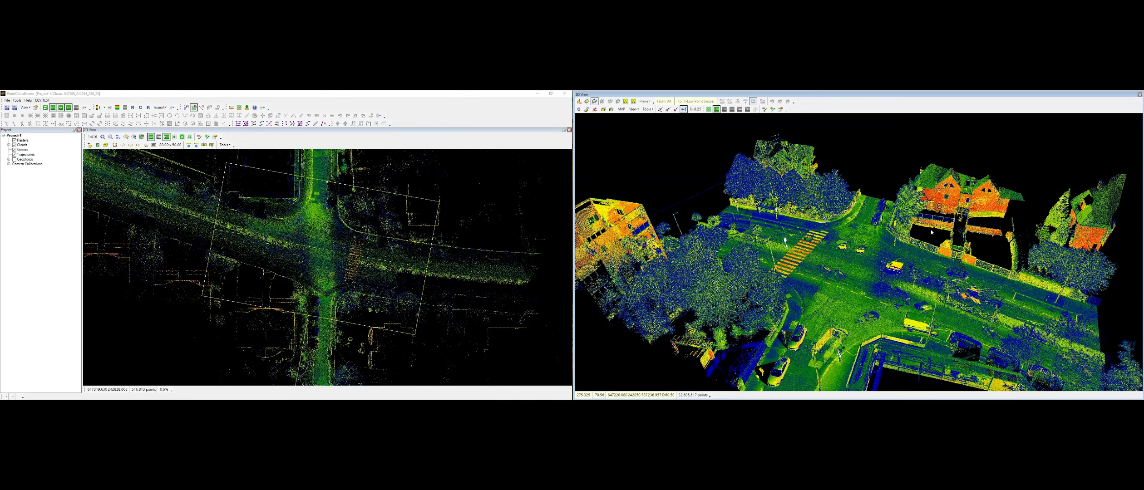
Examine the road intersection point cloud in 3D from several angles, including the pedestrian crossing, parked cars and kerbs
mouse_move(869, 269)
middle_down()
mouse_move(849, 214)
mouse_move(856, 263)
mouse_move(878, 259)
middle_up()
scroll(857, 264, up, 5)
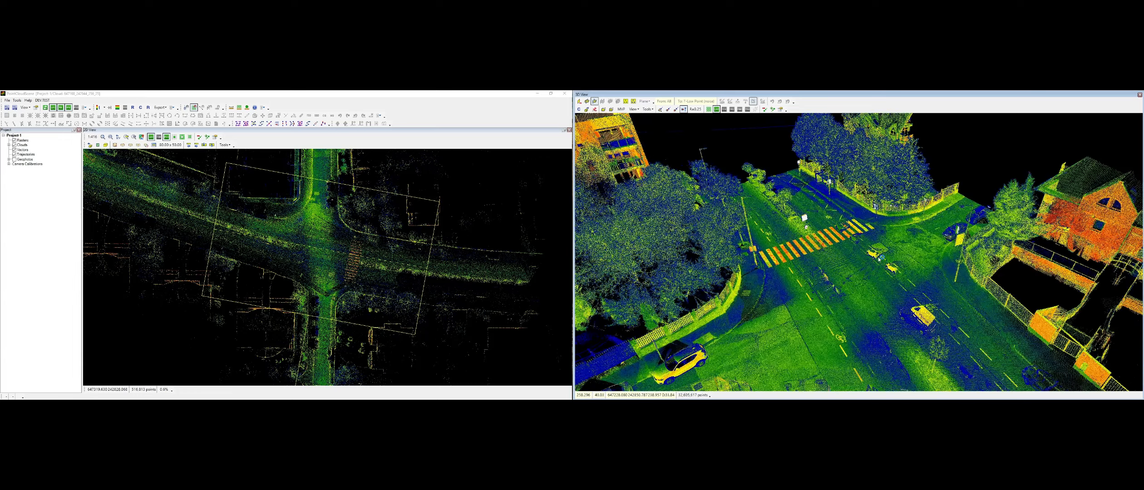
mouse_move(807, 249)
middle_down()
mouse_move(857, 252)
mouse_move(920, 296)
mouse_move(898, 313)
mouse_move(889, 287)
middle_up()
scroll(920, 296, down, 5)
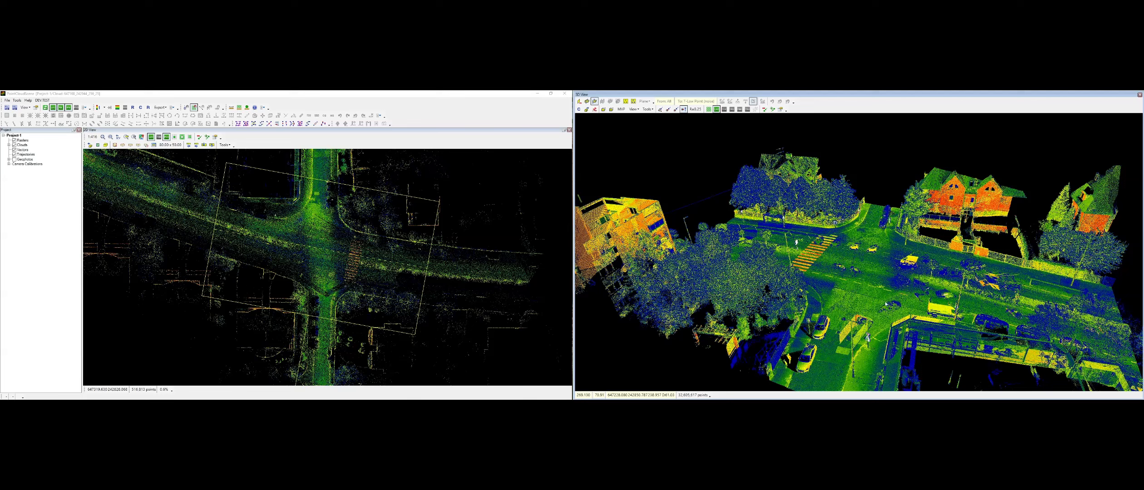
middle_drag(935, 265, 847, 256)
scroll(840, 242, up, 5)
mouse_move(812, 221)
middle_down()
mouse_move(821, 253)
mouse_move(853, 269)
mouse_move(979, 272)
middle_up()
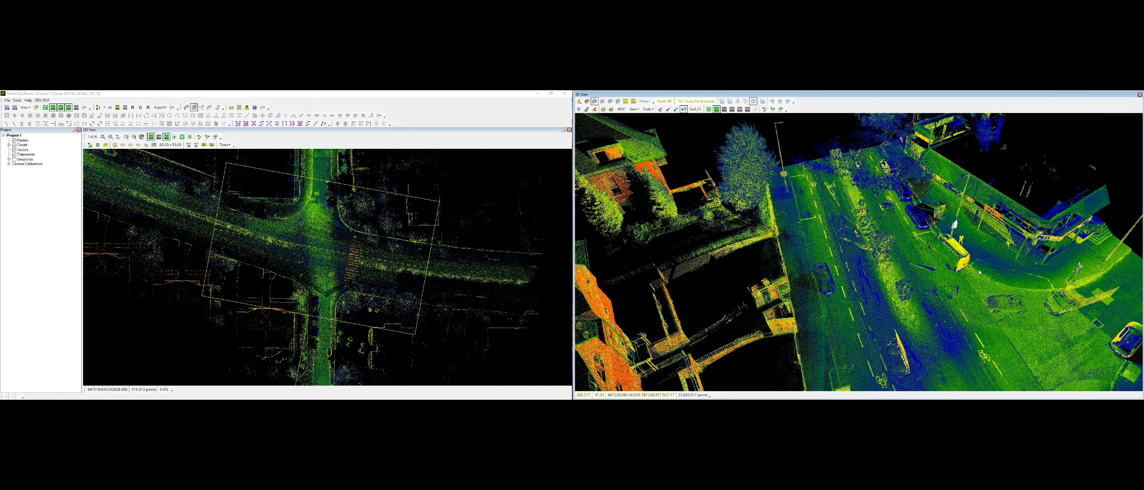
scroll(980, 272, down, 5)
middle_drag(881, 336, 833, 267)
scroll(833, 268, up, 2)
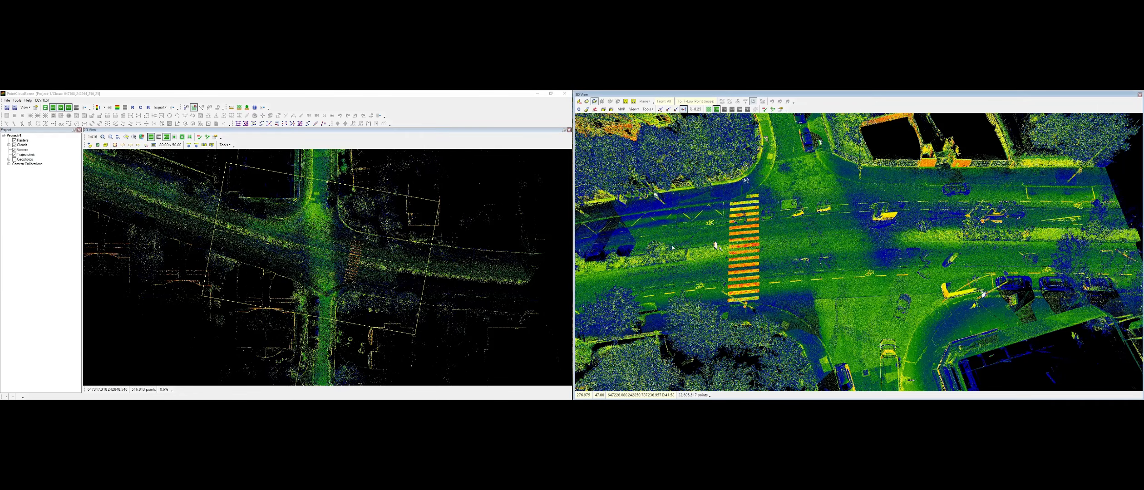
middle_drag(772, 290, 799, 291)
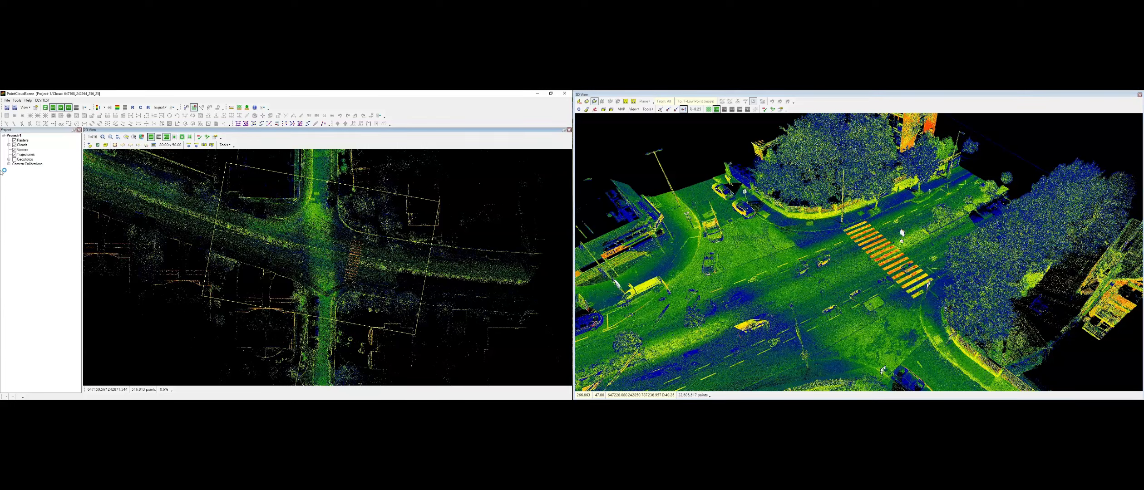
Create a new PolylineZ shape layer under the project's vectors
right_click(22, 150)
mouse_move(50, 216)
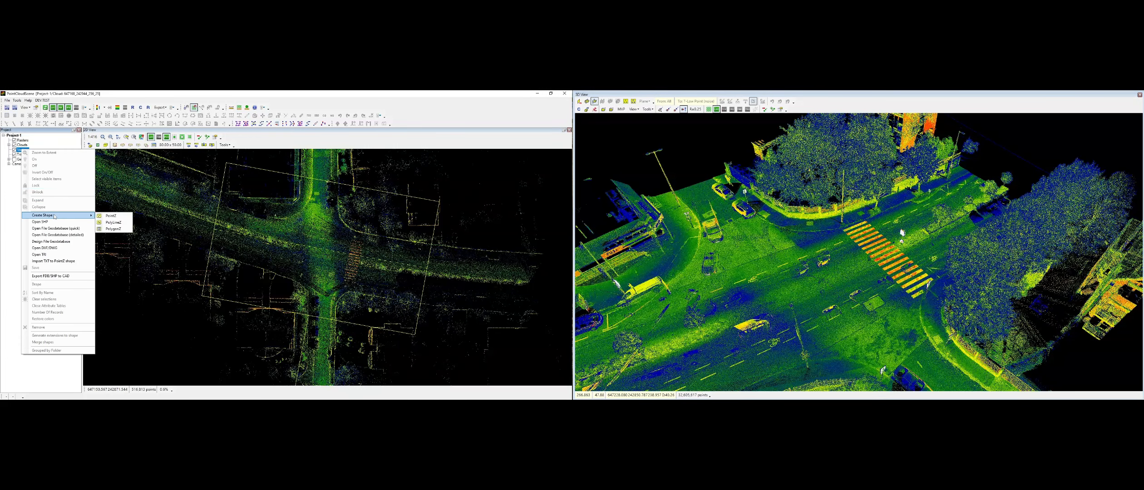
click(111, 222)
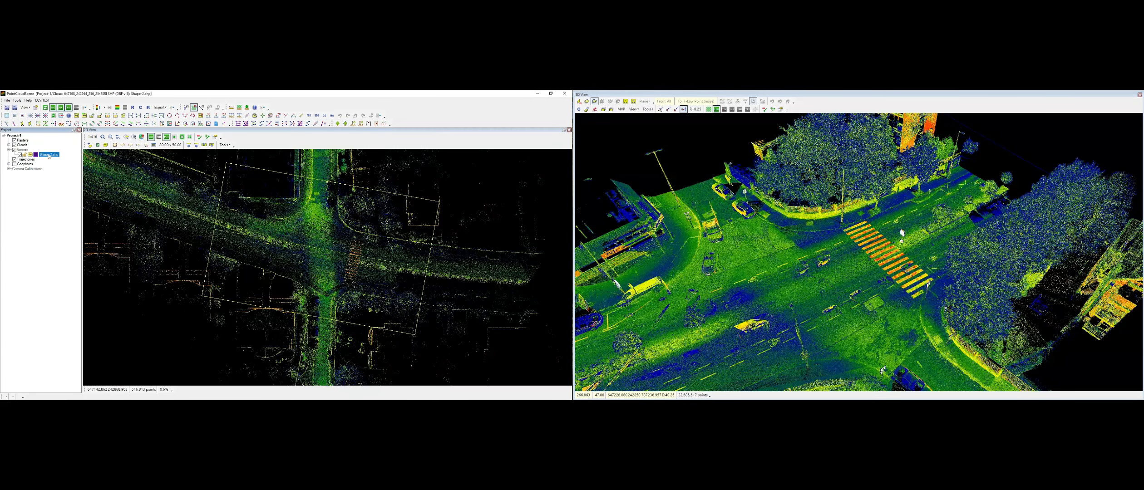
Save the new polyline layer as a SHP file named Kerb in the Video_Extraction folder
right_click(49, 155)
click(76, 280)
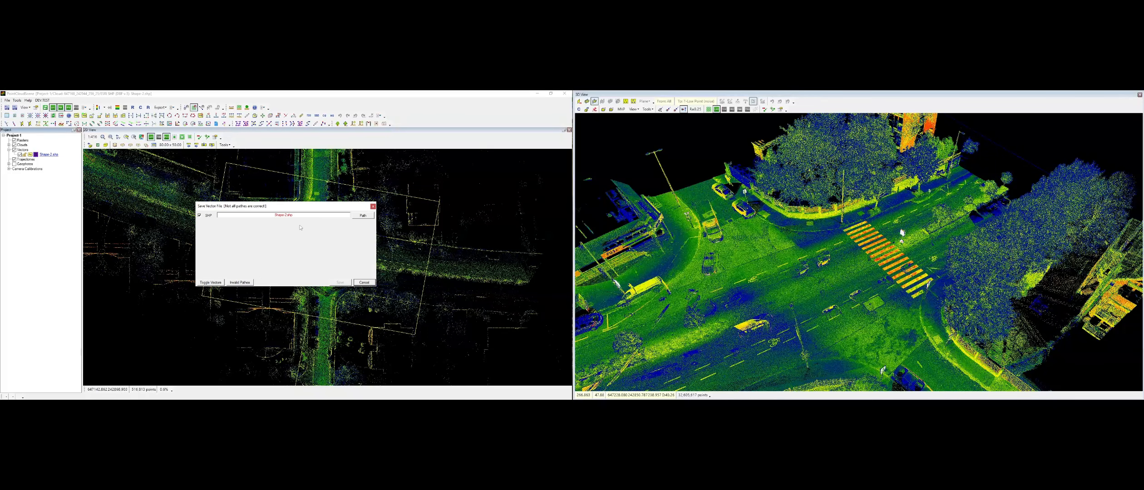
click(365, 216)
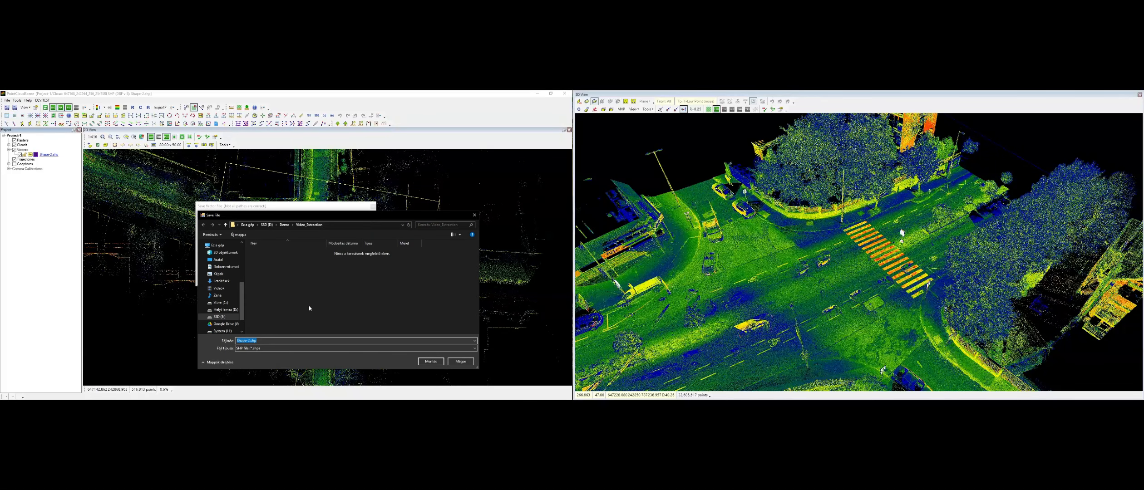
text(Kerb)
click(429, 362)
click(332, 268)
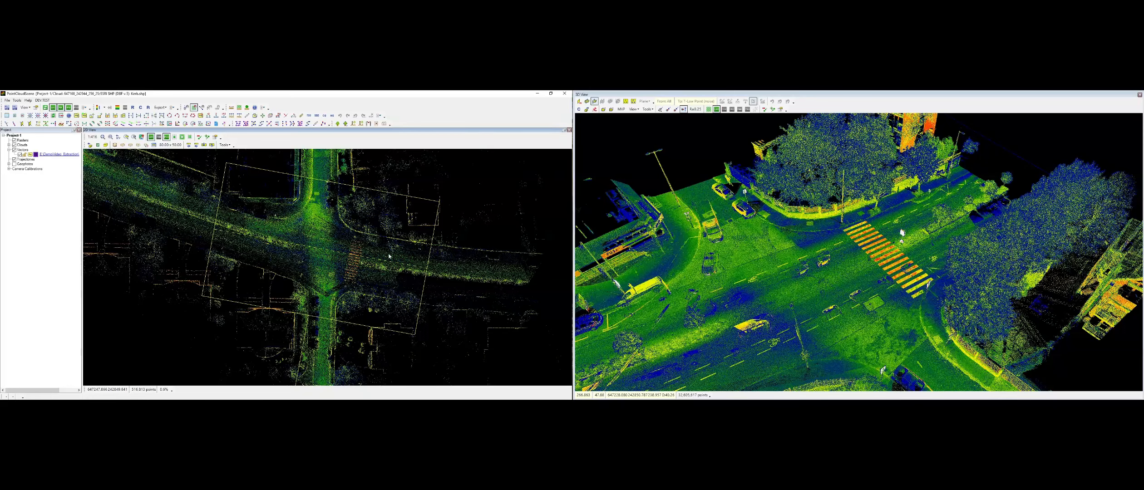
Group the project's vector layers by folder
middle_drag(885, 283, 958, 248)
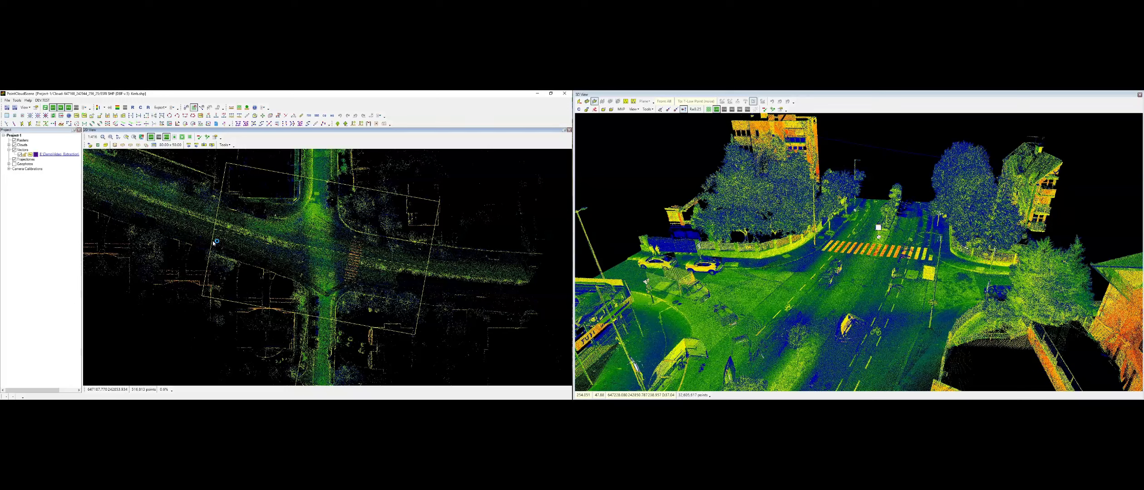
right_click(28, 150)
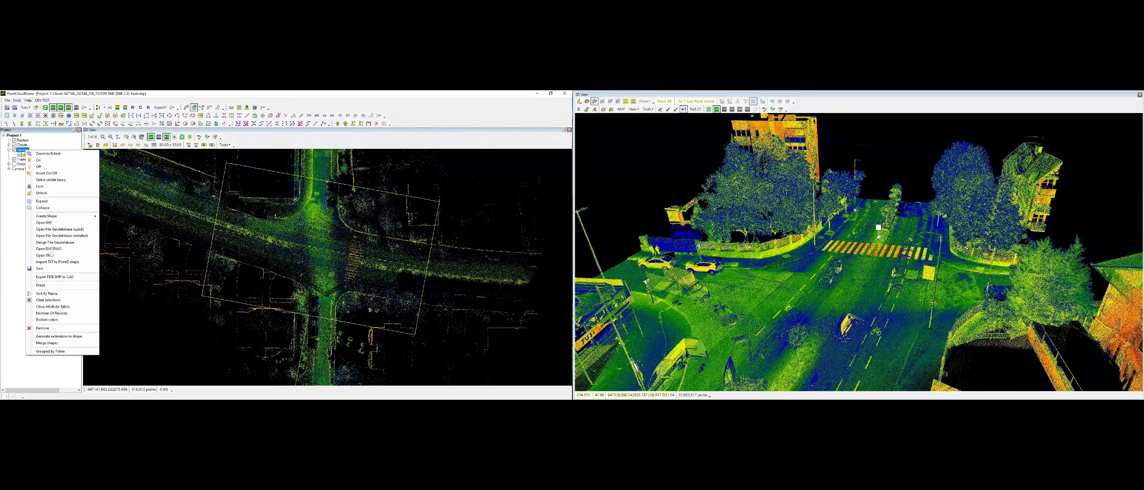
click(47, 353)
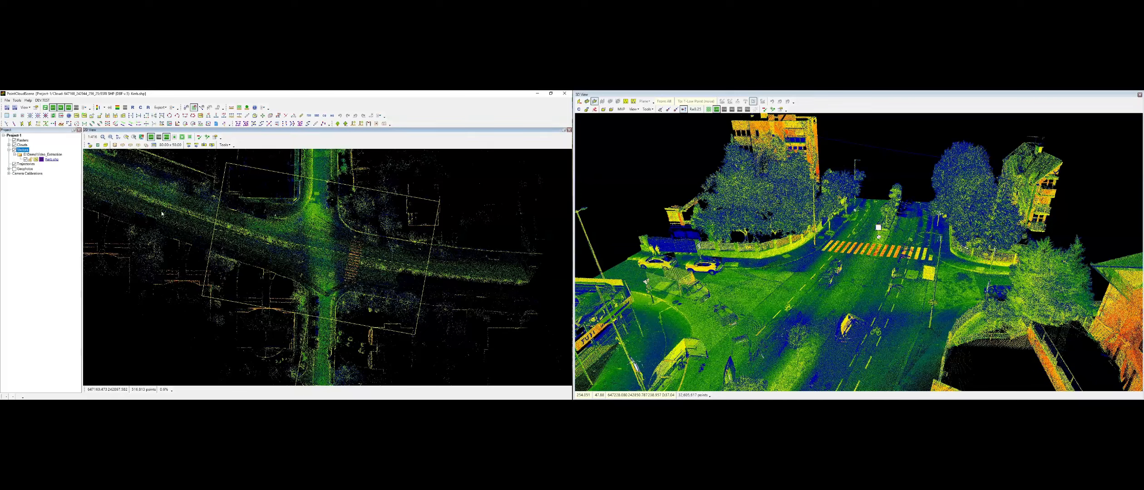
Start a new polyline in the Kerb layer and trace the straight kerb past the trees toward the pedestrian crossing
scroll(394, 301, up, 3)
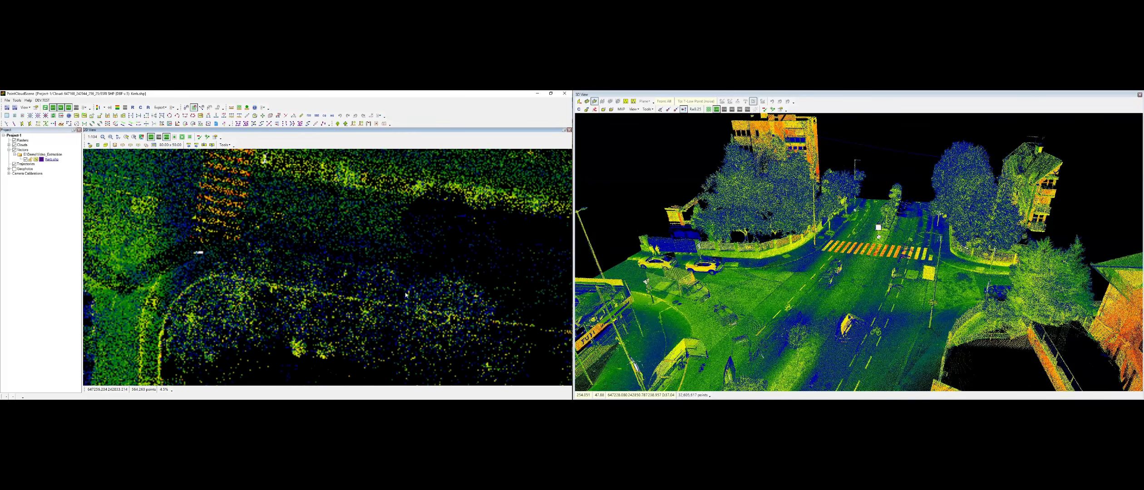
scroll(483, 285, up, 2)
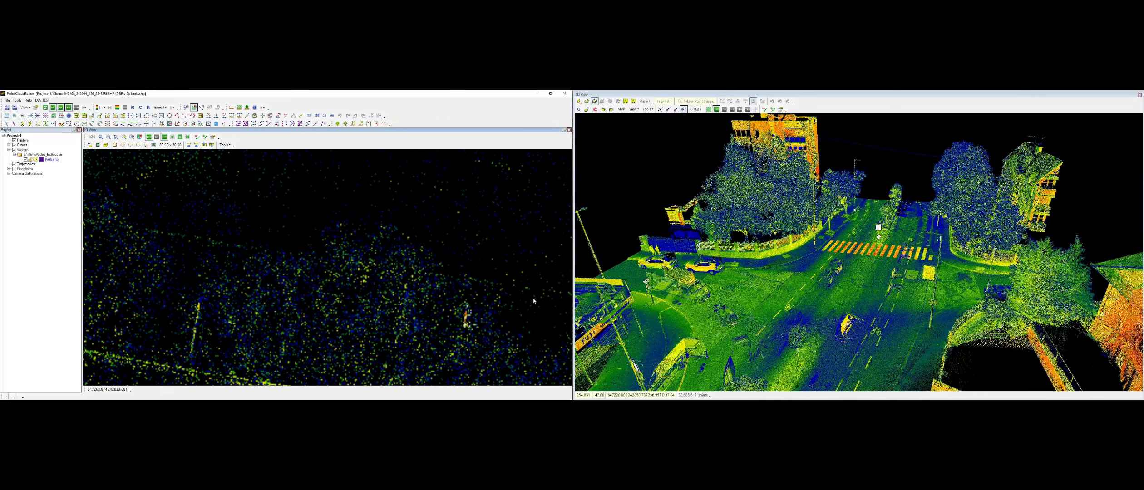
drag(526, 299, 336, 278)
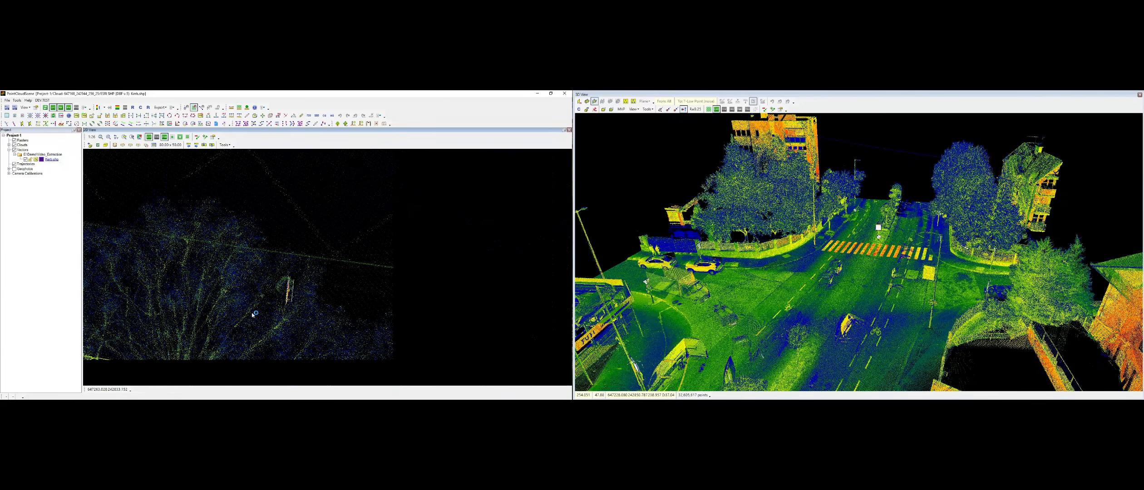
key(n)
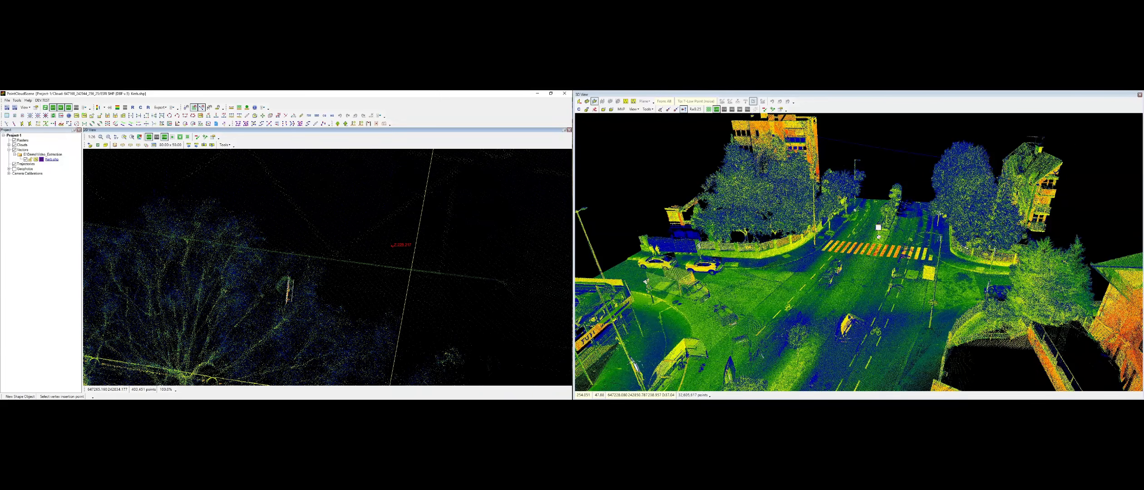
key(1)
key(2)
key(1)
middle_drag(147, 243, 482, 245)
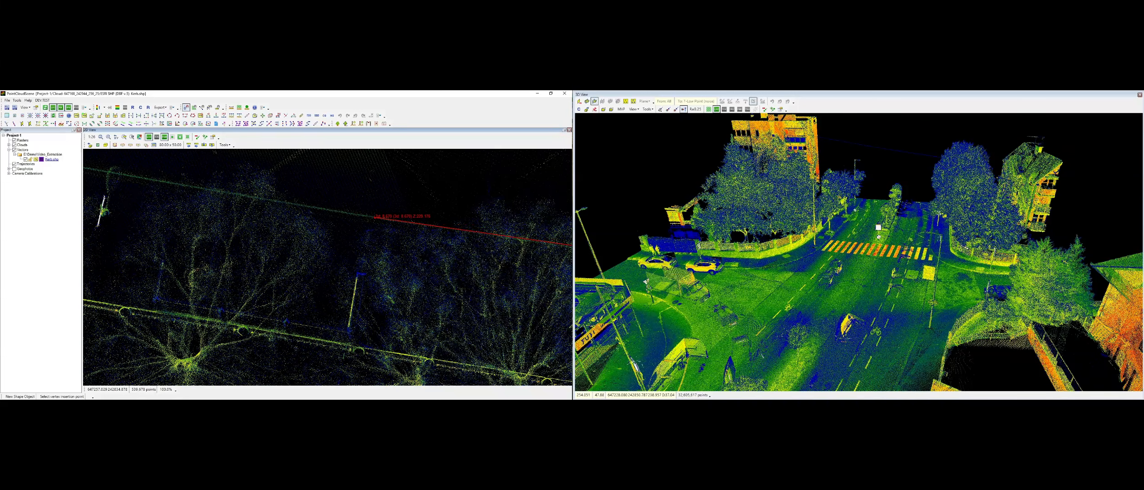
middle_drag(184, 207, 558, 303)
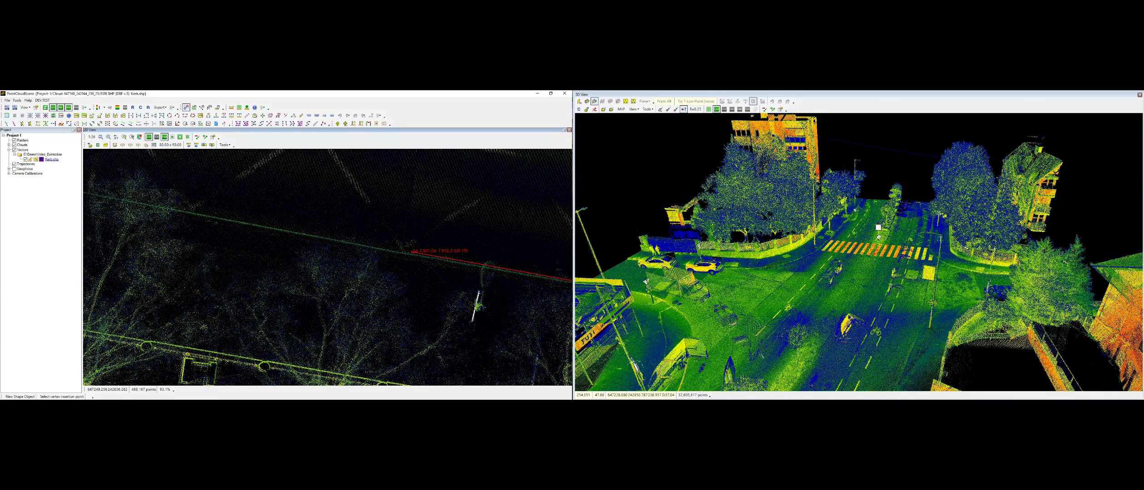
middle_drag(203, 233, 513, 288)
Continue the kerb polyline past the pedestrian crossing and around the curved corner into the side street
click(484, 266)
click(430, 257)
click(377, 256)
click(318, 262)
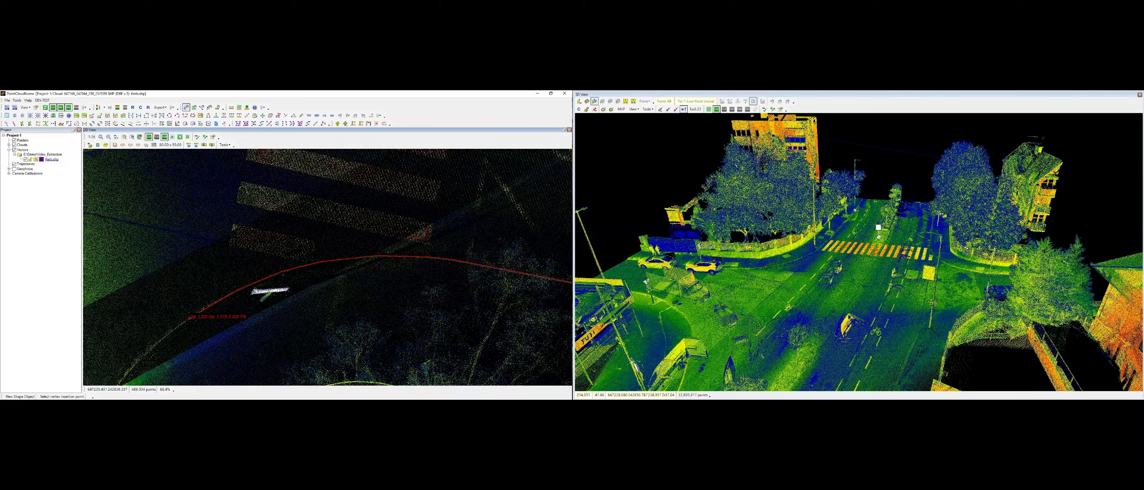
middle_drag(202, 314, 429, 179)
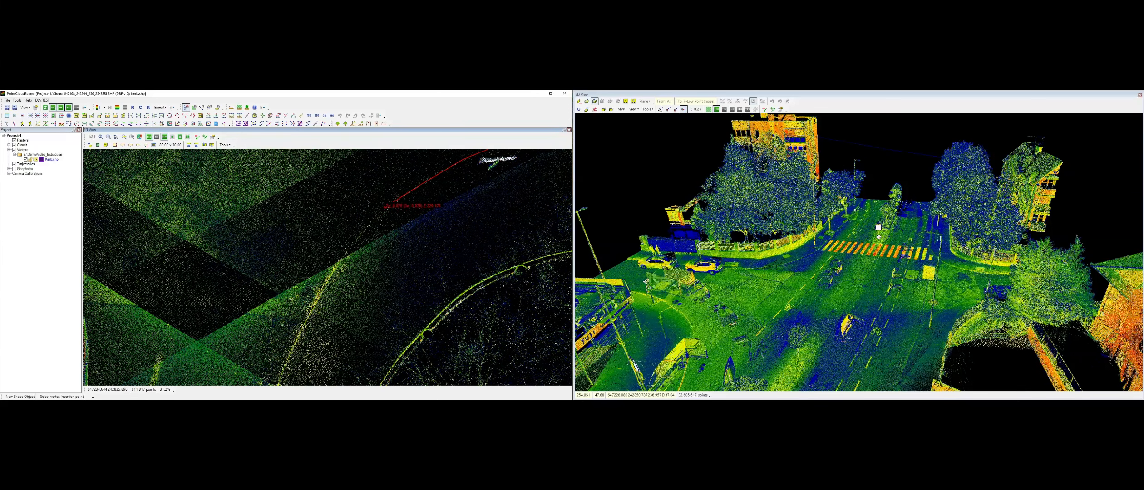
click(347, 249)
click(326, 283)
click(305, 323)
Trace the kerb along the side street up to the boundary line of the area and finish the polyline
middle_drag(305, 356, 398, 177)
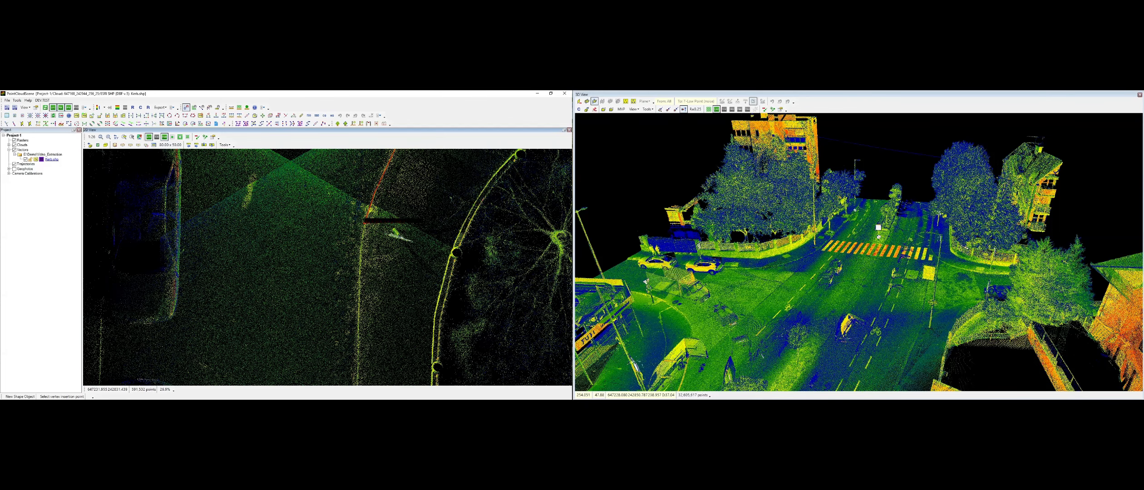
click(361, 254)
middle_drag(361, 255, 366, 117)
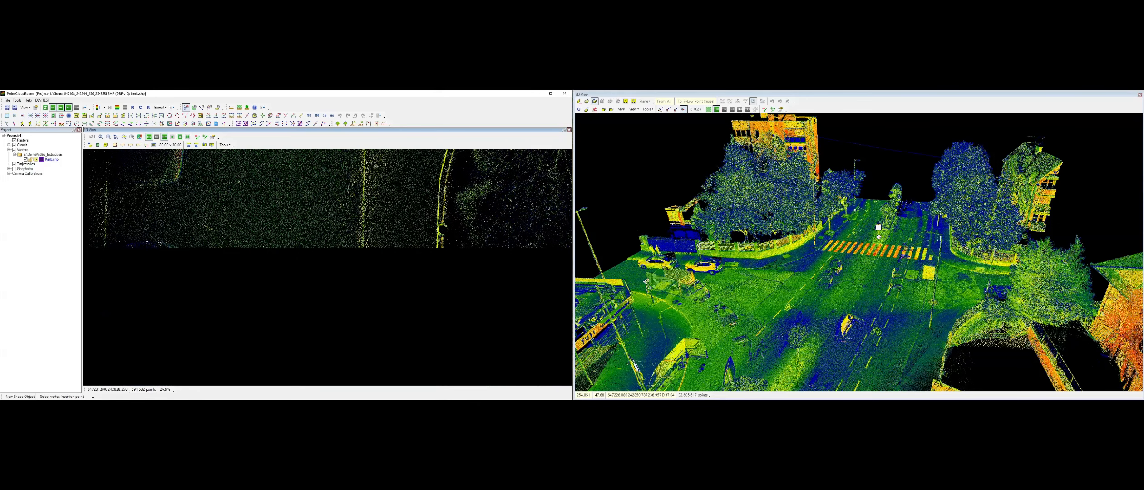
click(361, 298)
middle_drag(361, 298, 352, 201)
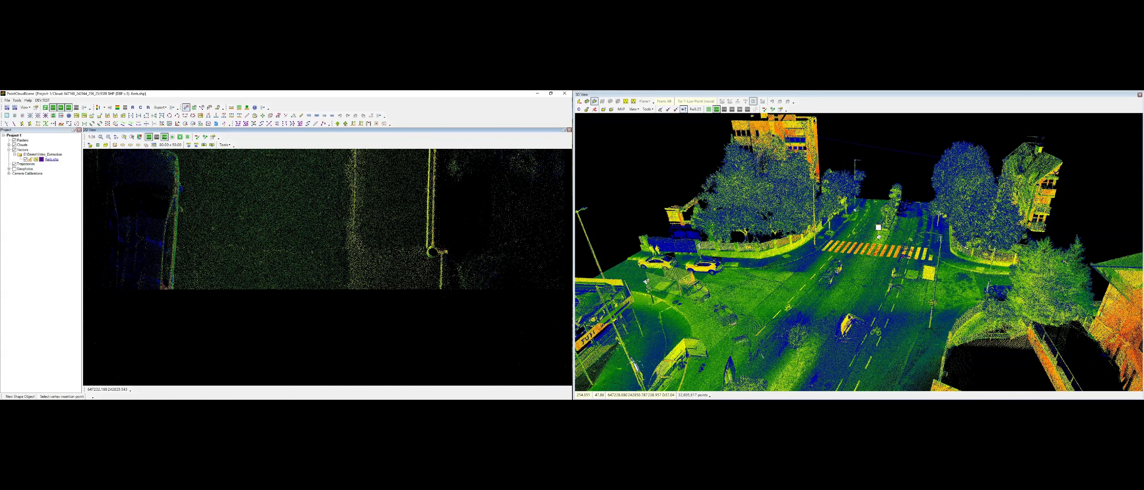
click(353, 233)
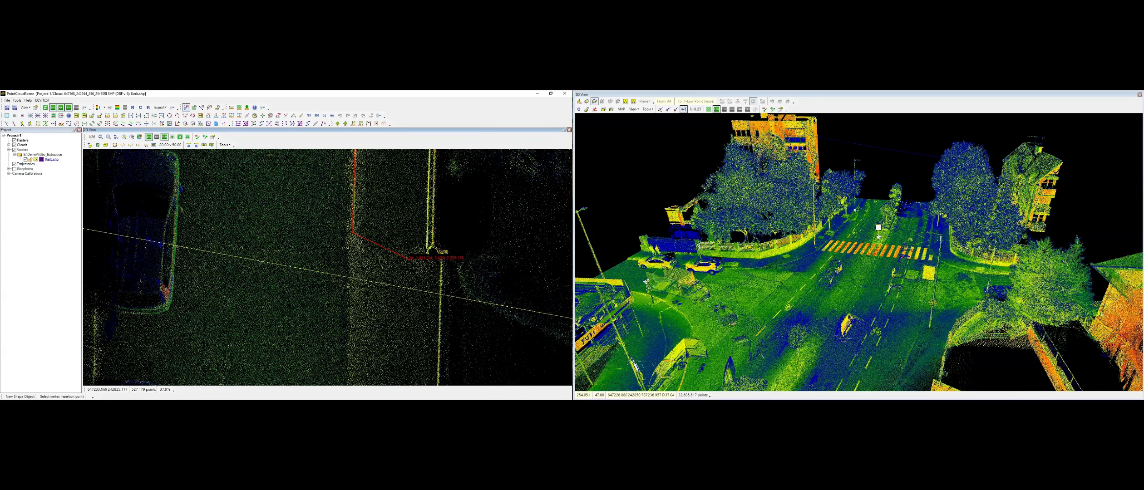
right_click(395, 257)
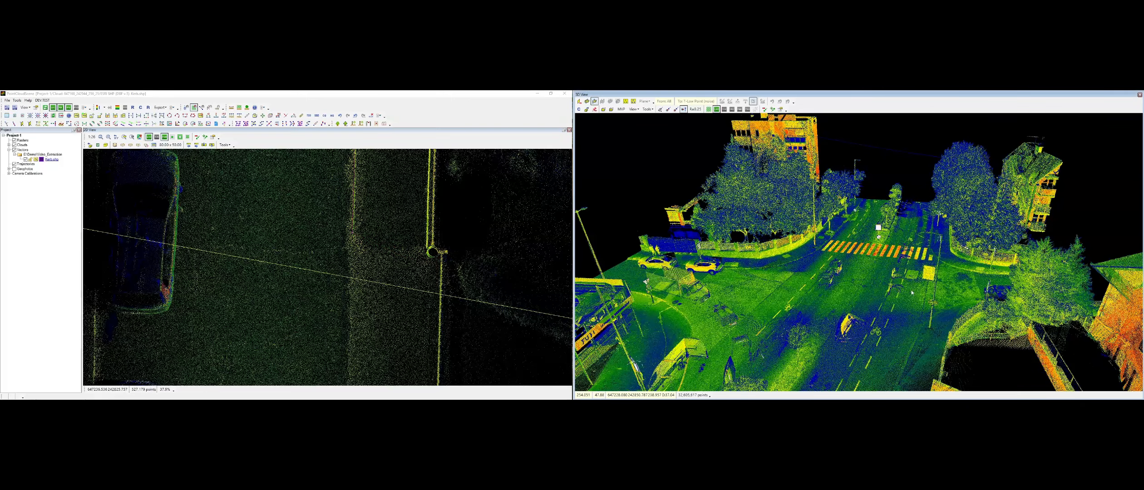
Drape the kerb polyline onto the point cloud using the Lowest method with the bidirectional option
scroll(790, 323, down, 3)
scroll(790, 324, up, 6)
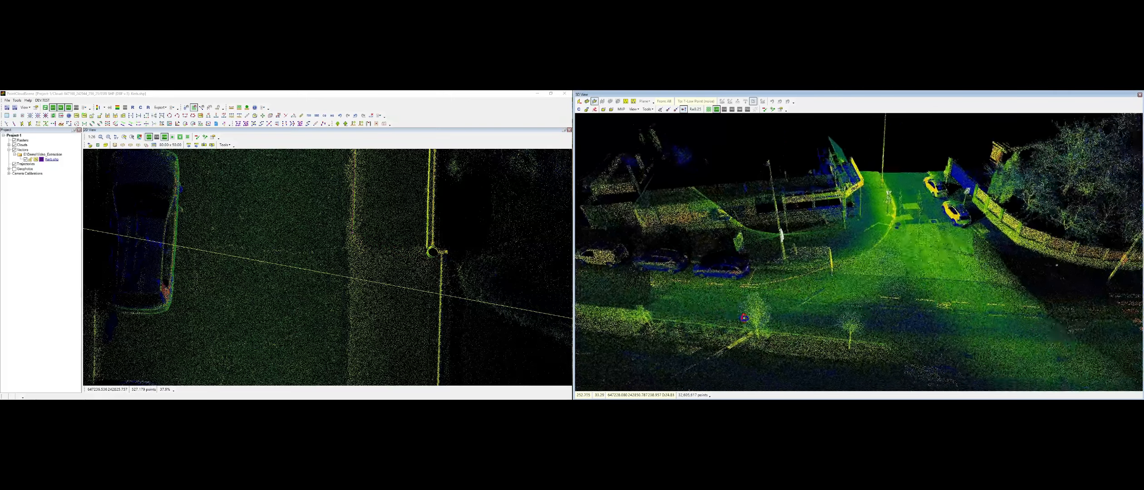
scroll(919, 302, down, 3)
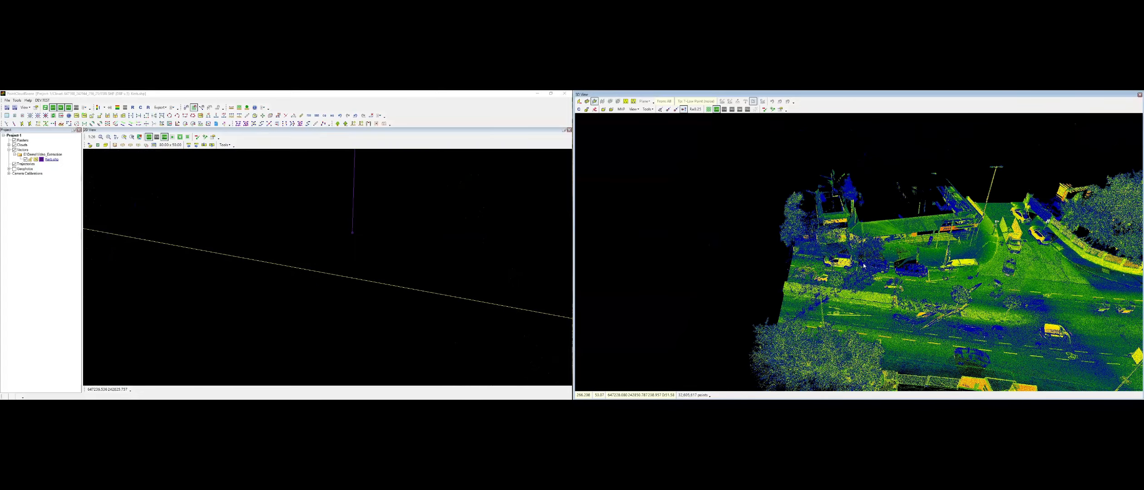
mouse_move(864, 266)
middle_down()
mouse_move(963, 245)
mouse_move(909, 209)
middle_up()
scroll(909, 209, up, 6)
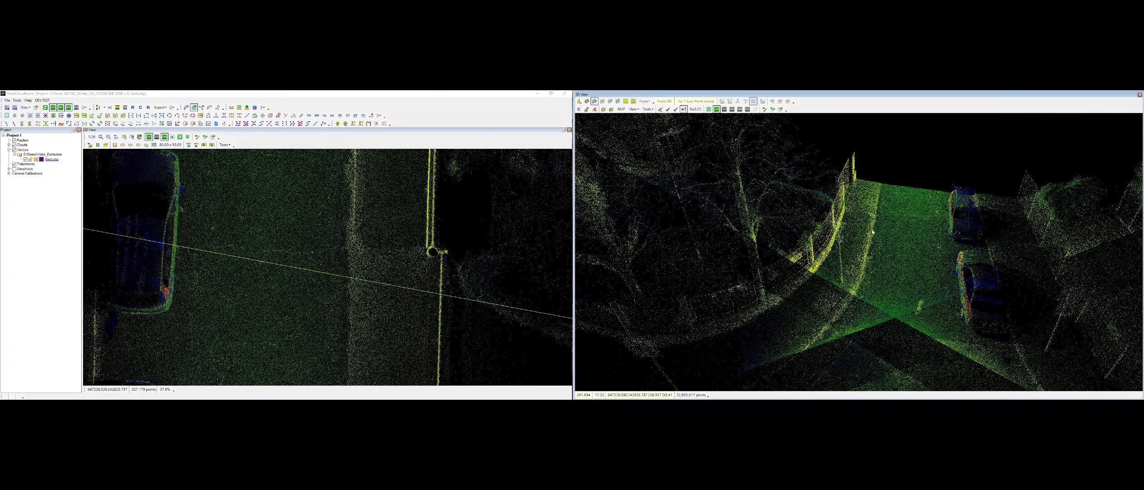
scroll(881, 240, up, 6)
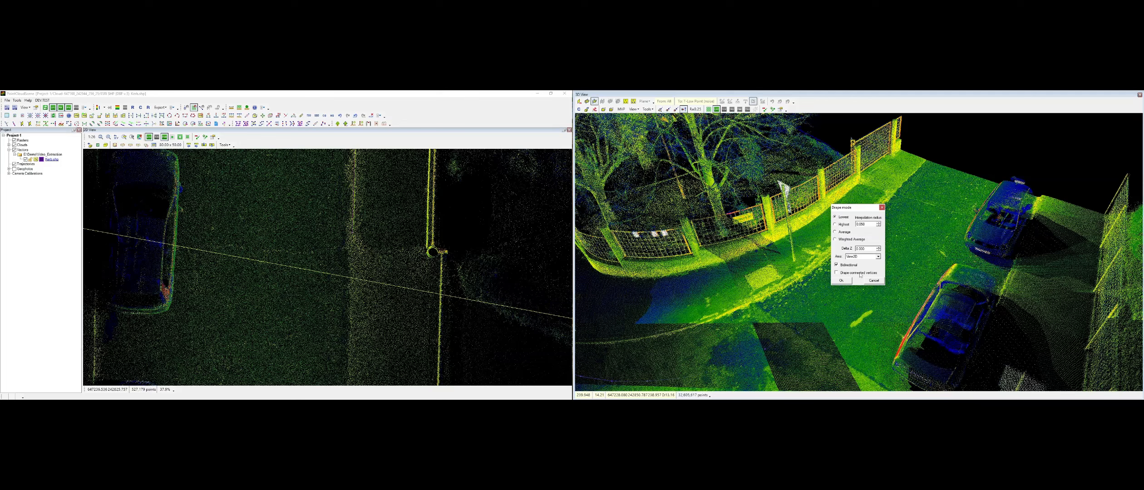
click(842, 280)
scroll(867, 291, up, 5)
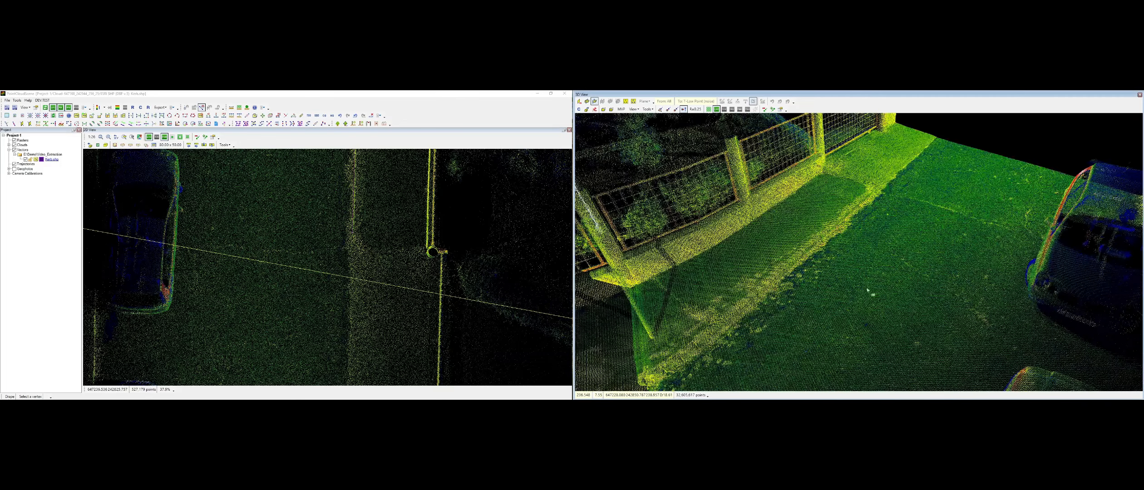
click(874, 201)
key(Escape)
Adjust the elevation of the misplaced kerb line vertices at the road edge by the pole
middle_drag(866, 196, 855, 258)
key(z)
click(890, 250)
click(890, 249)
click(856, 258)
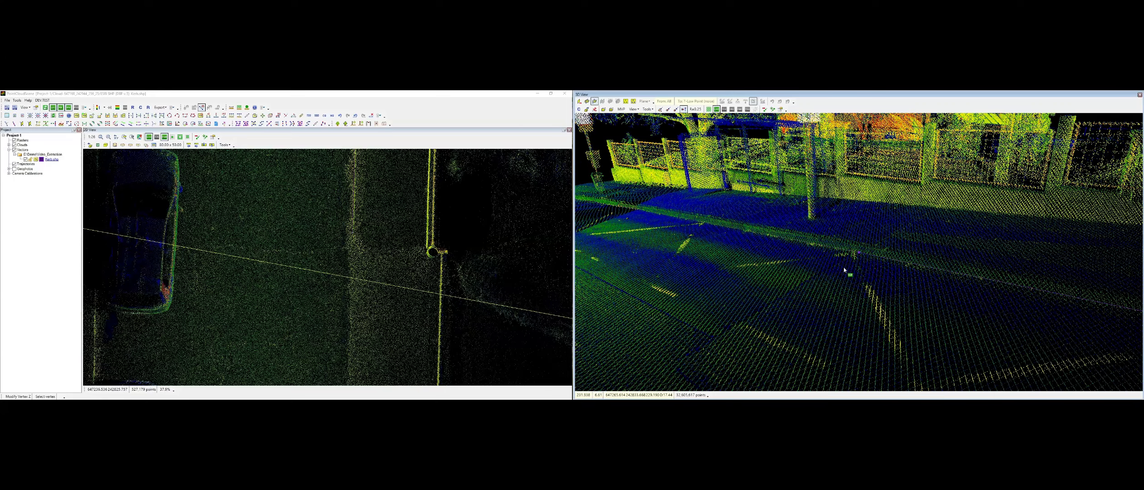
click(858, 255)
Correct the elevation of further vertices on the straight kerb in front of the fence and check the line along it
double_click(793, 218)
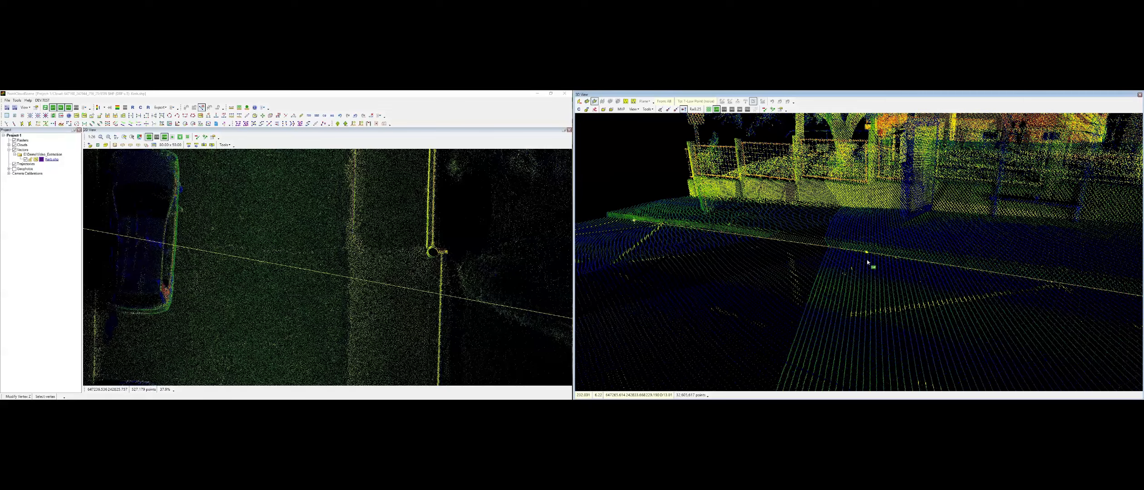
scroll(813, 218, up, 2)
middle_drag(814, 217, 885, 251)
double_click(692, 219)
click(876, 248)
click(876, 249)
scroll(979, 265, down, 2)
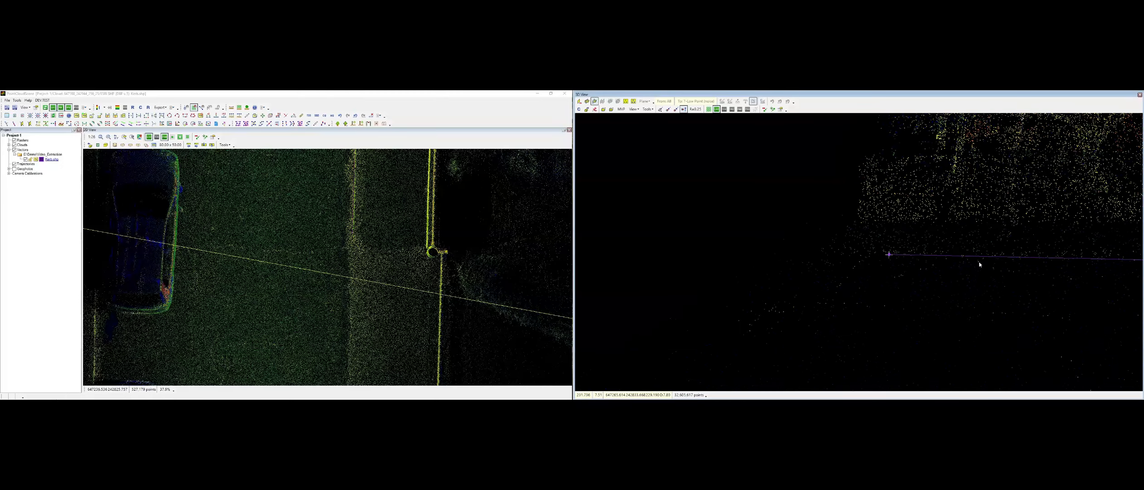
middle_drag(979, 265, 708, 267)
middle_drag(999, 249, 769, 241)
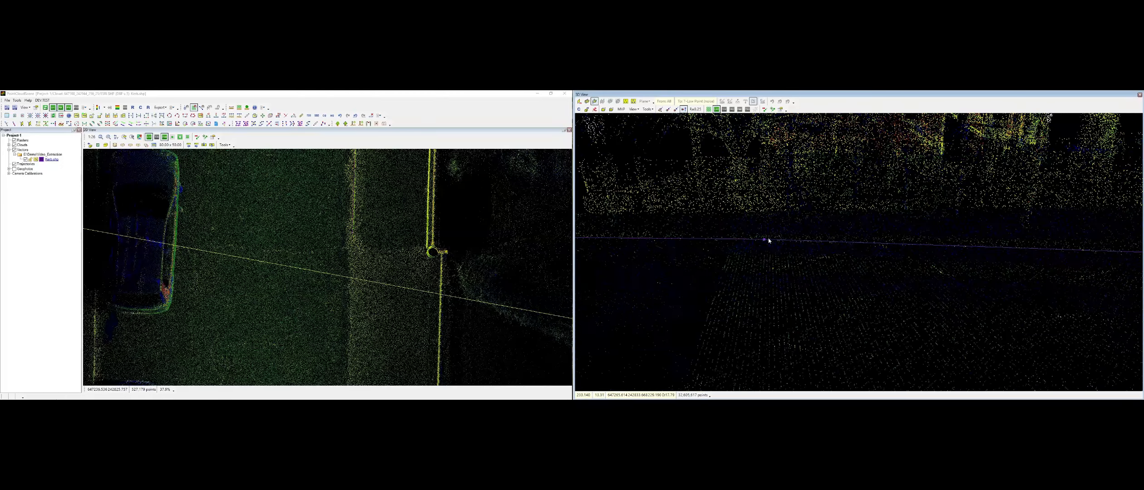
Correct the elevation of the remaining misplaced vertex on the straight kerb line in front of the fence
click(768, 241)
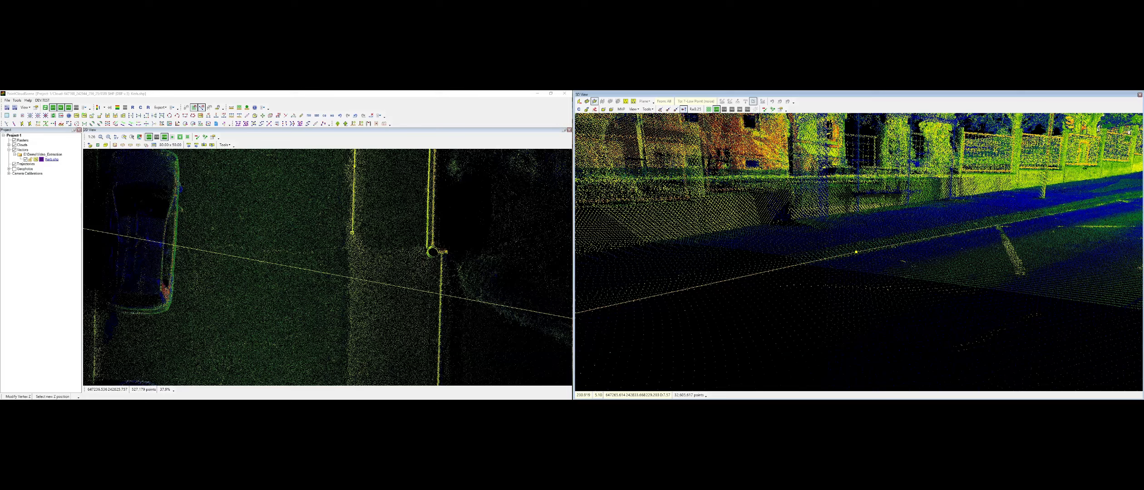
click(856, 253)
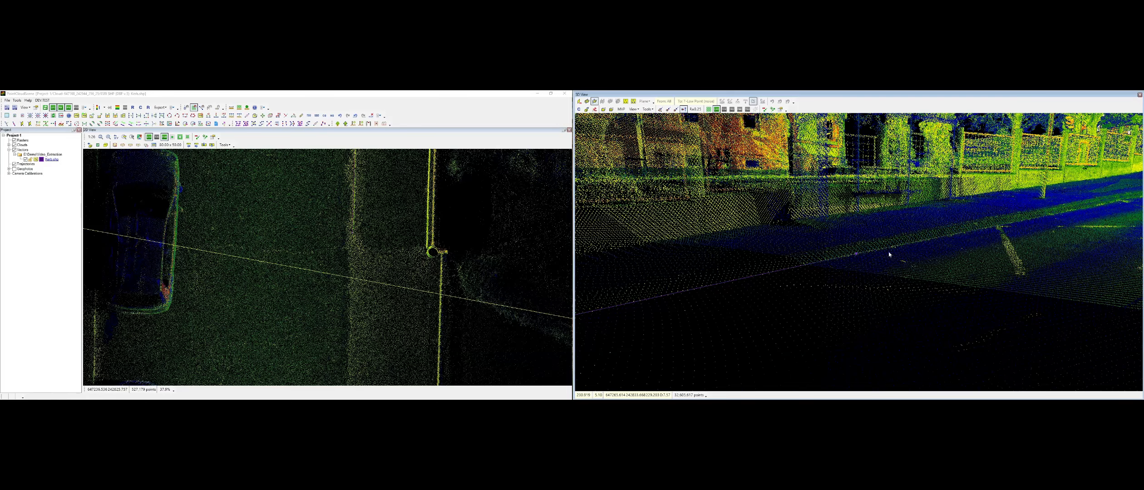
middle_drag(891, 255, 838, 246)
Create a parallel copy of the kerb line on its sidewalk side with the Shape parallel tool
middle_drag(437, 201, 352, 281)
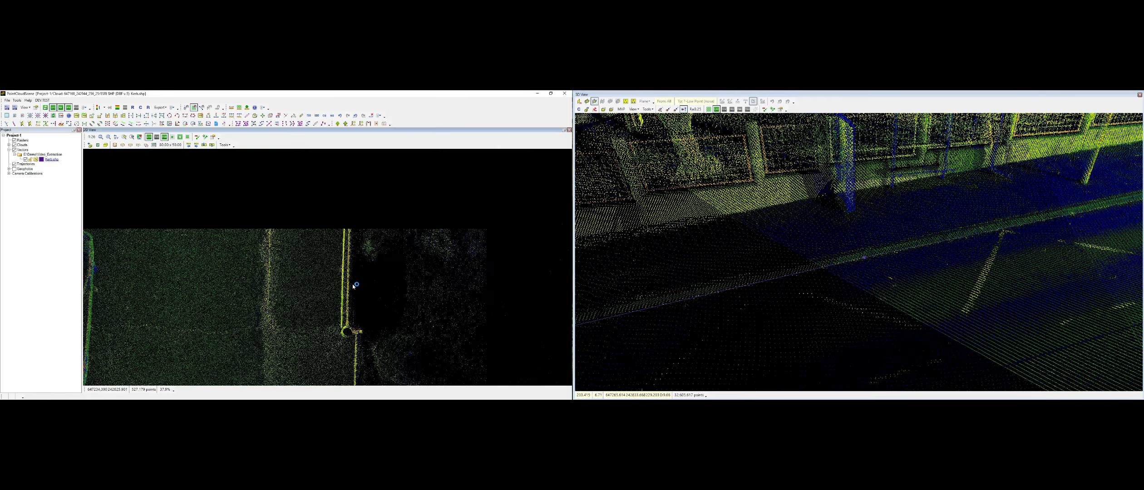
click(277, 116)
scroll(270, 318, up, 2)
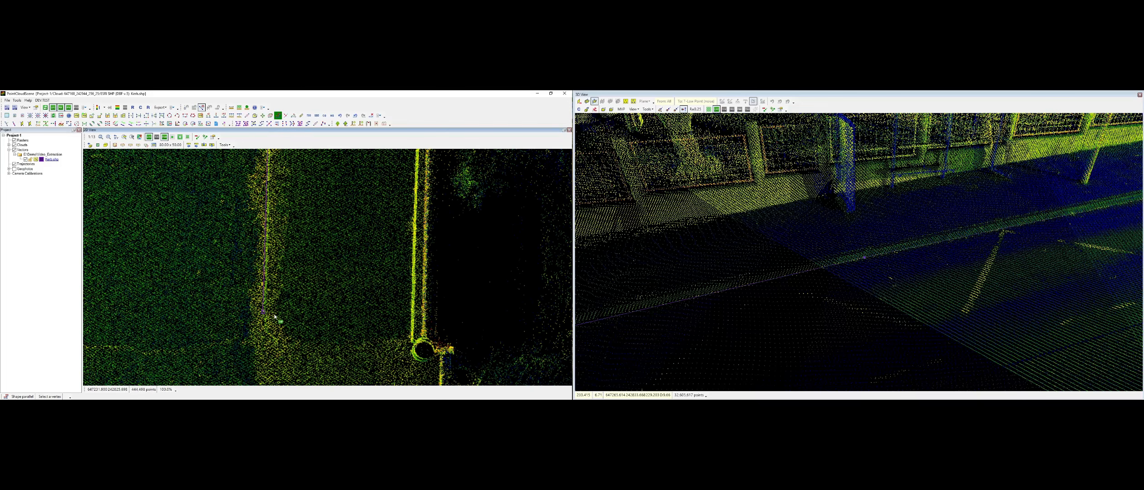
click(264, 311)
click(265, 309)
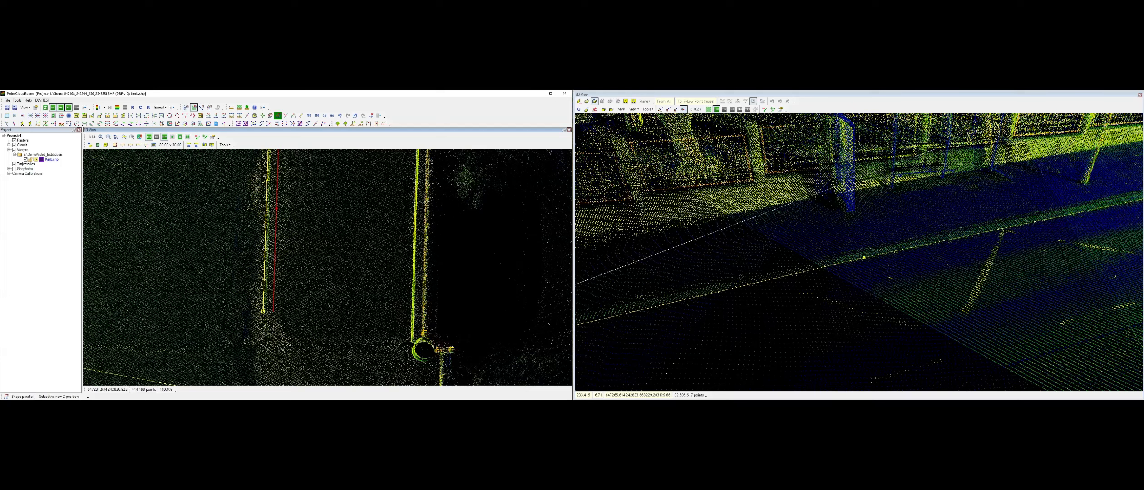
click(290, 231)
click(280, 238)
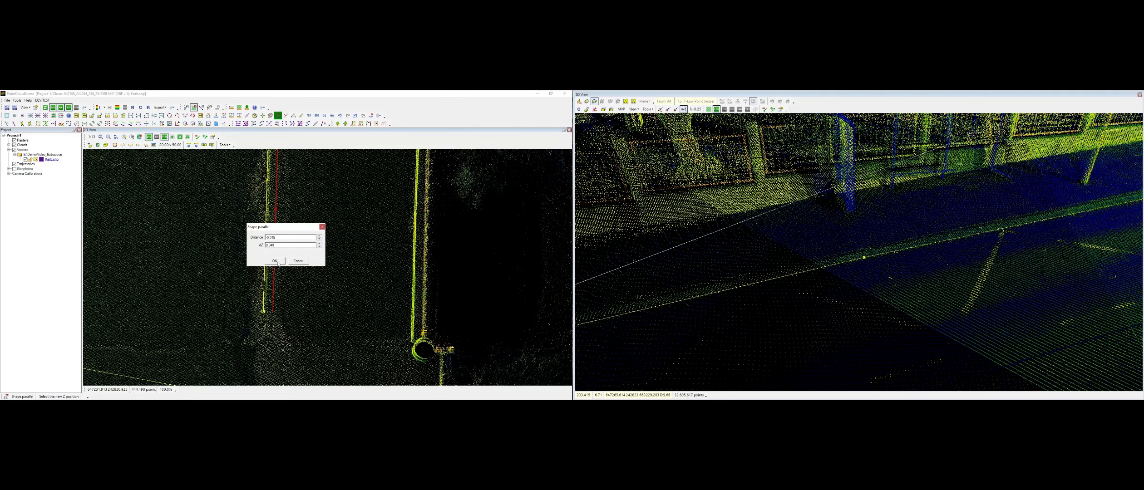
click(274, 261)
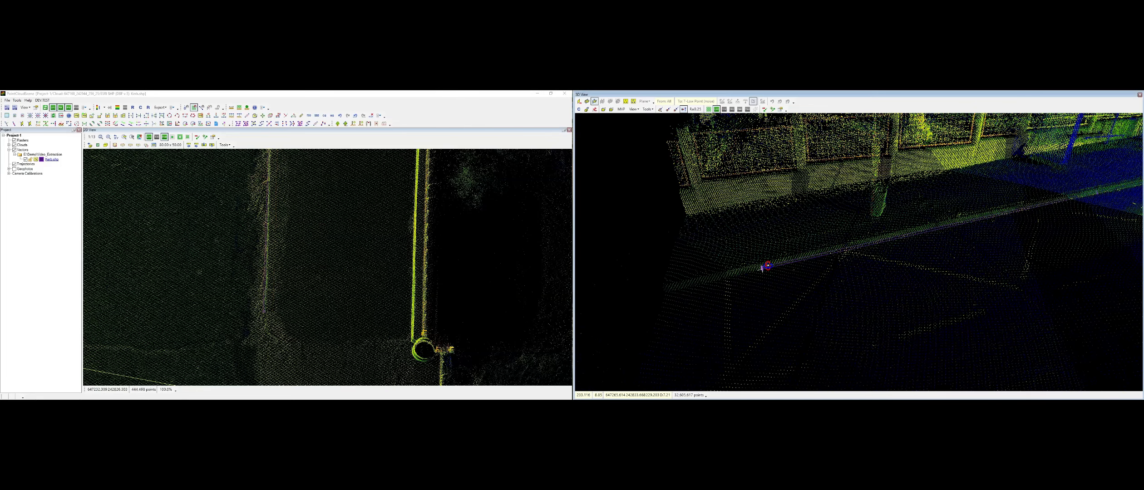
Adjust the elevation of the parallel line's end vertex to the upper edge of the kerb
middle_click(768, 266)
scroll(860, 220, up, 2)
key(s)
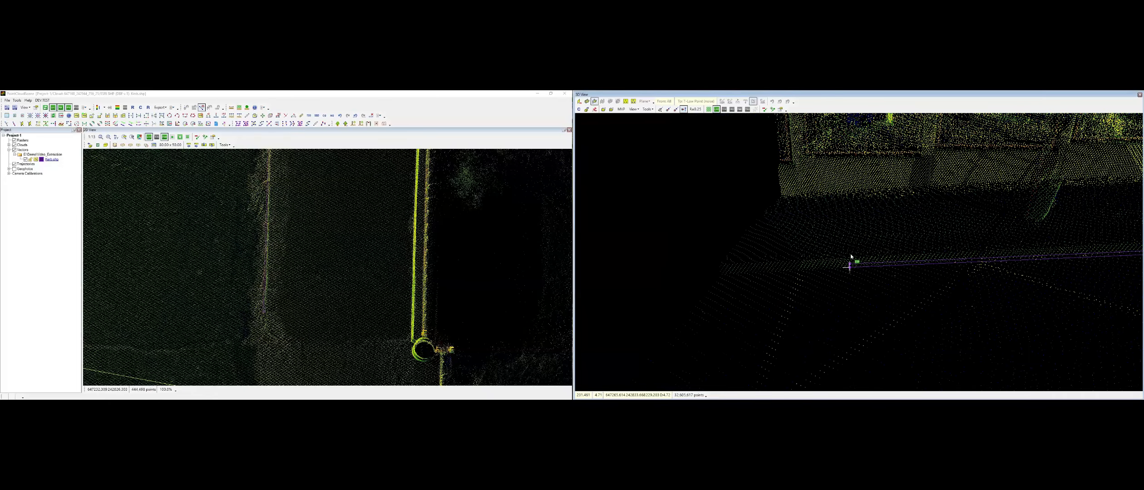
key(z)
click(849, 263)
click(850, 259)
scroll(1080, 258, down, 3)
middle_click(1082, 257)
middle_click(1015, 247)
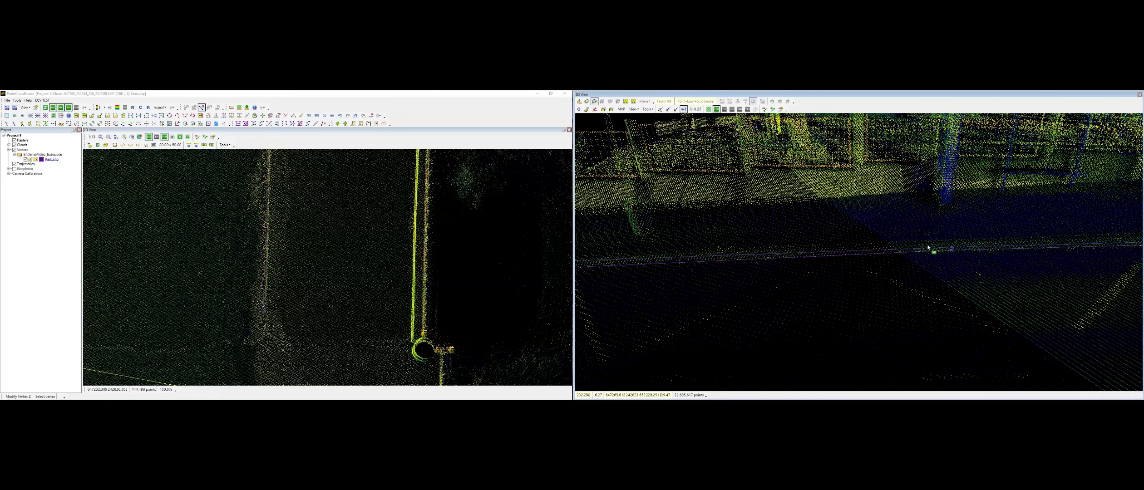
Fit the elevation of the next parallel line vertices to the kerb's upper edge along the straight stretch
scroll(928, 247, up, 1)
click(936, 244)
click(935, 242)
scroll(927, 239, down, 2)
middle_click(763, 241)
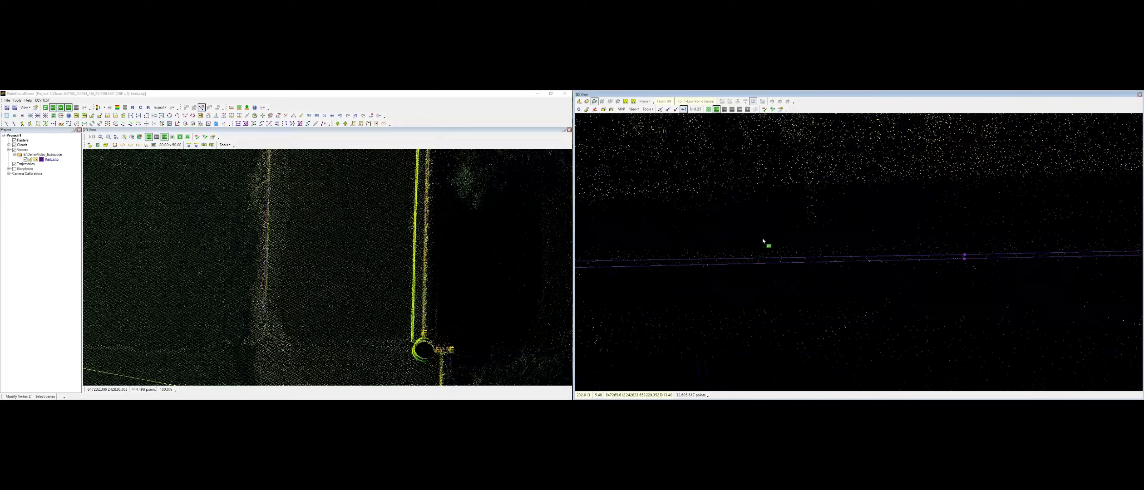
click(964, 255)
click(964, 252)
middle_drag(963, 252, 753, 253)
Adjust the elevation of the upper kerb line vertices where the bend begins beside the zebra crossing
scroll(753, 253, down, 3)
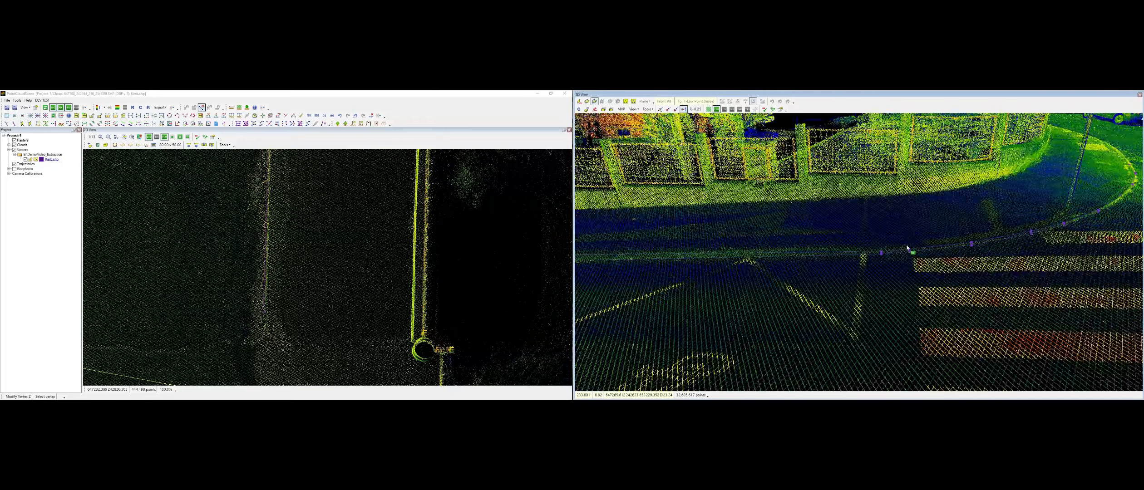
scroll(908, 248, up, 2)
click(824, 239)
click(825, 234)
scroll(876, 245, down, 2)
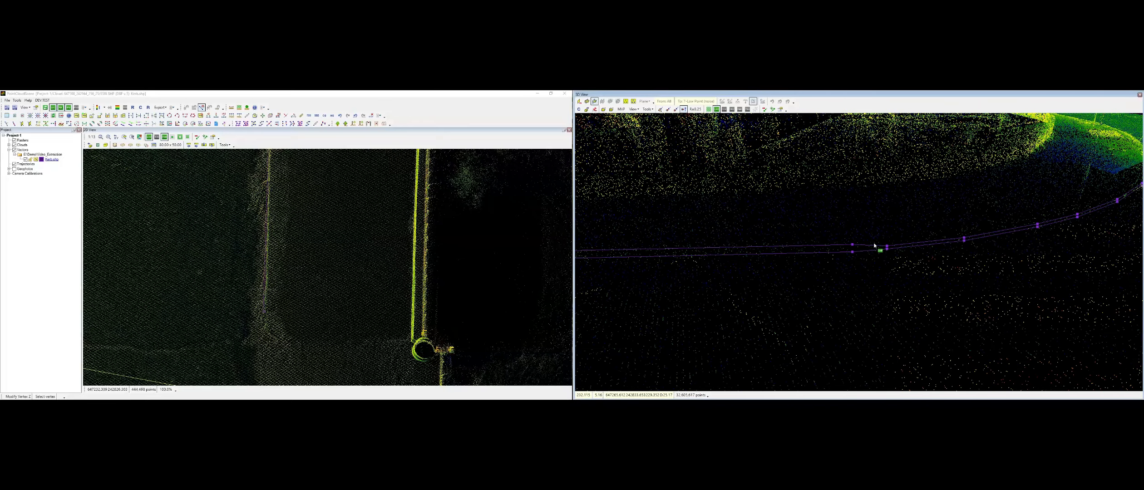
middle_drag(880, 247, 857, 261)
scroll(848, 215, up, 1)
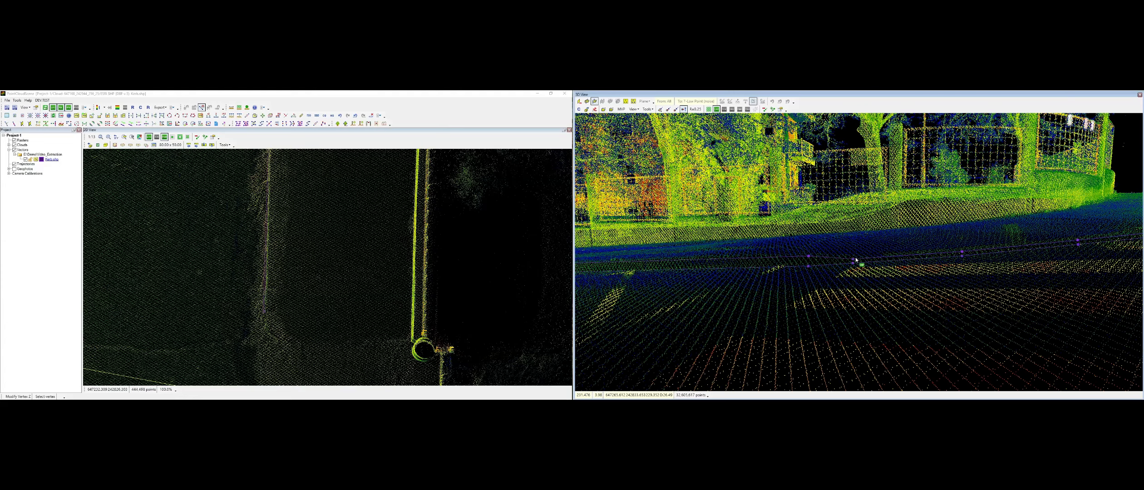
click(853, 261)
click(853, 259)
Correct the heights of the following upper kerb line vertices along the bend by the crossing stripes
click(962, 252)
click(963, 252)
click(962, 252)
click(853, 259)
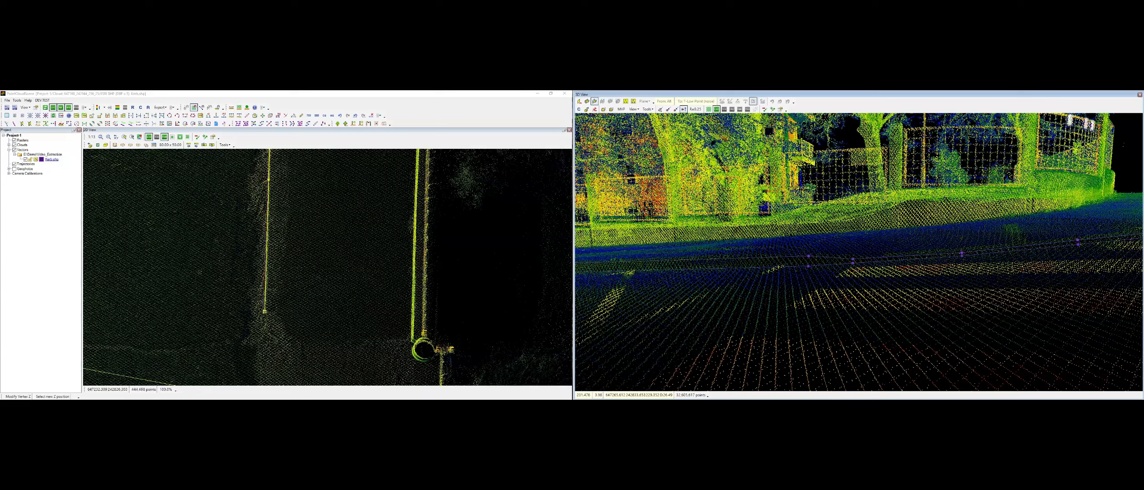
click(962, 252)
click(962, 252)
middle_drag(967, 248, 768, 270)
click(861, 265)
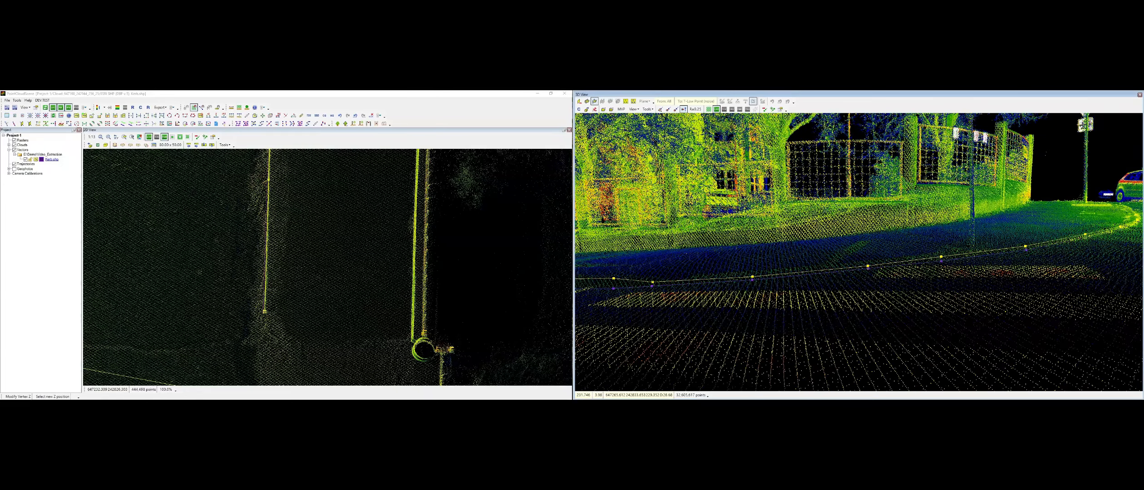
click(863, 265)
Fit the upper kerb line vertices to the kerb edge around the middle of the corner near the pole
middle_drag(865, 265, 938, 269)
click(938, 269)
click(939, 269)
middle_drag(1011, 266, 822, 273)
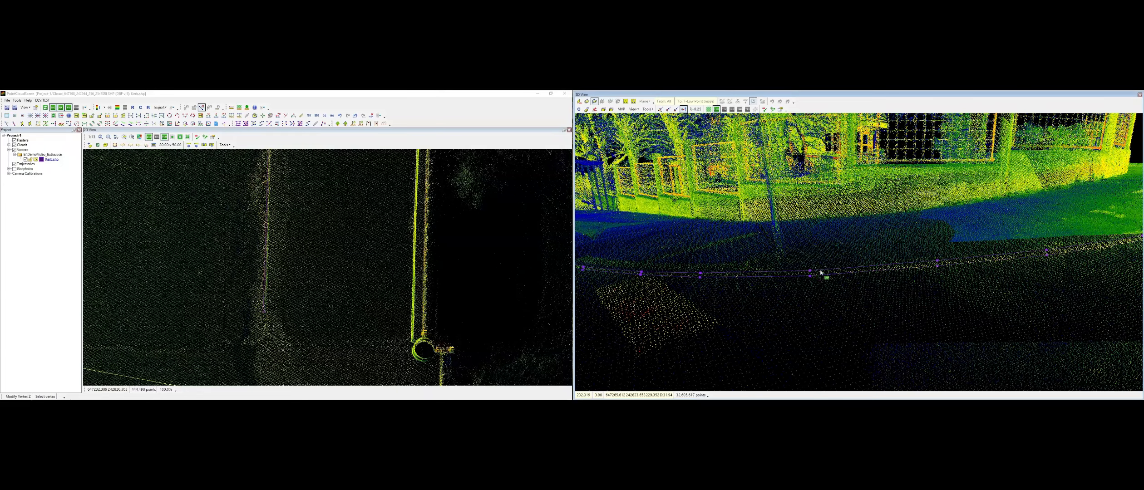
click(811, 271)
click(811, 271)
middle_drag(992, 255, 849, 273)
key(Escape)
Adjust the elevation of the upper kerb line vertex past the pole, continuing towards the drain grate
scroll(787, 259, down, 4)
scroll(857, 263, up, 2)
click(840, 273)
click(840, 272)
middle_drag(949, 253, 832, 247)
key(Escape)
scroll(831, 245, up, 3)
key(i)
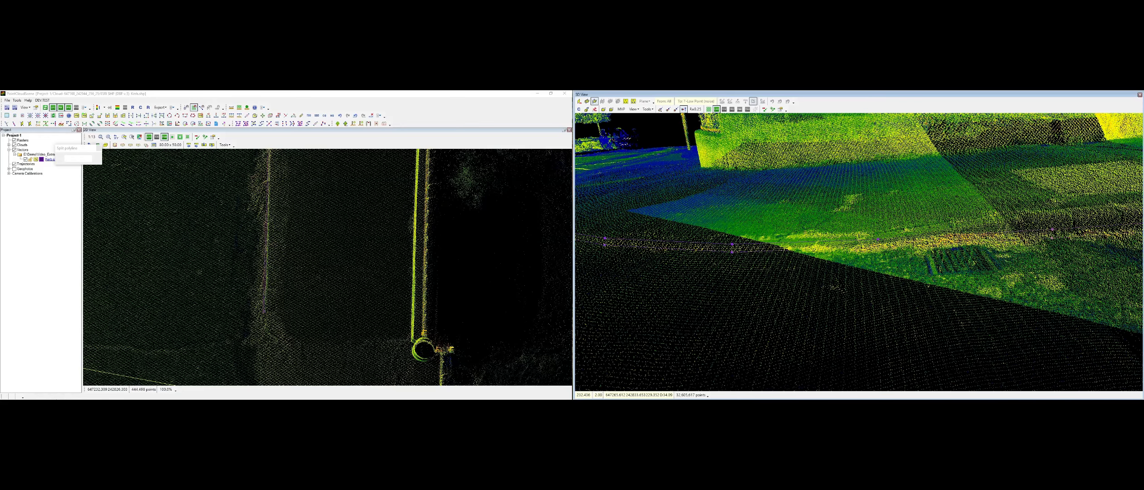
Correct the heights of the last upper kerb line vertices from the drain grate to the end of the side street kerb
click(837, 245)
key(z)
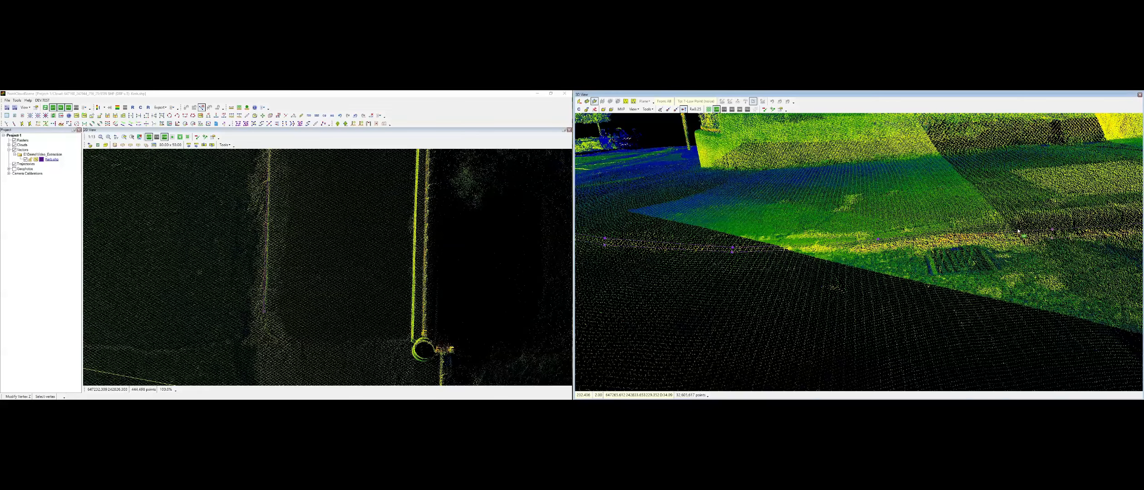
key(i)
key(z)
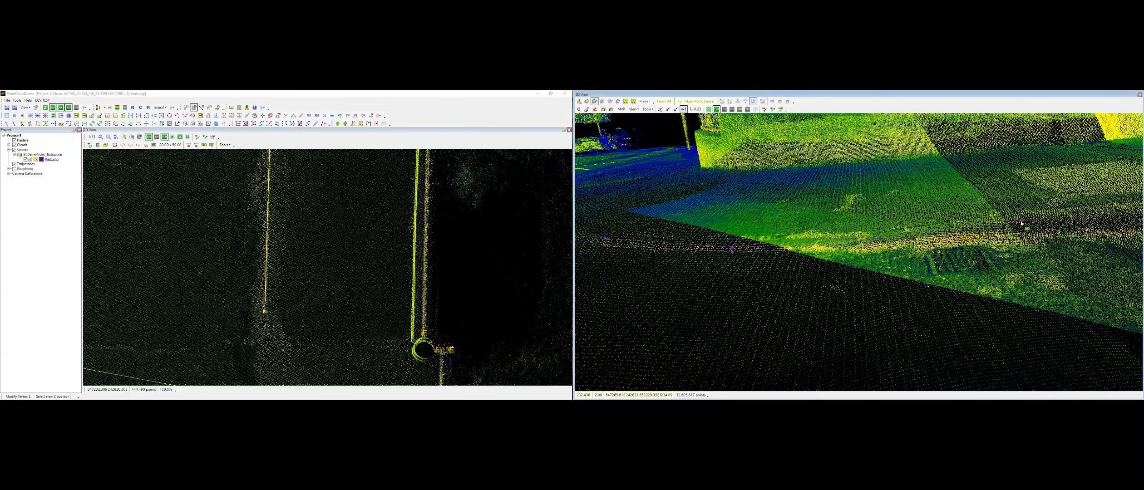
mouse_move(1037, 225)
middle_down()
mouse_move(994, 254)
mouse_move(904, 259)
mouse_move(996, 268)
mouse_move(868, 263)
middle_up()
click(869, 263)
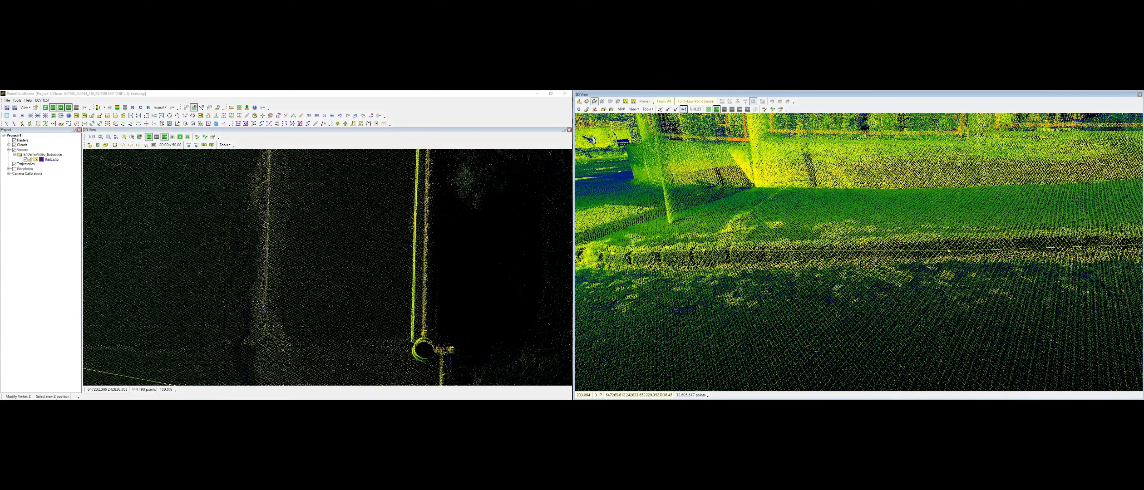
click(834, 253)
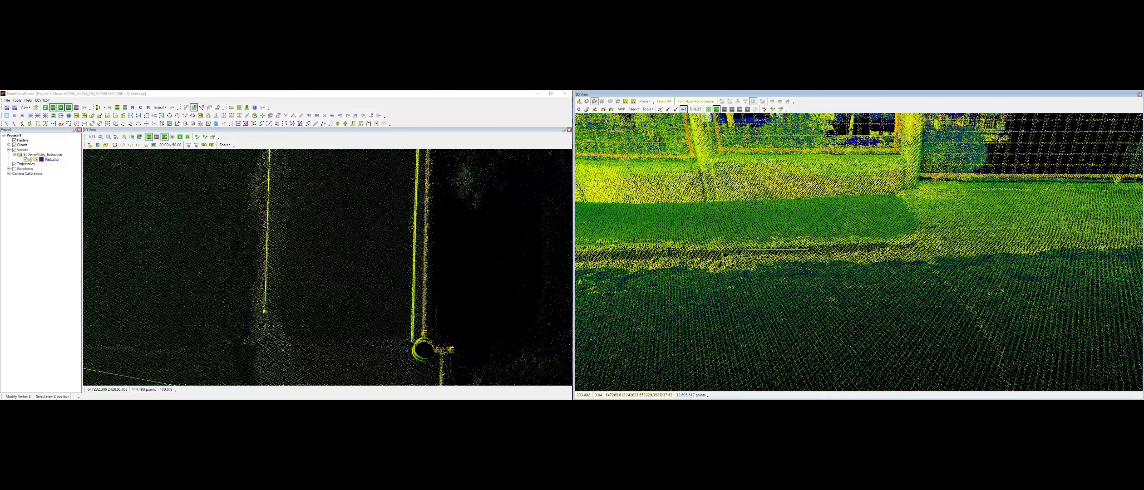
click(873, 242)
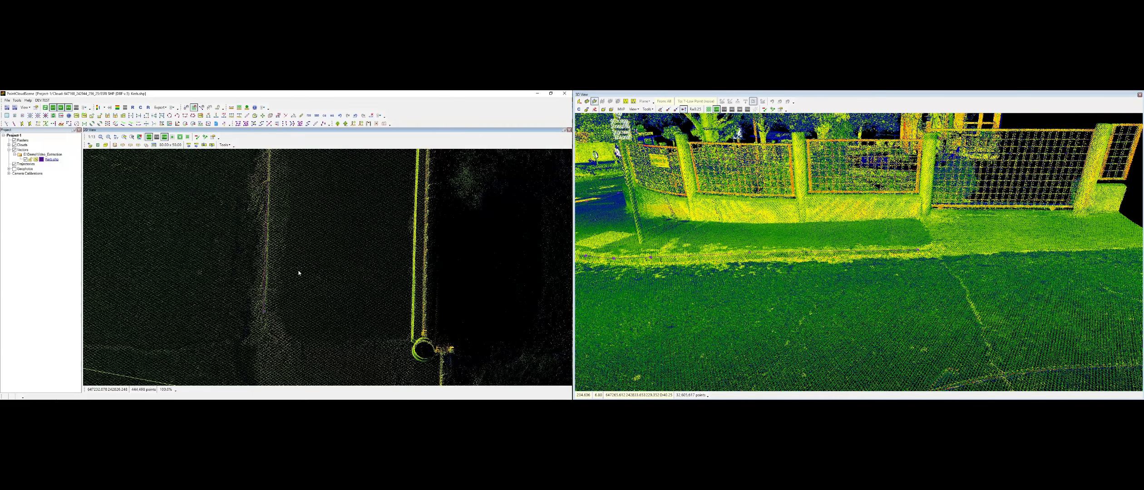
Create another parallel copy of the kerb line towards the sidewalk with a set distance and height offset, and check it in 3D
click(279, 115)
click(266, 313)
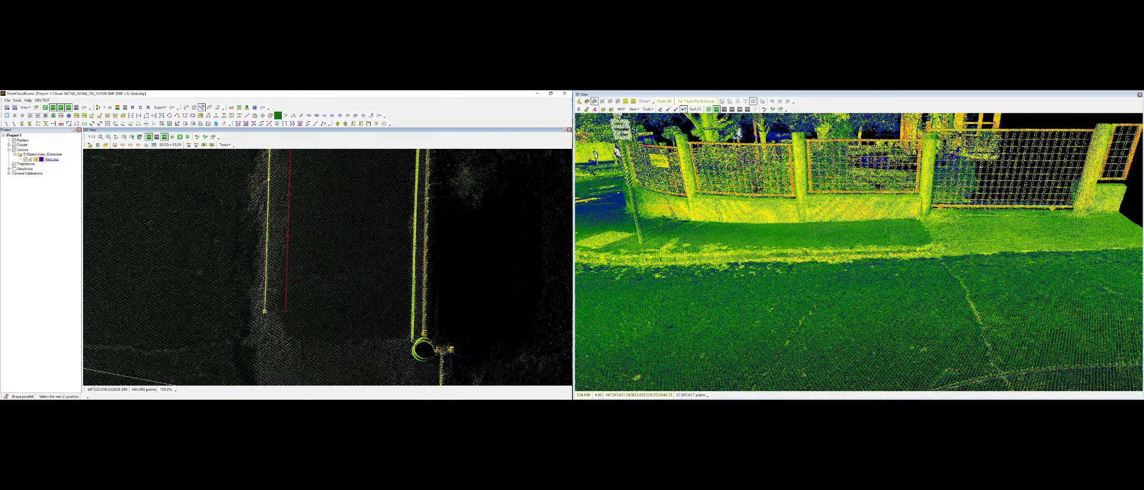
middle_drag(330, 162, 321, 361)
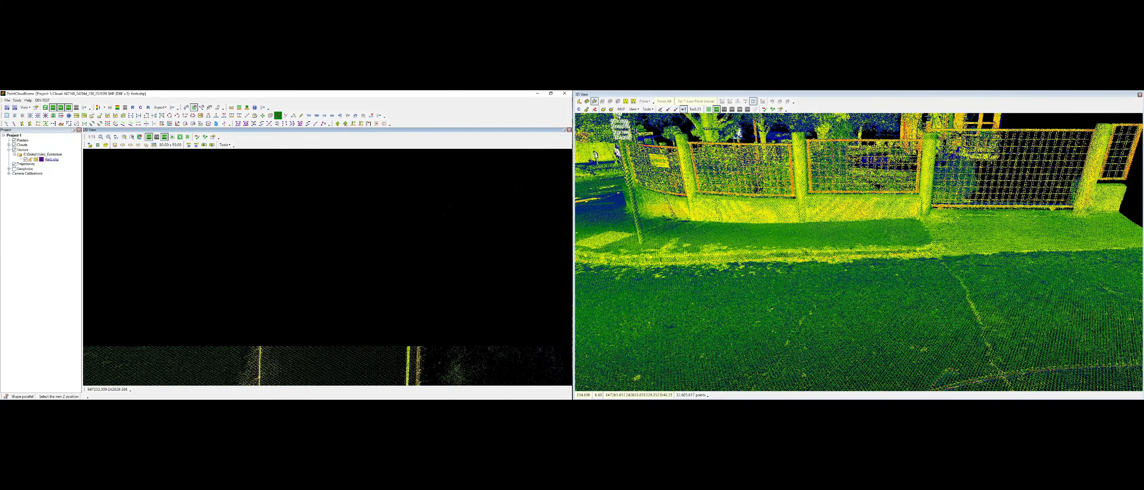
middle_drag(286, 179, 290, 362)
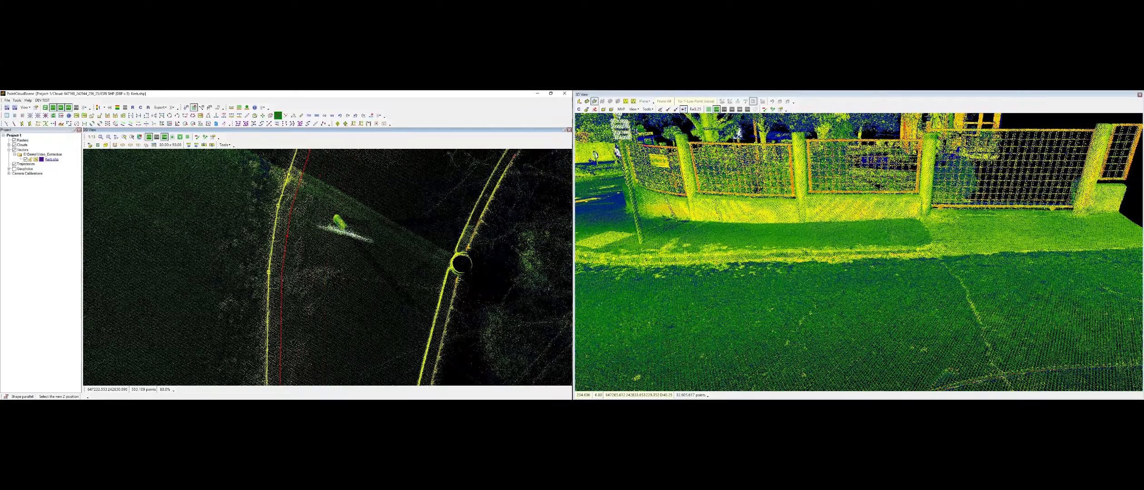
click(286, 236)
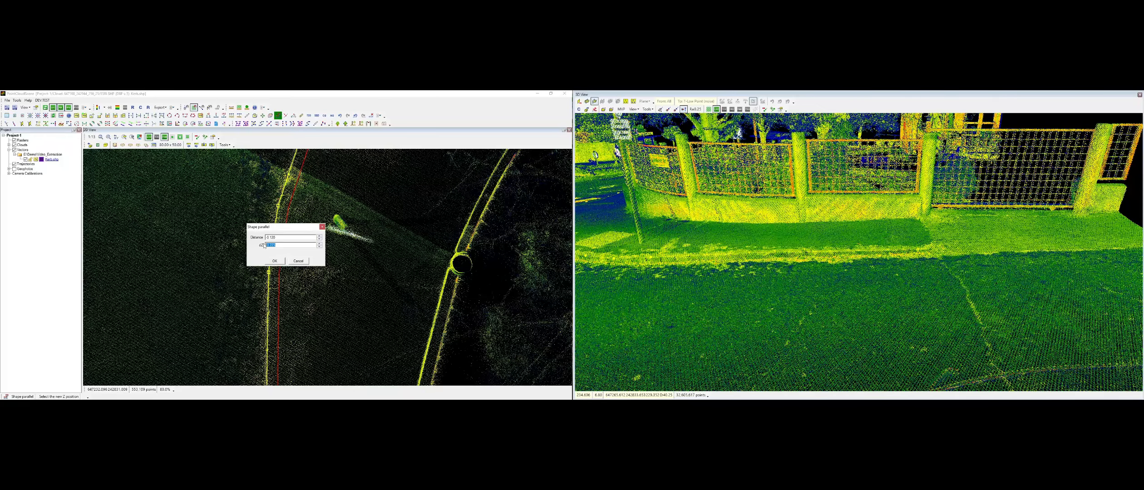
click(278, 260)
scroll(821, 250, up, 3)
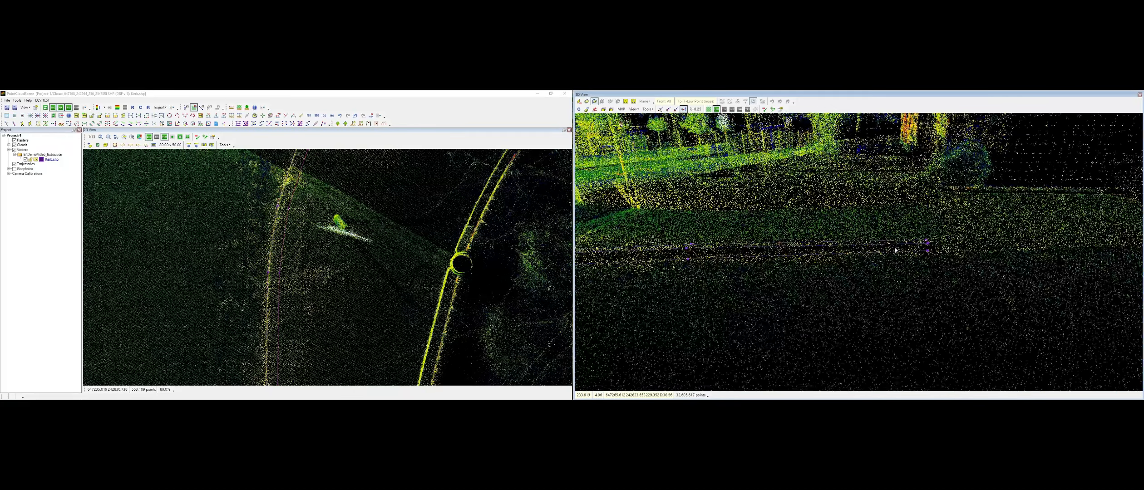
mouse_move(821, 251)
middle_down()
mouse_move(842, 251)
mouse_move(847, 283)
mouse_move(866, 236)
mouse_move(913, 269)
mouse_move(806, 261)
mouse_move(1040, 250)
mouse_move(804, 262)
mouse_move(827, 250)
mouse_move(1035, 245)
middle_up()
middle_drag(817, 266, 739, 252)
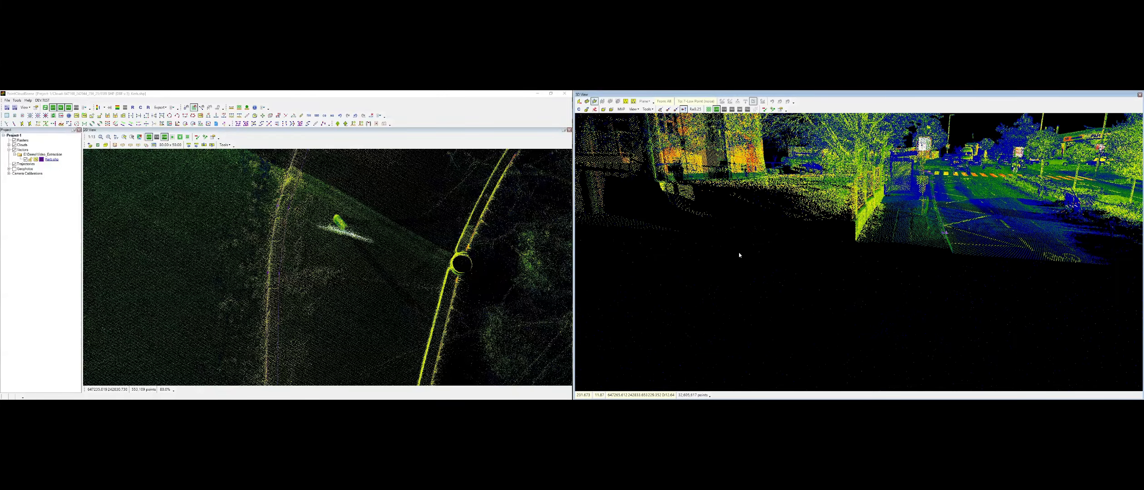
scroll(313, 238, down, 4)
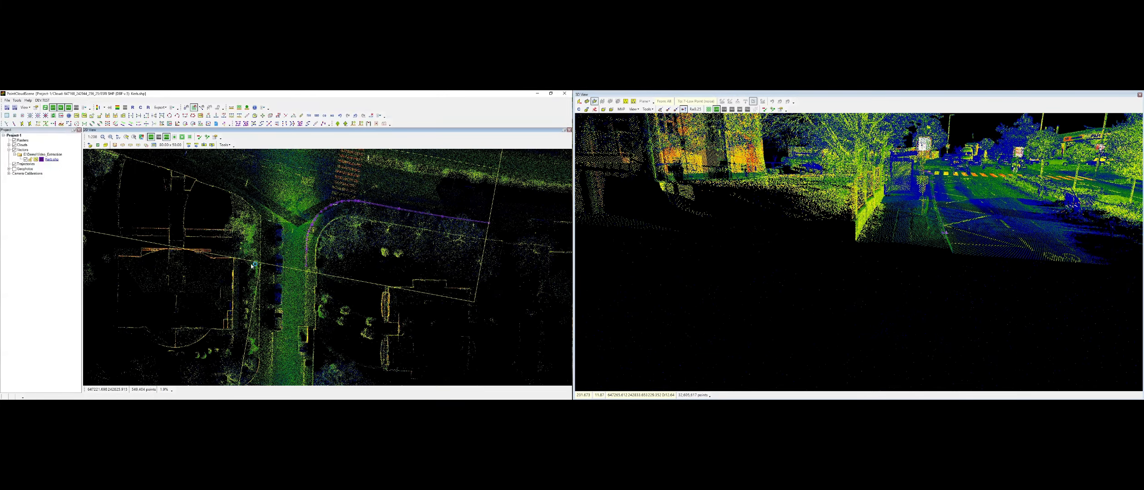
scroll(260, 261, up, 2)
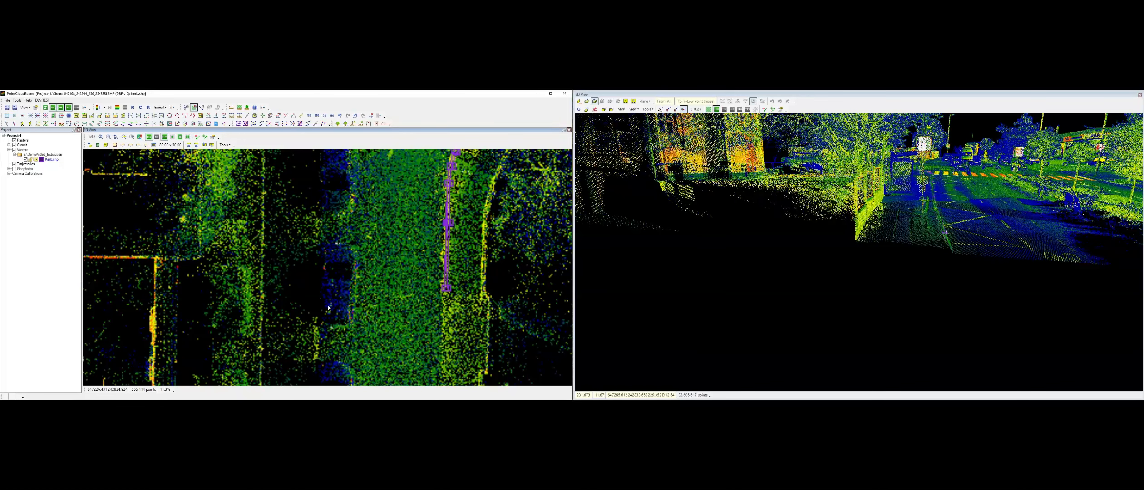
scroll(319, 274, up, 1)
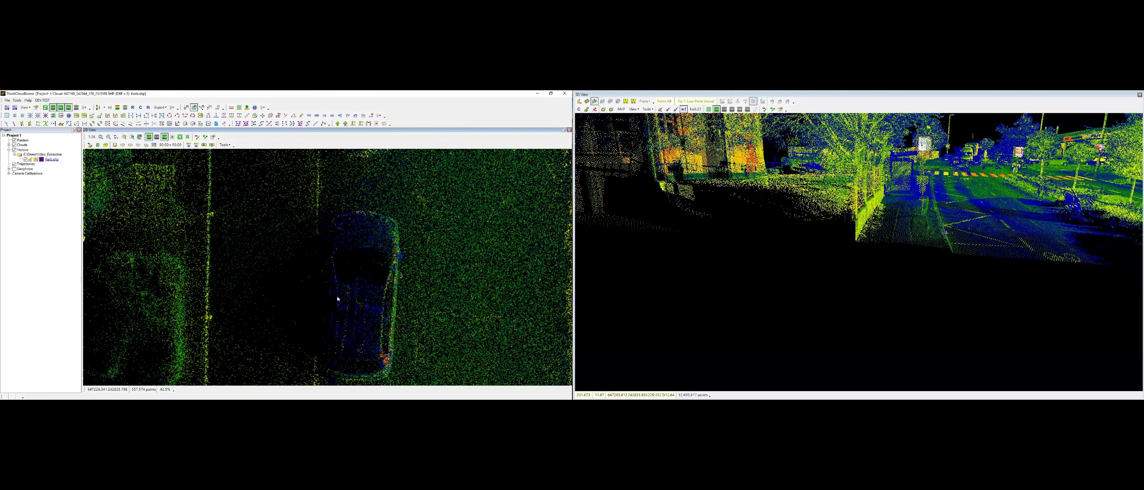
key(Insert)
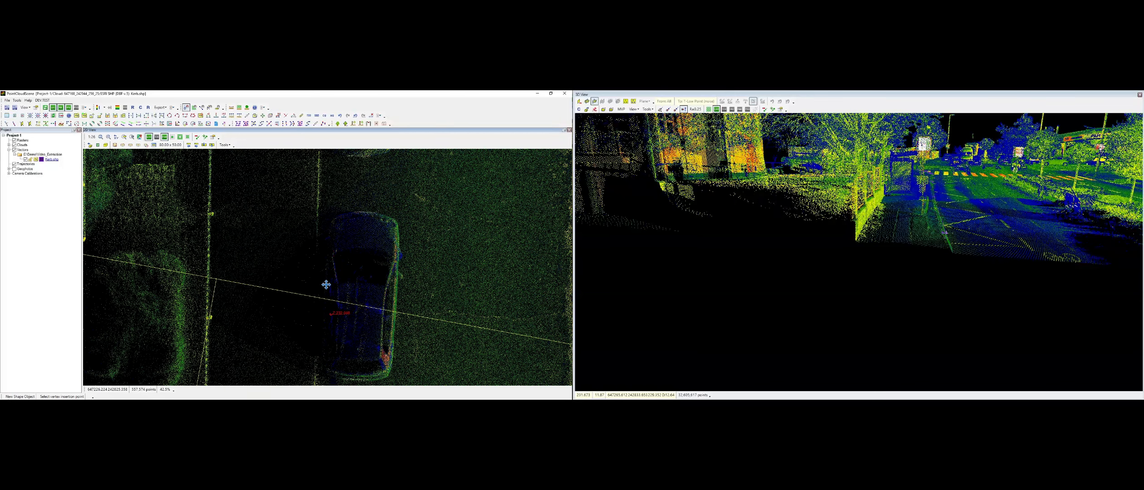
middle_drag(323, 368, 309, 273)
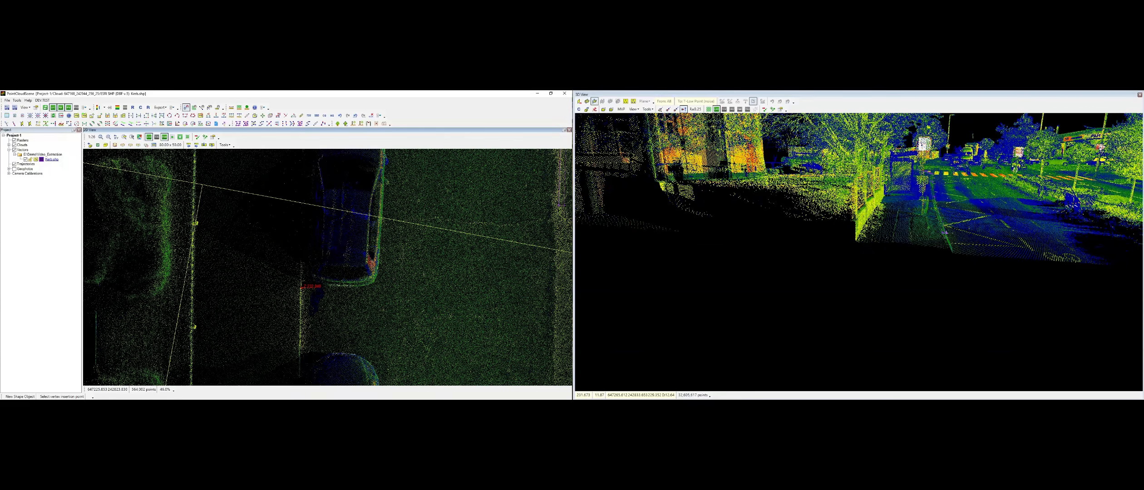
key(Escape)
Divide the sections of the finished kerb line and its parallel copy by distance
middle_drag(562, 150, 317, 326)
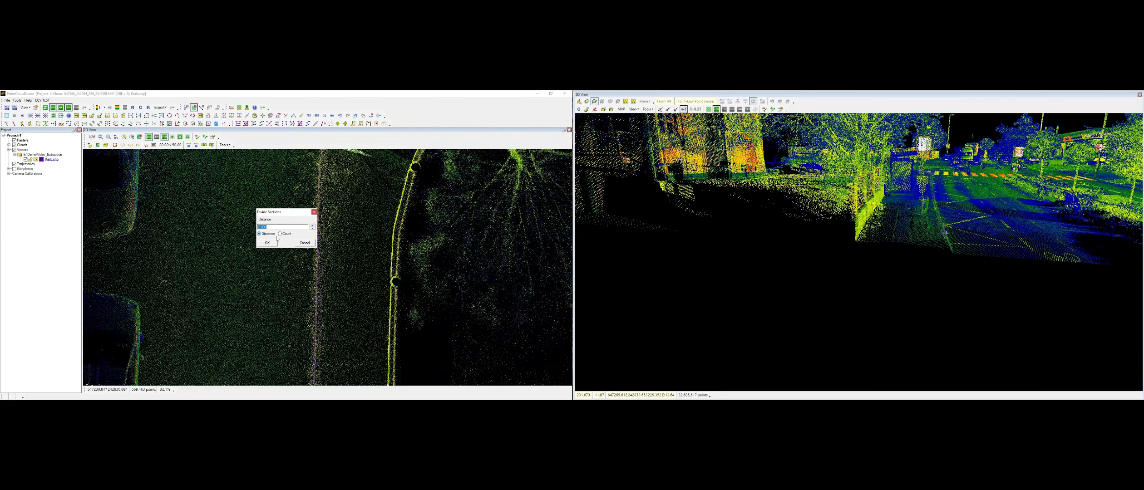
click(270, 244)
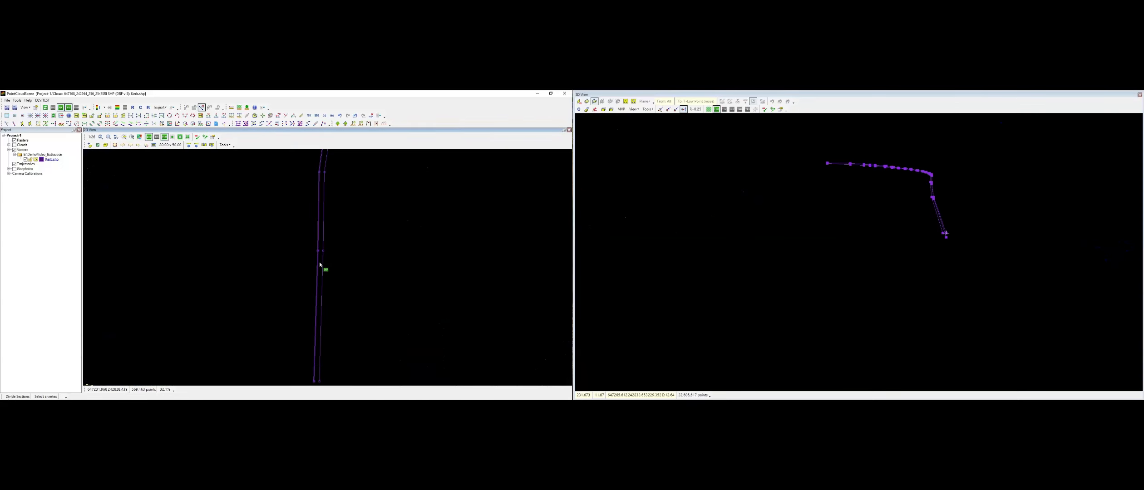
click(319, 262)
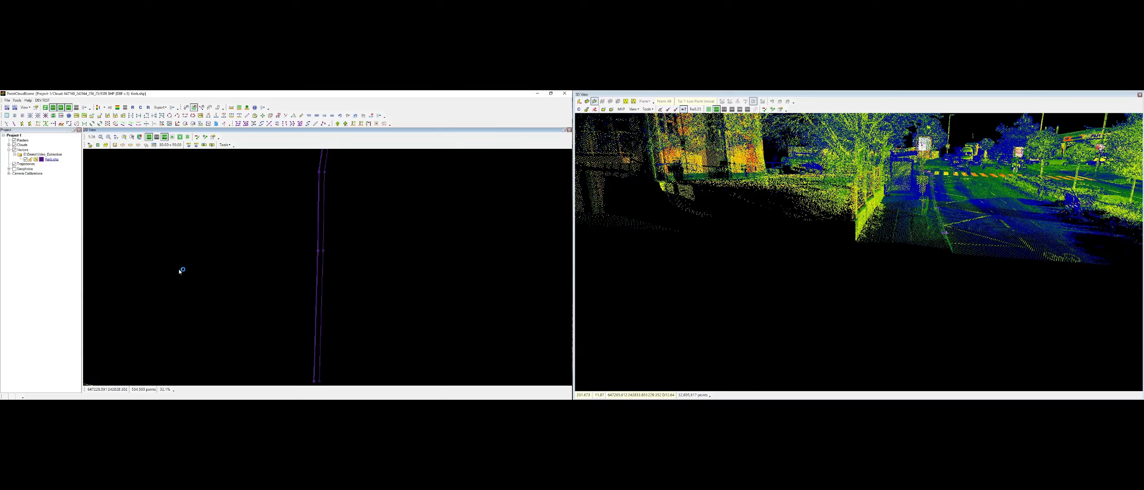
Start a new polyline on the opposite kerb of the side street, placing vertices along it beside the parked cars
middle_drag(196, 276, 410, 251)
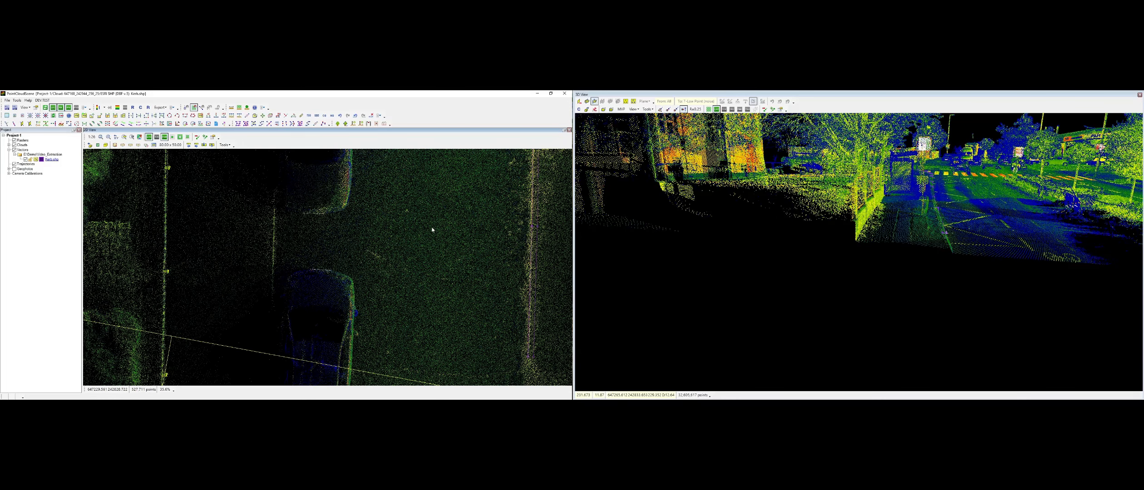
key(n)
middle_drag(279, 354, 305, 253)
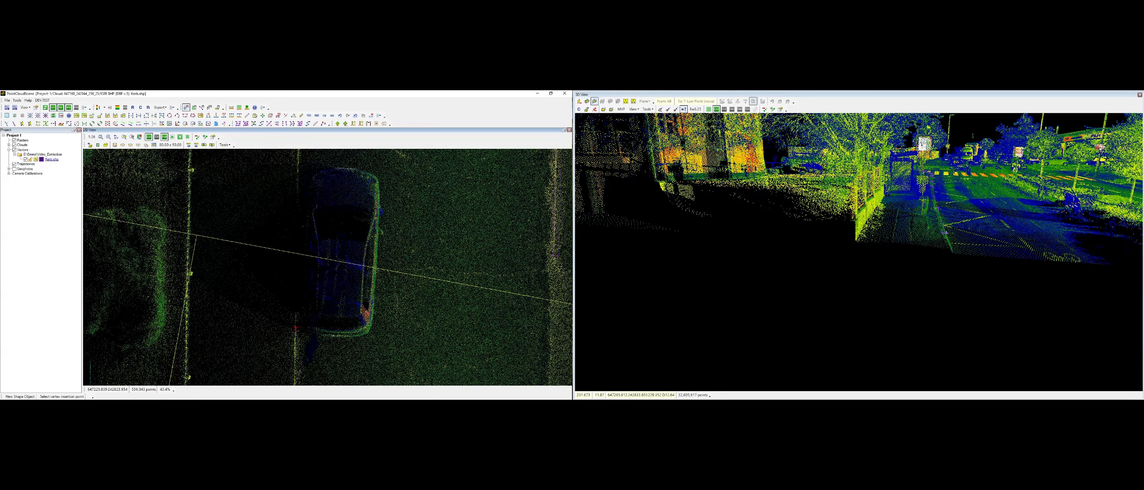
middle_drag(305, 191, 303, 329)
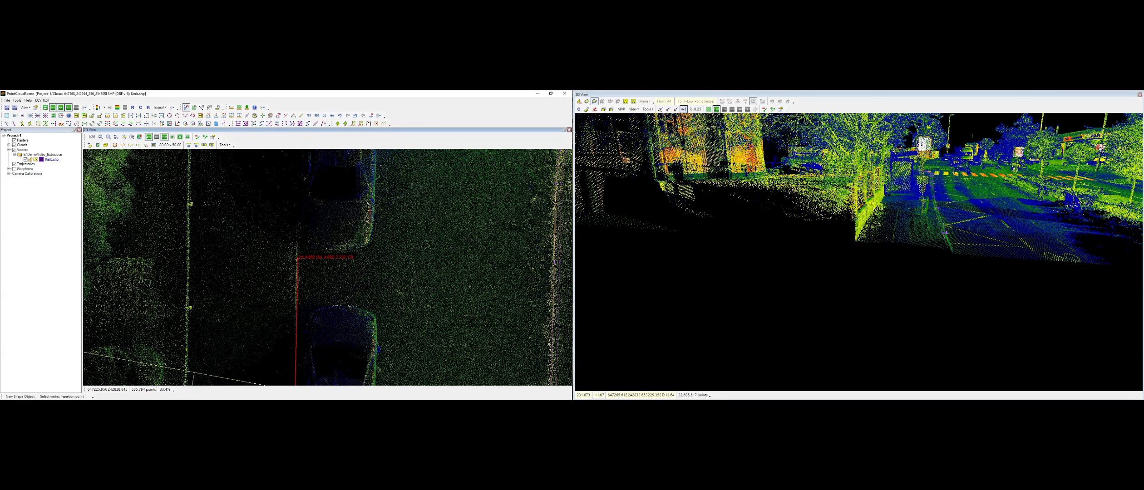
click(297, 259)
middle_drag(300, 196, 296, 391)
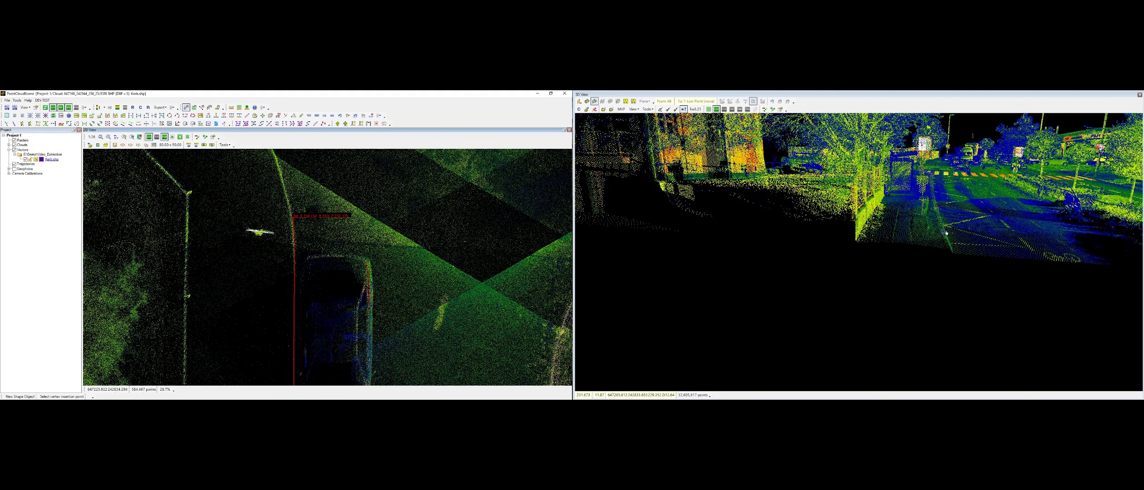
Continue the new kerb polyline from the parked cars into the corner curve, placing vertices along the kerb edge
scroll(292, 200, up, 2)
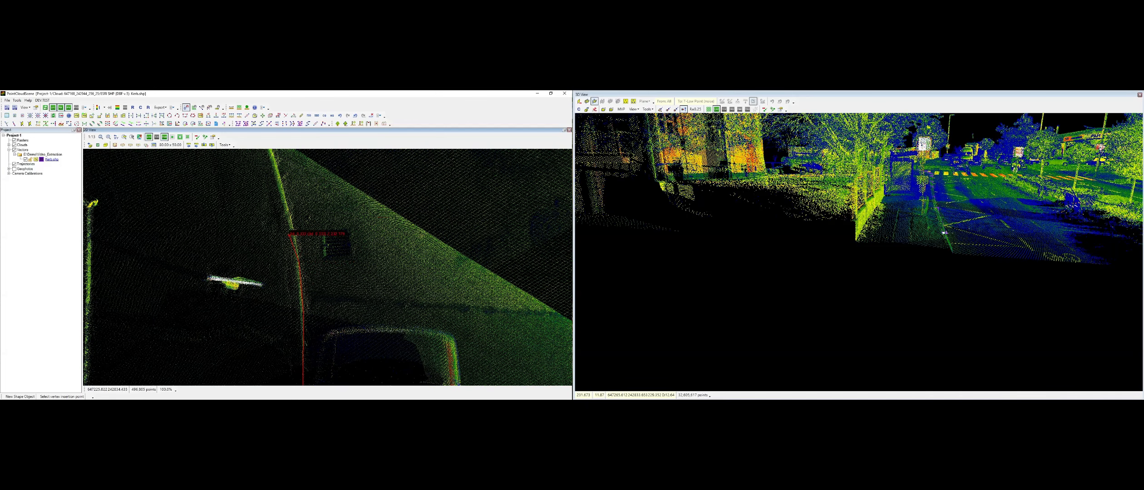
middle_drag(281, 185, 317, 311)
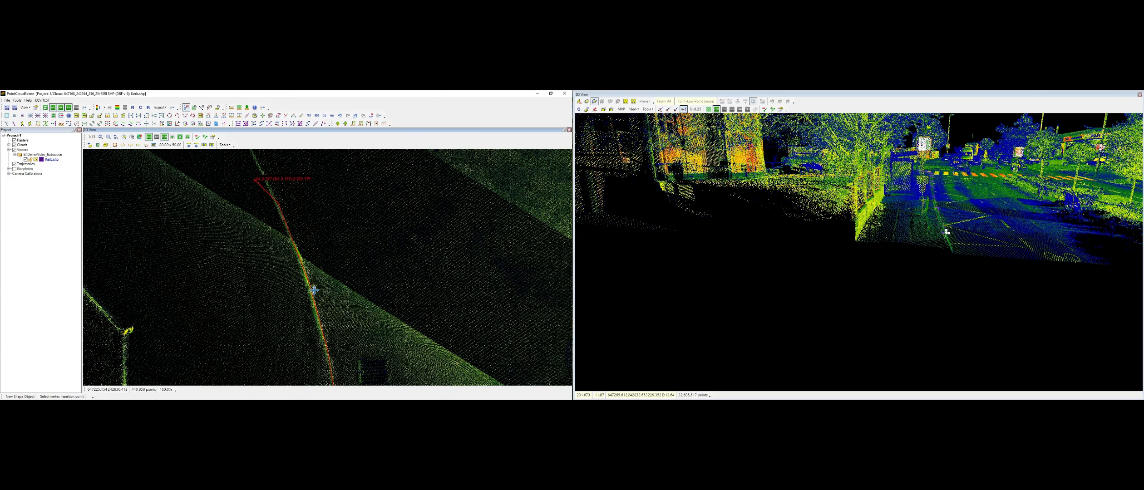
middle_drag(315, 291, 353, 363)
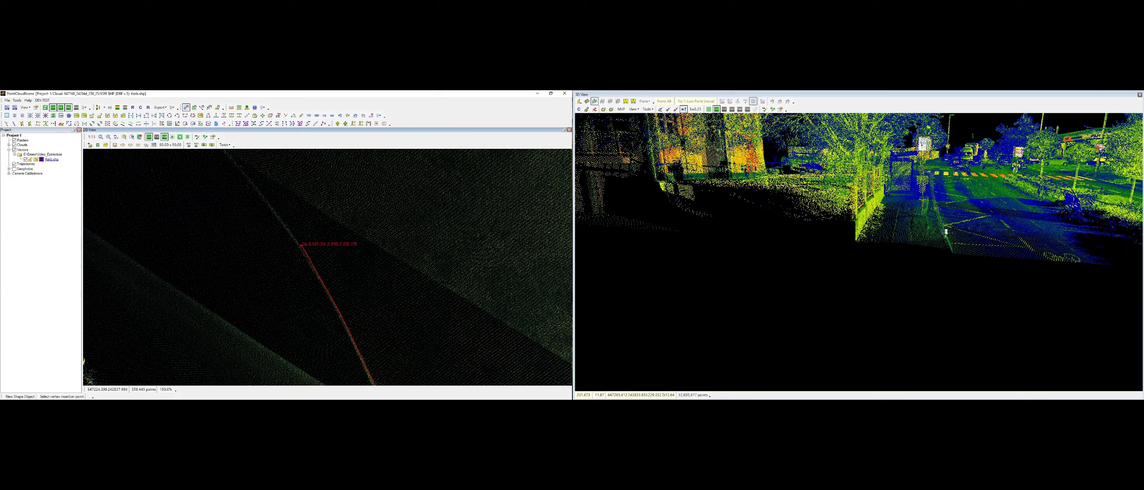
click(300, 245)
middle_drag(243, 191, 288, 253)
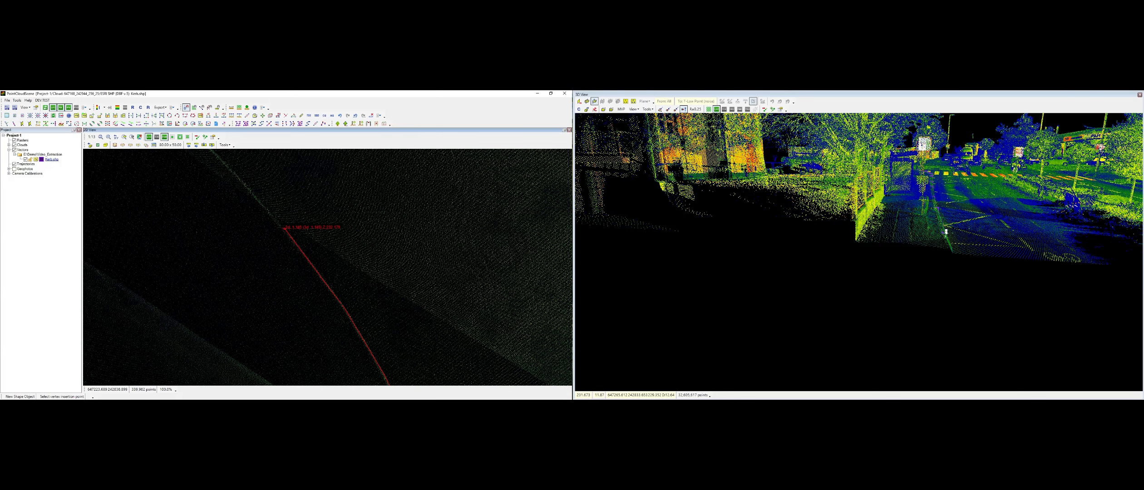
click(285, 228)
Carry the kerb polyline through the rest of the corner curve and past the lamp pole to the end of the raised kerb
middle_drag(213, 189, 361, 325)
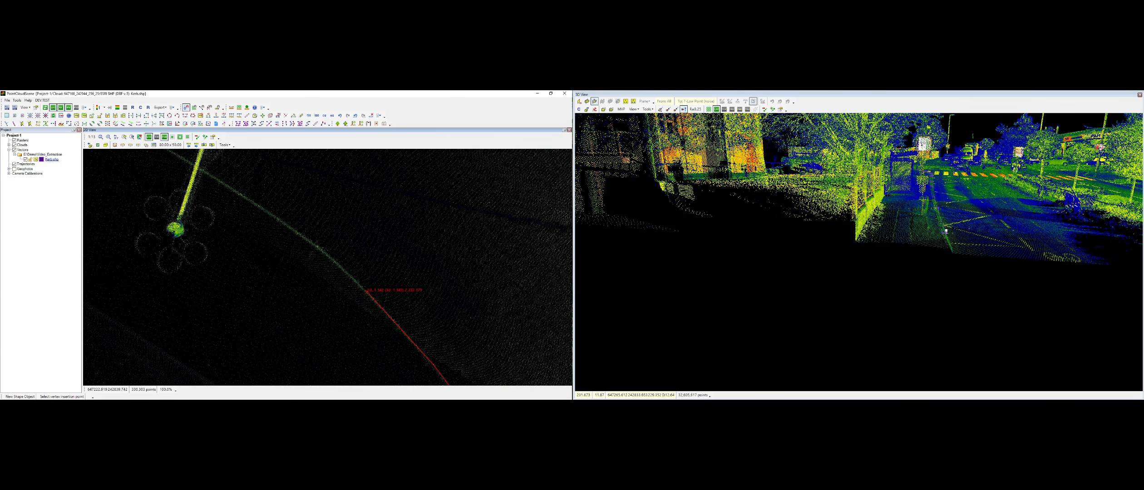
click(318, 247)
middle_drag(222, 192, 381, 320)
scroll(381, 321, up, 1)
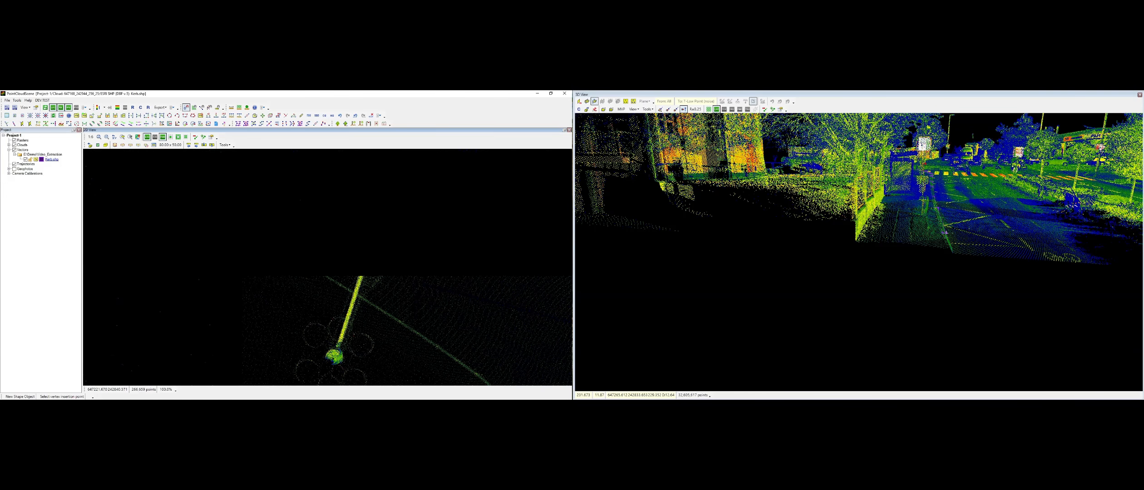
scroll(330, 292, down, 1)
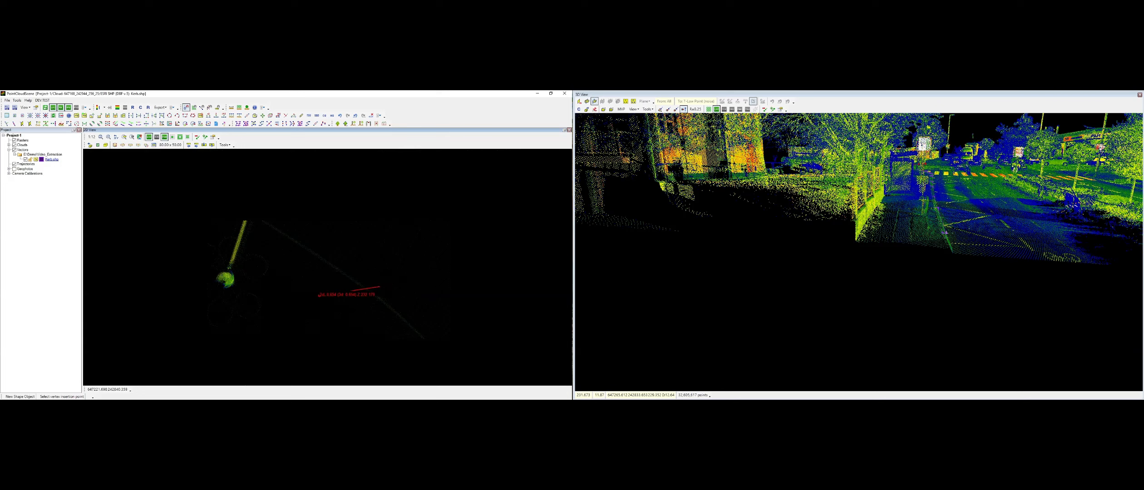
middle_drag(210, 238, 284, 294)
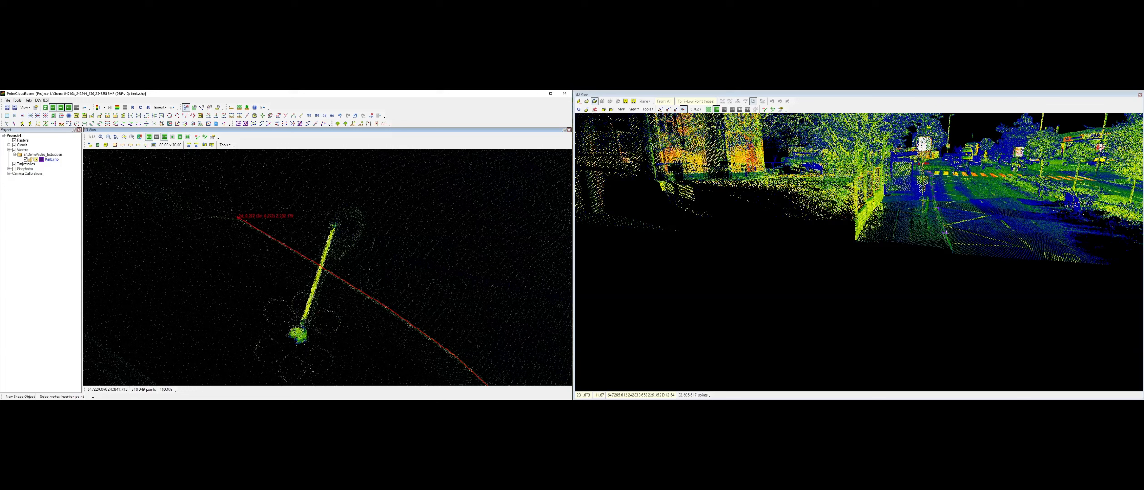
click(240, 218)
click(195, 218)
Extend the kerb polyline across the opening along the main road and around the rounded end of the next kerb section
middle_drag(203, 203, 492, 351)
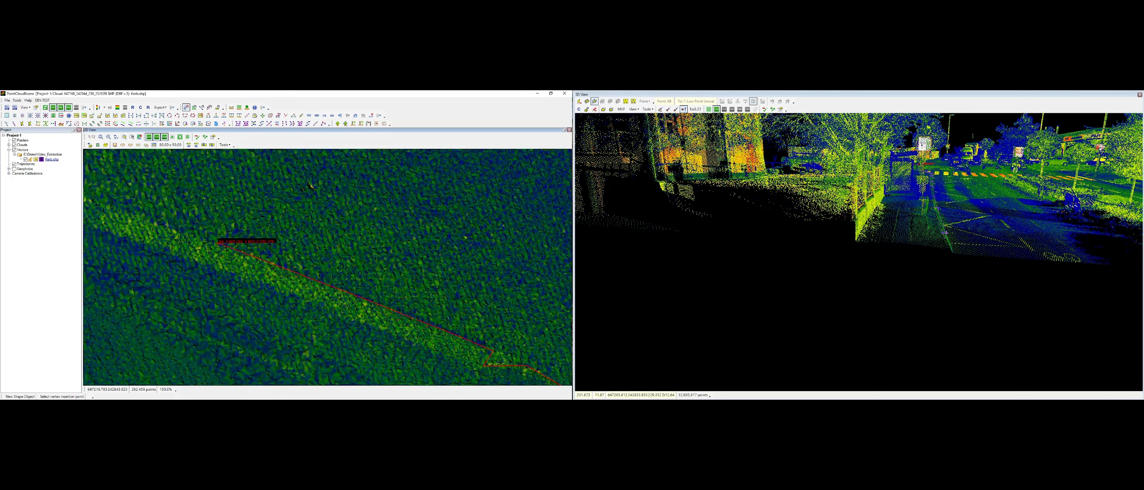
click(218, 243)
middle_drag(136, 234, 429, 311)
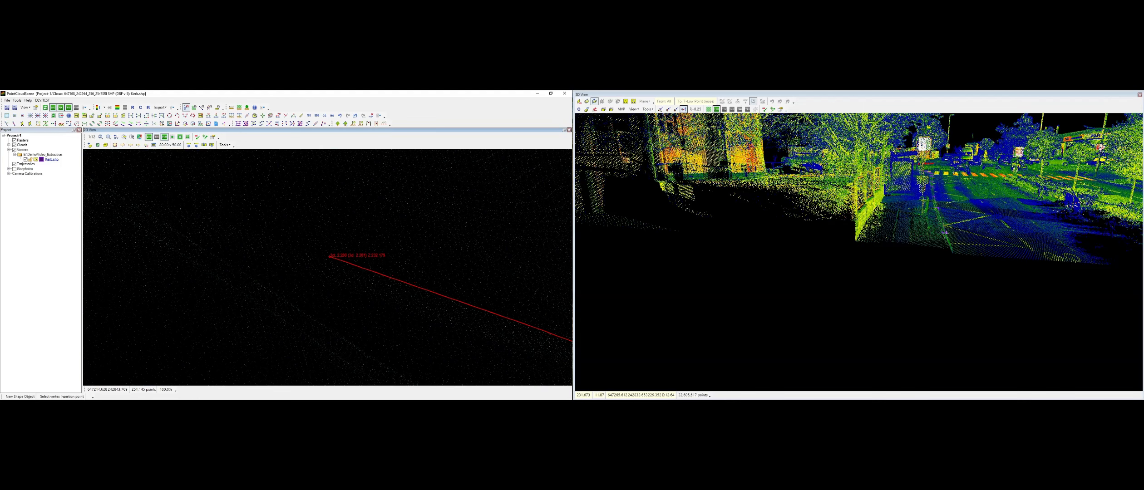
middle_drag(196, 232, 461, 313)
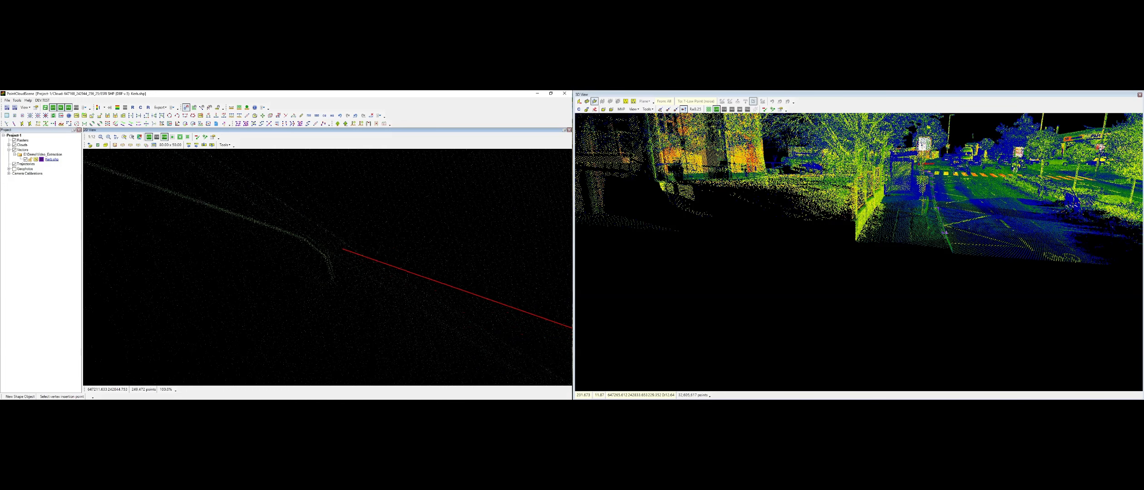
click(343, 249)
click(333, 278)
click(328, 258)
click(306, 239)
Trace the straight main road kerb to its far rounded end and step back to the road edge line
middle_drag(168, 196, 429, 320)
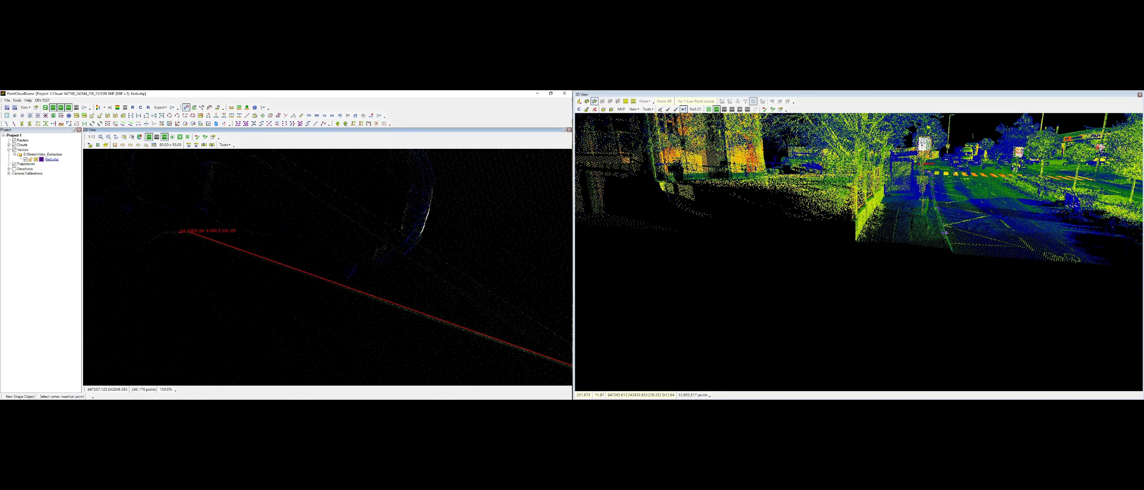
click(187, 232)
click(166, 233)
click(145, 242)
click(156, 217)
Extend the polyline across the second kerb opening and follow the rounded start of the kerb section beyond it
middle_drag(156, 218, 459, 316)
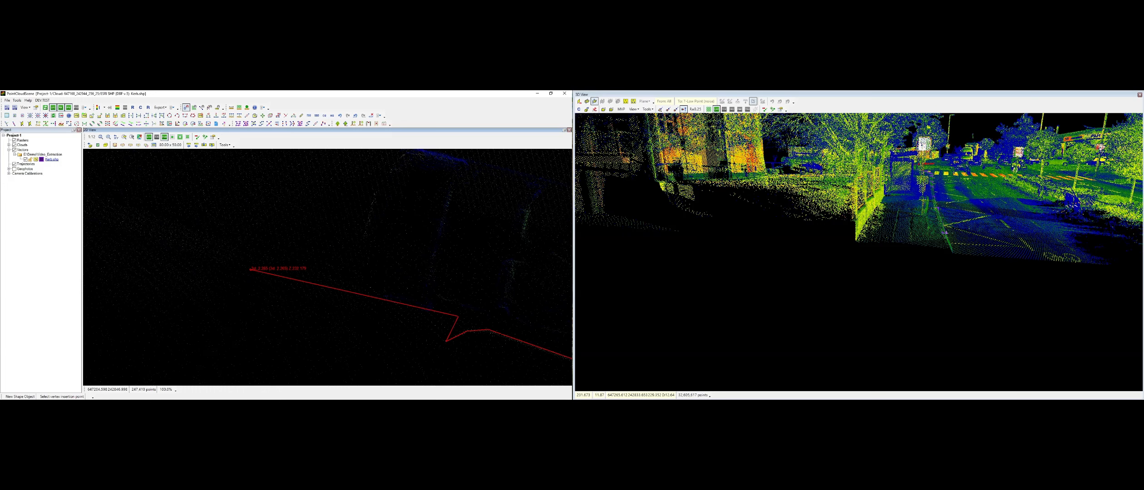
click(155, 213)
middle_drag(155, 213, 547, 363)
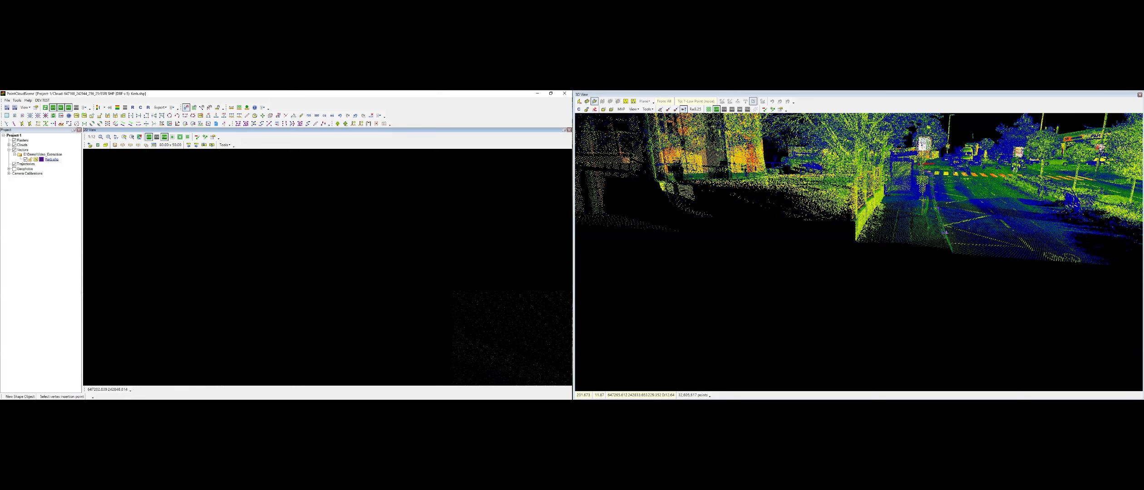
click(155, 234)
middle_drag(154, 234, 443, 308)
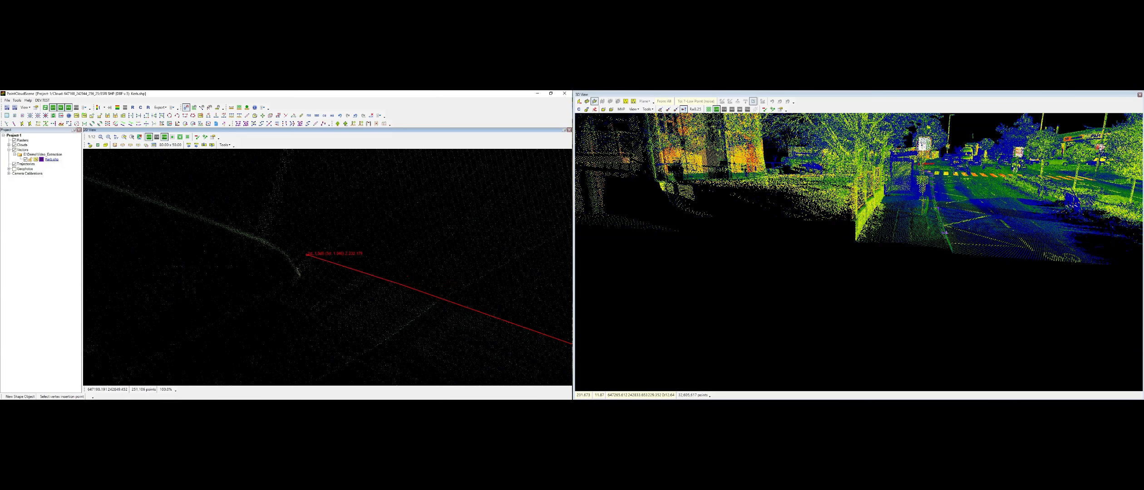
click(305, 255)
click(299, 277)
click(287, 252)
click(260, 238)
Trace the last straight kerb section past the roadside pole to its bend and finish the polyline
middle_drag(161, 219, 429, 331)
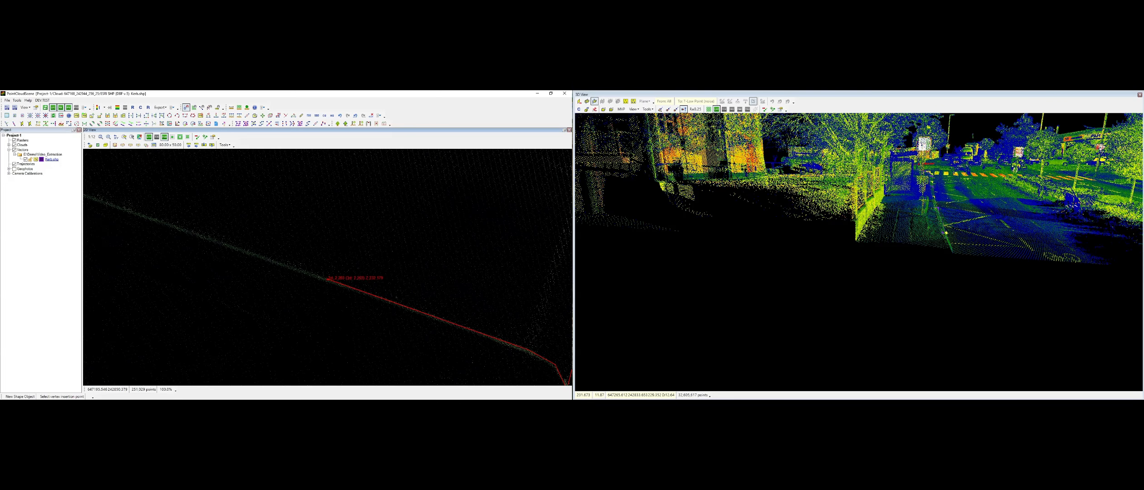
middle_drag(147, 231, 531, 361)
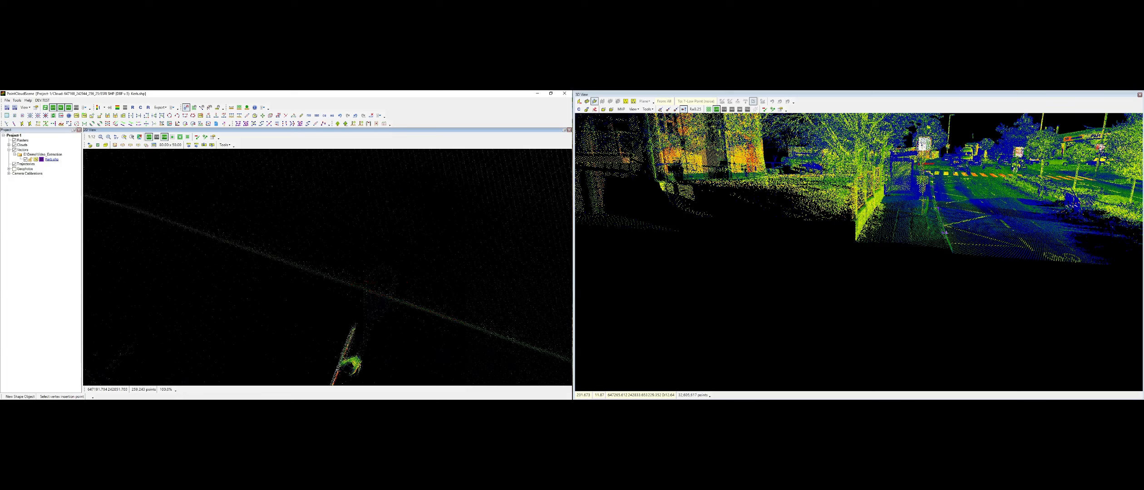
click(353, 283)
middle_drag(305, 271, 624, 370)
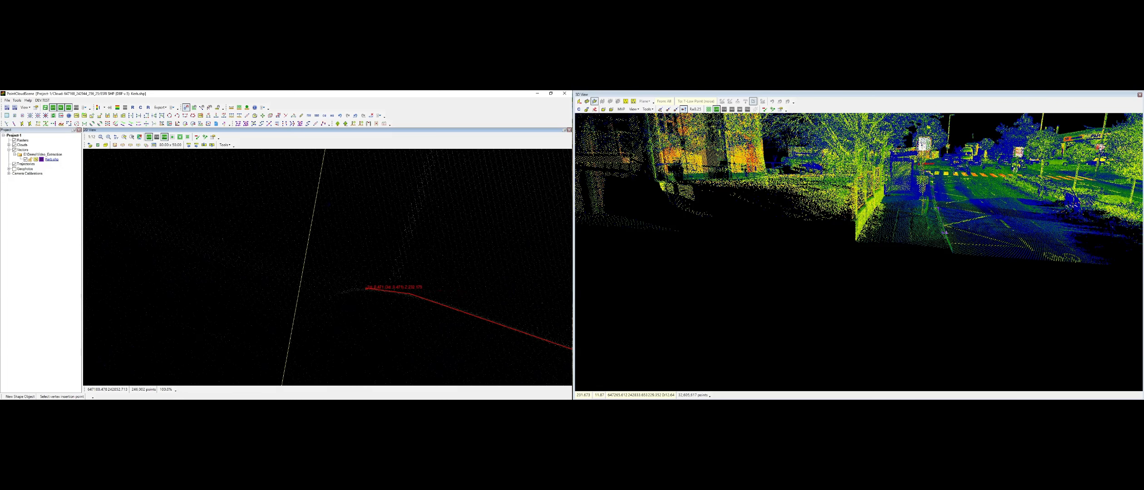
right_click(440, 282)
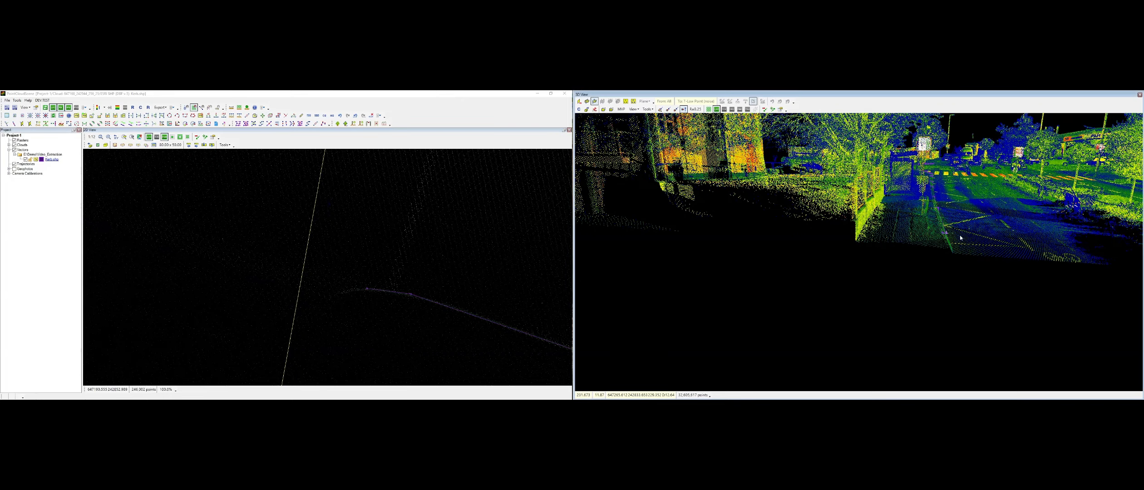
Examine the start of the new kerb line beside the parked cars in 3D and its full course in plan
scroll(1072, 210, down, 4)
middle_drag(1005, 209, 849, 189)
scroll(848, 235, up, 4)
scroll(848, 233, up, 5)
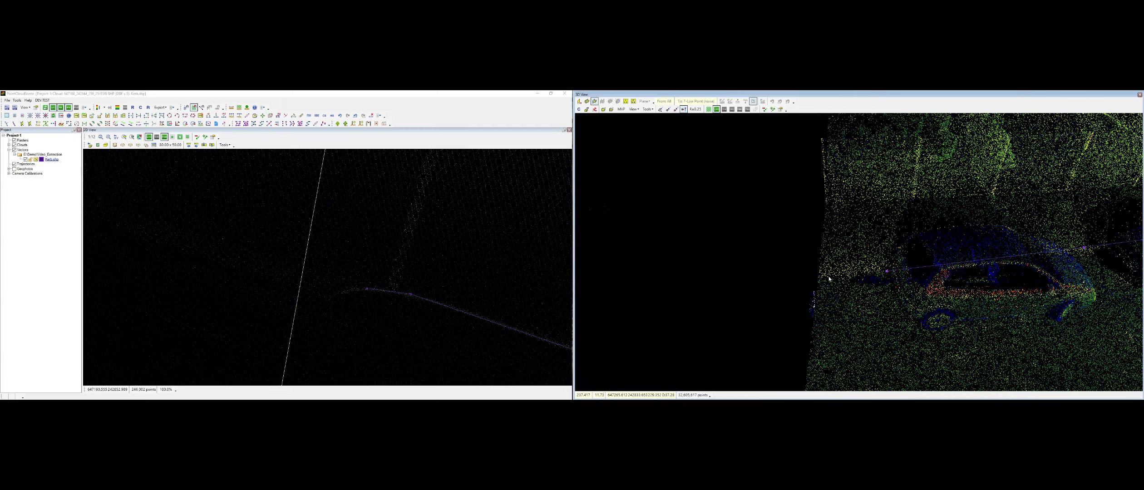
middle_drag(829, 280, 681, 256)
scroll(294, 281, down, 3)
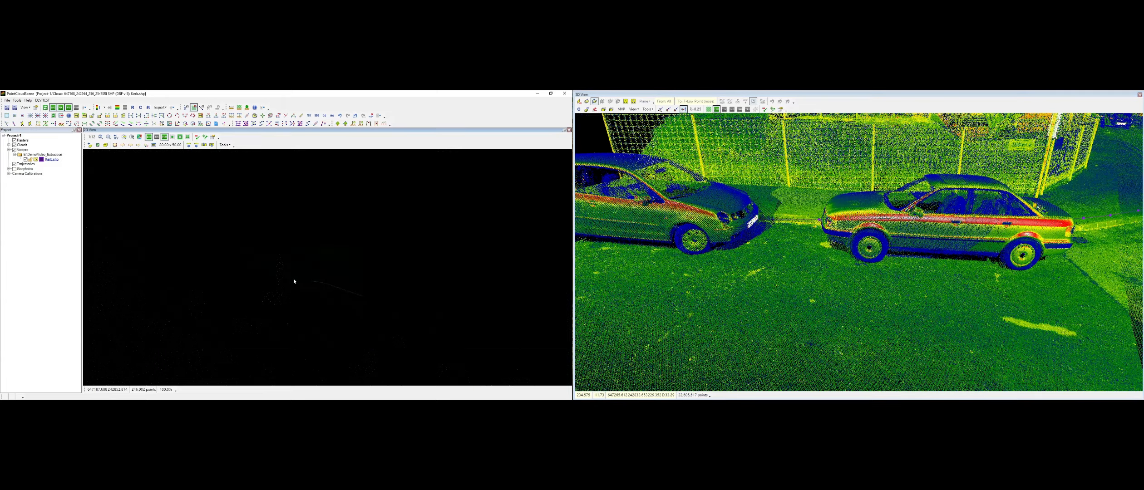
scroll(294, 281, down, 5)
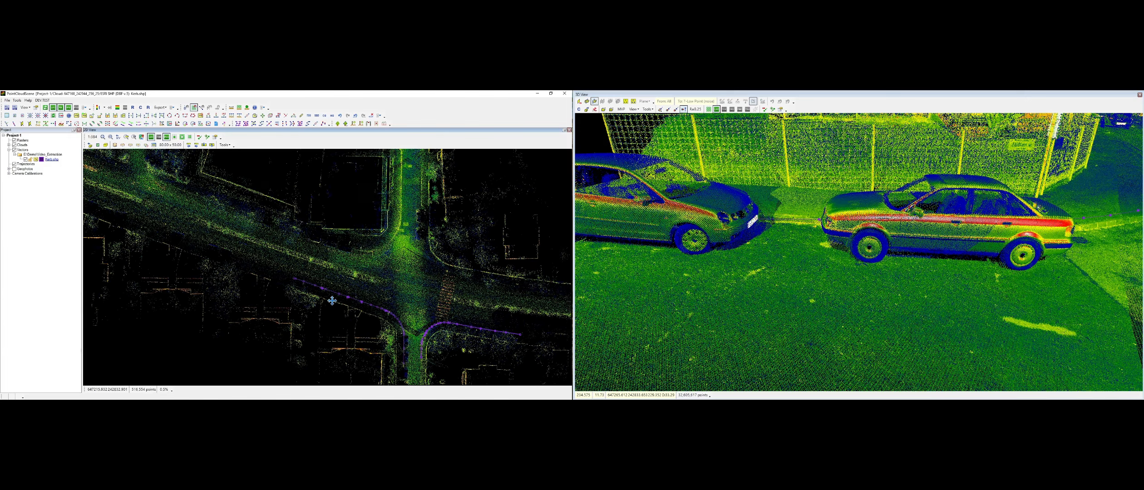
middle_drag(817, 240, 826, 272)
middle_drag(726, 243, 807, 248)
scroll(807, 248, down, 2)
key(c)
key(c)
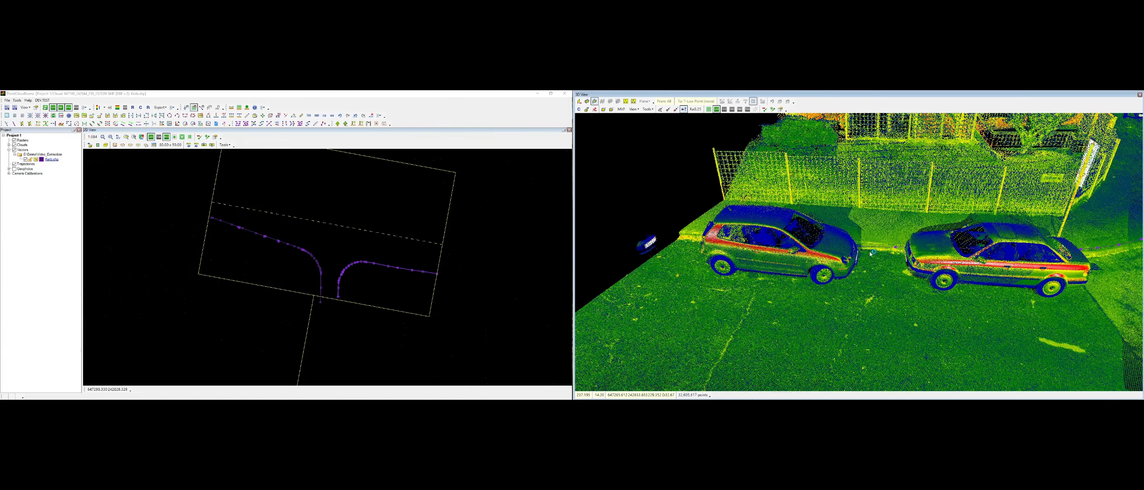
Adjust the new kerb line's vertex in the gap between the two parked cars
key(d)
key(Return)
click(896, 251)
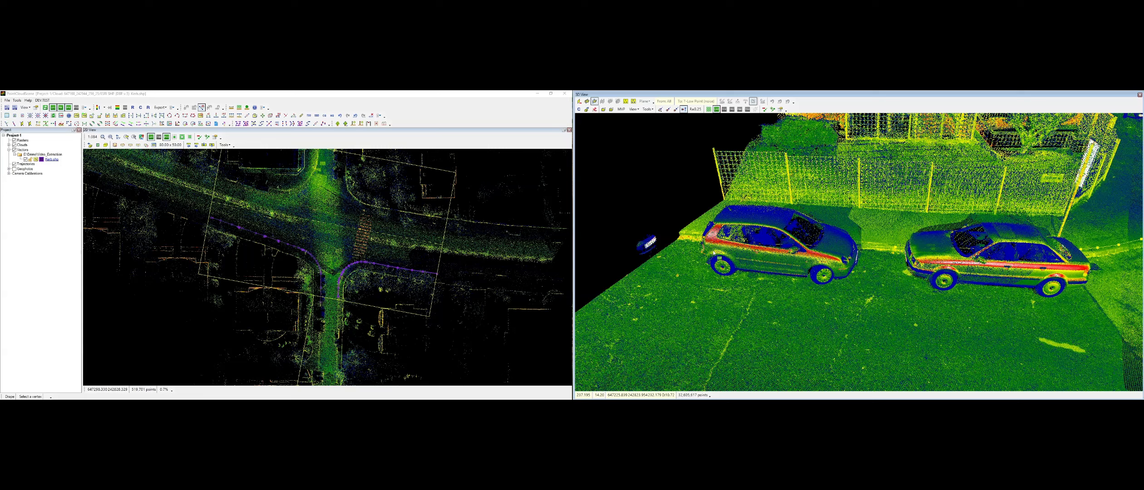
key(Escape)
key(Escape)
Examine the new kerb line's vertices in 3D from the parked cars around the corner and along the main road
middle_drag(719, 252, 779, 253)
scroll(858, 246, up, 5)
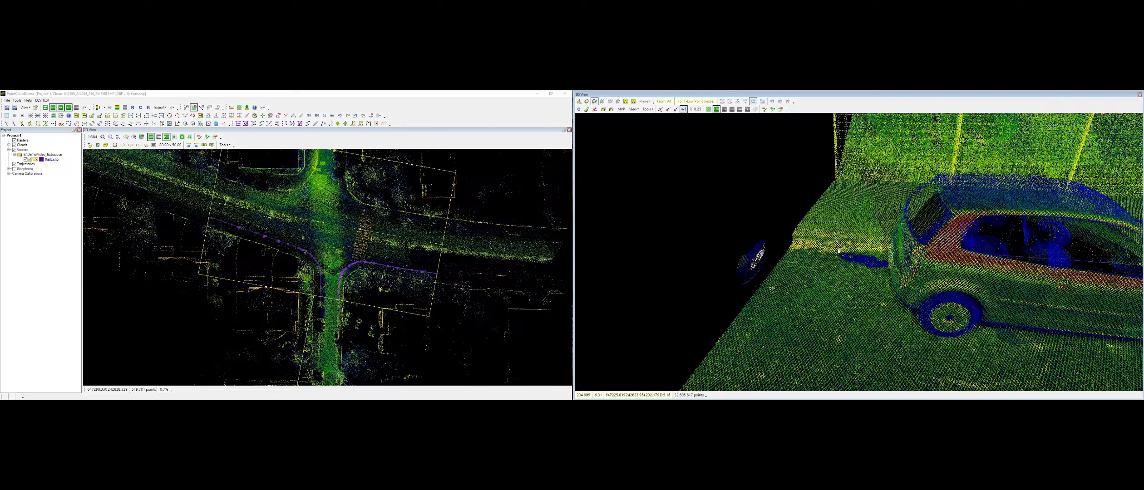
middle_drag(883, 250, 850, 255)
middle_drag(949, 277, 869, 271)
middle_drag(1043, 276, 891, 258)
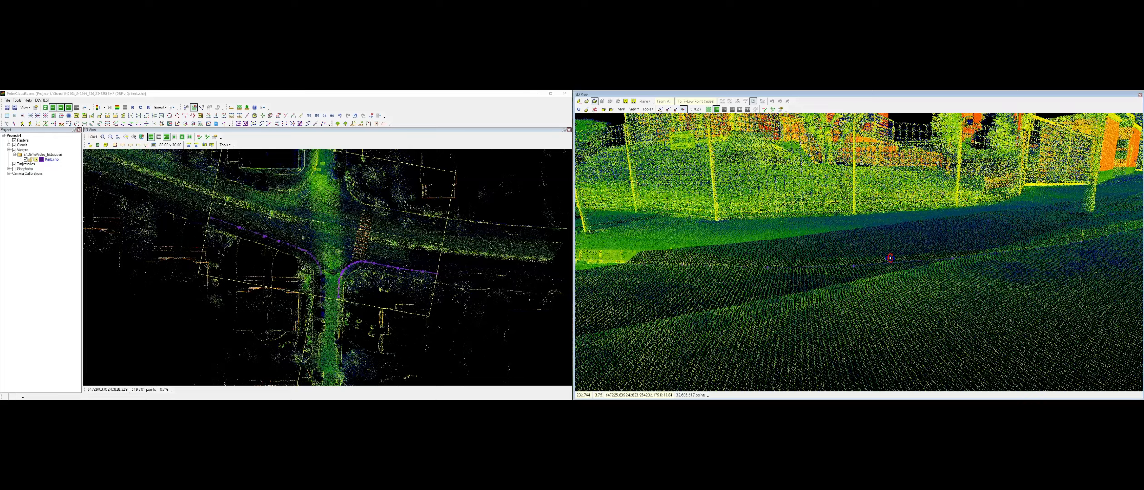
middle_drag(1082, 241, 786, 271)
click(53, 123)
key(Escape)
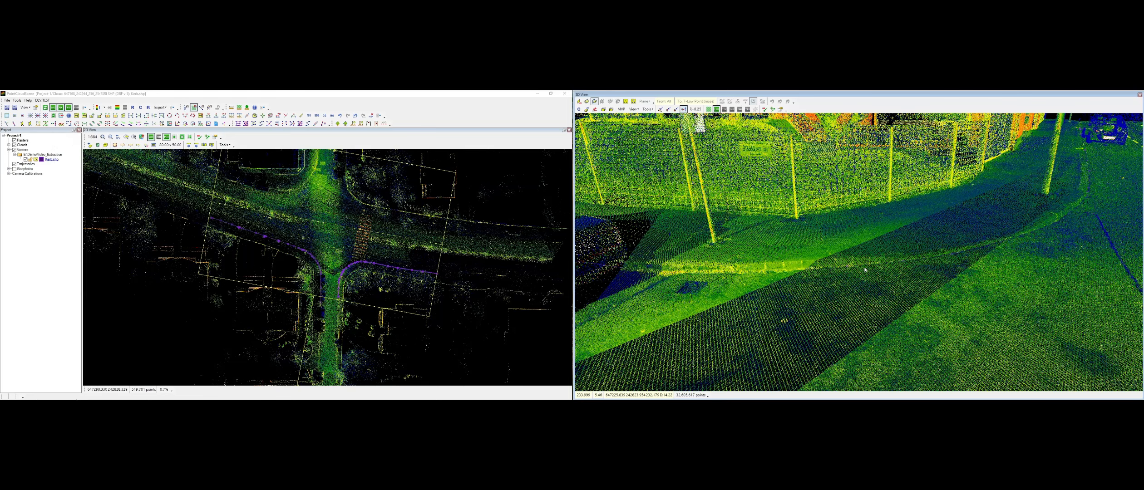
mouse_move(865, 269)
middle_down()
mouse_move(954, 260)
mouse_move(867, 268)
mouse_move(993, 288)
middle_up()
middle_drag(993, 287, 992, 247)
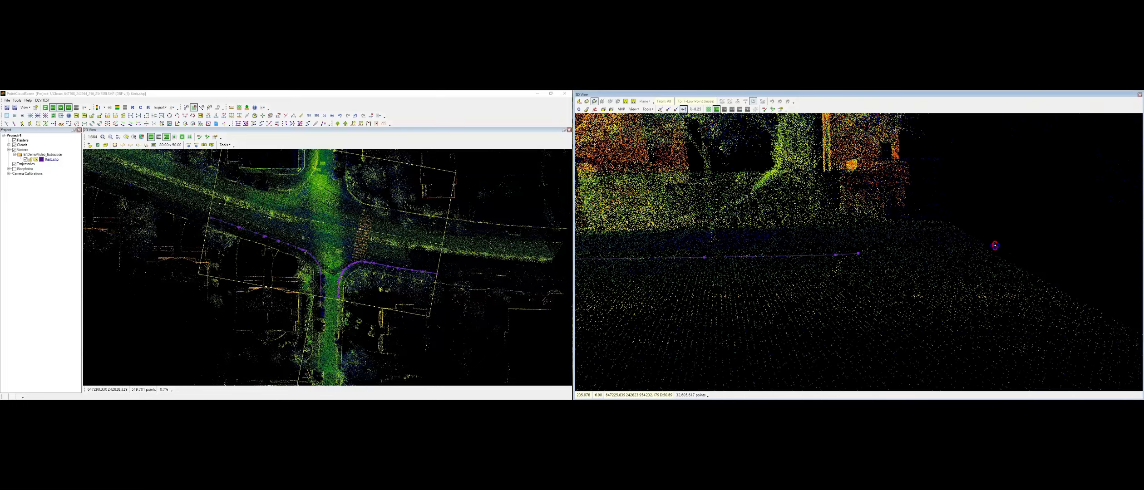
Create a parallel copy of the kerb line on the pavement side of the corner curve
scroll(314, 249, up, 3)
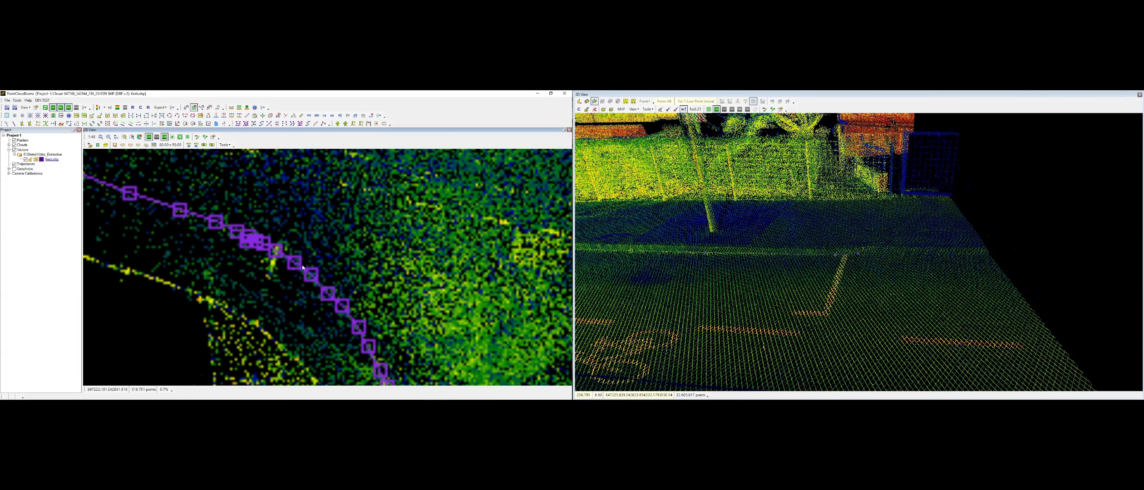
scroll(331, 306, up, 2)
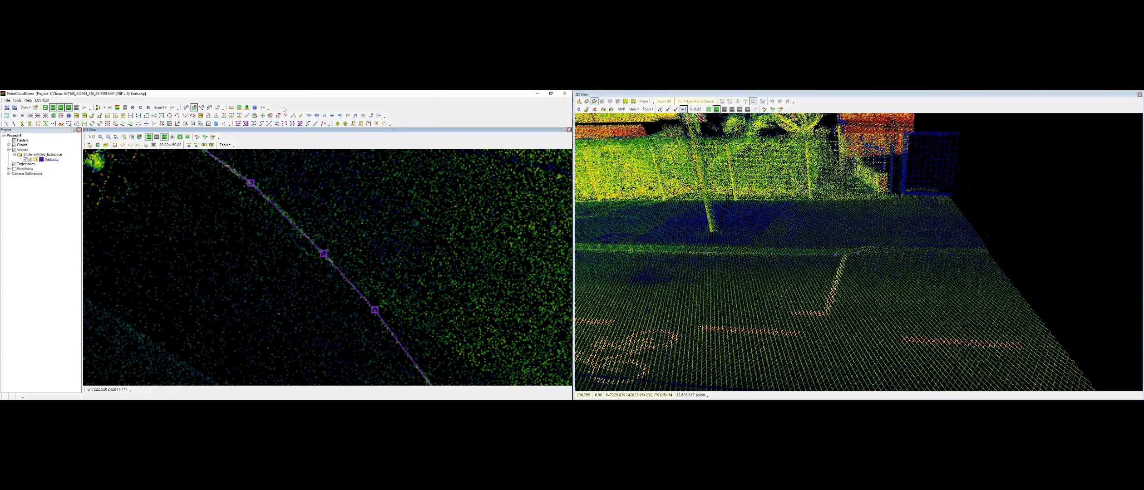
click(327, 261)
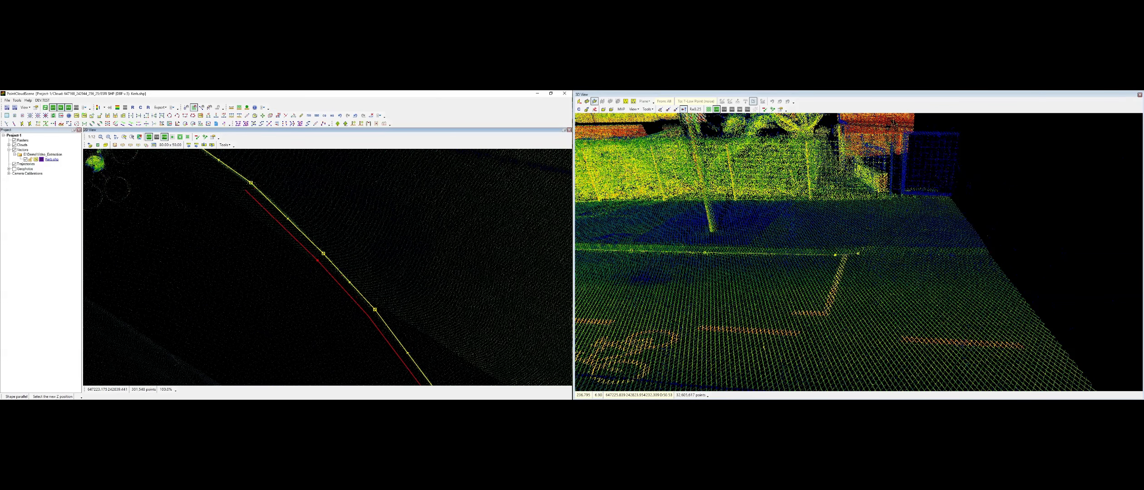
click(325, 266)
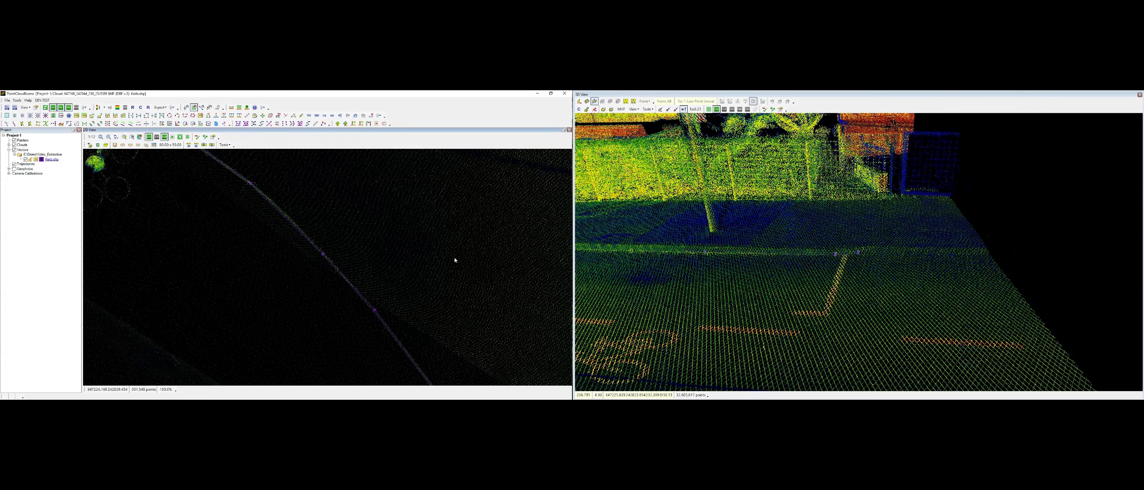
Raise the parallel line's two vertices nearest the end of the parking-bay marking to the kerb's top edge
scroll(863, 250, up, 3)
middle_drag(864, 250, 863, 255)
key(z)
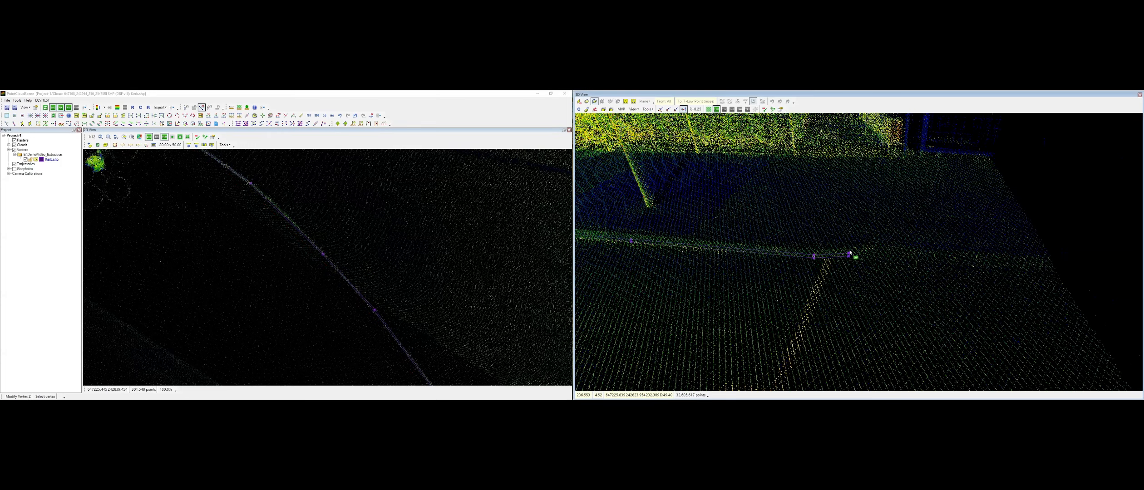
click(850, 254)
click(848, 248)
click(815, 254)
click(815, 249)
Raise the next two parallel-line vertices along the raised kerb towards the roadside pole
middle_drag(715, 235, 963, 225)
click(879, 241)
click(879, 238)
click(864, 238)
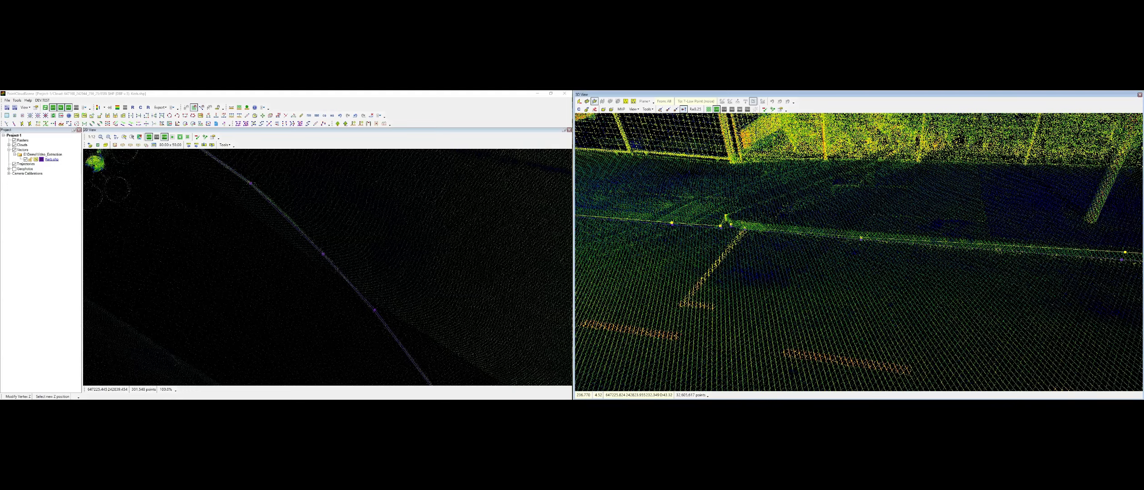
click(865, 233)
middle_drag(758, 222, 865, 234)
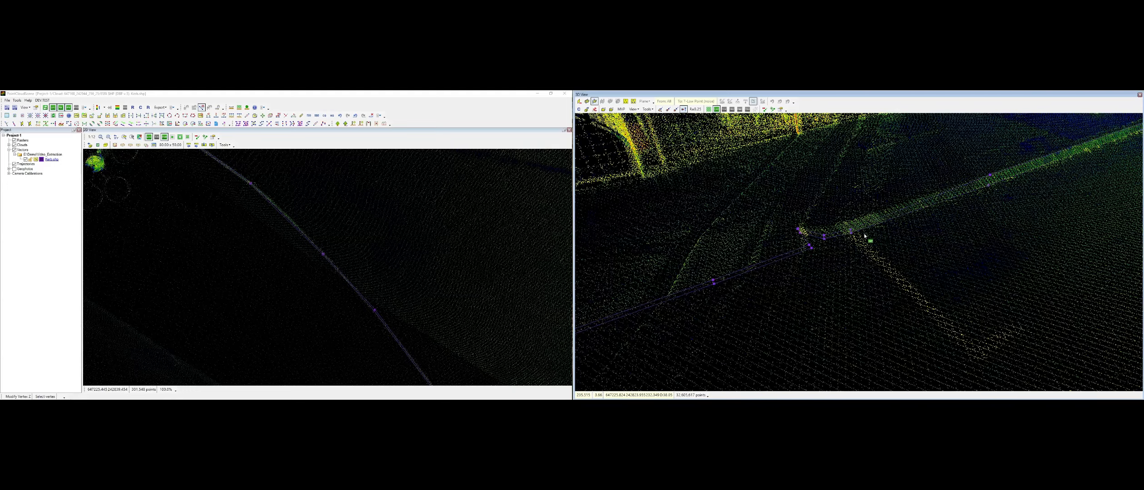
Correct the heights of the parallel line's three vertices at the kerb transition beside the parking-bay marking
click(851, 231)
click(851, 221)
click(824, 235)
click(824, 228)
click(799, 231)
click(800, 230)
right_click(813, 231)
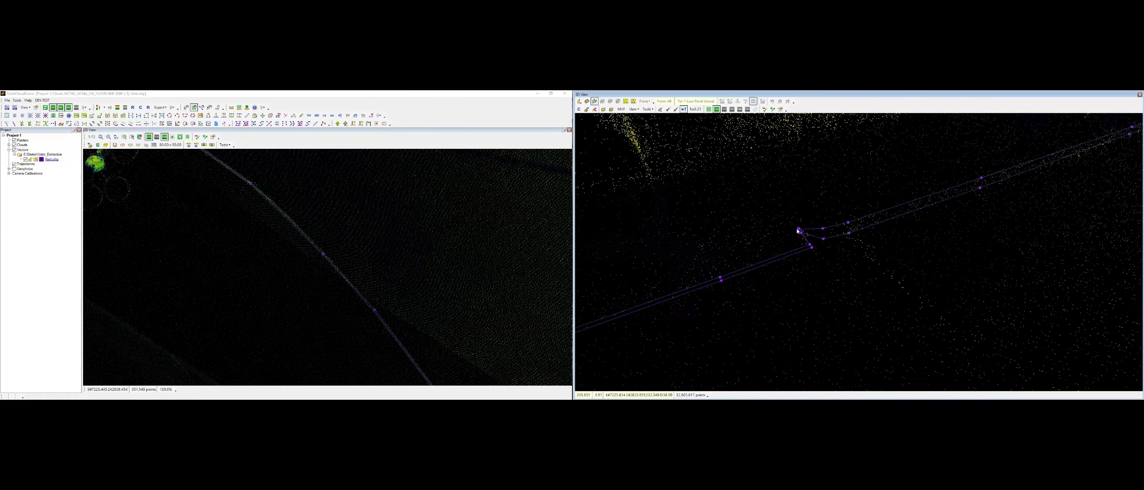
Show the photo tools in the 3D view and open the street photo covering the kerb transition
middle_drag(800, 231, 825, 277)
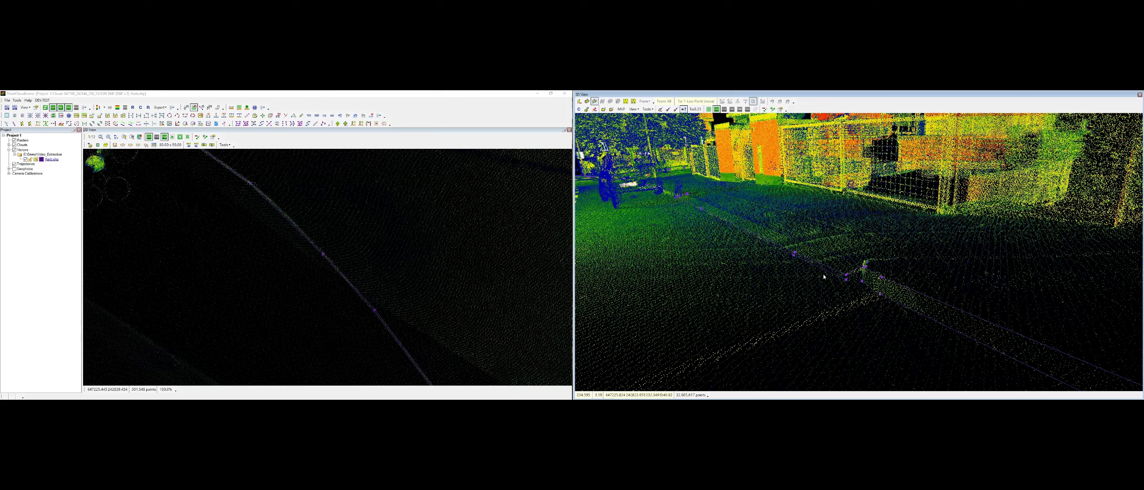
right_click(828, 108)
click(837, 117)
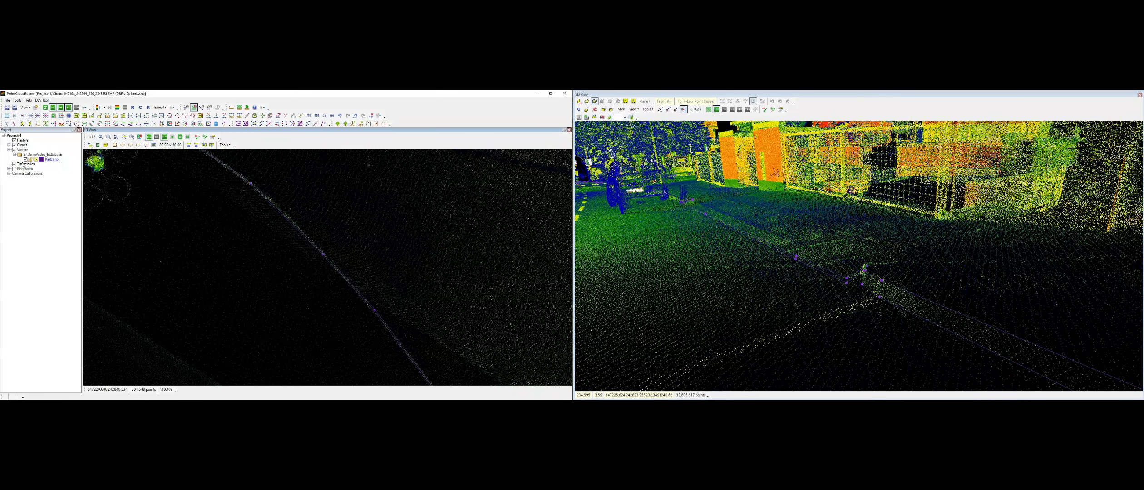
click(642, 142)
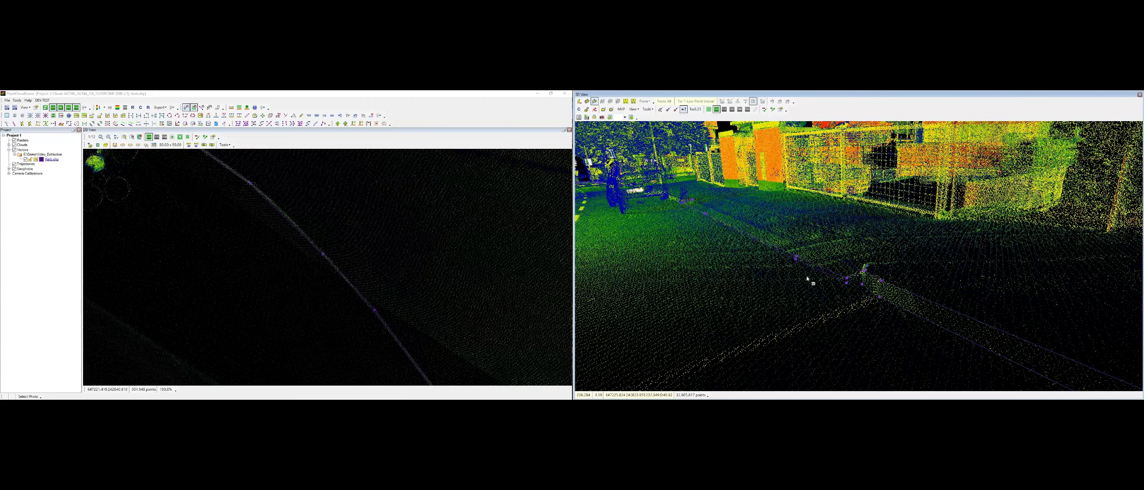
click(830, 281)
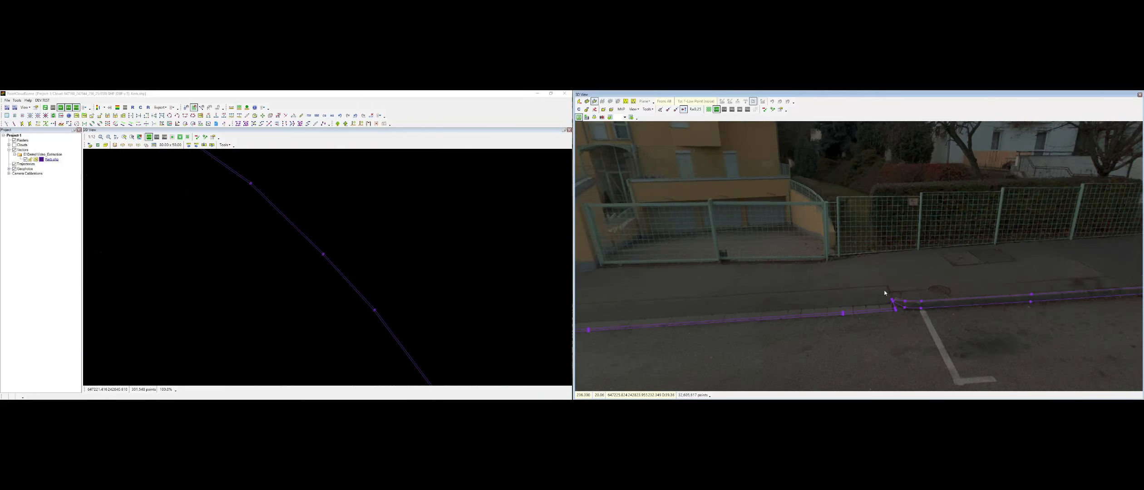
Examine the kerb lines in the photo along the driveway and parking-bay marking, compare them with the point cloud, and close the photo
scroll(884, 292, up, 3)
middle_drag(914, 312, 967, 275)
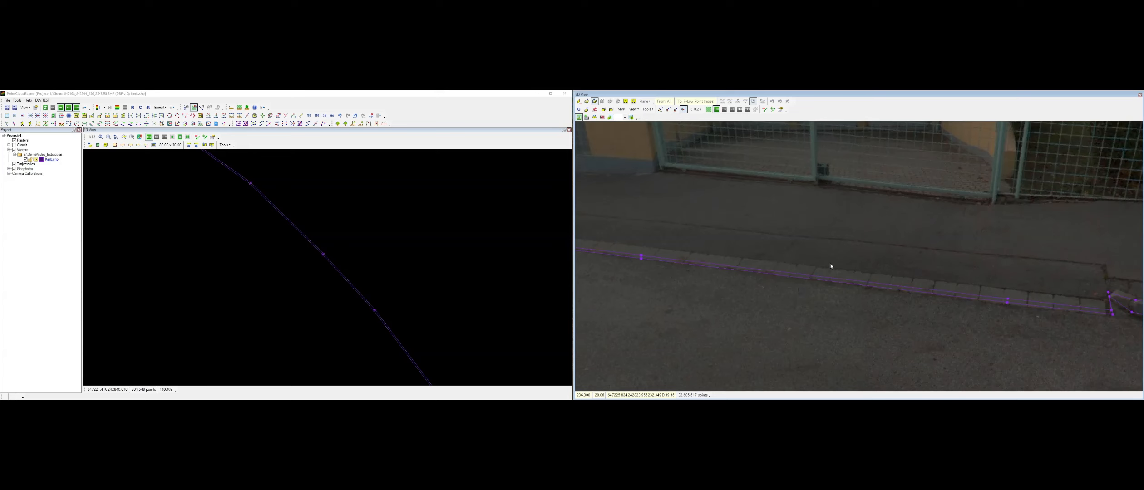
middle_drag(949, 290, 865, 291)
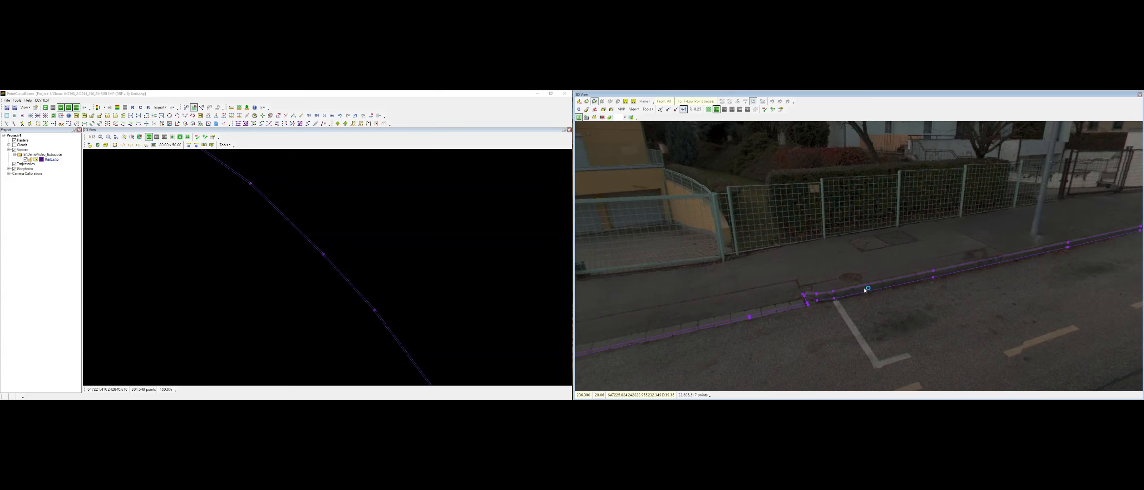
middle_drag(778, 282, 848, 307)
middle_drag(958, 314, 918, 315)
scroll(952, 336, up, 3)
middle_drag(968, 346, 956, 336)
key(c)
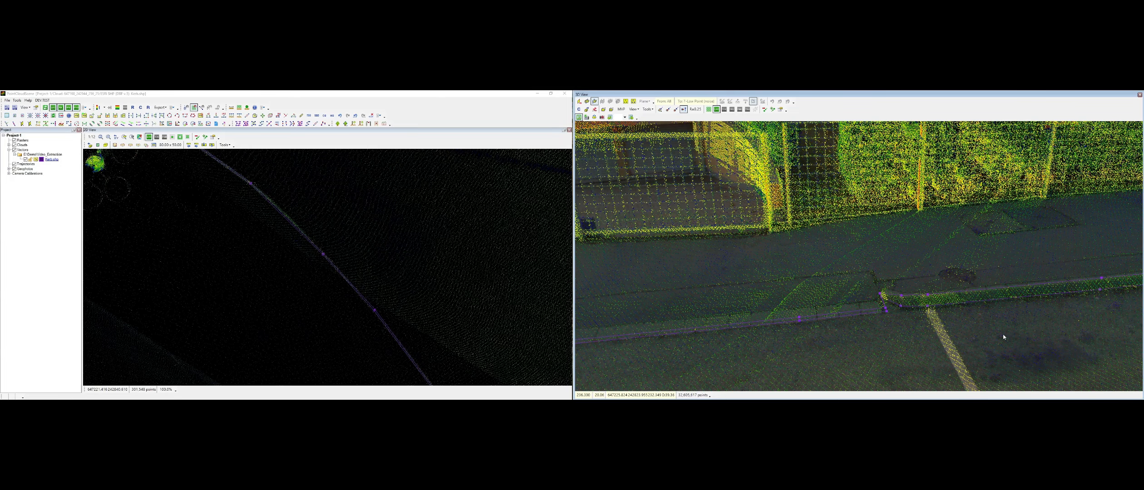
key(c)
key(c)
click(579, 117)
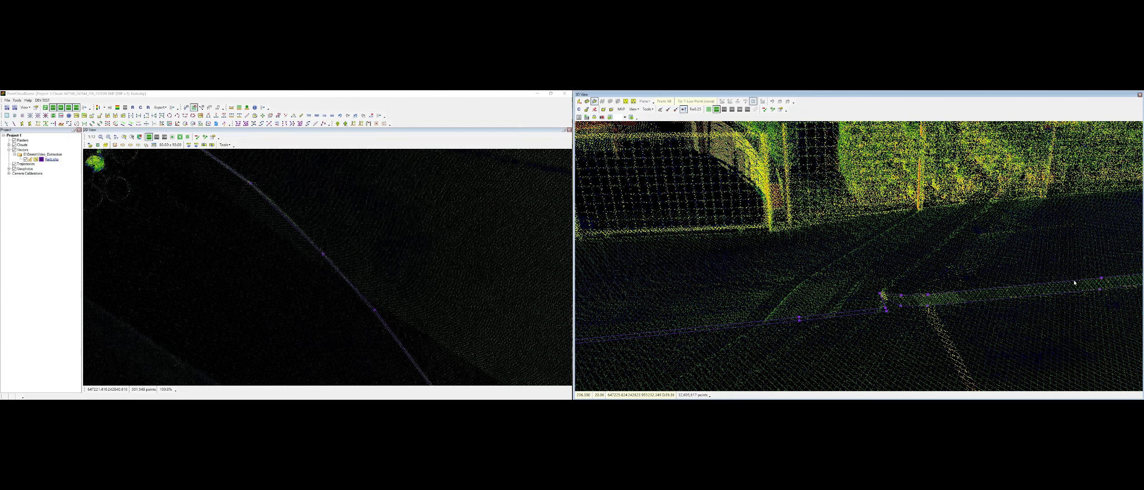
Reposition the parallel line's vertices at the start of the lowered driveway kerb onto the kerb's back edge
middle_drag(915, 310, 854, 280)
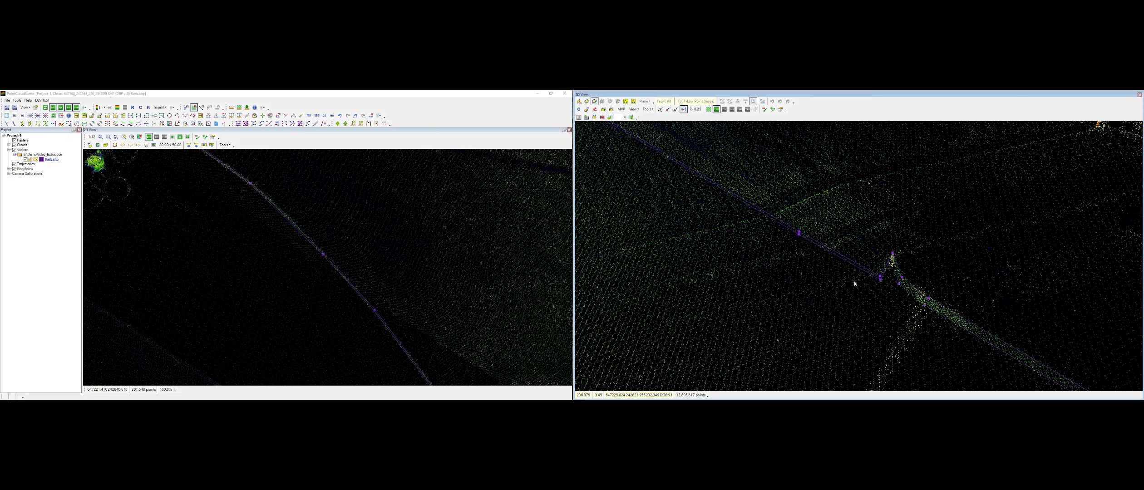
click(880, 274)
click(878, 275)
click(802, 233)
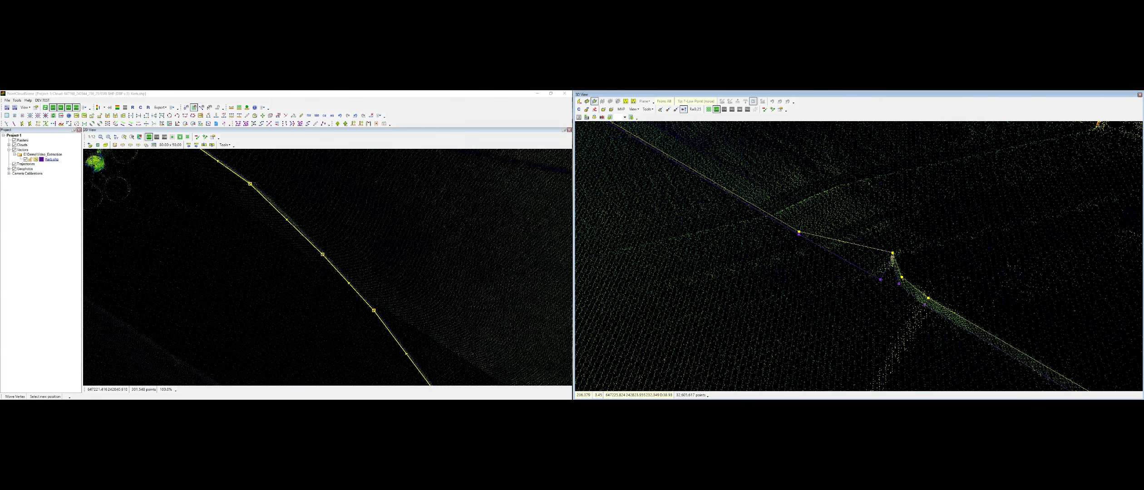
click(811, 223)
right_click(812, 224)
Adjust the height of the parallel line's corner vertex at the driveway kerb transition beside the parking-bay marking
scroll(930, 273, down, 3)
middle_drag(922, 282, 816, 230)
scroll(838, 242, up, 2)
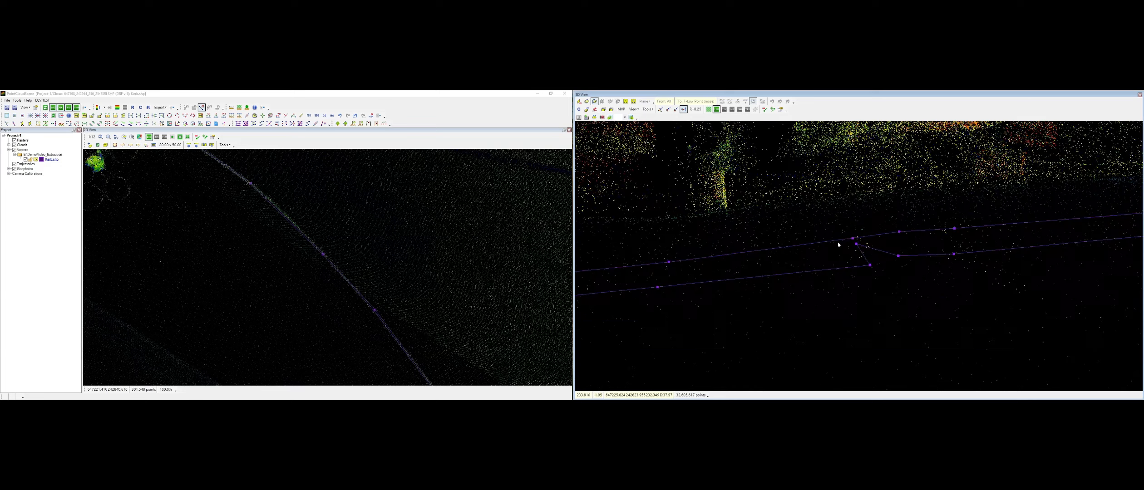
click(848, 244)
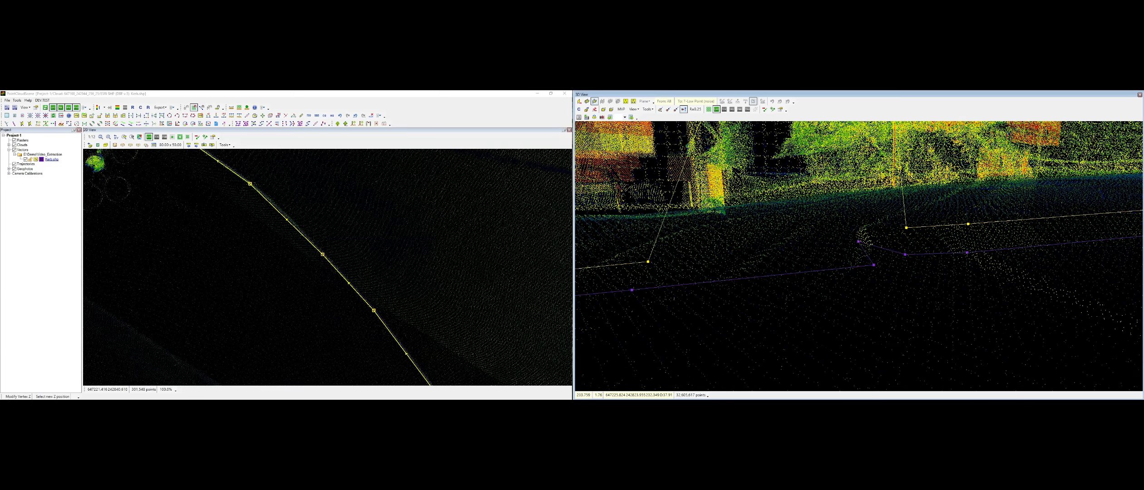
middle_drag(848, 247, 817, 266)
click(864, 236)
click(865, 234)
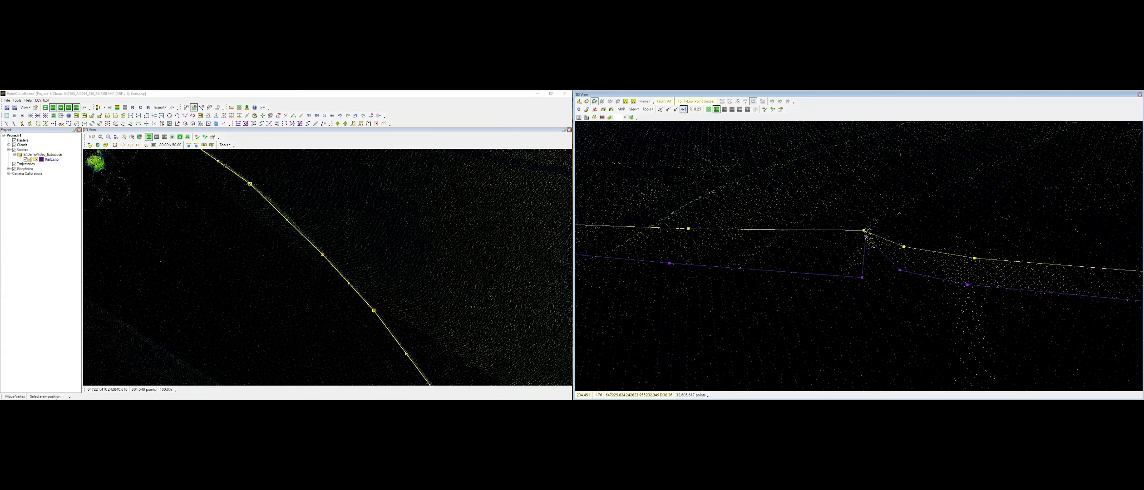
Fine-tune the horizontal position of the parallel line's vertices along the lowered driveway kerb
key(v)
click(866, 236)
middle_drag(869, 238, 807, 251)
click(846, 267)
key(v)
click(847, 271)
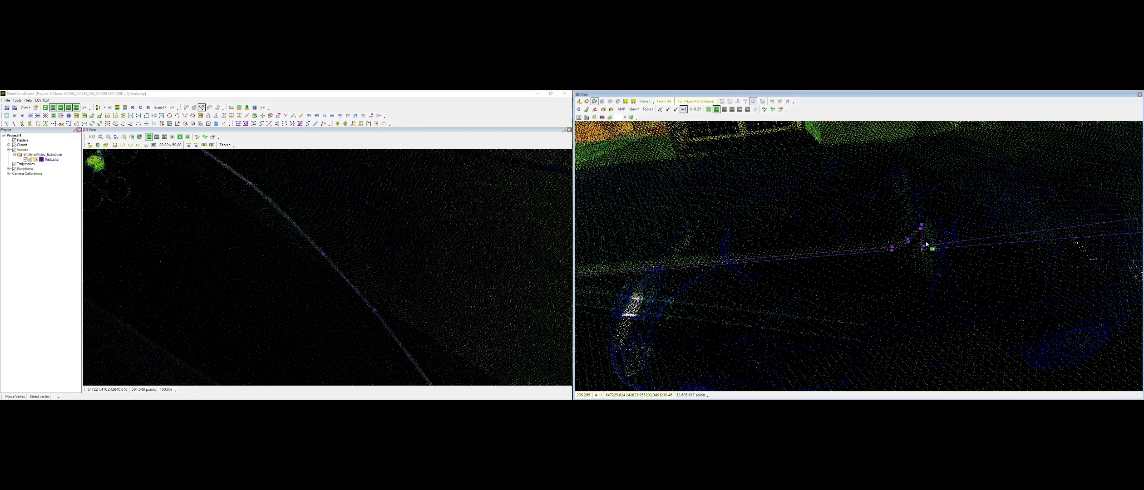
Move the parallel line's corner vertex at the driveway's far end to the kerb bend and raise the neighbouring vertex
scroll(927, 244, up, 3)
middle_drag(919, 215, 868, 257)
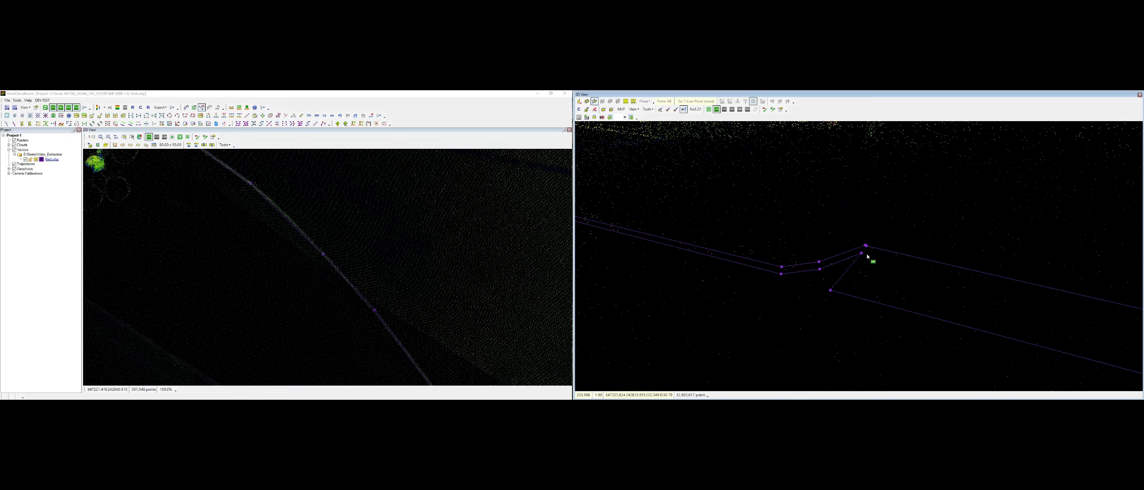
click(871, 247)
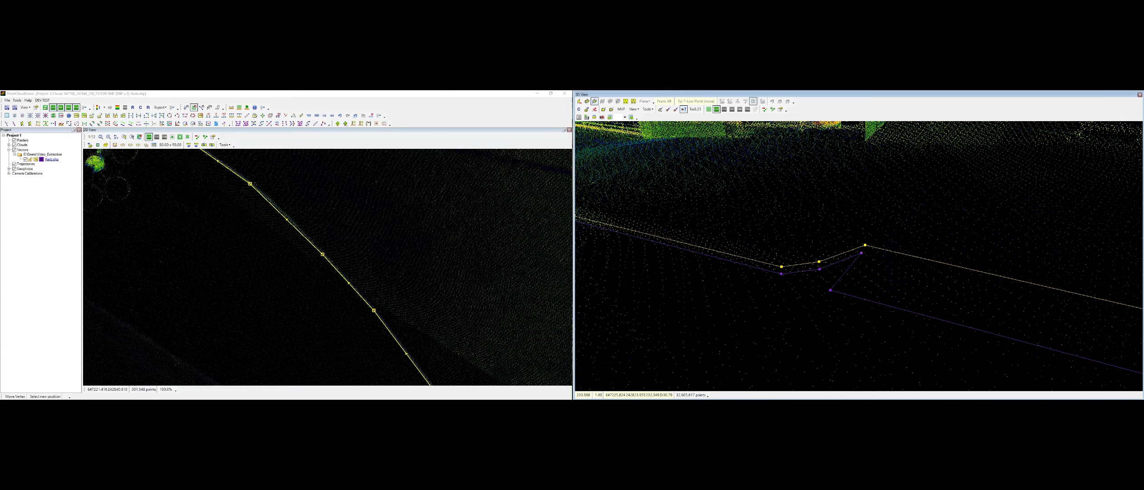
click(818, 262)
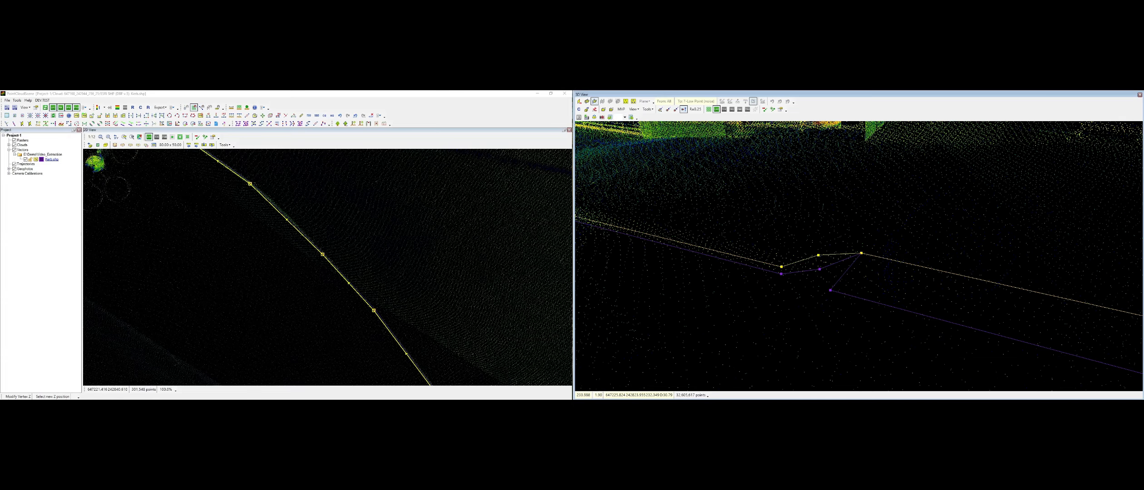
click(811, 245)
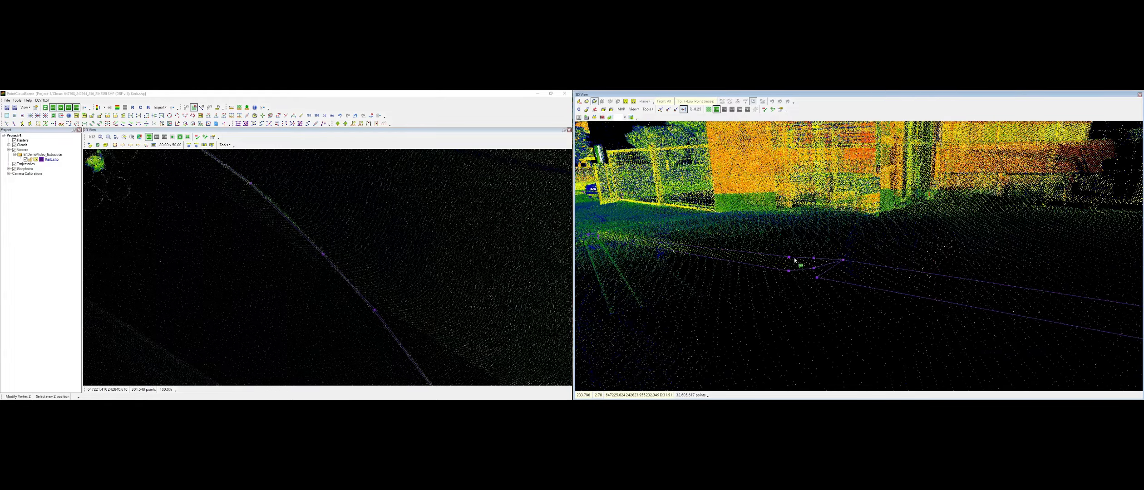
Adjust the heights of the parallel line's vertices at the next lowered kerb's transition and undo the last height change
middle_drag(829, 247, 893, 224)
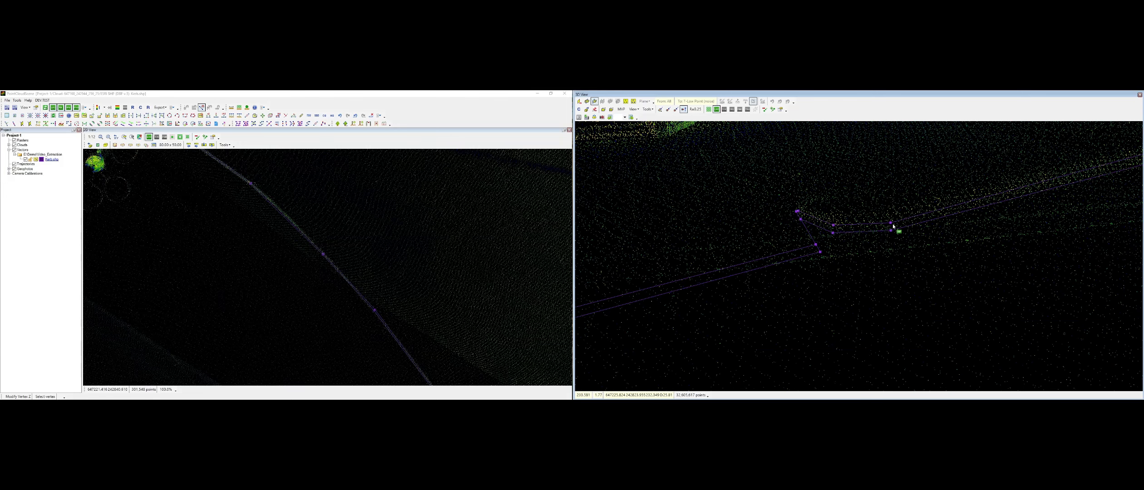
click(893, 224)
click(834, 223)
click(815, 216)
scroll(839, 213, down, 3)
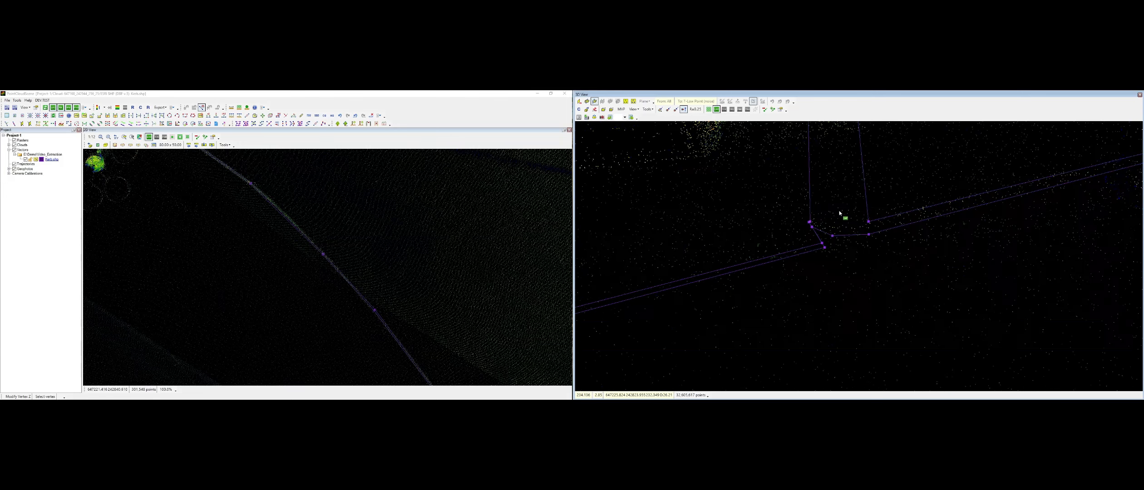
key(ctrl+z)
Move the parallel line's first vertices on the next lowered kerb section to the kerb's back edge
click(878, 282)
middle_drag(840, 206, 710, 265)
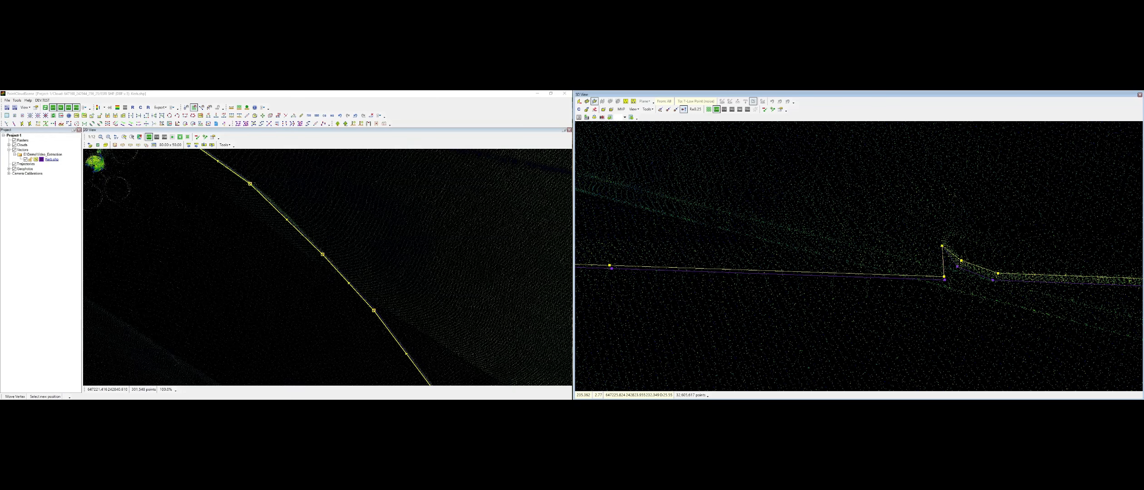
click(777, 246)
middle_drag(712, 256, 1055, 254)
click(922, 259)
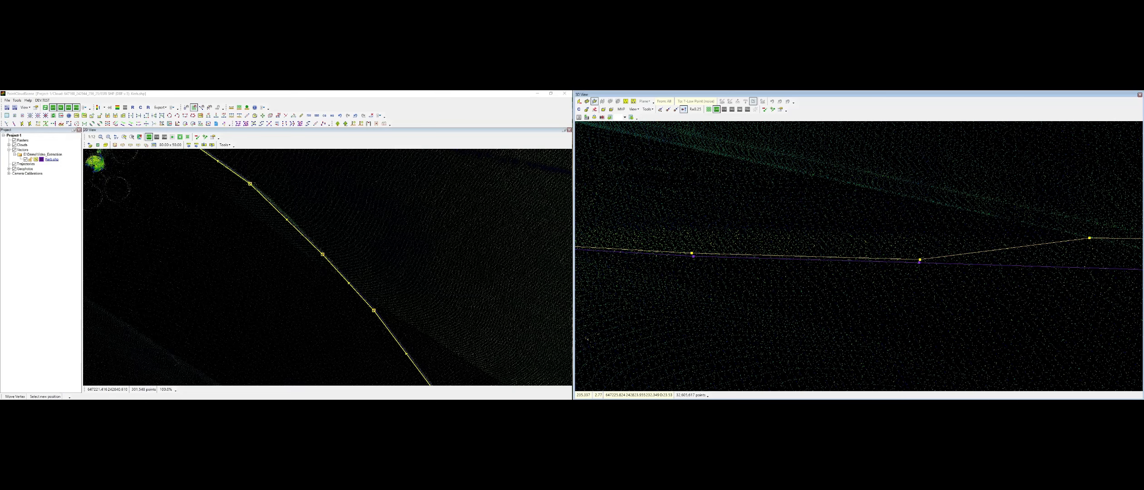
click(911, 233)
Move the three remaining parallel-line vertices on the lowered kerb to its back edge, up to the transition near the pole
middle_drag(701, 254, 890, 263)
click(879, 265)
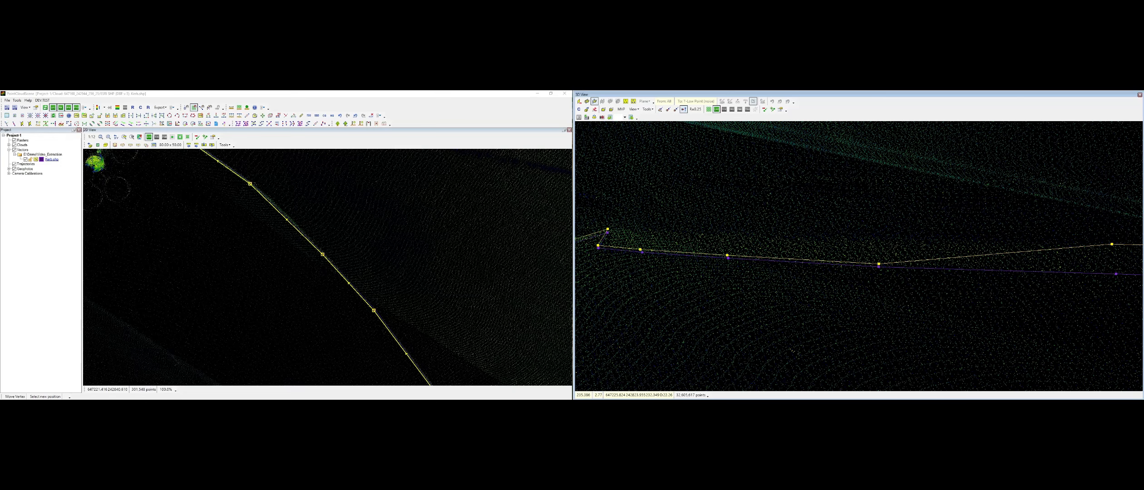
click(879, 239)
middle_drag(739, 249, 955, 256)
click(876, 258)
click(876, 234)
click(904, 256)
click(901, 235)
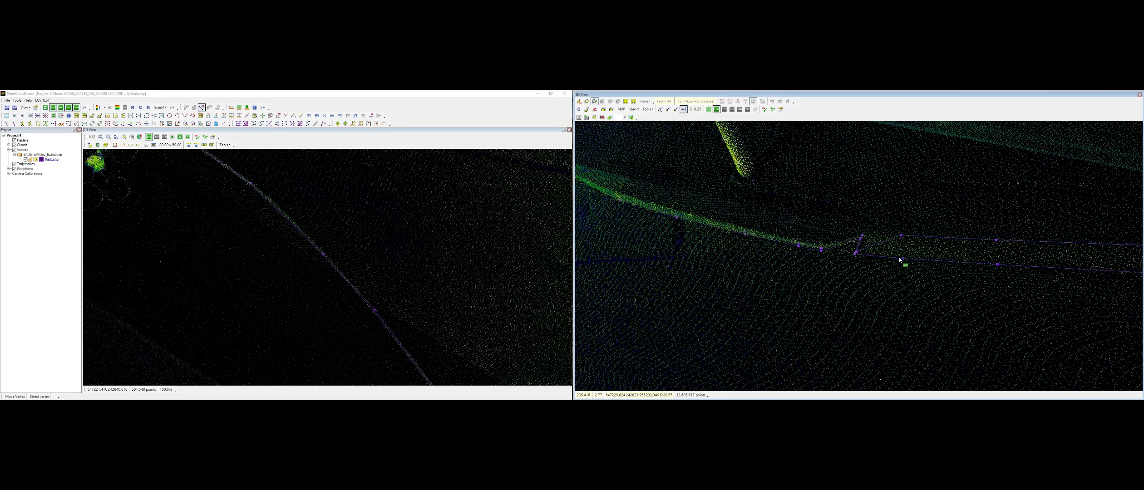
Adjust the height of the shared line vertex at the lowered kerb's transition near the pole
click(863, 237)
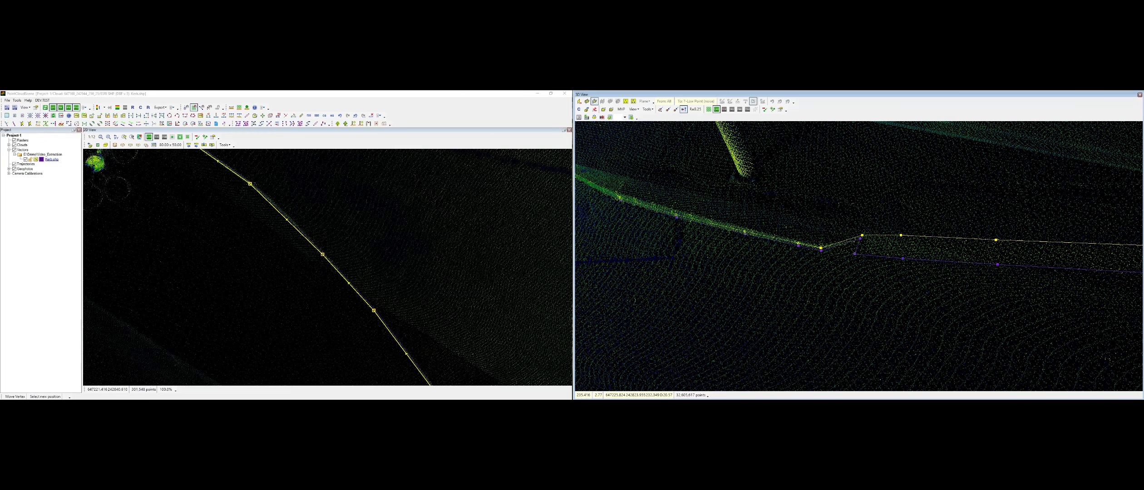
key(Escape)
middle_drag(865, 236, 814, 296)
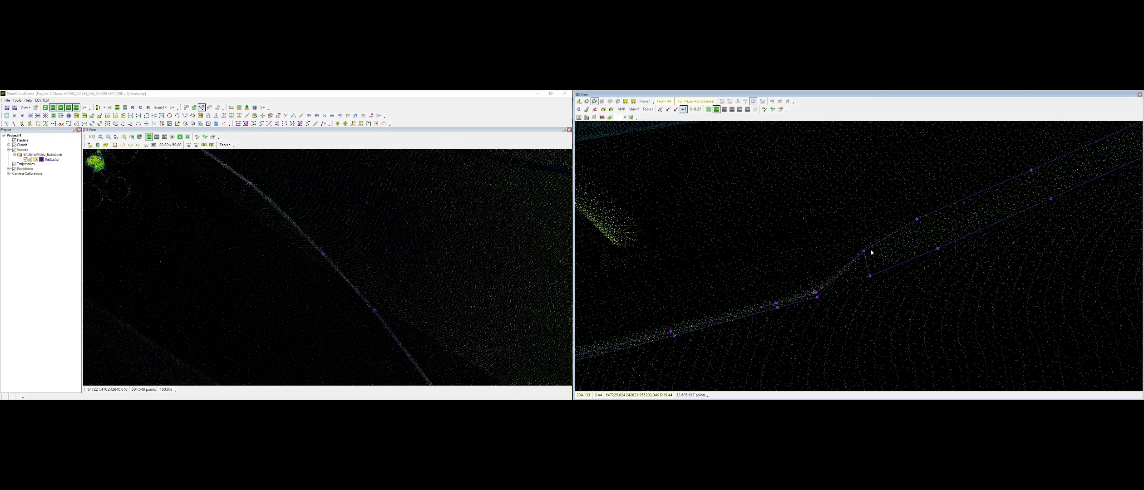
mouse_move(872, 249)
middle_down()
mouse_move(837, 179)
mouse_move(863, 253)
mouse_move(872, 238)
middle_up()
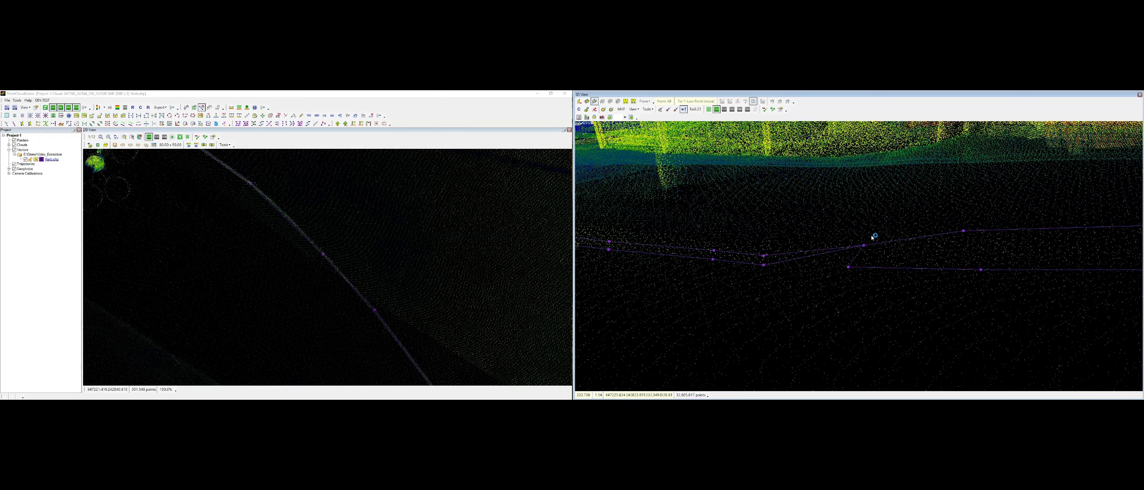
click(864, 246)
click(863, 237)
click(864, 246)
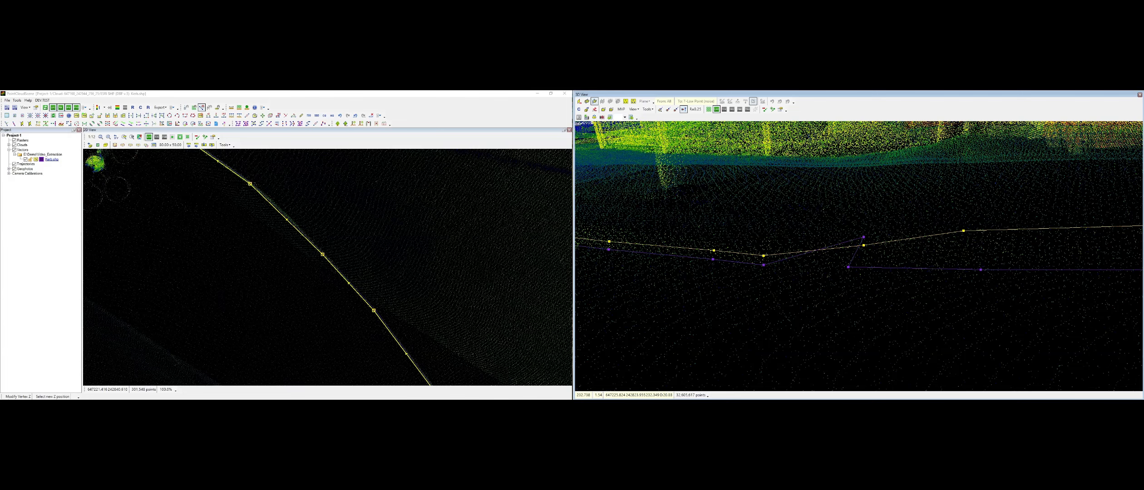
key(Escape)
middle_drag(892, 243, 959, 239)
click(860, 257)
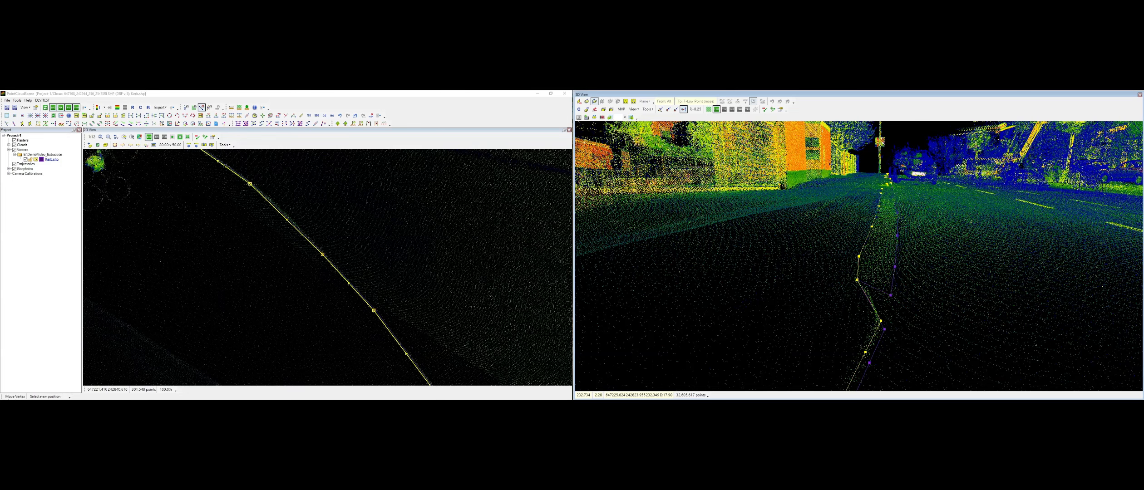
key(Escape)
Insert a vertex in the back line at the transition's outer corner and move the front line's adjacent corner vertex slightly to align it
scroll(332, 256, down, 3)
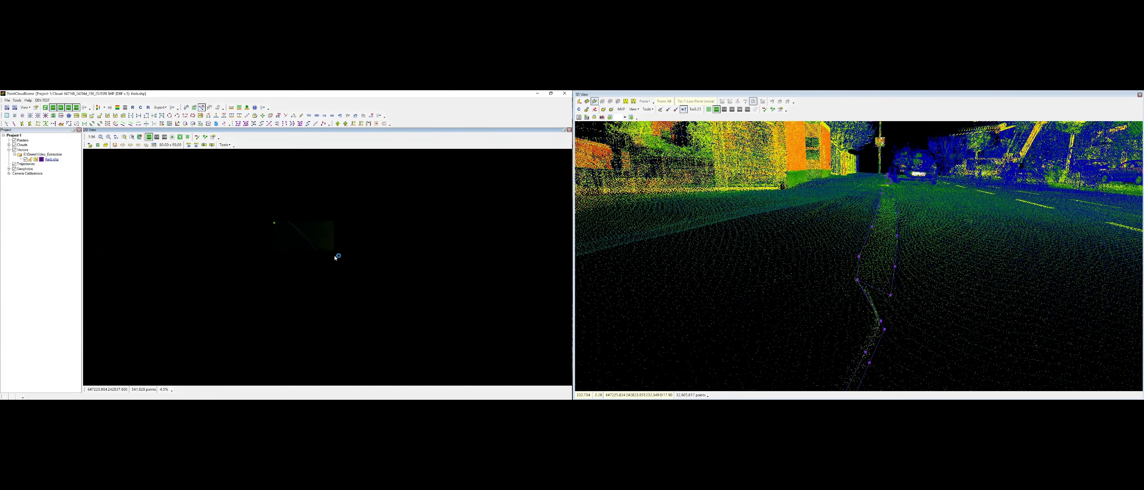
scroll(268, 208, up, 3)
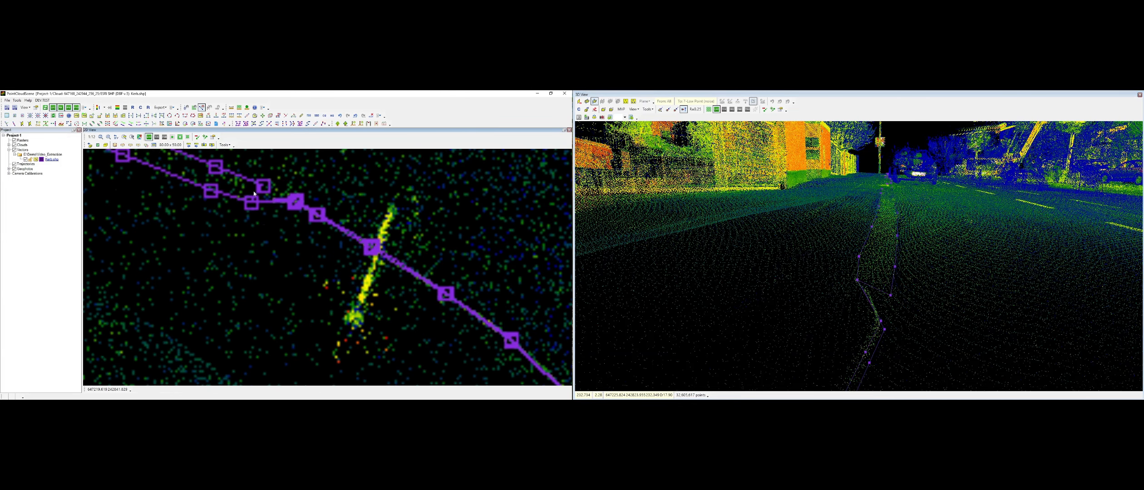
scroll(253, 190, up, 2)
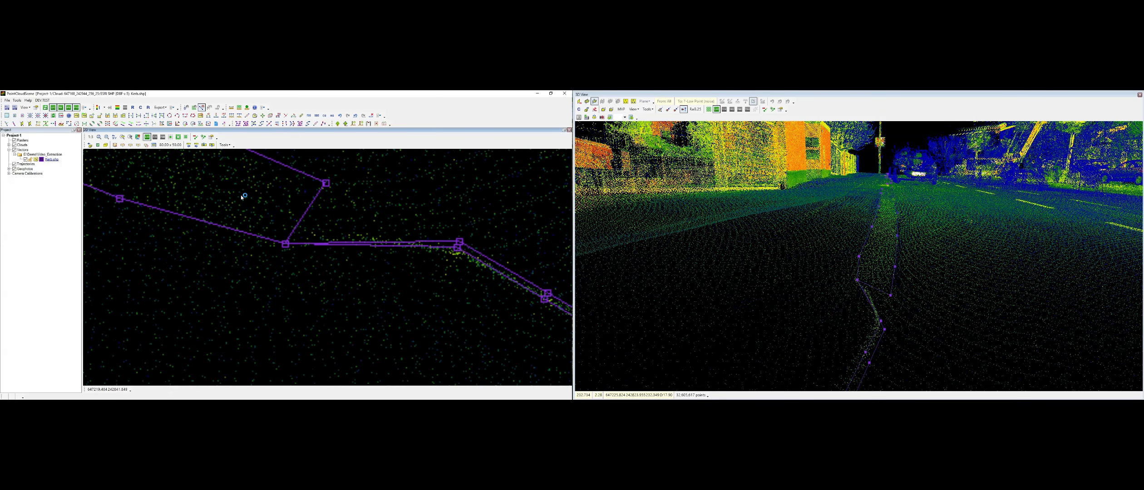
click(266, 240)
click(274, 266)
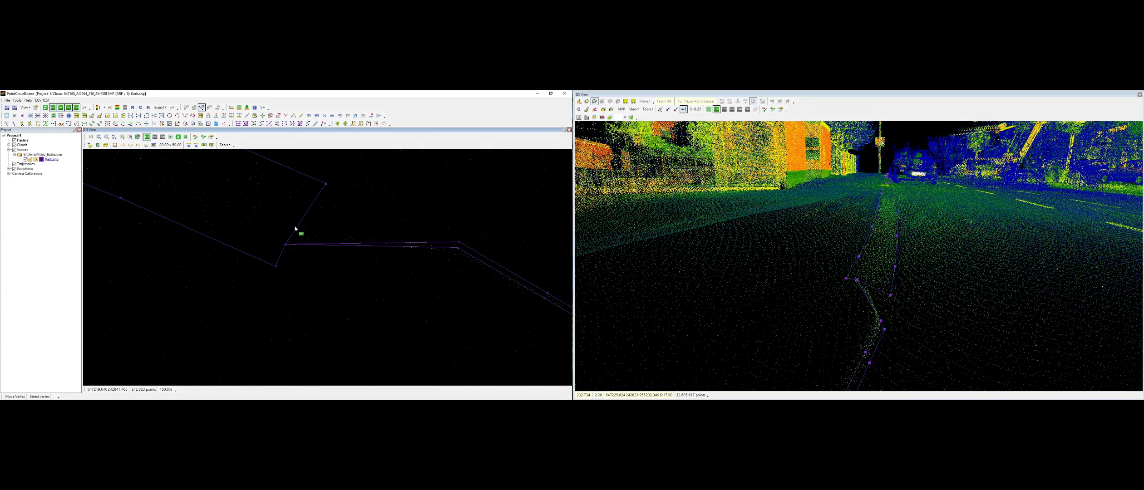
click(326, 184)
click(318, 181)
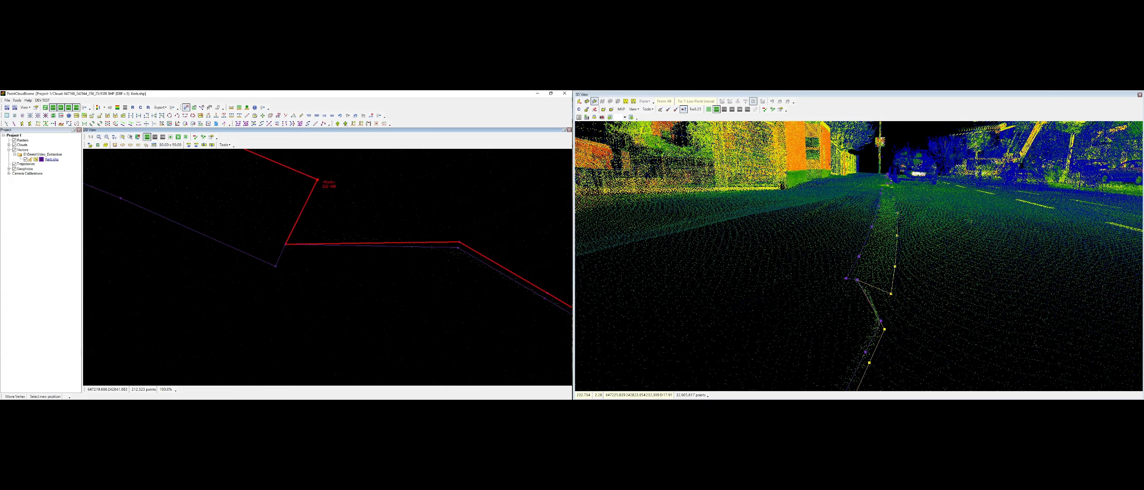
click(323, 184)
key(Escape)
key(Escape)
scroll(319, 197, down, 1)
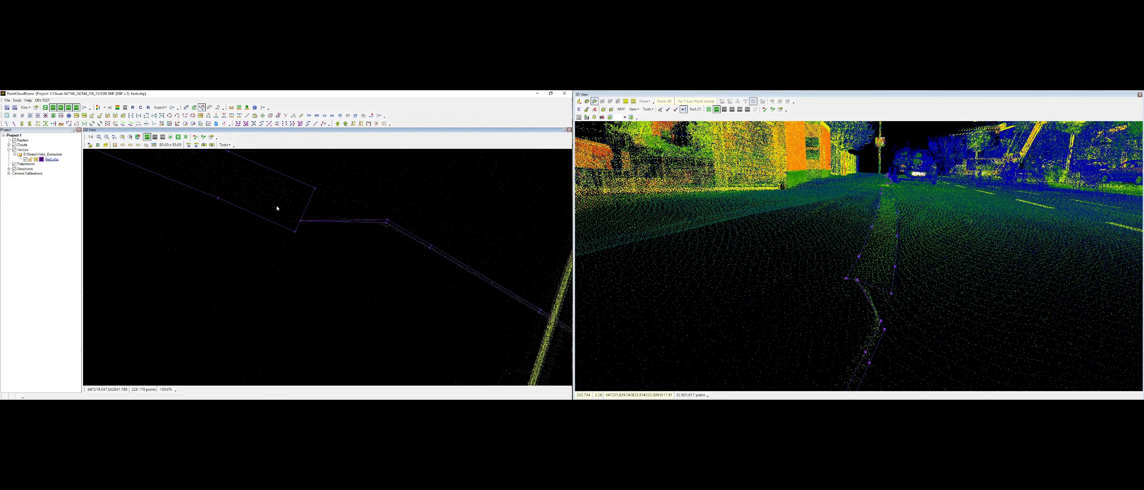
Adjust the heights of the back line's vertices along the kerb curve just beyond the transition
mouse_move(864, 261)
middle_down()
mouse_move(889, 248)
mouse_move(876, 239)
mouse_move(740, 289)
mouse_move(769, 261)
mouse_move(855, 252)
middle_up()
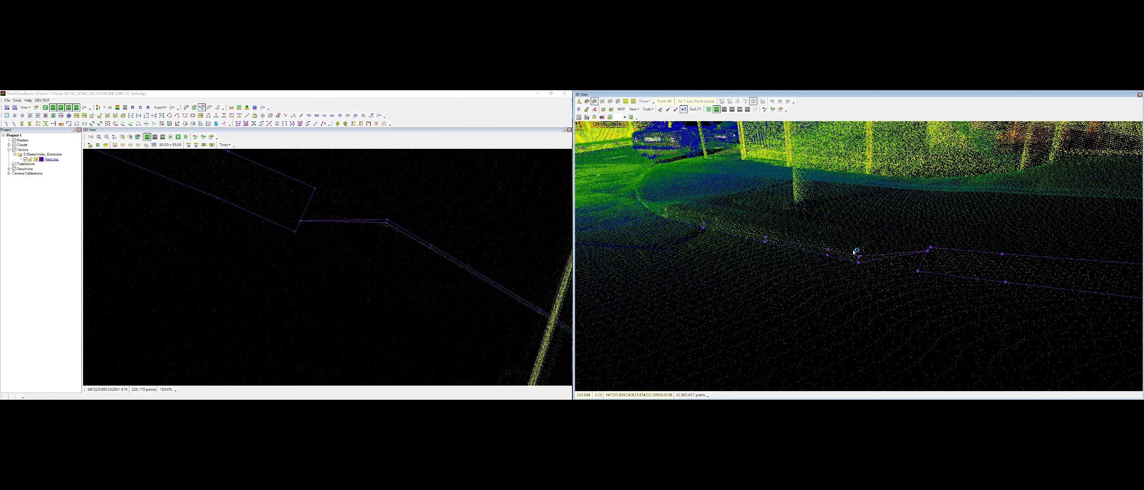
click(831, 249)
middle_drag(801, 244, 875, 273)
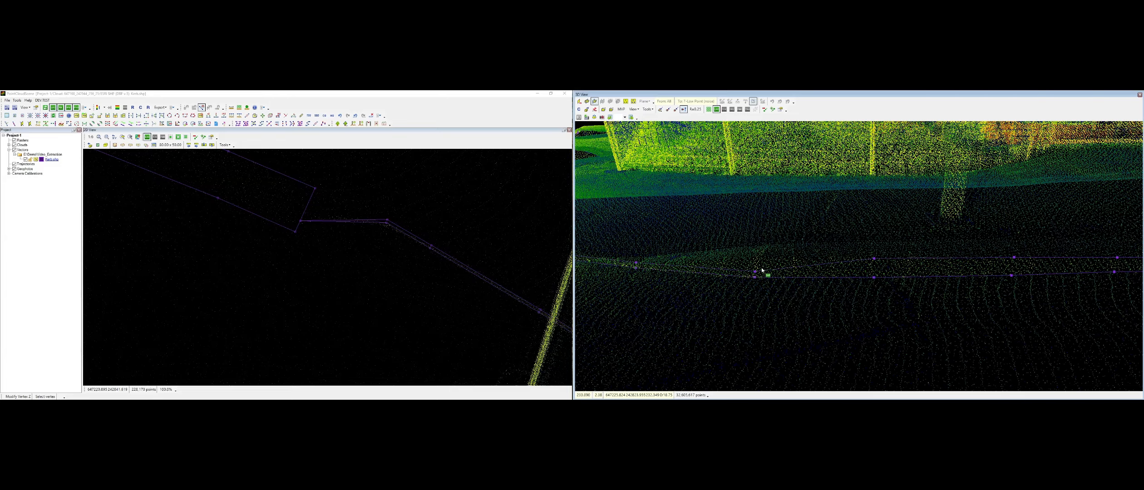
middle_drag(761, 270, 879, 269)
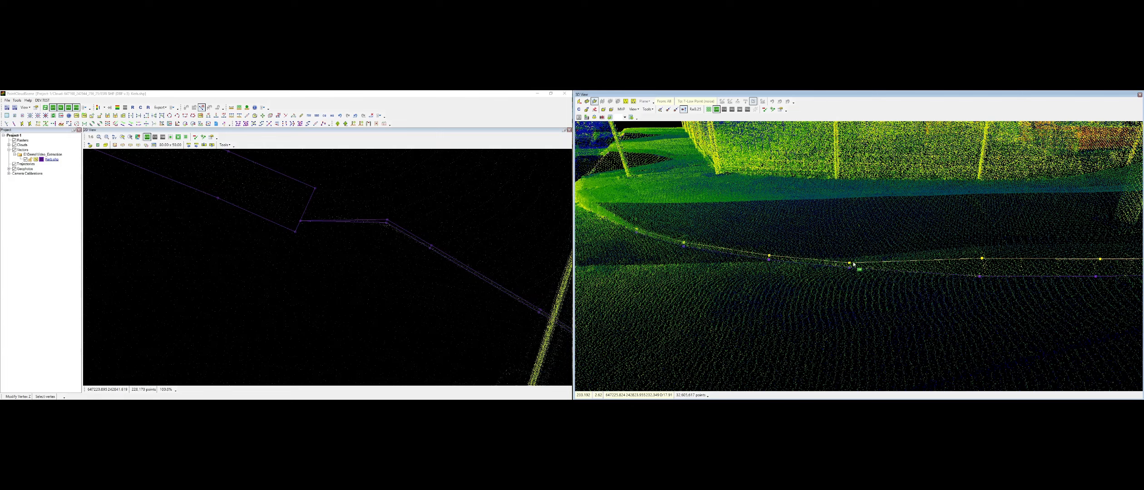
click(853, 265)
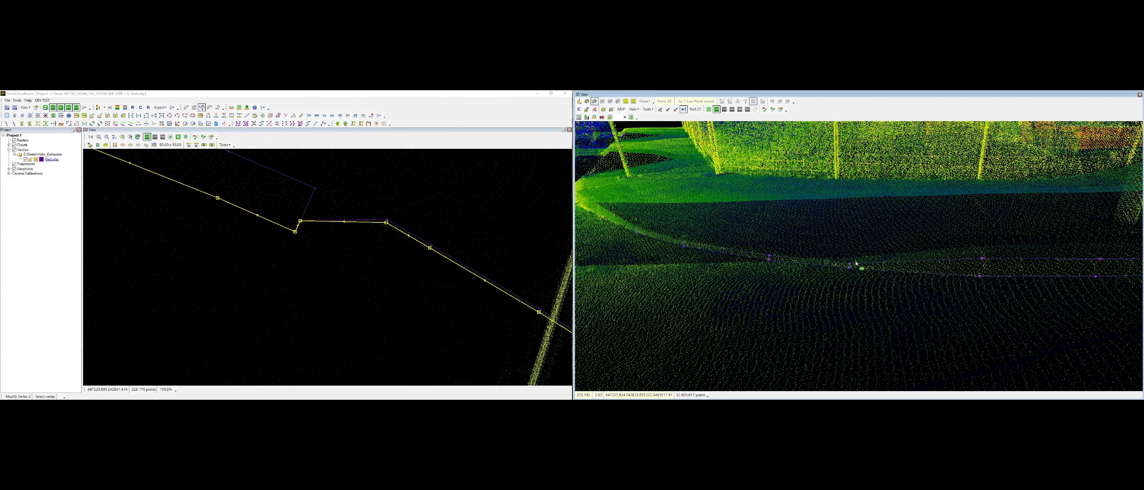
click(768, 255)
click(776, 258)
middle_drag(685, 250, 873, 255)
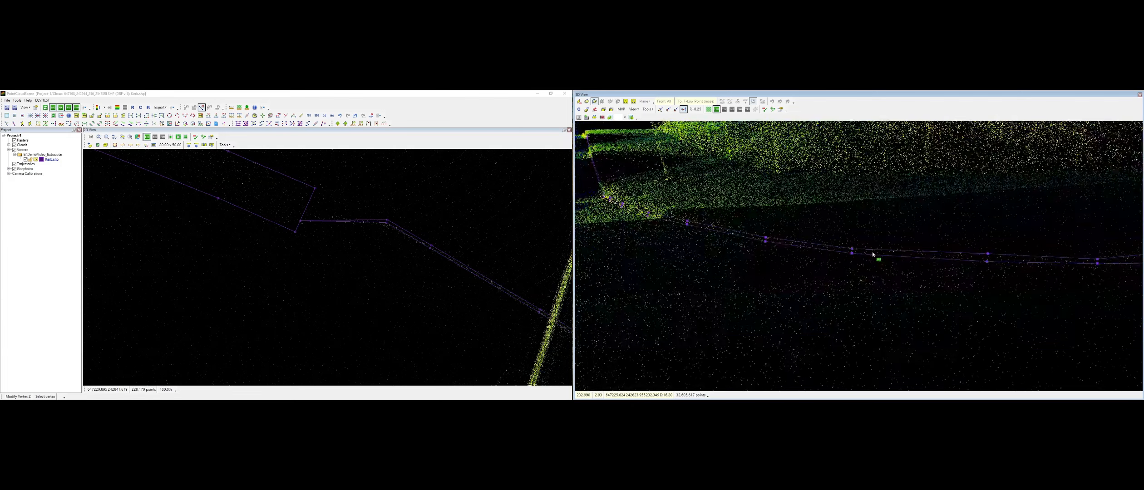
Raise the back line's vertices to the kerb's top edge around the corner by the fence
click(690, 218)
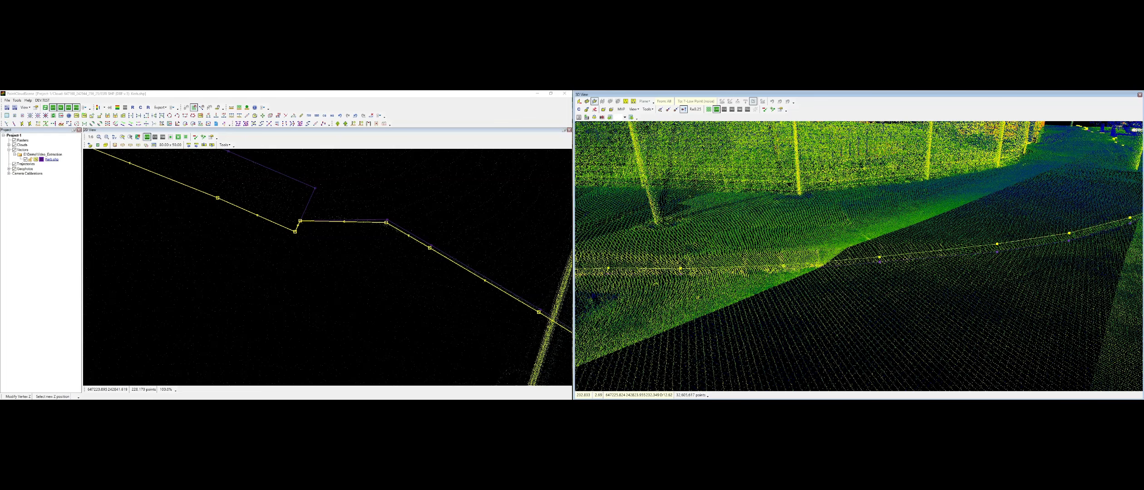
click(784, 265)
click(784, 260)
click(681, 269)
click(680, 261)
middle_drag(647, 263, 648, 262)
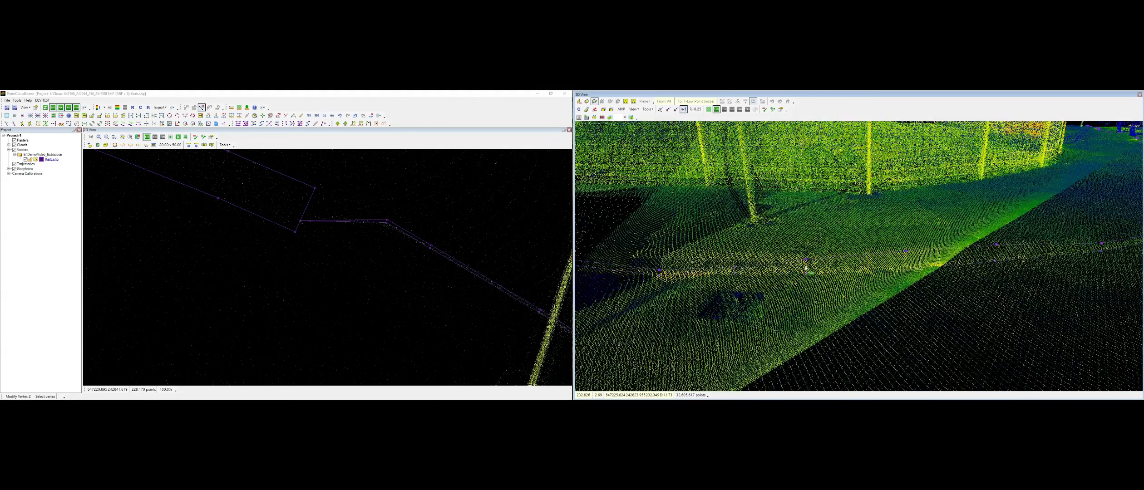
click(736, 257)
click(737, 255)
click(659, 270)
click(659, 262)
Correct the heights of the remaining back-line vertices on the kerb beside the parked cars
middle_drag(660, 260, 794, 249)
click(697, 233)
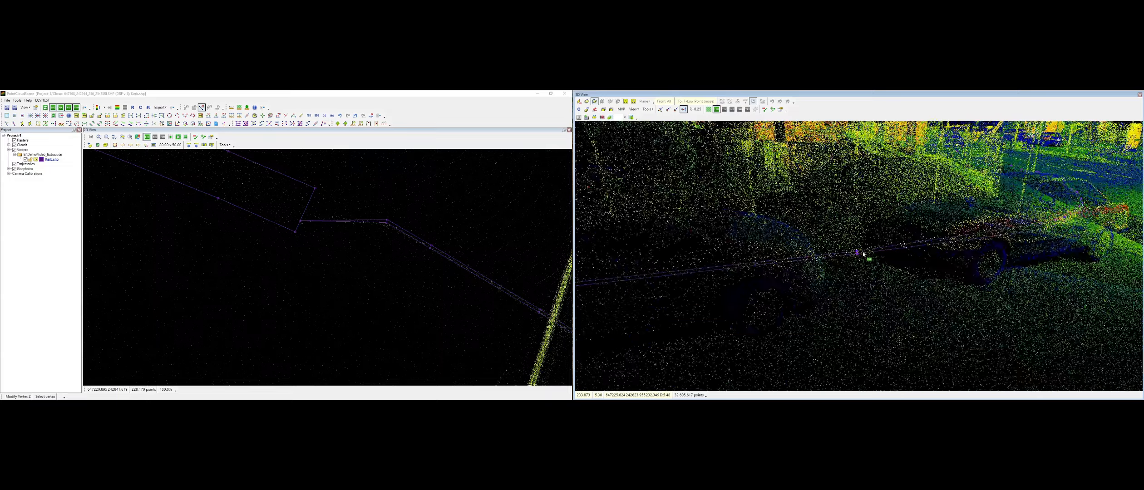
click(853, 234)
middle_drag(853, 234, 863, 273)
click(859, 252)
click(860, 242)
scroll(860, 241, down, 5)
key(Escape)
scroll(969, 265, down, 1)
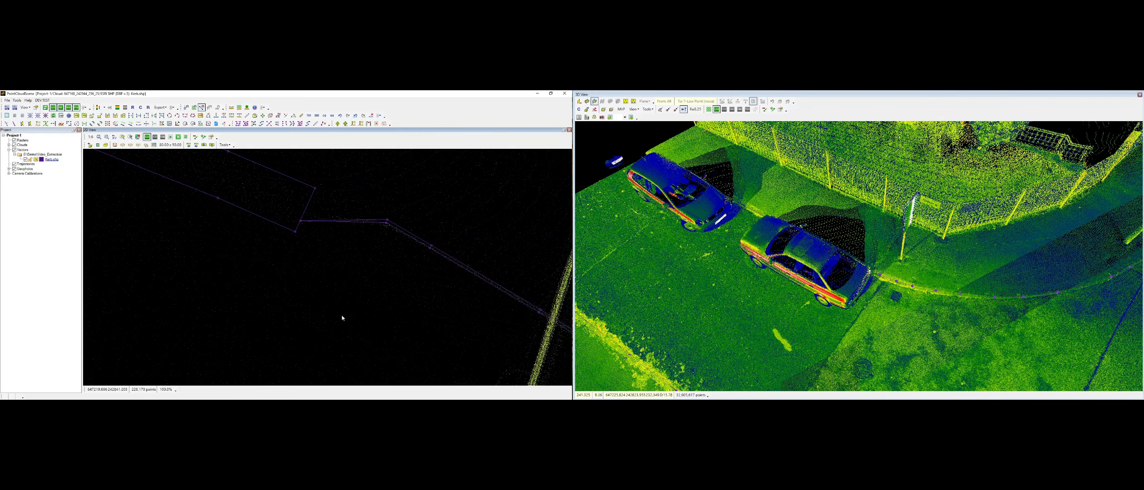
Create a parallel copy of the kerb's back line on the pole side using the Shape parallel command
scroll(365, 288, down, 2)
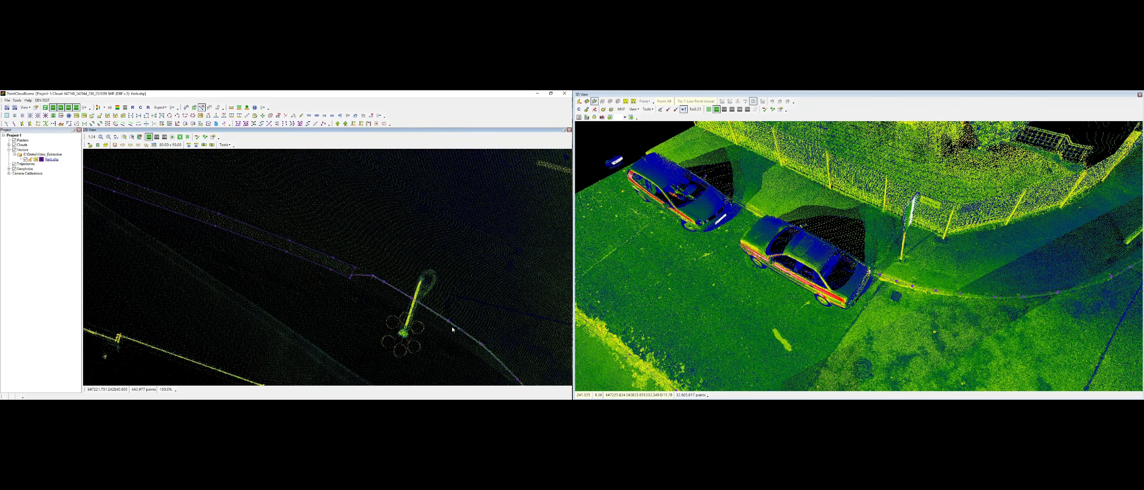
middle_drag(466, 351, 221, 238)
click(278, 116)
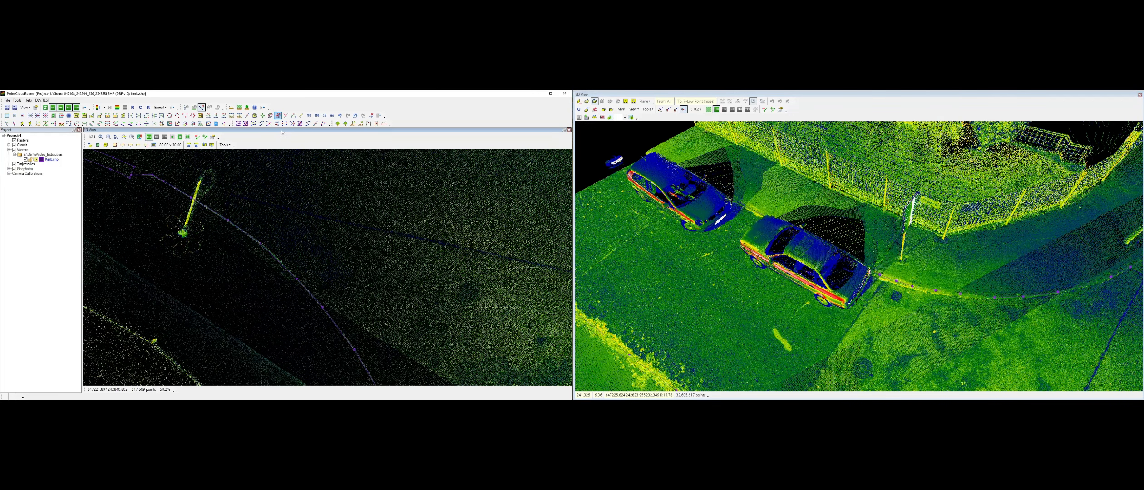
scroll(275, 258, up, 2)
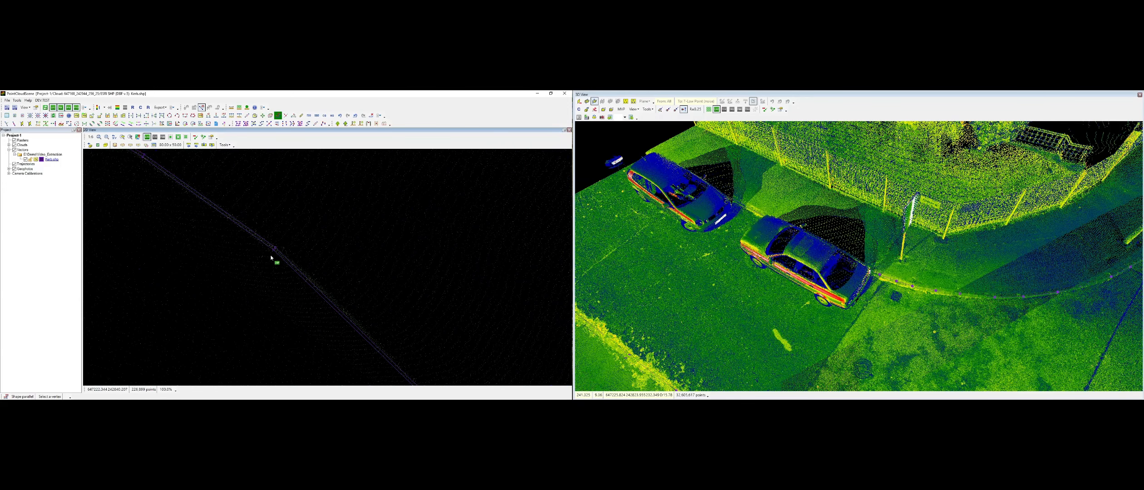
click(274, 254)
click(273, 249)
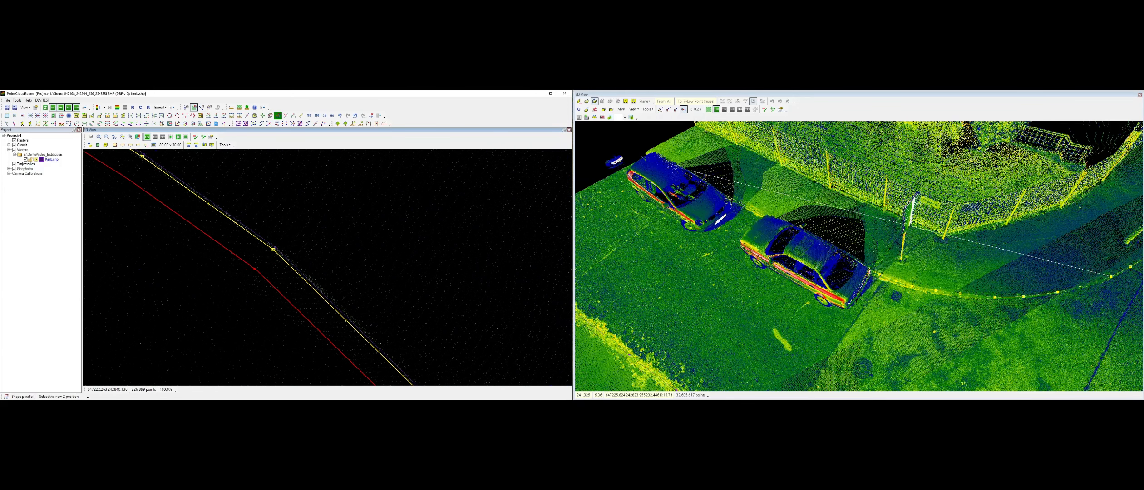
click(254, 268)
double_click(268, 245)
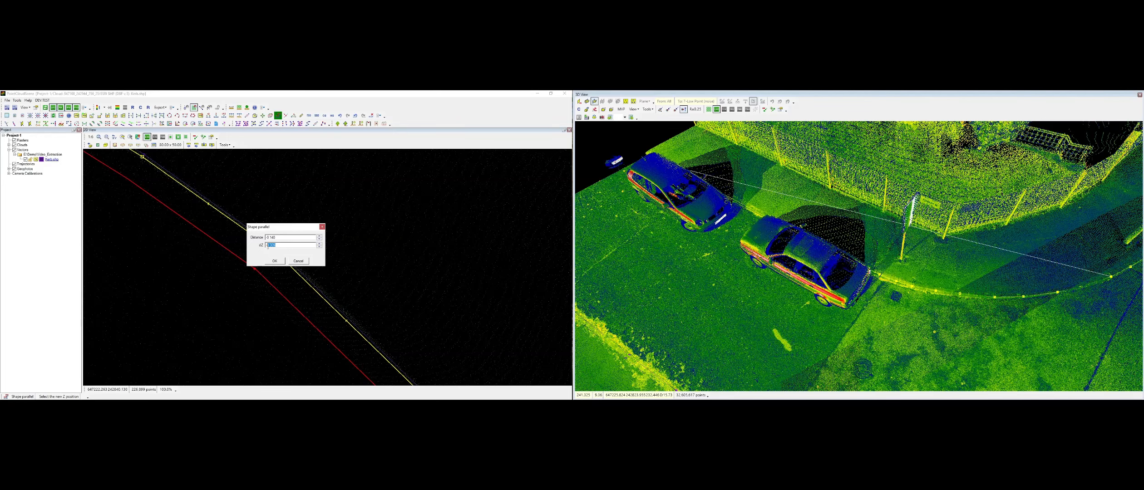
click(283, 263)
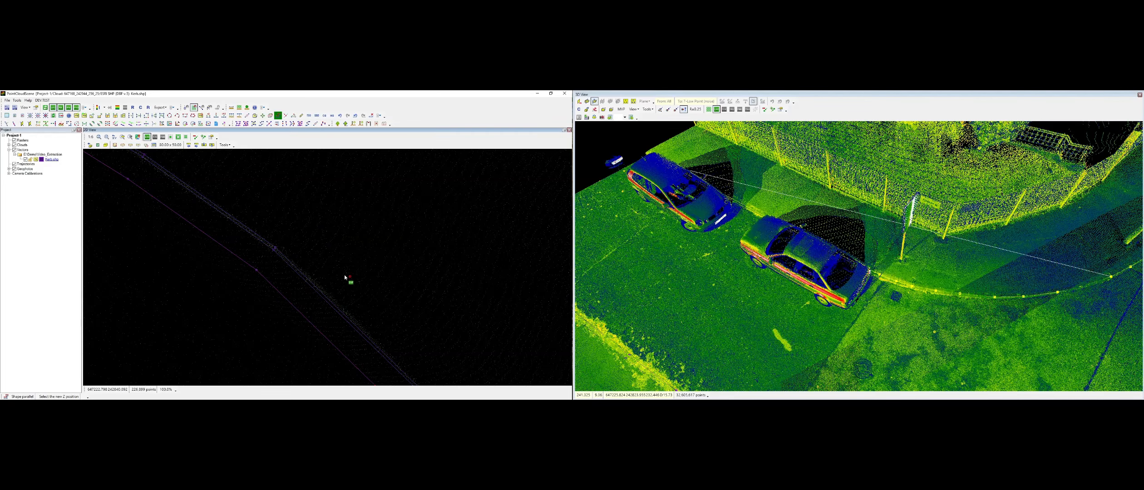
Check and adjust the heights of the new parallel line's vertices along the kerb in front of the pole
mouse_move(736, 172)
middle_down()
mouse_move(720, 169)
mouse_move(792, 196)
mouse_move(866, 169)
mouse_move(858, 197)
mouse_move(887, 264)
mouse_move(899, 254)
mouse_move(878, 263)
mouse_move(849, 240)
mouse_move(821, 292)
mouse_move(930, 265)
mouse_move(849, 261)
mouse_move(836, 287)
mouse_move(863, 252)
mouse_move(851, 248)
middle_up()
scroll(757, 191, up, 4)
scroll(787, 184, up, 3)
click(850, 247)
click(850, 247)
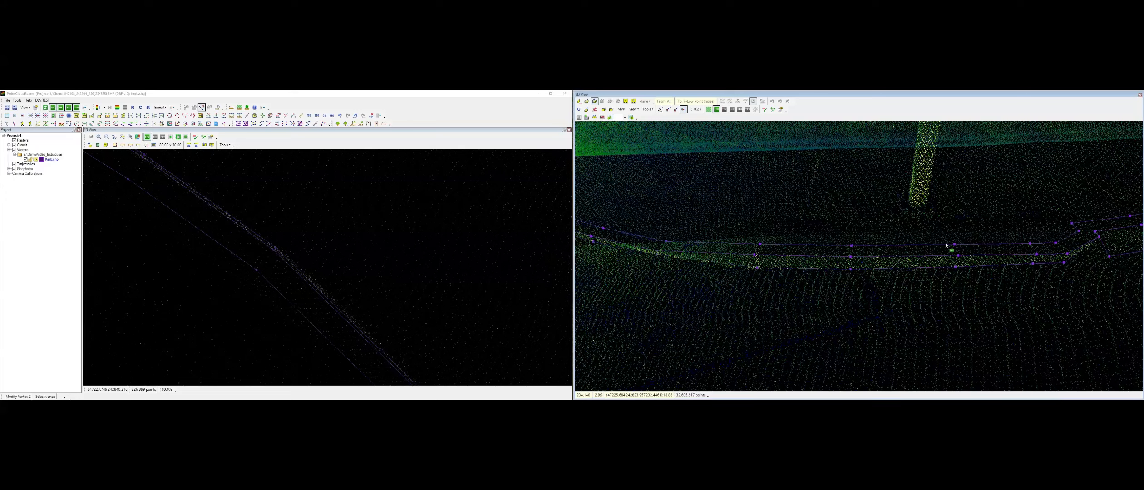
click(953, 245)
click(954, 245)
Split the new parallel line at the transition near the pole, pull one end aside, and move the other end to the kerb's back corner
middle_drag(1062, 242, 885, 248)
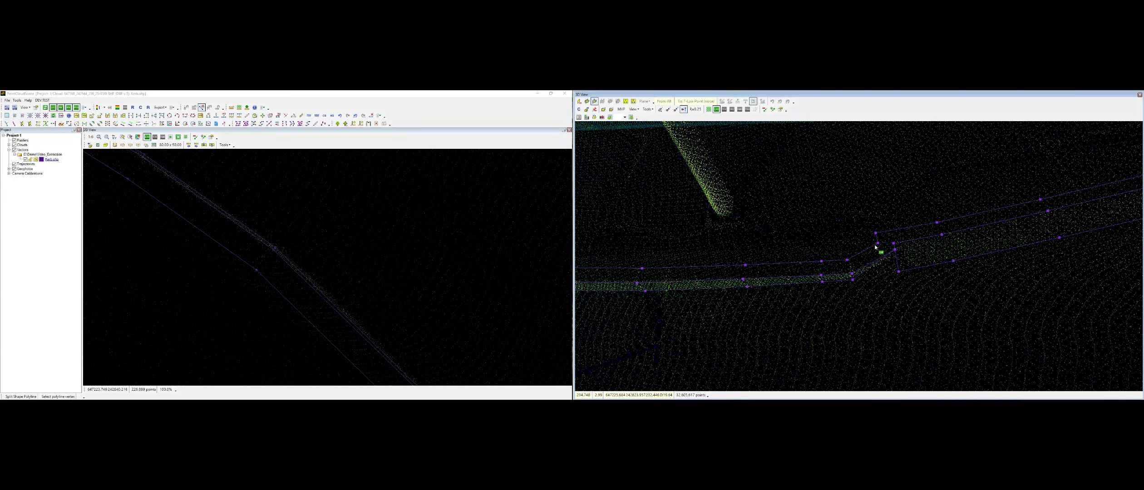
click(878, 243)
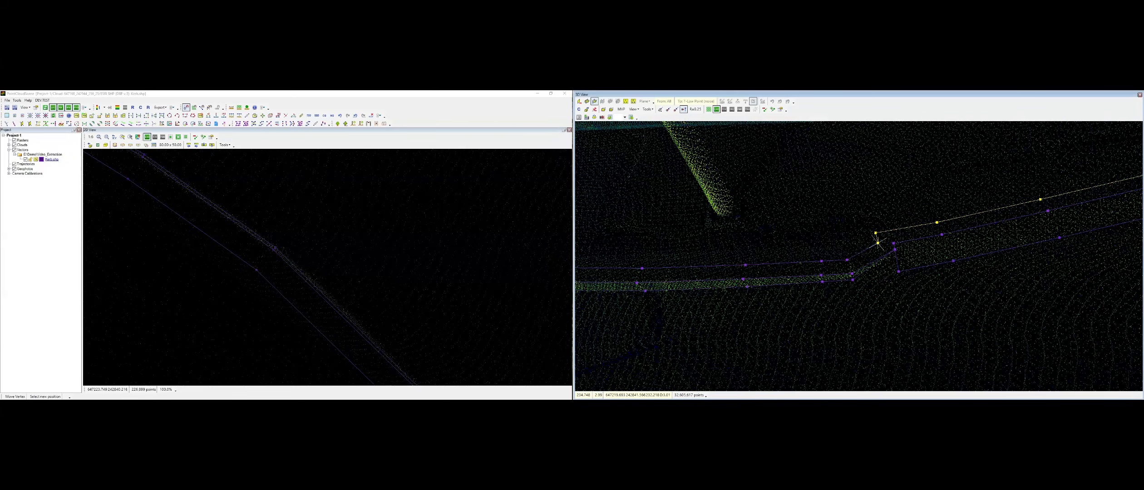
click(854, 222)
click(878, 244)
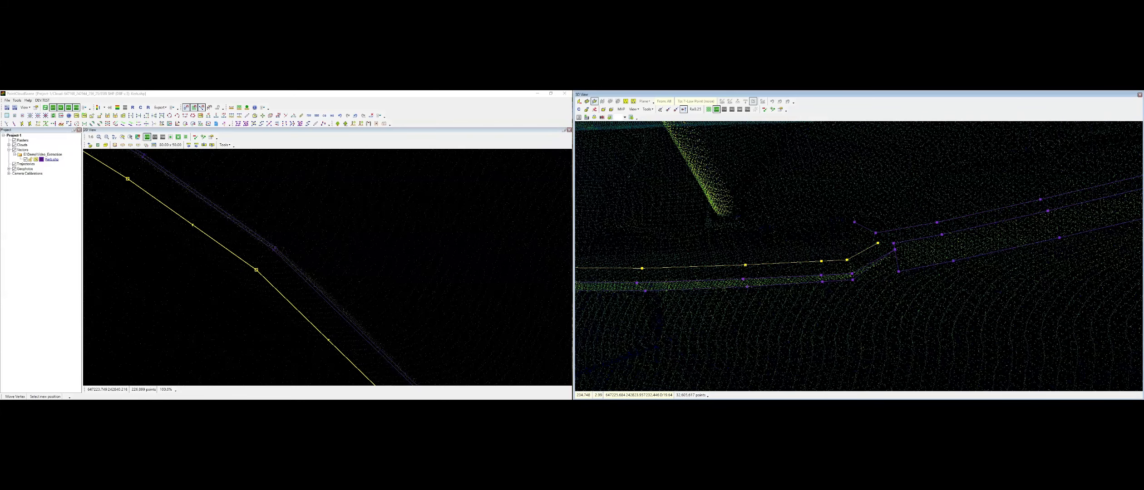
click(893, 244)
key(Escape)
Split the new parallel line at the lowered kerb's far end and move the section's end vertex to the back line's corner
scroll(899, 230, down, 4)
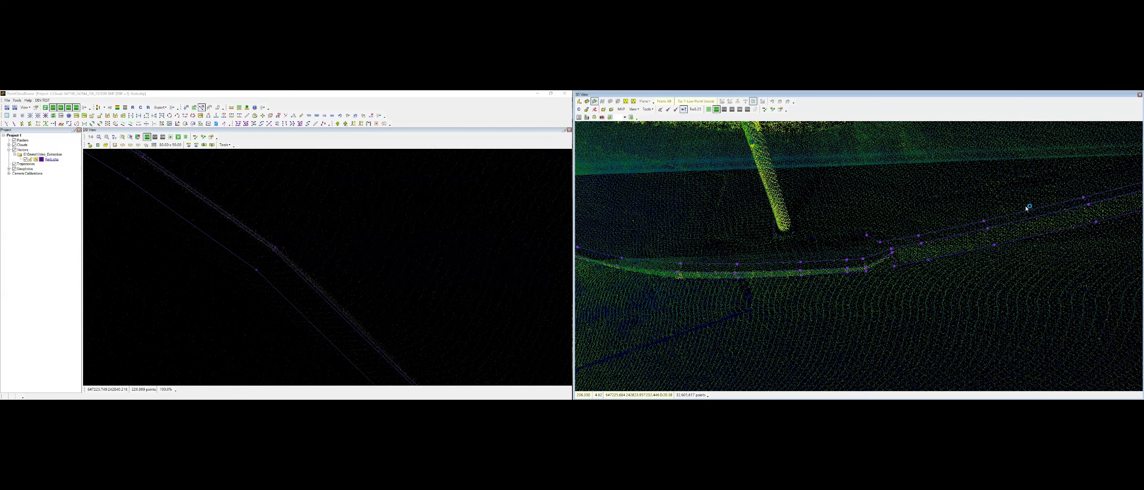
middle_drag(966, 249, 682, 314)
middle_drag(809, 250, 864, 249)
key(s)
click(736, 257)
key(m)
click(867, 247)
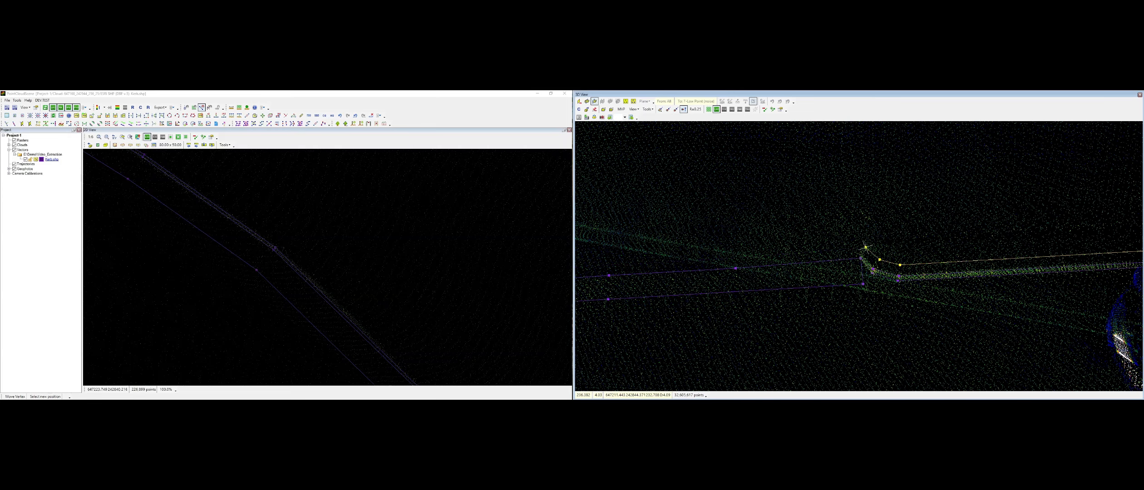
click(867, 248)
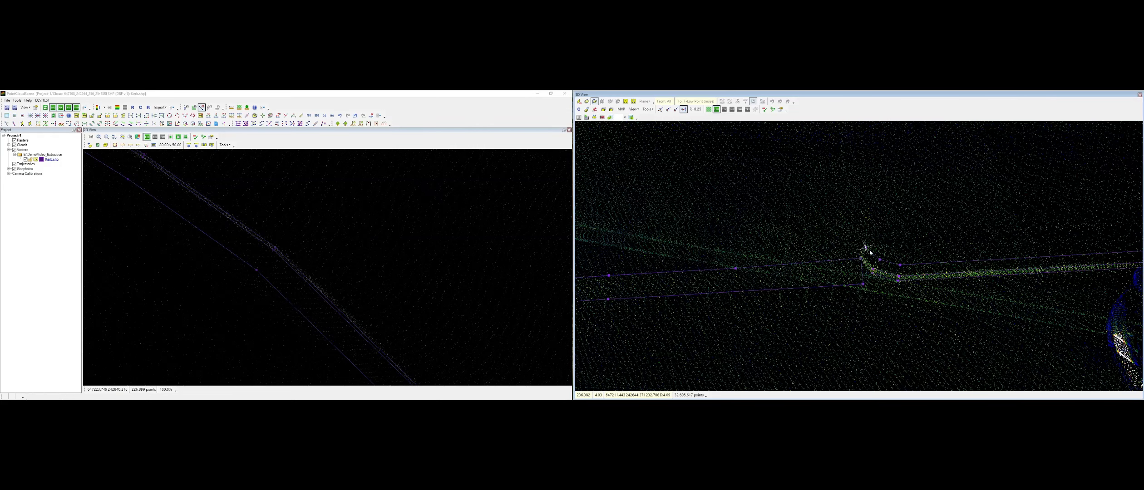
click(867, 248)
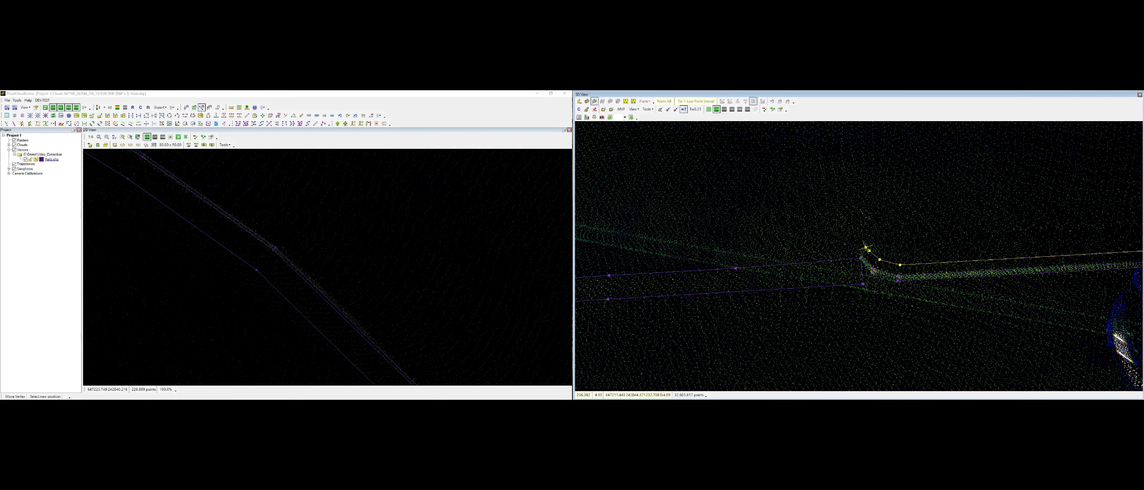
click(866, 248)
click(867, 248)
click(867, 249)
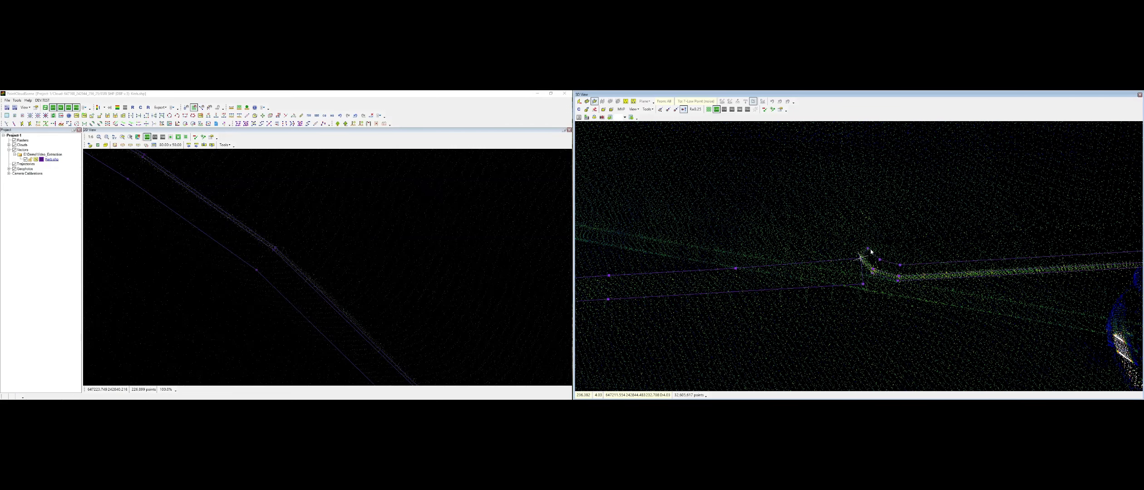
Adjust the heights of the kerb line vertices at the lowered kerb's corner to match the point cloud
right_click(861, 247)
middle_drag(872, 237, 883, 256)
key(z)
click(865, 262)
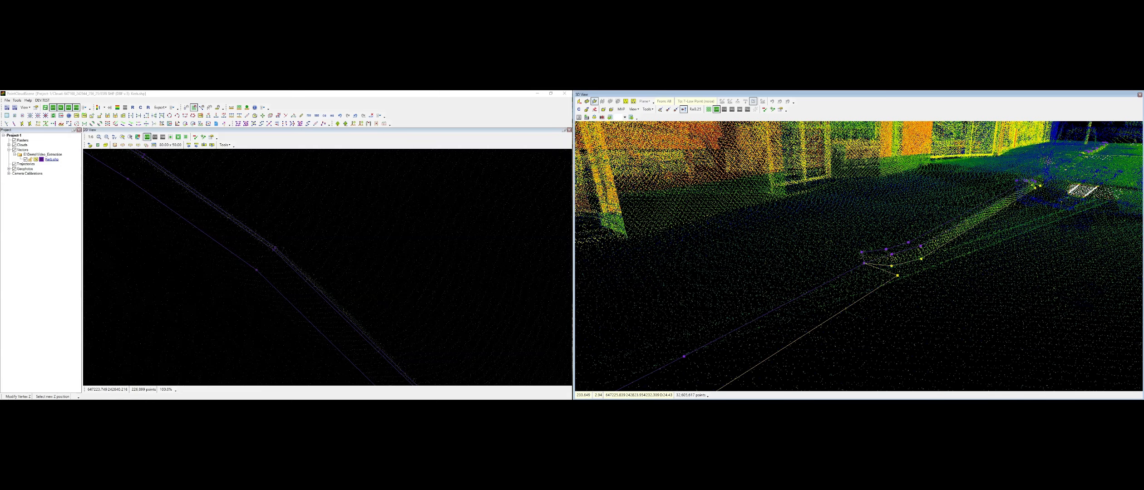
click(864, 261)
click(865, 263)
click(864, 261)
right_click(871, 266)
mouse_move(872, 268)
middle_down()
mouse_move(870, 249)
mouse_move(740, 291)
mouse_move(843, 309)
mouse_move(812, 281)
mouse_move(720, 259)
middle_up()
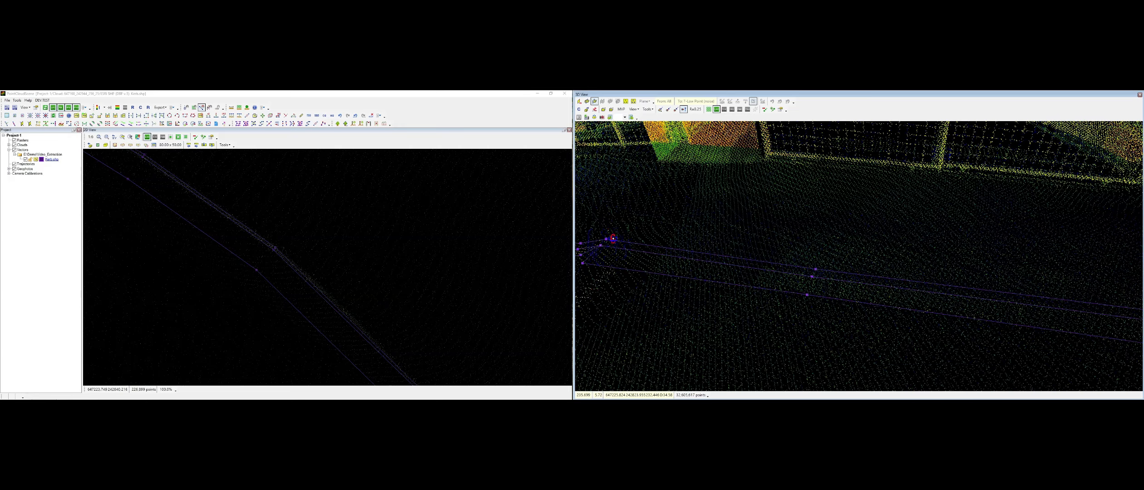
Pull the end vertex of the parallel line's lowered-kerb section away from the kerb corner
middle_drag(613, 238, 863, 249)
scroll(859, 251, up, 4)
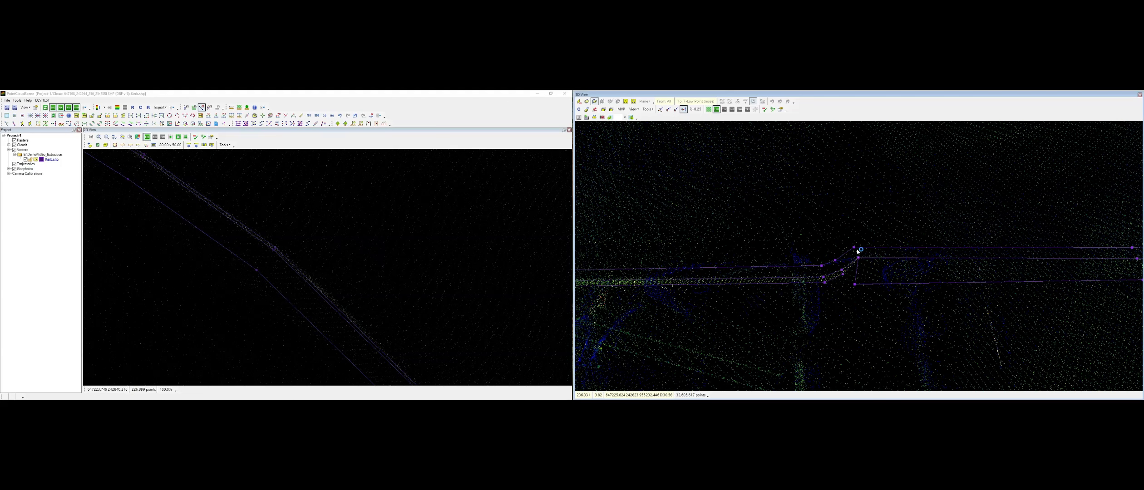
click(866, 248)
key(m)
click(867, 248)
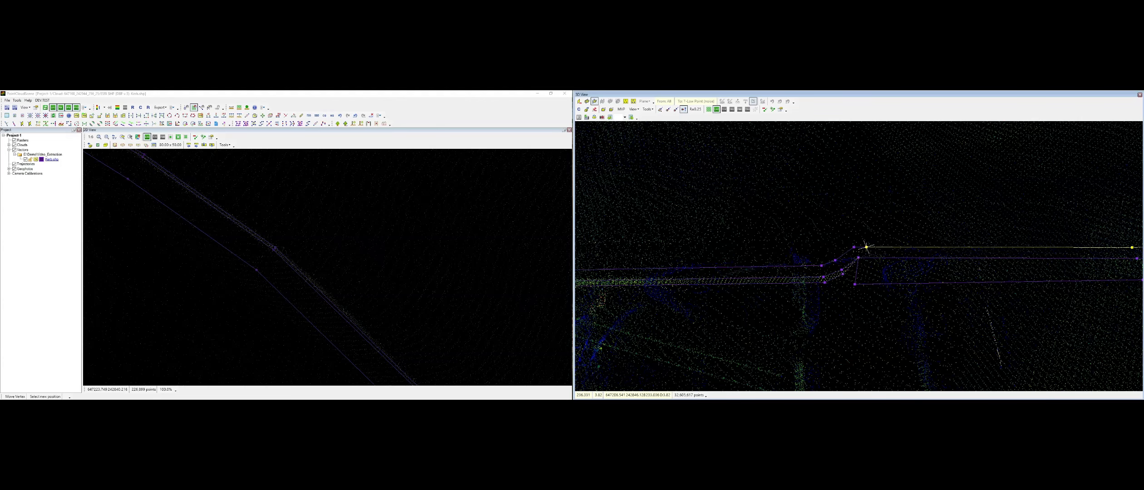
click(887, 221)
click(866, 247)
Connect the remaining parallel line's end at the transition to the kerb's back corner
key(v)
click(858, 257)
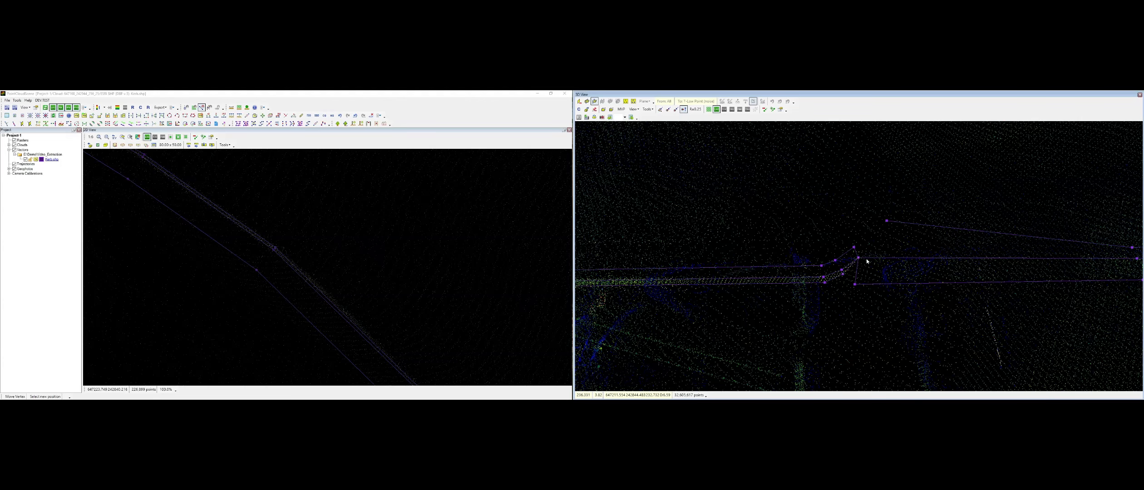
scroll(885, 255, down, 2)
middle_drag(889, 254, 873, 289)
key(m)
click(863, 263)
click(863, 264)
Move the parallel line's vertex beside the kerb corner closer to the kerb in the top view
scroll(221, 266, down, 3)
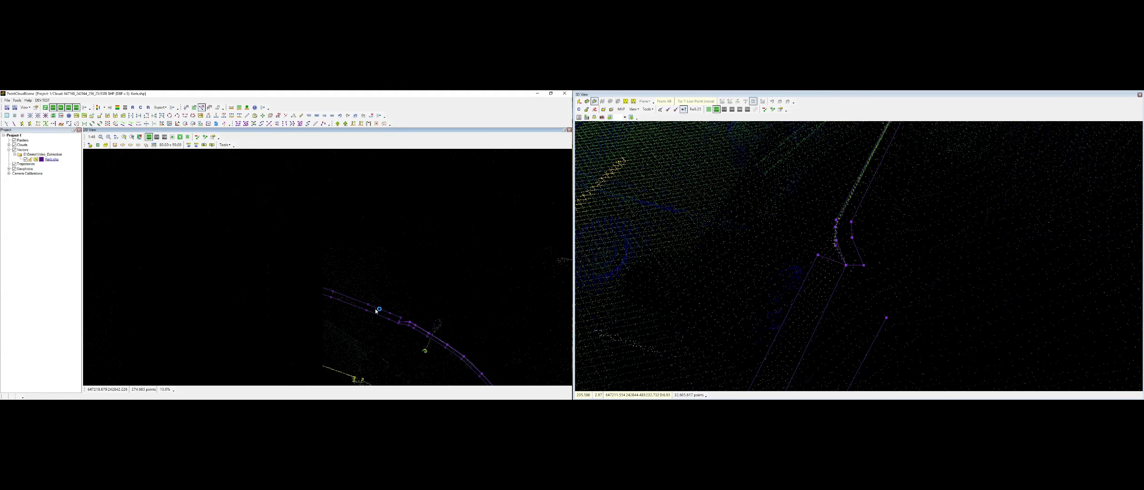
middle_drag(101, 224, 344, 266)
scroll(338, 263, up, 3)
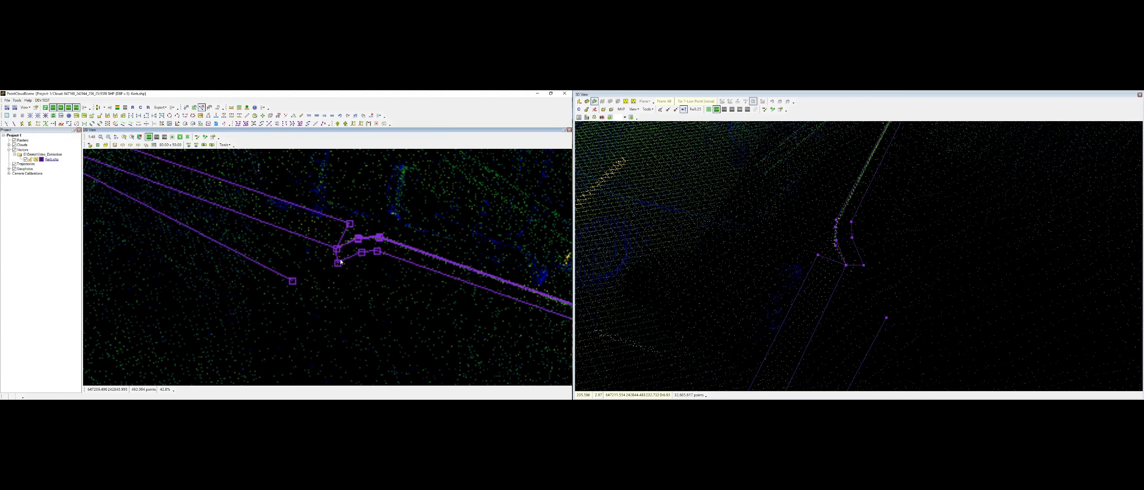
click(338, 269)
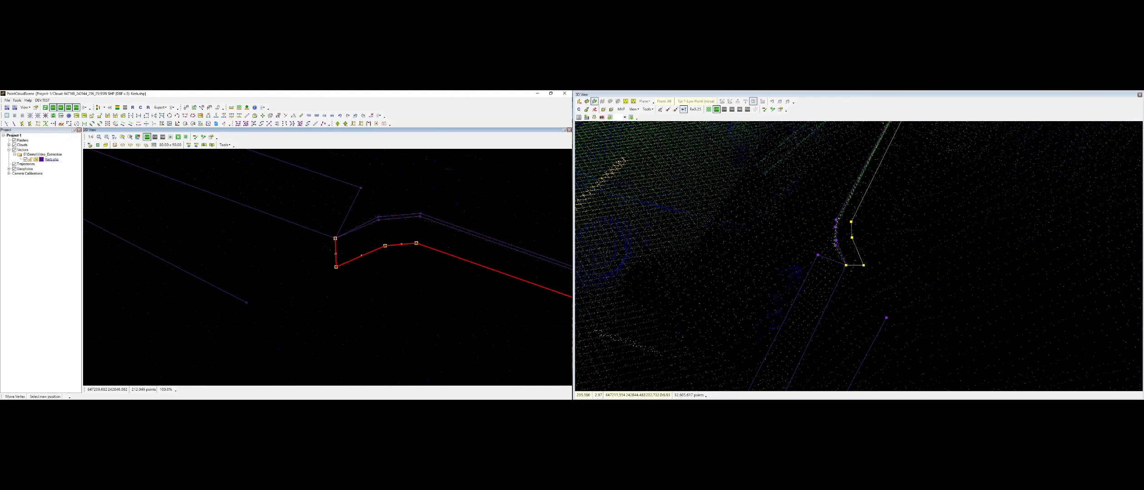
right_click(365, 258)
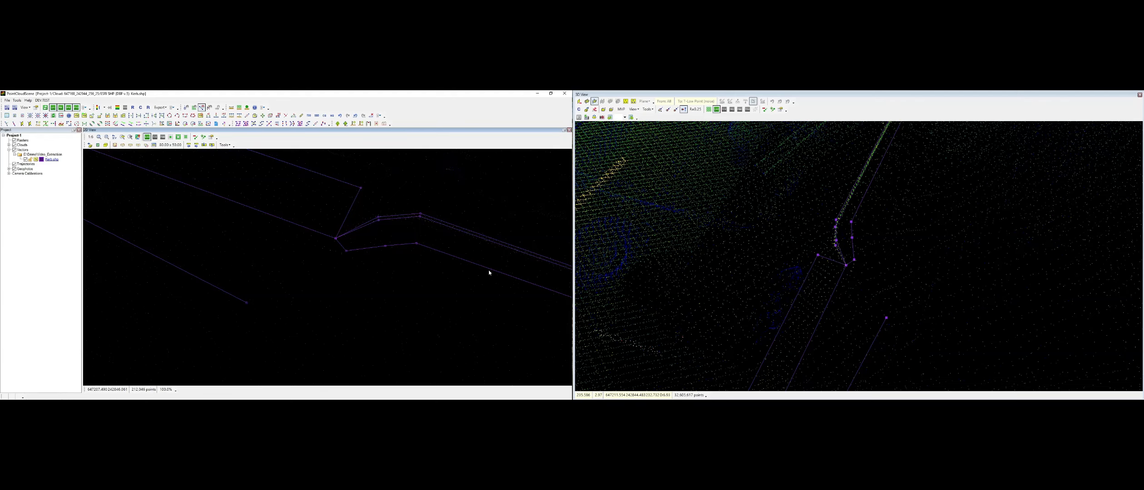
Fine-tune the position and height of the parallel line's vertex at the kerb transition
middle_drag(928, 252, 795, 252)
scroll(872, 239, up, 3)
click(872, 238)
click(865, 232)
right_click(896, 235)
scroll(896, 235, down, 3)
key(z)
click(871, 240)
click(872, 245)
right_click(940, 240)
Split the parallel line at the lowered kerb's other end and remove its section along the lowered kerb
scroll(926, 240, down, 3)
scroll(840, 249, up, 3)
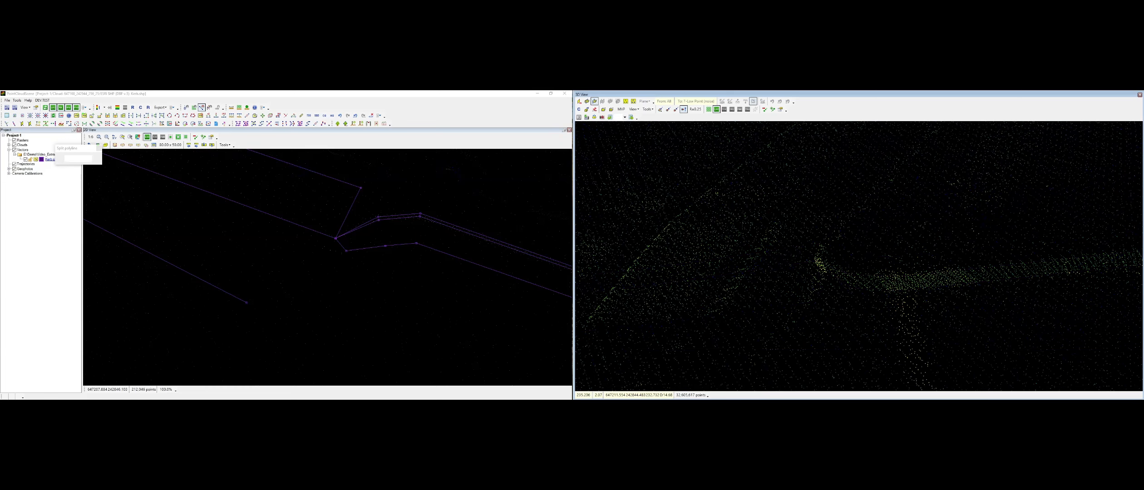
click(53, 124)
click(796, 249)
click(663, 264)
Move the split parallel line's end vertex onto the kerb's back corner and adjust its neighbouring vertex's height
key(m)
click(797, 248)
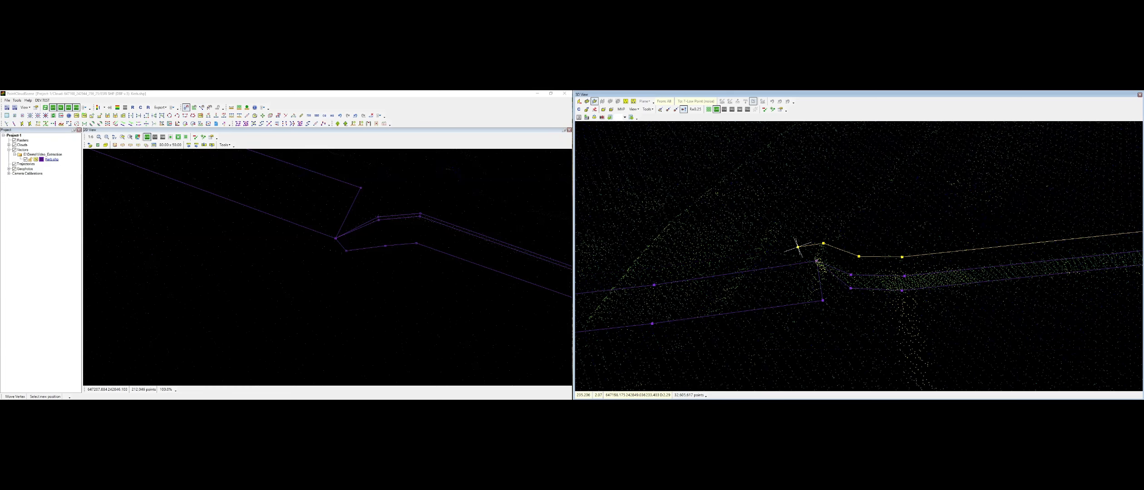
click(194, 108)
click(816, 260)
middle_drag(815, 259, 935, 159)
key(m)
click(824, 271)
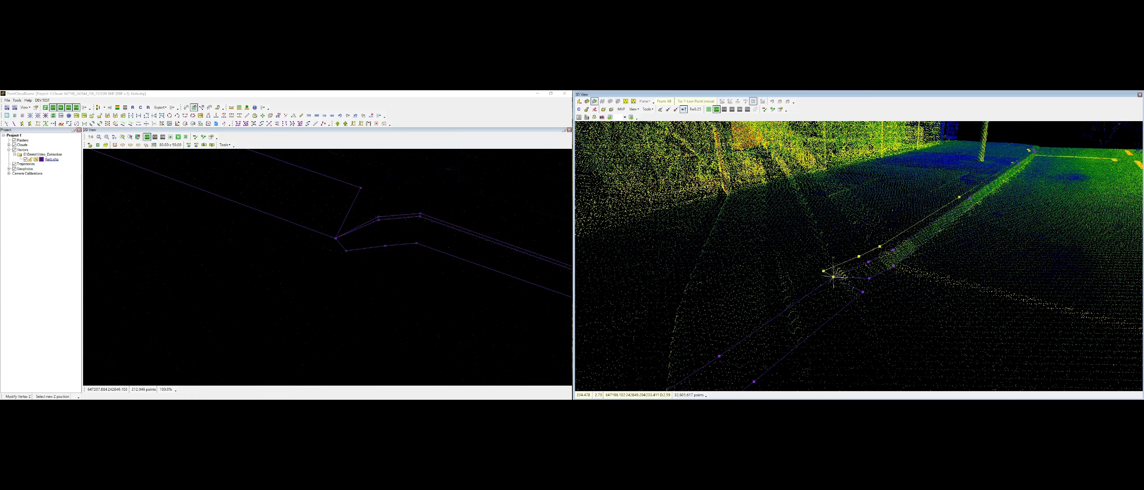
click(833, 277)
middle_drag(834, 271, 822, 342)
Shift the parallel line's vertex next to the kerb corner slightly towards the kerb in the top view
scroll(359, 264, down, 4)
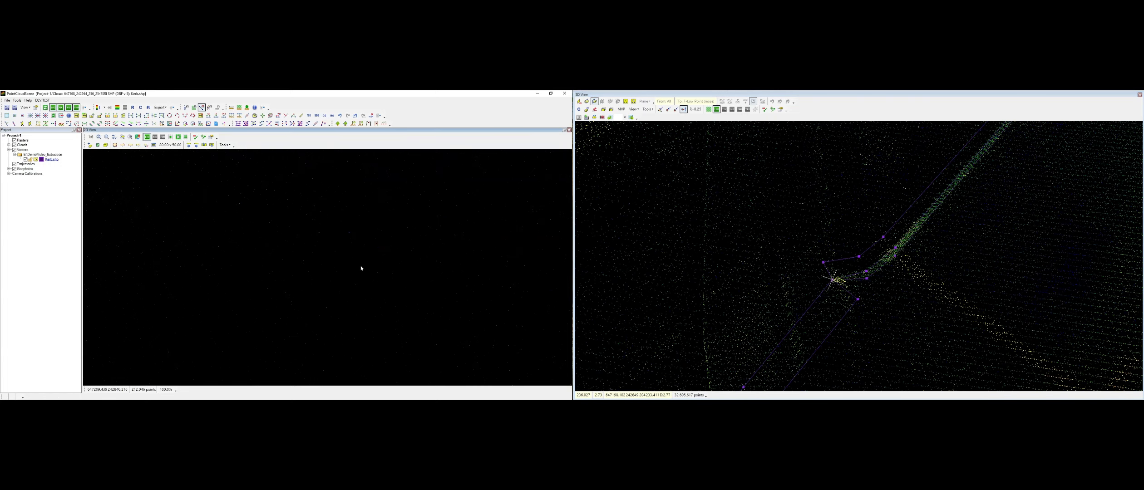
scroll(266, 234, up, 3)
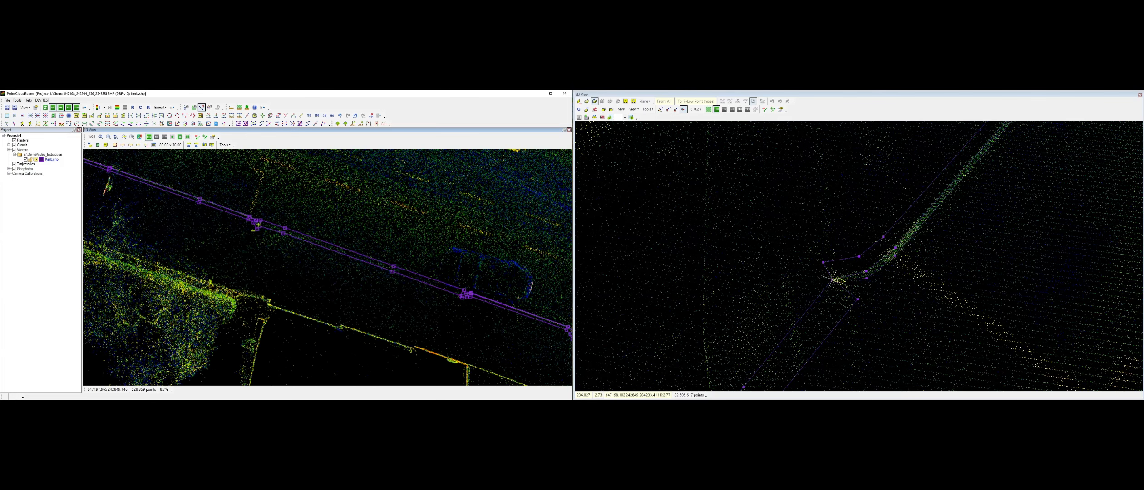
key(m)
click(259, 234)
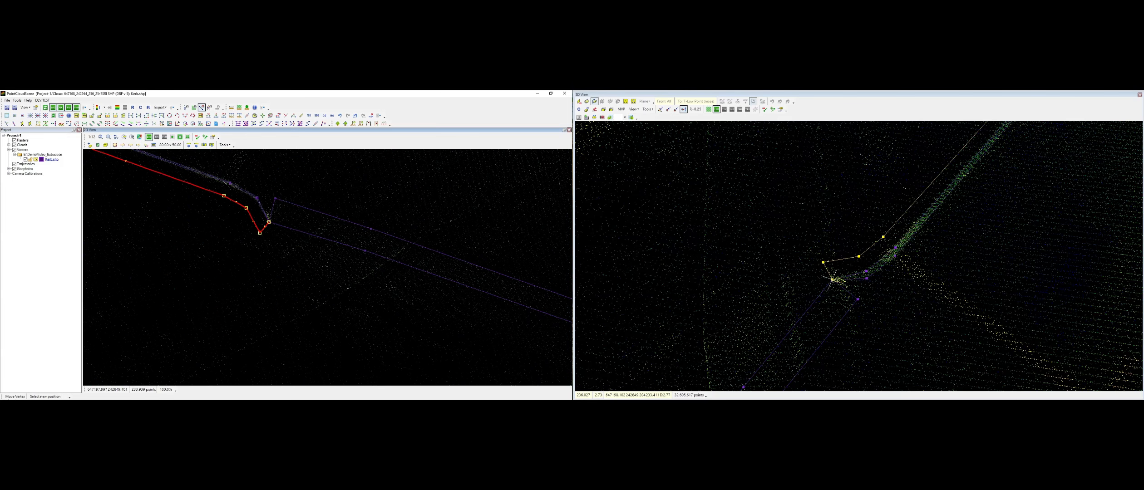
click(260, 229)
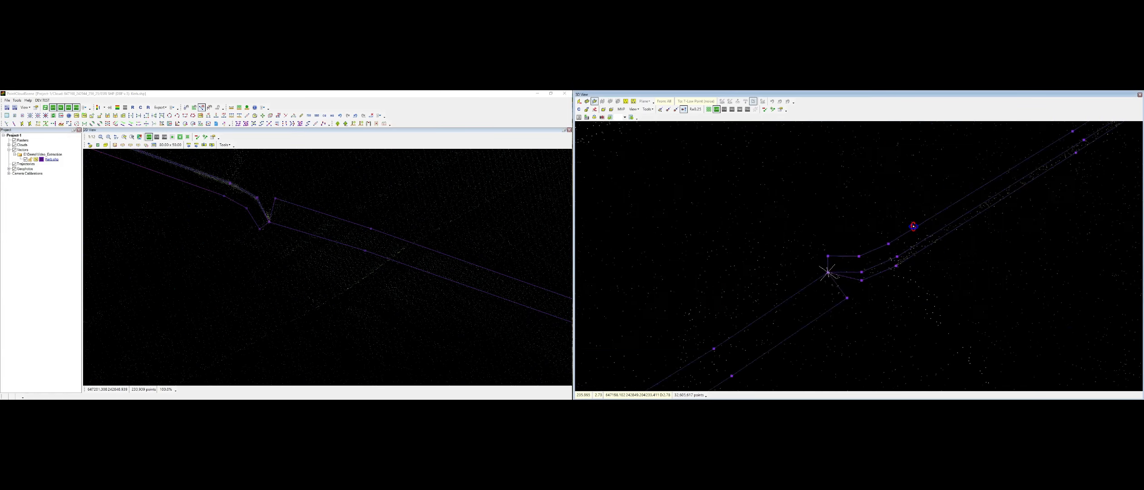
Check the corner vertex's height and correct it on the kerb's back line
key(z)
click(827, 265)
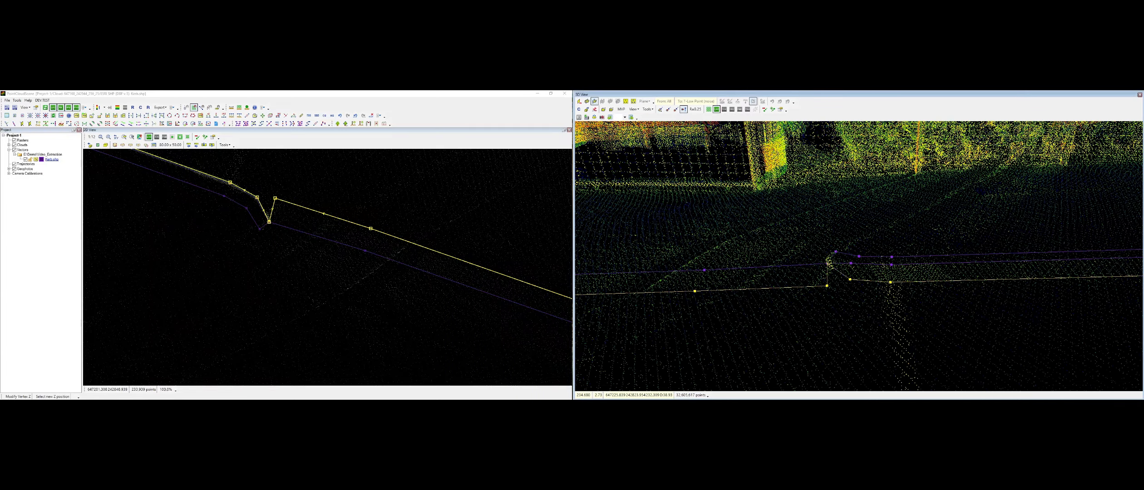
right_click(826, 266)
right_click(827, 266)
click(827, 265)
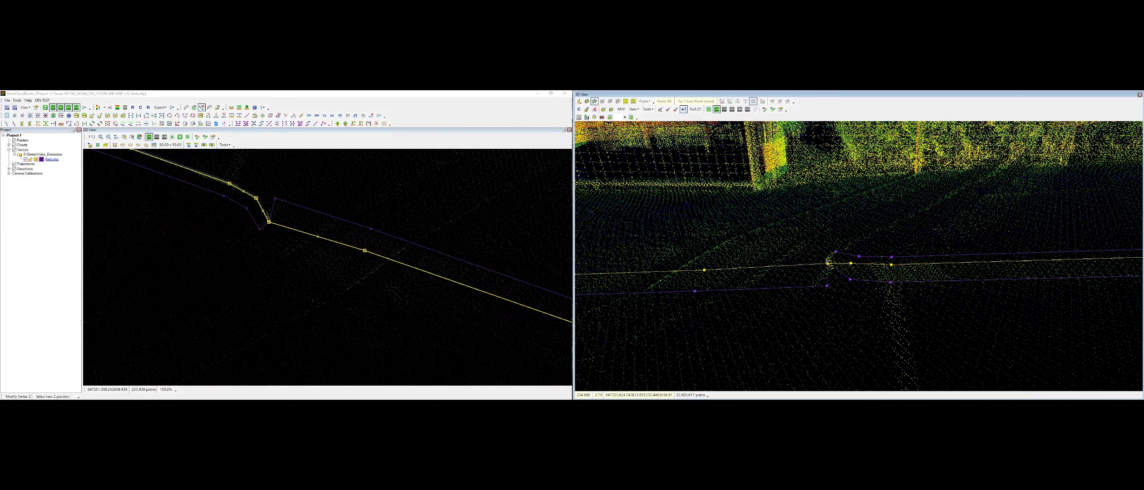
click(826, 265)
mouse_move(826, 266)
middle_down()
mouse_move(817, 240)
mouse_move(862, 222)
mouse_move(776, 194)
mouse_move(872, 282)
middle_up()
Display the survey photo of the driveway and compare the kerb polylines with the lowered kerb in it
click(587, 118)
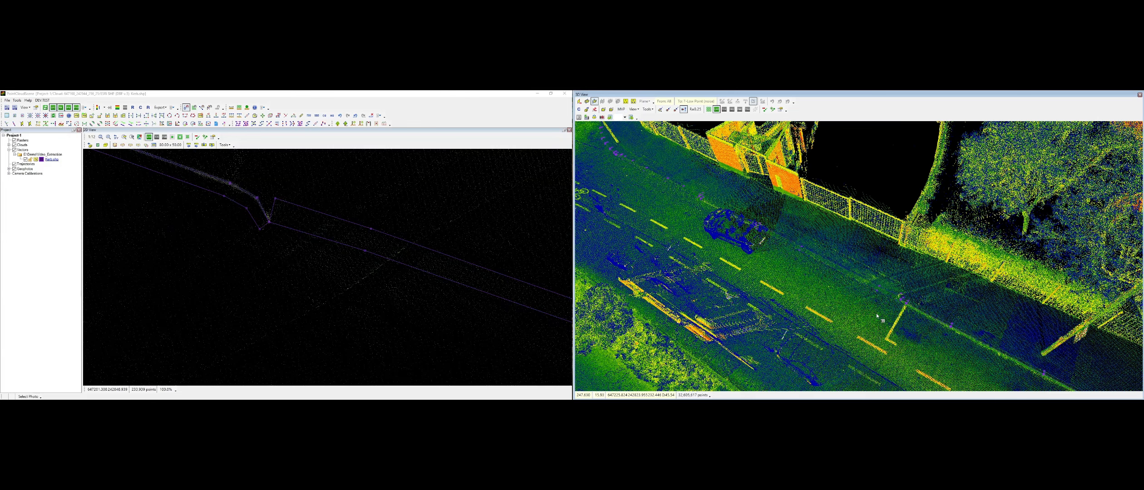
click(910, 298)
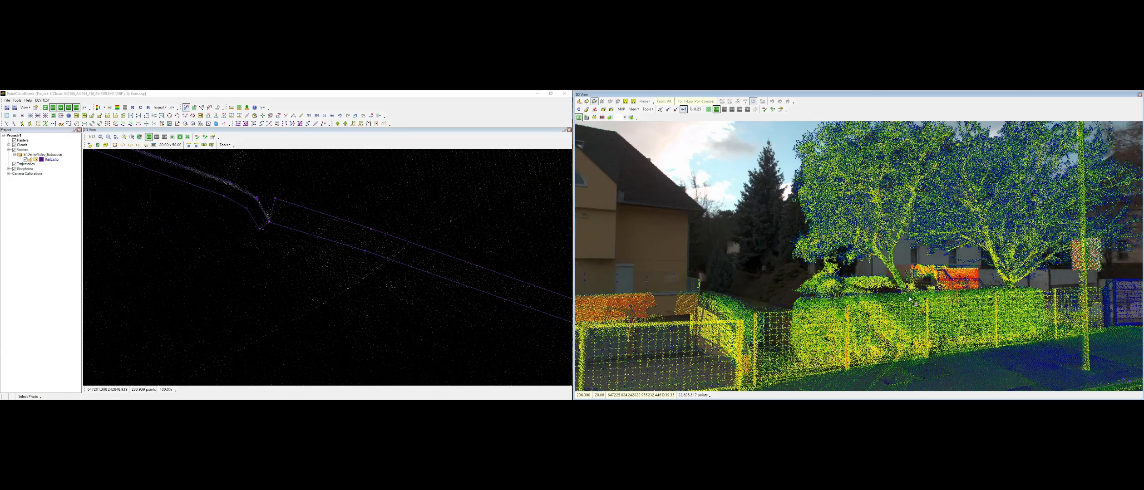
key(Escape)
scroll(856, 274, down, 3)
middle_drag(855, 274, 816, 285)
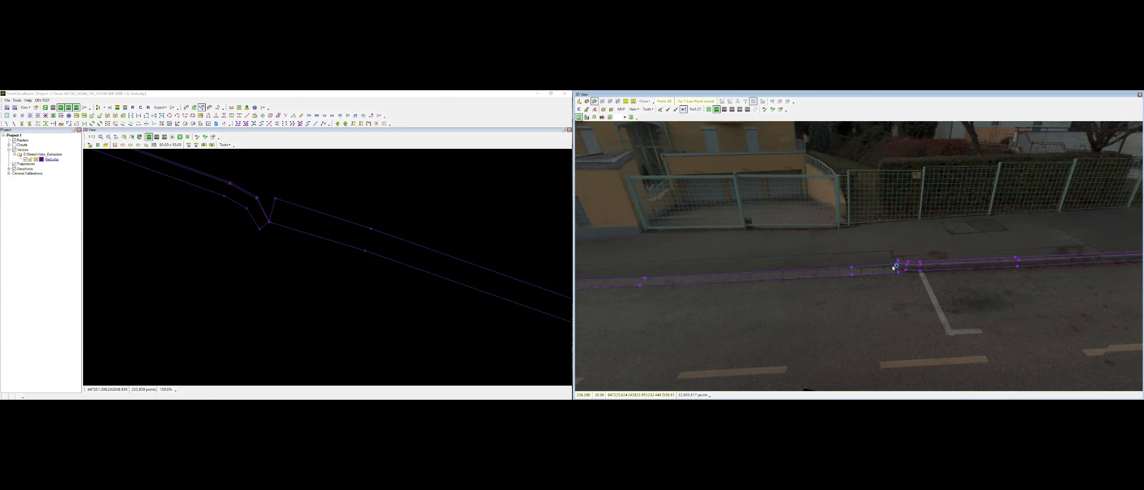
mouse_move(892, 268)
middle_down()
mouse_move(845, 276)
mouse_move(943, 278)
mouse_move(873, 277)
mouse_move(844, 259)
mouse_move(734, 143)
middle_up()
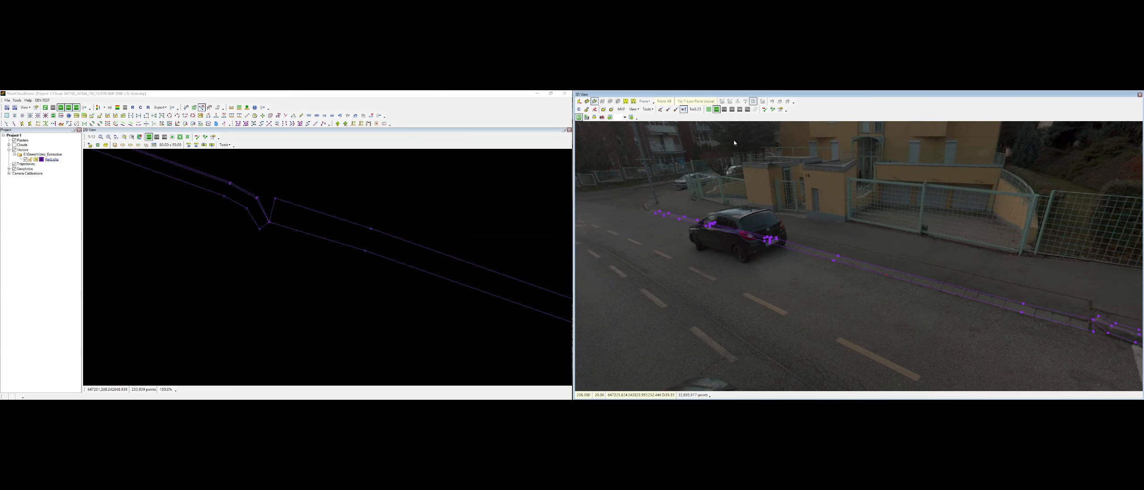
click(580, 119)
Measure from the back line's vertex along the lowered kerb, and shift that vertex slightly outward
middle_drag(844, 259, 768, 273)
scroll(853, 259, up, 3)
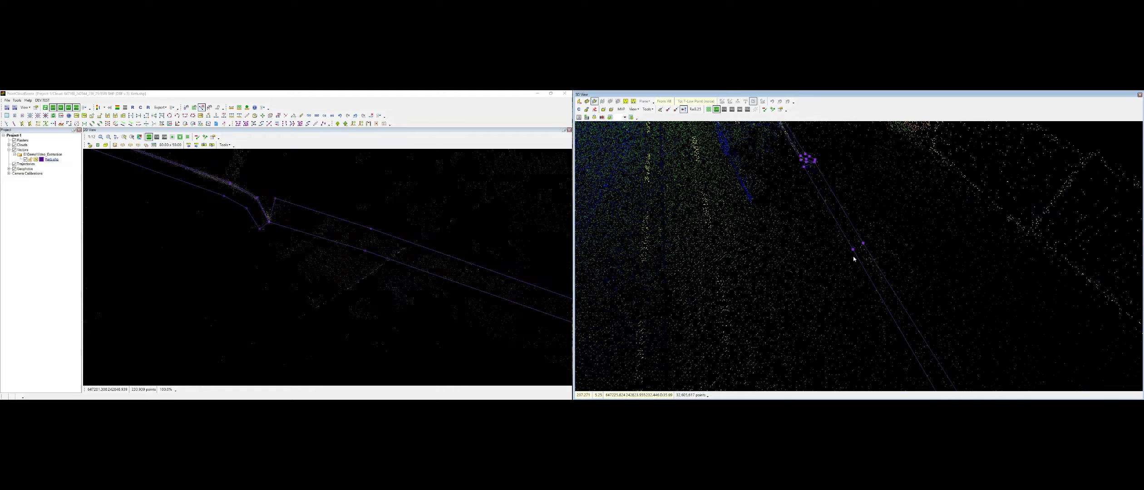
scroll(854, 259, up, 2)
scroll(855, 254, up, 3)
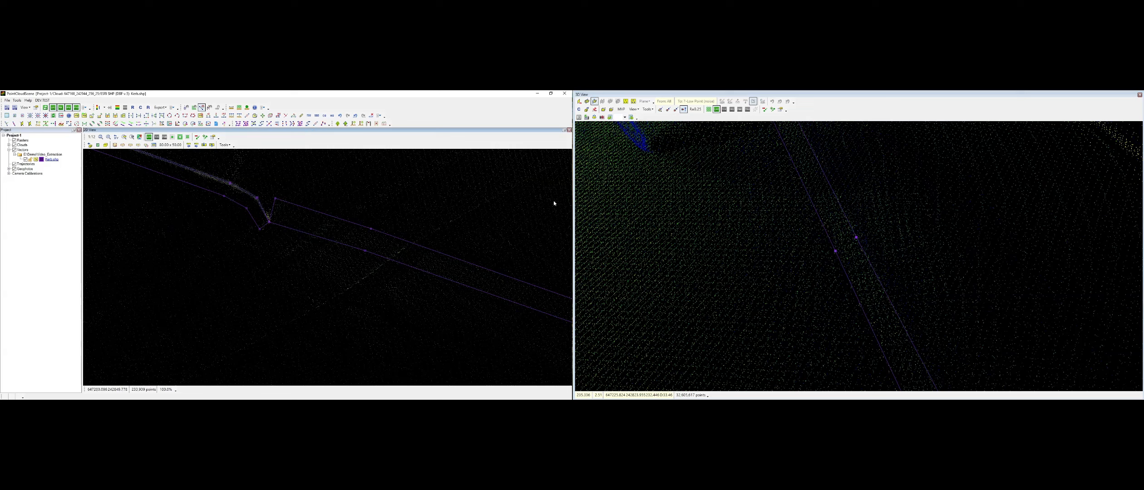
key(d)
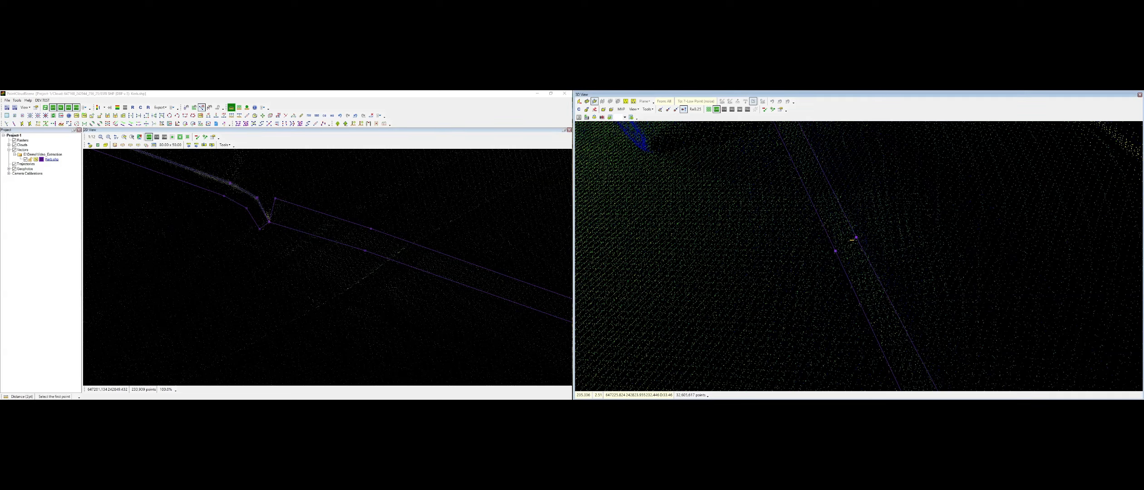
click(856, 238)
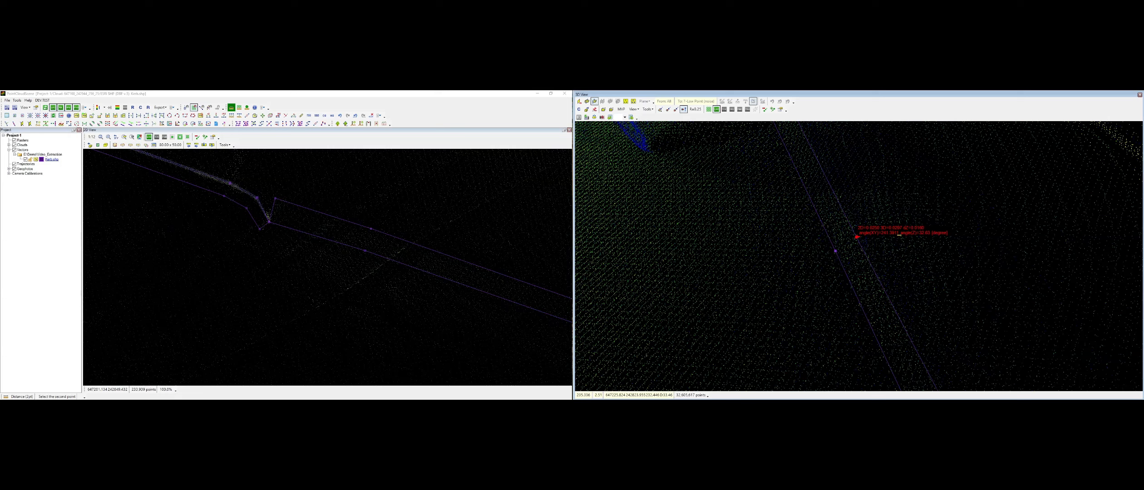
key(m)
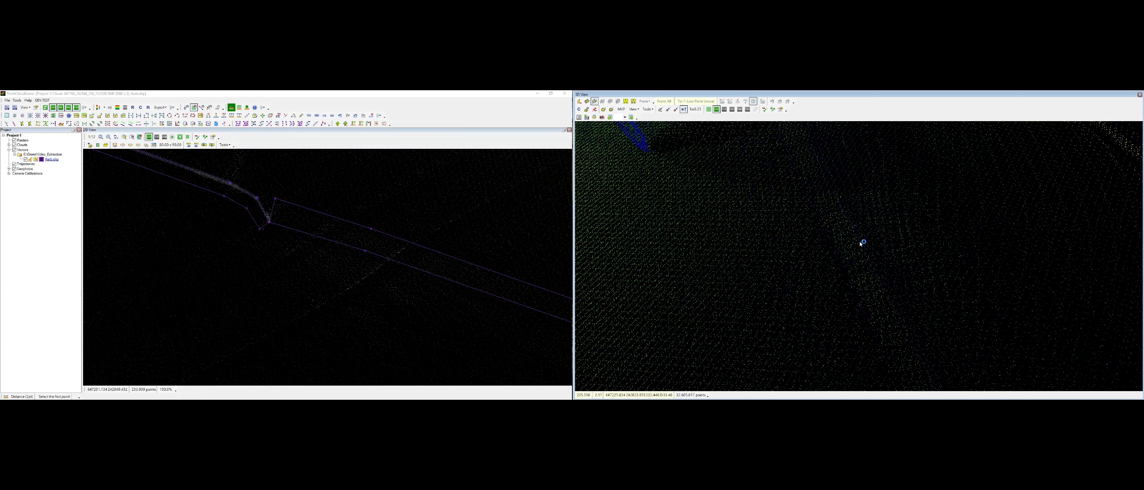
click(857, 238)
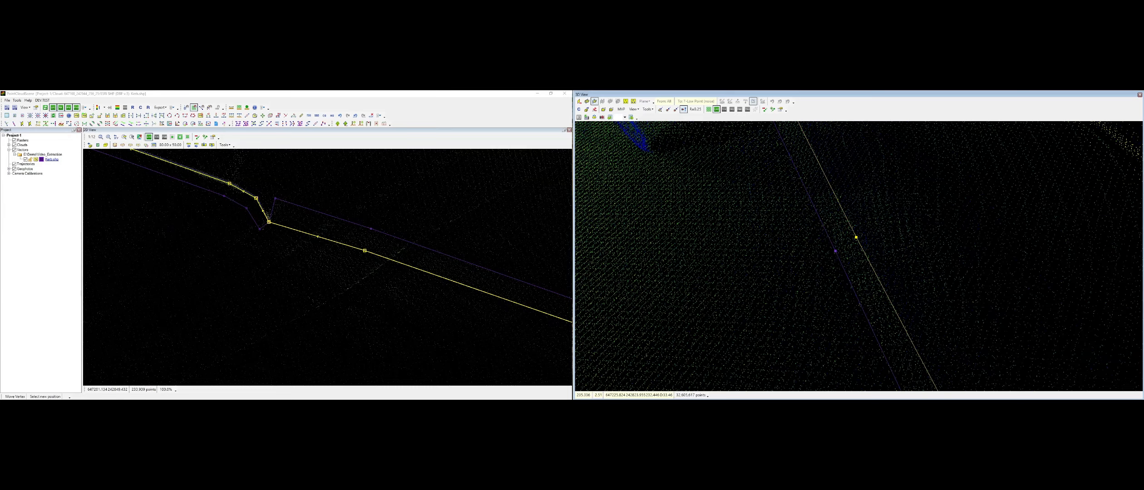
click(860, 238)
Remove the back line's two intermediate vertices along the driveway's lowered kerb
scroll(888, 252, down, 5)
middle_drag(886, 255, 939, 301)
scroll(1016, 282, up, 2)
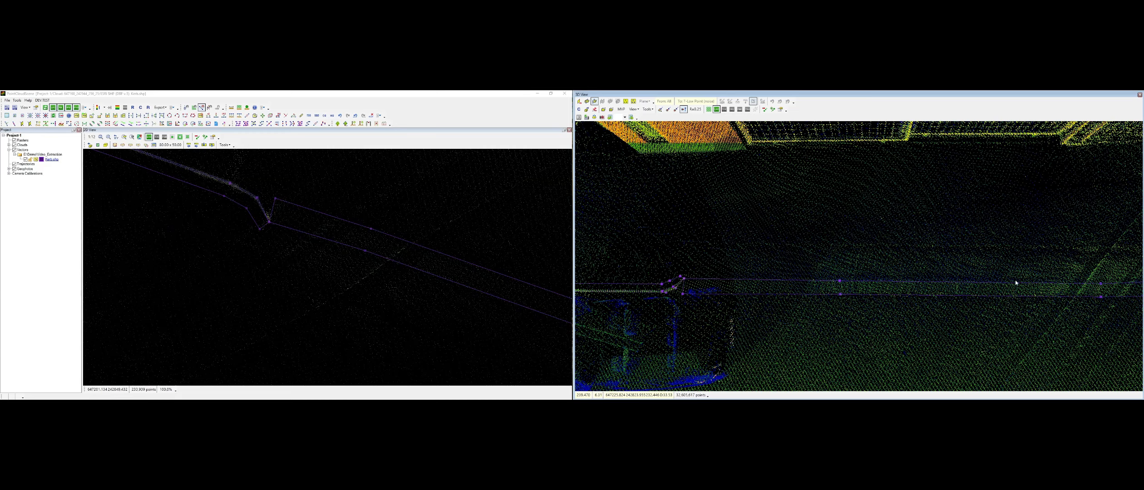
key(Delete)
click(1102, 284)
click(840, 282)
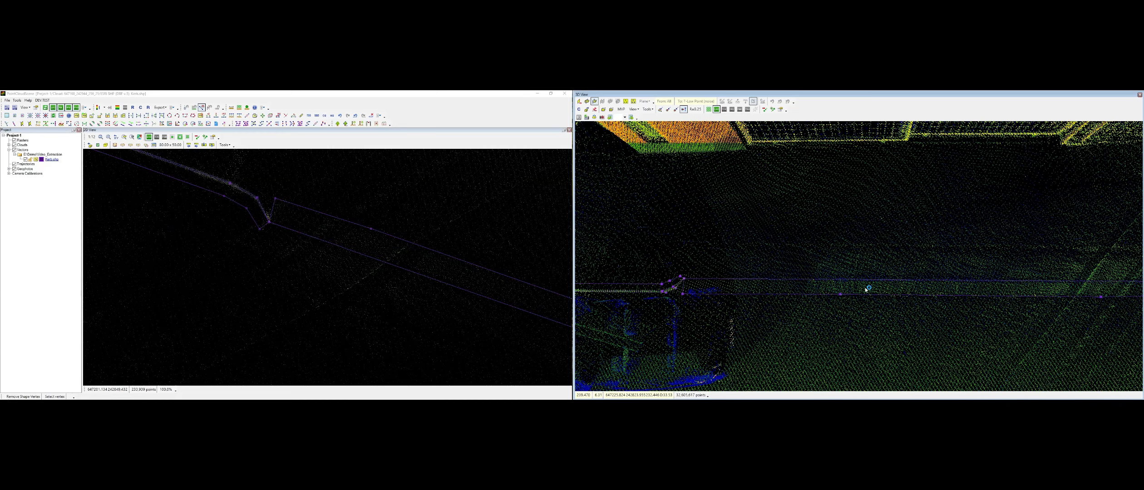
Insert new vertices in the driveway's back line opposite the front line's vertices
key(Insert)
middle_drag(969, 280, 875, 274)
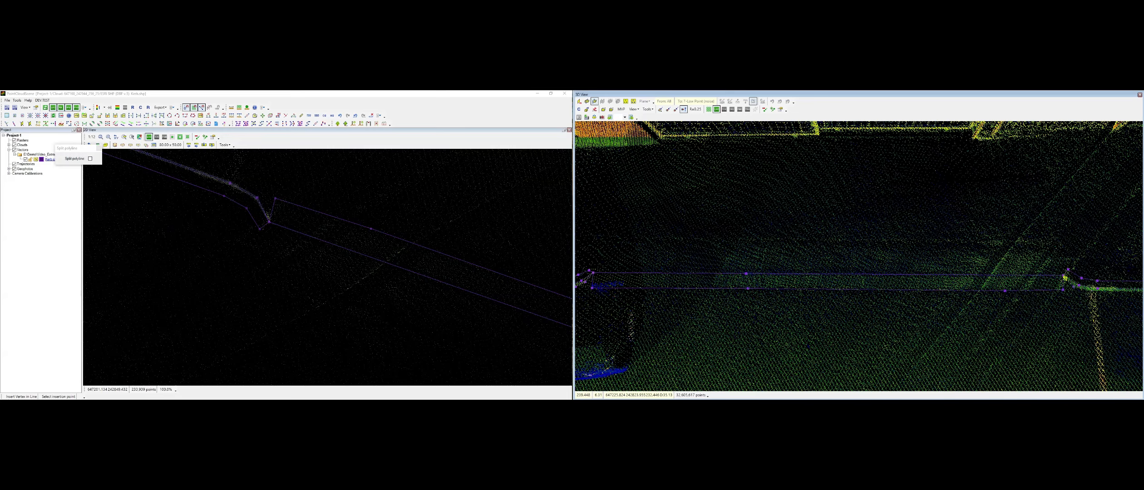
click(999, 276)
Insert a vertex in the back line of the other lowered kerb beyond the car, near its end corner
middle_drag(972, 306, 1042, 241)
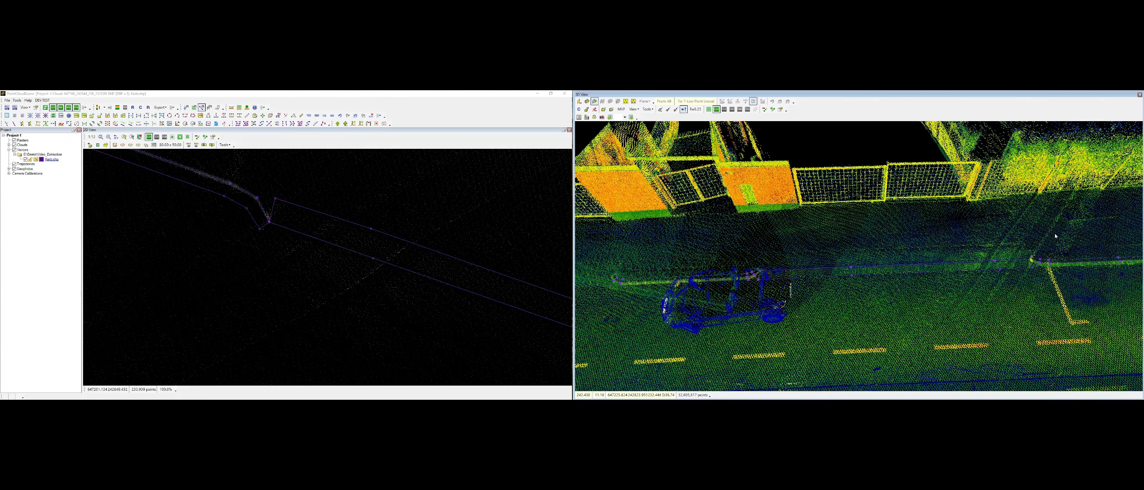
middle_drag(826, 277, 1098, 256)
middle_drag(794, 266, 871, 320)
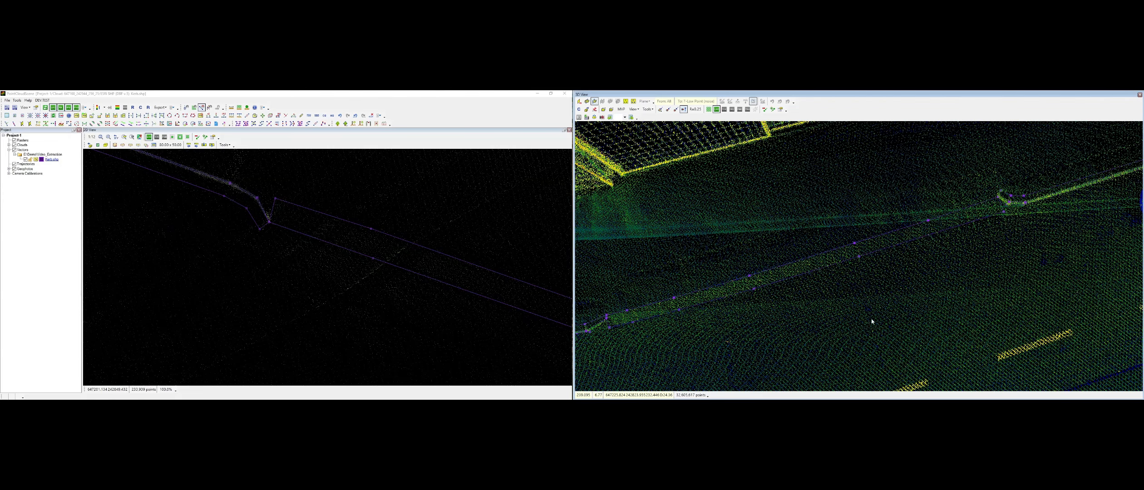
middle_drag(929, 226, 981, 263)
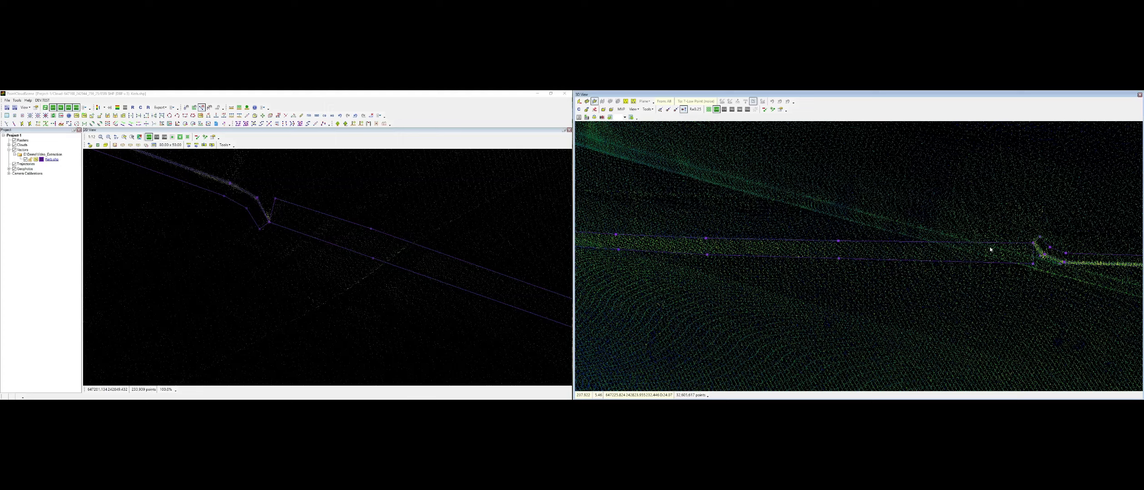
key(i)
click(937, 242)
scroll(949, 257, down, 2)
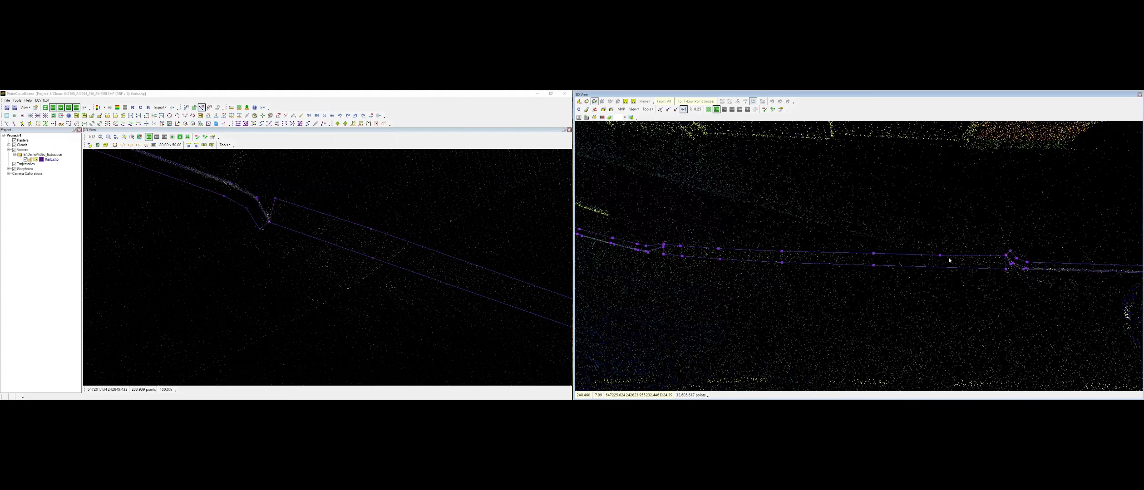
Start a new kerb polyline on the building side of the side street and trace its straight stretch with vertices along the edge
scroll(935, 272, down, 2)
middle_drag(901, 289, 850, 219)
scroll(938, 240, down, 4)
middle_drag(924, 237, 833, 242)
scroll(833, 242, down, 3)
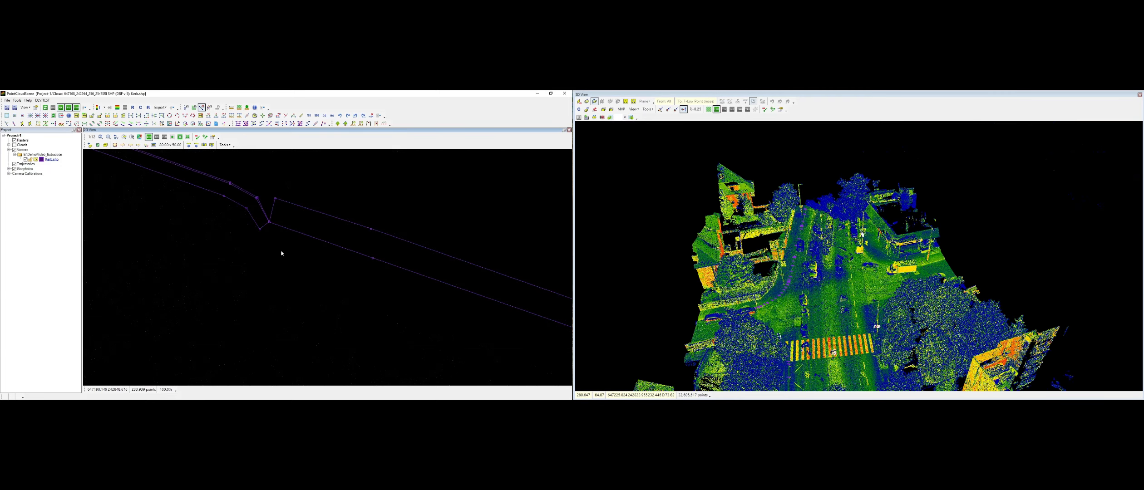
scroll(289, 255, down, 4)
middle_drag(283, 217, 225, 348)
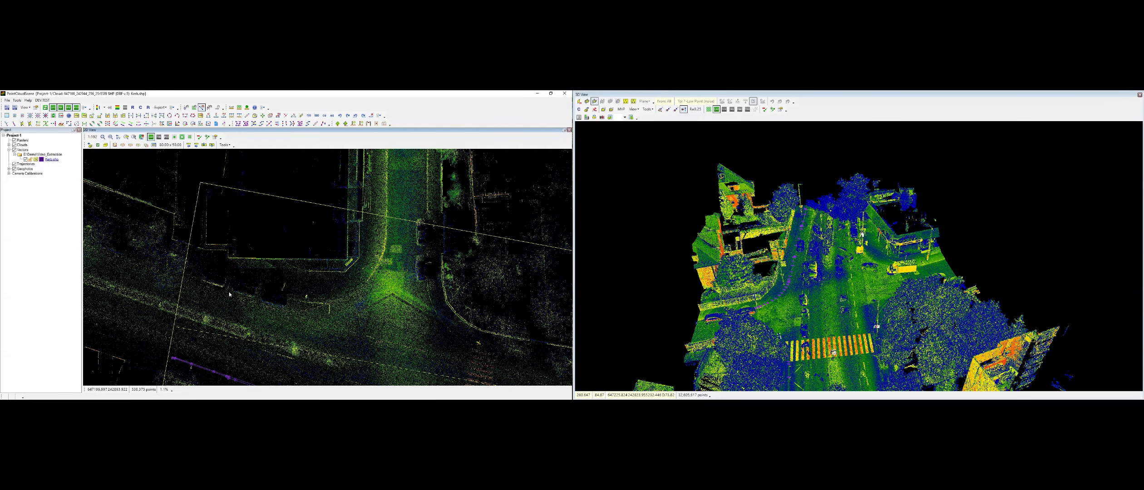
scroll(391, 237, up, 2)
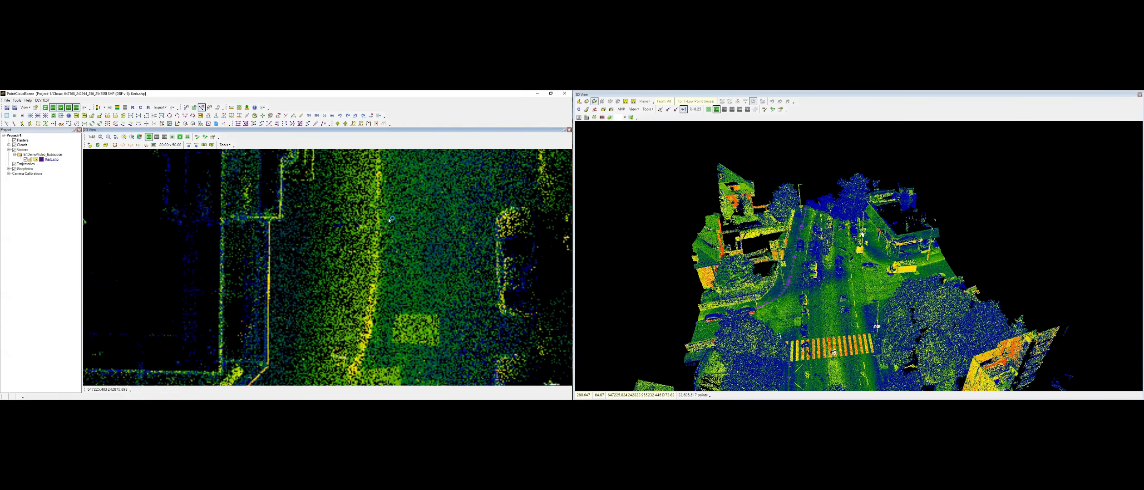
scroll(384, 203, up, 2)
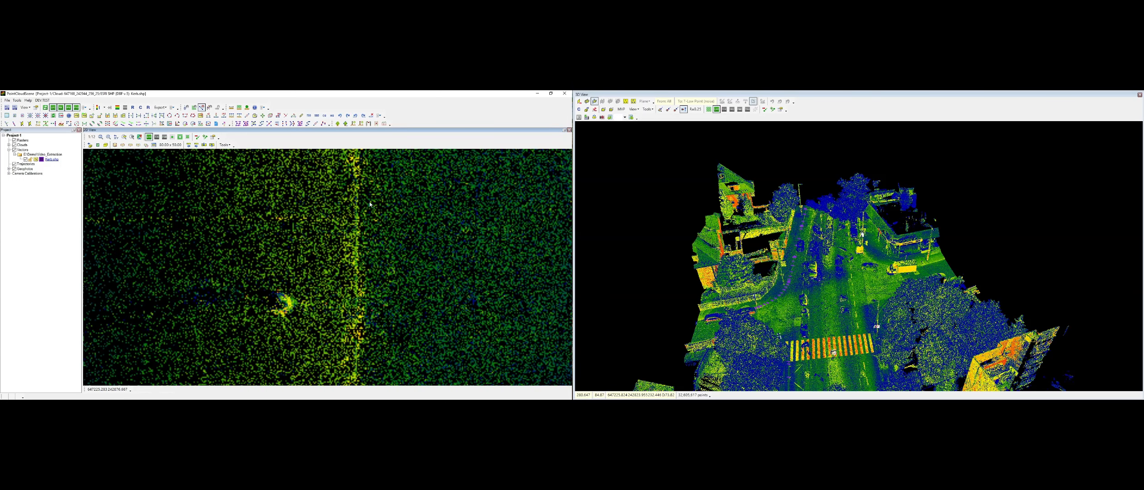
key(n)
scroll(366, 190, up, 1)
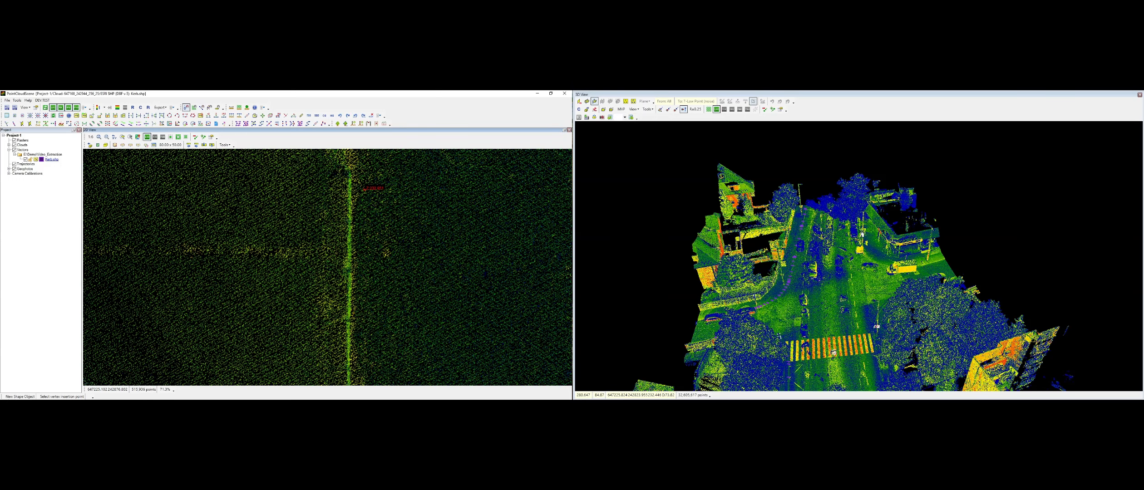
click(350, 196)
scroll(346, 281, down, 1)
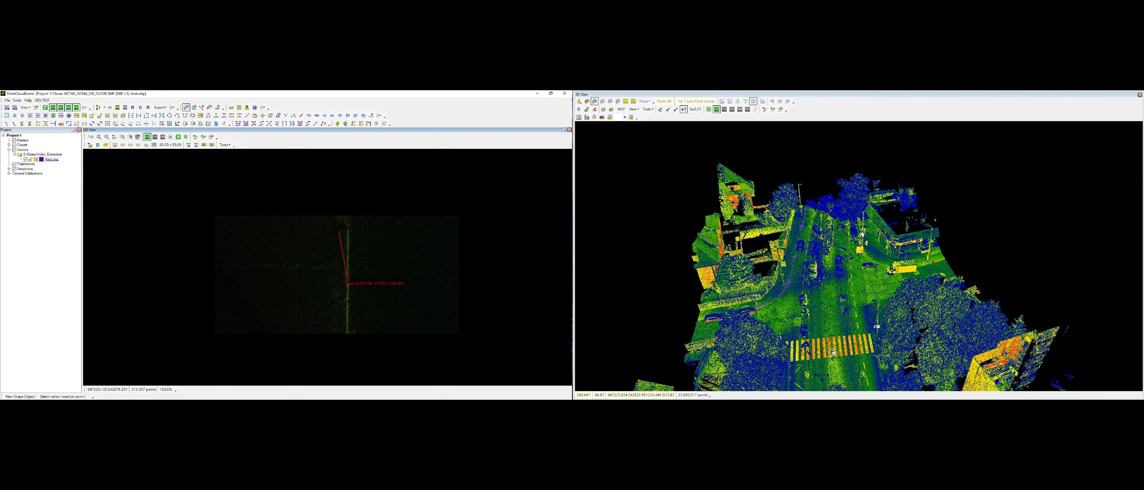
middle_drag(345, 315, 331, 154)
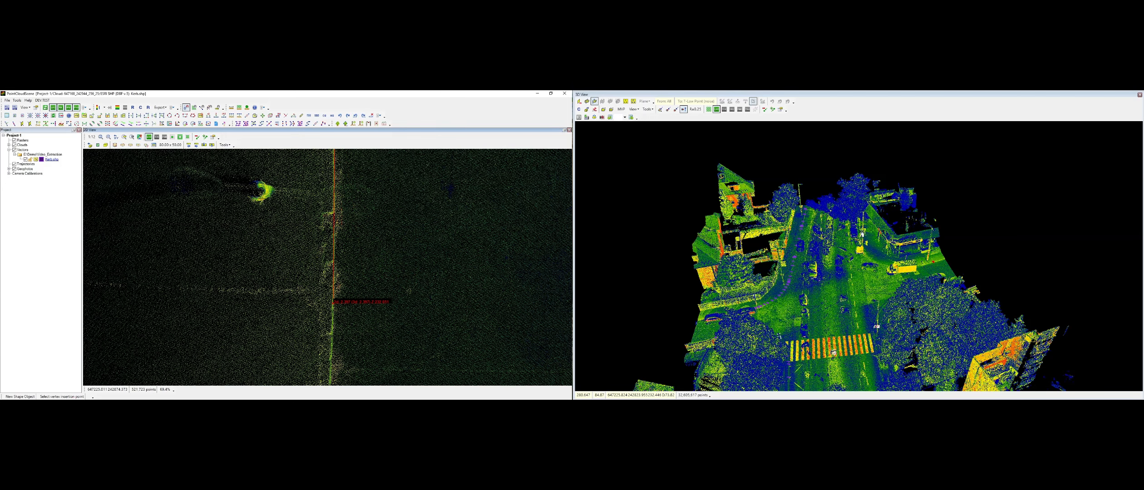
click(333, 304)
middle_drag(347, 339, 352, 156)
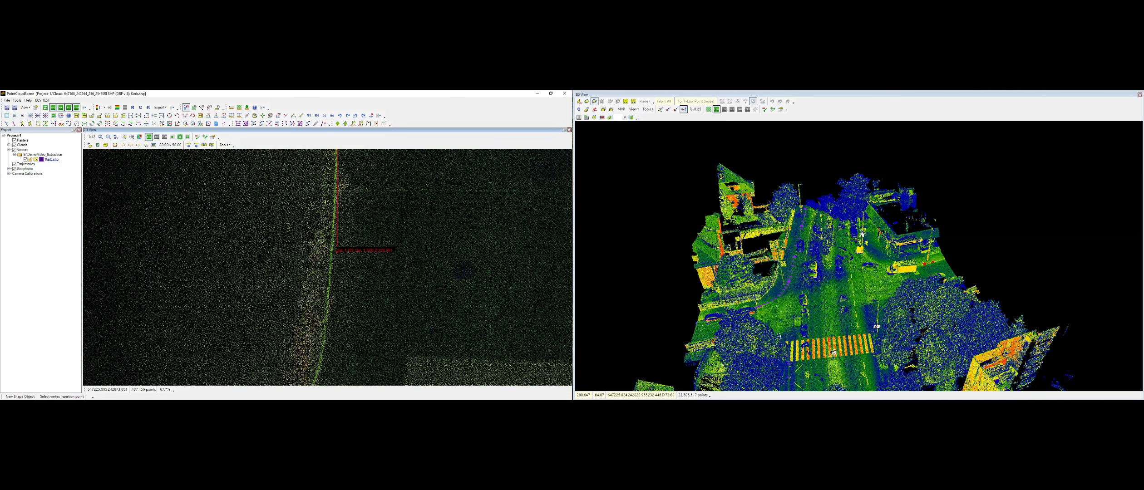
Continue the kerb polyline into the start of the bend, placing vertices along the edge past the manhole and drain grate
click(334, 311)
middle_drag(335, 311, 370, 168)
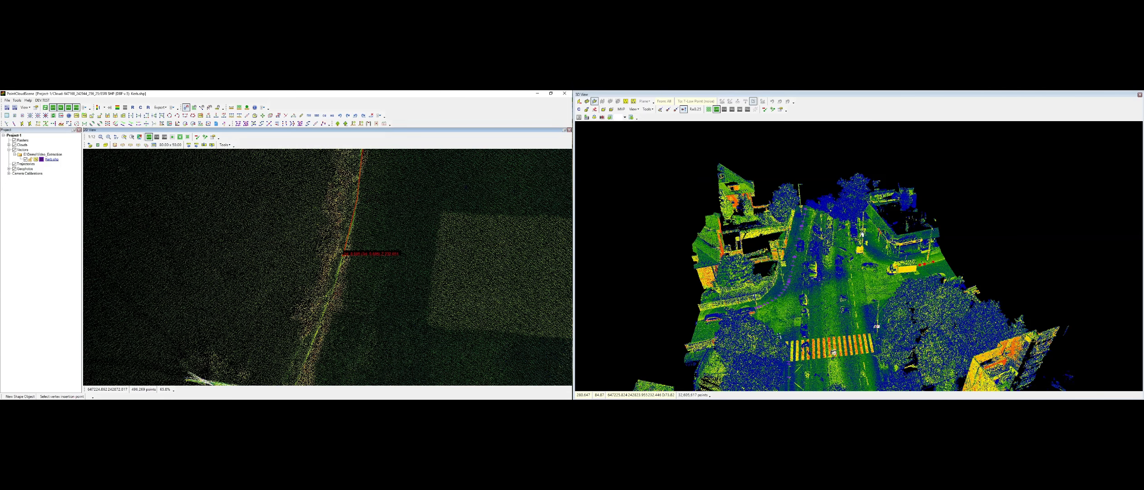
middle_drag(325, 310, 367, 172)
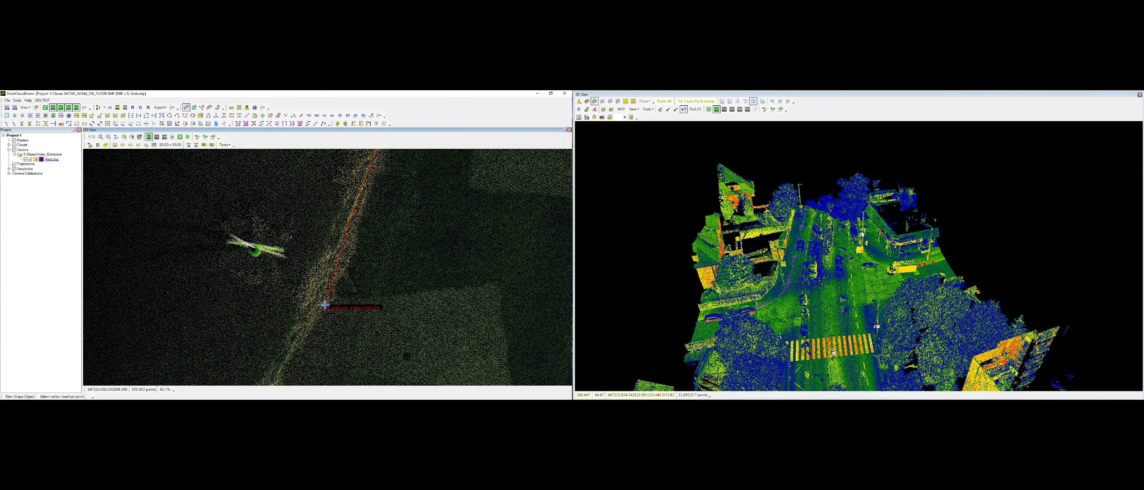
middle_drag(321, 305, 368, 205)
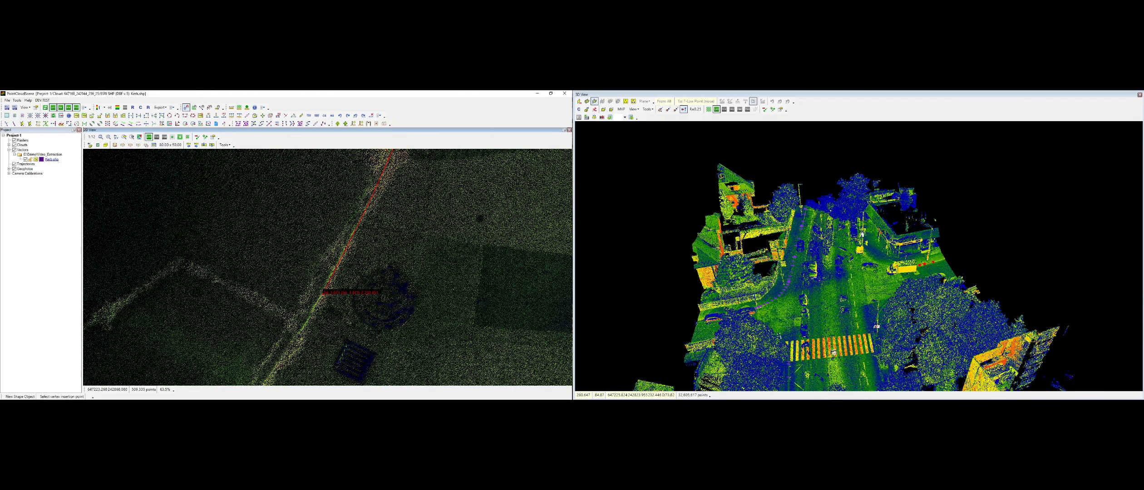
middle_drag(320, 331, 450, 165)
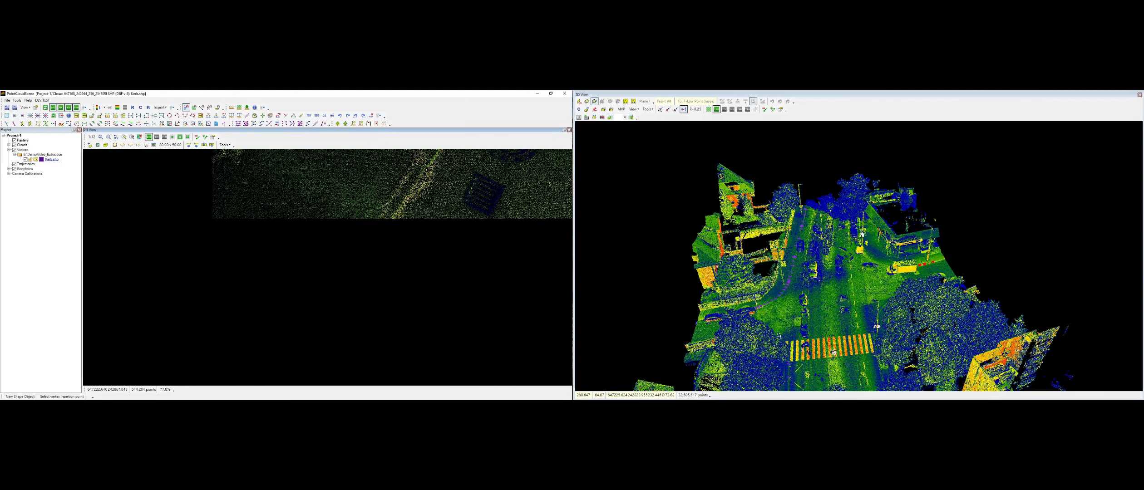
click(320, 316)
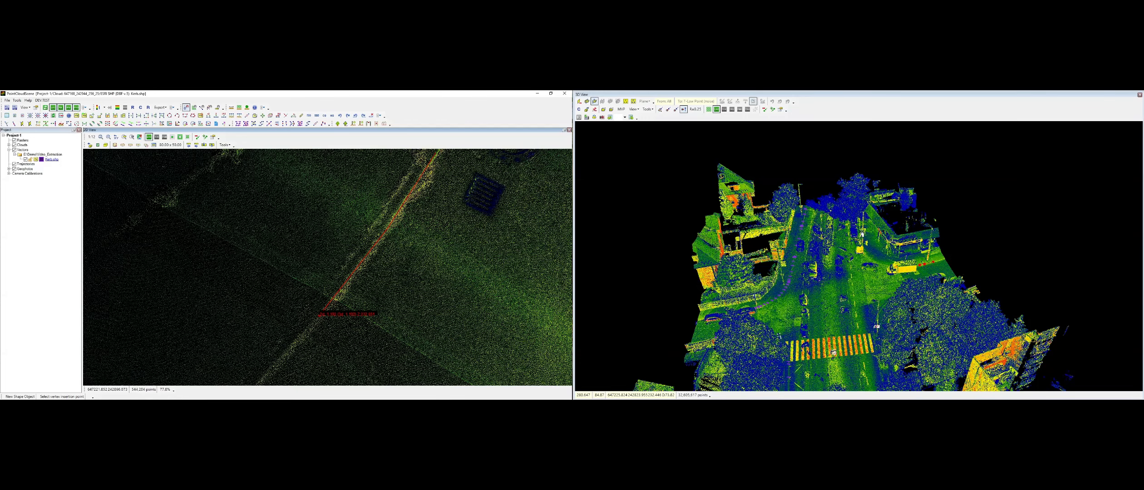
Trace the rest of the rounded street corner with closely spaced vertices until the kerb meets the main road direction
middle_drag(292, 352, 442, 162)
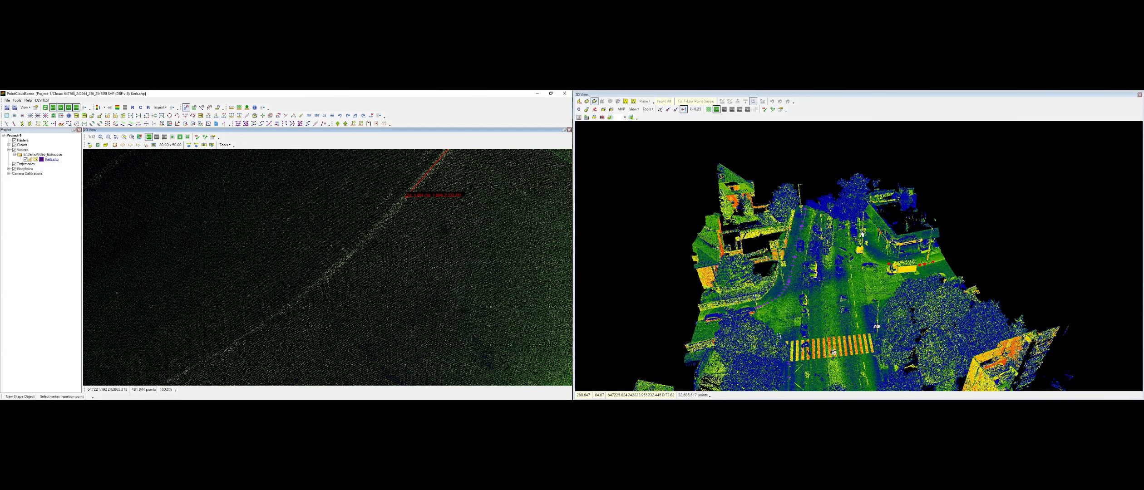
click(321, 279)
middle_drag(286, 340, 444, 211)
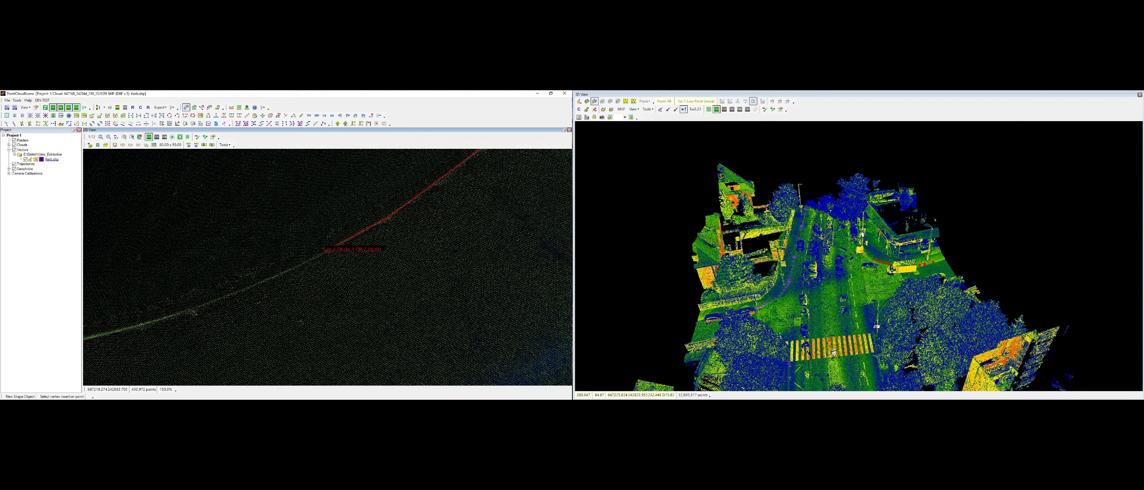
click(308, 261)
middle_drag(225, 302, 445, 191)
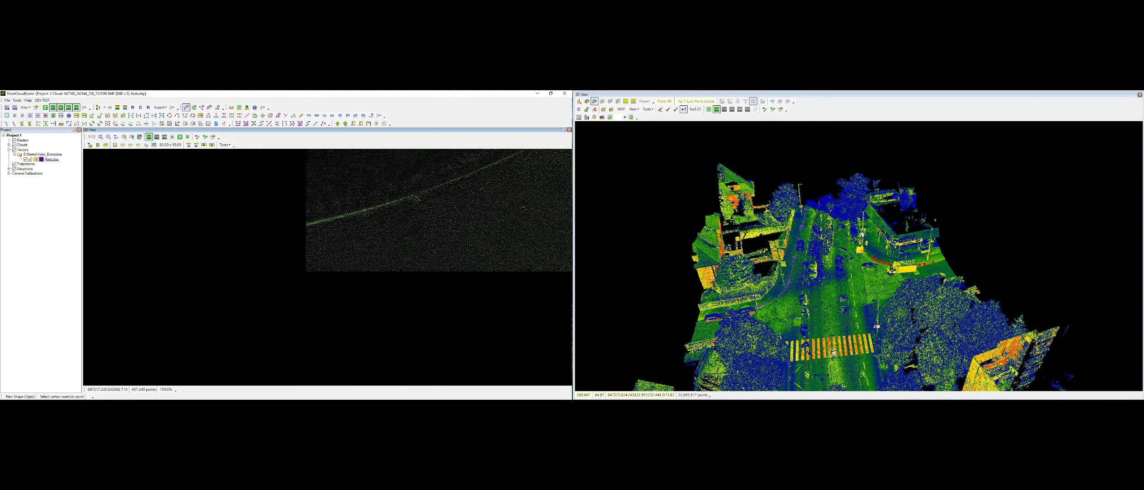
click(327, 221)
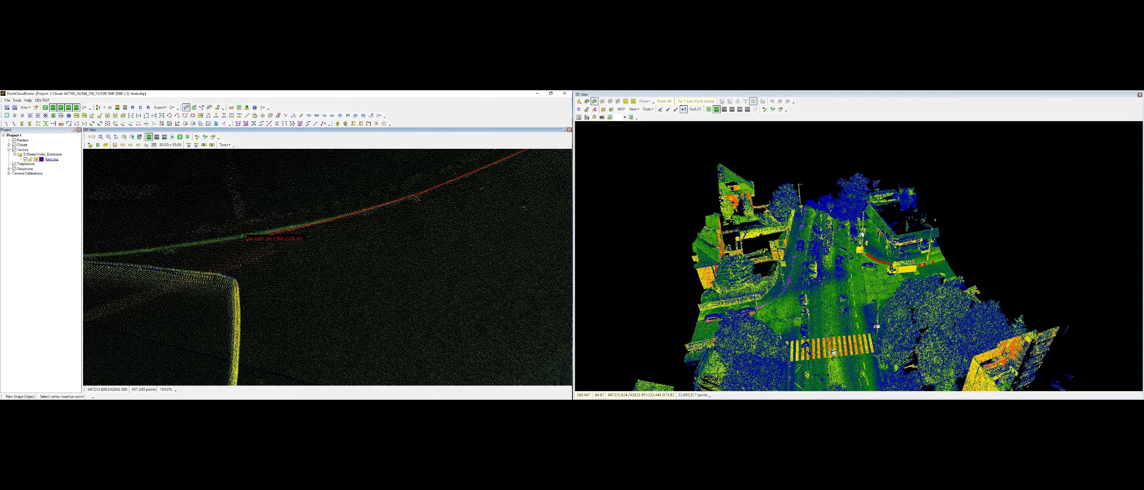
Extend the kerb polyline along the main road behind the parked vehicles, past the cloud boundary near the tree, and finish the line
middle_drag(241, 236, 558, 191)
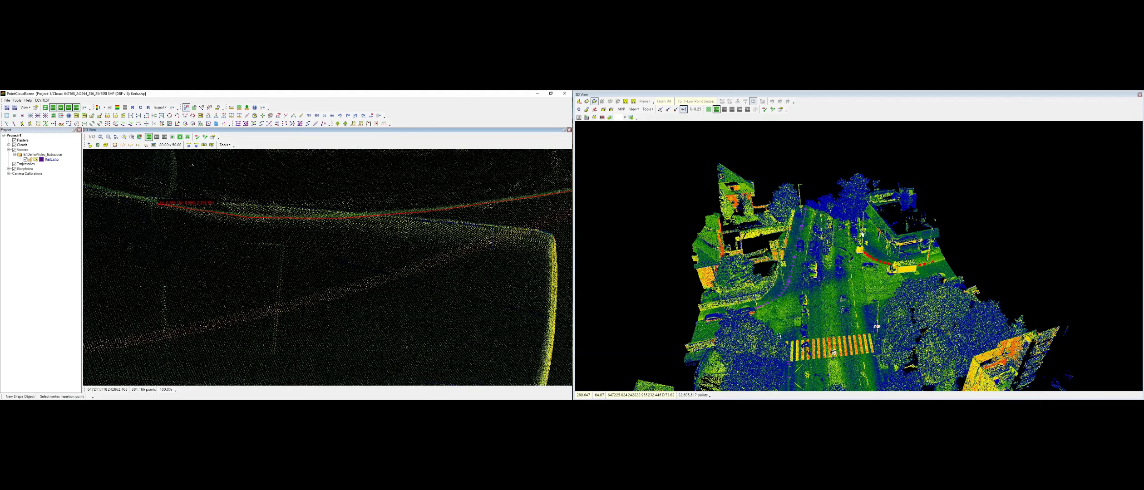
middle_drag(159, 209, 493, 273)
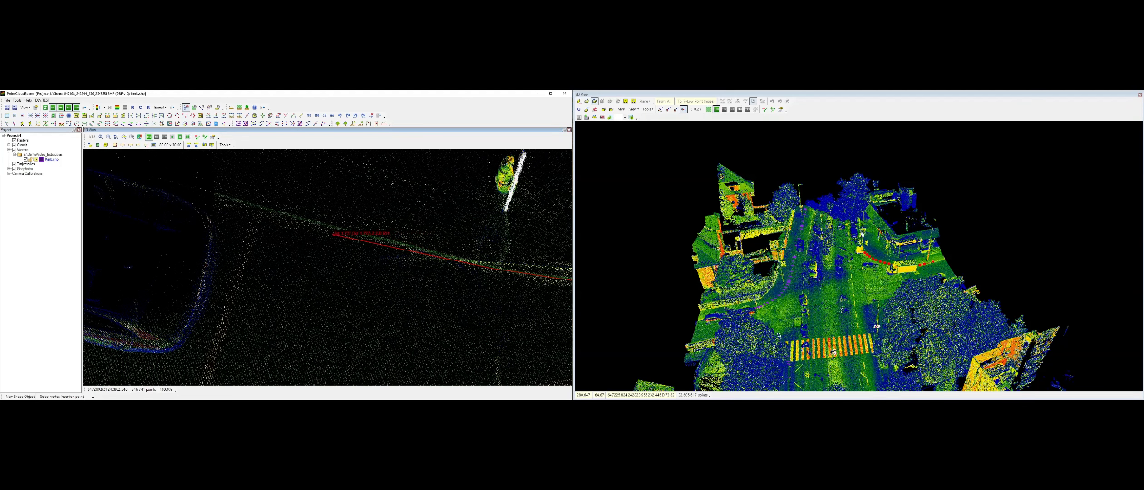
middle_drag(184, 219, 514, 318)
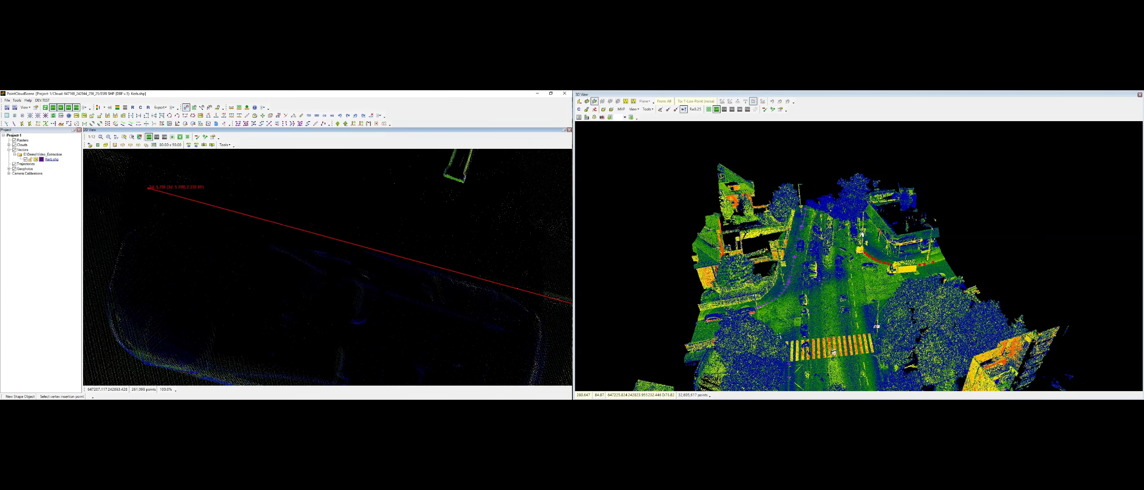
middle_drag(148, 187, 336, 259)
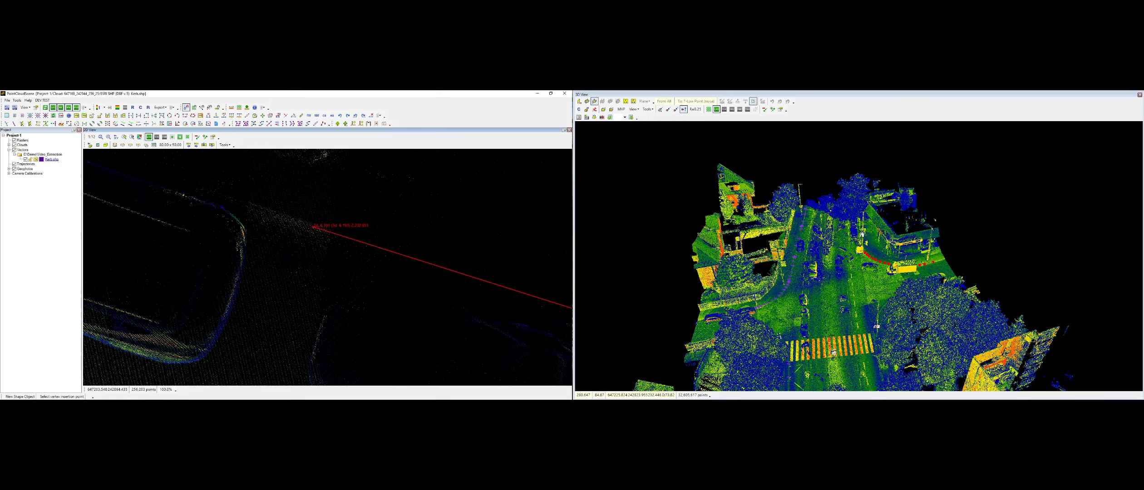
middle_drag(171, 215, 475, 333)
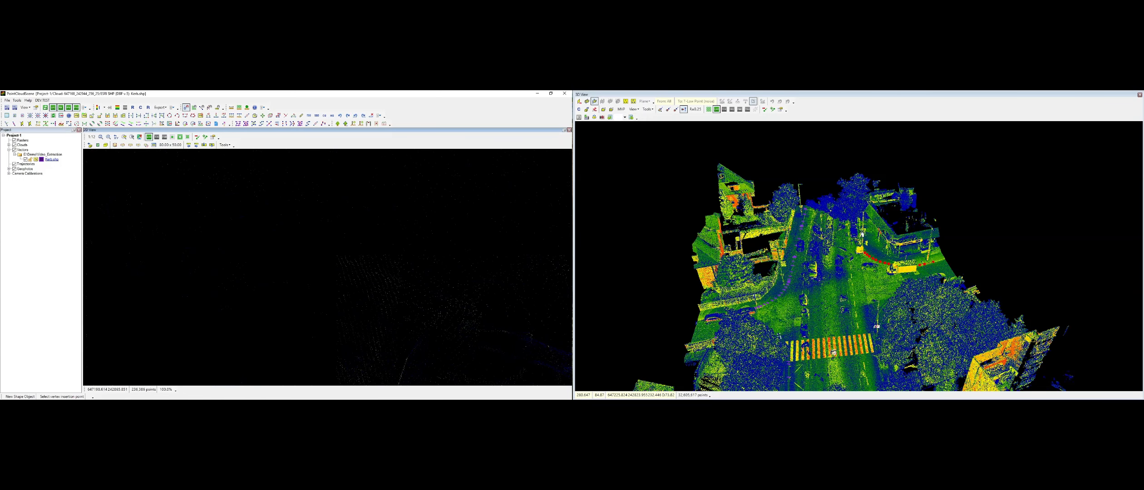
middle_drag(169, 222, 478, 365)
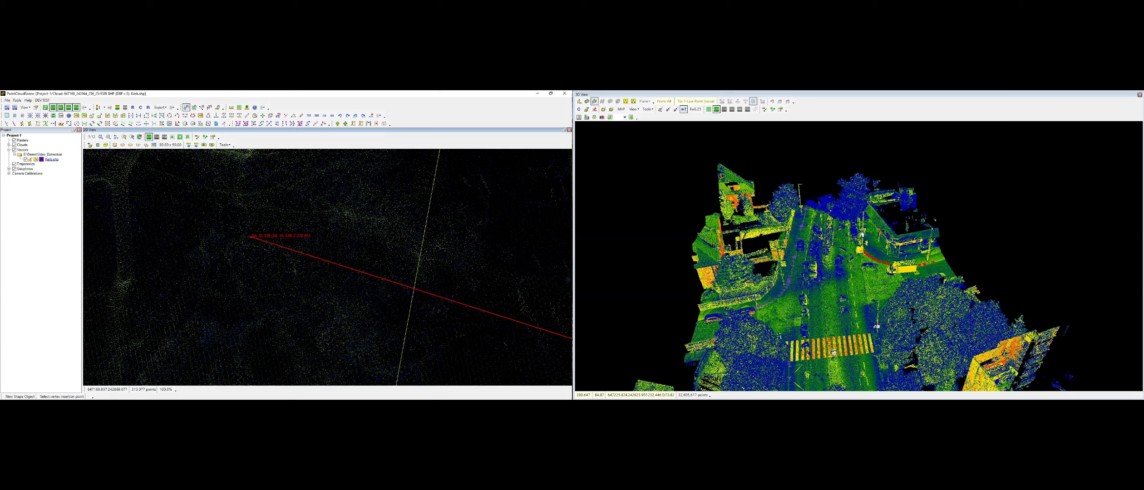
scroll(203, 205, down, 1)
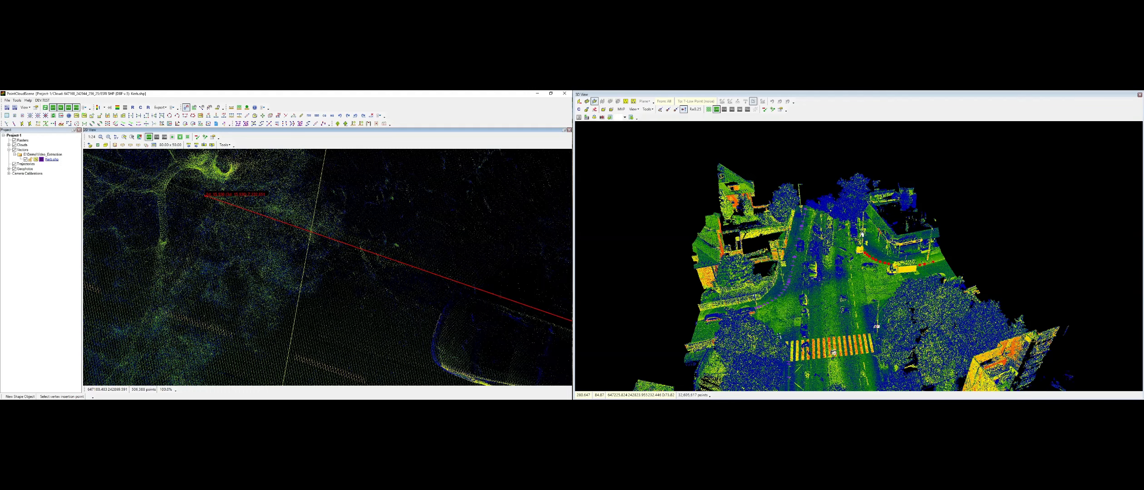
right_click(207, 196)
right_click(207, 196)
Examine the new kerb line behind the parked vehicles and its end vertex at the cloud boundary in the plan and 3D views
middle_drag(422, 266, 206, 170)
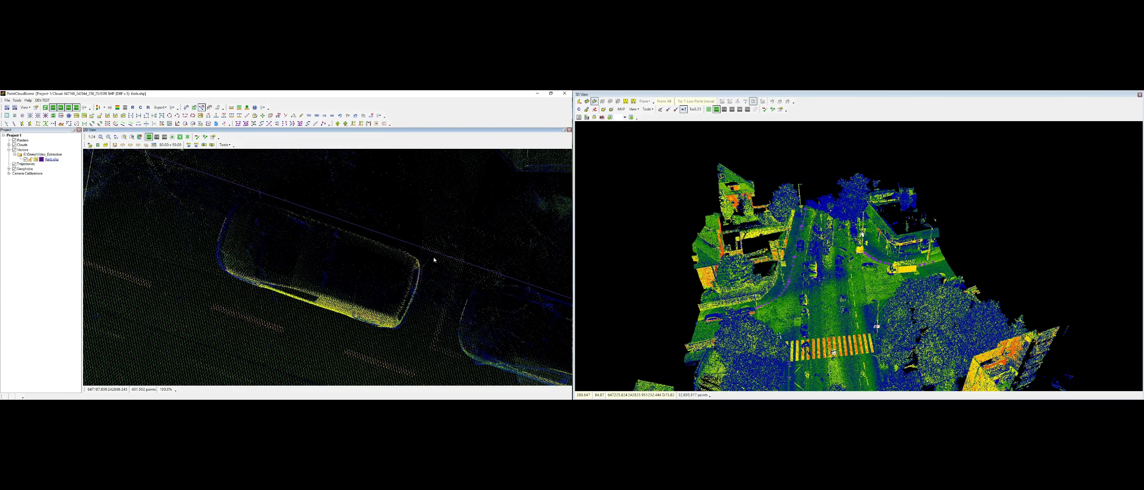
middle_drag(287, 216, 538, 333)
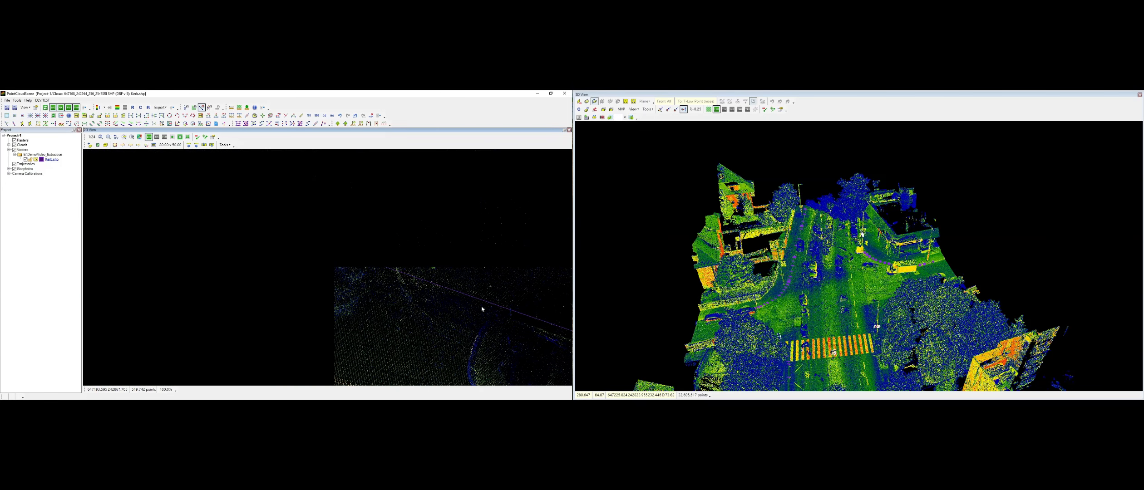
scroll(858, 257, up, 5)
middle_drag(858, 257, 862, 227)
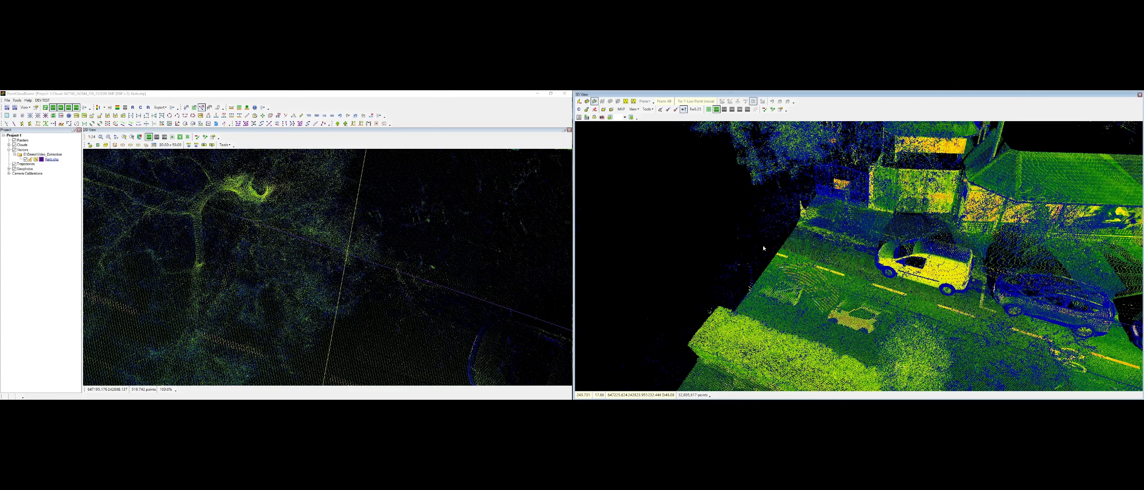
key(d)
click(292, 281)
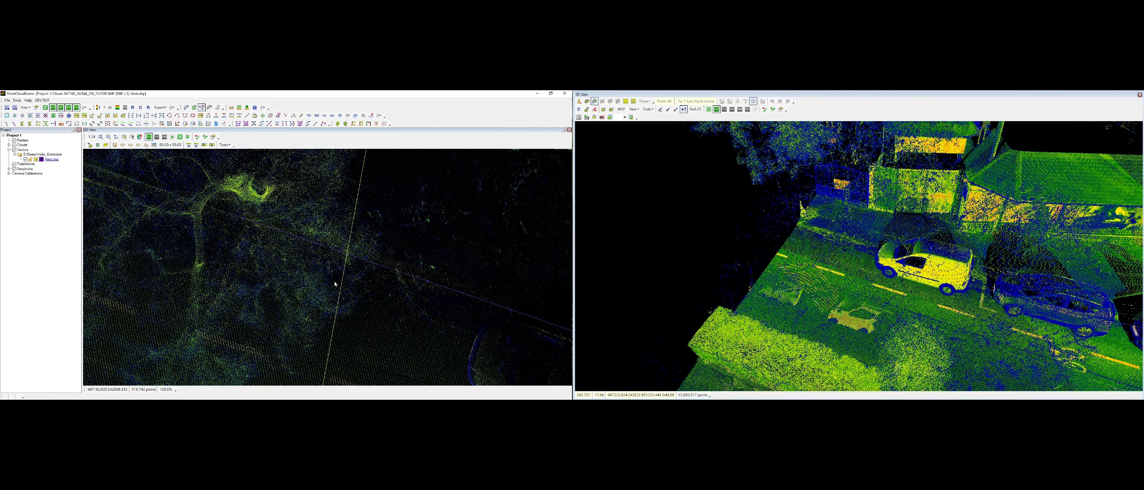
right_click(811, 235)
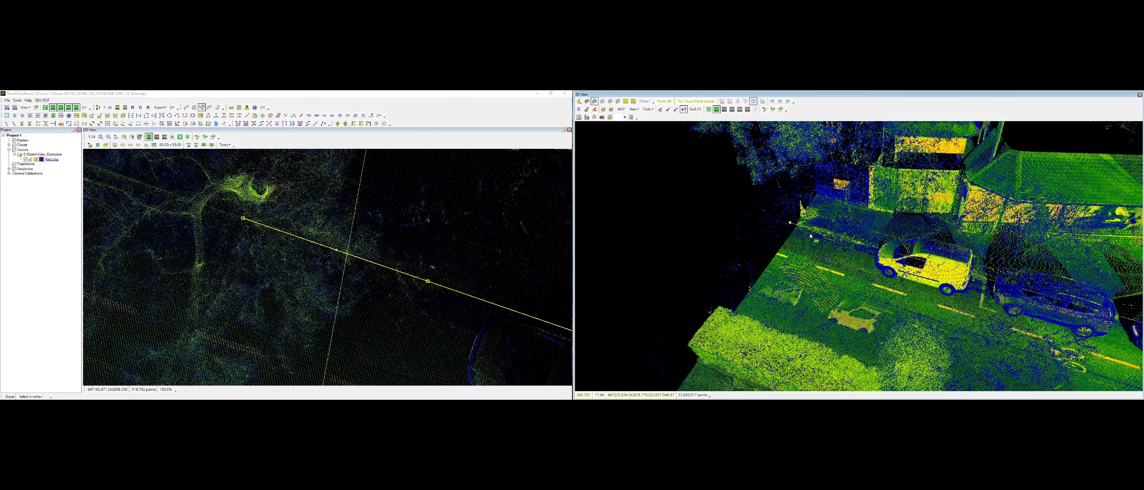
right_click(811, 235)
middle_drag(810, 236, 903, 238)
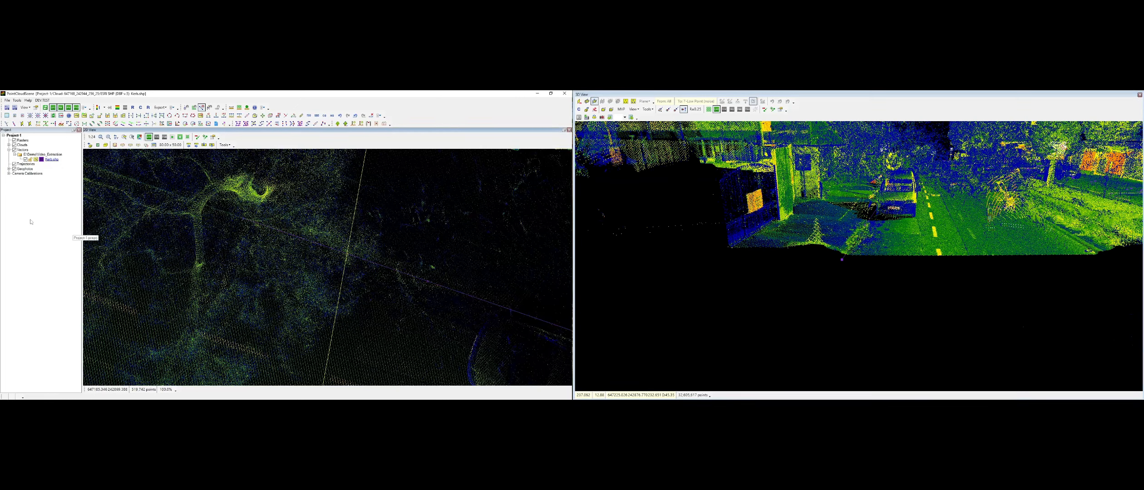
Toggle the envelopes of the loaded point clouds and examine the data extent around the kerb line's end
right_click(22, 144)
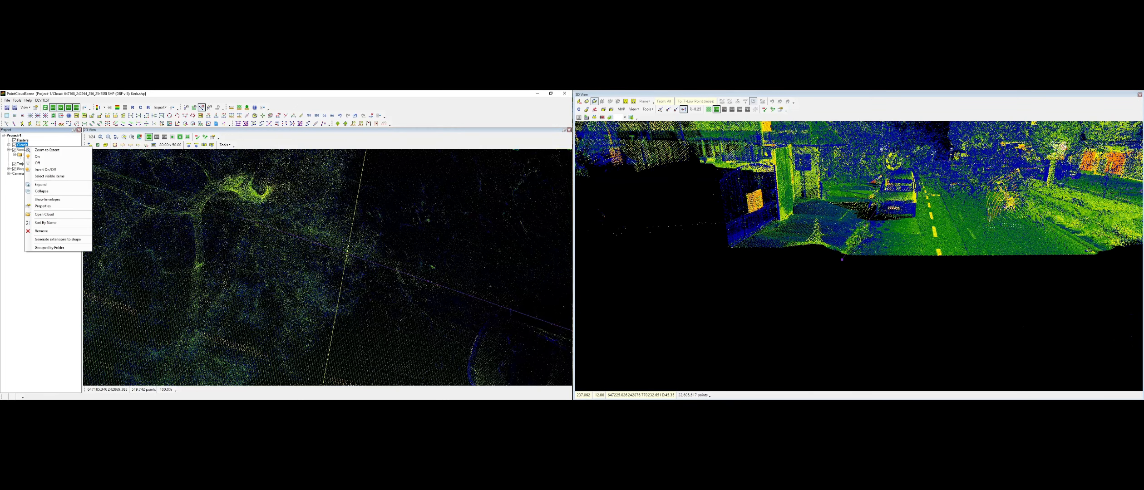
click(51, 145)
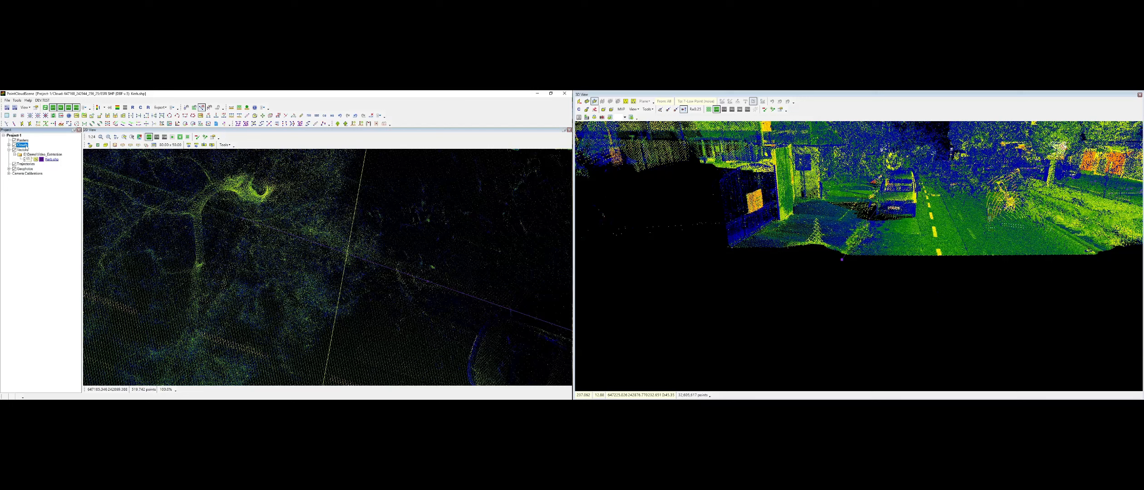
right_click(26, 149)
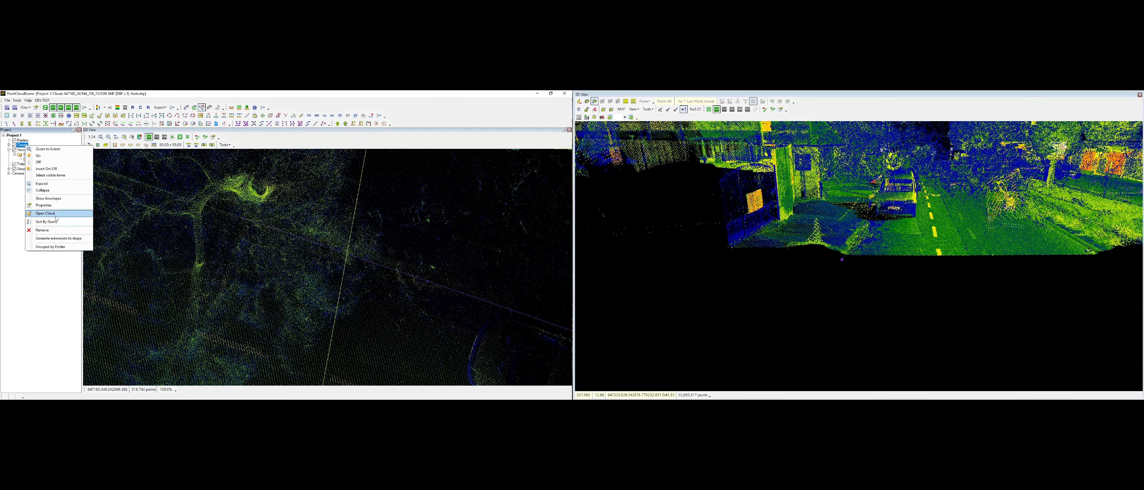
click(50, 199)
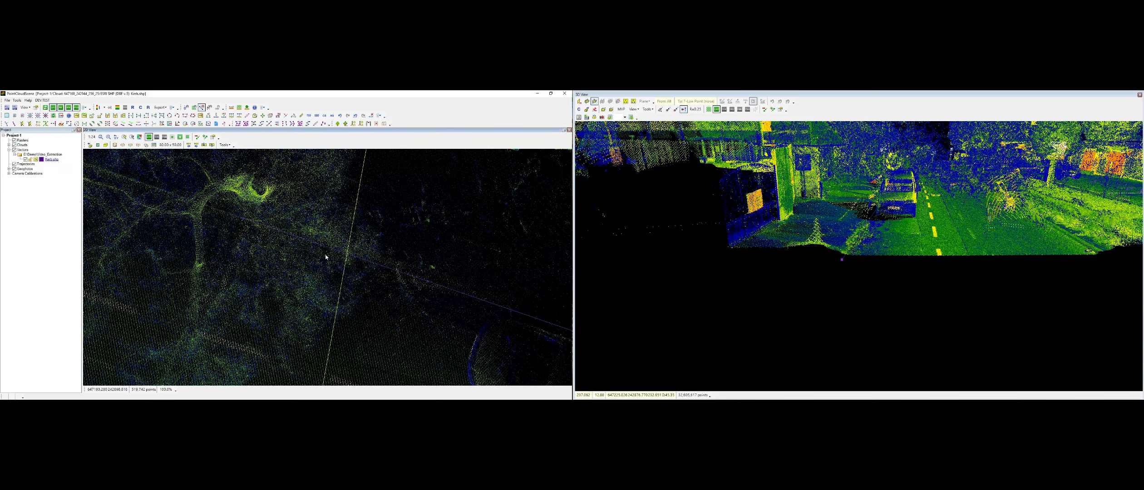
scroll(265, 259, down, 4)
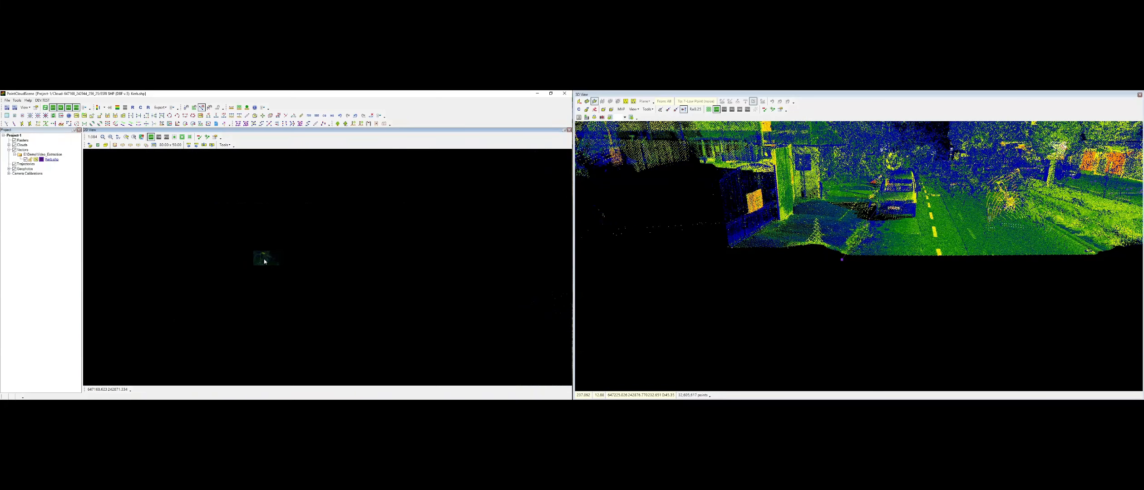
Review the cloud tiles around the intersection and hide the point cloud envelopes in the plan view
scroll(340, 299, down, 1)
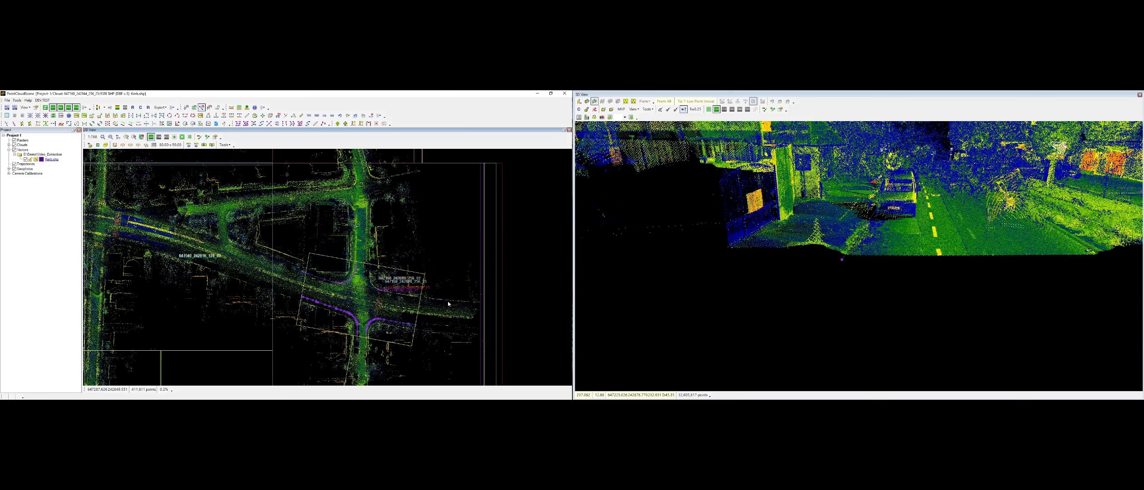
middle_drag(406, 290, 345, 280)
scroll(349, 280, up, 2)
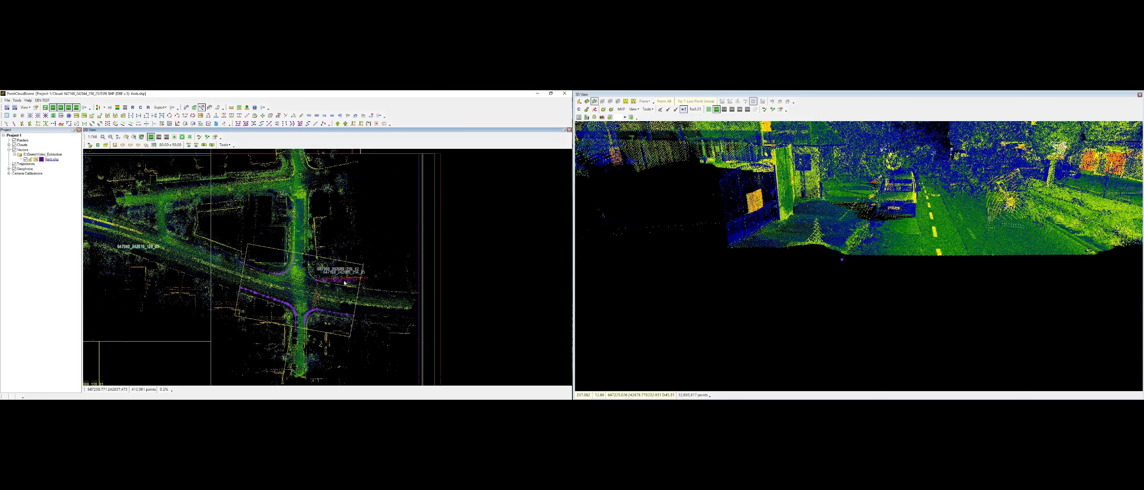
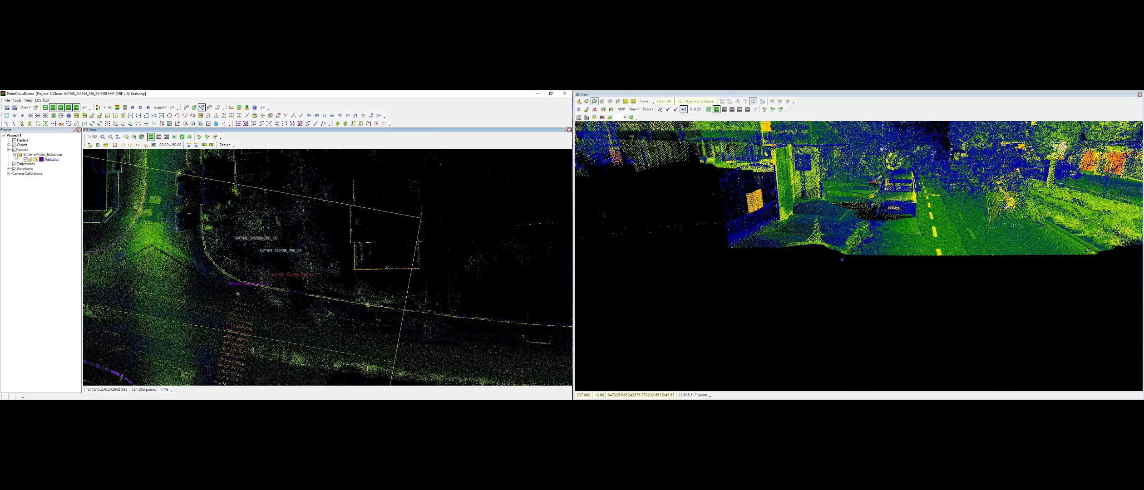
right_click(22, 145)
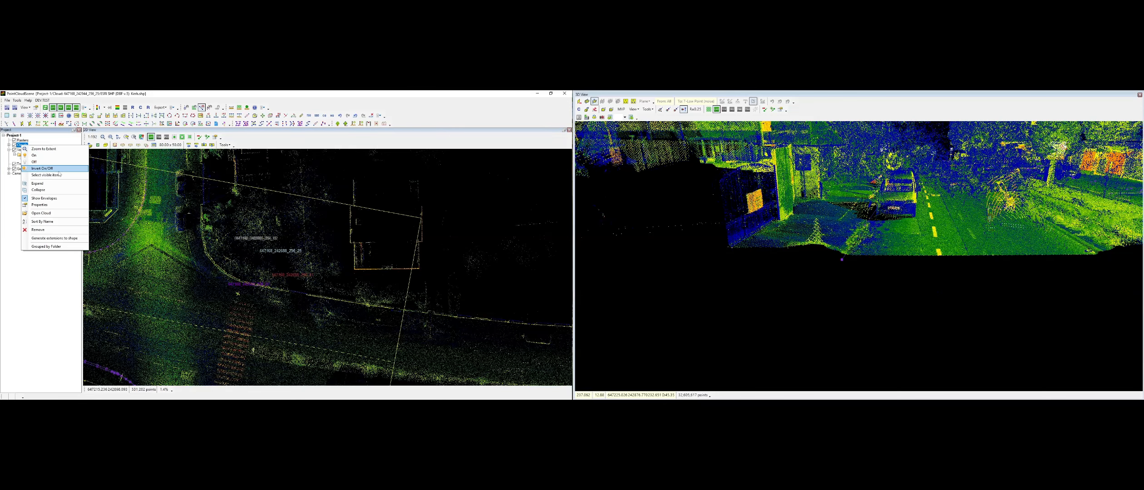
click(53, 199)
middle_drag(187, 243, 431, 243)
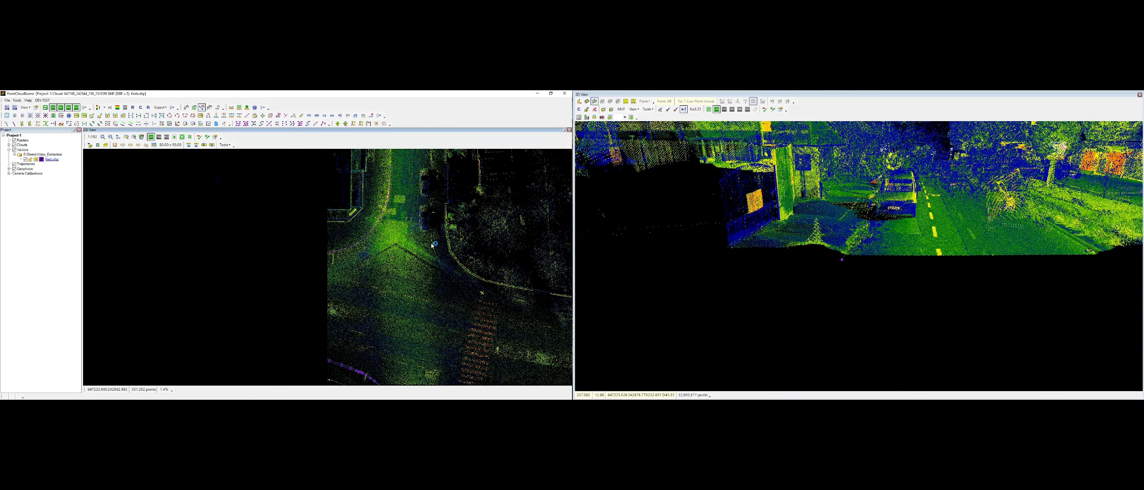
Remove the excess end of the kerb line beyond the point cloud boundary
middle_drag(850, 249, 860, 266)
scroll(950, 225, up, 3)
scroll(922, 261, up, 3)
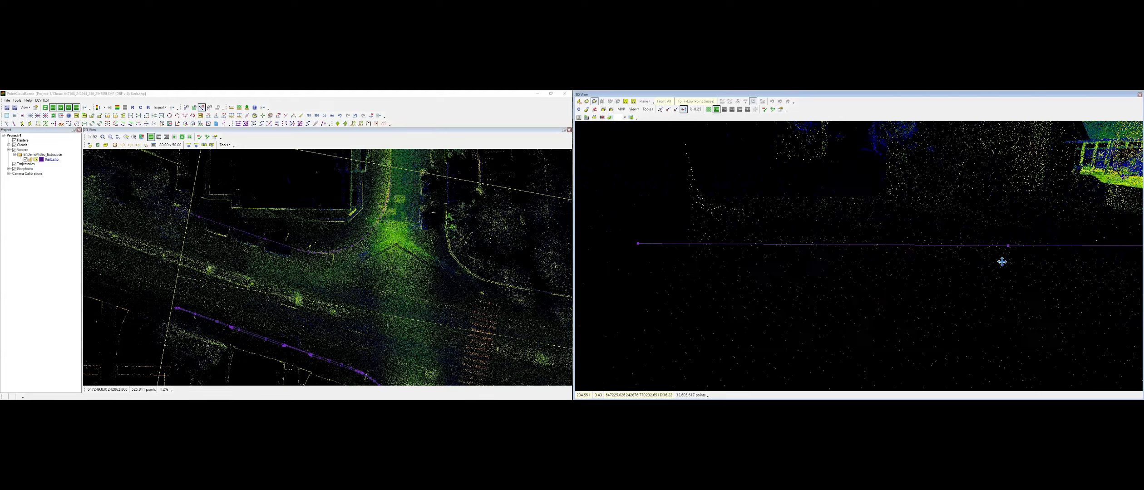
middle_drag(1001, 258, 797, 258)
key(s)
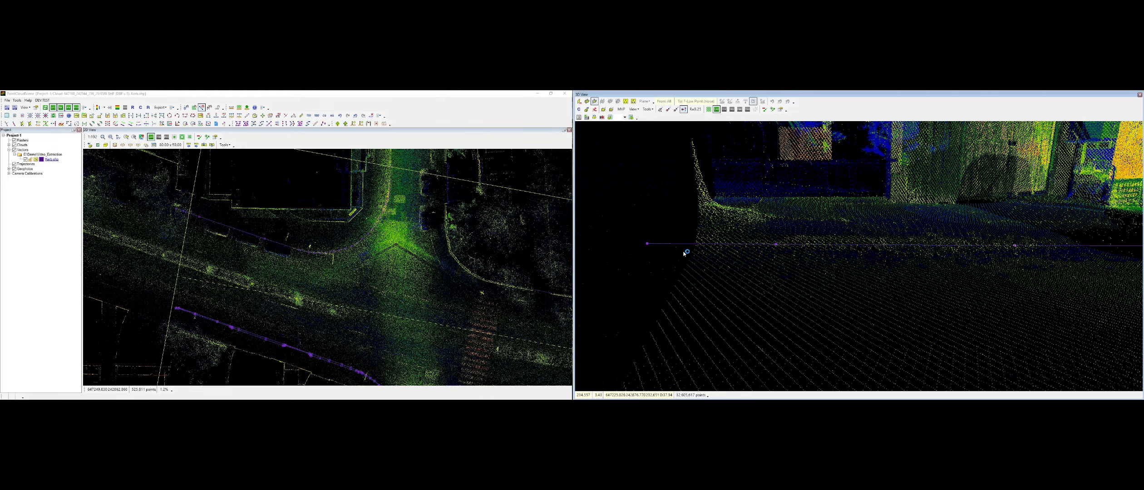
key(Delete)
Adjust the elevation of the kerb line vertex in the gap between the parked cars to match the point cloud
scroll(871, 249, down, 3)
middle_drag(872, 250, 772, 251)
middle_drag(852, 251, 792, 251)
scroll(1012, 269, up, 2)
scroll(890, 267, up, 2)
middle_drag(1012, 269, 857, 274)
key(z)
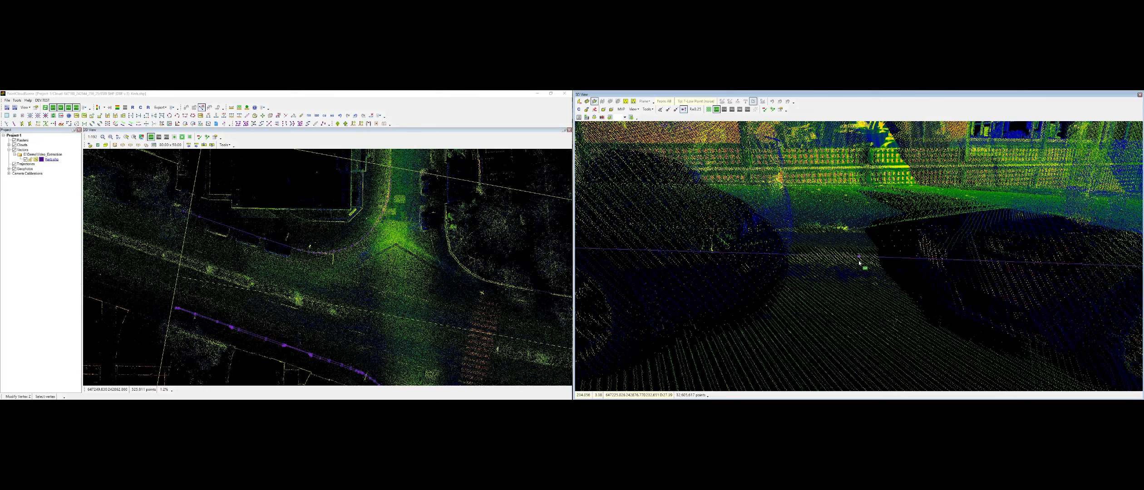
click(859, 258)
key(c)
click(859, 259)
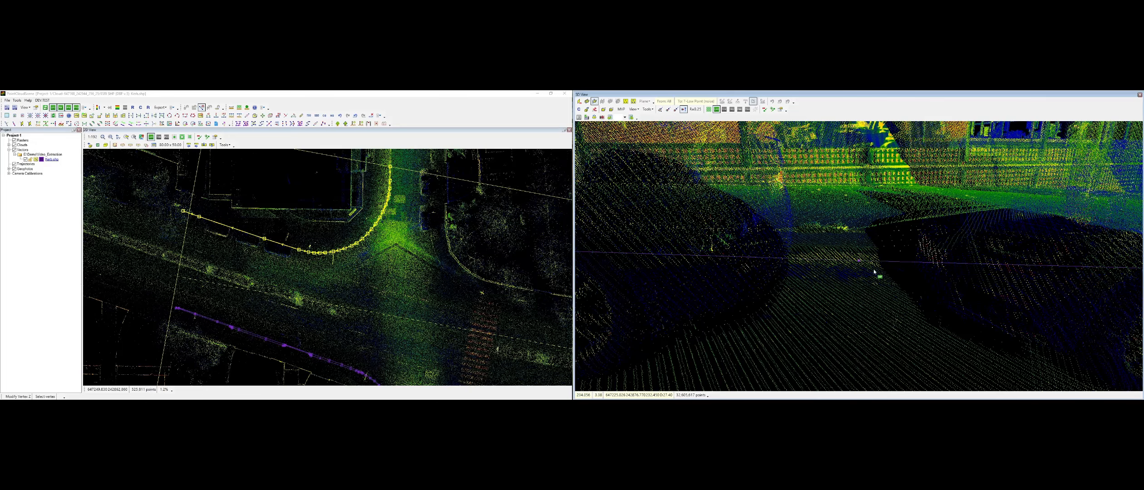
mouse_move(873, 270)
middle_down()
mouse_move(1058, 255)
mouse_move(848, 269)
mouse_move(832, 252)
mouse_move(998, 285)
mouse_move(939, 290)
mouse_move(890, 264)
mouse_move(1013, 281)
mouse_move(970, 263)
mouse_move(1001, 264)
mouse_move(916, 278)
mouse_move(860, 250)
mouse_move(851, 228)
mouse_move(825, 277)
middle_up()
scroll(825, 278, down, 3)
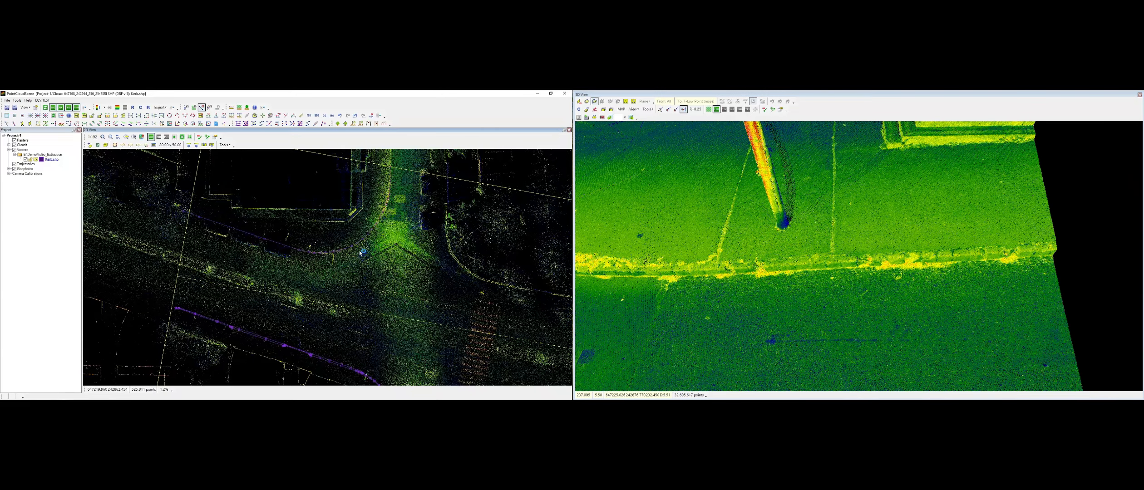
Divide the kerb line on the side street near the cloud boundary
scroll(397, 167, up, 2)
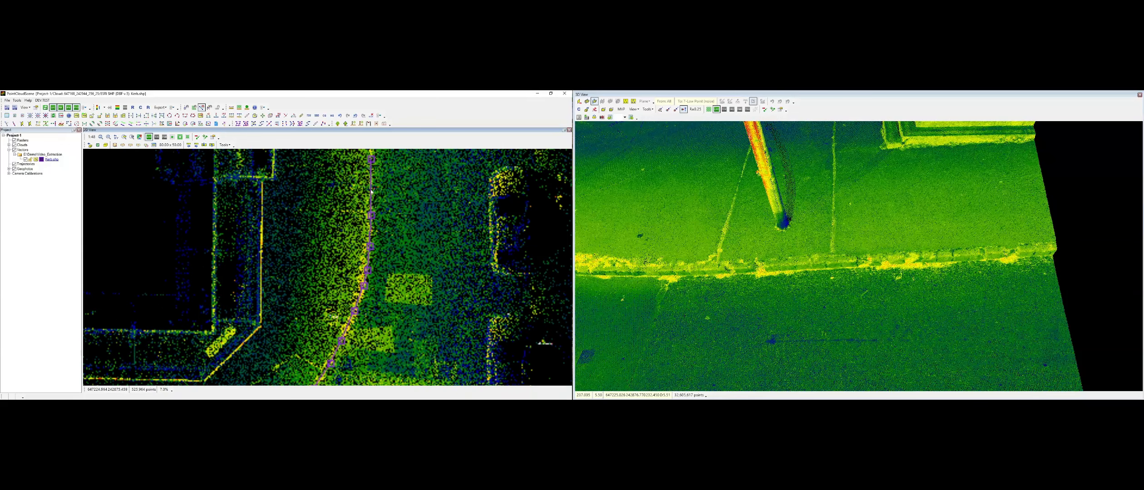
click(373, 178)
click(269, 242)
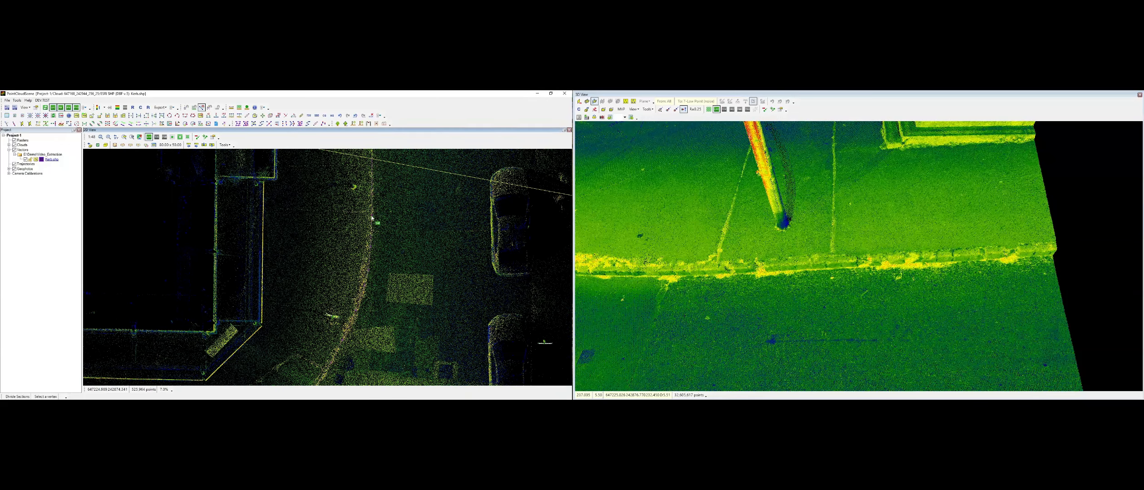
scroll(380, 155, up, 2)
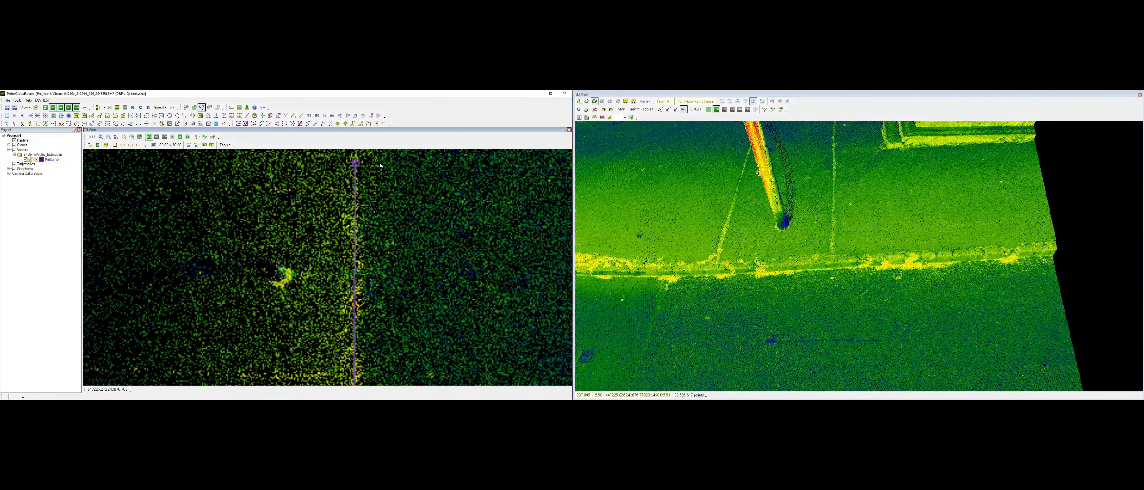
Create a raised parallel copy of the kerb line on its pavement side with the Shape parallel tool
click(278, 116)
middle_drag(373, 179, 352, 211)
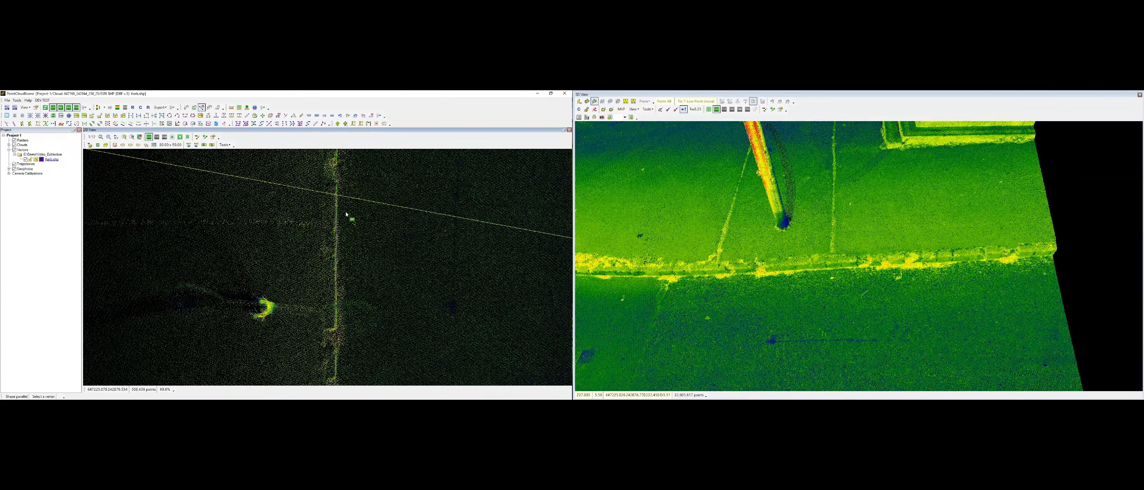
click(337, 195)
click(331, 215)
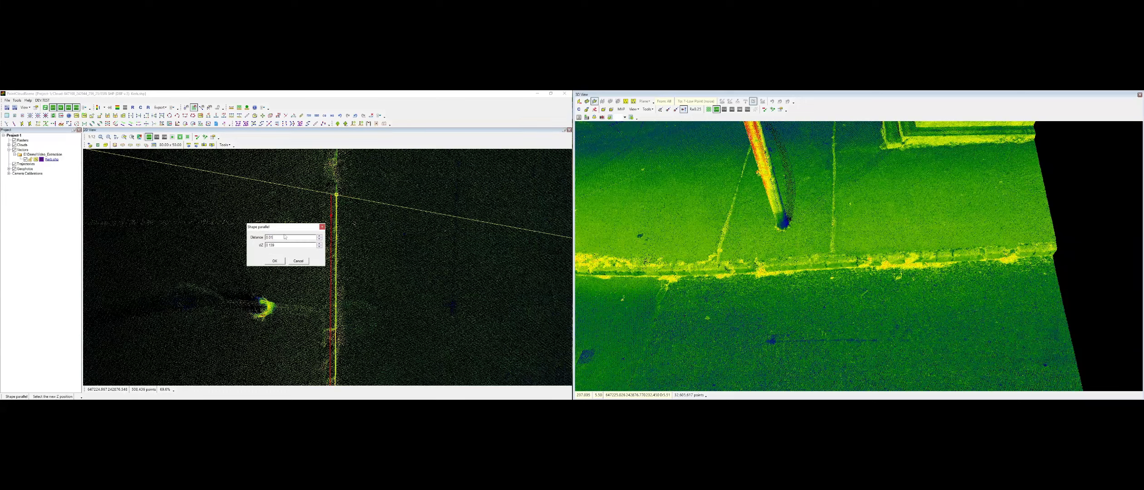
click(275, 261)
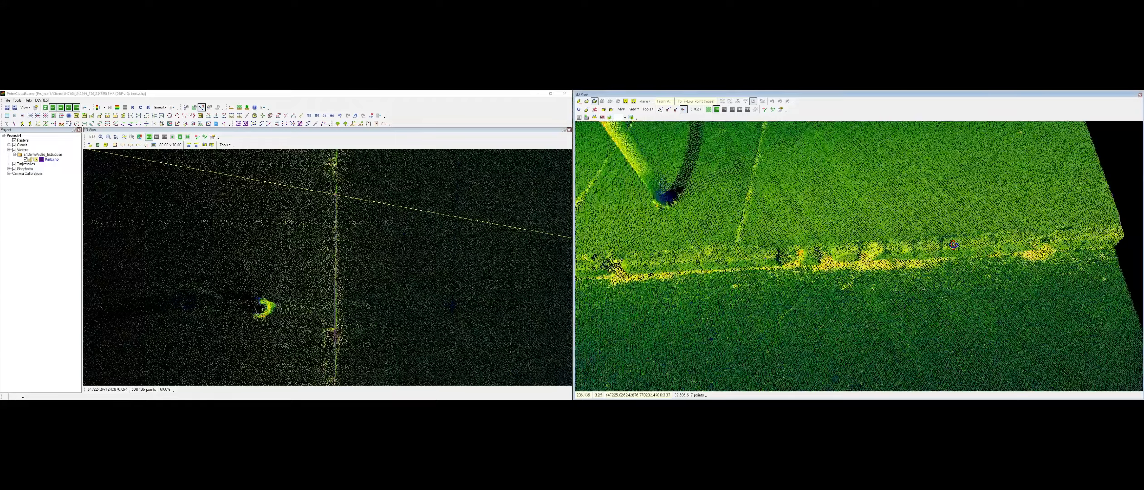
Adjust the elevation of the parallel line's first vertices on the side street to the top of the kerb
mouse_move(756, 272)
middle_down()
mouse_move(863, 240)
mouse_move(1008, 238)
mouse_move(768, 218)
mouse_move(936, 338)
mouse_move(852, 246)
middle_up()
scroll(1008, 239, up, 3)
key(z)
click(898, 222)
click(875, 242)
click(768, 218)
click(769, 223)
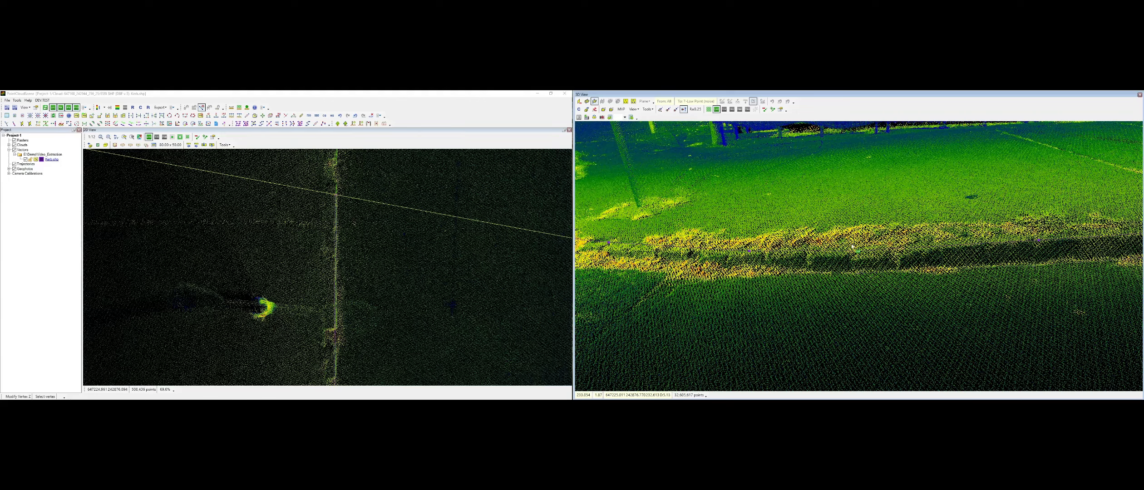
Continue matching the top line's vertex elevations to the kerb edge along the overgrown side-street stretch
middle_drag(757, 247, 892, 247)
click(892, 248)
middle_drag(734, 237, 999, 261)
middle_drag(858, 267, 944, 218)
middle_drag(744, 245, 871, 234)
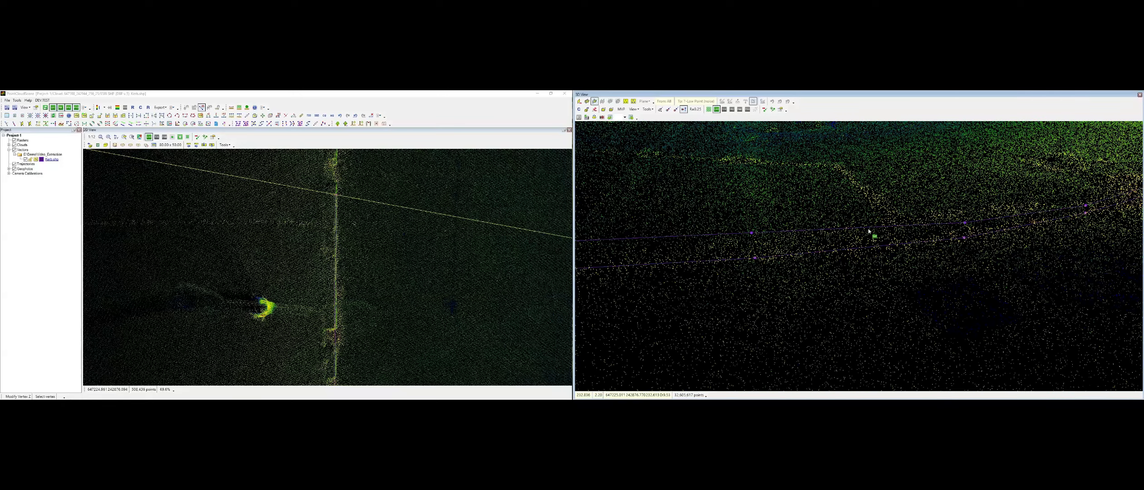
middle_drag(799, 234, 871, 232)
click(872, 232)
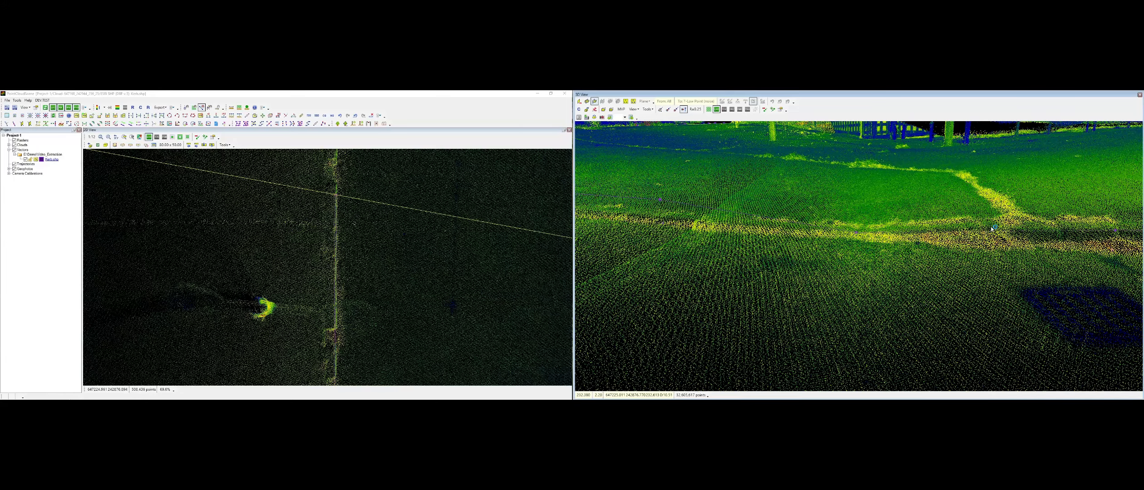
Lower the top line's vertices to the kerb edge beside the drain grate and at the start of the dropped kerb
middle_drag(795, 238, 764, 255)
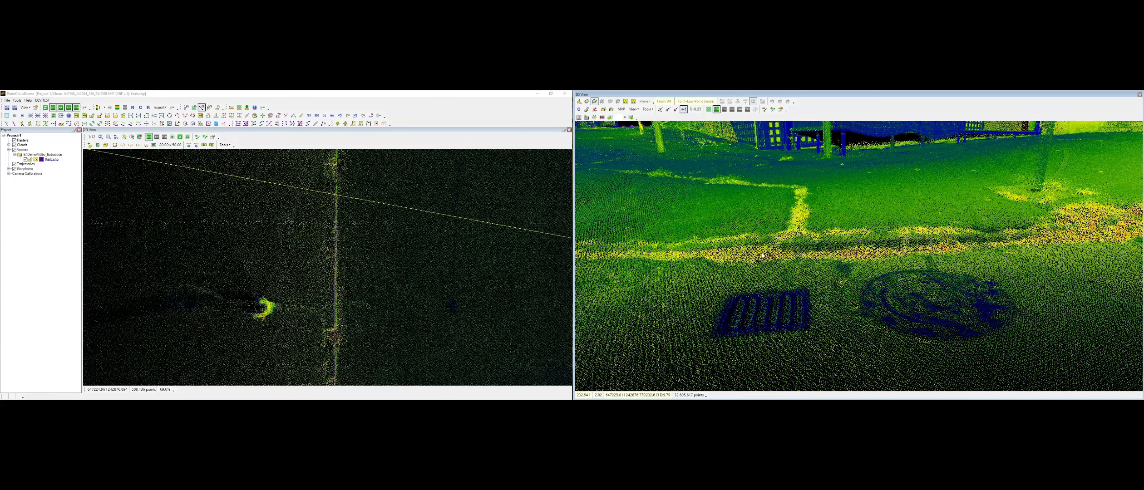
scroll(763, 256, up, 3)
click(53, 123)
click(772, 237)
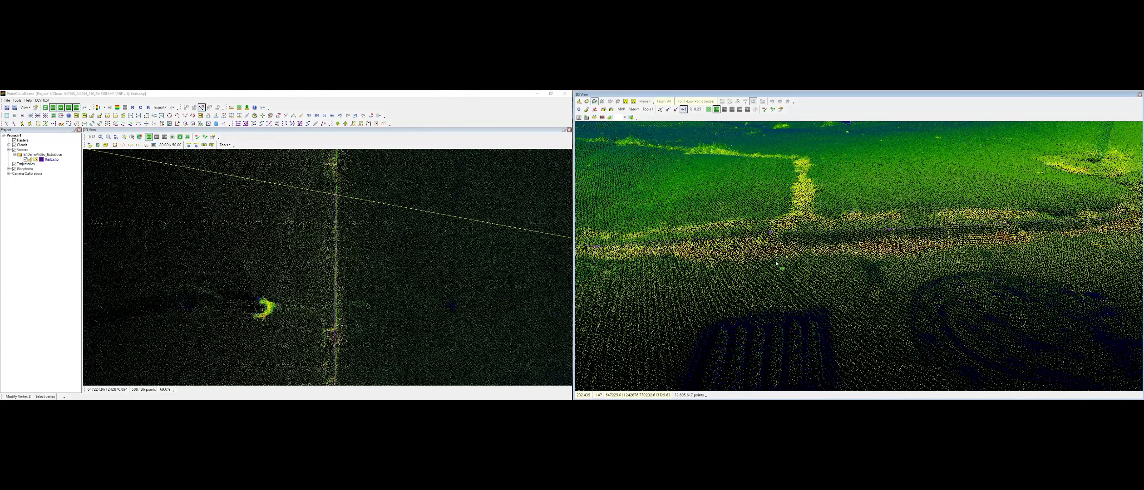
click(777, 263)
middle_drag(600, 245, 798, 206)
right_click(797, 205)
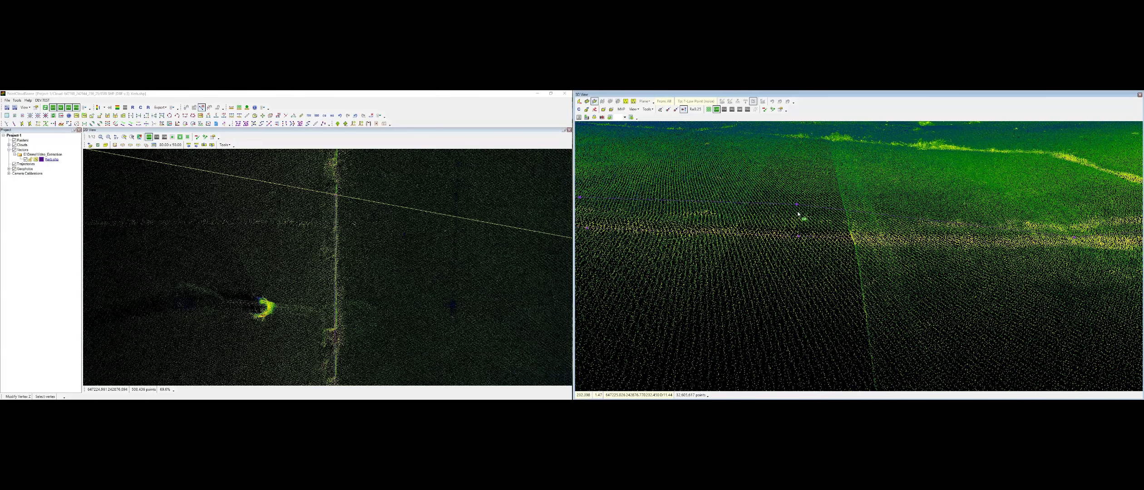
click(797, 205)
click(798, 234)
scroll(812, 230, down, 2)
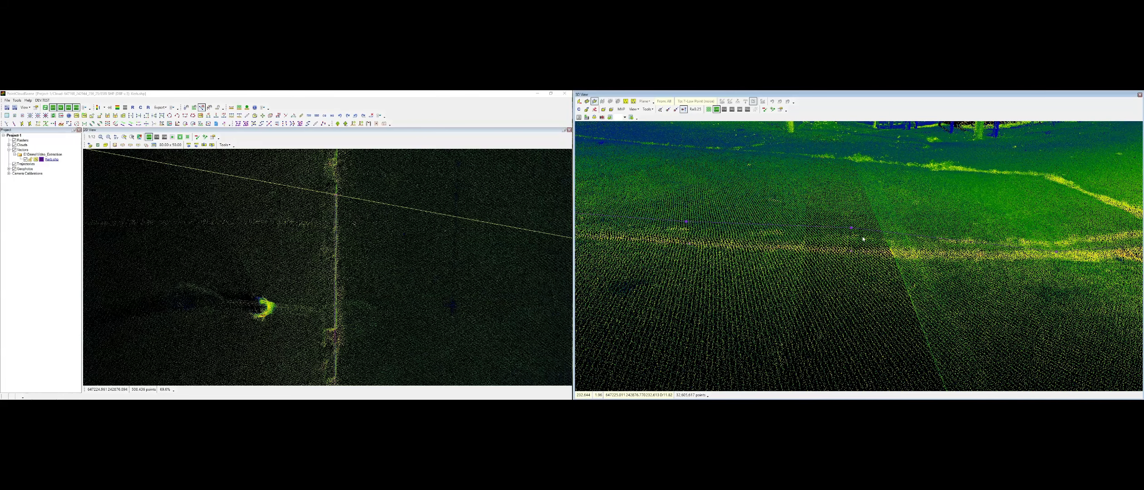
Lower the top line's vertices along the flush section of the dropped kerb to the pavement surface
click(851, 246)
click(851, 252)
middle_drag(685, 230, 1070, 234)
click(887, 207)
click(886, 231)
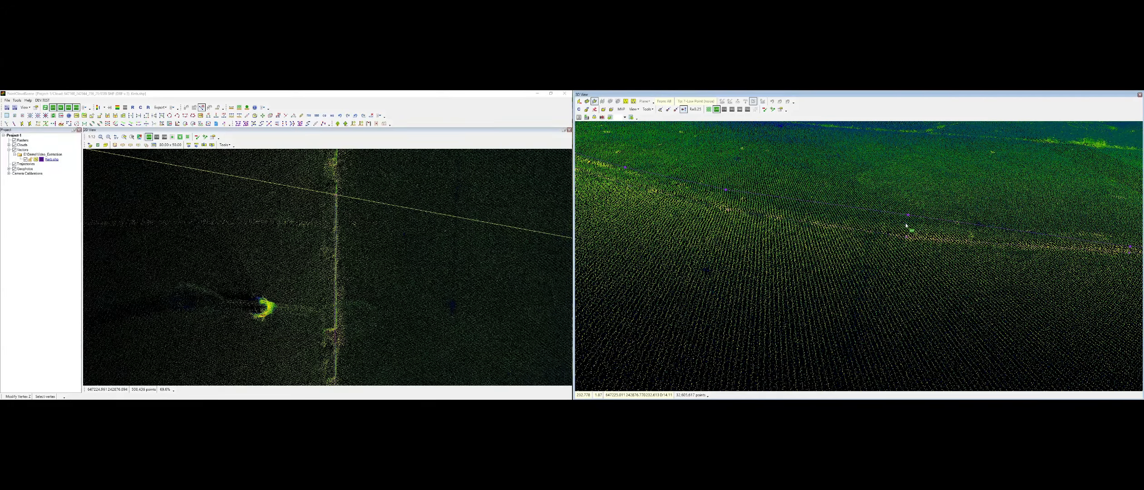
Adjust the elevation of the top line's vertices on the rounded corner past the dropped kerb
scroll(869, 259, up, 3)
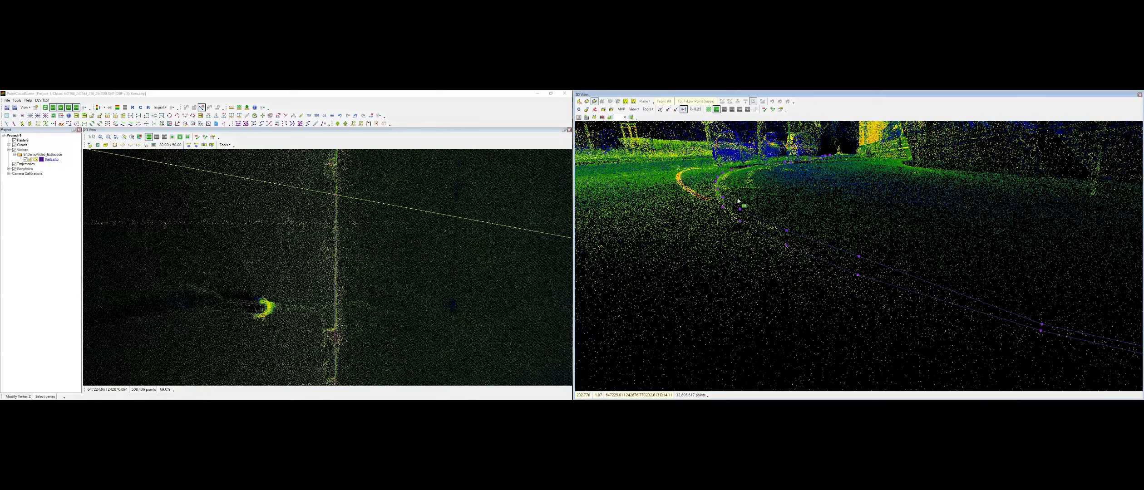
click(868, 259)
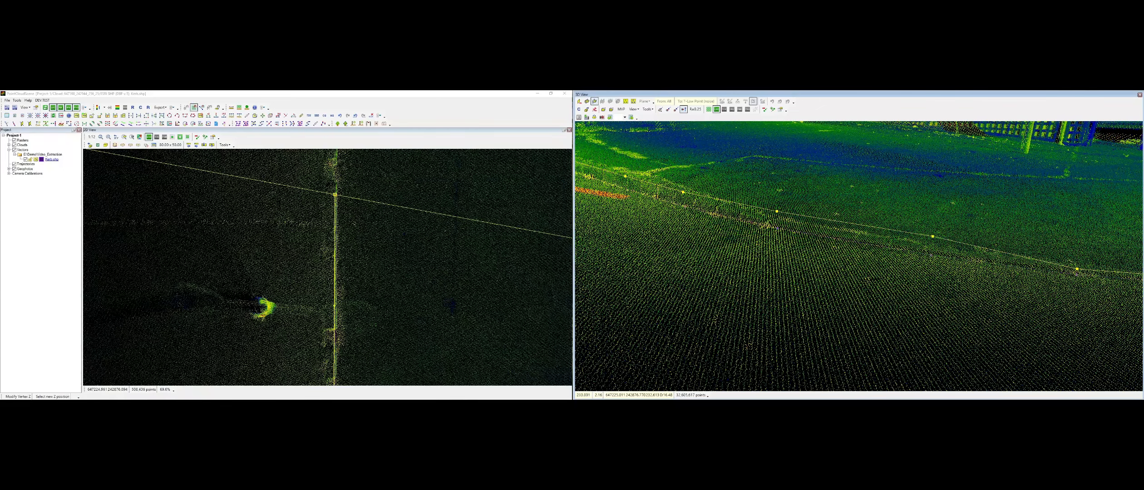
click(933, 252)
middle_drag(782, 218, 876, 261)
click(868, 255)
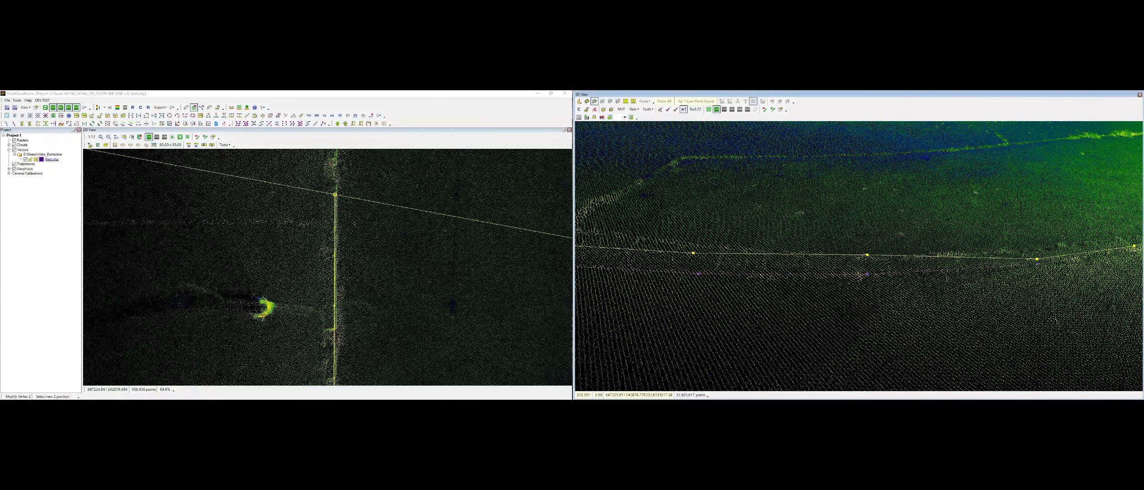
click(866, 269)
Match the top line's vertex elevations to the kerb edge along the corner beside the painted road marking
middle_drag(682, 299, 884, 246)
click(869, 226)
click(855, 236)
scroll(854, 236, down, 1)
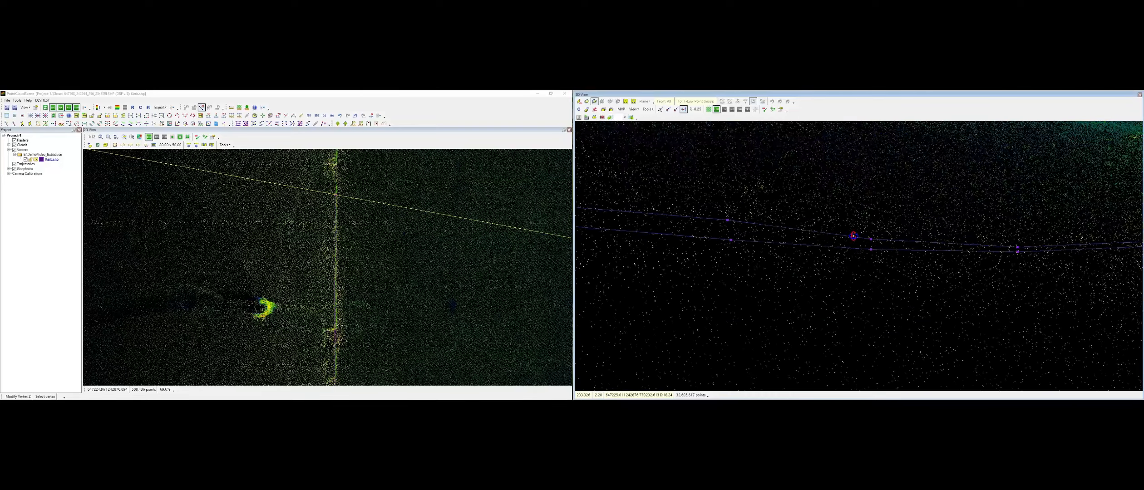
click(861, 235)
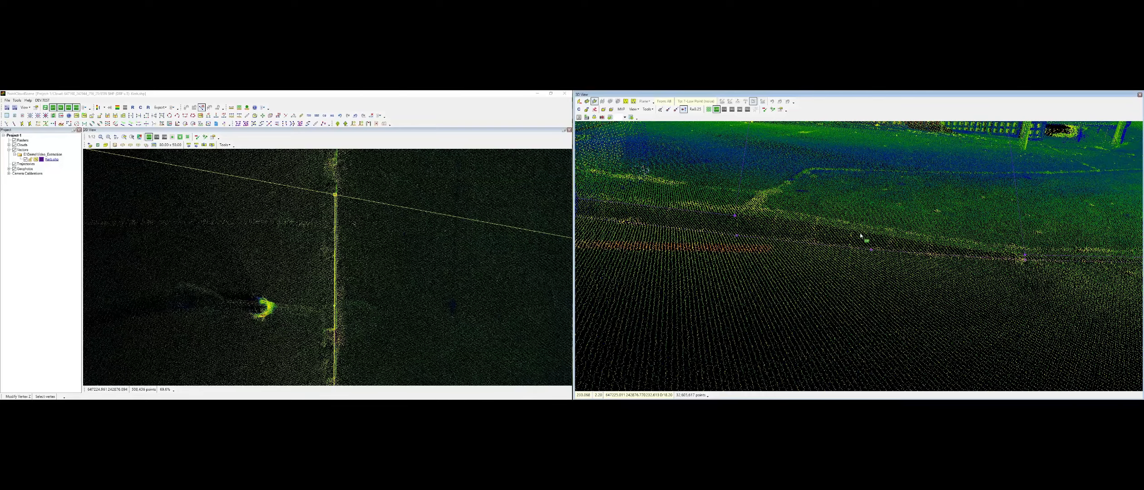
middle_drag(861, 235, 883, 256)
click(864, 252)
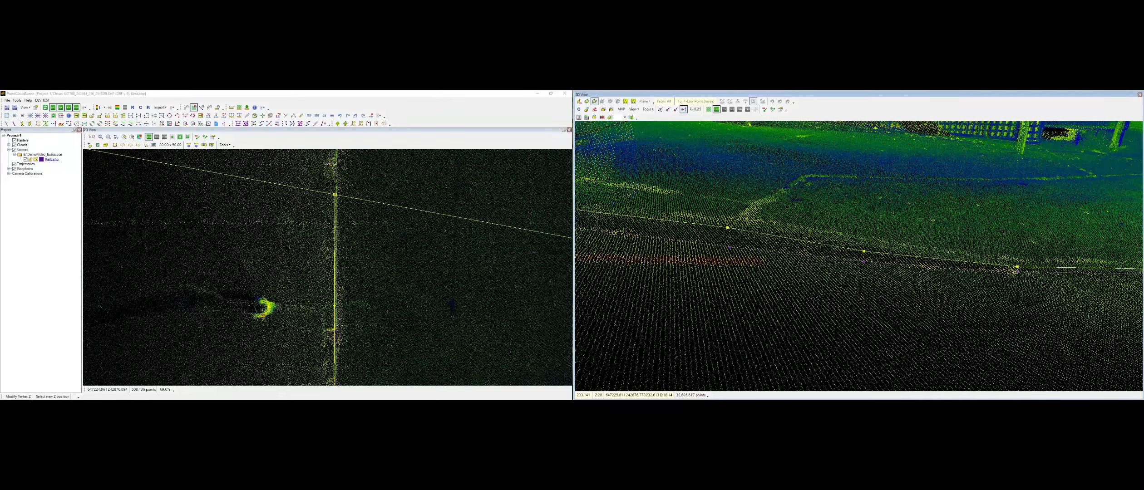
click(863, 252)
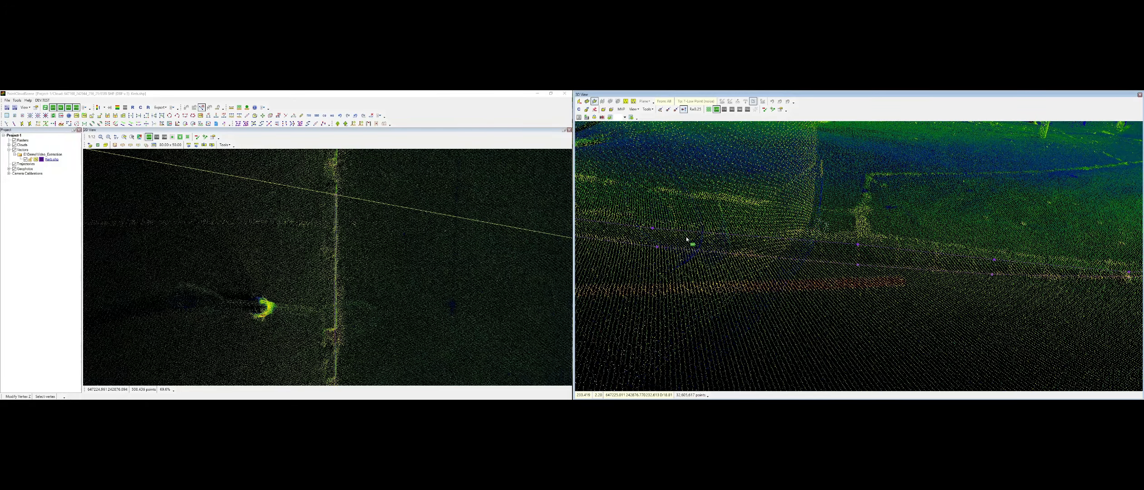
Lower the top line's vertices where the rounded corner runs into the main road kerb
middle_drag(687, 239, 956, 219)
click(904, 240)
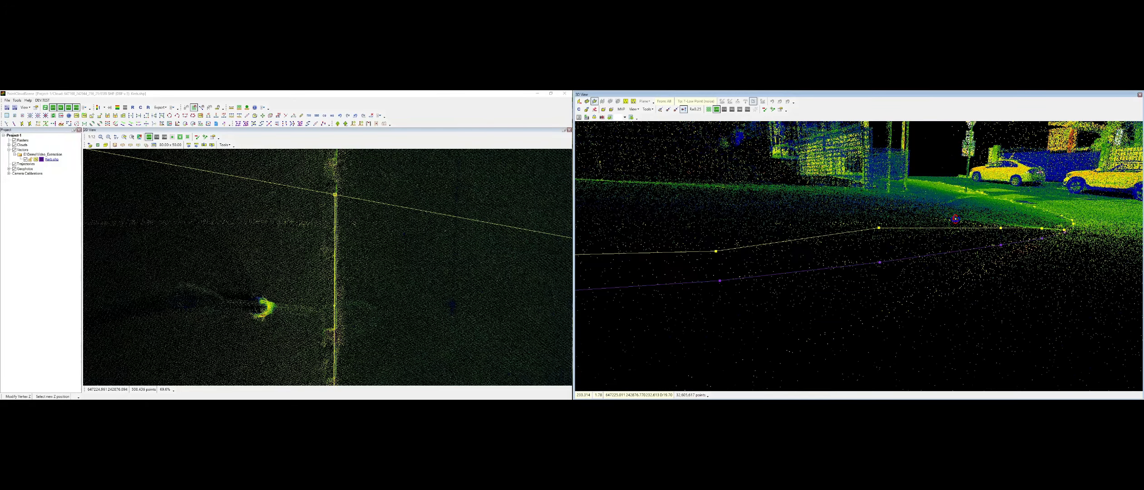
click(881, 243)
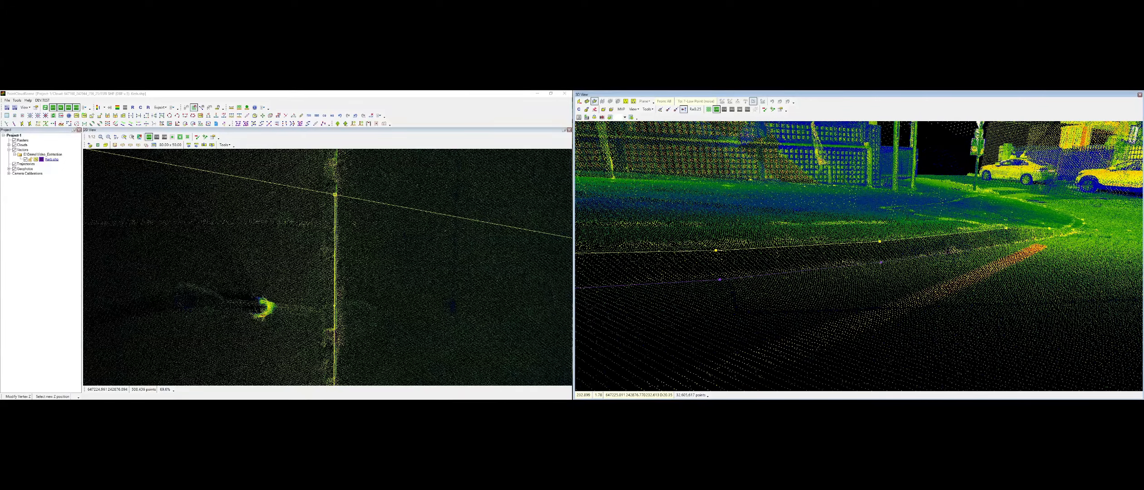
click(882, 243)
click(717, 251)
click(717, 256)
Fine-tune the elevation of the top line's vertices along the main road kerb towards the parked cars
middle_drag(717, 257, 697, 216)
click(851, 223)
click(852, 219)
click(859, 257)
click(859, 255)
click(859, 255)
click(857, 256)
Adjust the elevation of the top line's vertices in the scan shadow behind the parked car
middle_drag(613, 199, 825, 225)
click(883, 225)
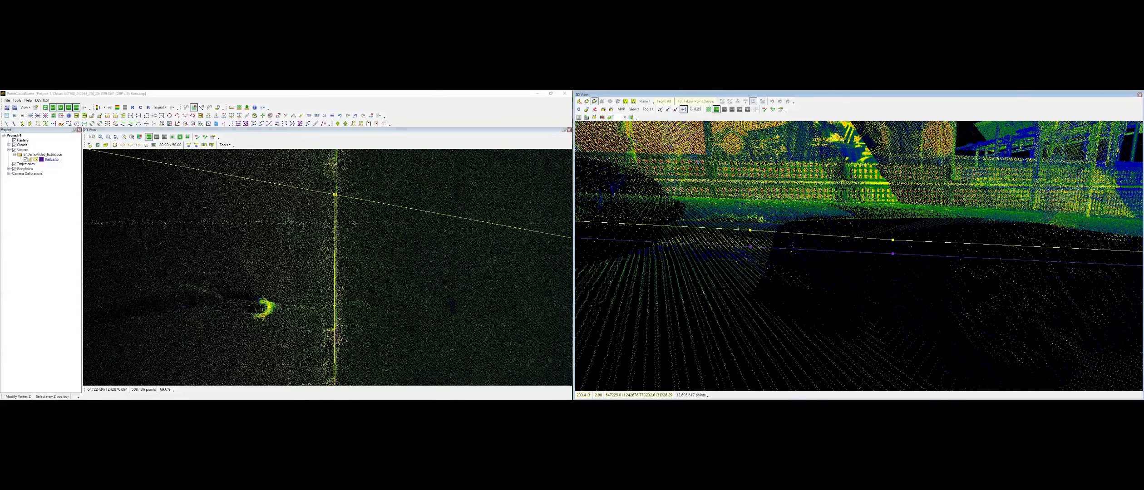
click(757, 233)
click(893, 240)
click(893, 238)
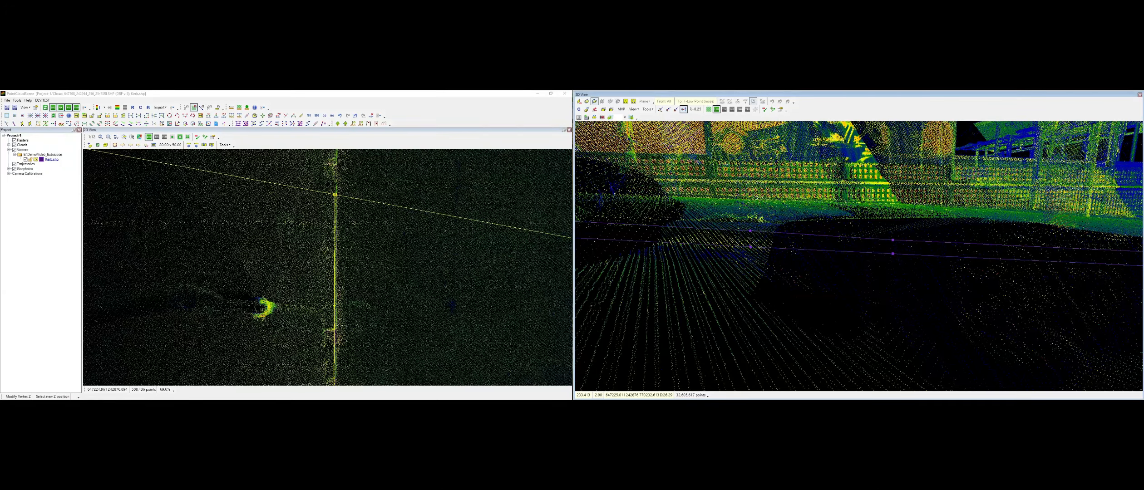
Adjust the elevation of the top line's vertex in the dark scan shadow opposite the fence
click(894, 237)
click(893, 238)
middle_drag(850, 245, 1095, 249)
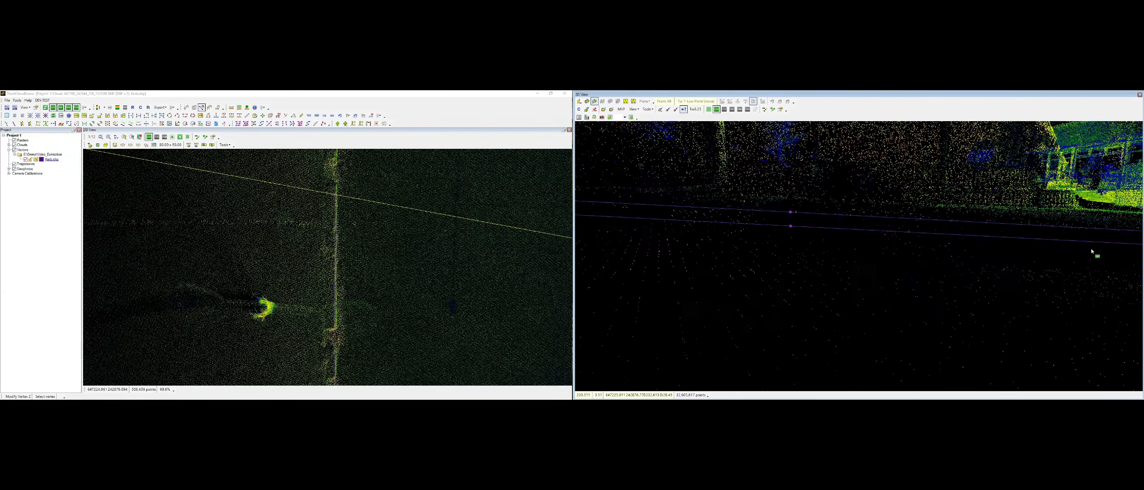
Fine-tune the elevation of the top line's vertices in front of the parked van and end the vertex editing
middle_drag(797, 248, 859, 257)
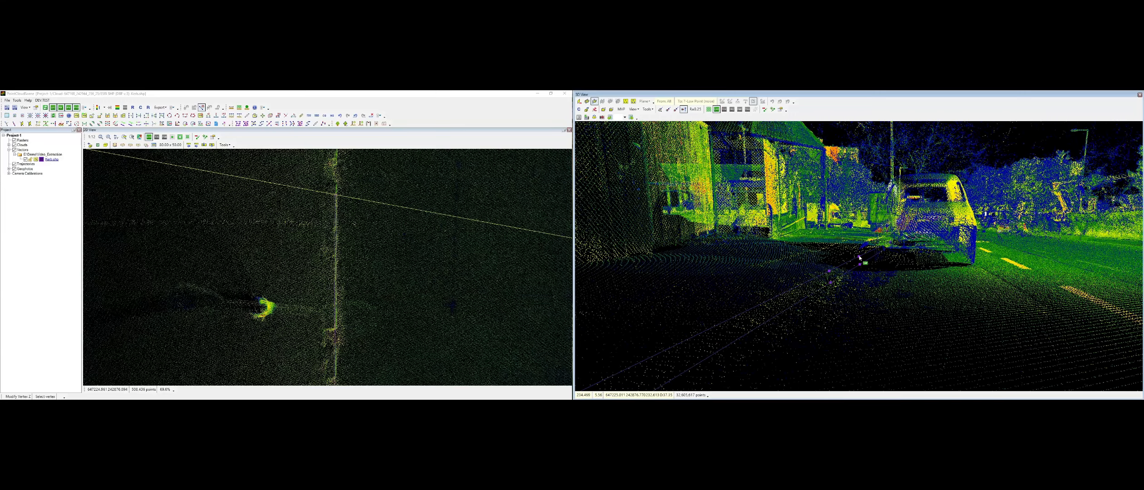
click(859, 258)
scroll(864, 259, up, 3)
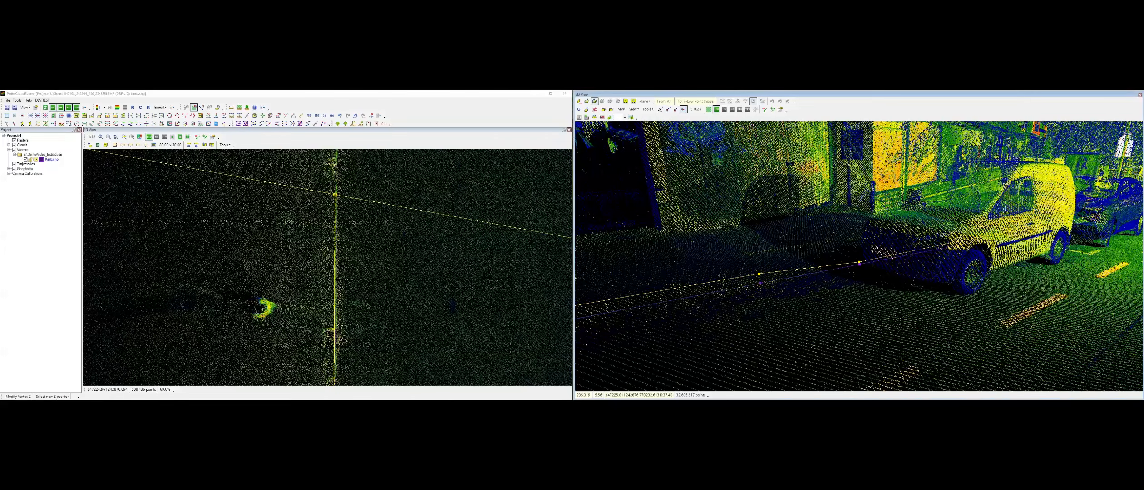
middle_drag(861, 259, 848, 239)
click(869, 254)
key(Escape)
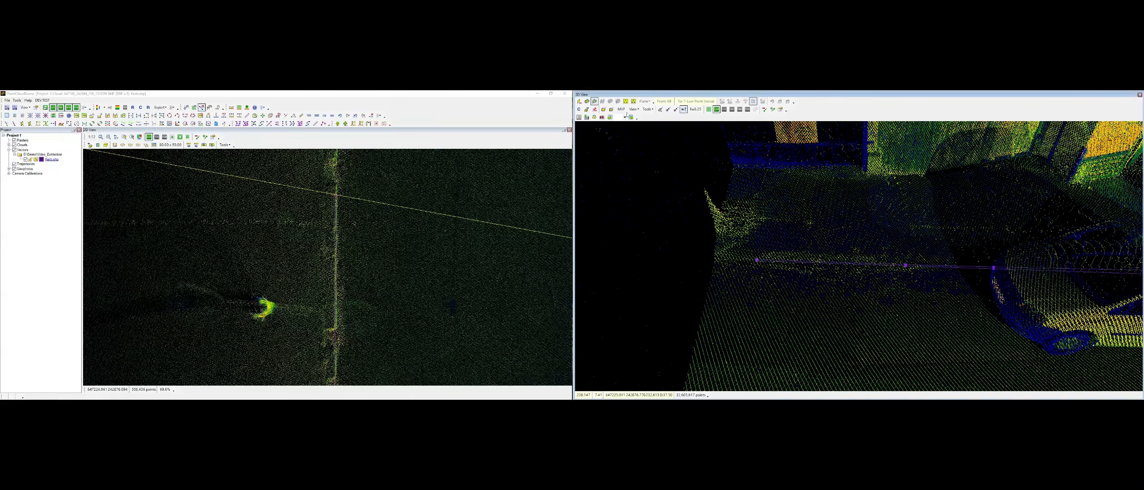
Compare the kerb lines beside the parked van with the panoramic street image and return to the point cloud
click(586, 118)
click(944, 274)
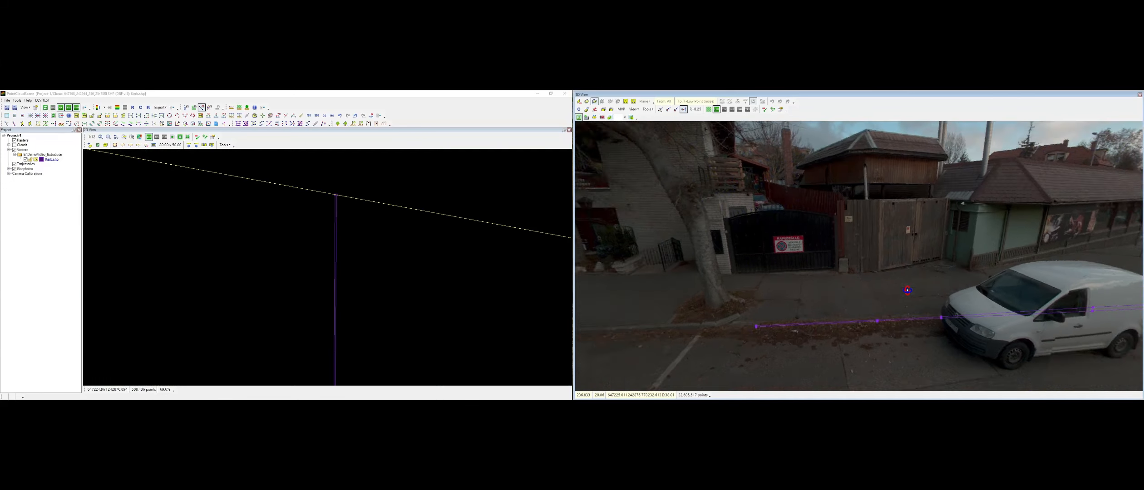
middle_drag(907, 290, 901, 306)
middle_drag(801, 303, 873, 289)
scroll(835, 284, up, 3)
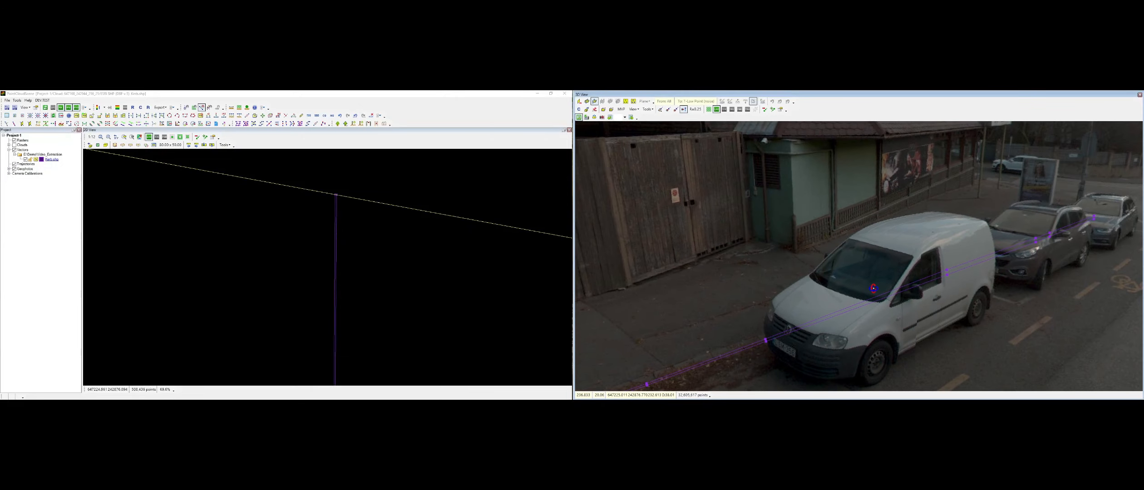
click(582, 117)
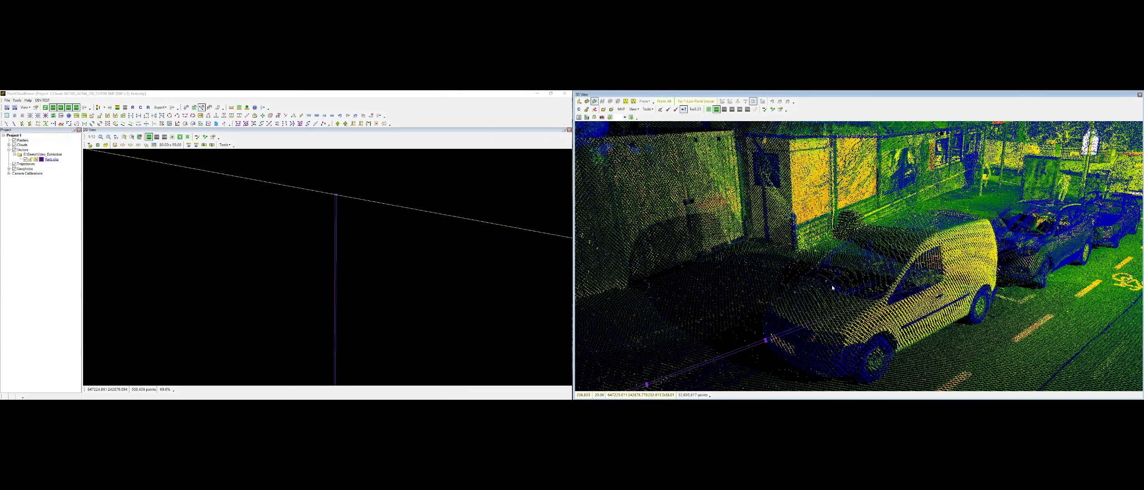
Examine how the kerb lines run past the parked cars towards their free end in front of the van
scroll(383, 239, down, 1)
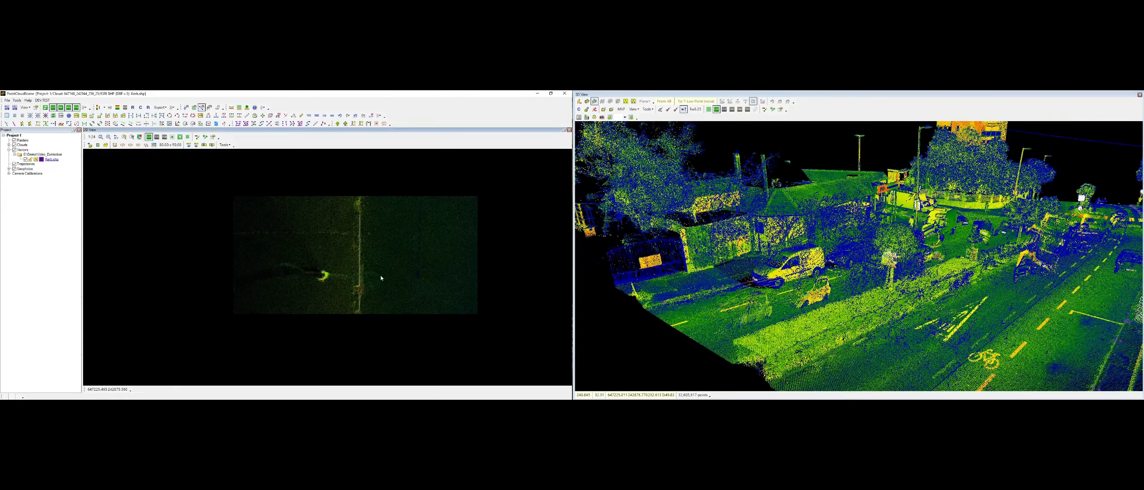
scroll(381, 276, down, 2)
middle_drag(243, 347, 526, 169)
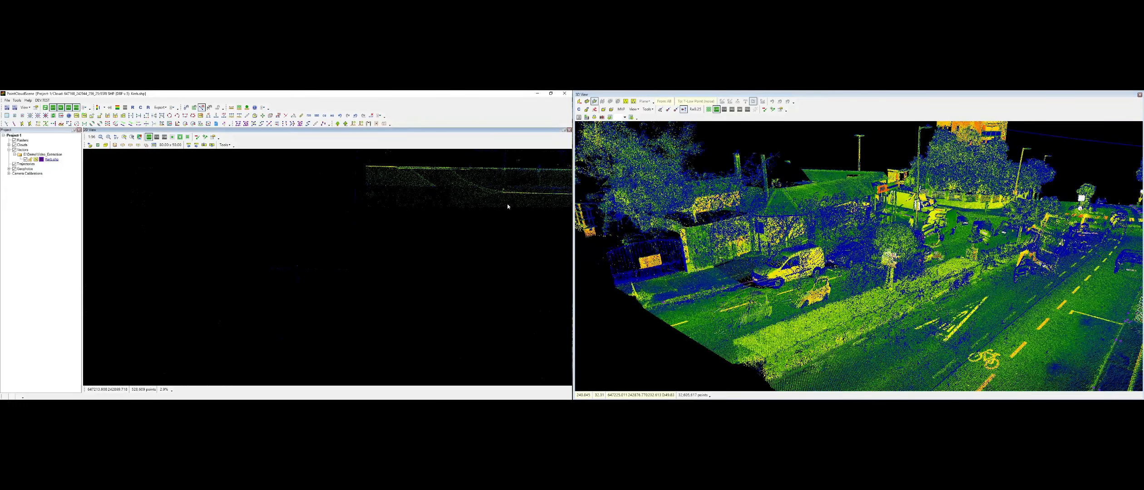
scroll(291, 175, up, 2)
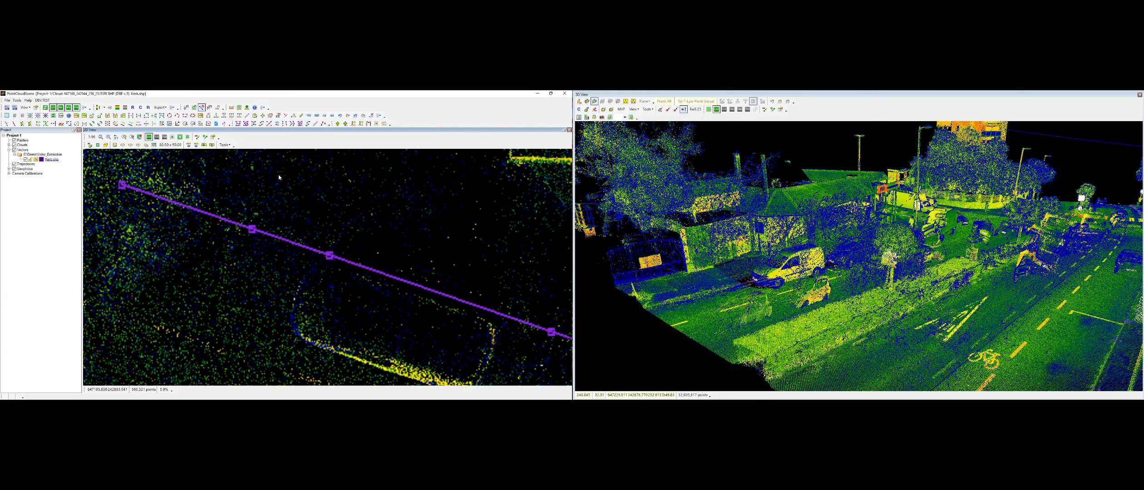
scroll(368, 225, up, 1)
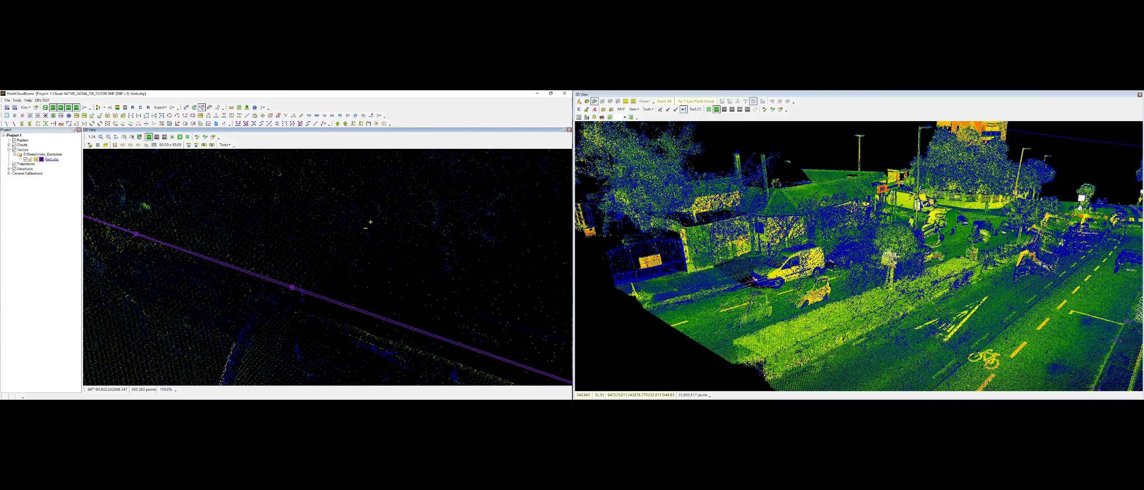
middle_drag(876, 236, 734, 217)
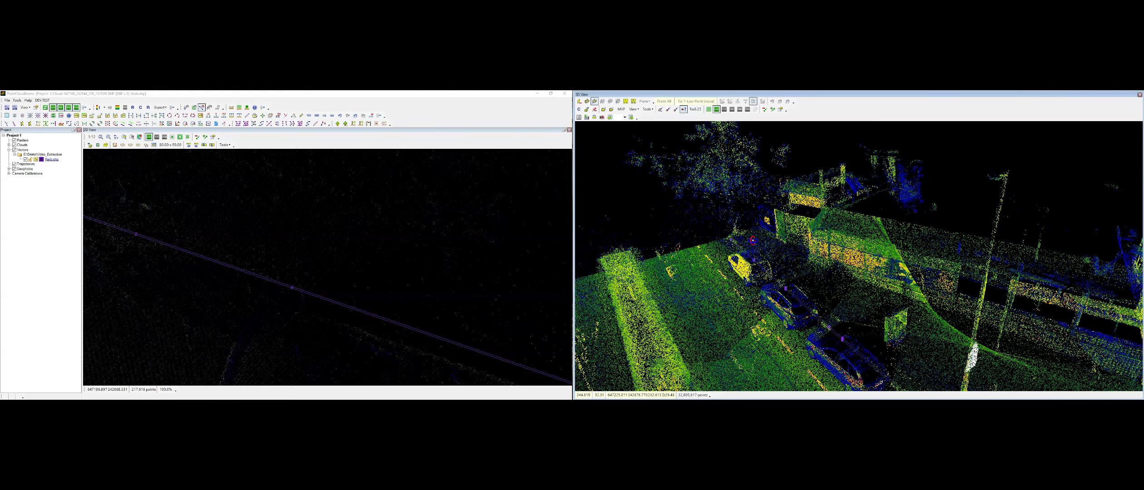
scroll(734, 217, up, 4)
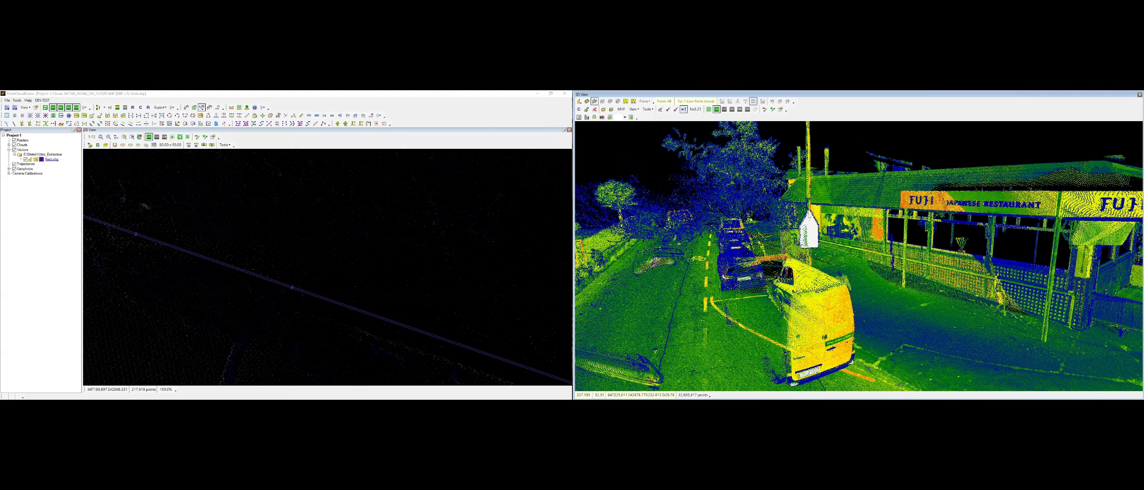
key(s)
scroll(744, 204, down, 3)
middle_drag(745, 204, 837, 270)
scroll(836, 270, up, 4)
Filter the 3D view to show only the ground class and class 11
click(255, 107)
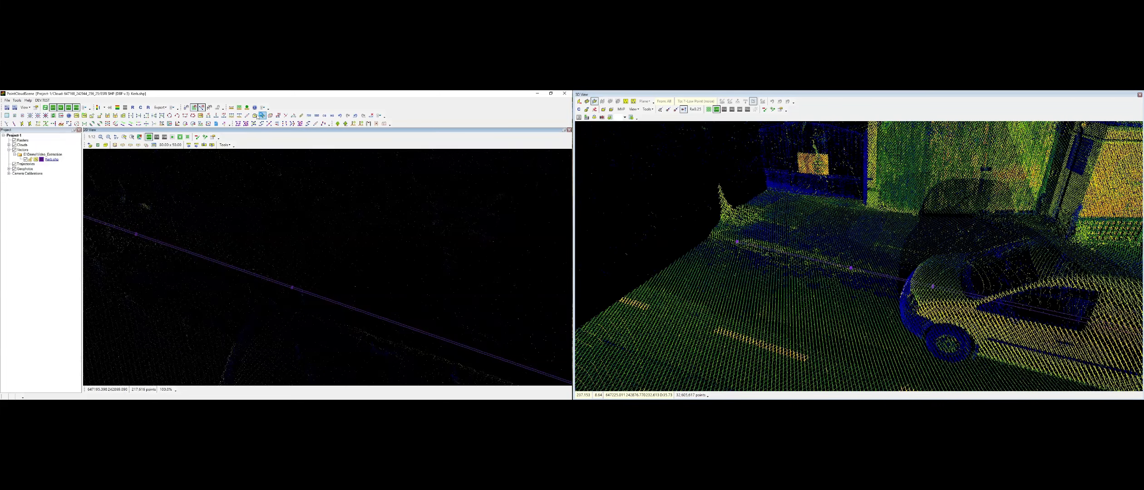
click(863, 226)
click(141, 108)
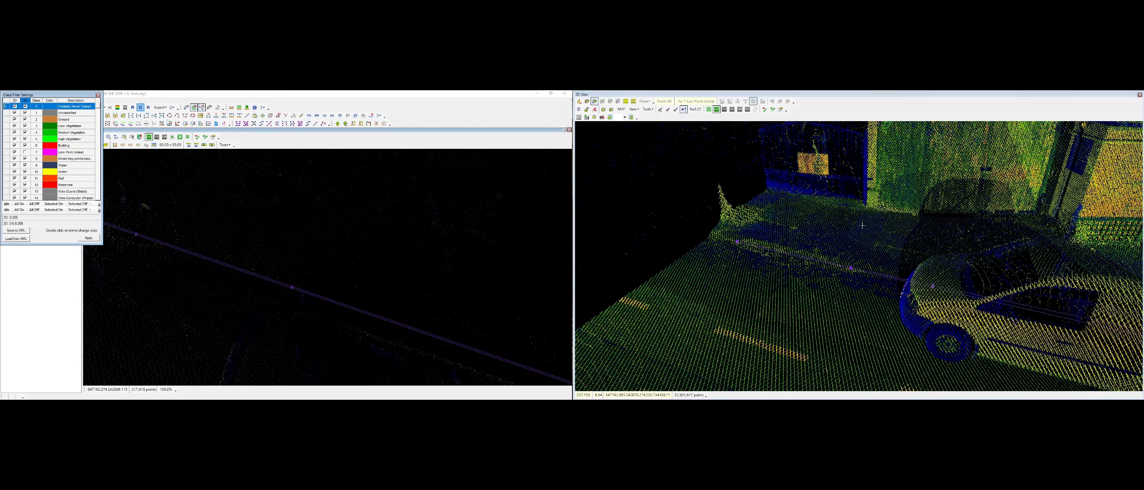
click(34, 211)
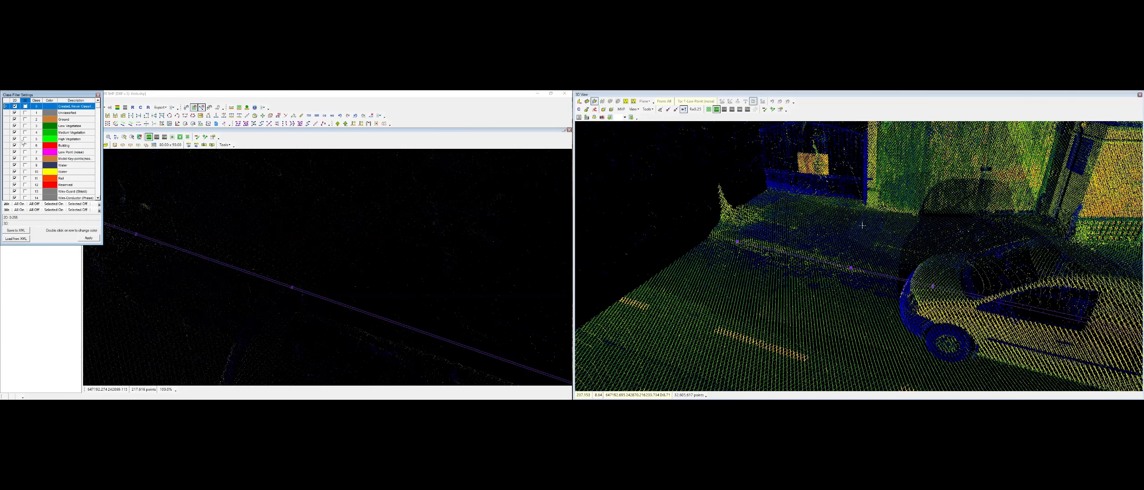
click(25, 179)
click(25, 119)
click(89, 238)
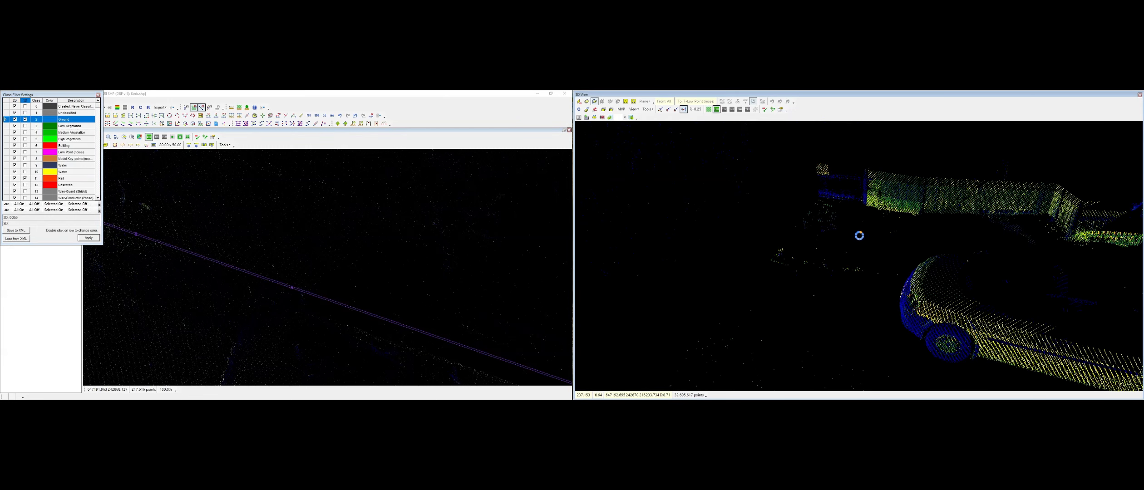
Filter the 2D view to the same ground class and class 11, and close the class filter settings
scroll(883, 258, down, 1)
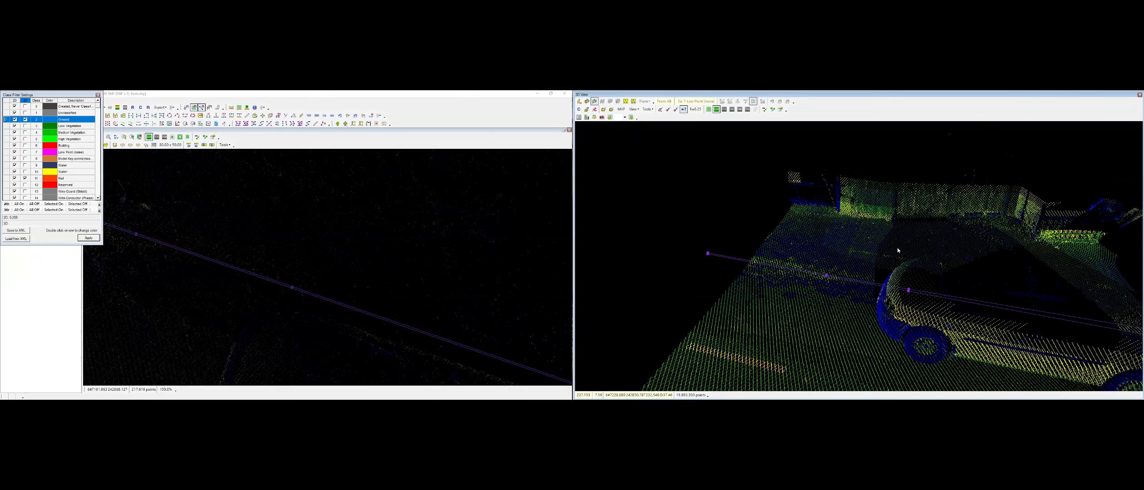
middle_drag(898, 251, 938, 269)
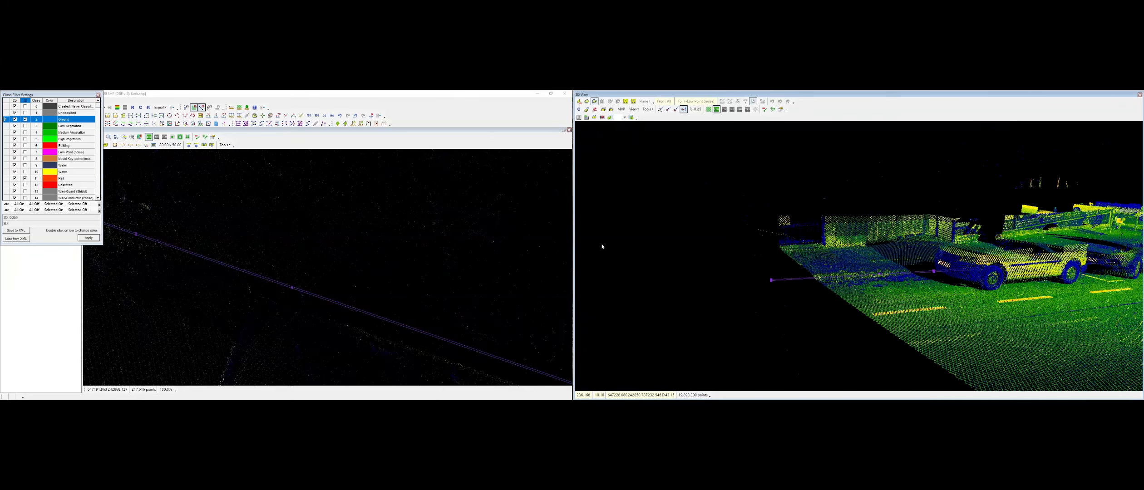
click(35, 205)
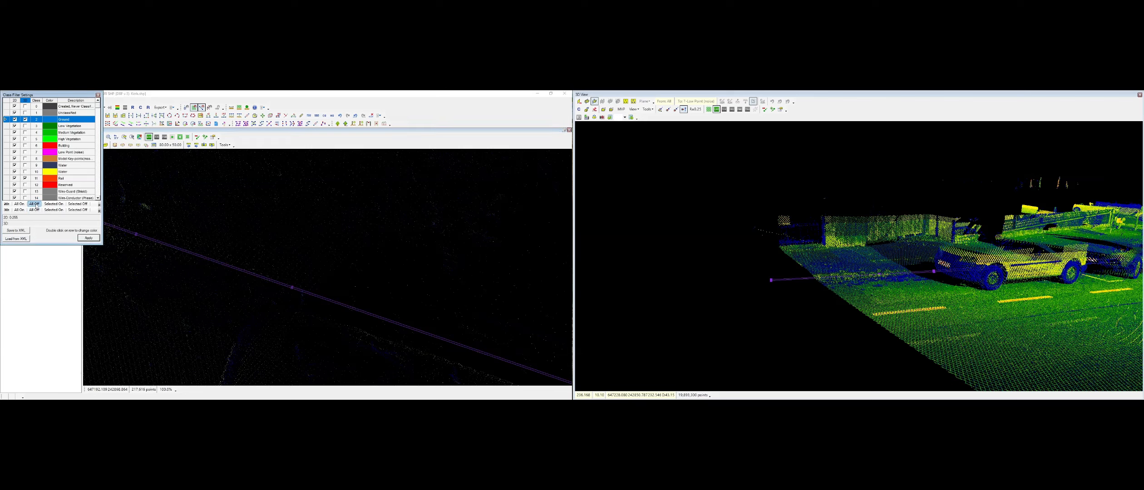
click(14, 119)
click(15, 178)
click(88, 238)
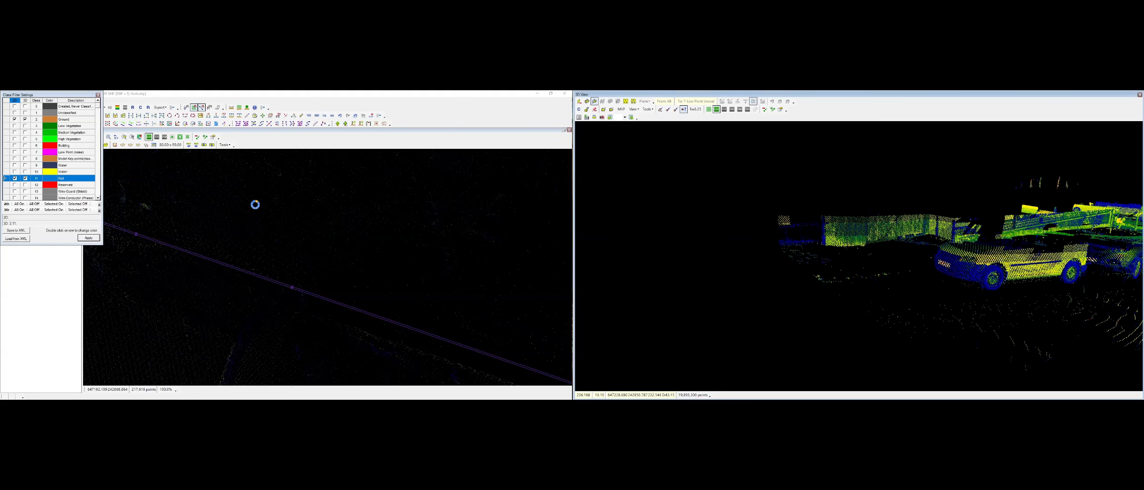
click(98, 95)
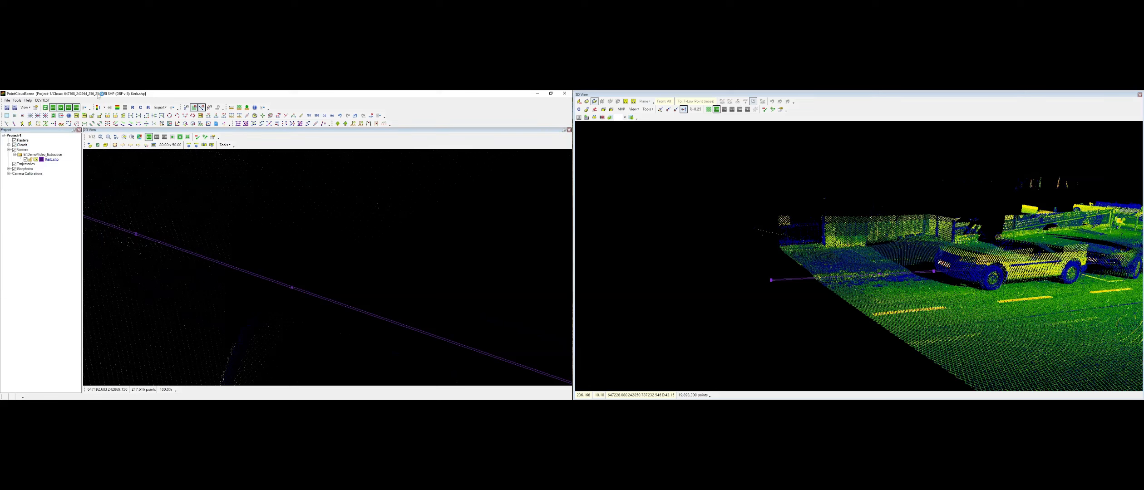
Inspect the kerb around the parked van on a TIN surface model in the 2D view and switch back to points
scroll(245, 195, down, 2)
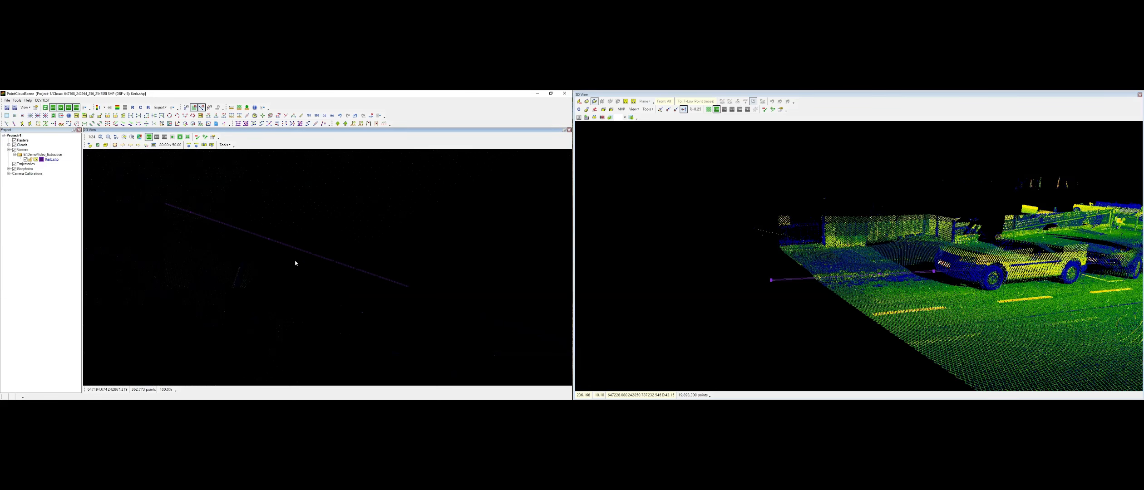
middle_drag(286, 232, 265, 264)
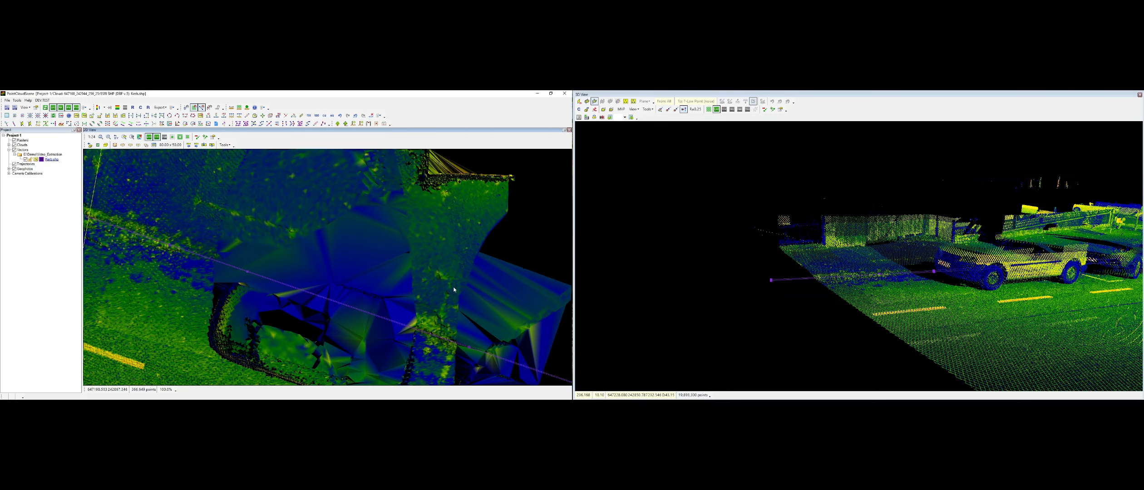
mouse_move(323, 226)
middle_down()
mouse_move(295, 315)
mouse_move(332, 237)
middle_up()
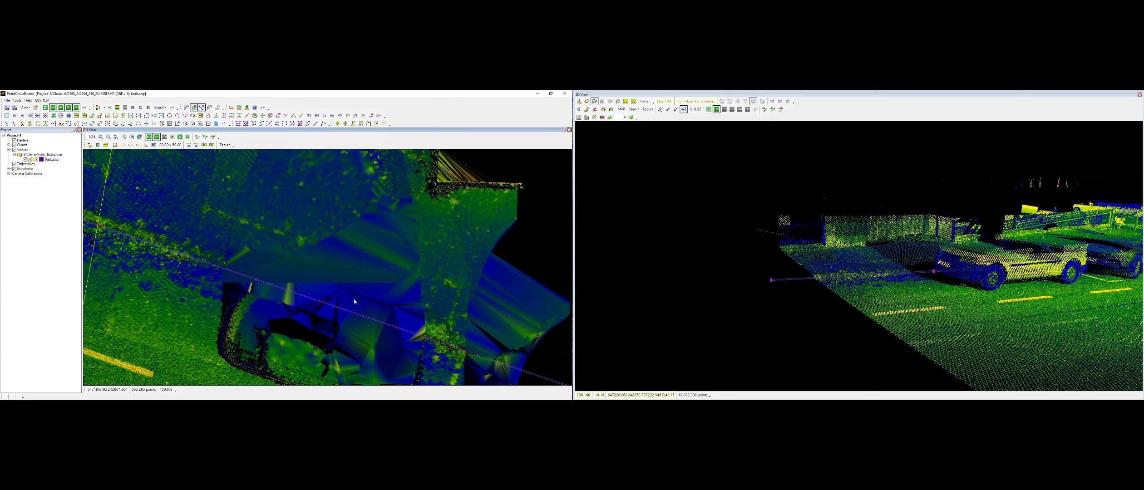
click(911, 272)
middle_drag(957, 247, 854, 281)
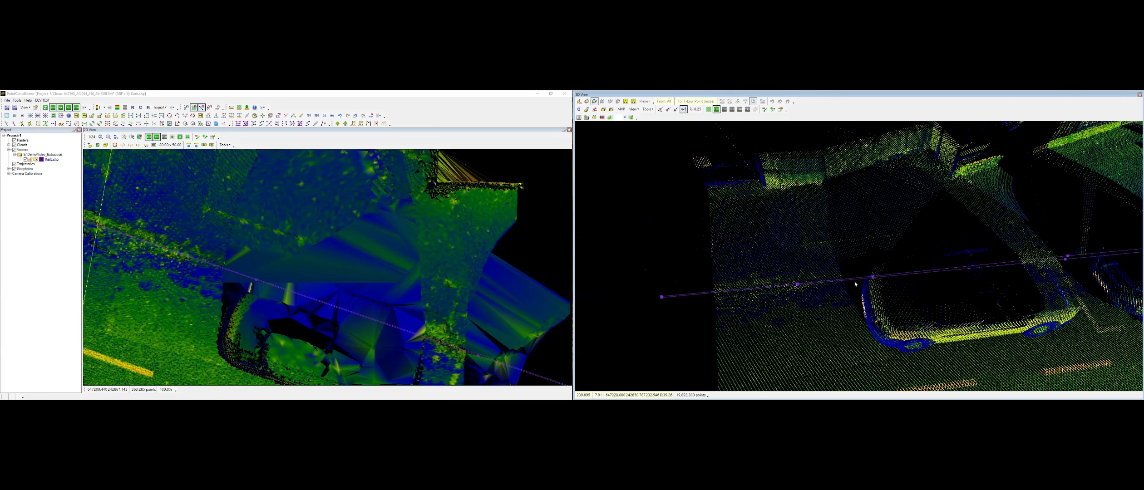
click(156, 137)
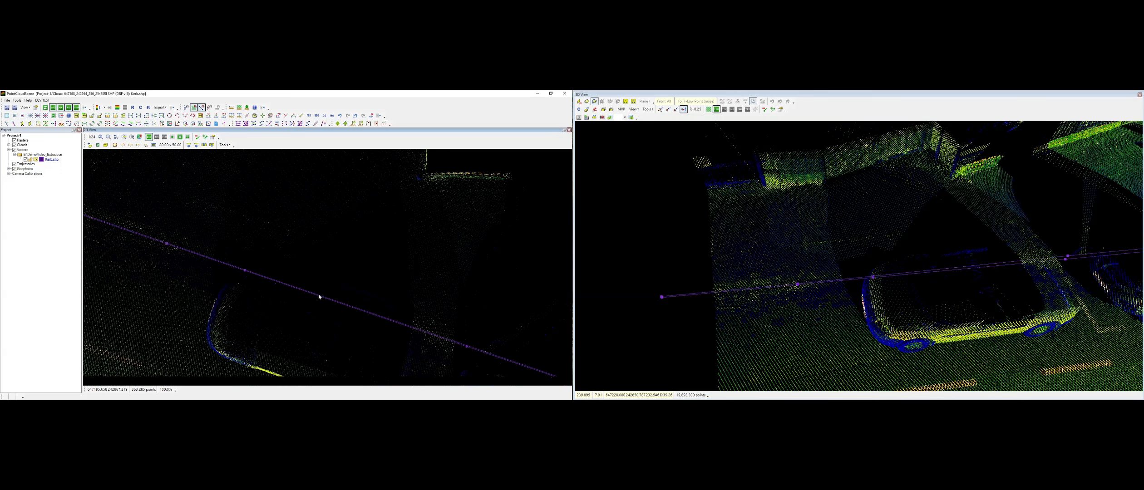
Display the filtered ground as a TIN surface in the 2D view at the kerb lines' free end
scroll(309, 296, down, 3)
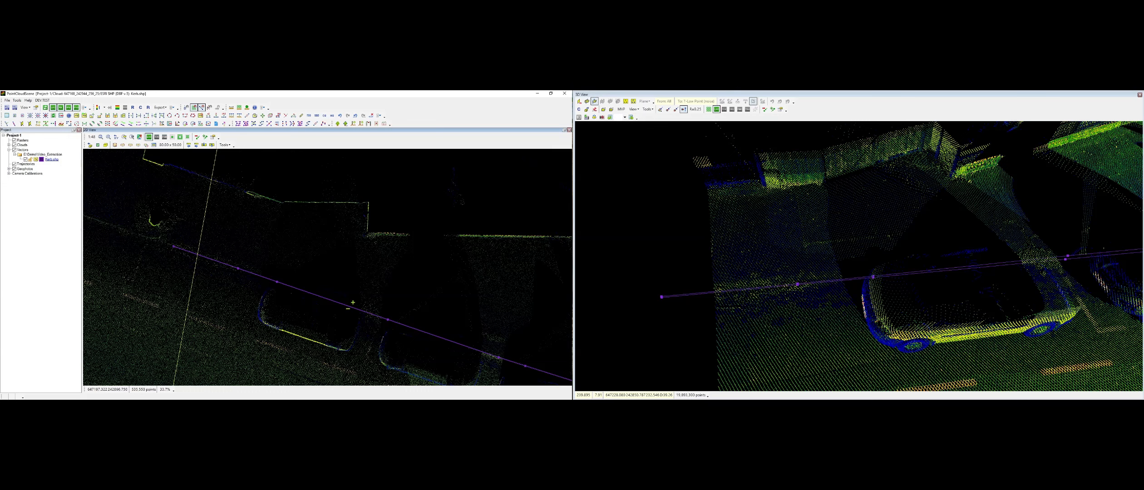
scroll(353, 303, up, 1)
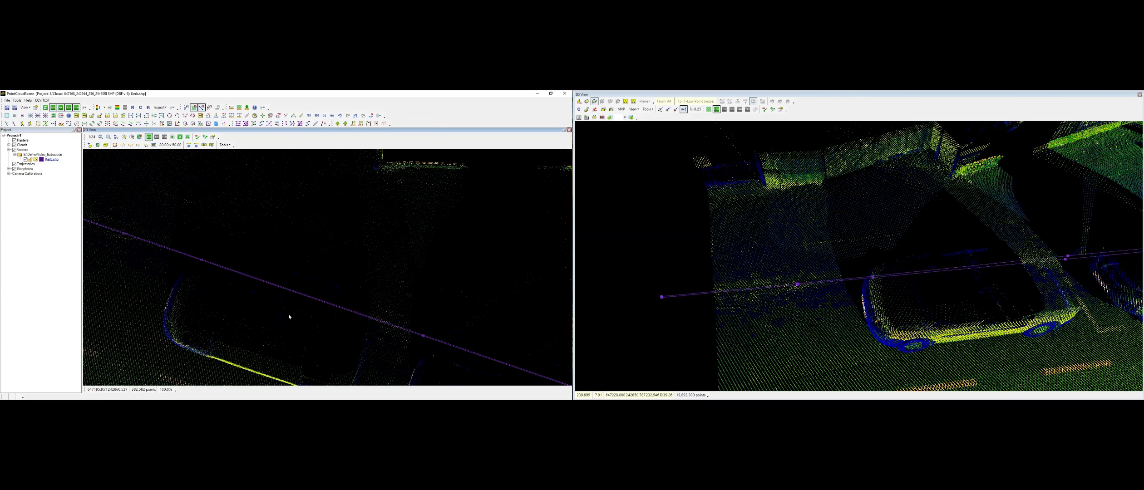
middle_drag(194, 285, 358, 307)
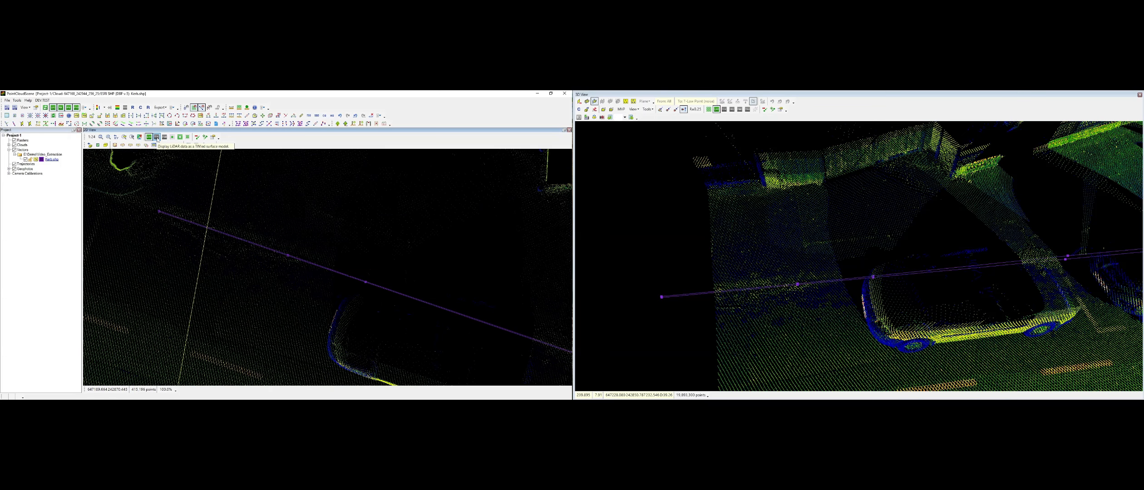
click(156, 139)
scroll(171, 209, up, 1)
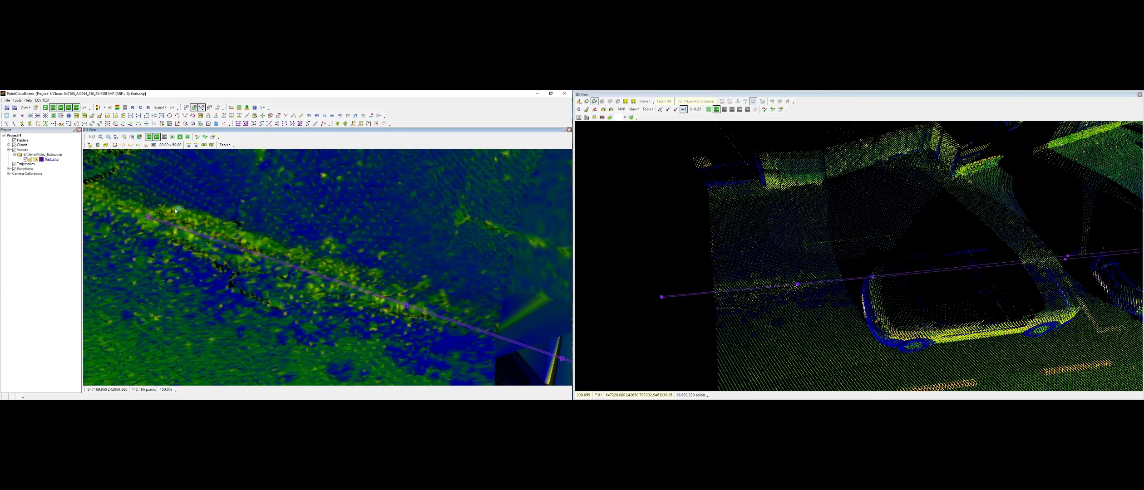
Move the end vertices of one kerb line sideways by offset near the parked van and restore the 2D point display
click(138, 123)
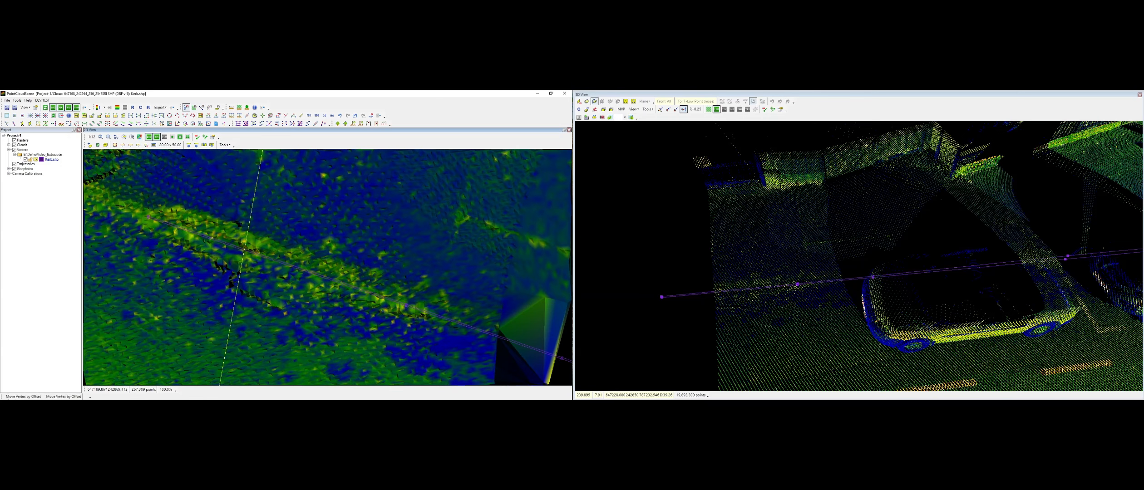
click(662, 297)
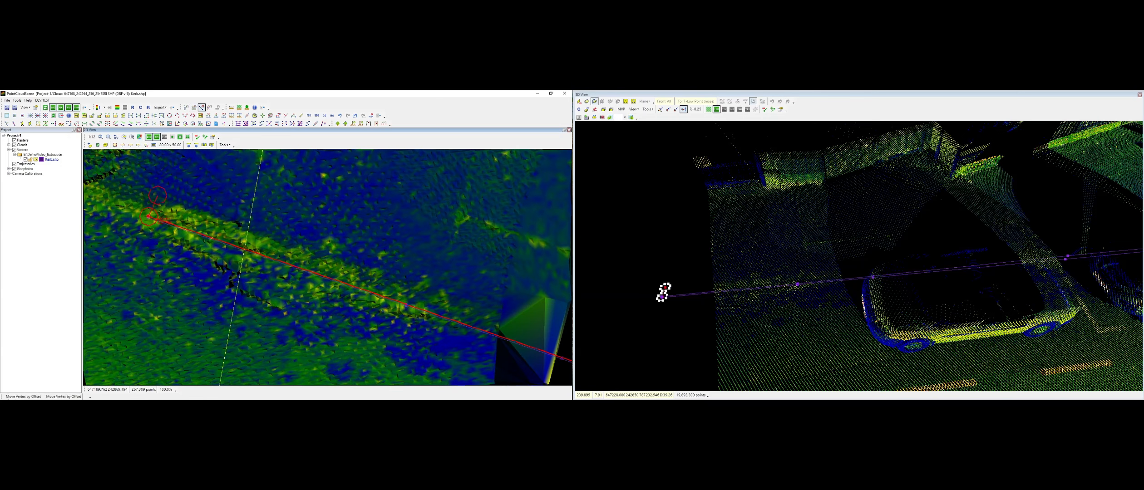
click(664, 288)
click(405, 305)
middle_drag(465, 296, 348, 261)
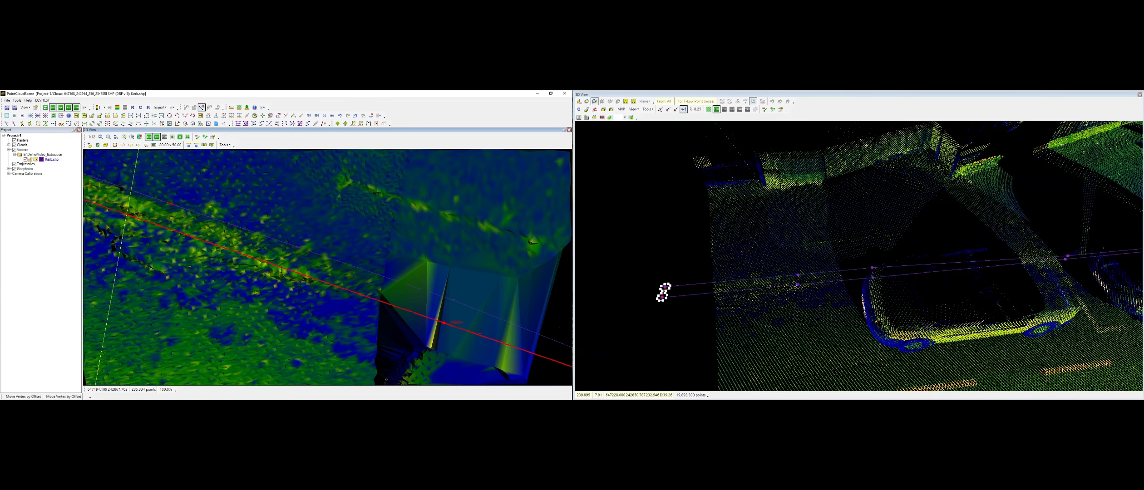
click(186, 107)
click(157, 136)
key(Escape)
scroll(377, 244, down, 1)
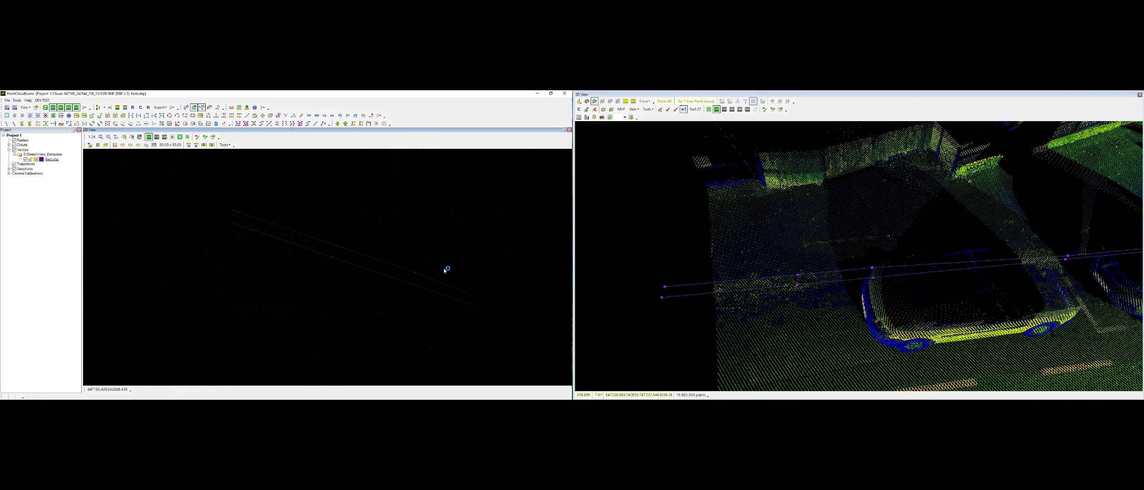
Save the vectors and open Google Street View imagery of the street beside the kerb lines
middle_drag(427, 267, 297, 246)
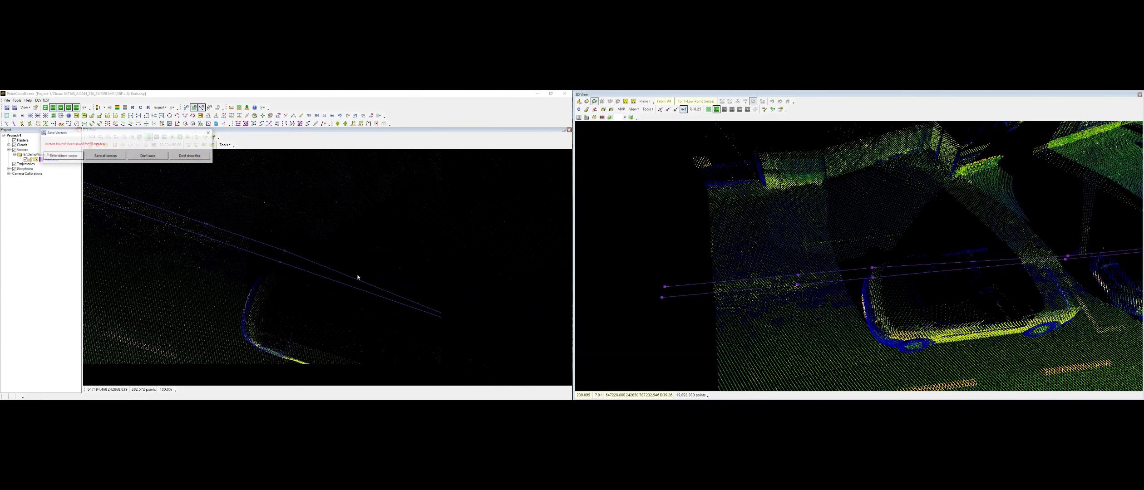
click(119, 157)
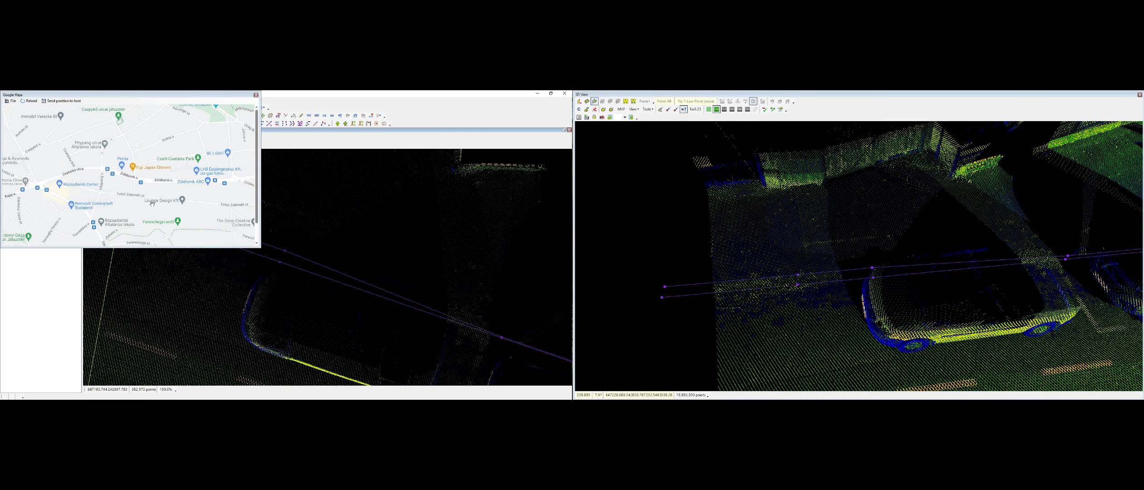
drag(251, 204, 148, 176)
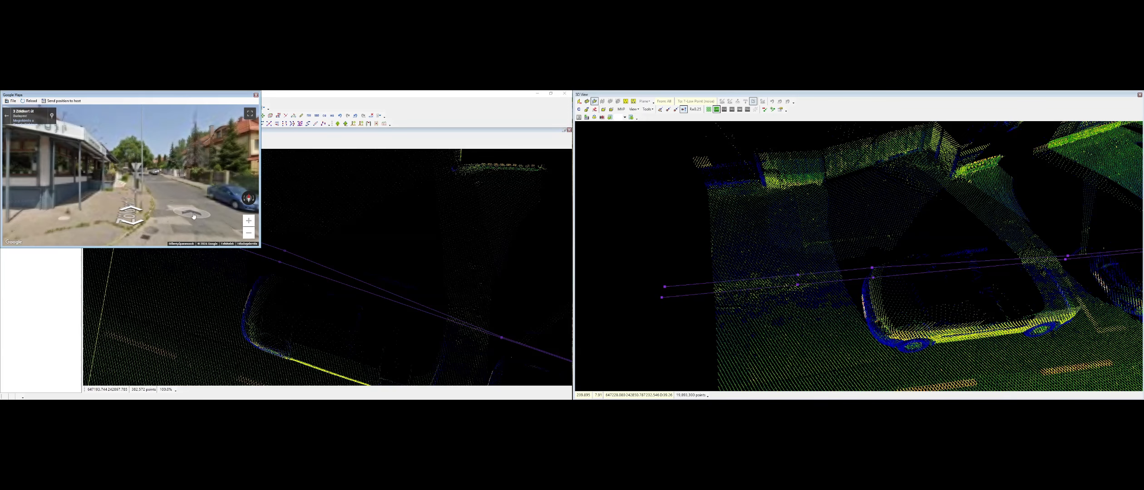
drag(150, 189, 259, 187)
mouse_move(81, 188)
mouse_down()
mouse_move(301, 190)
mouse_move(103, 186)
mouse_up()
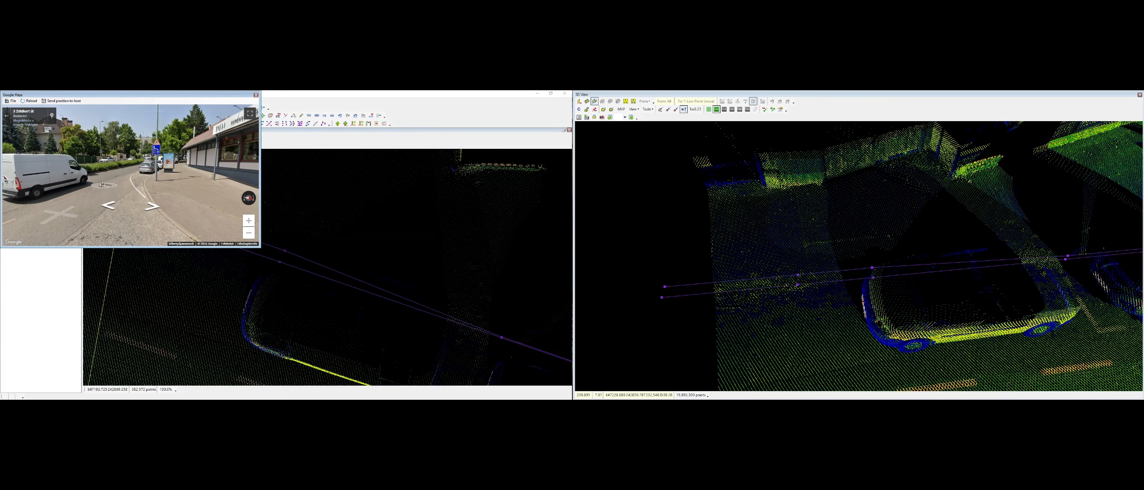
Follow the street in Street View and examine the kerb and pavement edge around the parked vans and cars
click(155, 181)
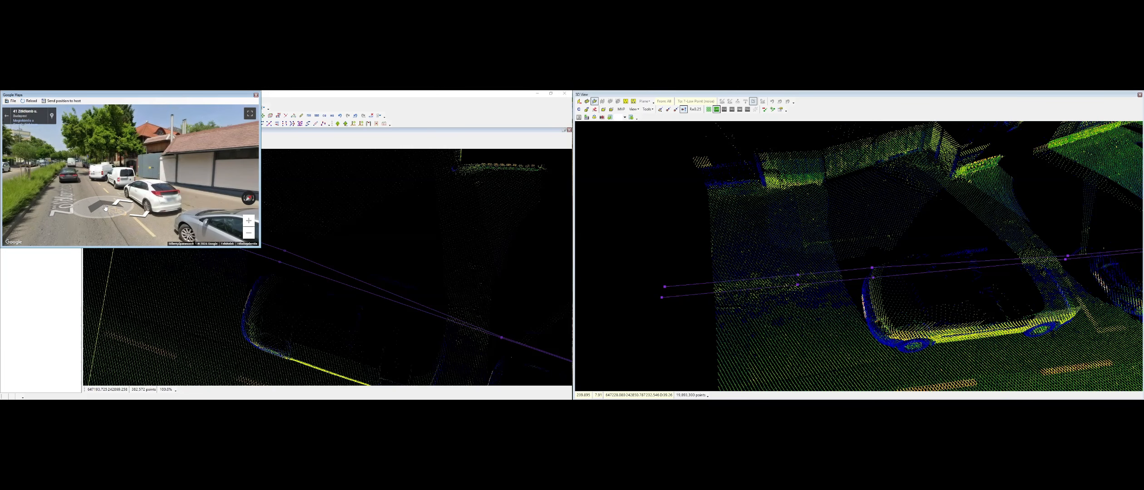
click(174, 207)
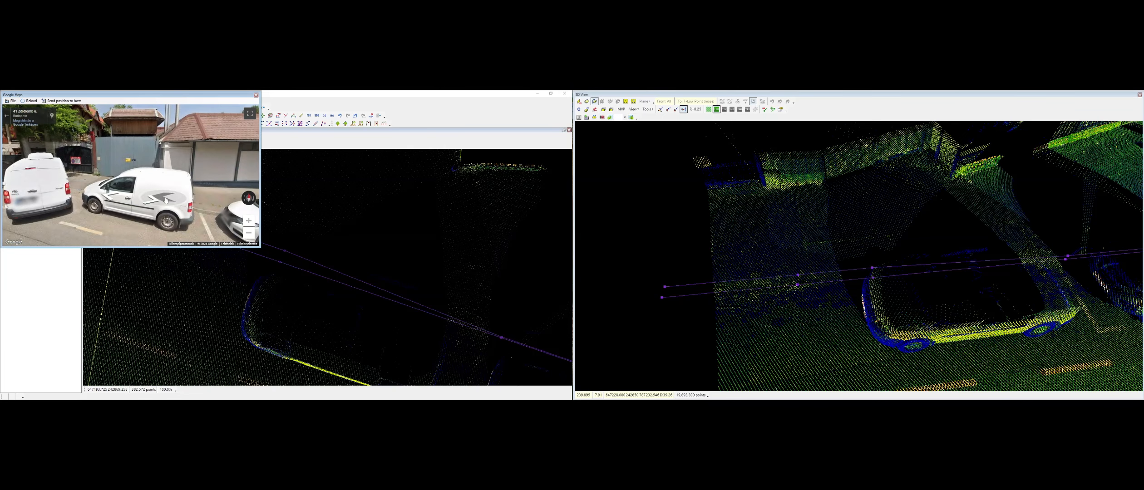
click(94, 185)
drag(188, 231, 186, 214)
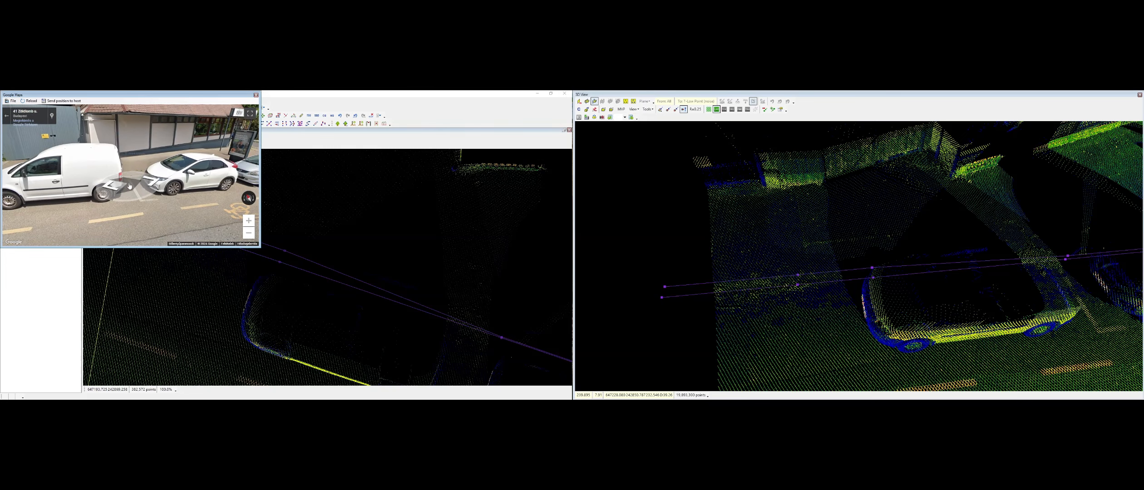
scroll(186, 213, up, 2)
click(185, 213)
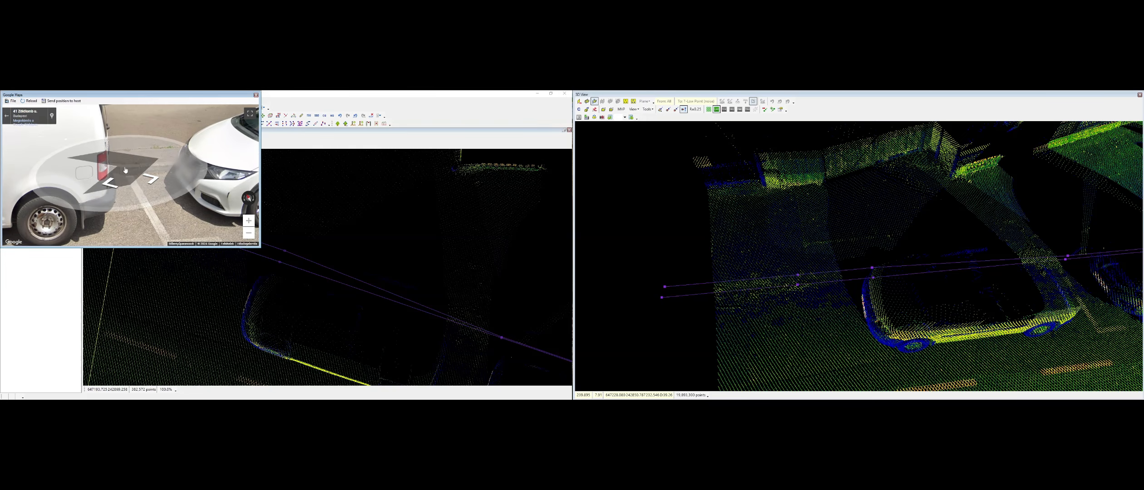
click(161, 181)
scroll(103, 173, down, 3)
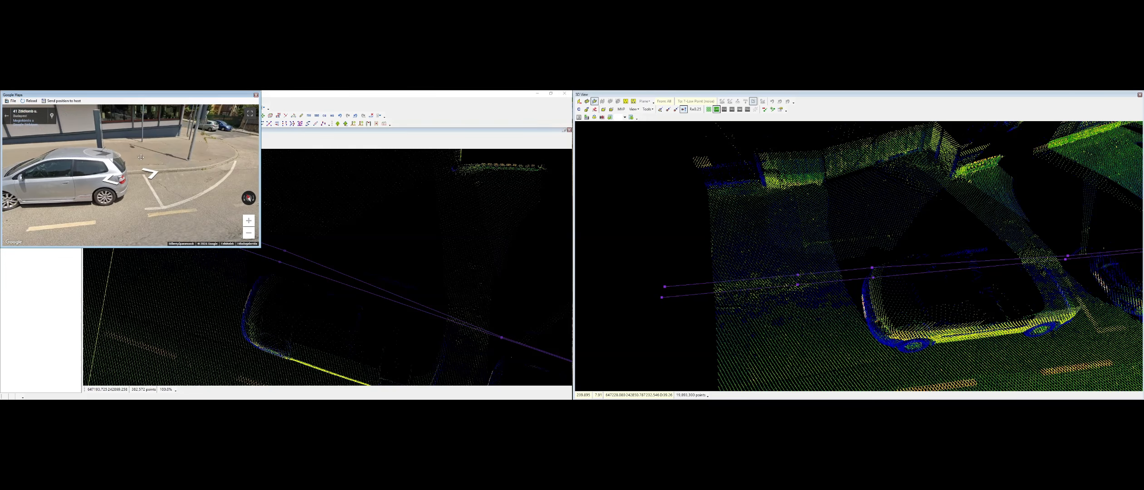
drag(107, 171, 231, 159)
click(114, 172)
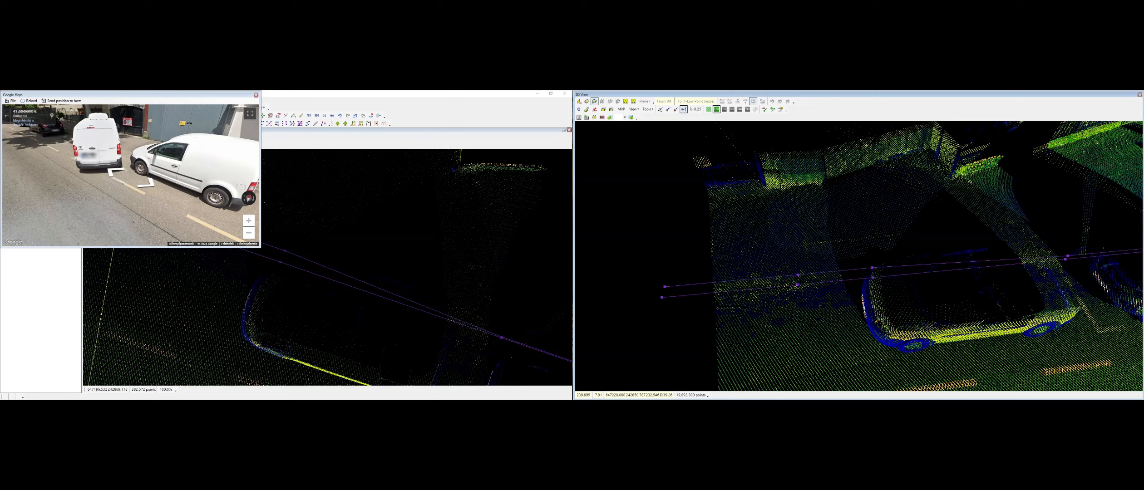
Open the same location in the full Google Maps window and examine the kerb around the parked van in the older 2022 imagery
click(25, 122)
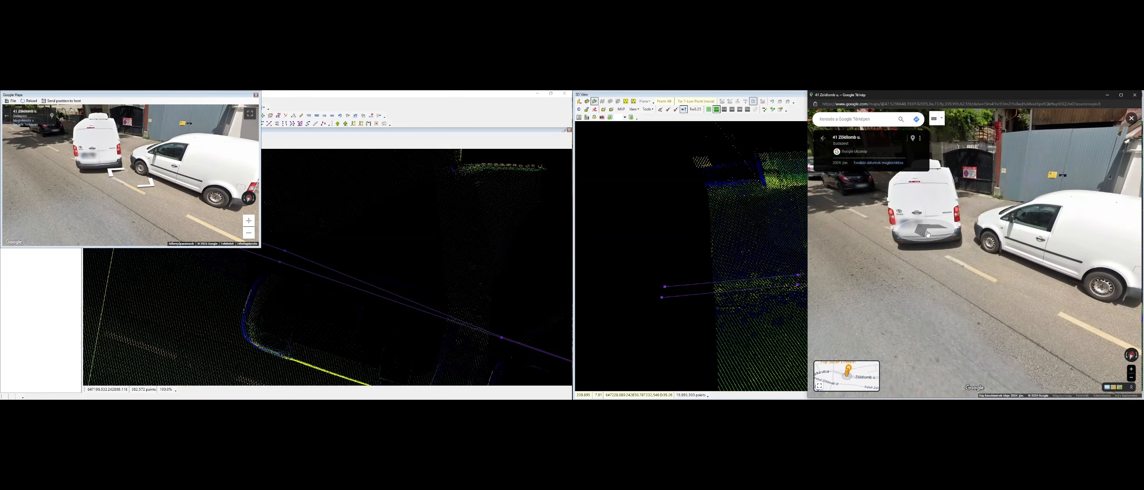
click(877, 163)
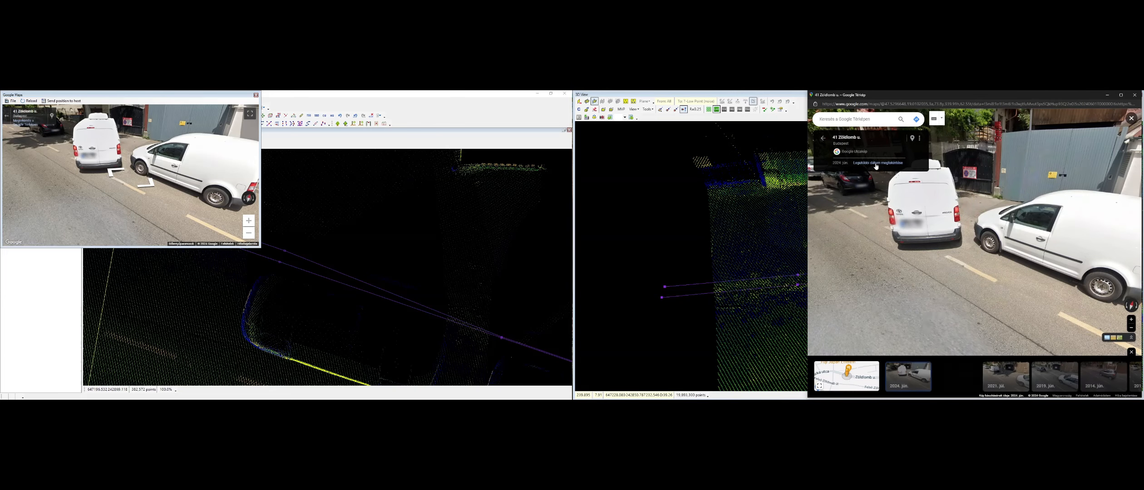
click(965, 377)
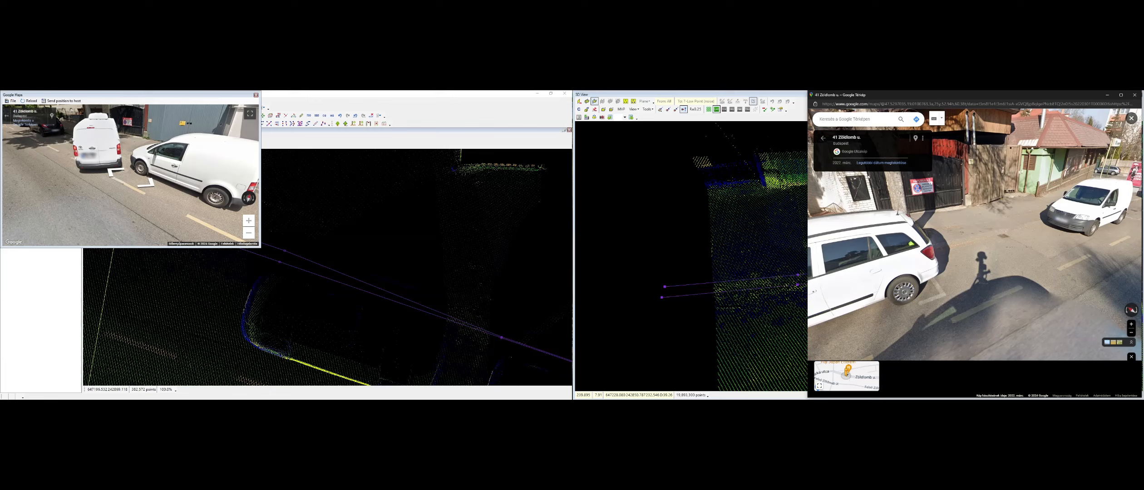
drag(1001, 93, 323, 112)
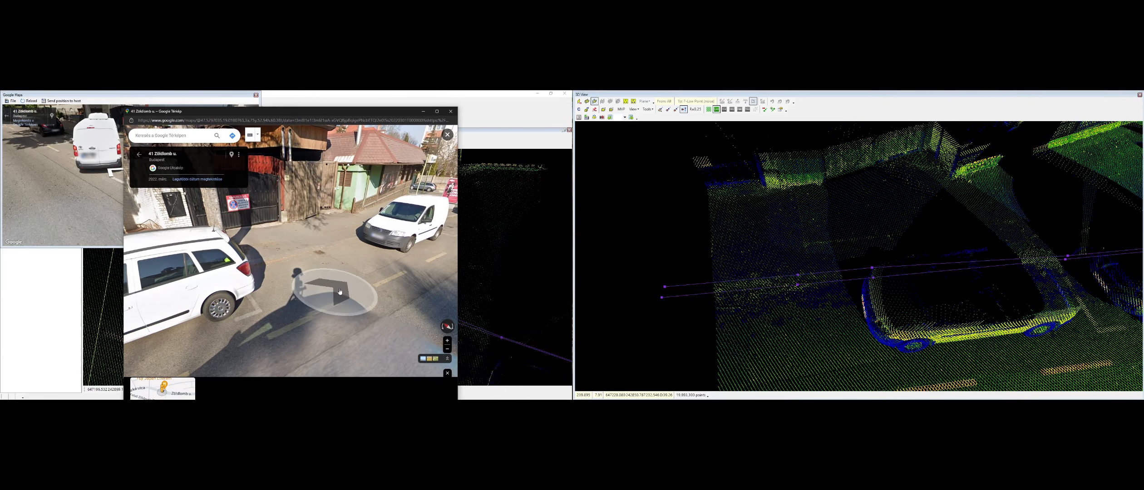
scroll(383, 270, up, 4)
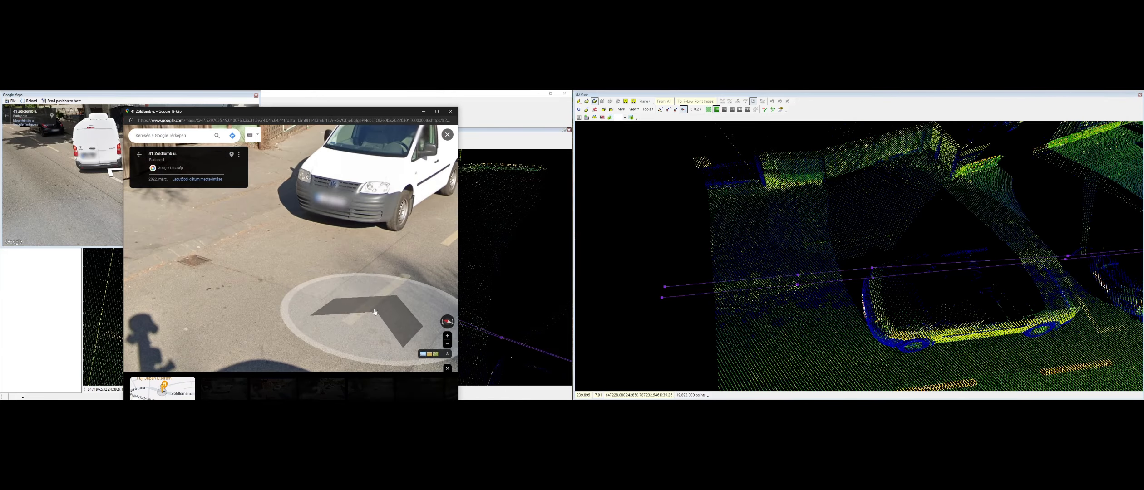
click(342, 298)
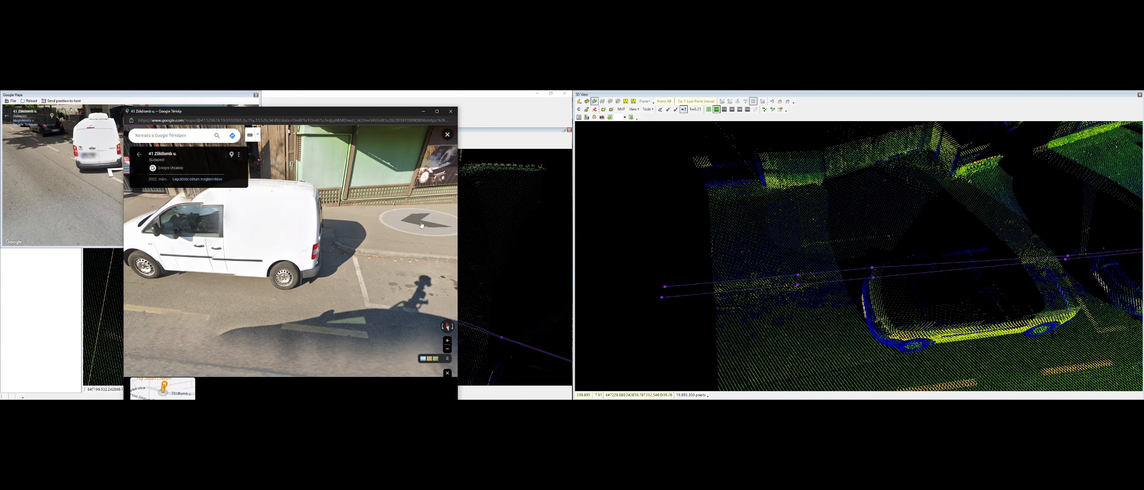
click(461, 243)
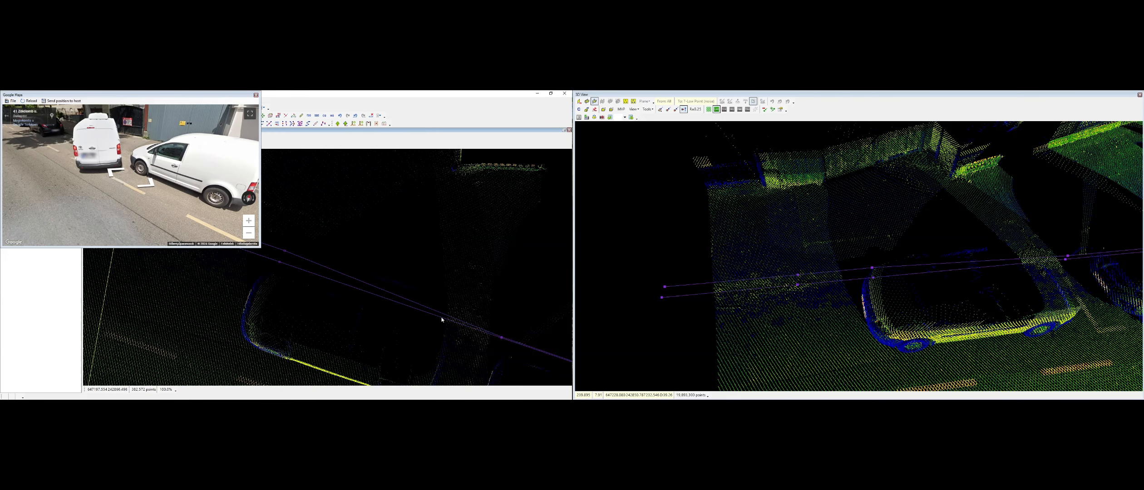
Close the Street View window and the Google Maps browser window to return to the point cloud
click(256, 95)
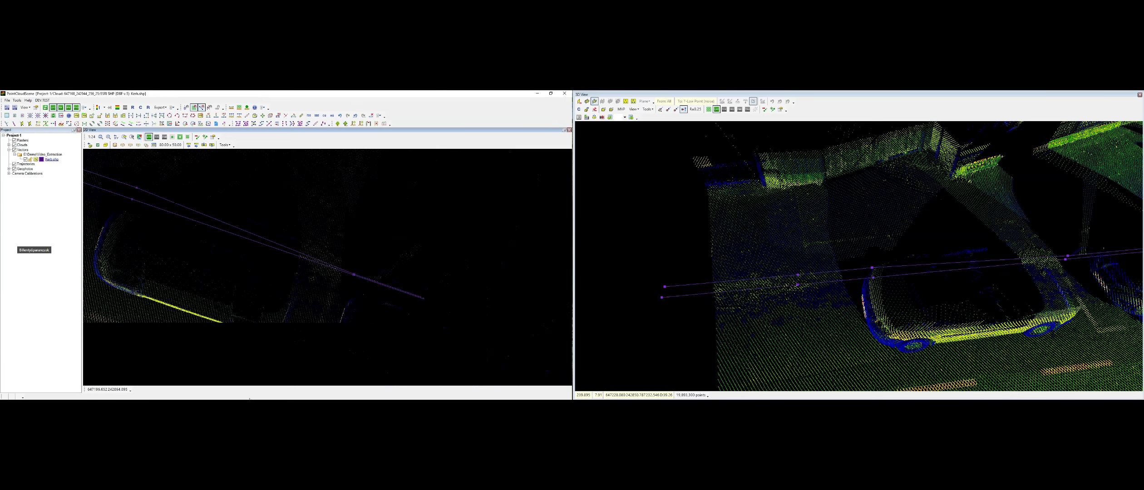
click(249, 399)
click(452, 112)
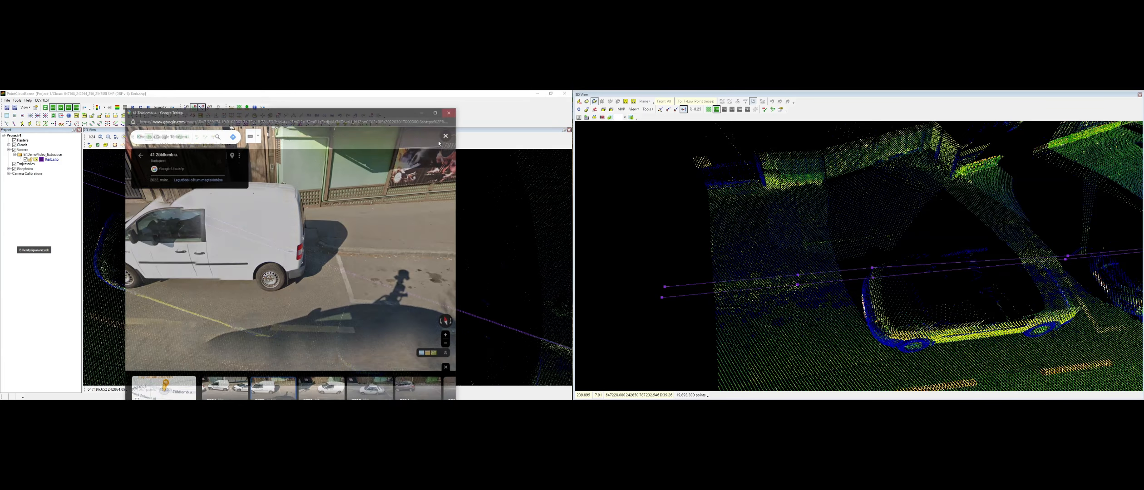
Insert extra vertices into the kerb line farther from the road, in the gap between the two parked vehicles
middle_drag(376, 273, 329, 277)
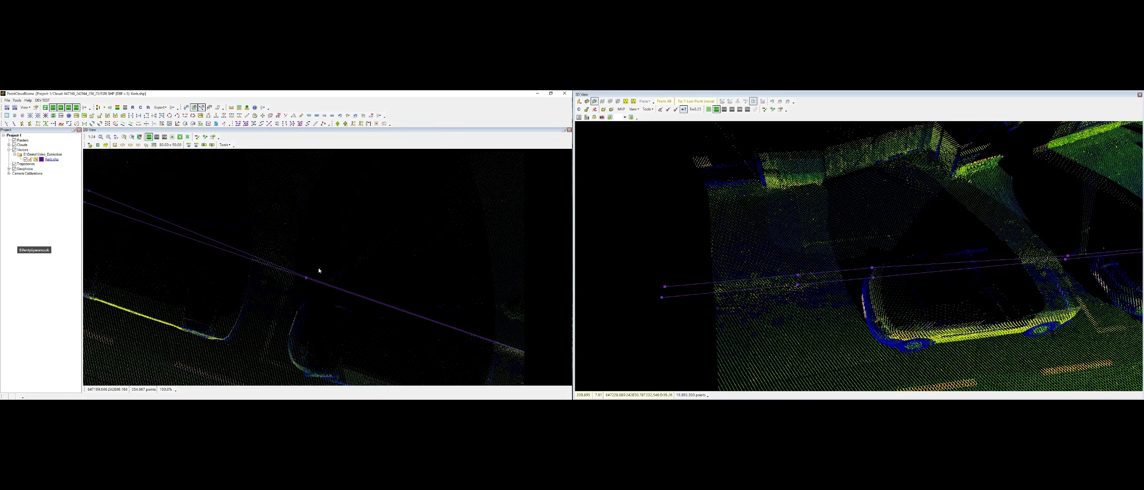
key(i)
click(270, 267)
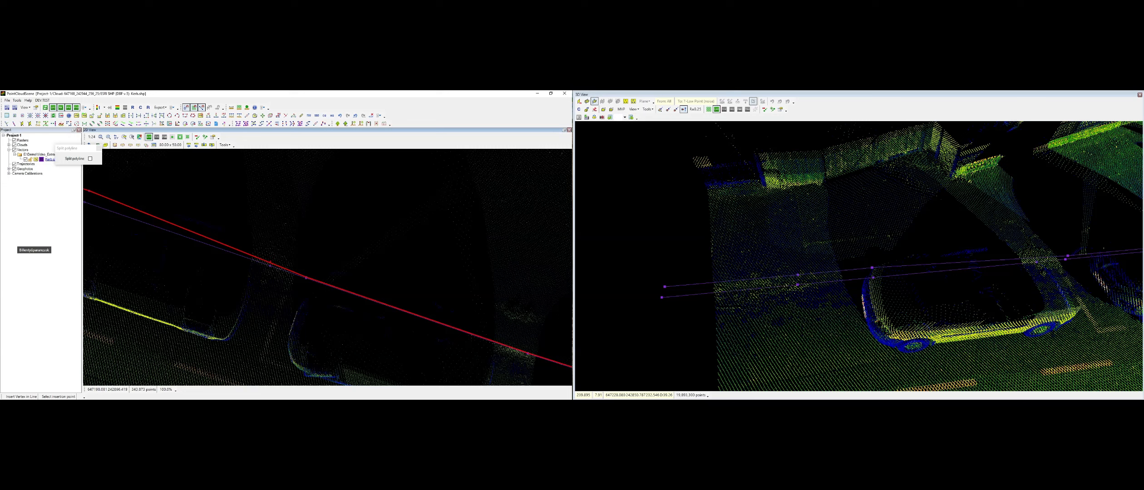
click(275, 266)
key(Escape)
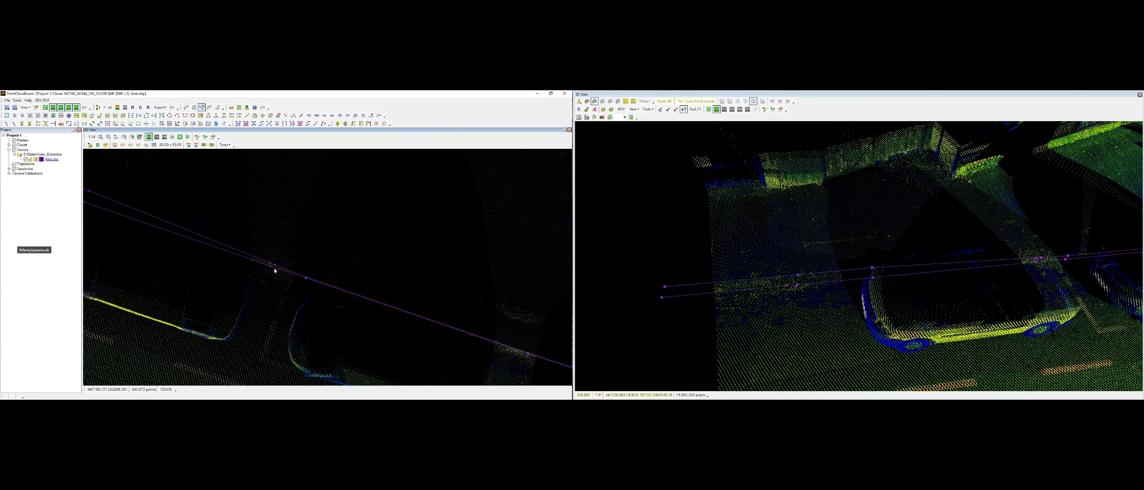
Reshape the outer kerb line in the gap between the parked vehicles by moving its new vertices into a sideways jog
key(m)
scroll(278, 263, up, 3)
scroll(290, 271, down, 3)
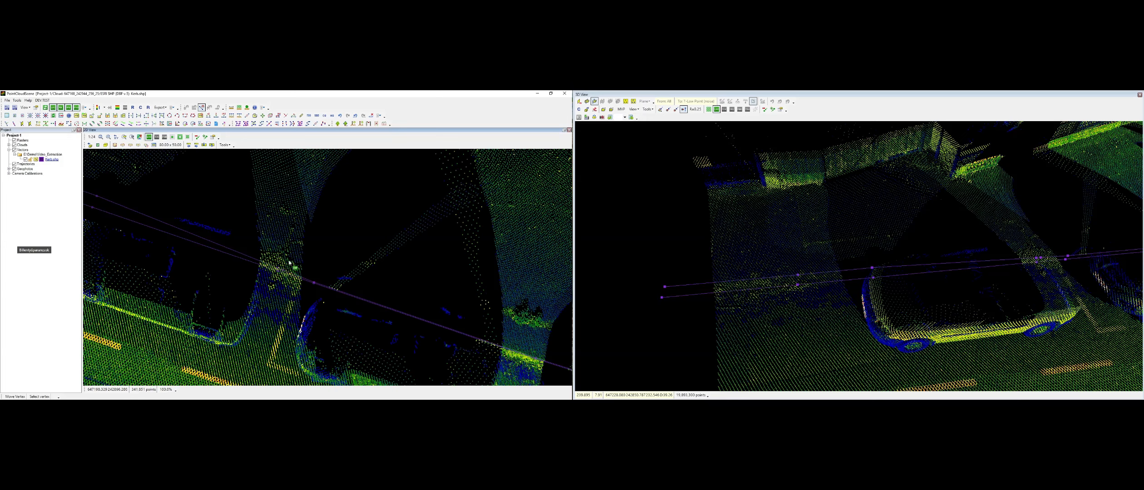
click(297, 274)
click(273, 252)
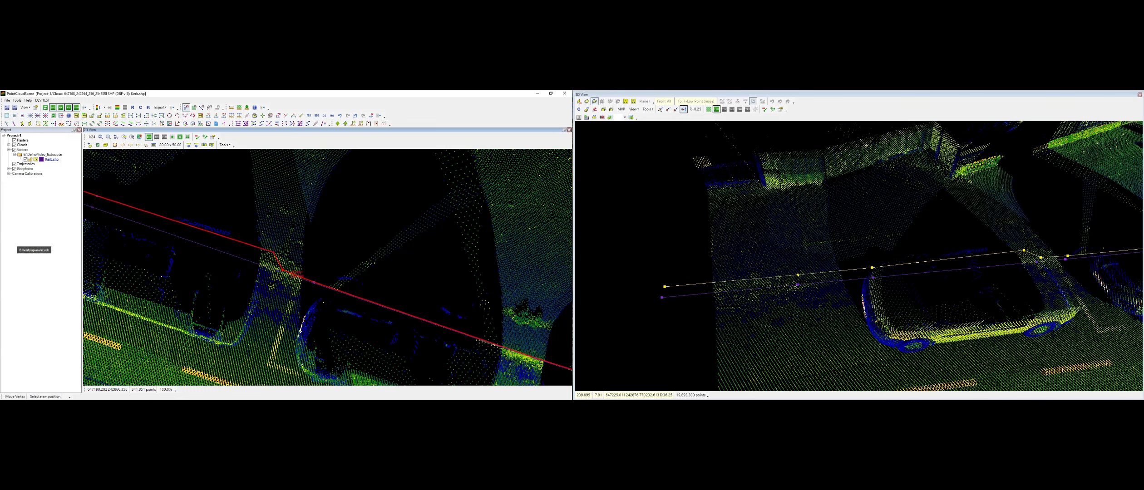
click(280, 264)
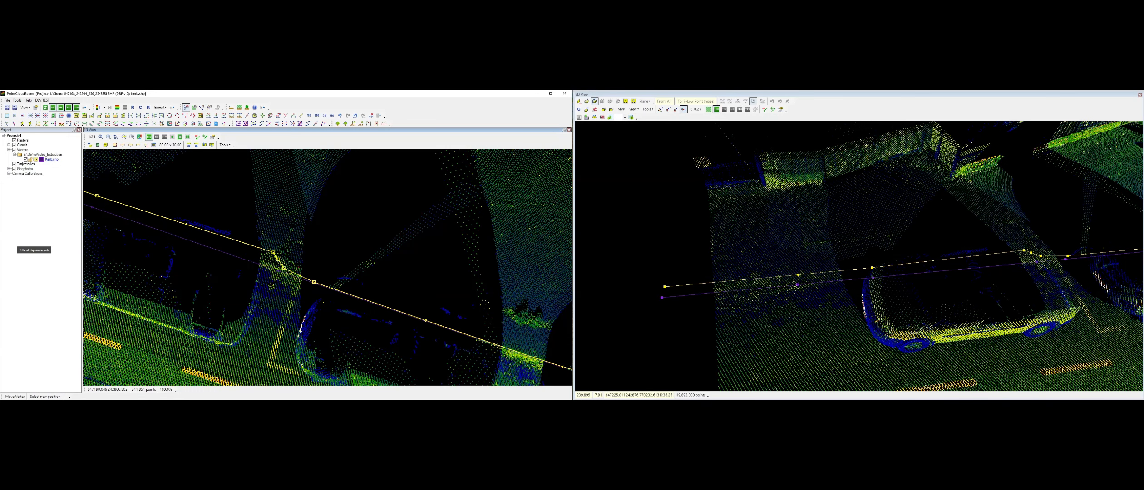
Move vertices of both curb lines in the plan view to fit the point cloud between the two parked cars
click(279, 261)
click(278, 273)
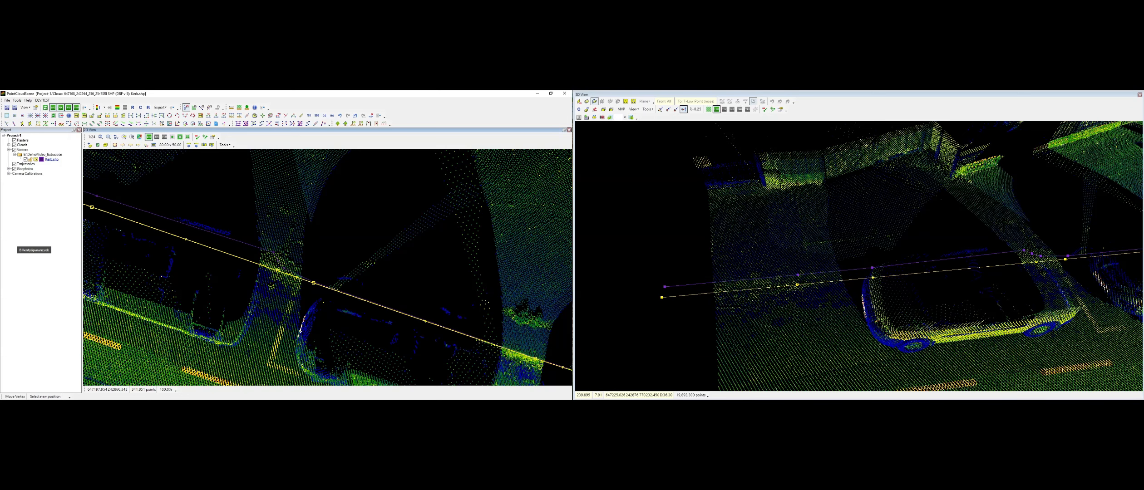
click(273, 272)
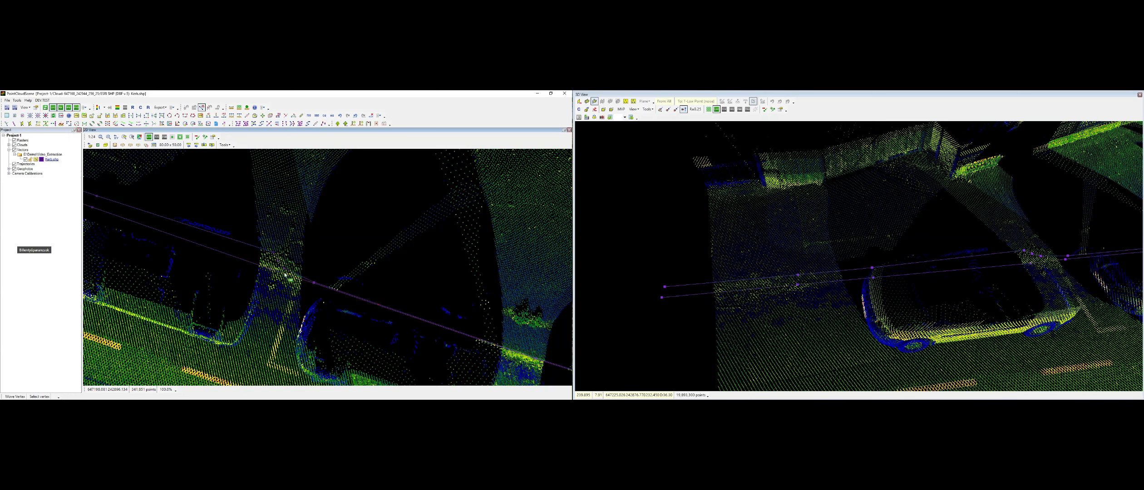
click(285, 270)
click(292, 273)
key(Escape)
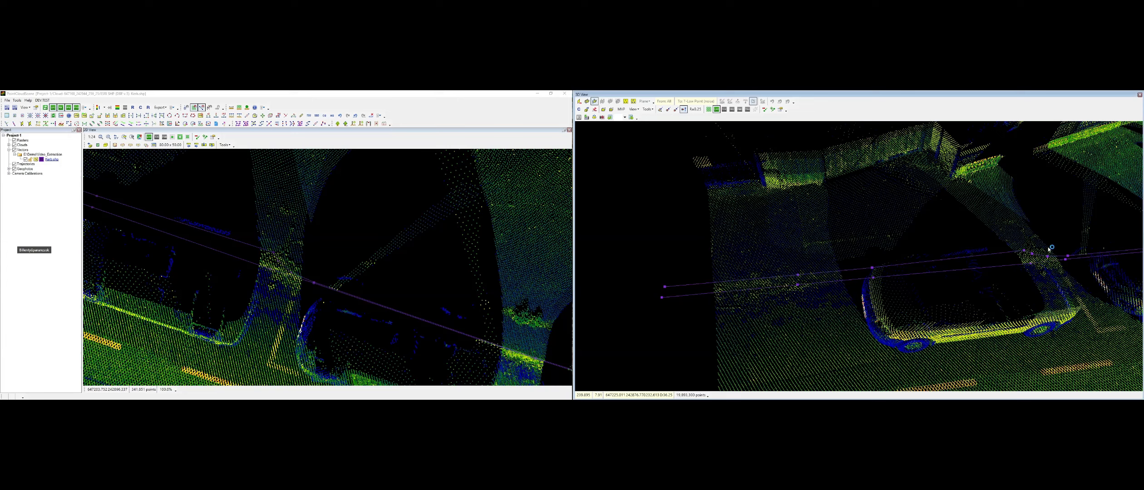
Adjust the heights of the three upper curb line vertices between the parked cars to the ground points
mouse_move(1049, 249)
middle_down()
mouse_move(907, 266)
mouse_move(829, 232)
mouse_move(869, 248)
middle_up()
key(z)
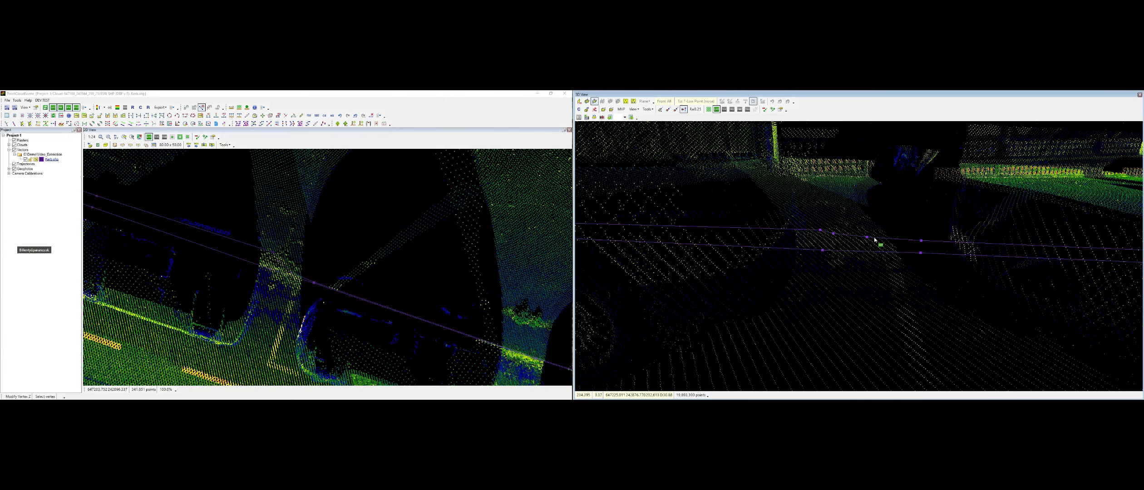
click(869, 238)
click(868, 239)
click(834, 234)
click(834, 235)
click(823, 232)
click(824, 232)
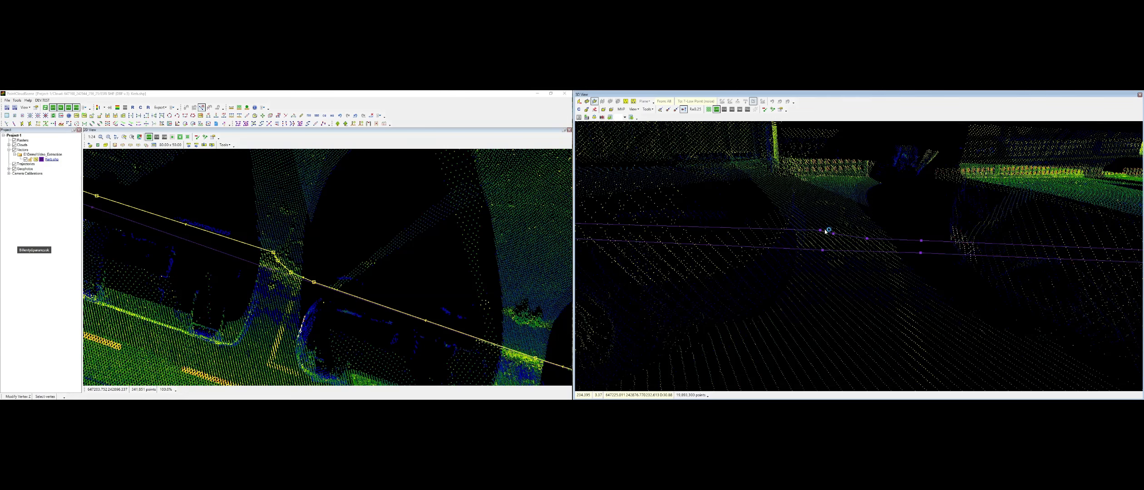
key(Escape)
Reposition the bend vertices of the upper curb line between the parked cars in the plan view
middle_drag(825, 232, 827, 276)
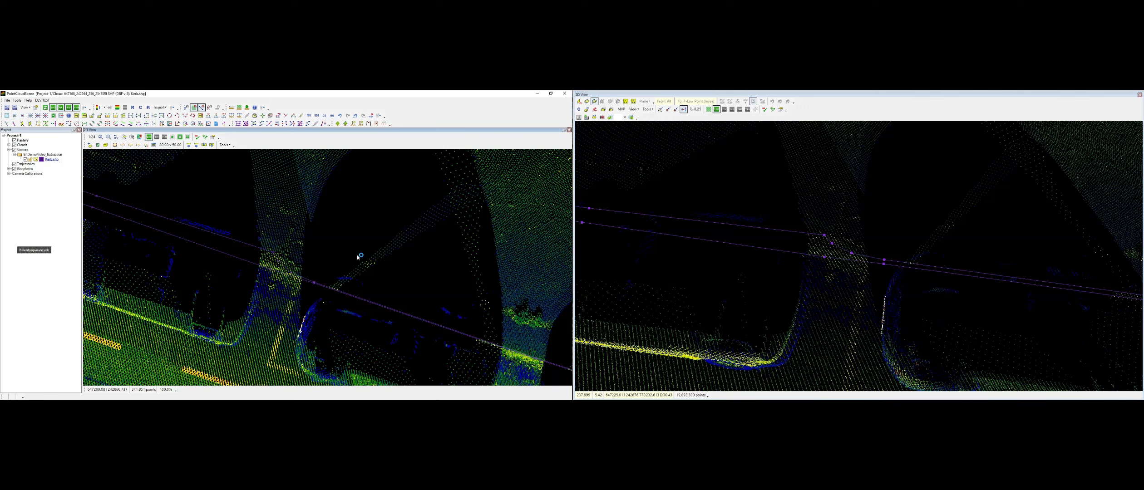
key(m)
click(291, 273)
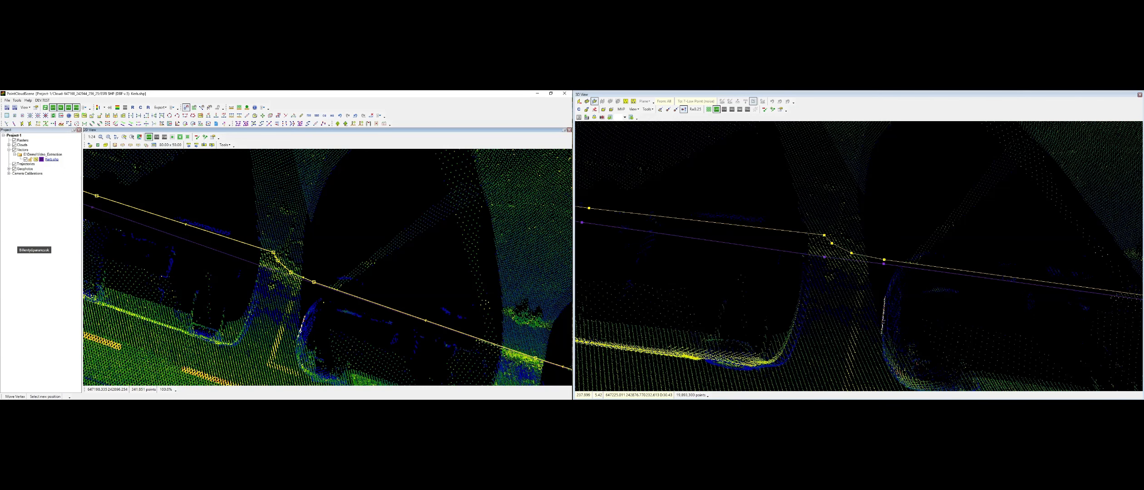
click(290, 274)
click(278, 261)
click(275, 268)
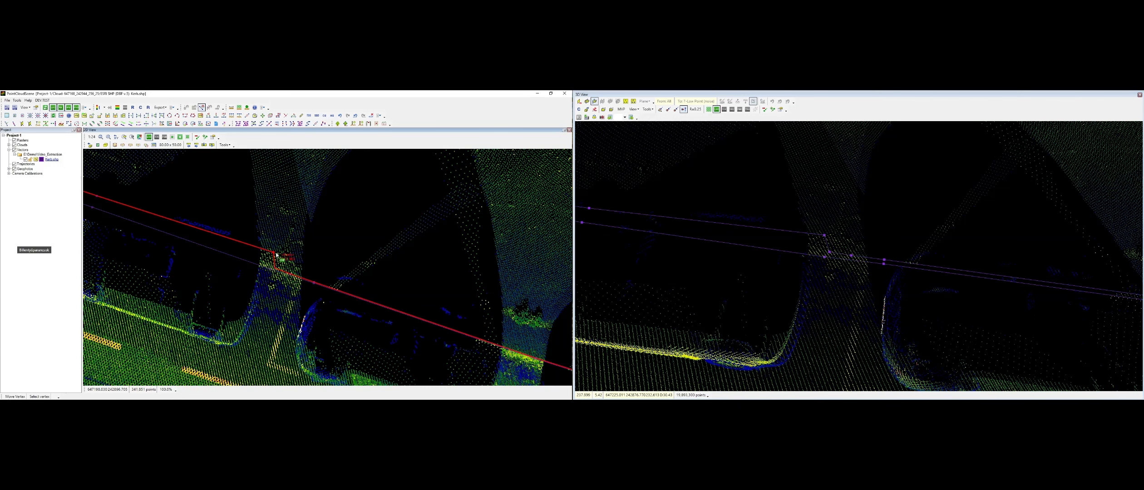
click(274, 256)
click(271, 256)
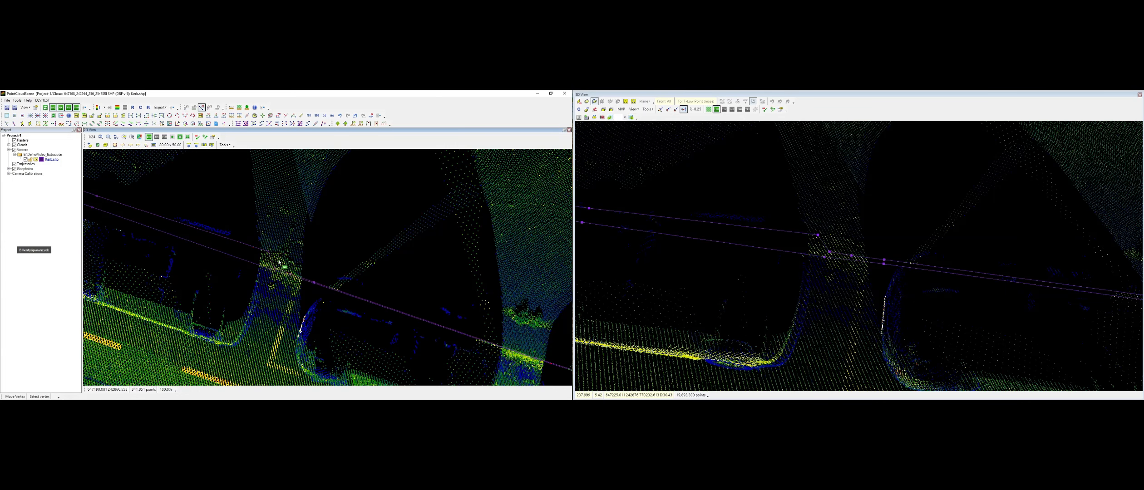
key(m)
click(272, 259)
click(268, 263)
Adjust the heights of the upper curb line's end vertex and its neighbouring vertices to the cloud surface
mouse_move(926, 270)
middle_down()
mouse_move(936, 241)
mouse_move(1124, 228)
mouse_move(835, 238)
mouse_move(823, 217)
mouse_move(882, 268)
mouse_move(738, 297)
mouse_move(789, 265)
mouse_move(767, 271)
middle_up()
click(703, 253)
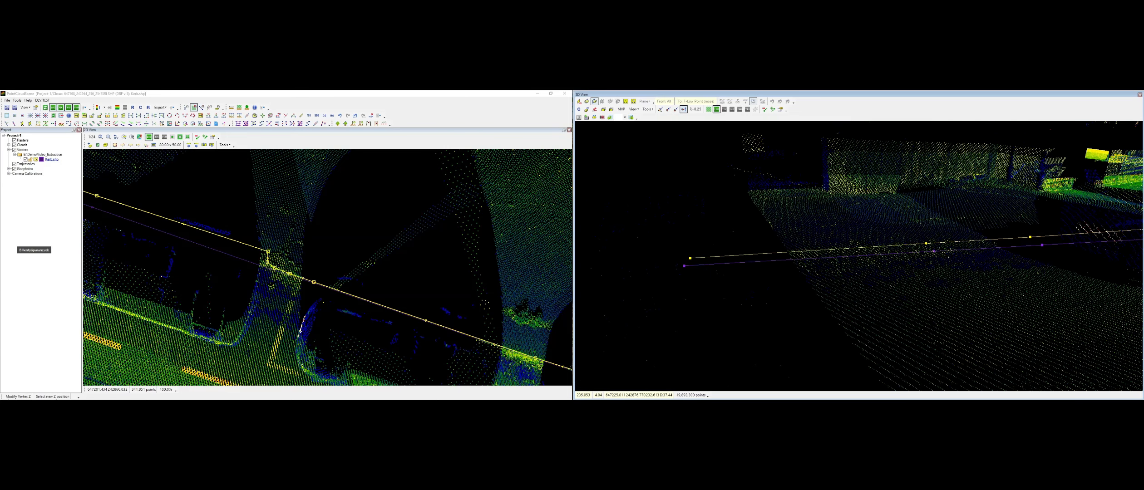
middle_drag(511, 366, 591, 382)
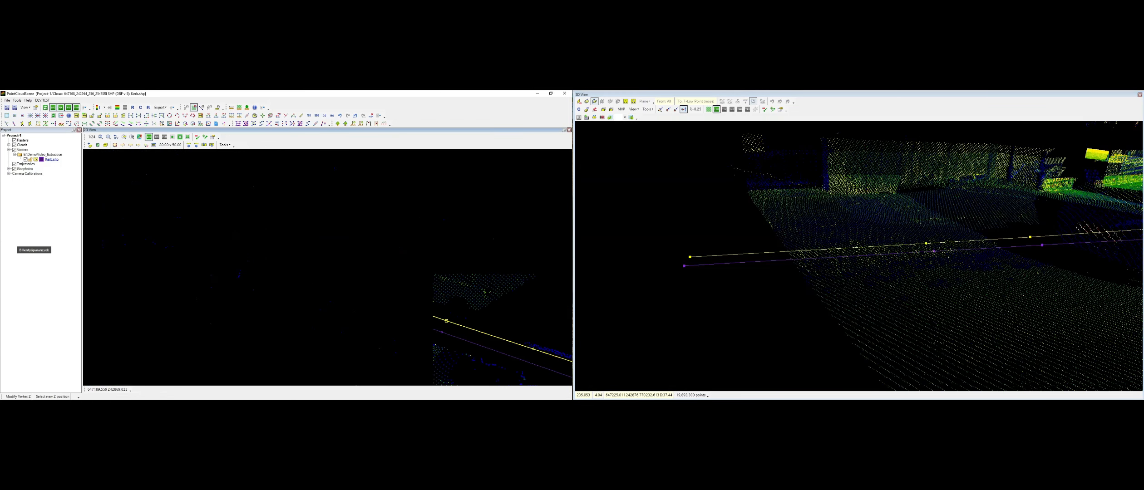
click(239, 250)
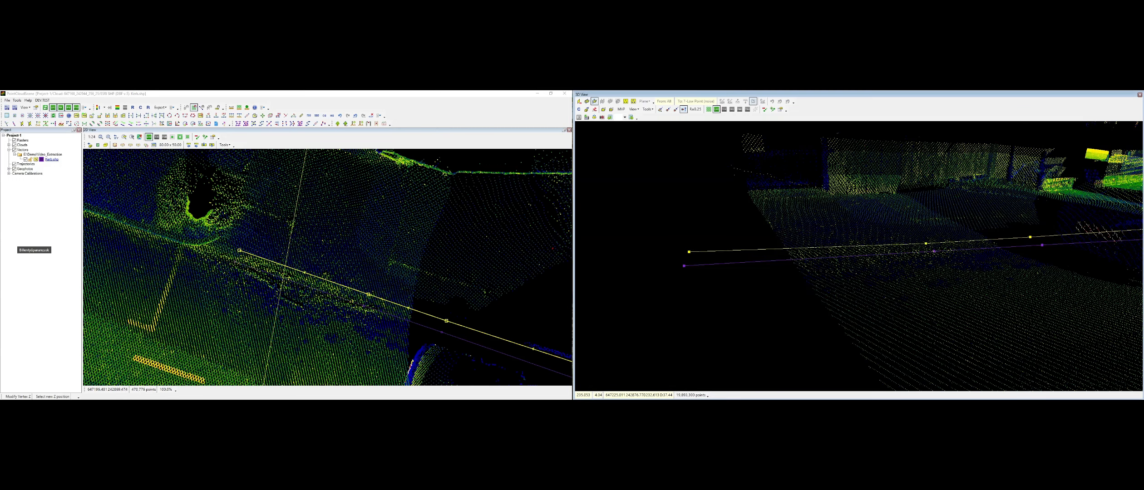
click(926, 244)
click(930, 241)
click(1030, 238)
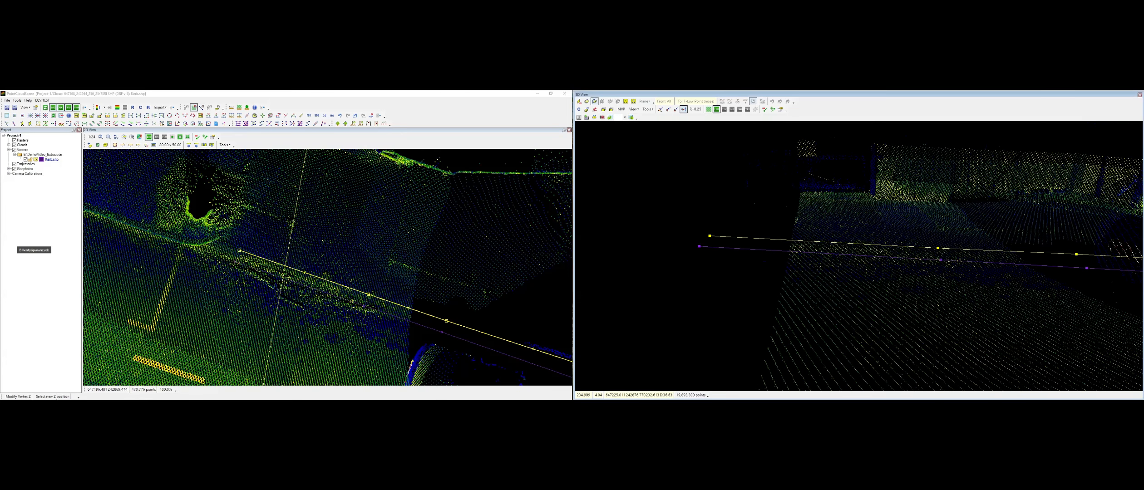
Correct the heights of the remaining upper curb line vertices along the parked cars
mouse_move(781, 268)
middle_down()
mouse_move(860, 235)
mouse_move(956, 235)
middle_up()
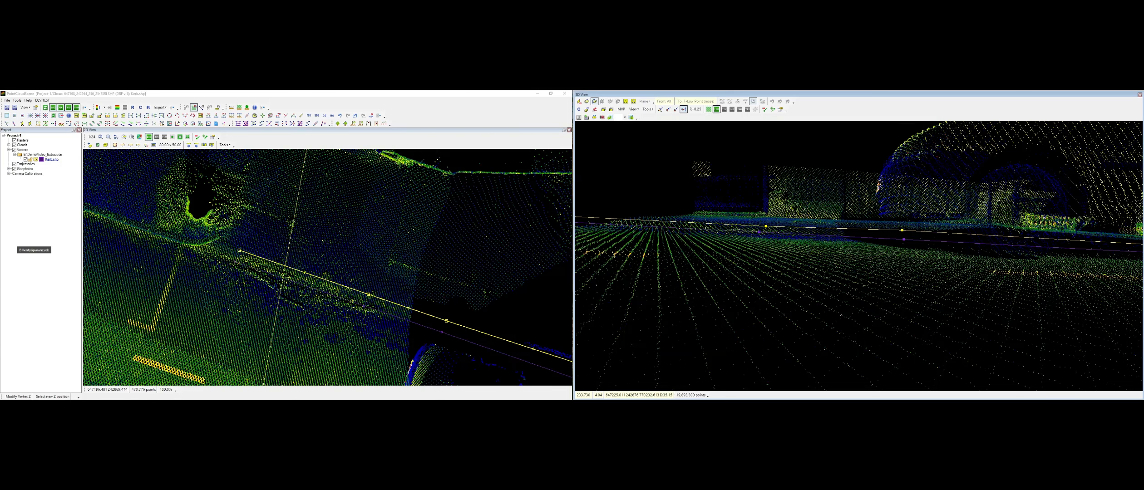
click(903, 232)
middle_drag(747, 233, 886, 249)
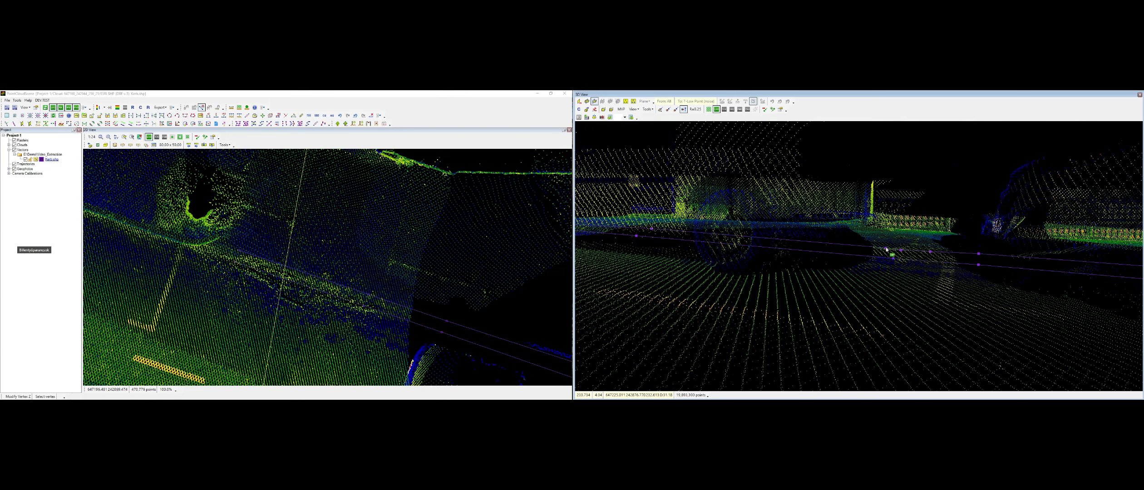
click(886, 249)
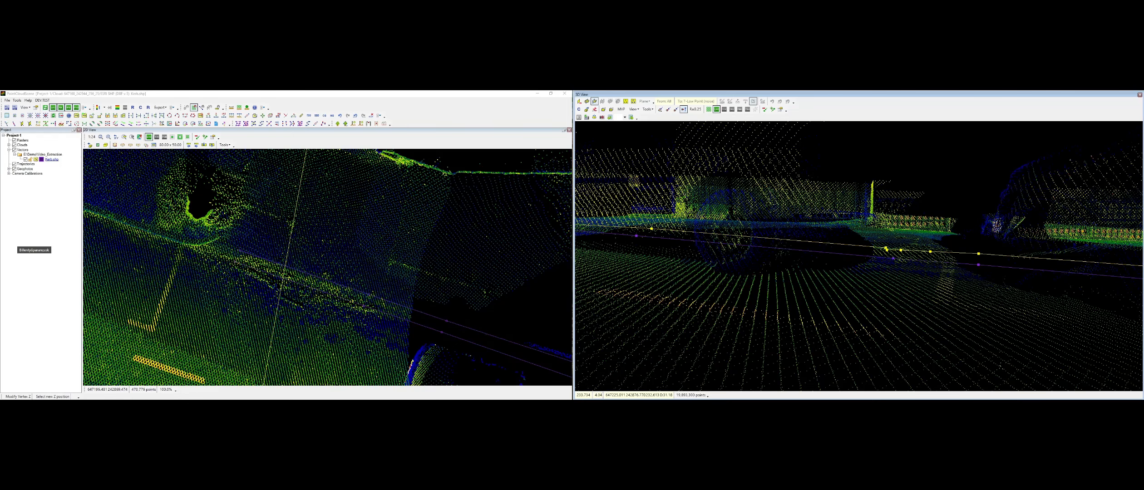
click(988, 255)
key(Escape)
Create a parallel copy of the front curb line, offset toward the sidewalk side along the road bend
middle_drag(836, 247, 664, 303)
scroll(858, 289, down, 3)
middle_drag(878, 286, 843, 311)
middle_drag(1044, 323, 767, 297)
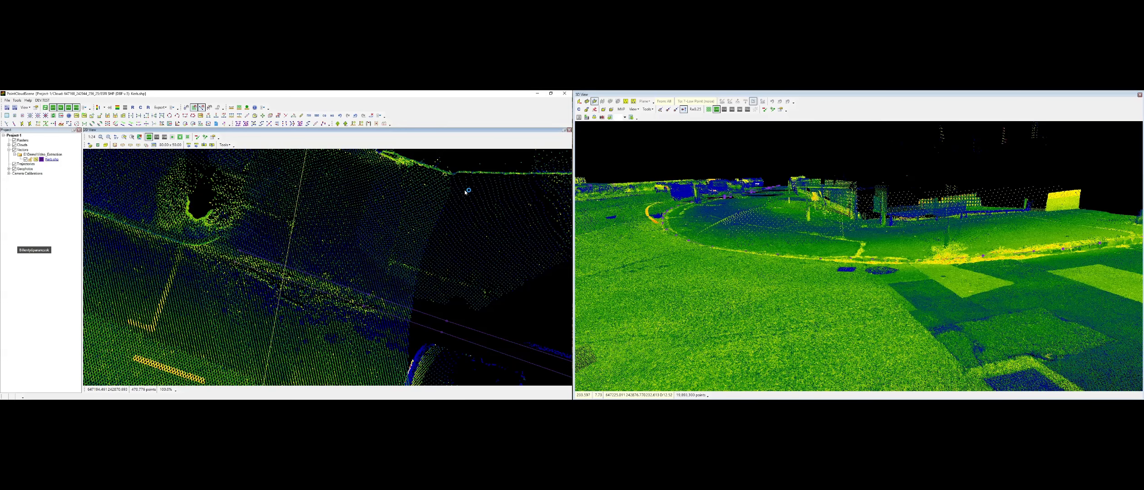
middle_drag(400, 276, 254, 114)
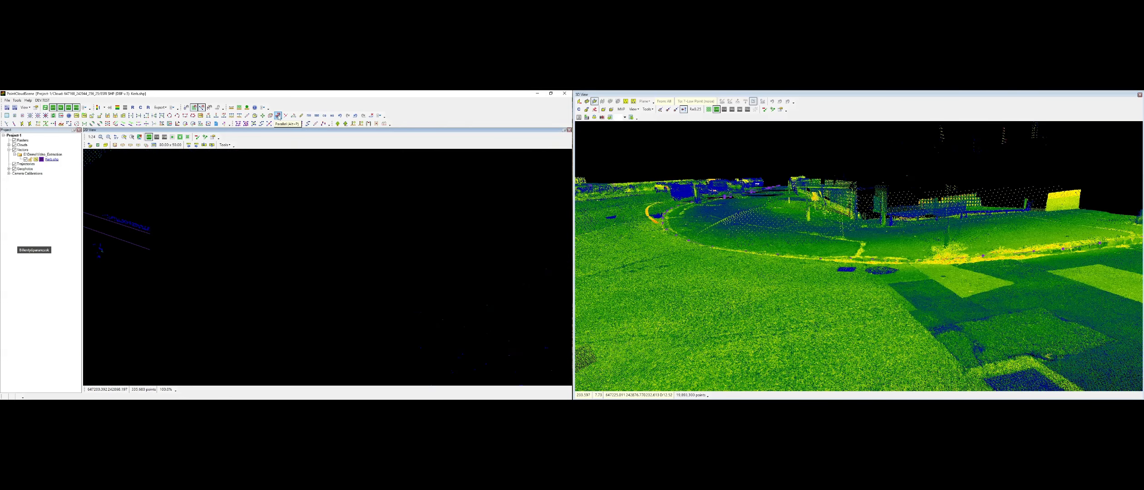
click(278, 116)
middle_drag(429, 340, 239, 274)
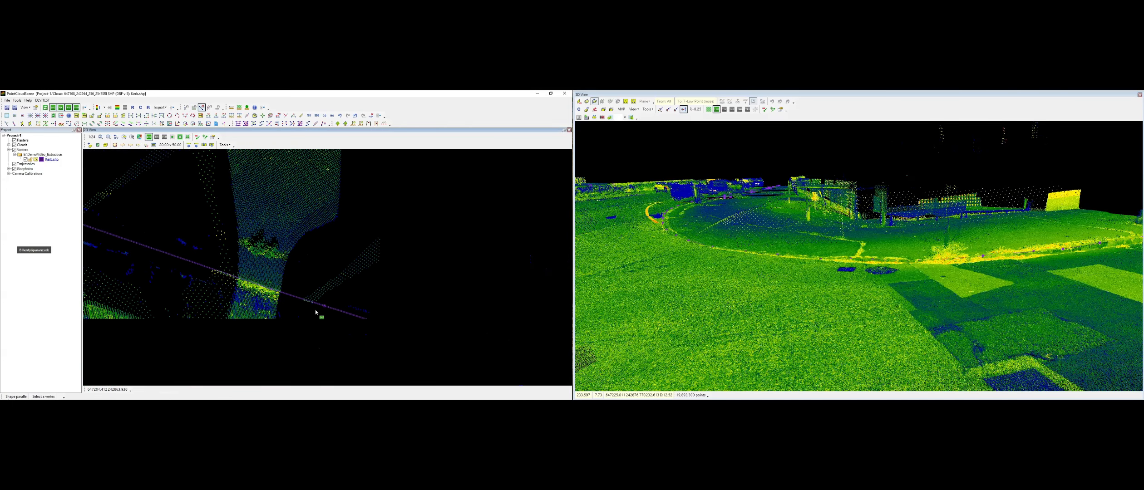
click(271, 289)
middle_drag(504, 352, 171, 262)
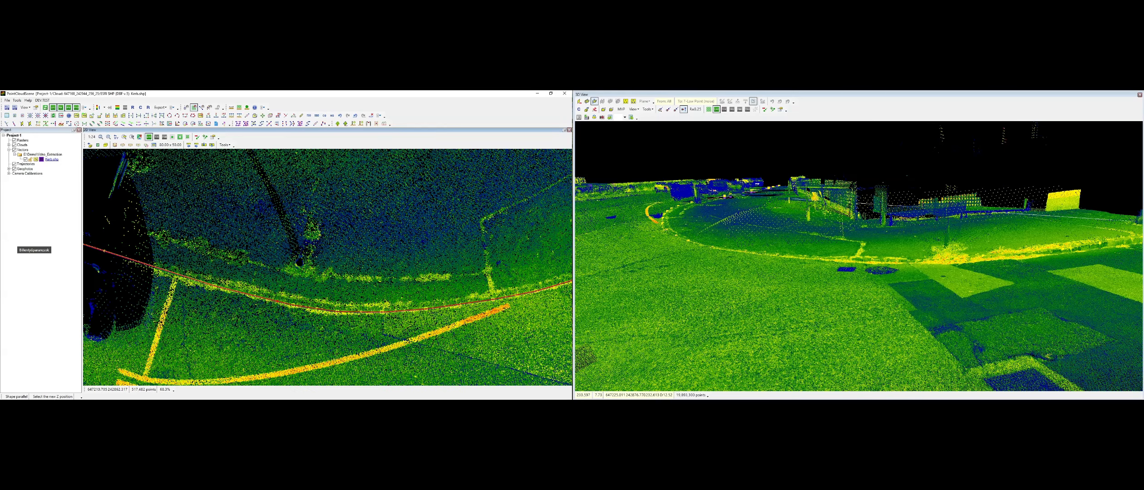
scroll(354, 310, up, 3)
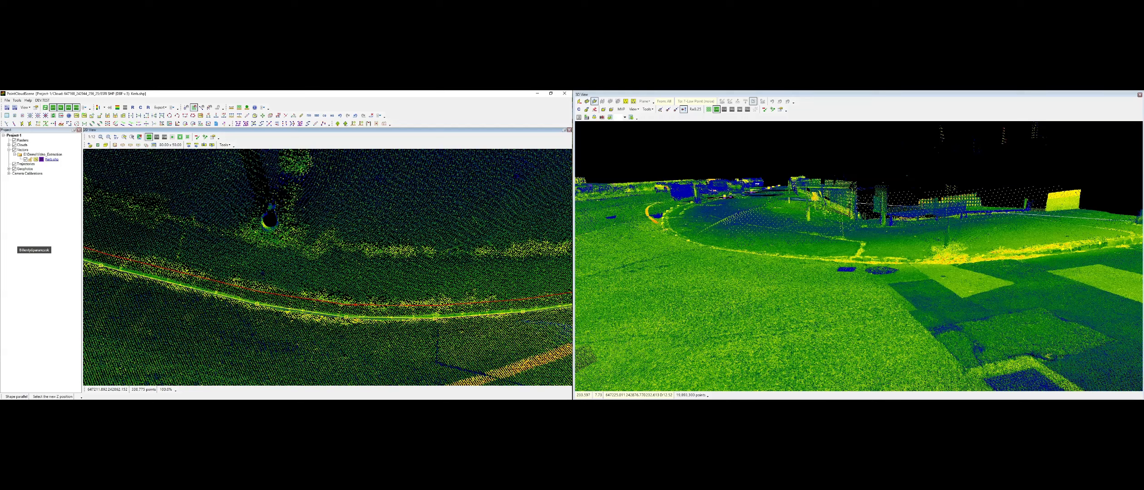
click(279, 245)
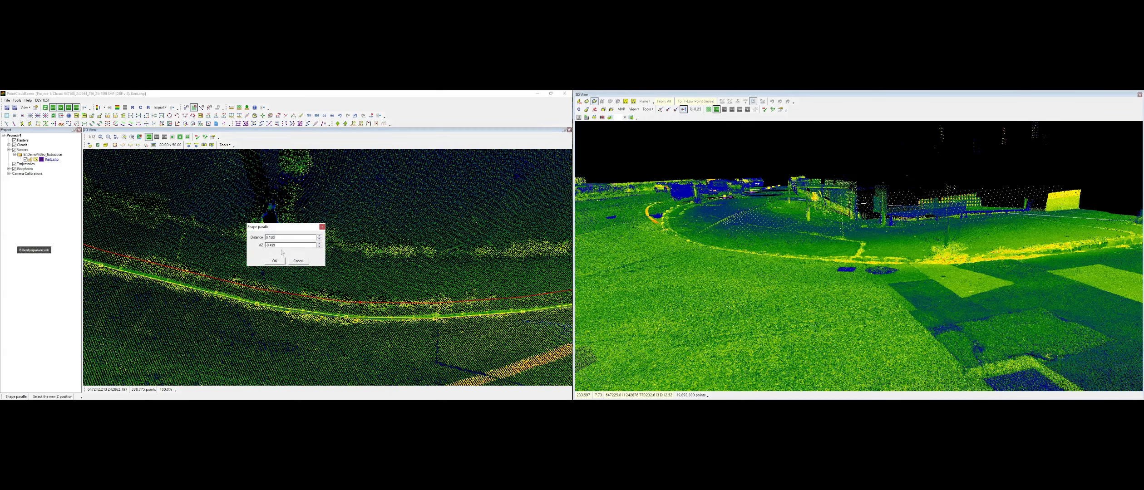
click(275, 261)
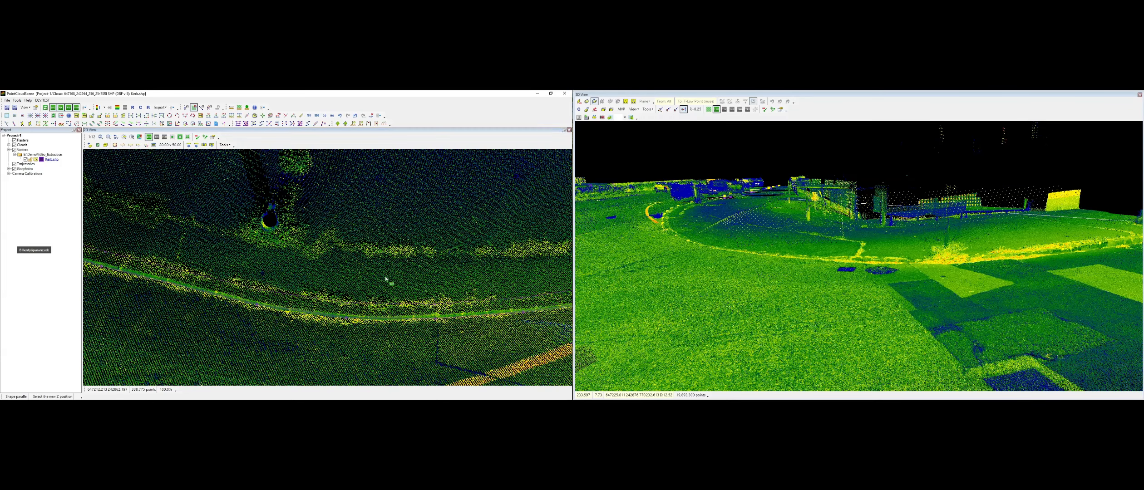
Examine the curb lines along the road bend against the point cloud in the 3D view
scroll(1087, 247, up, 5)
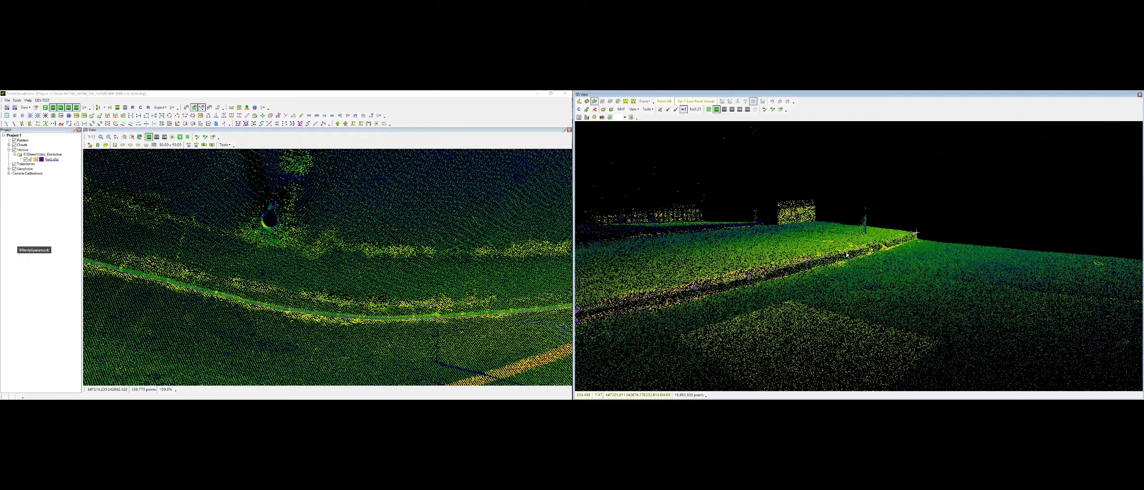
middle_drag(1086, 247, 935, 255)
scroll(935, 256, down, 2)
key(c)
mouse_move(782, 281)
middle_down()
mouse_move(677, 276)
mouse_move(910, 281)
middle_up()
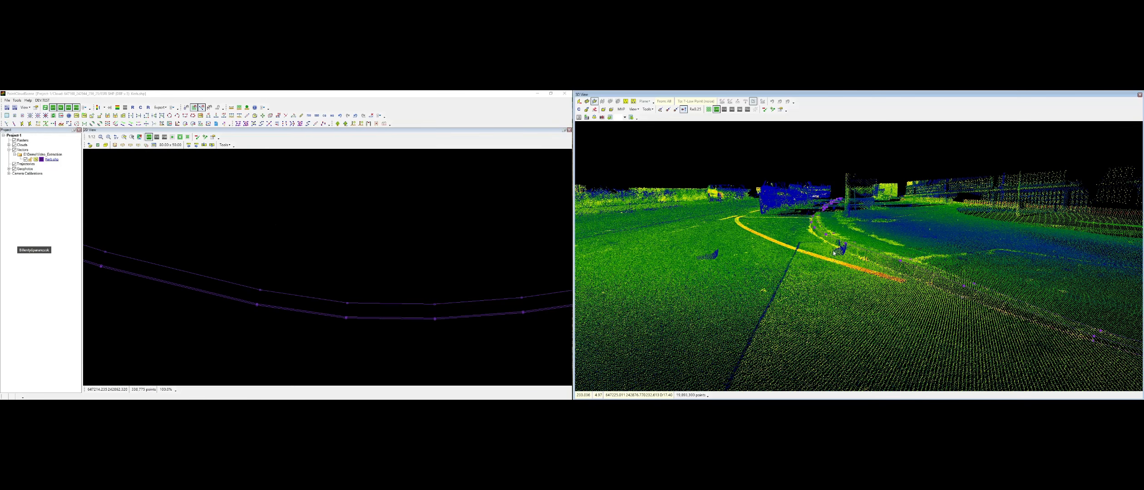
middle_drag(831, 235, 823, 222)
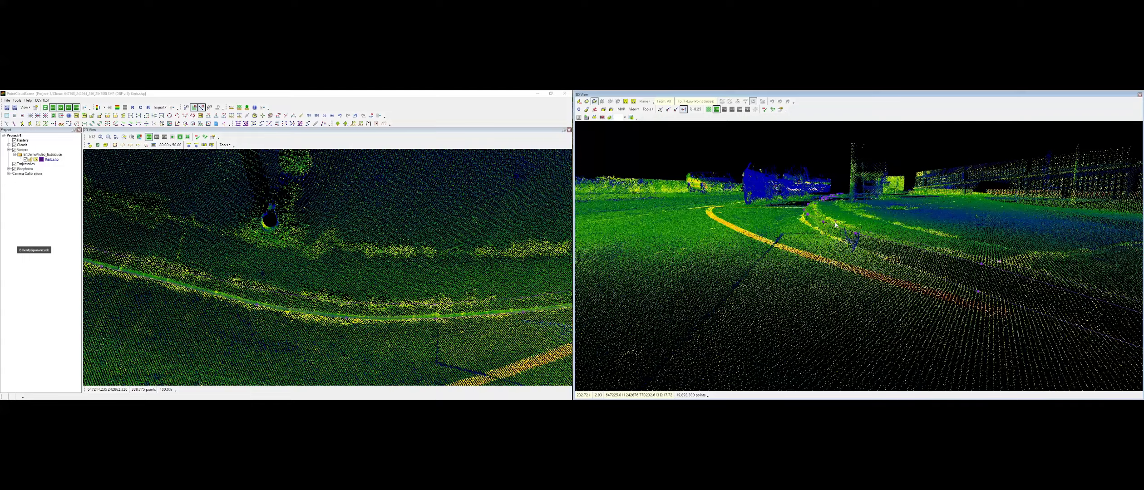
middle_drag(836, 225, 1037, 248)
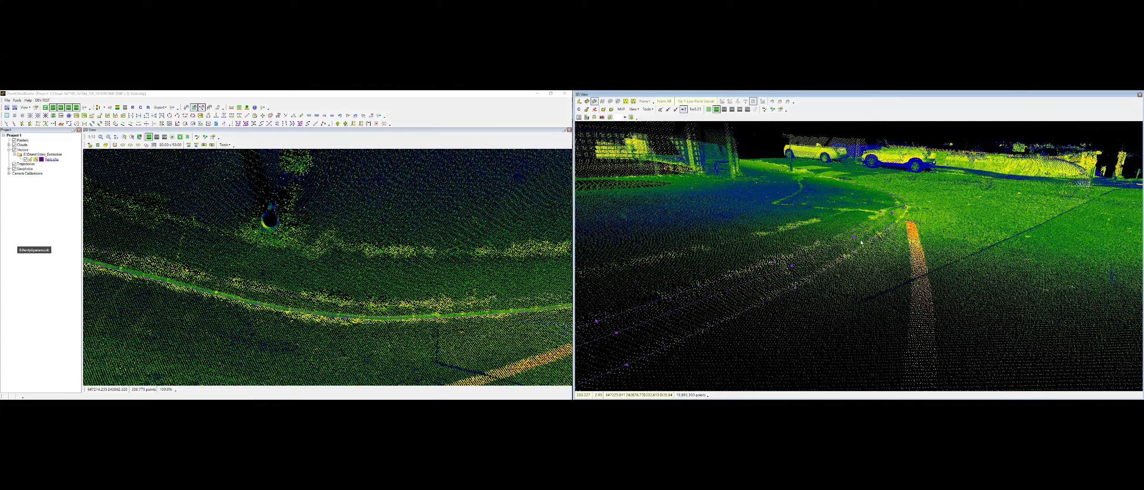
middle_drag(861, 243, 873, 221)
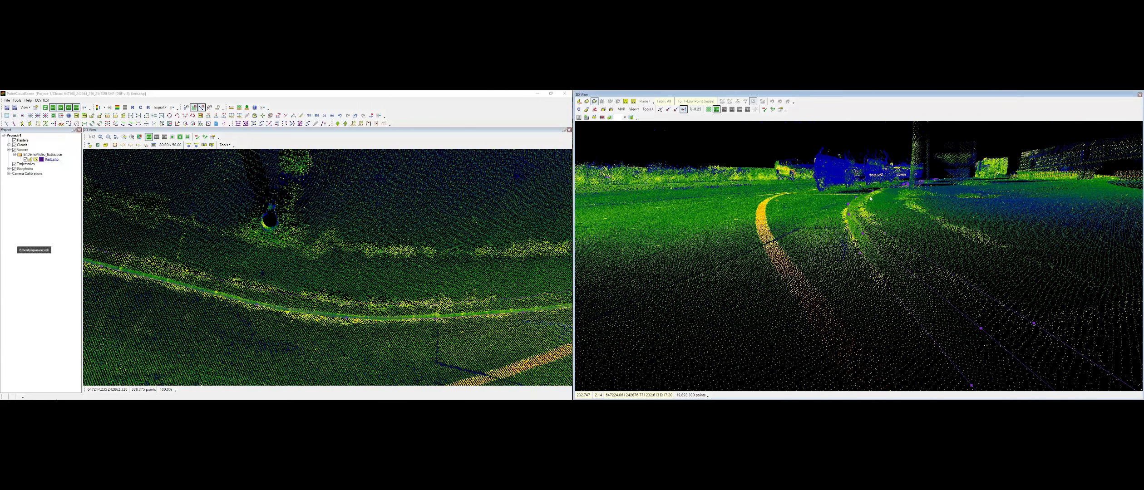
Modify the heights of the back curb line's vertices around the bend to match the sidewalk surface
click(868, 219)
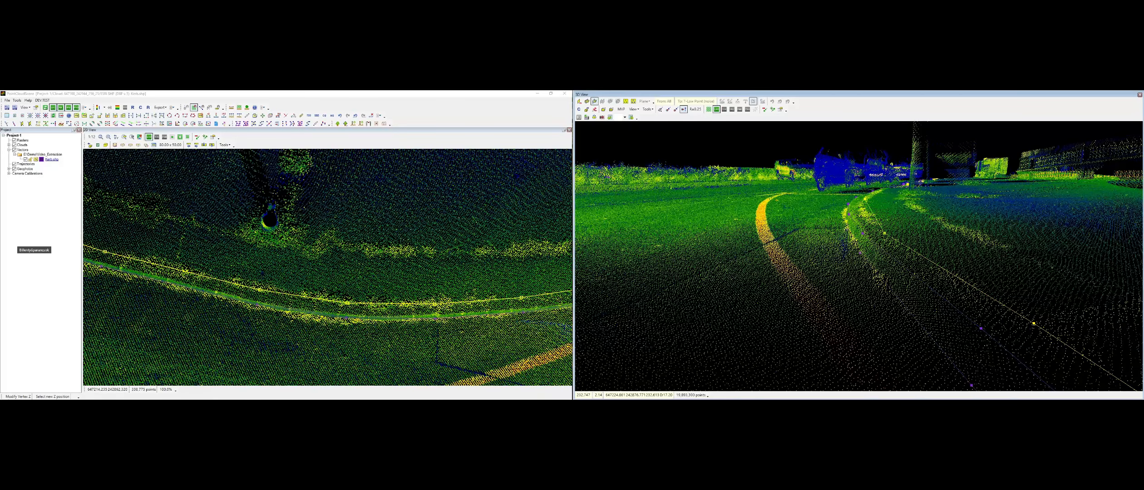
click(868, 212)
middle_drag(867, 213, 873, 240)
key(space)
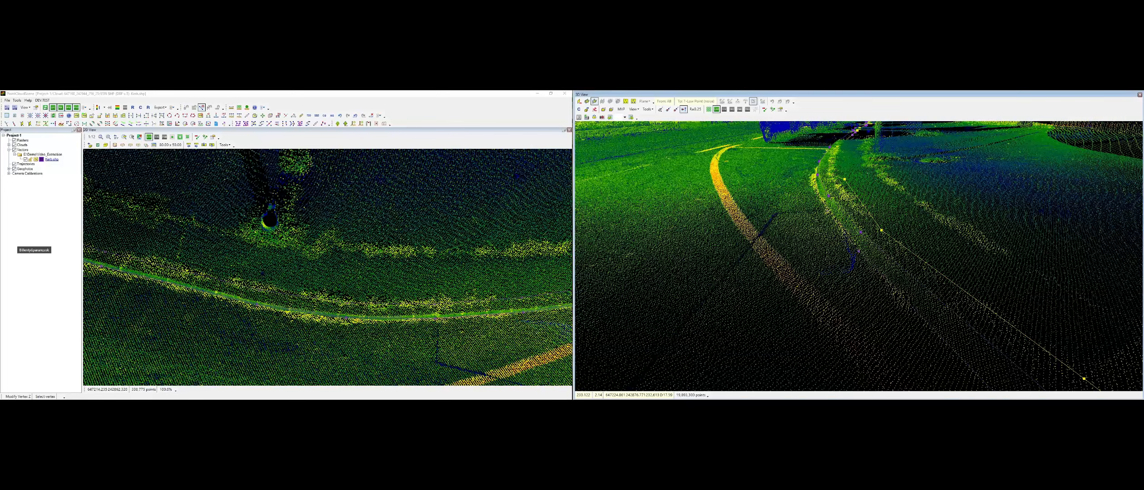
click(873, 214)
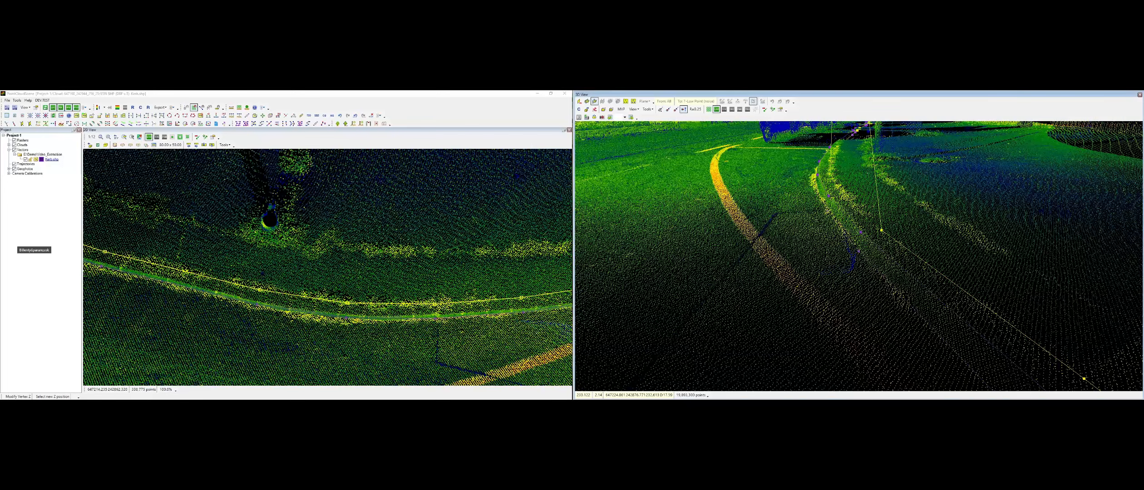
mouse_move(872, 214)
middle_down()
mouse_move(914, 208)
mouse_move(942, 243)
mouse_move(818, 201)
mouse_move(879, 227)
middle_up()
click(906, 220)
key(Escape)
click(817, 200)
click(817, 201)
scroll(878, 227, up, 3)
key(d)
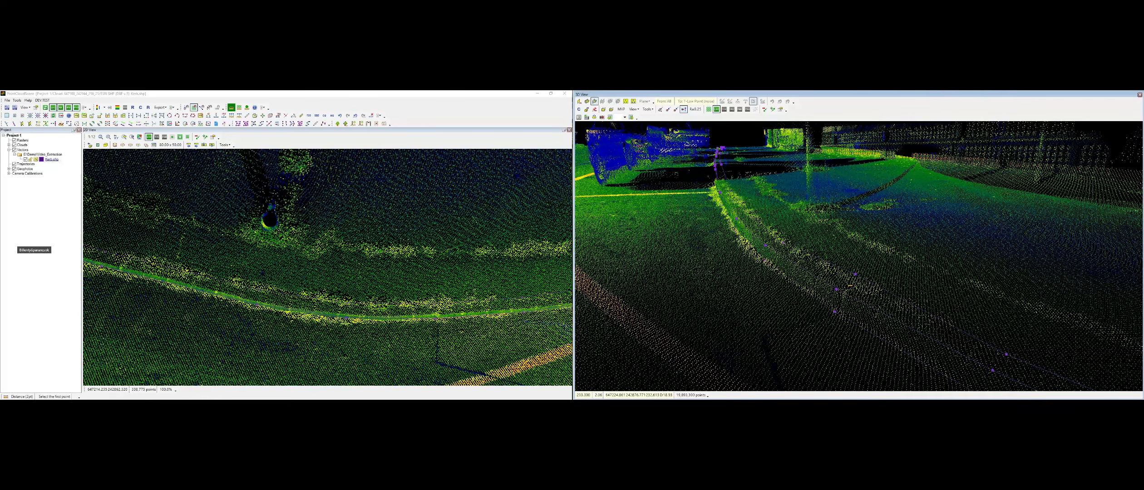
click(854, 281)
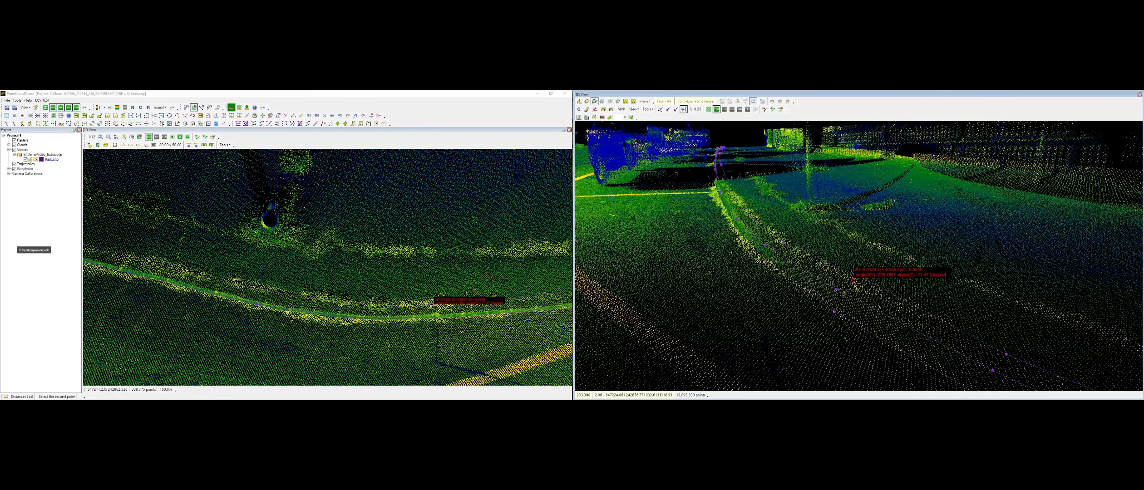
middle_drag(855, 283, 850, 263)
key(Escape)
Correct the heights of two more back curb line vertices at the near end of the bend to fit the scanned surface
key(z)
click(848, 260)
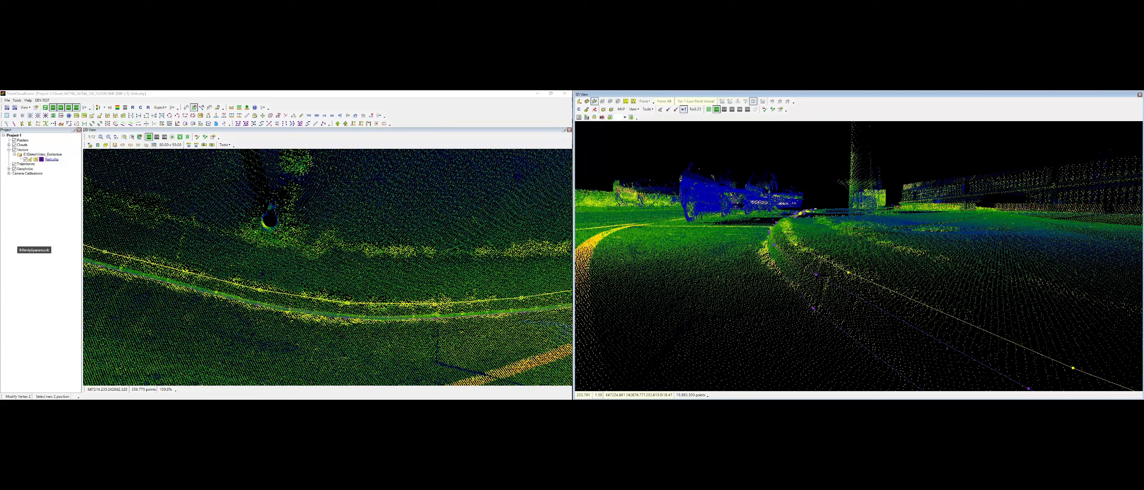
middle_drag(824, 289, 852, 275)
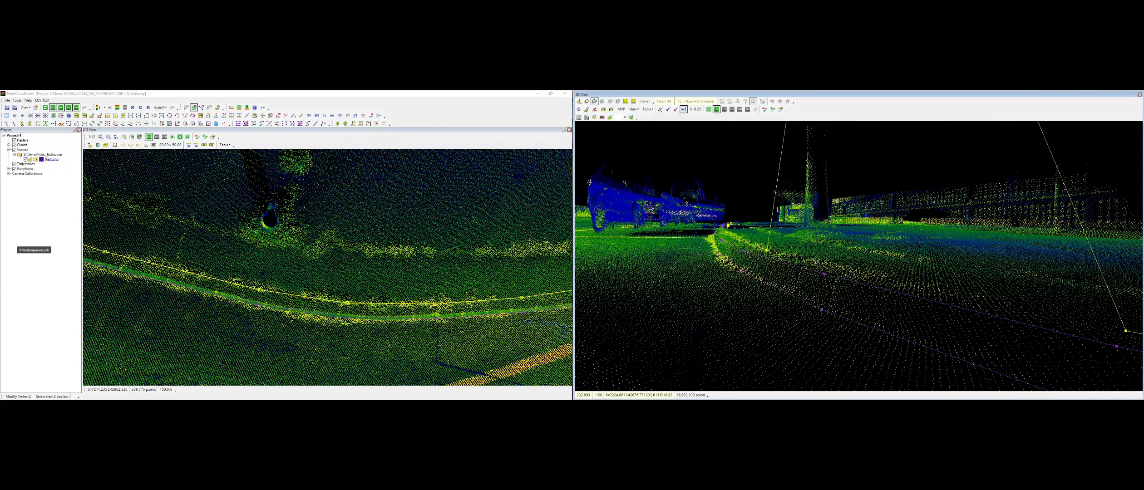
click(853, 271)
key(Escape)
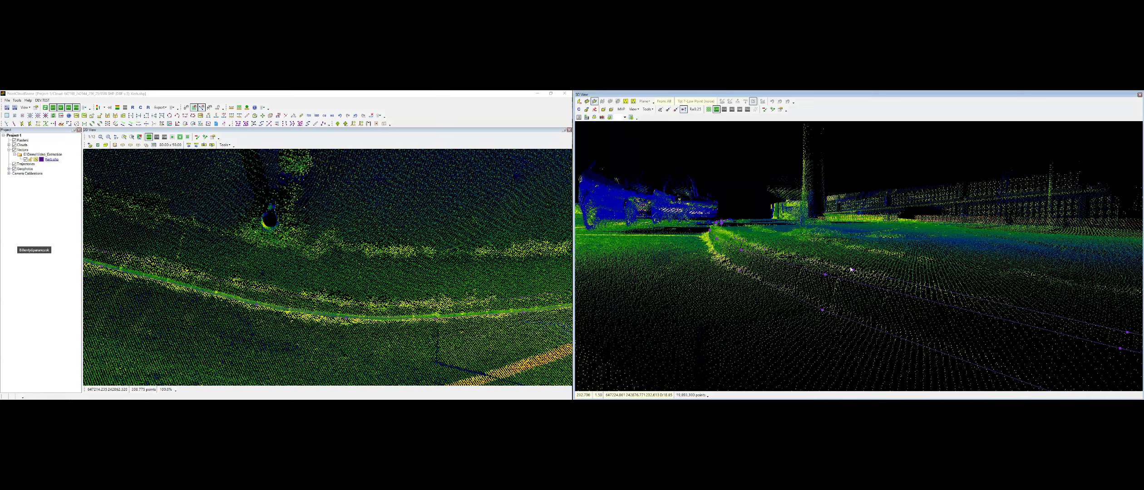
mouse_move(853, 269)
middle_down()
mouse_move(904, 271)
mouse_move(865, 277)
middle_up()
key(z)
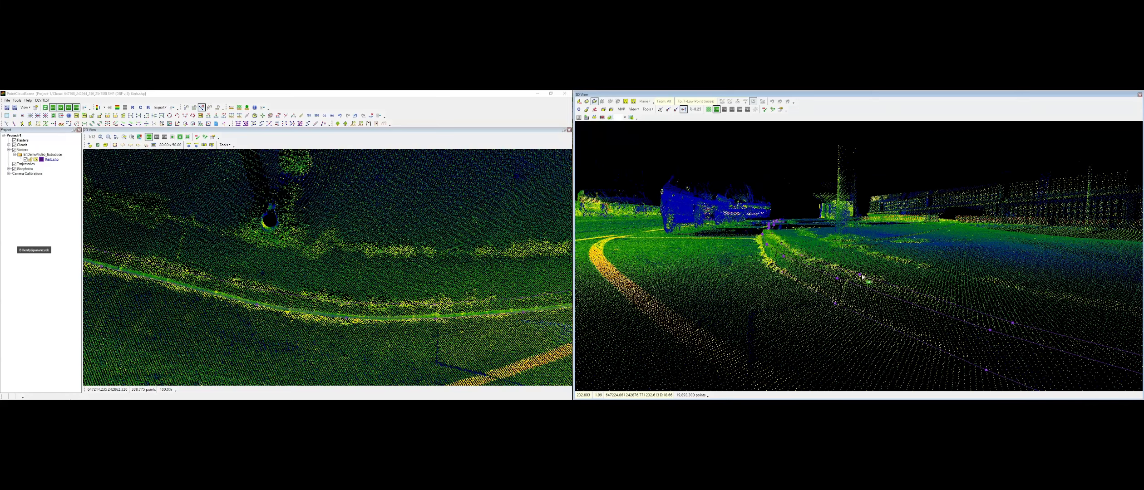
click(861, 275)
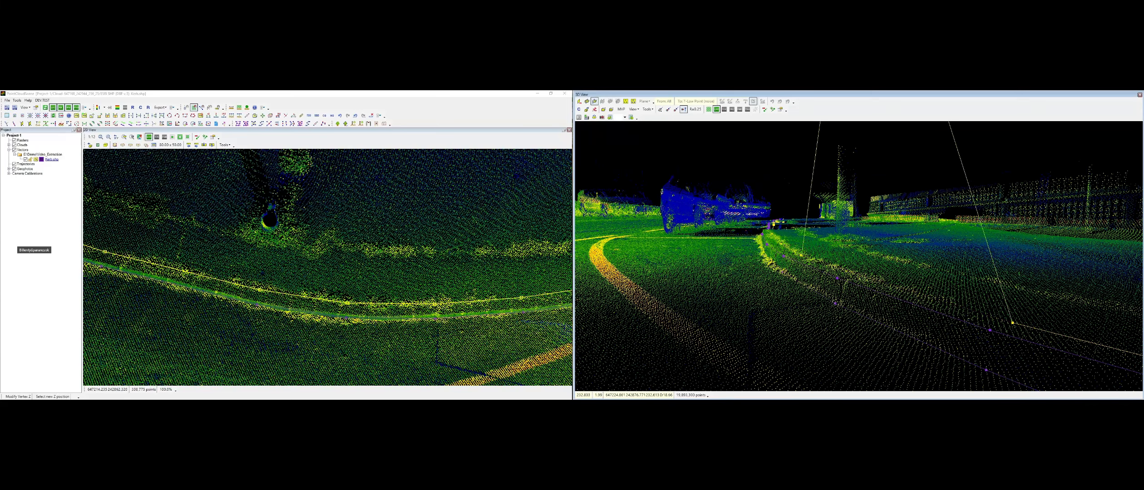
click(859, 270)
key(Escape)
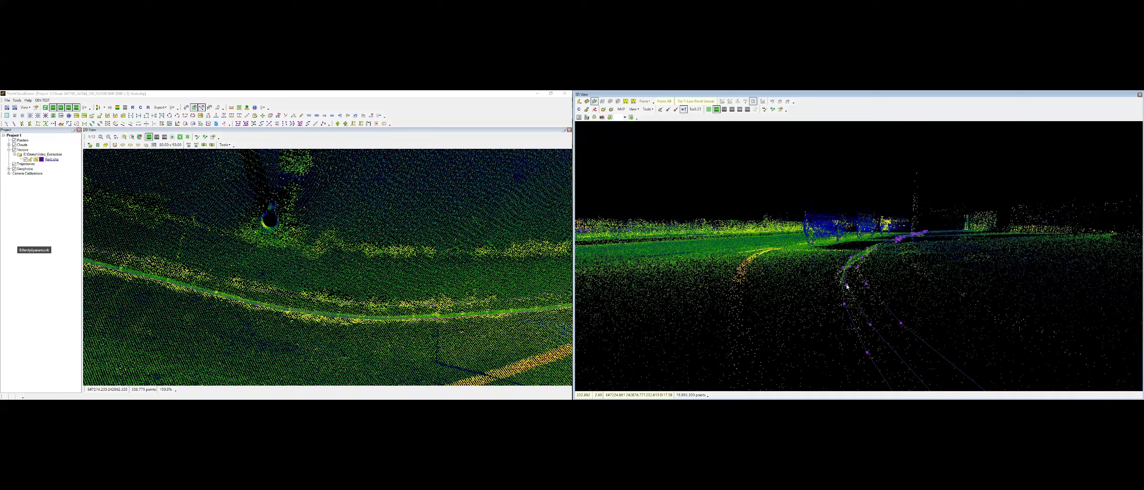
Split the back curb line at the corner vertex beside the stepped end and delete the surplus segment beyond it
middle_drag(935, 281, 846, 260)
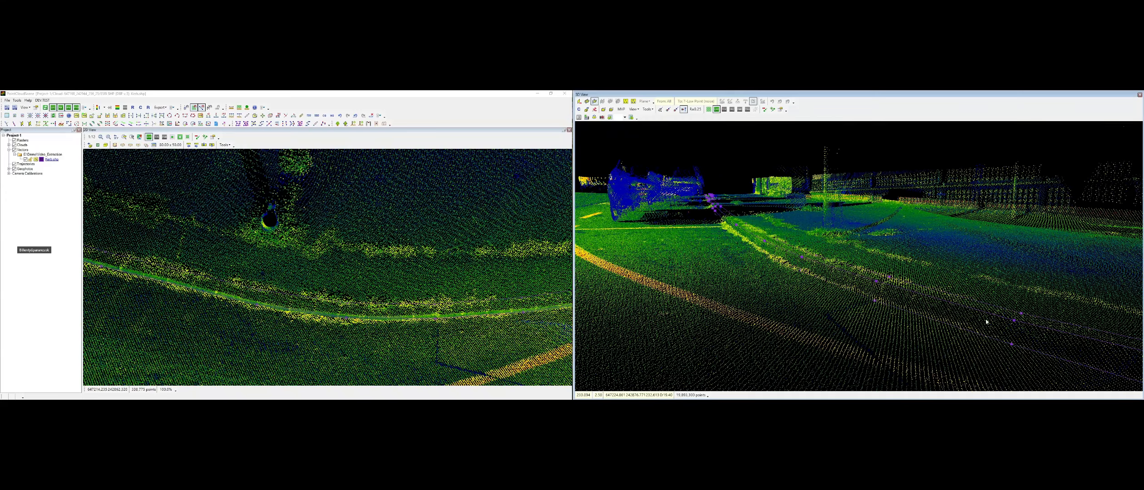
middle_drag(986, 322, 883, 255)
scroll(767, 264, up, 6)
key(s)
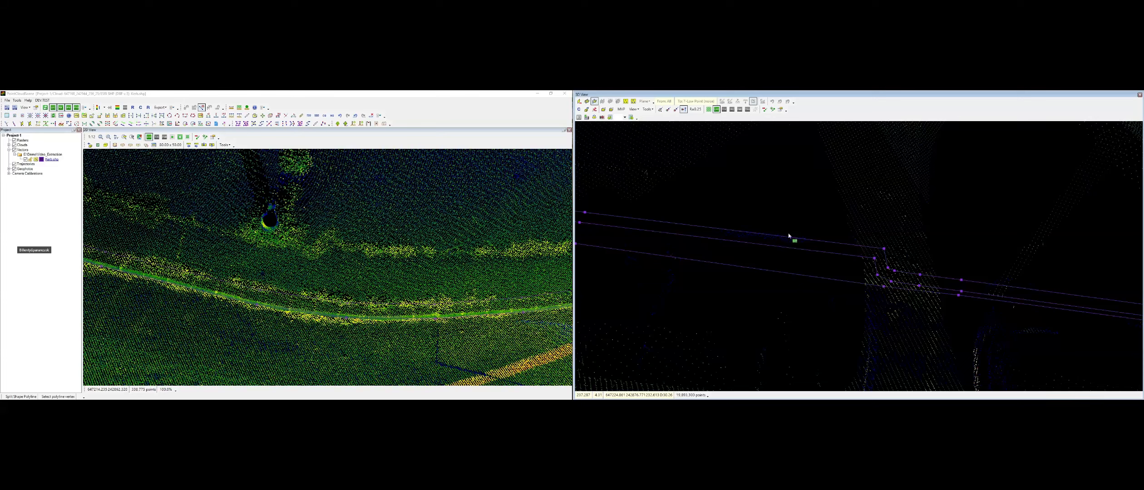
click(884, 249)
key(d)
click(585, 213)
Move the back curb line's new end vertex onto the corner vertex of the adjacent curb line
key(m)
click(884, 249)
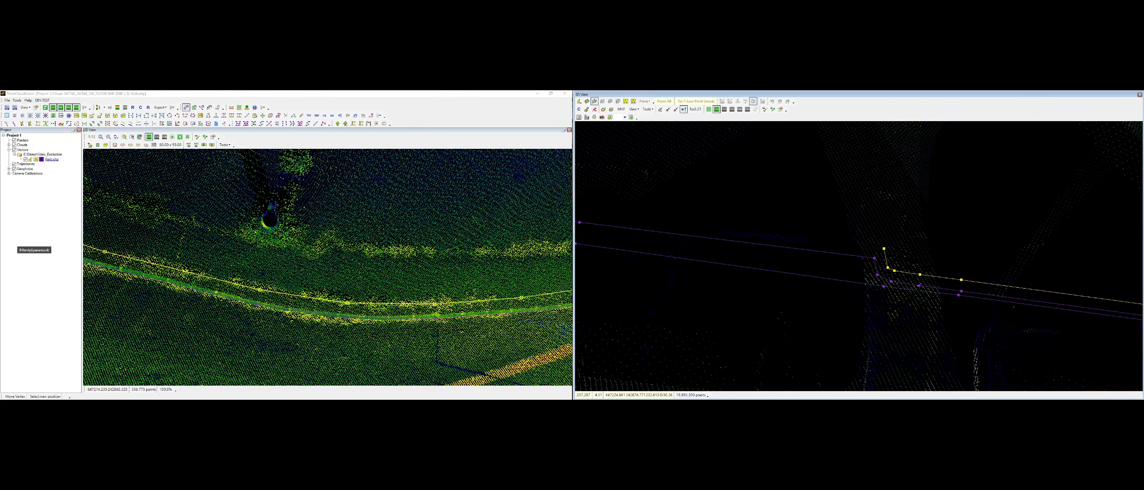
click(875, 258)
key(Escape)
Examine the curb lines around the finished bend and the undigitized corner across the side street
scroll(876, 261, down, 2)
middle_drag(930, 272, 935, 189)
scroll(910, 275, down, 4)
middle_drag(910, 274, 880, 256)
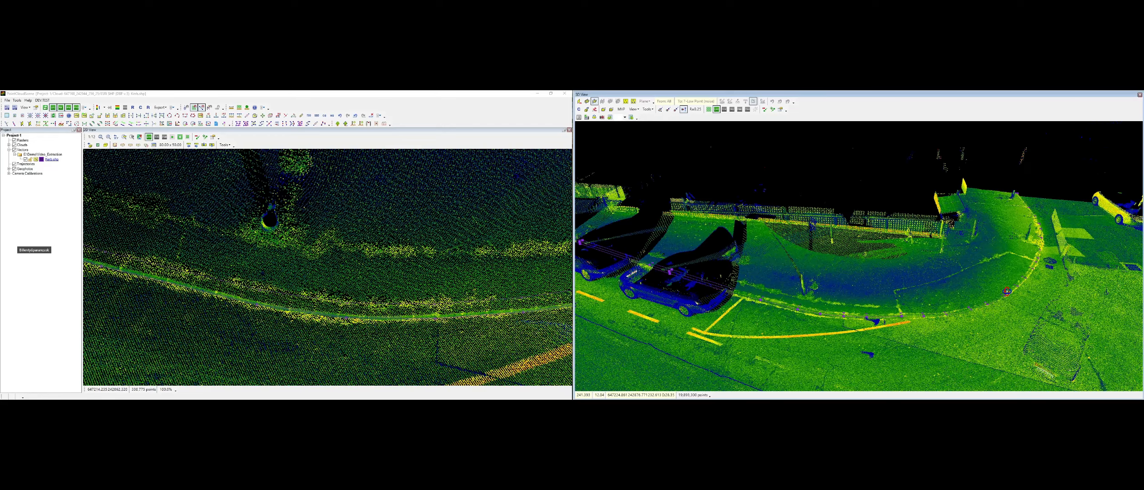
middle_drag(883, 321, 889, 303)
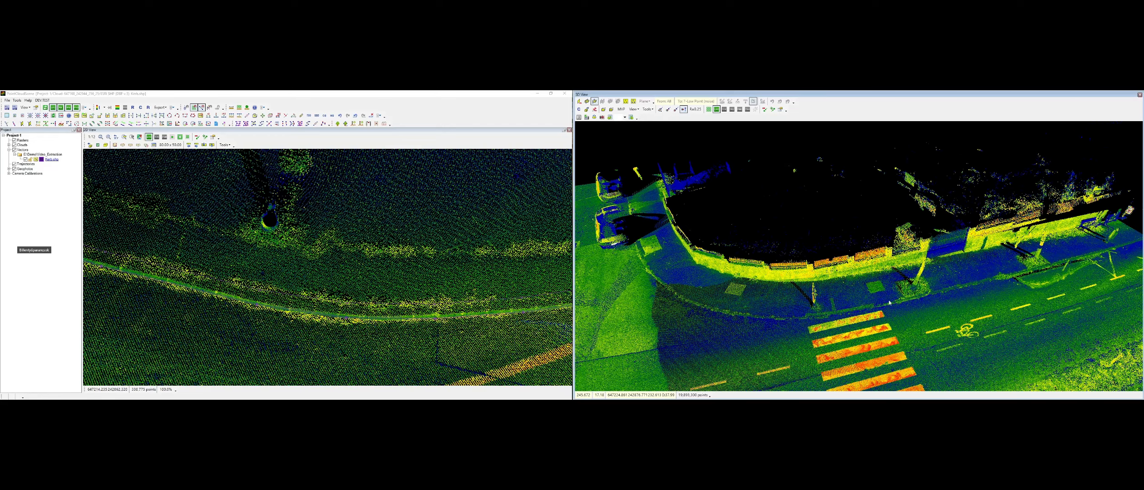
scroll(314, 293, down, 4)
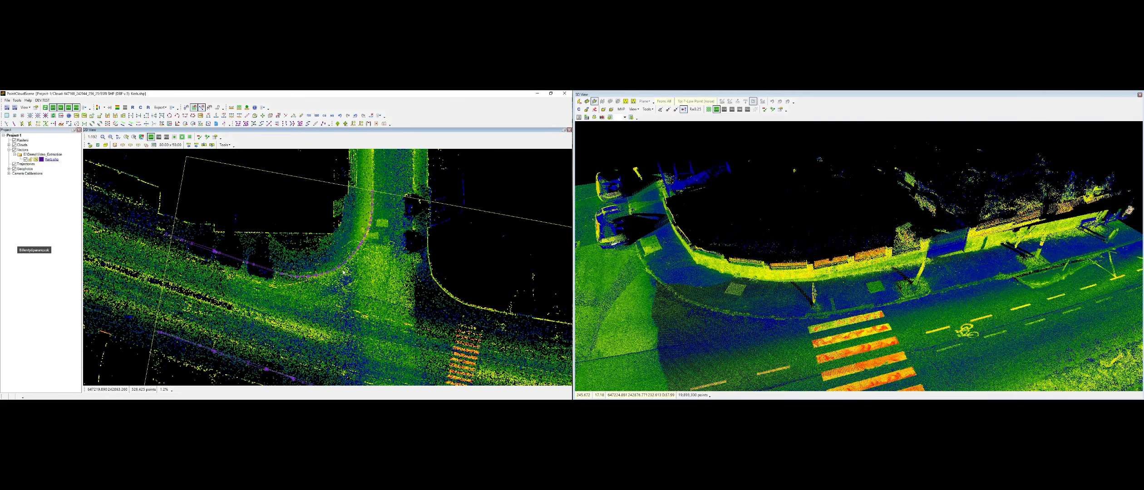
middle_drag(358, 297, 271, 279)
key(n)
scroll(326, 169, up, 3)
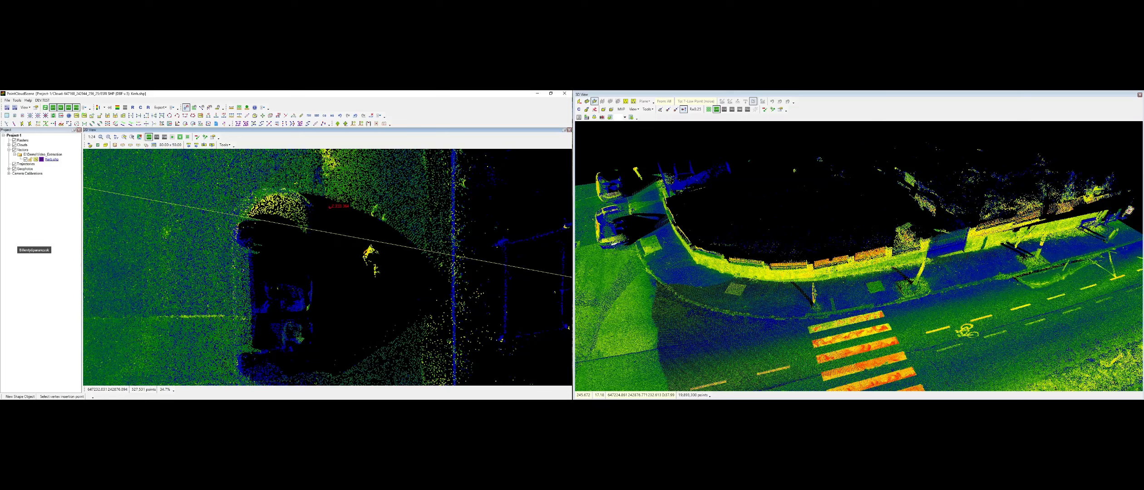
scroll(331, 171, up, 1)
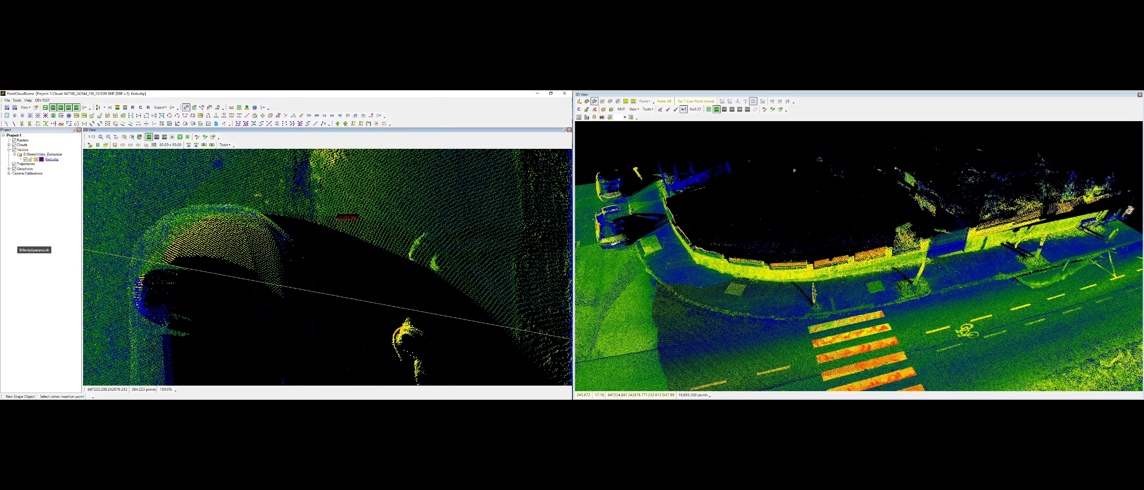
key(Escape)
Enlarge the clipping region around the intersection on two sides and load its points into the 3D view
scroll(319, 213, down, 5)
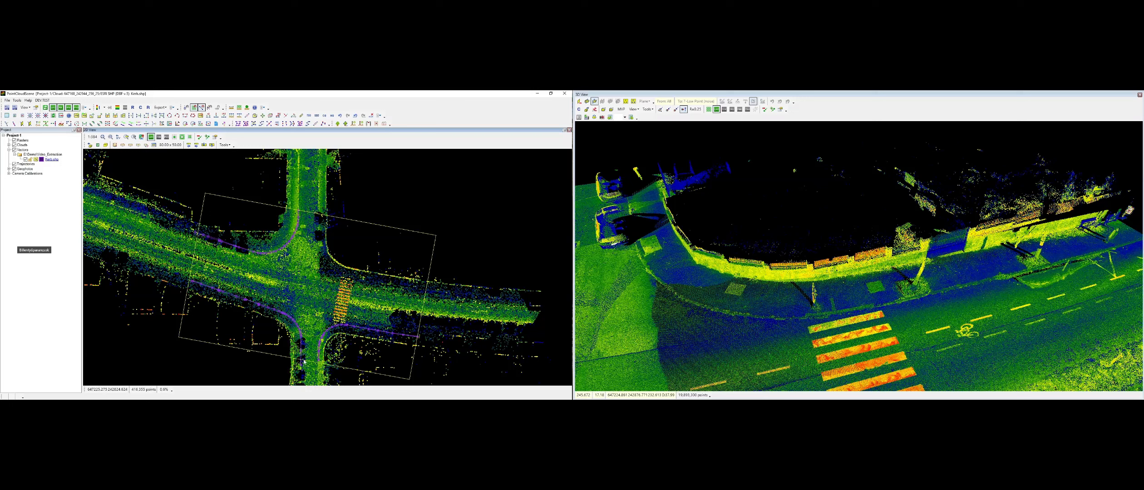
drag(291, 358, 290, 365)
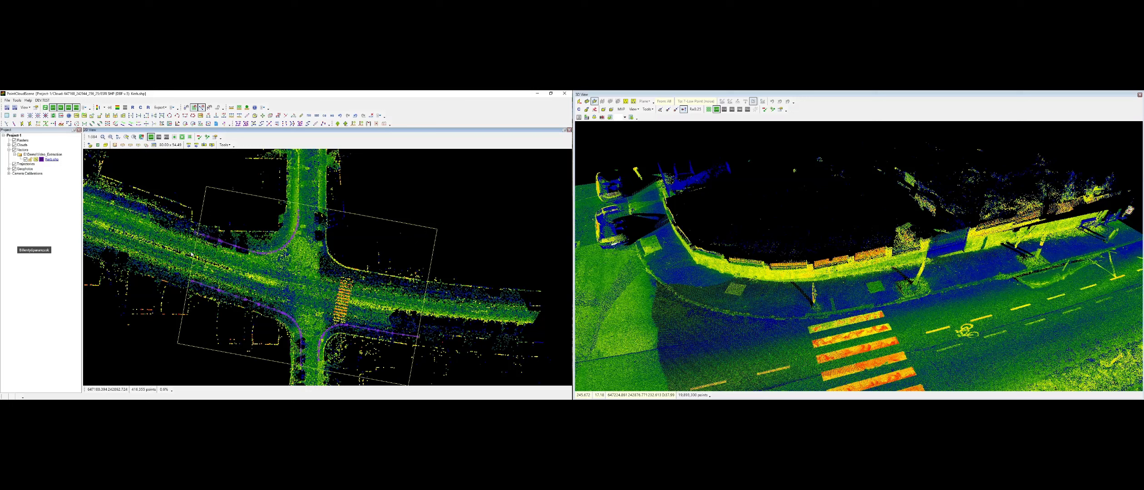
drag(192, 265, 184, 264)
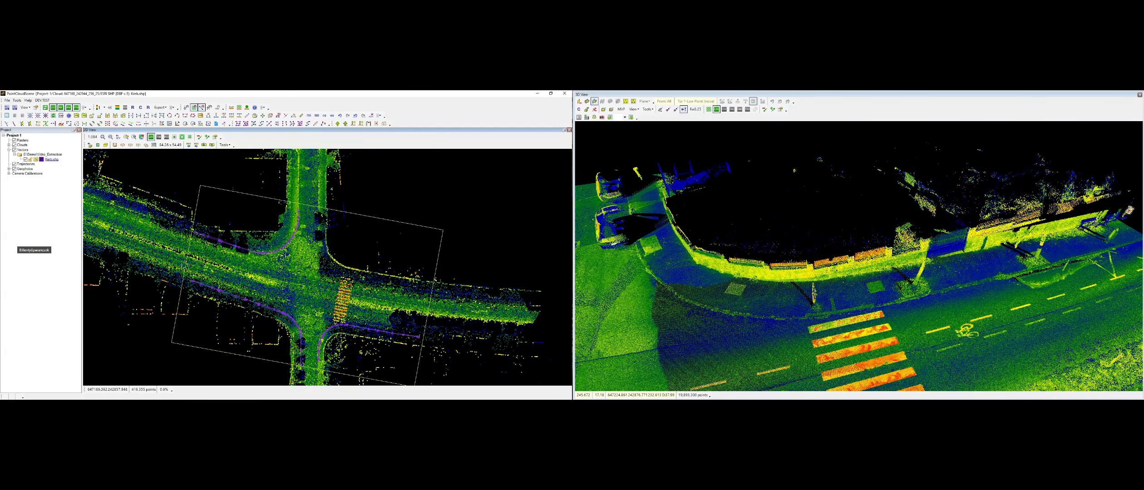
click(90, 145)
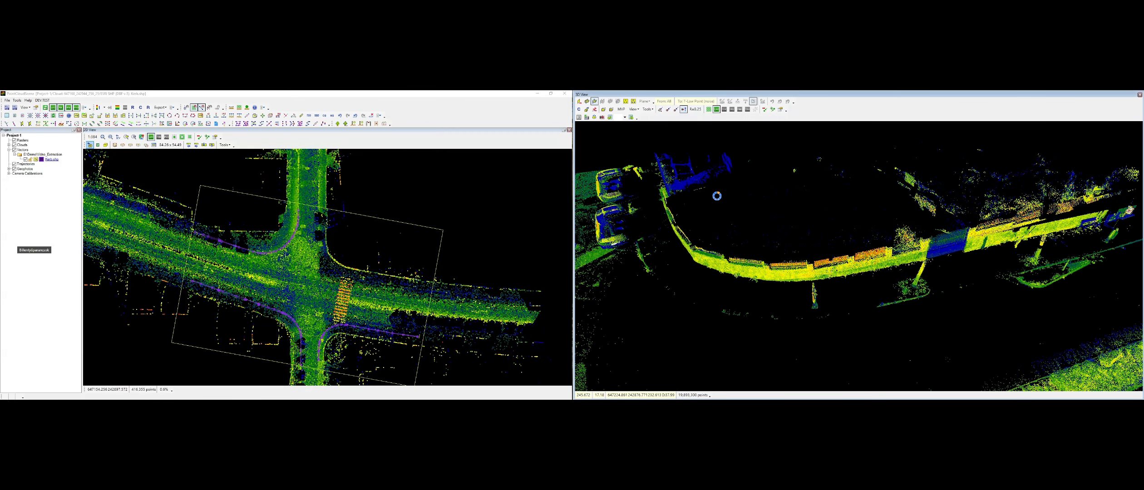
scroll(882, 246, down, 3)
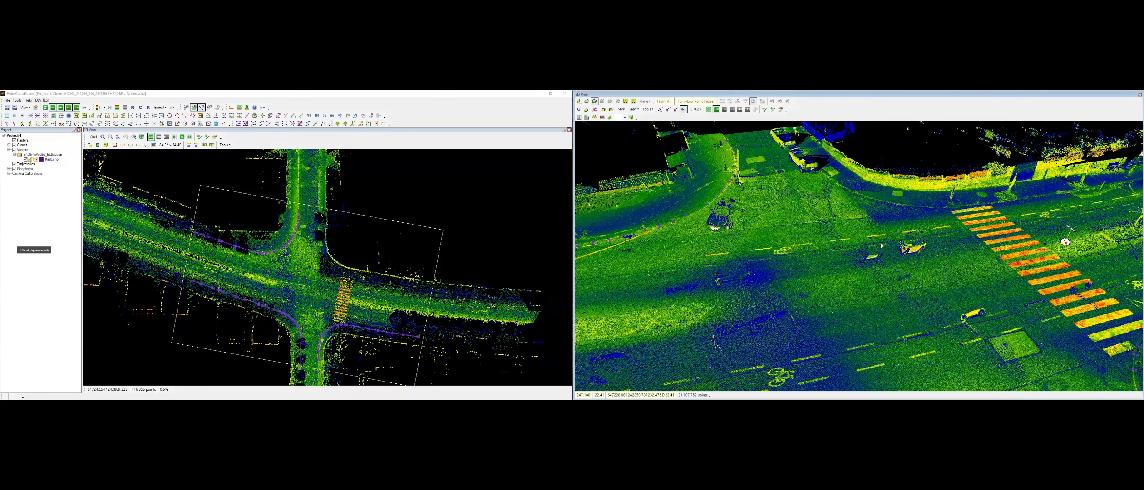
scroll(882, 245, down, 5)
drag(965, 255, 869, 281)
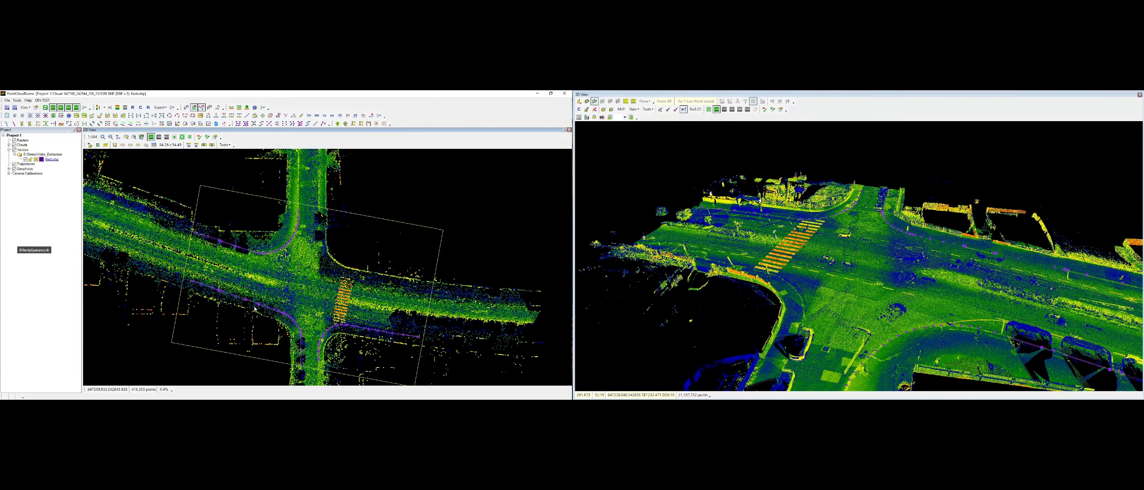
Start a new polyline along the opposite curb of the side street, placing its first two vertices beside the parked cars
scroll(315, 216, up, 1)
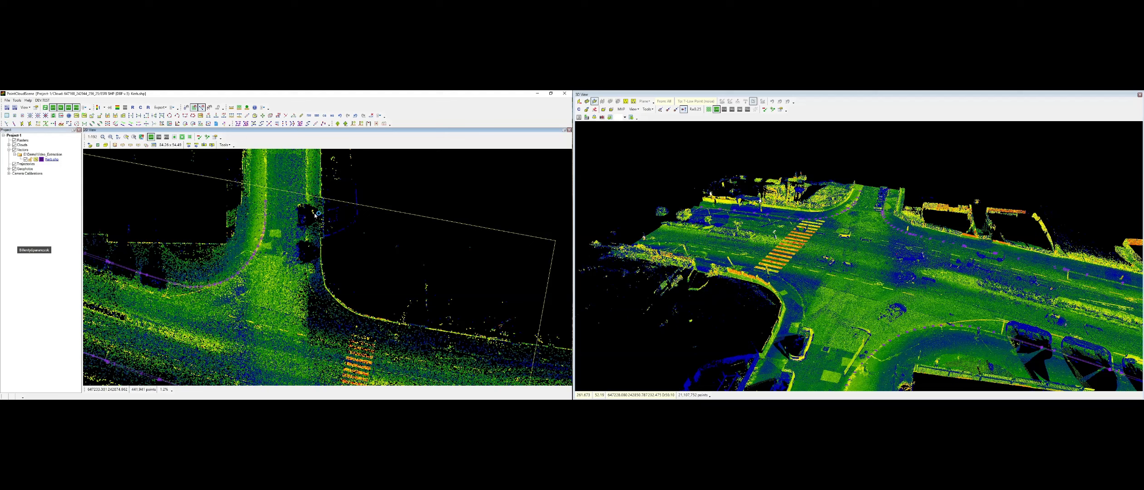
scroll(312, 207, up, 2)
key(n)
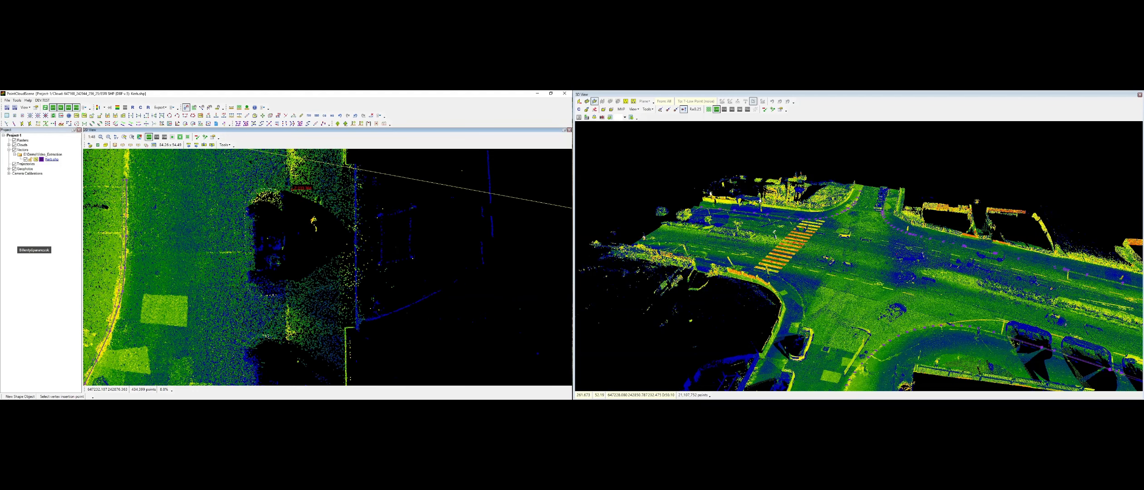
scroll(295, 187, up, 1)
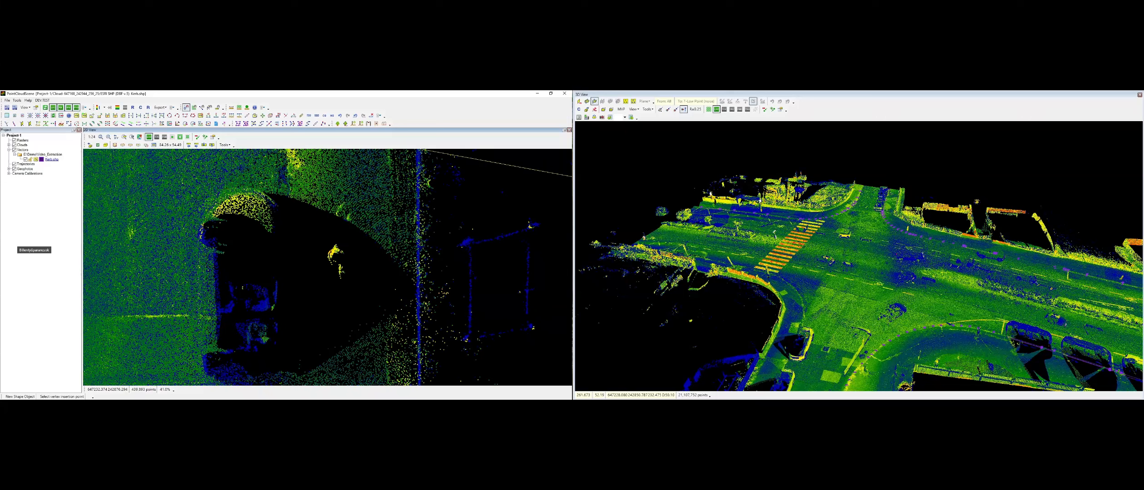
click(289, 183)
middle_drag(313, 275, 290, 126)
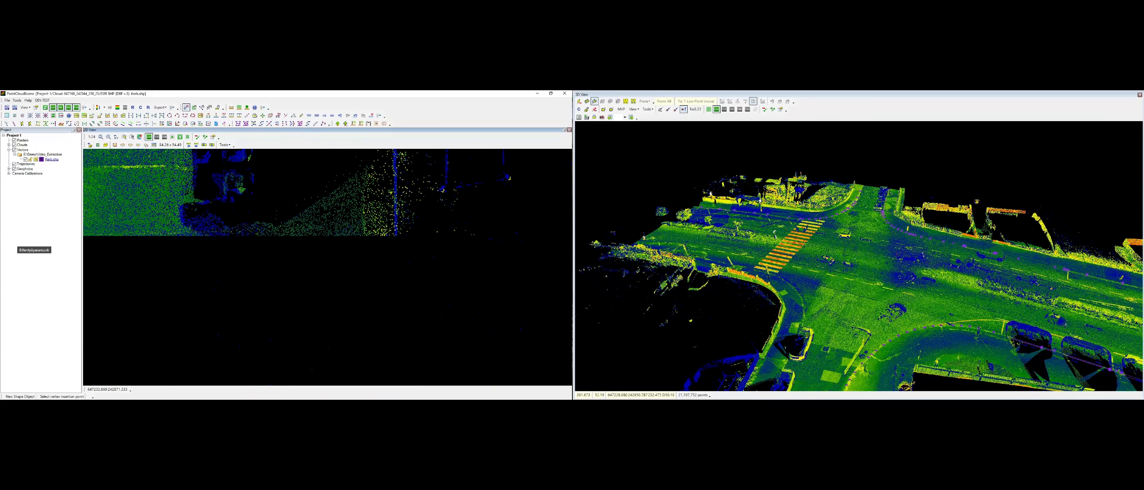
scroll(248, 293, up, 1)
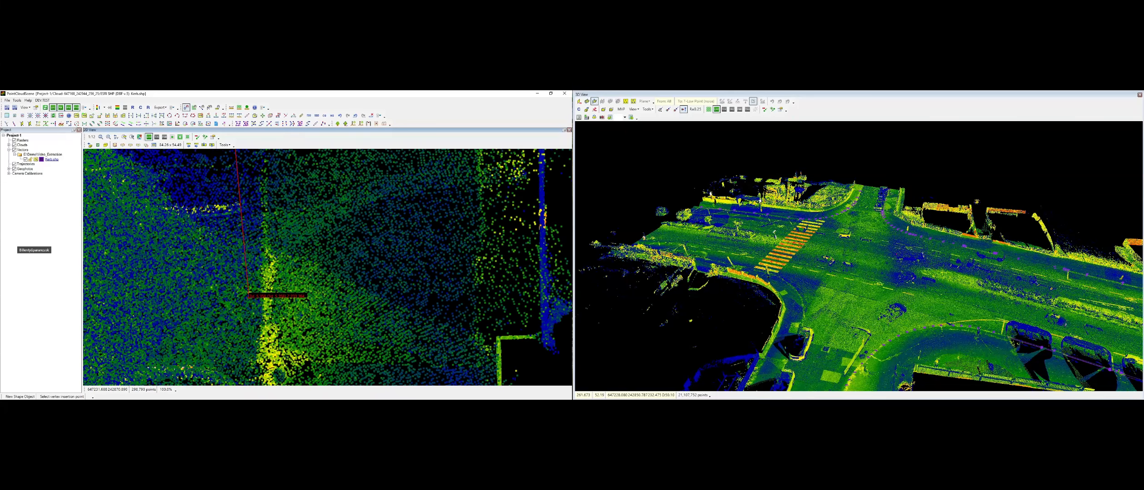
middle_drag(320, 349, 331, 221)
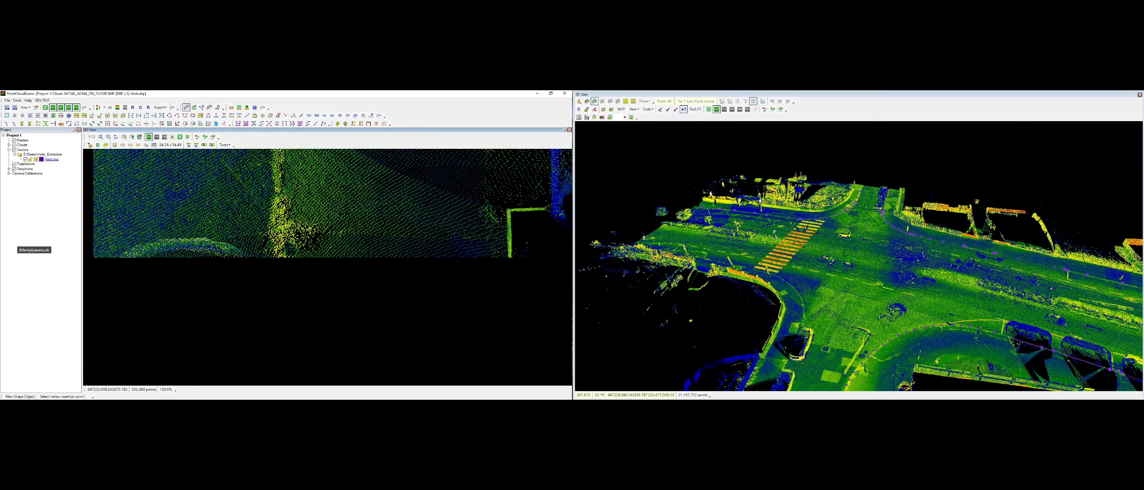
click(285, 253)
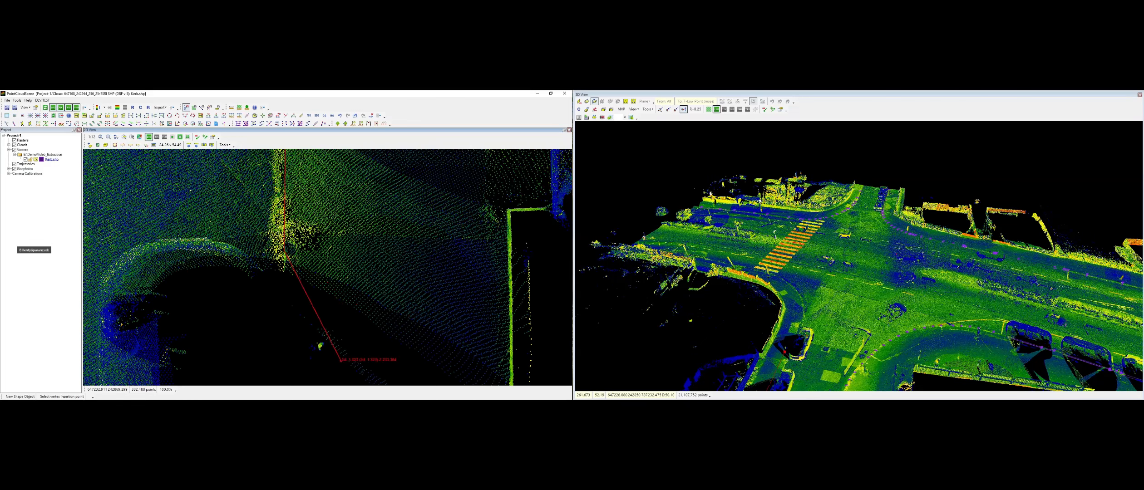
Continue the new curb polyline past the parked car with three vertices along the straight curb edge toward the intersection
middle_drag(340, 361, 350, 157)
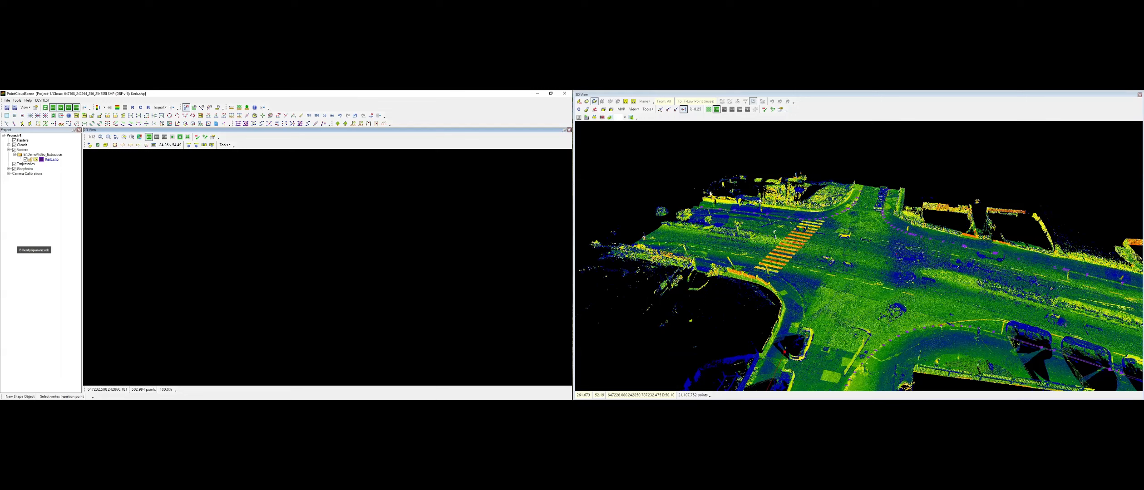
middle_drag(345, 340, 316, 193)
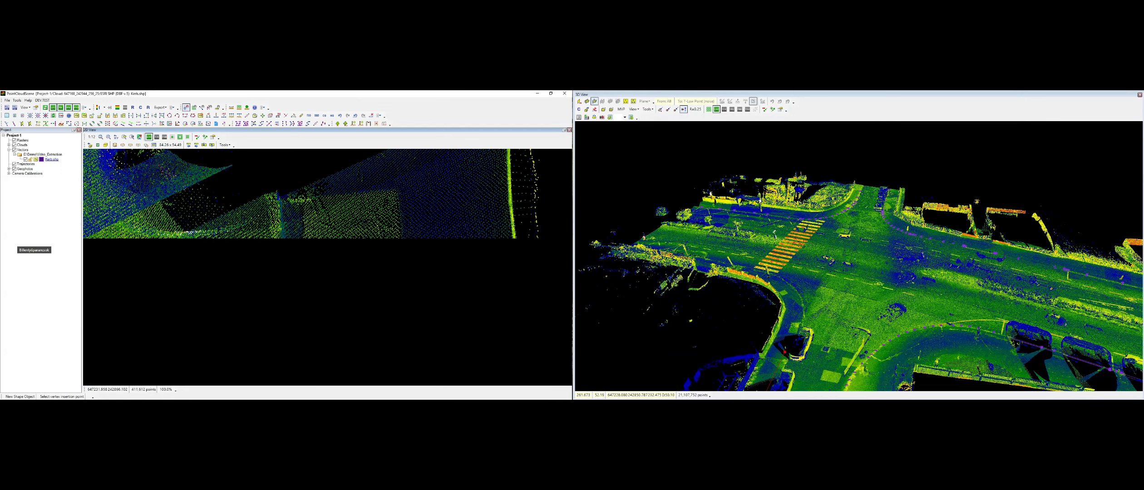
click(280, 199)
click(283, 275)
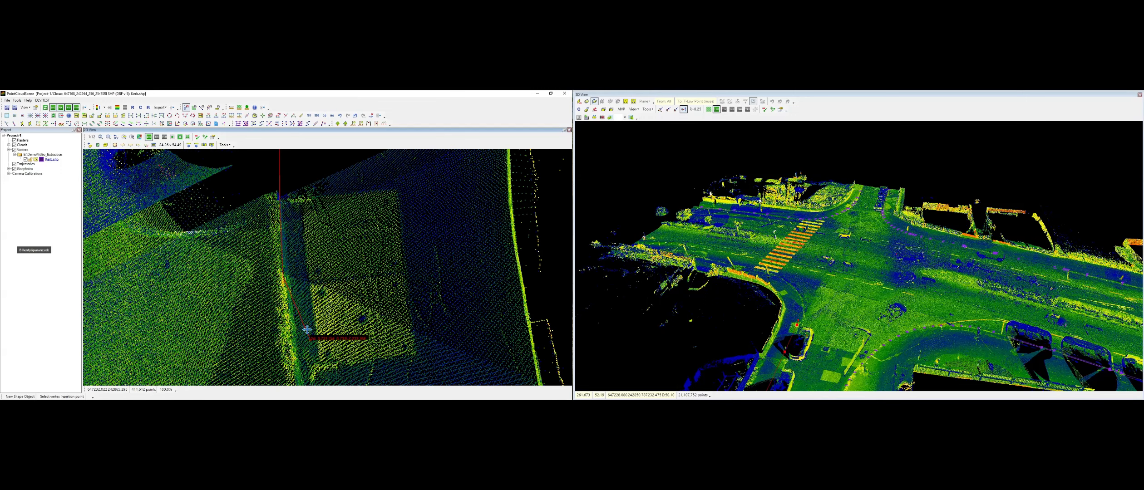
middle_drag(307, 329, 292, 190)
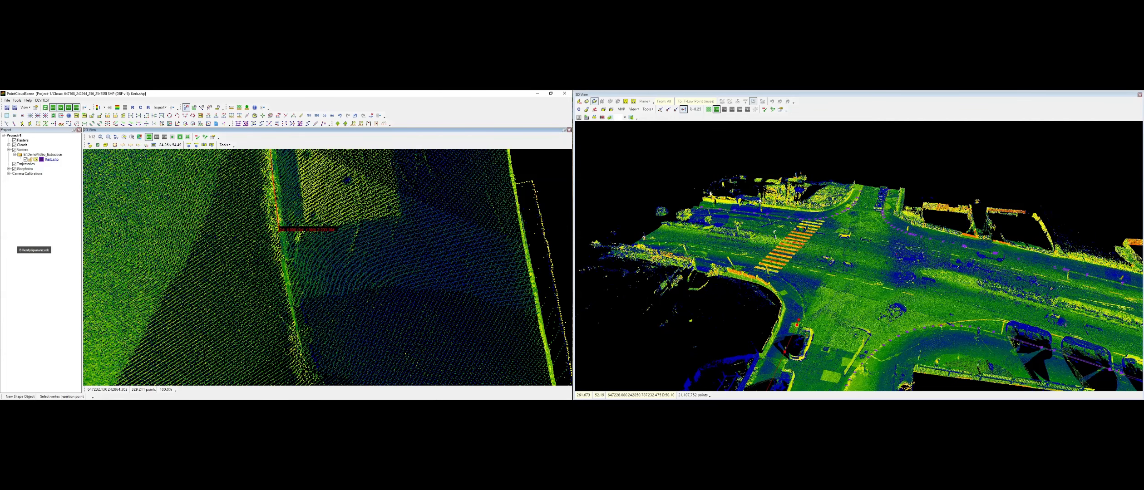
click(289, 299)
Continue the curb polyline from the straight edge into the start of the bend with two more vertices
middle_drag(344, 339, 316, 197)
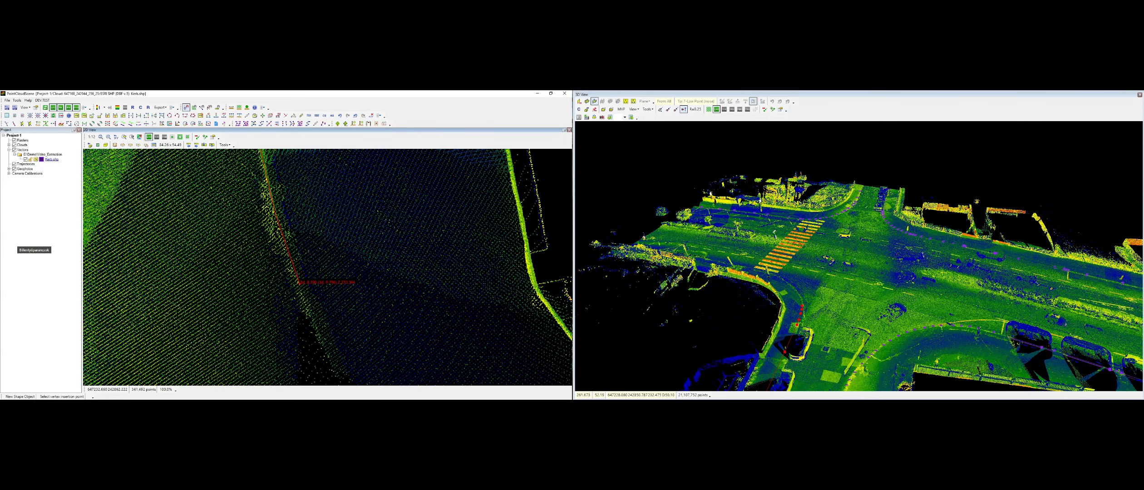
click(297, 284)
middle_drag(343, 327, 226, 176)
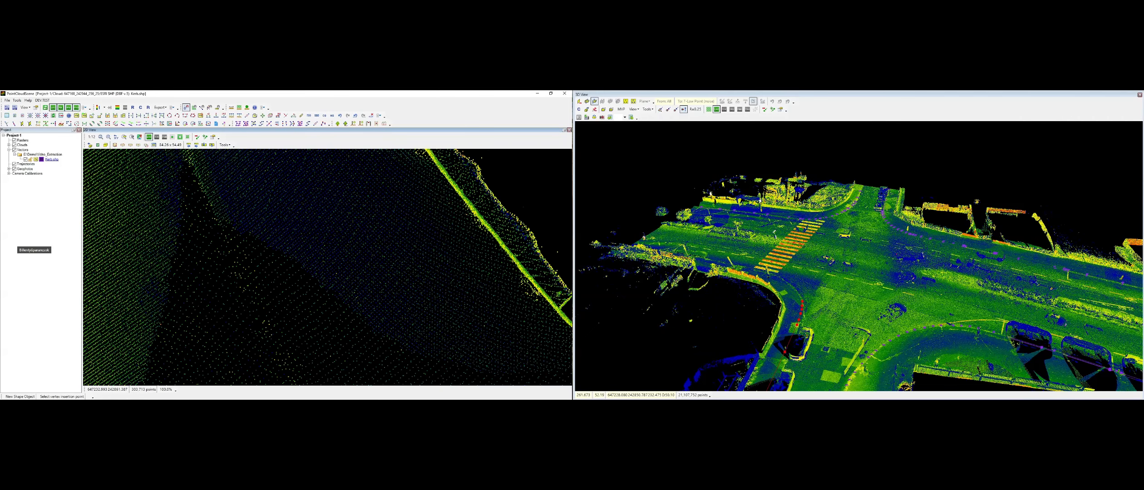
click(245, 268)
middle_drag(276, 327, 163, 156)
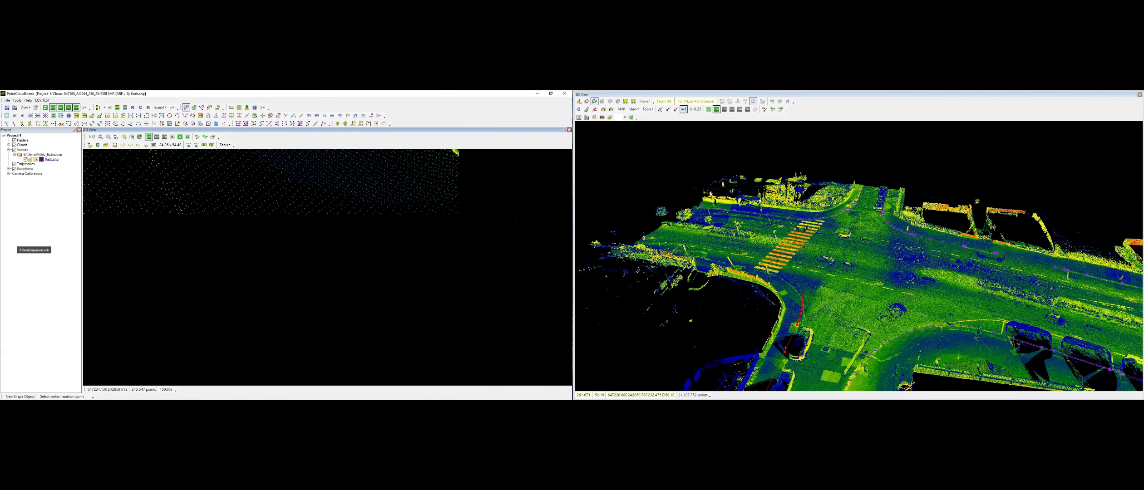
Follow the curb bend with further polyline vertices up to the curb edge beside the crosswalk stripes
scroll(193, 233, down, 1)
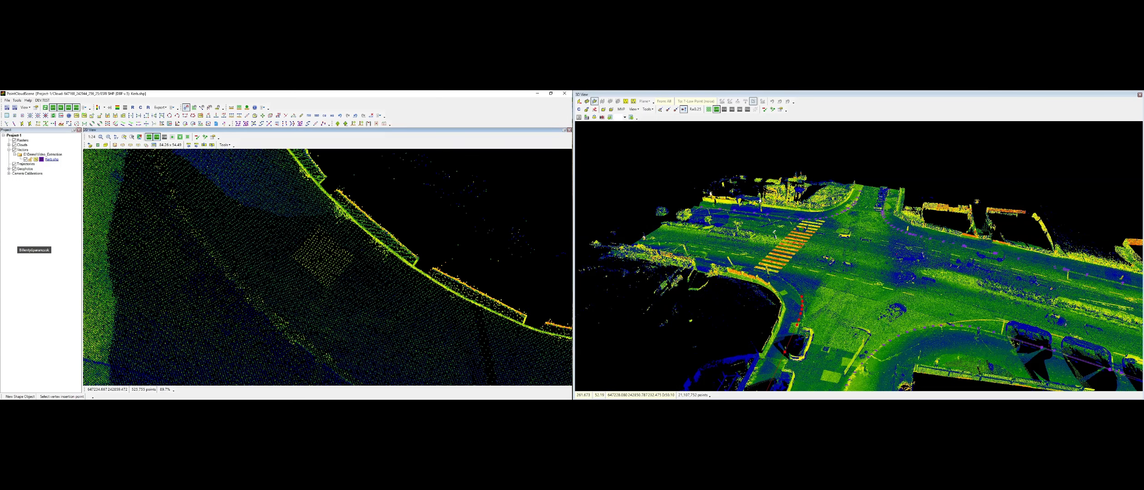
scroll(163, 207, up, 1)
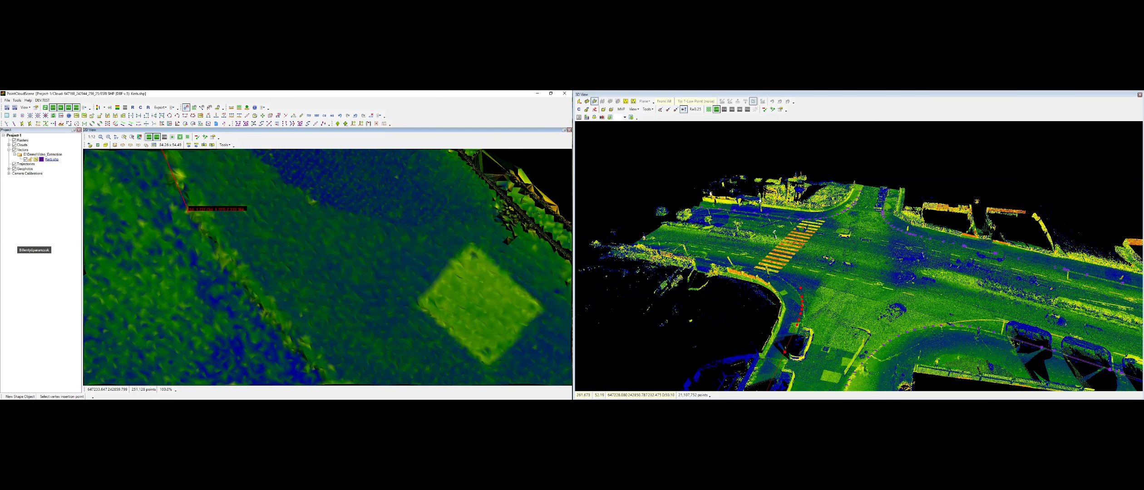
middle_drag(279, 346, 144, 181)
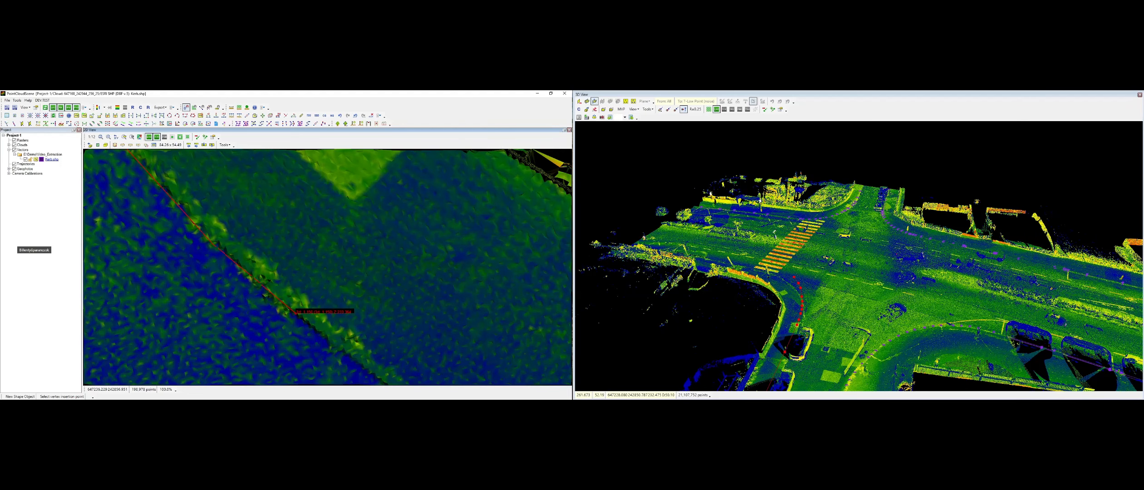
click(293, 312)
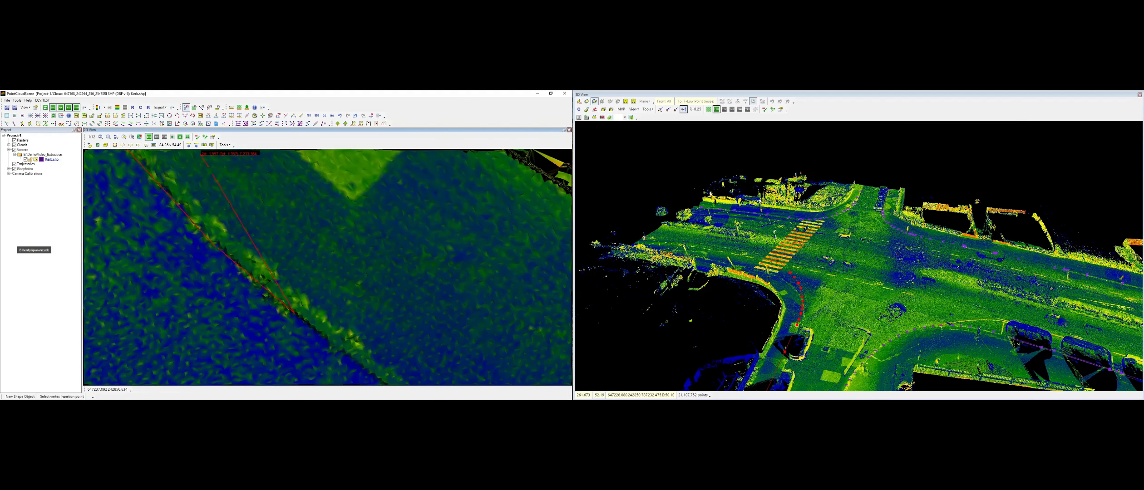
middle_drag(388, 363, 206, 188)
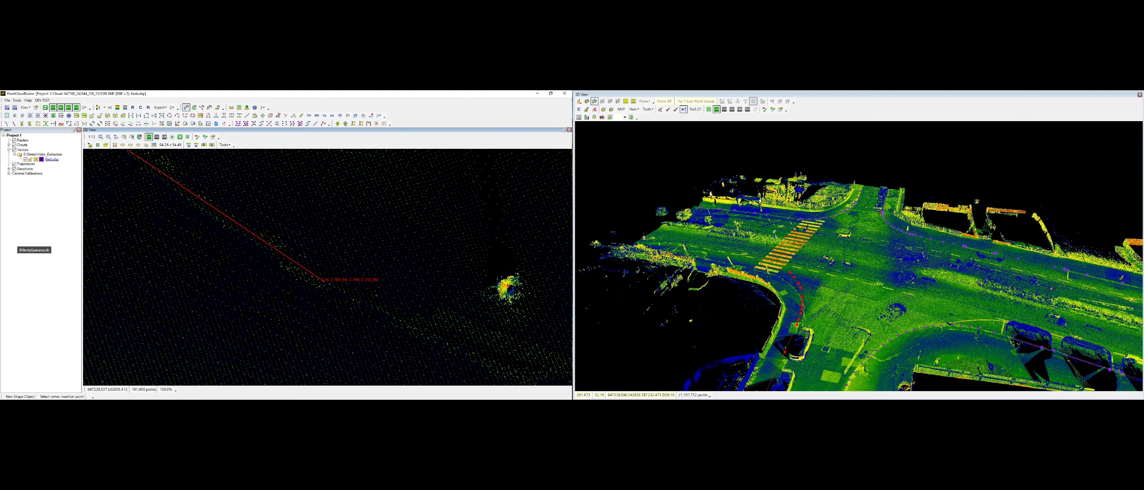
scroll(324, 286, down, 1)
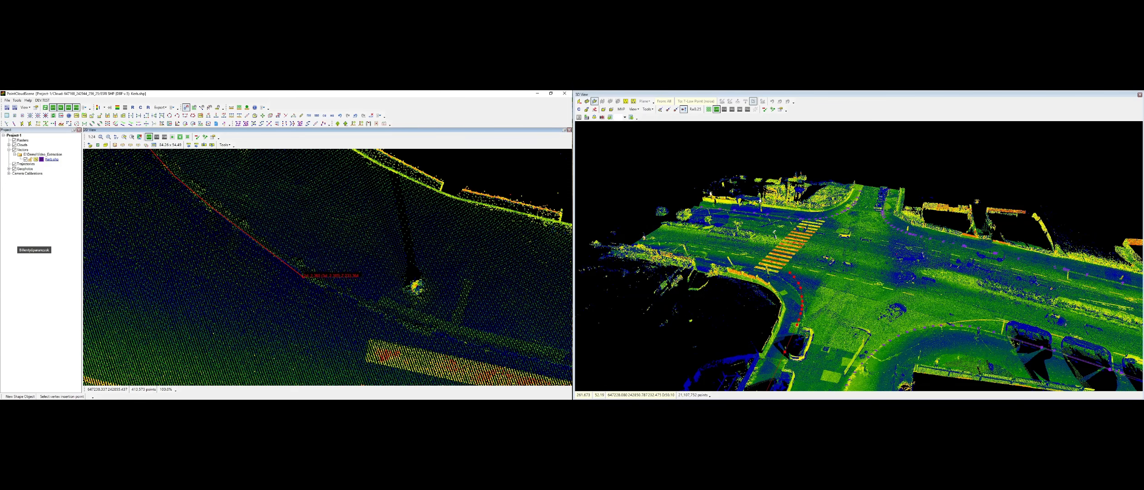
click(302, 273)
click(371, 306)
Extend the curb polyline past the crosswalk along the straight curb to the end of the planted area
middle_drag(450, 329, 309, 268)
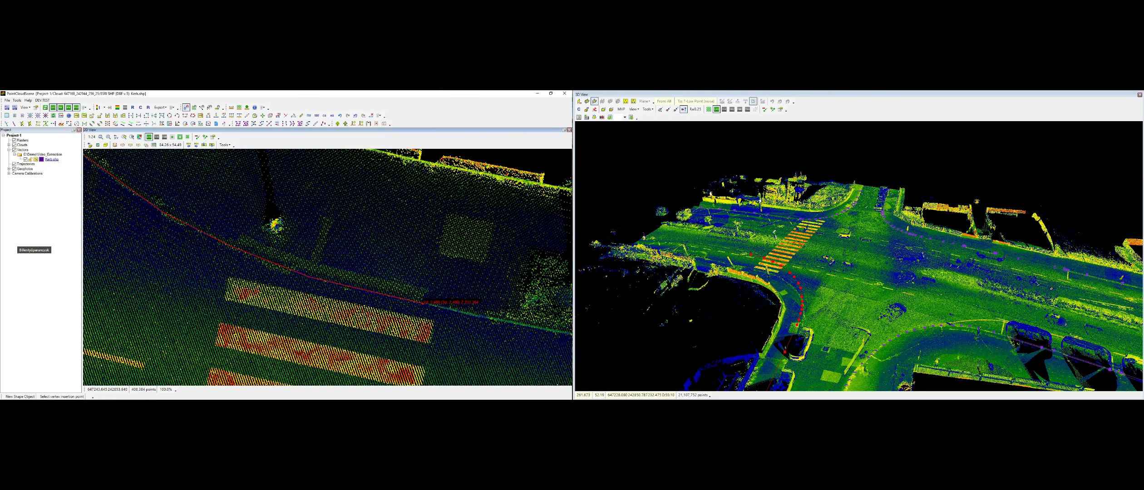
middle_drag(422, 302, 259, 245)
scroll(336, 258, up, 2)
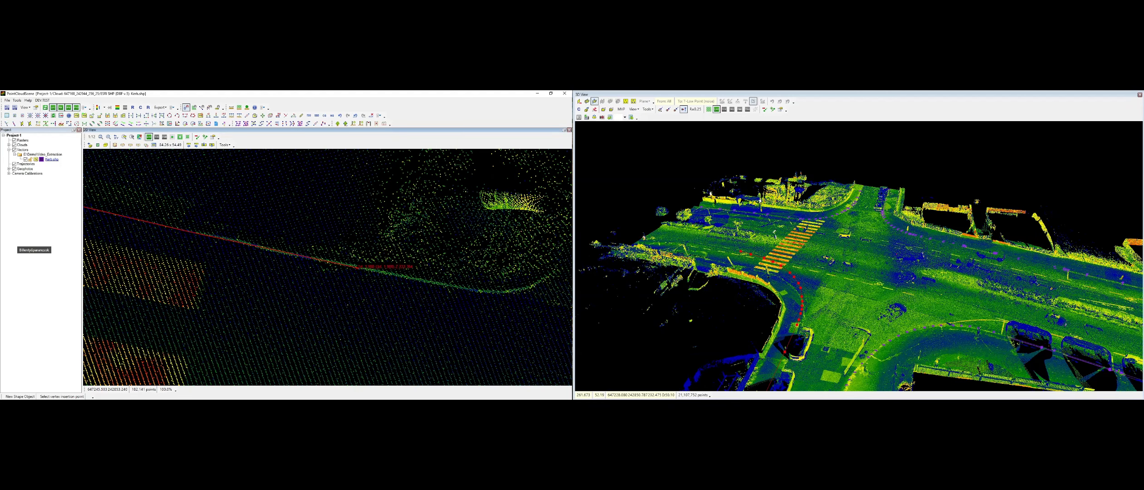
click(359, 268)
middle_drag(448, 305, 250, 244)
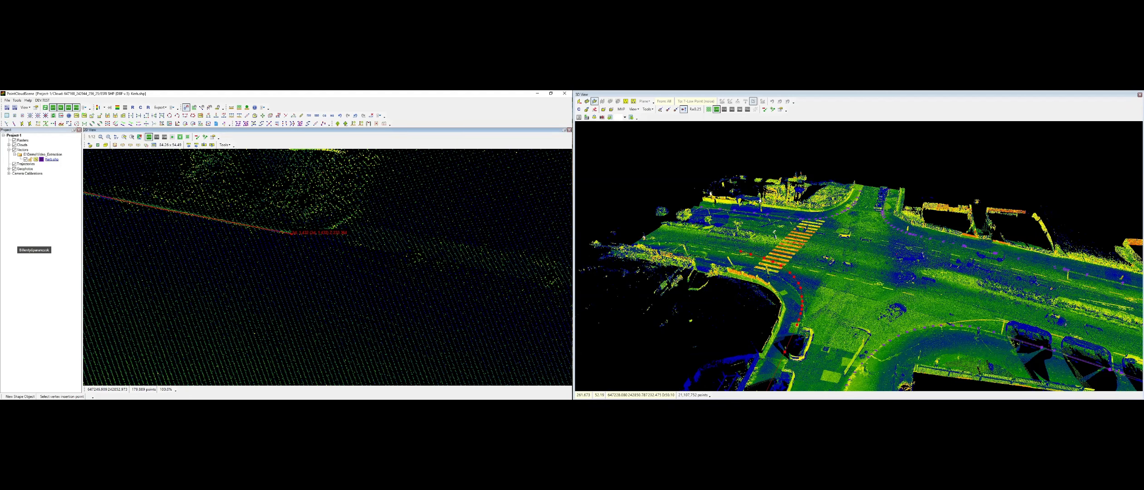
click(292, 233)
Continue the polyline along the faint low curb to where the rounded island meets the main curb line
click(354, 217)
click(346, 242)
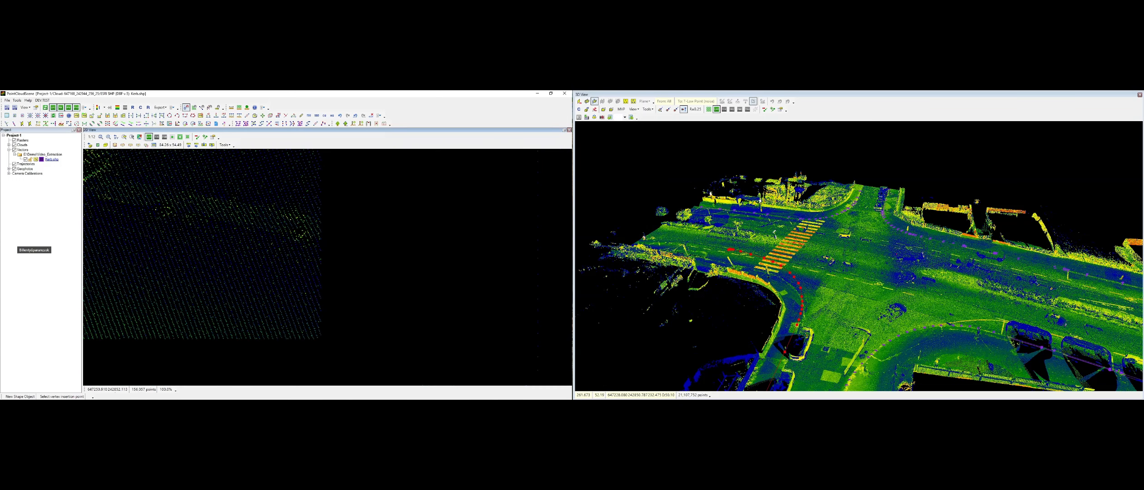
click(406, 260)
middle_drag(444, 301, 56, 220)
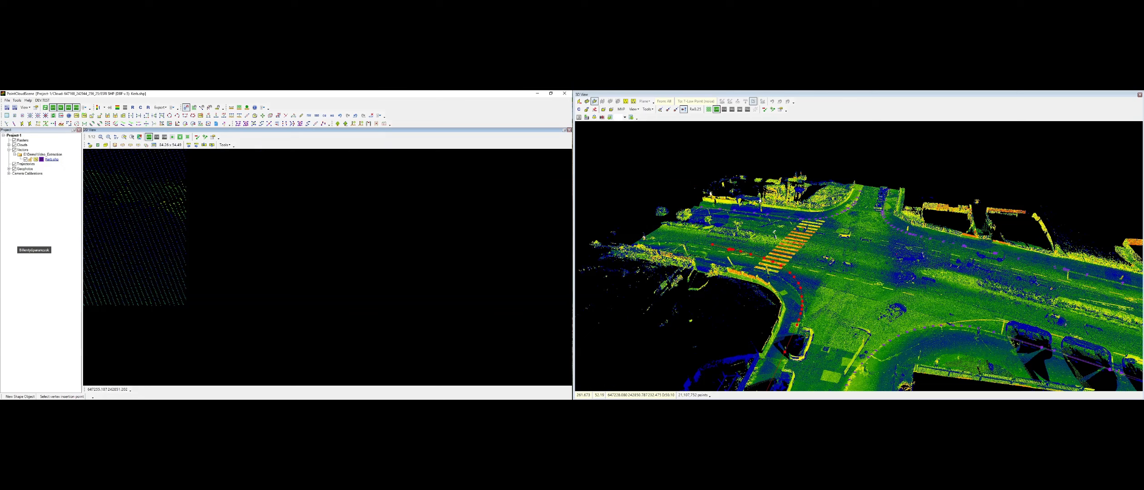
scroll(295, 235, down, 1)
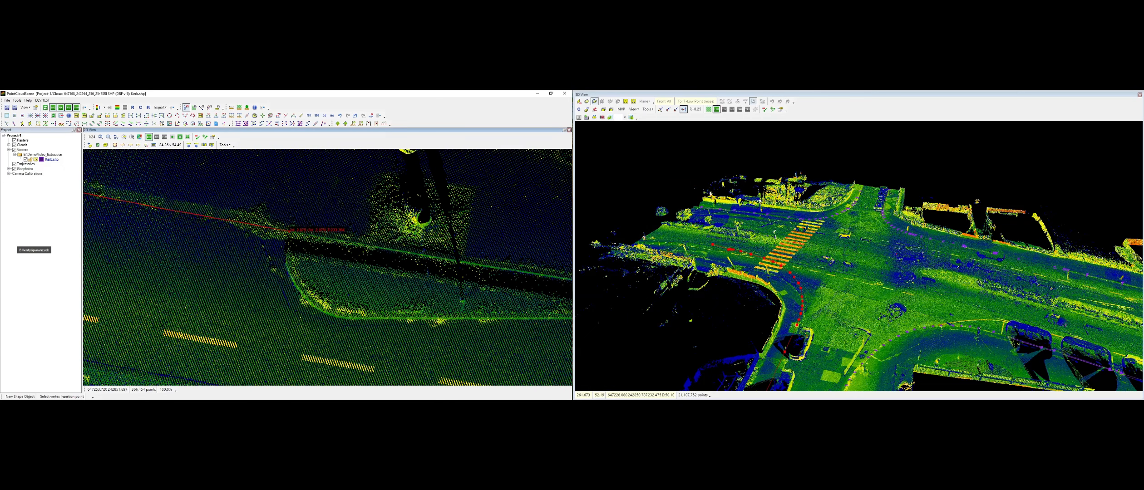
click(290, 233)
Try to route the curb polyline around the island's rounded end, placing vertices along its outer edge
click(286, 263)
click(295, 286)
scroll(311, 304, up, 1)
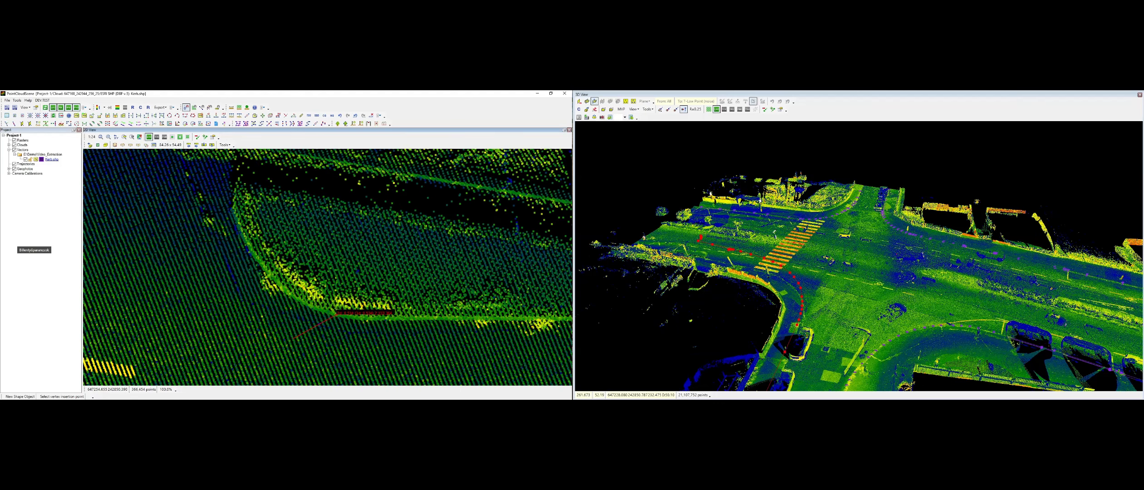
click(312, 309)
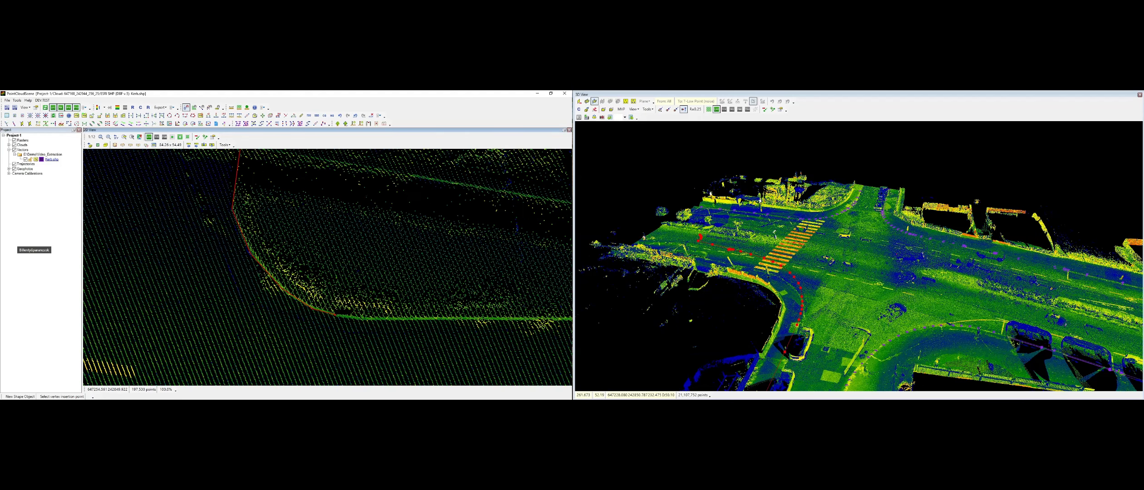
click(352, 320)
click(387, 320)
middle_drag(499, 318, 210, 304)
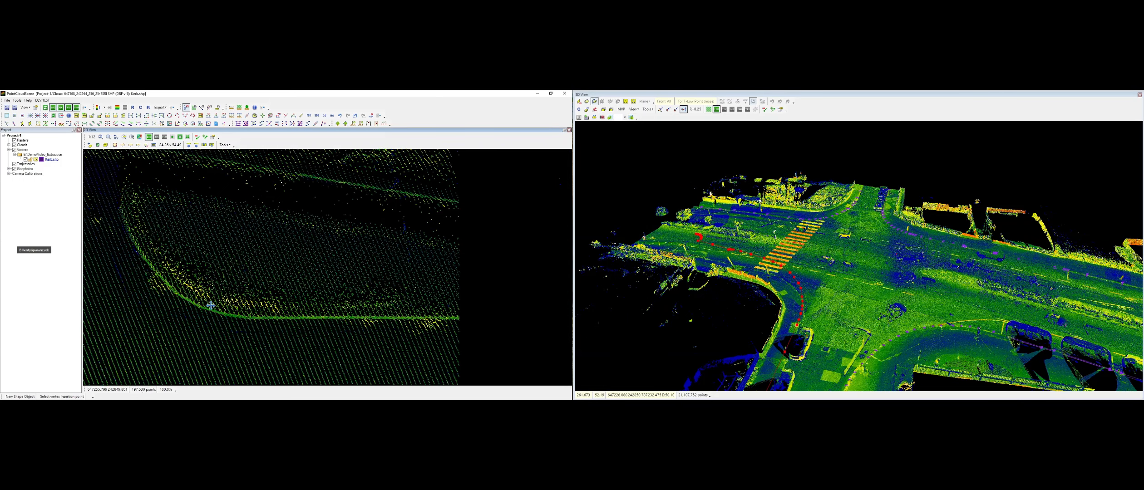
Try to extend the polyline along the island's straight edge to its far end, and step back through those vertices
click(331, 305)
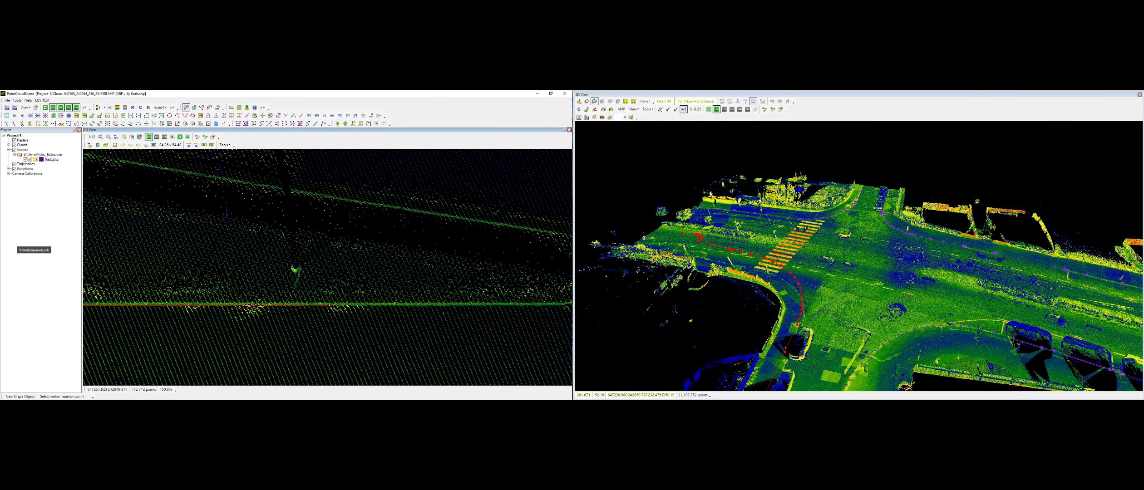
middle_drag(558, 312, 222, 312)
click(224, 304)
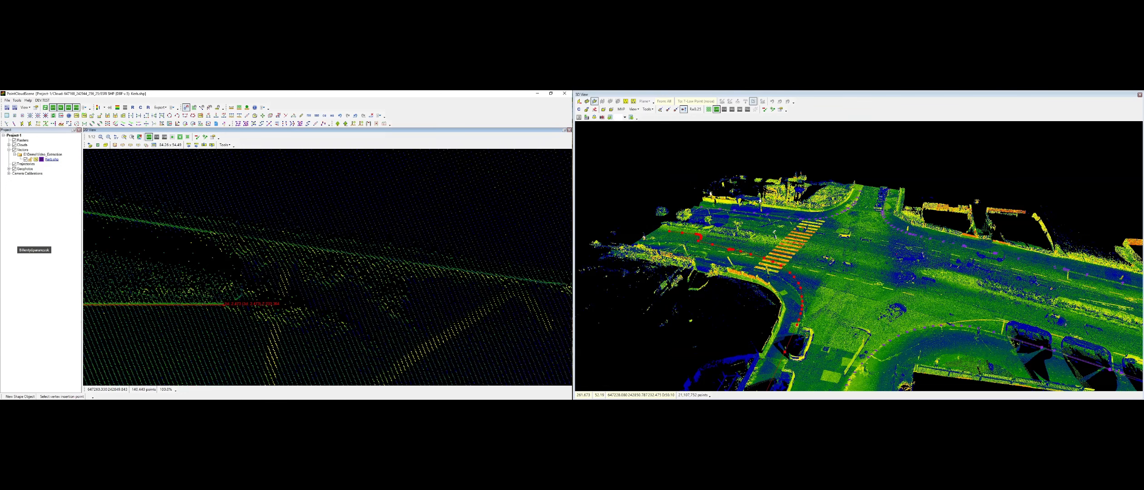
click(245, 296)
scroll(245, 283, down, 1)
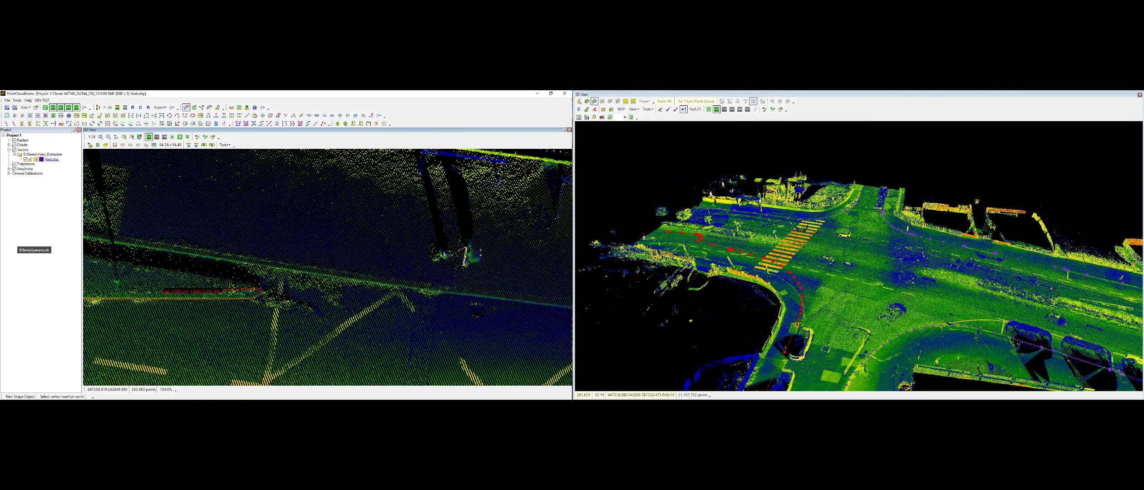
middle_drag(109, 302, 345, 291)
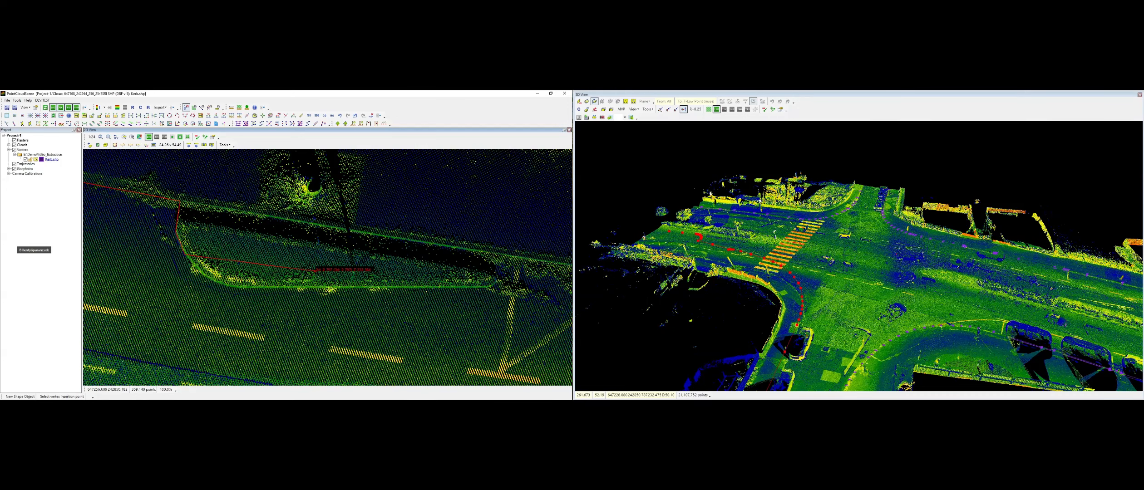
Run the polyline along the straight curb behind the island and finish it at the crossing section line
middle_drag(381, 288, 157, 261)
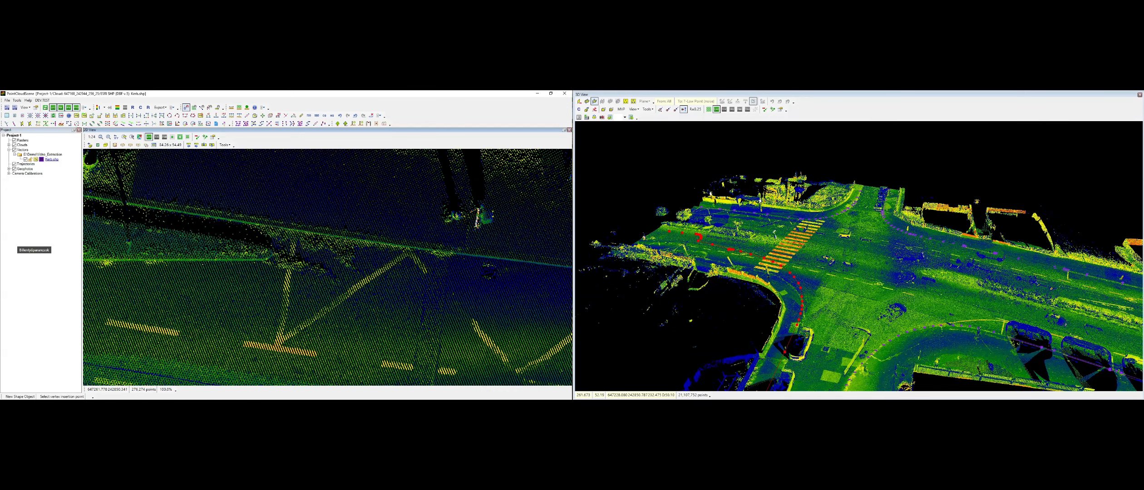
click(312, 232)
middle_drag(477, 255, 175, 218)
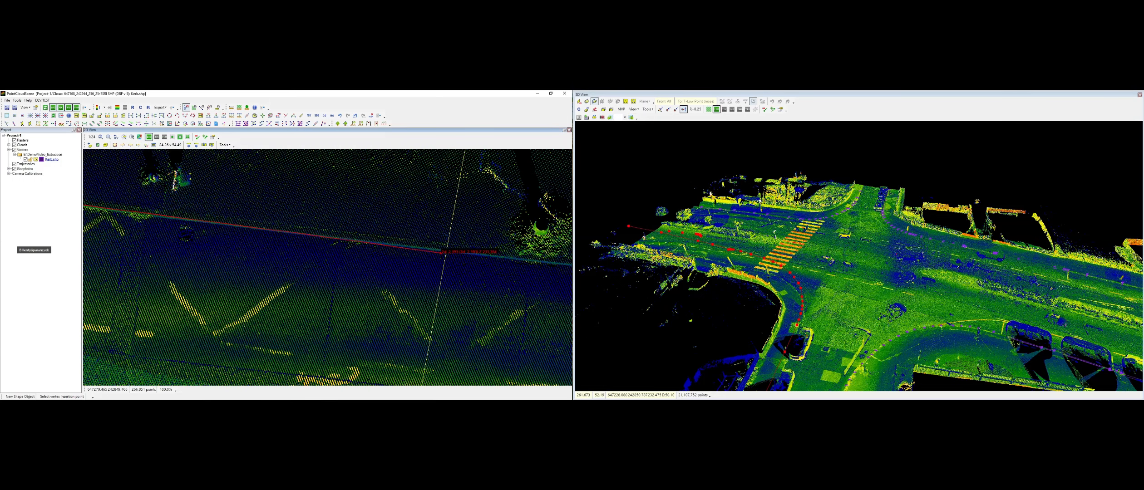
right_click(447, 251)
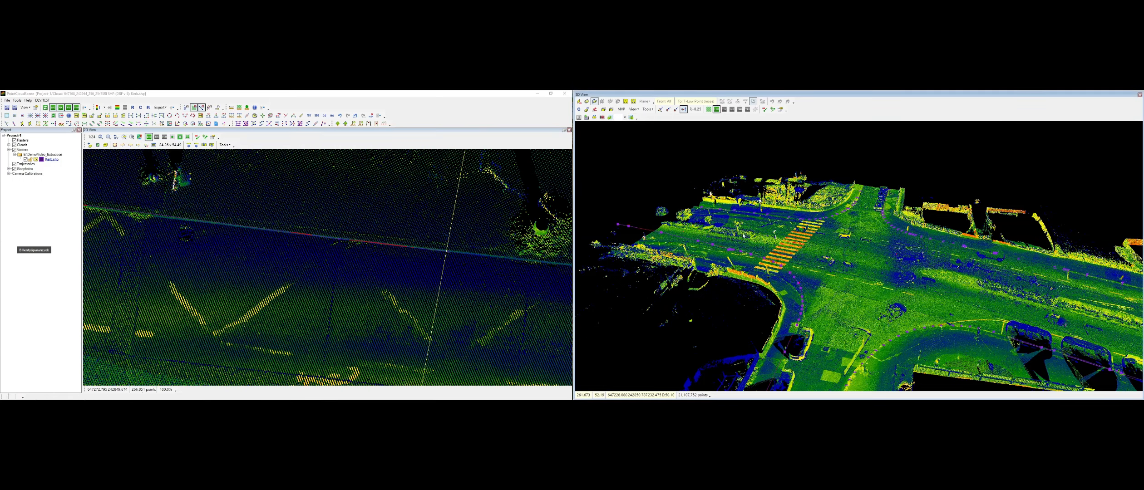
Drape the finished curb polyline onto the point cloud with the Lowest option
scroll(790, 227, down, 4)
middle_drag(790, 227, 838, 222)
scroll(829, 218, up, 3)
scroll(829, 218, up, 4)
scroll(838, 223, up, 3)
key(d)
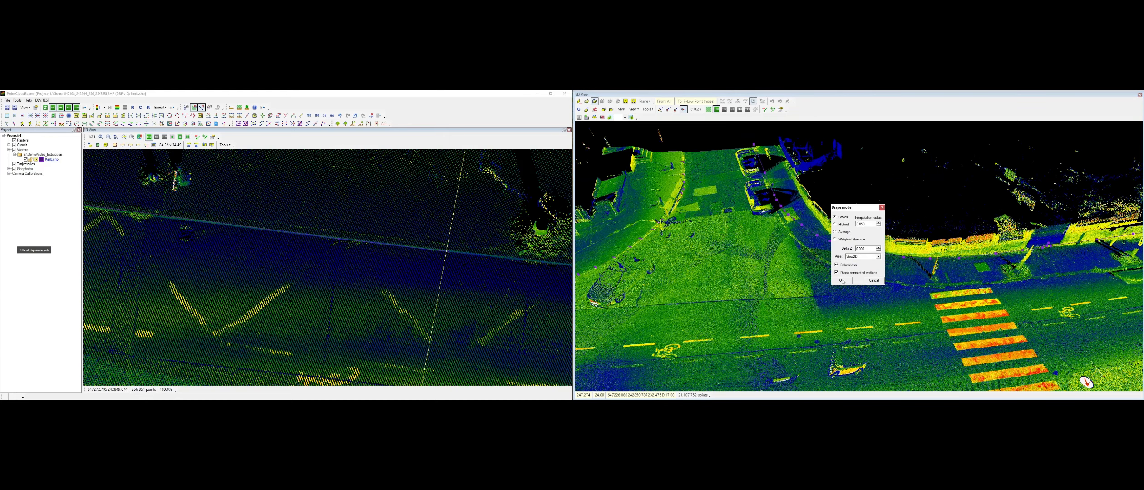
click(841, 281)
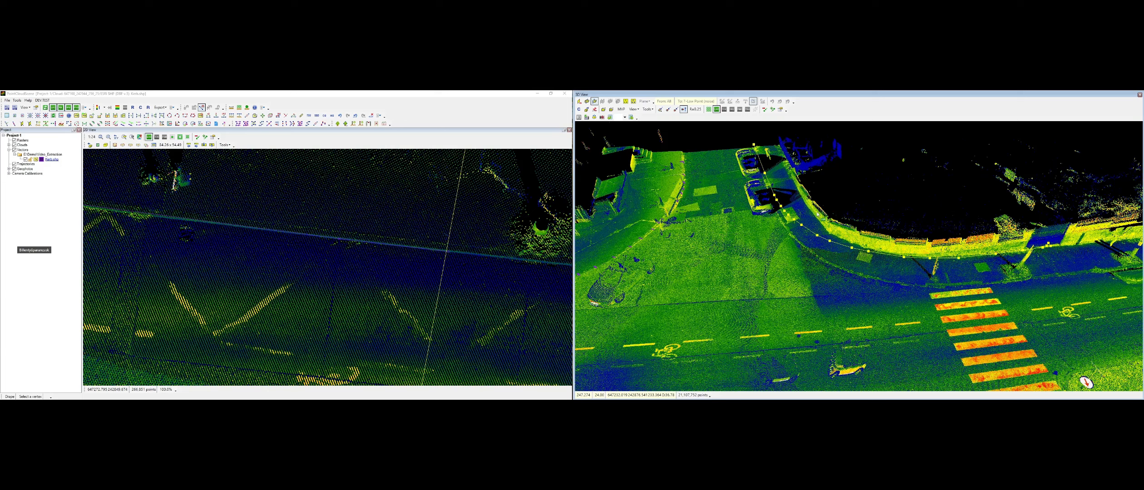
click(796, 222)
key(Escape)
Examine the draped polyline's vertex heights along the curb from the parked cars past the crosswalk to the island
mouse_move(774, 163)
middle_down()
mouse_move(854, 241)
mouse_move(790, 263)
middle_up()
scroll(835, 244, up, 6)
scroll(878, 335, up, 4)
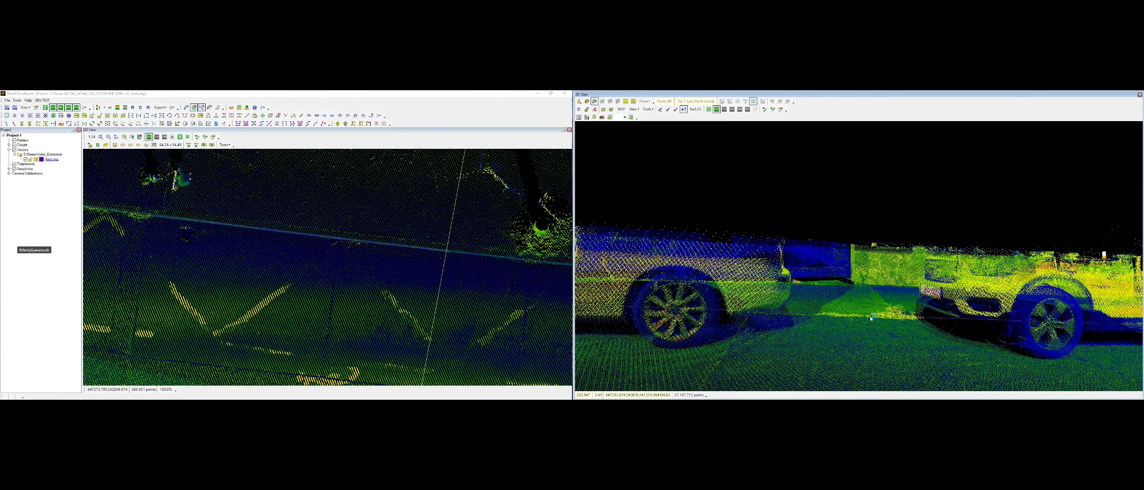
mouse_move(876, 338)
middle_down()
mouse_move(855, 311)
mouse_move(838, 316)
mouse_move(749, 274)
mouse_move(868, 261)
mouse_move(779, 260)
middle_up()
scroll(869, 269, up, 3)
key(z)
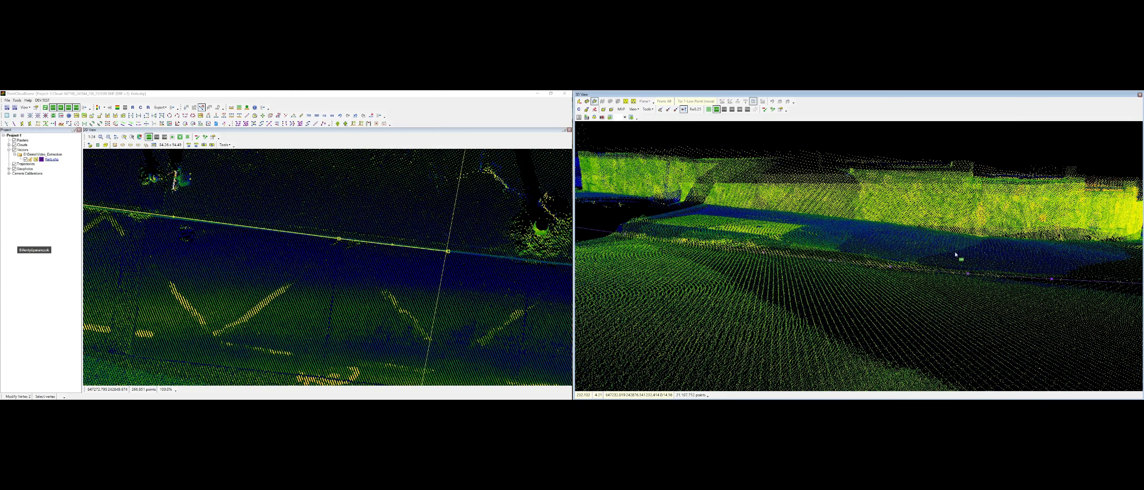
middle_drag(955, 254, 922, 253)
mouse_move(970, 276)
middle_down()
mouse_move(922, 286)
mouse_move(1062, 309)
mouse_move(847, 310)
mouse_move(939, 309)
mouse_move(1021, 288)
middle_up()
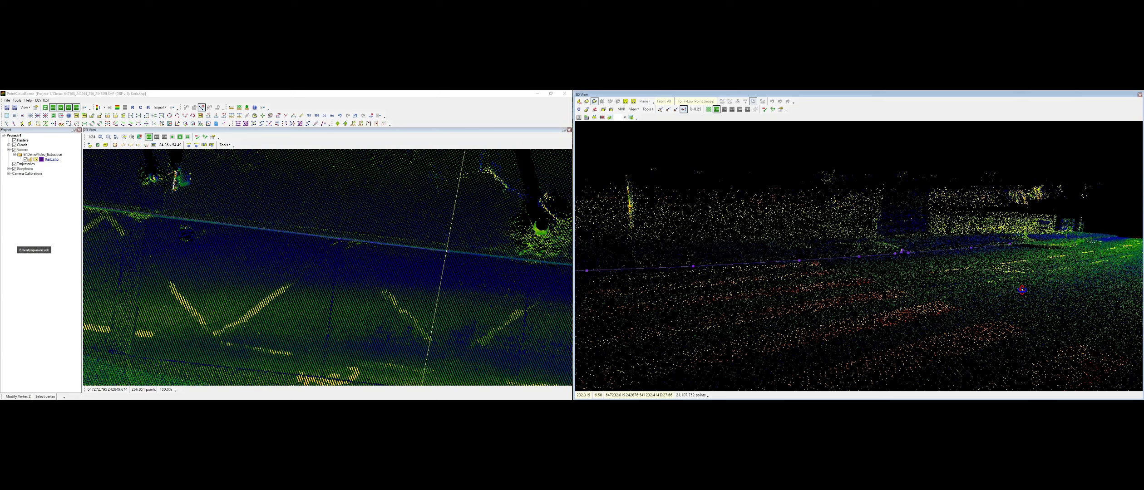
mouse_move(927, 266)
middle_down()
mouse_move(912, 250)
mouse_move(817, 236)
middle_up()
mouse_move(1005, 270)
middle_down()
mouse_move(897, 285)
mouse_move(924, 250)
mouse_move(906, 311)
mouse_move(852, 269)
mouse_move(885, 213)
middle_up()
click(859, 258)
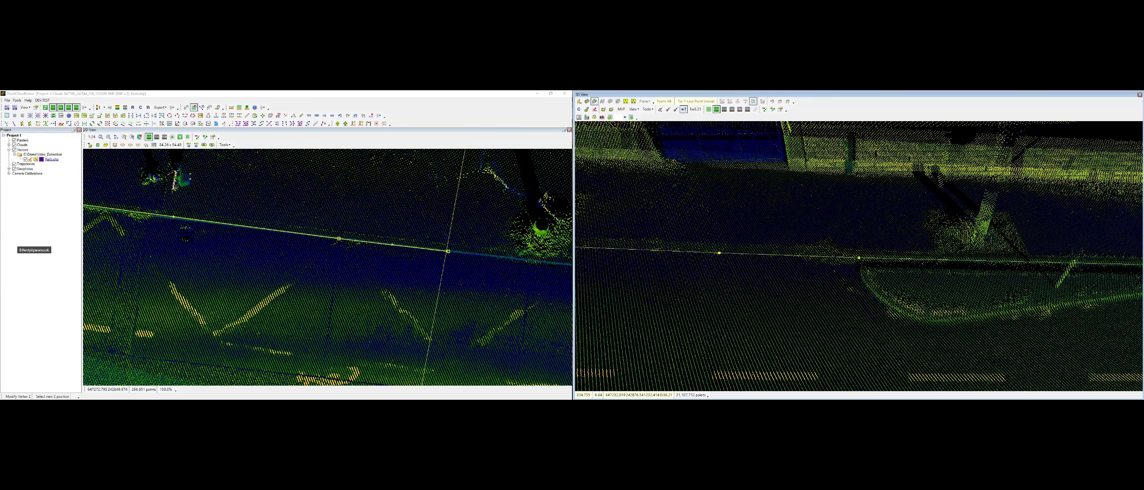
right_click(265, 276)
Insert two closely spaced vertices into the curb polyline just before the island's rounded end
middle_drag(148, 233, 573, 331)
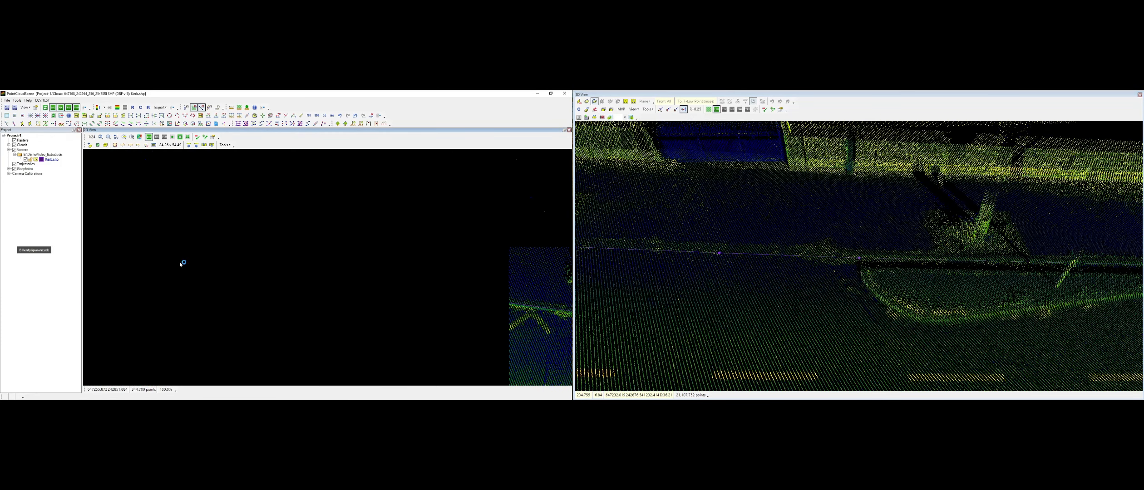
middle_drag(151, 258, 589, 321)
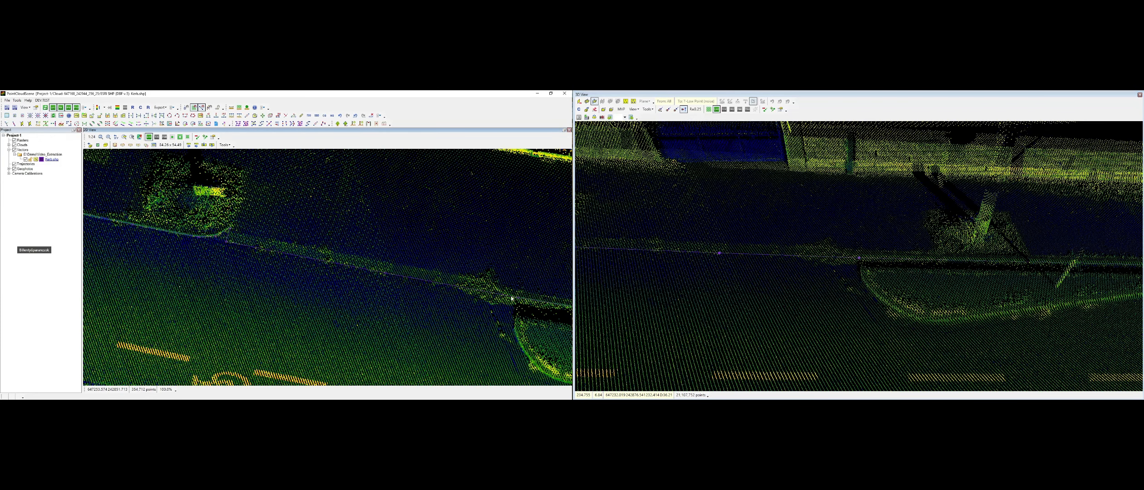
scroll(486, 302, up, 1)
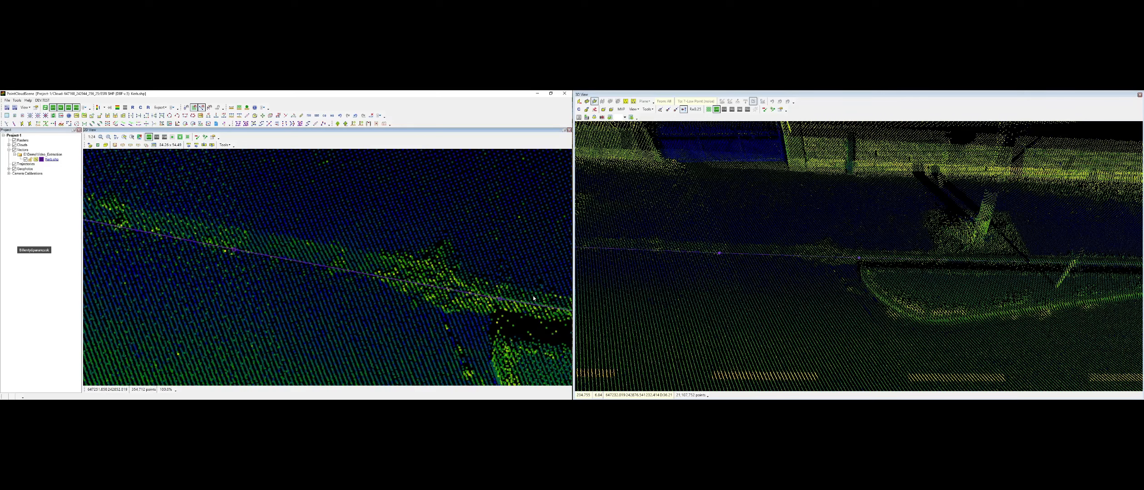
key(i)
click(436, 287)
click(446, 289)
Move the second of the two close vertices away from the road to the back of the curb, forming a sharp jog
key(c)
key(m)
click(445, 289)
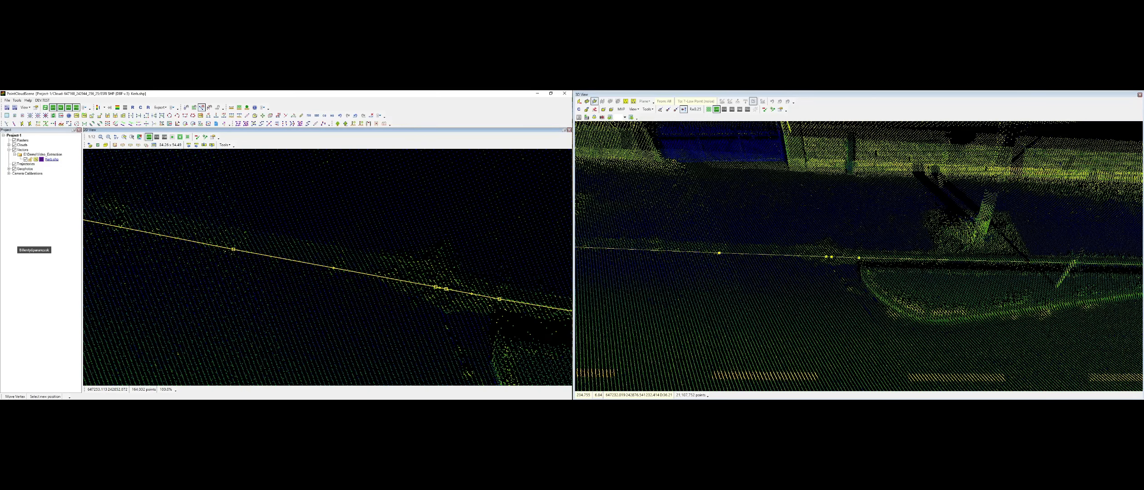
click(439, 261)
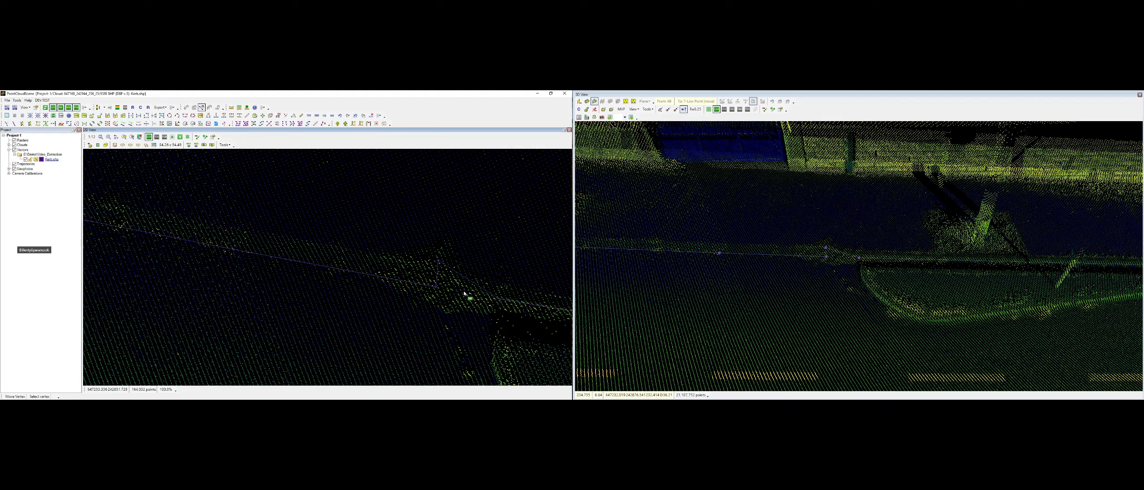
Insert two vertices between the jog and the island-side vertex, and shift them so the curb line curves back to the straight run
key(c)
key(i)
click(463, 276)
click(476, 285)
key(c)
key(m)
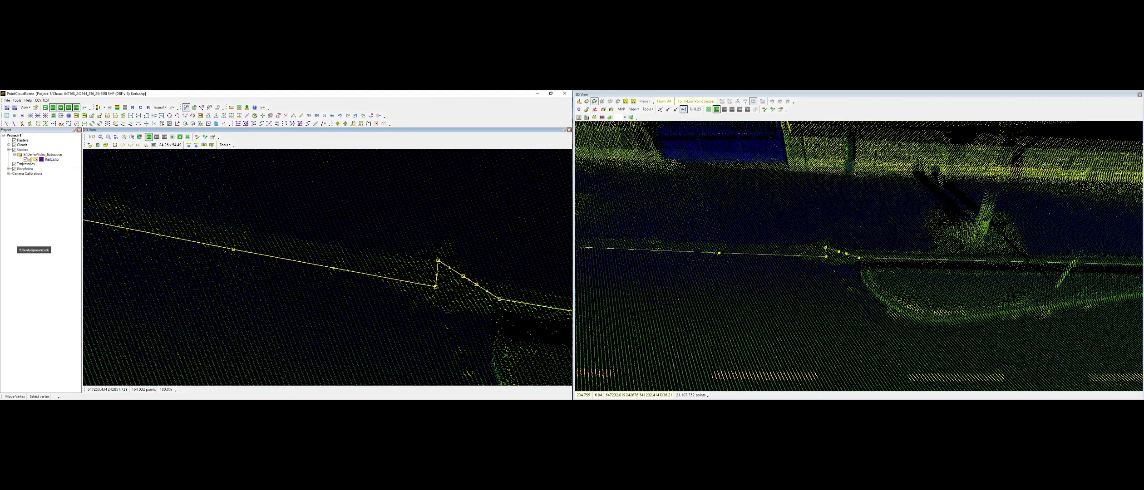
click(455, 281)
key(m)
click(474, 292)
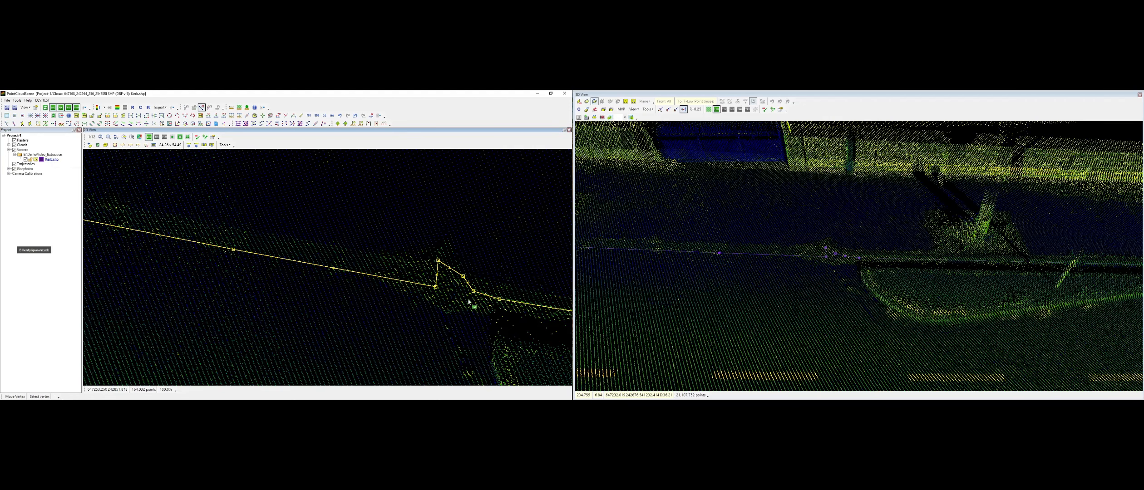
key(c)
Adjust the heights of the jog vertex and the curve vertices so they follow the scanned curb surface
middle_drag(826, 253, 889, 220)
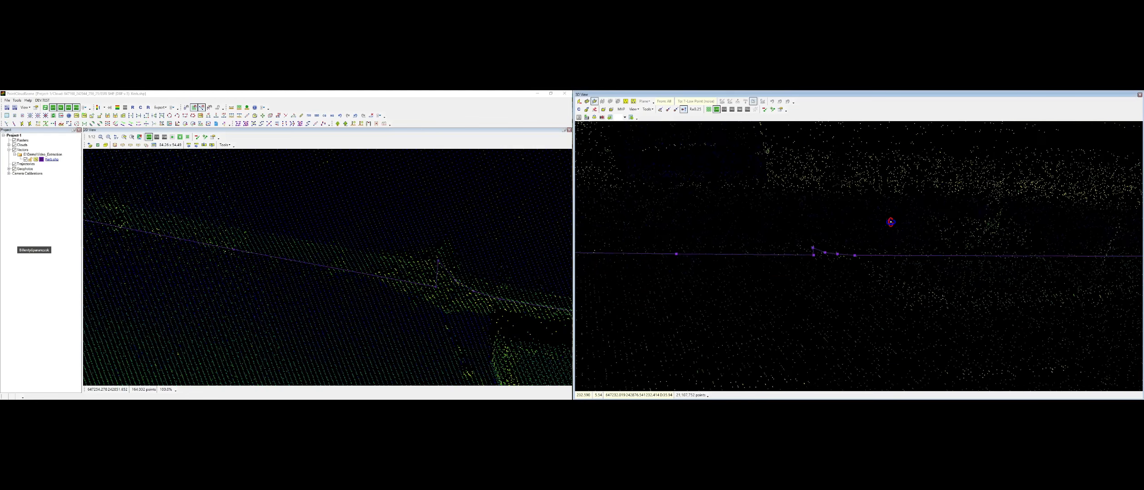
scroll(817, 248, up, 3)
key(z)
click(822, 238)
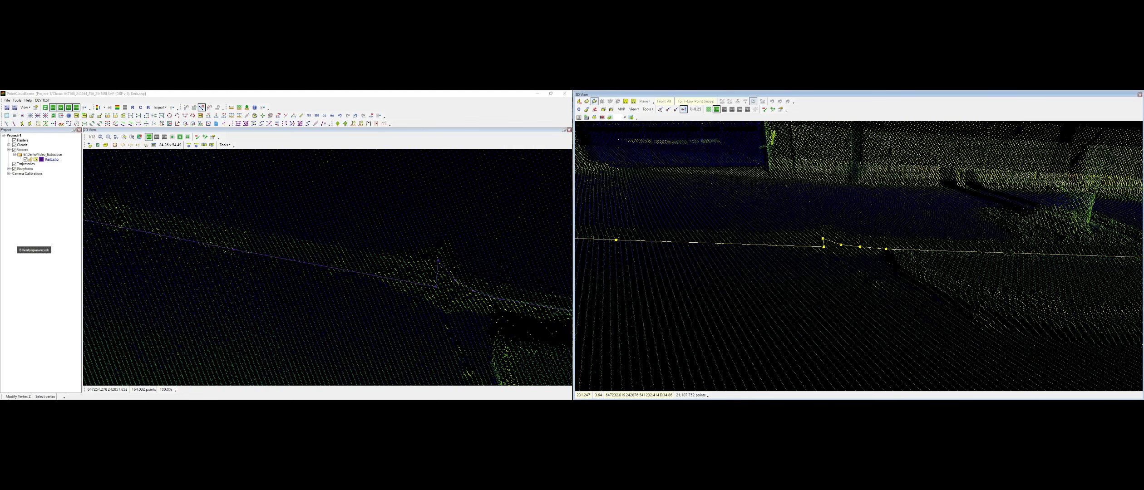
click(823, 232)
key(z)
click(841, 244)
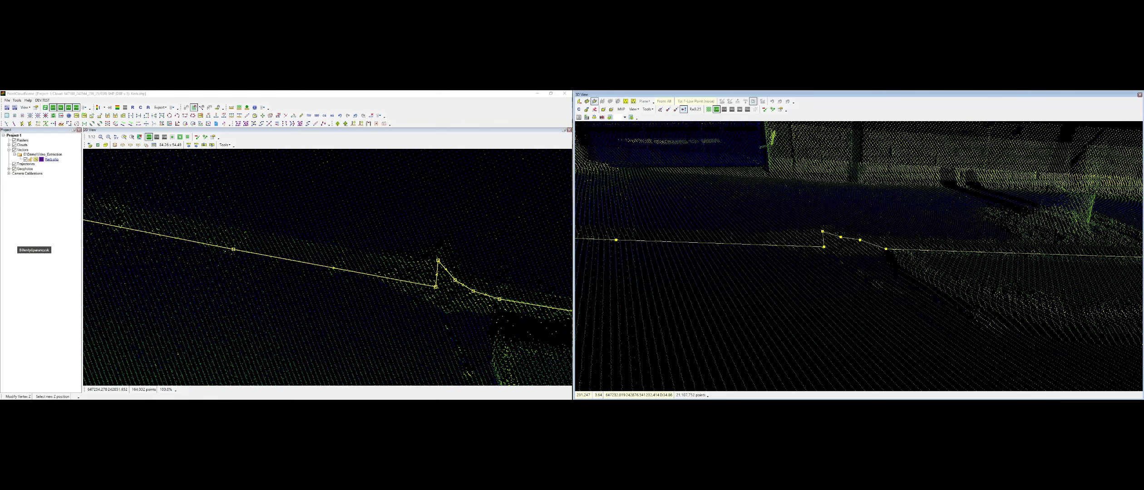
click(840, 237)
middle_drag(826, 238, 937, 235)
click(852, 248)
middle_drag(853, 247, 712, 292)
click(826, 250)
right_click(712, 292)
Fine-tune the plan position of the vertex at the road-side foot of the curb jog
key(m)
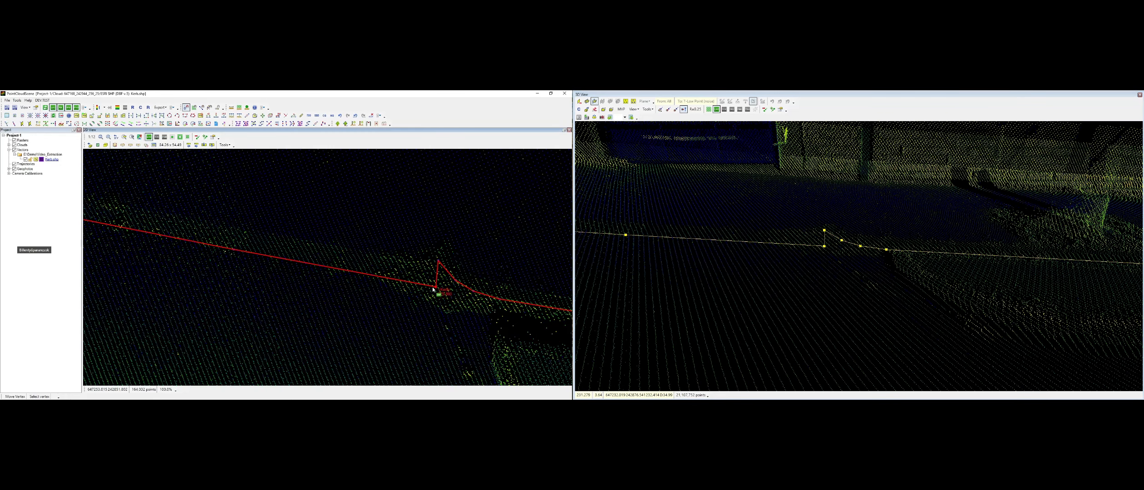
click(435, 286)
click(435, 287)
right_click(442, 292)
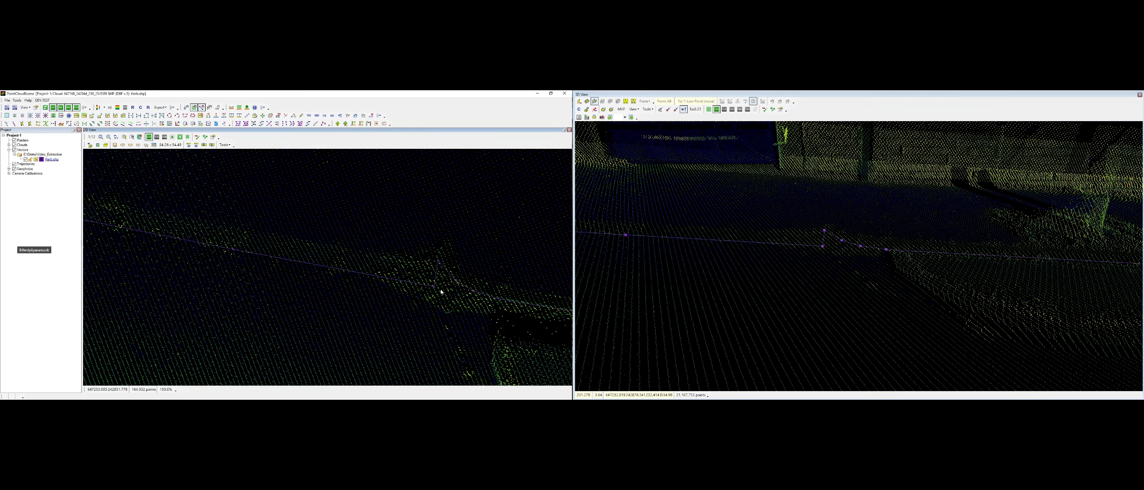
Examine the reshaped curb line and the traffic island in the point cloud and against the street photos
middle_drag(1035, 276, 764, 256)
middle_drag(851, 273, 862, 249)
middle_drag(997, 270, 929, 282)
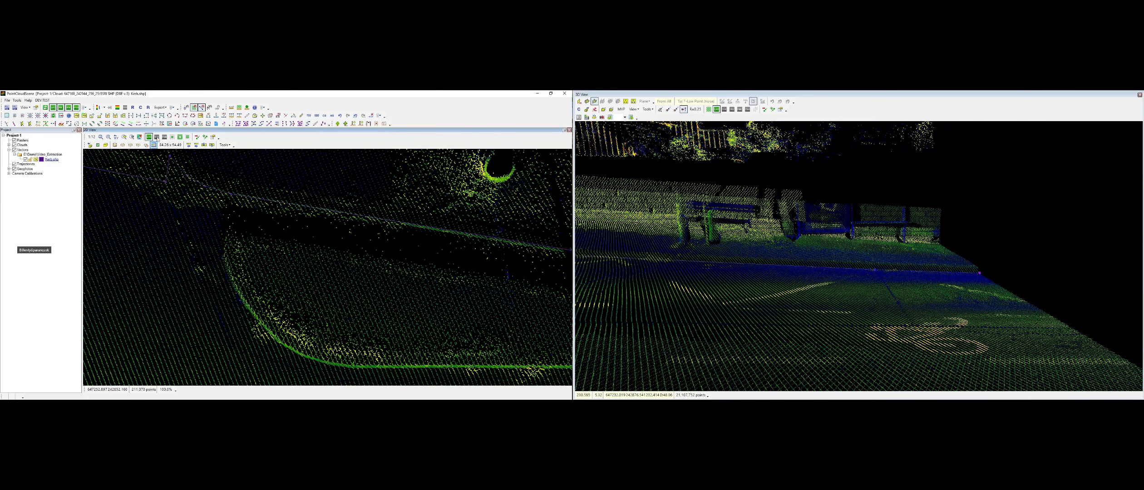
click(578, 118)
middle_drag(659, 281, 988, 313)
middle_drag(835, 293, 874, 275)
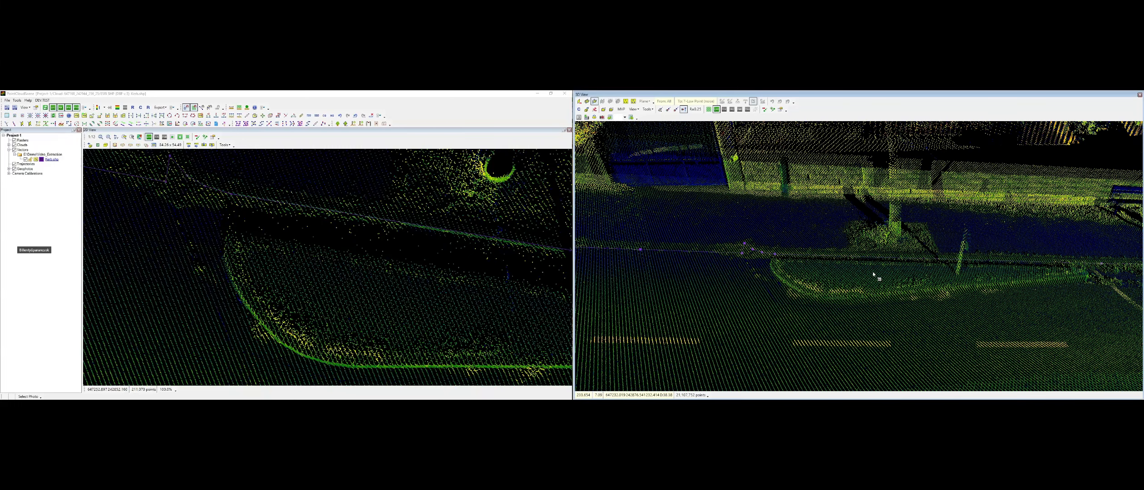
click(847, 273)
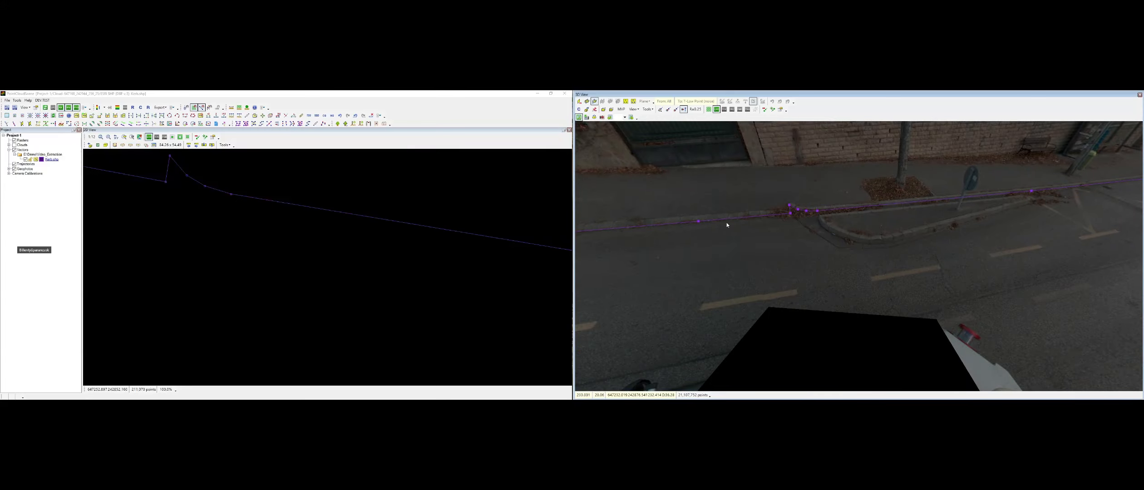
key(Page_Down)
key(Page_Down)
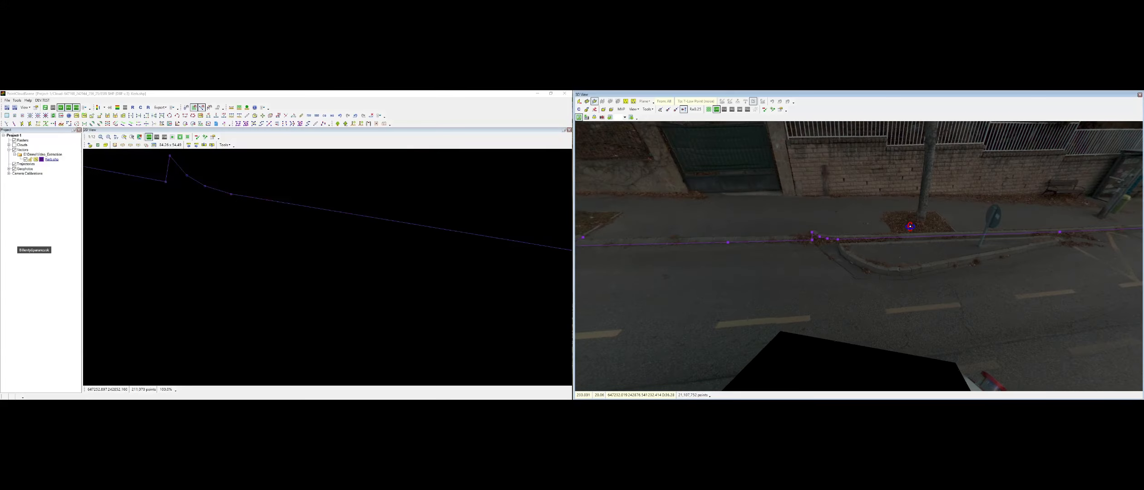
click(579, 118)
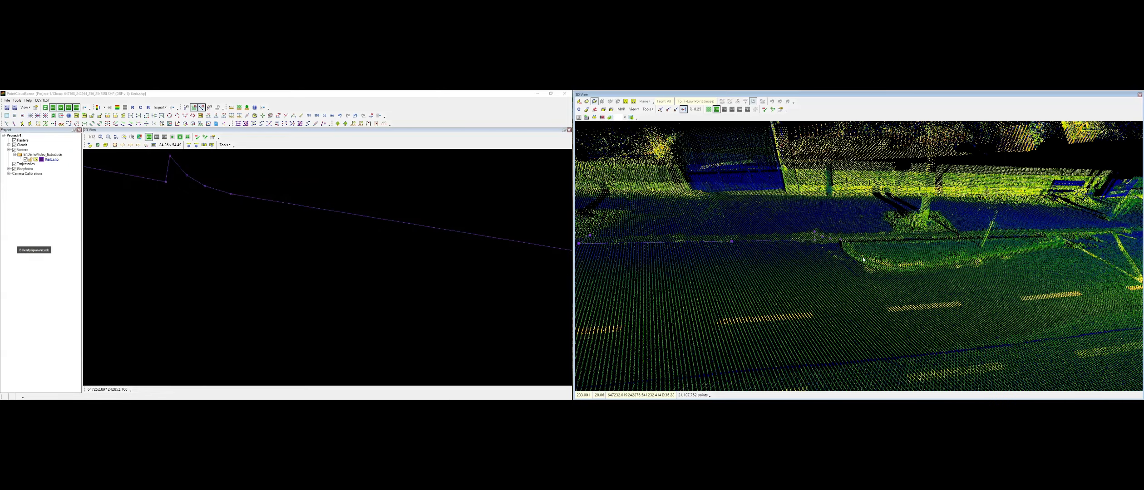
Digitize the traffic island's base as a closed outline, following the rounded end, the straight street-side edge and the narrow far end
middle_drag(219, 253, 201, 239)
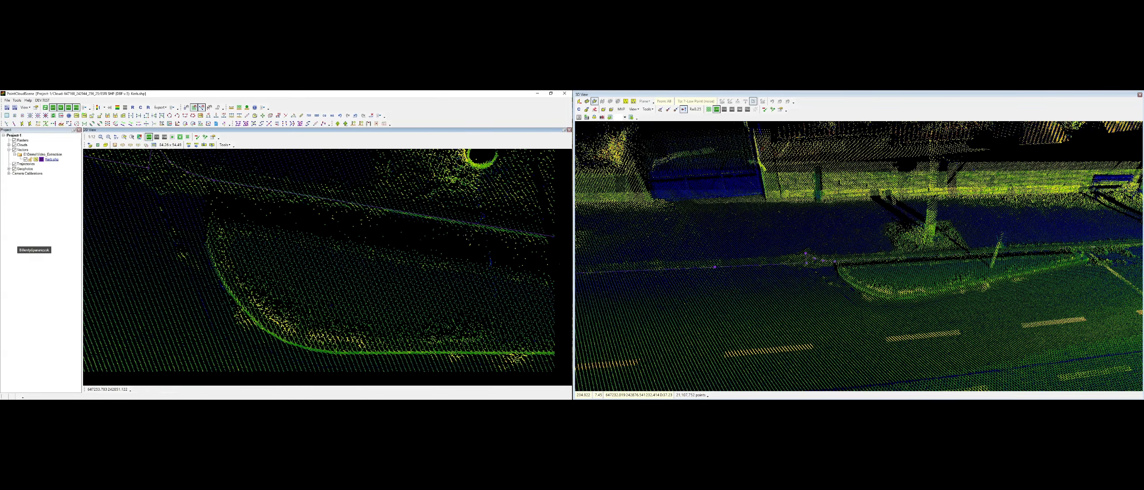
key(n)
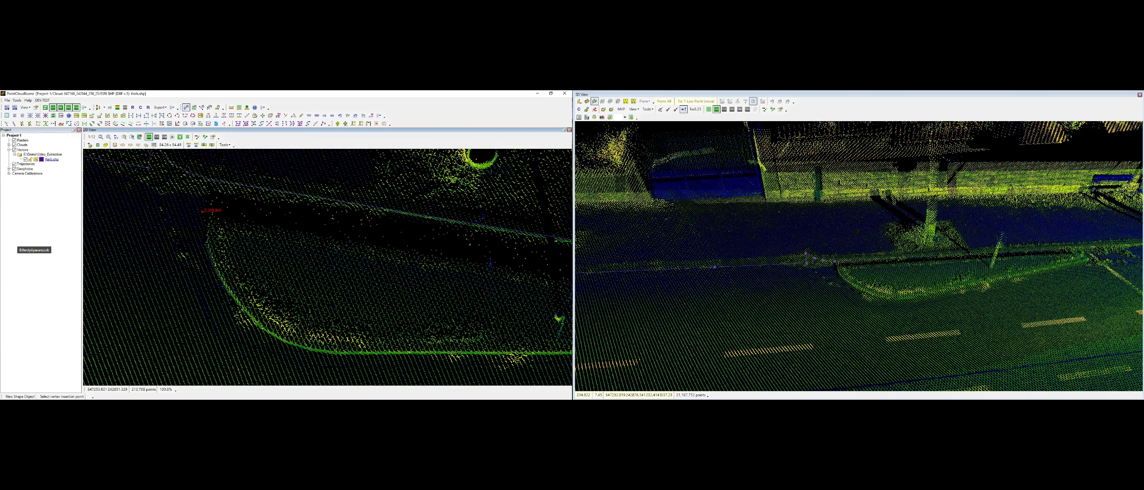
click(226, 291)
click(256, 322)
click(280, 340)
click(304, 350)
click(346, 352)
middle_drag(346, 352, 117, 310)
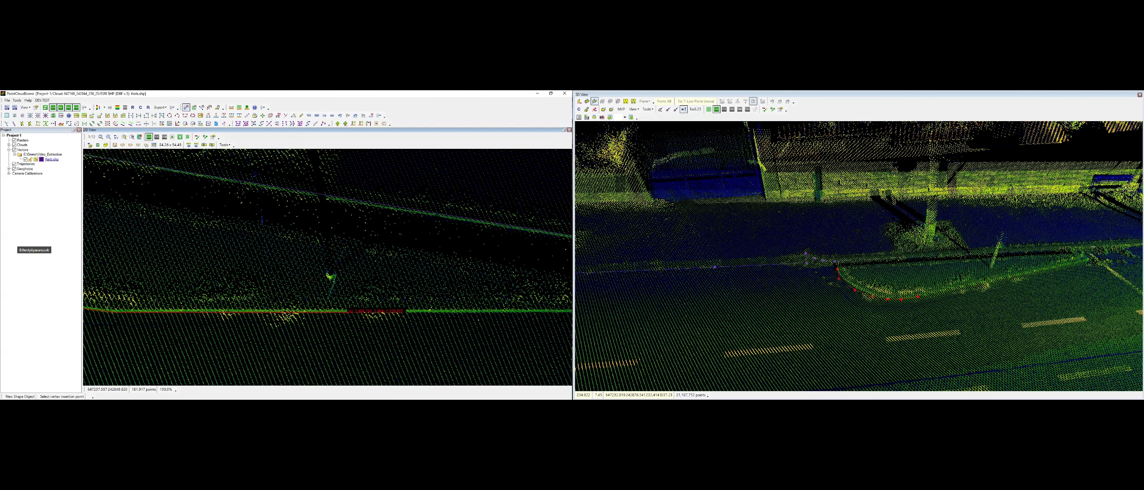
click(405, 314)
middle_drag(405, 314, 71, 299)
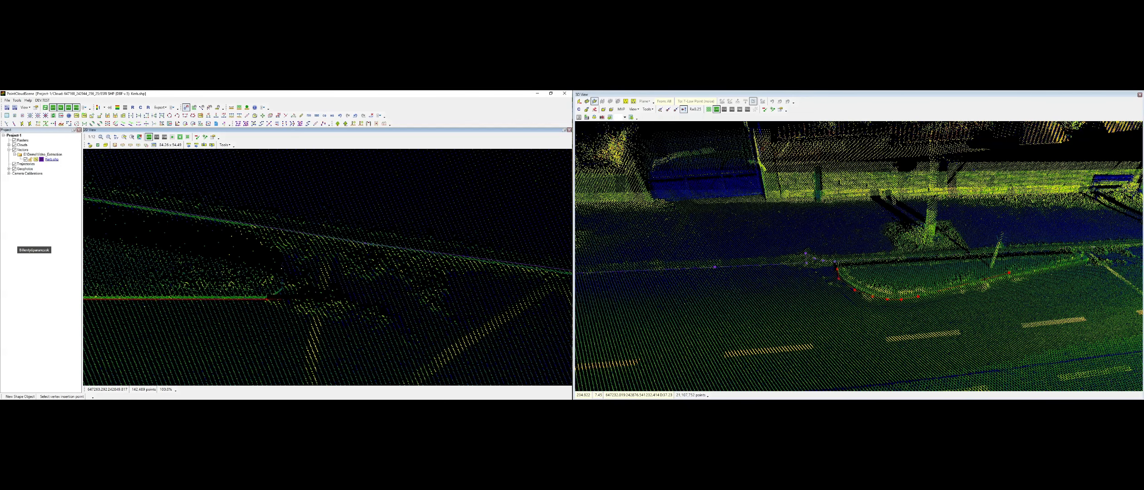
click(284, 291)
click(287, 275)
middle_drag(100, 264, 563, 312)
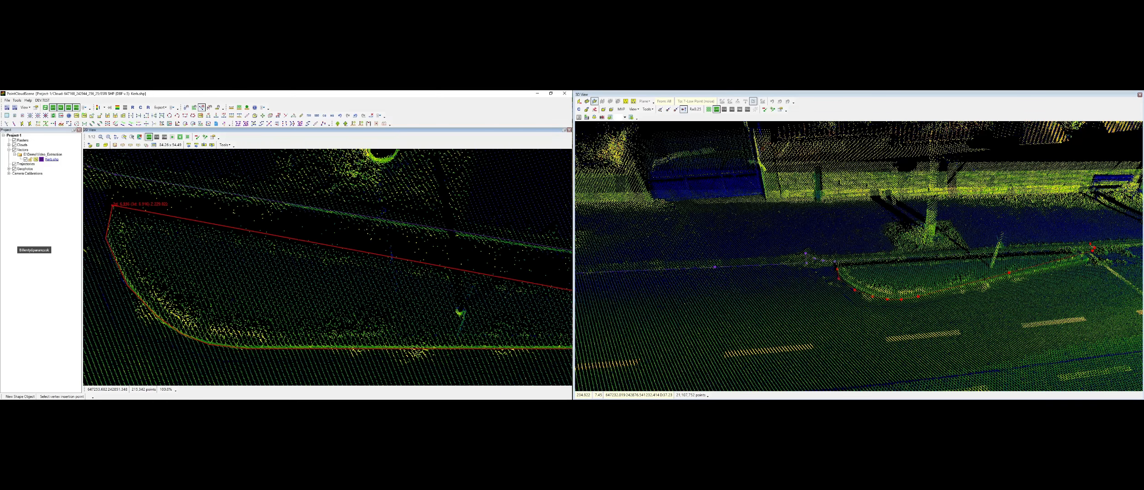
Drape the island outline onto the point cloud with the Lowest option
scroll(866, 296, up, 1)
key(d)
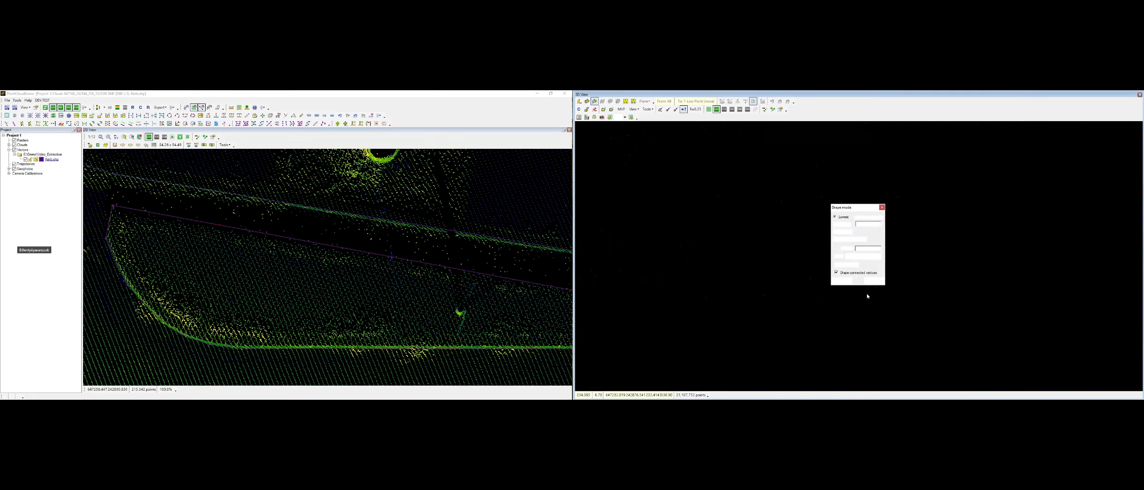
key(Return)
click(854, 287)
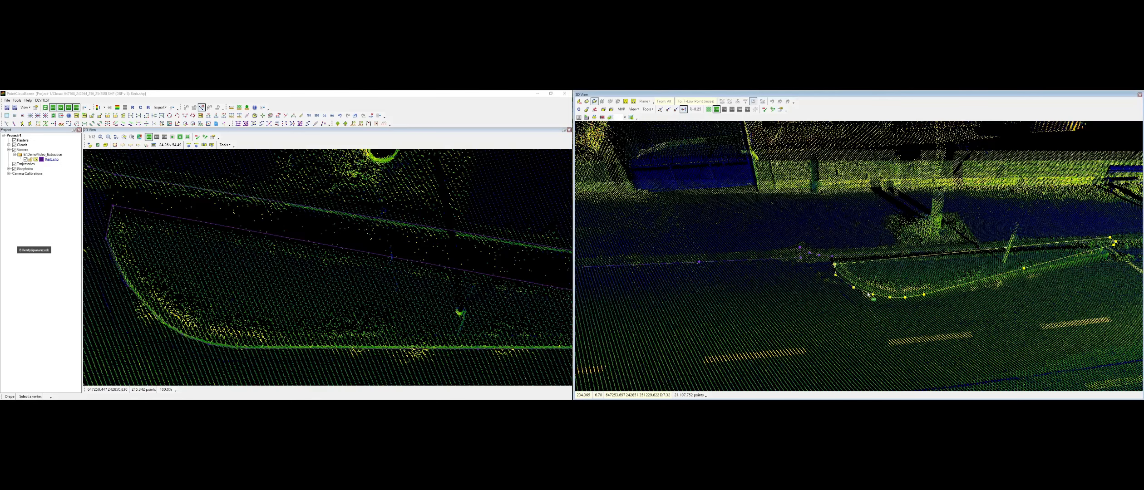
click(883, 288)
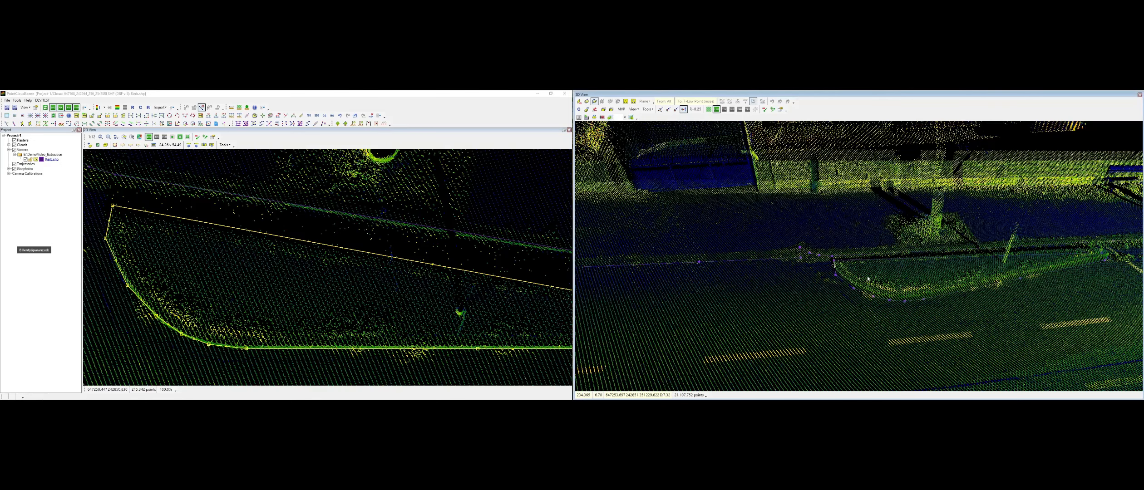
Move the outline's corner vertex at the island's rounded end slightly inward and lower it to the scanned ground
middle_drag(883, 288, 891, 305)
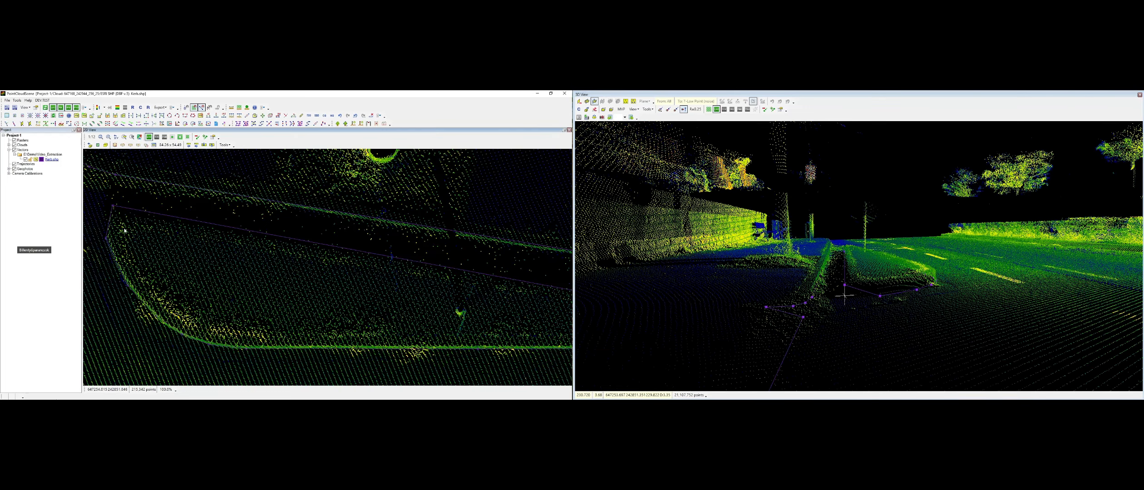
click(112, 206)
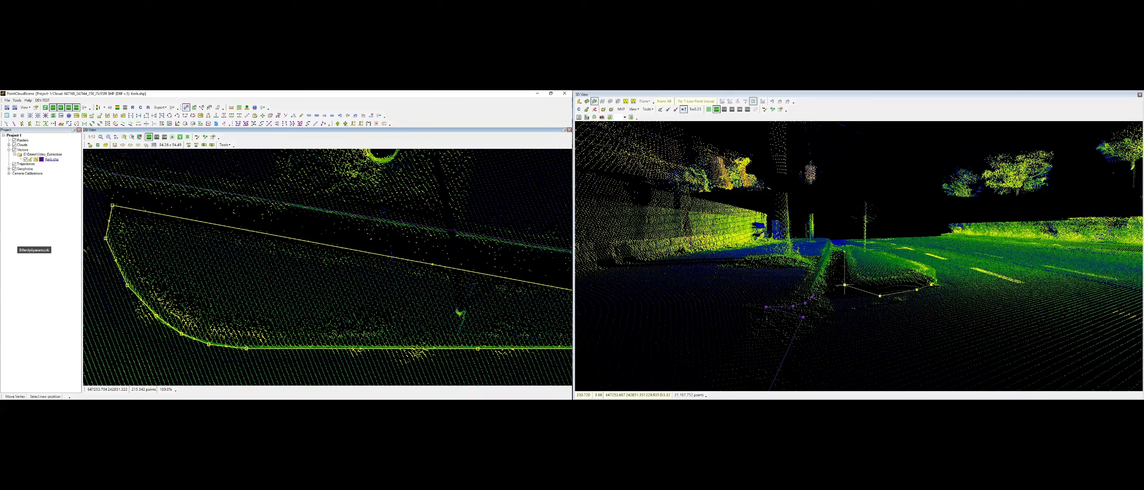
click(113, 211)
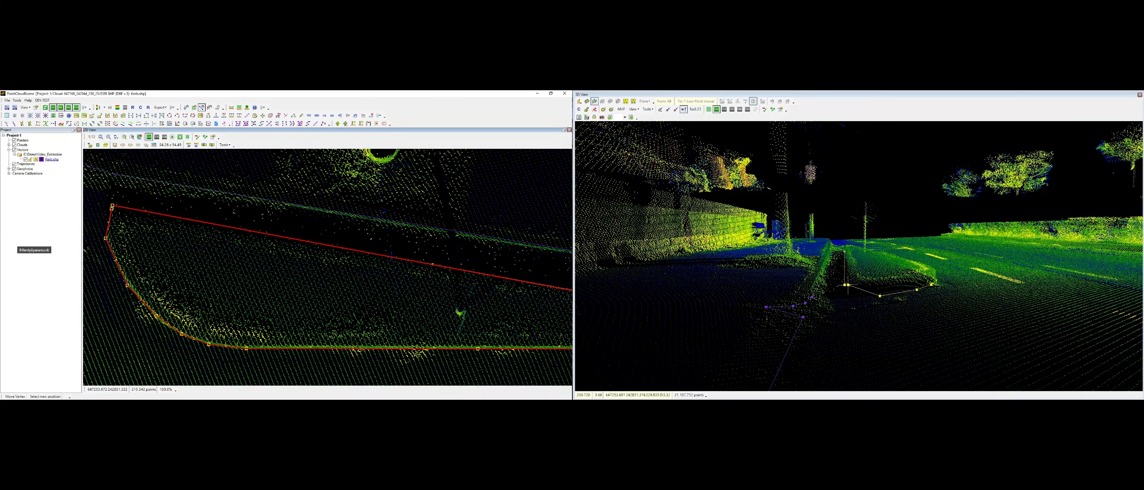
key(Escape)
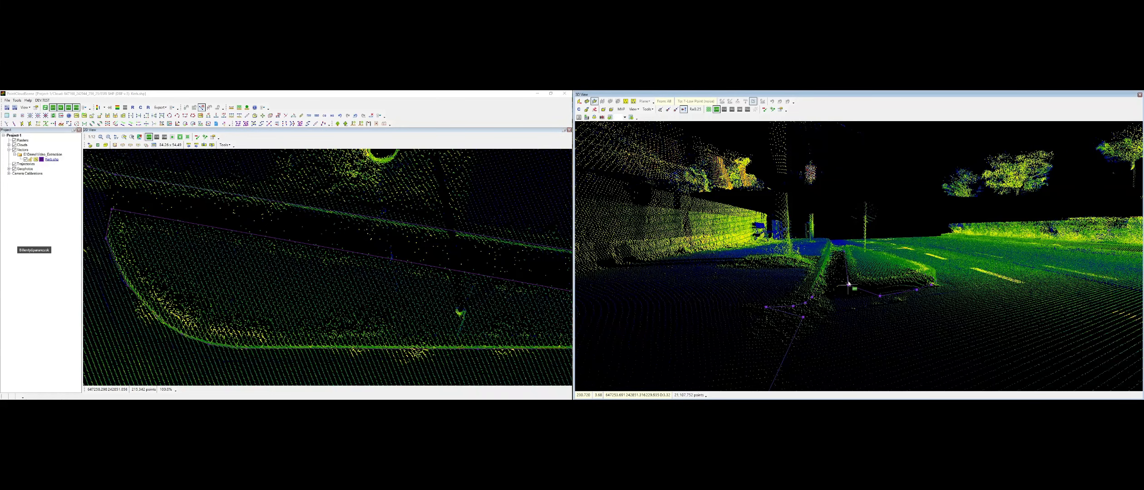
key(z)
click(848, 284)
click(848, 295)
middle_drag(895, 299, 922, 285)
key(Escape)
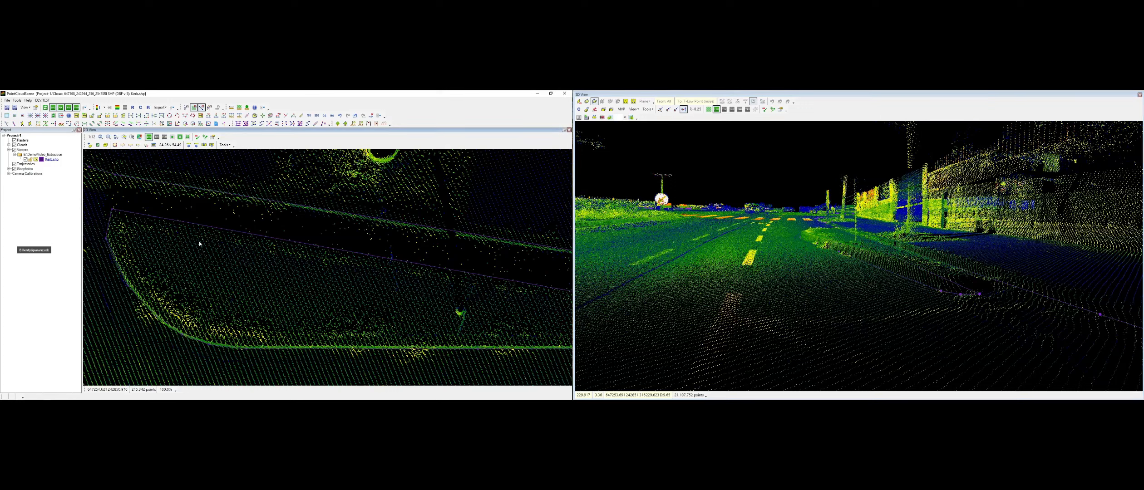
Create a raised parallel of the island outline just inside it for the curb's upper edge
click(271, 116)
click(131, 284)
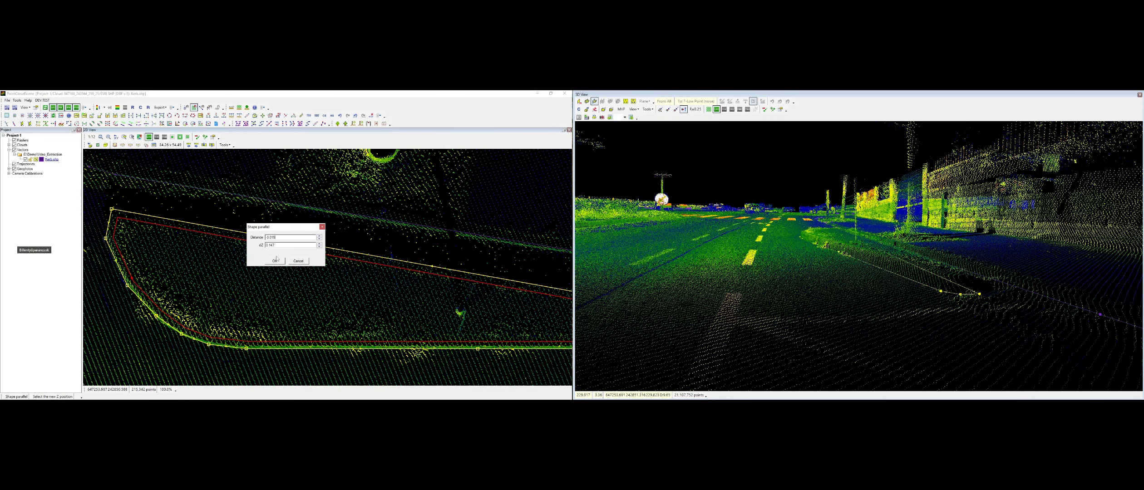
click(275, 260)
click(974, 273)
middle_drag(975, 273, 884, 255)
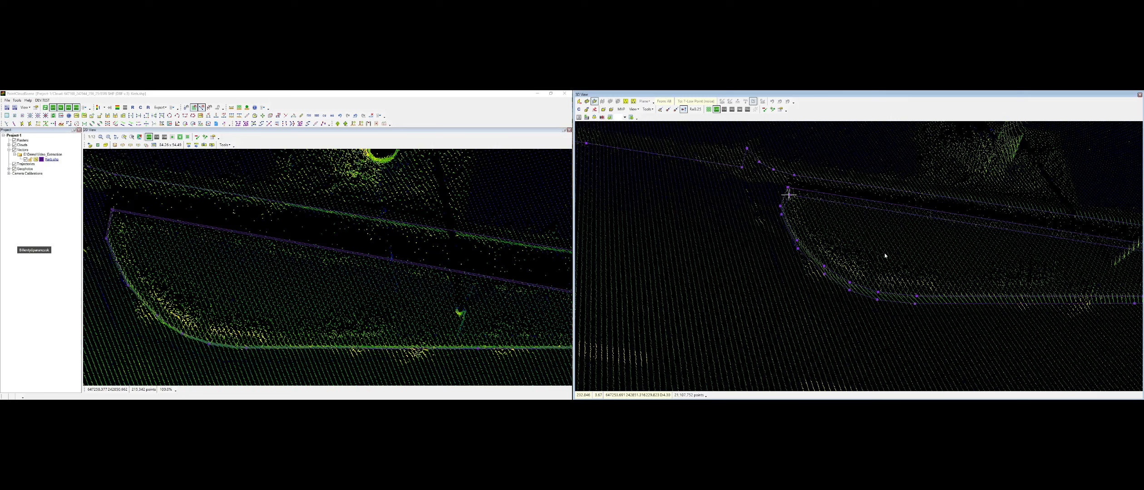
Create another parallel farther inside the raised island outline for the inner edge of its curb
click(278, 117)
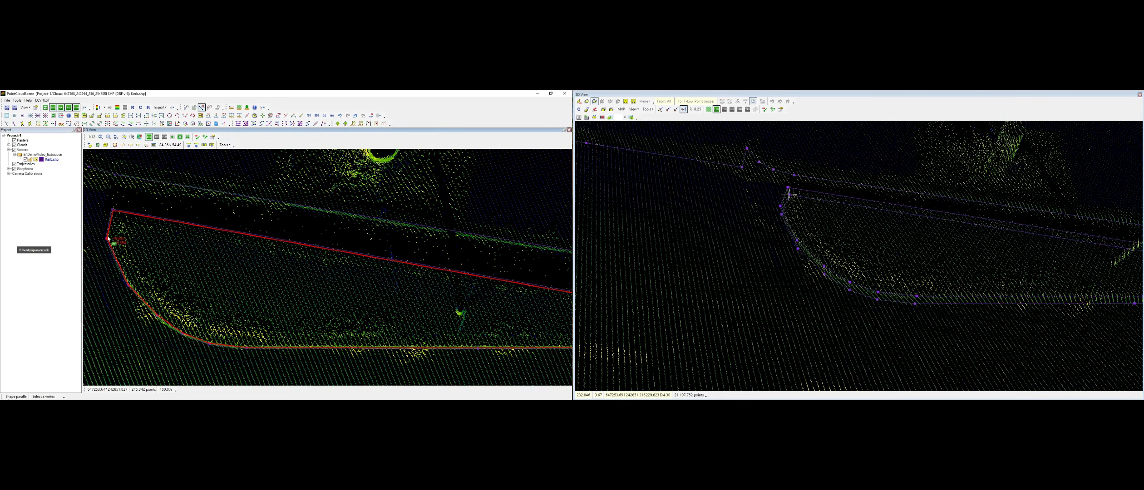
click(108, 239)
click(127, 241)
click(127, 241)
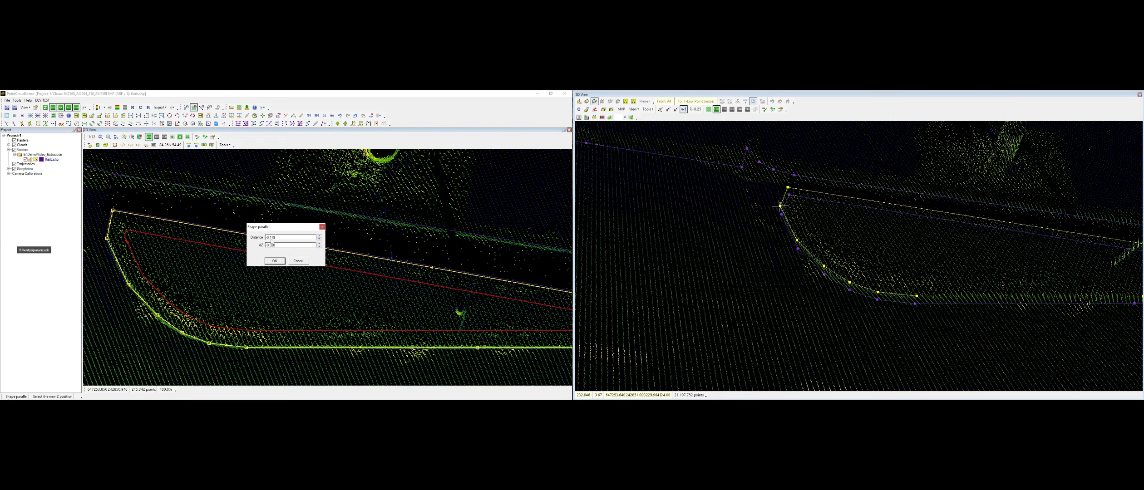
click(275, 261)
middle_drag(903, 276, 904, 308)
middle_drag(1078, 259, 853, 324)
middle_drag(865, 260, 881, 295)
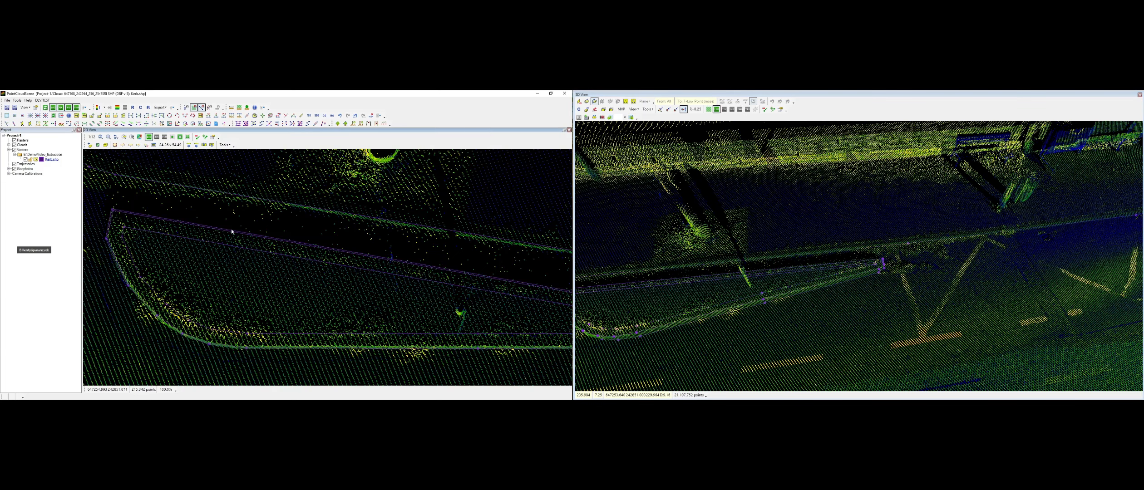
Insert a vertex into the roadside curb line beside the island's narrow end and move it onto the scanned curb edge
middle_click(548, 290)
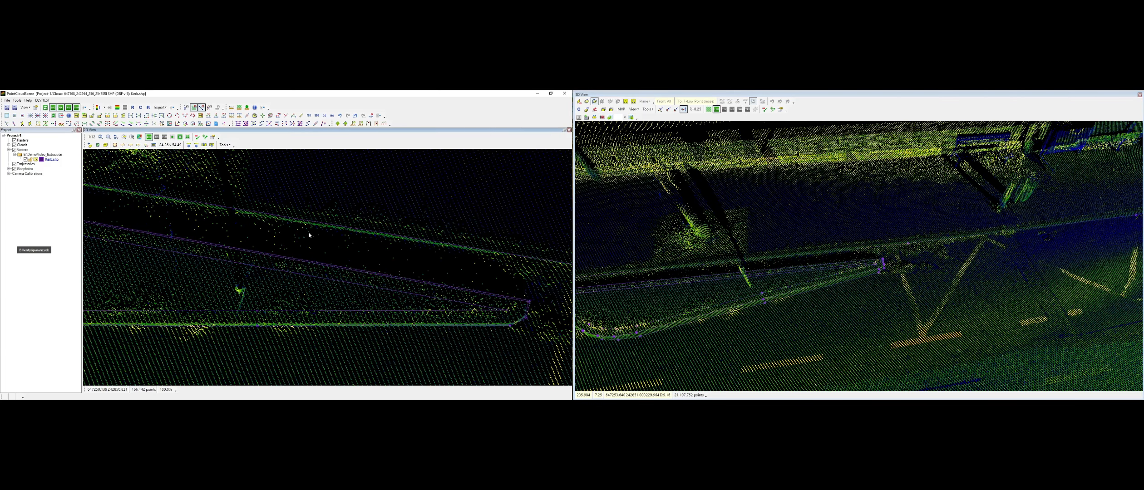
key(i)
click(255, 215)
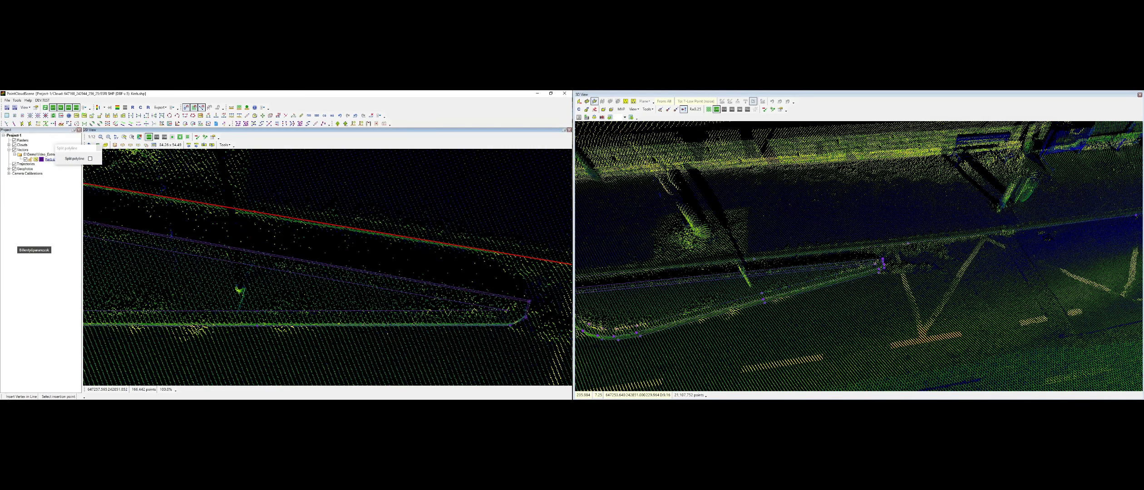
click(254, 215)
key(m)
click(255, 213)
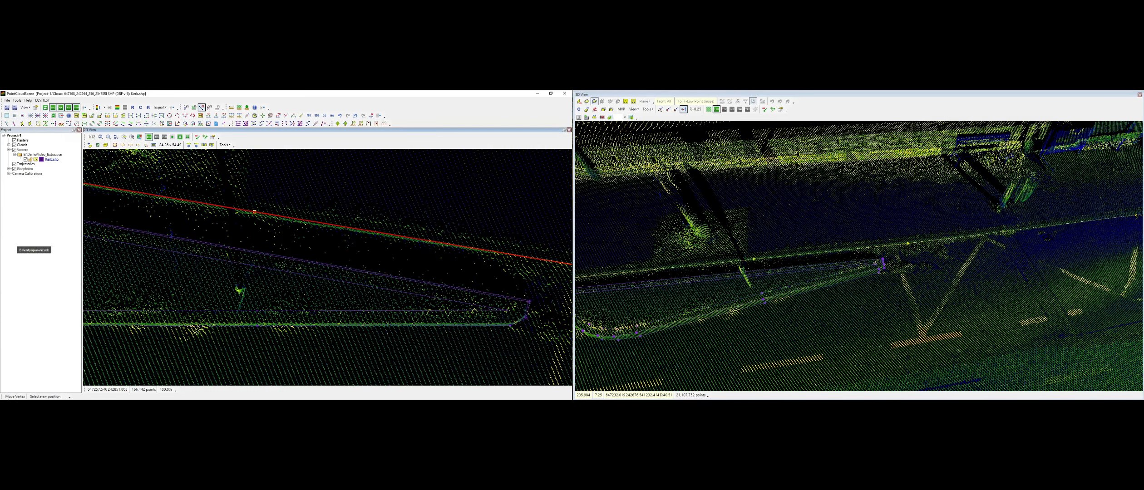
click(254, 212)
key(Escape)
Insert another vertex into the roadside curb line beyond the island, near the tip of the road marking, and align it with the scan
middle_drag(887, 245, 986, 187)
middle_drag(401, 242, 145, 217)
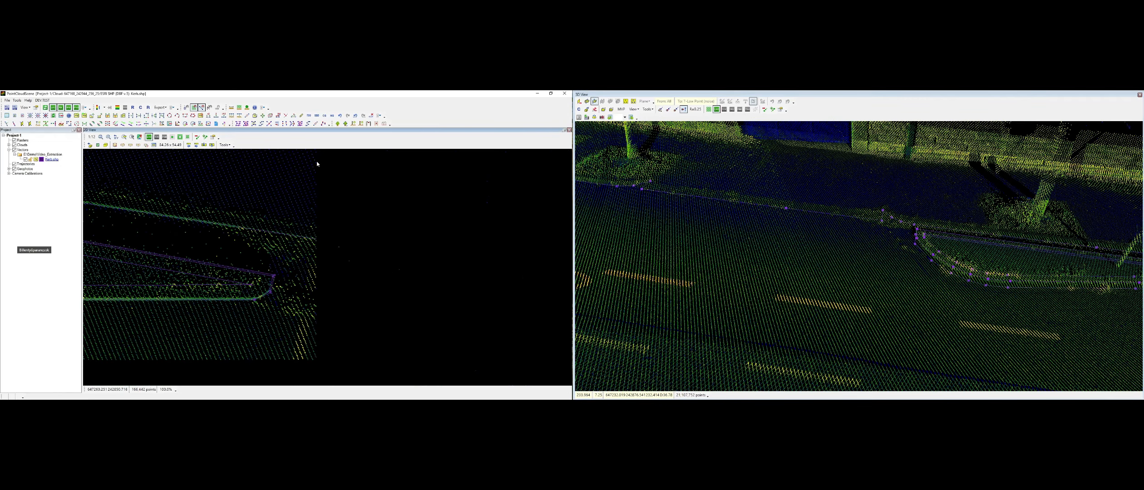
click(278, 116)
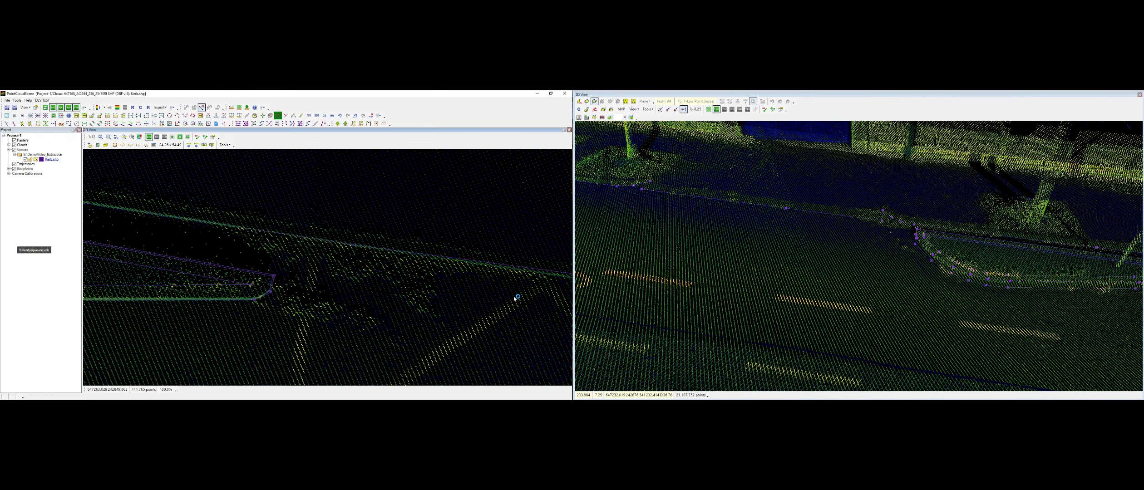
middle_drag(408, 302, 79, 228)
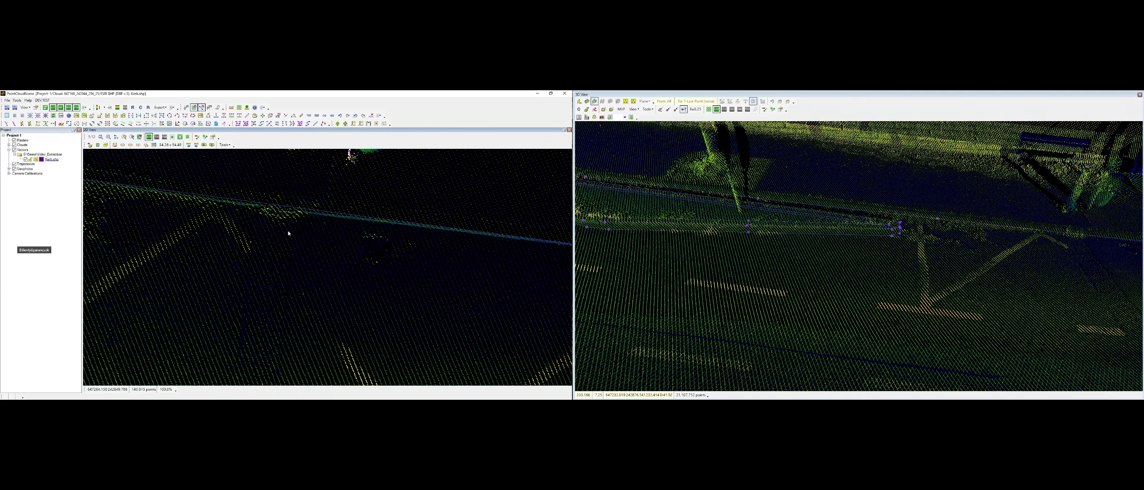
key(i)
click(310, 209)
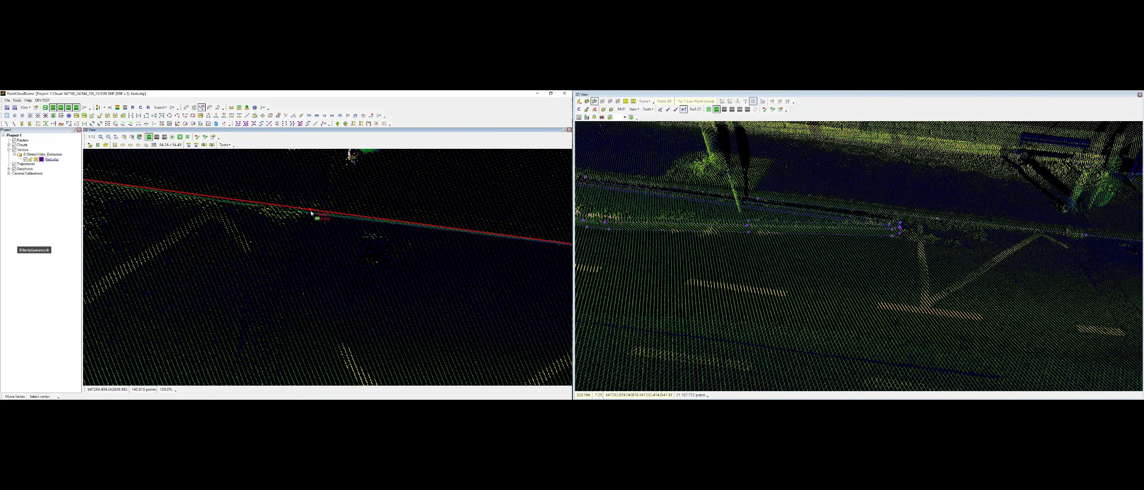
click(313, 212)
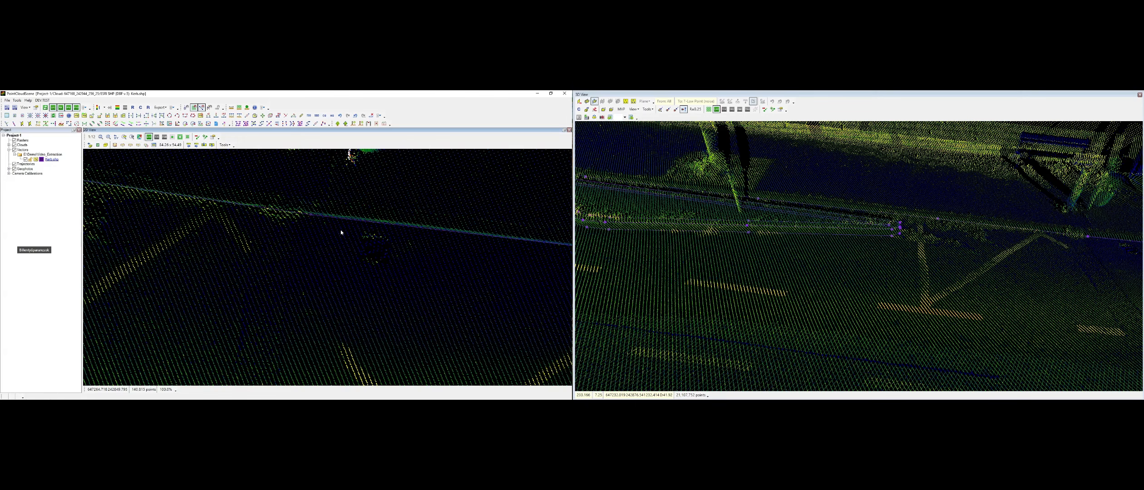
Create a raised parallel of the roadside curb line for the curb's upper edge
scroll(341, 230, down, 1)
middle_drag(1045, 267, 748, 245)
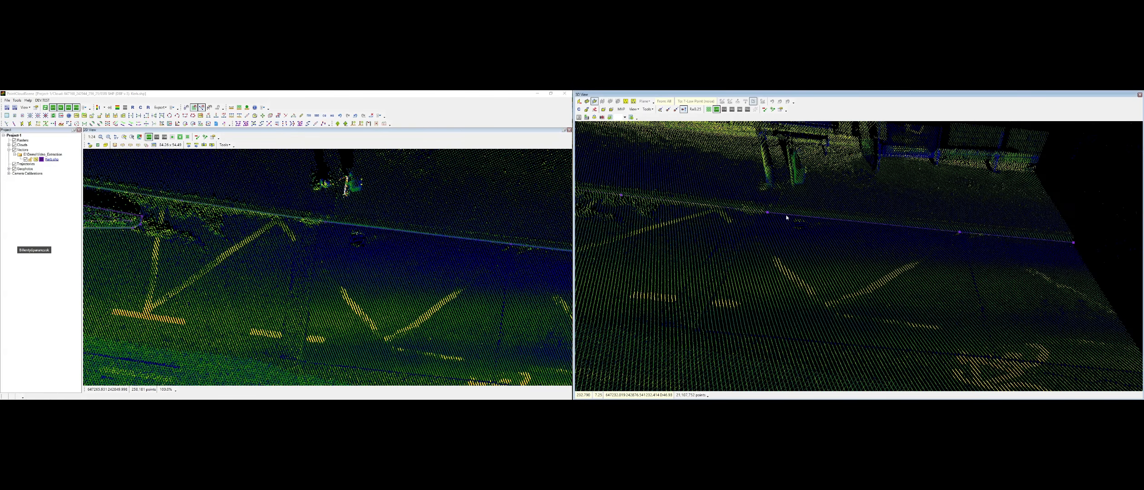
middle_drag(770, 212, 809, 217)
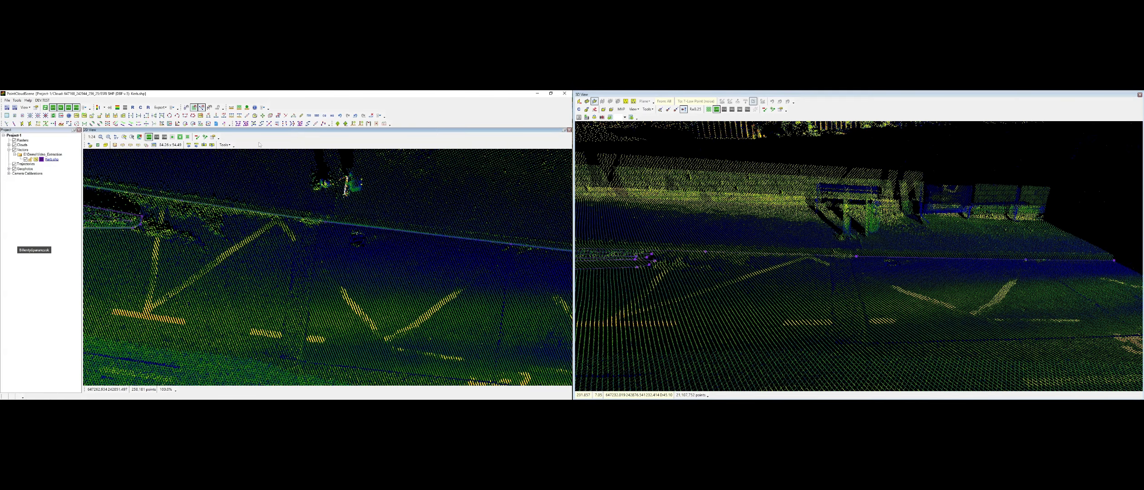
click(278, 116)
click(274, 214)
click(274, 211)
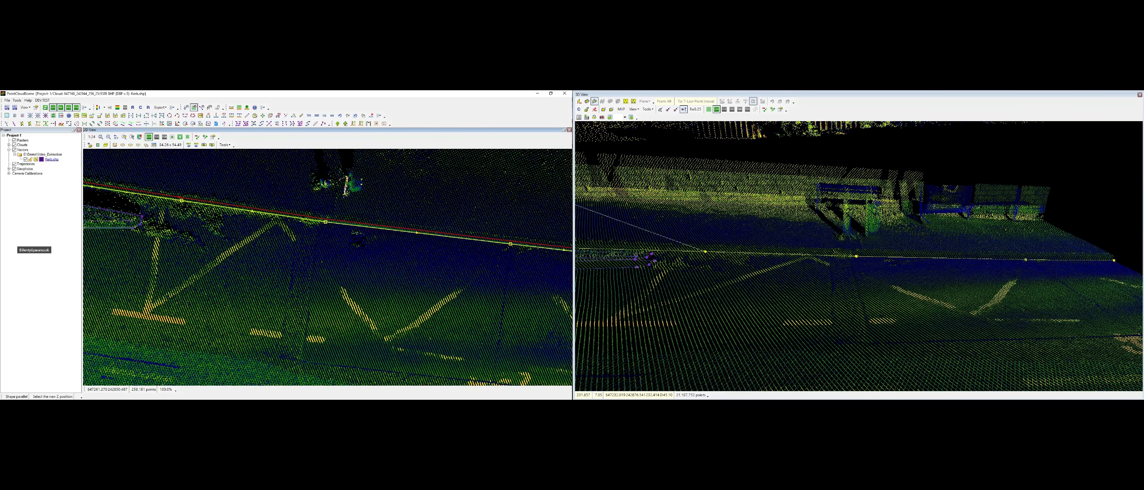
click(274, 212)
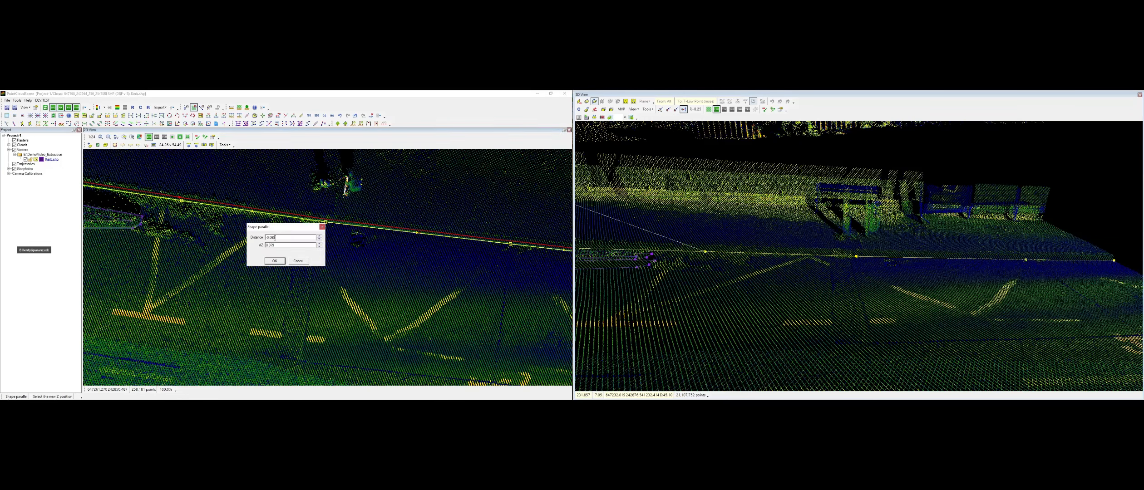
click(280, 264)
Adjust the heights of the raised curb line's end vertex and its neighbouring vertex to the scanned curb top
middle_drag(1011, 258, 919, 253)
scroll(968, 260, down, 3)
scroll(890, 271, up, 3)
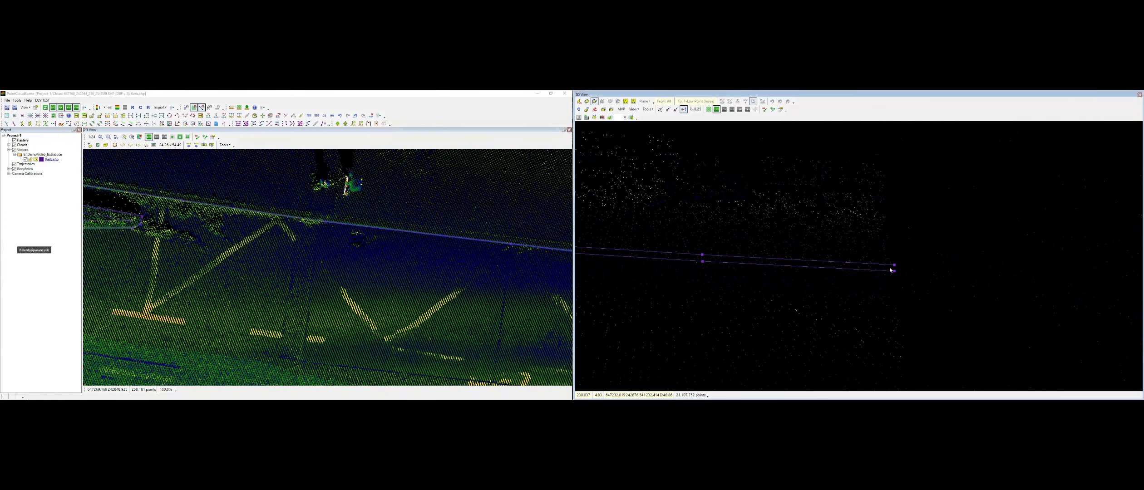
key(z)
click(749, 257)
click(896, 264)
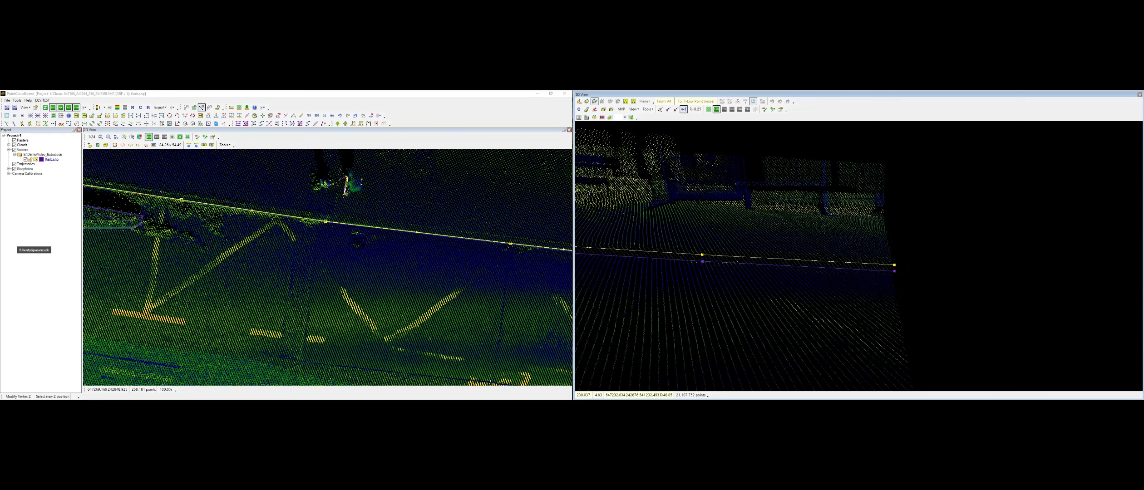
click(894, 261)
click(703, 252)
click(703, 250)
Measure at the raised curb line's next vertex and fit that vertex's height to the scanned curb top
middle_drag(753, 257, 890, 257)
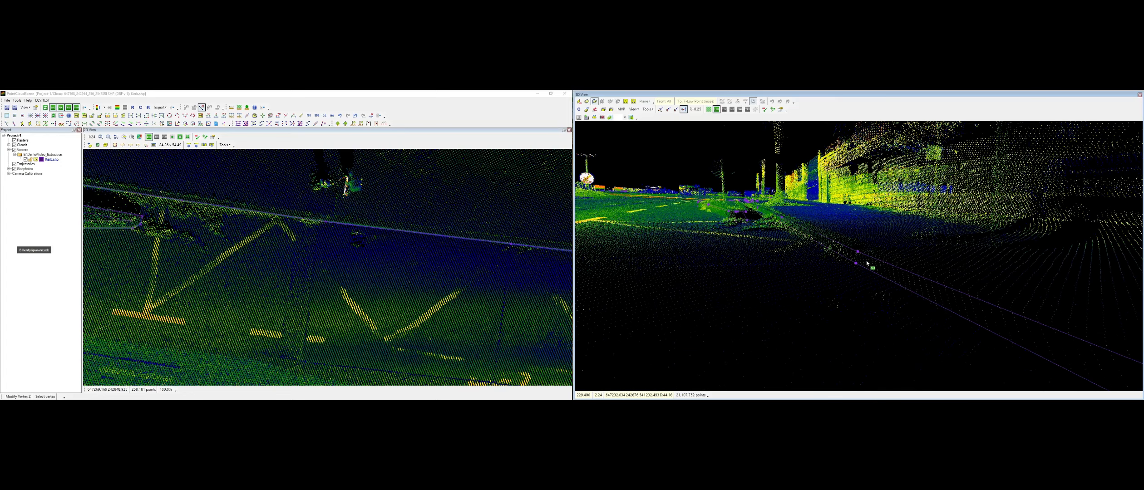
key(d)
click(862, 250)
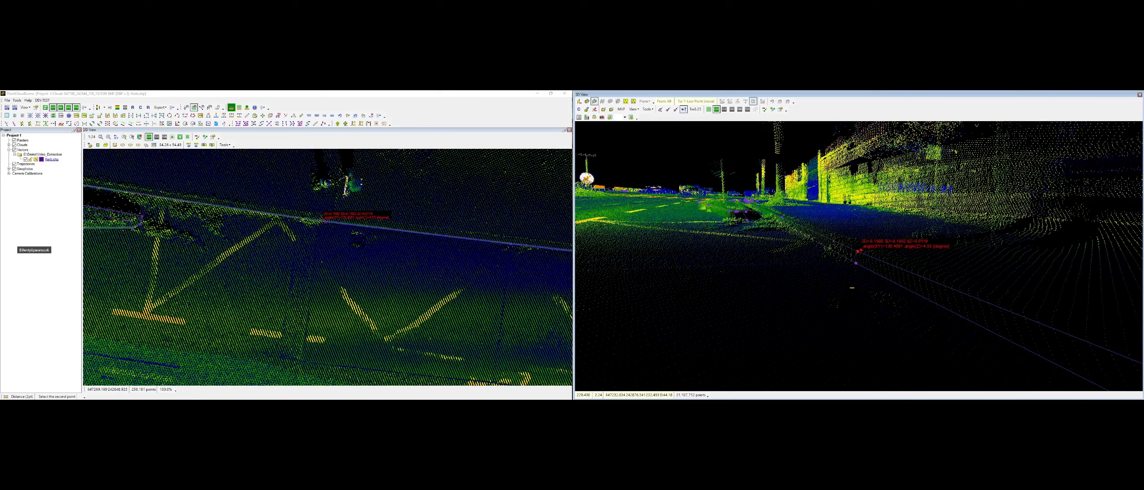
key(Escape)
middle_drag(893, 285, 865, 272)
key(z)
click(943, 296)
click(861, 263)
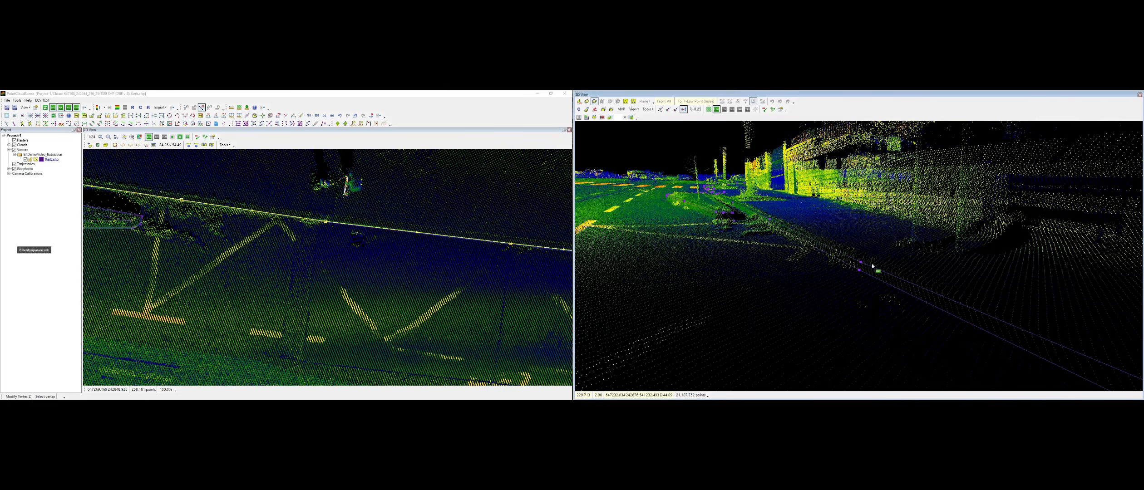
click(863, 262)
Measure at the following vertex toward the island and slightly raise it to match the scanned curb
middle_drag(864, 267, 877, 252)
middle_drag(773, 211, 889, 270)
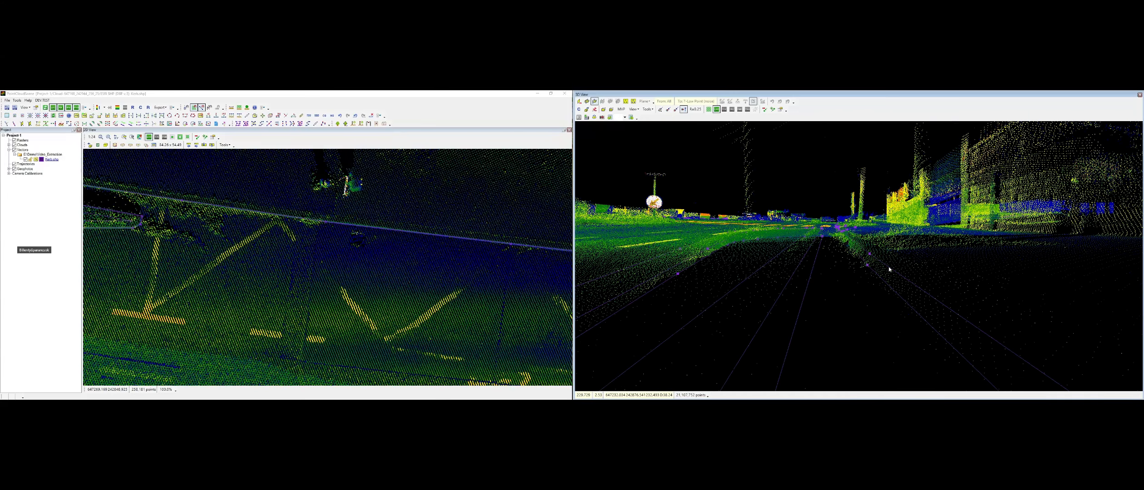
key(d)
click(871, 254)
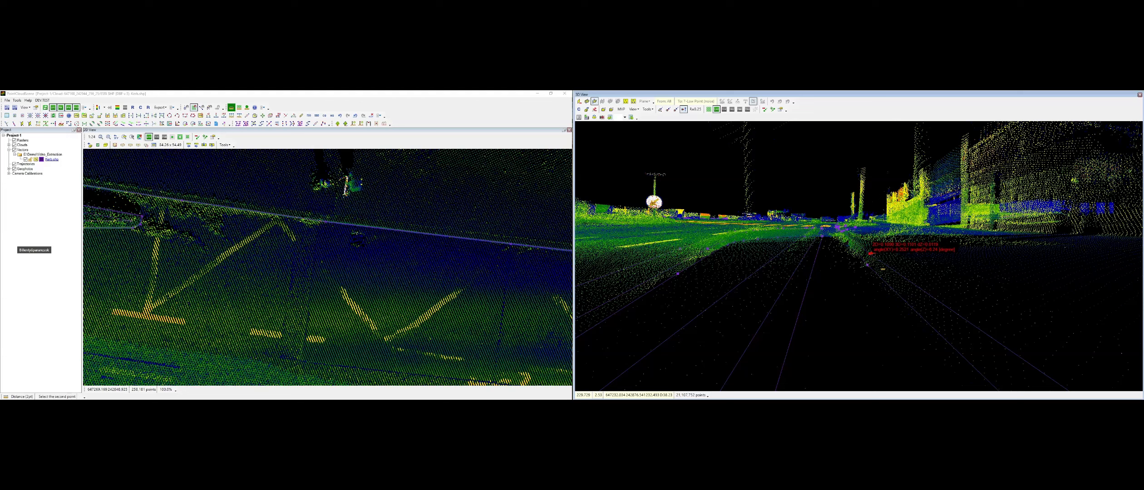
key(Escape)
key(Escape)
key(m)
click(871, 254)
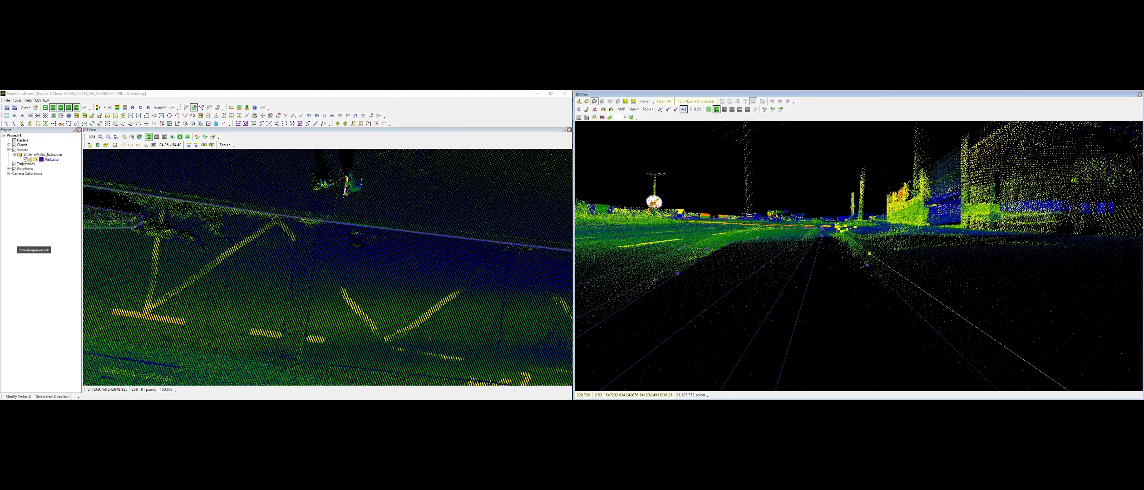
click(869, 251)
key(Escape)
Adjust the raised curb line's protruding corner near the island's rounded end, including the height of the vertex beside it
middle_drag(841, 233, 813, 255)
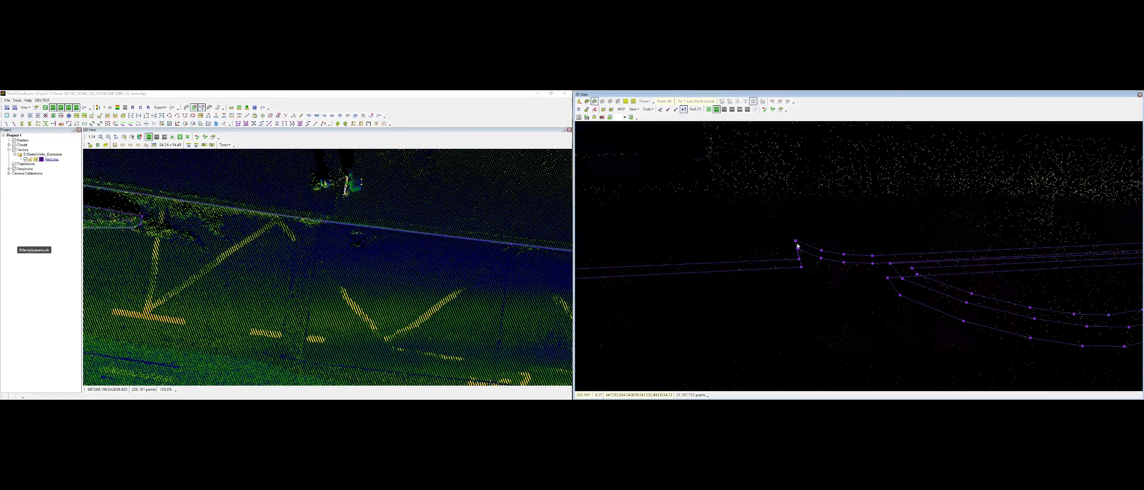
key(m)
click(796, 243)
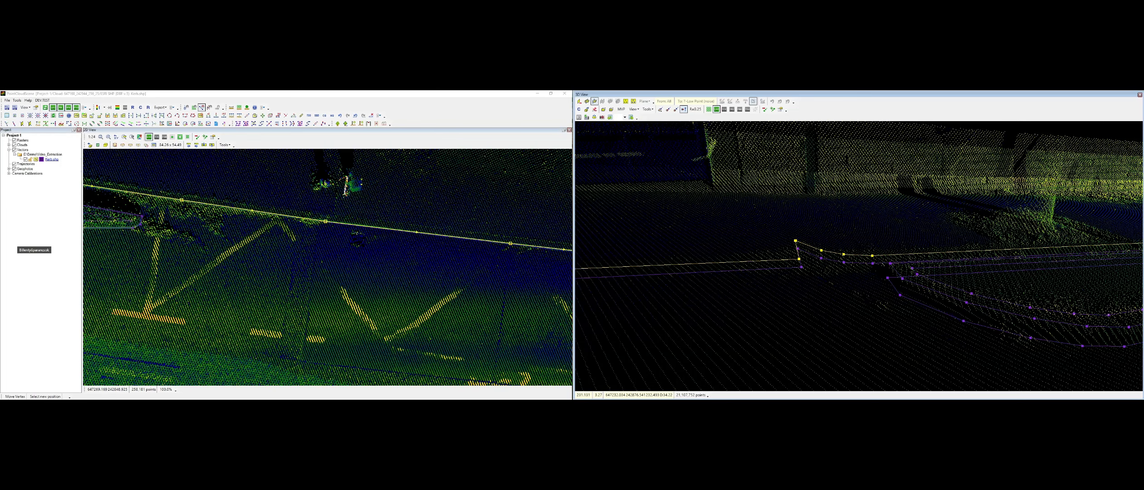
key(Escape)
click(795, 242)
middle_drag(772, 254, 800, 261)
click(802, 266)
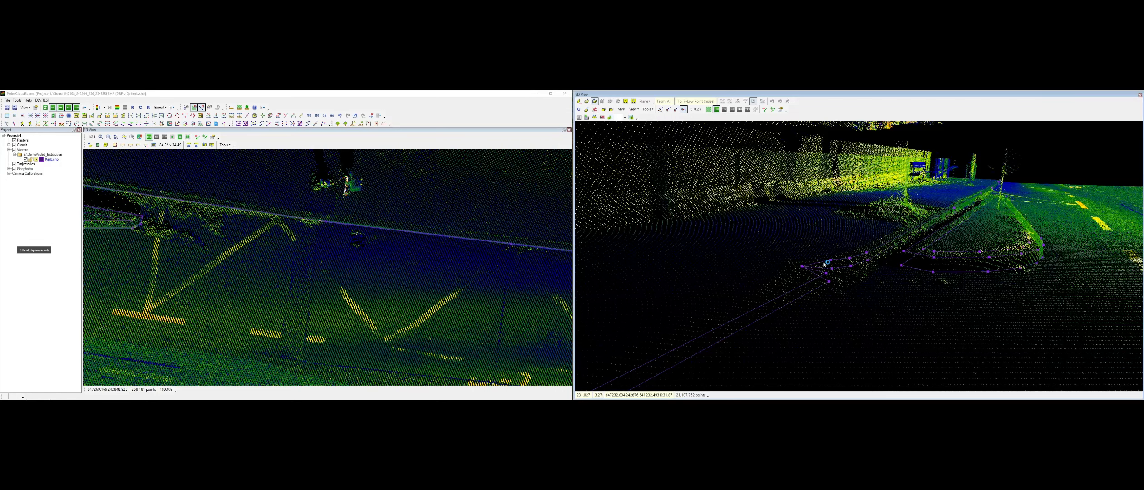
key(z)
click(831, 260)
click(831, 263)
Fit the heights of the next two vertices past the protruding corner on the raised curb line to the scan
key(z)
click(850, 258)
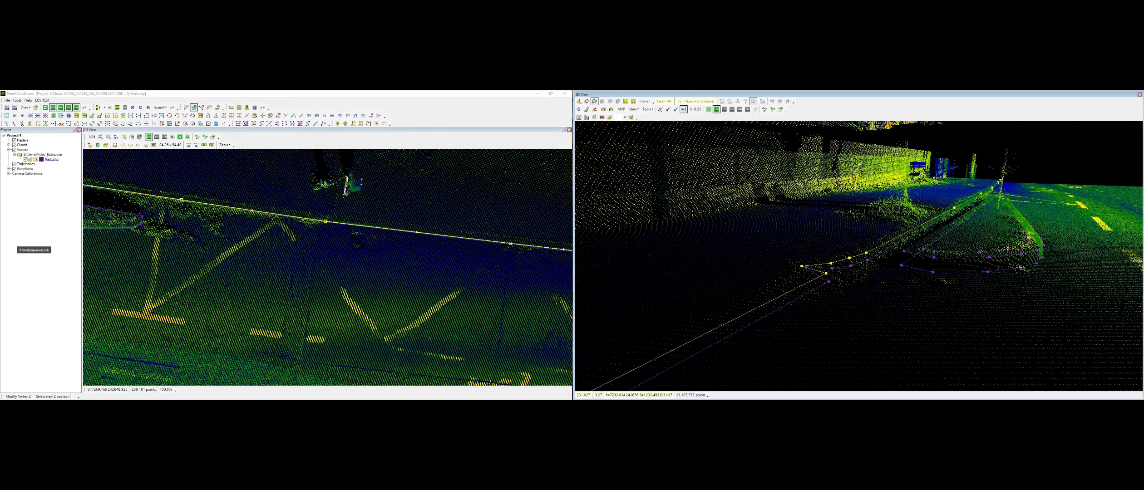
click(850, 259)
key(z)
click(868, 254)
click(867, 254)
key(z)
Delete the raised curb line's extra vertex at the protruding corner and move the adjacent mid-section vertex outward toward the sidewalk
key(m)
click(826, 274)
middle_drag(826, 275, 843, 317)
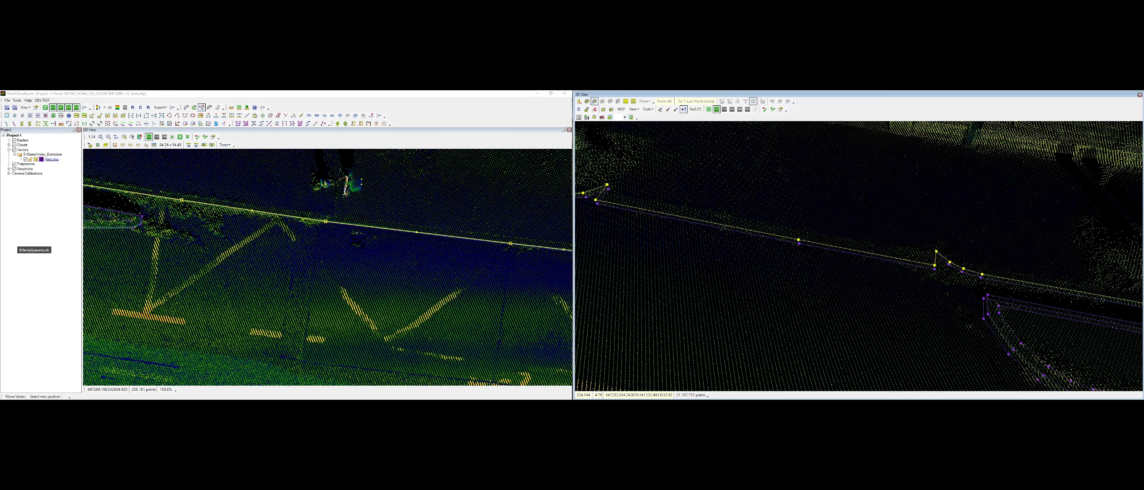
key(d)
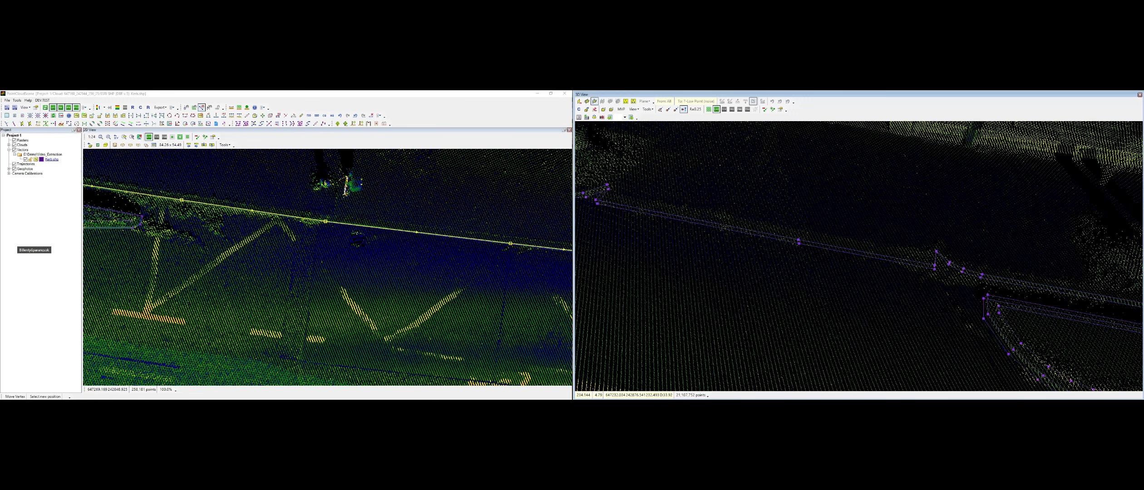
key(m)
click(812, 247)
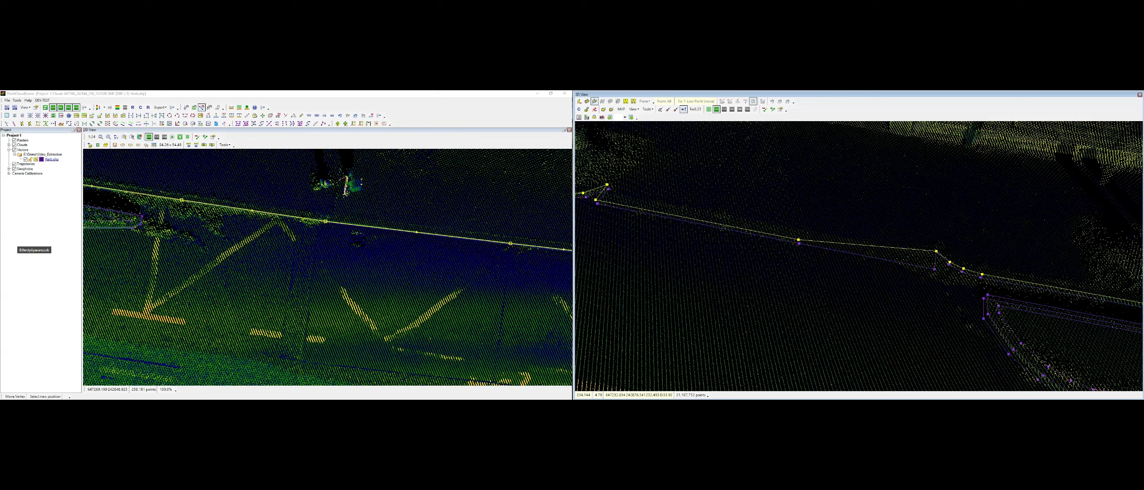
click(799, 227)
Delete the raised curb line's extra vertex at the opposite corner near the tree and adjust the remaining corner vertex
middle_drag(799, 227, 961, 280)
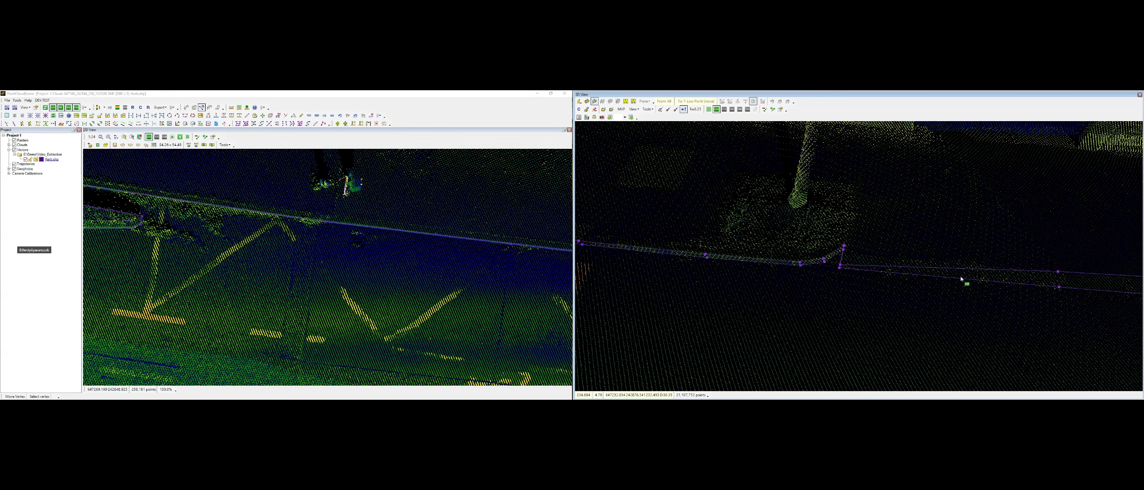
click(841, 266)
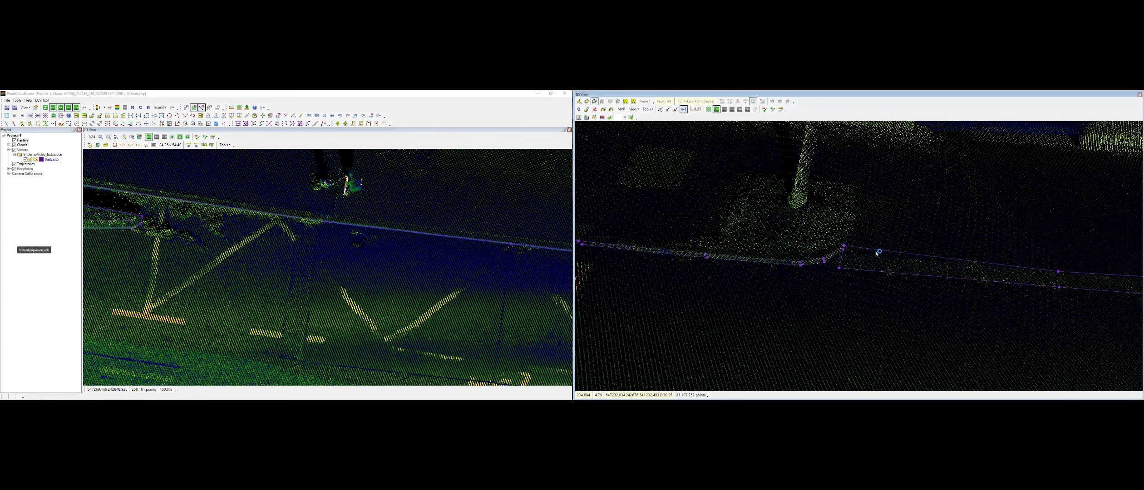
click(844, 247)
click(844, 248)
click(844, 248)
Adjust the next vertex past the tree-side corner of the raised curb line and measure at the curb edge
middle_drag(844, 247, 854, 266)
click(801, 244)
click(801, 244)
key(d)
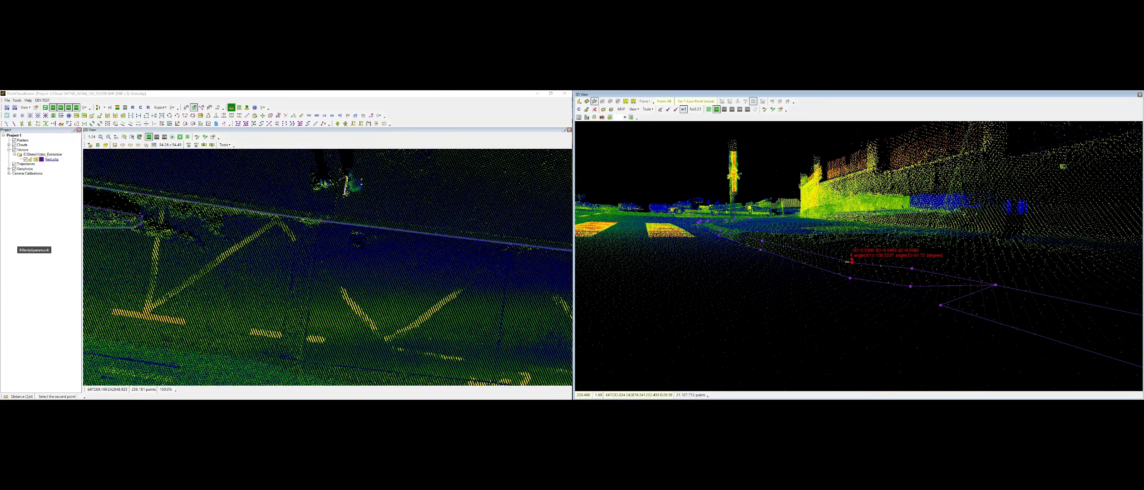
key(Escape)
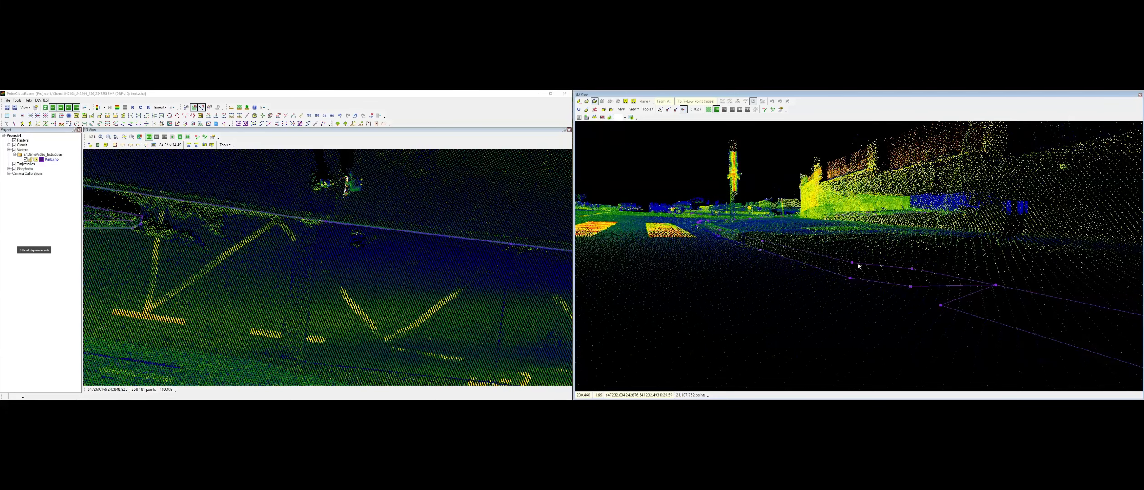
Fit the heights of two further raised curb line vertices to the scan on the way to the crosswalk marking
middle_drag(861, 266, 1040, 280)
key(z)
click(880, 262)
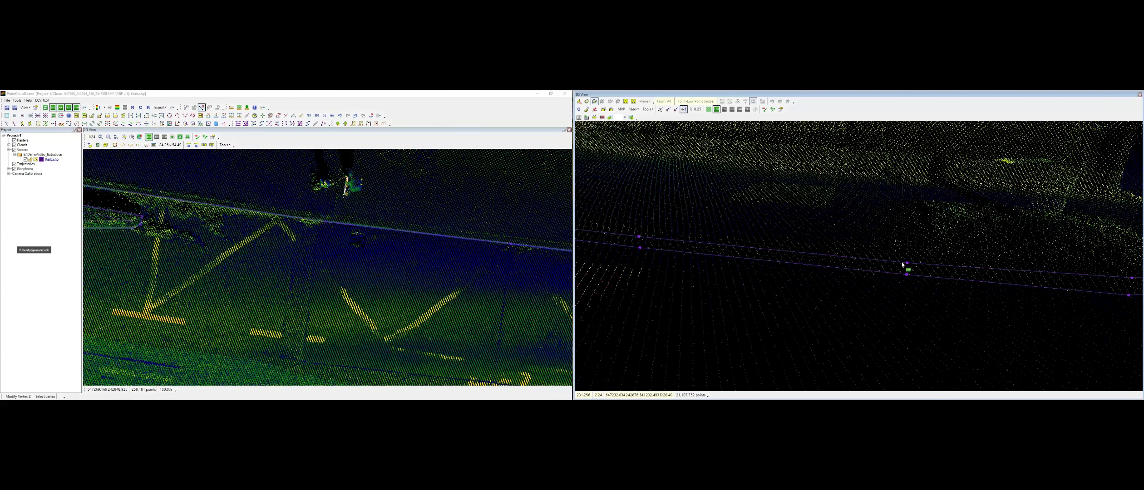
click(905, 262)
click(905, 260)
middle_drag(686, 254, 861, 263)
click(860, 264)
click(859, 263)
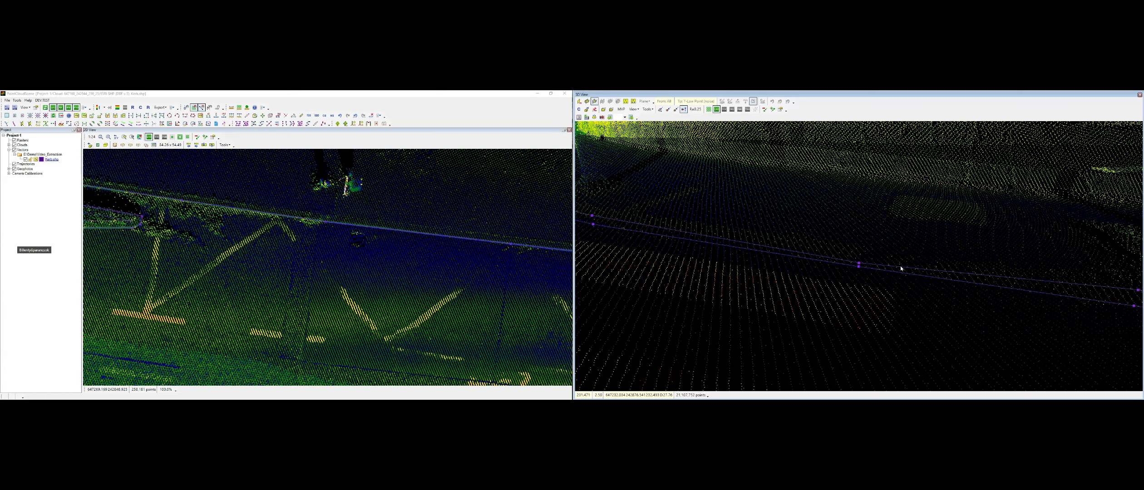
Fit the heights of the raised curb line vertices alongside the crosswalk, near the pole, to the scanned curb edge
middle_drag(968, 276, 846, 271)
click(848, 255)
click(850, 256)
click(849, 257)
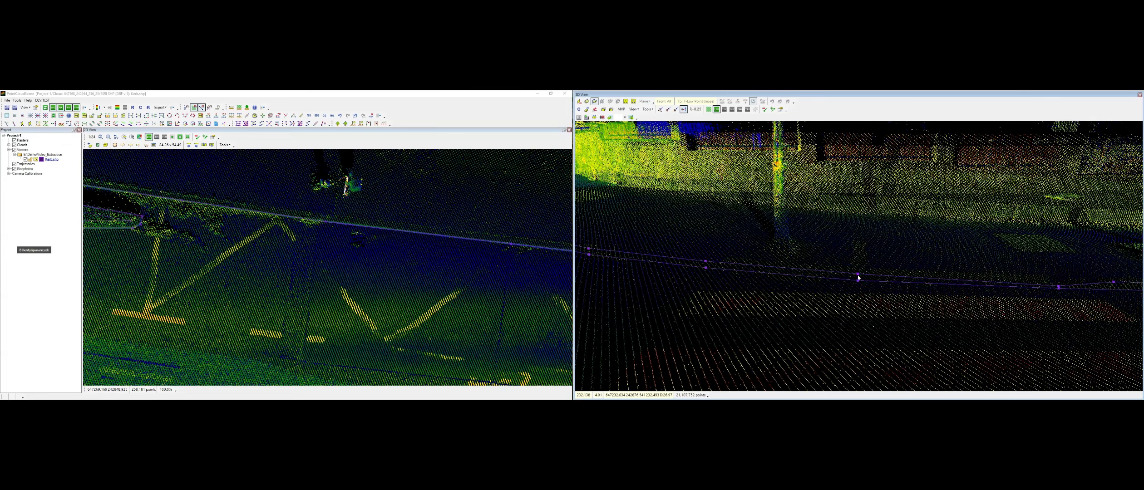
click(855, 274)
click(860, 276)
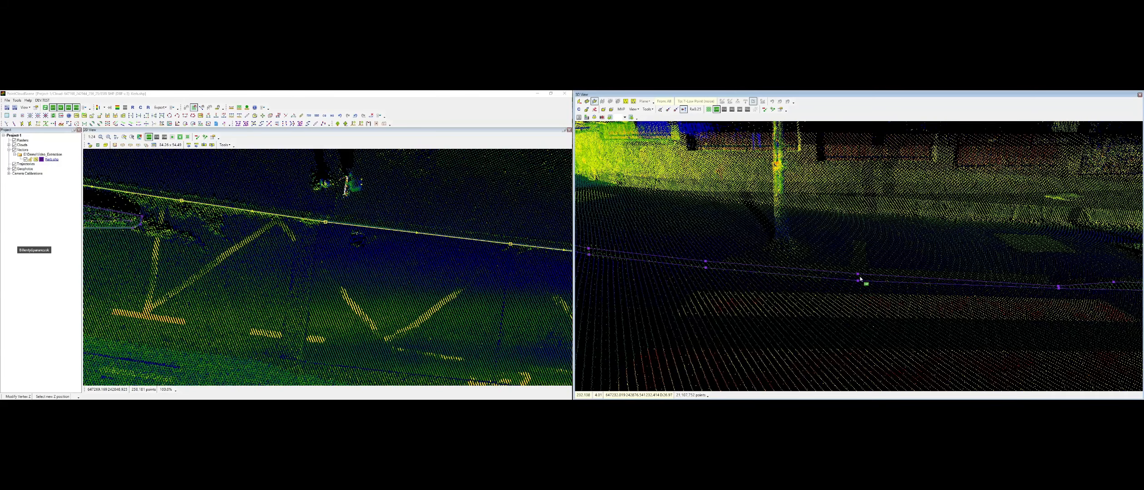
click(860, 278)
click(859, 276)
Fit the heights of the next raised curb line vertices past the pole to the scan
middle_drag(744, 269, 926, 258)
click(865, 251)
click(865, 250)
click(886, 247)
click(862, 260)
click(821, 257)
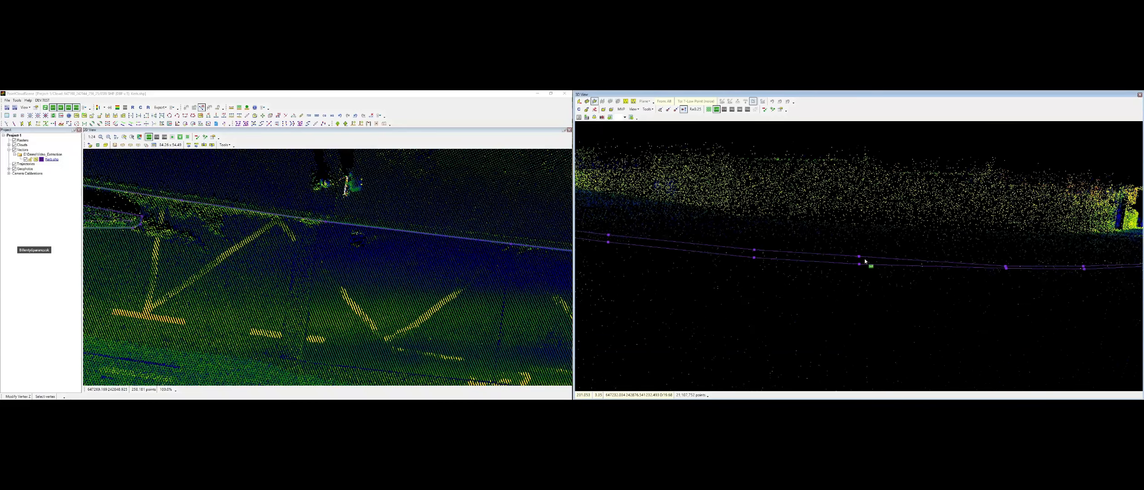
click(859, 264)
click(859, 256)
click(859, 260)
Adjust the heights of the raised curb line vertices along the curved stretch beyond the crosswalk
middle_drag(859, 260, 922, 256)
click(922, 256)
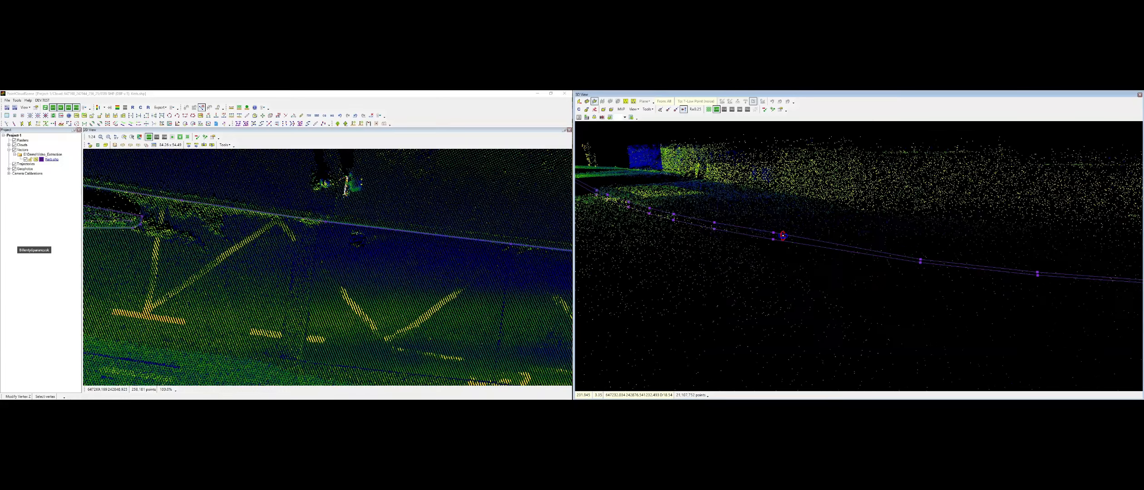
click(772, 260)
middle_drag(772, 260, 833, 258)
click(767, 258)
click(766, 259)
click(767, 250)
click(767, 257)
Fit the raised curb line vertices' heights to the sidewalk edge as far as the first parked car
click(791, 248)
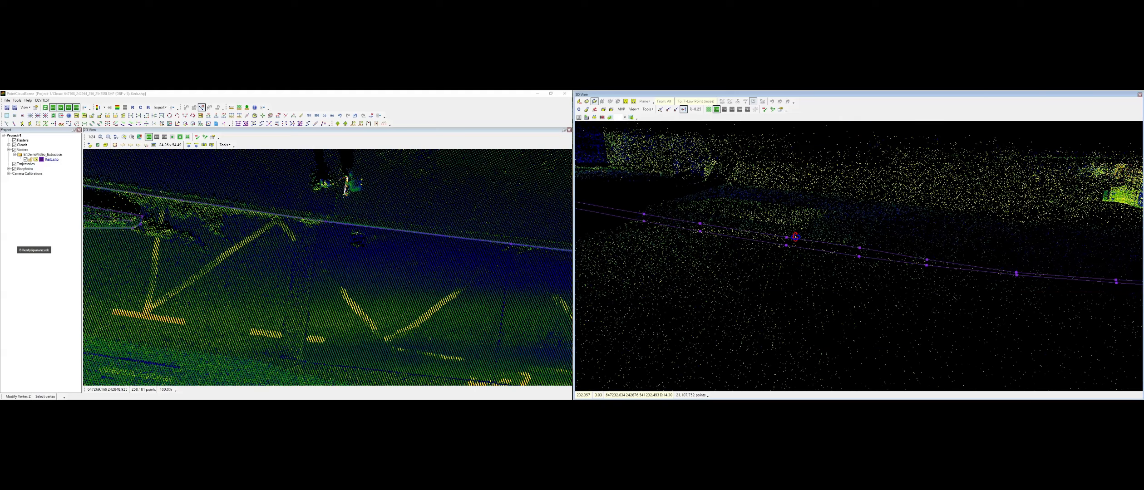
click(859, 245)
click(927, 260)
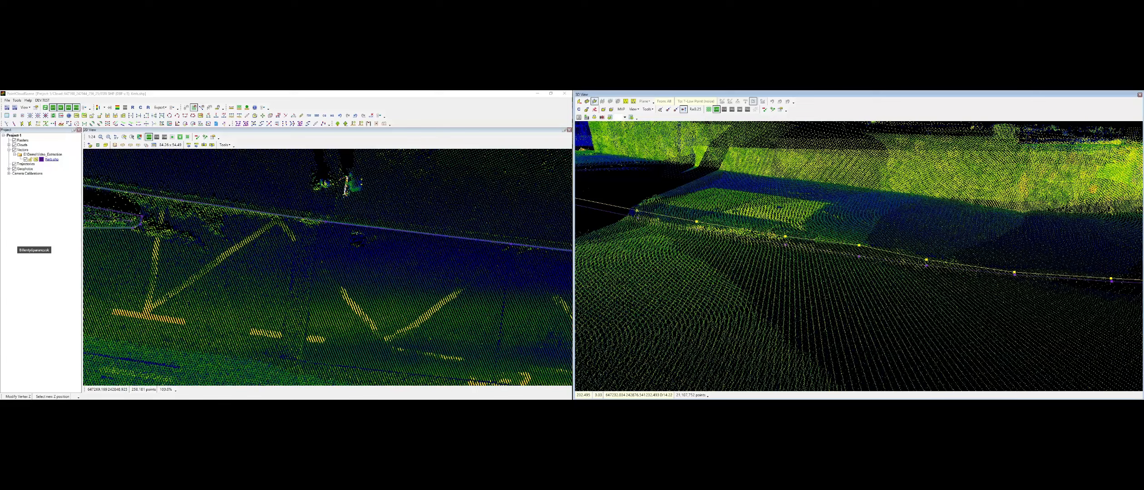
click(926, 257)
middle_drag(779, 207, 943, 236)
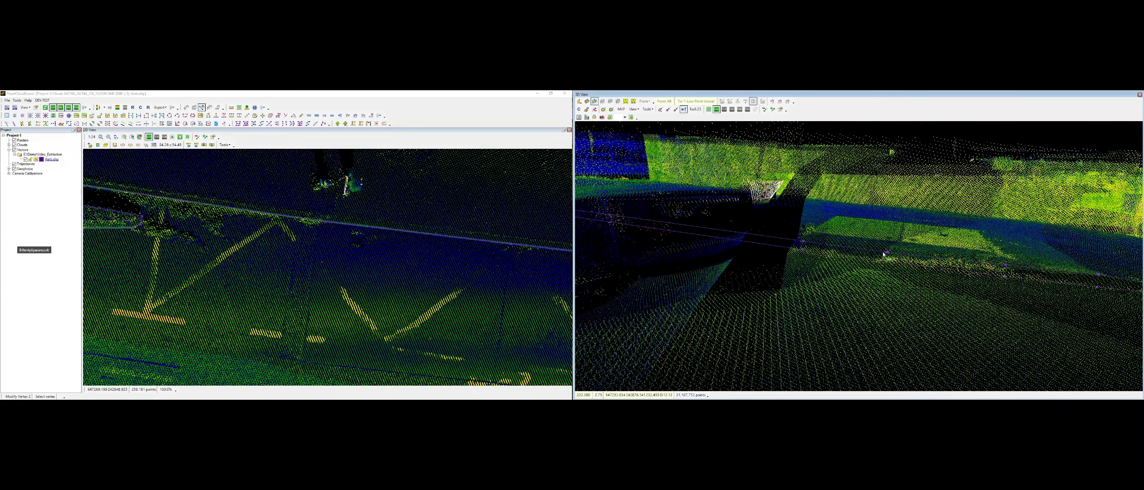
click(887, 254)
click(888, 252)
click(803, 245)
click(803, 243)
Adjust the height of the raised curb line vertex in the visible gap beside the parked car
middle_drag(803, 255, 956, 277)
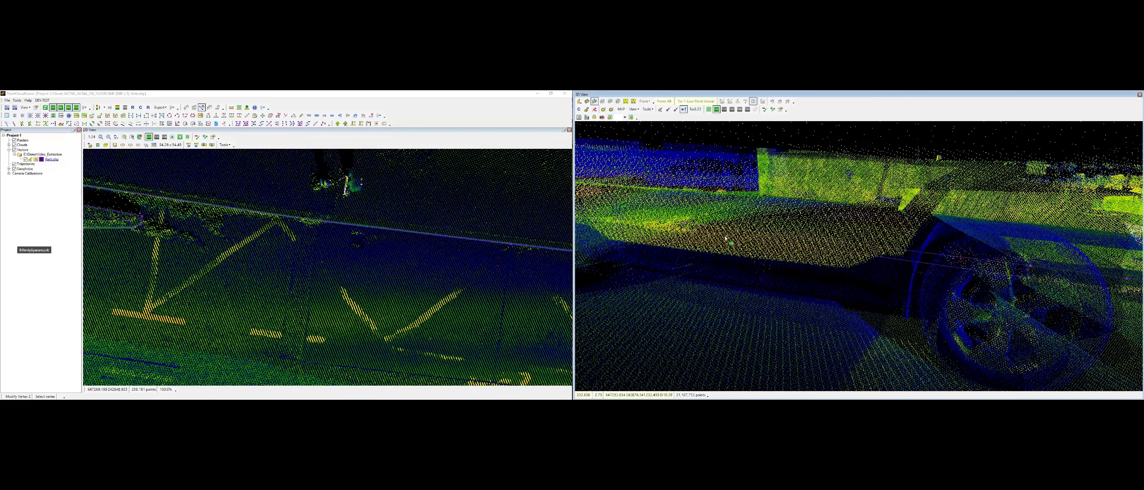
middle_drag(672, 224, 874, 253)
click(870, 254)
click(869, 253)
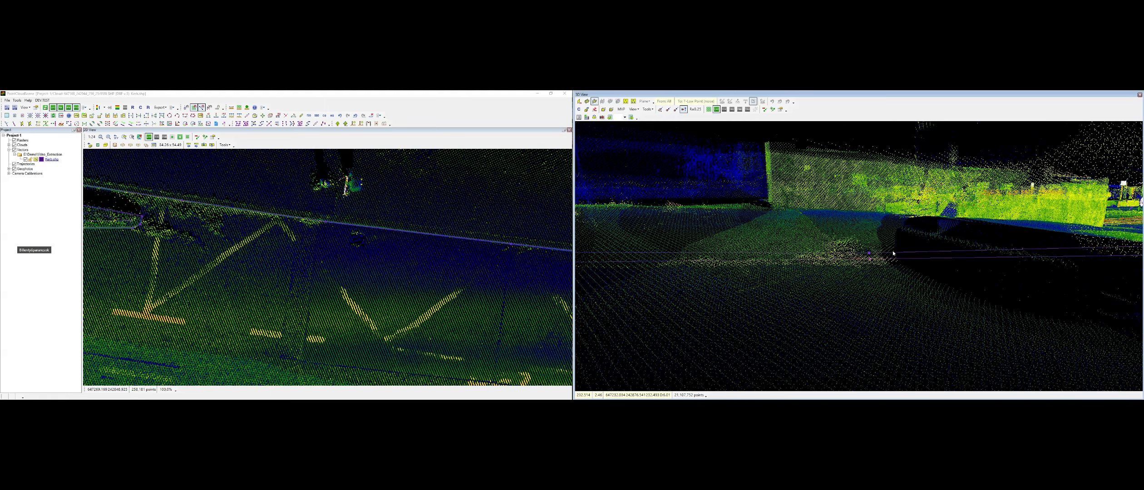
click(893, 253)
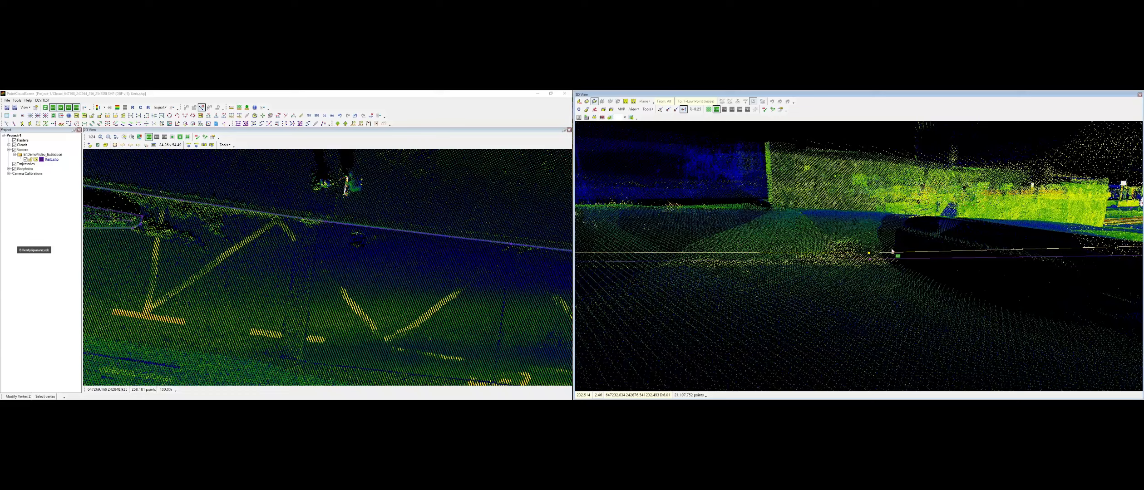
click(893, 253)
Follow the raised curb line beyond the gap and adjust the height of its next vertex behind the parked cars
middle_drag(899, 253, 931, 263)
key(Escape)
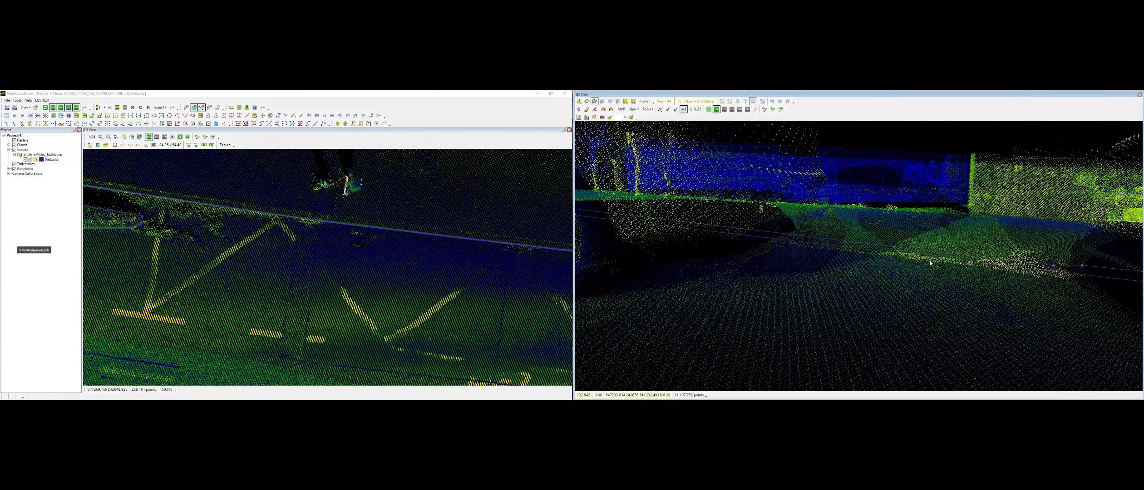
key(z)
click(846, 248)
click(846, 247)
middle_drag(846, 247, 605, 182)
click(852, 252)
click(854, 258)
key(Escape)
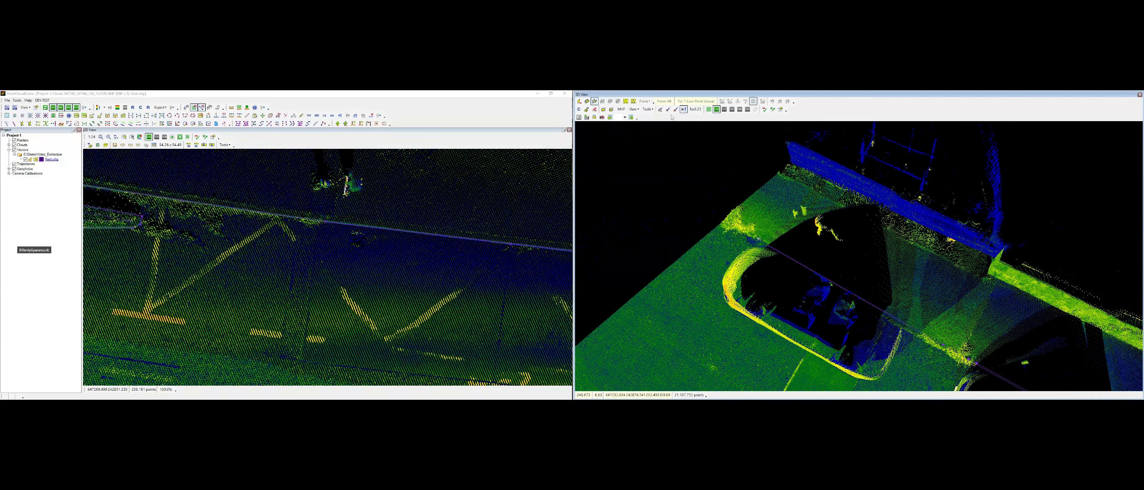
Shorten the raised curb line so that it ends in the gap between the two parked cars
click(932, 333)
key(Escape)
scroll(870, 267, up, 8)
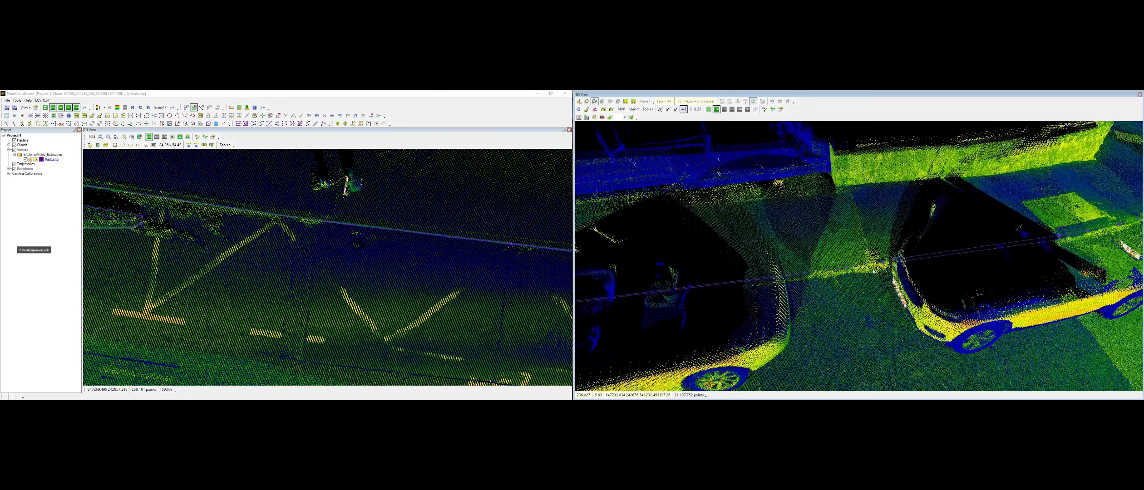
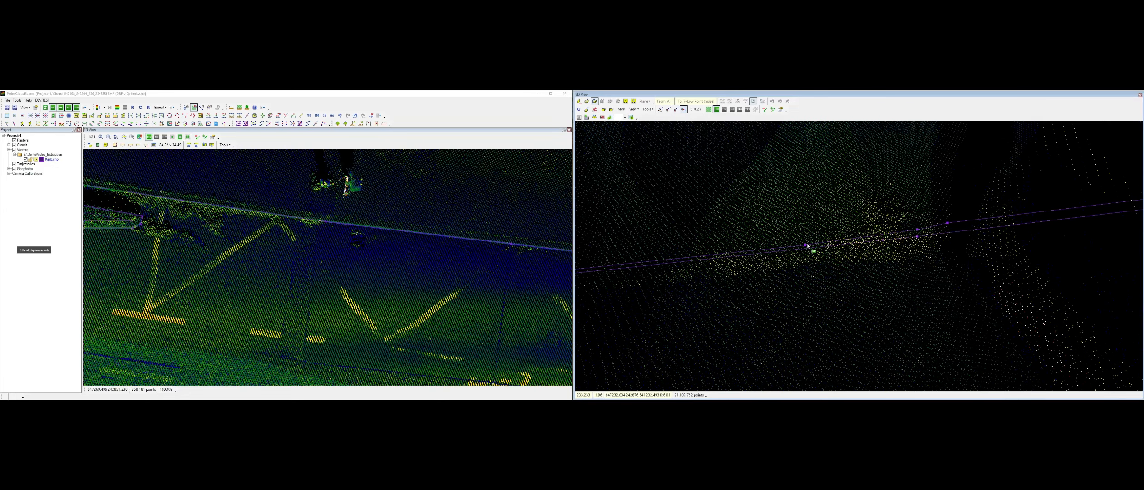
click(805, 245)
click(884, 241)
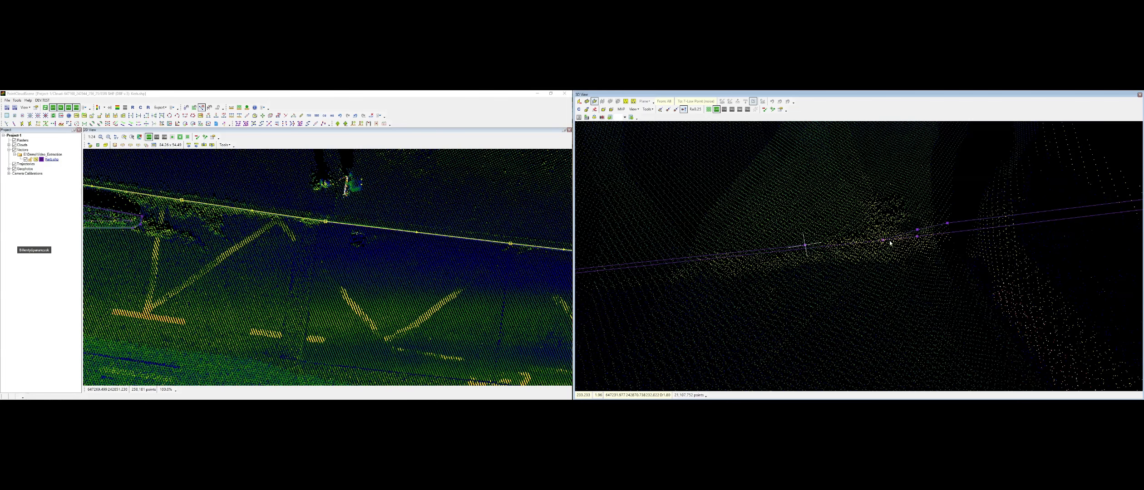
scroll(845, 255, down, 6)
middle_drag(845, 255, 817, 257)
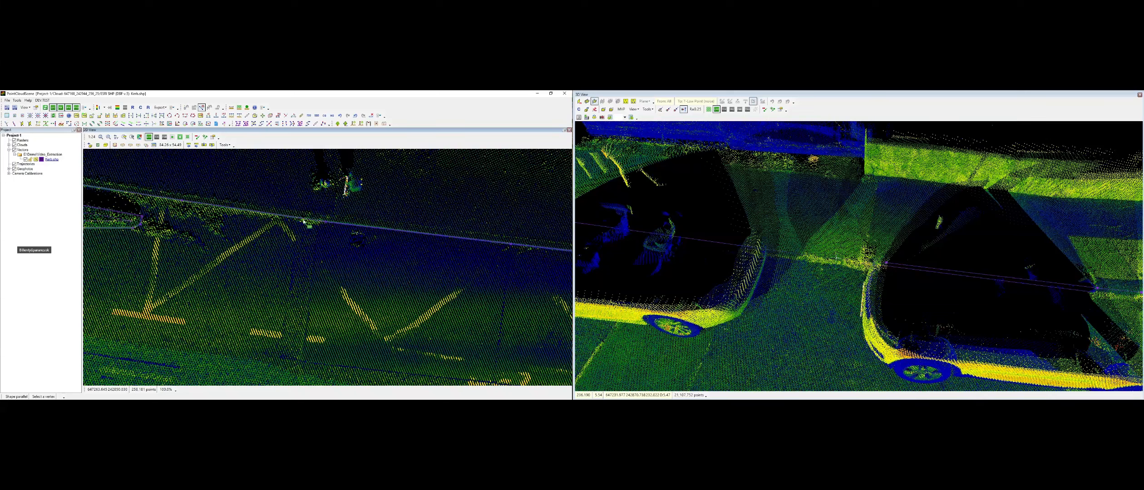
Create a further parallel of the raised curb line on its sidewalk side
click(328, 222)
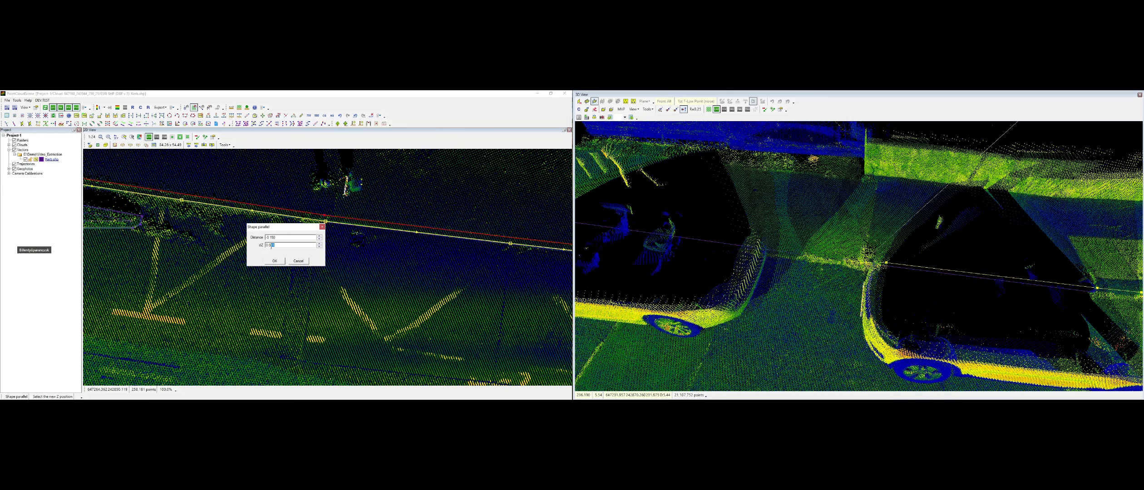
click(275, 261)
scroll(874, 258, up, 5)
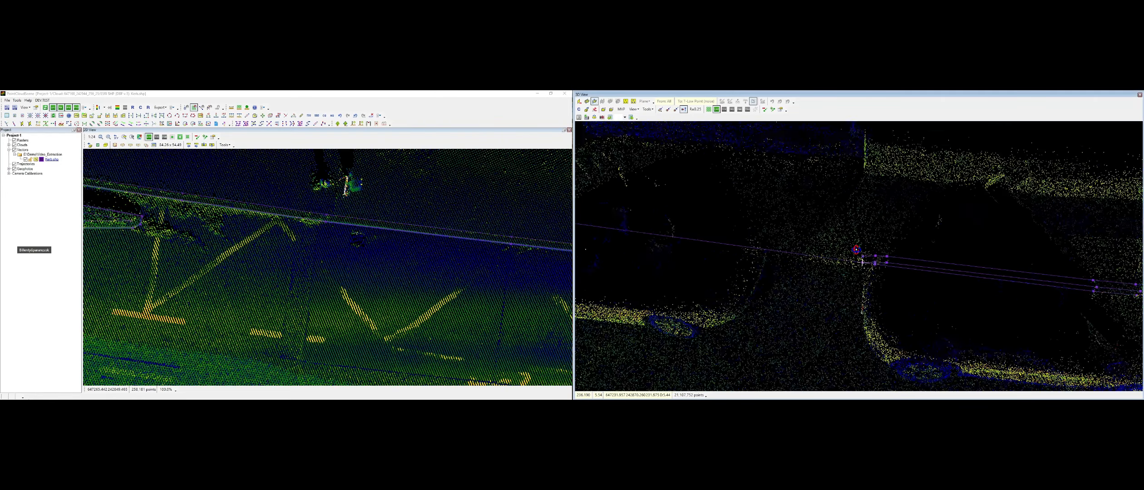
scroll(874, 258, up, 3)
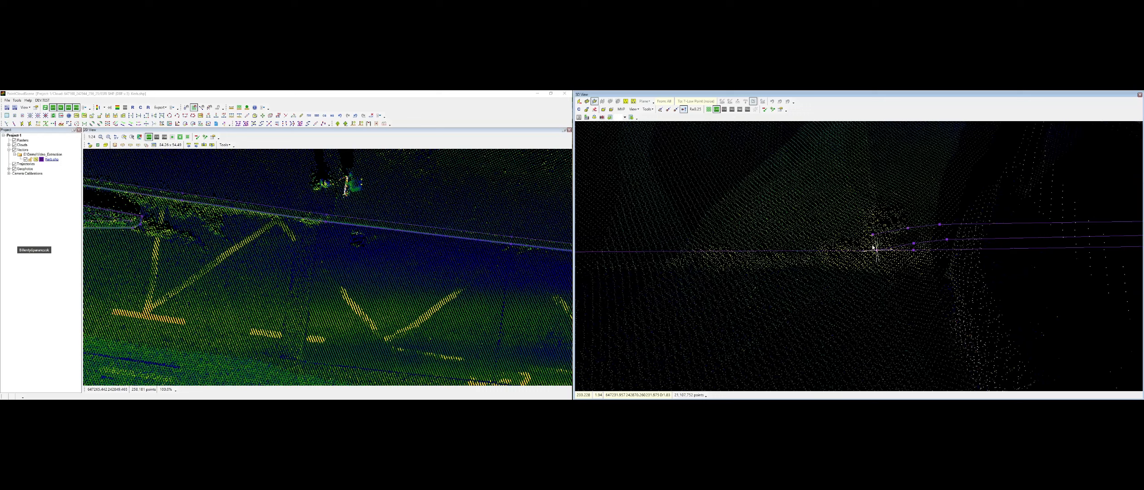
Fit the heights of the new parallel's first three vertices in the gap between the parked cars to the scan
key(z)
click(876, 236)
key(z)
click(908, 230)
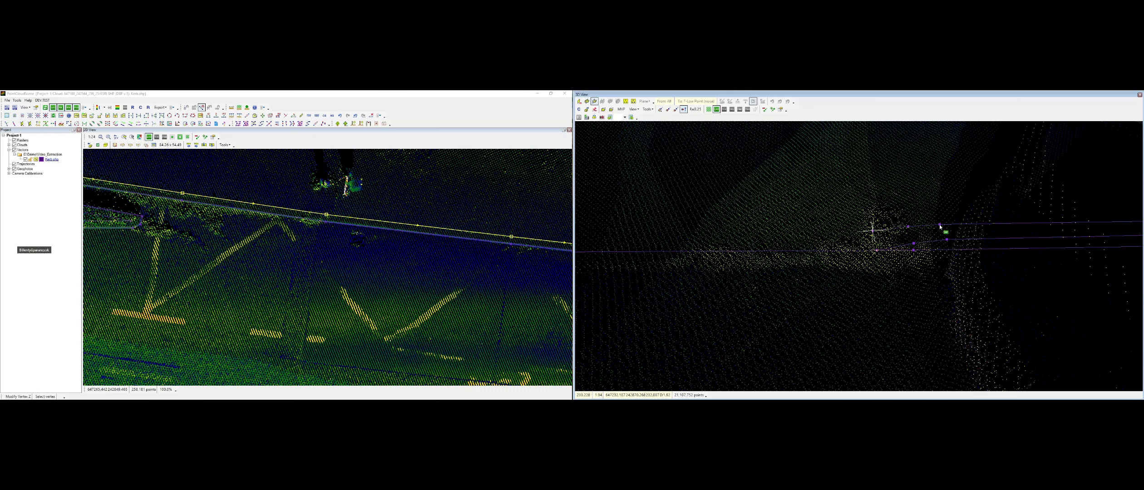
key(z)
click(936, 226)
click(936, 226)
Insert a vertex in the new parallel at the lowered curb's corner near the tree and split the line there
scroll(936, 226, down, 3)
middle_drag(999, 230, 807, 235)
middle_drag(1090, 223, 739, 282)
scroll(868, 235, up, 4)
scroll(924, 260, down, 3)
key(Escape)
middle_drag(1049, 244, 705, 318)
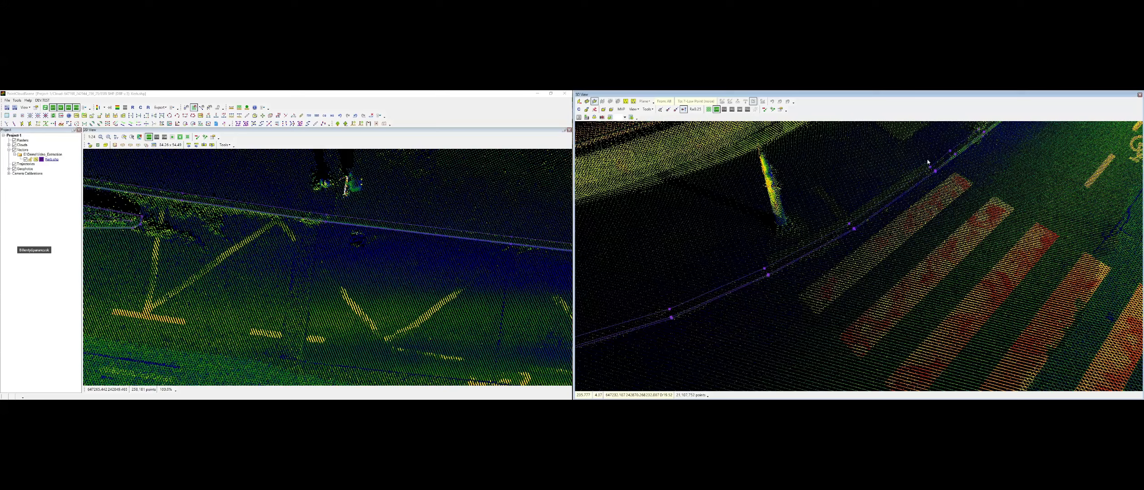
middle_drag(927, 164, 840, 288)
middle_drag(957, 262, 763, 267)
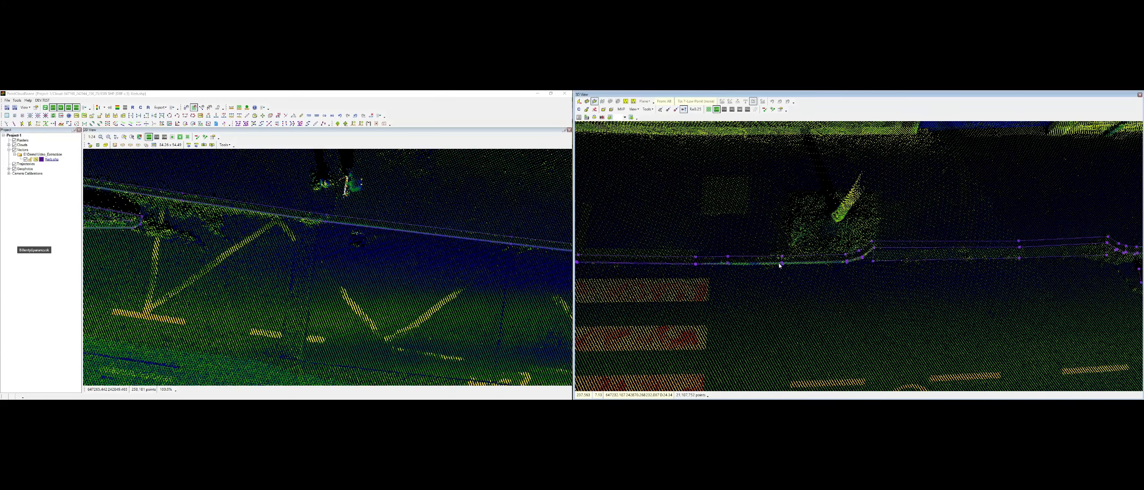
scroll(886, 231, up, 3)
key(i)
click(873, 237)
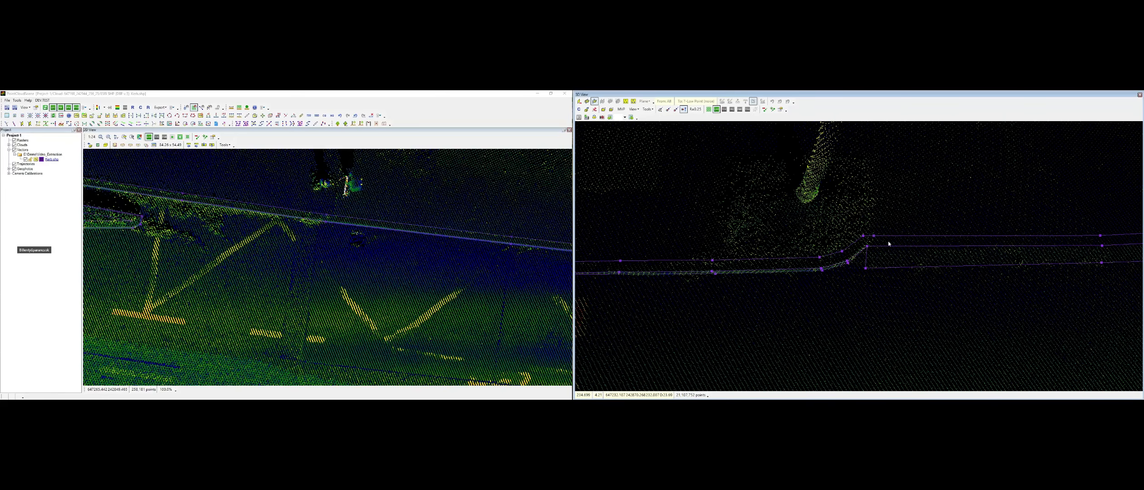
key(s)
middle_drag(1090, 234, 764, 245)
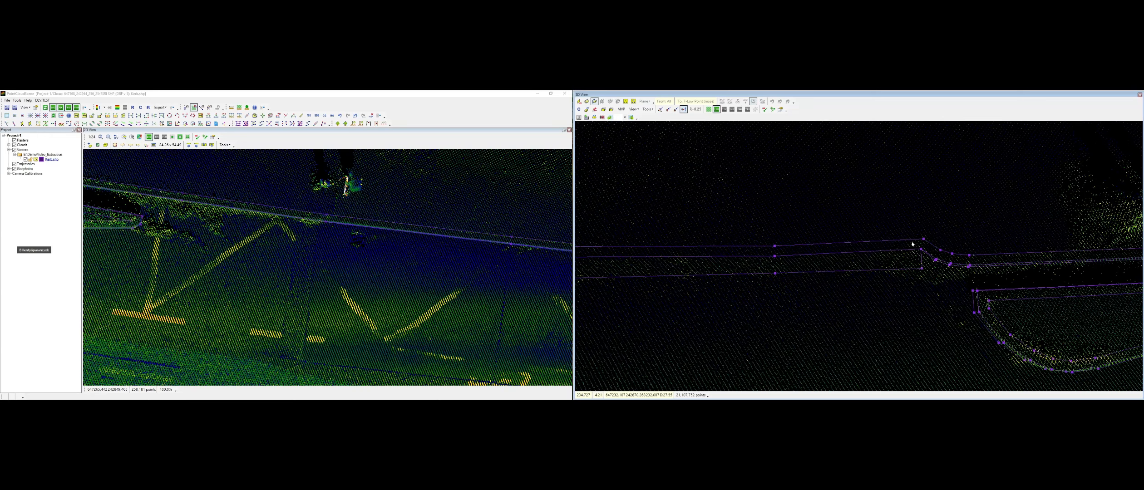
Split the new parallel at the lowered curb's corner near the island and delete the section across the lowered curb
click(913, 240)
click(914, 240)
click(914, 239)
click(914, 240)
click(914, 240)
key(Delete)
click(776, 246)
key(Escape)
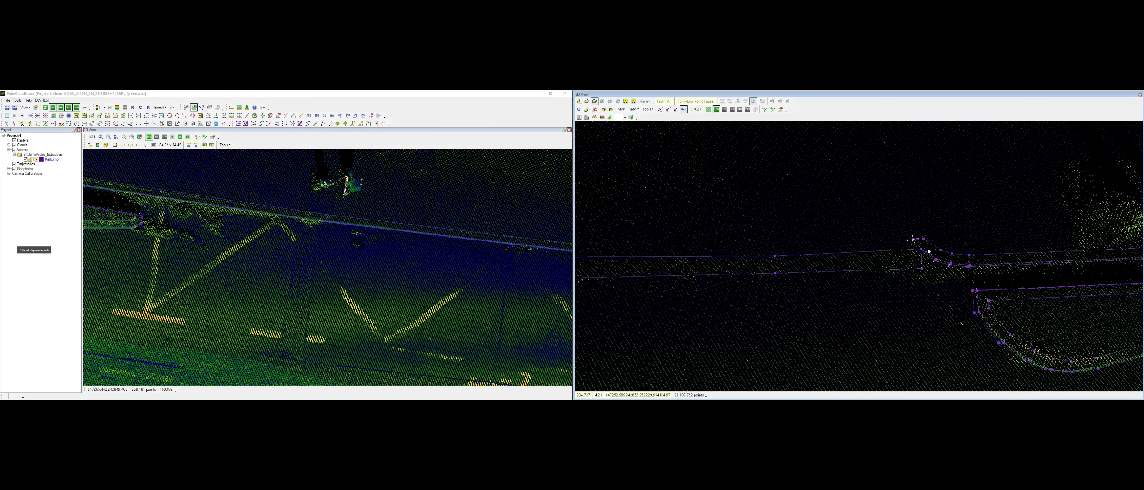
Move the parallel's cut end near the island onto the raised curb line's corner and shift the adjacent vertex
click(920, 250)
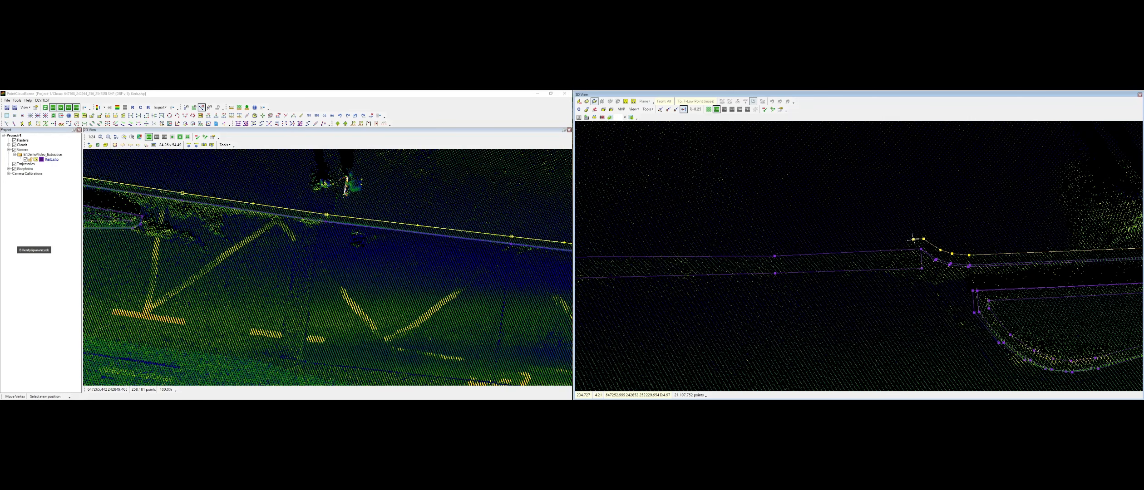
click(913, 240)
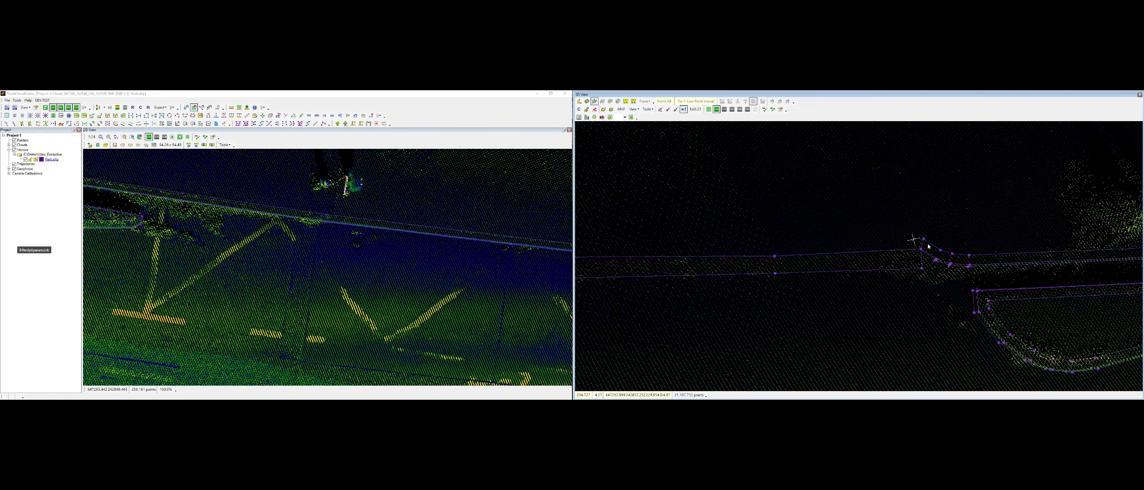
scroll(928, 247, up, 2)
key(m)
click(919, 242)
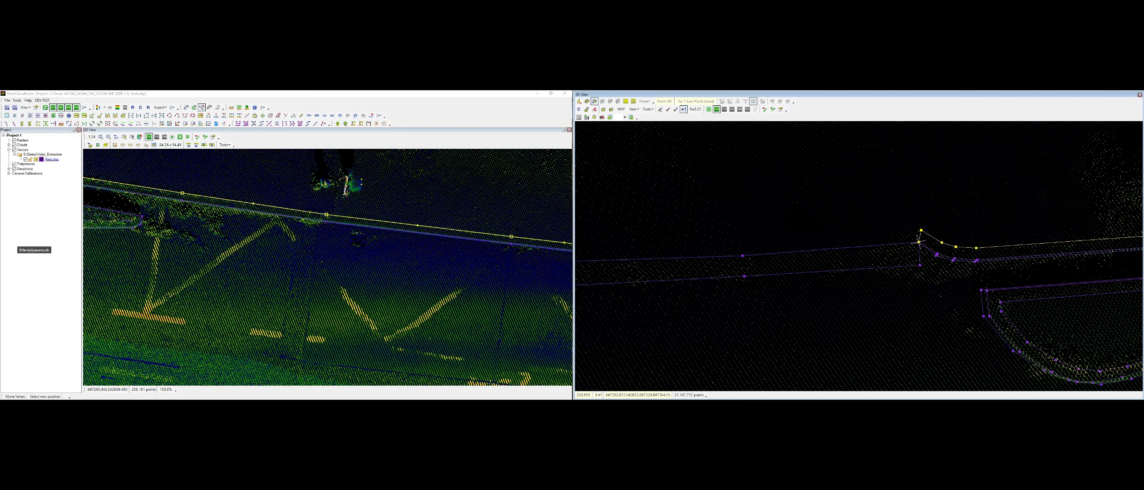
click(927, 234)
Join the parallel's cut end near the tree to the raised curb line's corner and reposition the adjacent vertex
middle_drag(942, 250, 862, 265)
key(m)
click(993, 223)
click(982, 236)
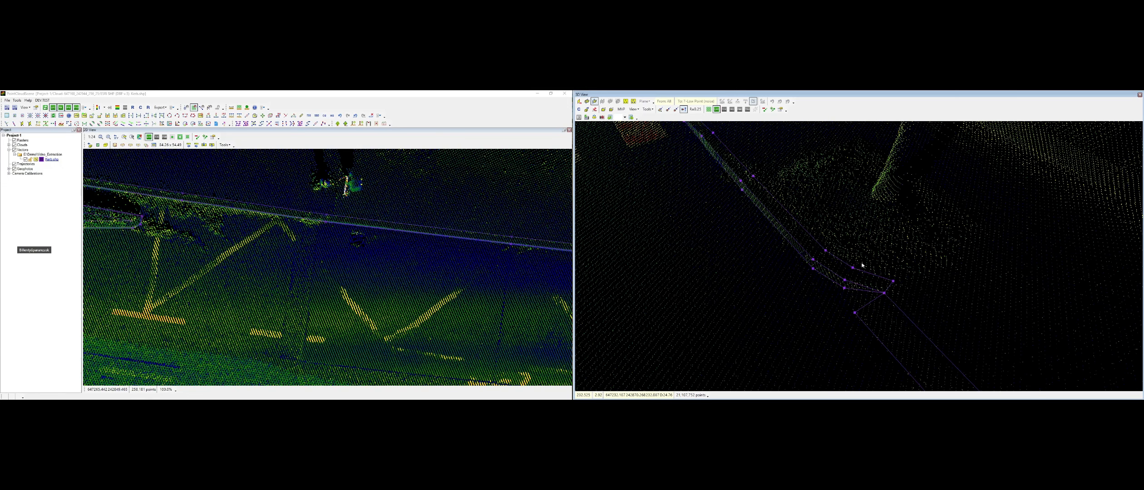
key(m)
click(893, 281)
click(878, 276)
Start a new line on the planted median's bike-lane side and trace its edge from the far end towards the crosswalk
middle_drag(928, 285, 813, 293)
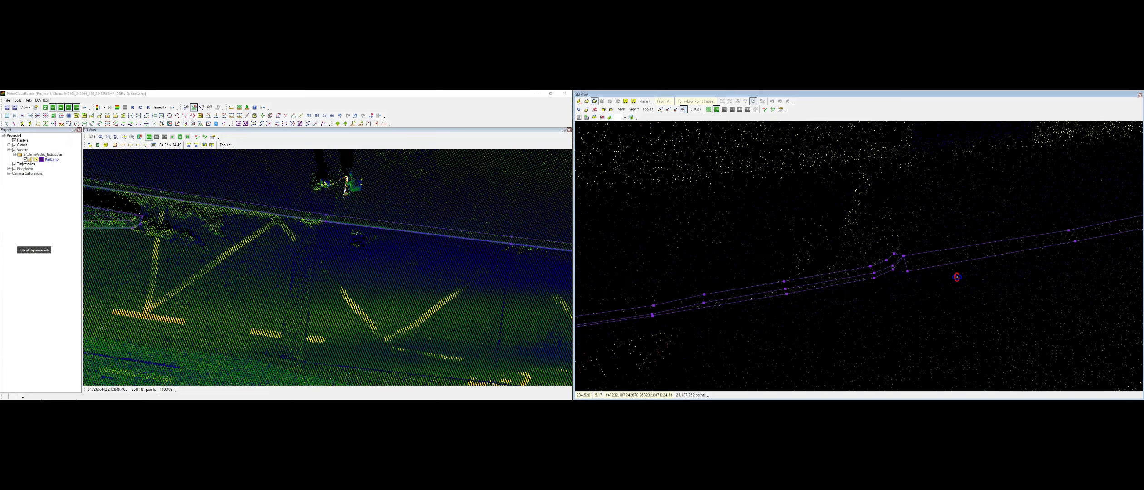
middle_drag(930, 249, 1076, 296)
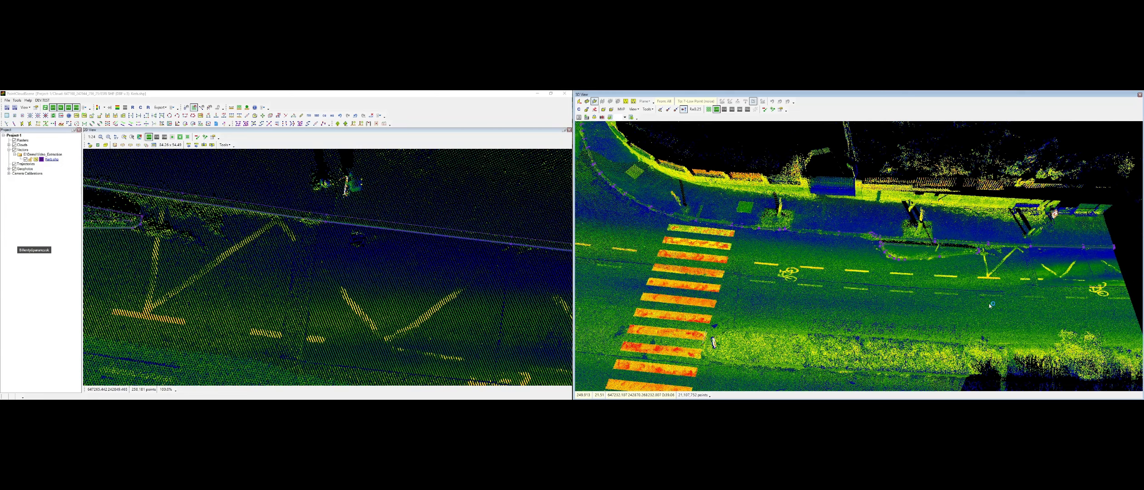
middle_drag(991, 306, 918, 264)
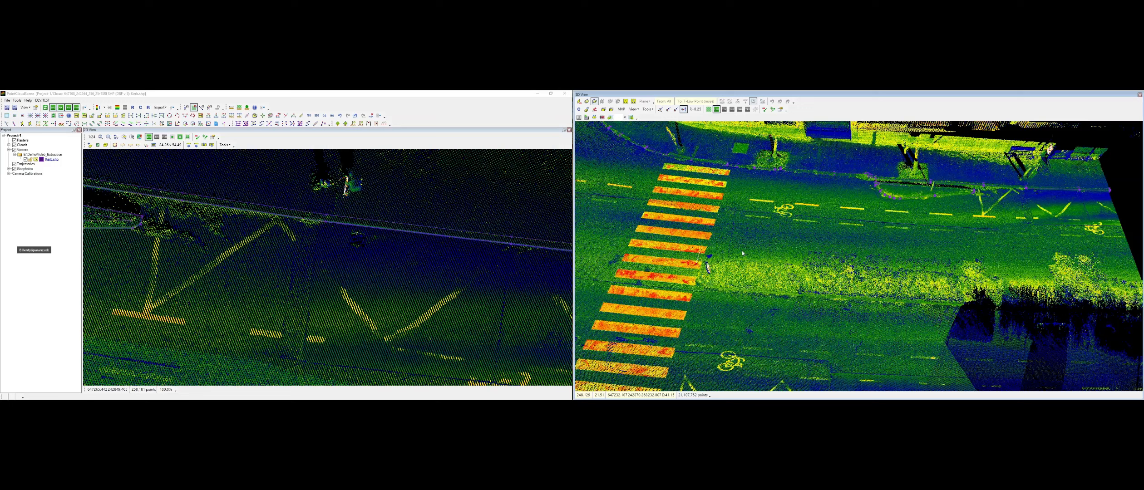
scroll(363, 236, down, 3)
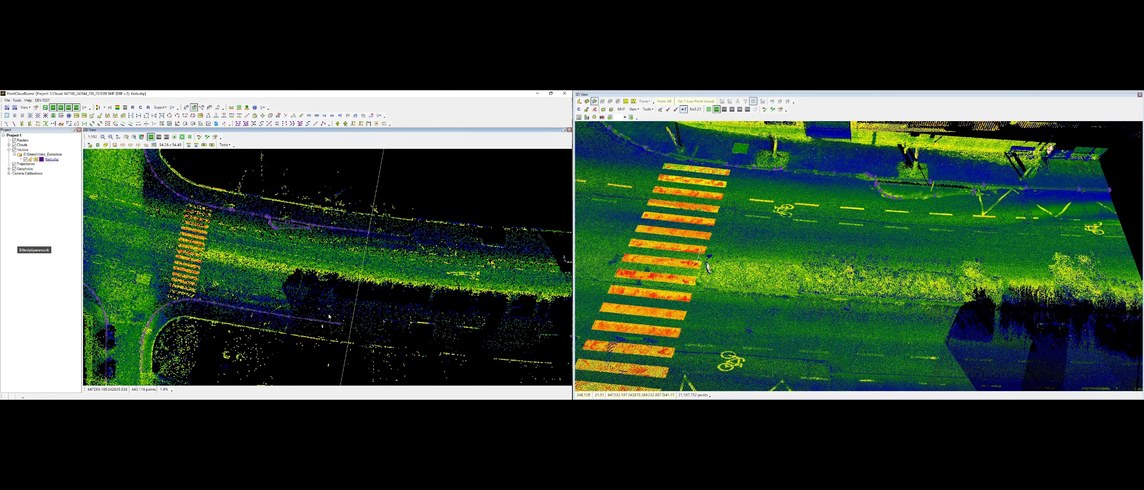
scroll(322, 278, up, 2)
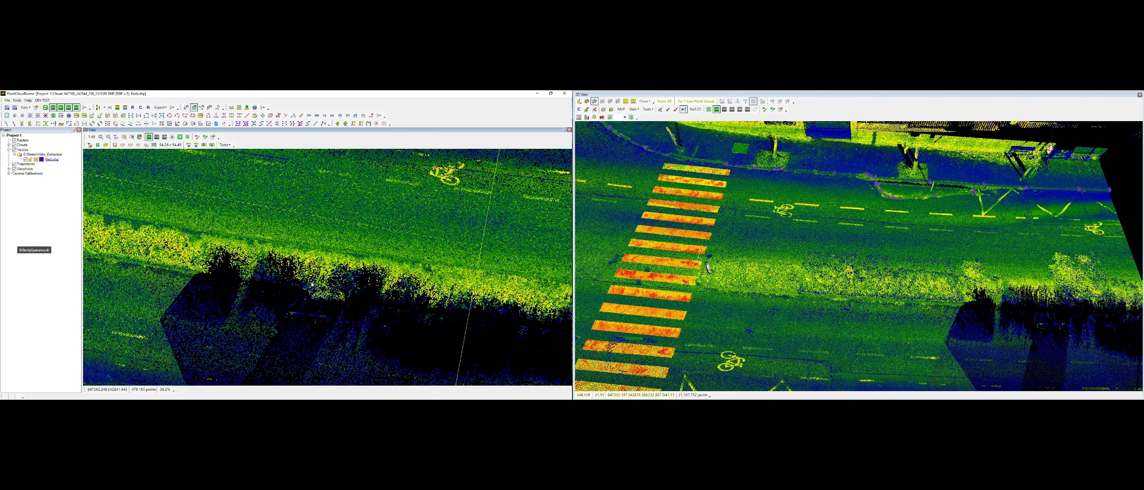
scroll(428, 274, up, 2)
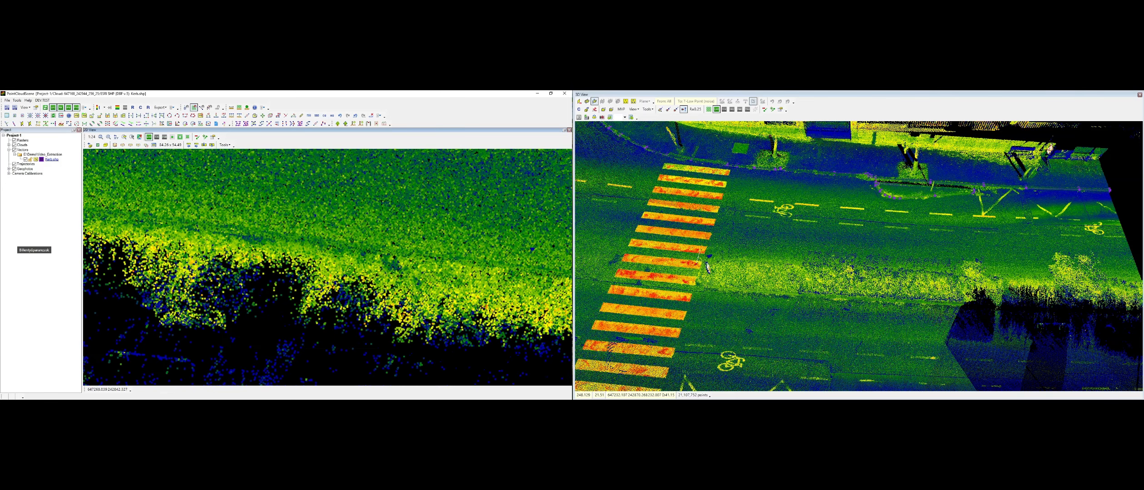
key(space)
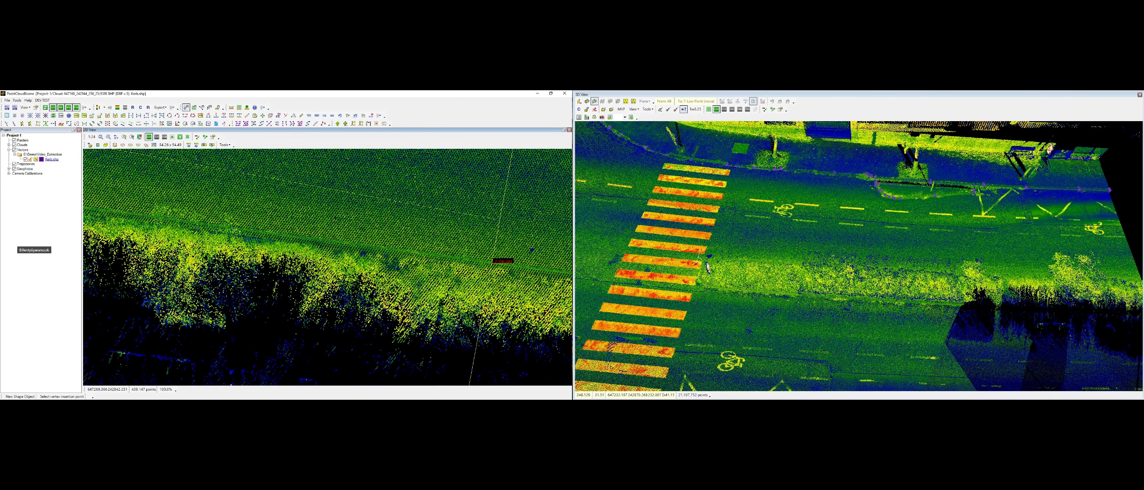
click(493, 262)
scroll(258, 230, up, 1)
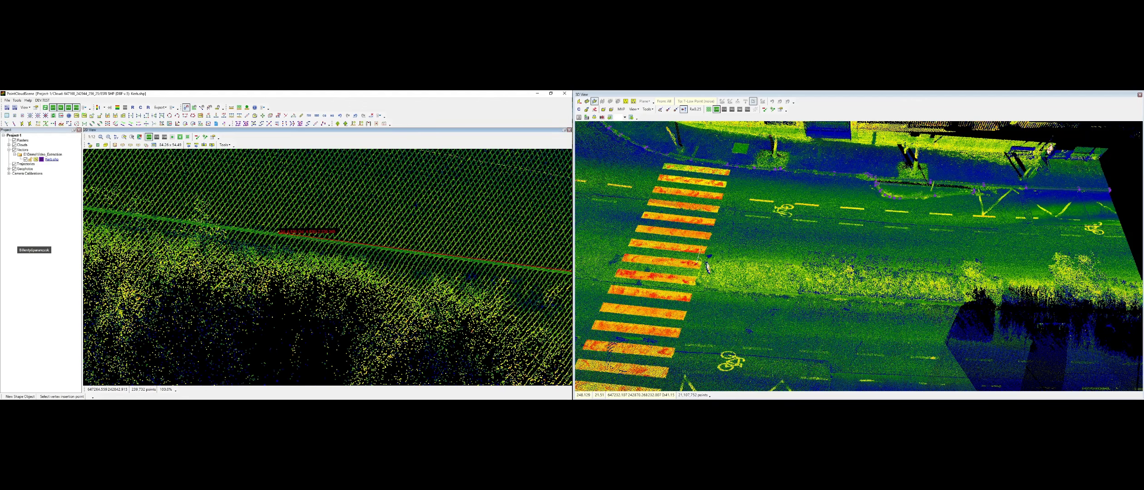
middle_drag(141, 219, 648, 323)
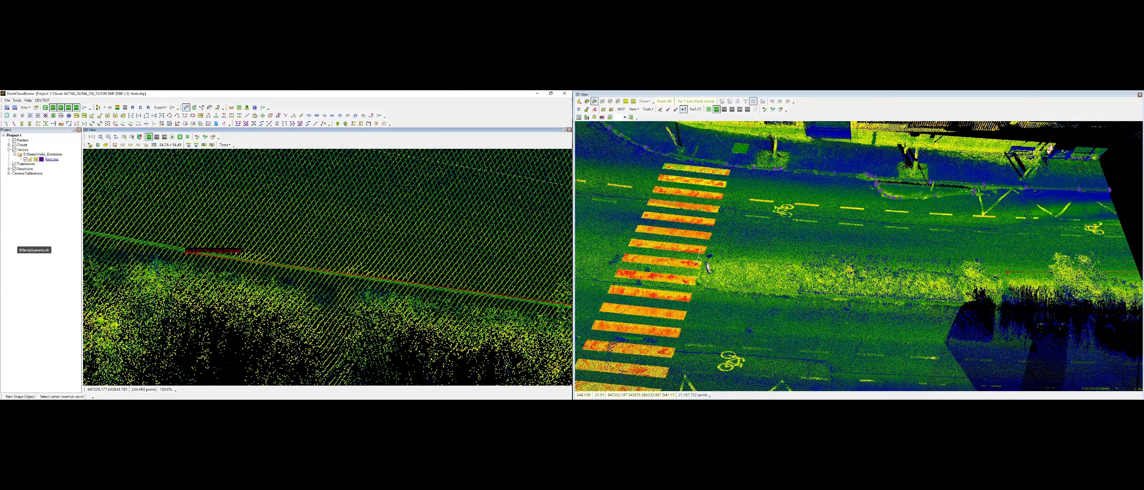
middle_drag(84, 232, 569, 268)
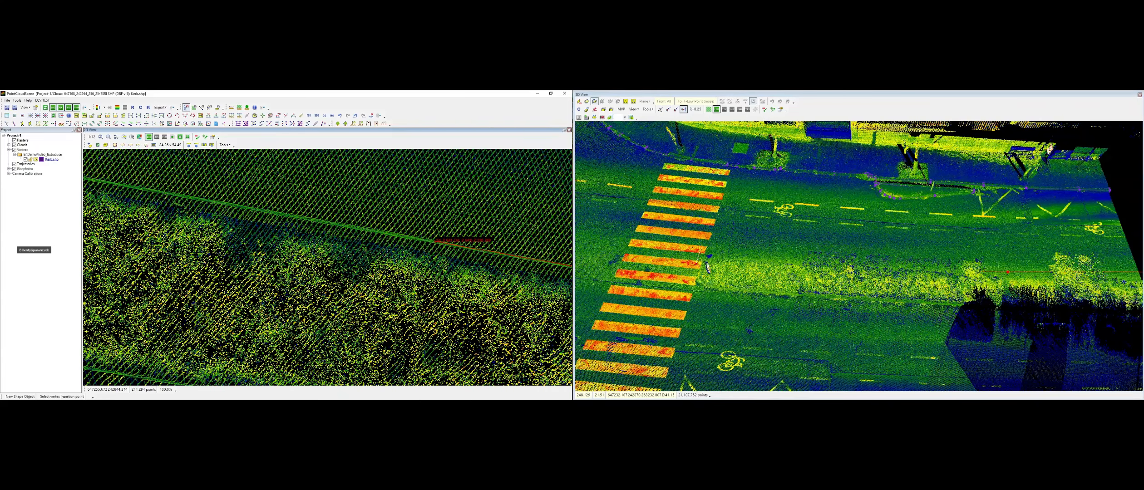
middle_drag(179, 212, 387, 270)
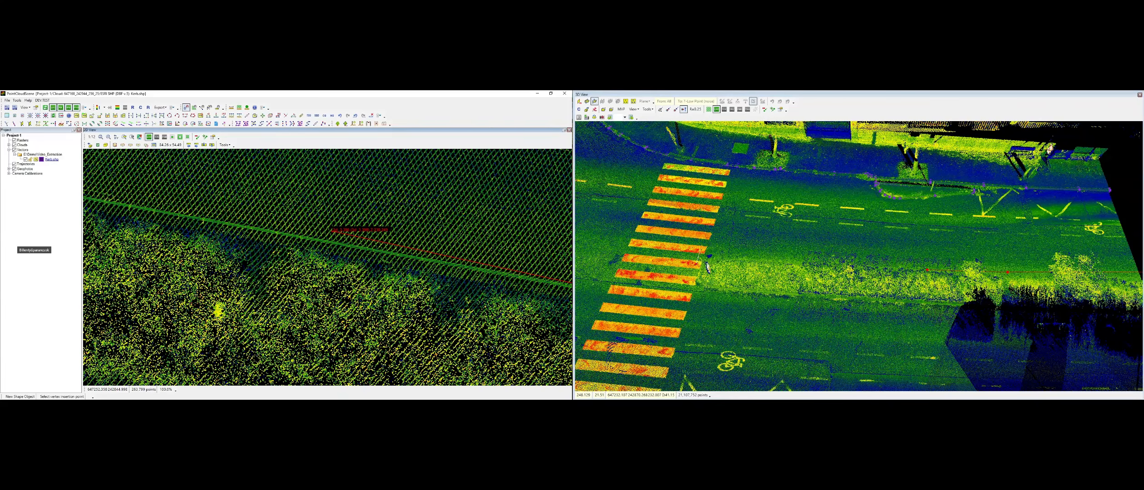
Continue the line along the median edge and around its rounded nose at the crosswalk
click(93, 199)
middle_drag(93, 199, 519, 270)
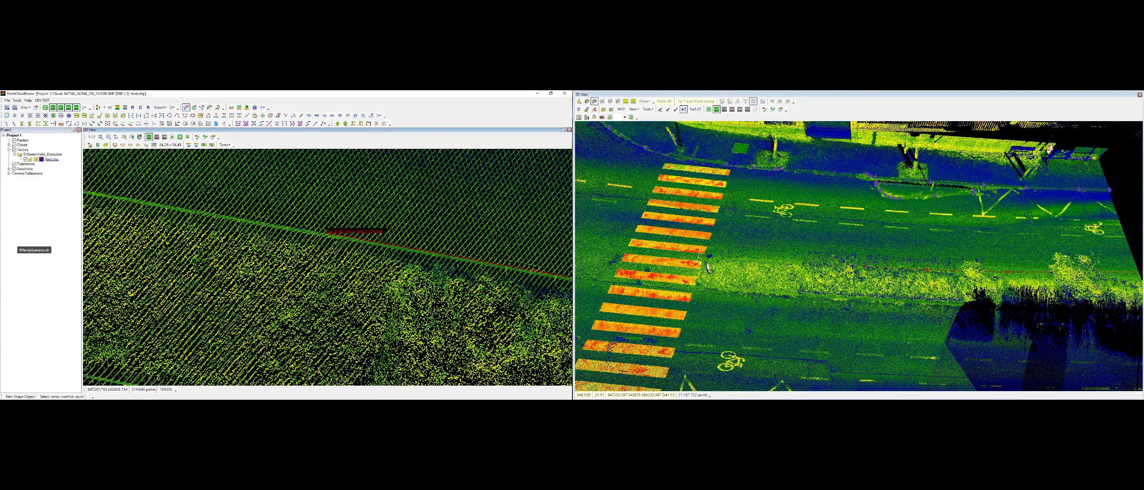
middle_drag(182, 213, 571, 269)
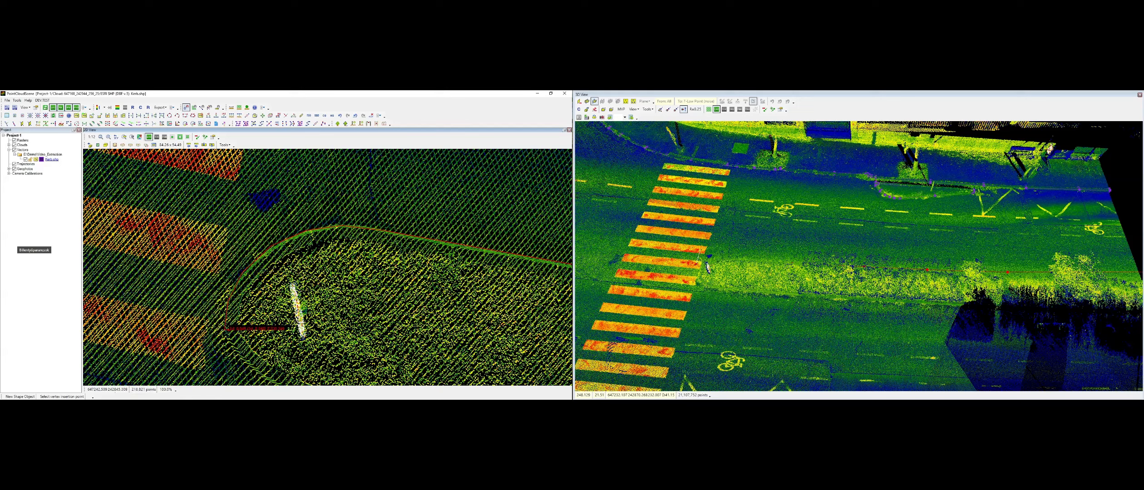
middle_drag(233, 330, 239, 233)
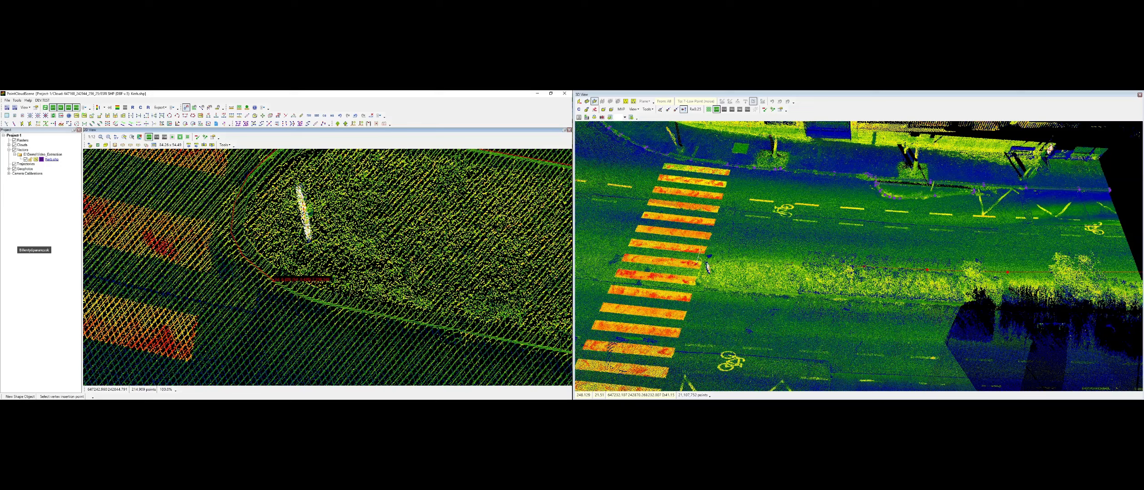
Trace the median's opposite edge from the rounded nose away from the crosswalk towards the scan shadow
middle_drag(378, 296, 232, 246)
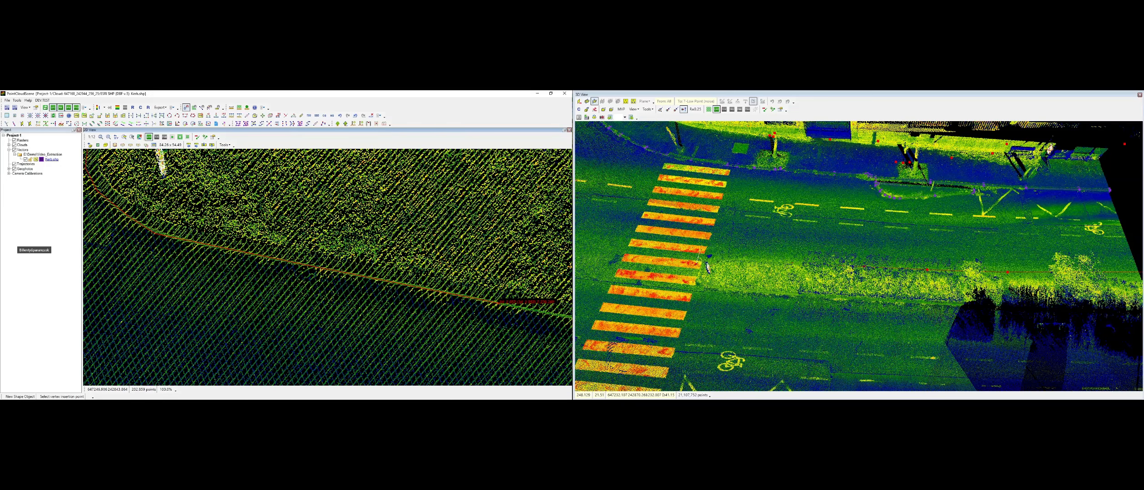
middle_drag(498, 302, 100, 194)
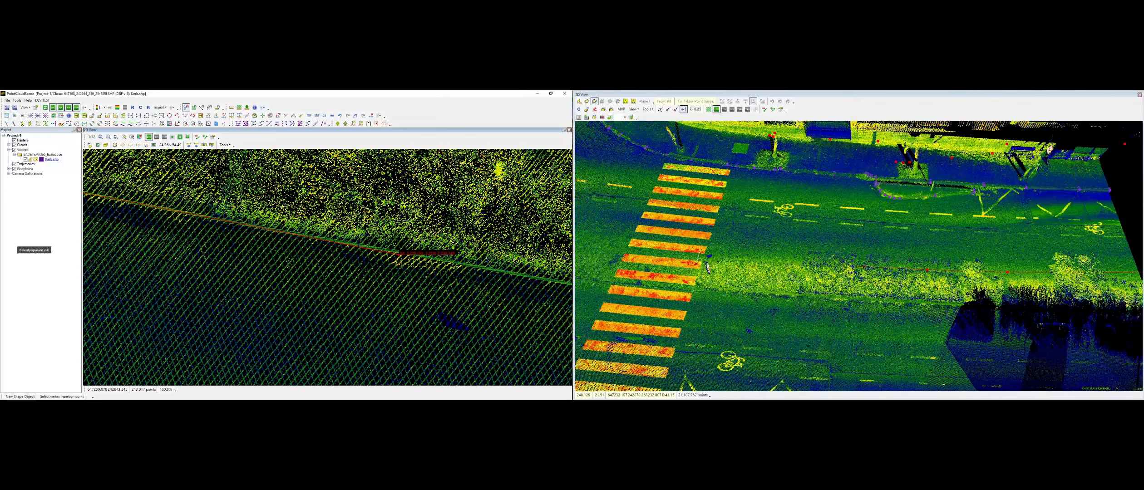
click(380, 250)
middle_drag(520, 279, 129, 194)
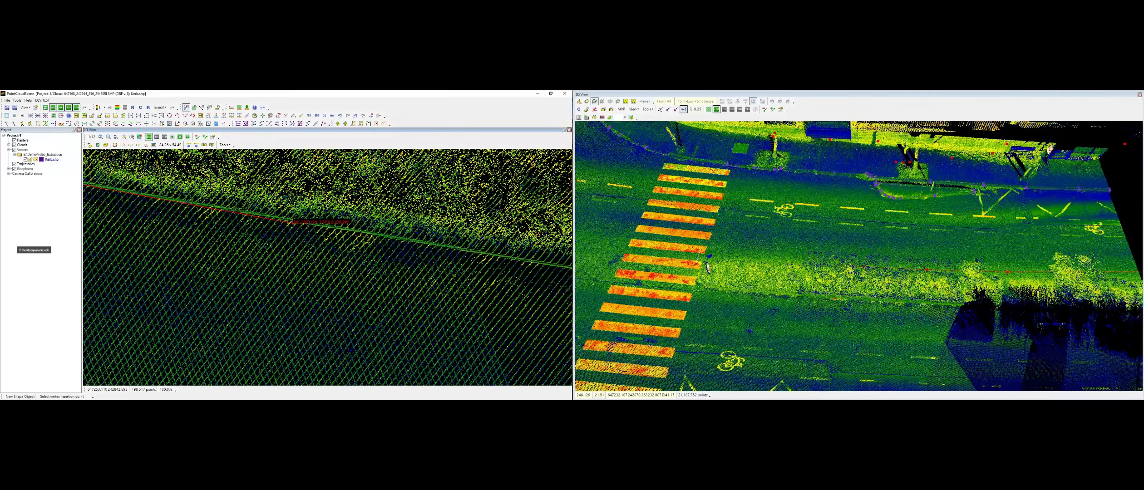
click(412, 242)
middle_drag(432, 284, 132, 241)
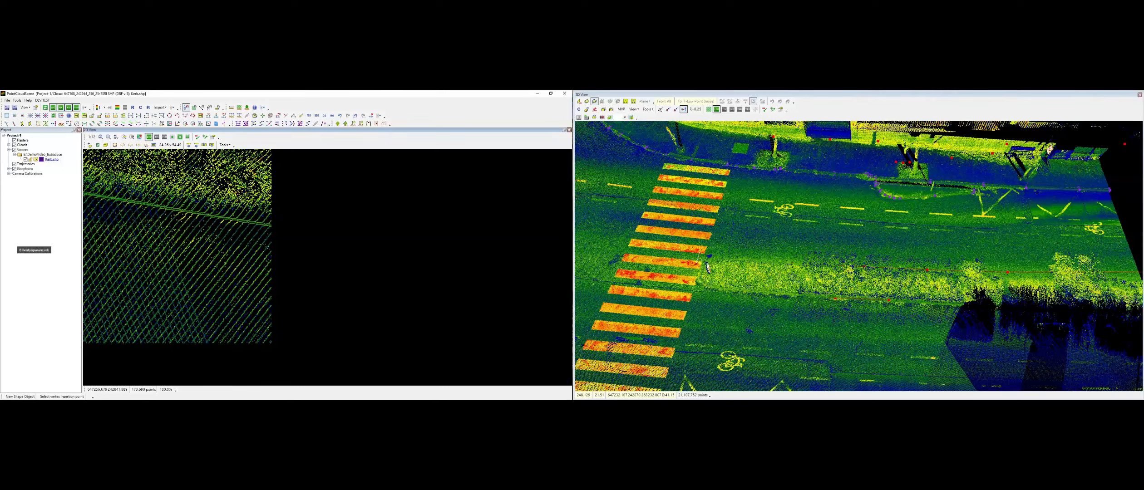
click(438, 243)
Finish the median line where the dense ground points end at the scan shadow
middle_drag(521, 305, 90, 243)
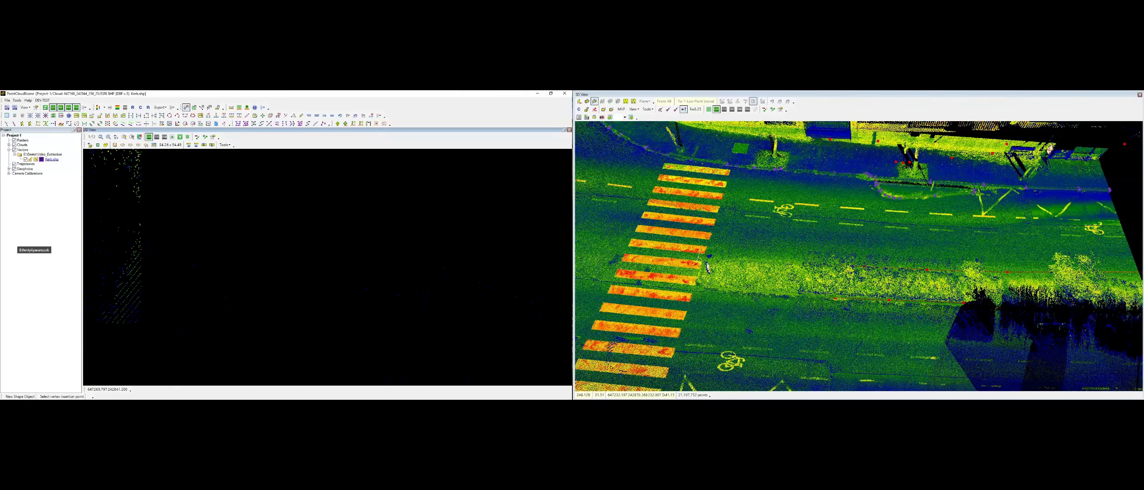
middle_drag(552, 297, 132, 240)
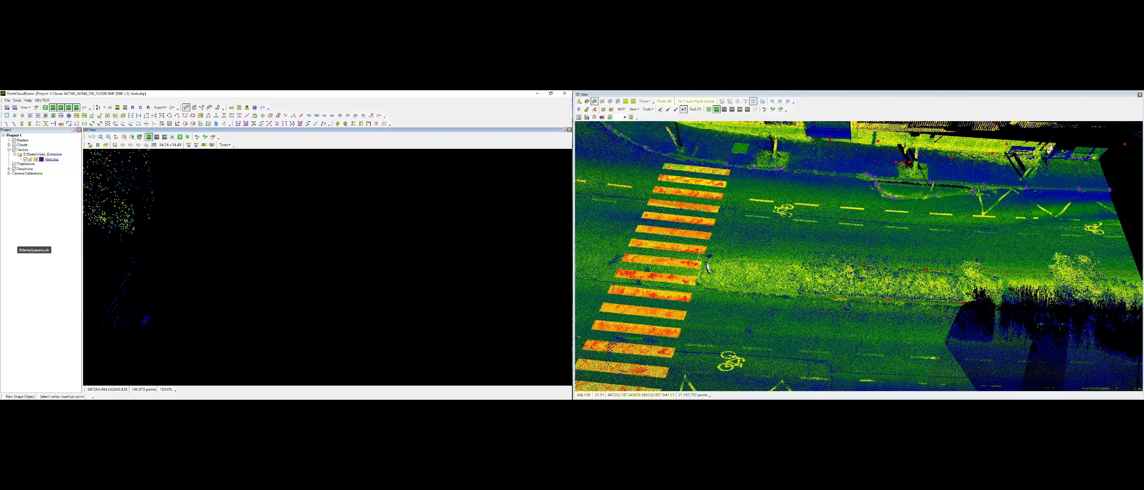
click(423, 285)
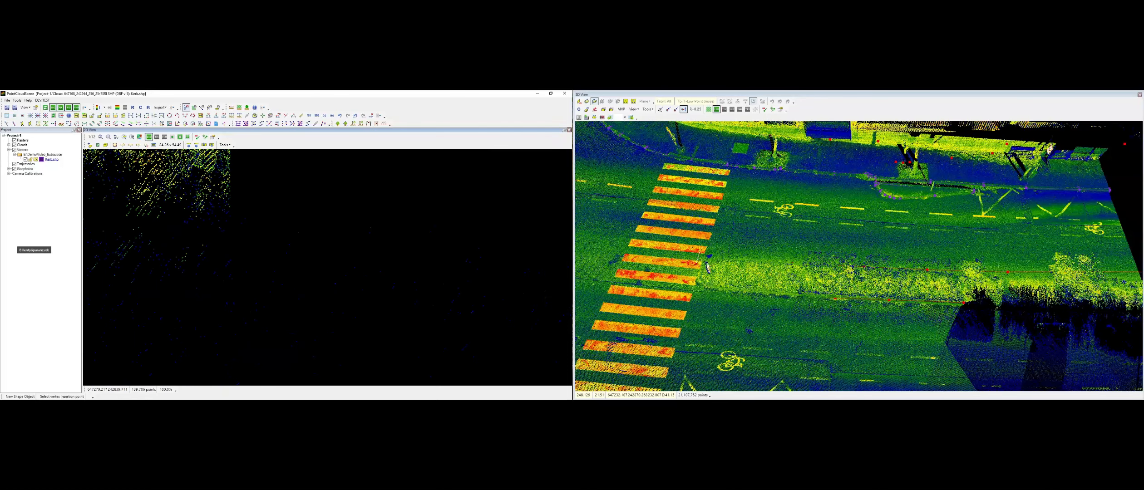
middle_drag(182, 266, 526, 315)
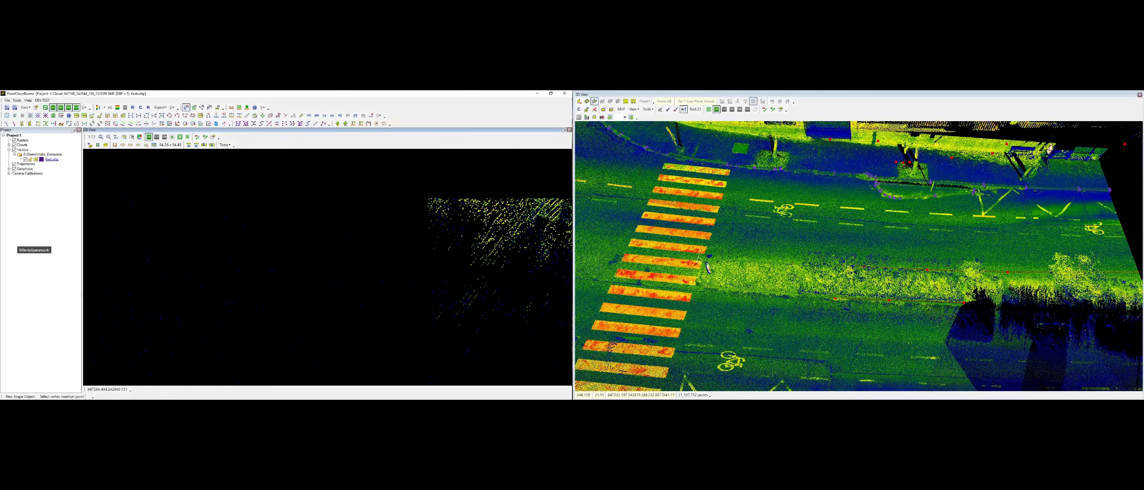
middle_drag(131, 237, 554, 293)
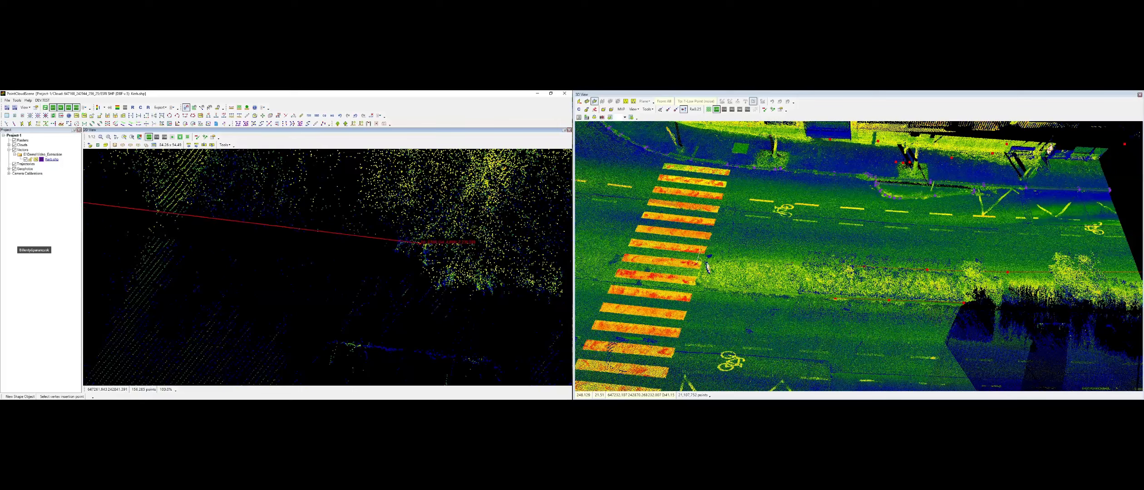
middle_drag(250, 249, 561, 287)
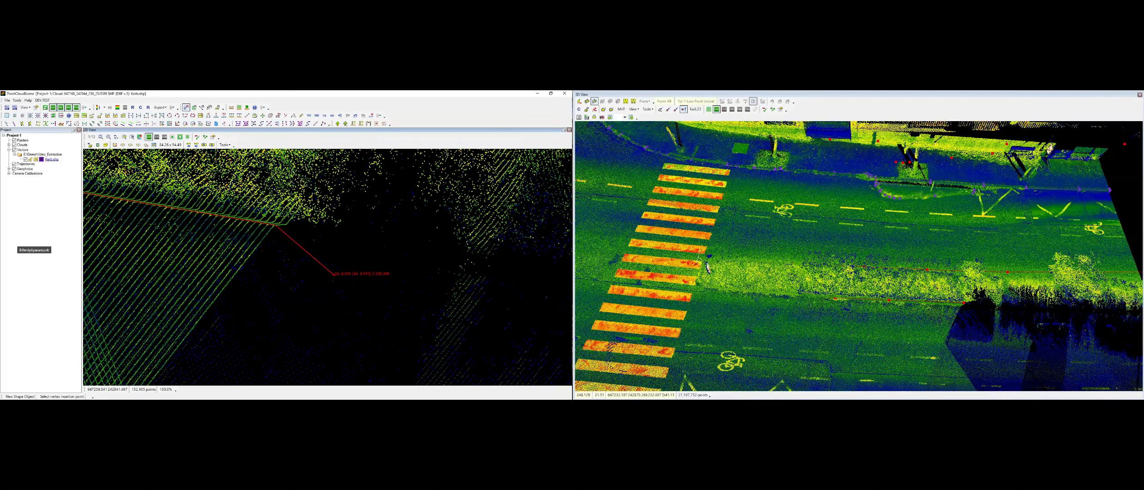
key(Escape)
Correct the median line's vertices at the rounded nose and farther along its edge in the 3D view
scroll(754, 272, down, 3)
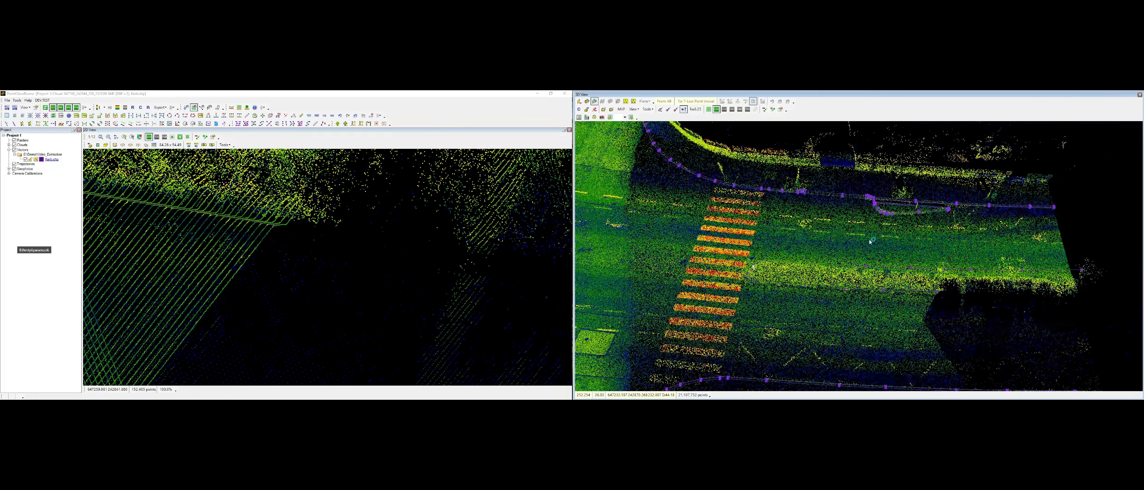
middle_drag(754, 271, 890, 182)
scroll(943, 239, up, 3)
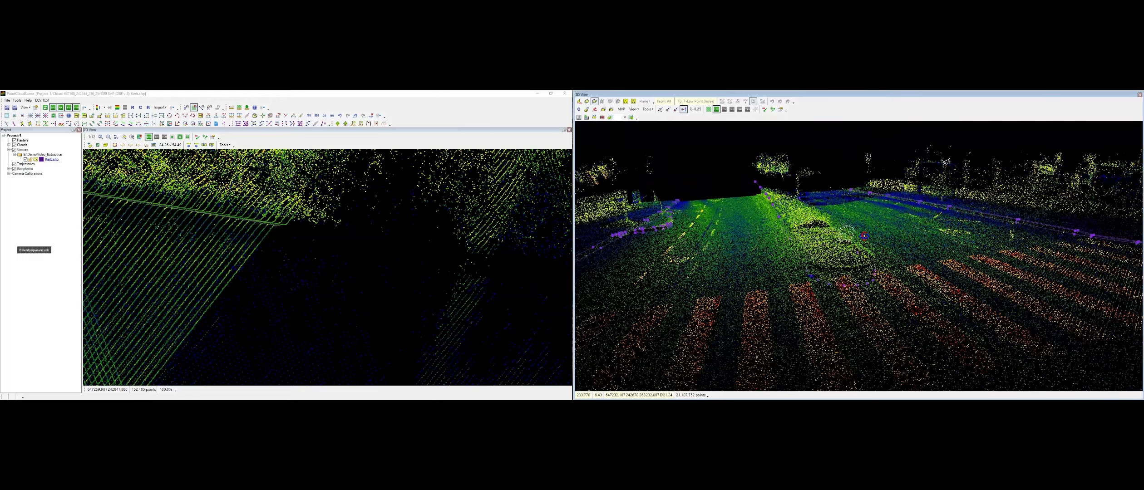
key(d)
click(841, 280)
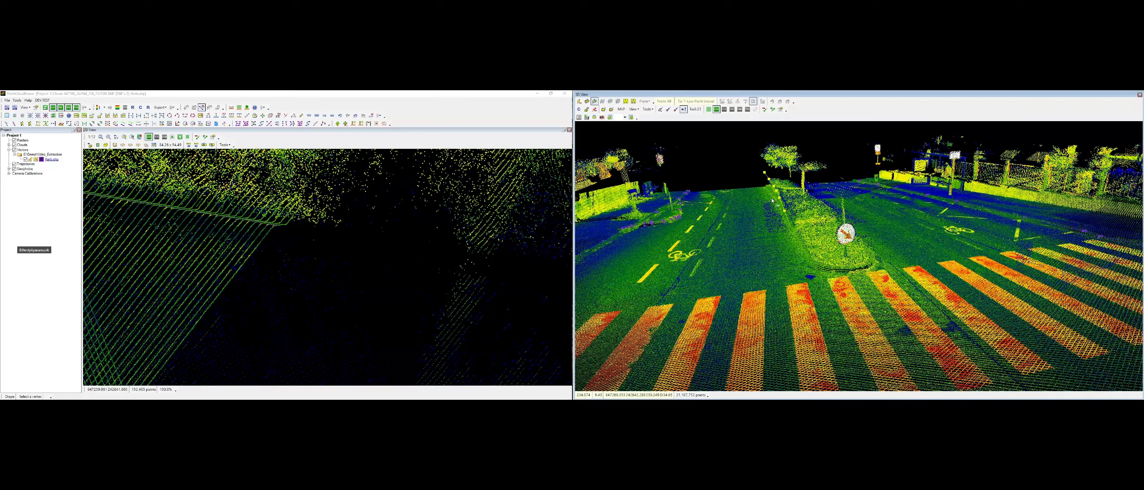
click(825, 202)
right_click(810, 207)
Adjust the height of the vertex midway along the median's shadow-side edge to match the curb base
scroll(811, 207, up, 4)
middle_drag(811, 207, 778, 334)
scroll(990, 264, down, 3)
middle_drag(931, 258, 863, 225)
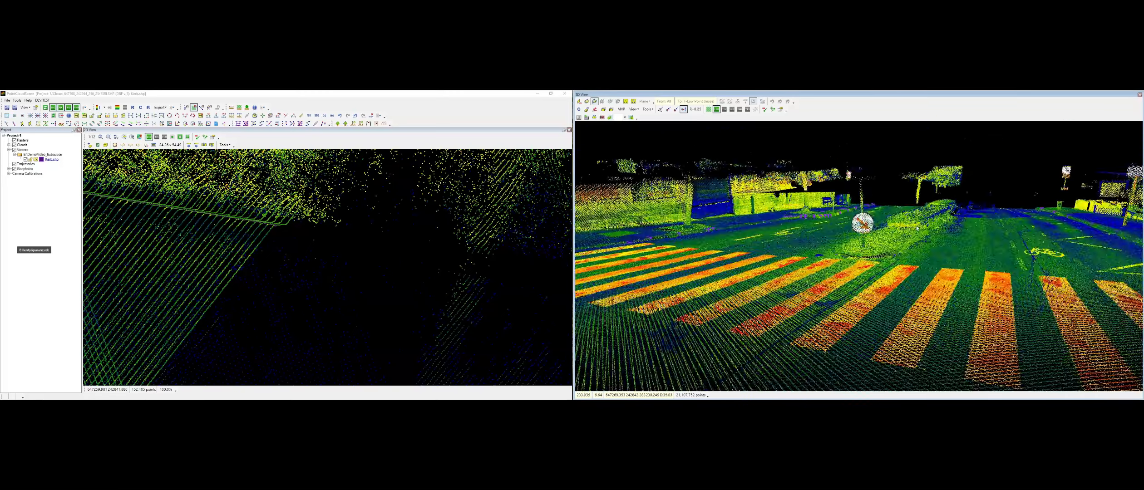
middle_drag(935, 236, 817, 253)
scroll(709, 250, up, 2)
scroll(1003, 283, up, 2)
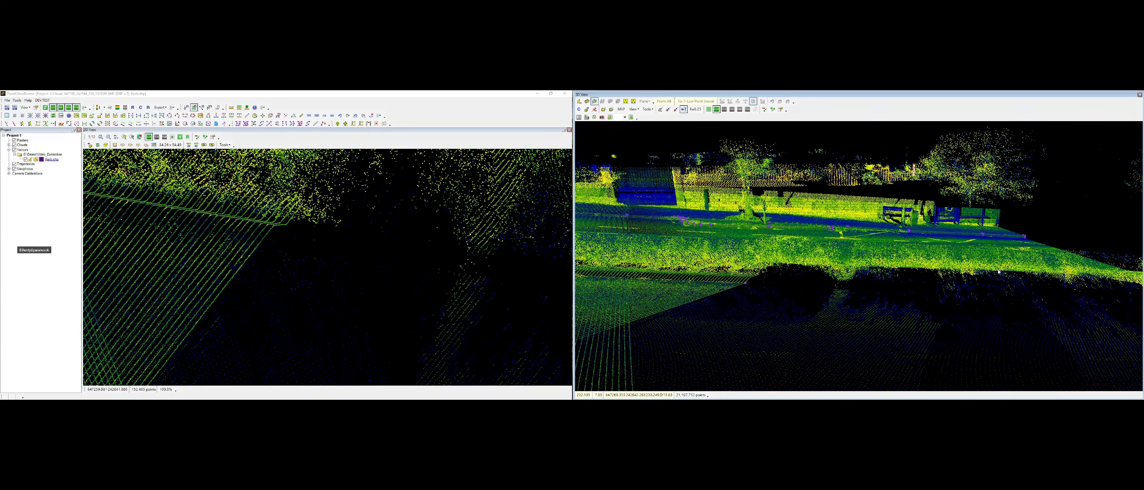
middle_drag(999, 271, 1108, 289)
middle_drag(831, 262, 935, 271)
middle_drag(772, 274, 892, 253)
scroll(889, 256, up, 2)
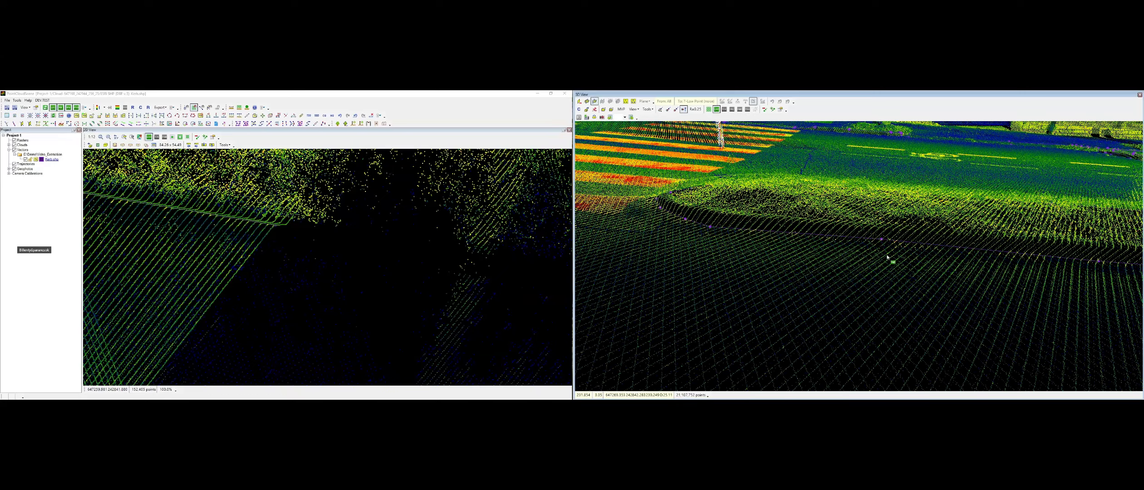
key(z)
click(881, 240)
click(882, 242)
Create a raised parallel of the median's curb-base line on the grass side, starting from the rounded nose by the crosswalk
scroll(187, 245, down, 5)
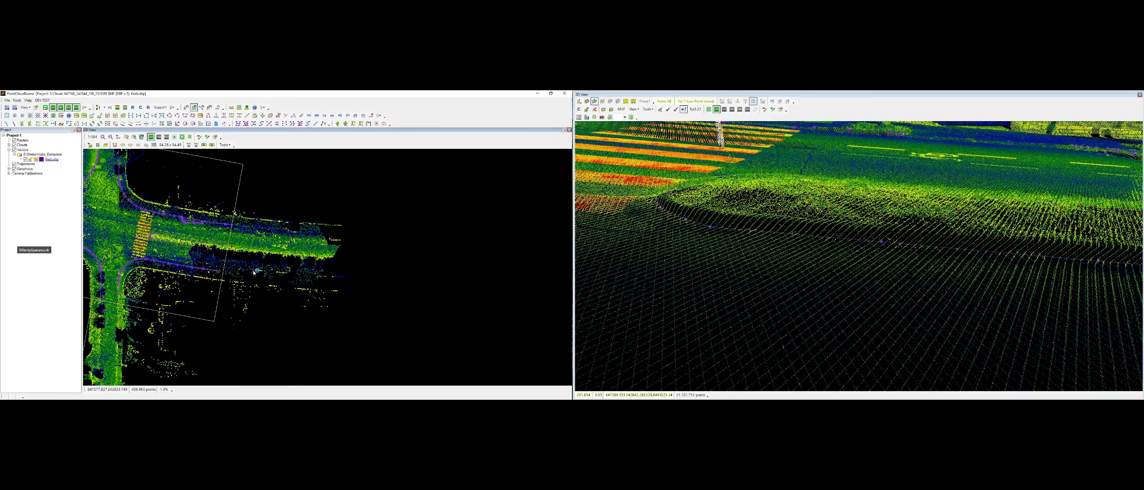
middle_drag(199, 257, 274, 259)
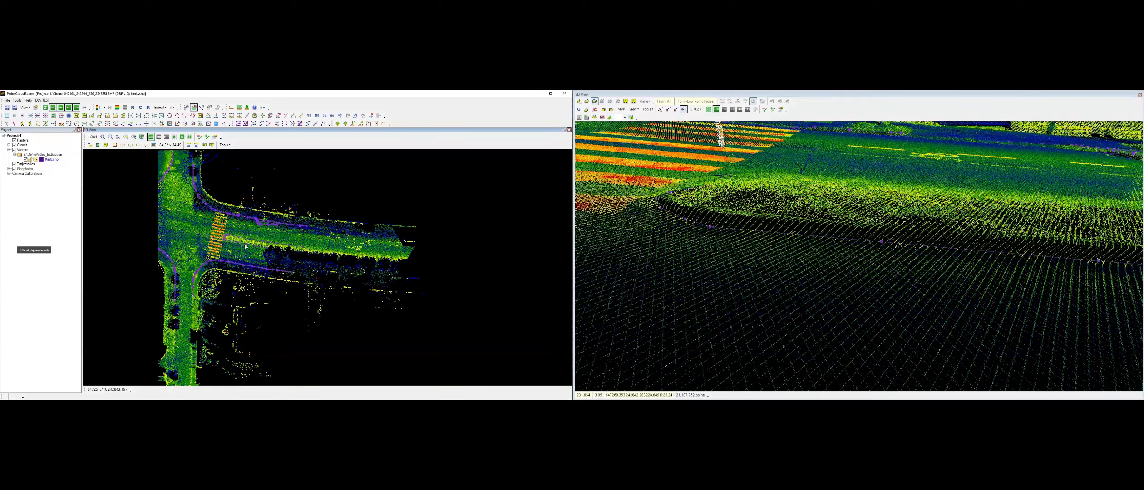
scroll(222, 238, up, 2)
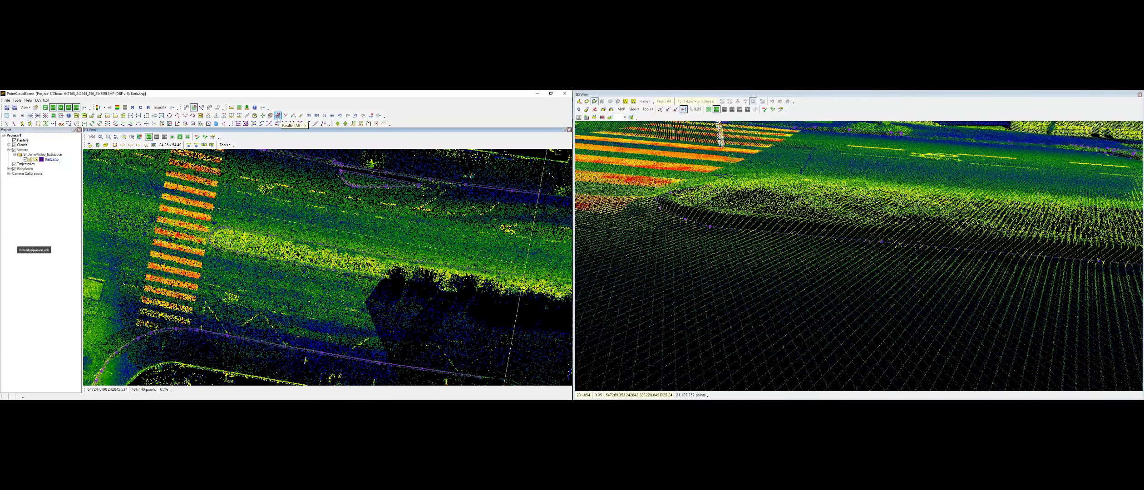
scroll(222, 222, up, 2)
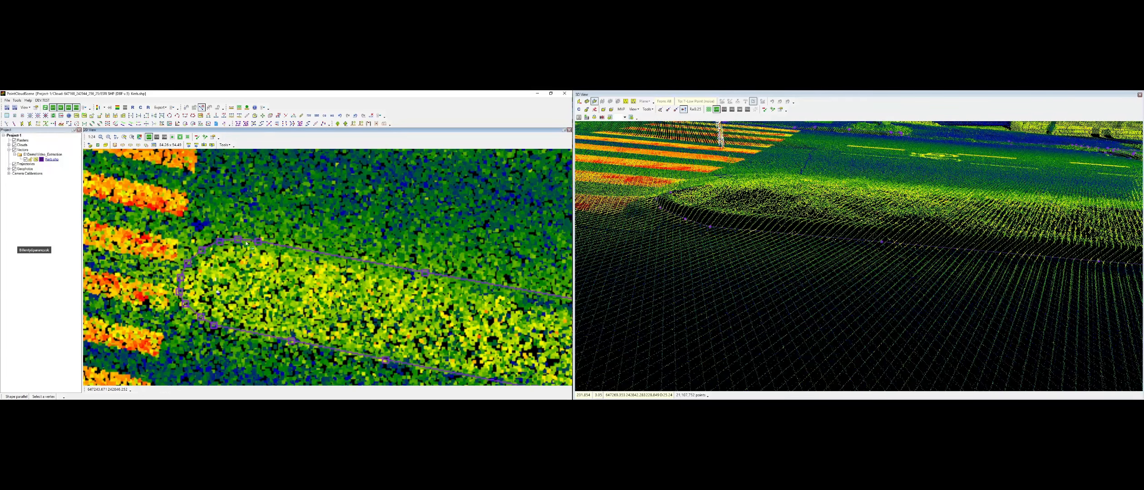
click(240, 246)
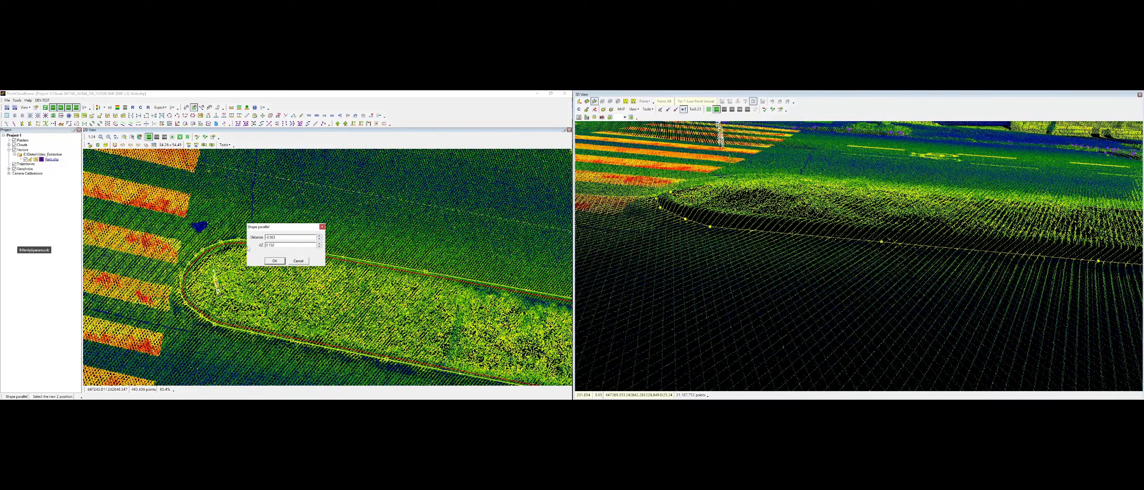
click(275, 260)
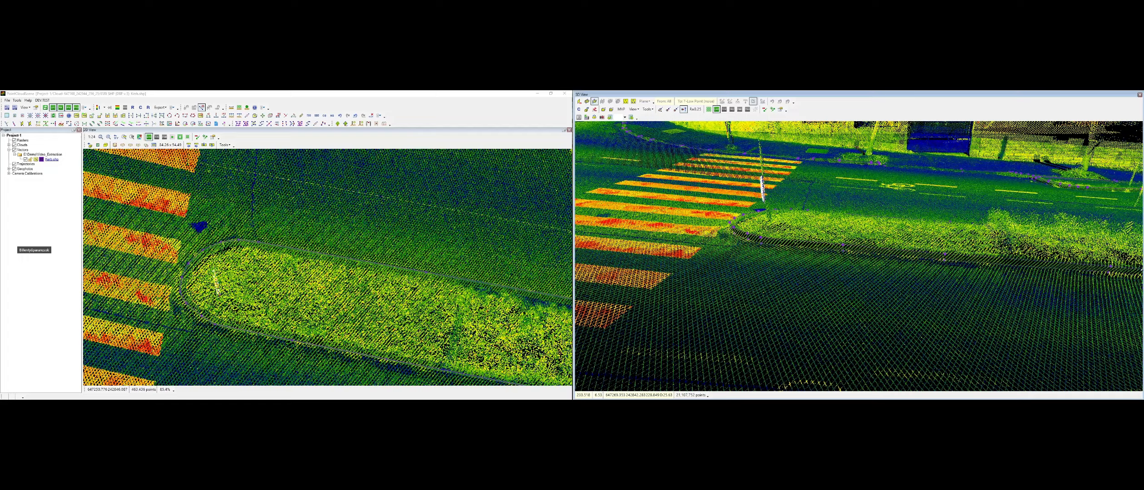
Adjust the heights of the raised parallel's front vertices around the median nose to match the curb top
scroll(807, 238, up, 3)
mouse_move(809, 256)
middle_down()
mouse_move(715, 242)
mouse_move(725, 223)
mouse_move(715, 254)
mouse_move(653, 210)
mouse_move(774, 215)
mouse_move(790, 197)
mouse_move(822, 236)
mouse_move(862, 241)
mouse_move(780, 254)
mouse_move(927, 234)
mouse_move(904, 216)
mouse_move(908, 262)
middle_up()
key(z)
click(904, 216)
click(907, 262)
click(906, 262)
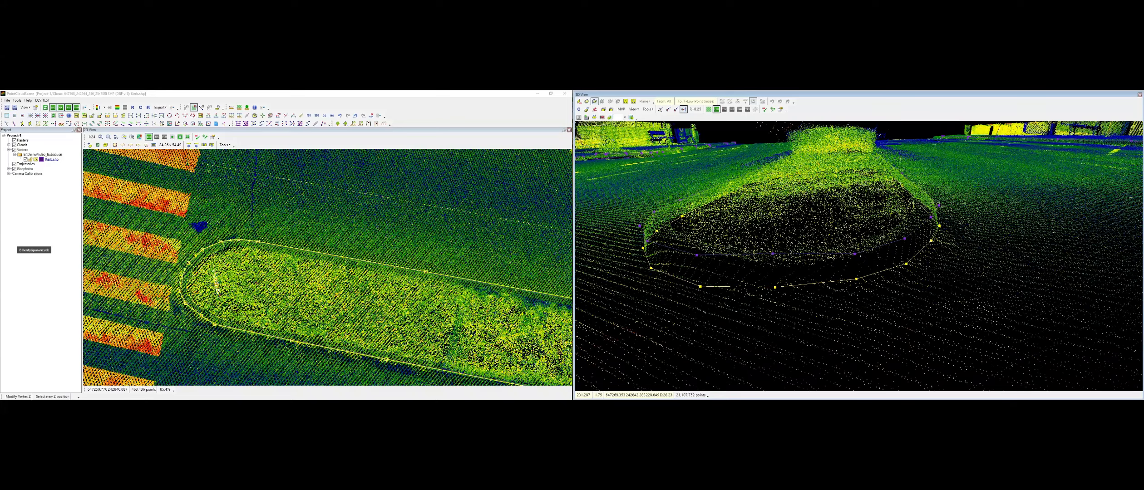
click(907, 262)
click(857, 280)
click(856, 280)
click(775, 287)
click(775, 287)
Correct the raised line's vertices where the nose curves into the median's long edge
mouse_move(775, 287)
middle_down()
mouse_move(822, 286)
mouse_move(815, 291)
mouse_move(801, 247)
mouse_move(790, 275)
mouse_move(817, 225)
mouse_move(784, 261)
mouse_move(817, 265)
mouse_move(752, 257)
mouse_move(765, 207)
mouse_move(855, 197)
mouse_move(867, 215)
mouse_move(830, 231)
middle_up()
click(844, 289)
click(756, 248)
scroll(830, 230, up, 2)
click(829, 217)
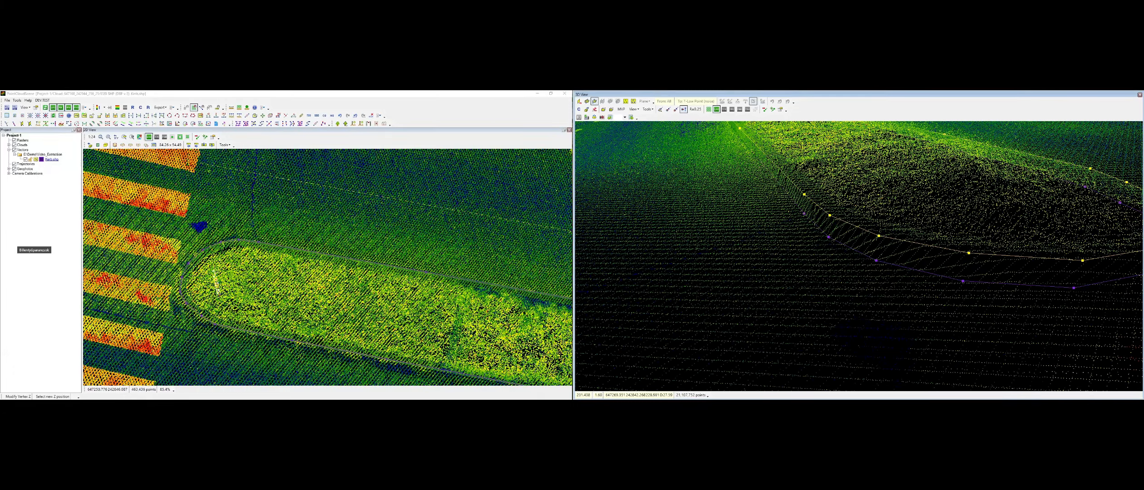
click(815, 208)
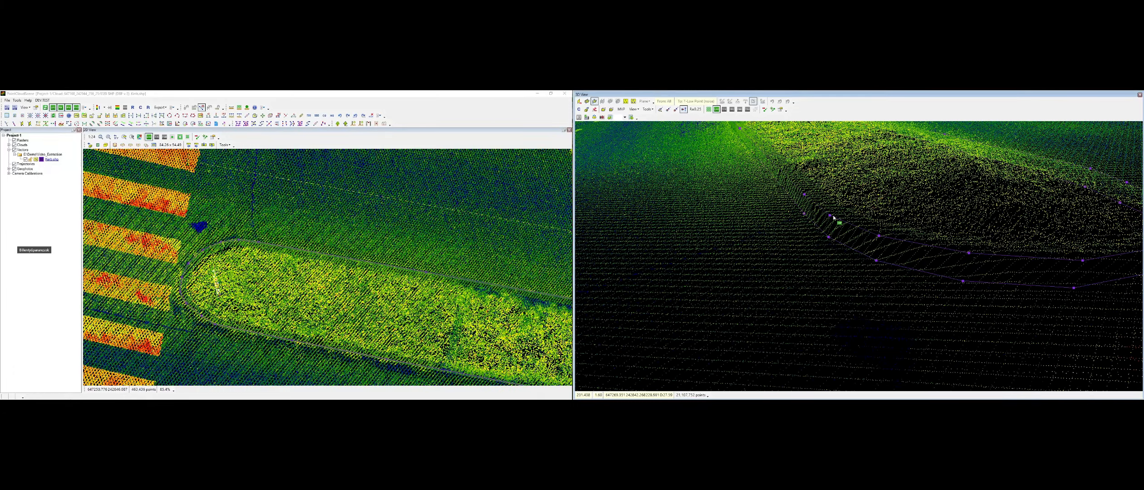
click(832, 216)
Correct the raised line's vertices on the other flank of the nose, undoing the misplaced height change
middle_drag(834, 218, 901, 278)
click(867, 263)
key(ctrl+z)
click(869, 271)
click(887, 273)
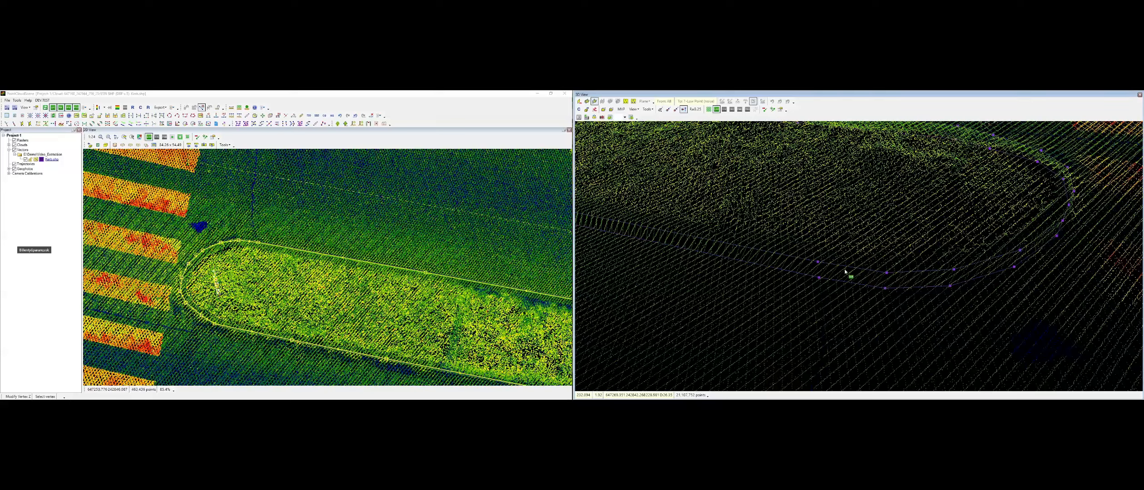
click(822, 263)
click(818, 263)
Adjust the heights of the raised line's vertices along the median's straight edge away from the nose
middle_drag(649, 236, 865, 265)
middle_drag(649, 220, 861, 246)
click(861, 241)
click(861, 242)
middle_drag(744, 252, 976, 263)
middle_drag(686, 214, 846, 267)
click(881, 255)
click(861, 252)
Match the raised line's remaining vertices to the curb top up to its end at the point cloud's boundary
click(869, 264)
click(869, 263)
scroll(868, 263, up, 1)
click(861, 260)
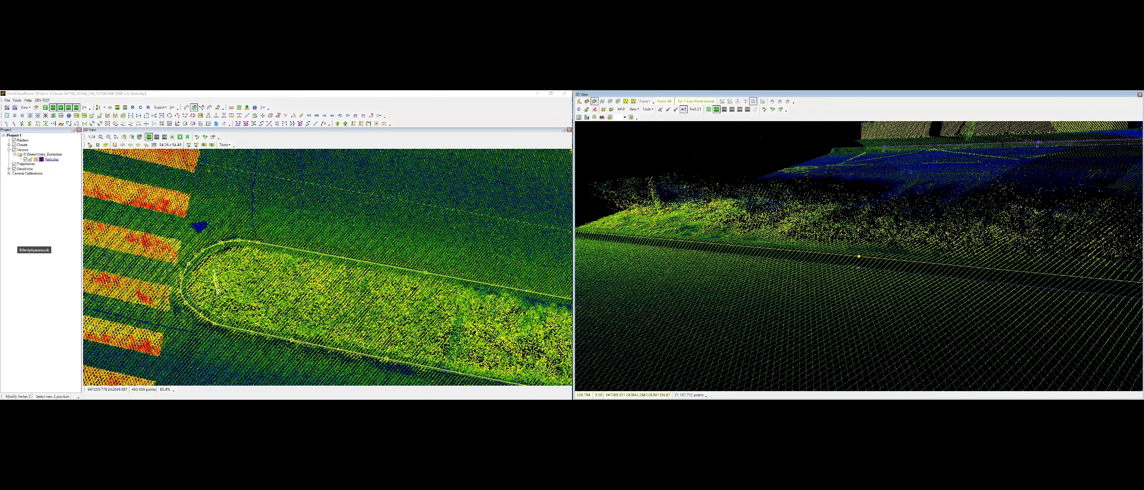
click(858, 257)
scroll(858, 257, down, 2)
scroll(755, 239, up, 2)
click(754, 237)
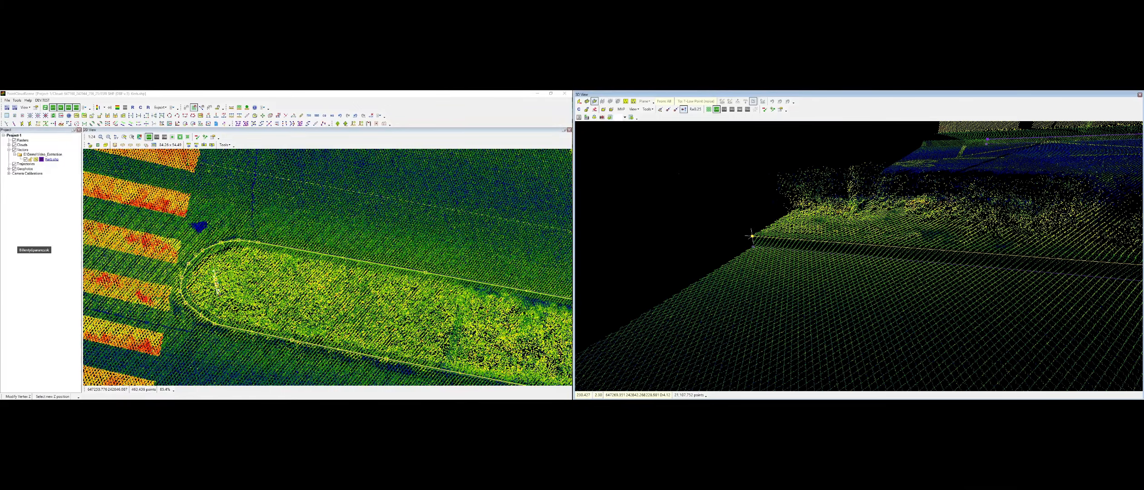
click(752, 235)
scroll(300, 252, up, 2)
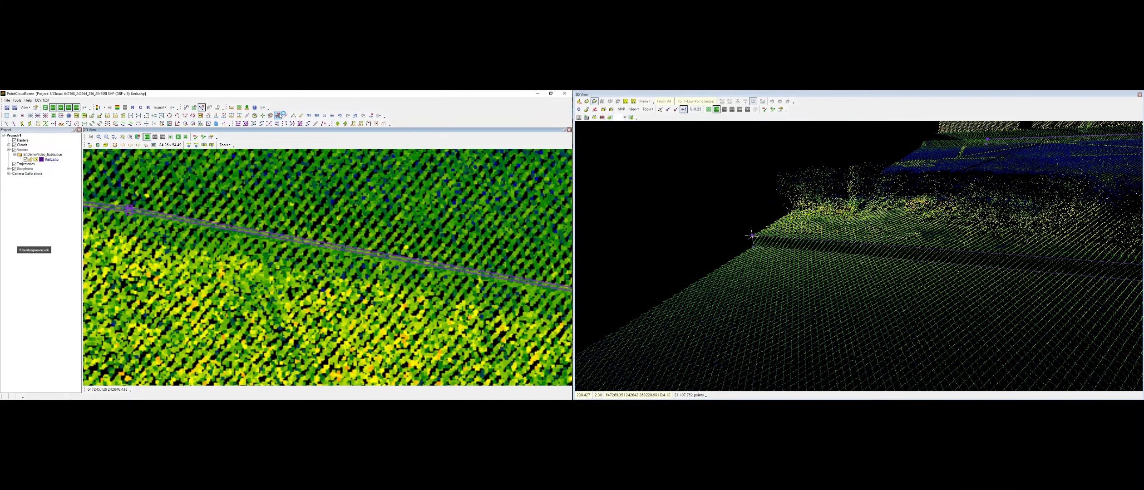
click(279, 116)
click(132, 210)
click(270, 252)
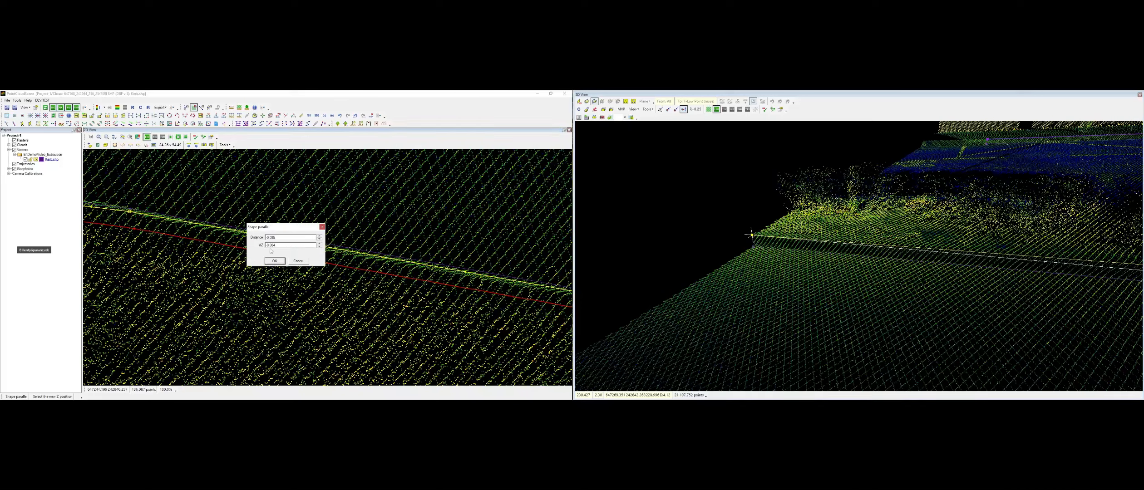
click(297, 261)
Create another parallel of the raised median line, offset inward towards the grass near the nose
scroll(301, 263, down, 1)
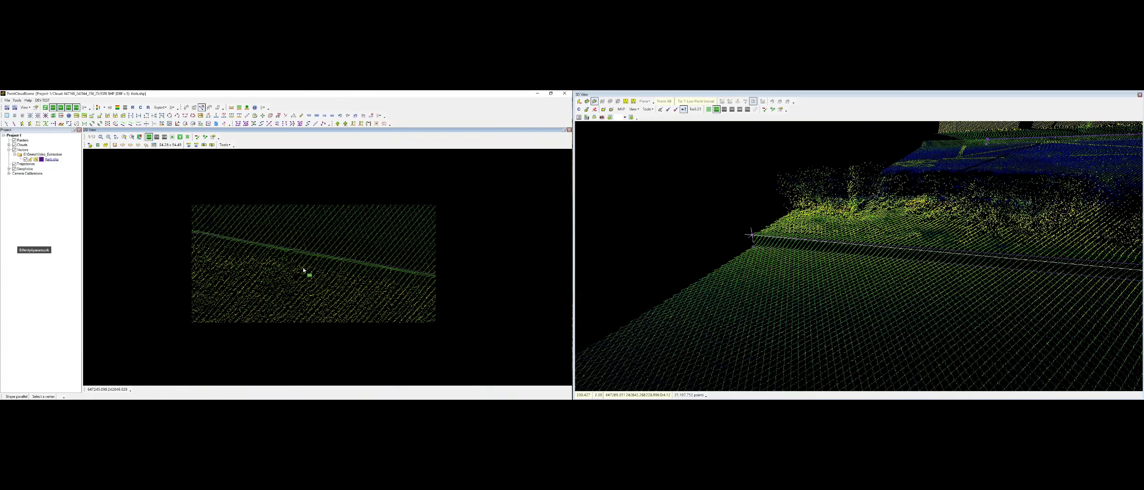
click(141, 243)
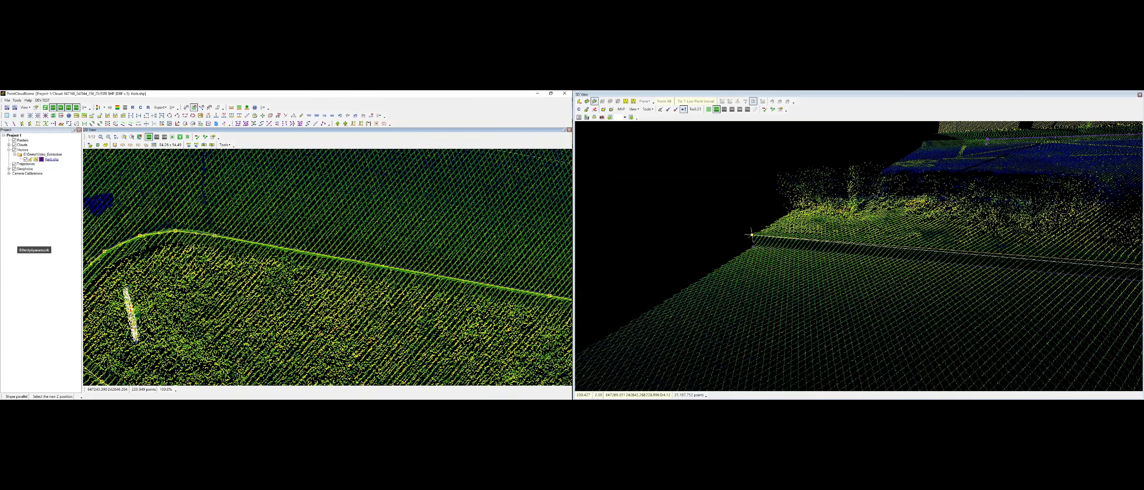
click(311, 251)
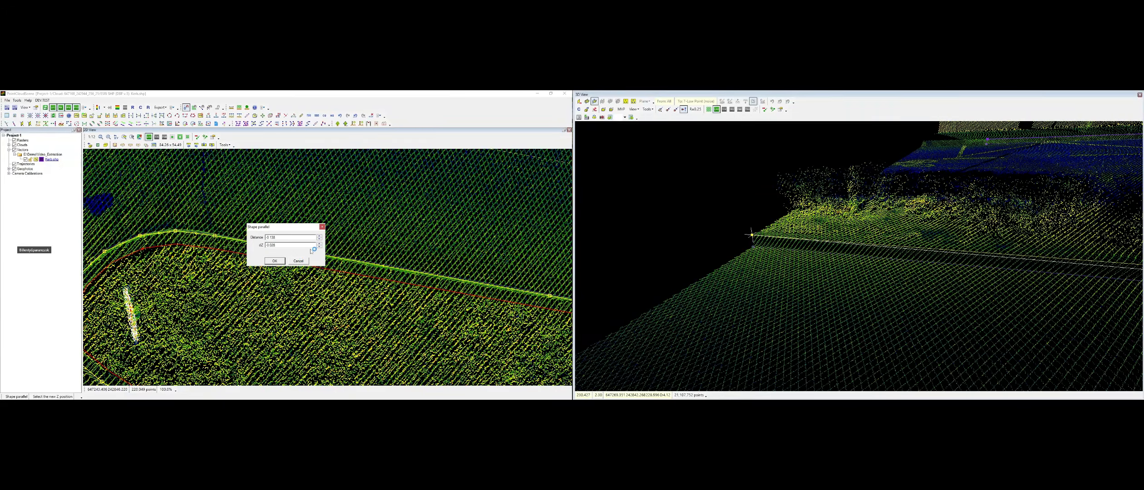
click(281, 263)
Start a new line along the curb base of the planted median on the opposite side of the intersection
scroll(967, 252, down, 5)
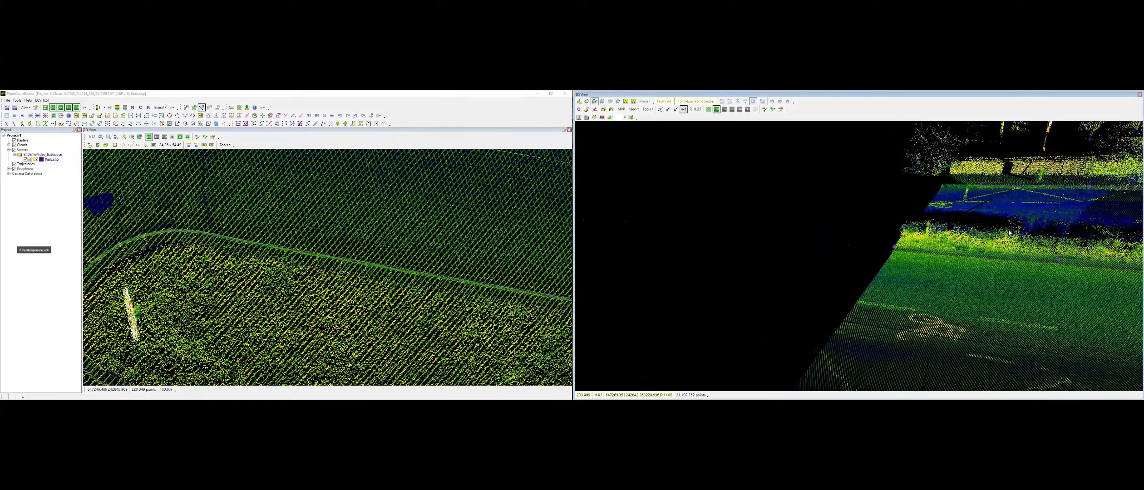
scroll(1010, 233, down, 10)
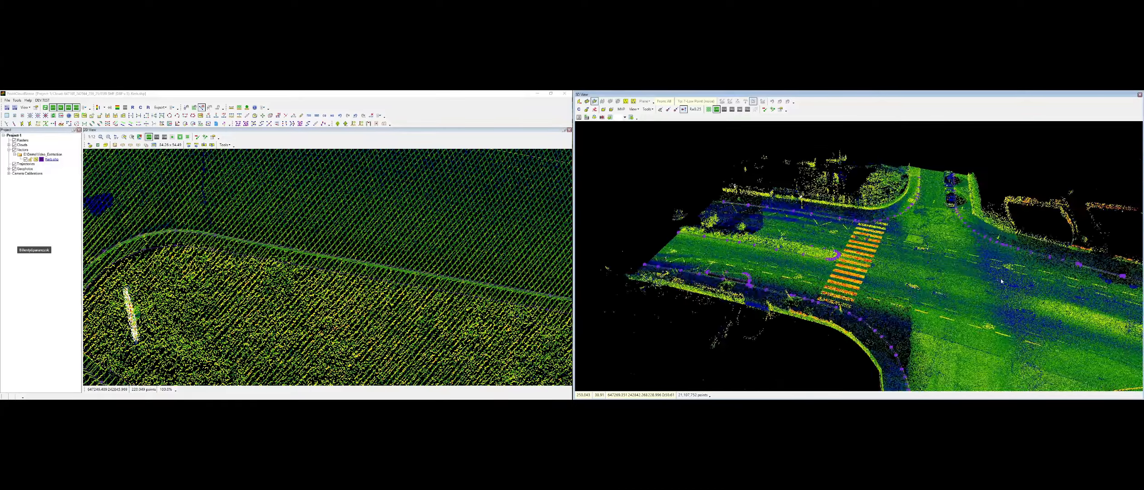
middle_drag(1001, 281, 524, 232)
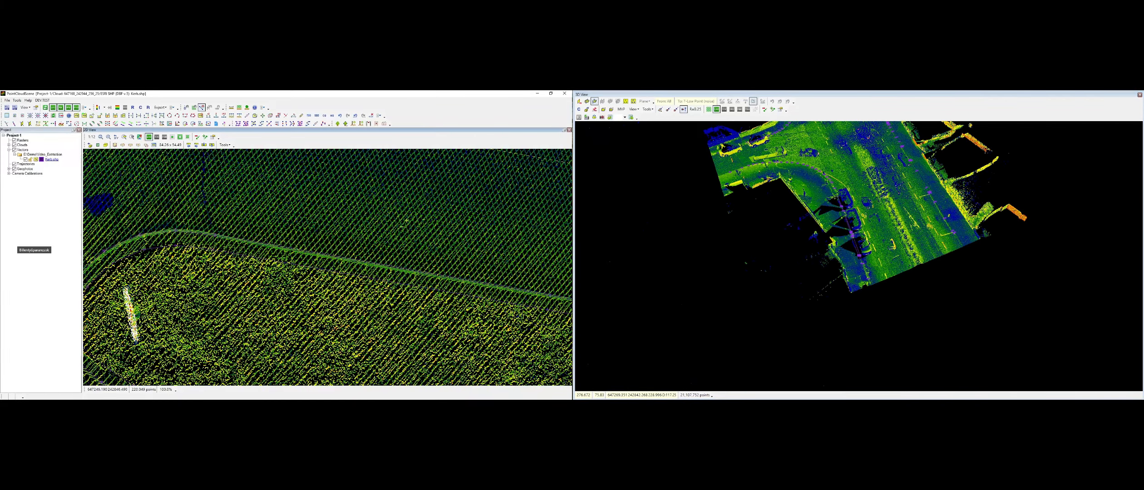
scroll(283, 245, down, 4)
middle_drag(194, 214, 452, 305)
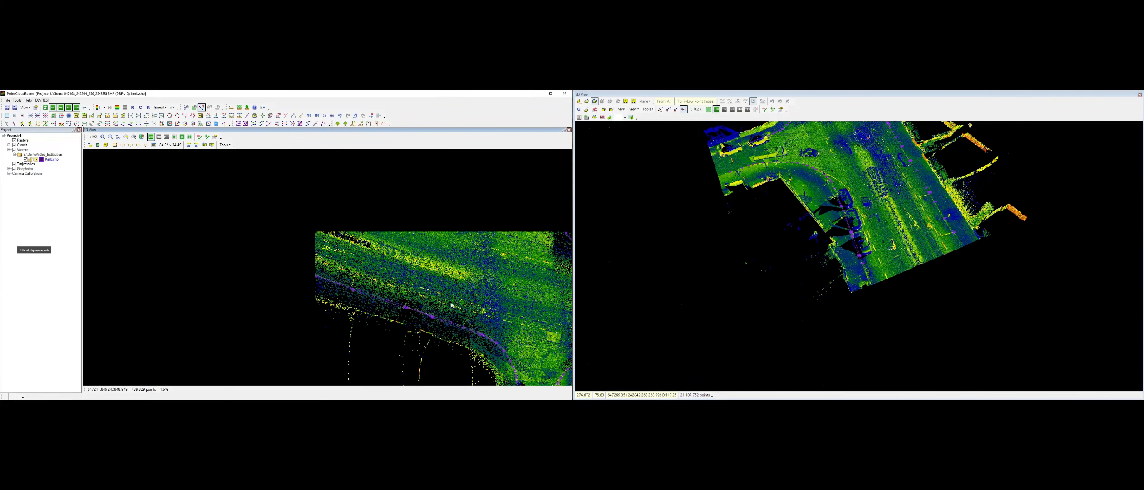
scroll(302, 226, up, 2)
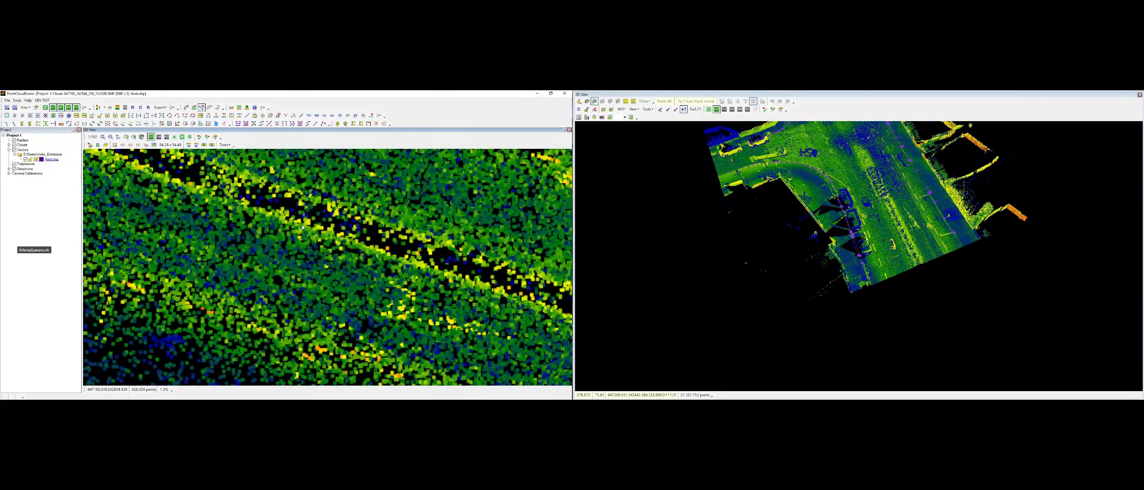
key(n)
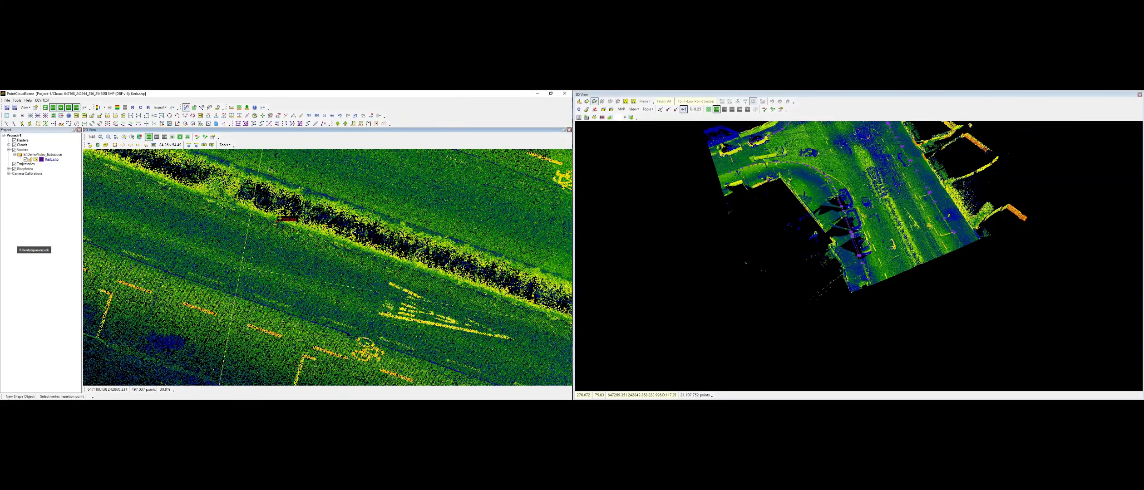
scroll(279, 219, up, 1)
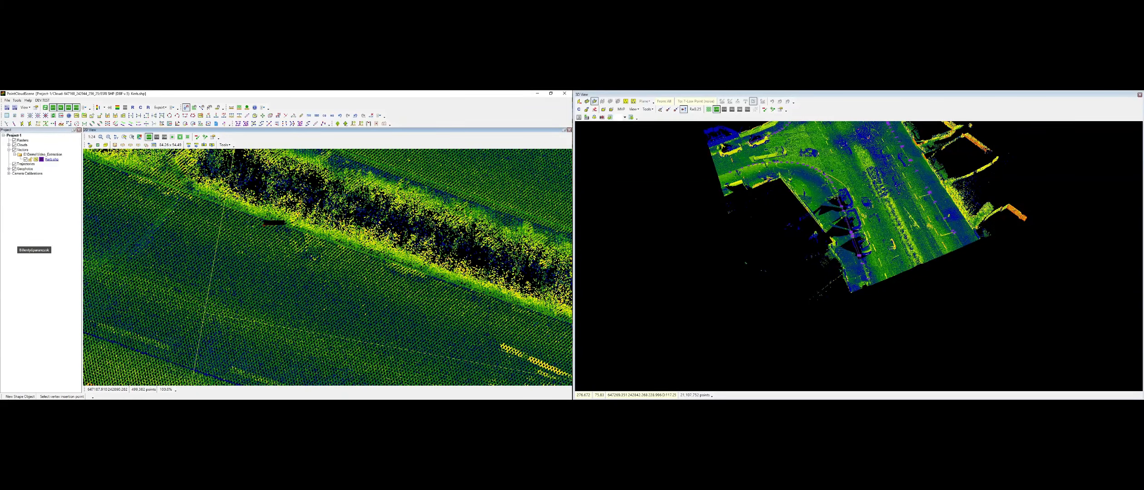
scroll(243, 203, up, 1)
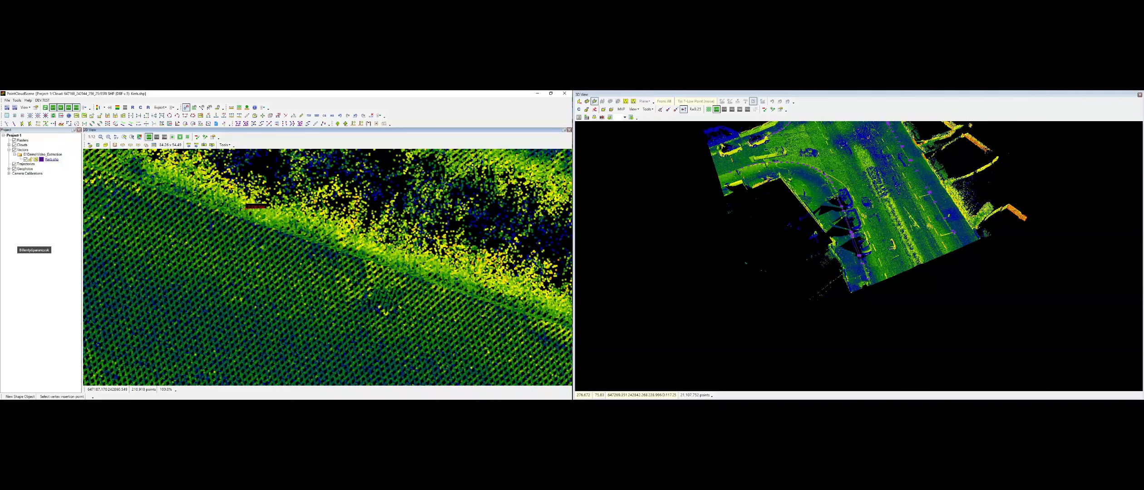
middle_drag(500, 312, 207, 220)
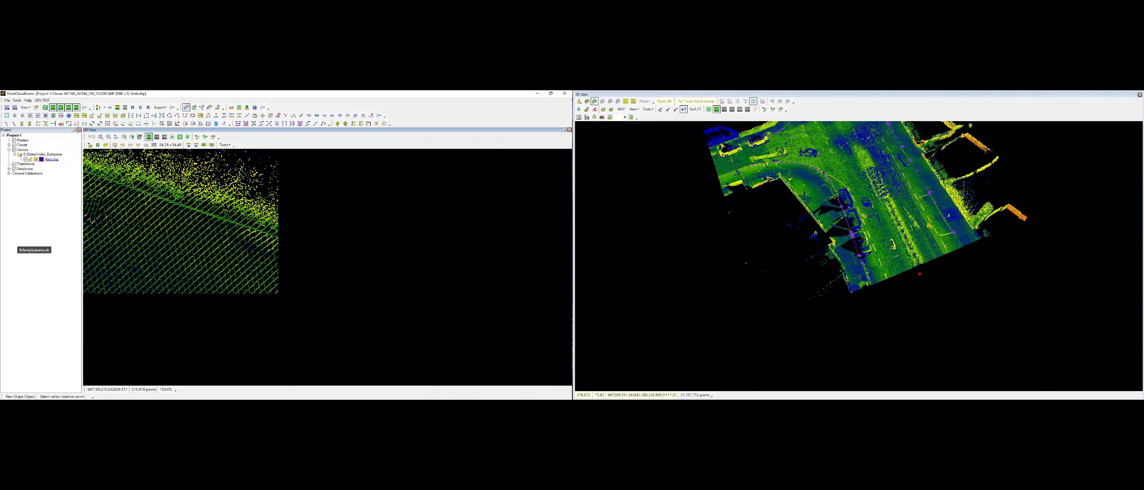
click(279, 235)
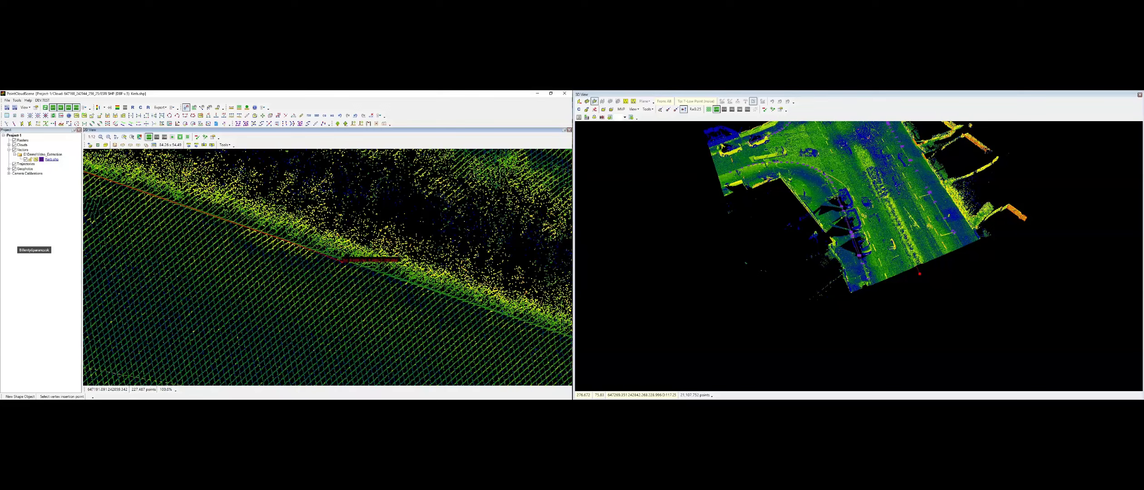
Trace the opposite median's curb base past the dense vegetation towards the intersection
middle_drag(468, 298, 183, 184)
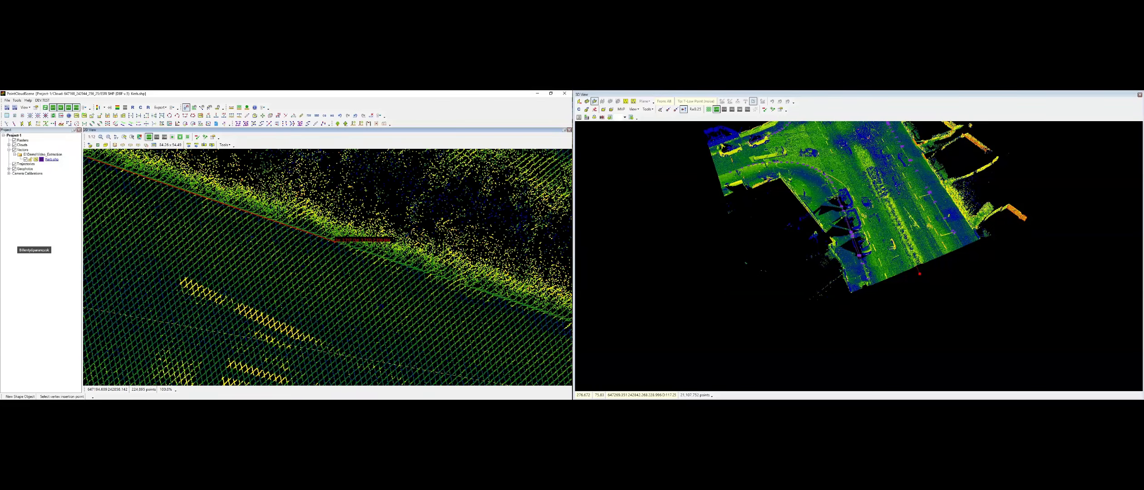
click(331, 238)
middle_drag(540, 311, 122, 199)
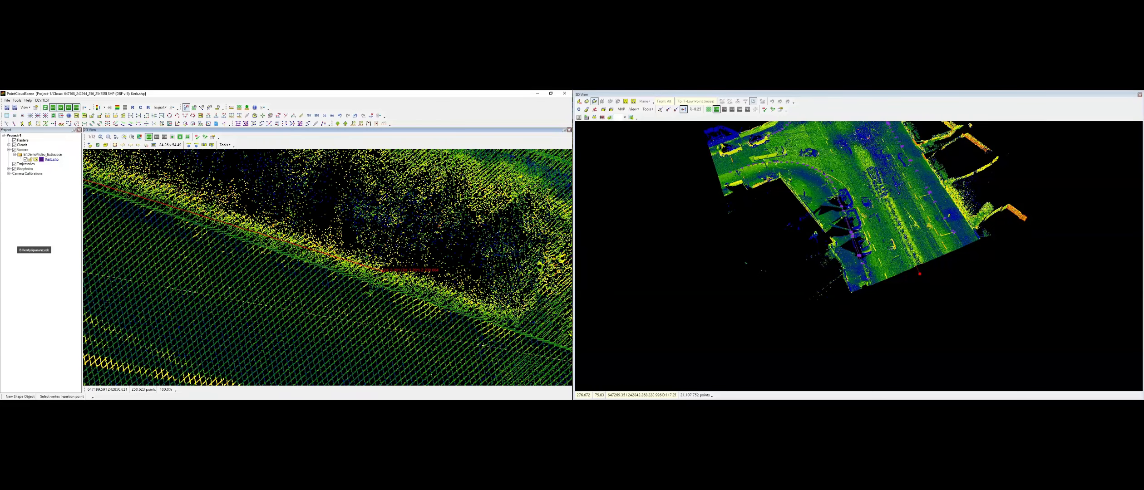
click(368, 282)
middle_drag(523, 324, 200, 189)
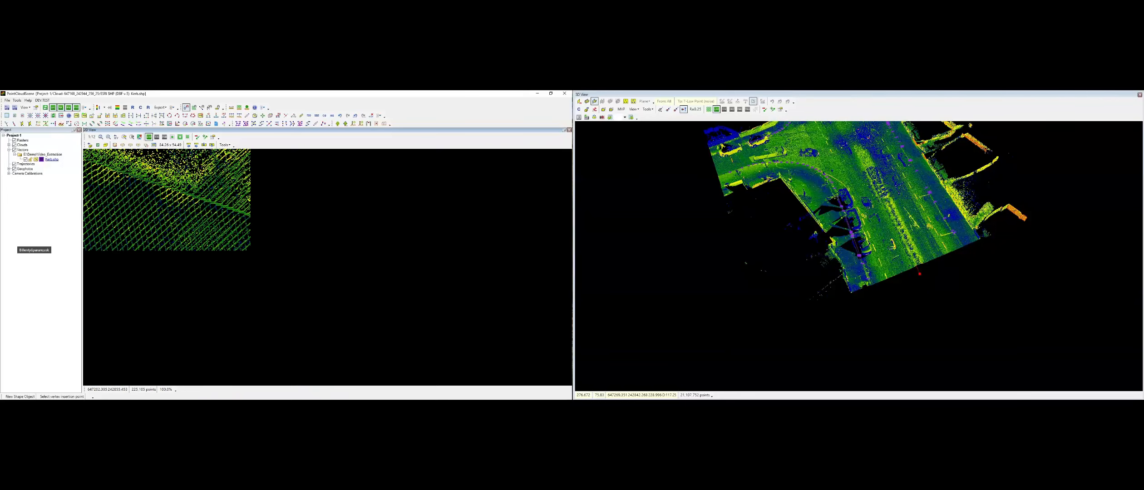
click(326, 241)
Continue the opposite median's curb-base line along its near side up to the rounded nose
middle_drag(565, 327, 89, 233)
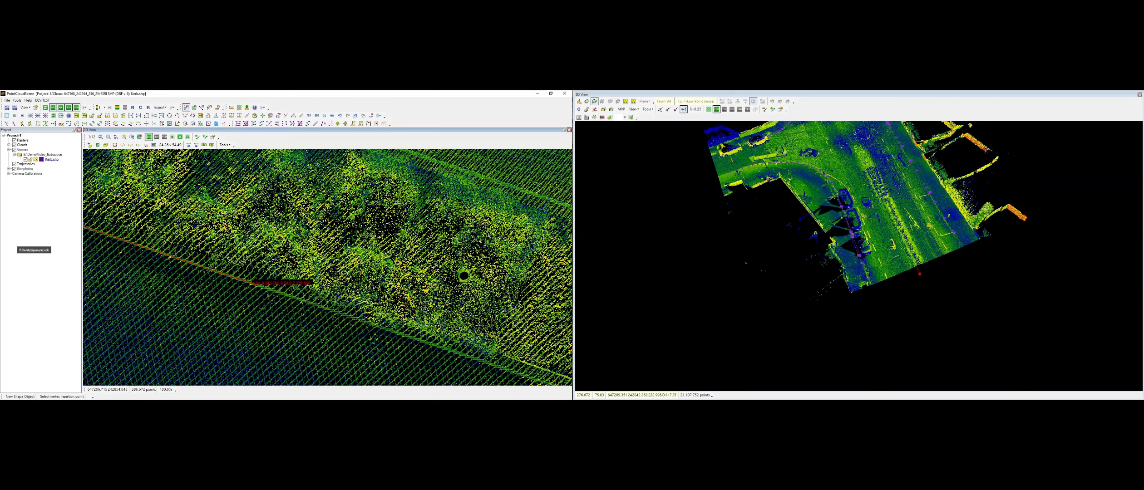
click(254, 285)
middle_drag(488, 335, 146, 179)
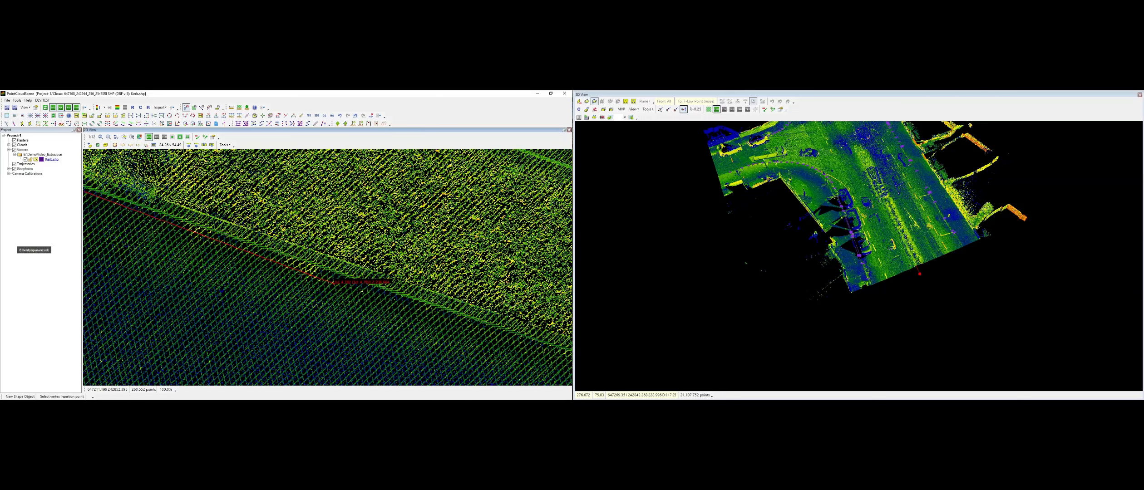
middle_drag(478, 344, 10, 218)
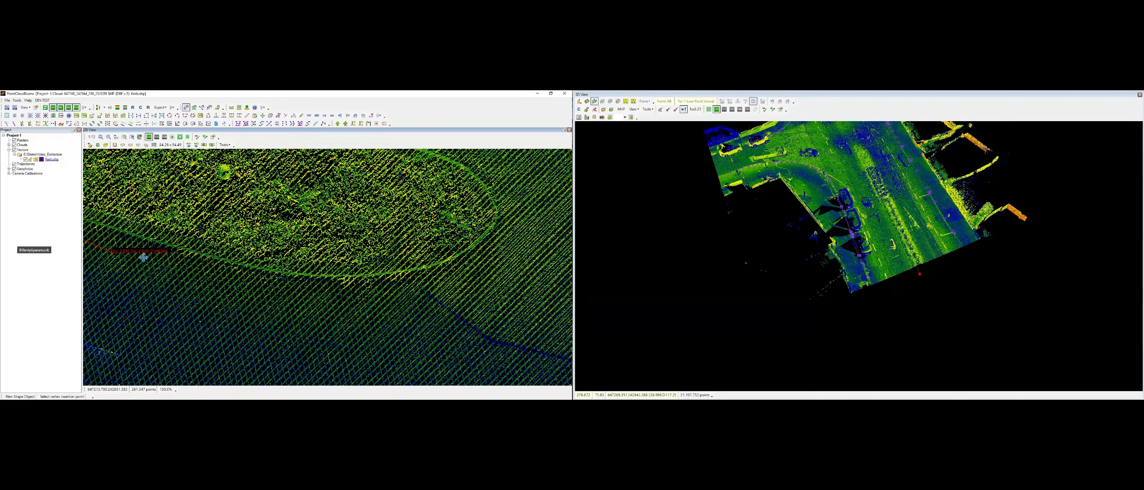
middle_drag(136, 255, 370, 288)
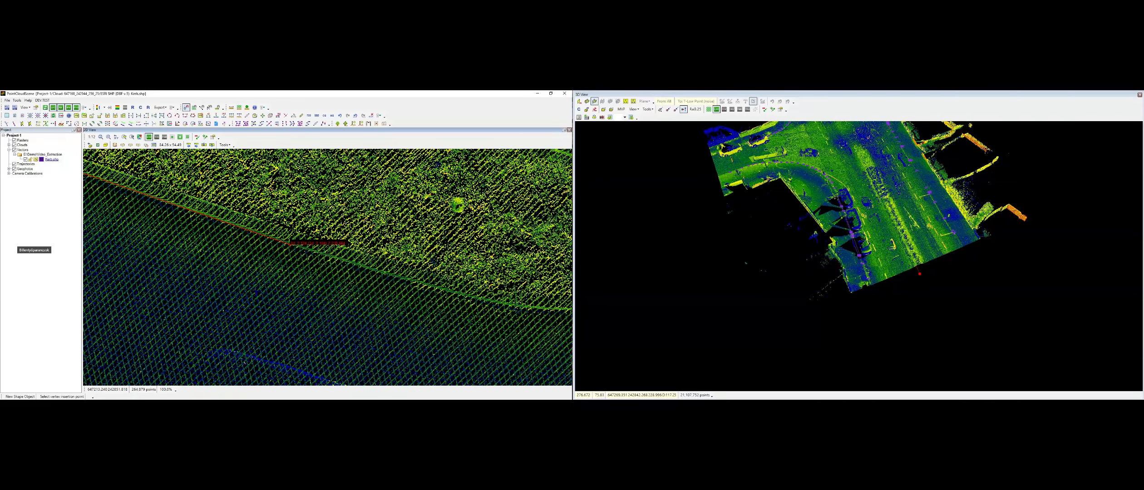
middle_drag(409, 293, 116, 253)
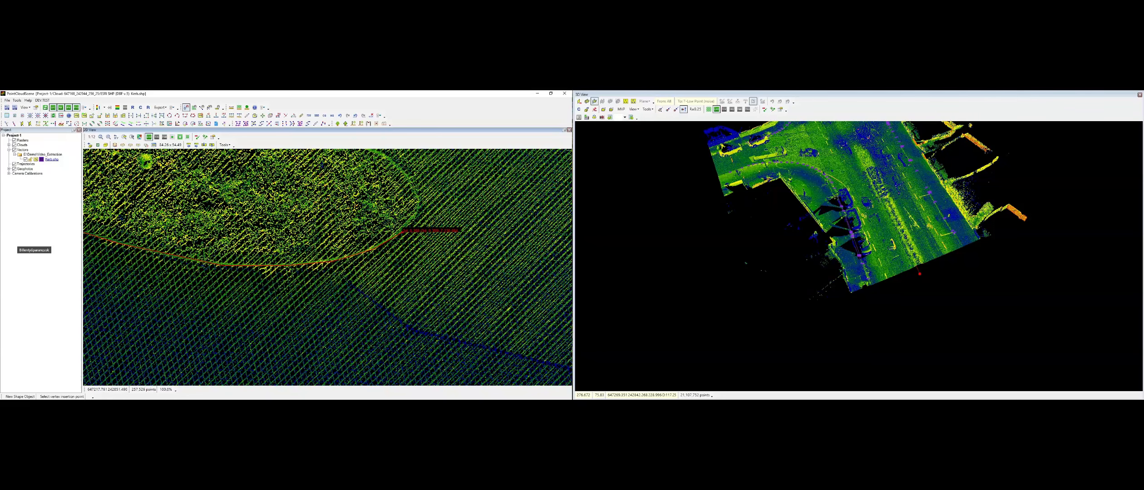
Trace the curb base around the median's rounded nose onto its far side
click(419, 199)
middle_drag(418, 199, 415, 318)
click(402, 294)
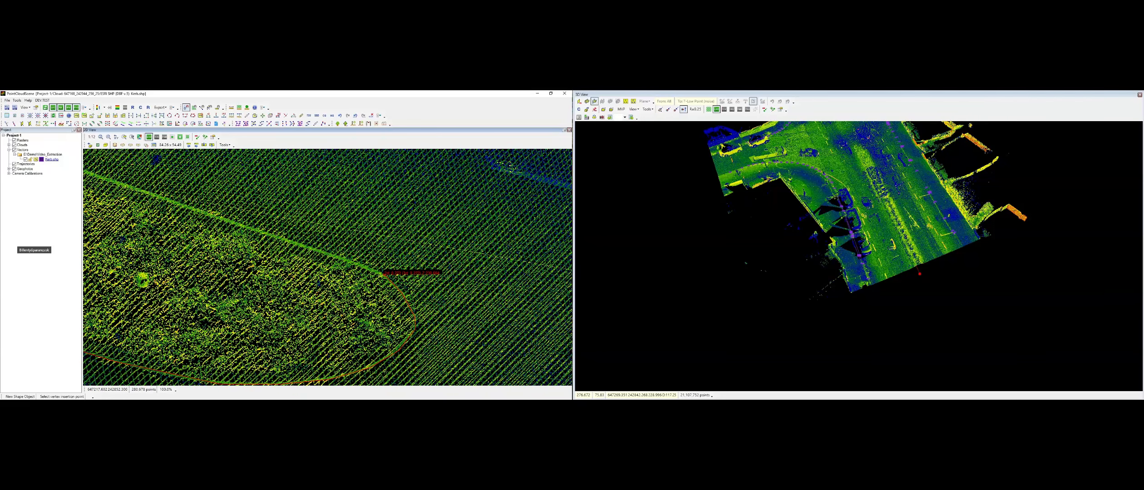
click(363, 265)
Trace the median's far-side curb base from the nose back past the vegetation
middle_drag(222, 276, 412, 347)
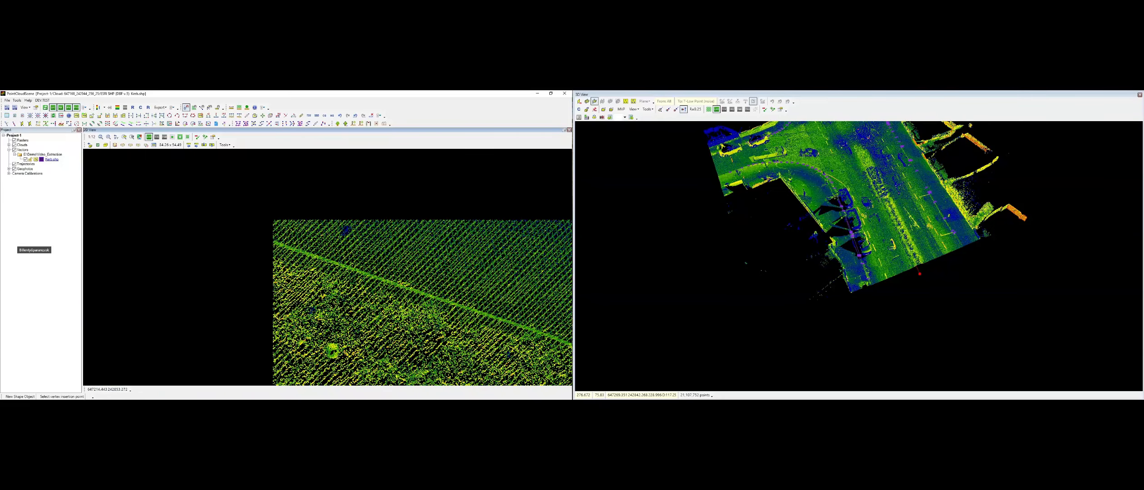
middle_drag(352, 277, 644, 374)
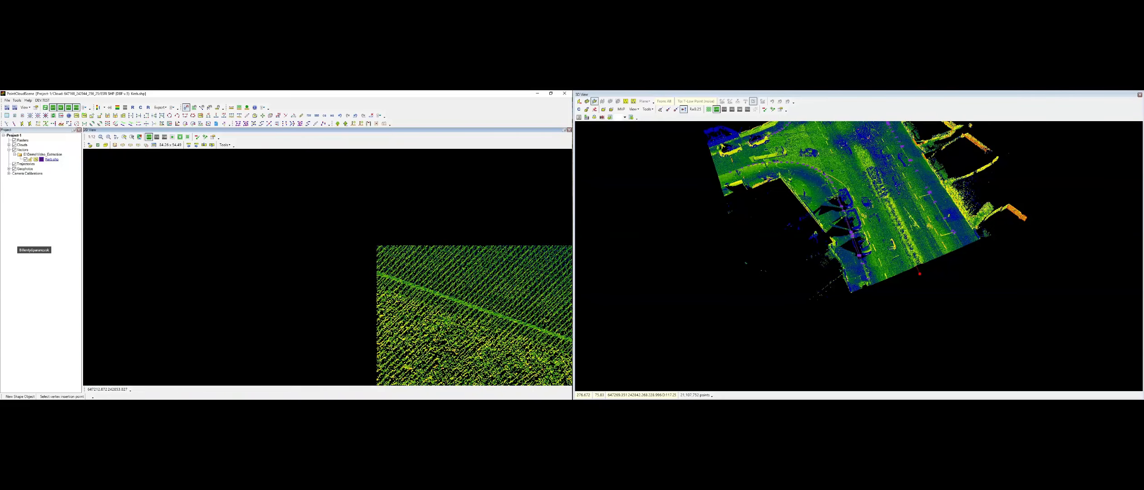
click(269, 236)
middle_drag(269, 236, 636, 359)
middle_drag(269, 235, 636, 359)
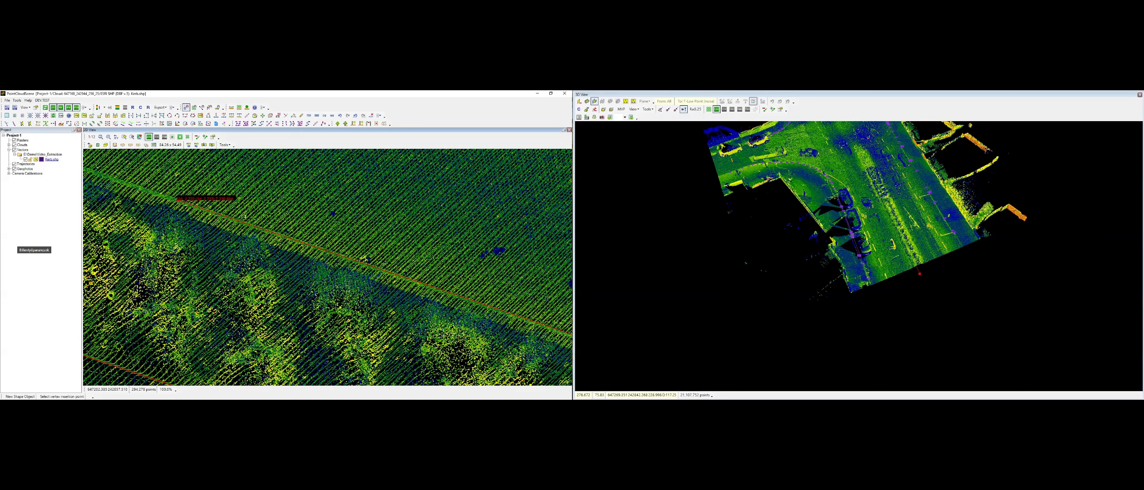
click(173, 198)
middle_drag(173, 199, 552, 340)
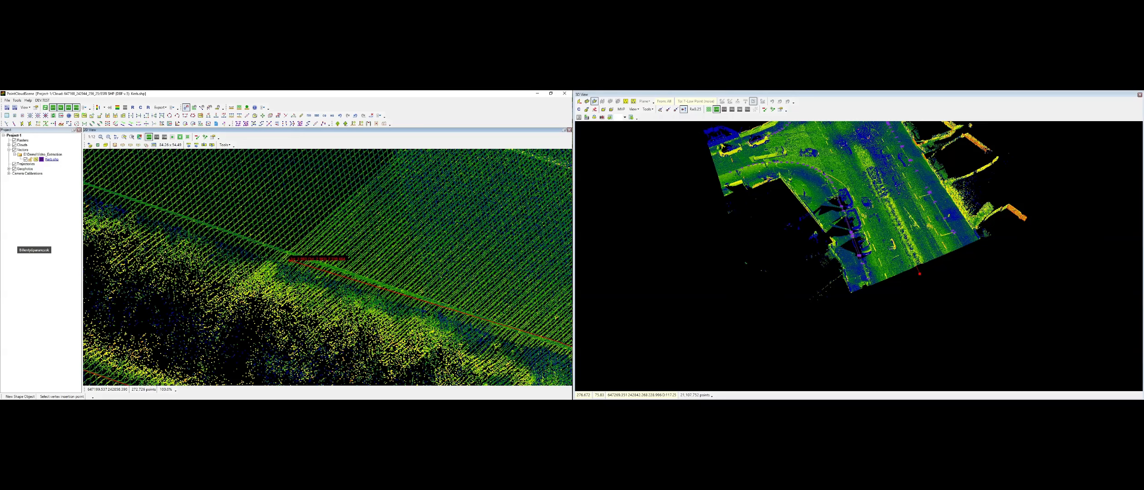
Extend the far-side curb-base line to the last vertex by the dense vegetation and finish the line
click(252, 242)
middle_drag(182, 230, 479, 316)
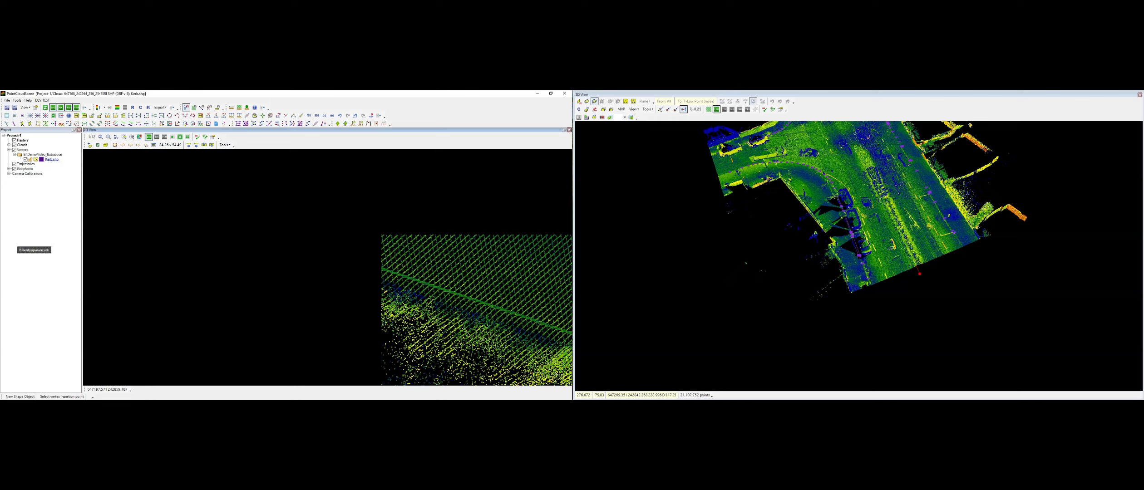
click(217, 213)
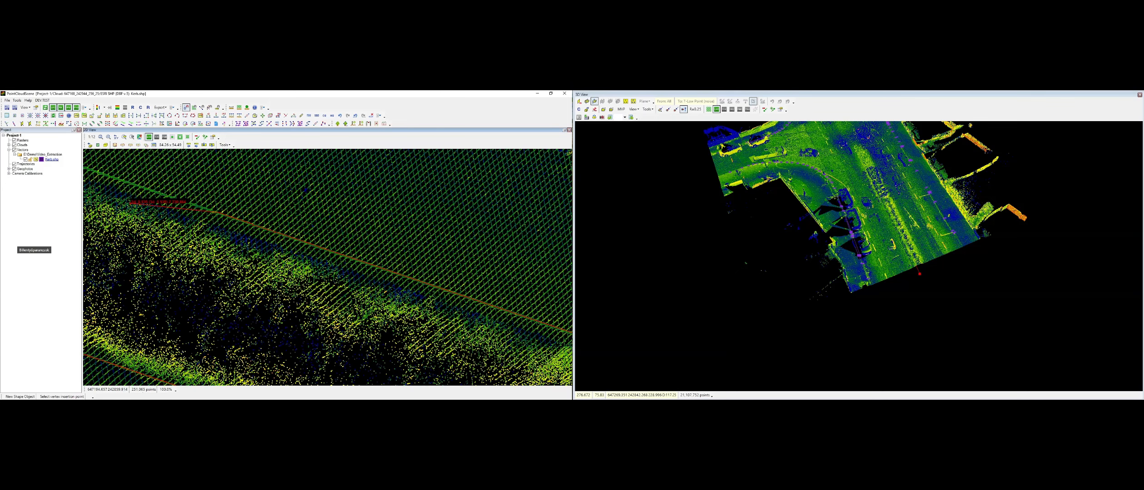
middle_drag(126, 201, 579, 372)
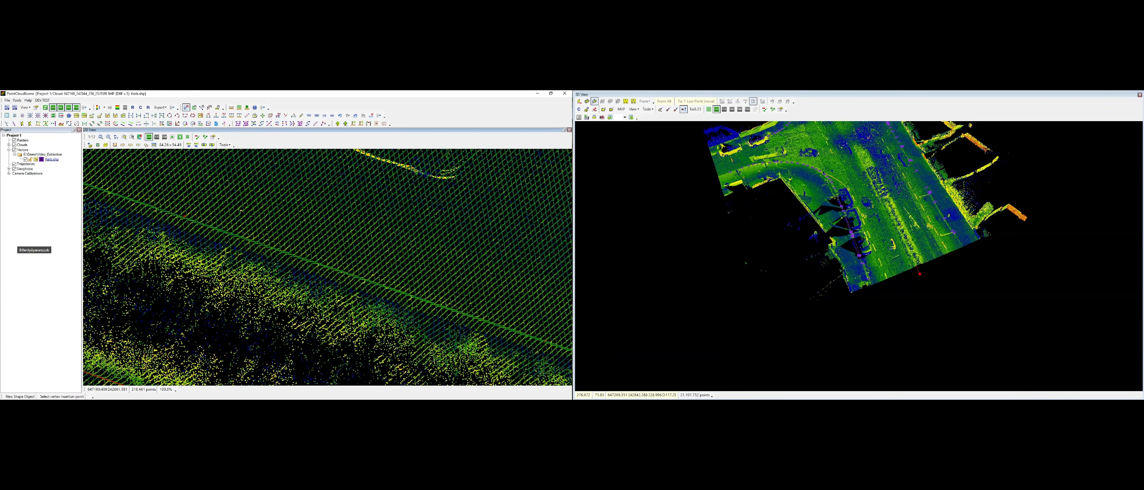
click(172, 212)
middle_drag(132, 228, 560, 357)
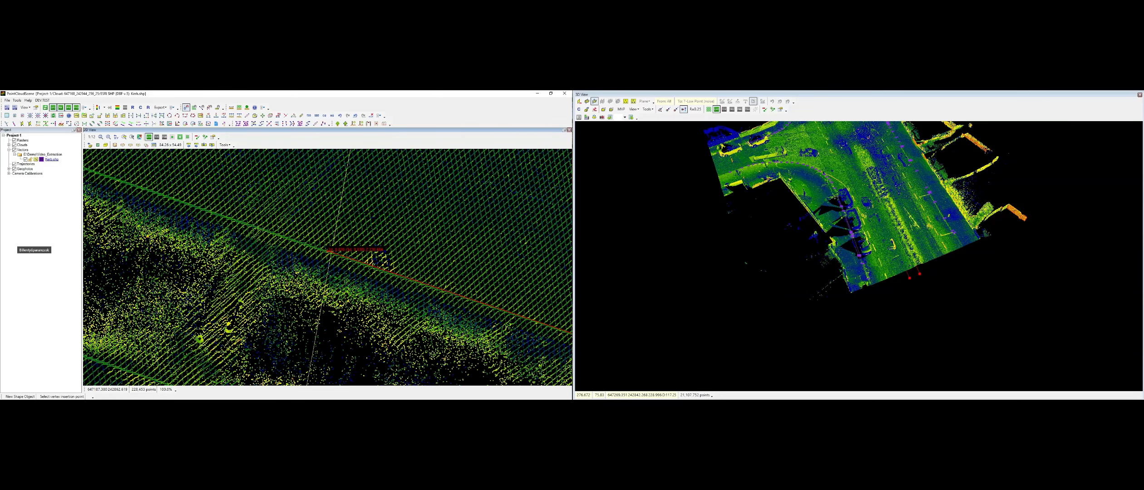
right_click(328, 250)
click(268, 281)
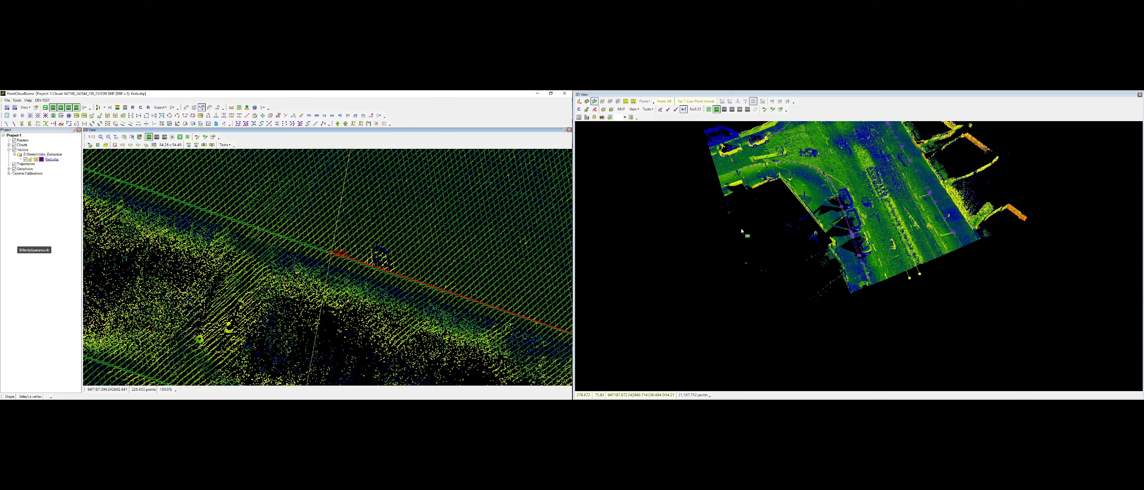
click(741, 229)
key(Escape)
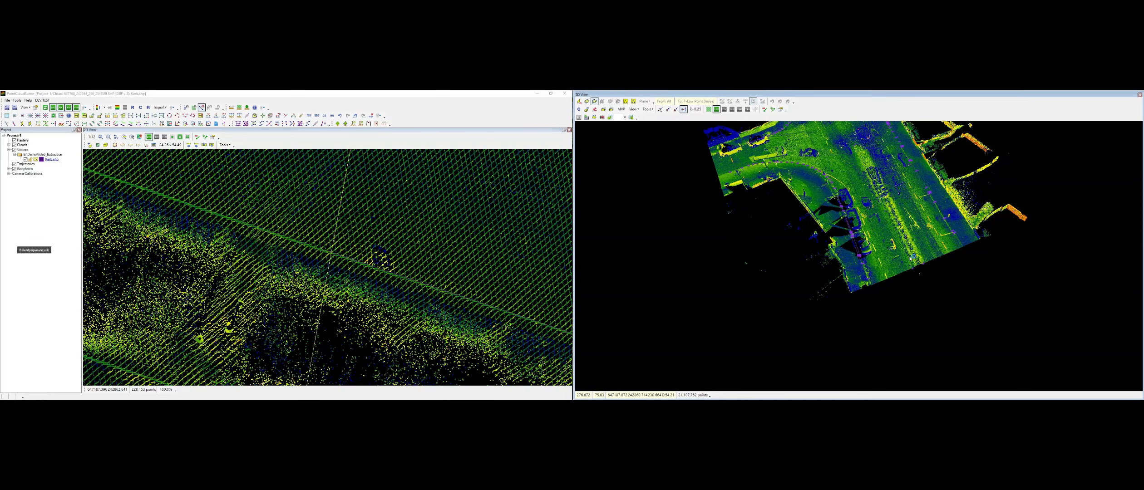
Modify the Z position of a vertex near the end of the new curb-base line in the 3D view
scroll(909, 247, up, 5)
middle_drag(934, 270, 905, 293)
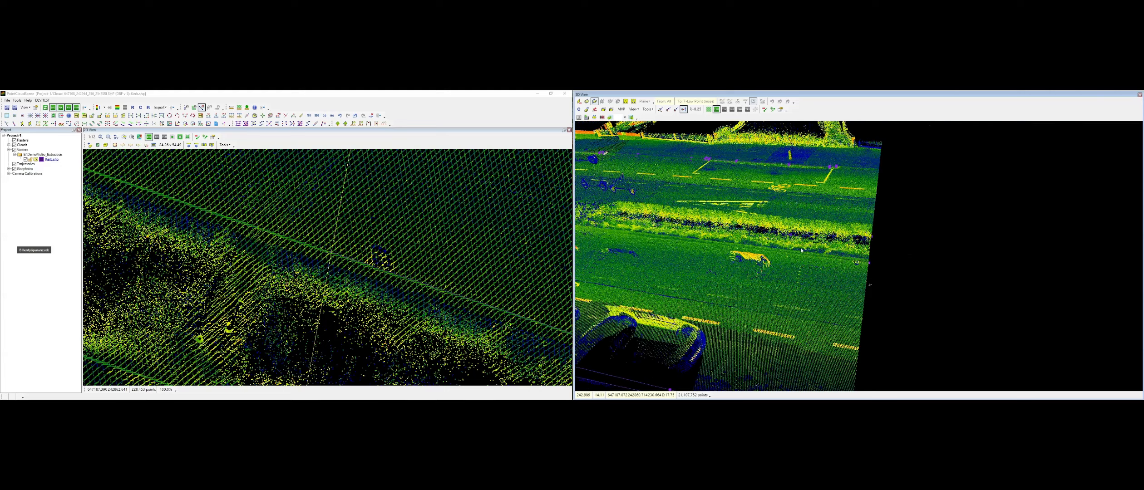
scroll(904, 297, up, 5)
scroll(903, 297, up, 6)
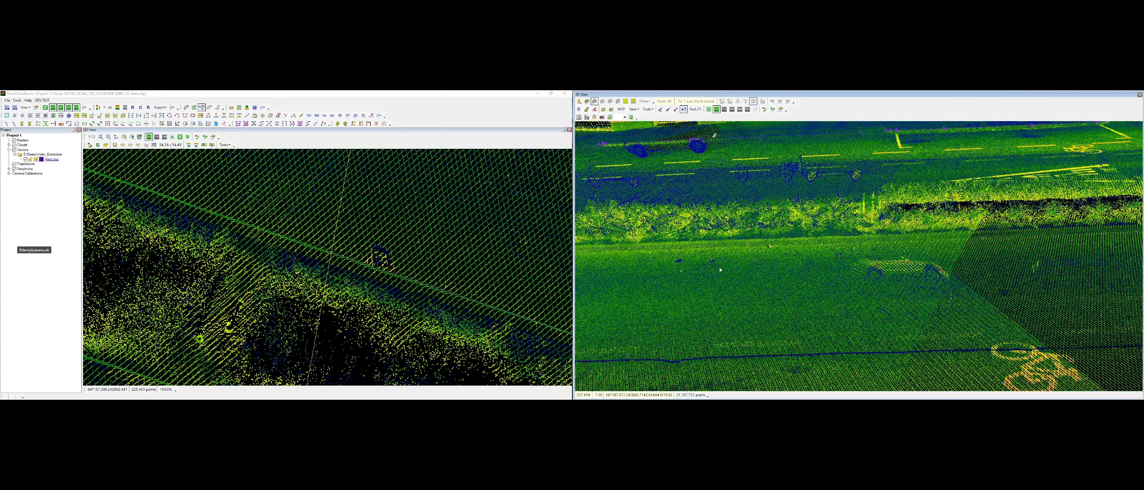
scroll(690, 270, down, 6)
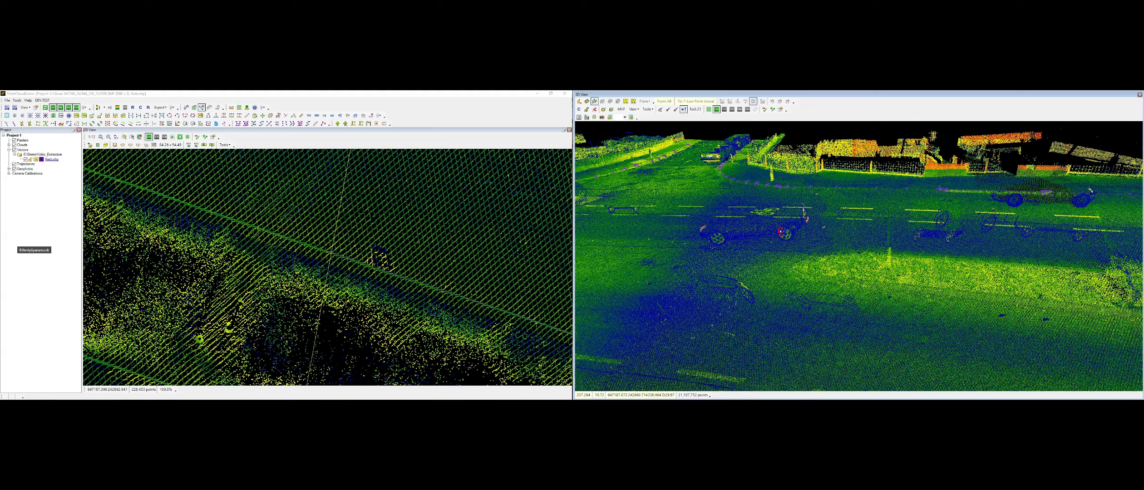
middle_drag(719, 318, 989, 243)
scroll(791, 218, up, 3)
scroll(837, 208, up, 3)
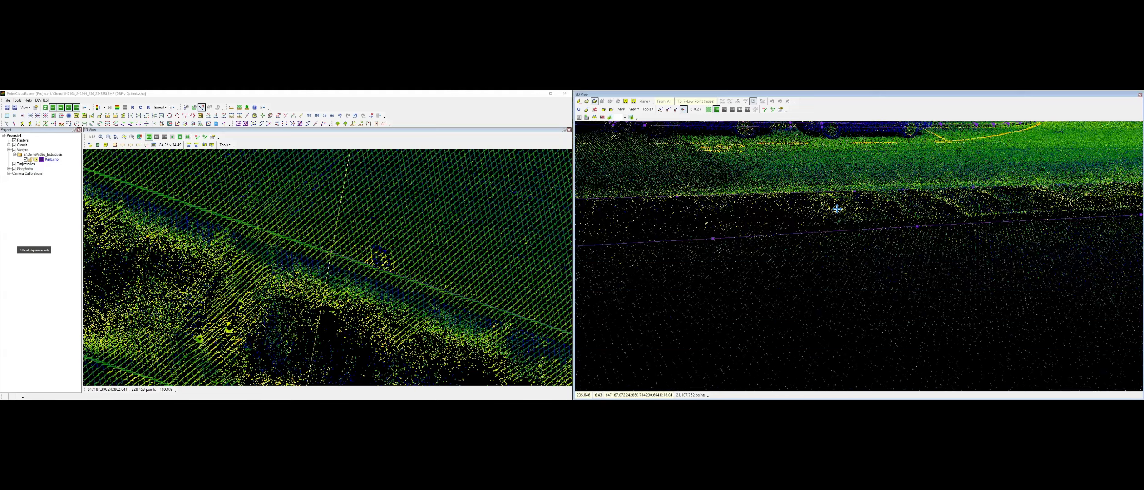
middle_drag(837, 209, 882, 196)
mouse_move(736, 219)
middle_down()
mouse_move(794, 222)
mouse_move(735, 216)
middle_up()
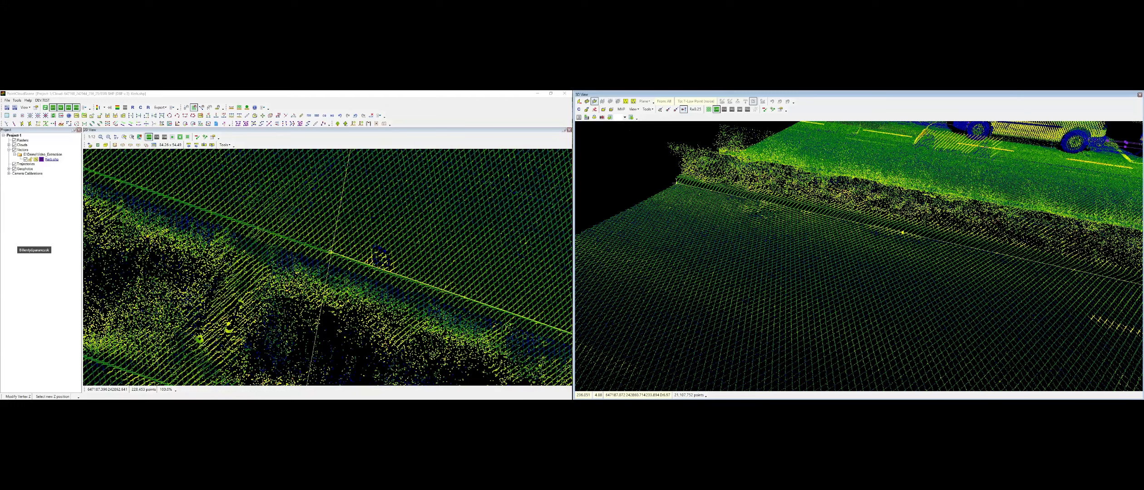
click(876, 241)
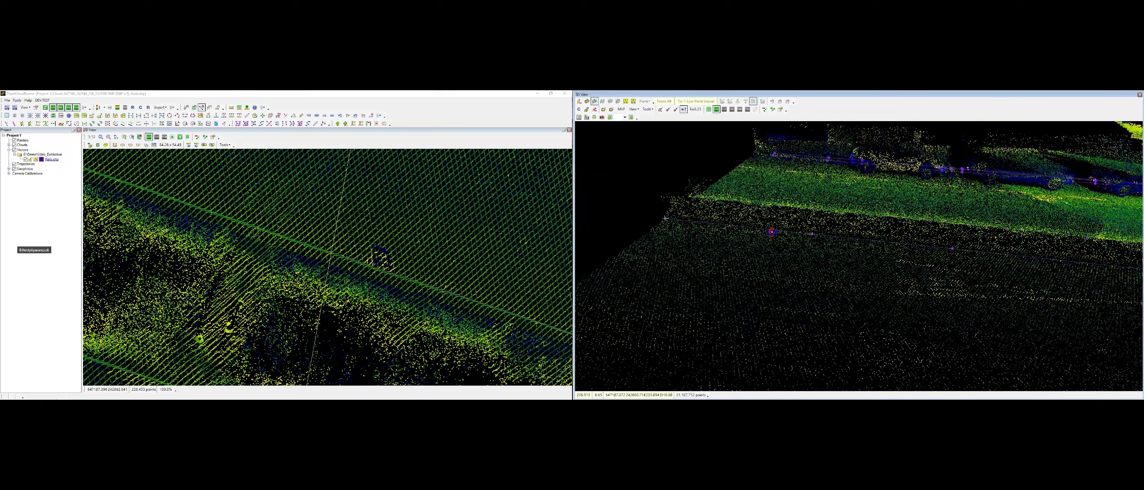
Create a raised parallel of the new curb-base line, offset inward towards the median's planting
middle_drag(807, 235, 771, 246)
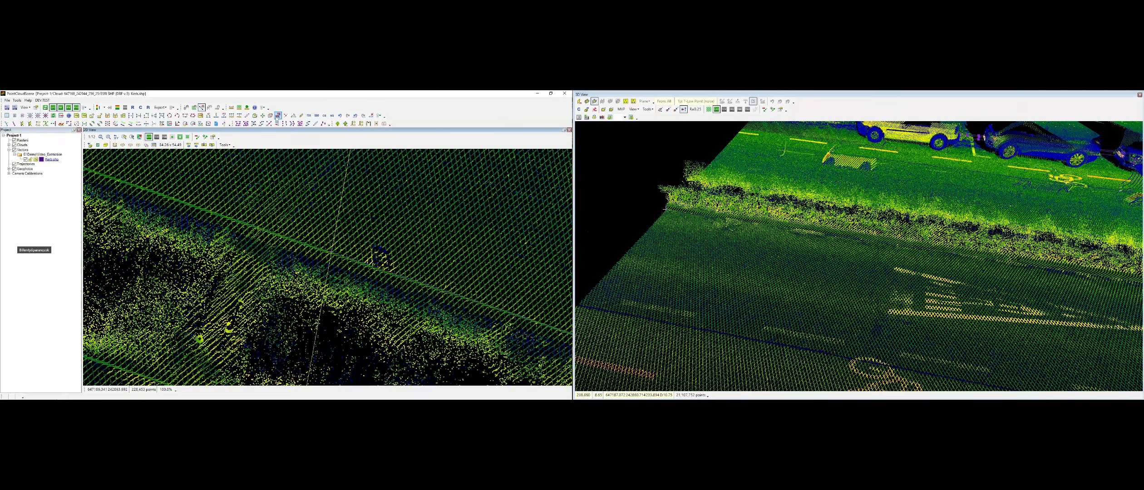
click(276, 118)
click(332, 255)
click(299, 262)
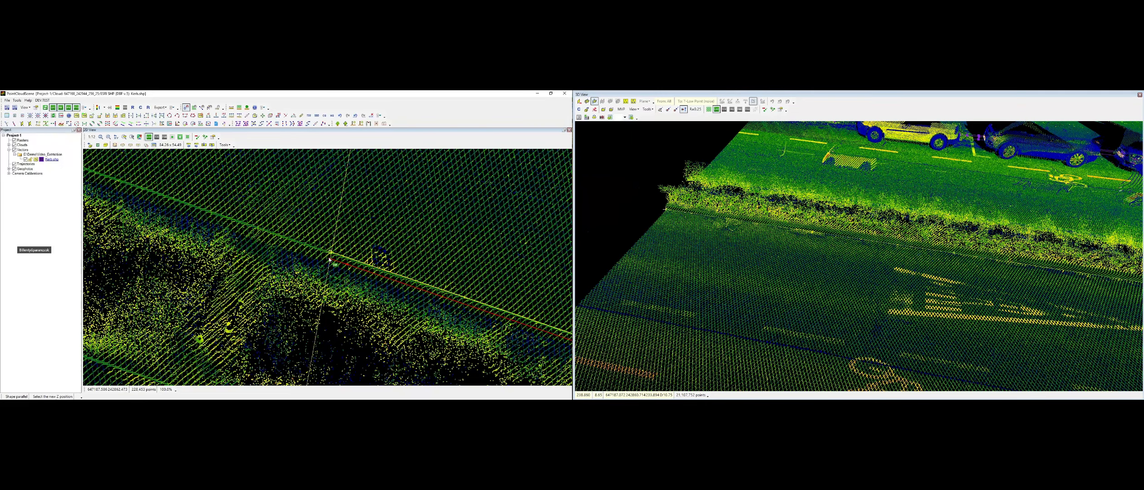
key(space)
click(331, 252)
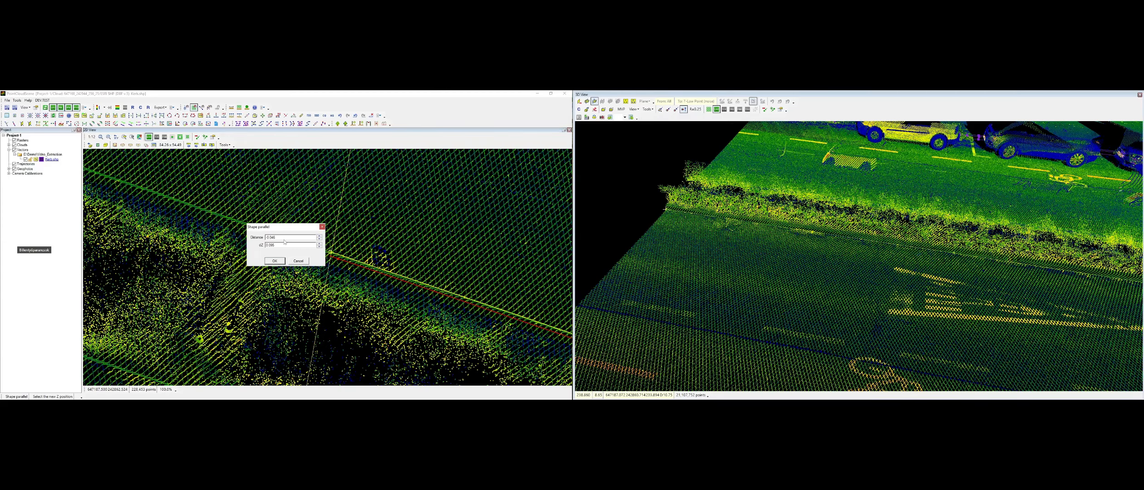
click(275, 261)
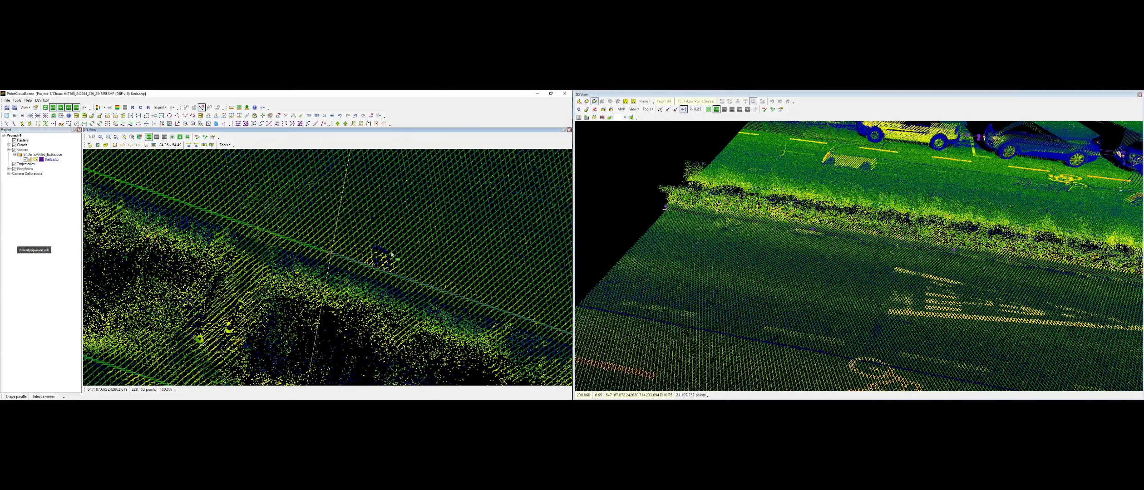
Adjust the Z of the raised parallel's first vertices beside the dense vegetation to match the curb top
middle_drag(700, 180, 1002, 273)
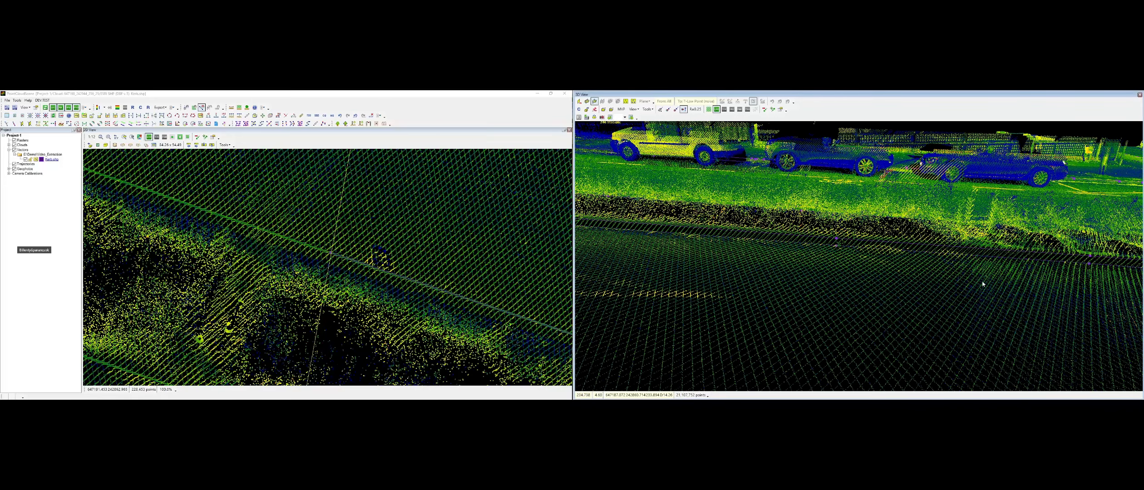
key(z)
click(805, 237)
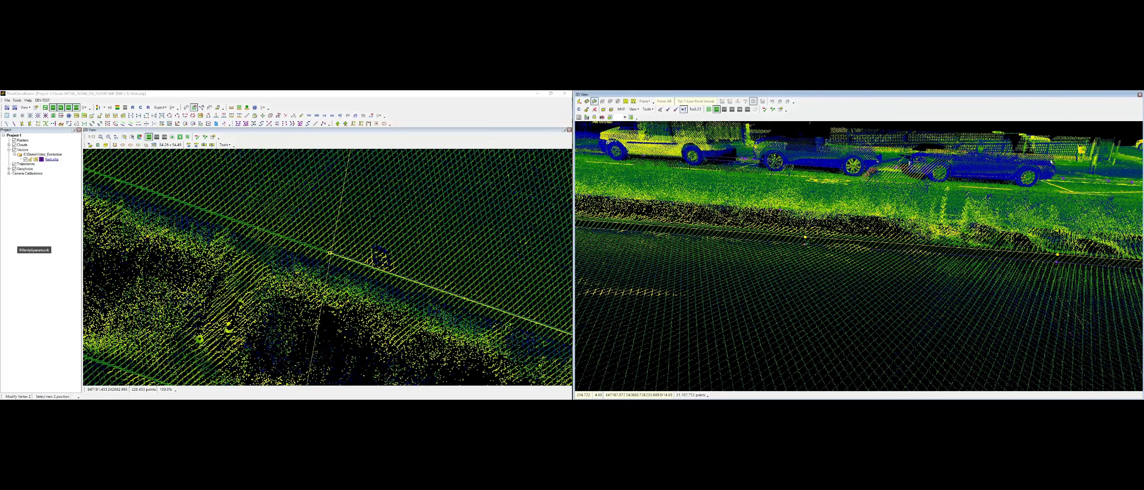
click(803, 257)
click(730, 237)
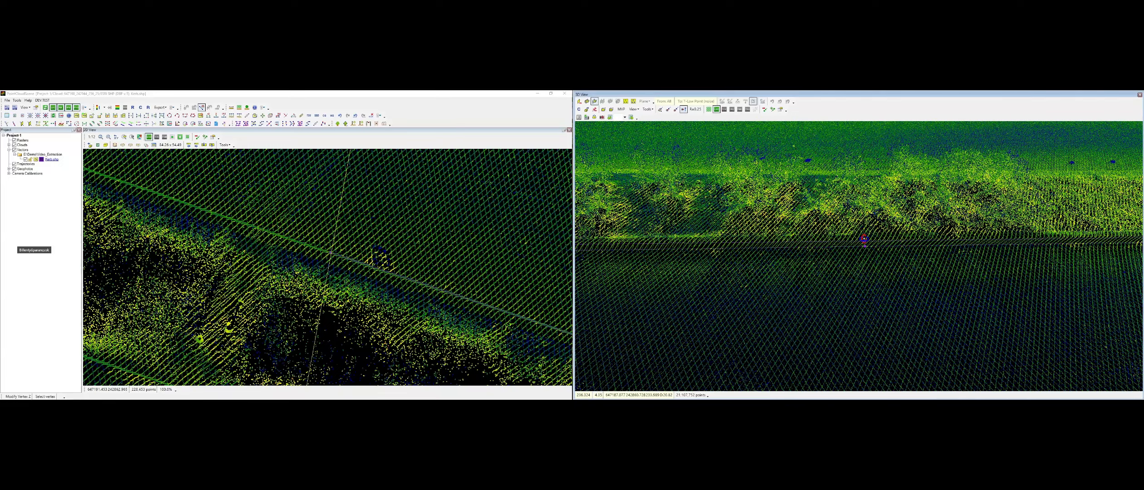
Match the heights of the raised line's next vertices along the median's side to the curb top
mouse_move(864, 241)
middle_down()
mouse_move(901, 251)
mouse_move(845, 251)
mouse_move(936, 272)
mouse_move(876, 238)
mouse_move(861, 263)
mouse_move(850, 241)
mouse_move(838, 242)
mouse_move(860, 260)
mouse_move(792, 255)
mouse_move(760, 225)
mouse_move(862, 263)
mouse_move(845, 249)
mouse_move(861, 251)
middle_up()
click(844, 249)
click(844, 243)
click(859, 263)
click(860, 255)
click(855, 251)
click(760, 224)
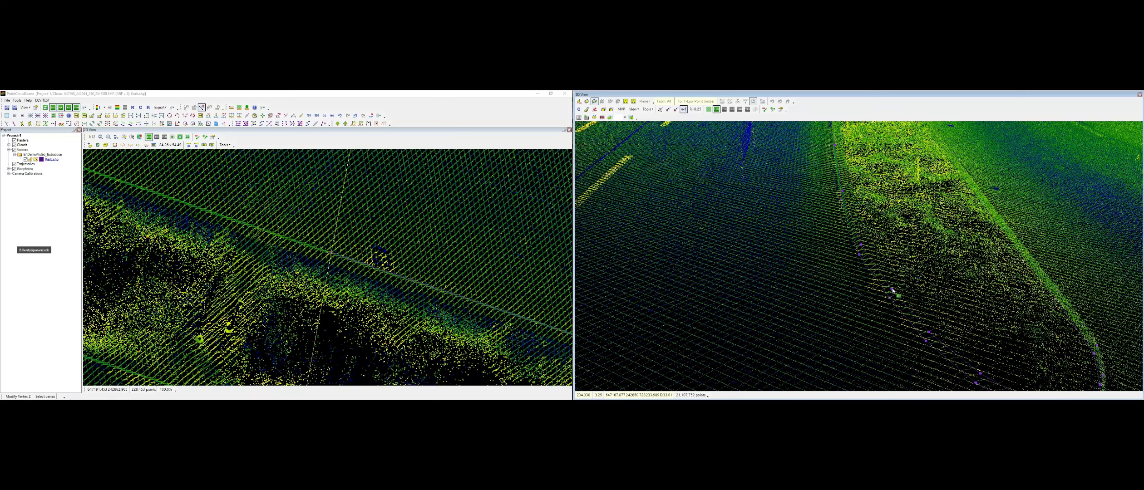
Adjust the raised line's vertex heights to the curb top where it reaches the median nose
middle_drag(894, 294, 849, 258)
click(859, 257)
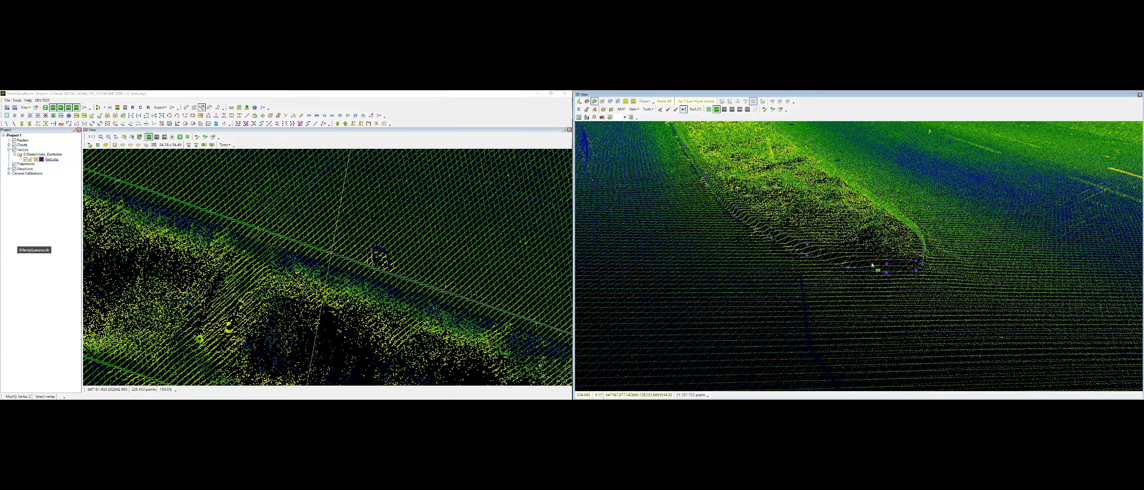
click(831, 256)
click(848, 258)
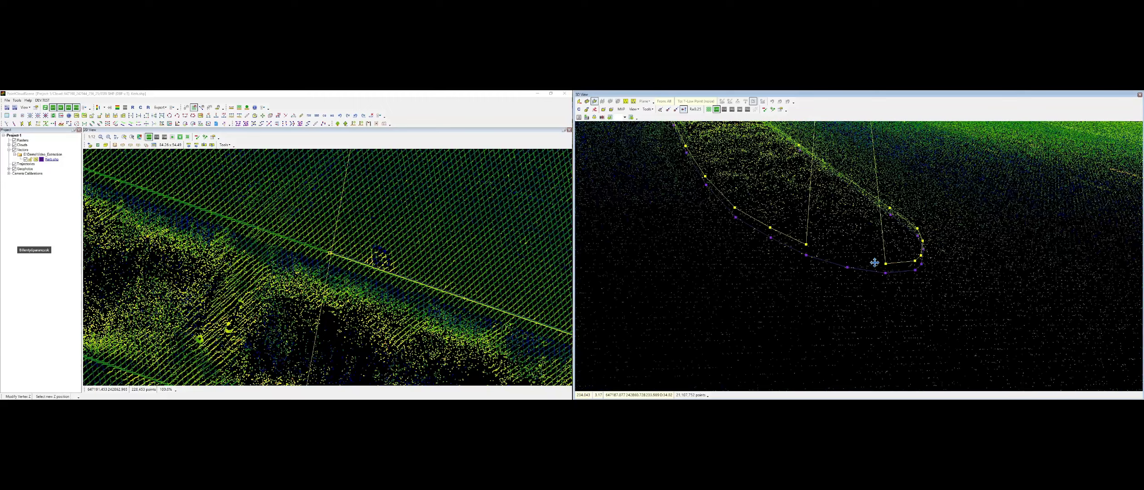
middle_drag(876, 263, 854, 245)
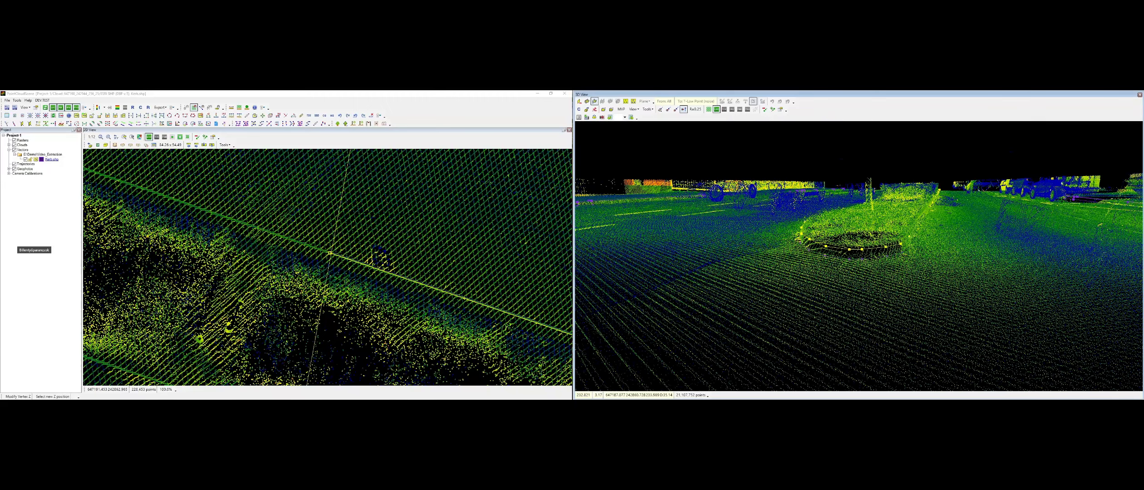
click(854, 245)
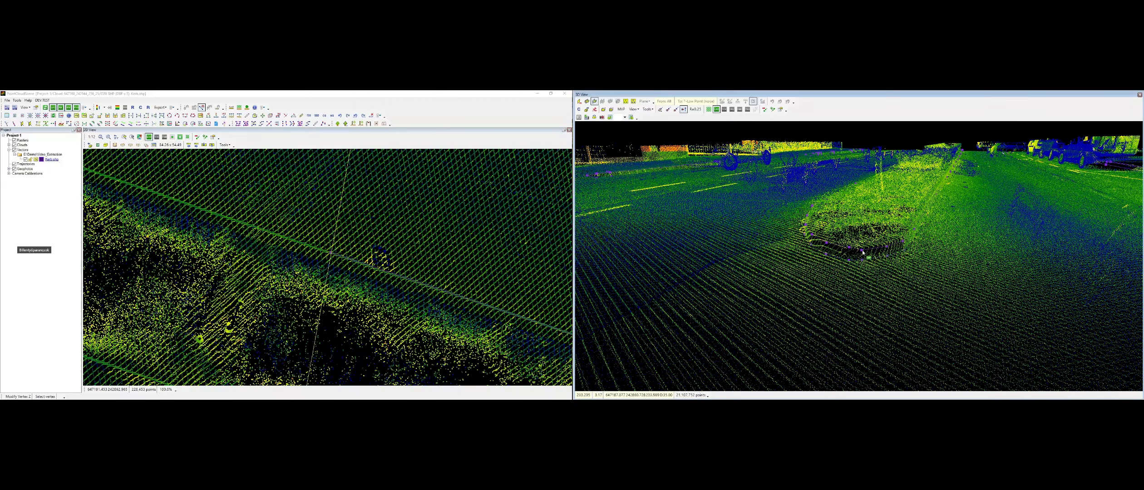
Adjust the Z of the raised line's first vertex on the median nose to the curb top
key(Escape)
click(863, 249)
middle_drag(863, 249, 881, 273)
click(879, 245)
click(885, 244)
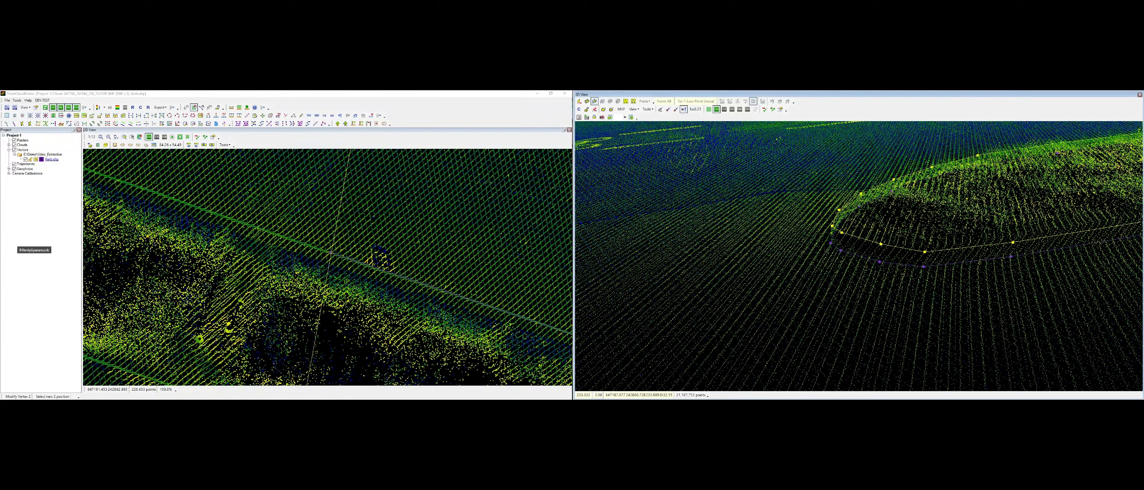
Match the raised line's next vertices, where it leaves the nose along the median's opposite side, to the curb-top height
click(925, 251)
mouse_move(942, 248)
middle_down()
mouse_move(779, 248)
mouse_move(805, 248)
mouse_move(744, 258)
middle_up()
click(764, 242)
click(765, 237)
mouse_move(923, 229)
middle_down()
mouse_move(868, 232)
mouse_move(917, 193)
mouse_move(915, 206)
middle_up()
click(859, 258)
click(859, 252)
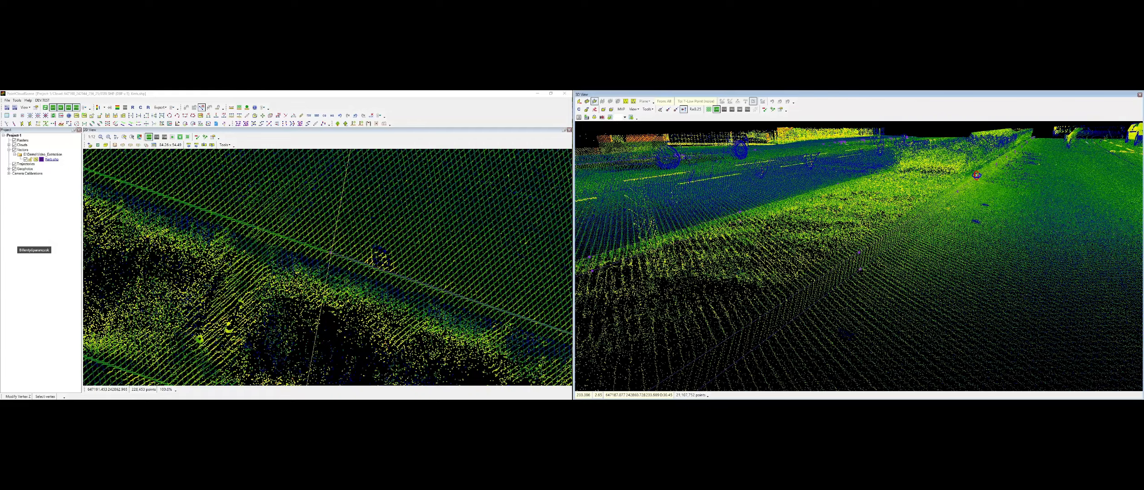
Adjust the heights of the raised line's following vertices along the straight curb beyond the nose to the curb top
middle_drag(976, 175, 861, 267)
click(866, 263)
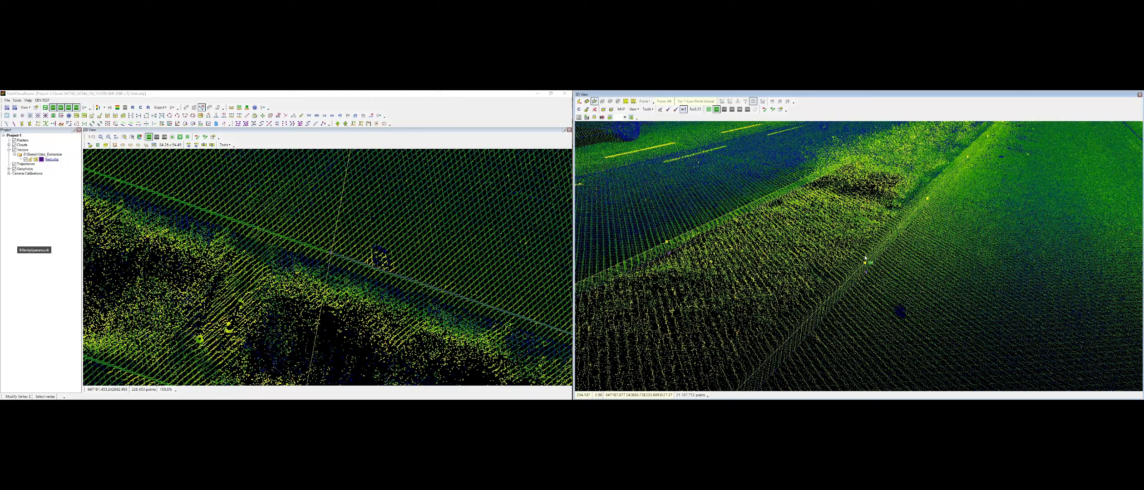
click(865, 258)
middle_drag(928, 198, 854, 264)
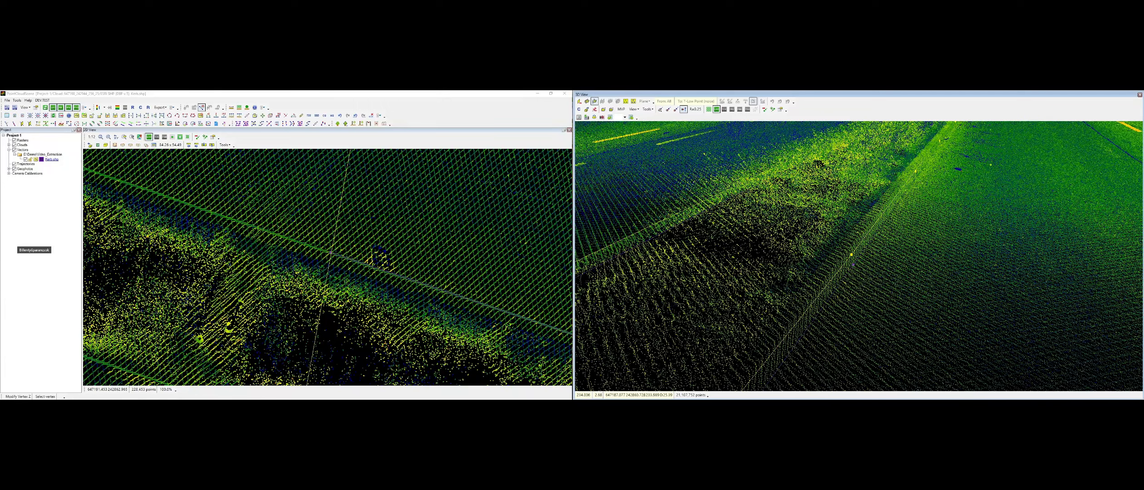
click(852, 255)
click(851, 258)
middle_drag(915, 172, 874, 248)
click(872, 251)
click(872, 254)
Fit the Z of the raised line's vertices along the middle stretch of the median's curb to the curb top
middle_drag(922, 187, 903, 257)
click(869, 251)
click(851, 276)
middle_drag(903, 204, 856, 263)
click(843, 261)
click(846, 260)
click(855, 268)
click(857, 271)
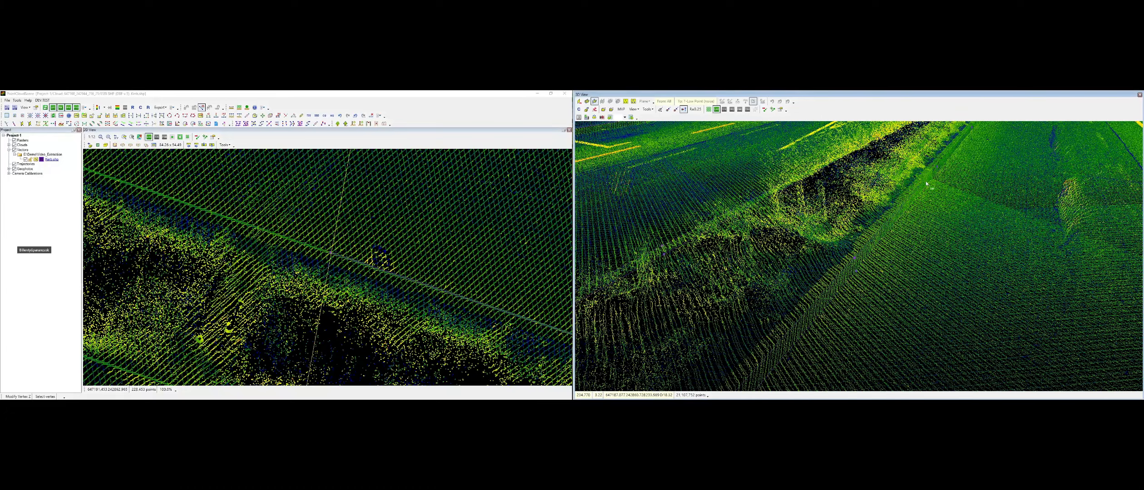
Correct the raised line's vertex heights beside the dark planting strip to follow the curb top
middle_drag(926, 184, 860, 258)
click(857, 261)
click(857, 262)
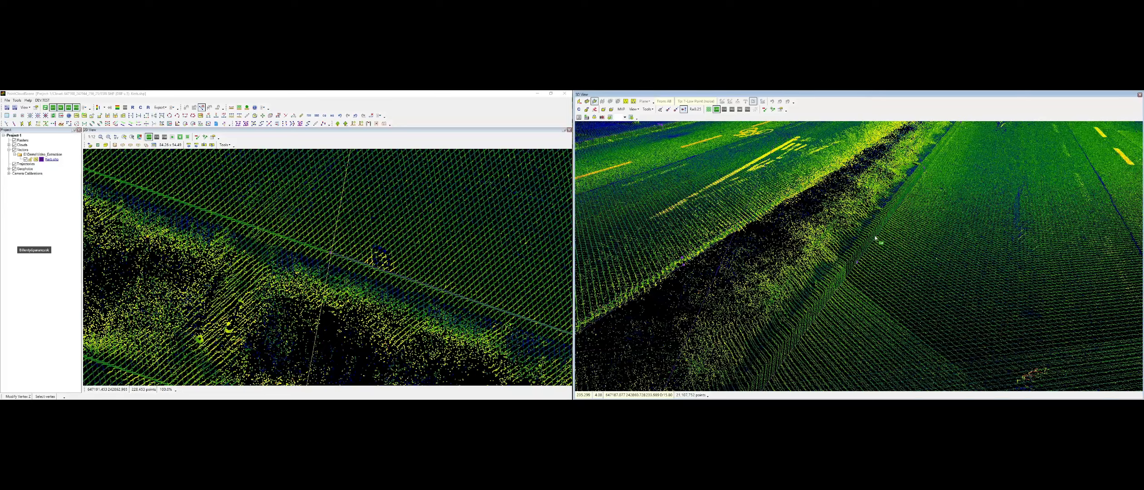
click(857, 262)
mouse_move(869, 245)
middle_down()
mouse_move(856, 252)
mouse_move(868, 205)
mouse_move(861, 255)
middle_up()
click(856, 261)
click(859, 258)
click(858, 254)
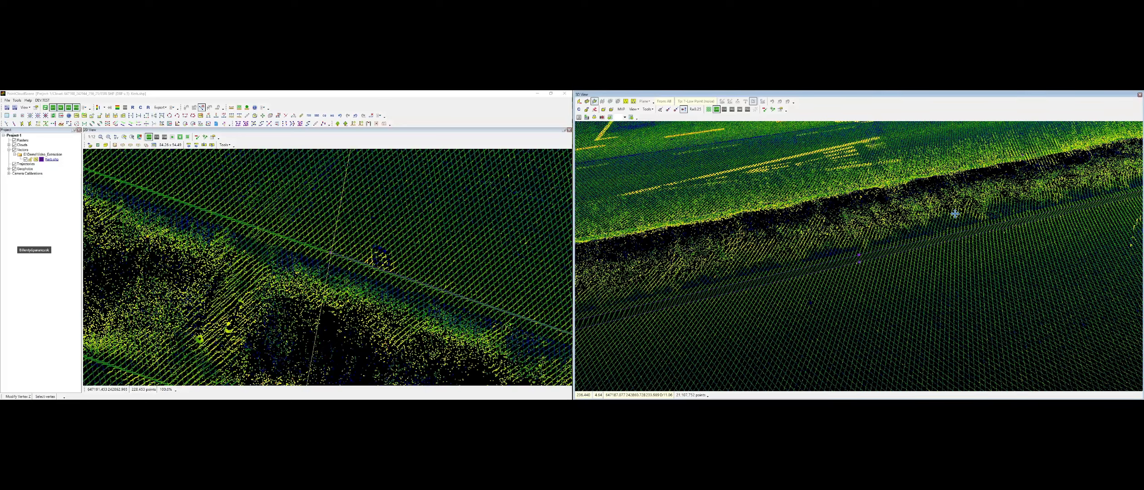
Adjust the Z of the raised line's last vertices at the edge of the point cloud and finish modifying heights
mouse_move(952, 215)
middle_down()
mouse_move(971, 218)
mouse_move(896, 235)
mouse_move(863, 257)
middle_up()
click(863, 256)
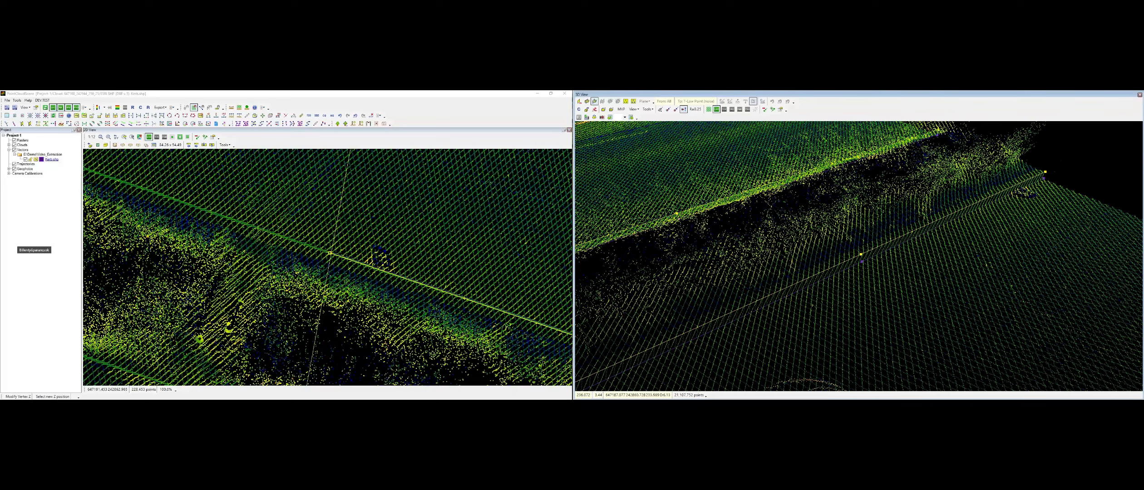
click(861, 255)
click(1045, 174)
click(1045, 173)
scroll(1028, 196, down, 3)
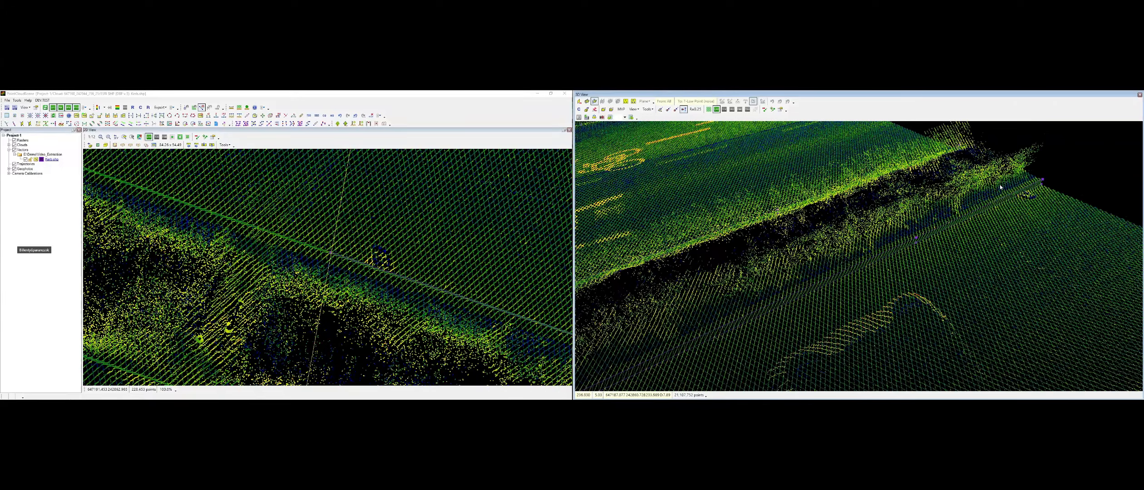
key(Escape)
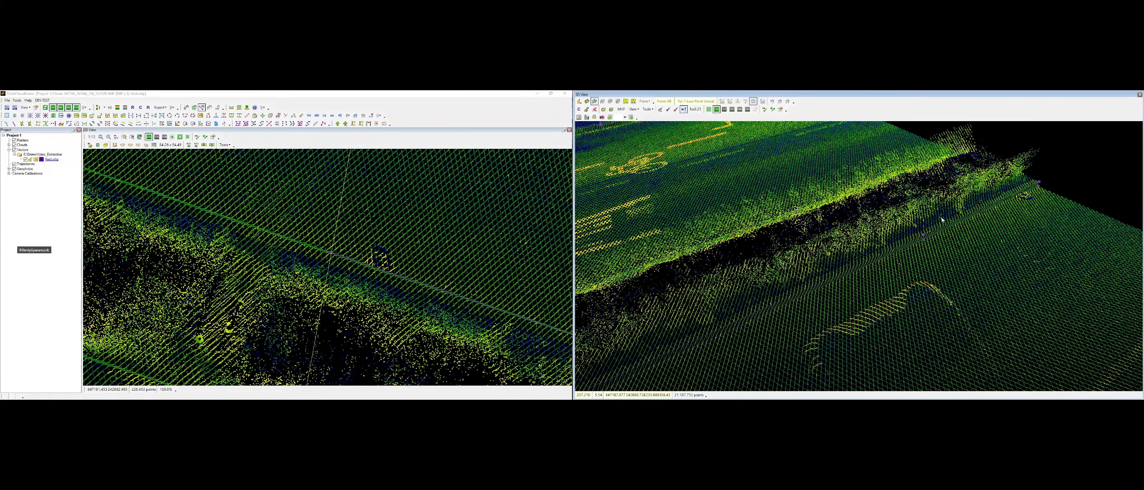
Create a parallel of the raised curb-top line, offset inward towards the median's planting
click(266, 92)
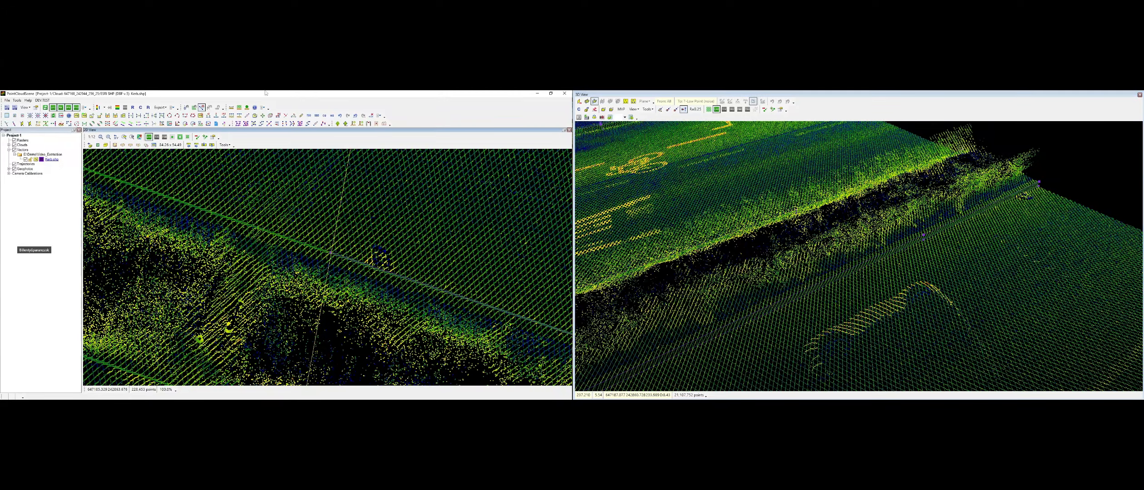
click(278, 115)
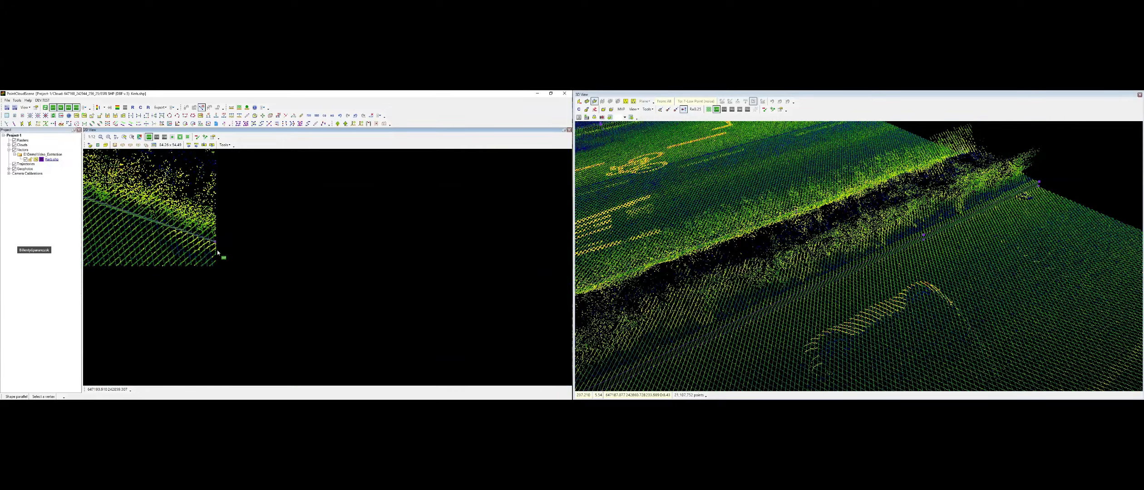
middle_drag(309, 231, 284, 326)
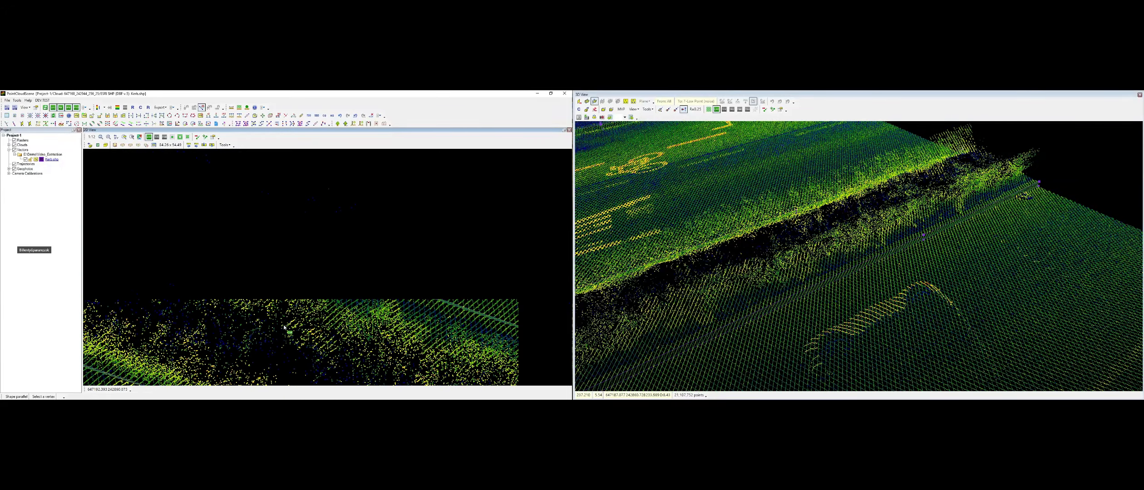
middle_drag(212, 231, 423, 291)
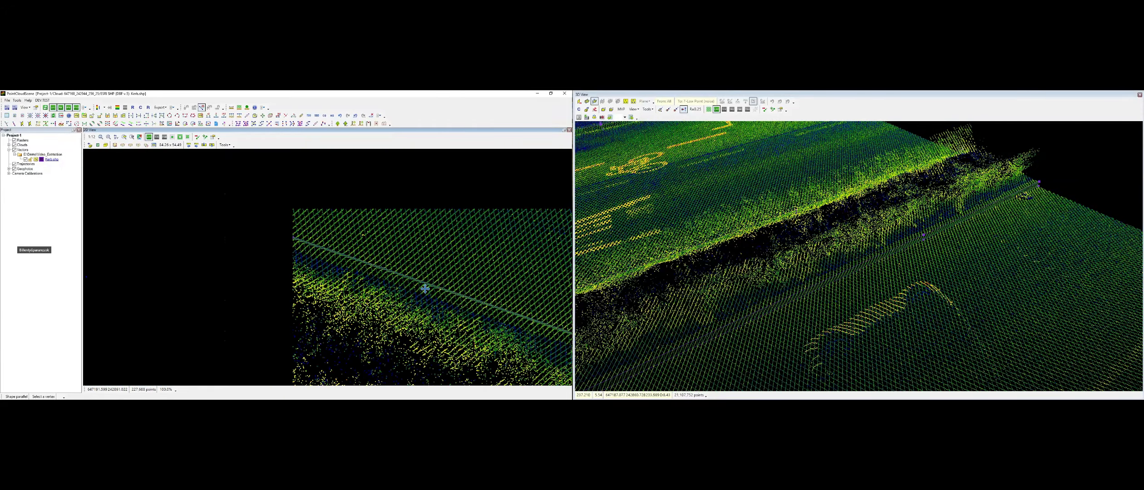
click(352, 265)
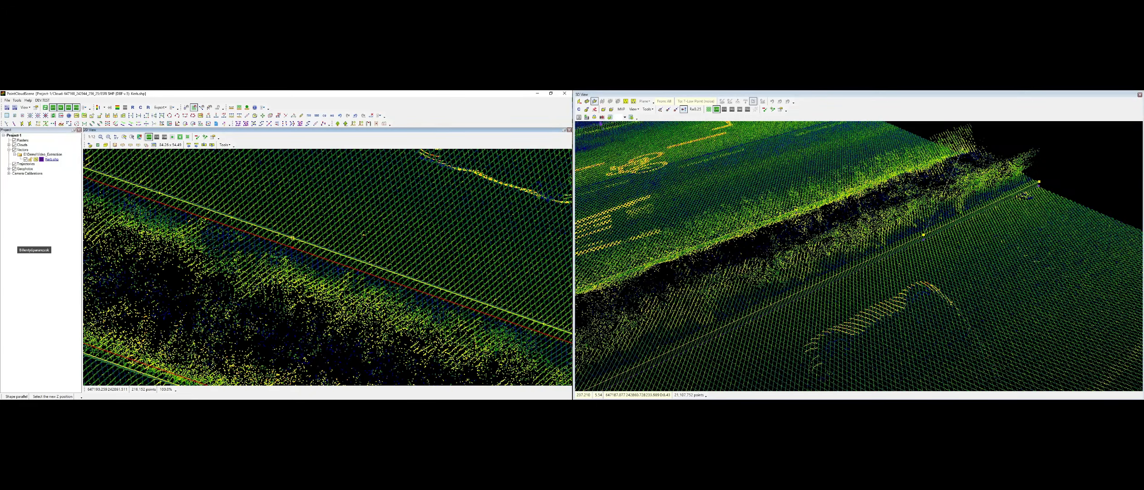
click(292, 238)
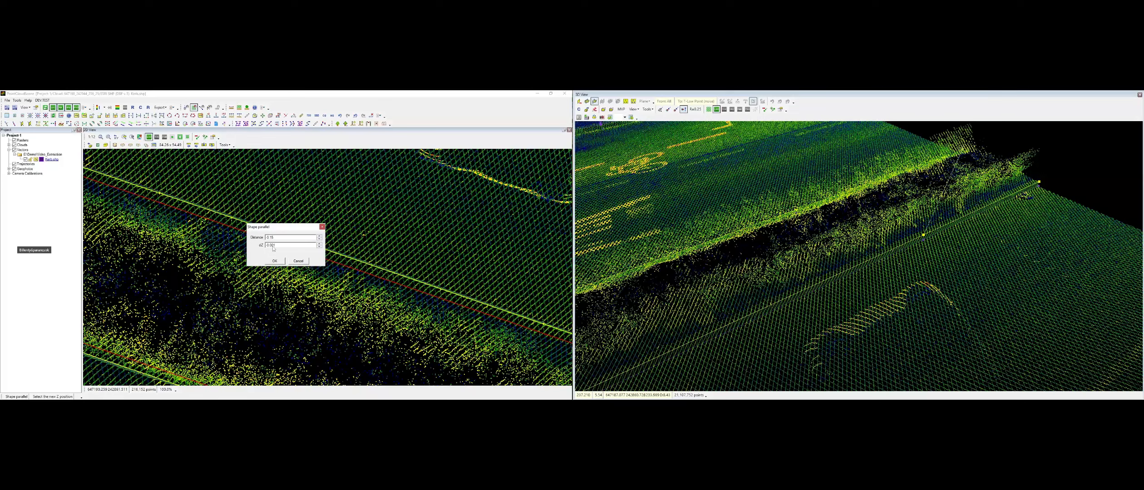
key(Return)
Examine the digitized lines along the median and across the whole intersection
scroll(331, 261, down, 2)
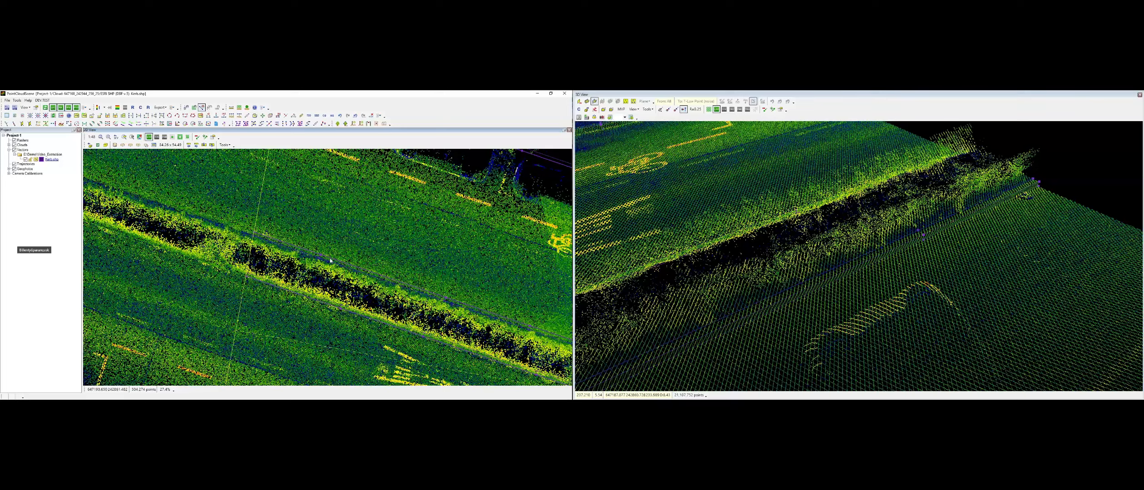
scroll(879, 152, down, 6)
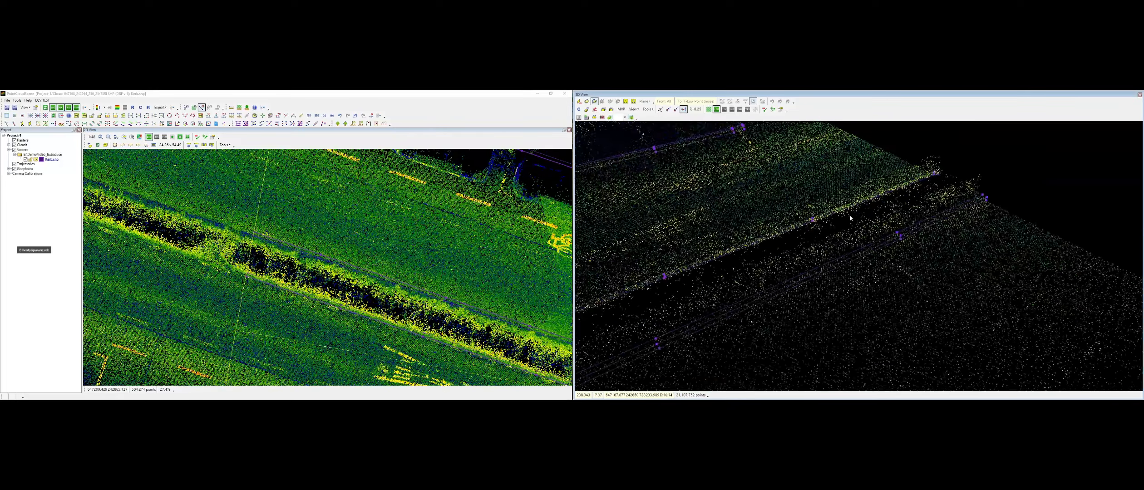
middle_drag(854, 175, 1061, 145)
scroll(1060, 145, down, 3)
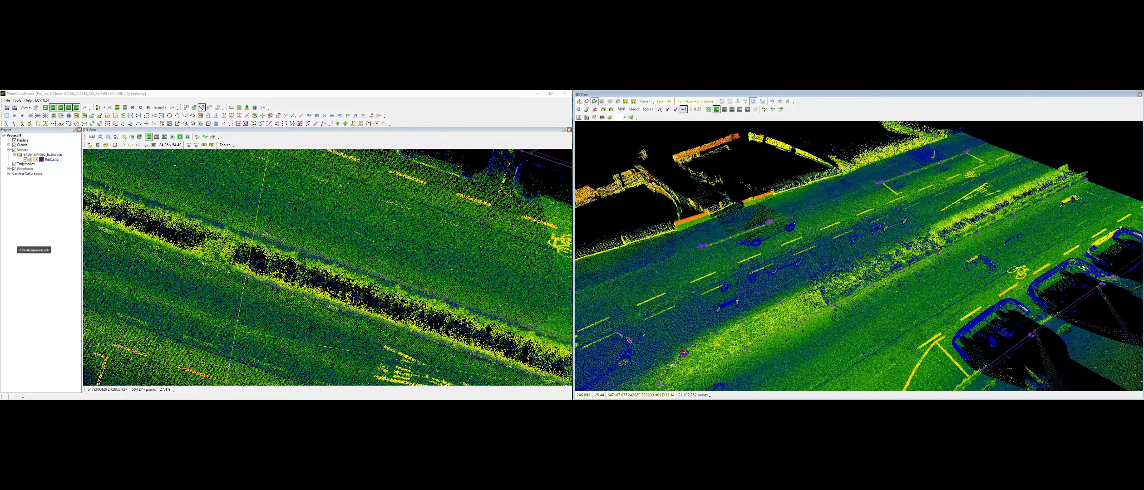
mouse_move(685, 354)
middle_down()
mouse_move(757, 276)
mouse_move(956, 321)
middle_up()
scroll(911, 306, down, 4)
scroll(956, 321, up, 1)
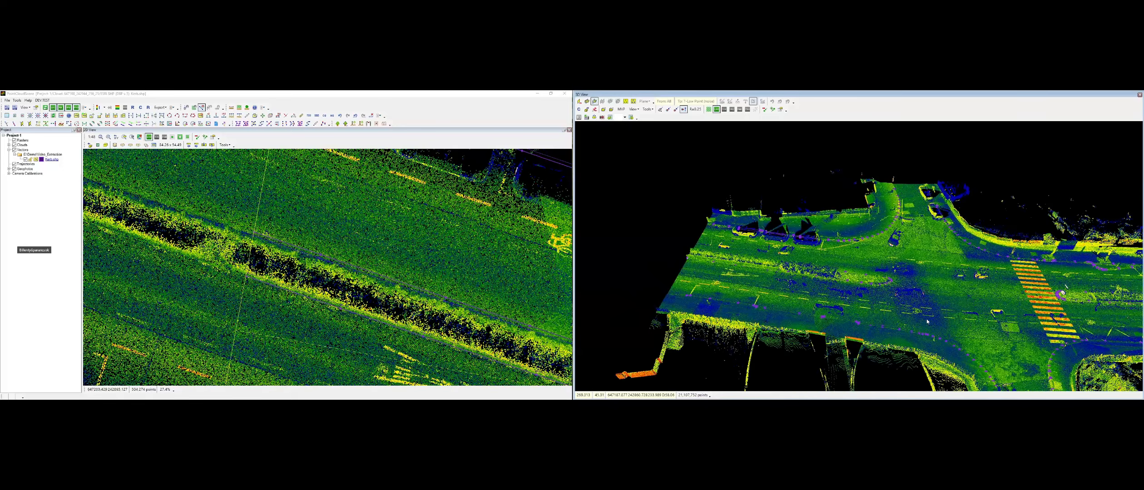
middle_drag(928, 254, 853, 308)
scroll(846, 269, down, 3)
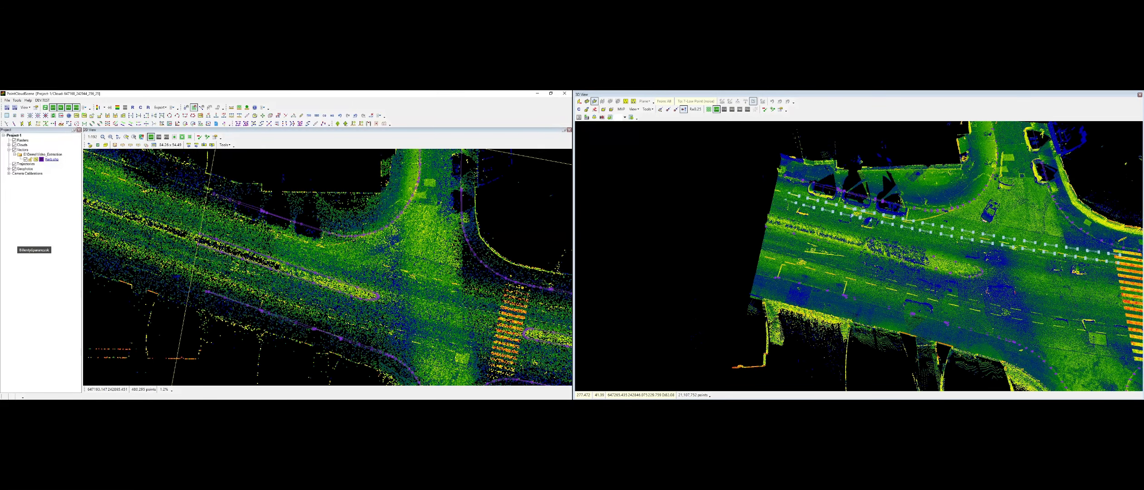
Create a new PolyLineZ shape layer for the lane markings
scroll(226, 224, up, 3)
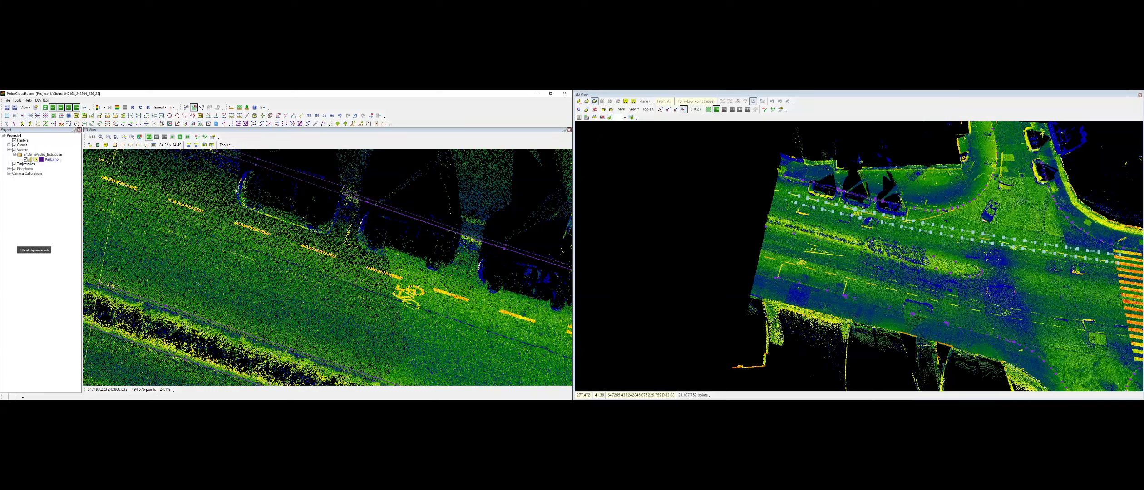
right_click(22, 150)
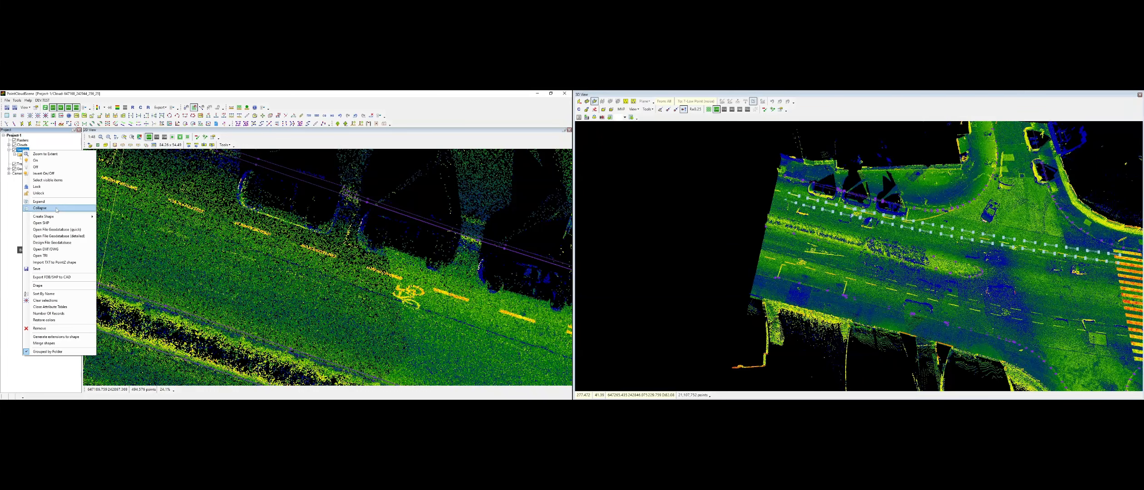
mouse_move(68, 216)
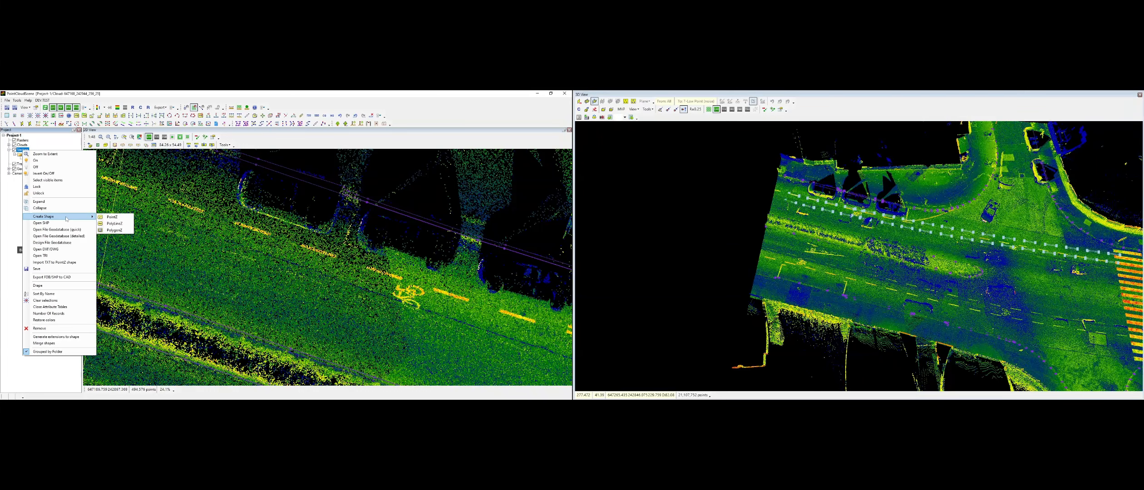
click(126, 226)
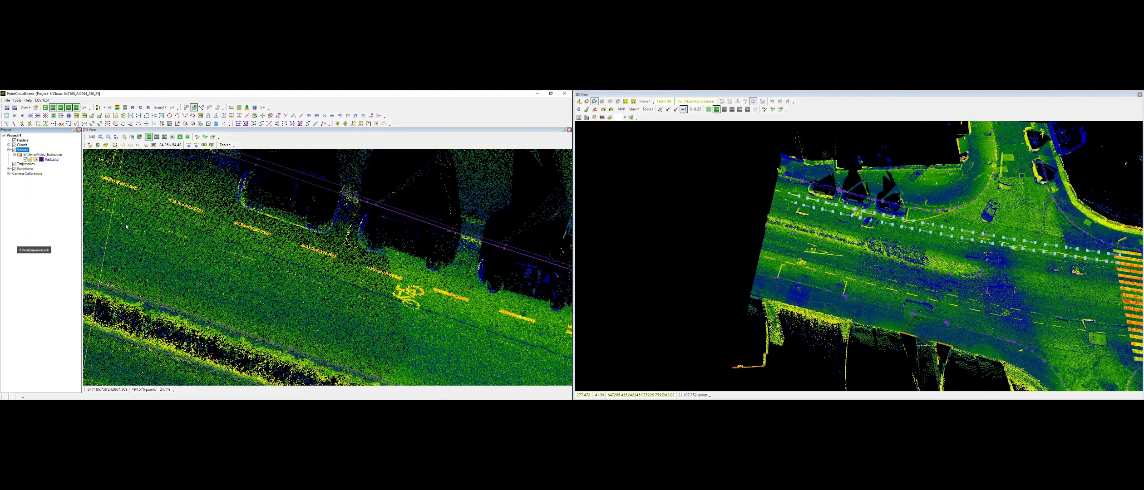
scroll(107, 181, up, 2)
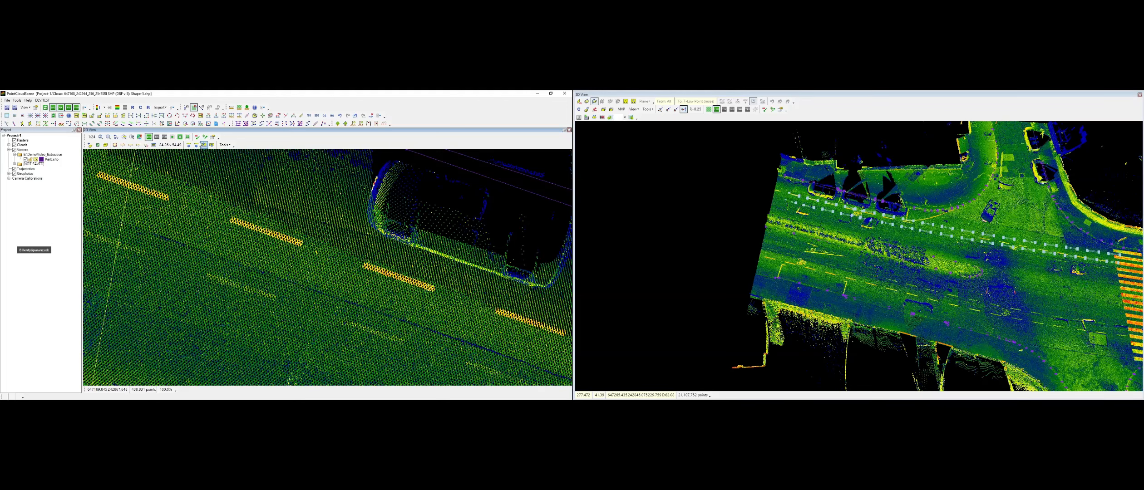
Draw a three-point rectangle around the bright lane dash near the parked vehicles
click(185, 116)
middle_drag(105, 265, 163, 283)
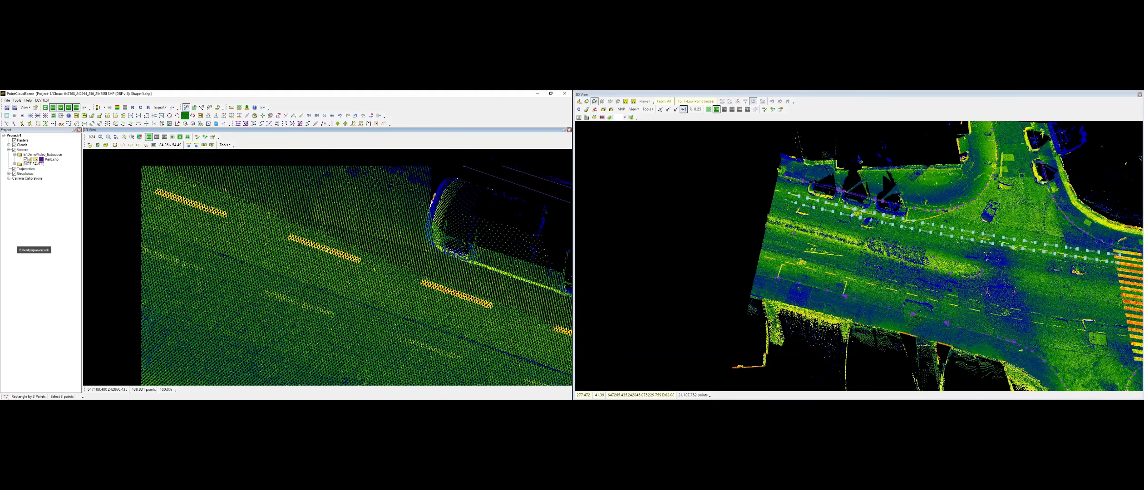
click(154, 194)
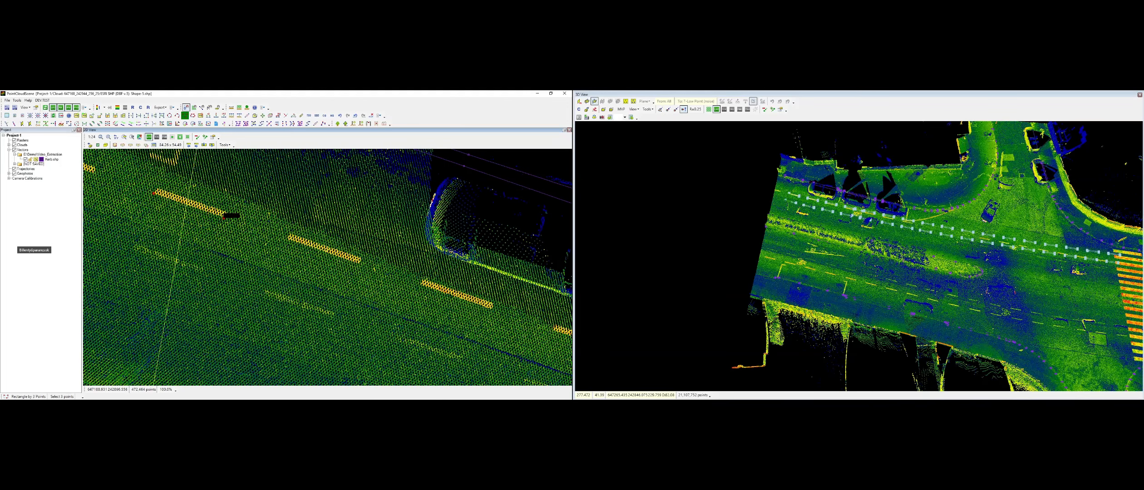
click(227, 219)
click(227, 211)
key(Escape)
Copy the dash rectangle with its attributes onto the first two faint dashes of the adjacent lane line
key(c)
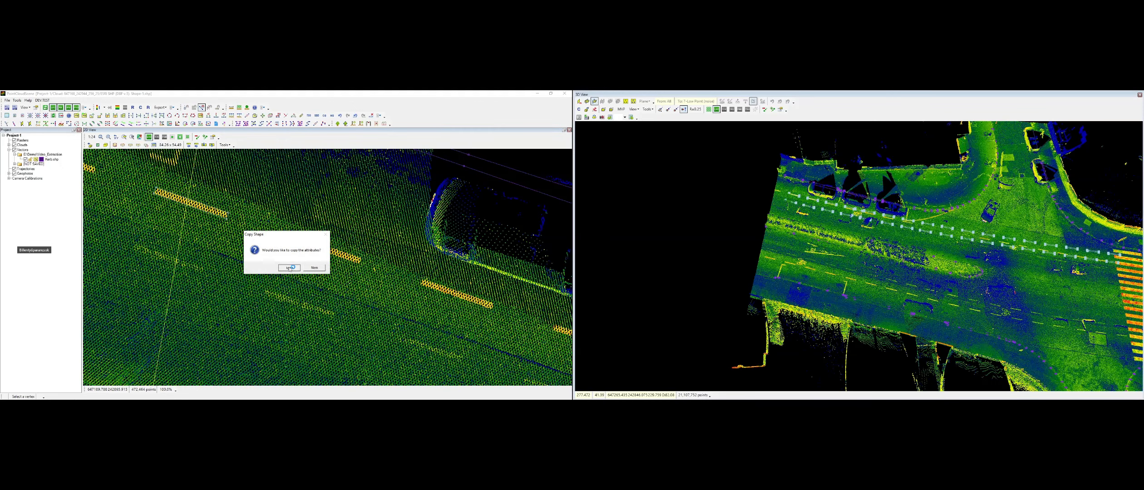
click(290, 267)
click(227, 222)
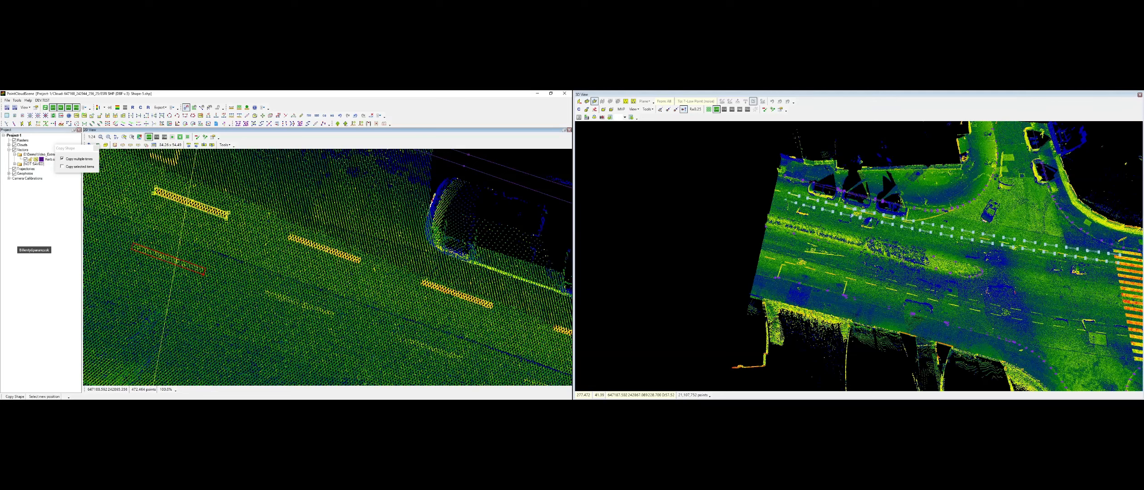
click(207, 275)
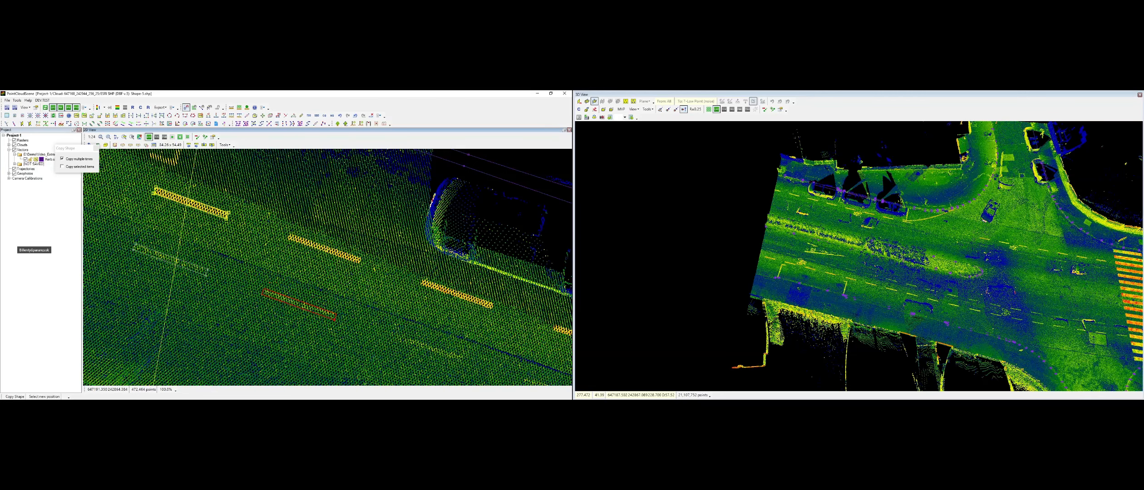
click(335, 320)
Place further copies of the rectangle on the next two faint dashes and finish copying
click(495, 311)
middle_drag(495, 311, 368, 195)
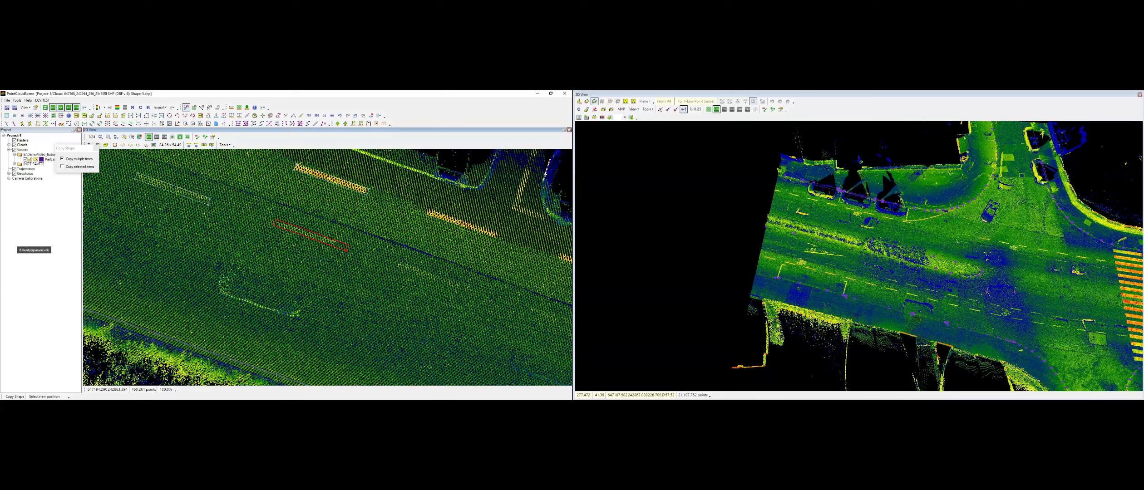
click(348, 251)
click(469, 293)
click(499, 240)
key(Escape)
key(Escape)
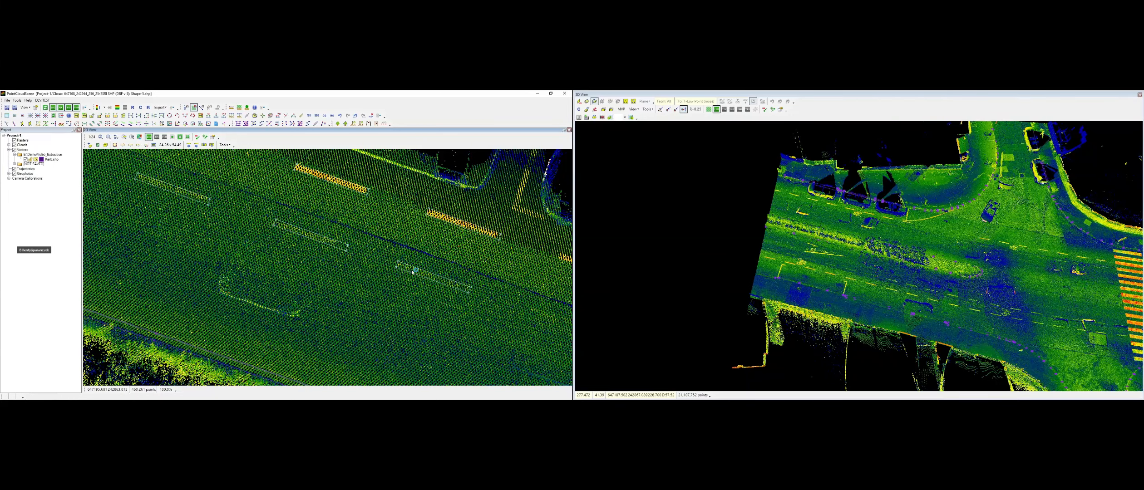
click(193, 123)
middle_drag(374, 236, 345, 289)
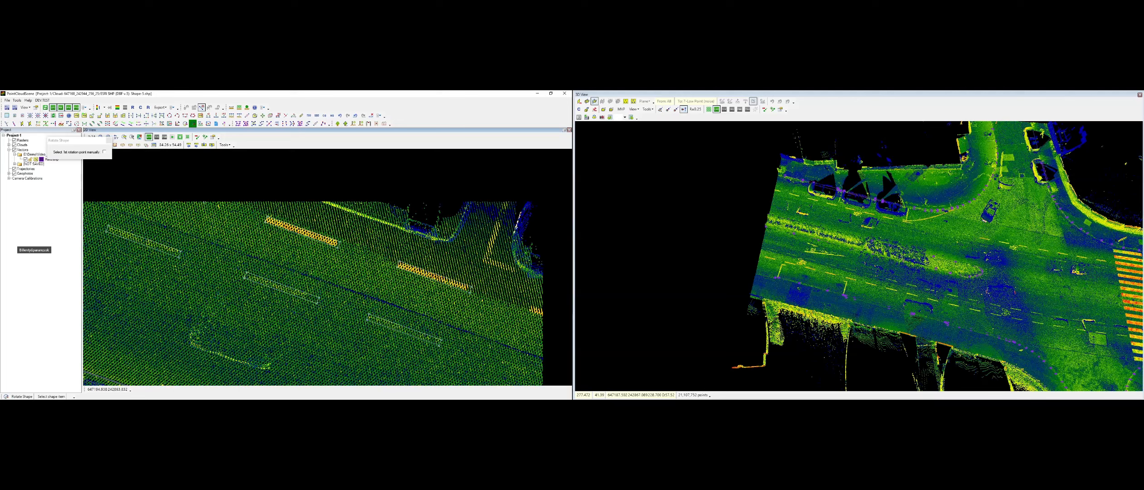
middle_drag(229, 272, 356, 329)
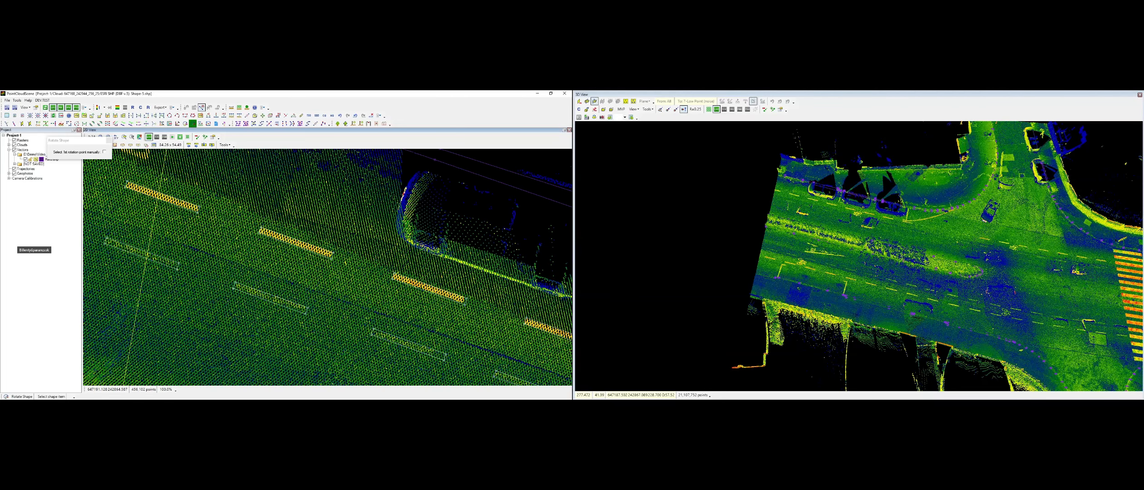
key(Escape)
Copy the dash rectangle from the previous bright dash onto the bright dash just before the bicycle symbol
middle_drag(514, 337, 215, 203)
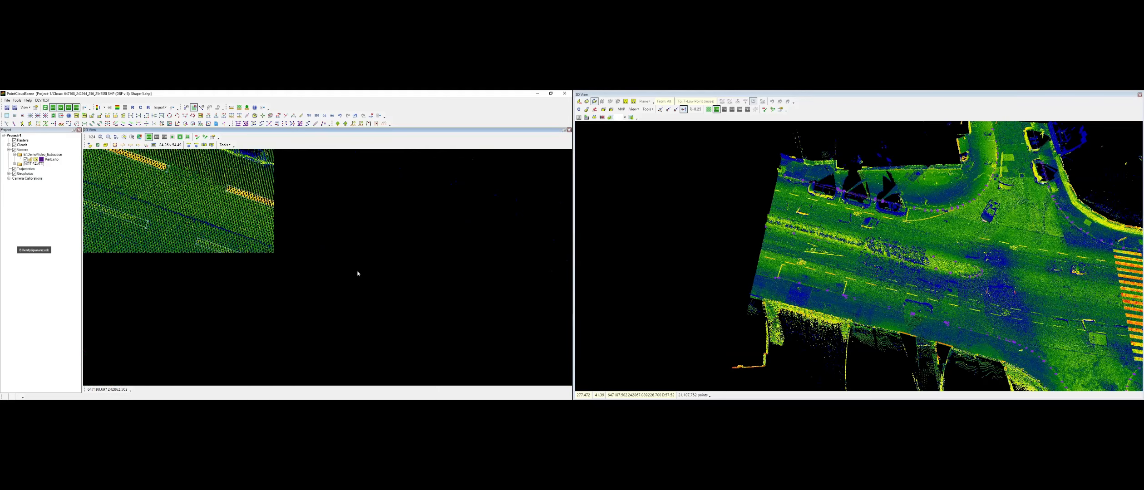
middle_drag(389, 281, 321, 265)
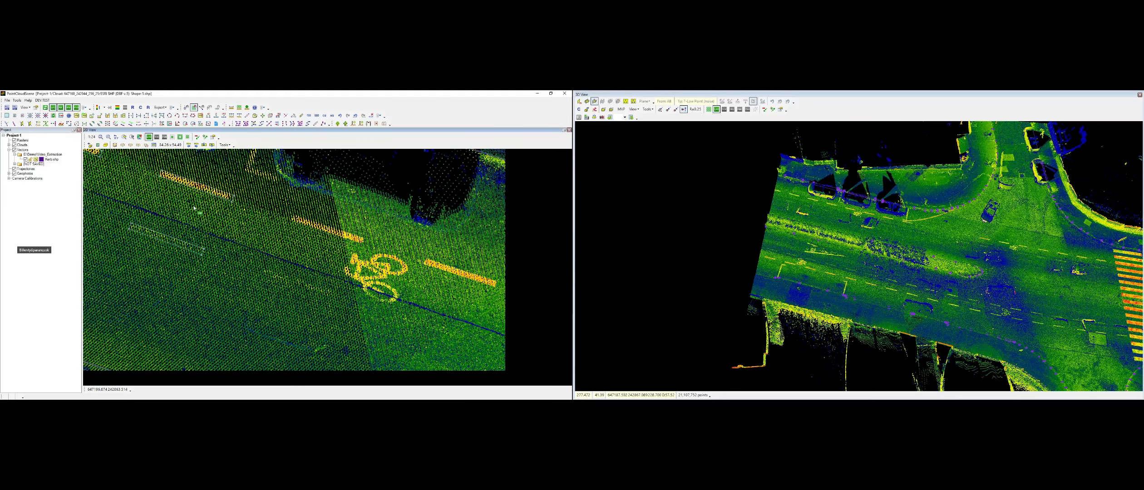
key(ctrl+c)
click(279, 264)
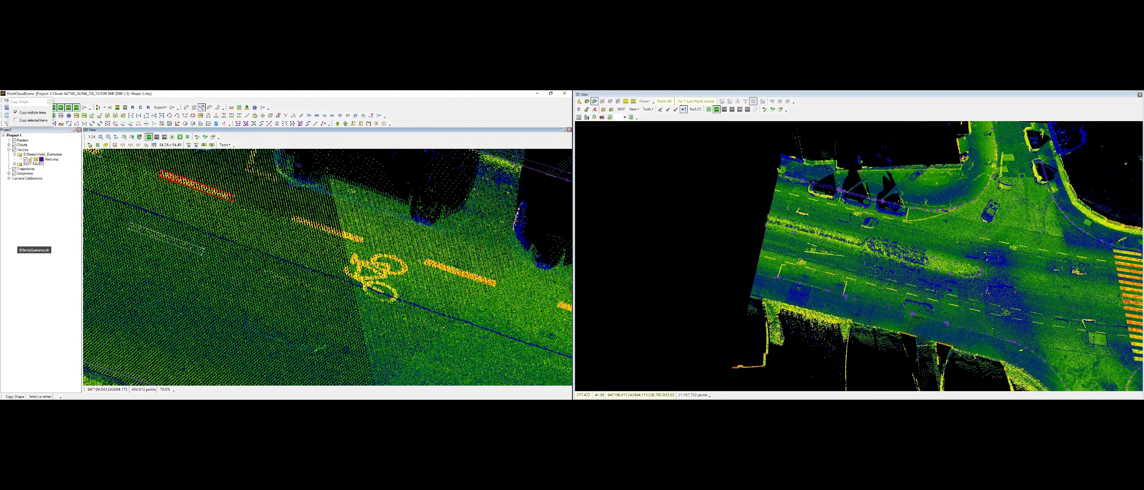
click(163, 180)
click(291, 219)
Rotate the copied rectangle about its corner to align it with the bright dash beside the bicycle symbol
key(ctrl+r)
click(291, 220)
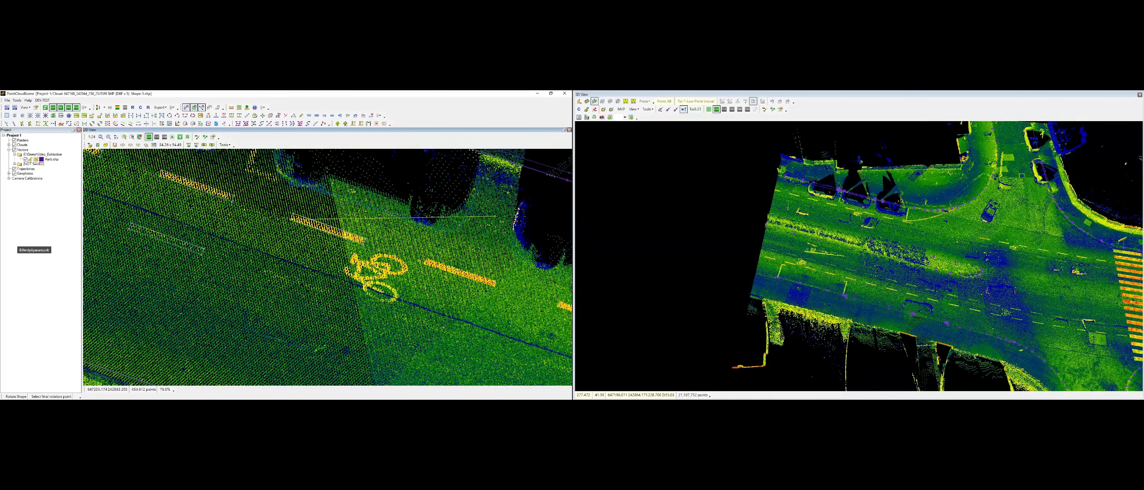
click(496, 218)
Copy the rotated rectangle with its attributes onto the faint dash below it and the bright dash past the bicycle symbol
key(ctrl+c)
key(Return)
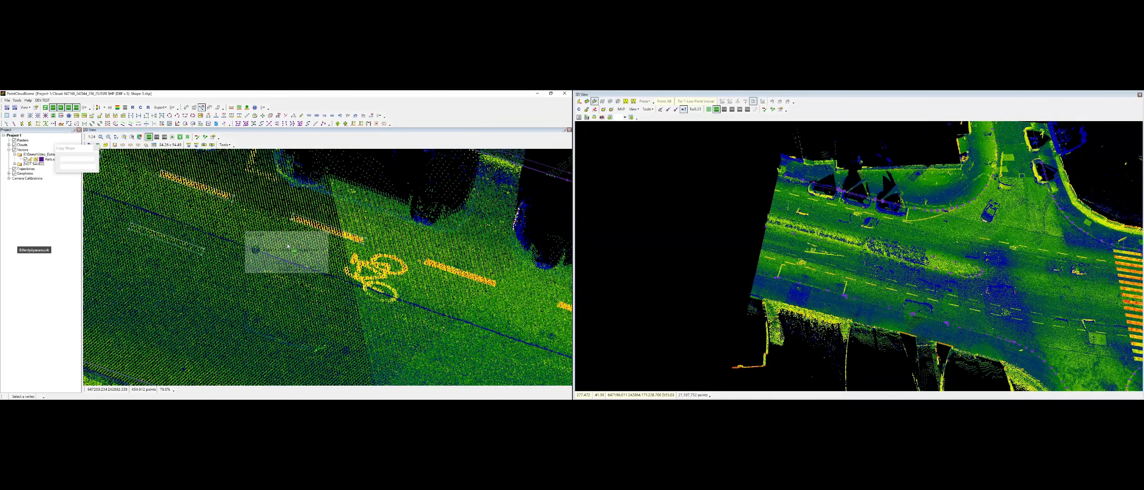
click(291, 219)
key(s)
click(262, 272)
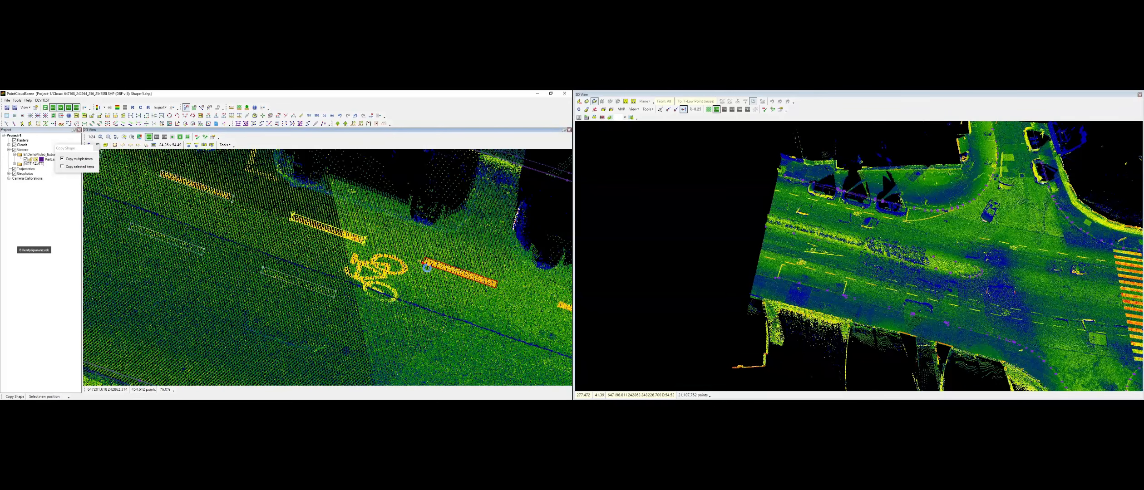
click(424, 264)
Place further copies on the next two faint dashes and the bright dash beneath the curved line's corner, and finish copying
middle_drag(398, 318, 270, 228)
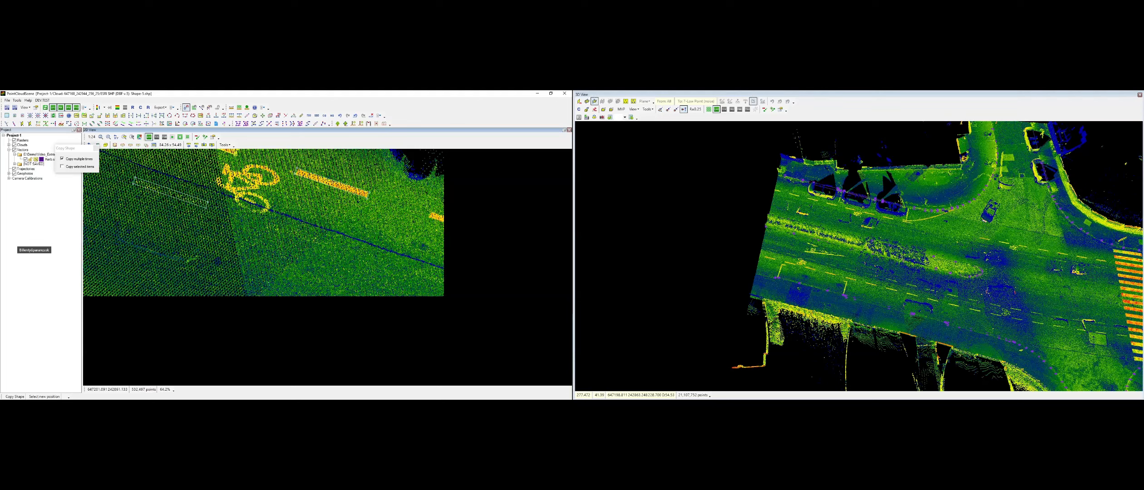
click(267, 227)
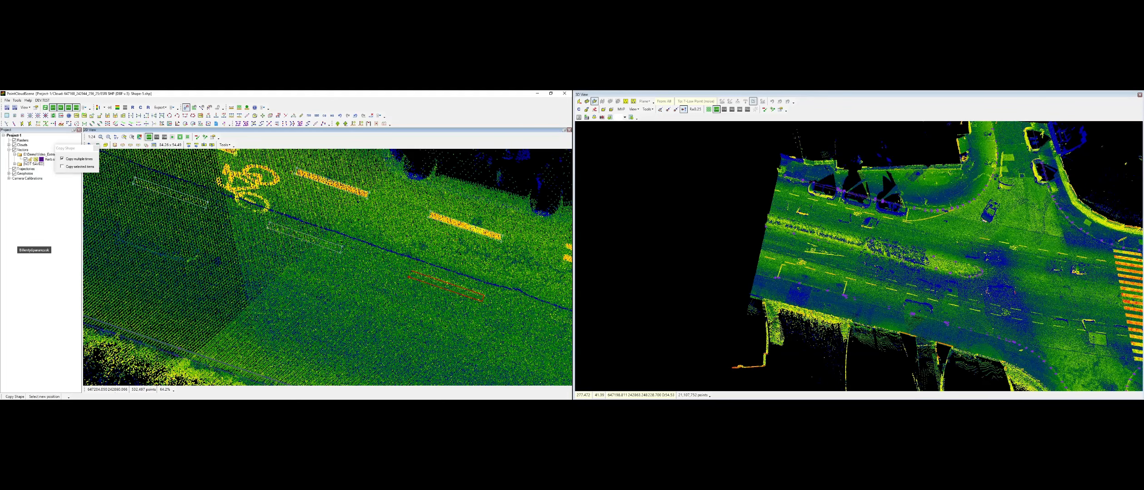
click(411, 275)
middle_drag(459, 311, 130, 254)
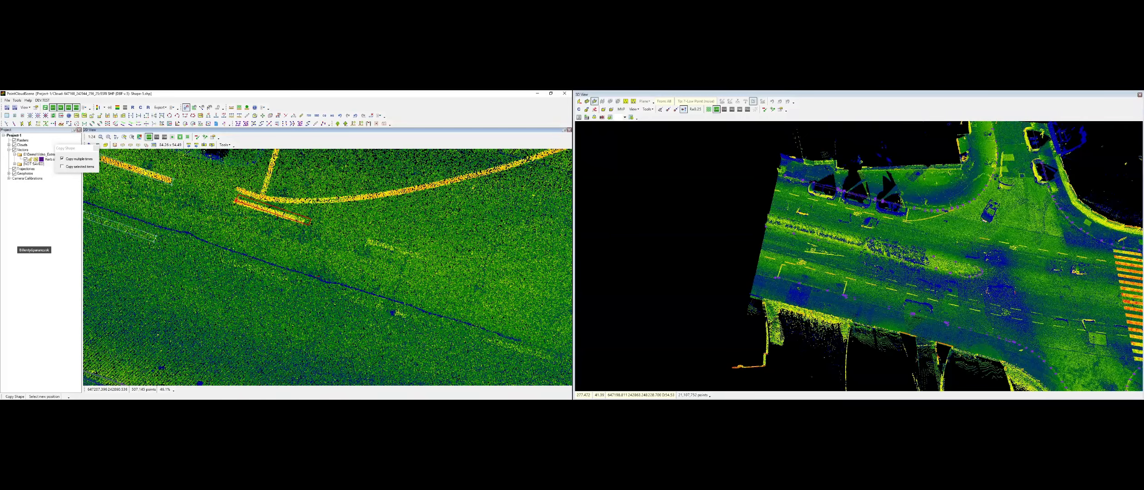
click(234, 204)
right_click(270, 227)
Rotate the rectangle beneath the curved line's corner to match its dash and move it into position on the dash
click(194, 108)
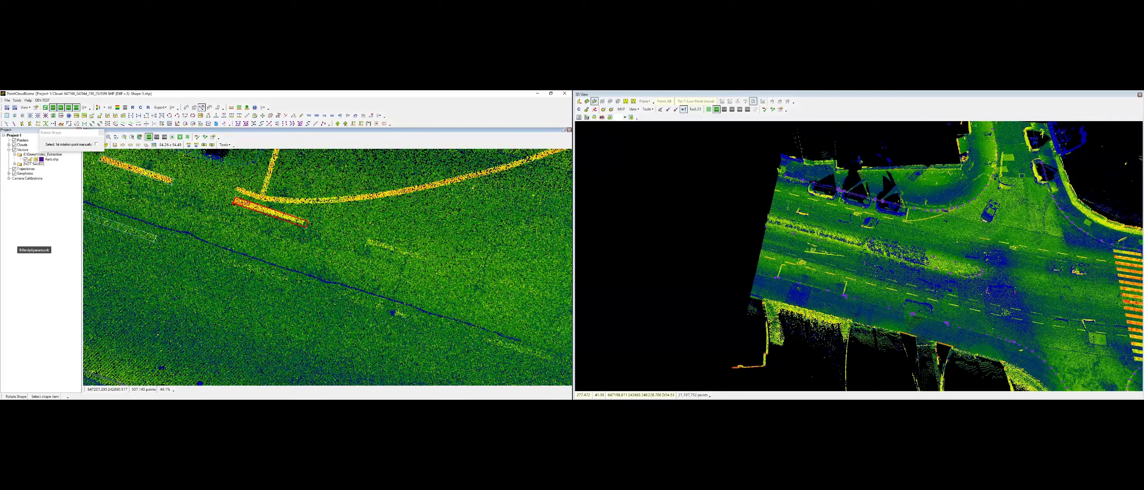
click(234, 203)
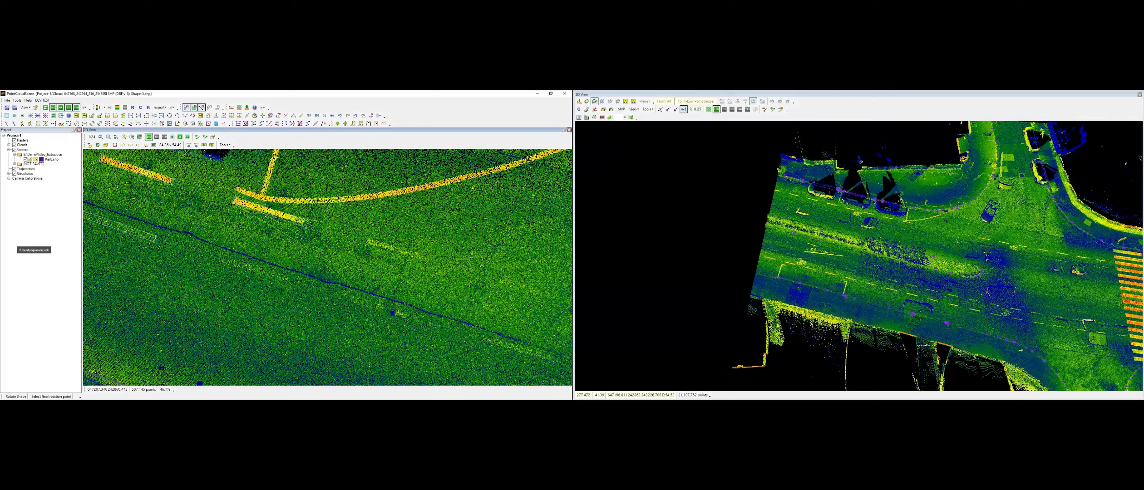
click(448, 198)
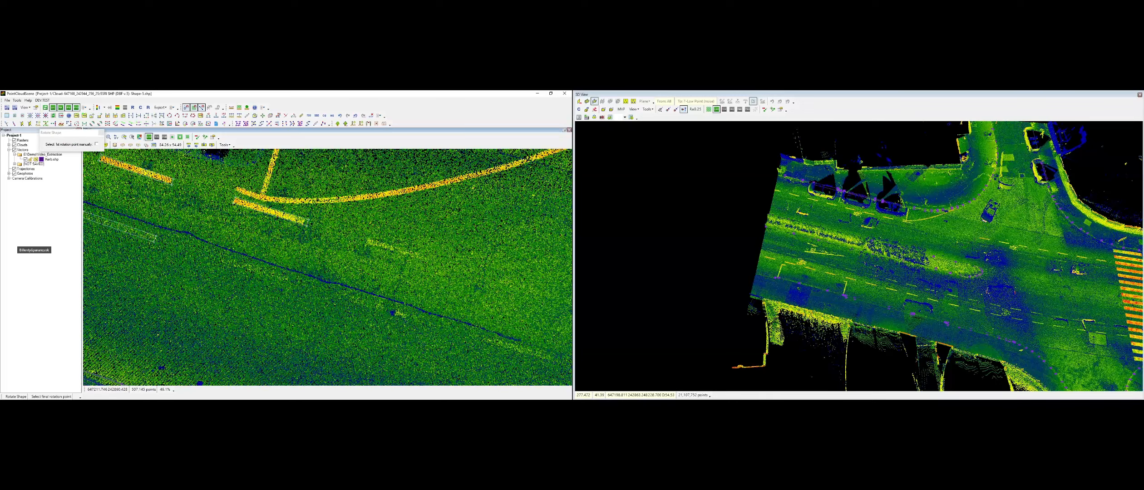
right_click(447, 198)
click(262, 116)
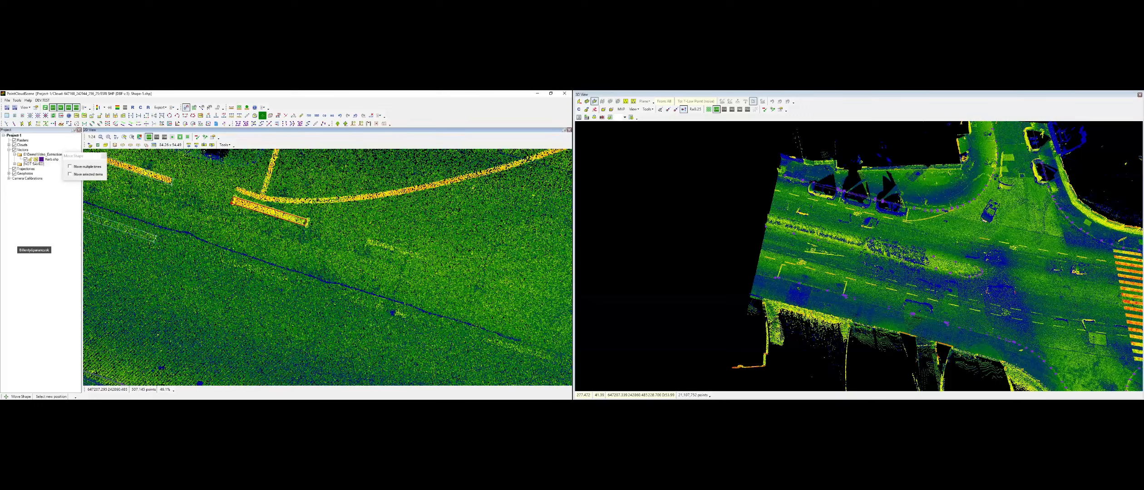
click(234, 203)
right_click(234, 204)
Start copying the adjusted dash rectangle for the remaining lane dashes
key(ctrl+c)
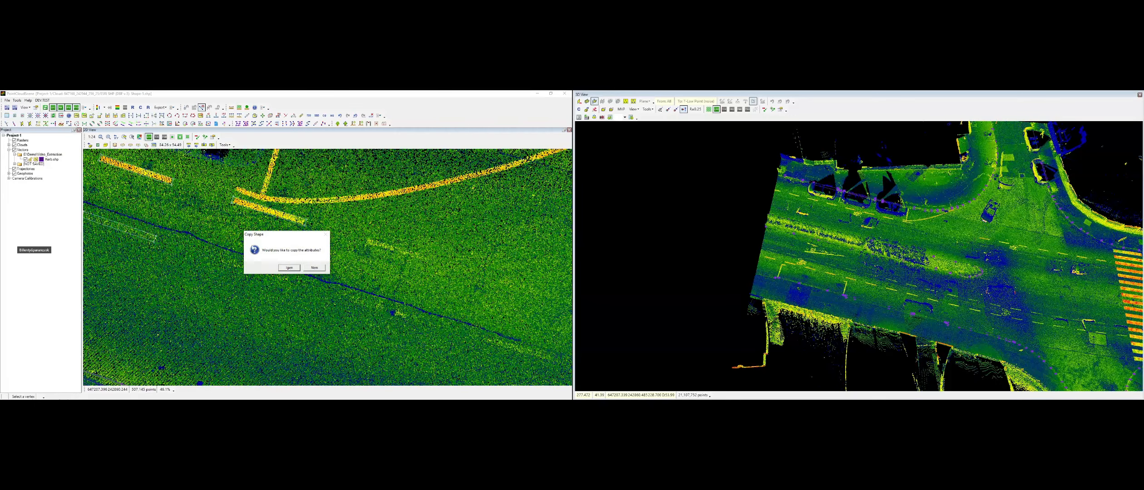
Copy the dash outline, including its attributes, onto three more dashes of the two dashed lines just past the curved marking
click(289, 268)
click(232, 203)
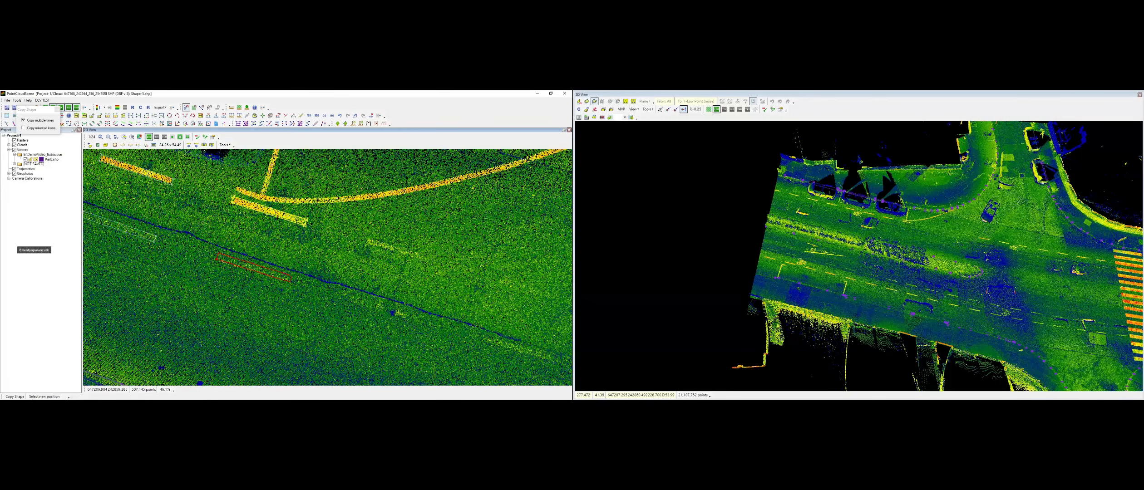
click(218, 259)
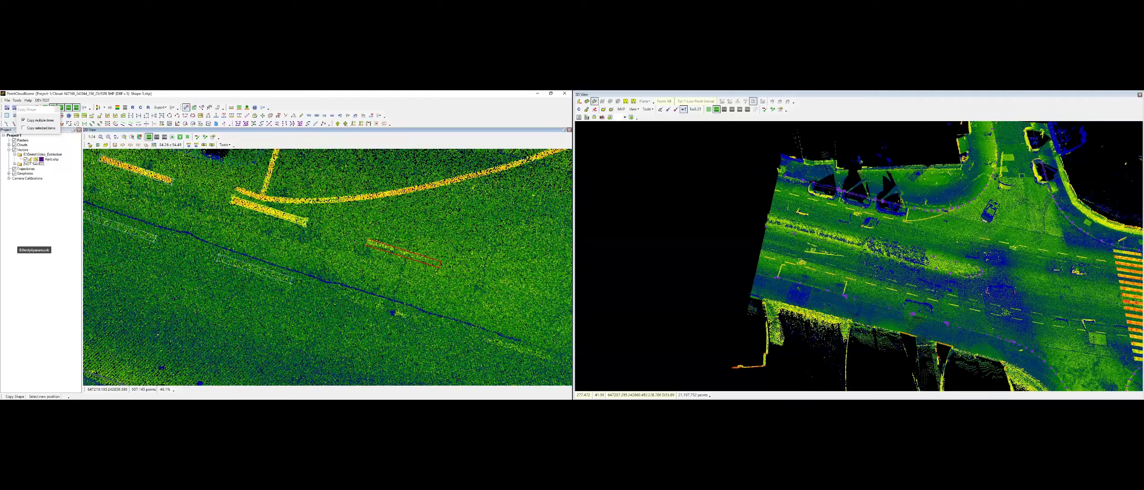
click(368, 247)
click(348, 302)
Place four more copies of the outline on the next faint dashes along both rows of the lane
middle_drag(472, 317, 245, 235)
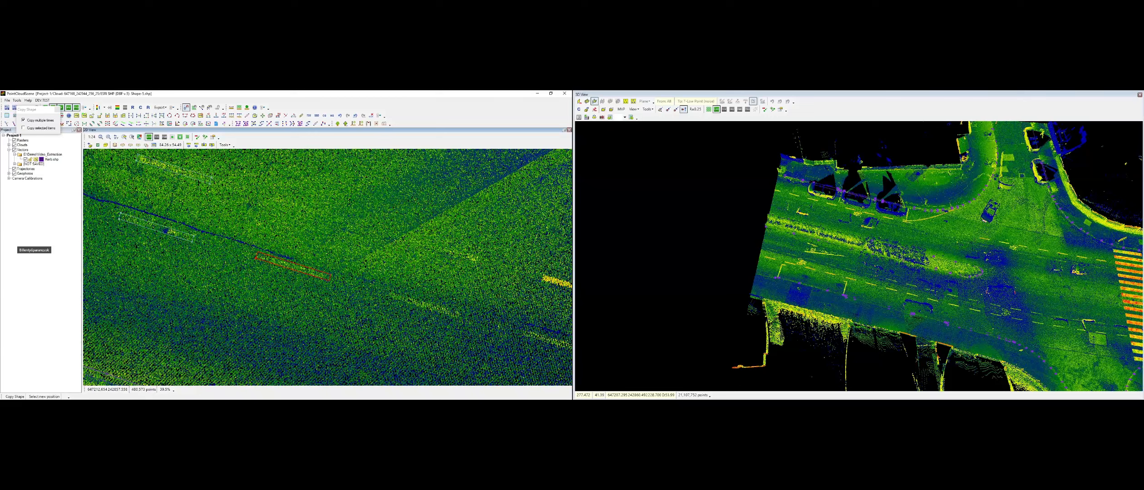
click(257, 262)
click(390, 297)
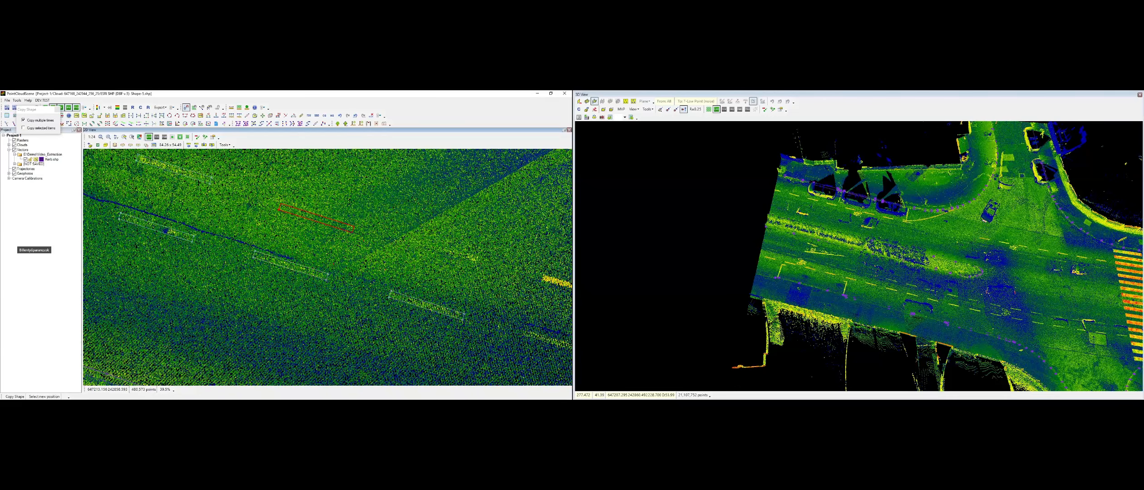
click(277, 206)
click(403, 239)
Place copies of the outline on the next pair of parallel dashes, one in each row, before the bicycle symbol
middle_drag(525, 293, 273, 234)
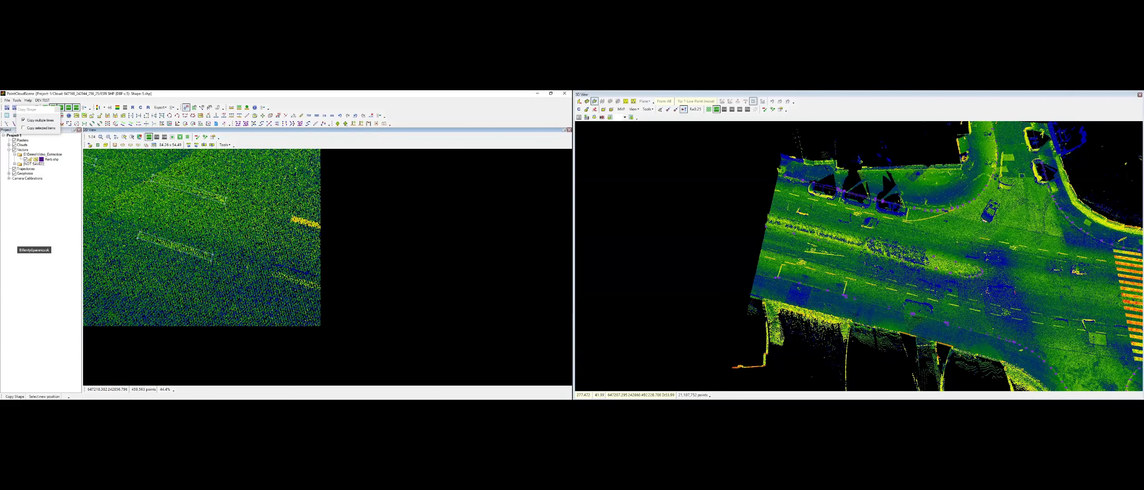
click(293, 220)
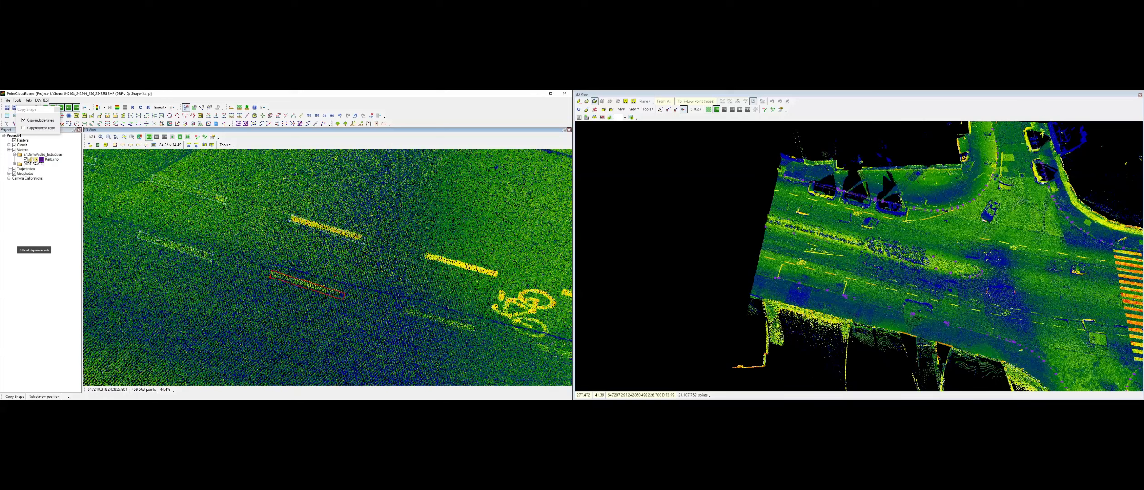
click(272, 274)
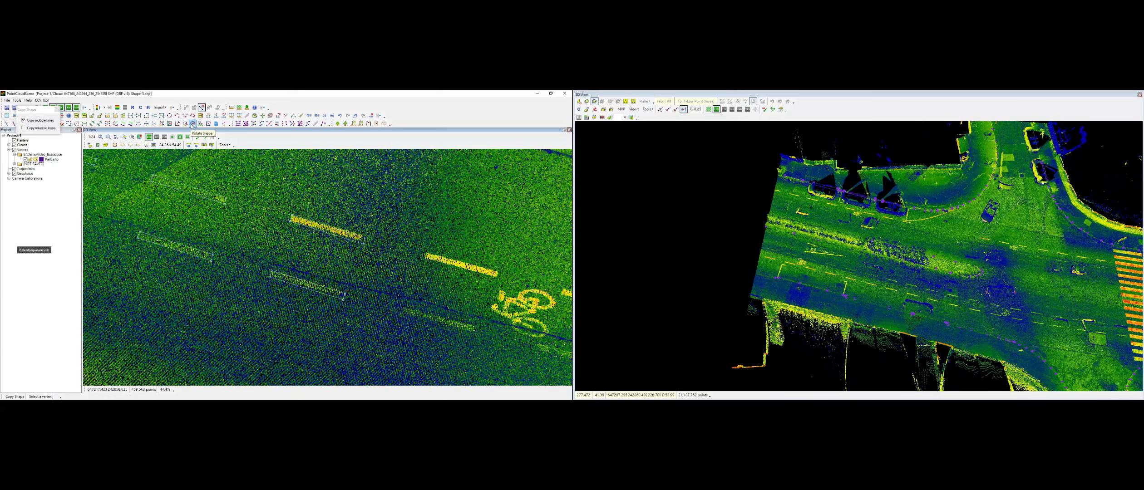
Rotate the two newest outlines about their start corners to align them with the painted dashes
click(194, 107)
click(291, 216)
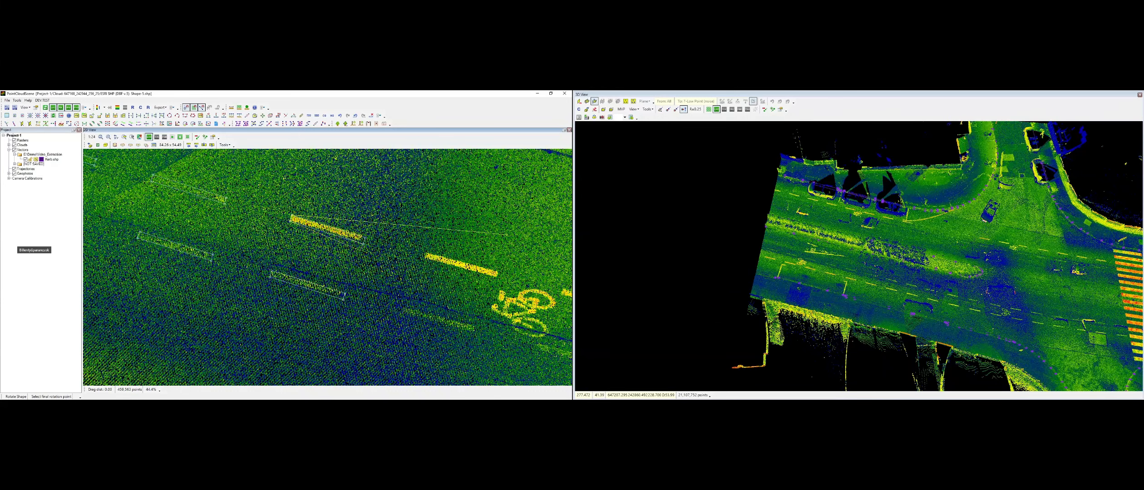
click(510, 210)
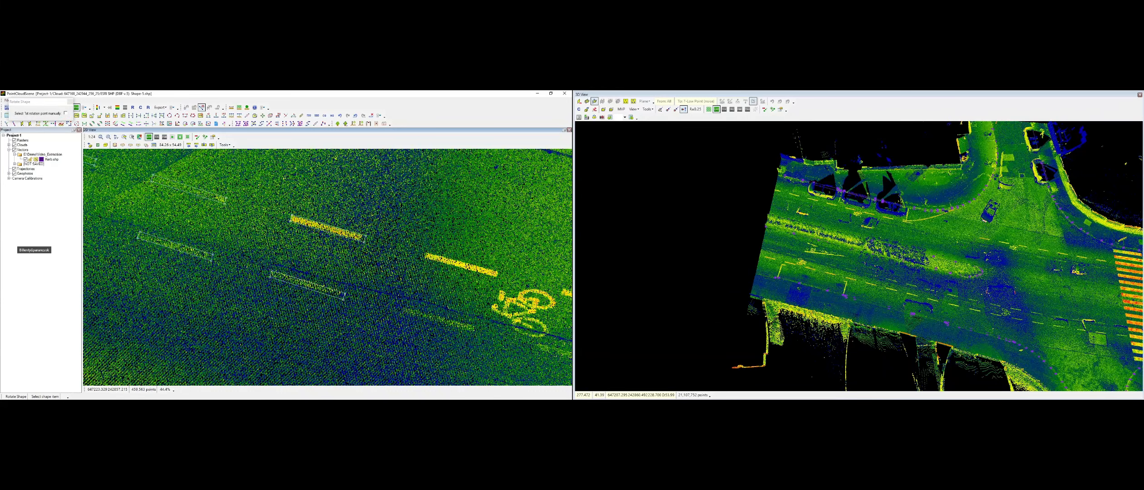
click(272, 272)
click(272, 272)
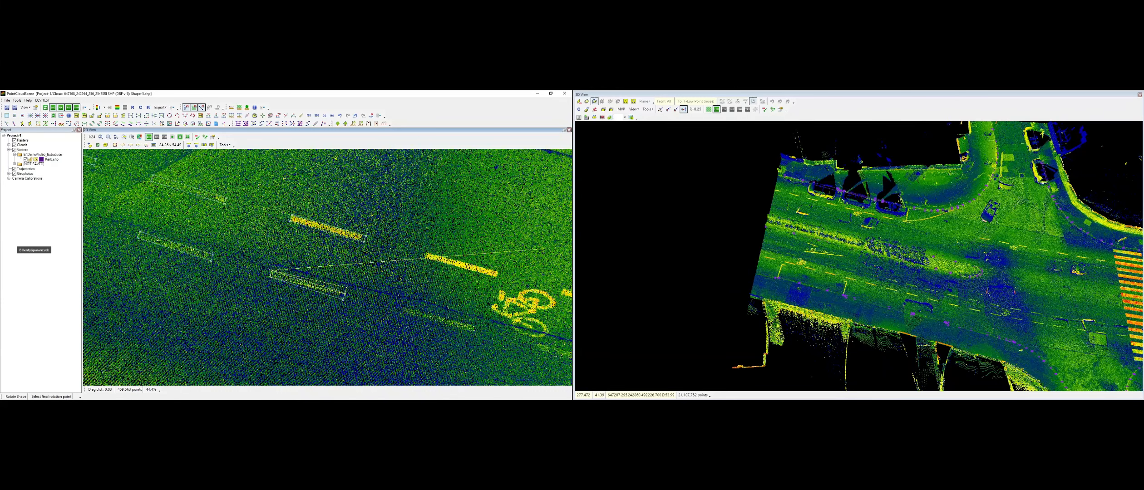
click(541, 262)
key(Escape)
Copy the rotated outline with its attributes onto the pair of dashes directly before the bicycle symbol
key(ctrl+c)
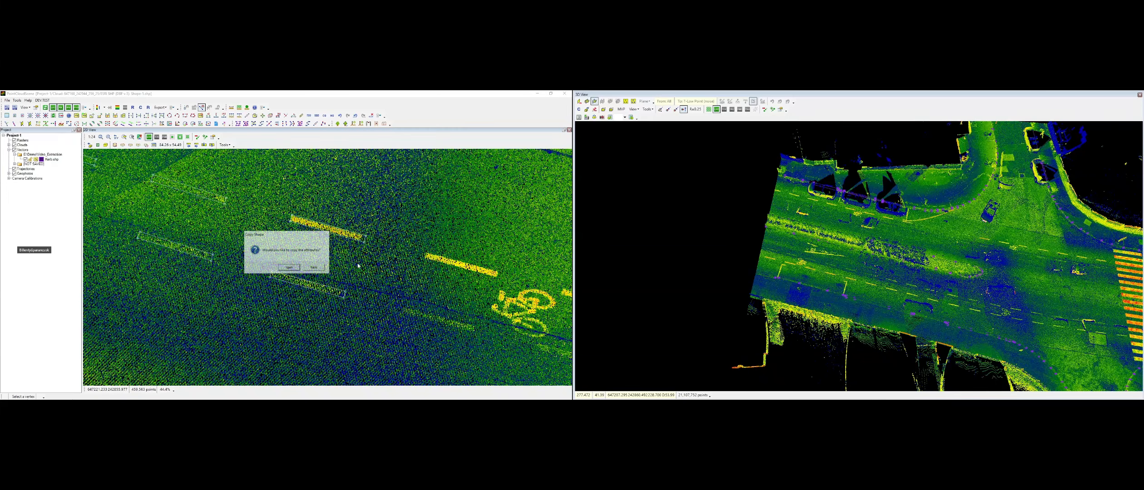
click(294, 269)
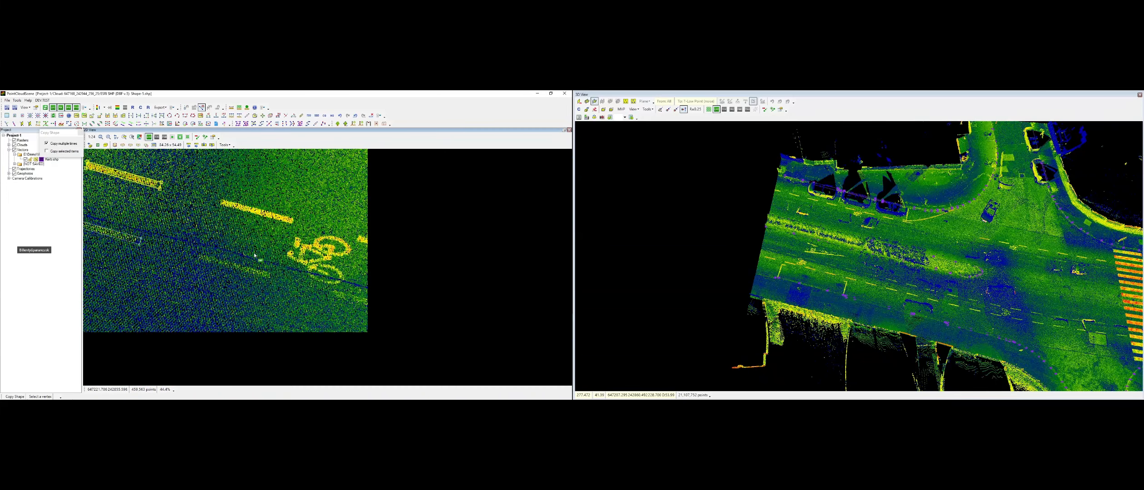
click(219, 203)
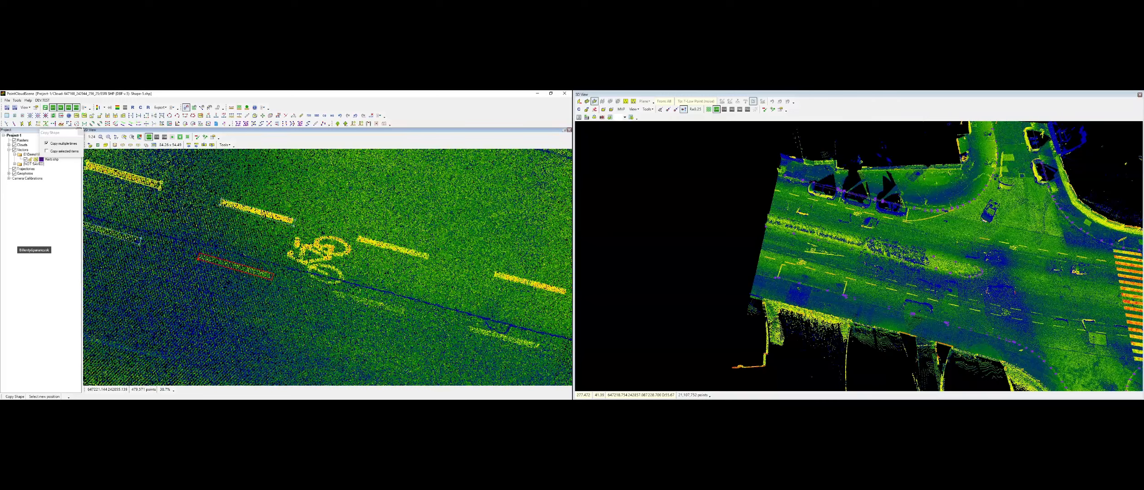
click(199, 257)
Rotate the outline on the upper dash before the bicycle symbol about its start corner to match the paint
click(193, 123)
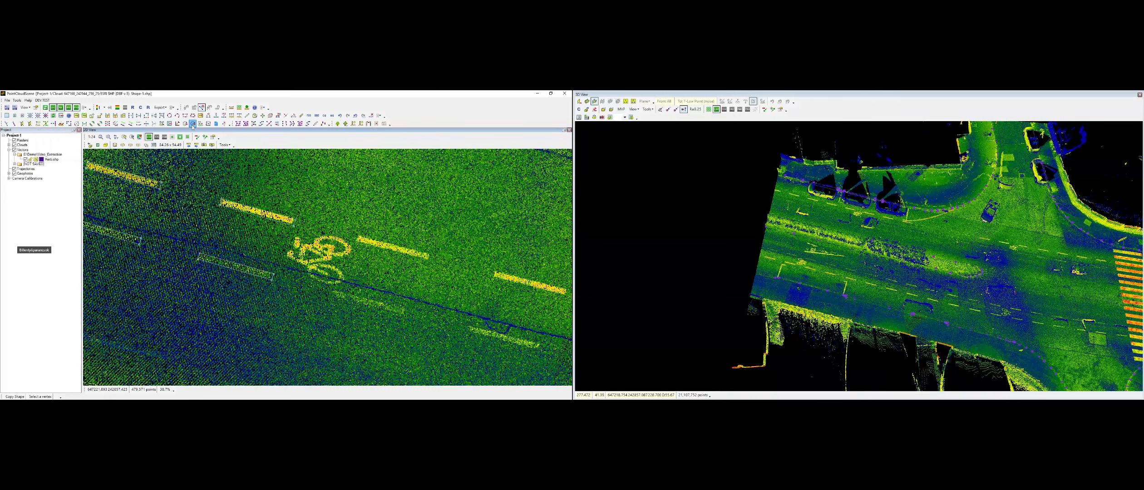
click(221, 202)
click(222, 199)
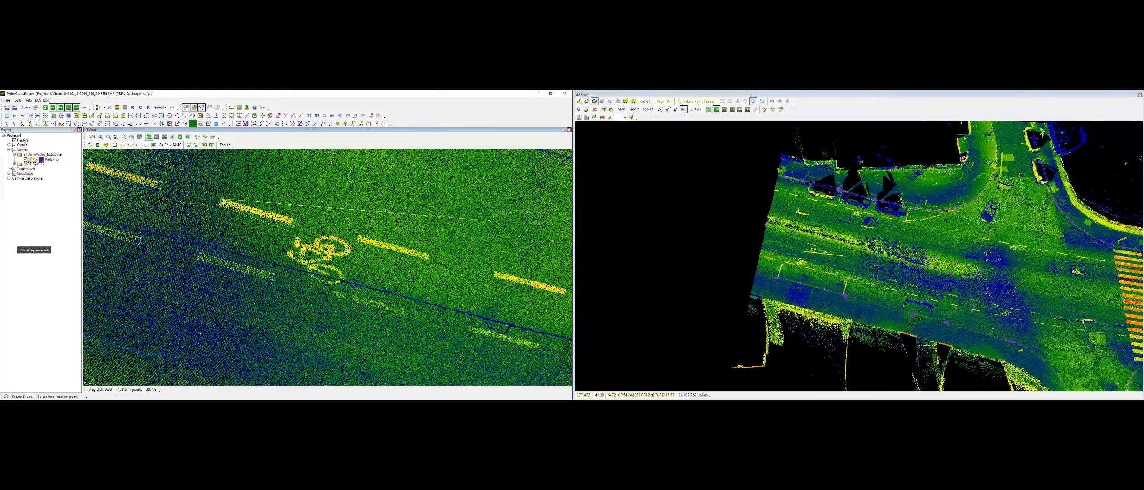
click(515, 191)
key(Escape)
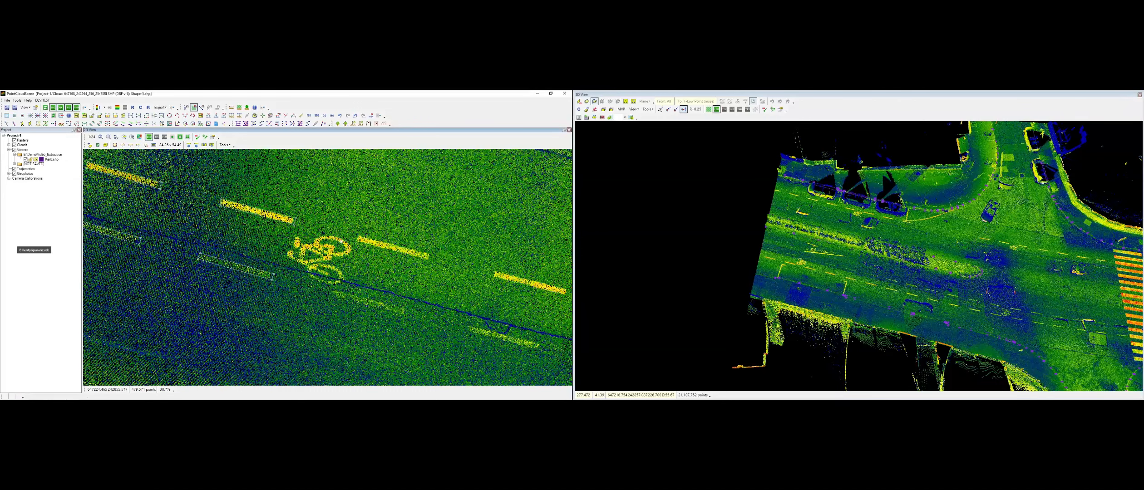
Copy the adjusted outline with its attributes onto the dashes of both rows just past the bicycle symbol
click(290, 270)
click(232, 207)
click(220, 205)
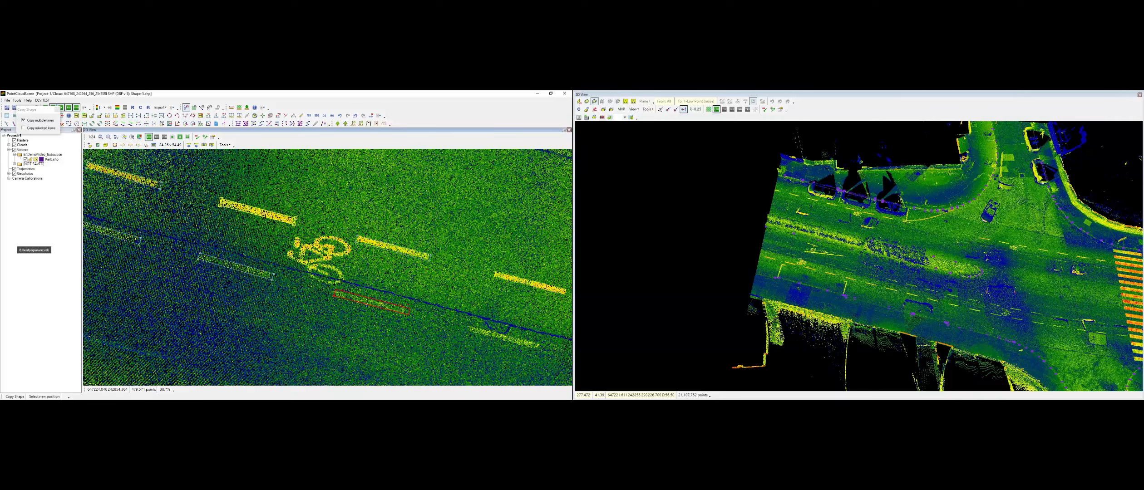
click(330, 291)
click(466, 330)
click(494, 276)
right_click(356, 240)
Draw a rectangle by three points around the bicycle symbol
click(185, 115)
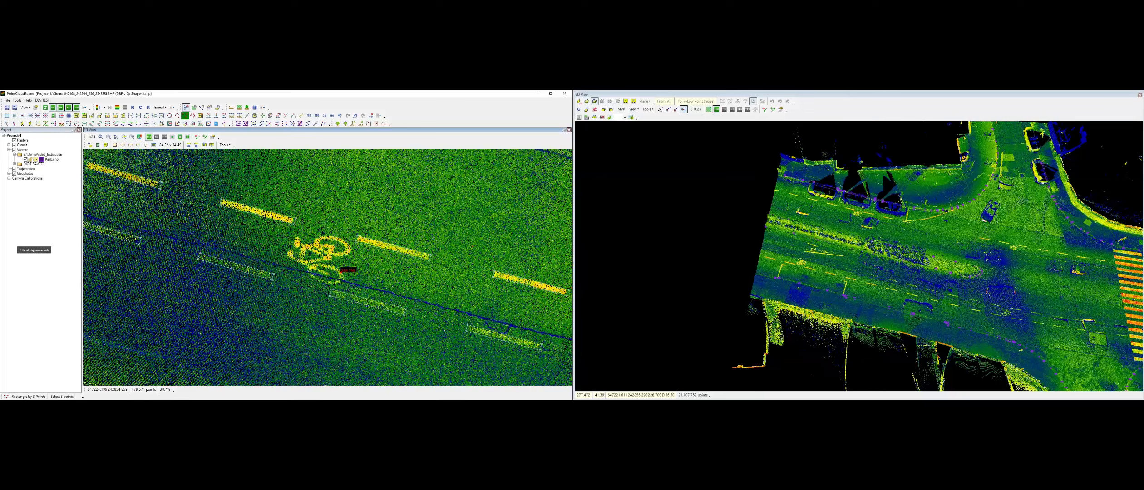
click(352, 238)
click(341, 287)
click(284, 269)
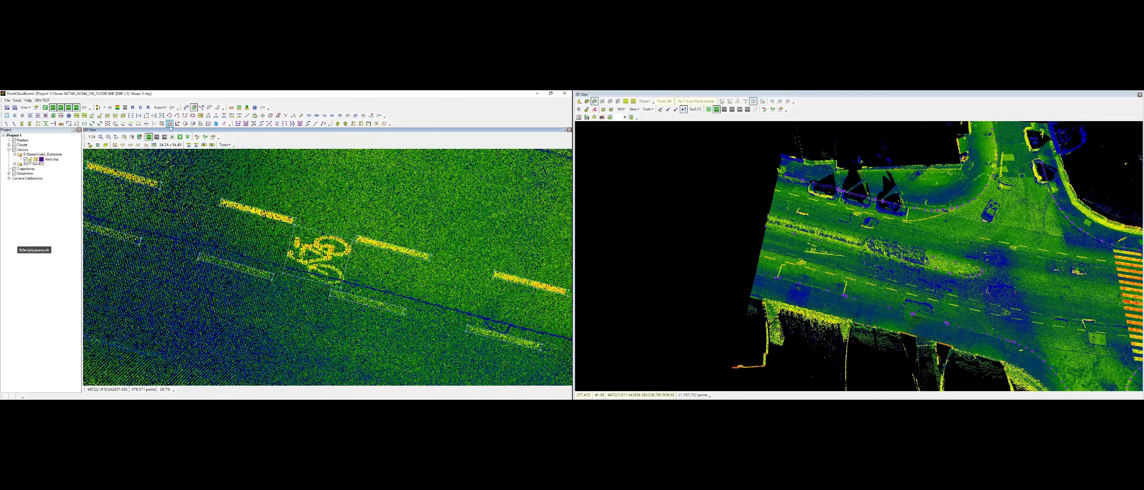
Rotate the rectangle around the bicycle symbol about its corner beside the next upper dash
click(188, 124)
click(353, 242)
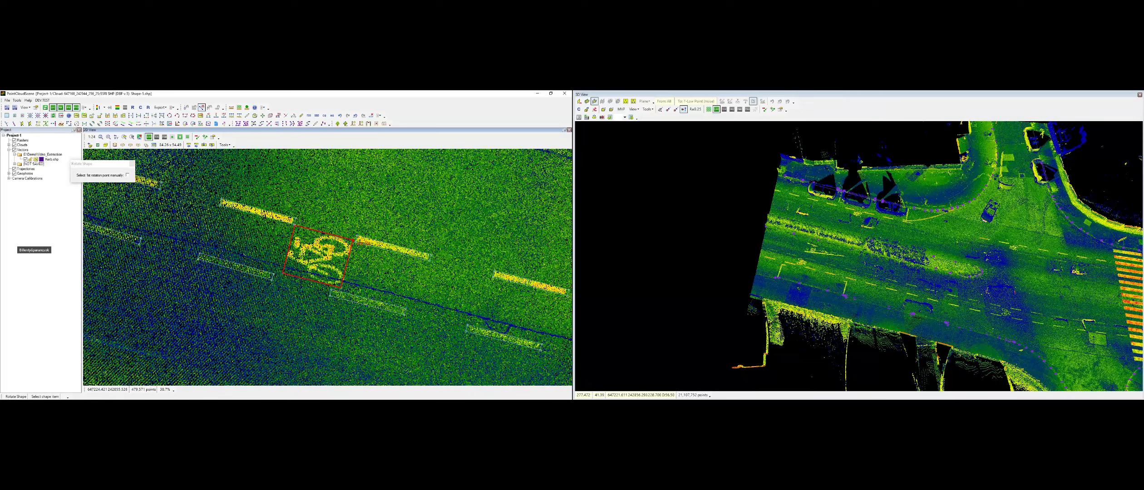
click(353, 240)
click(386, 240)
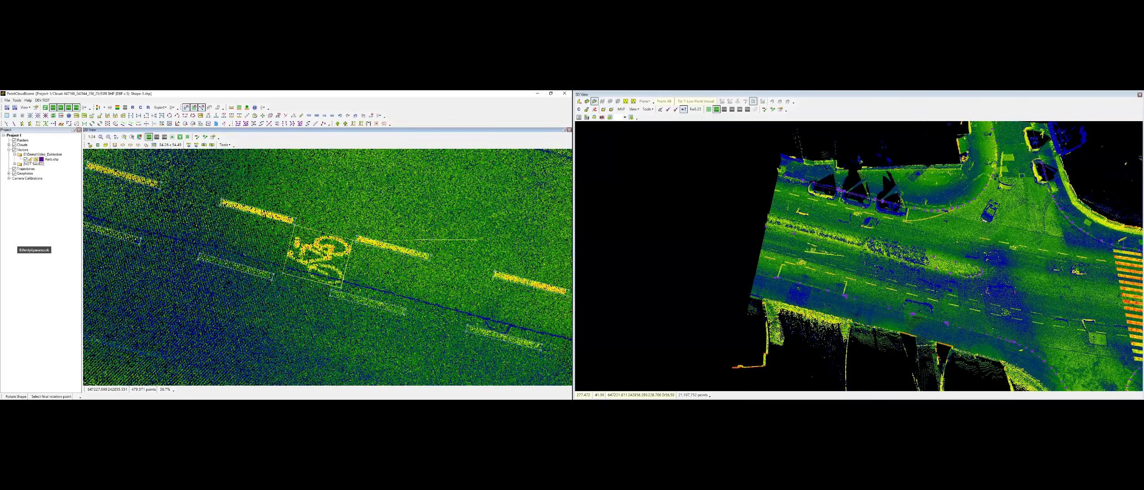
click(440, 238)
Copy the dash outline with its attributes onto the following dashes in both rows, continuing into the darker scan area
middle_drag(441, 282, 347, 249)
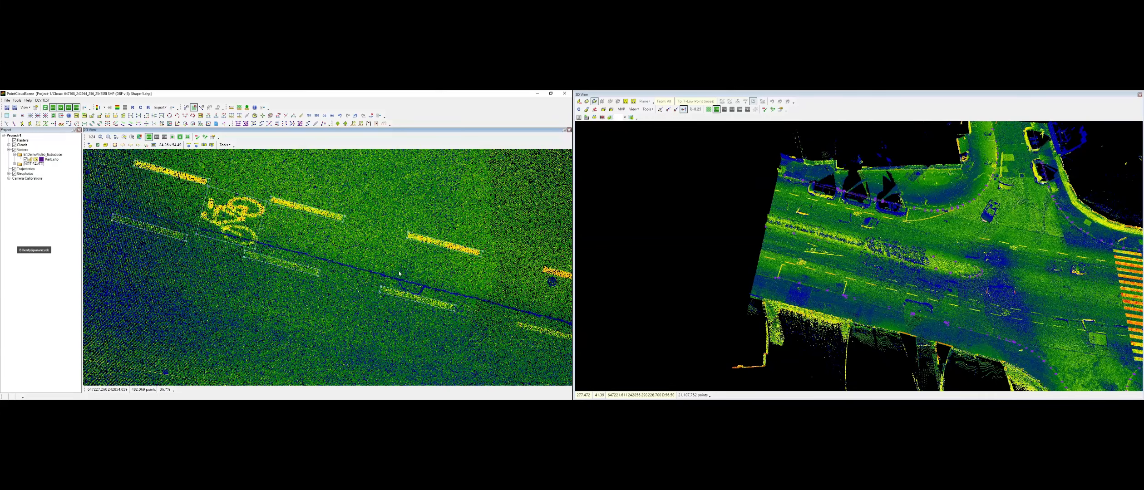
middle_drag(399, 273, 293, 288)
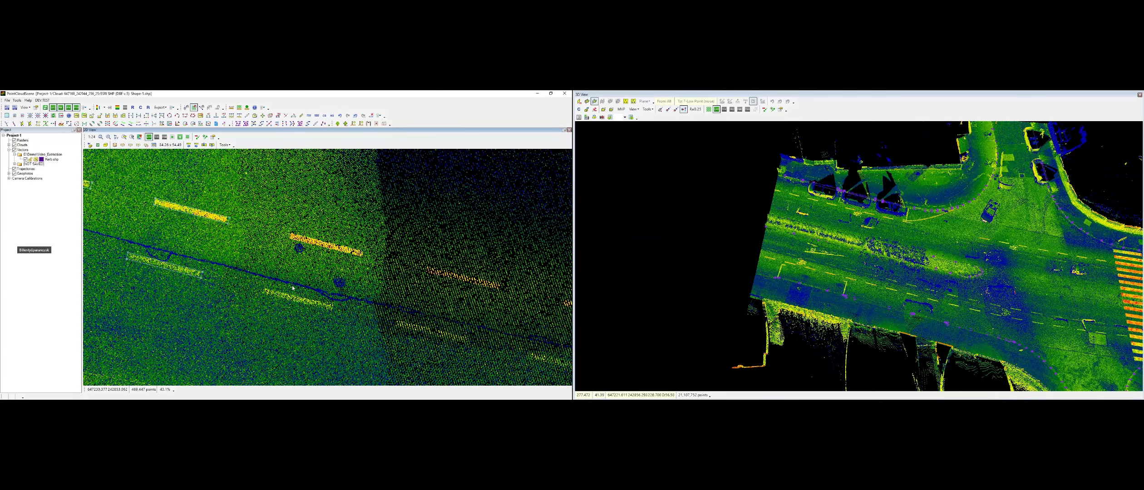
right_click(283, 245)
click(290, 267)
click(153, 205)
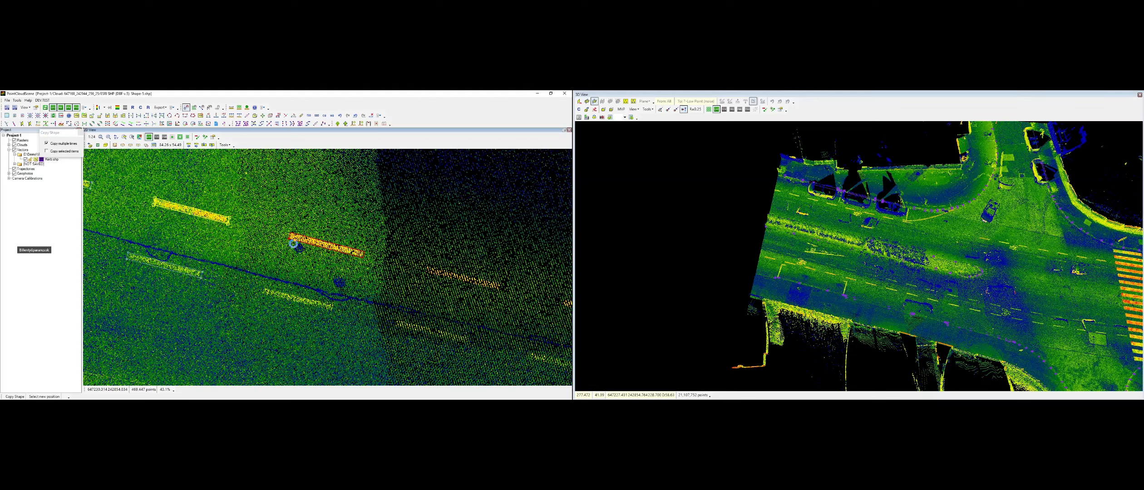
click(260, 291)
click(392, 323)
click(425, 272)
Place copies of the outline on the last pair of dashes before the zebra crossing
middle_drag(530, 360, 245, 282)
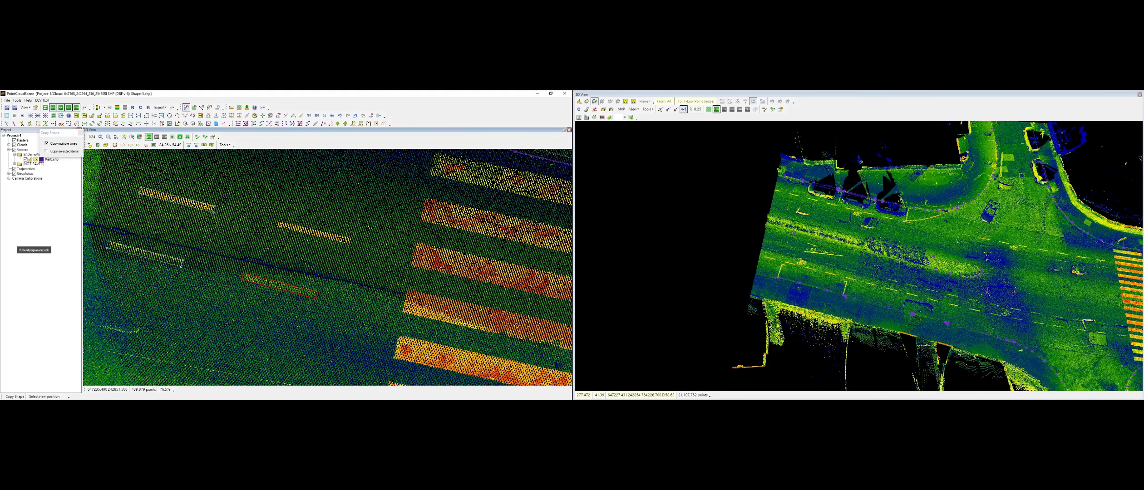
click(243, 275)
click(277, 222)
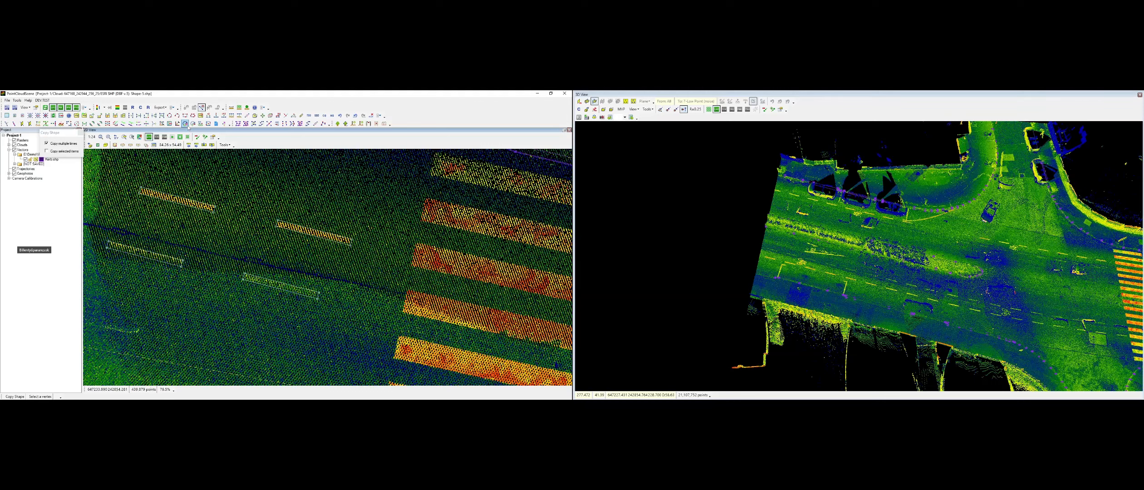
Rotate both outlines nearest the zebra crossing about their start corners to align them with the dashes
click(192, 124)
click(313, 233)
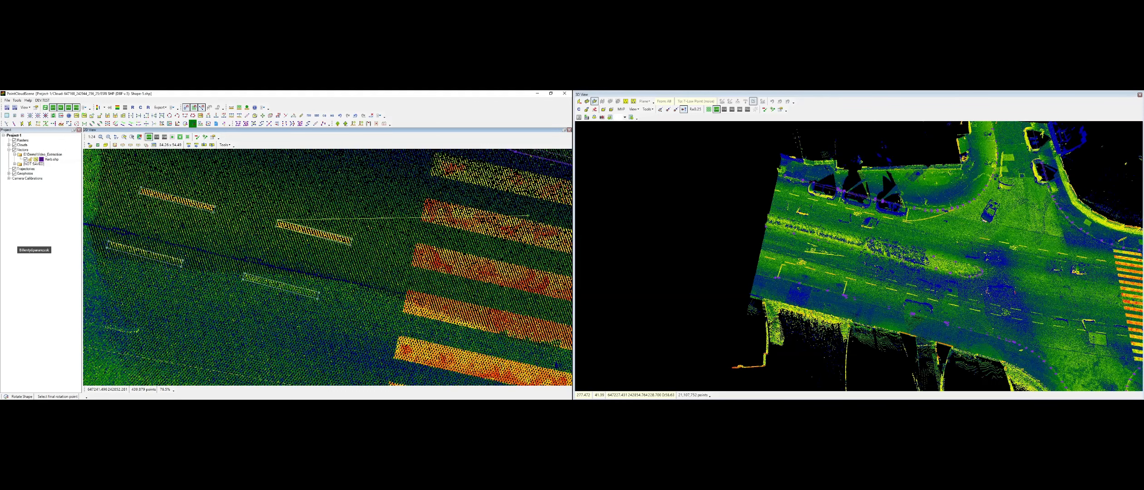
click(530, 215)
click(281, 286)
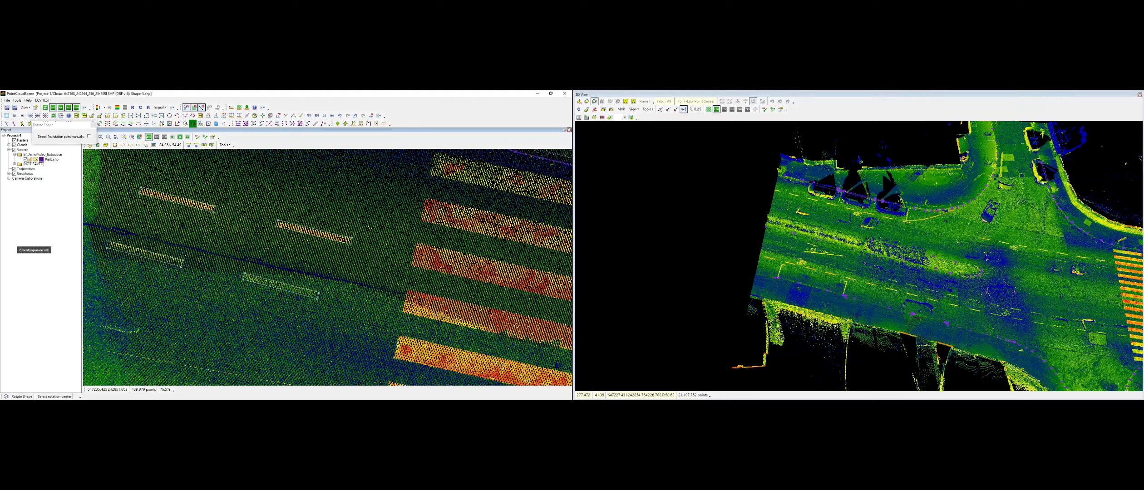
click(244, 274)
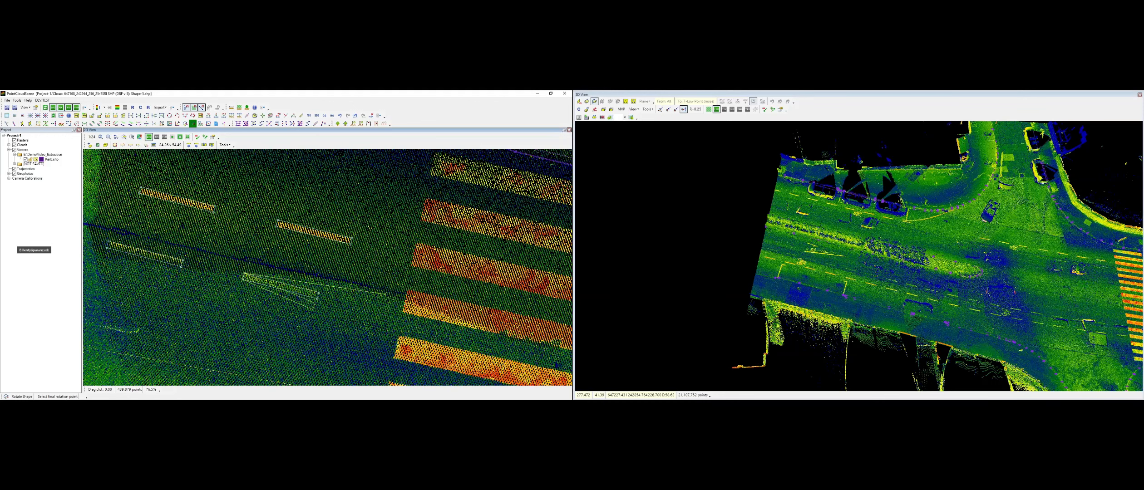
click(520, 271)
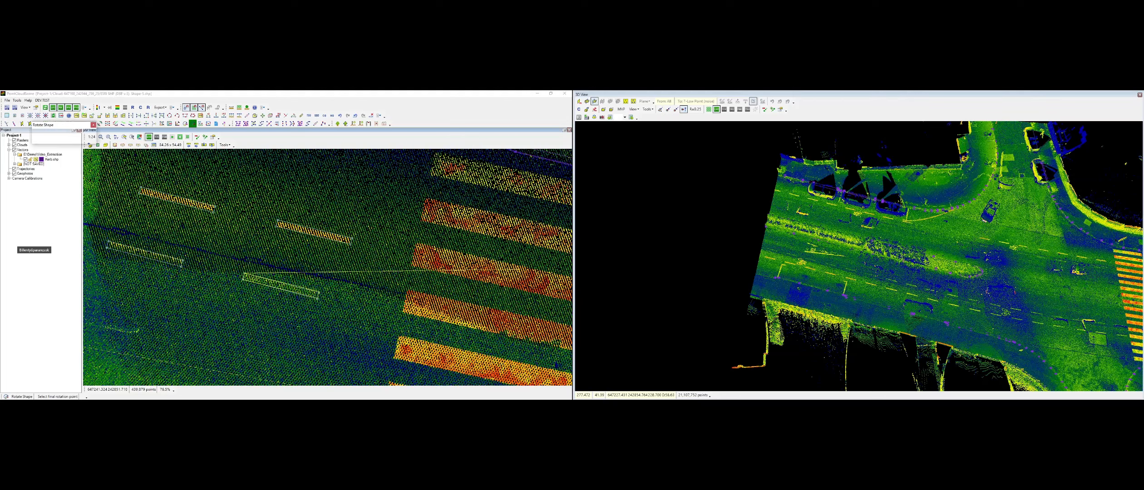
key(Escape)
Copy the dash outline with its attributes onto the first dash beyond the zebra crossing in both the lower and upper rows
middle_drag(396, 274, 211, 292)
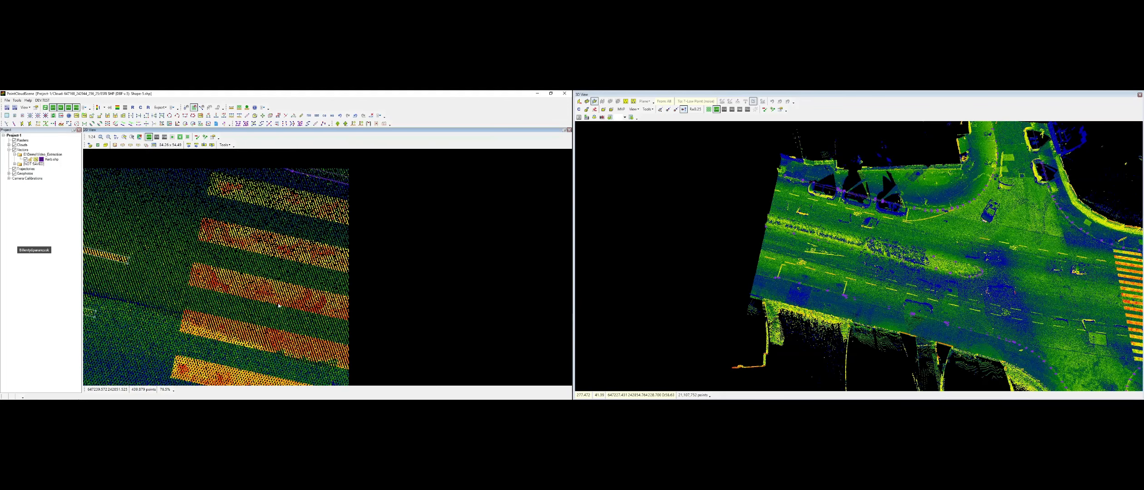
middle_drag(378, 335, 122, 248)
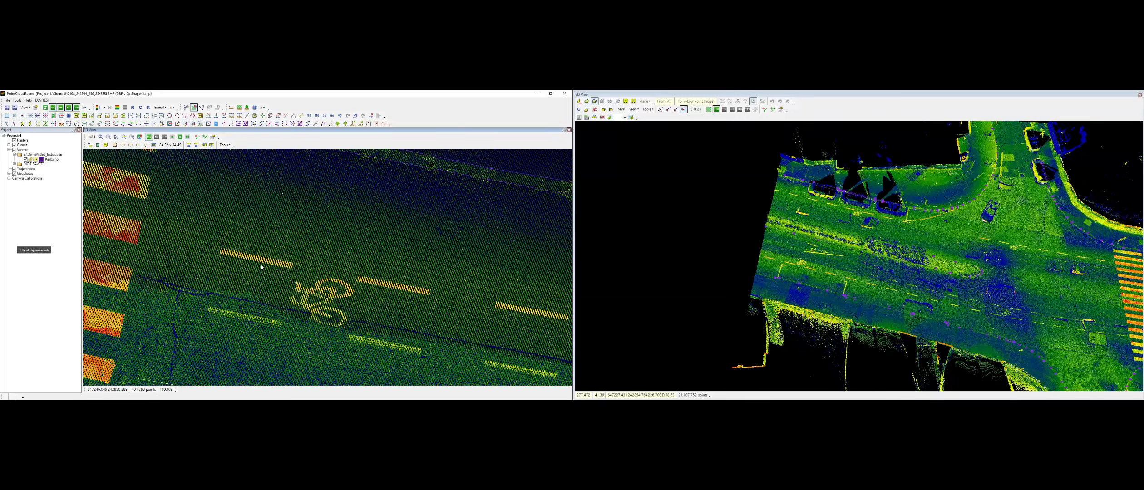
middle_drag(144, 238, 516, 260)
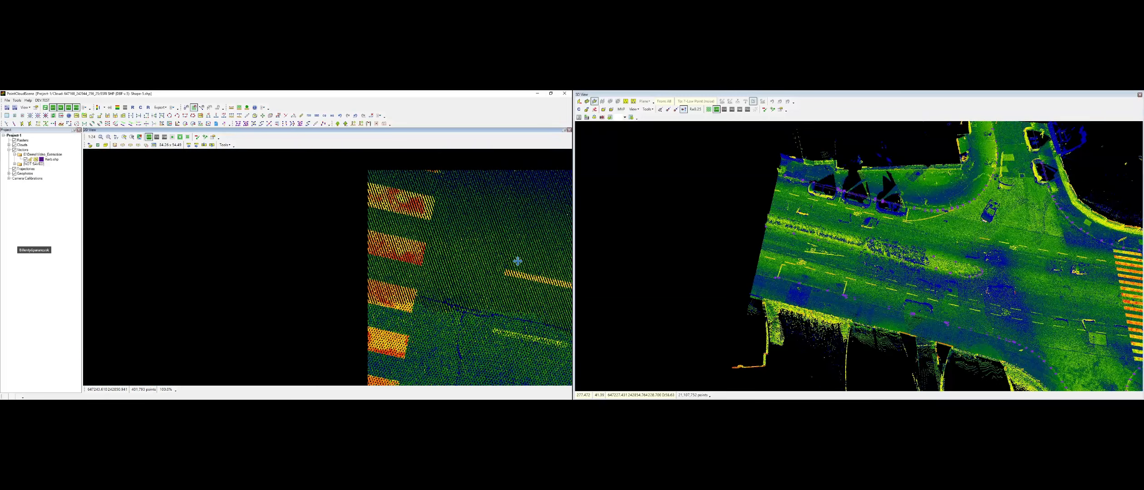
key(ctrl+c)
click(285, 266)
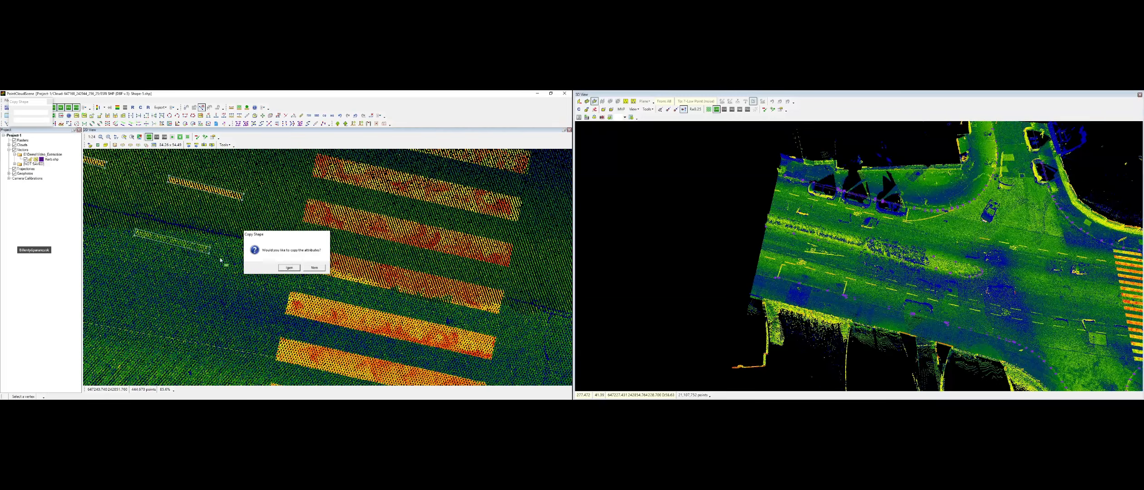
click(137, 230)
middle_drag(407, 327, 112, 257)
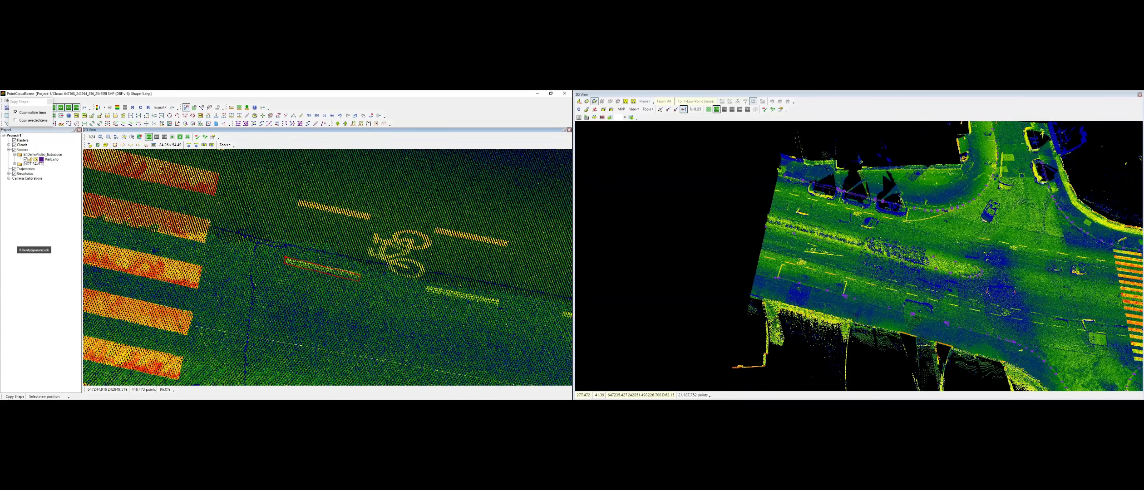
click(286, 260)
click(298, 200)
Rotate the first outlines beyond the zebra crossing about their start corners to align them with the dashes
key(Escape)
key(r)
key(Escape)
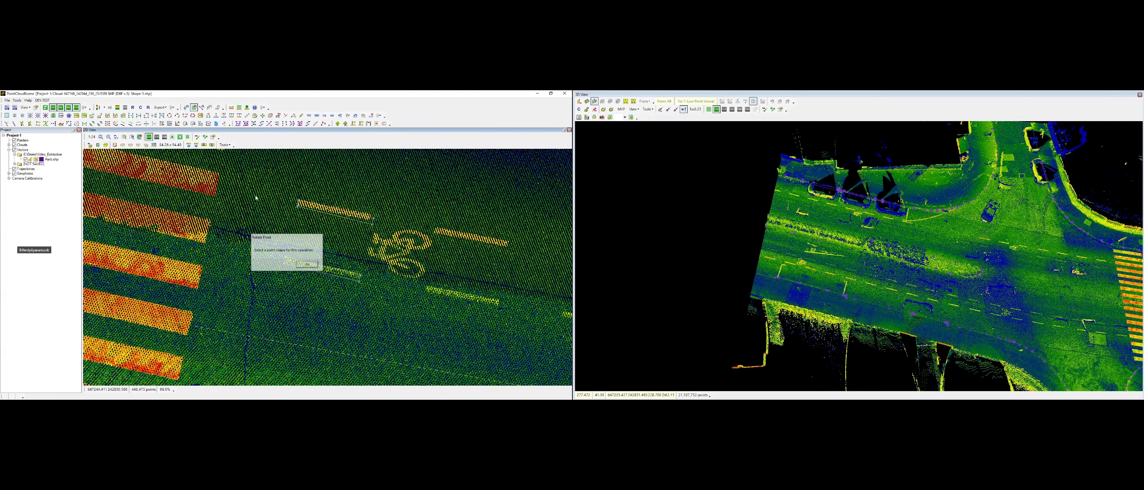
click(193, 124)
click(298, 200)
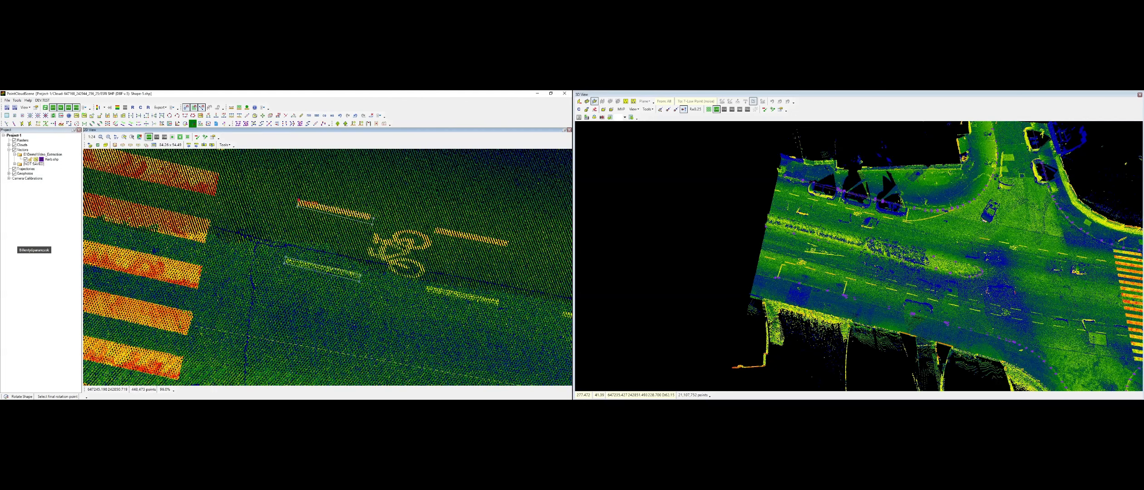
click(510, 190)
click(553, 249)
click(554, 250)
Copy the rotated outline onto the dashes beside and past the bicycle symbol, two in the lower row and three in the upper
key(c)
click(298, 201)
click(435, 228)
click(426, 286)
middle_drag(535, 298, 217, 255)
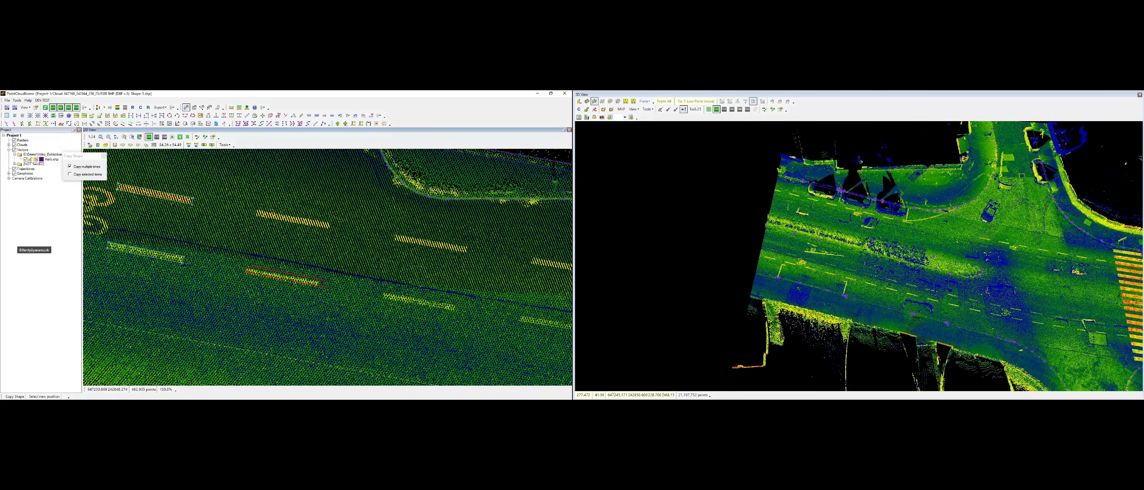
click(283, 278)
click(294, 220)
click(394, 240)
right_click(394, 240)
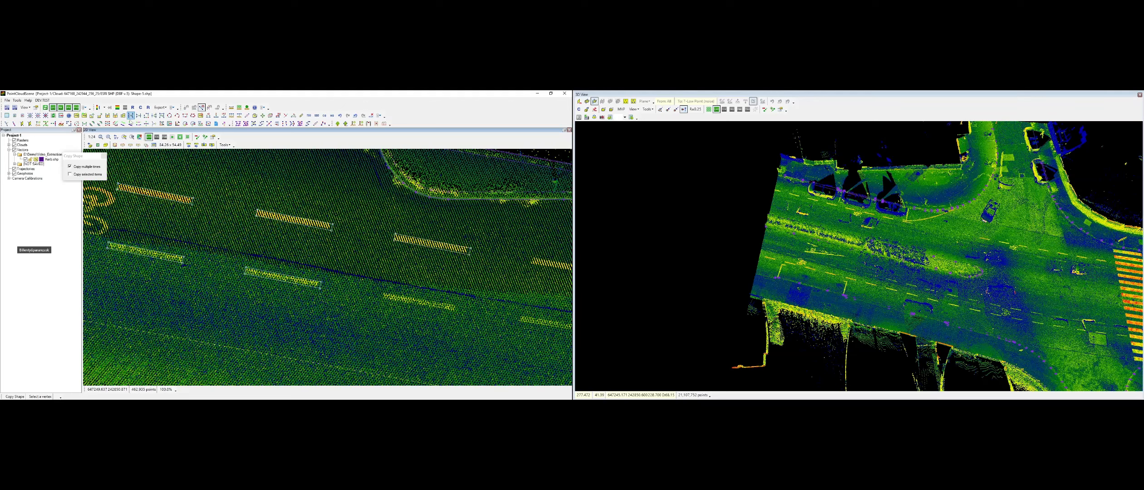
Rotate the outline on the third upper-row dash past the bicycle symbol about its start corner
click(194, 107)
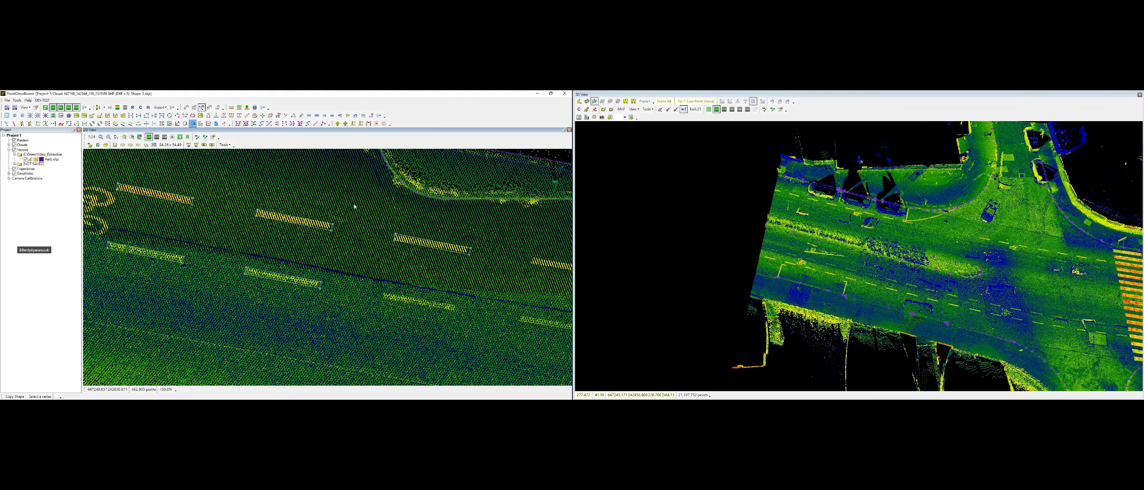
click(395, 234)
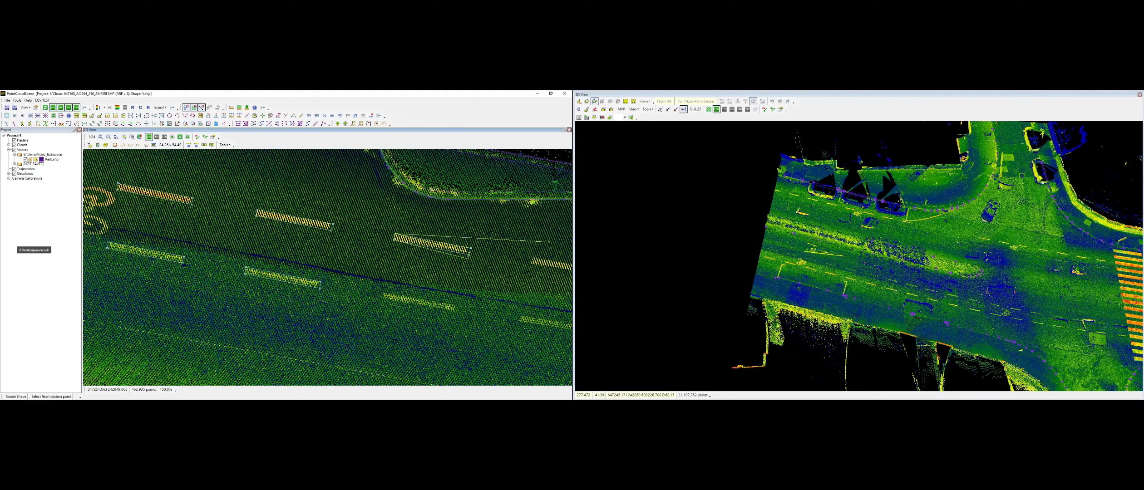
click(551, 231)
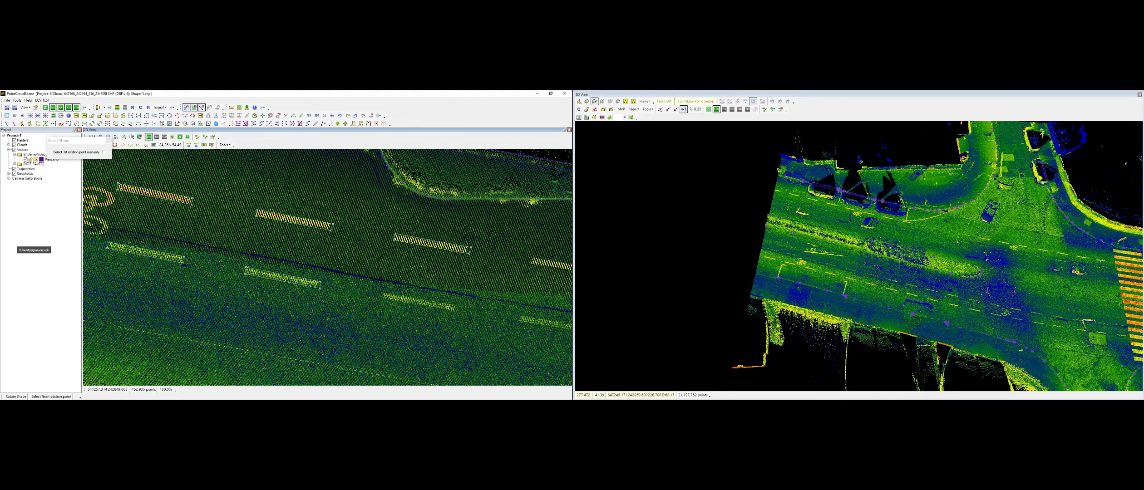
right_click(420, 281)
click(393, 276)
middle_drag(429, 269, 341, 250)
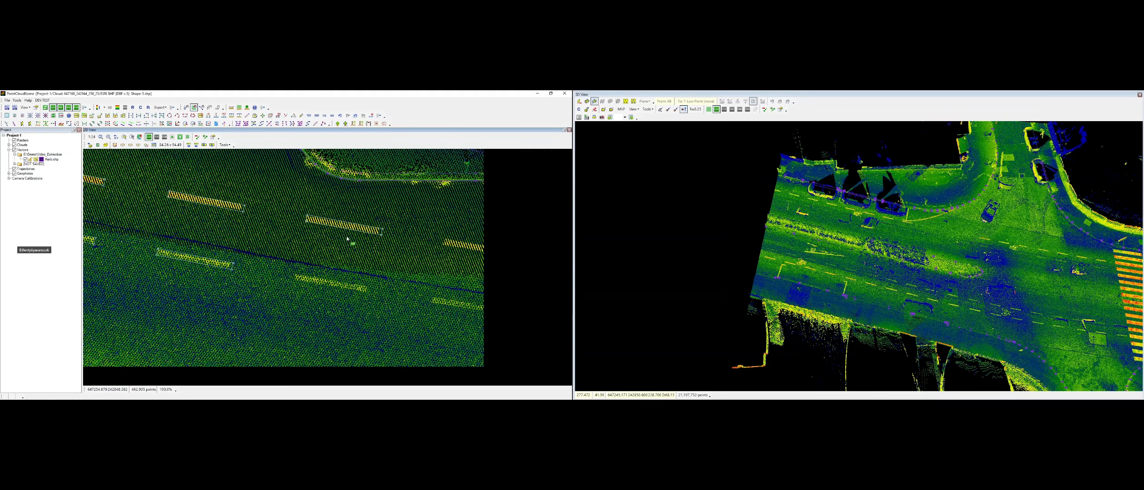
Copy the rotated outline with its attributes onto the adjacent lower-row dash and the next upper-row dash
key(c)
click(290, 267)
click(306, 221)
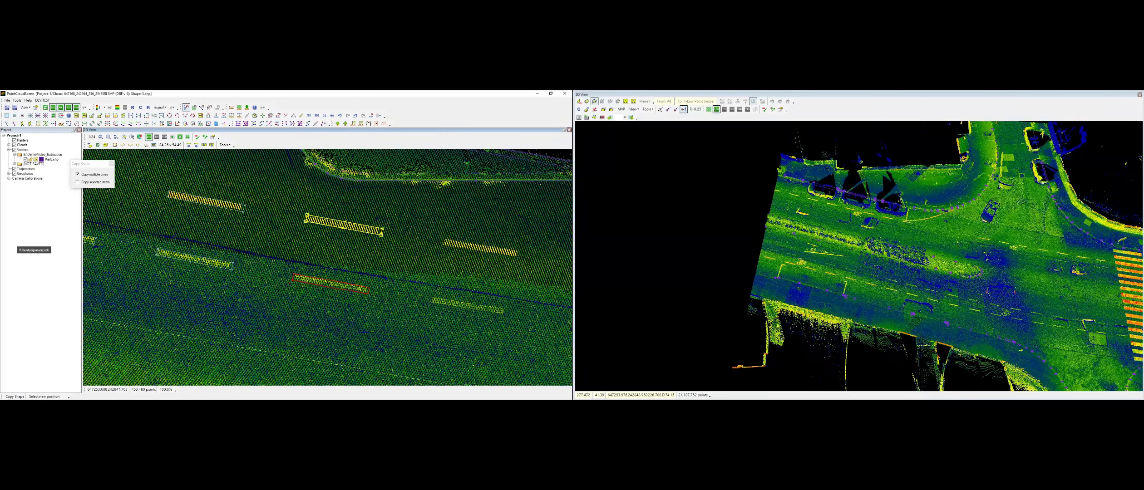
click(293, 278)
click(443, 245)
right_click(456, 247)
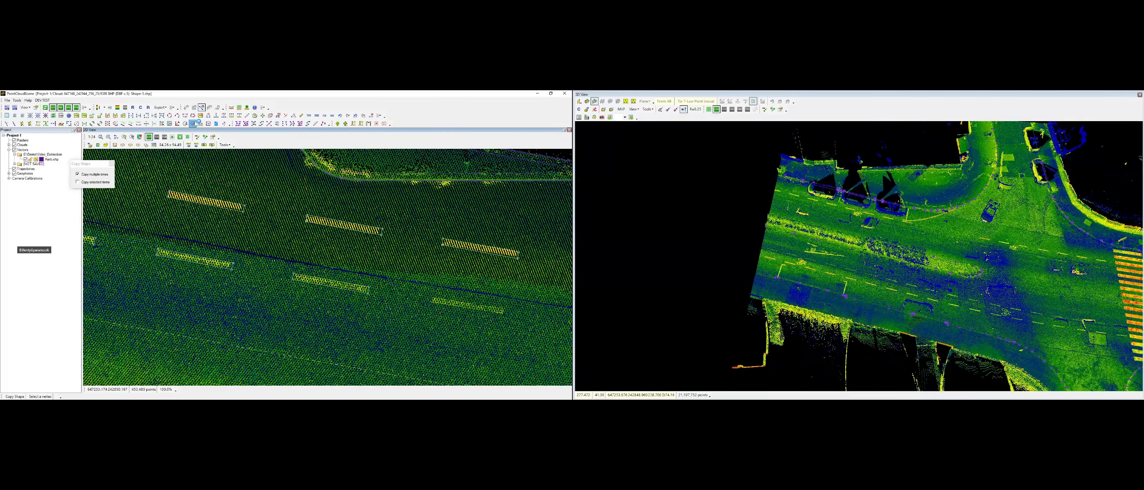
Rotate the outline on the last upper-row dash before the zigzag marking about its start corner
click(194, 122)
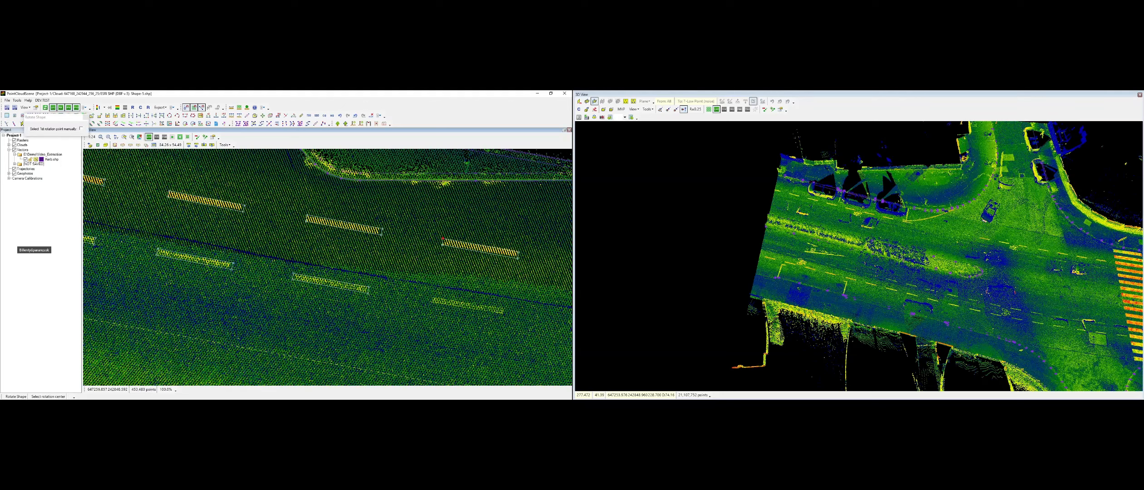
click(443, 238)
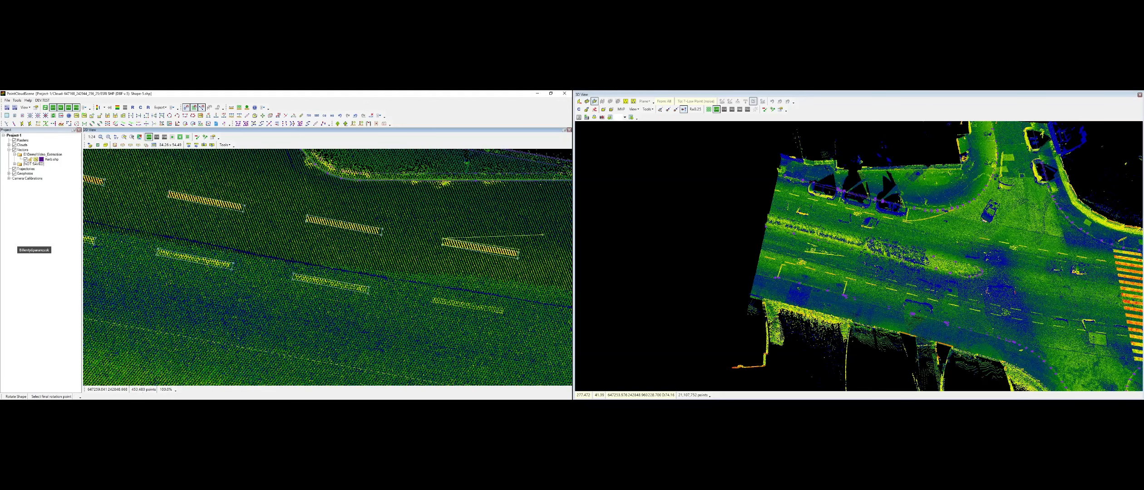
click(545, 235)
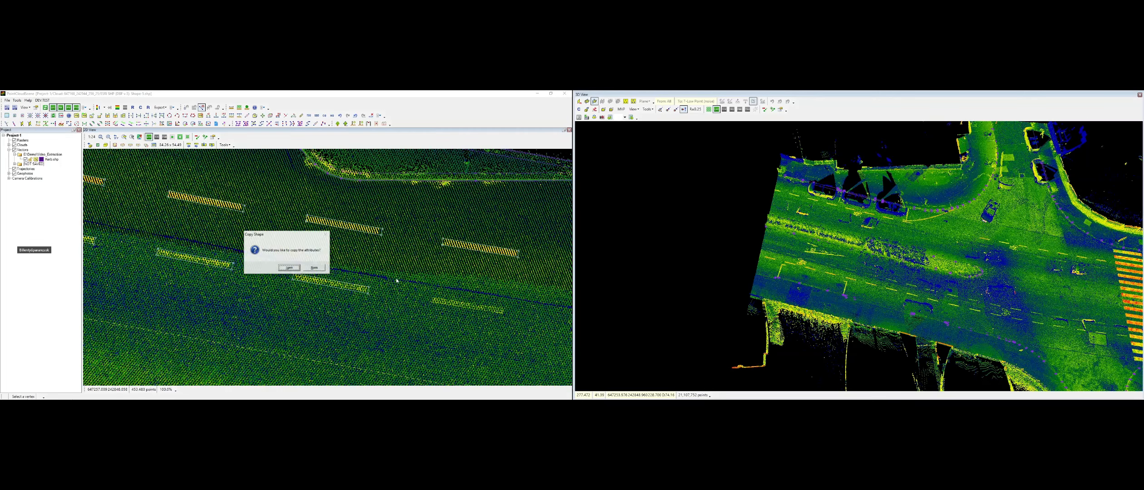
Copy that outline with its attributes onto the following dashes in both rows alongside the zigzag marking, up to the next bicycle symbol
click(289, 267)
click(444, 246)
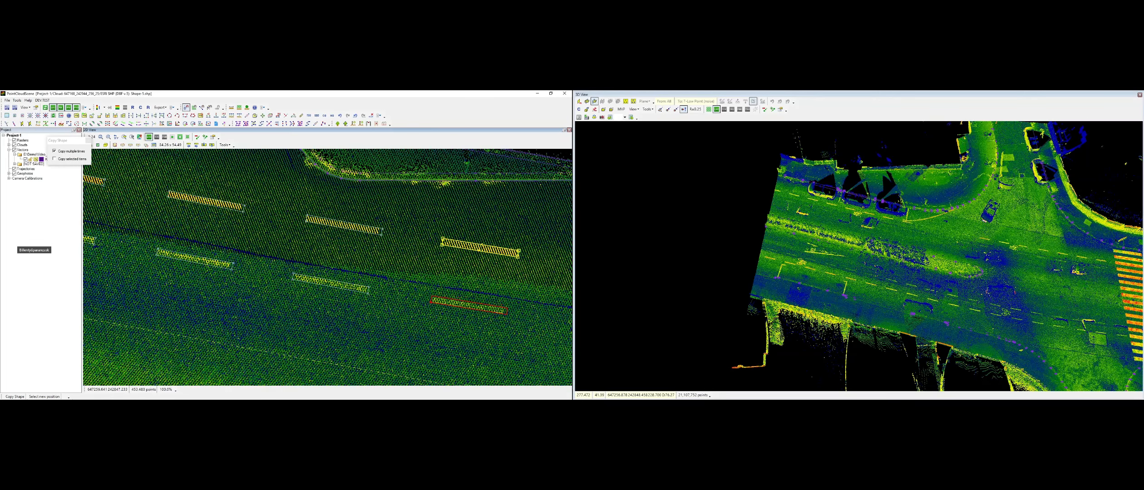
click(431, 303)
middle_drag(547, 327, 178, 253)
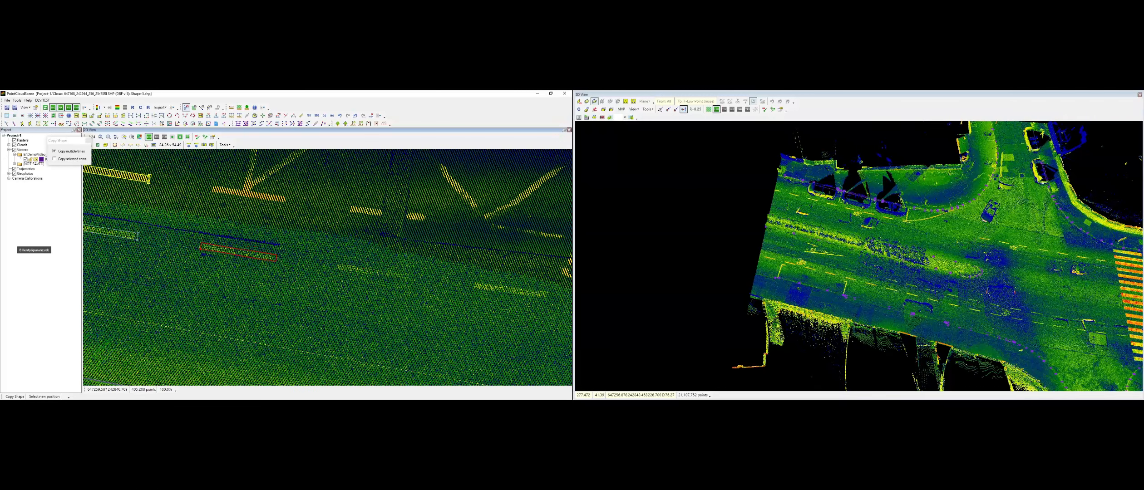
click(201, 249)
click(212, 188)
click(352, 212)
click(338, 266)
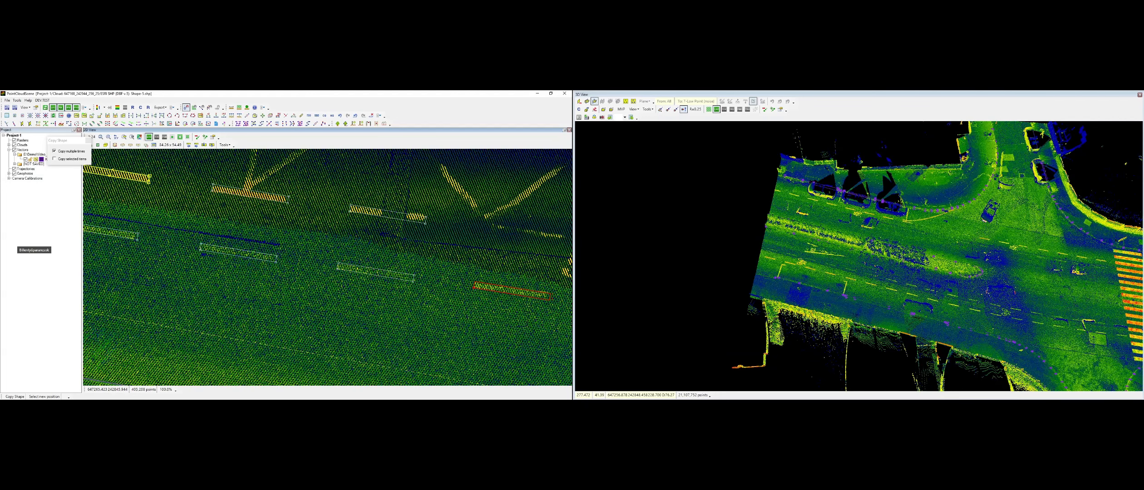
click(474, 287)
Place copies of the outline along the upper row above the bicycle symbol and on the lower dash just past it
middle_drag(474, 276, 286, 275)
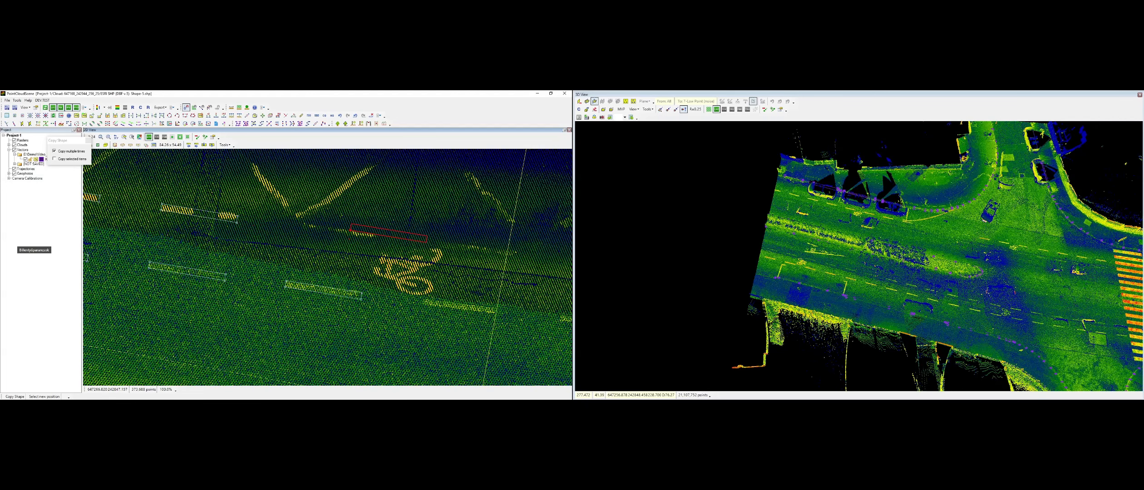
click(302, 227)
middle_drag(301, 227, 132, 197)
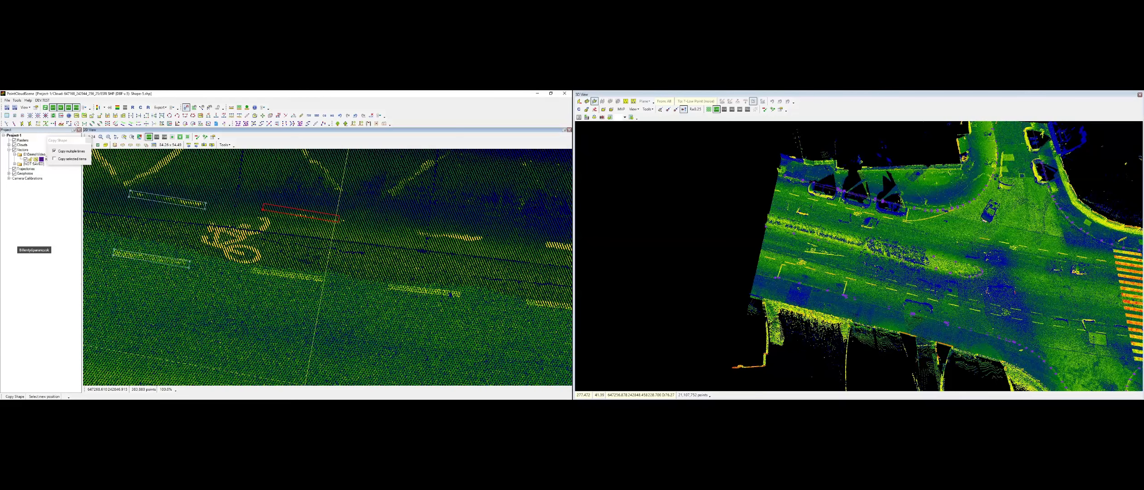
click(264, 213)
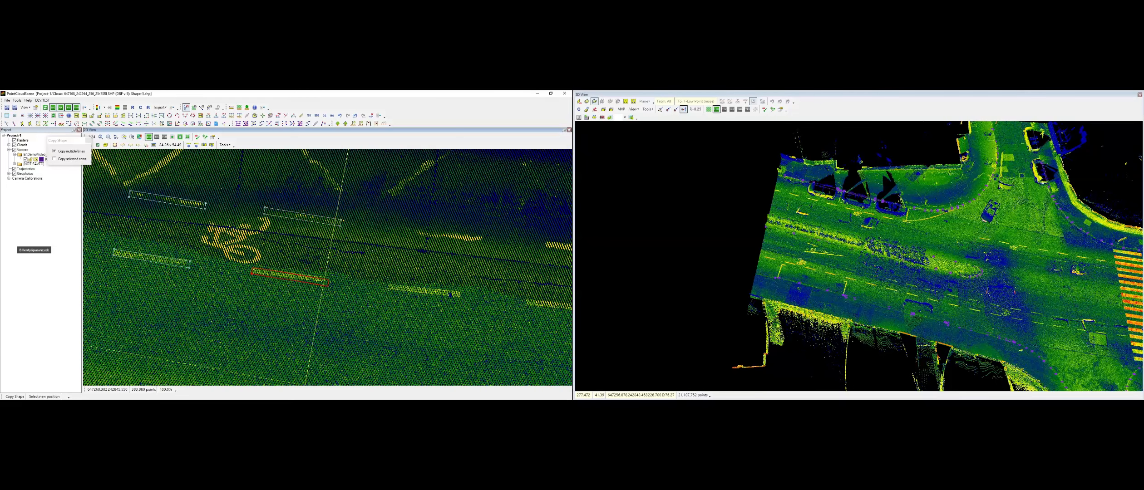
click(252, 275)
right_click(332, 264)
right_click(331, 264)
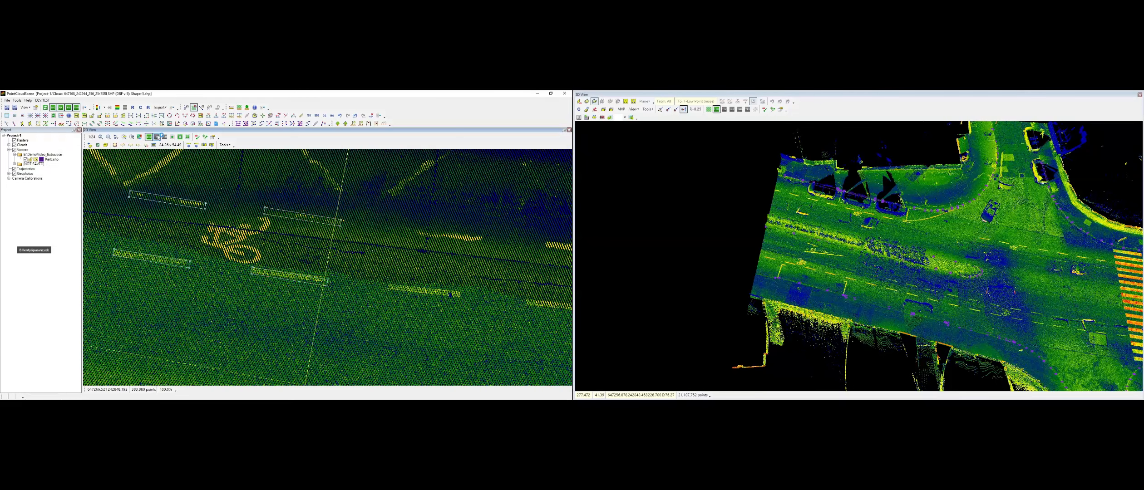
Rotate the lower and upper outlines just past the bicycle symbol about their start corners to align them with the markings
click(193, 123)
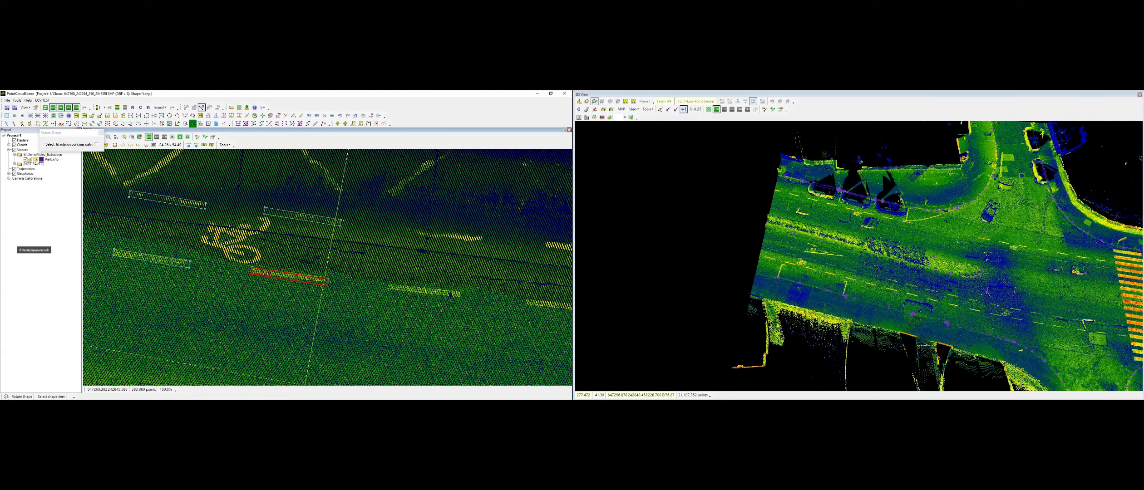
click(253, 267)
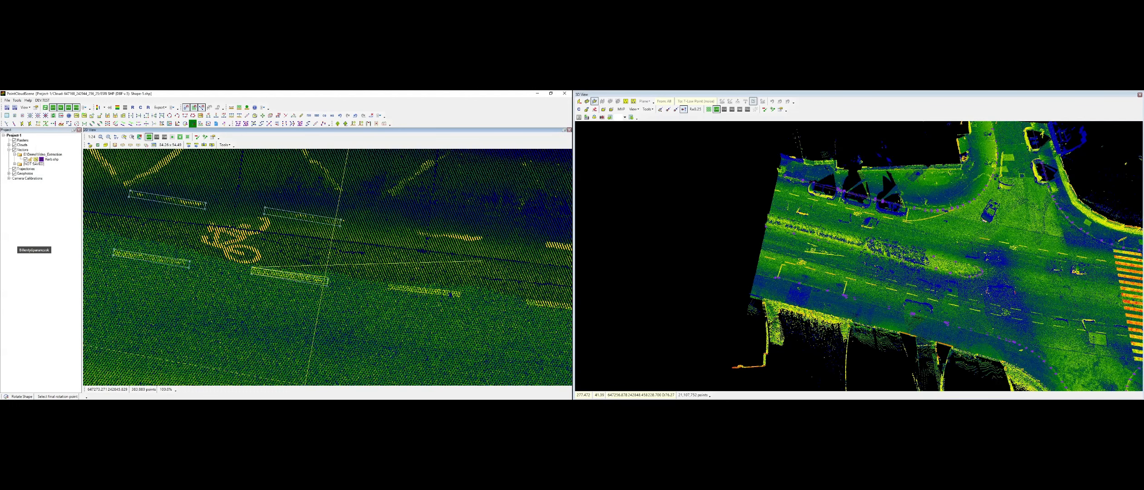
click(482, 261)
click(266, 208)
click(265, 207)
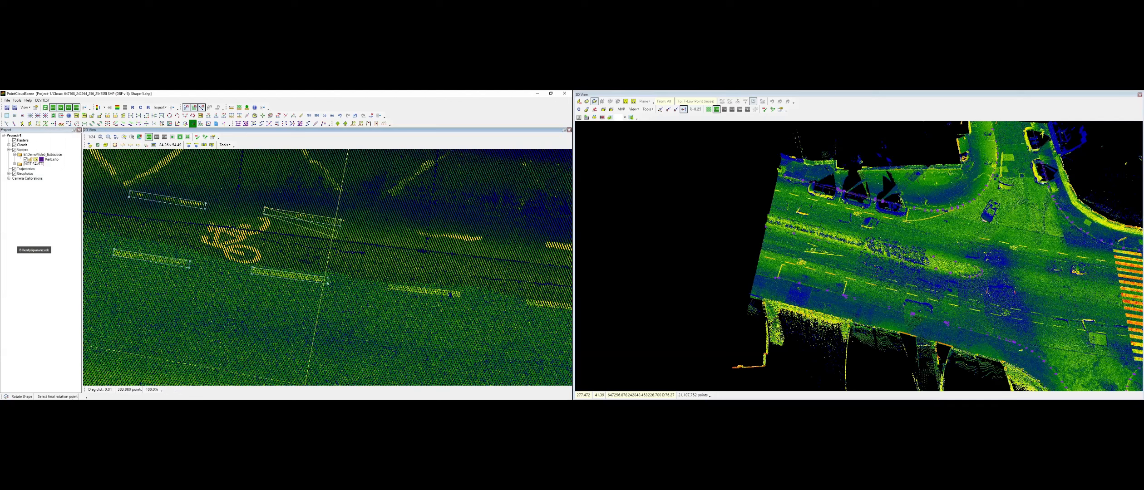
click(454, 206)
key(Escape)
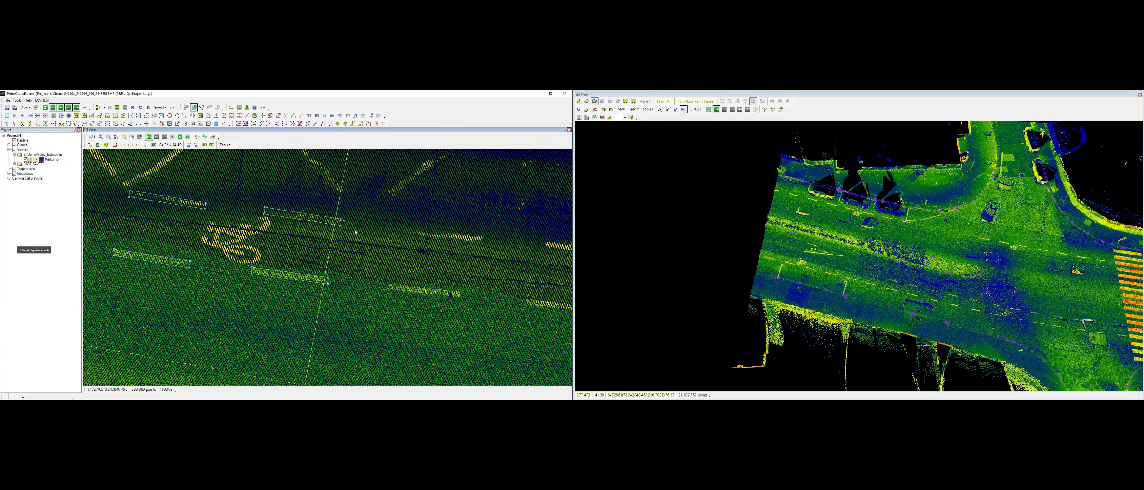
Draw a rectangle around the bicycle symbol beside the zigzag marking from three corner points
click(185, 116)
click(211, 207)
click(270, 224)
click(259, 270)
key(Escape)
Rotate the bicycle symbol's rectangle about its upper corner nearest the preceding dash
click(193, 123)
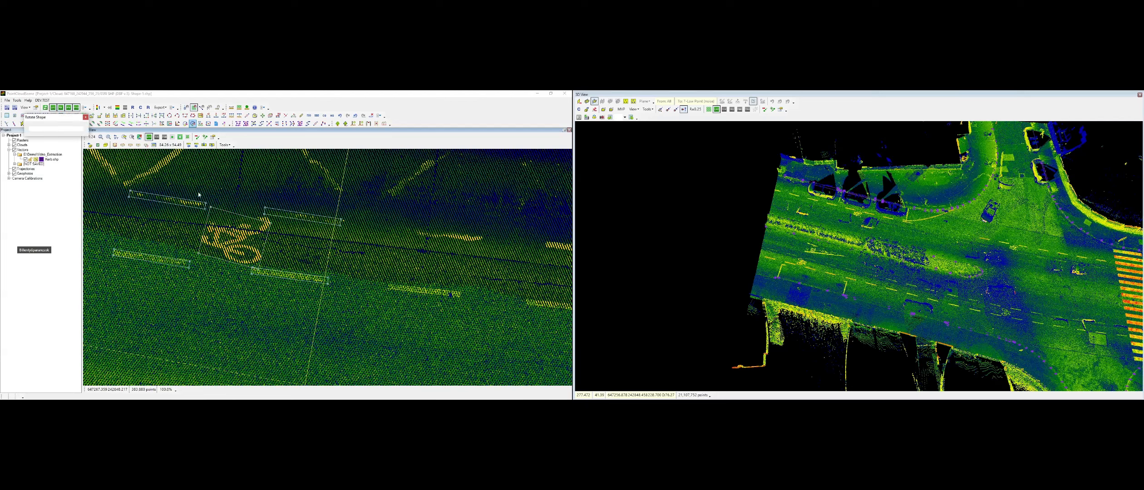
click(211, 208)
click(397, 193)
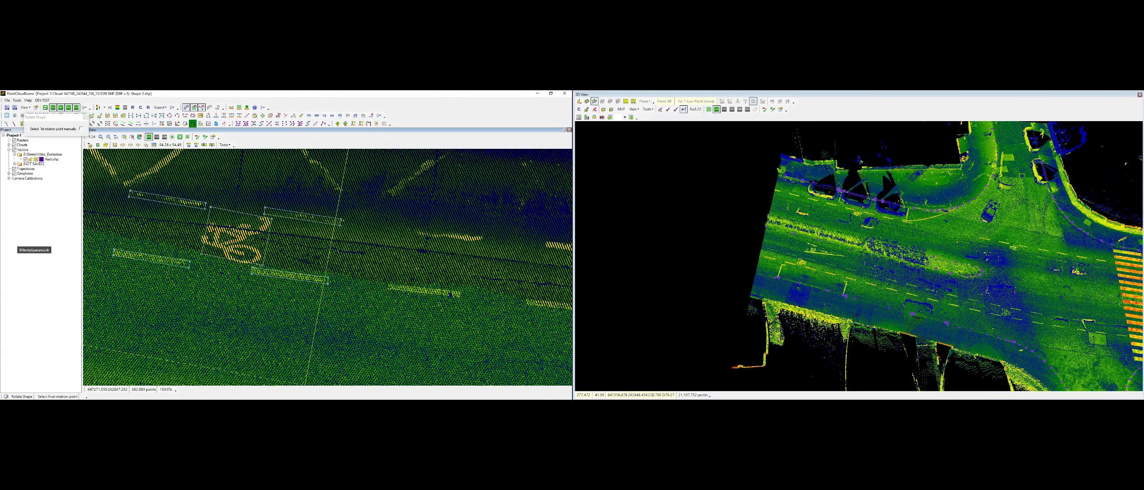
Trace the zigzag marking above the bicycle symbol as a double-line polycurve, vertex by vertex, keeping the default line distances
middle_drag(310, 205, 361, 283)
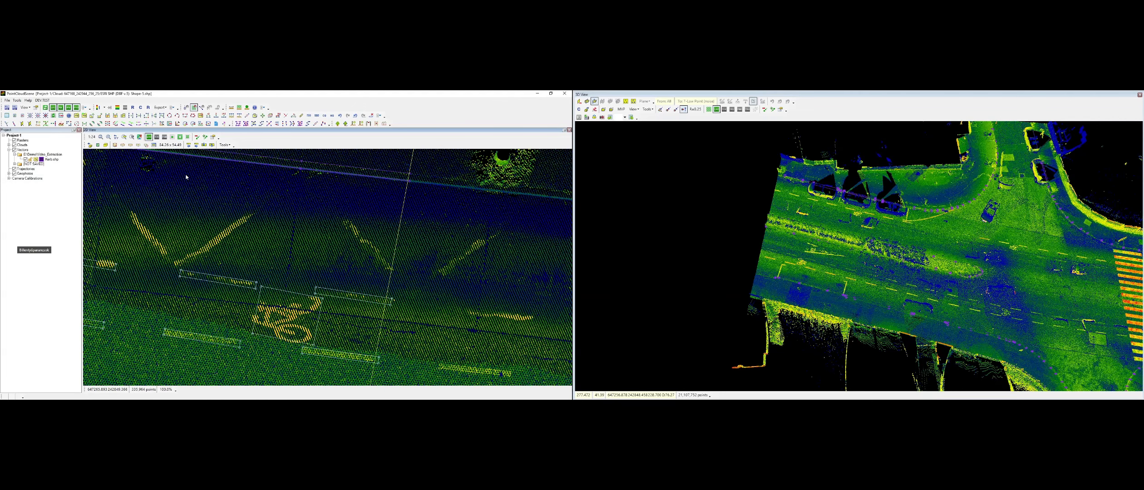
click(108, 123)
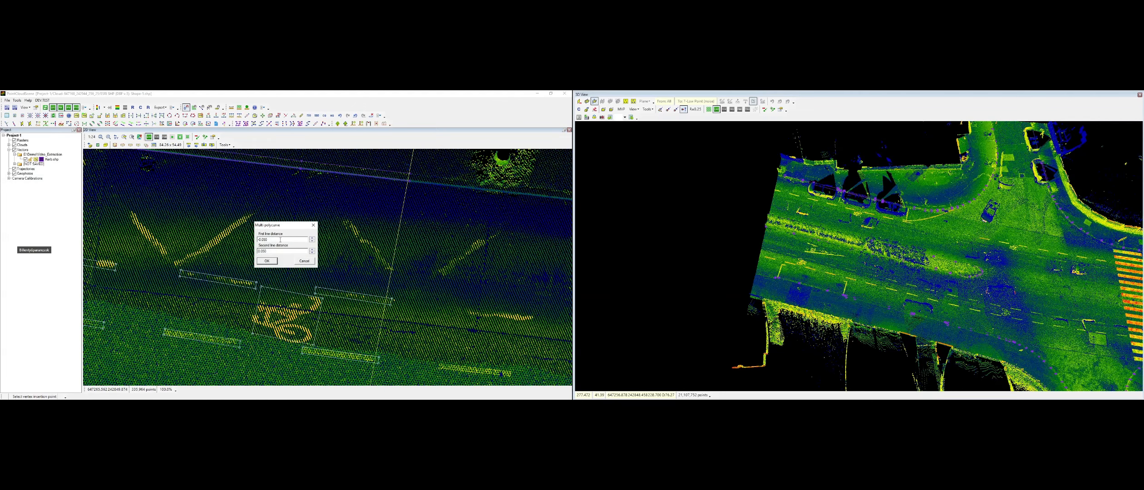
click(267, 261)
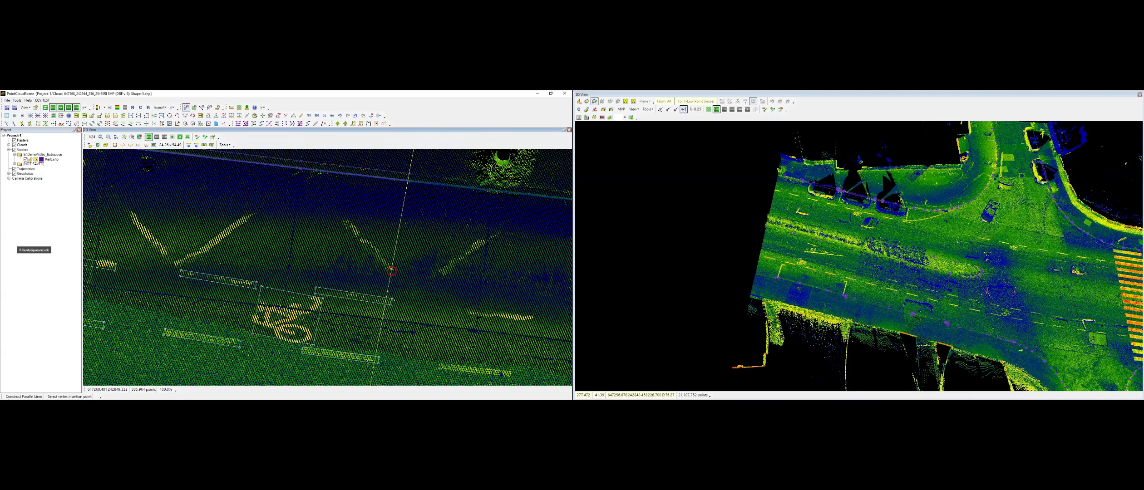
click(392, 271)
click(304, 174)
middle_drag(181, 256, 379, 302)
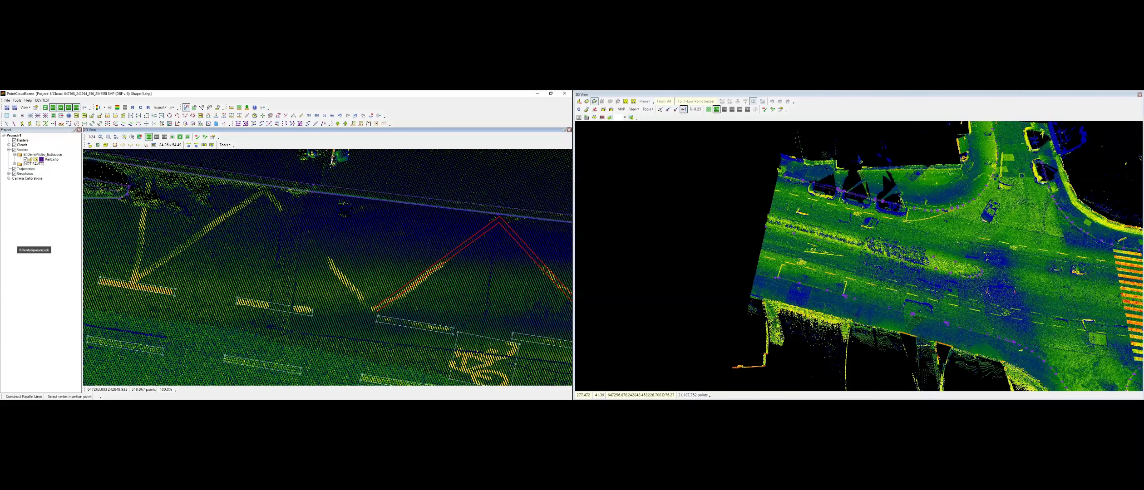
click(373, 311)
right_click(171, 172)
click(300, 265)
Insert polyline intersections between the zigzag outline and the dash outline at its base, with Z mode Ignore and target line Both
scroll(157, 289, up, 1)
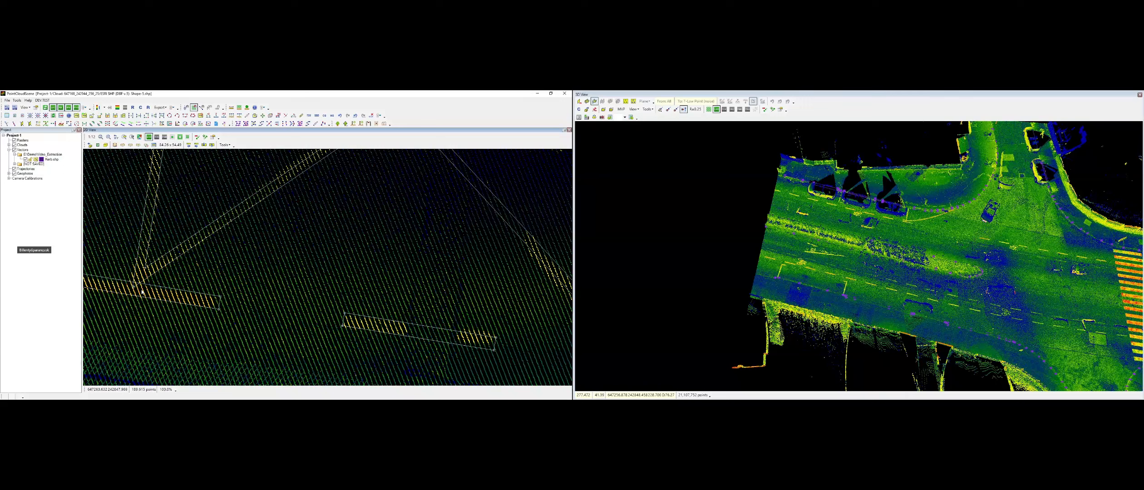
click(46, 124)
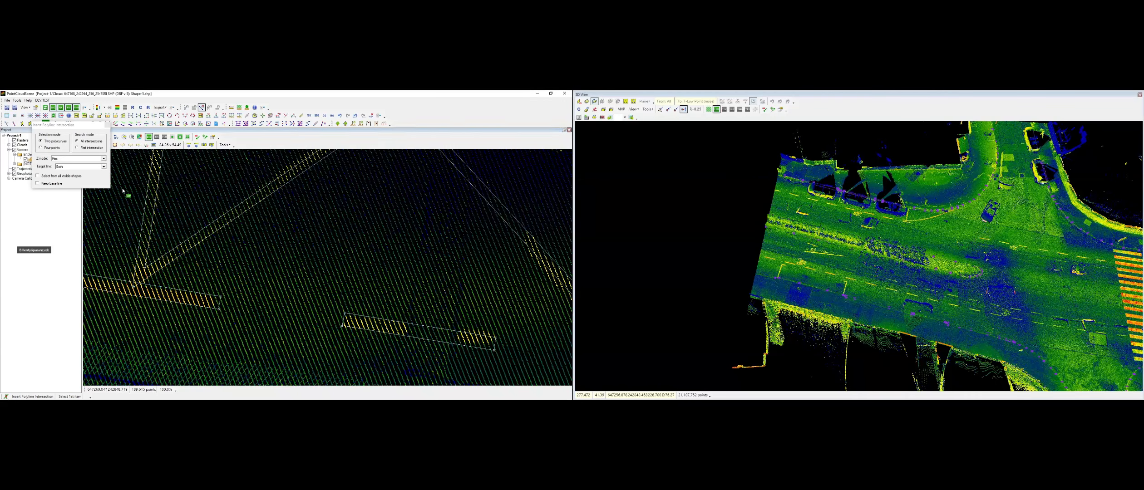
click(79, 167)
click(79, 167)
click(78, 159)
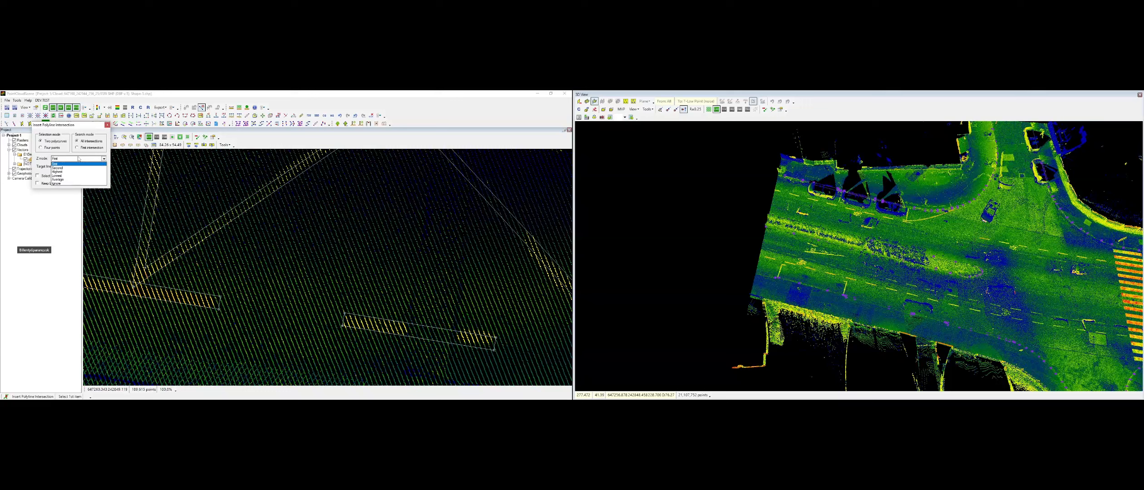
click(68, 184)
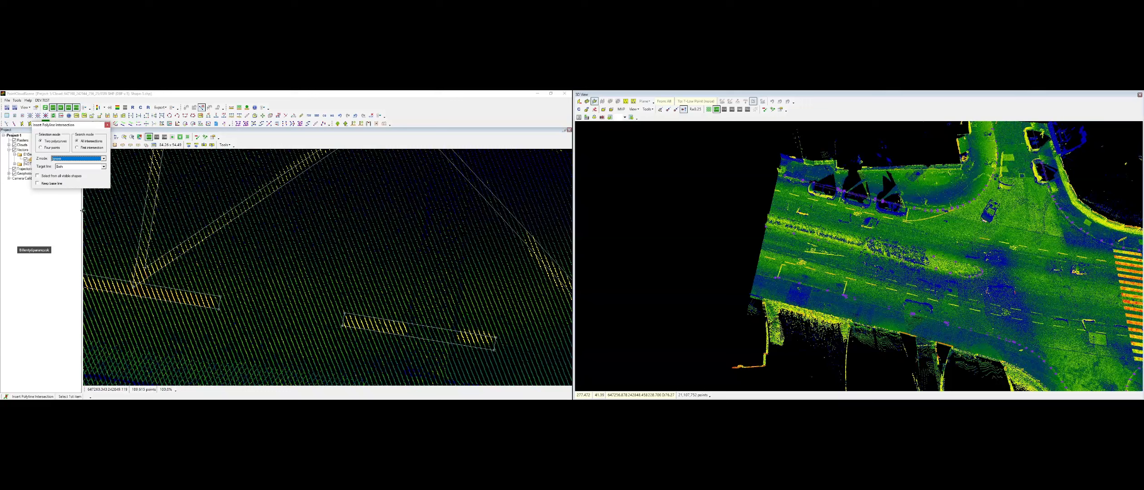
click(221, 298)
click(135, 291)
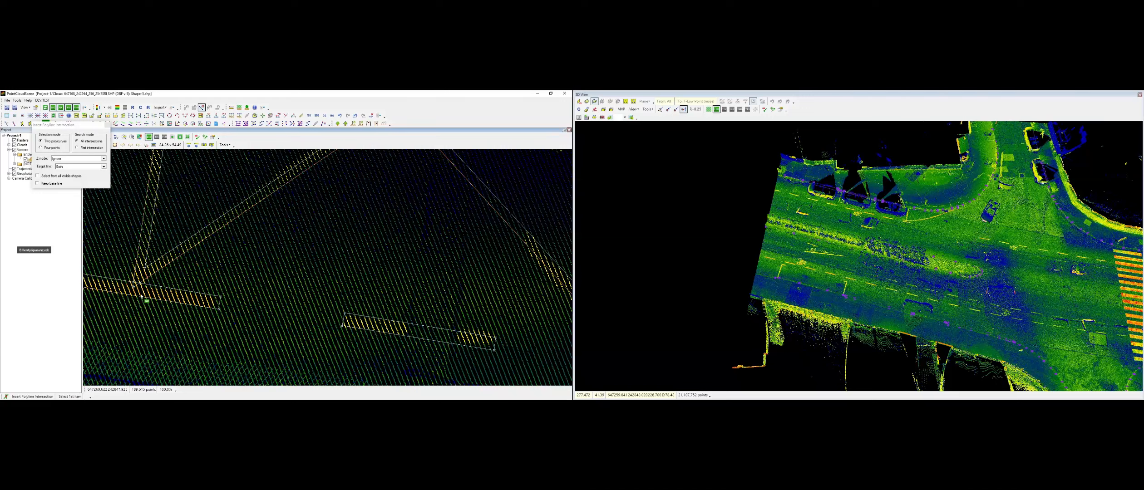
scroll(187, 263, down, 1)
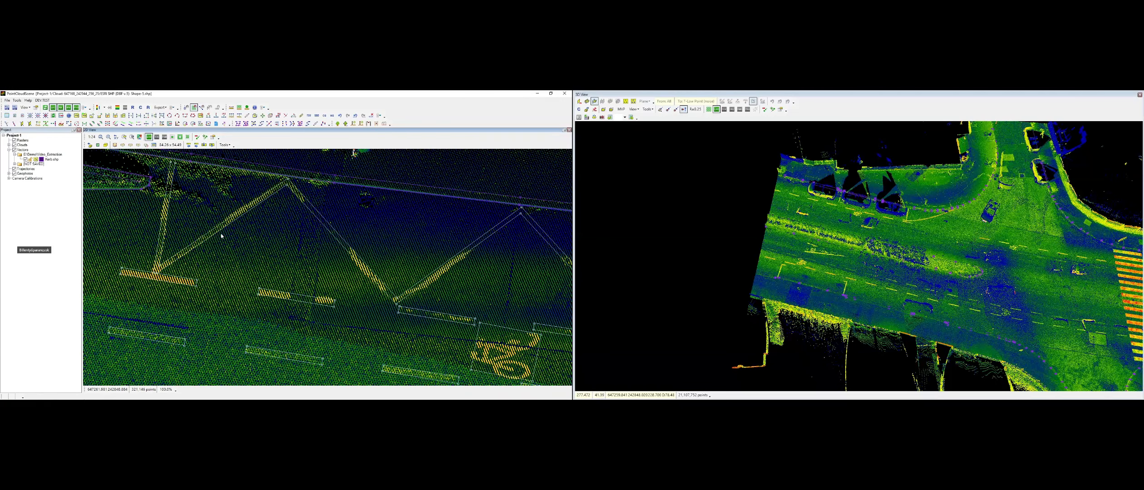
click(146, 116)
key(v)
middle_drag(556, 296, 169, 232)
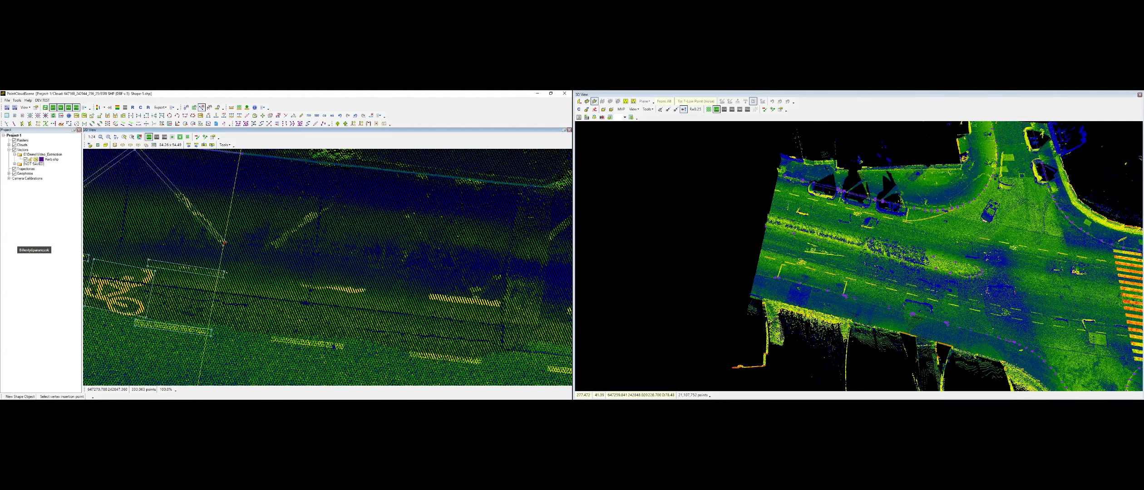
key(Escape)
Draw a rectangle around the bicycle symbol beside the pedestrian crossing from three corner points
middle_drag(182, 243, 449, 217)
scroll(410, 214, down, 2)
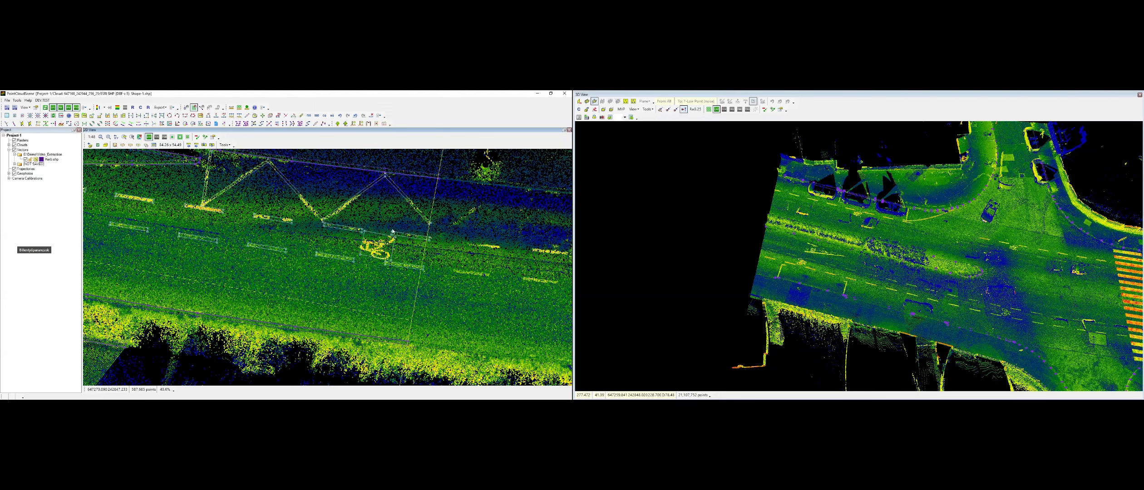
middle_drag(215, 231, 424, 240)
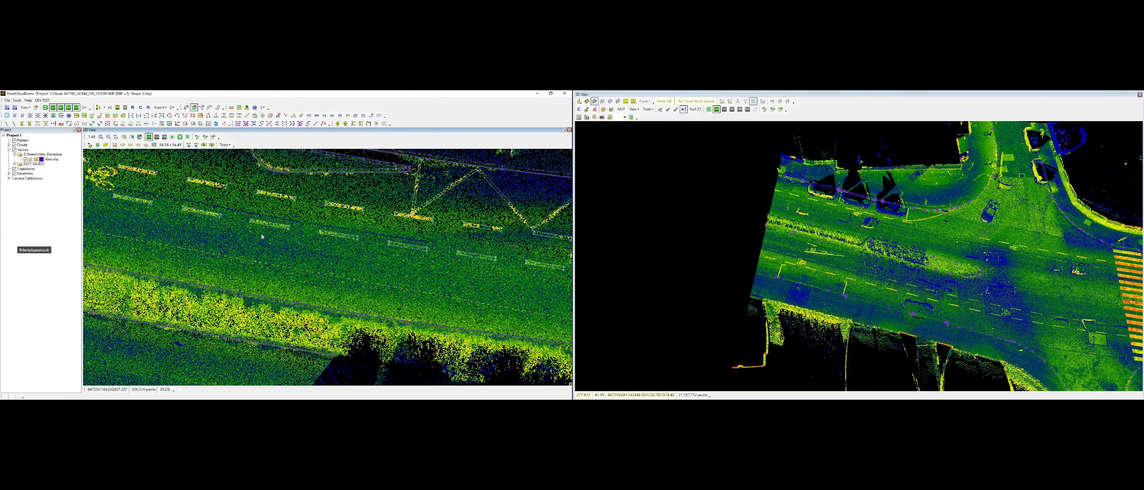
middle_drag(178, 214, 512, 276)
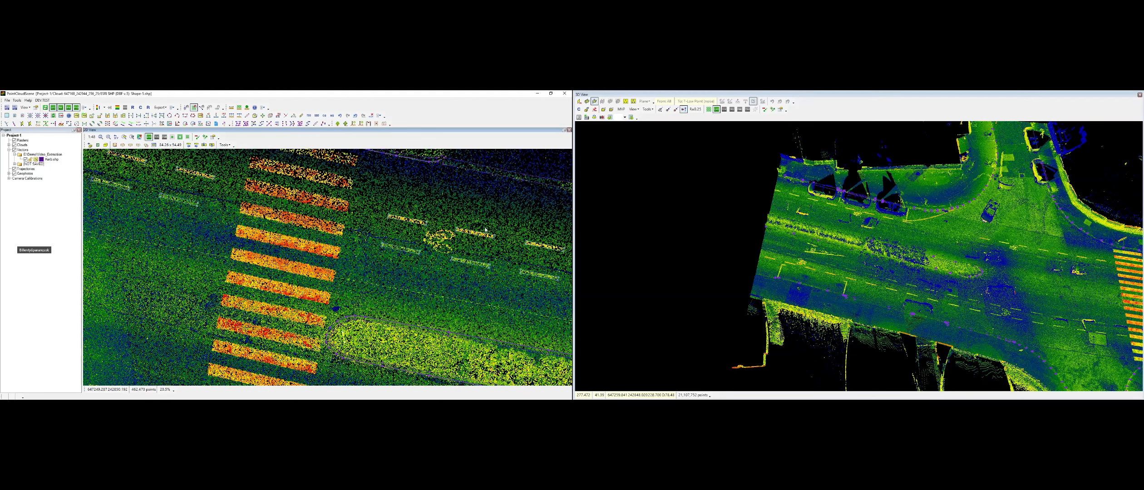
scroll(496, 225, up, 2)
click(185, 116)
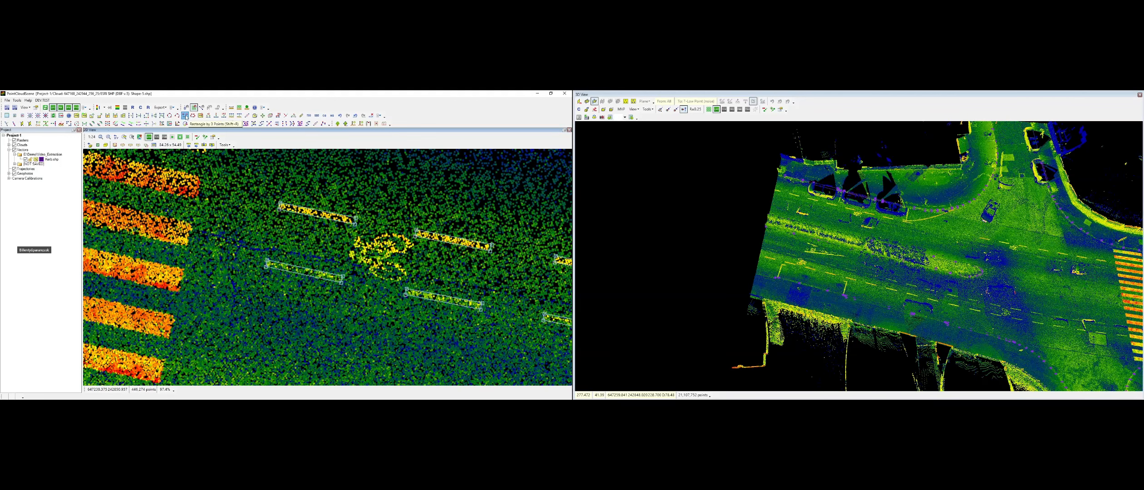
click(415, 236)
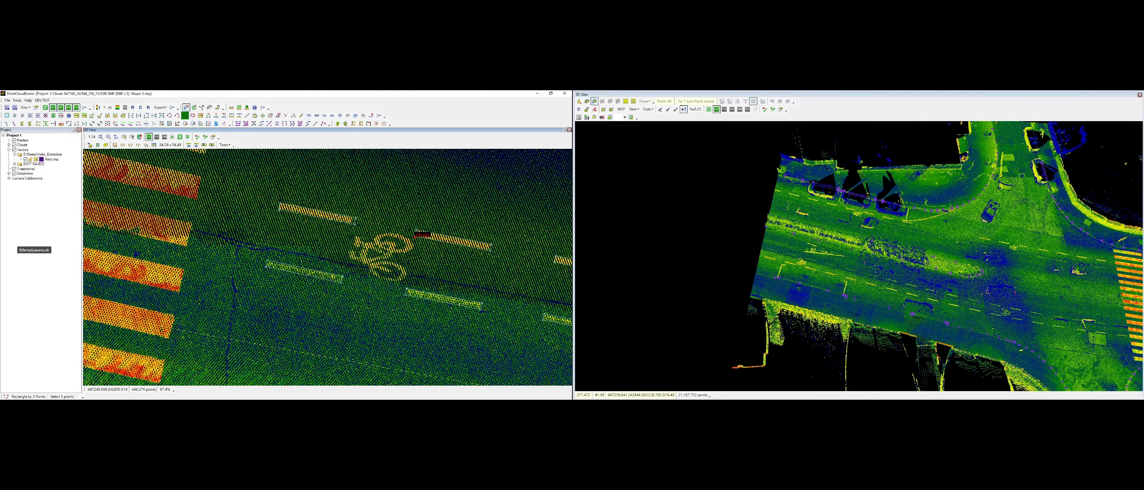
click(405, 285)
click(347, 274)
Trace the long curved marking at the side-street corner as a double-line polycurve and create it as a closed shape
scroll(350, 304, down, 2)
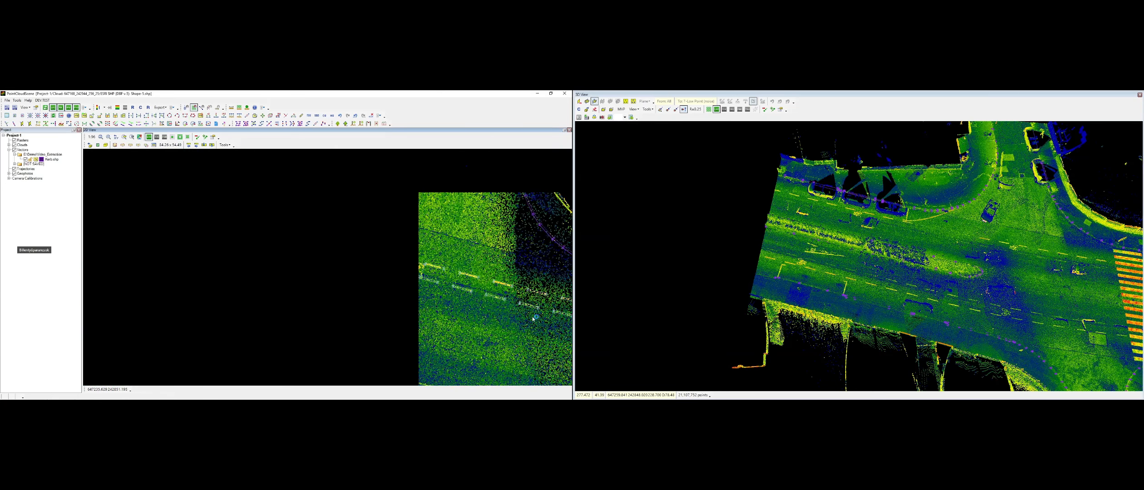
middle_drag(435, 204, 368, 309)
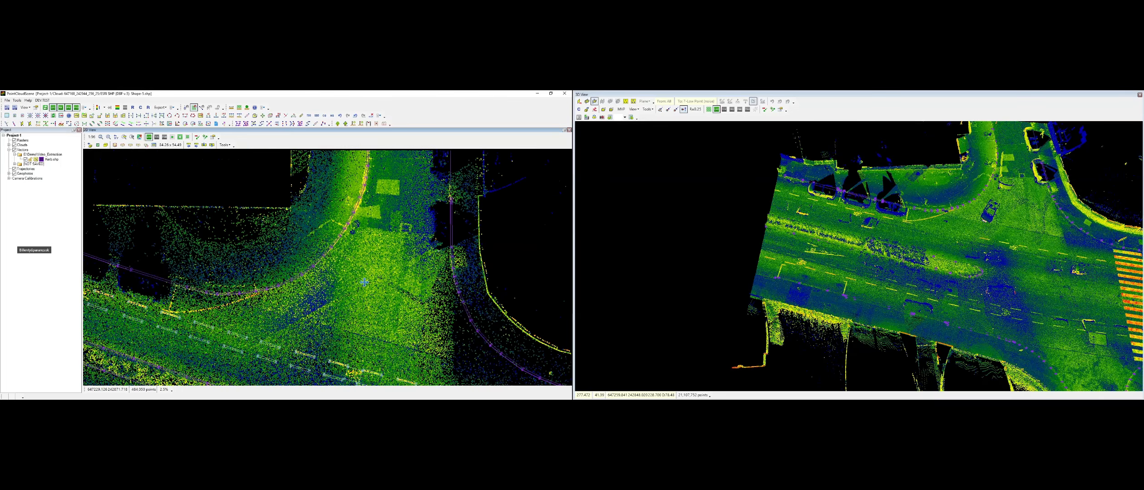
middle_drag(446, 171, 373, 297)
scroll(342, 305, up, 2)
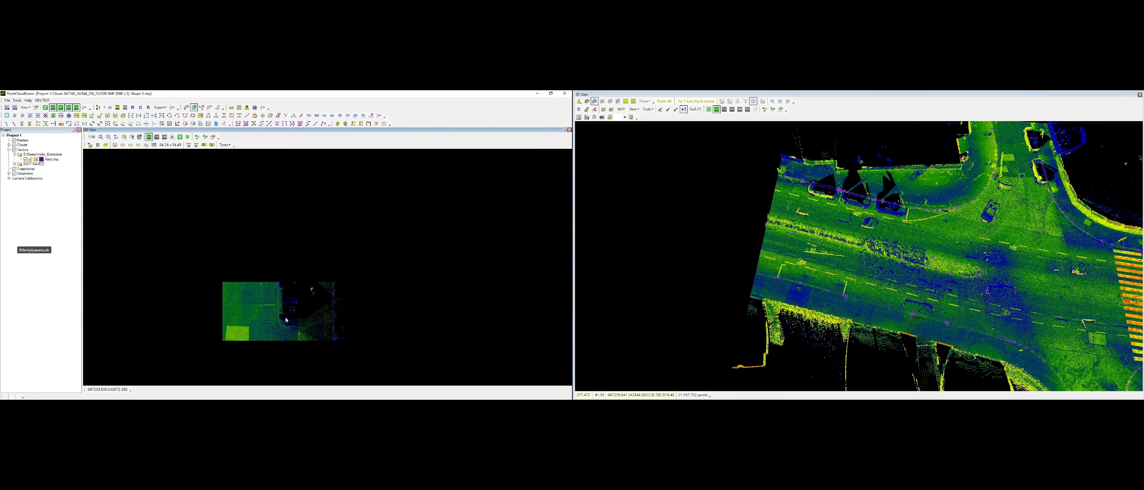
scroll(392, 184, down, 2)
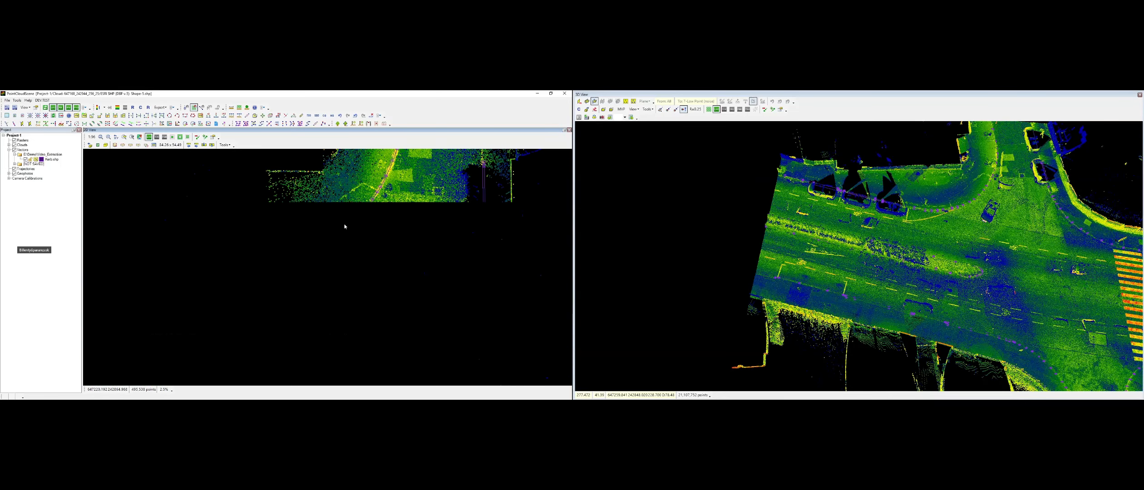
scroll(403, 288, up, 2)
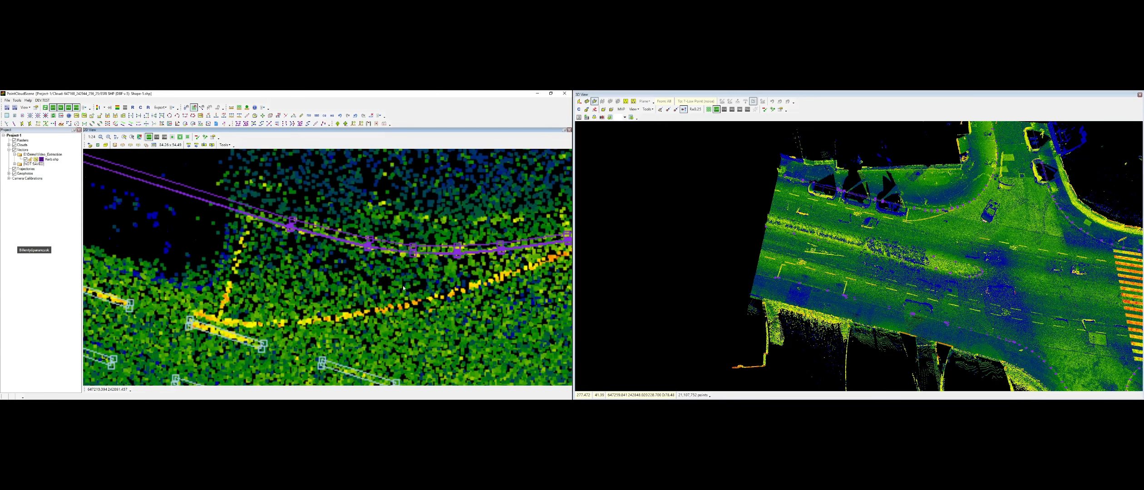
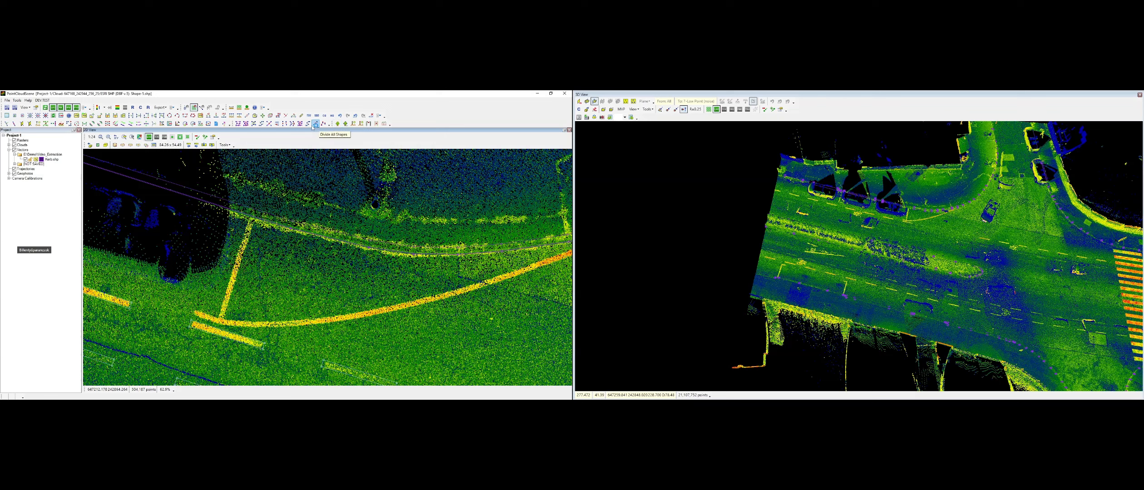
click(107, 124)
click(268, 262)
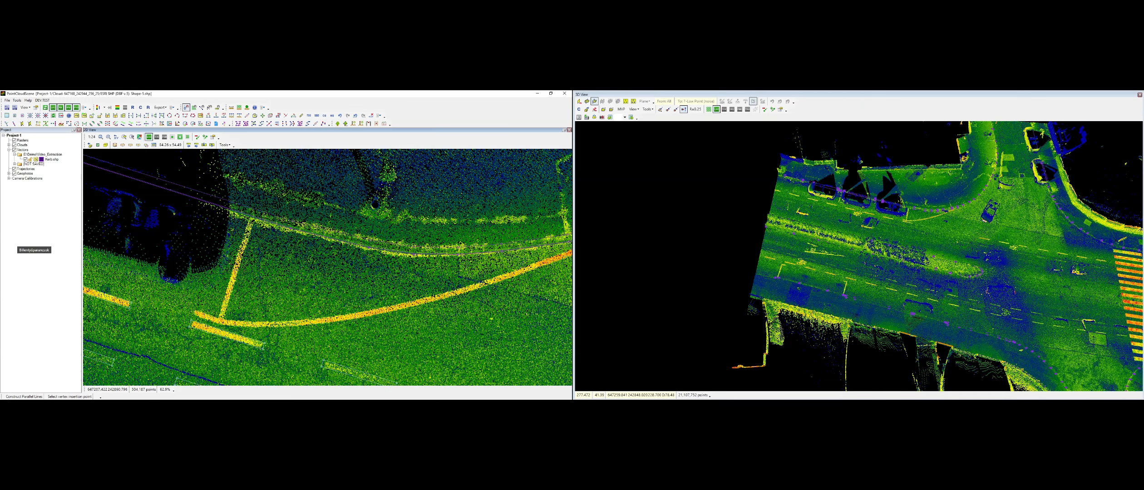
click(194, 313)
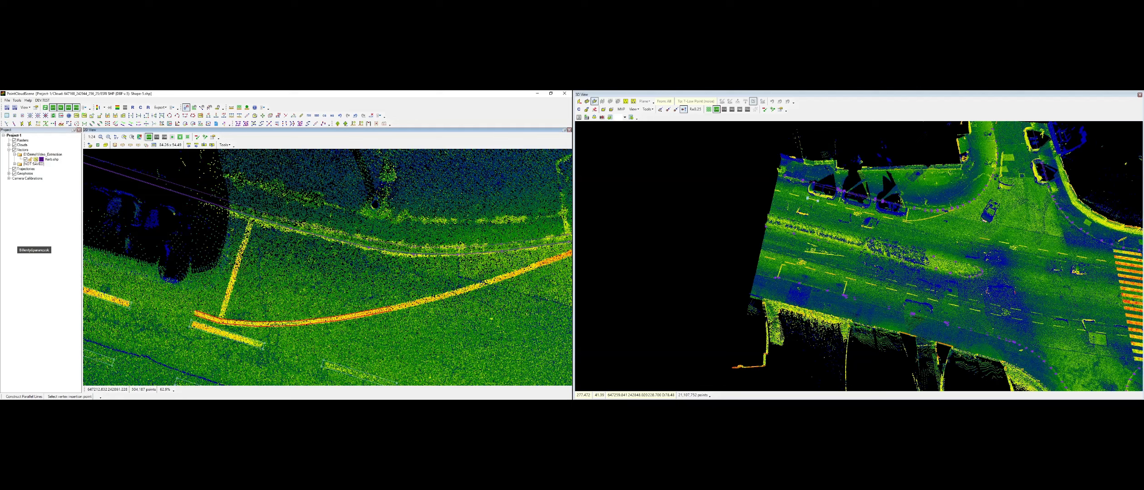
middle_drag(452, 294, 174, 324)
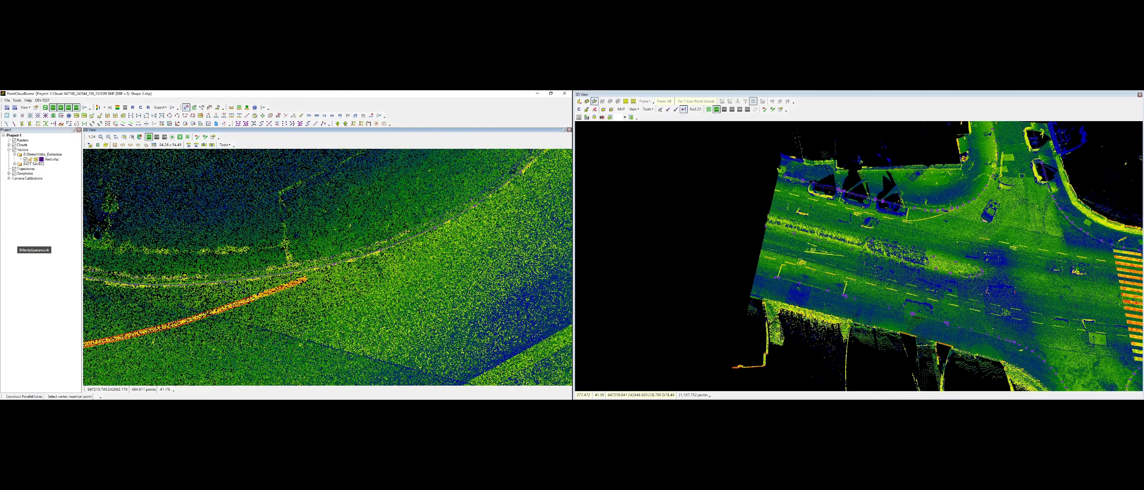
right_click(310, 279)
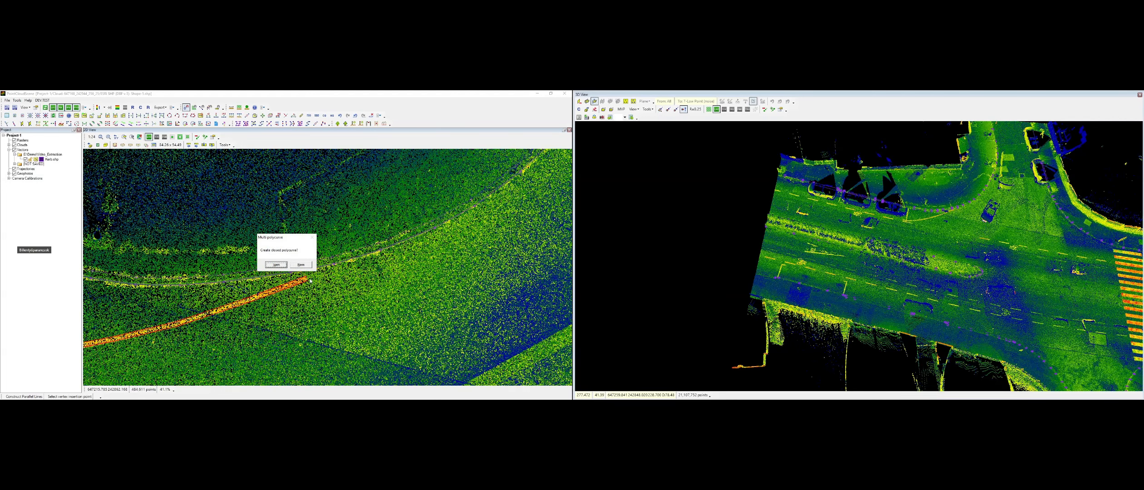
click(281, 266)
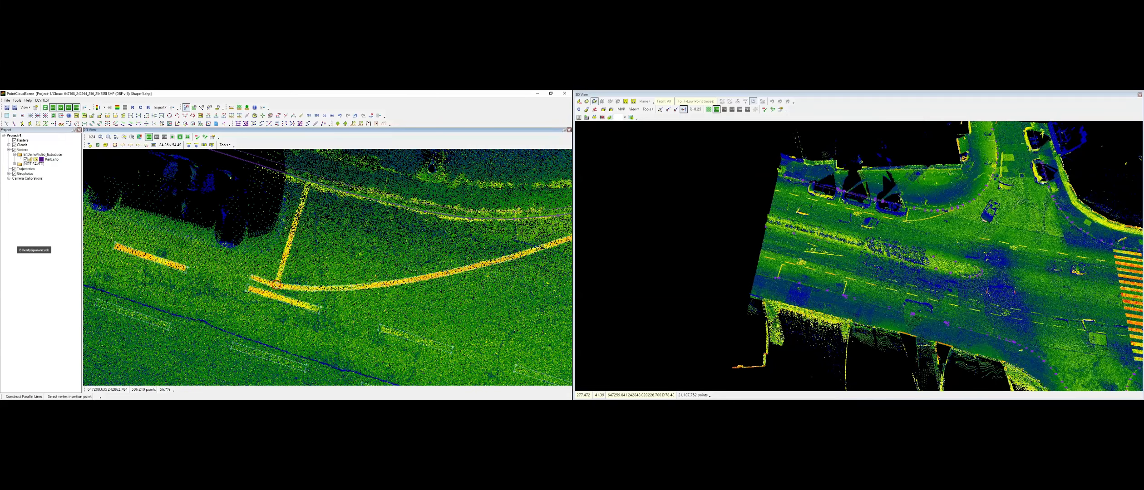
Trace the short cross line between the curved marking and the kerb as a closed double-line polycurve
click(276, 284)
right_click(317, 191)
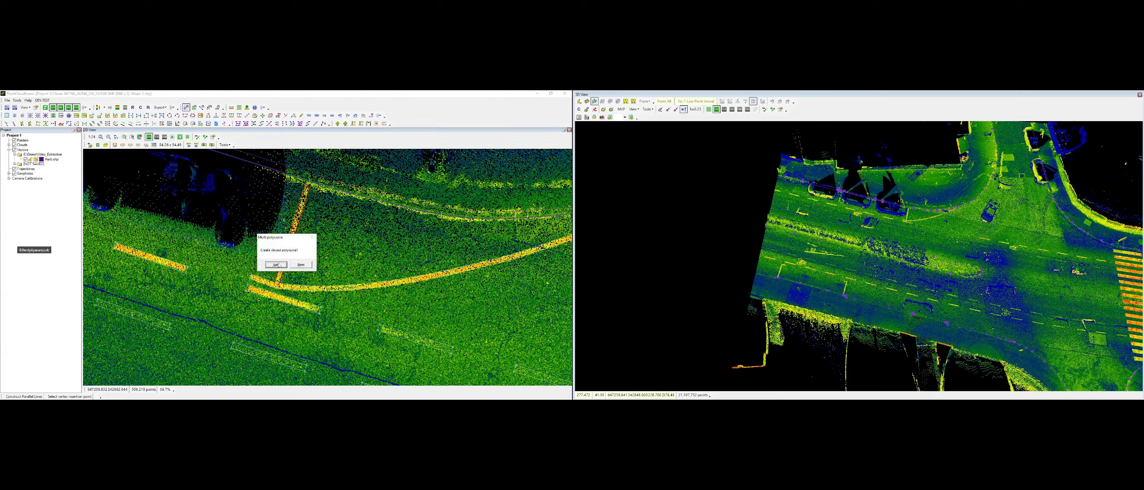
click(276, 265)
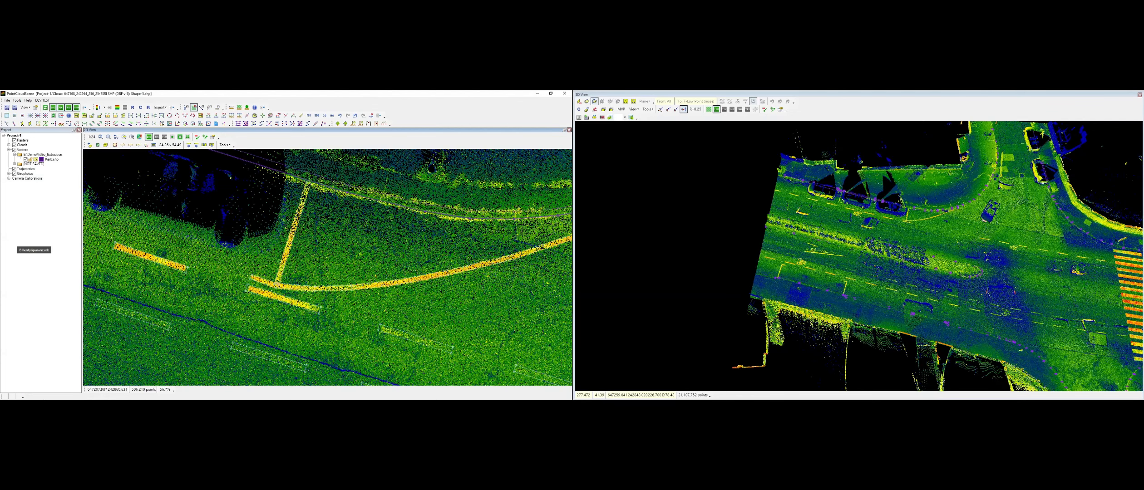
Insert polyline intersections where the short cross line's outline meets the curved marking's outline
scroll(284, 287, up, 1)
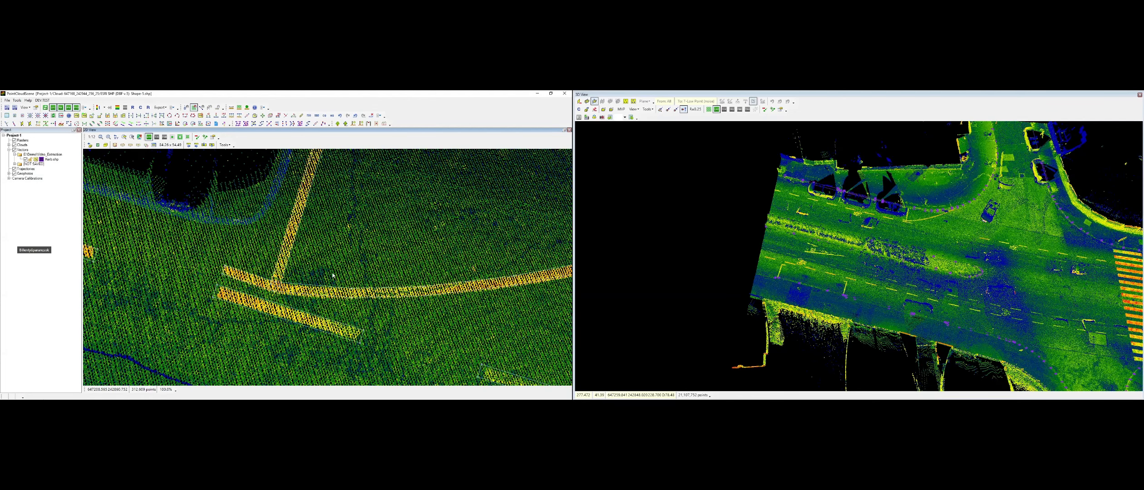
click(45, 124)
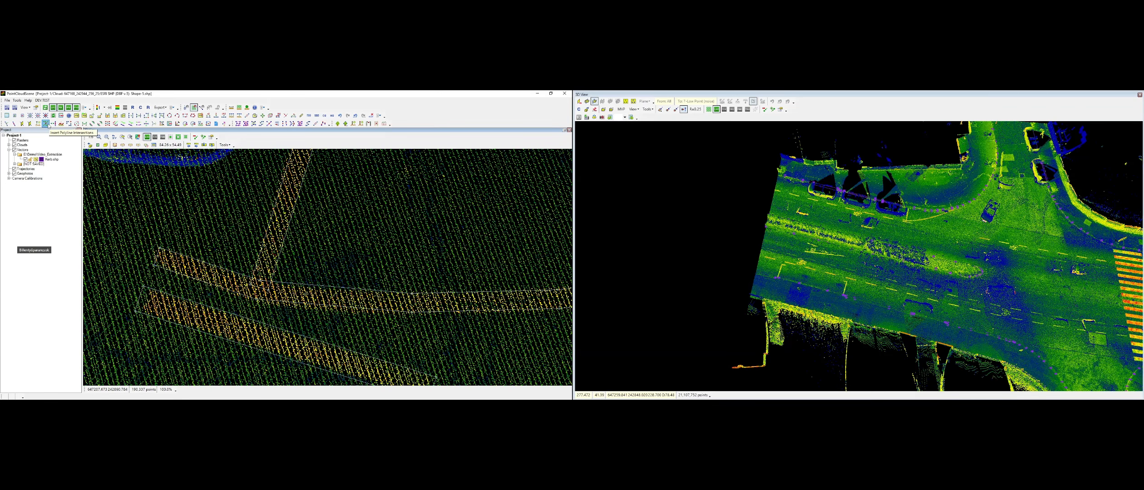
click(261, 286)
key(Escape)
key(Escape)
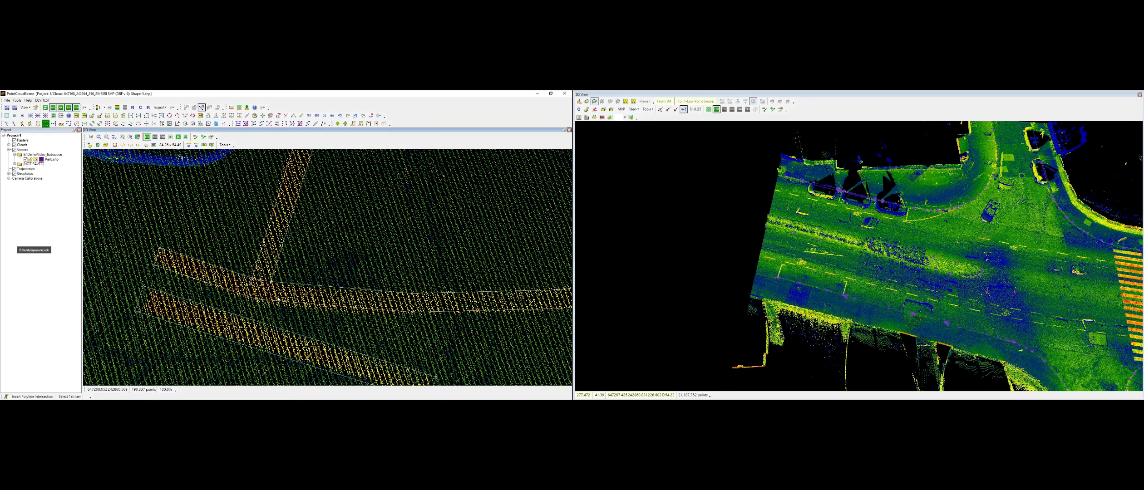
Remove the excess at the junction and move the short cross line's end corner onto the curved marking's upper edge
key(Delete)
key(Escape)
key(m)
click(250, 284)
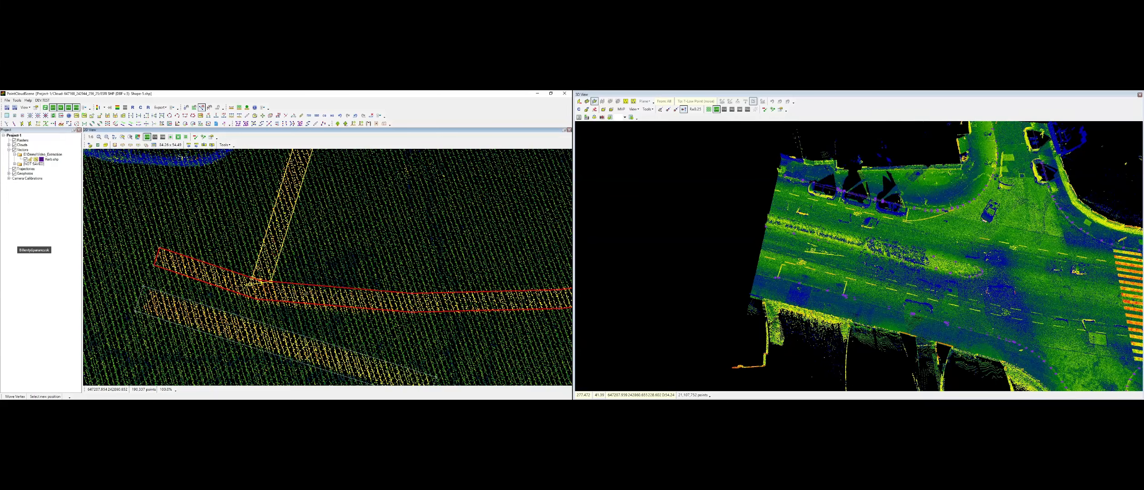
click(260, 282)
key(Escape)
Outline the bicycle symbol beside the parked cars with a three-point rectangle
scroll(277, 290, down, 2)
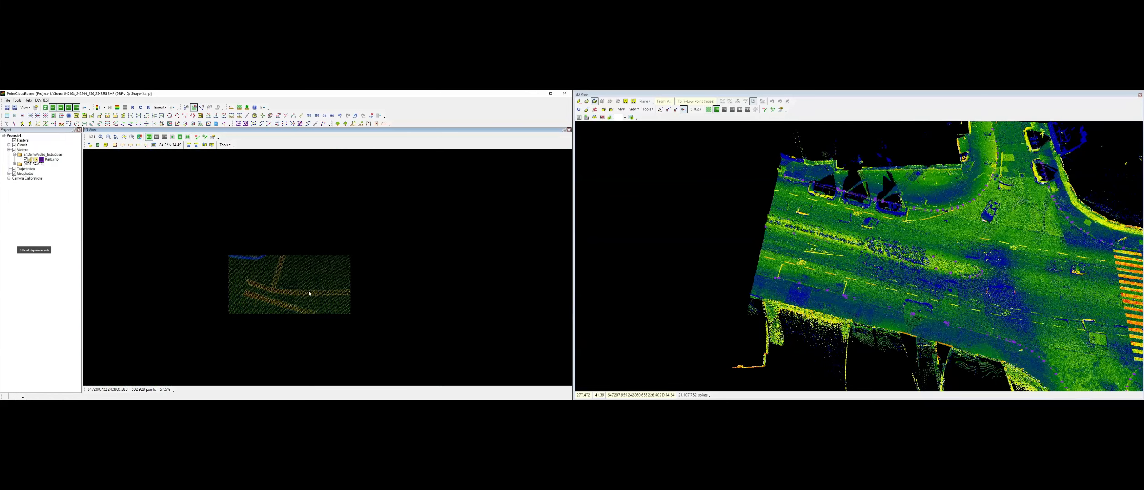
scroll(309, 294, down, 1)
middle_drag(238, 279, 485, 334)
scroll(368, 314, up, 1)
click(186, 108)
click(184, 115)
click(402, 296)
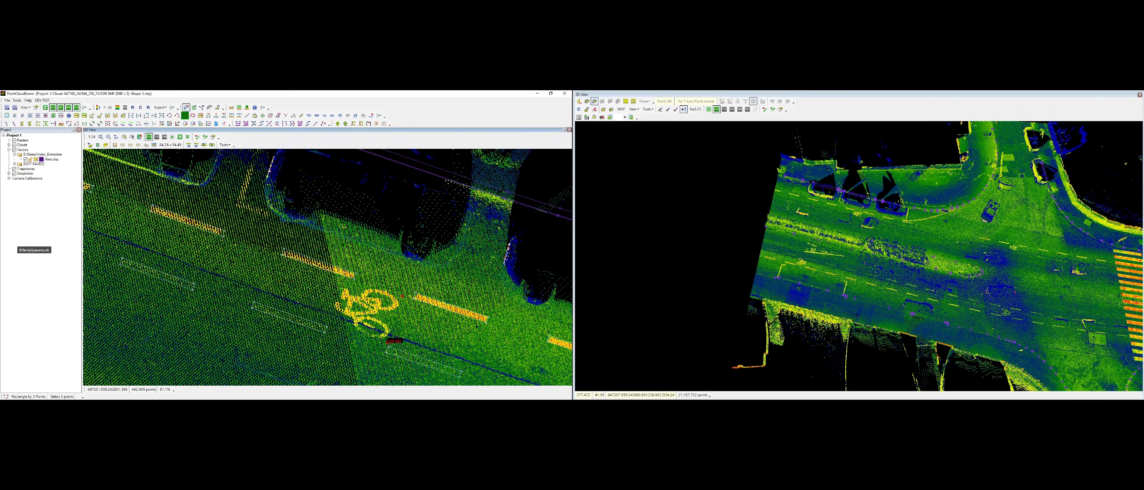
click(387, 343)
click(331, 320)
key(Escape)
Trace the L-shaped parking bay marking between the parked cars as a double-line polycurve and create it as a closed shape
middle_drag(227, 270, 277, 340)
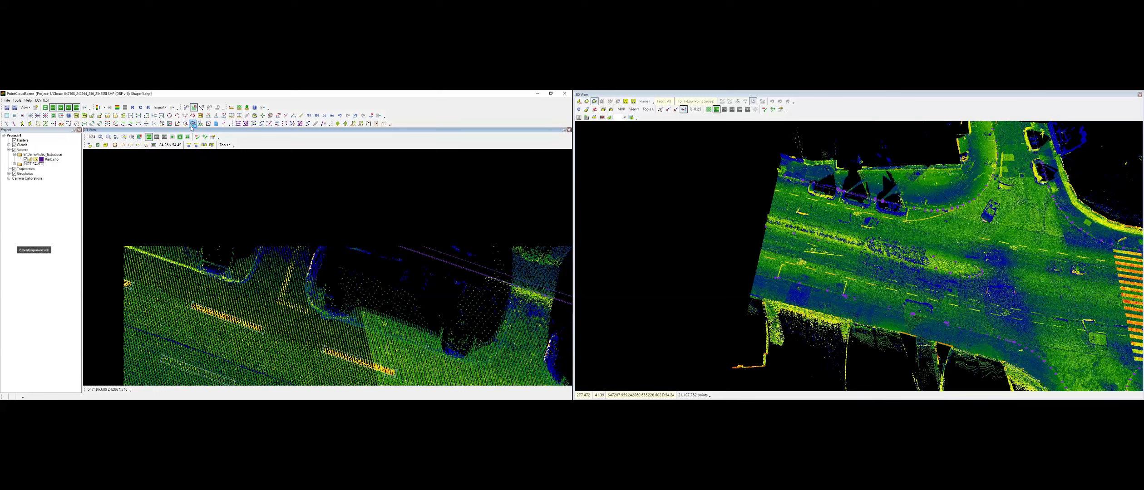
click(108, 124)
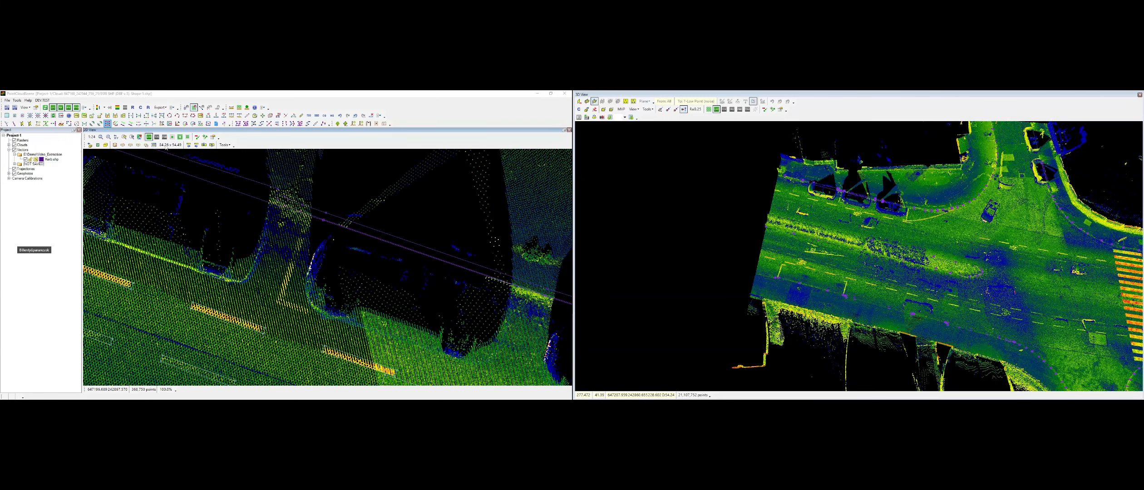
click(268, 261)
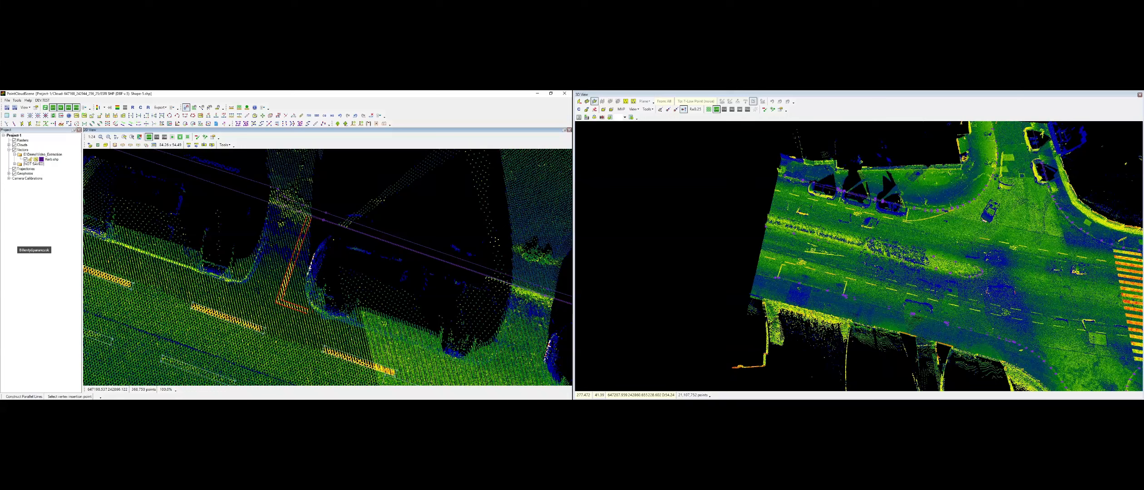
key(Return)
click(279, 267)
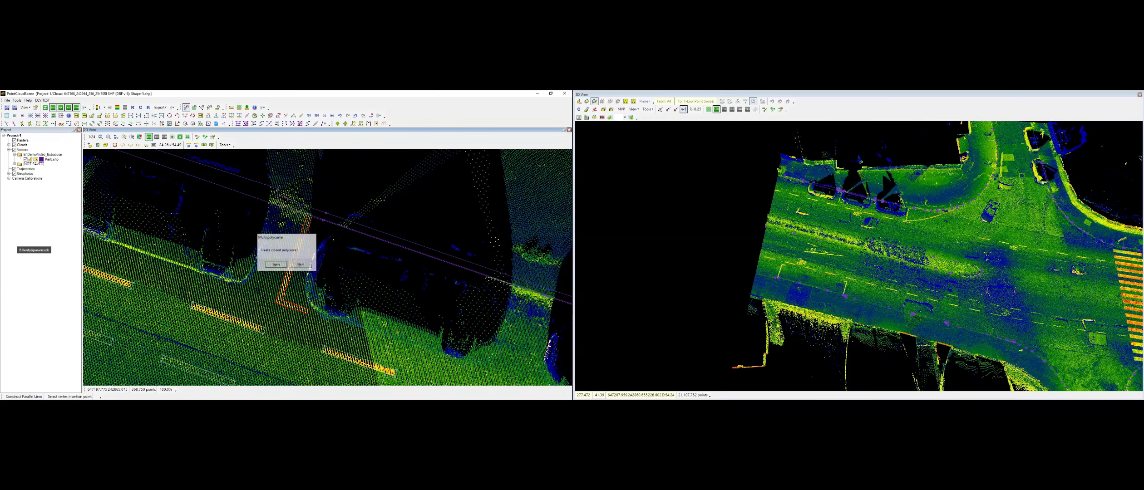
Outline the first two stripes at the kerb end of the zebra crossing with three-point rectangles
scroll(279, 268, down, 1)
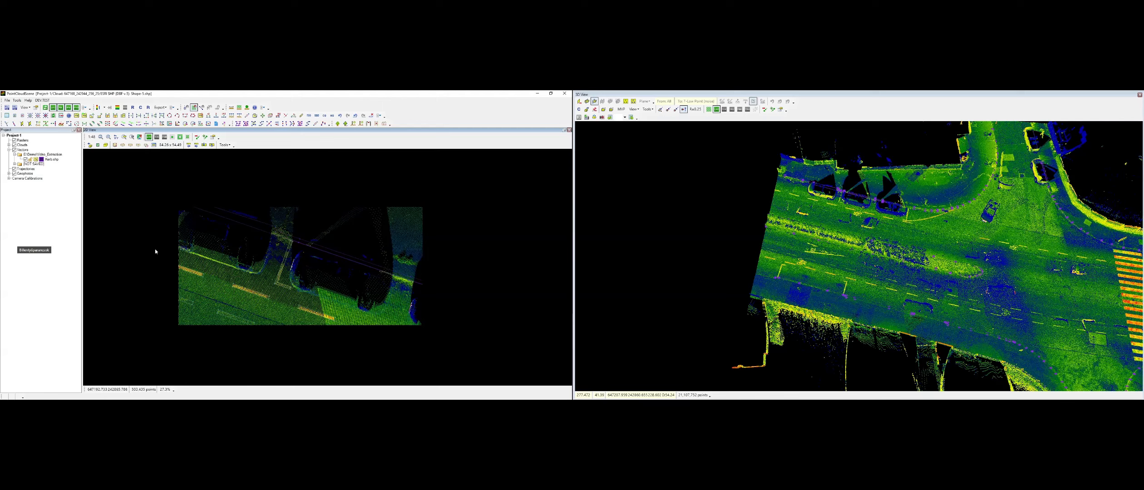
middle_drag(148, 281, 411, 328)
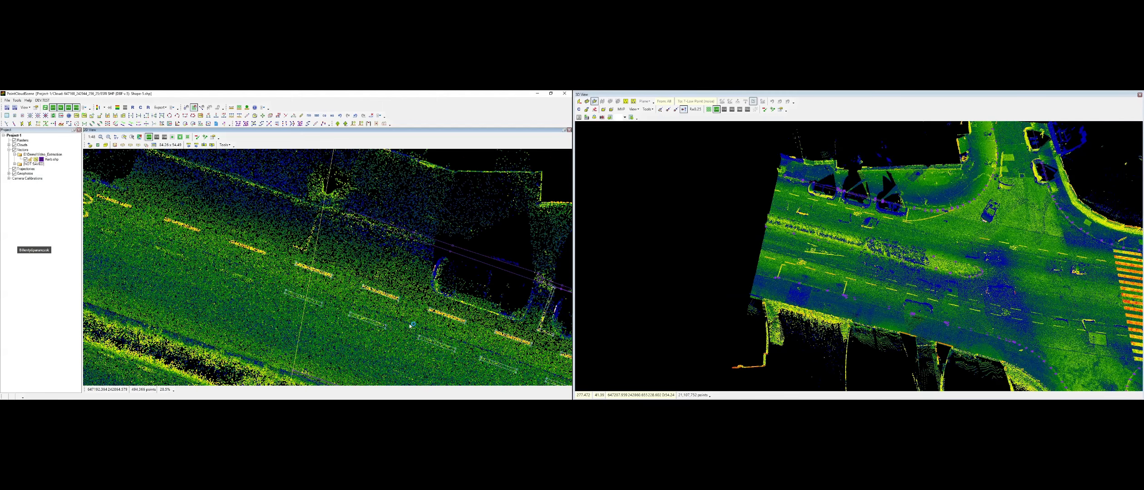
middle_drag(547, 366, 300, 215)
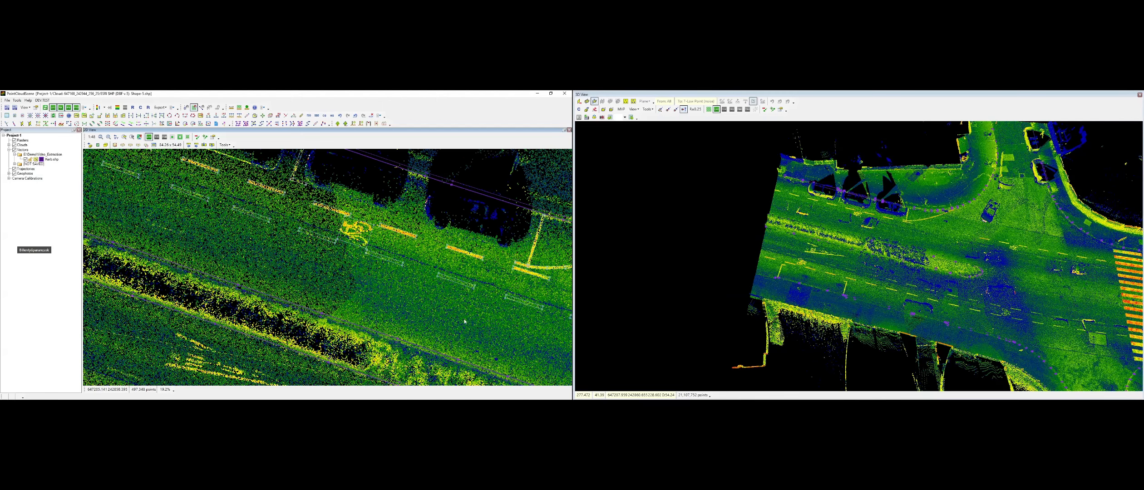
middle_drag(464, 339, 81, 239)
middle_drag(398, 305, 4, 265)
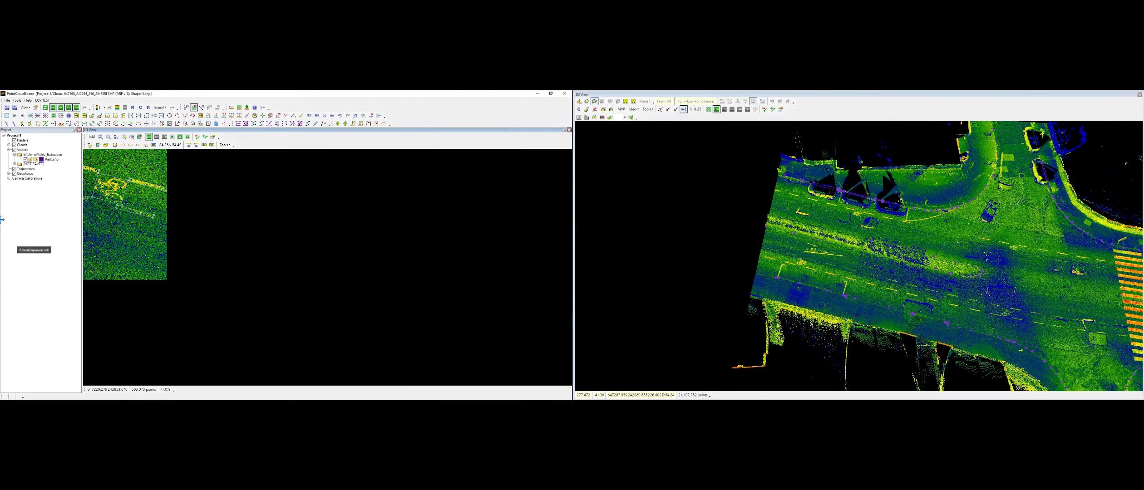
middle_drag(388, 278, 113, 267)
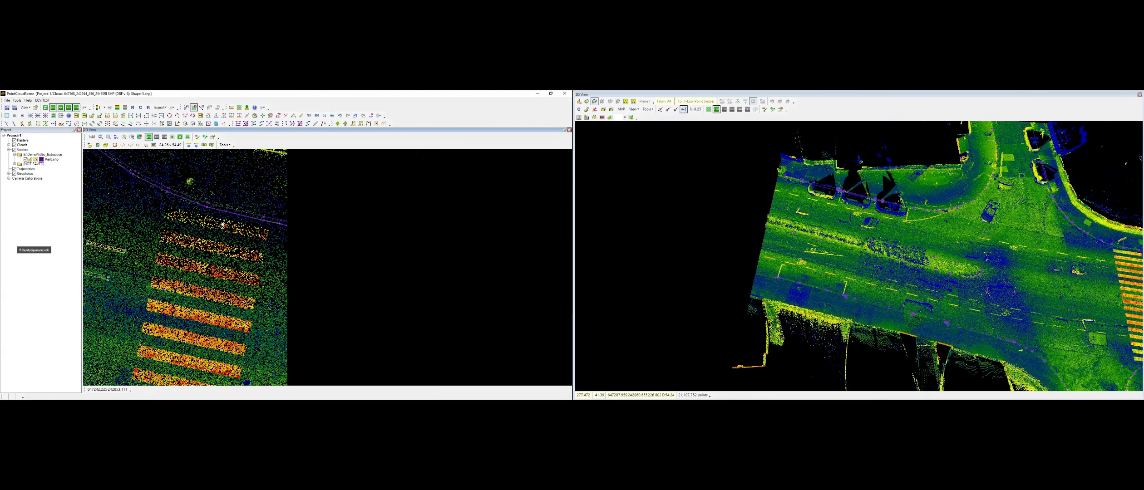
scroll(184, 209, up, 2)
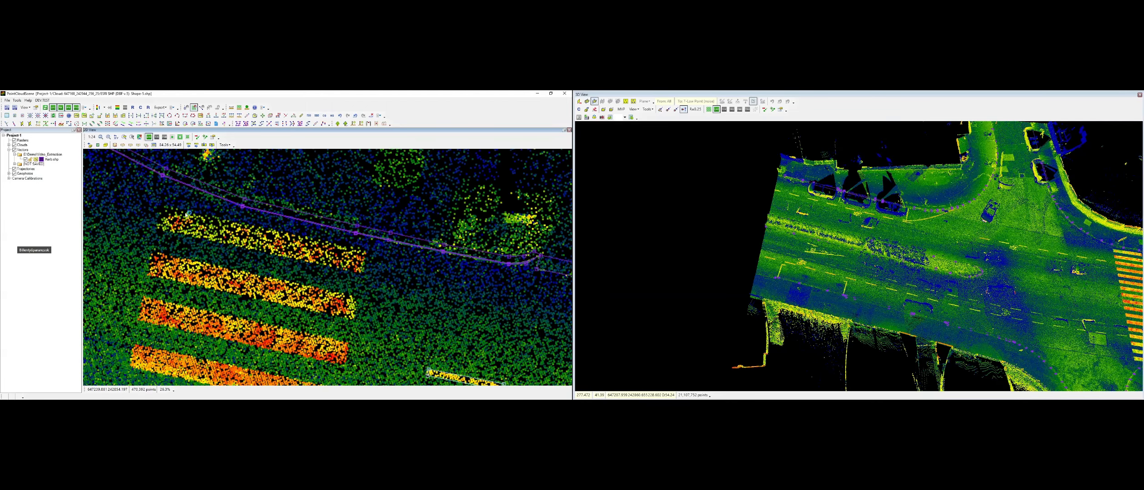
click(186, 116)
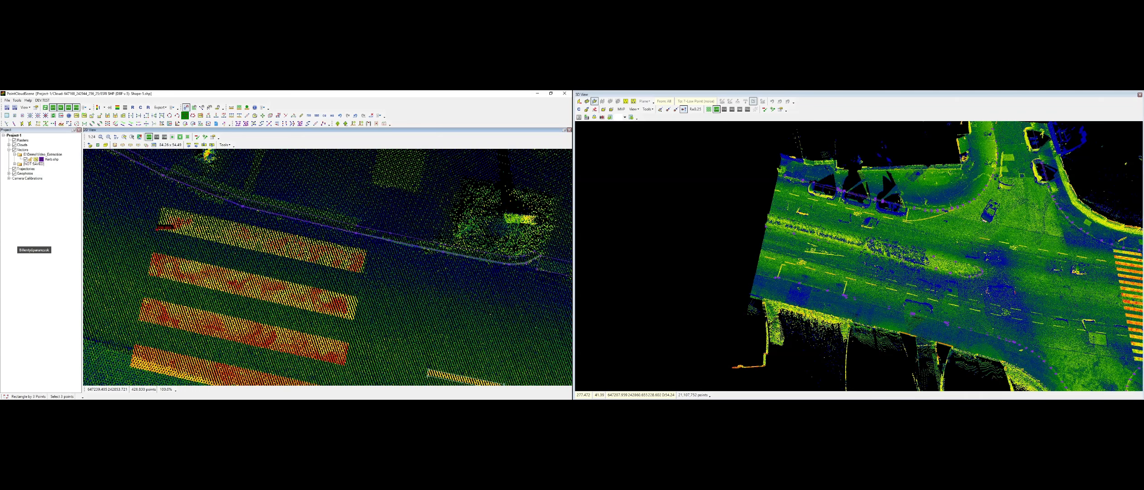
click(157, 229)
click(364, 273)
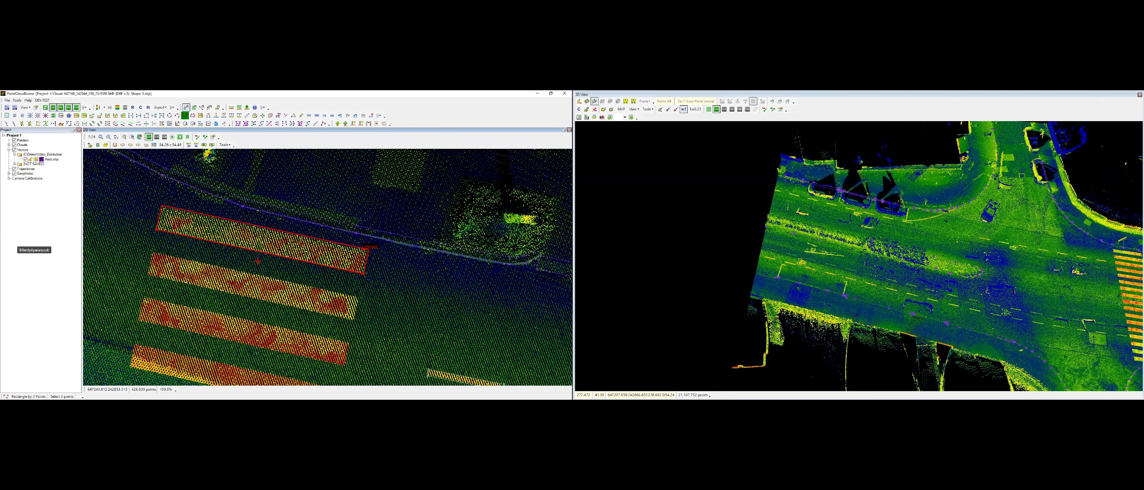
click(258, 262)
click(353, 320)
click(357, 296)
Copy the second stripe's rectangle with multiple copies onto the next three zebra crossing stripes
middle_drag(337, 346, 381, 286)
key(ctrl+c)
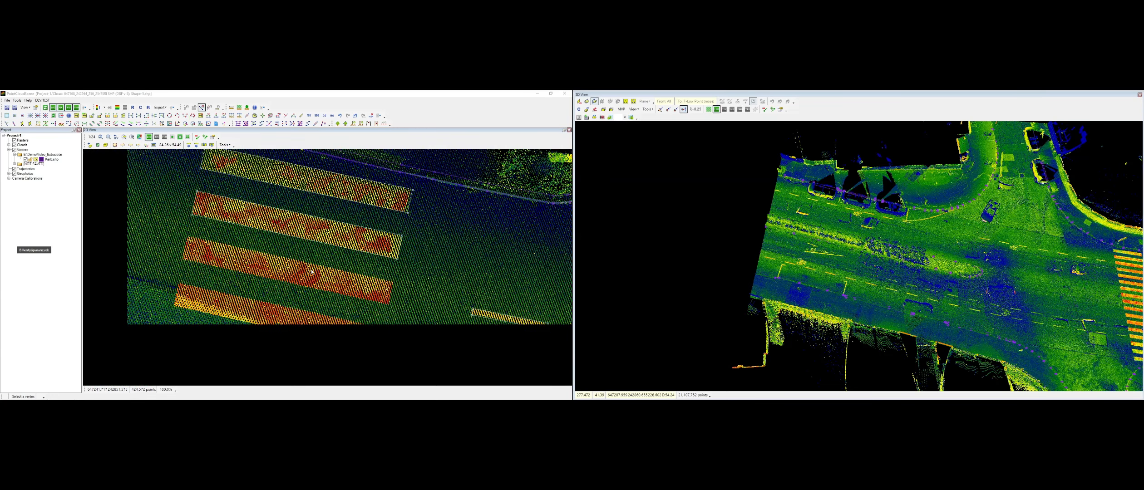
key(Return)
click(394, 259)
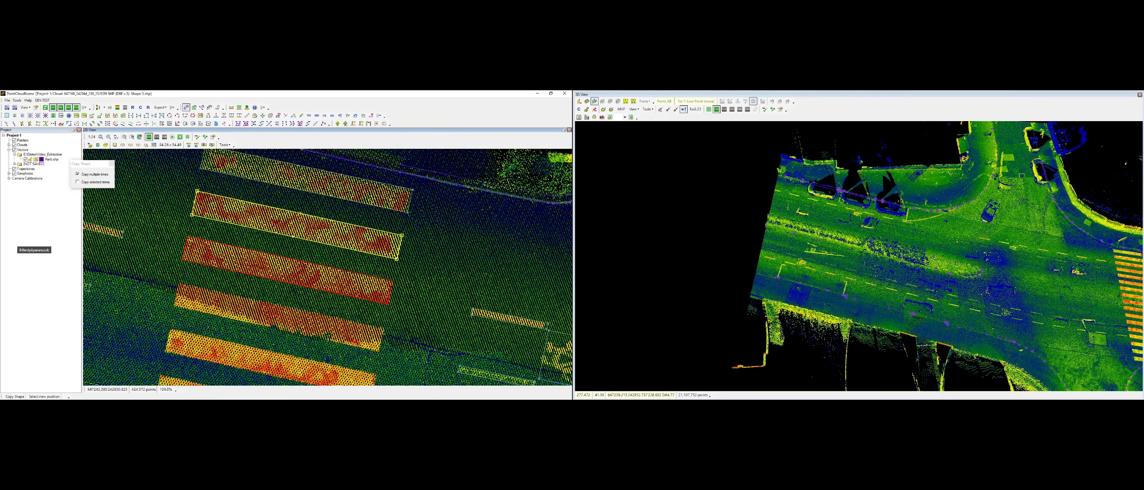
click(388, 304)
click(380, 351)
middle_drag(436, 282, 462, 195)
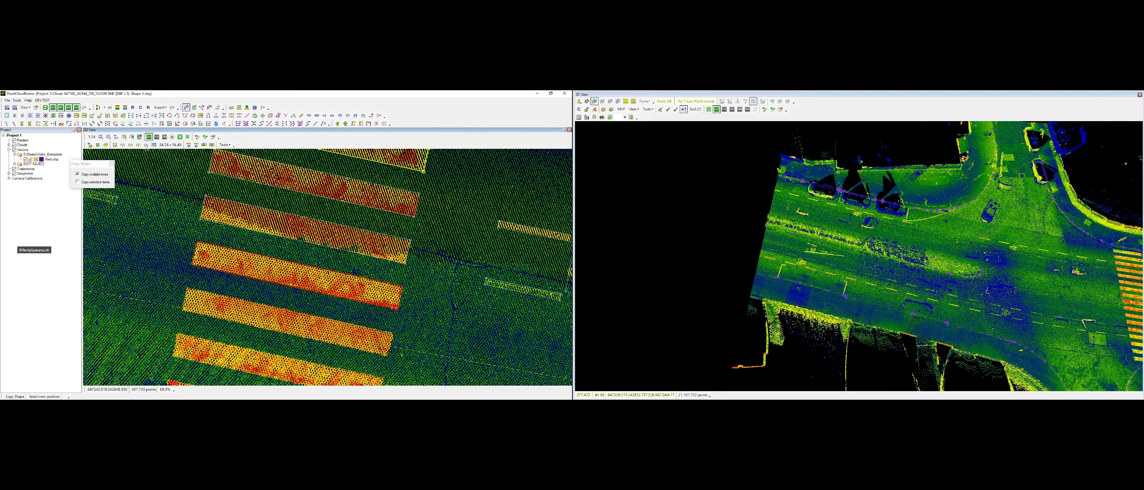
click(397, 310)
right_click(399, 308)
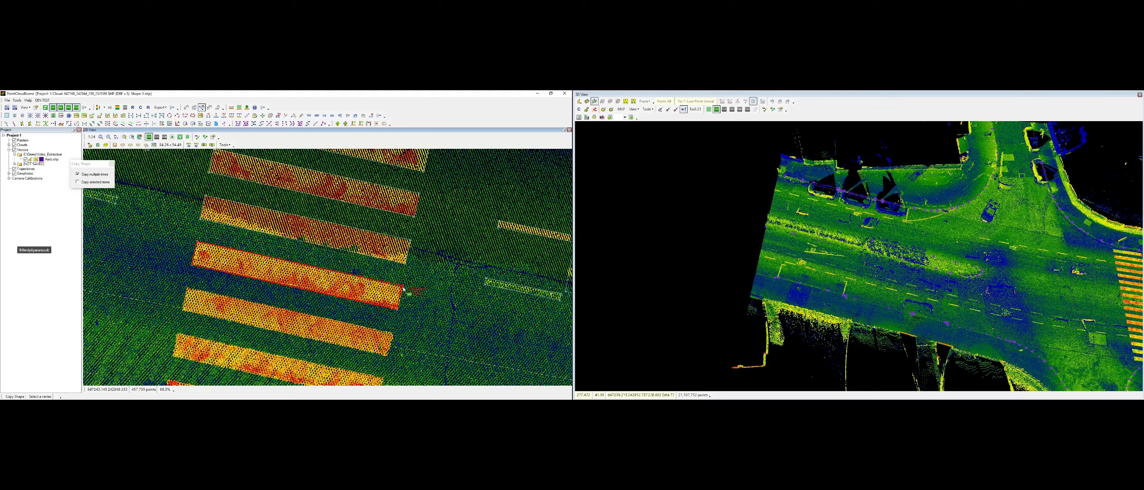
Rotate the last copied rectangle about its upper corner to align it with the fifth crossing stripe
click(192, 124)
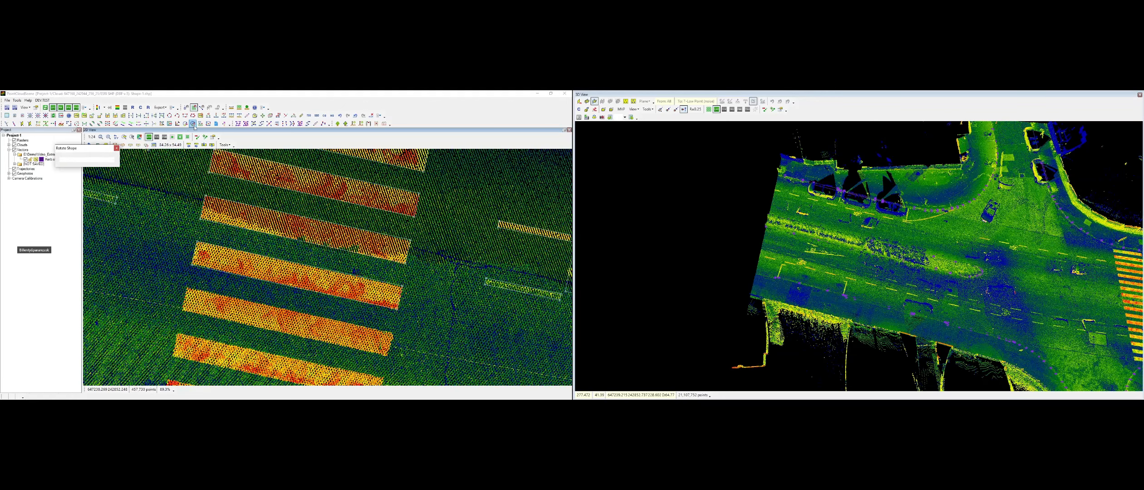
click(196, 241)
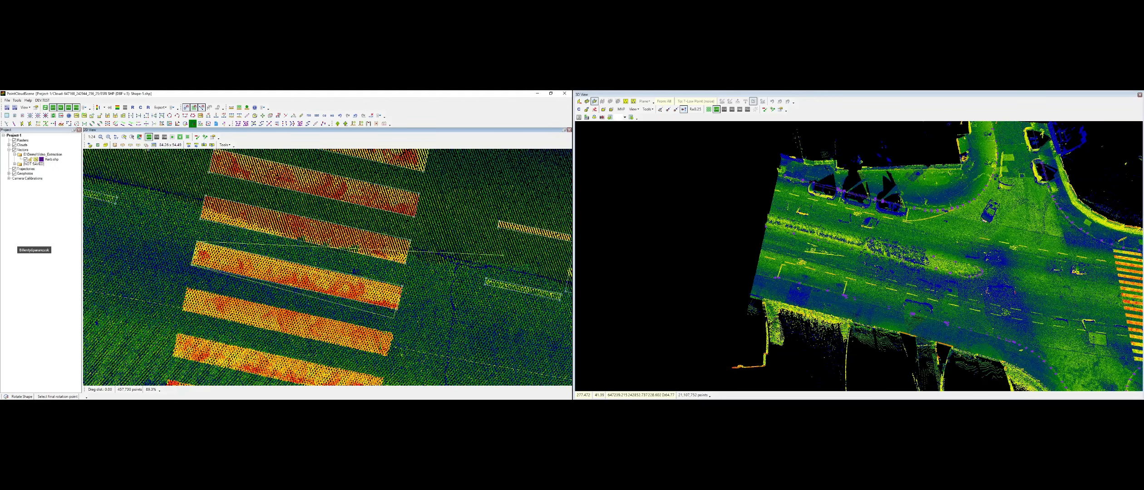
click(504, 241)
right_click(428, 265)
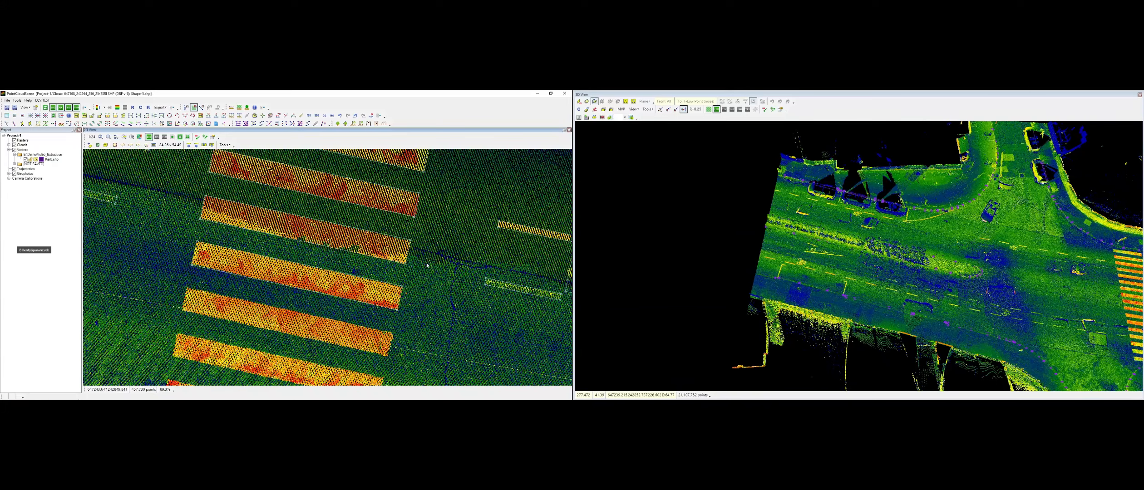
Copy the rotated rectangle onto the following crossing stripes up to the end of the traffic island
middle_drag(381, 321, 383, 248)
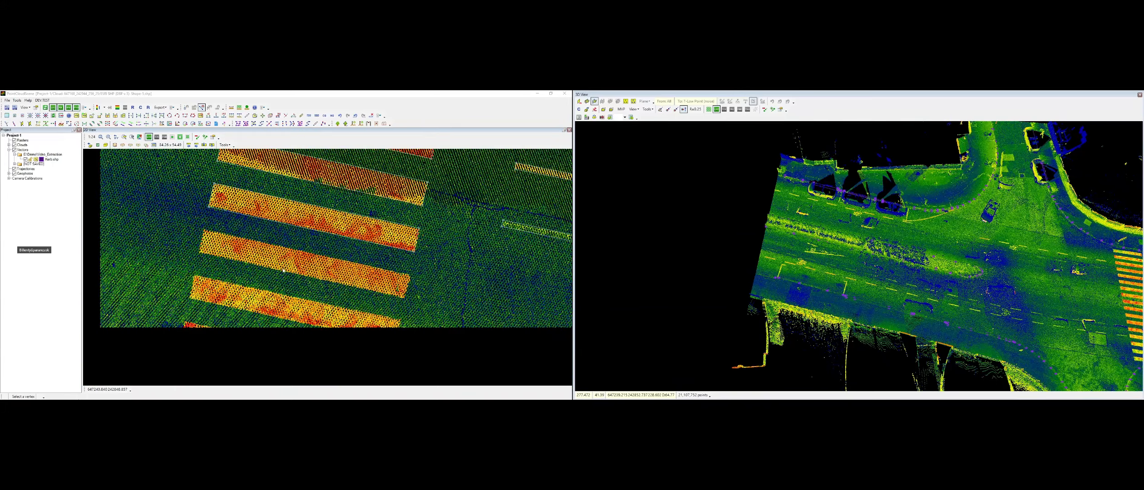
key(c)
click(209, 207)
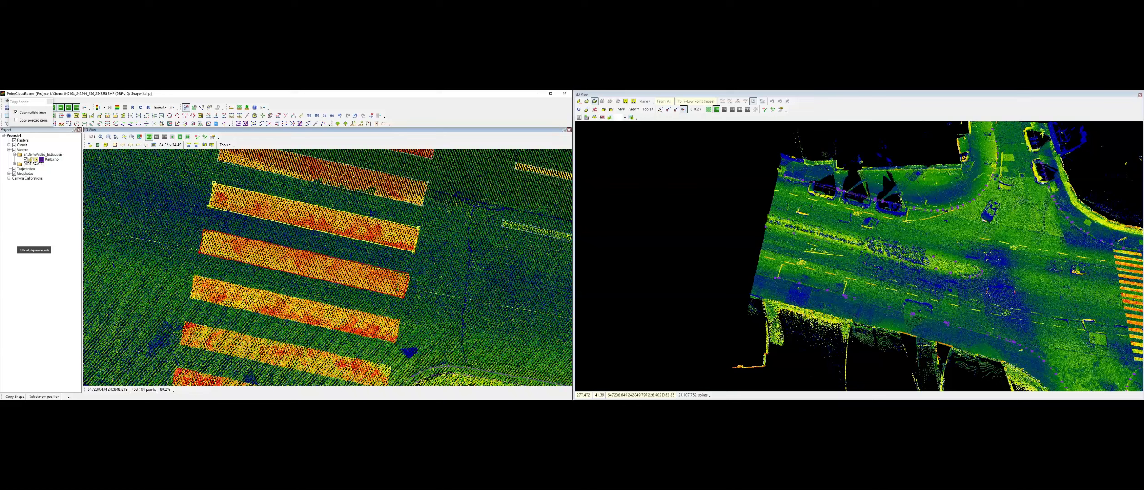
click(199, 254)
click(190, 299)
middle_drag(180, 345, 193, 242)
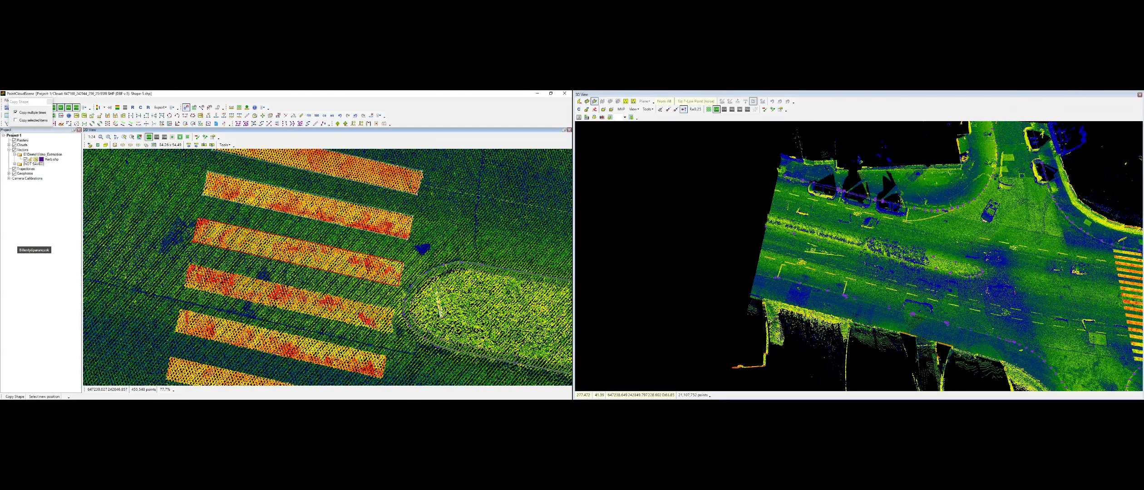
click(187, 291)
middle_drag(187, 291, 211, 178)
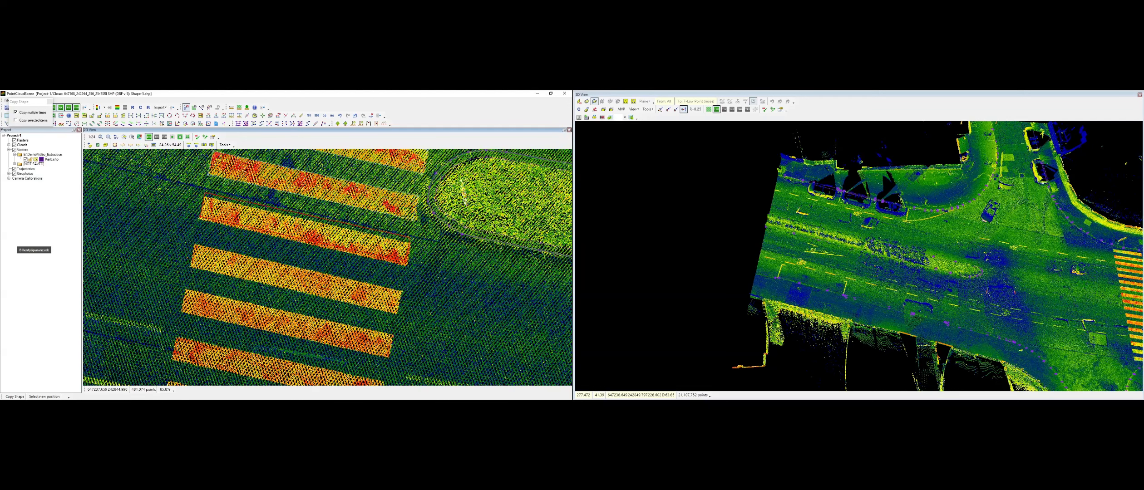
key(Escape)
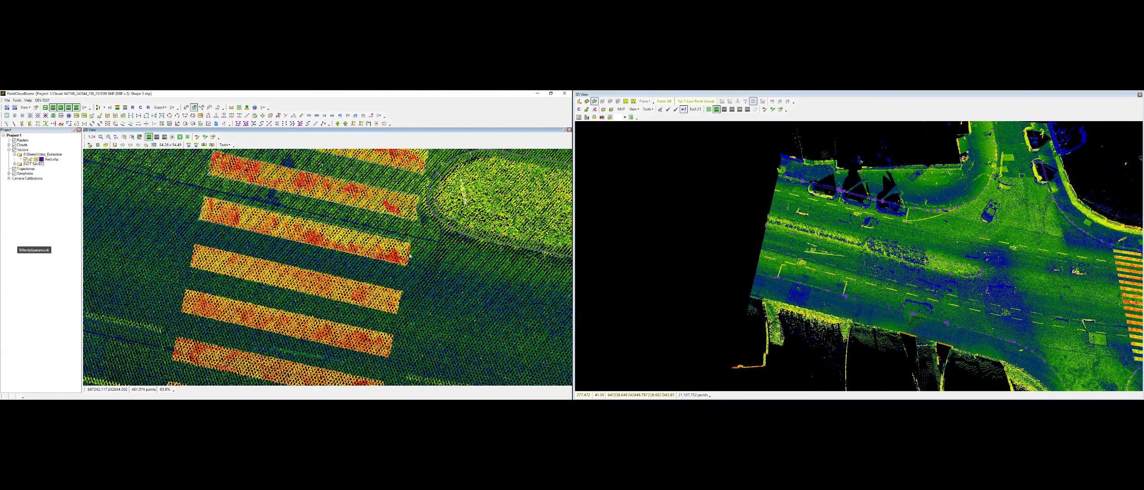
Outline the next two crossing stripes just past the traffic island with three-point rectangles
click(185, 115)
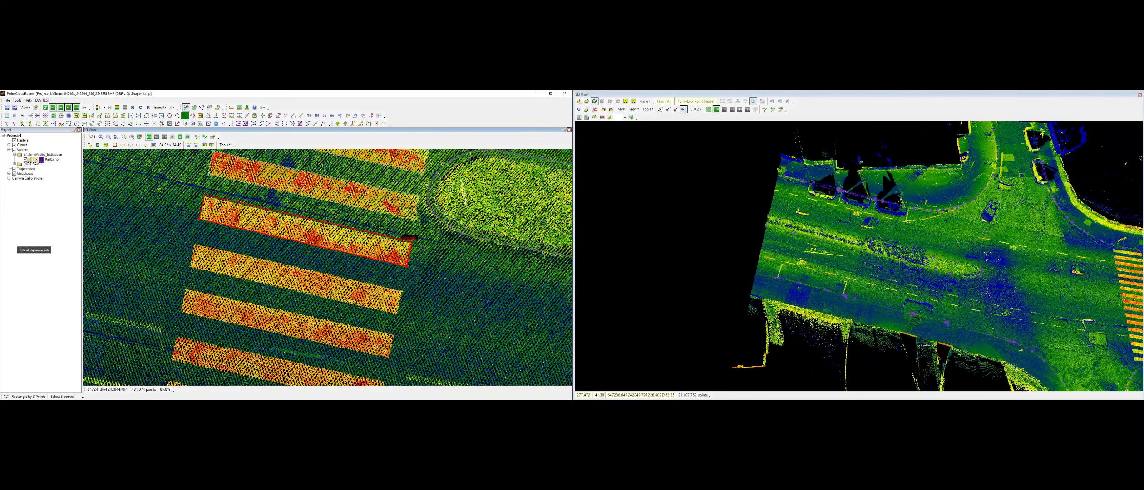
click(189, 268)
click(398, 313)
click(403, 291)
Copy the newest stripe rectangle onto the crossing stripes that follow it
key(c)
key(Return)
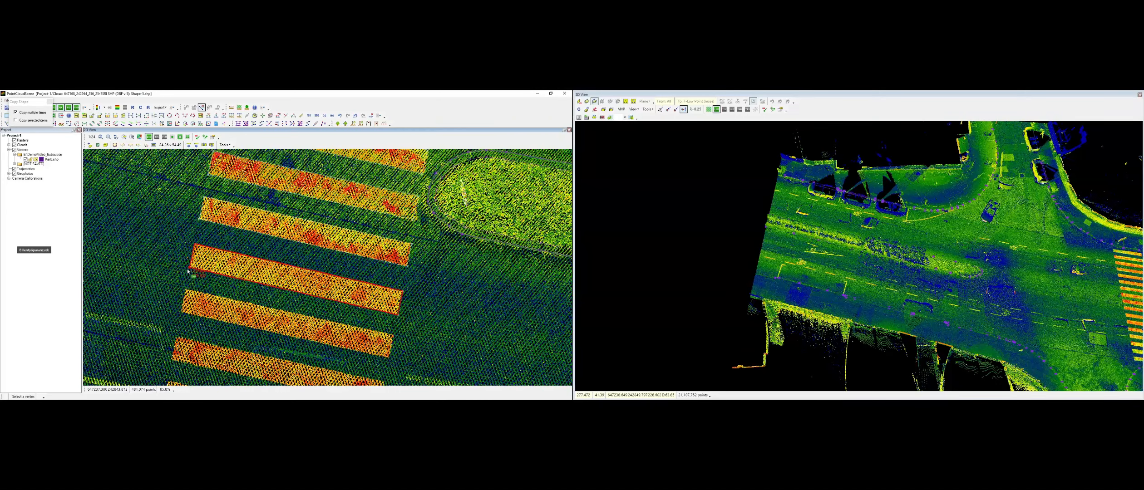
click(189, 267)
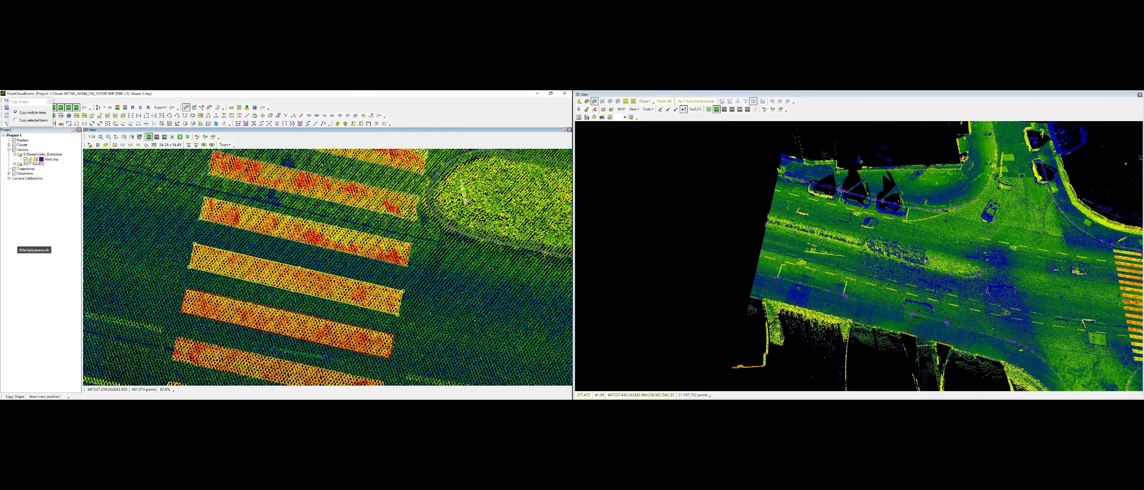
click(181, 311)
middle_drag(205, 343, 251, 214)
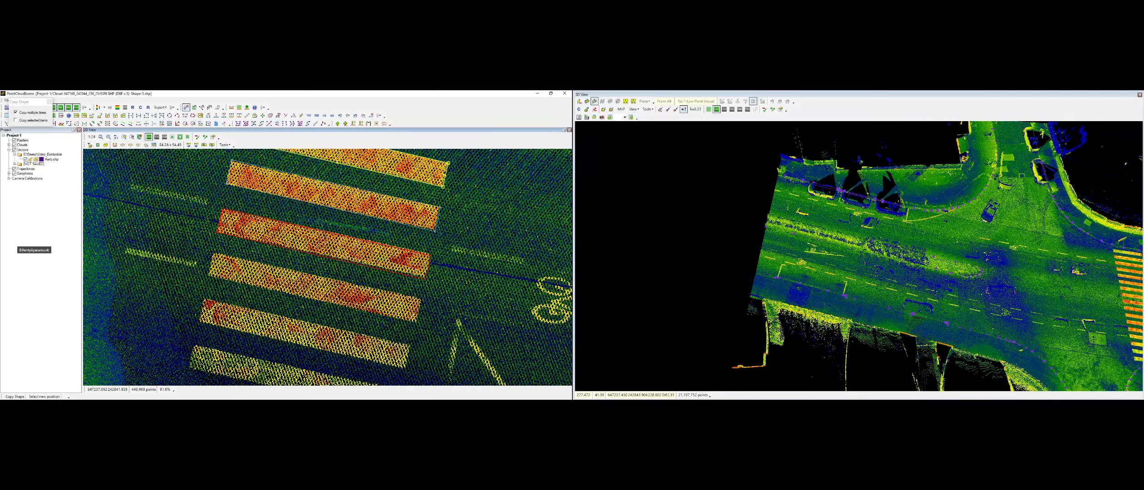
Rotate the last copied rectangle about its upper corner to match the crossing stripe beneath it
click(193, 107)
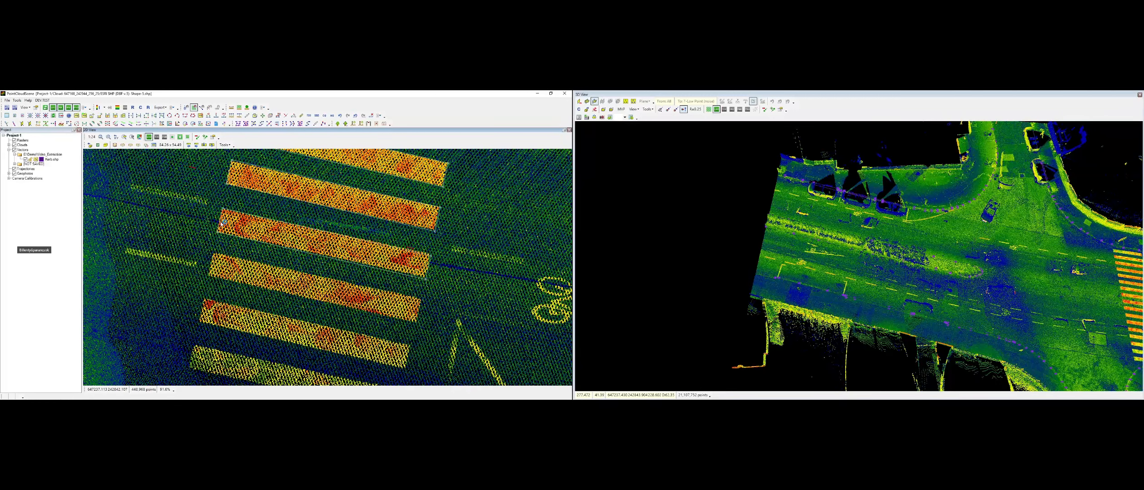
click(201, 107)
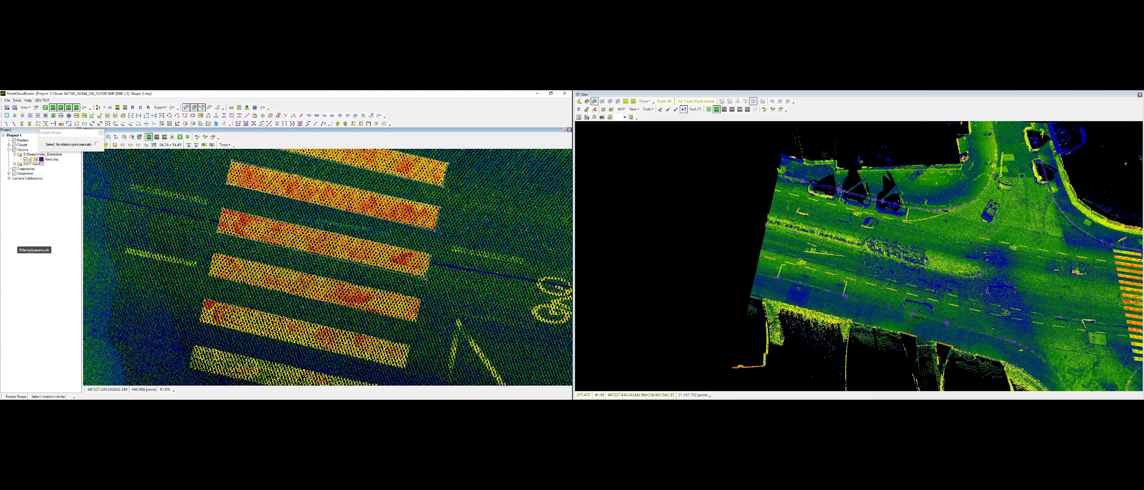
click(223, 209)
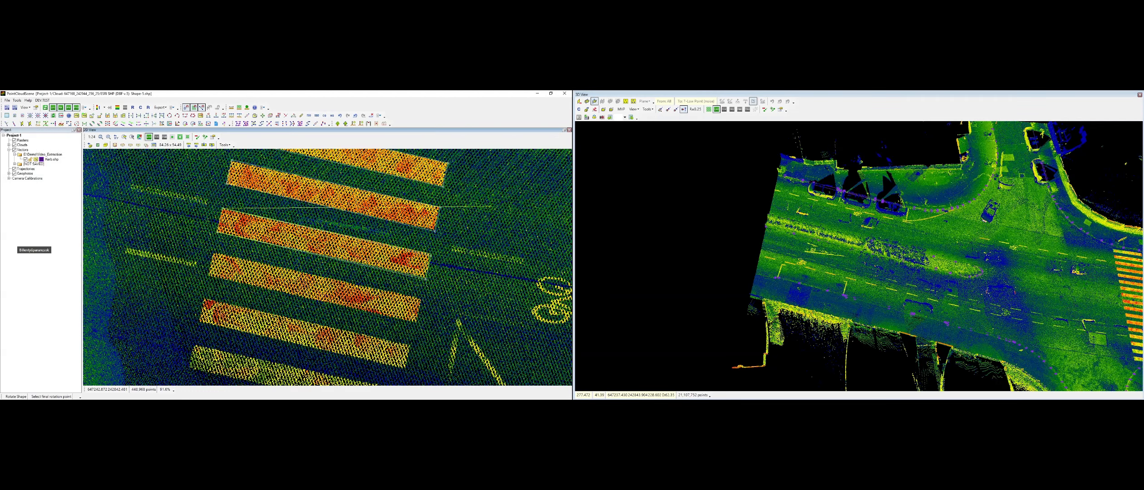
click(492, 207)
key(Escape)
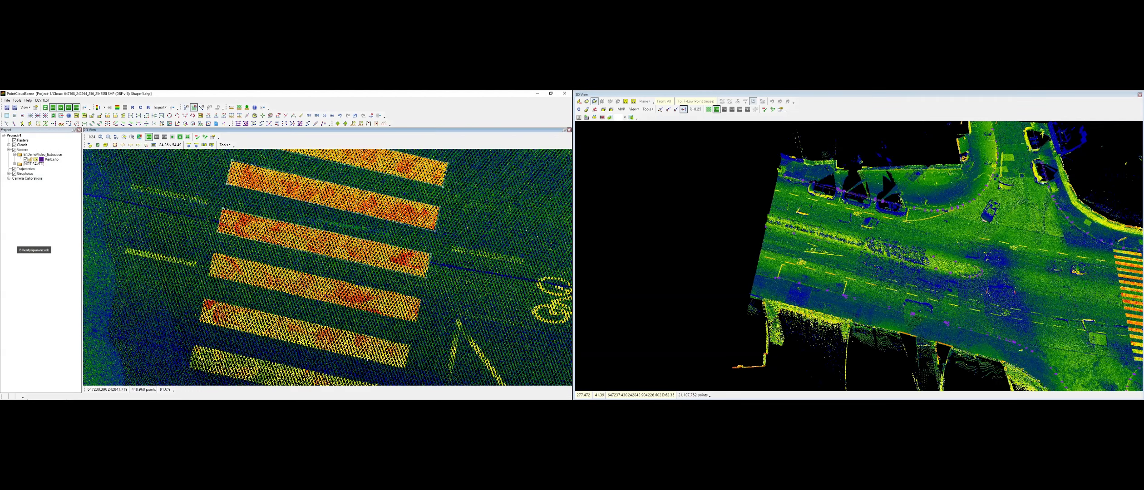
Outline the crossing stripe after the rotated copy with a three-point rectangle
key(r)
click(208, 275)
click(417, 324)
click(422, 299)
middle_drag(304, 362, 278, 280)
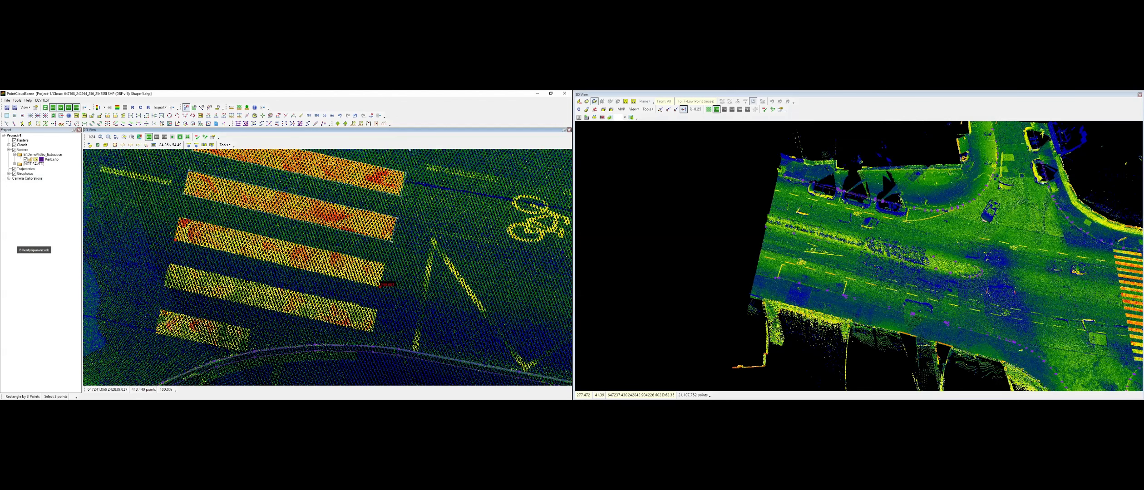
Outline the last full-length crossing stripes and the short stripe by the kerb with three-point rectangles
click(382, 285)
click(165, 287)
click(171, 264)
click(373, 333)
click(156, 333)
click(161, 310)
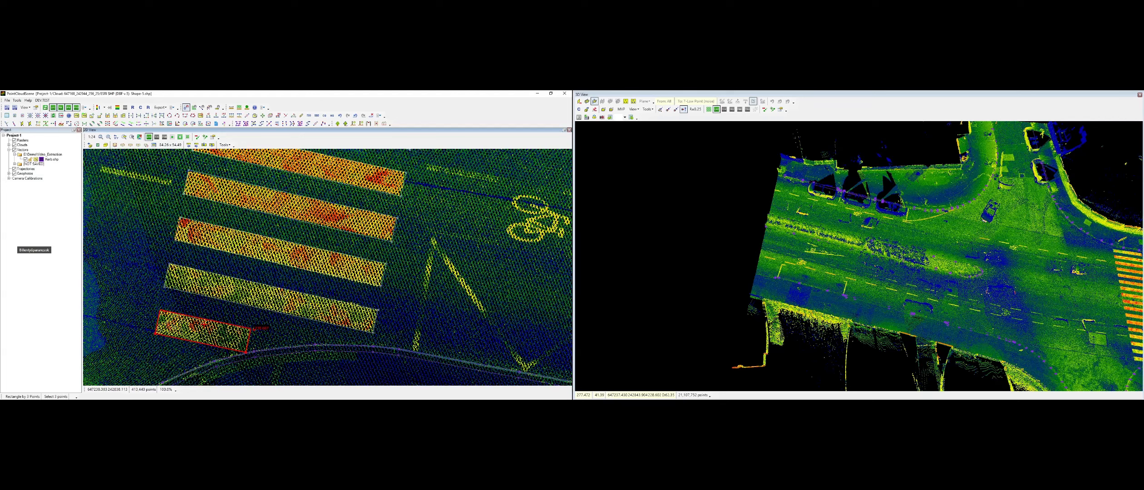
click(250, 330)
key(Escape)
Trace the kerbside zigzag marking beyond the crossing with parallel lines, placing vertices at its first bends
drag(405, 303, 210, 298)
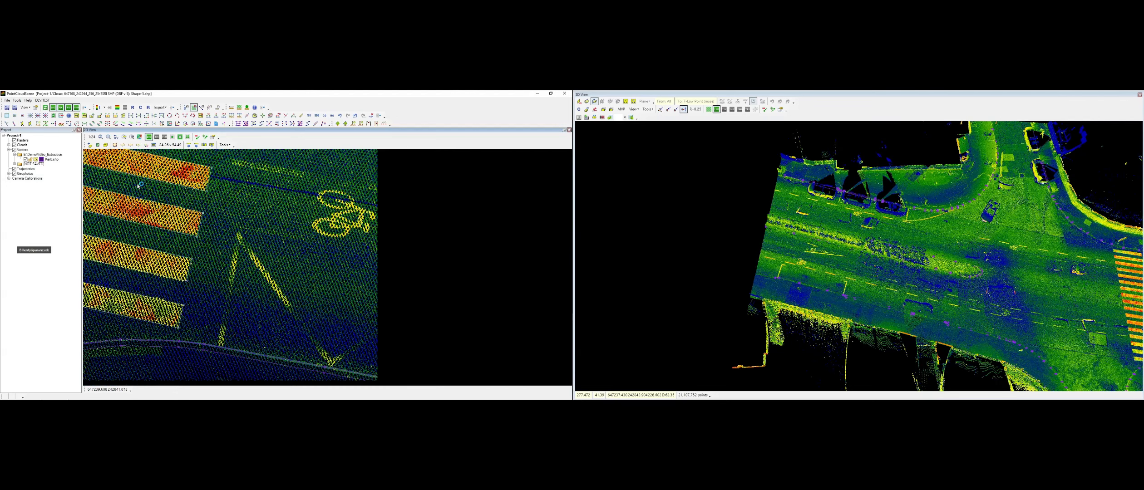
click(108, 124)
click(268, 261)
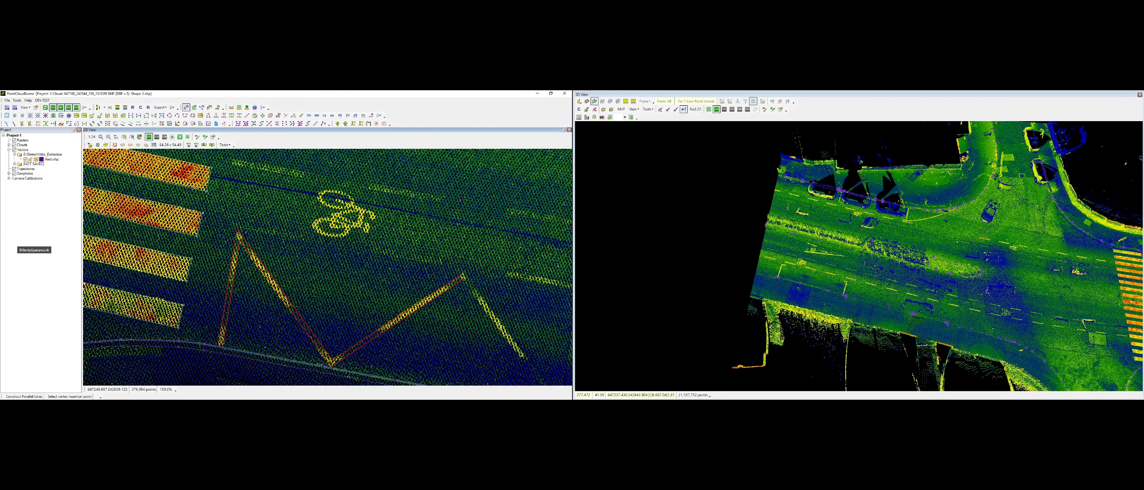
middle_drag(486, 308, 143, 197)
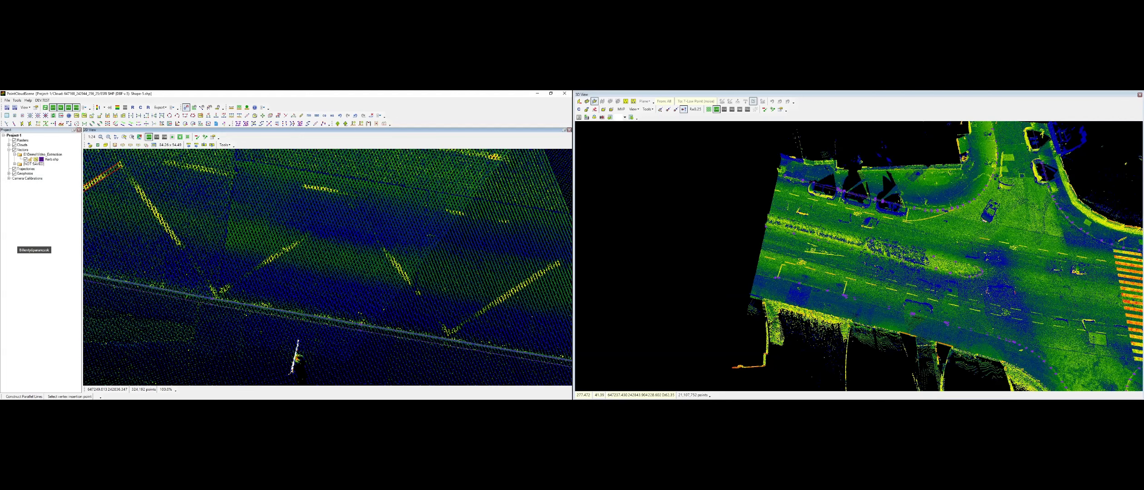
click(121, 165)
click(214, 298)
middle_drag(327, 299, 224, 340)
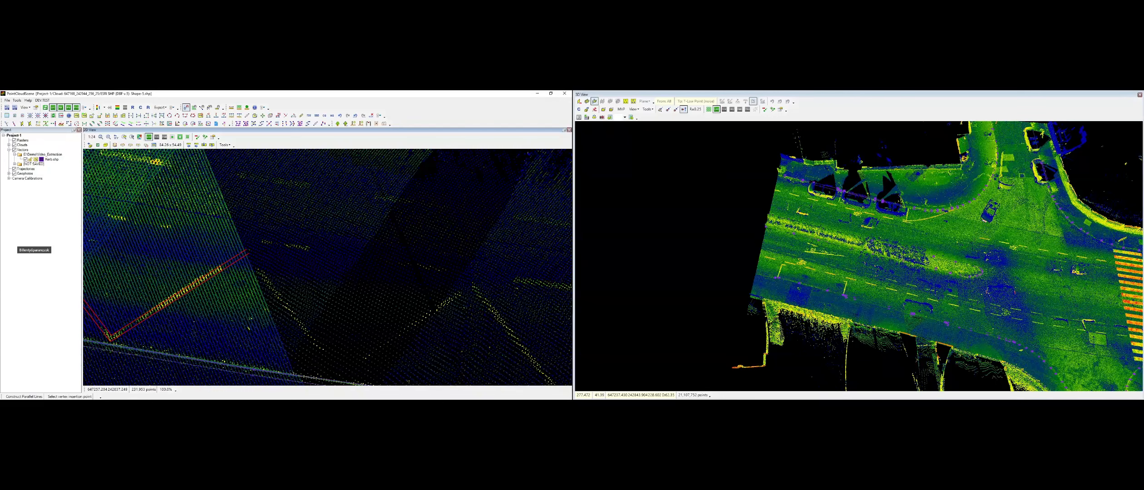
click(247, 251)
Continue the parallel lines along the remaining zigzag bends to its far end and create a closed polyline
middle_drag(248, 251, 130, 168)
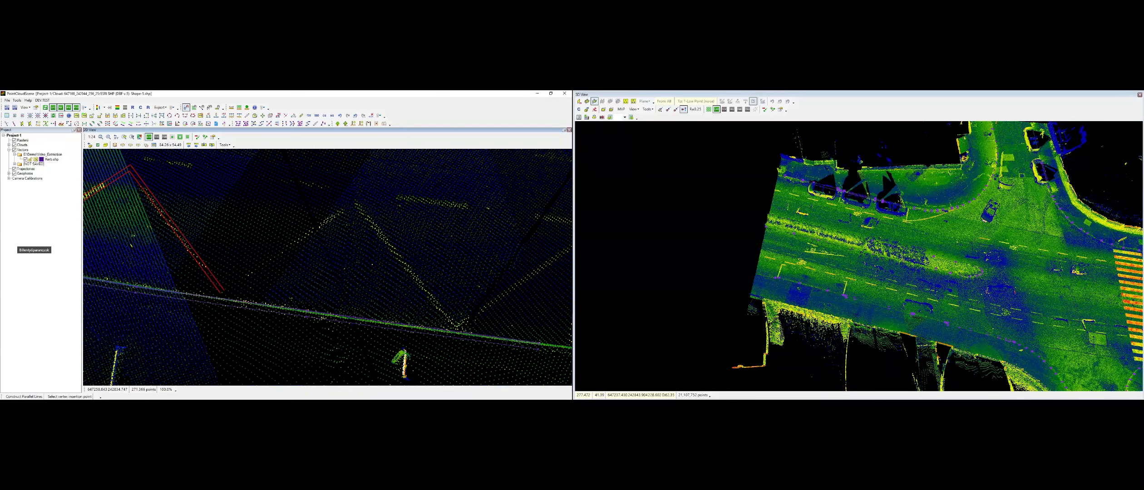
click(222, 291)
click(353, 204)
click(458, 325)
middle_drag(457, 326, 143, 338)
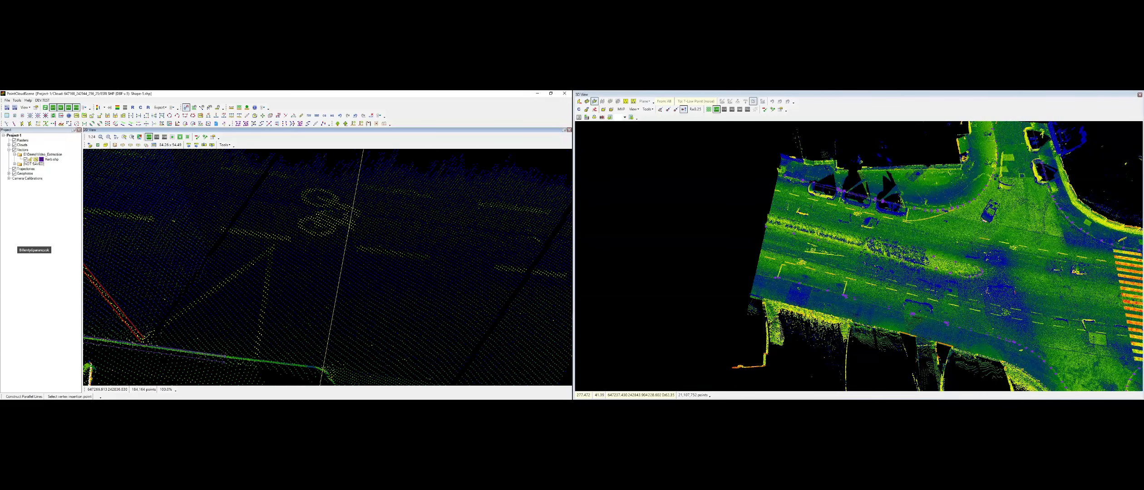
click(272, 247)
right_click(257, 354)
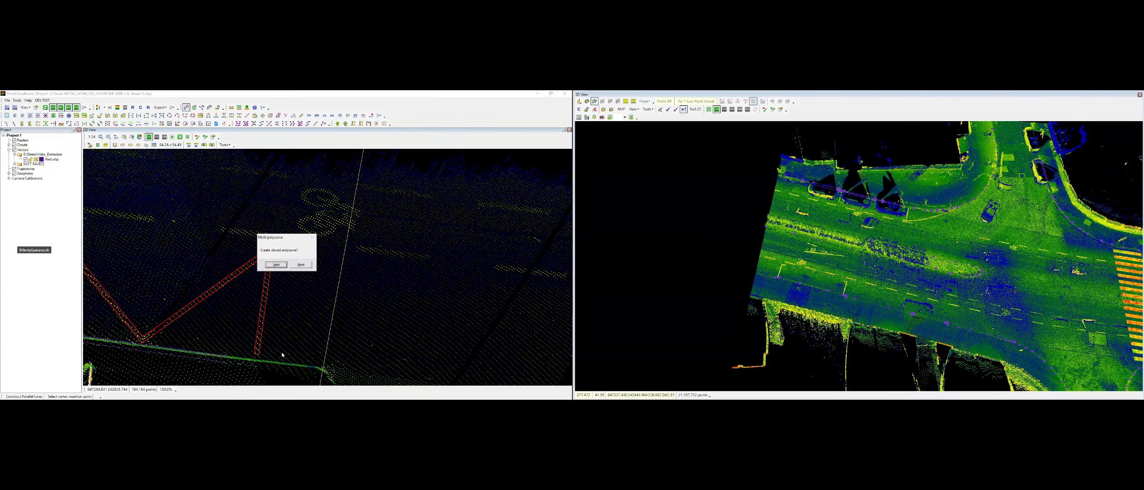
click(282, 265)
Outline the bicycle symbol near the zigzag's far end with a three-point rectangle
scroll(283, 268, down, 1)
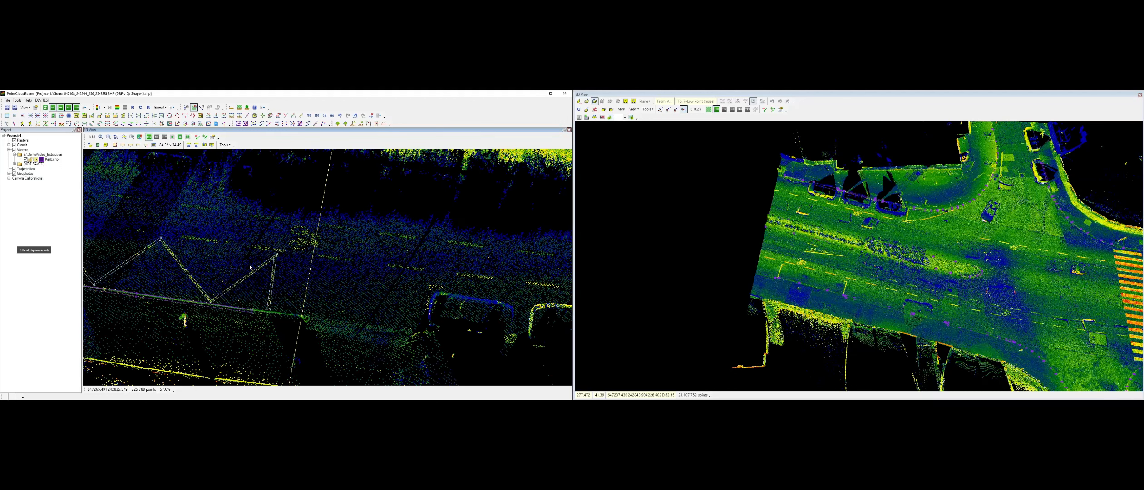
scroll(290, 240, up, 1)
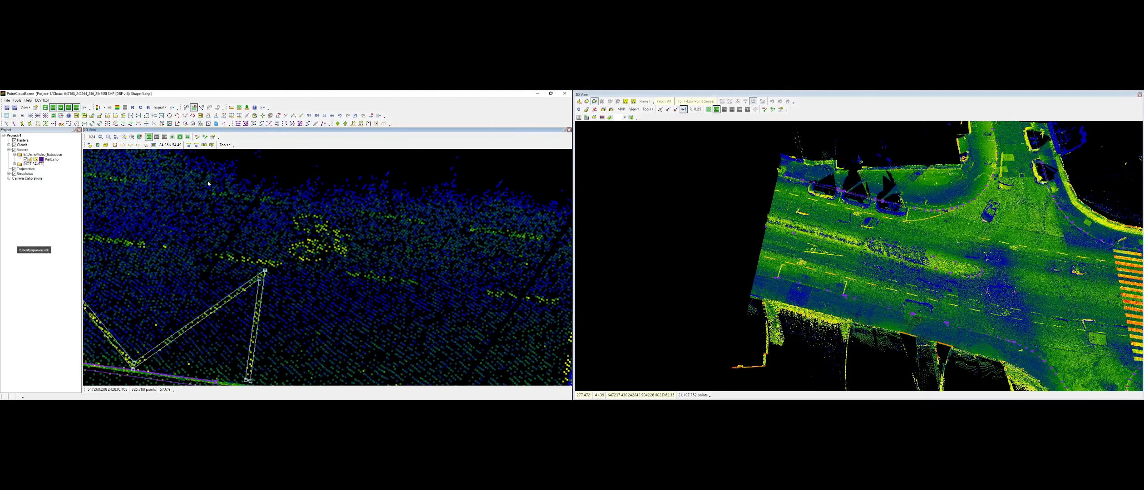
click(184, 115)
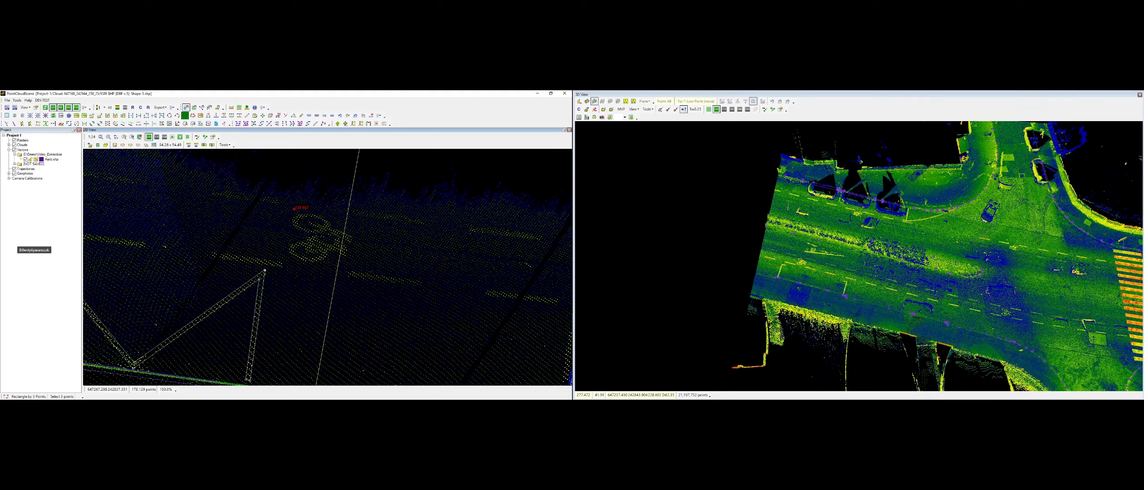
click(294, 208)
click(288, 258)
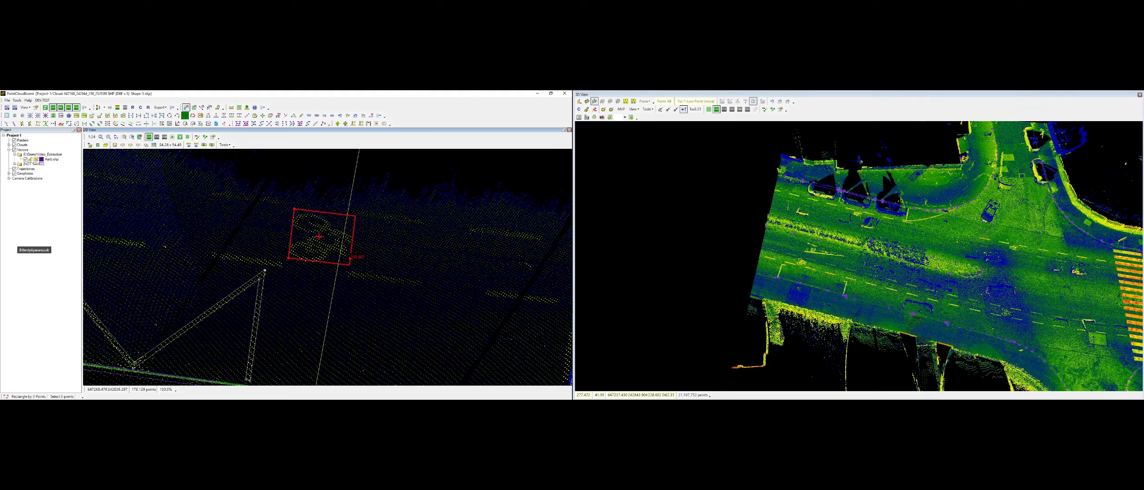
click(184, 116)
click(282, 267)
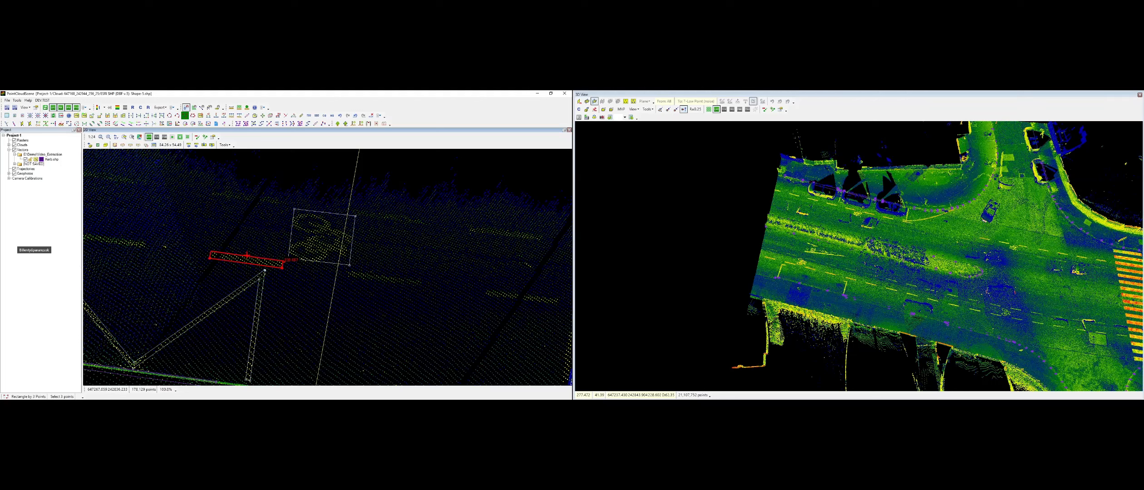
click(247, 255)
middle_drag(158, 261, 320, 276)
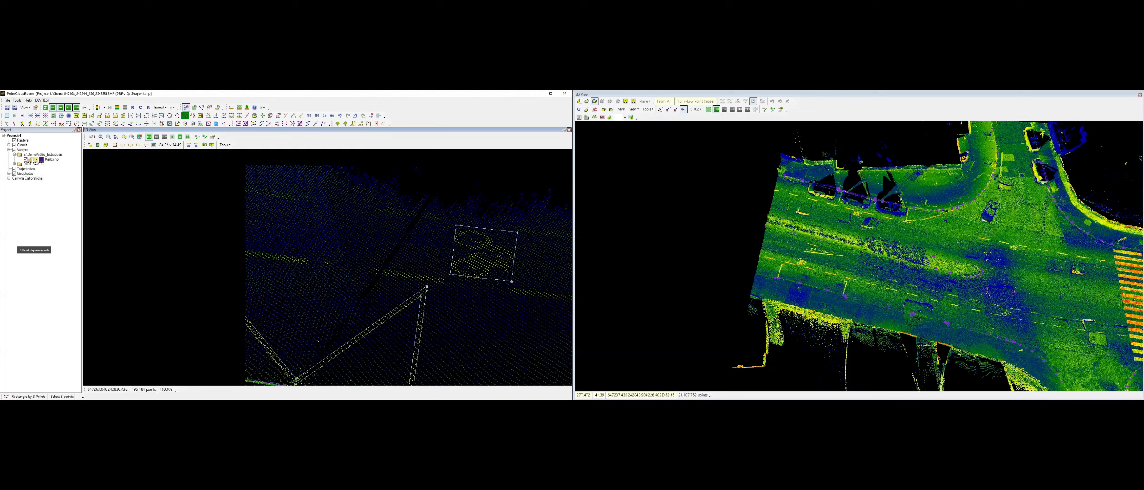
key(Escape)
Outline the bright lane dash in the row farther from the zigzag with a three-point rectangle
scroll(266, 263, down, 2)
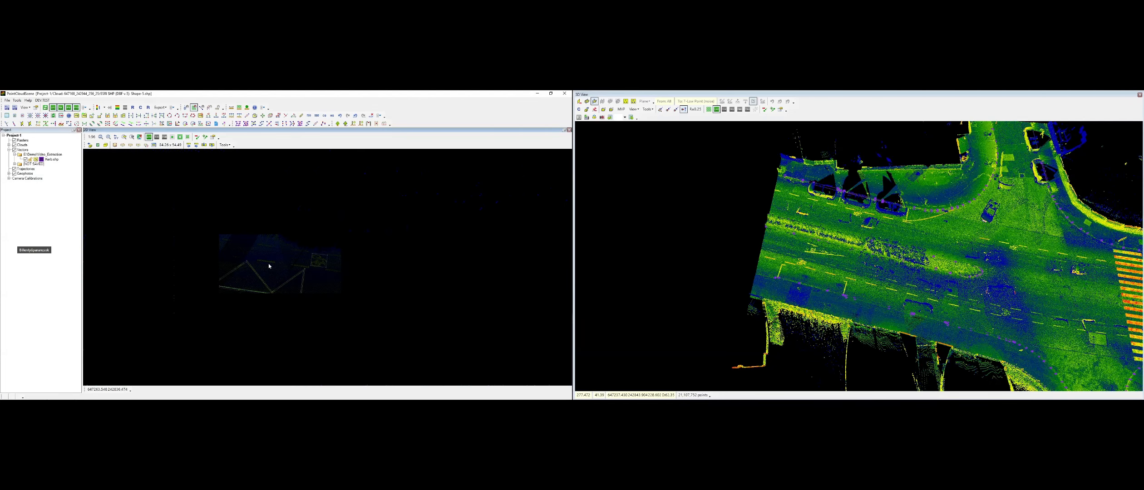
scroll(319, 260, up, 2)
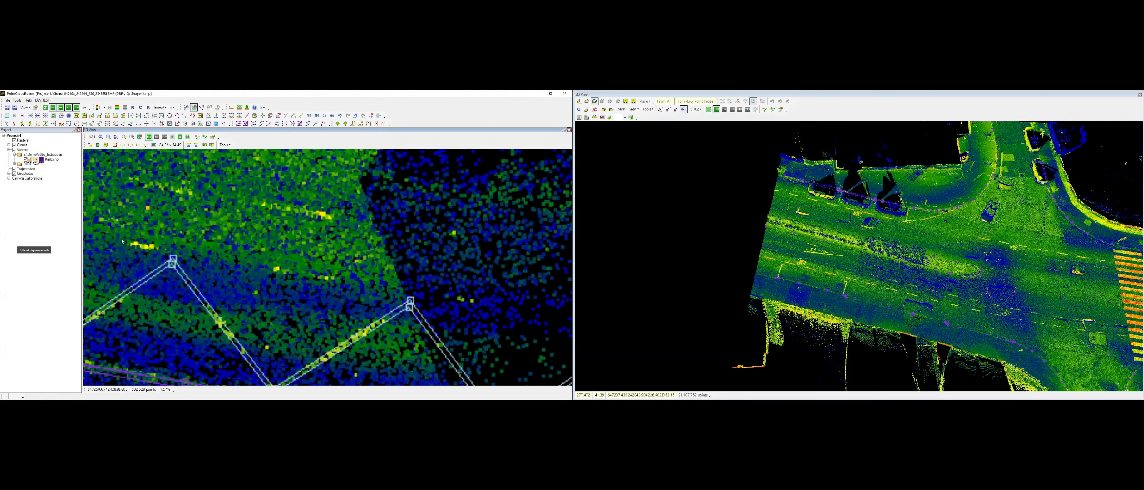
click(185, 115)
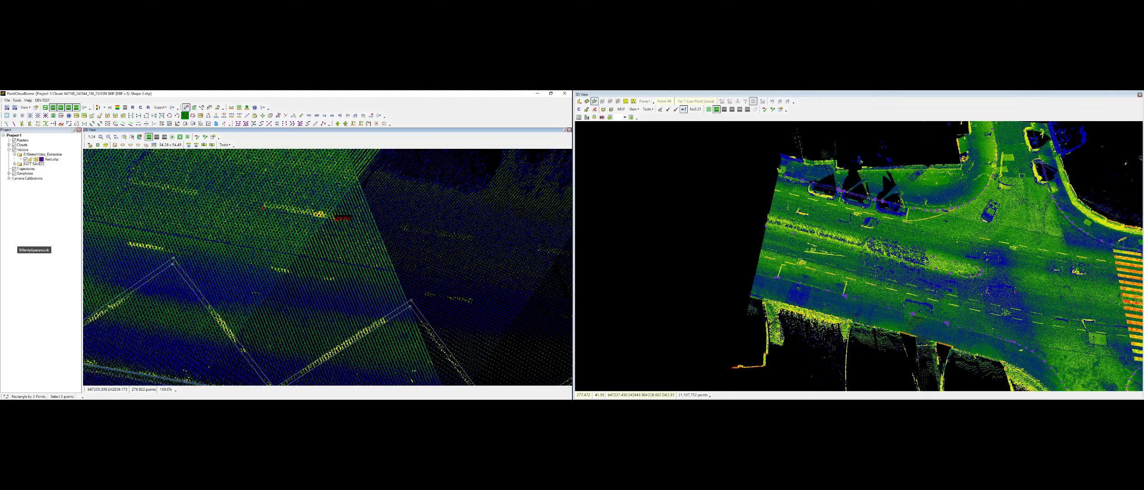
click(335, 219)
click(336, 212)
Copy the dash rectangle onto the following dashes in both rows alongside the zigzag
click(289, 268)
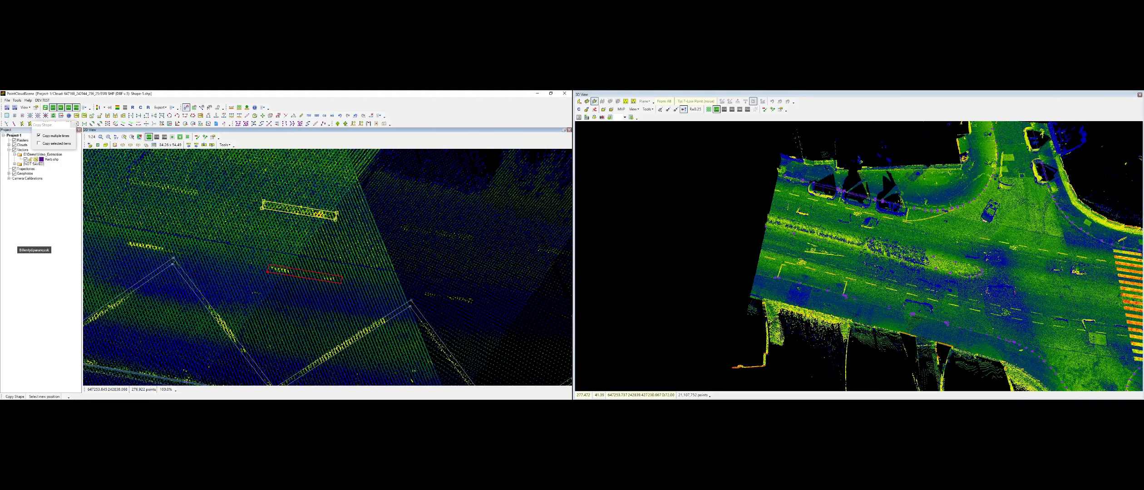
click(270, 277)
click(403, 235)
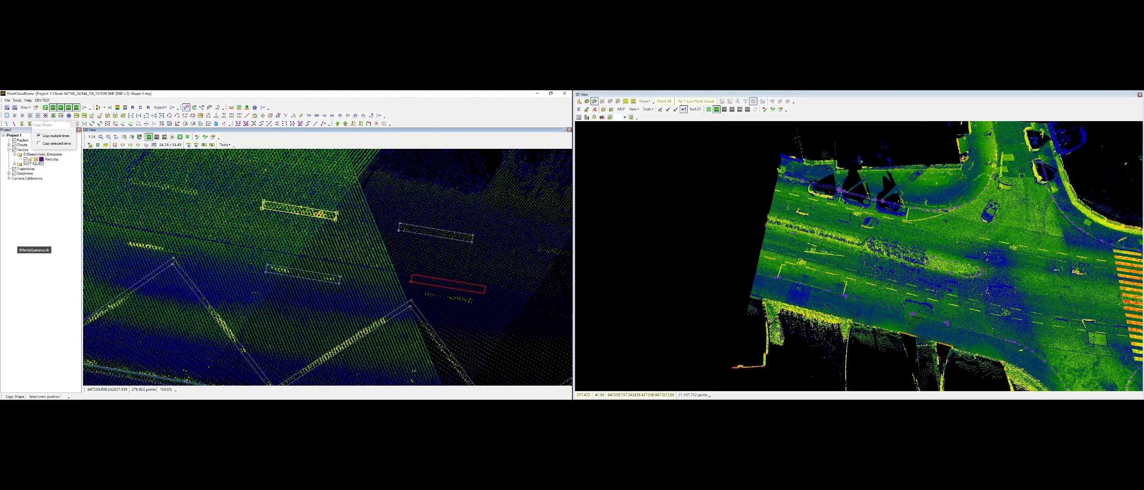
click(423, 299)
scroll(484, 302, up, 2)
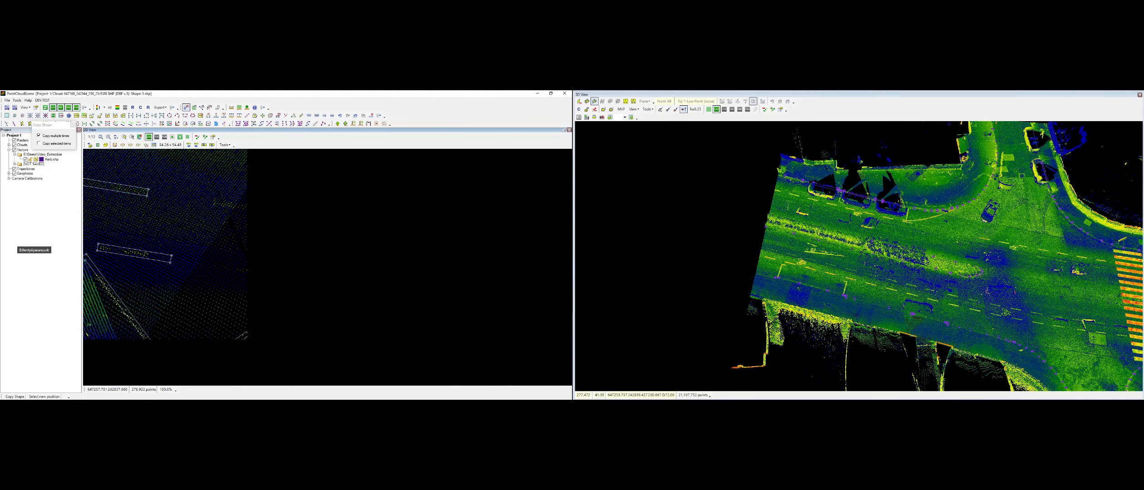
scroll(459, 245, down, 2)
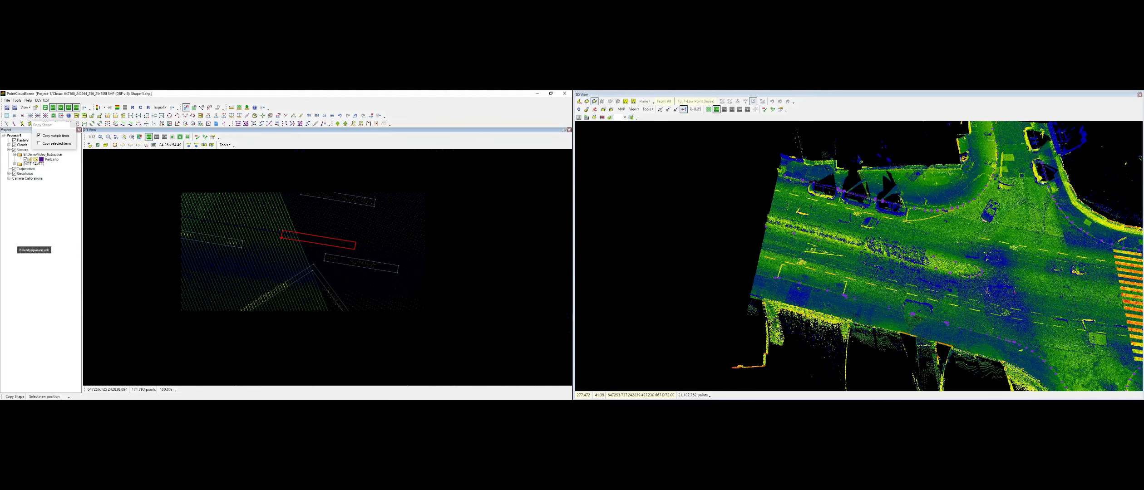
scroll(364, 239, down, 1)
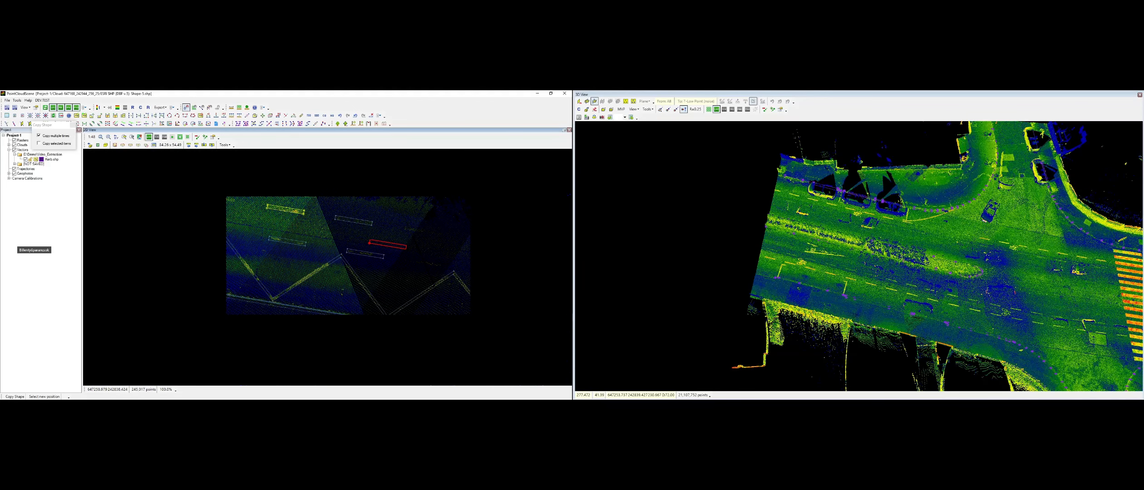
scroll(482, 250, up, 1)
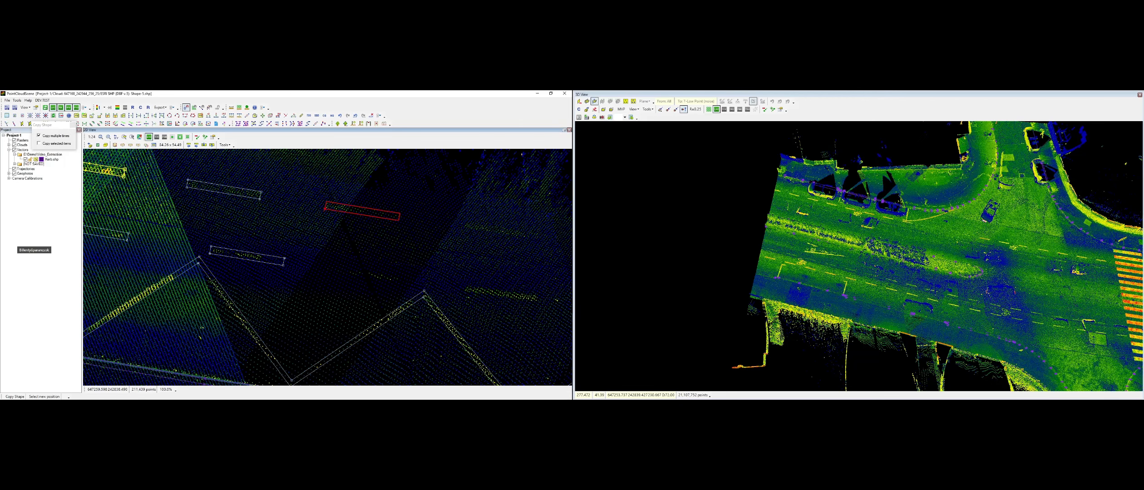
click(325, 206)
click(348, 274)
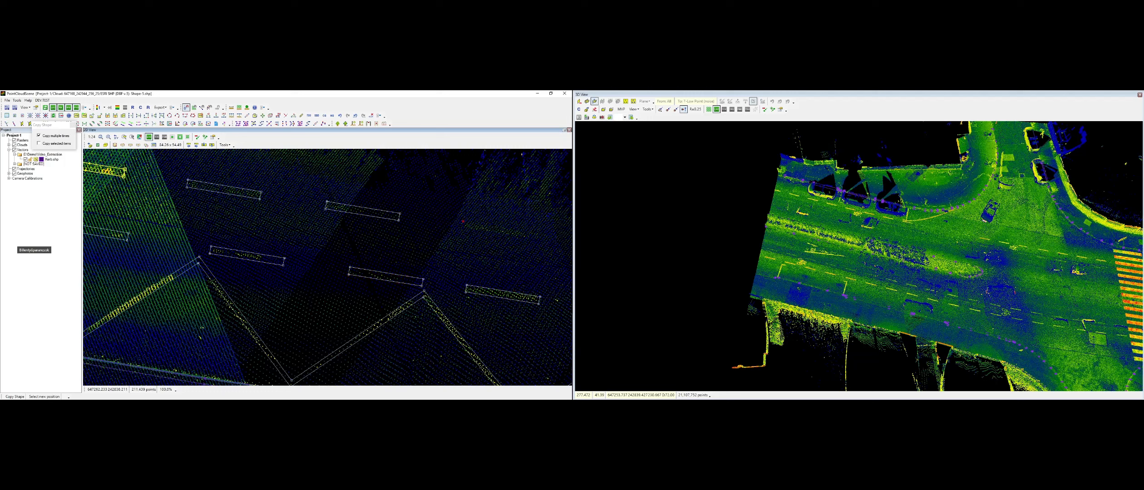
click(464, 229)
right_click(473, 263)
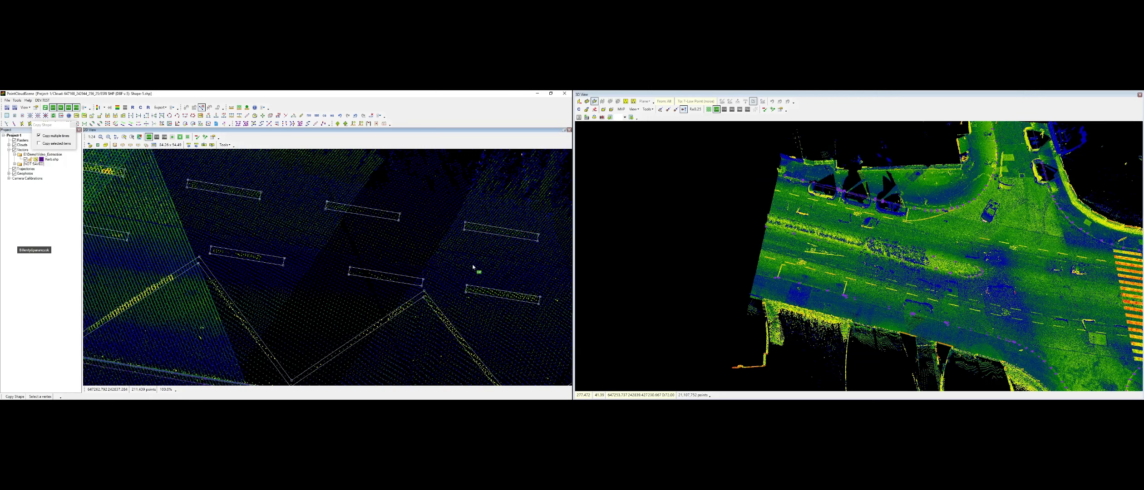
Delete the copied dash rectangle beside the zigzag peak in the row nearer the kerb
right_click(432, 260)
key(Delete)
click(429, 282)
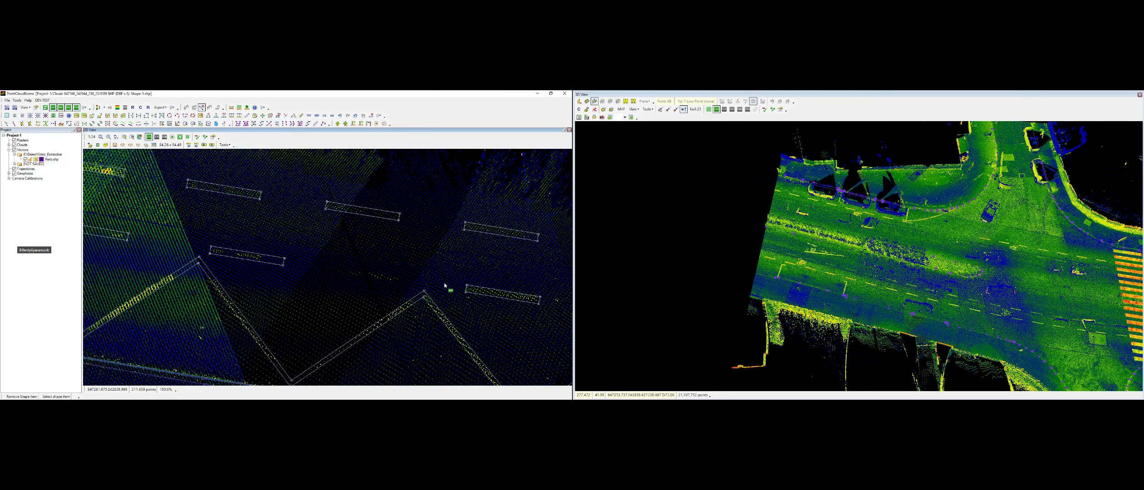
middle_drag(433, 273, 373, 275)
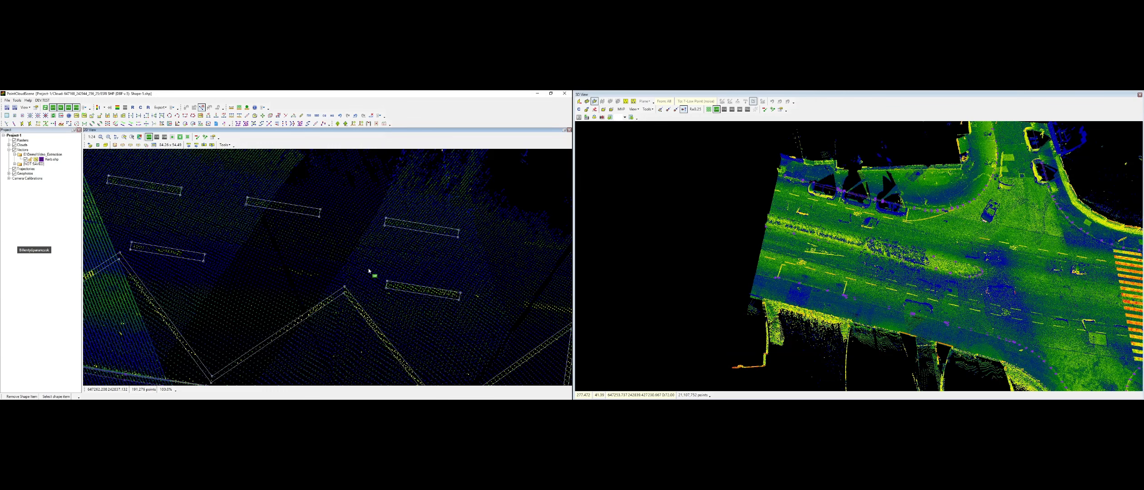
right_click(369, 267)
Rotate the last dash rectangle in each row about its upper corner to fit the markings, and copy a rectangle onto the uncovered dash
click(192, 124)
click(387, 282)
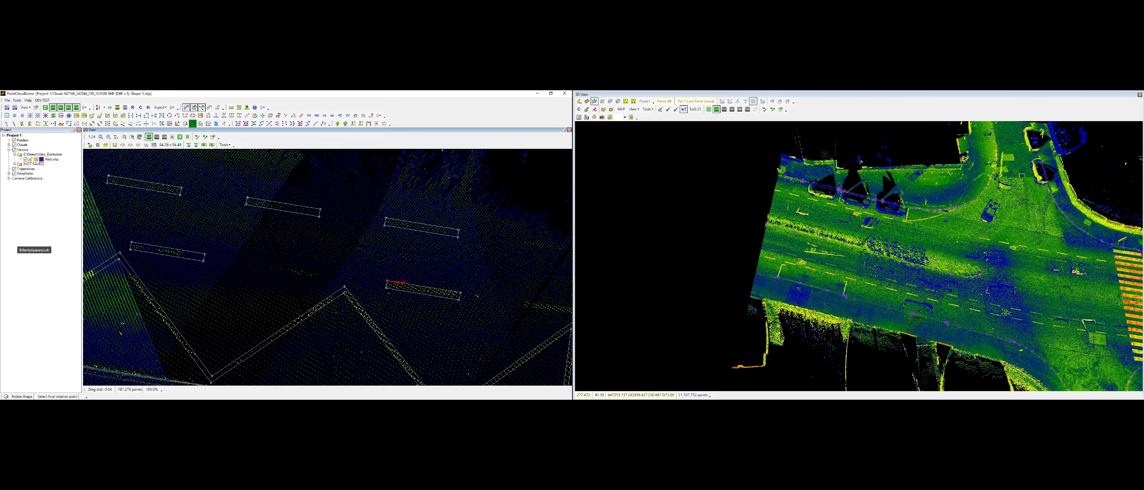
click(538, 278)
click(386, 219)
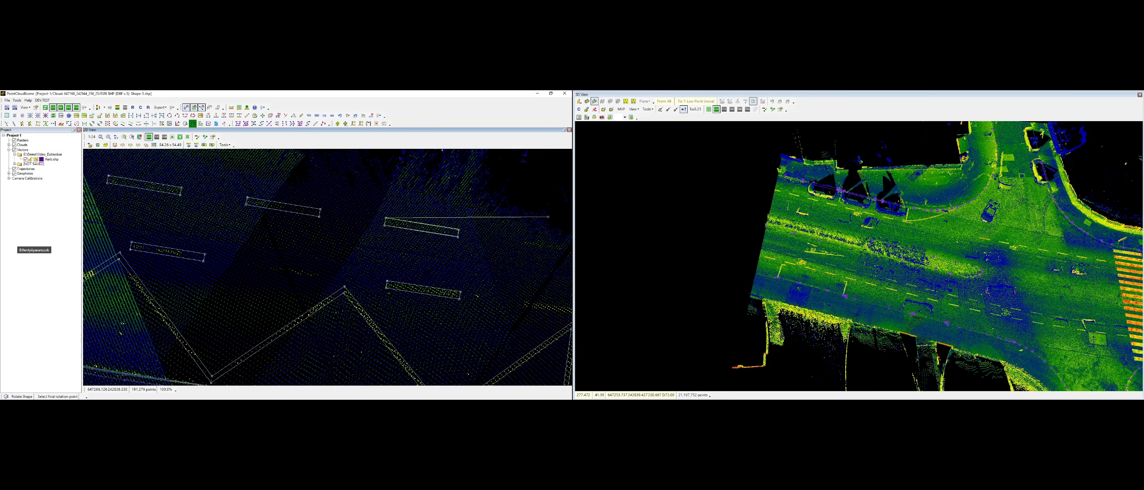
click(549, 217)
click(260, 262)
key(Escape)
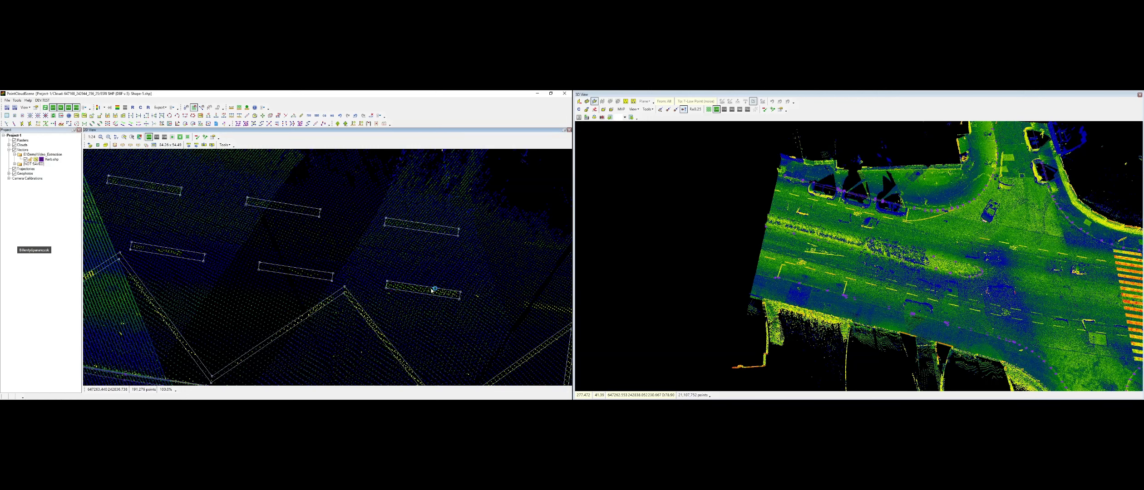
Copy the last dash rectangle onto the next dash in both rows, just before the bicycle symbol
middle_drag(483, 288, 224, 241)
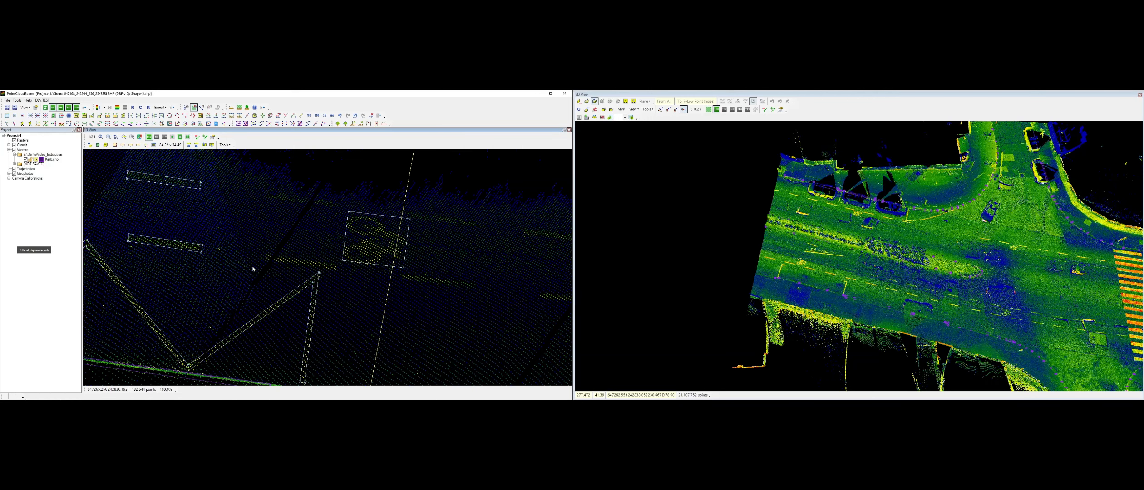
key(ctrl+c)
key(Return)
click(181, 249)
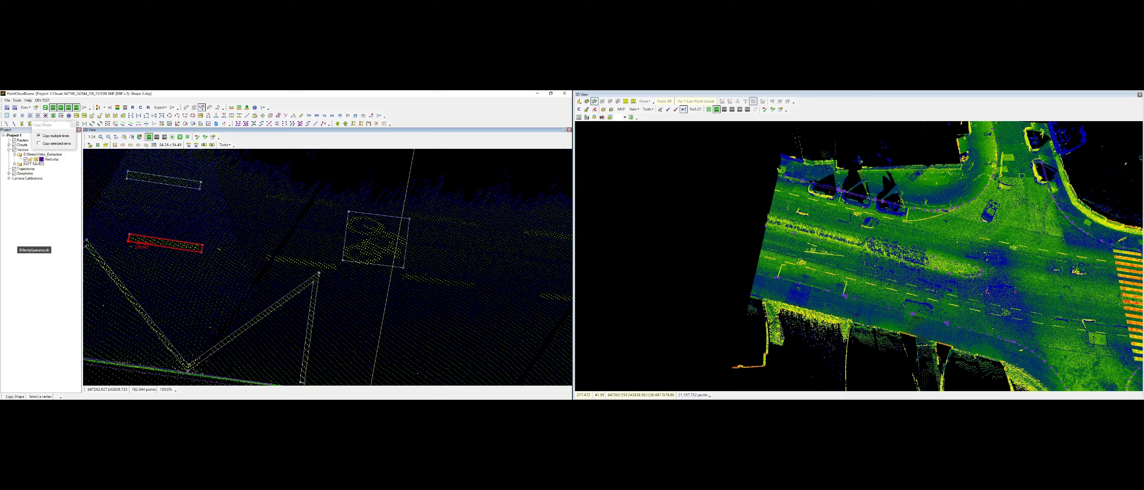
click(264, 263)
click(267, 198)
right_click(264, 233)
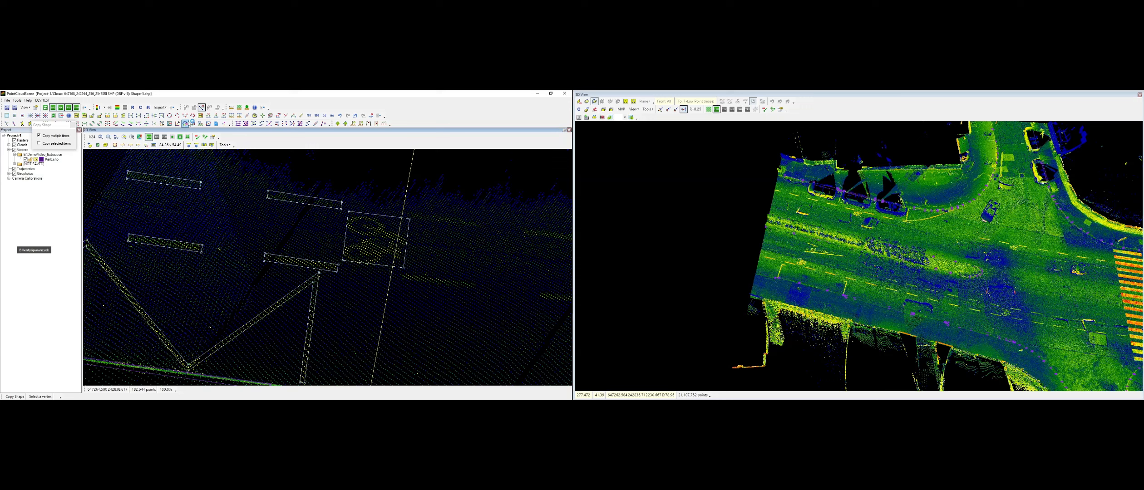
Rotate the dash rectangles in both rows just before the bicycle symbol about their upper corners to align with the markings
click(195, 125)
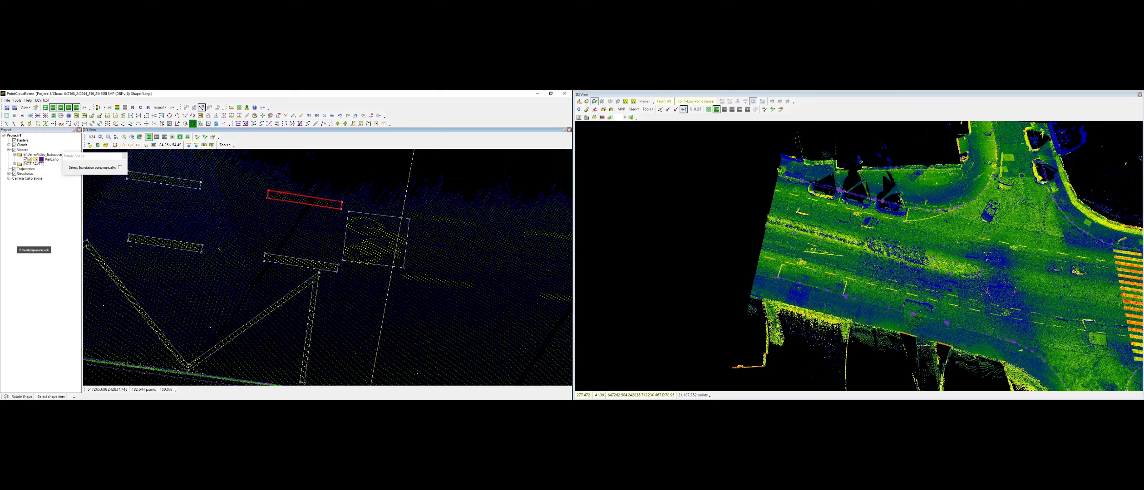
click(268, 191)
click(268, 191)
click(429, 189)
click(475, 185)
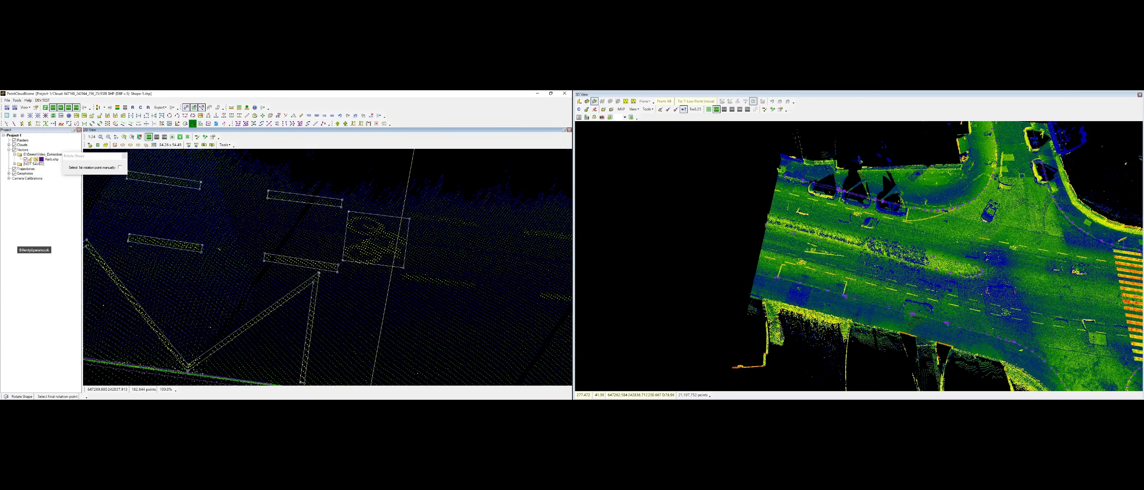
right_click(476, 185)
click(265, 253)
click(265, 253)
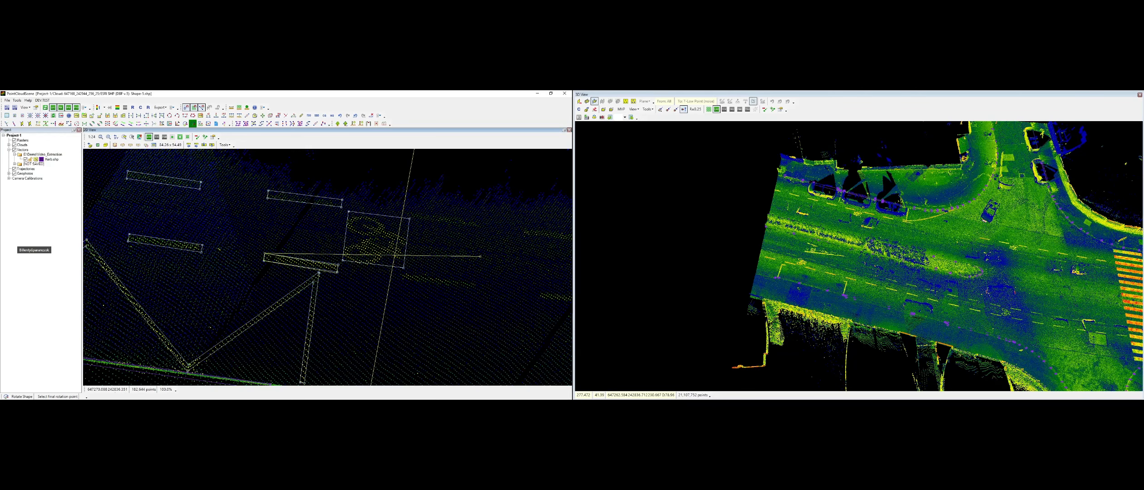
click(486, 254)
key(Escape)
scroll(432, 252, down, 2)
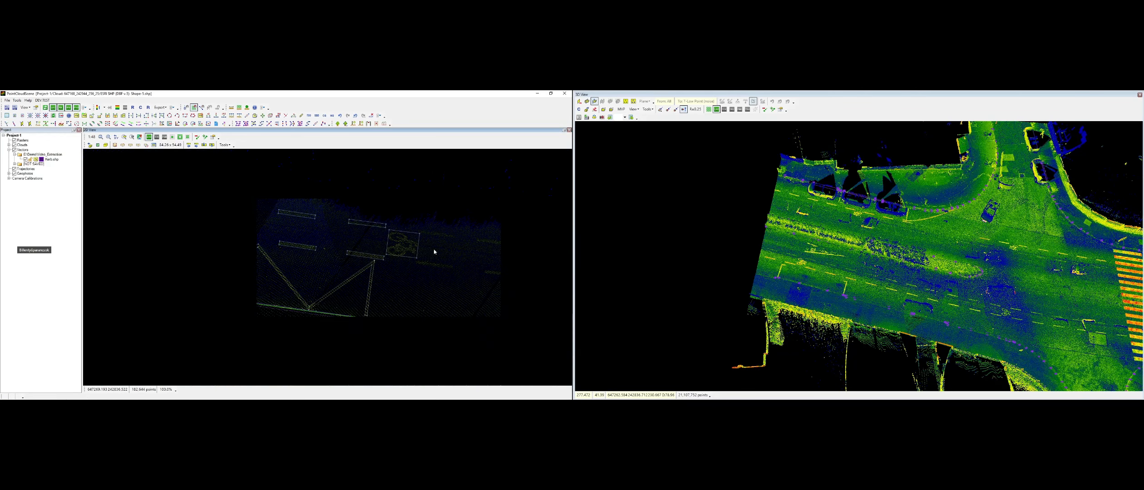
Copy the dash rectangle onto the next two dashes in each row alongside the zigzag, heading towards the zebra crossing
middle_drag(218, 256, 560, 299)
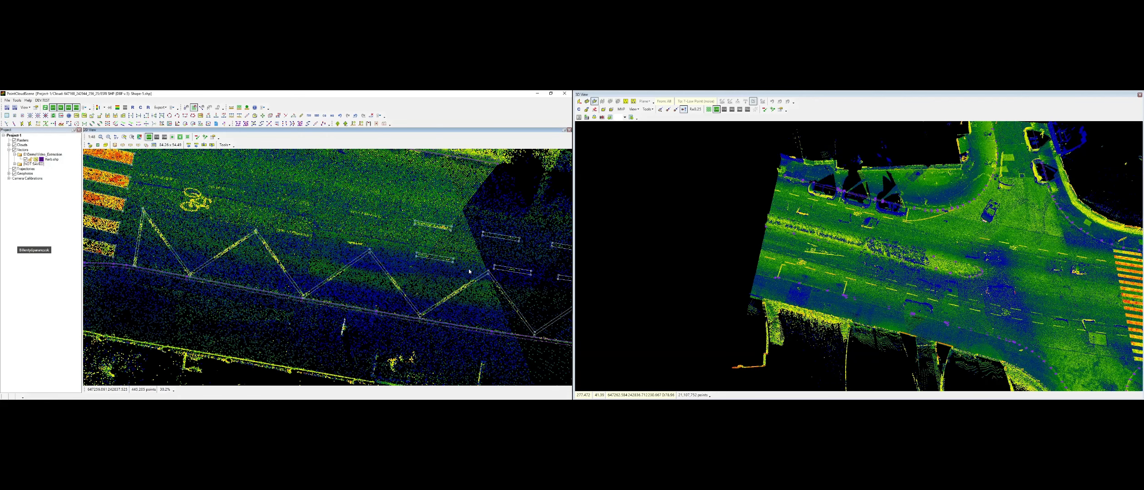
scroll(396, 233, up, 2)
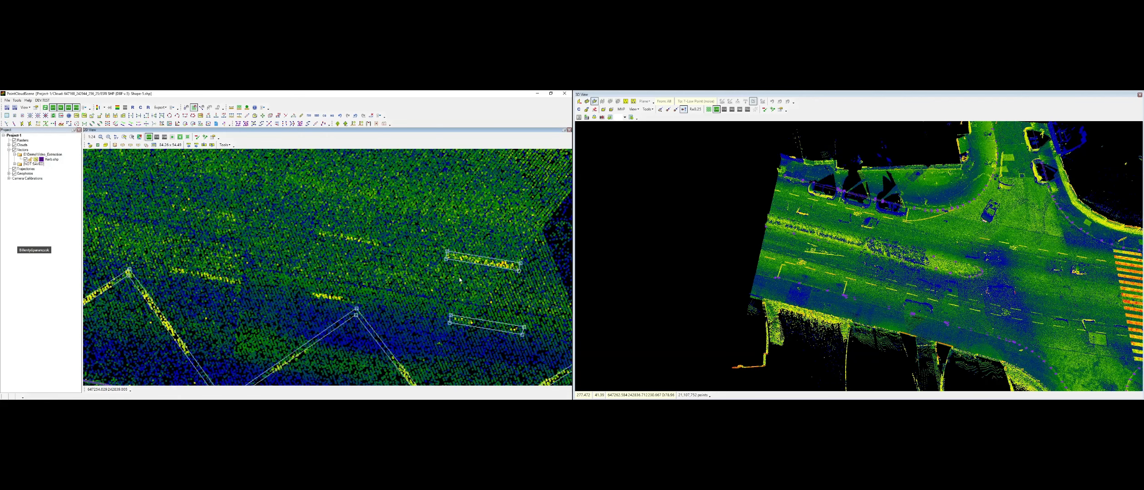
key(ctrl+c)
key(Return)
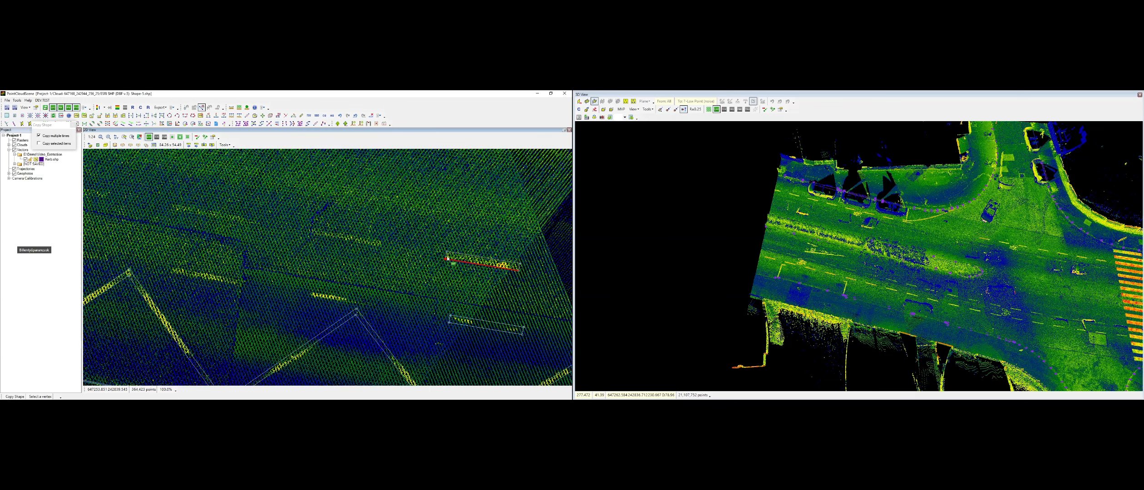
click(447, 258)
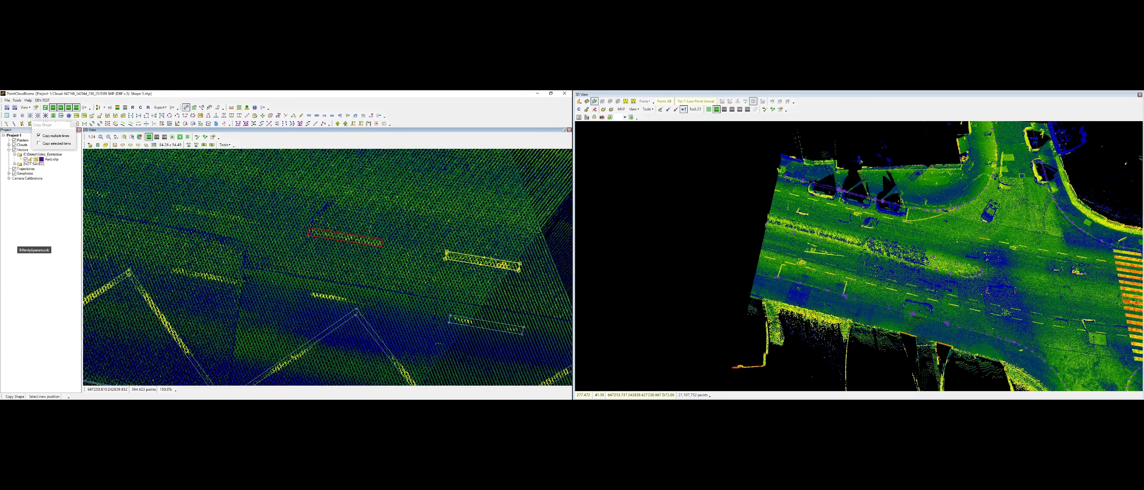
click(309, 234)
click(310, 298)
click(171, 268)
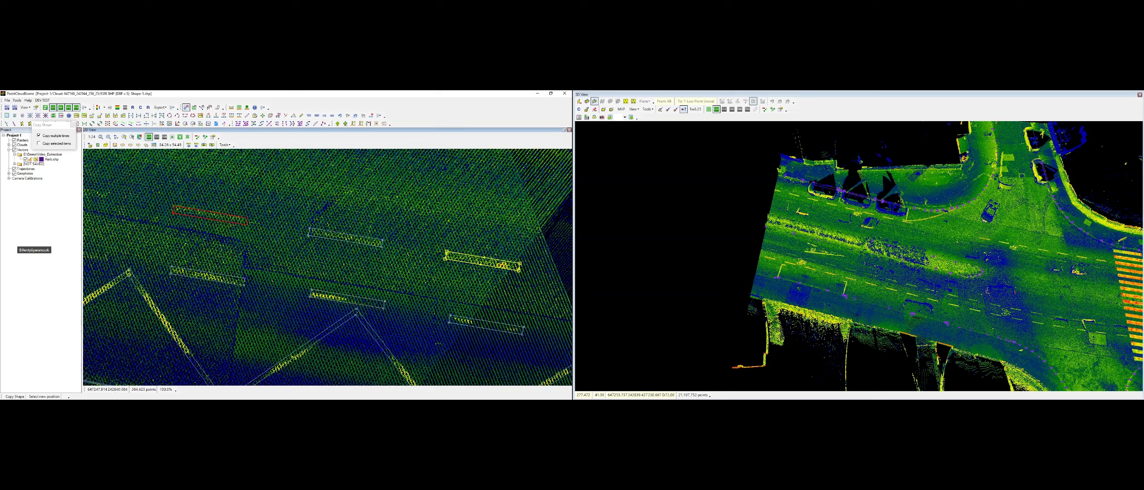
click(172, 208)
key(Escape)
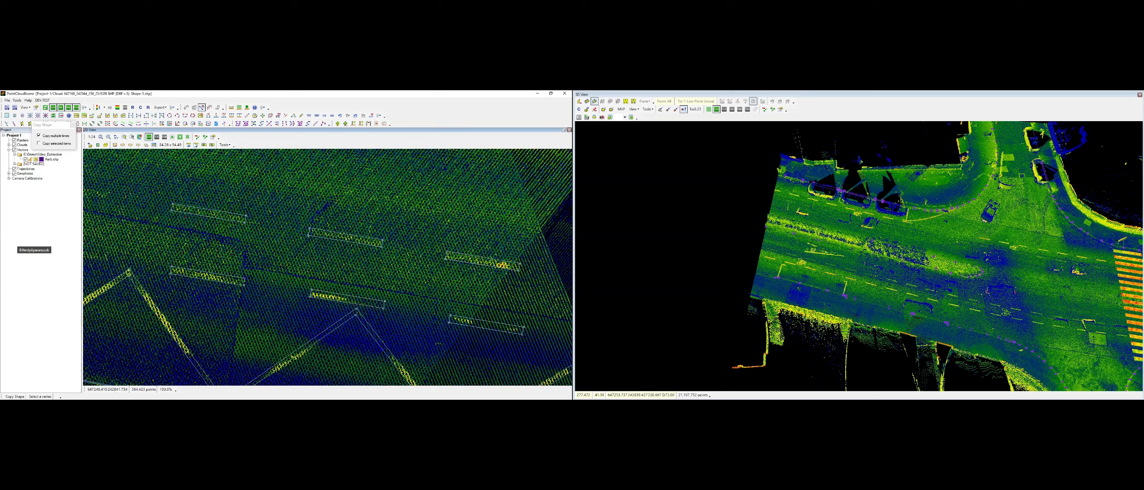
Rotate the last copied dash rectangle in the row nearer the zigzag about its upper corner to fit the marking
click(193, 124)
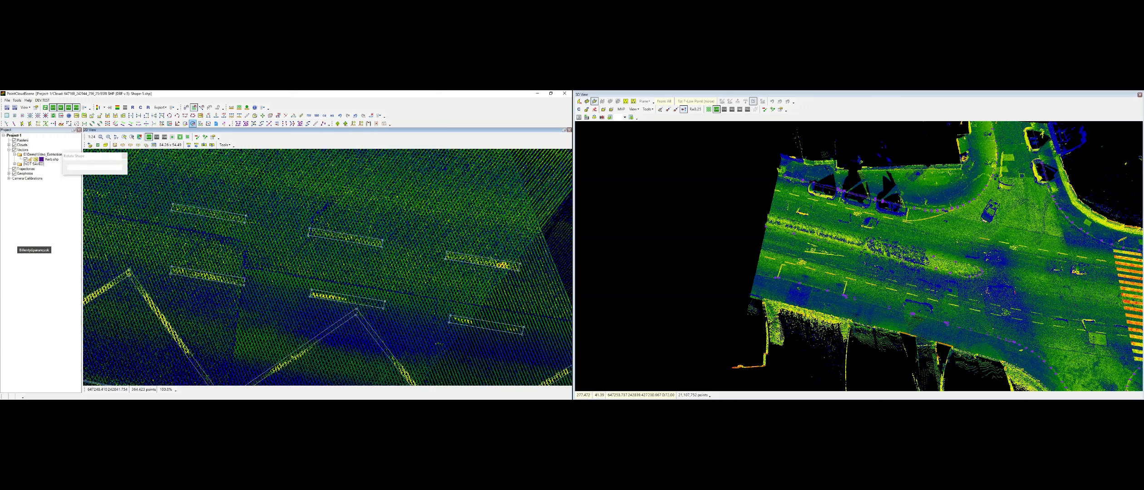
click(179, 264)
key(Return)
key(Escape)
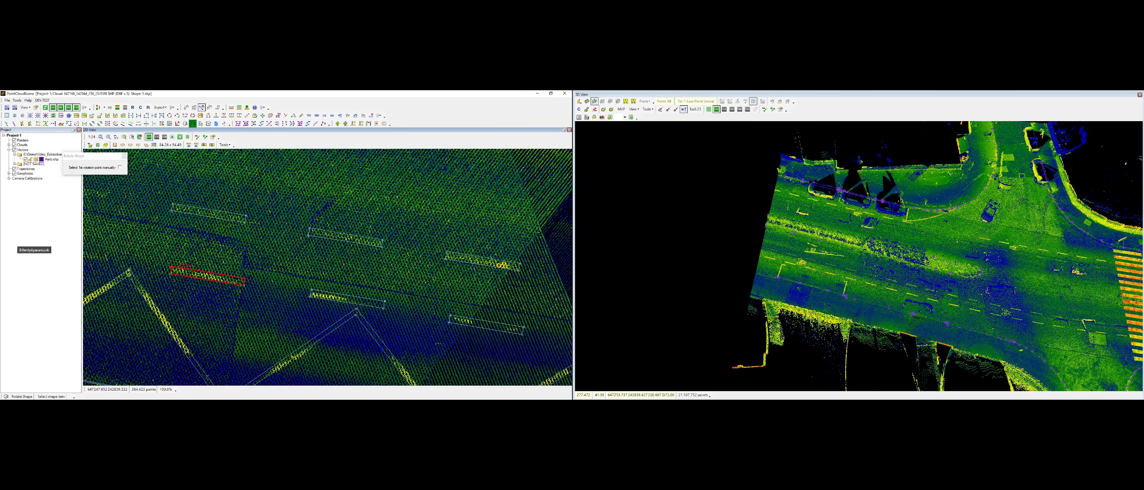
click(178, 265)
click(172, 267)
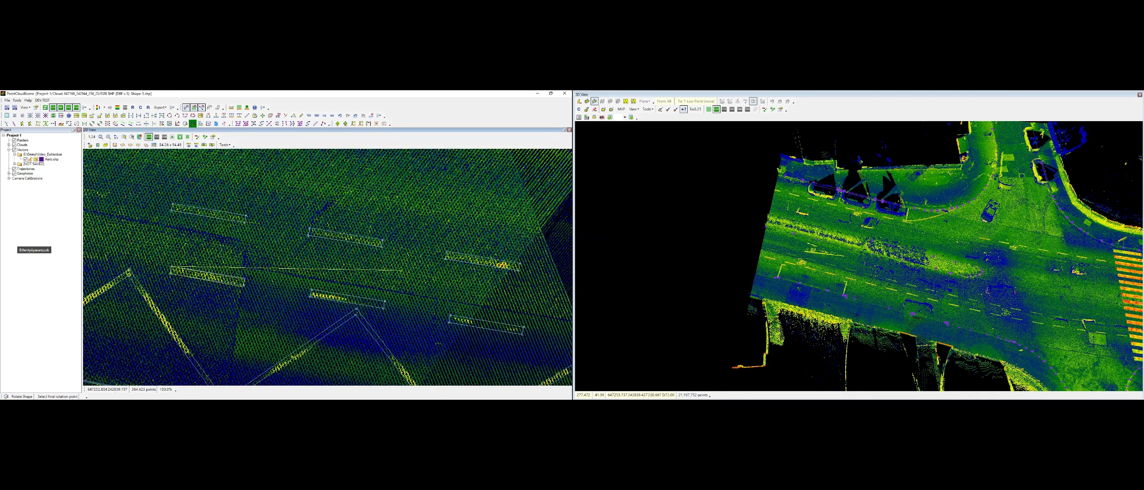
click(402, 269)
right_click(177, 272)
Save the unsaved road marking vector layer as Road_paintings.shp, overwriting the existing file
middle_drag(152, 245, 439, 274)
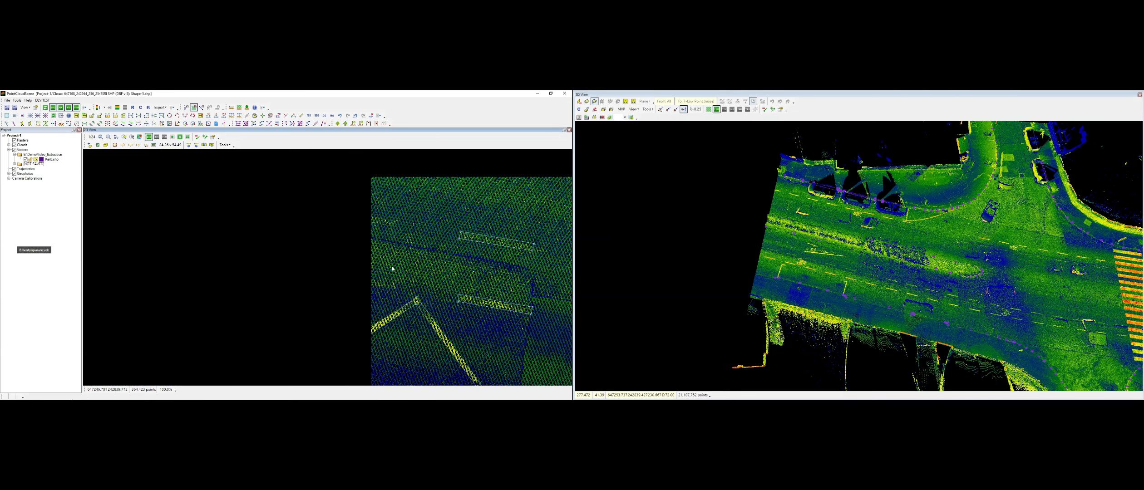
click(14, 164)
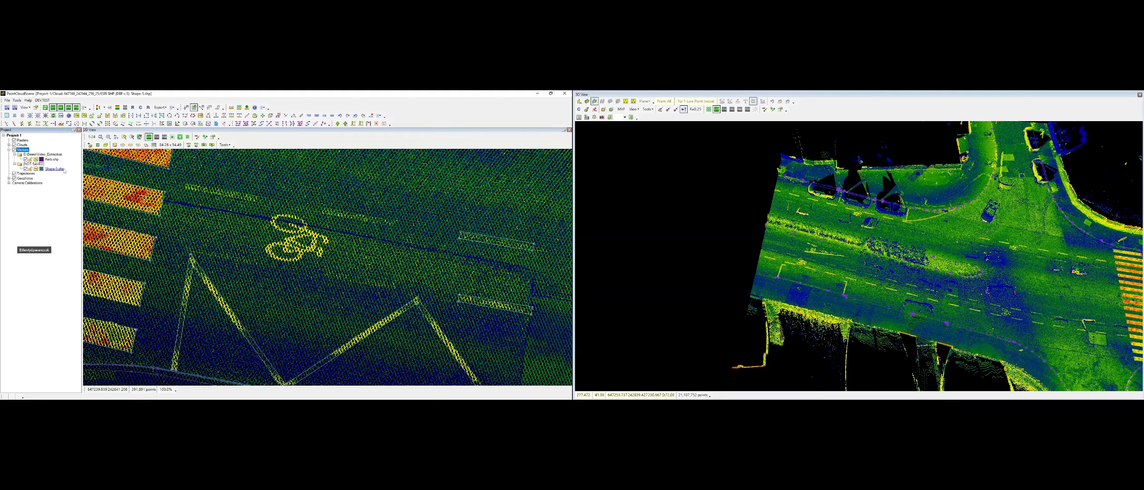
right_click(55, 169)
click(86, 294)
click(363, 215)
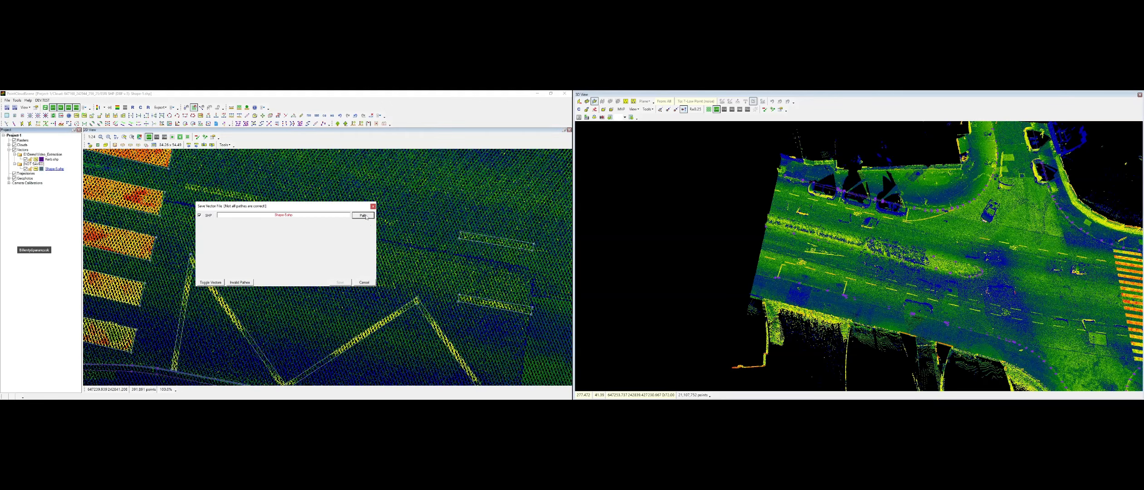
click(271, 264)
click(430, 361)
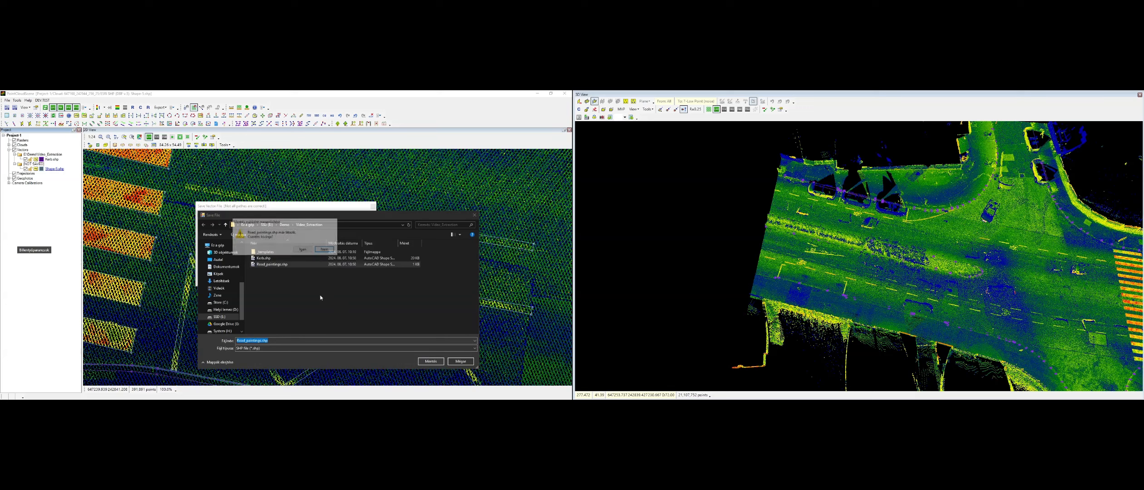
click(326, 249)
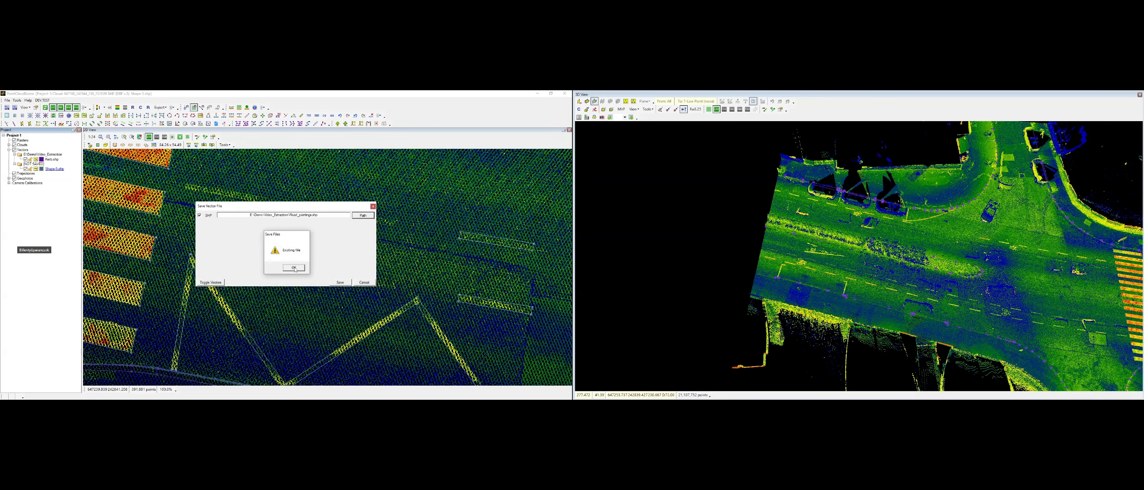
click(294, 267)
click(340, 282)
Copy the dash rectangle onto the remaining dashes in both rows around the bicycle symbol, up to the zebra crossing
middle_drag(385, 271, 320, 261)
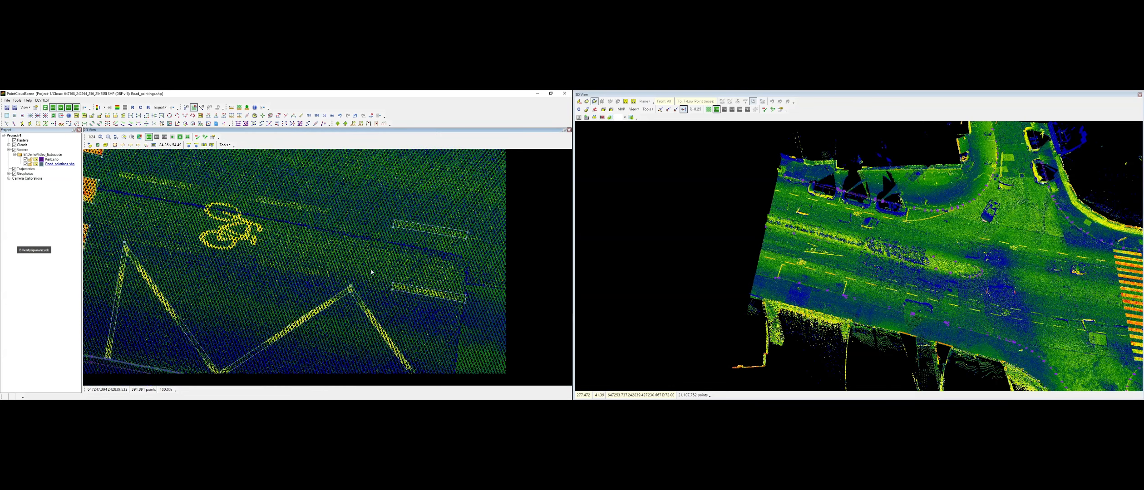
key(c)
click(294, 268)
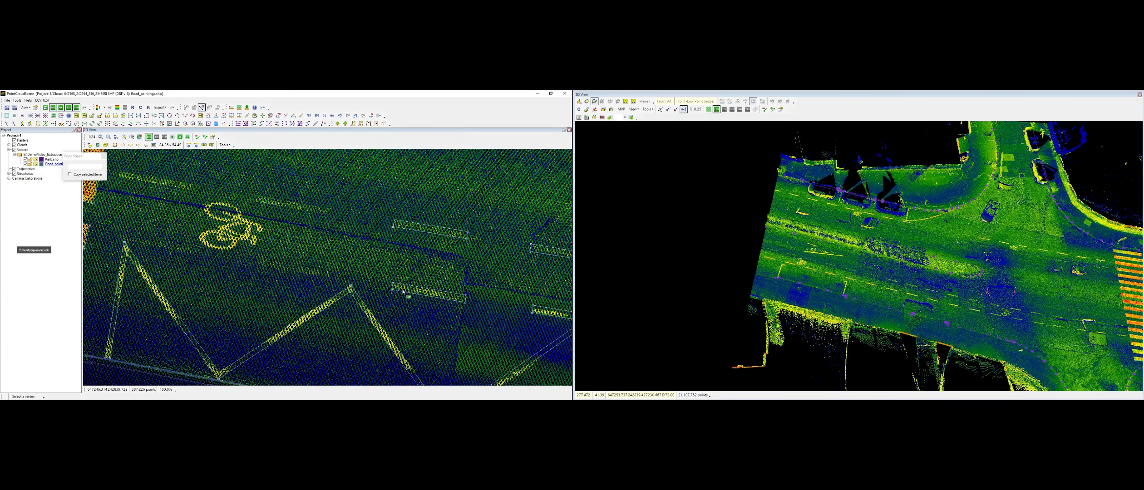
click(257, 263)
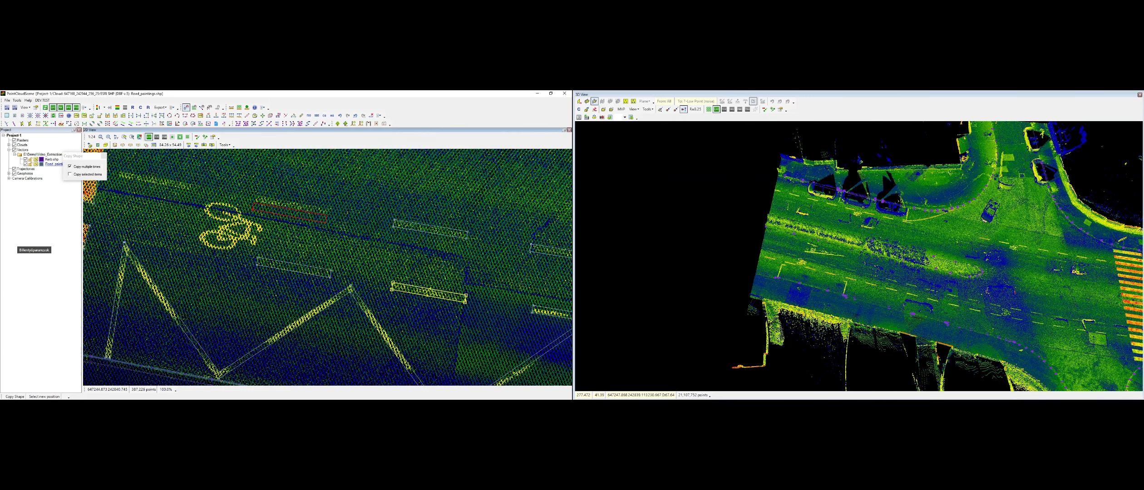
click(255, 201)
middle_drag(165, 212, 341, 240)
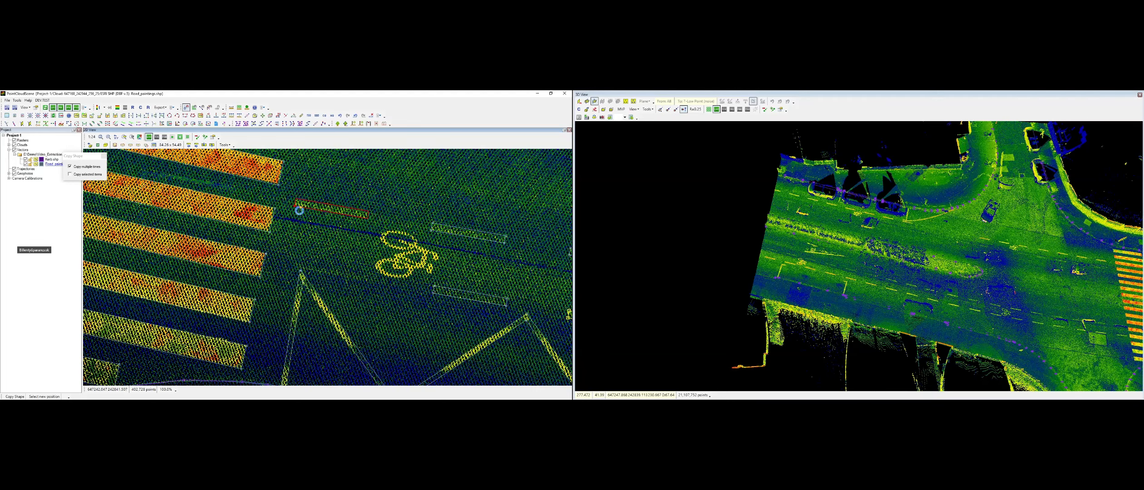
click(299, 210)
click(304, 274)
key(Escape)
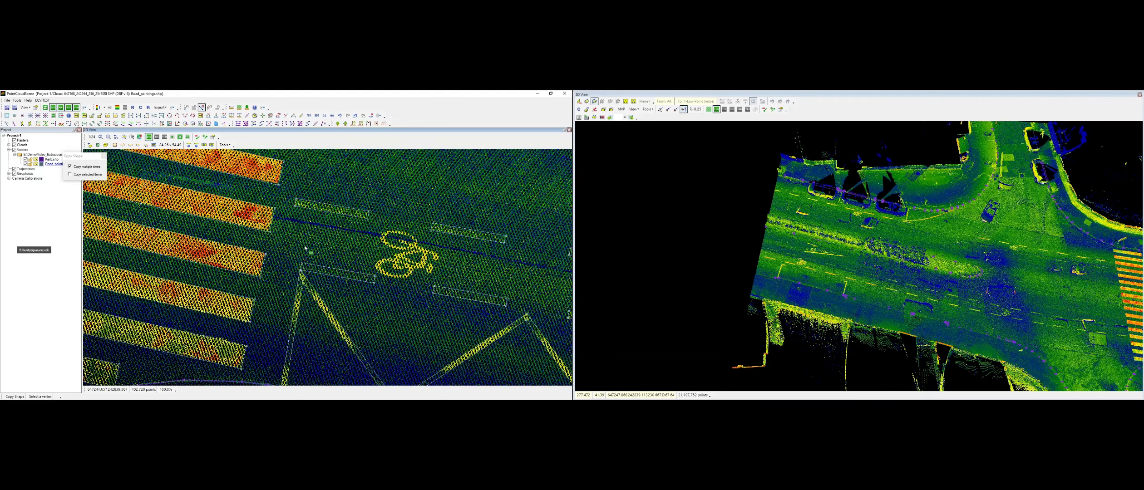
Rotate the dash rectangles nearest the zebra crossing in both rows about their upper corners to fit the markings
click(192, 124)
click(302, 264)
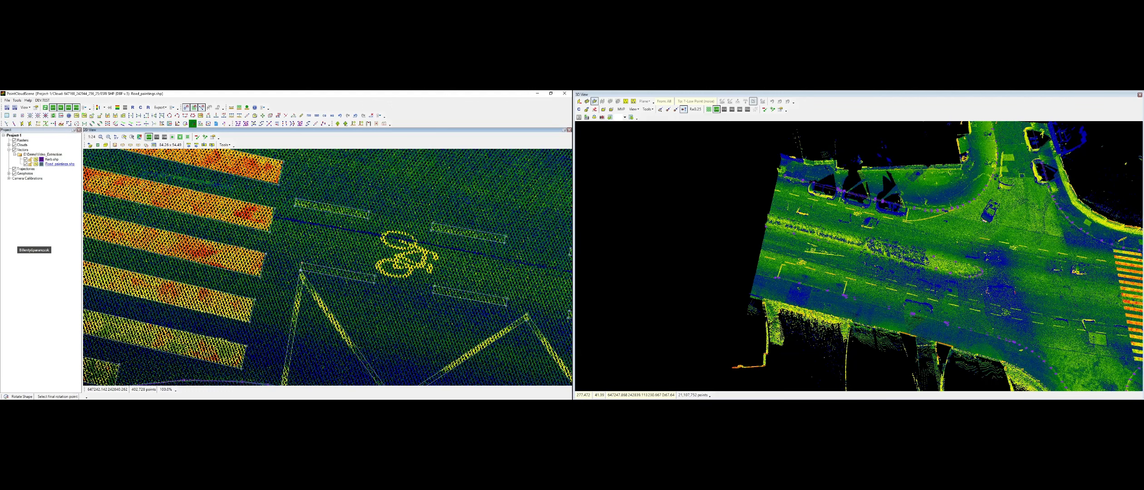
click(520, 268)
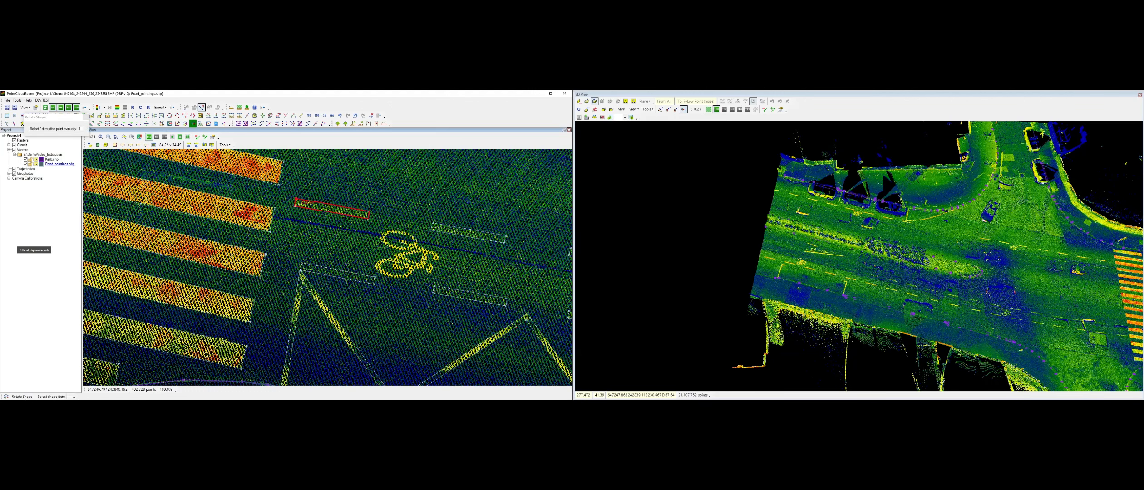
click(332, 209)
key(Escape)
click(202, 107)
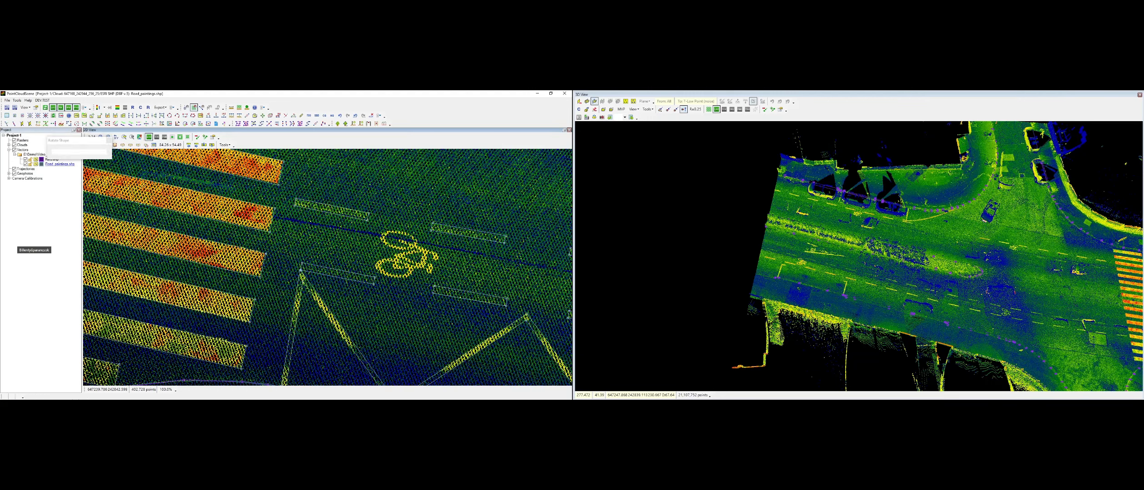
click(332, 208)
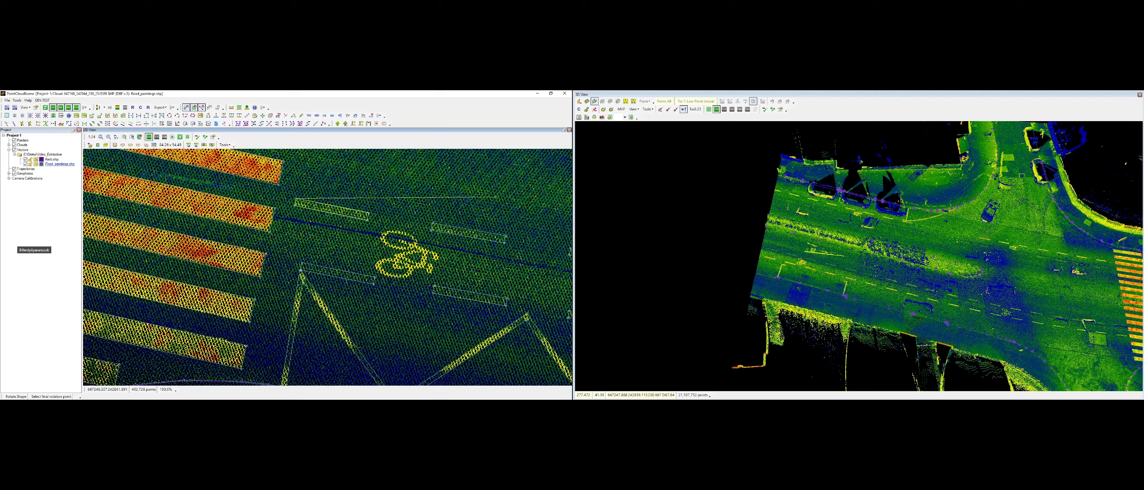
click(422, 204)
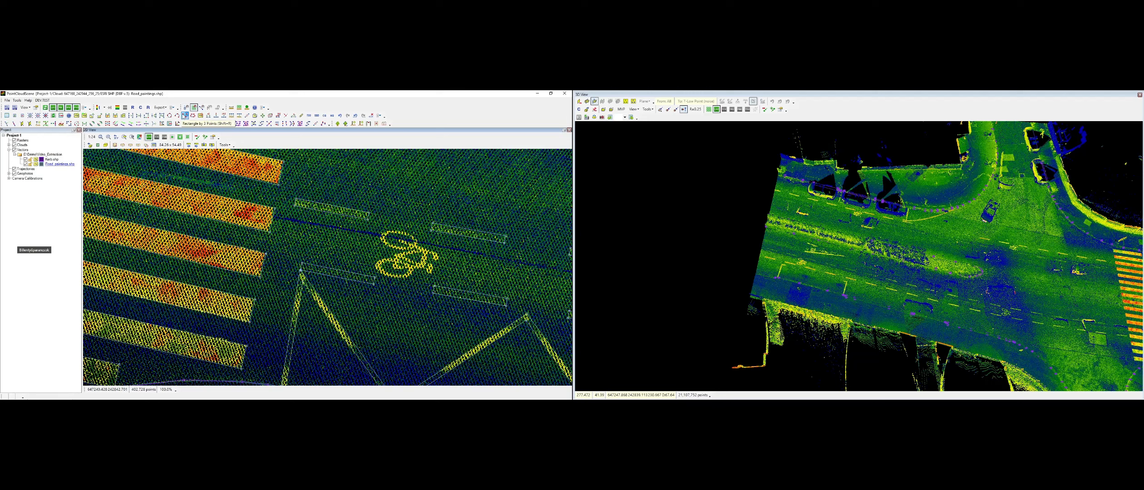
Draw a three-point rectangle around the bicycle symbol beside the zebra crossing
click(184, 115)
click(384, 224)
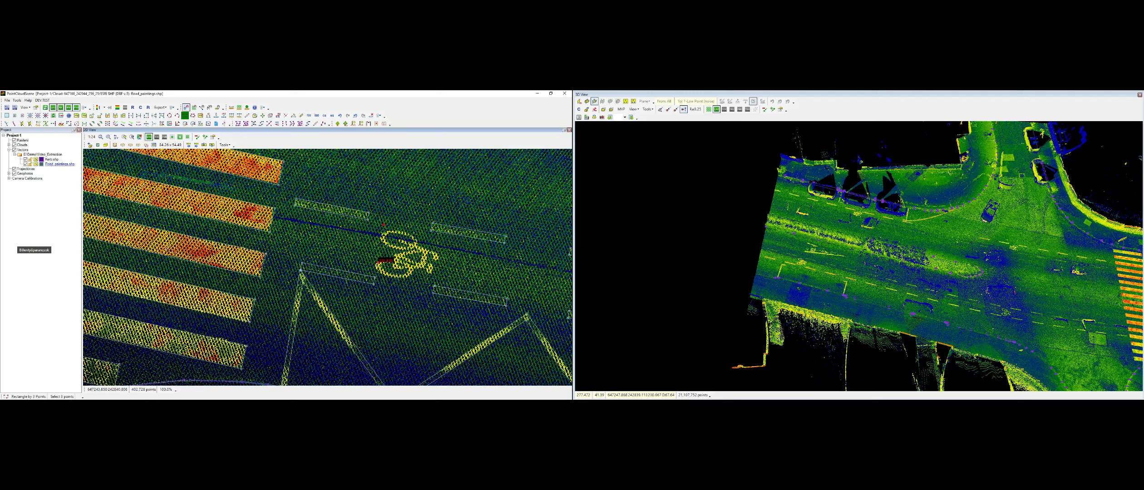
click(374, 272)
click(436, 284)
Draw a three-point rectangle around the first dash on the far side of the zebra crossing, in the lower row
scroll(207, 230, down, 2)
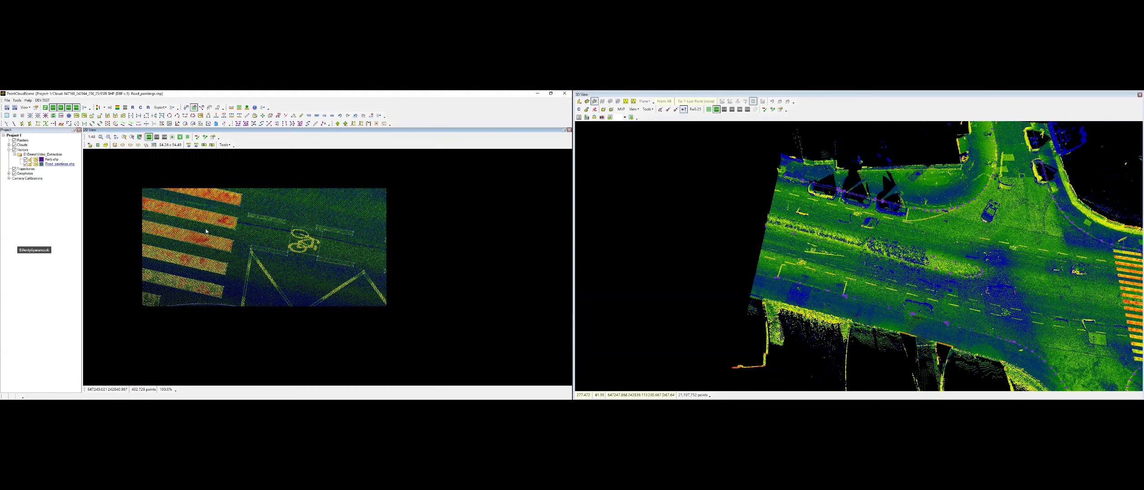
middle_drag(206, 231, 458, 258)
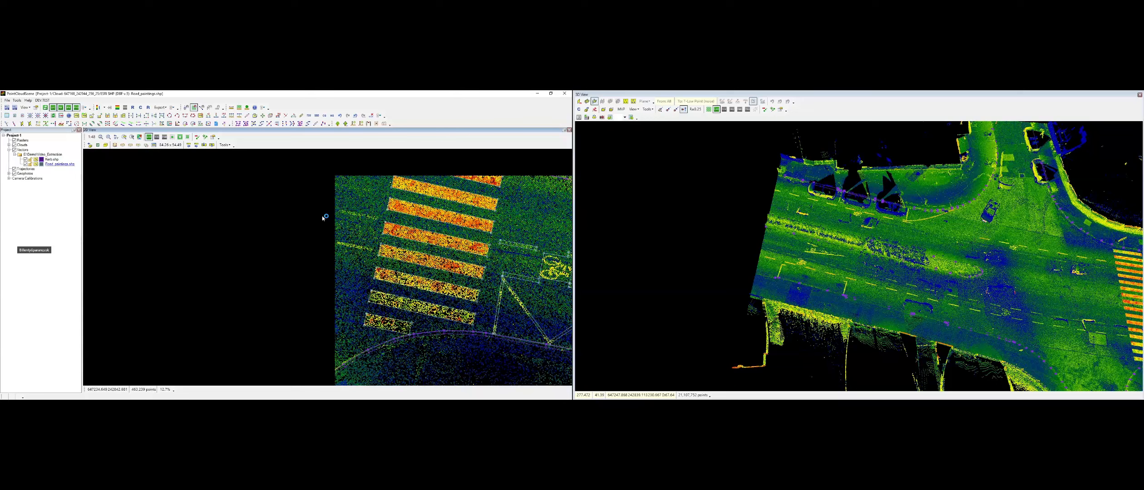
scroll(344, 230, up, 2)
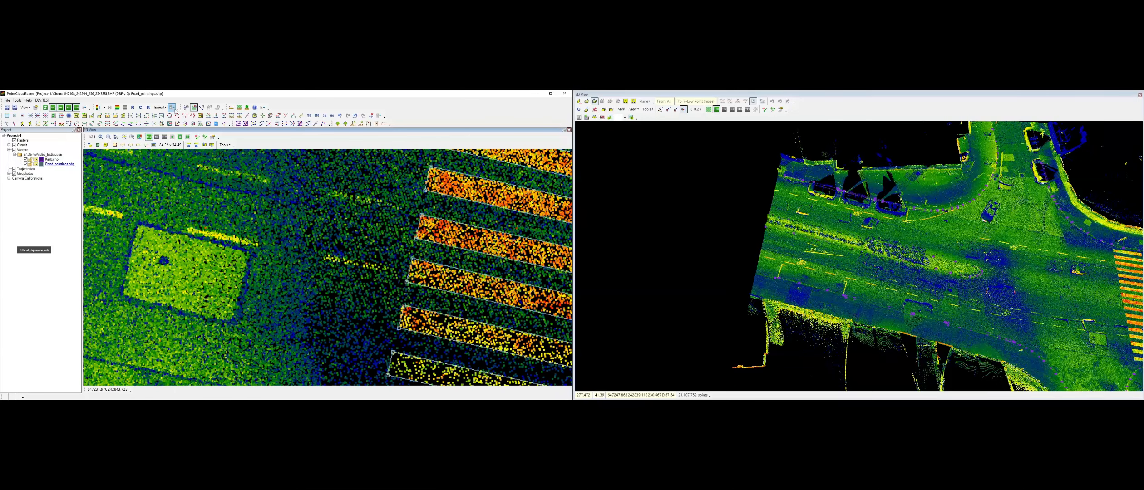
click(185, 116)
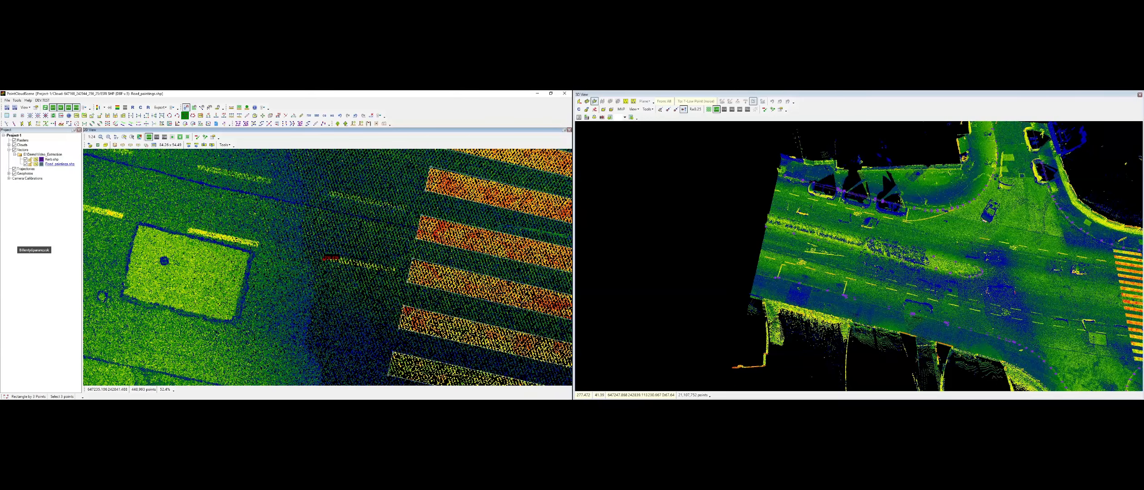
click(324, 259)
click(394, 274)
click(395, 267)
Copy the dash rectangle onto the neighbouring dashes in both rows around the bright rectangular patch beyond the zebra crossing
key(c)
click(288, 268)
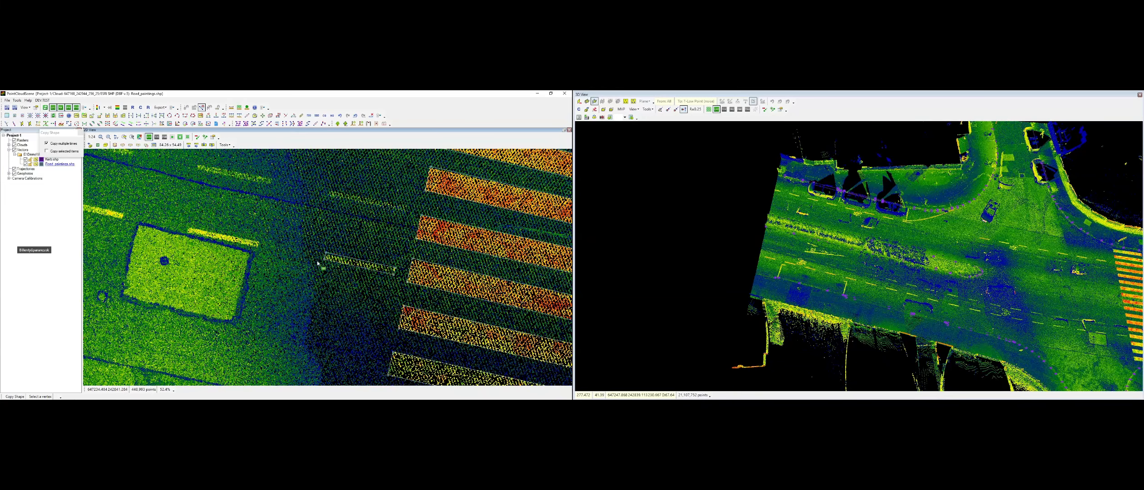
click(324, 259)
click(334, 201)
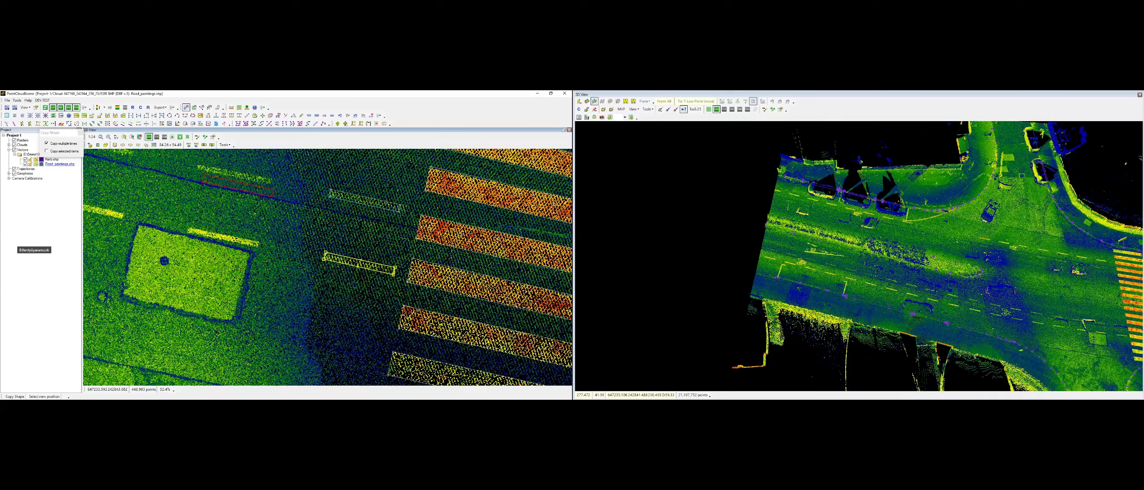
click(199, 172)
click(186, 233)
Continue copying the dash rectangle onto the following two pairs of dashes past the rectangular patch
middle_drag(88, 212, 346, 271)
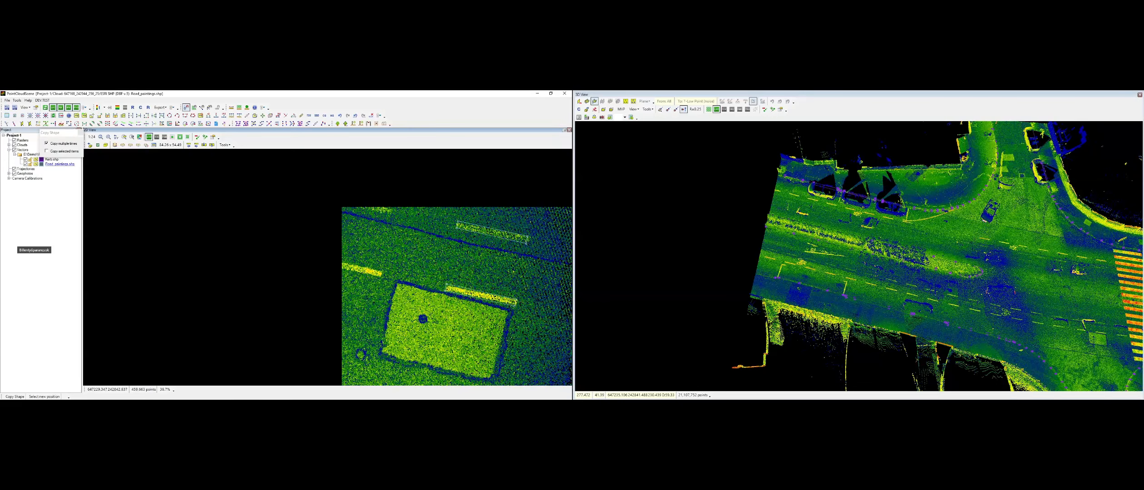
click(313, 258)
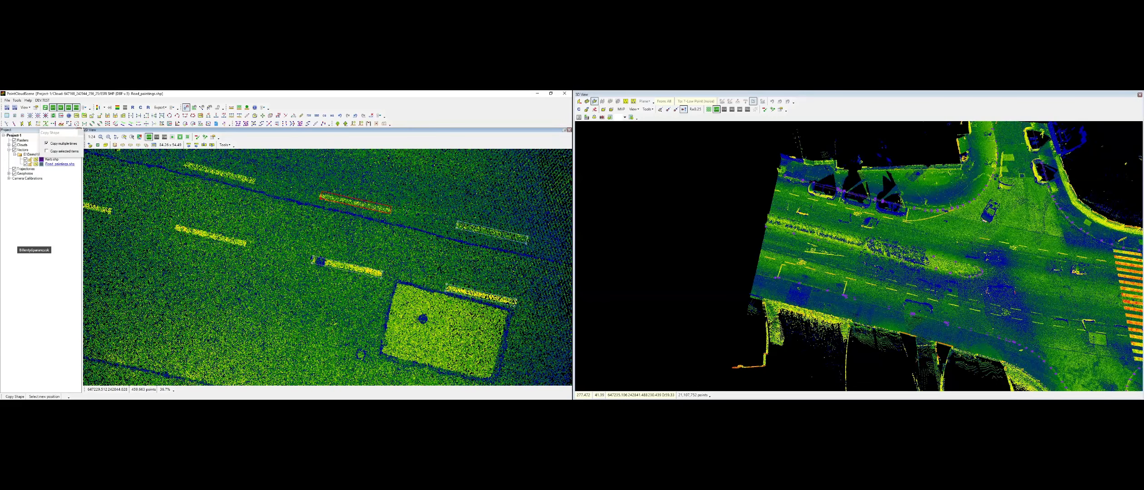
click(318, 196)
click(185, 166)
click(176, 231)
Rotate the last copied dash rectangles in the upper and lower rows about their upper corners to fit the markings
click(194, 107)
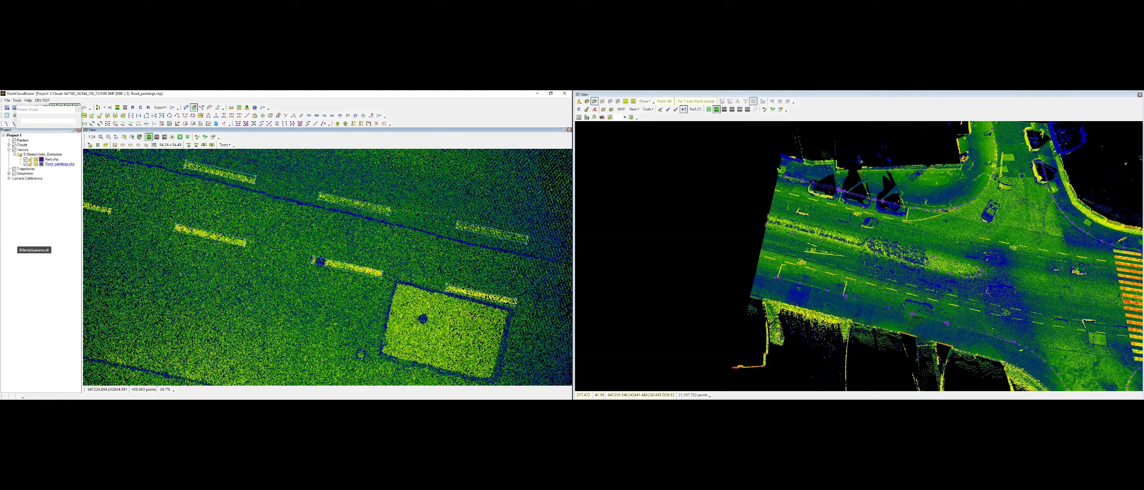
click(186, 160)
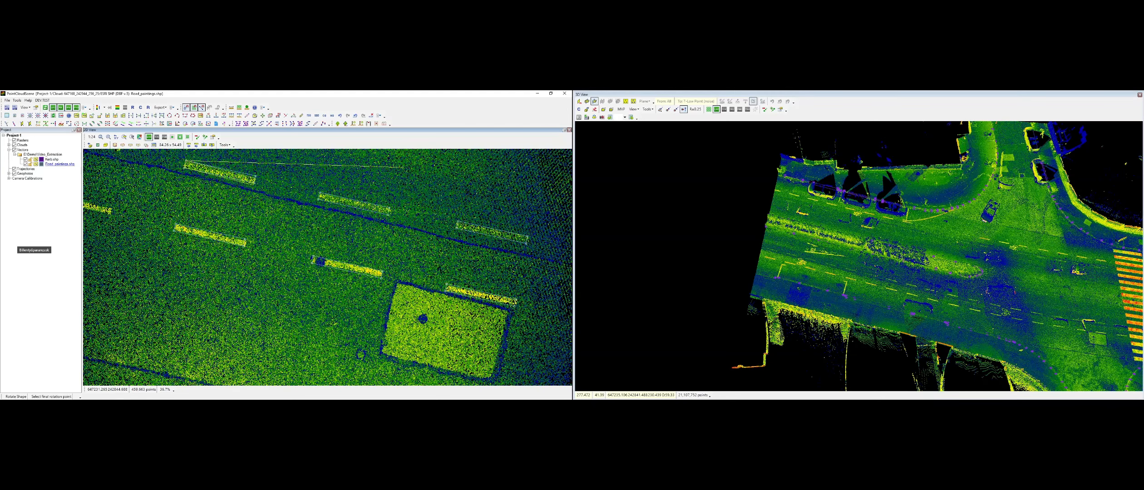
click(176, 225)
click(176, 225)
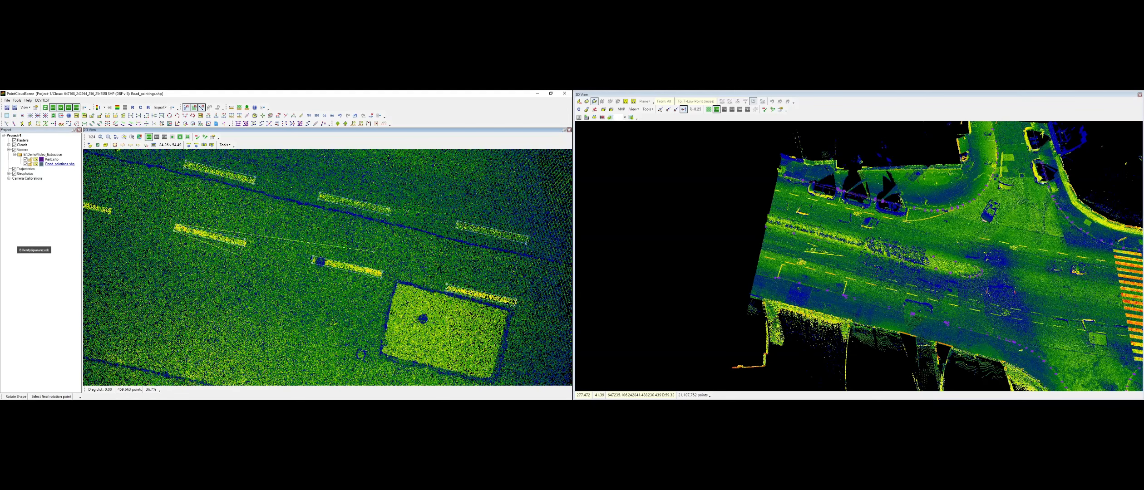
click(417, 231)
right_click(313, 227)
right_click(231, 220)
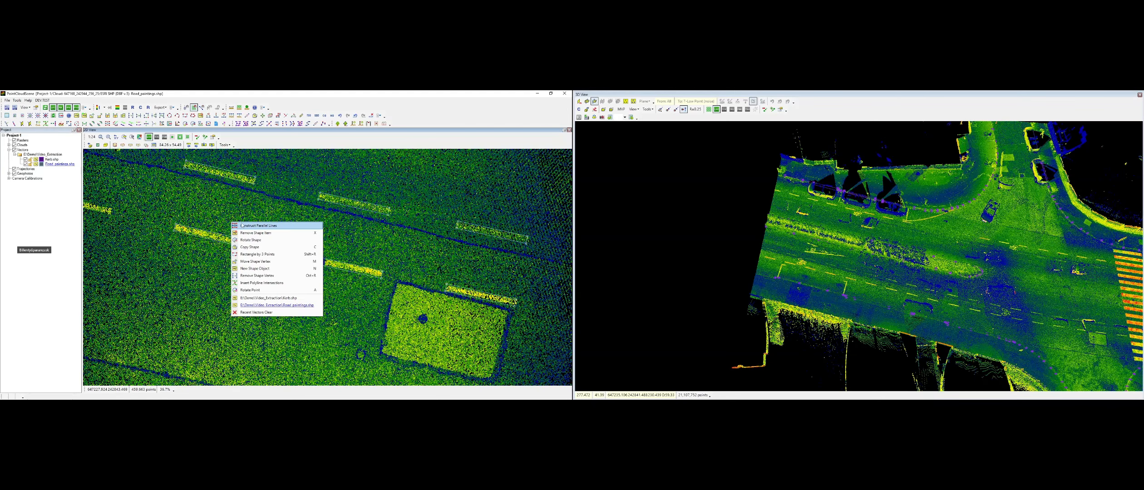
click(221, 240)
Draw a three-point rectangle around the next lower-row dash and copy it with its attributes onto the matching upper-row dash
middle_drag(219, 240, 454, 304)
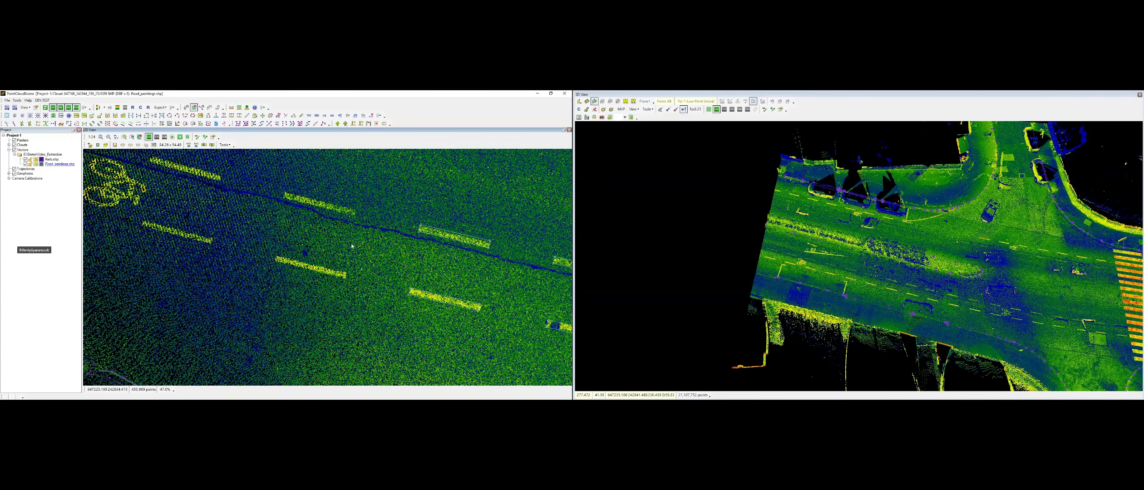
click(185, 115)
click(347, 273)
key(ctrl+c)
click(290, 268)
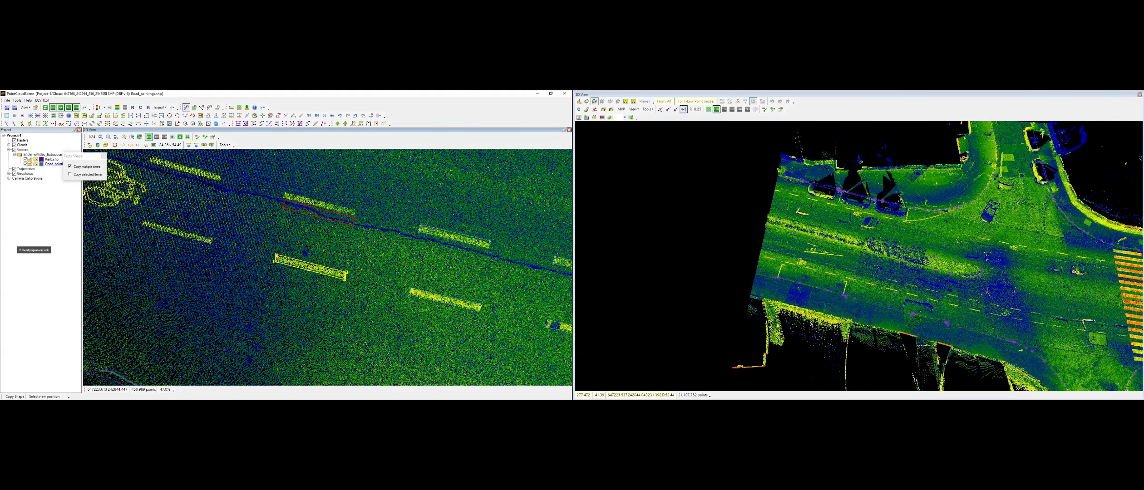
click(286, 200)
middle_drag(203, 223, 340, 251)
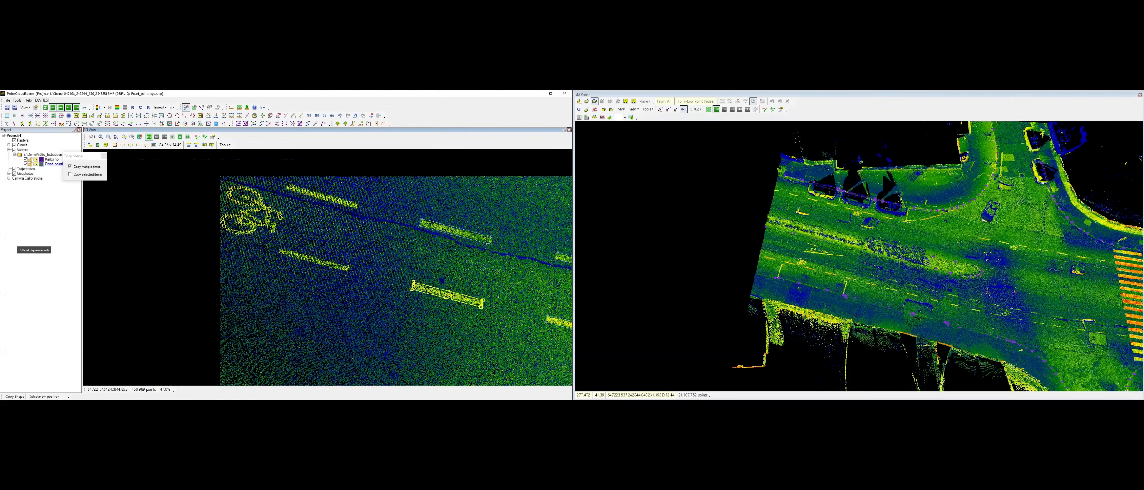
key(Escape)
key(Escape)
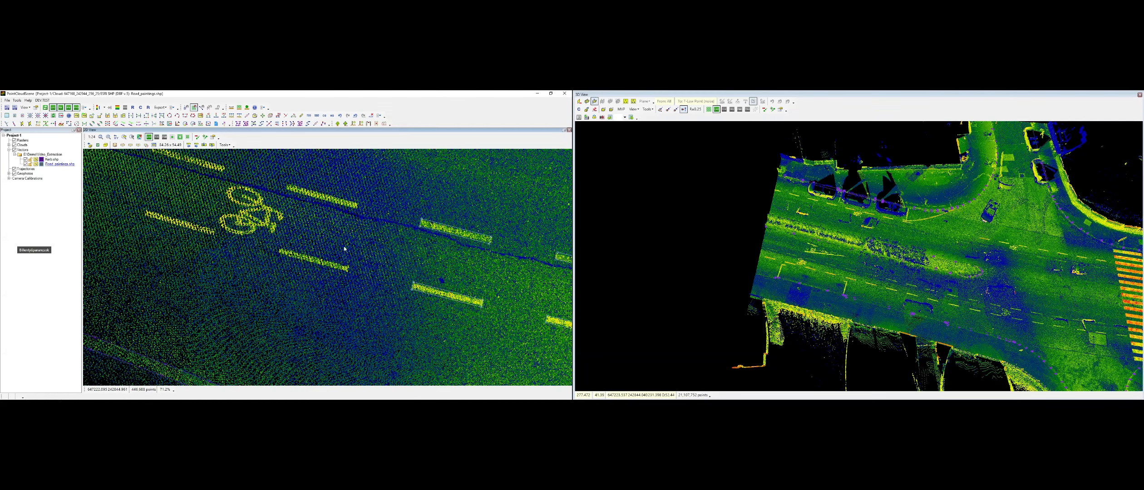
Copy the dash rectangle with its attributes onto the two dashes just before the next bicycle symbol, one in each row
key(ctrl+c)
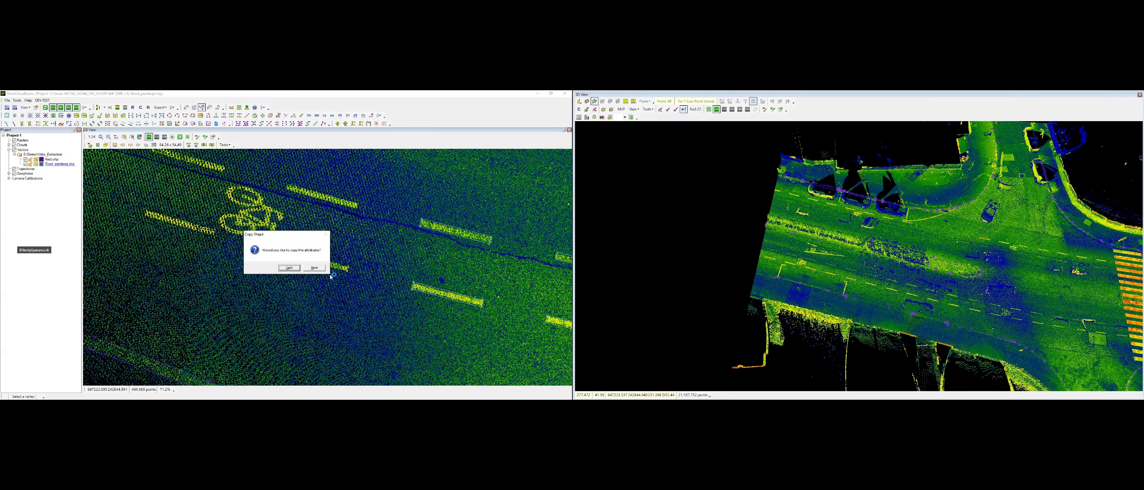
key(Return)
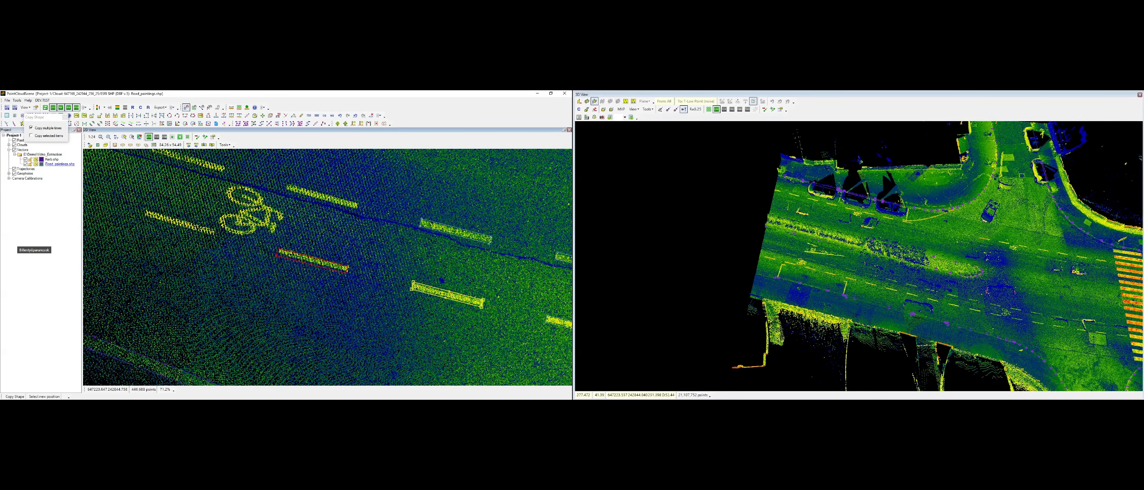
click(278, 255)
click(287, 193)
middle_drag(286, 193, 410, 232)
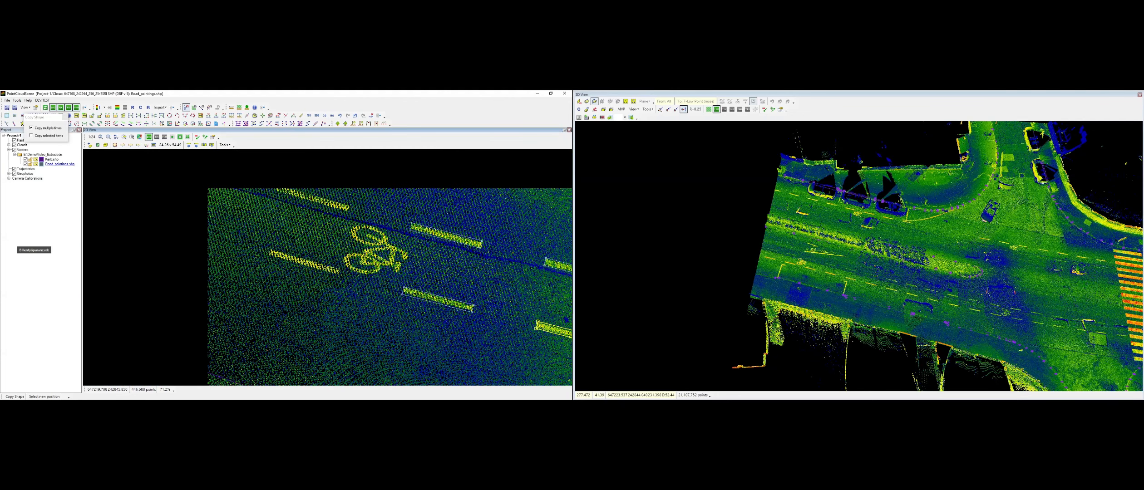
key(Escape)
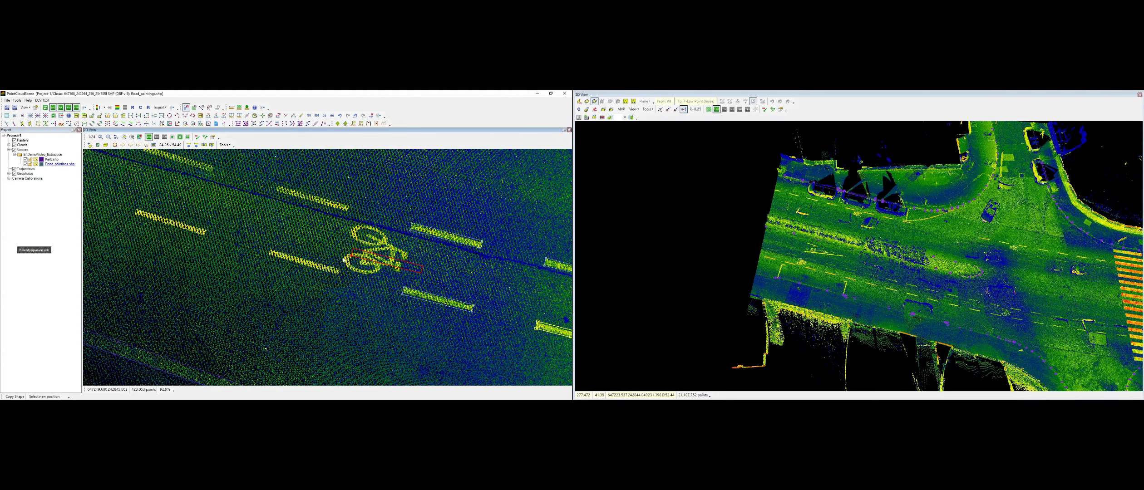
Copy the dash rectangle onto the lower-row dash just past the bicycle symbol and rotate it about its upper corner to fit
key(c)
click(289, 267)
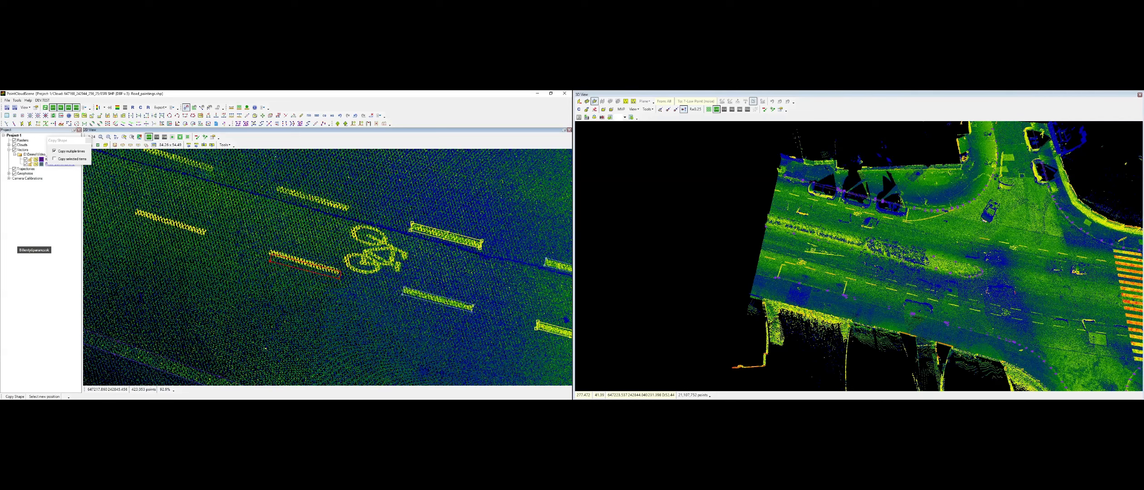
click(269, 258)
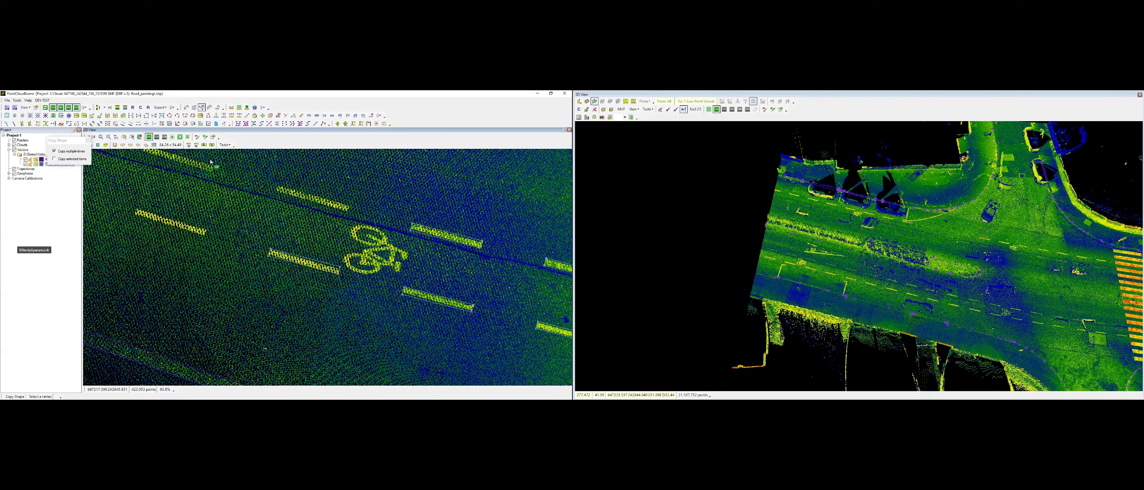
click(193, 124)
click(271, 250)
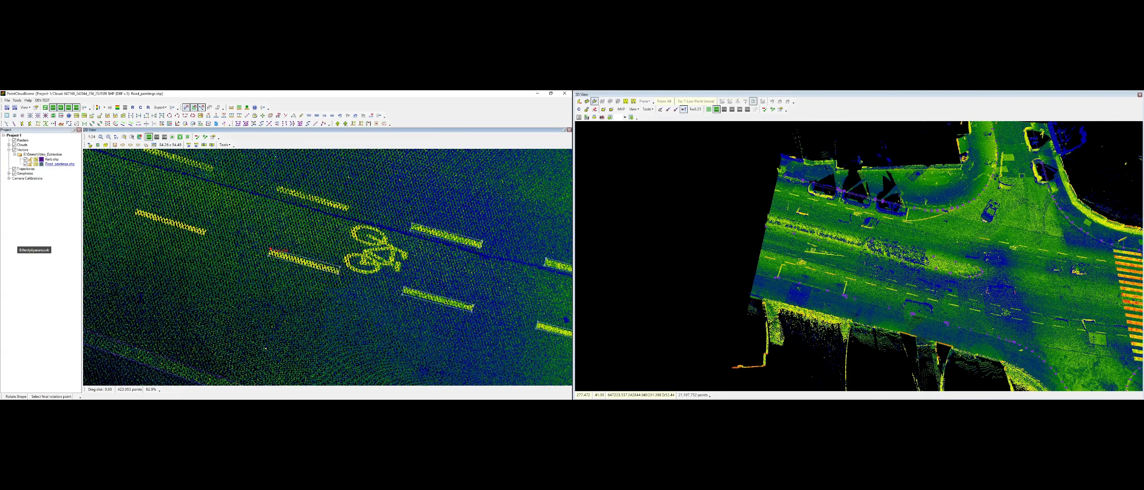
click(473, 255)
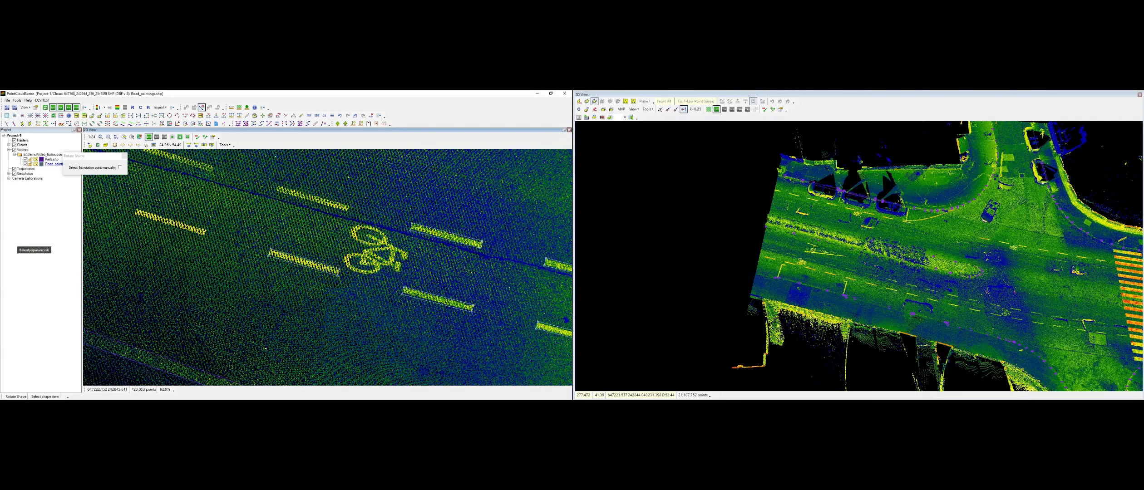
Copy the rotated dash rectangle with its attributes onto the upper-row dash just past the bicycle symbol
click(311, 263)
click(289, 268)
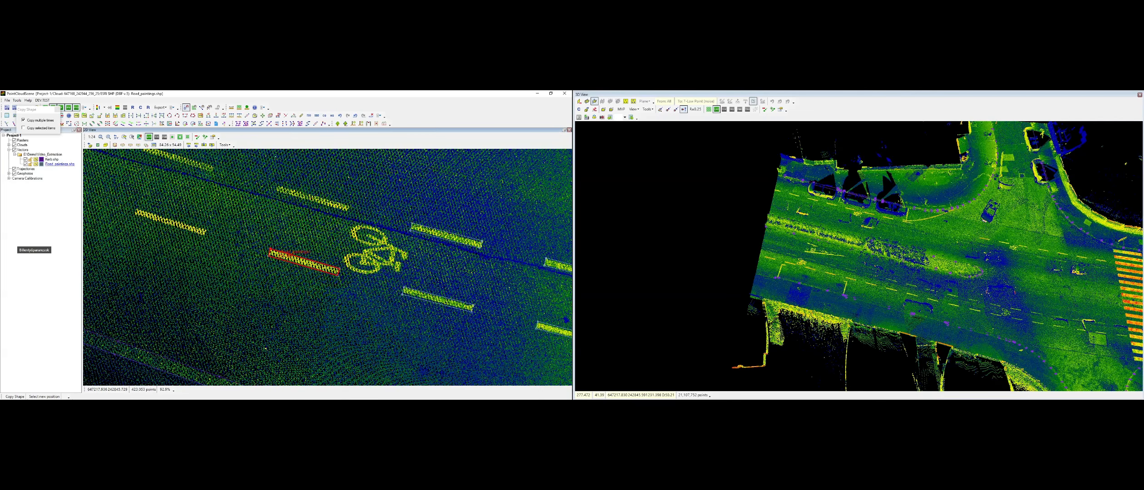
click(279, 186)
right_click(327, 233)
Draw a three-point rectangle around the bicycle symbol between the two dash rows
click(184, 115)
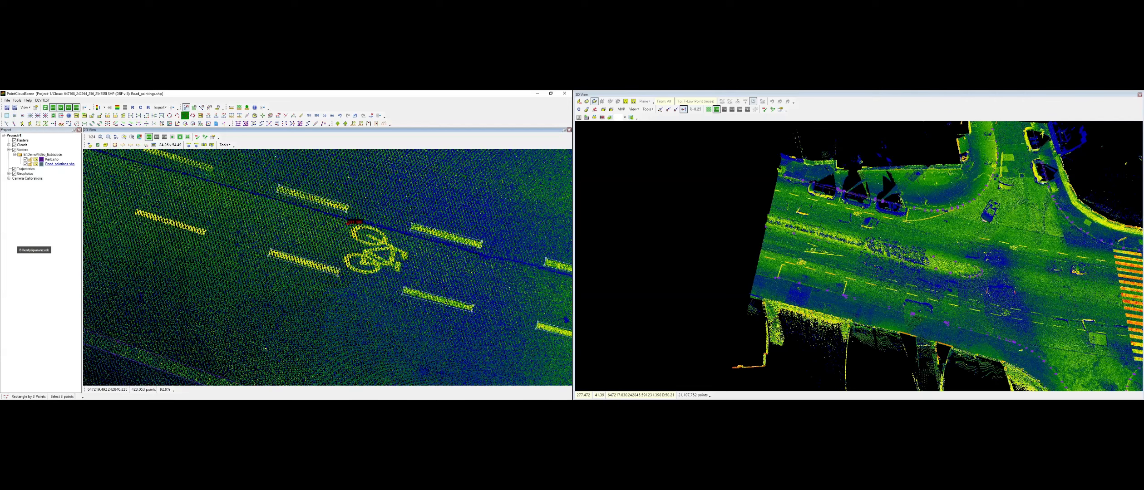
click(354, 219)
right_click(342, 267)
click(415, 236)
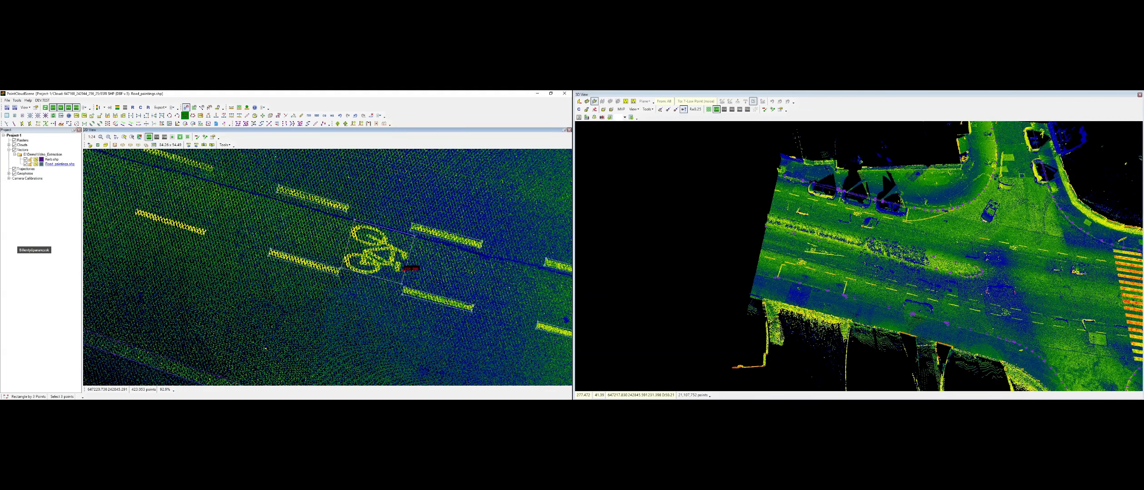
click(371, 269)
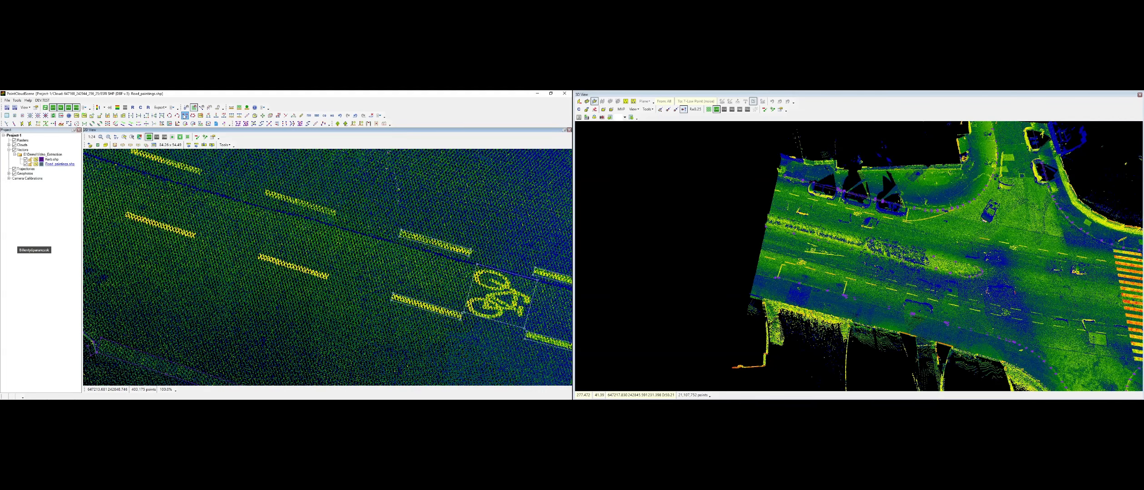
Draw a three-point rectangle around the second lower-row dash past the bicycle symbol
click(185, 116)
click(259, 253)
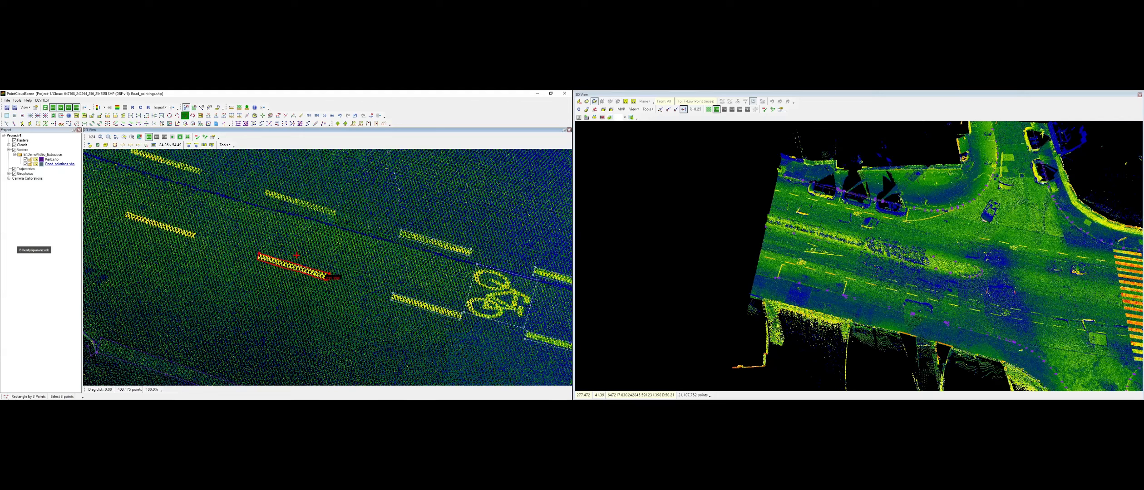
click(328, 279)
Copy the new dash rectangle with its attributes onto the matching upper-row dash and the next dash in each row
key(c)
key(Return)
click(255, 262)
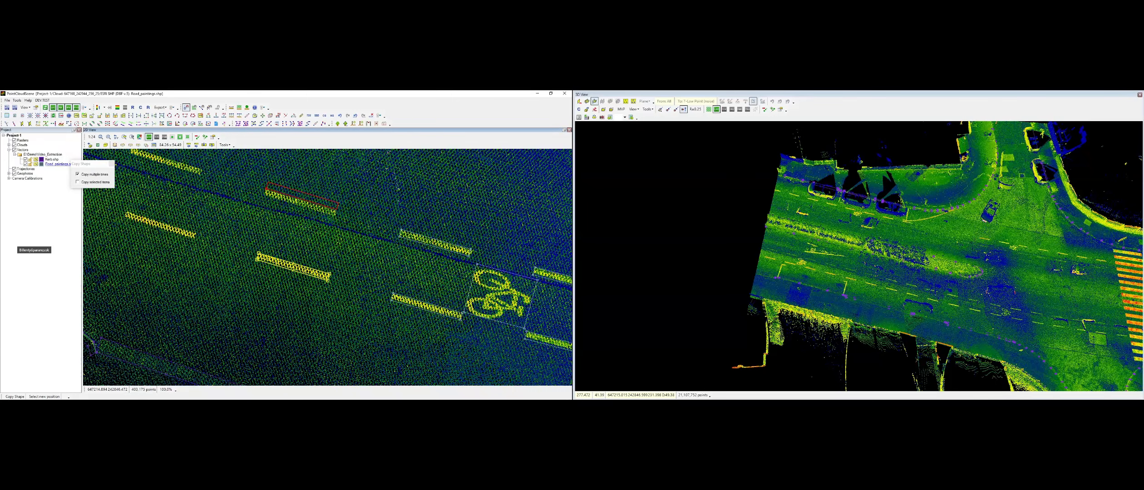
middle_drag(277, 243, 498, 294)
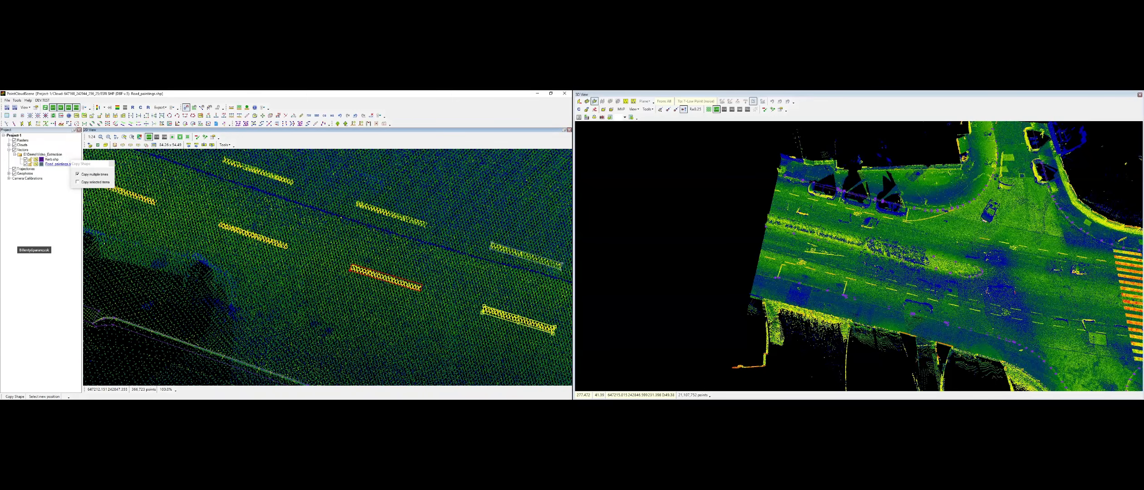
click(351, 267)
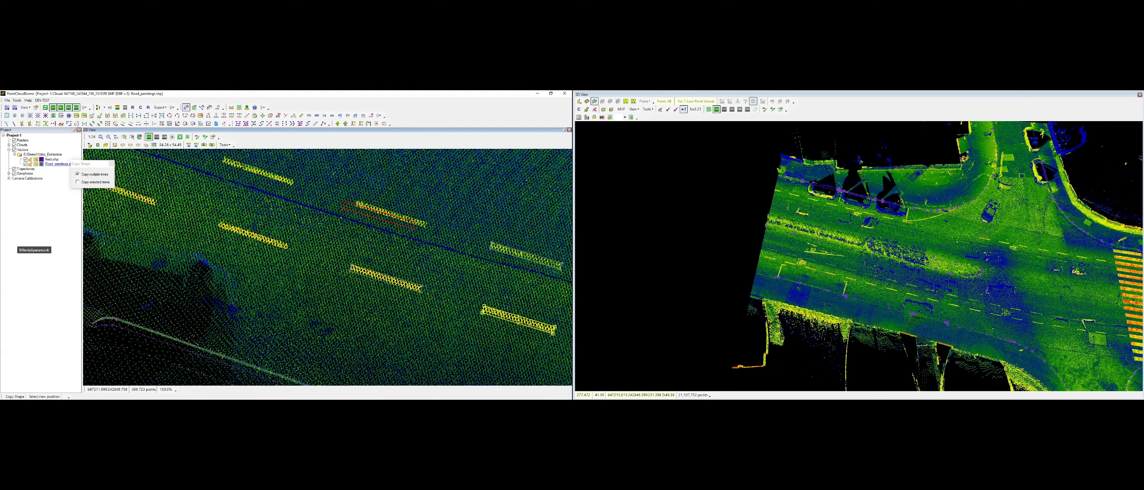
click(357, 209)
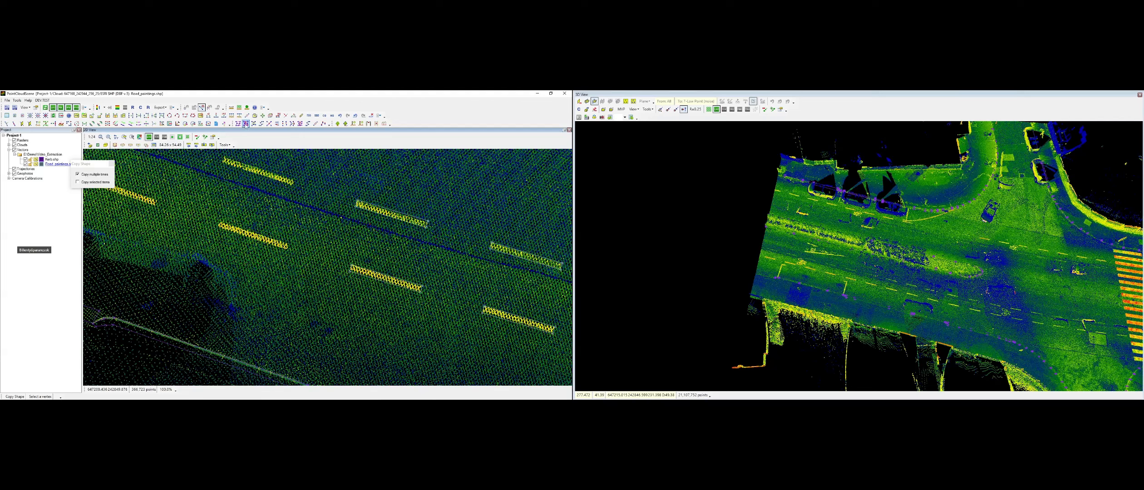
Rotate the last copied upper-row dash rectangle about its upper corner to fit the marking
click(193, 124)
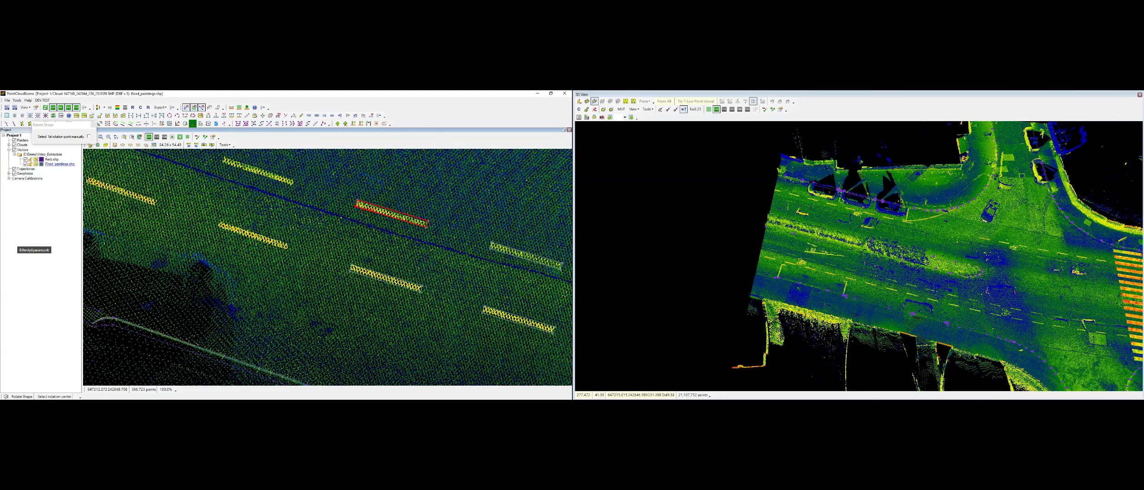
click(356, 207)
click(427, 223)
key(Escape)
Copy the rotated dash rectangle with its attributes onto the following dashes in both rows towards the corner line
middle_drag(283, 210, 382, 251)
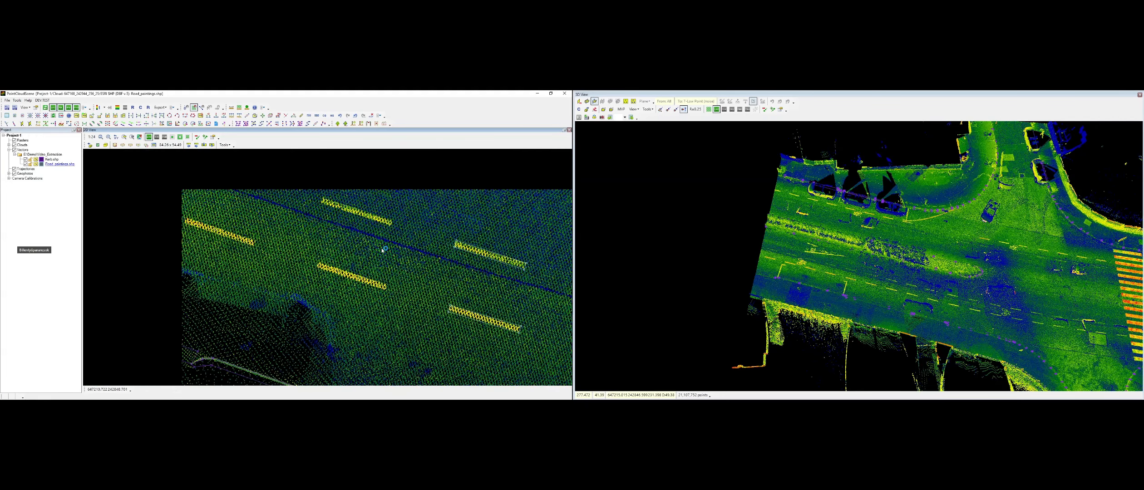
key(c)
click(279, 267)
click(456, 248)
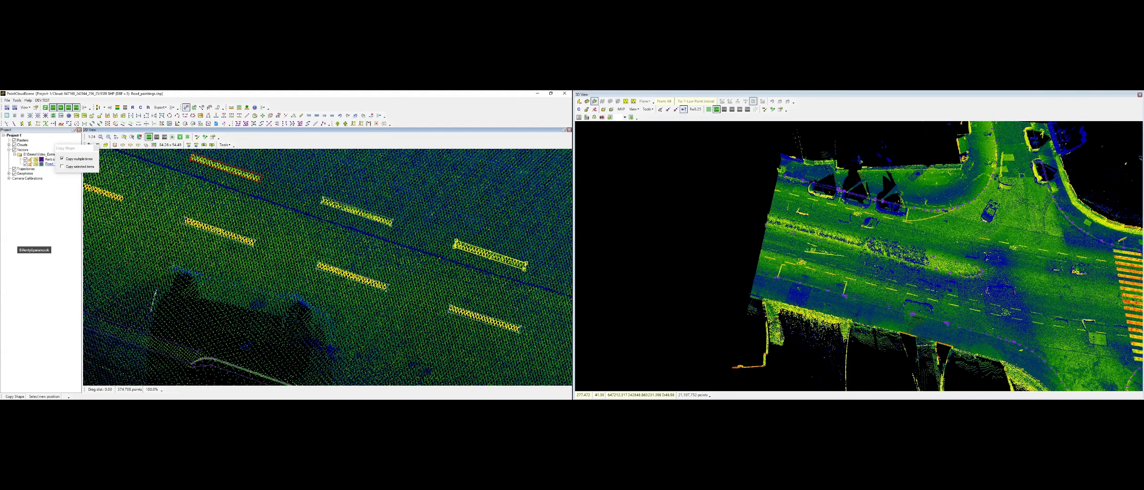
click(226, 168)
middle_drag(95, 191, 408, 269)
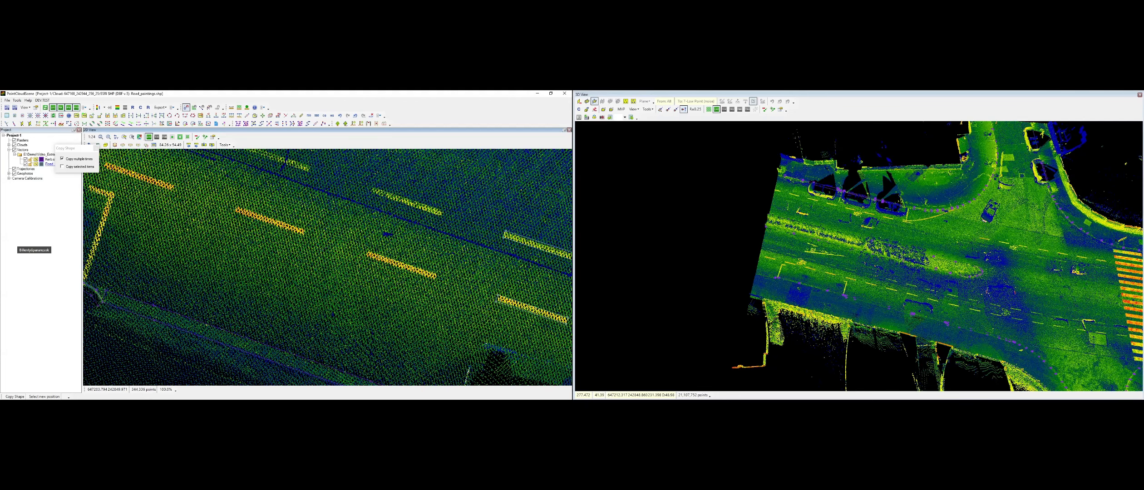
click(367, 257)
click(371, 190)
click(235, 211)
Rotate the lower-row dash rectangle nearest the first corner line about its upper corner to fit the marking
middle_drag(229, 198, 310, 256)
click(193, 124)
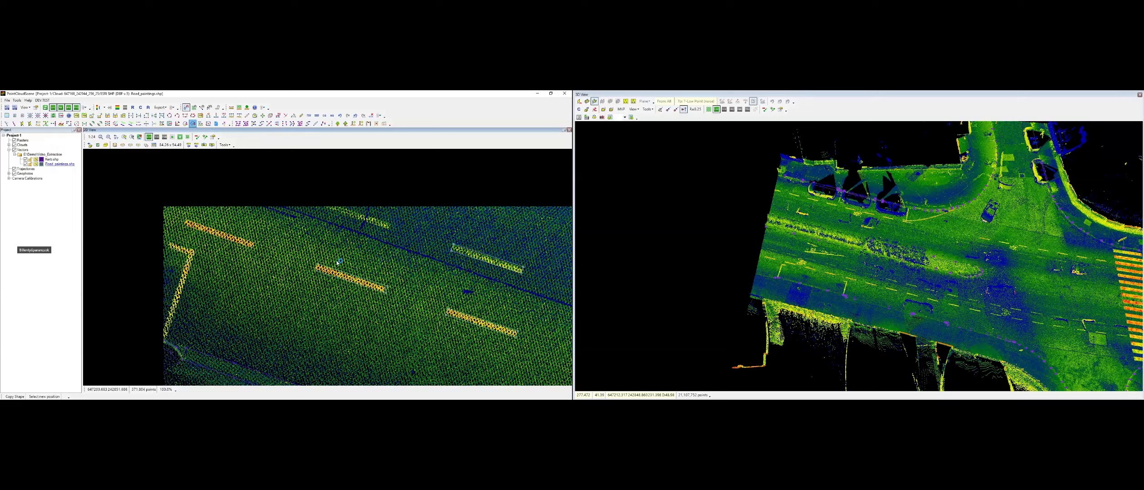
click(320, 267)
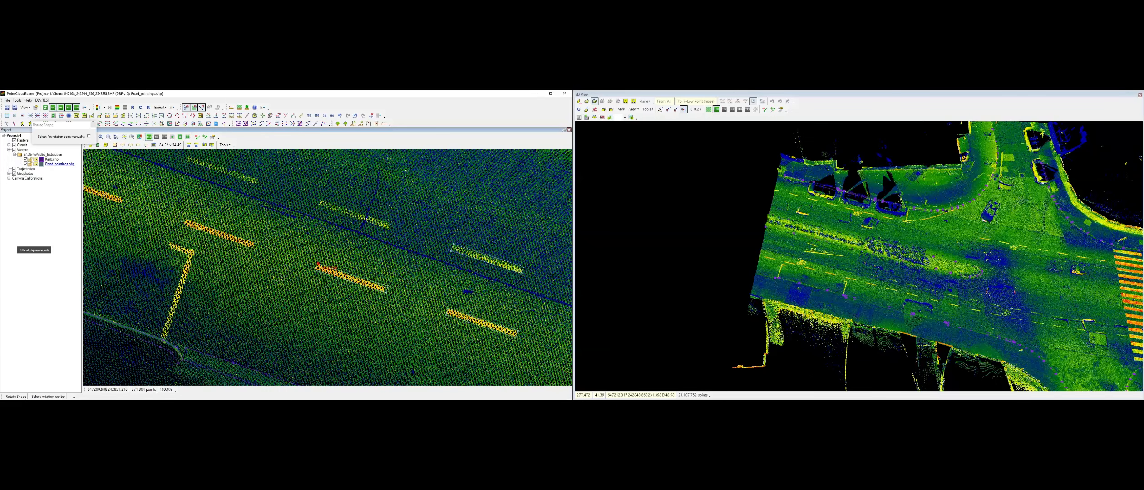
click(317, 265)
click(388, 286)
right_click(387, 287)
Copy the rotated dash rectangle onto the dashes in both rows alongside and just beyond the first corner line
click(289, 268)
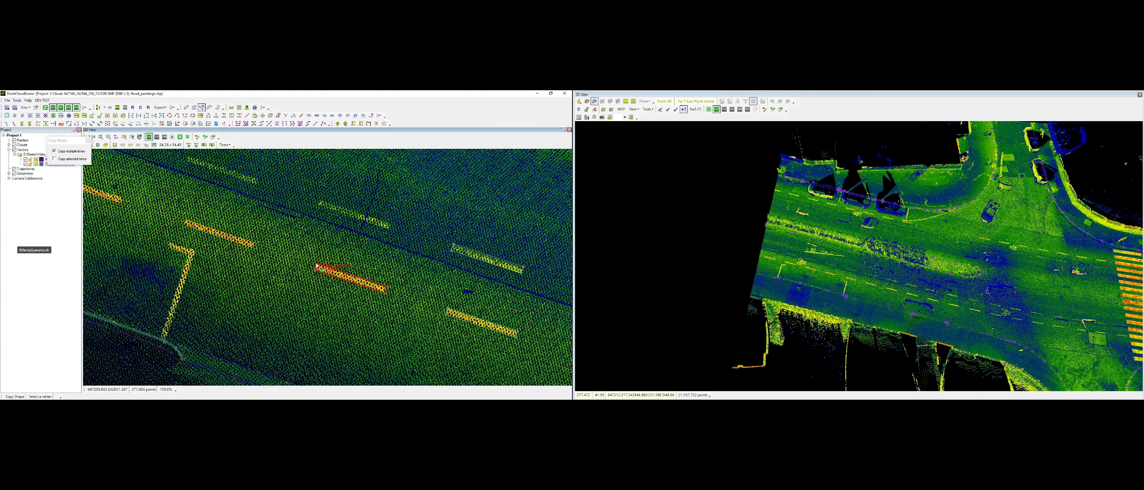
click(316, 266)
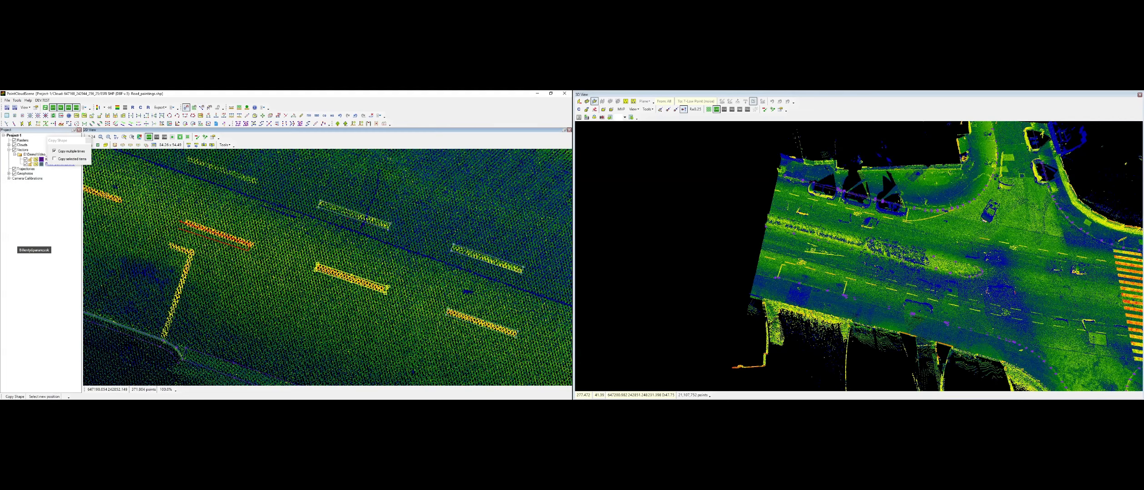
click(186, 222)
middle_drag(203, 151, 293, 218)
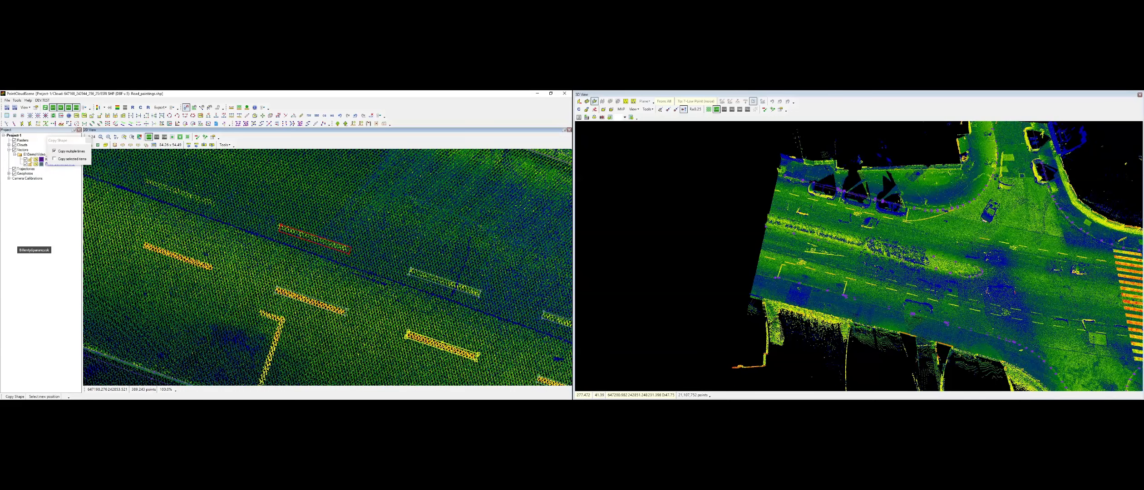
click(281, 224)
click(145, 180)
click(144, 243)
middle_drag(144, 243, 540, 332)
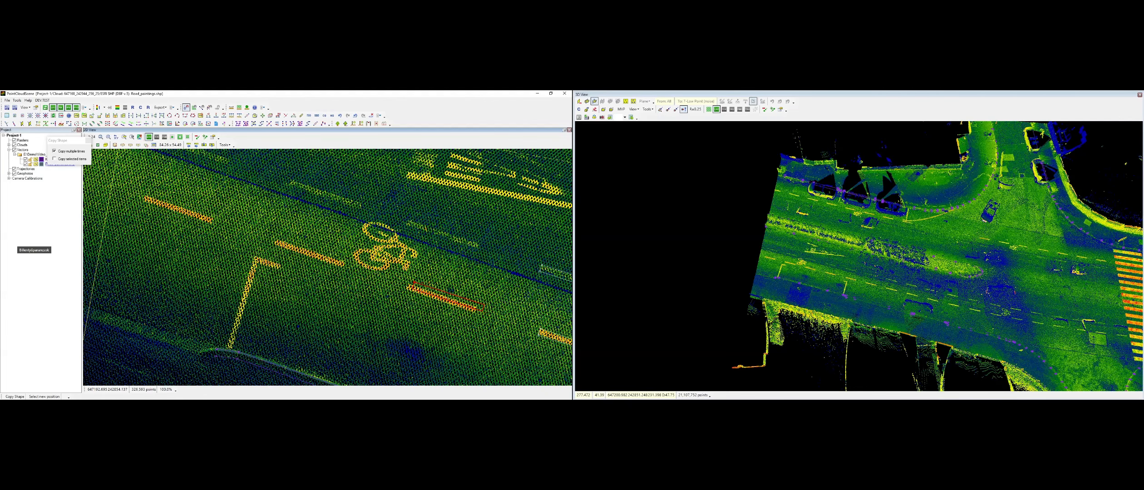
Copy the dash rectangle onto the remaining dashes in both rows past the next bicycle symbol and end the copying
click(407, 222)
click(292, 181)
click(276, 240)
middle_drag(276, 240, 380, 307)
click(249, 265)
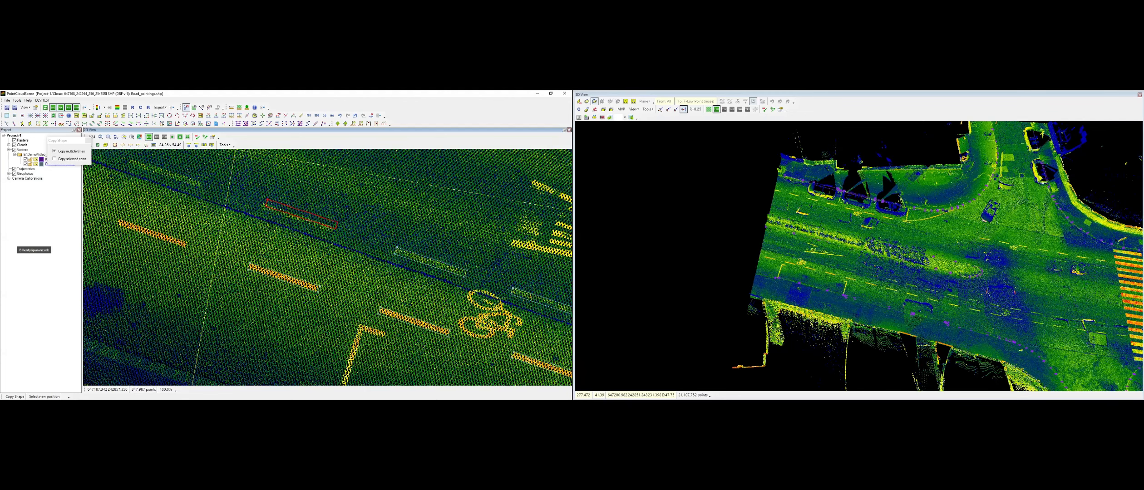
click(262, 205)
right_click(342, 212)
right_click(342, 212)
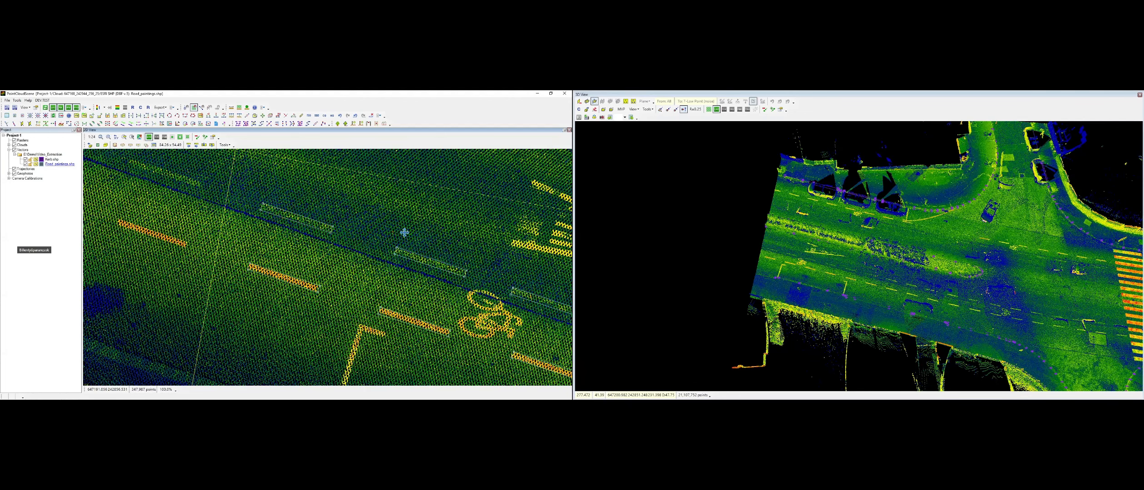
Draw a three-point rectangle around the bicycle symbol near the second corner line and rotate it about its upper corner
middle_drag(404, 232, 188, 173)
click(185, 115)
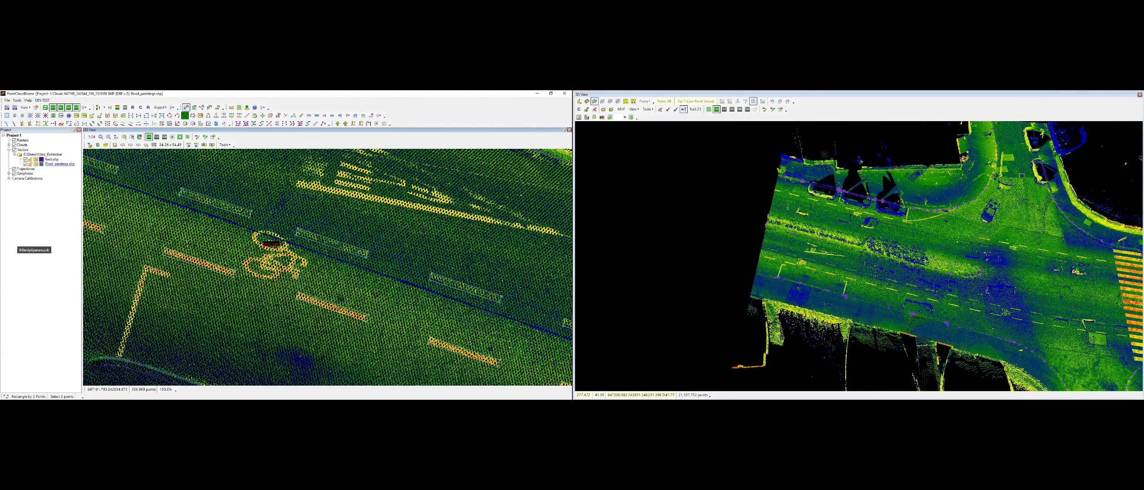
click(258, 225)
click(240, 272)
click(301, 278)
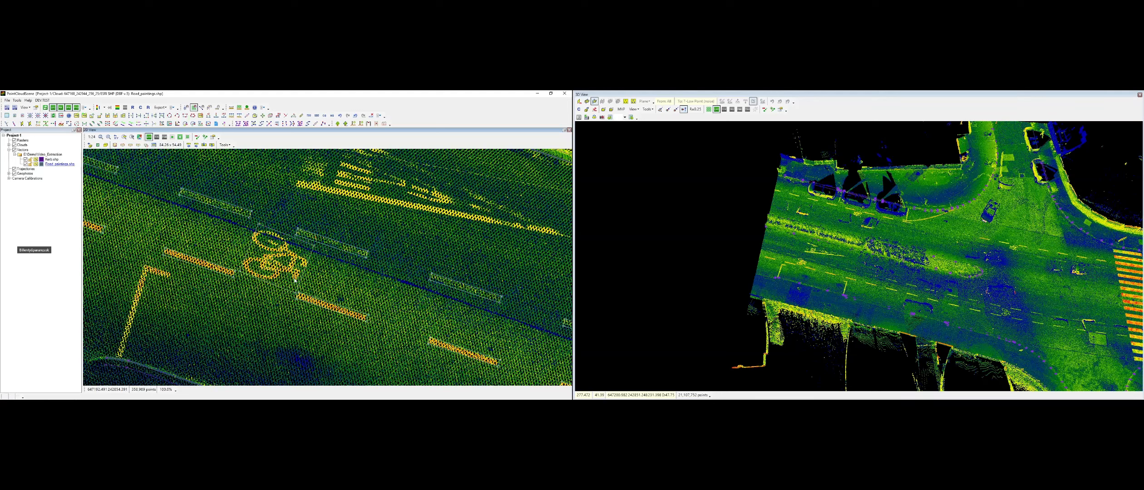
click(193, 123)
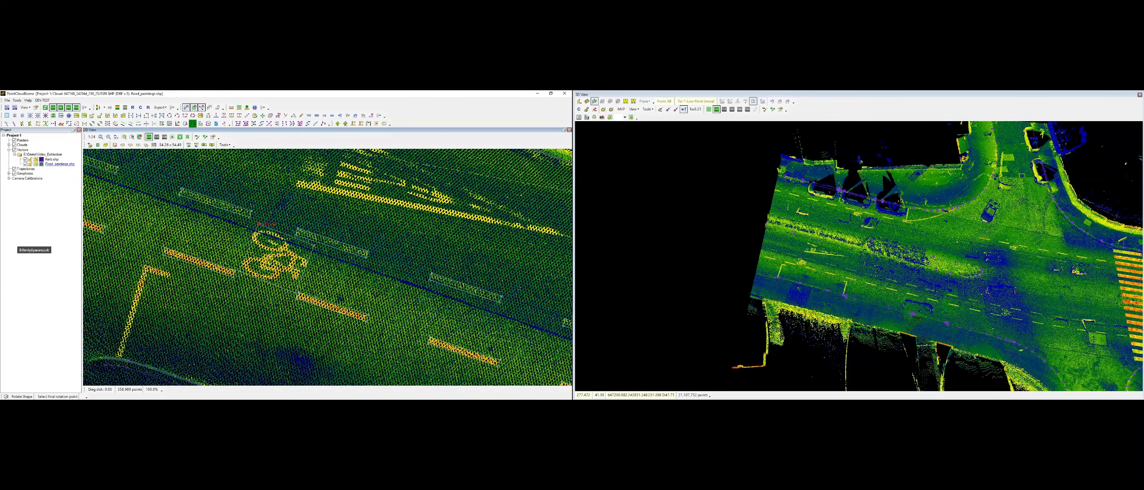
click(258, 225)
click(469, 220)
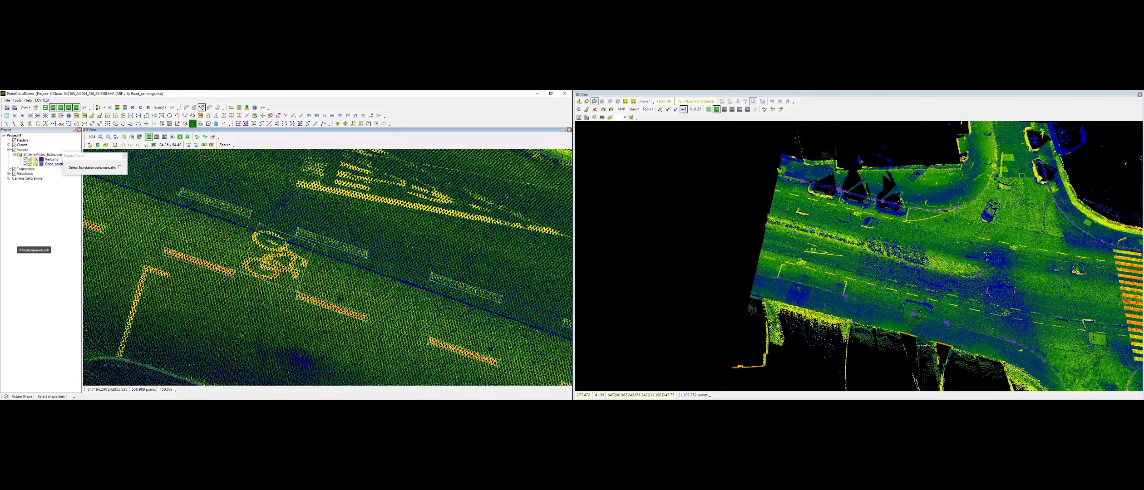
key(Return)
Outline the hatched triangular marking above the bicycle symbol with a polygon through its three corners
middle_drag(393, 212, 309, 251)
click(186, 107)
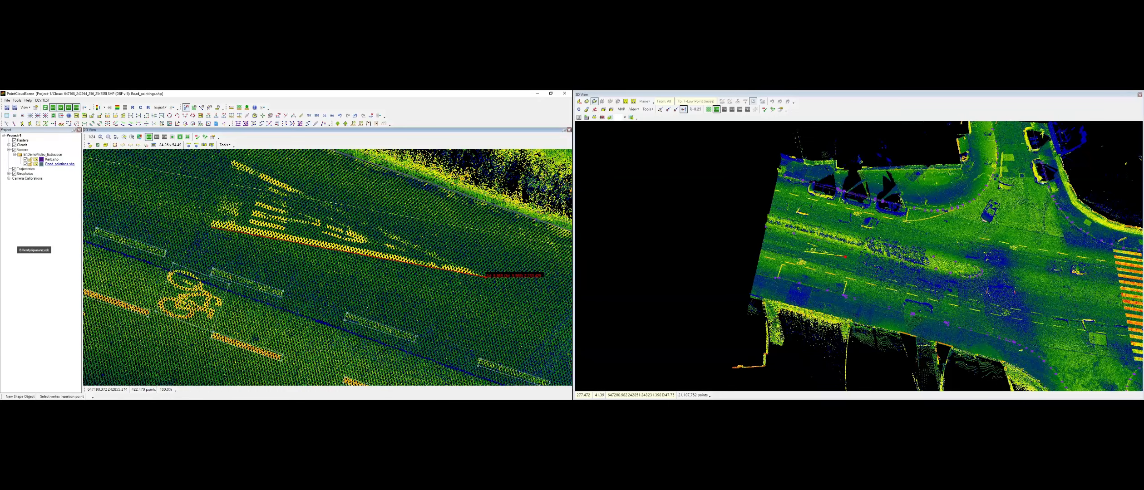
click(485, 276)
click(233, 159)
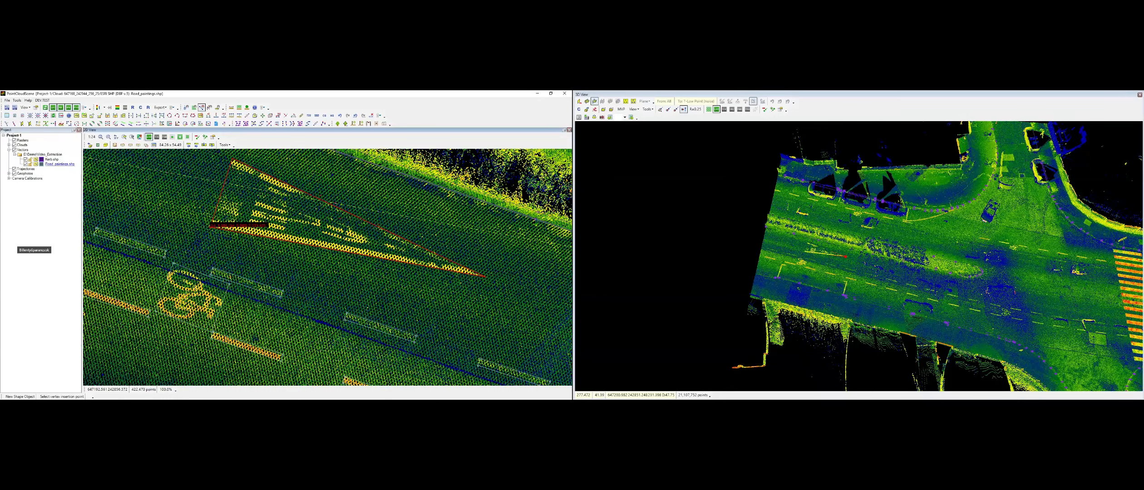
click(212, 227)
Trace the corner line beside the bicycle symbol with parallel lines and close them into one outline
middle_drag(254, 257, 421, 136)
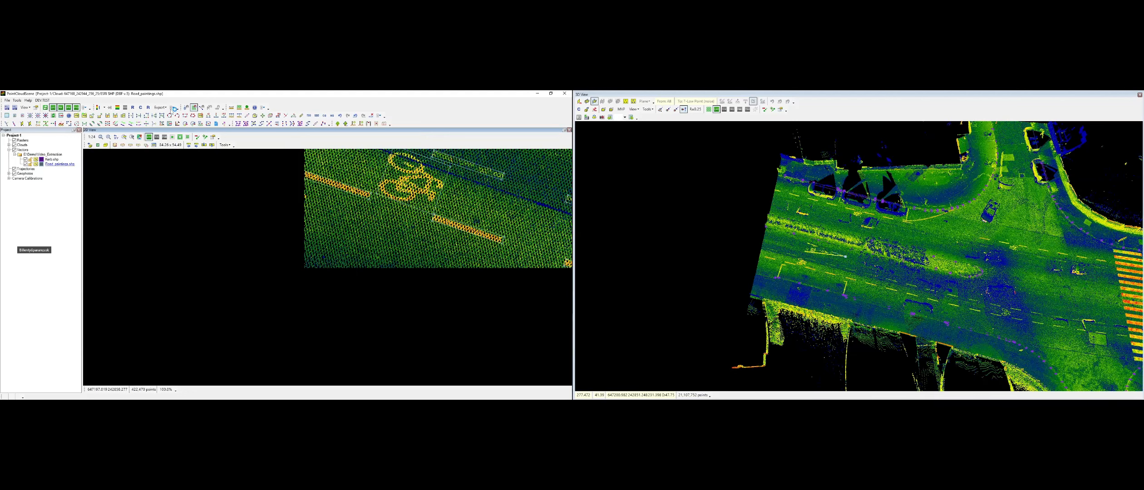
click(108, 125)
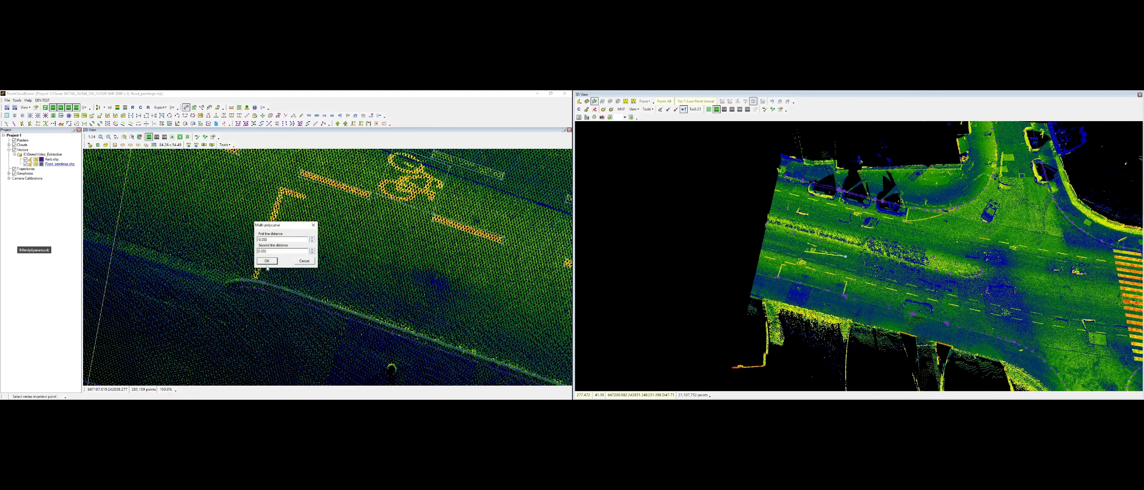
click(269, 261)
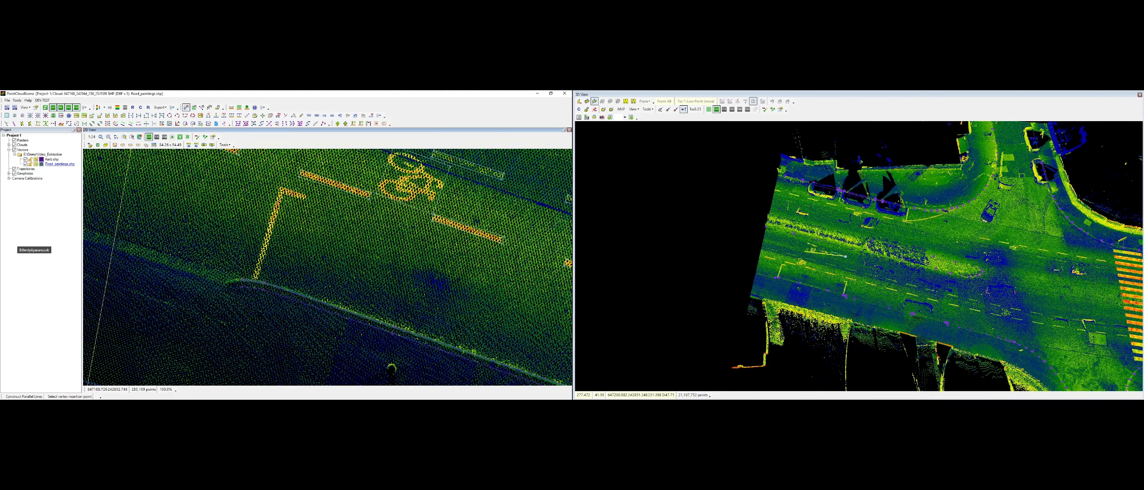
click(255, 278)
right_click(305, 197)
click(278, 263)
Trace the other corner line from its kerb end with the same parallel lines, close the outline and end the command
middle_drag(556, 332, 132, 206)
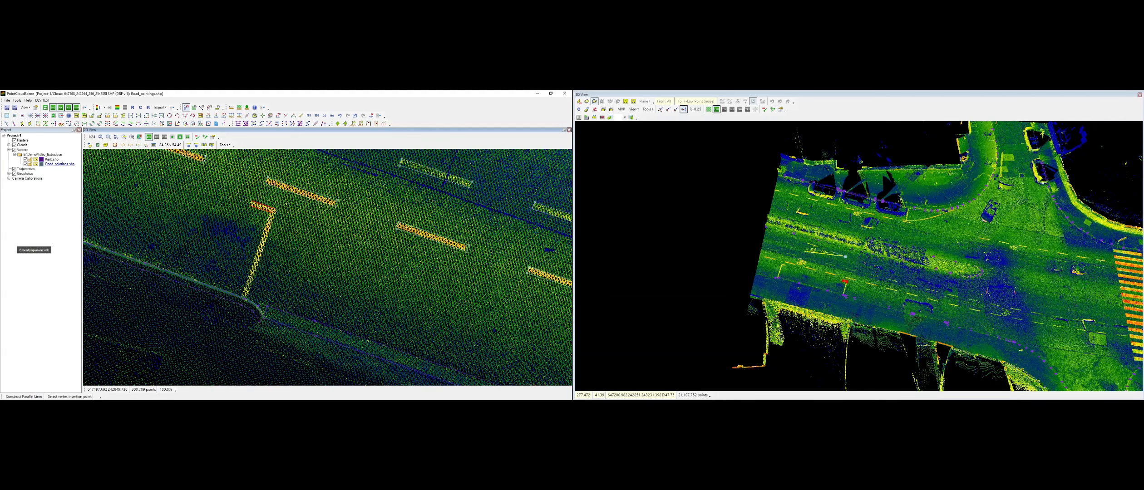
click(247, 296)
right_click(283, 276)
click(277, 264)
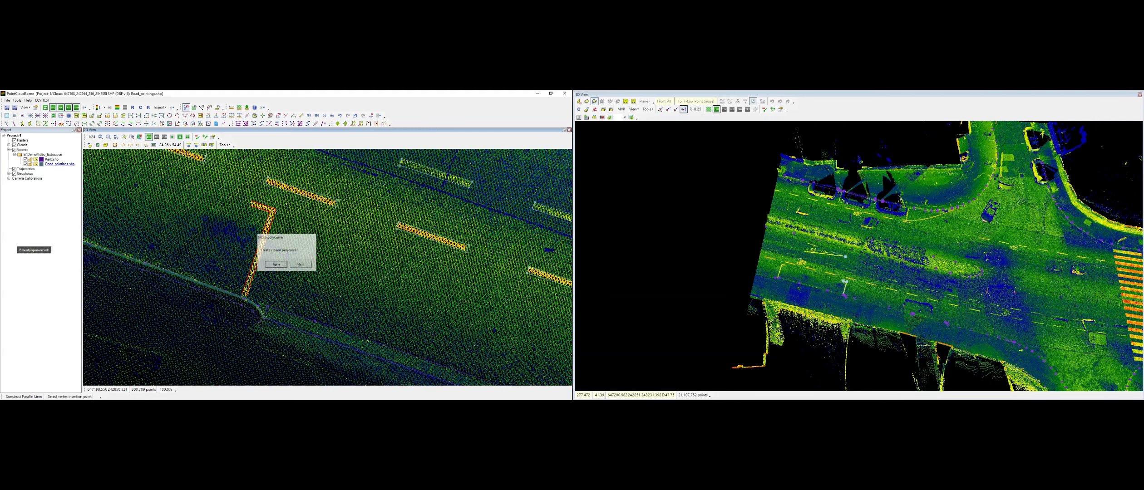
middle_click(166, 199)
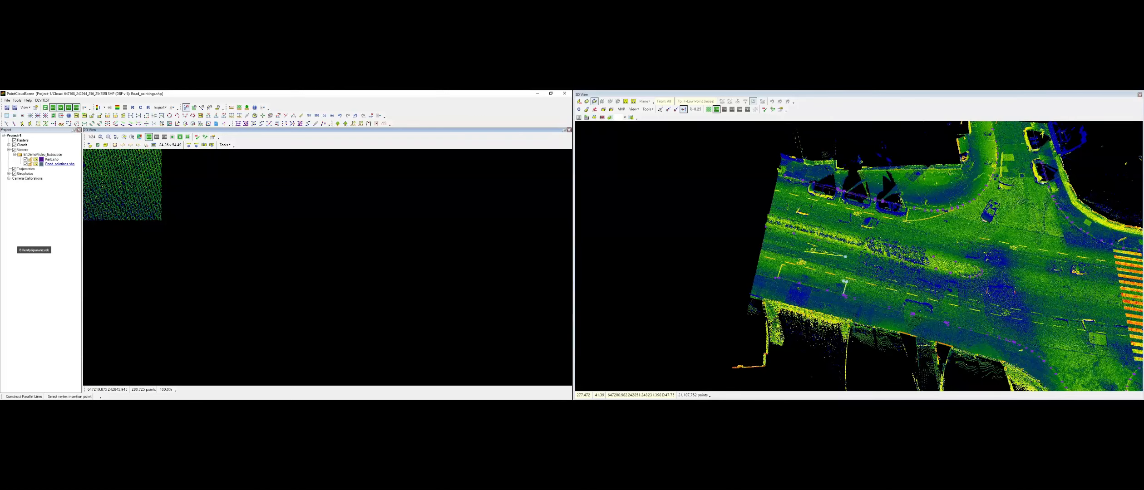
key(Escape)
Hide the point cloud to review all digitised vectors and open the drape settings for the Road_paintings.shp layer
scroll(394, 282, down, 2)
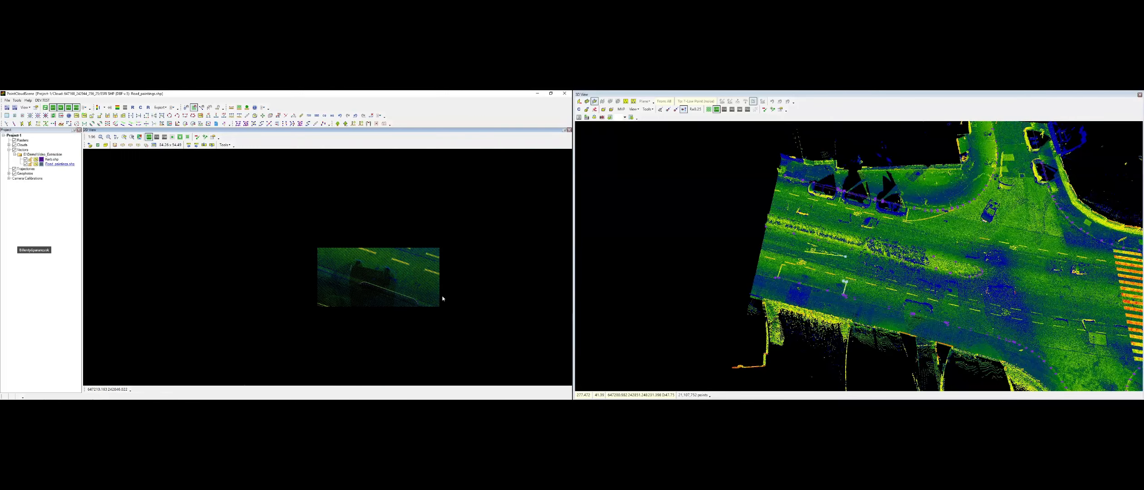
middle_drag(453, 307, 294, 243)
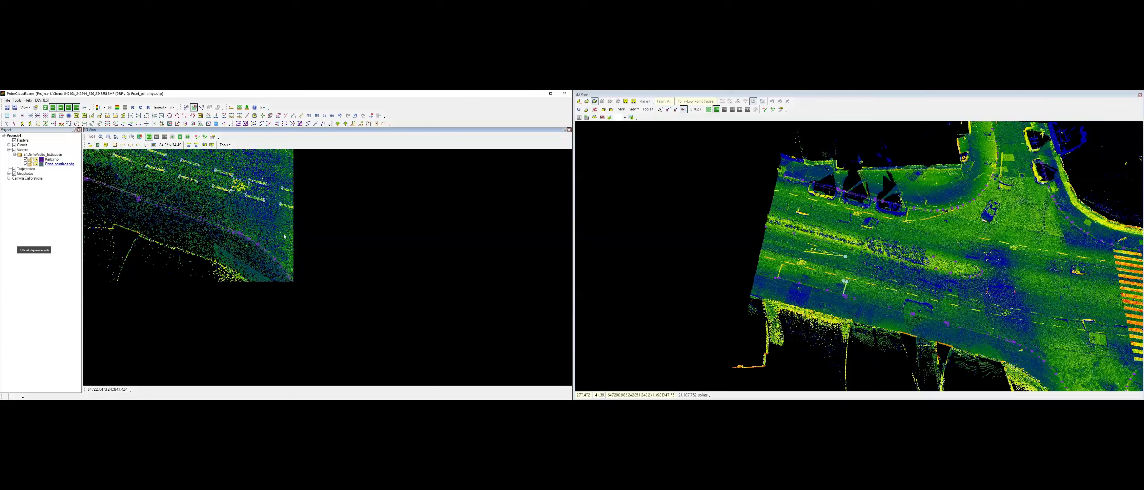
middle_drag(325, 307, 263, 353)
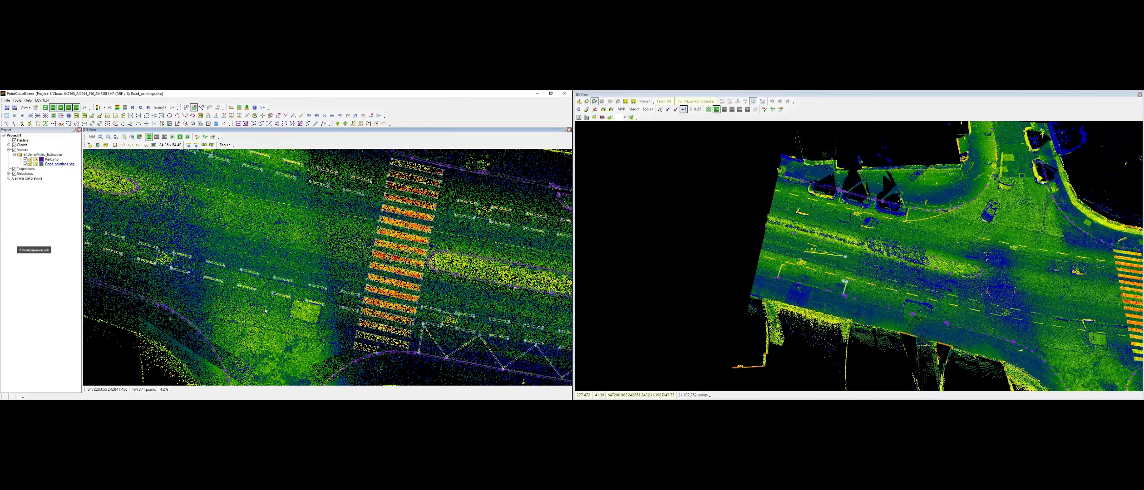
scroll(261, 309, down, 2)
click(52, 107)
scroll(858, 254, down, 2)
middle_drag(858, 254, 949, 257)
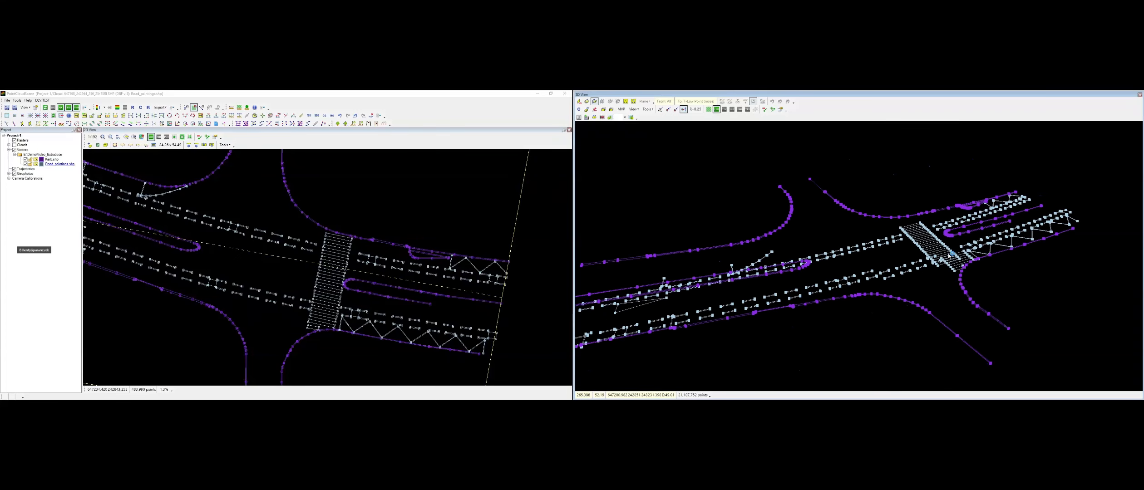
right_click(59, 164)
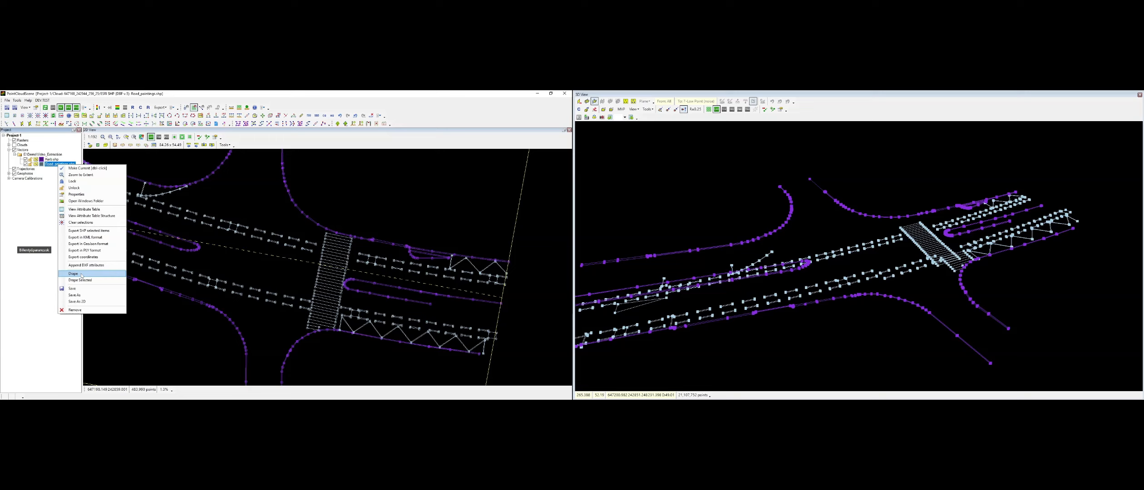
click(83, 274)
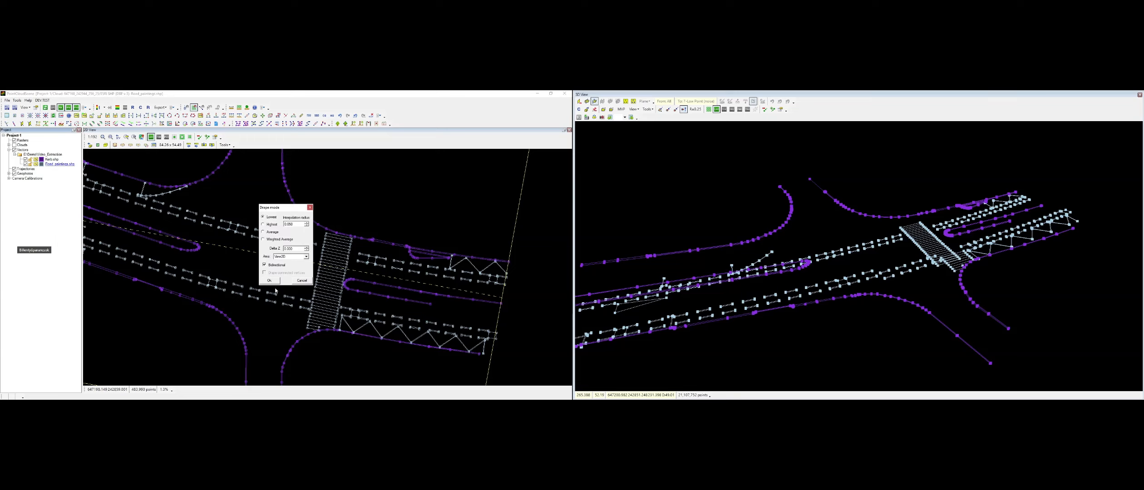
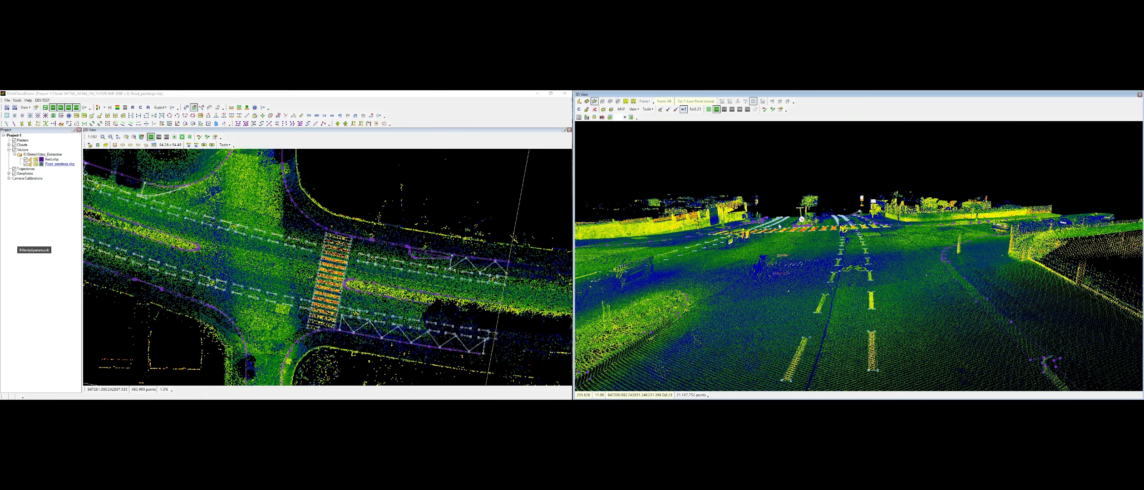
Examine the digitised road markings against the point cloud in the 3D view
mouse_move(843, 267)
middle_down()
mouse_move(850, 236)
mouse_move(901, 249)
mouse_move(891, 246)
mouse_move(902, 276)
mouse_move(848, 220)
mouse_move(872, 277)
mouse_move(836, 250)
mouse_move(874, 256)
mouse_move(860, 268)
mouse_move(766, 267)
mouse_move(838, 216)
mouse_move(721, 147)
mouse_move(790, 135)
mouse_move(835, 197)
mouse_move(751, 171)
mouse_move(848, 247)
mouse_move(874, 227)
mouse_move(863, 227)
mouse_move(954, 209)
mouse_move(1002, 260)
middle_up()
scroll(867, 223, up, 8)
scroll(890, 246, down, 3)
scroll(889, 247, up, 5)
key(z)
click(866, 246)
click(867, 272)
scroll(873, 227, up, 3)
scroll(863, 227, up, 3)
Open a street photo at the intersection from the 3D view with the vectors overlaid
click(186, 108)
scroll(922, 259, down, 5)
middle_drag(922, 268, 884, 217)
scroll(884, 217, up, 5)
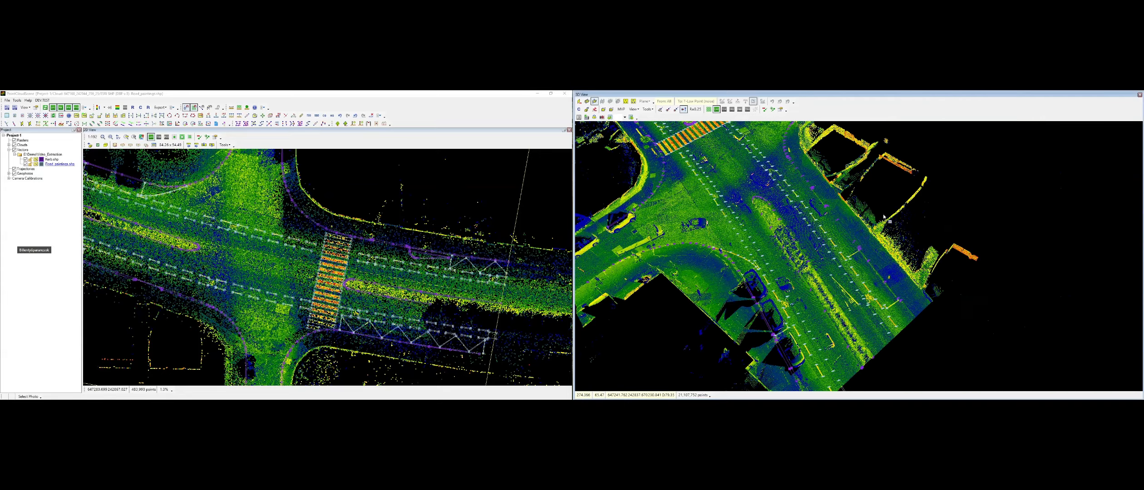
scroll(884, 217, up, 3)
middle_drag(850, 262, 926, 267)
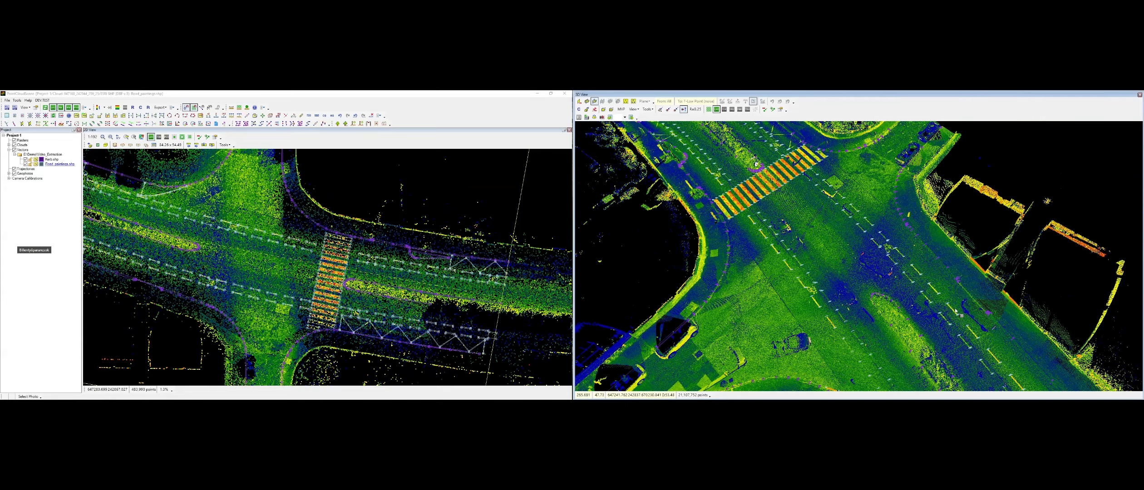
click(856, 278)
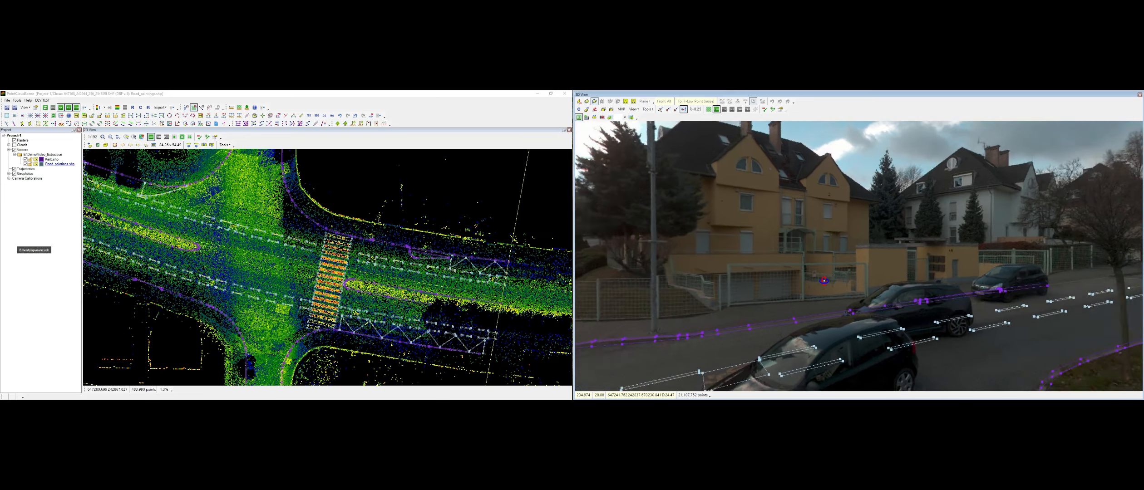
Turn the photo view towards the zebra crossing and toggle the vector overlay to compare the outlines with the painted markings
middle_drag(825, 281, 774, 295)
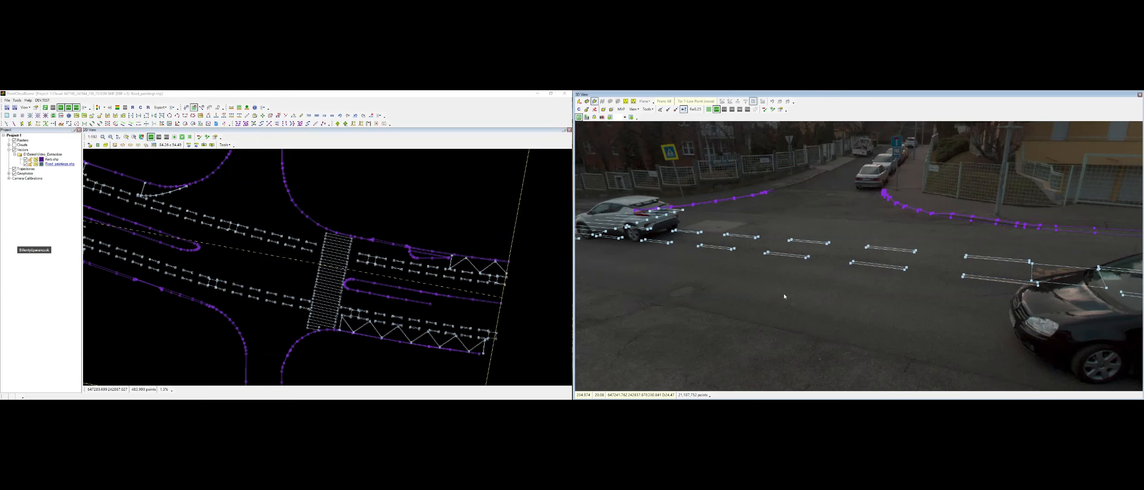
key(v)
middle_drag(860, 278, 922, 251)
key(v)
key(v)
key(v)
key(v)
key(v)
key(v)
key(v)
key(v)
key(v)
key(v)
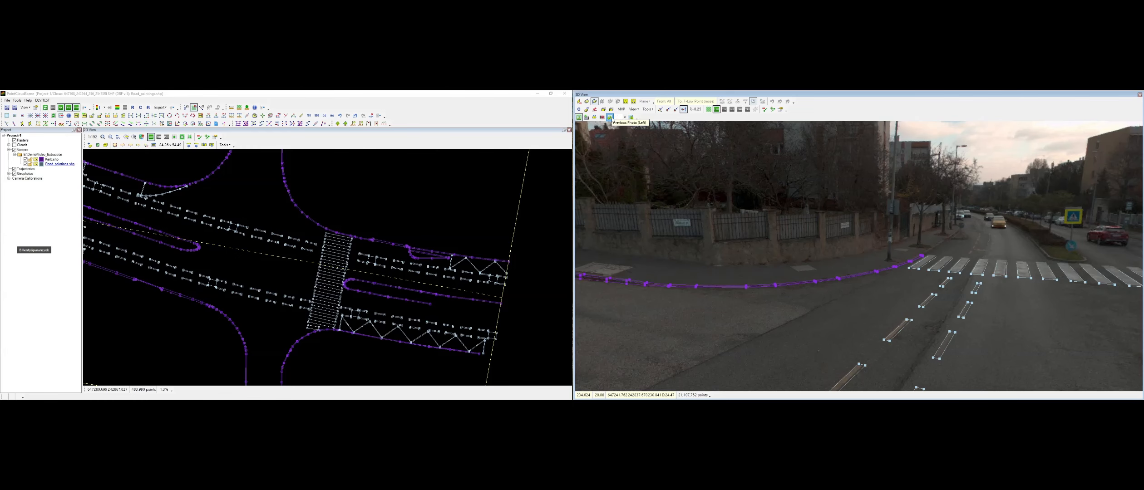
Step back through the previous street photos to check the vectors at the zebra crossing
click(610, 117)
key(Left)
key(Left)
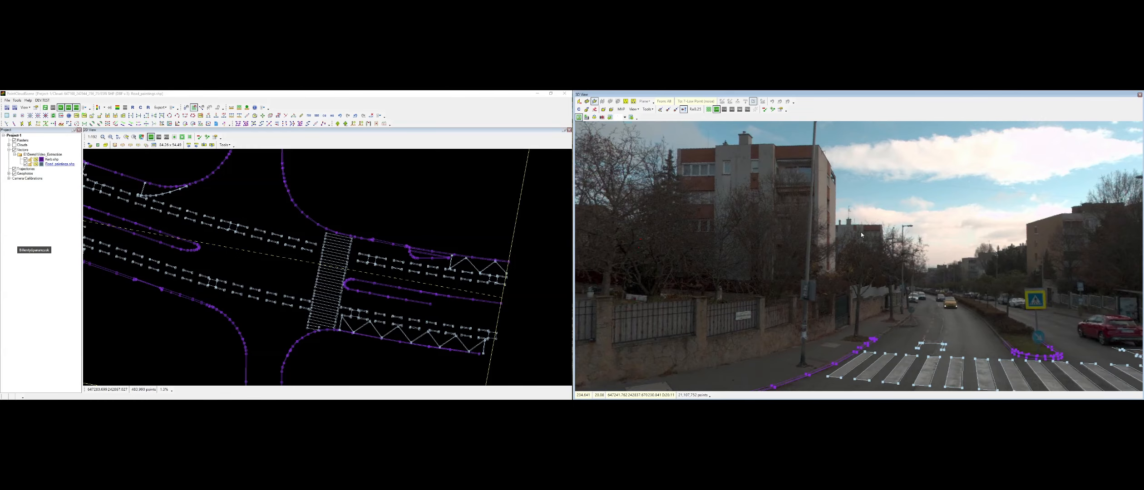
key(Left)
key(Left)
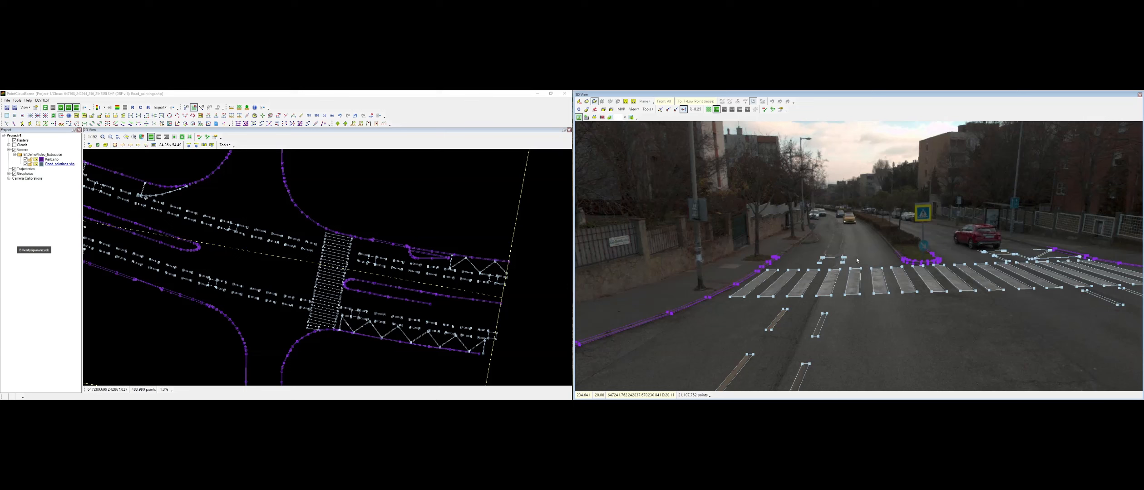
Hide the vectors and overlay the point cloud on the photo of the zebra crossing
key(v)
key(v)
key(v)
key(c)
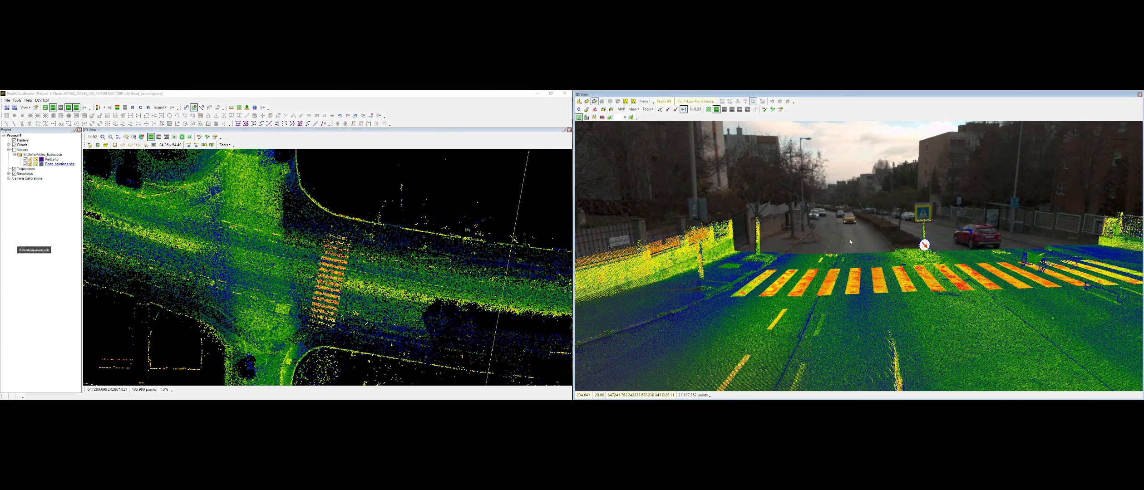
Toggle the point cloud overlay on the street photo repeatedly to compare the scanned zebra crossing with the painted one
key(c)
key(c)
key(c)
key(c)
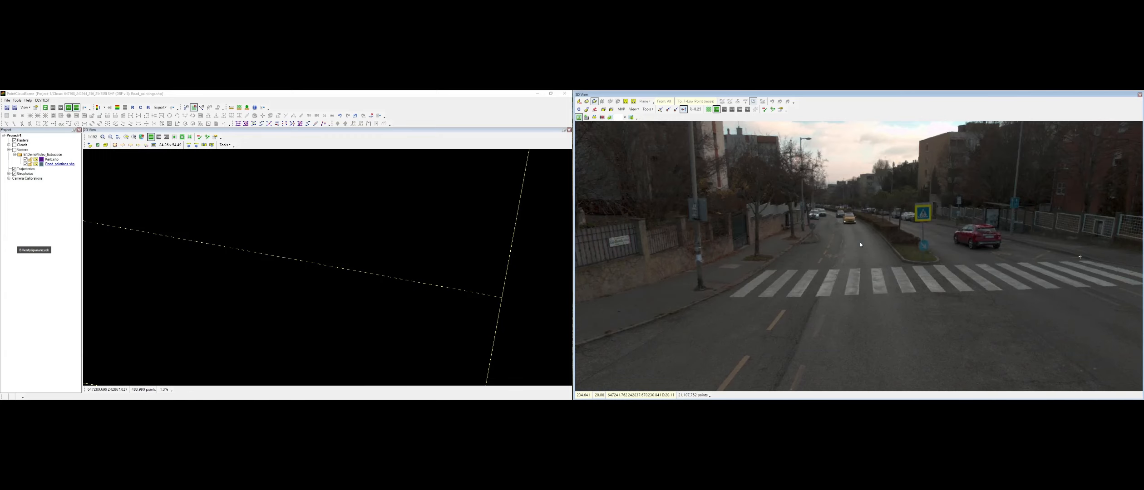
key(c)
key(c)
key(c)
key(c)
key(c)
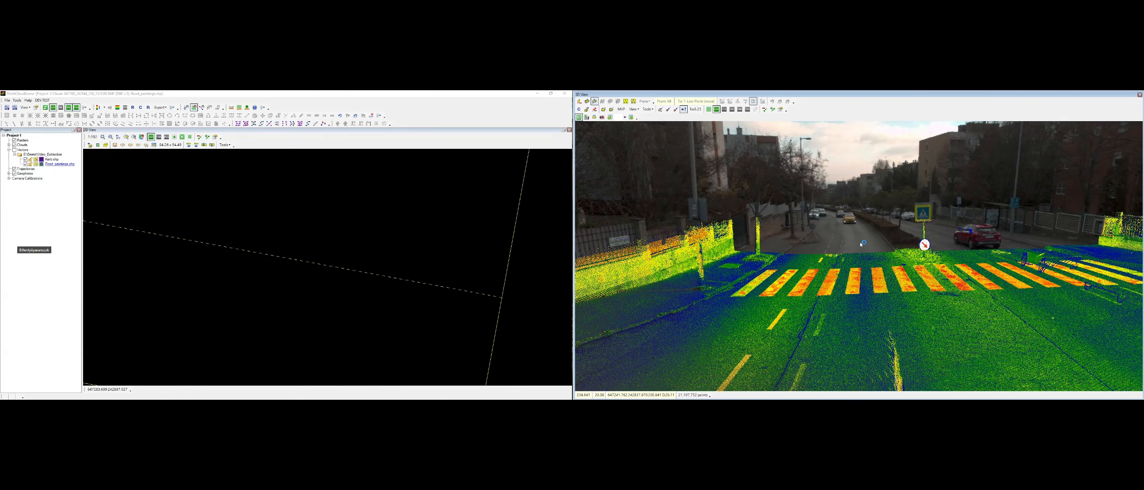
key(c)
key(c)
key(c)
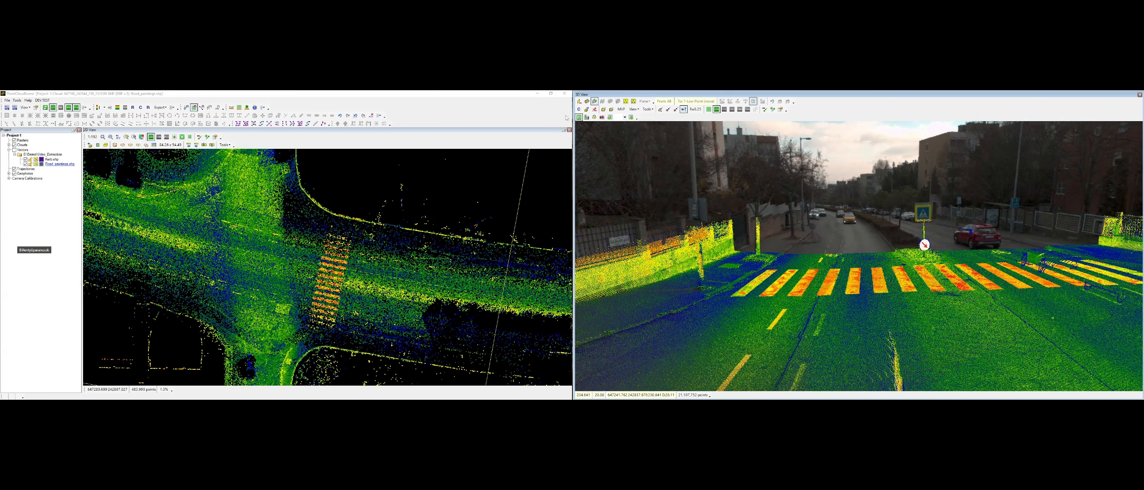
Leave the street photo, show the vectors again and inspect the road markings in the 3D view from above
click(579, 118)
key(v)
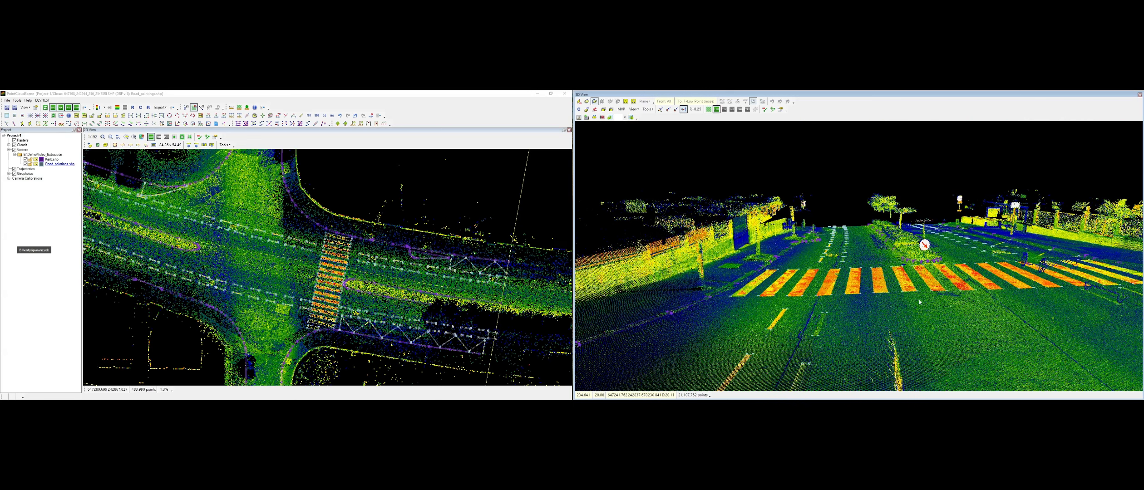
scroll(871, 292, down, 7)
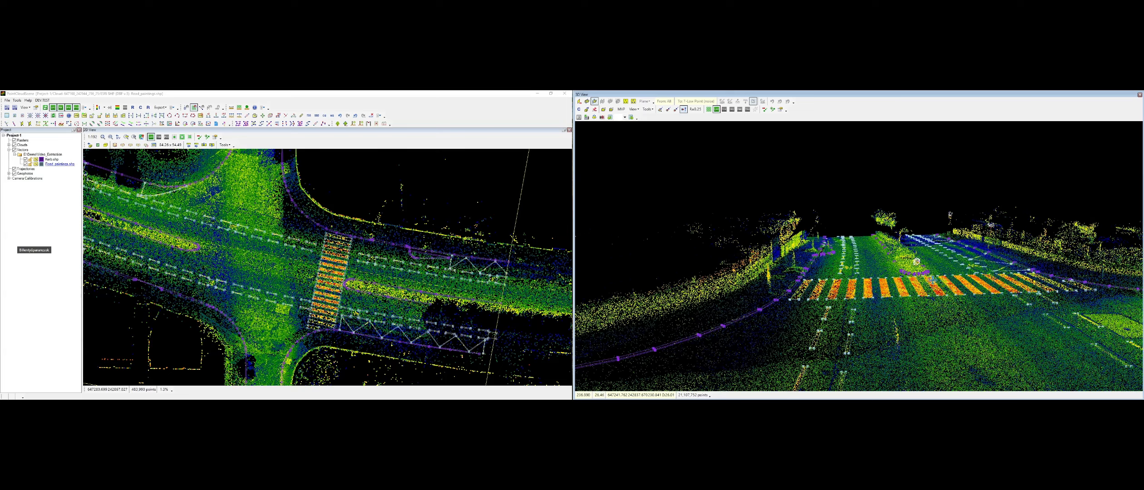
middle_drag(871, 292, 826, 338)
scroll(933, 244, up, 4)
middle_drag(933, 244, 869, 288)
scroll(869, 288, up, 2)
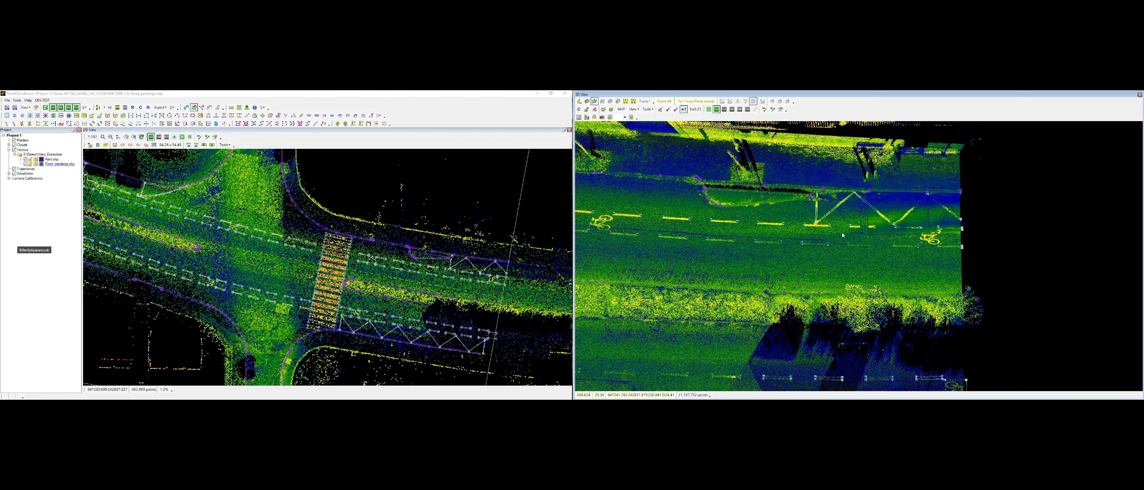
scroll(842, 235, up, 3)
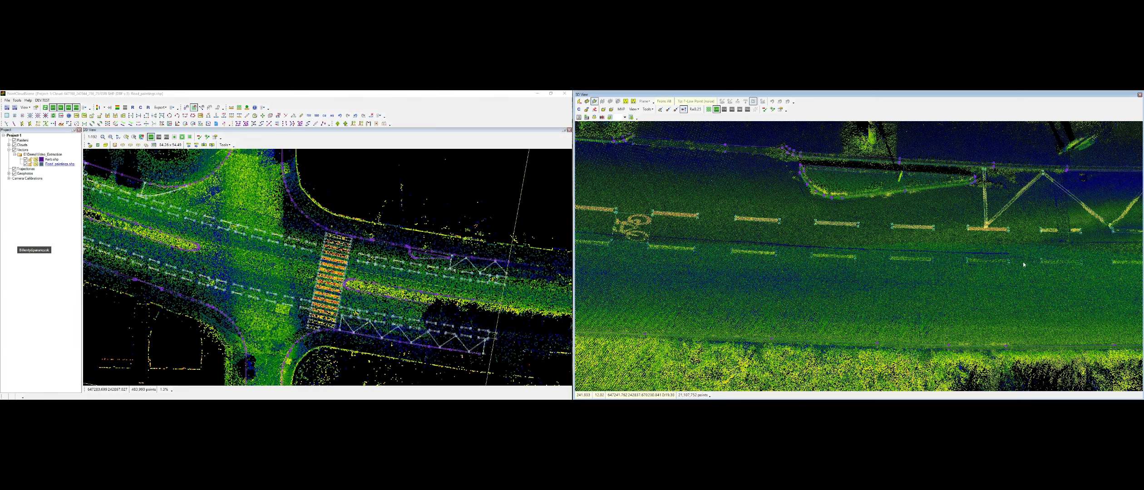
Examine the digitised lane dashes, kerbs and zigzag markings along the street and across the intersection in the 3D point cloud
middle_drag(1023, 265, 815, 287)
middle_drag(723, 255, 1064, 256)
middle_drag(798, 218, 1049, 233)
middle_drag(719, 209, 1048, 341)
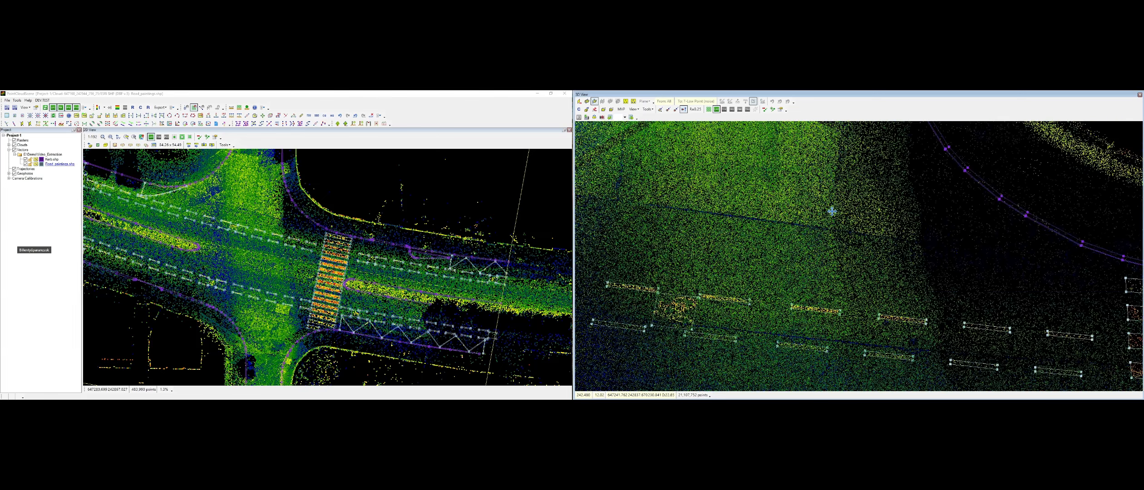
middle_drag(830, 209, 898, 334)
middle_drag(859, 193, 885, 142)
scroll(892, 241, down, 3)
scroll(830, 177, down, 4)
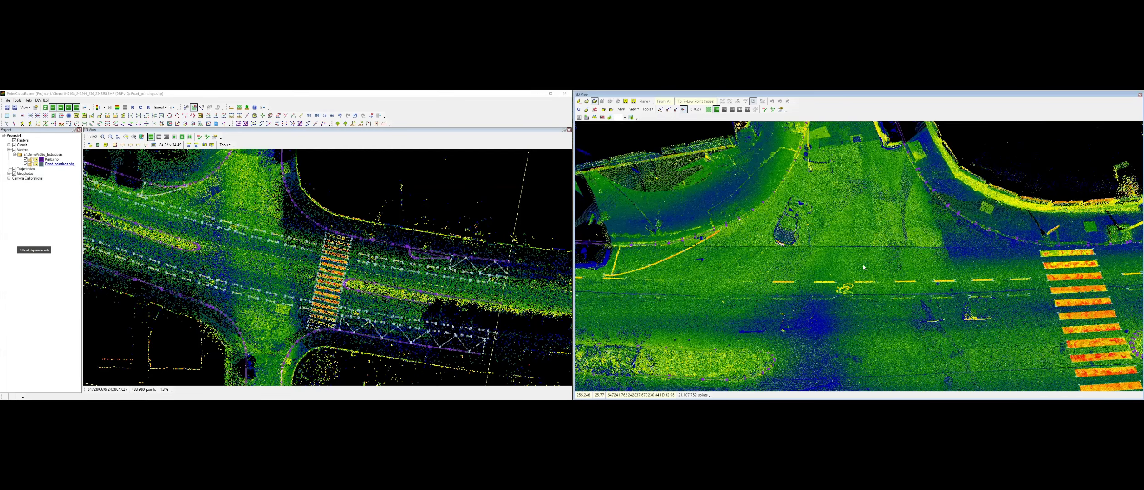
middle_drag(1083, 257, 821, 258)
scroll(865, 227, up, 6)
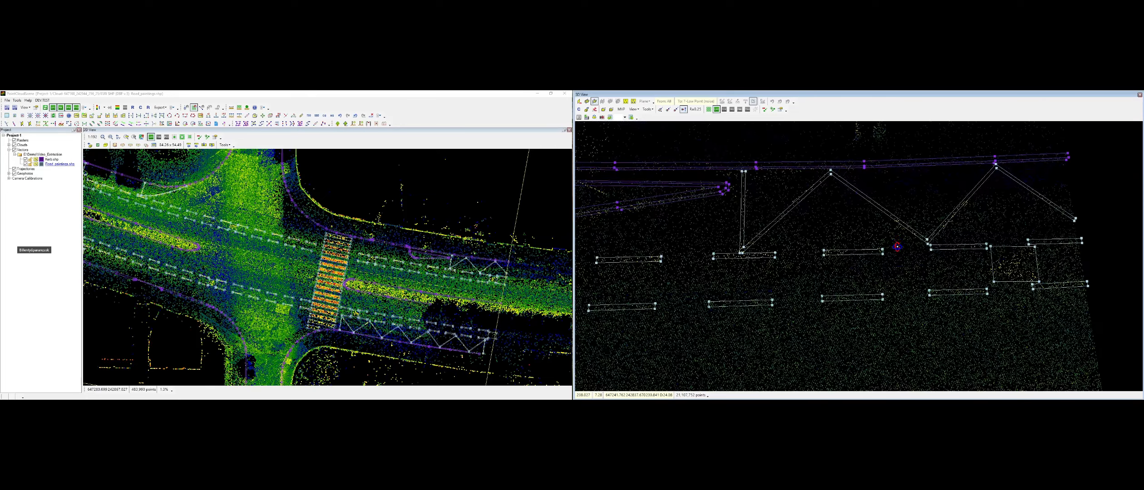
Create a new vector shape layer and save it as Gully in the Video_Extraction folder
click(23, 150)
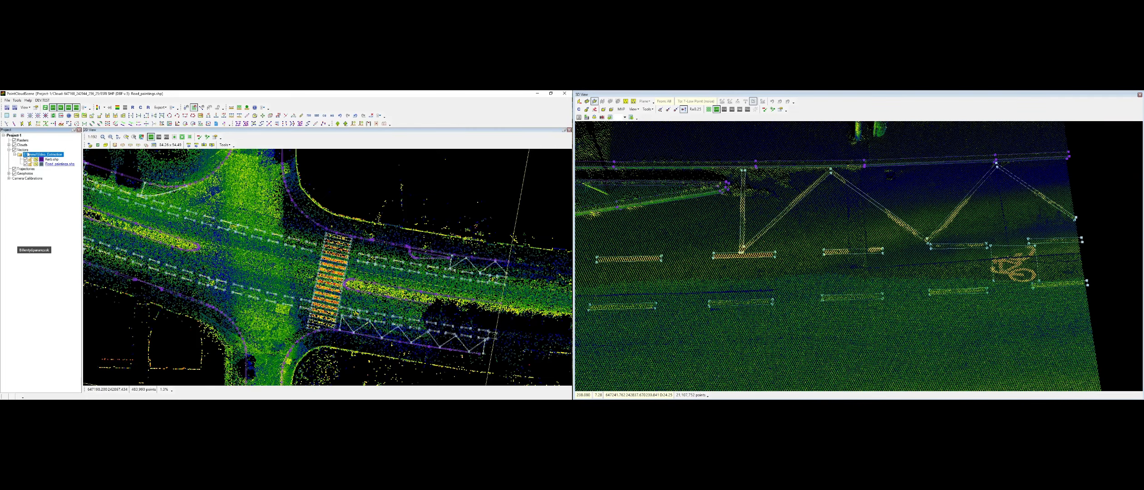
right_click(28, 151)
mouse_move(86, 214)
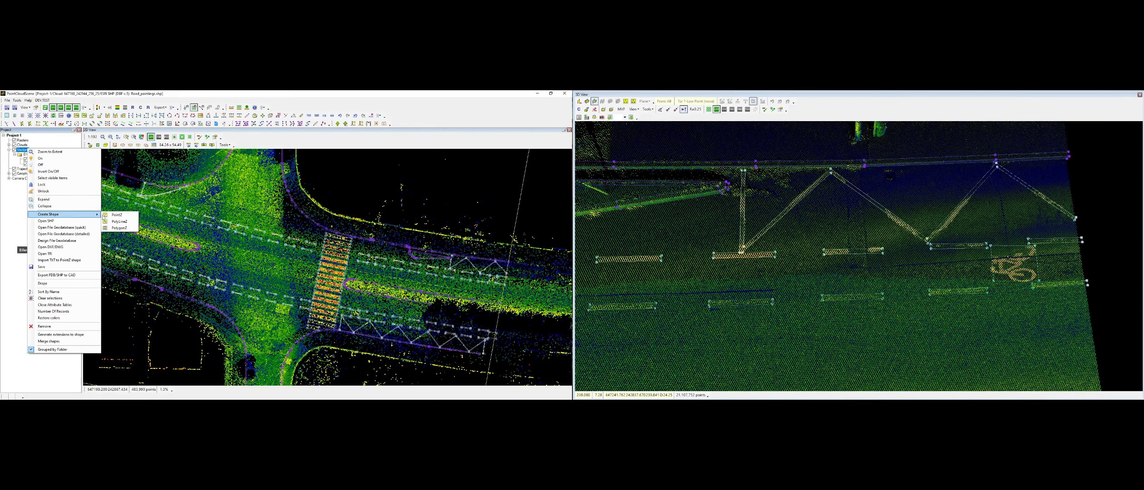
click(117, 222)
right_click(51, 174)
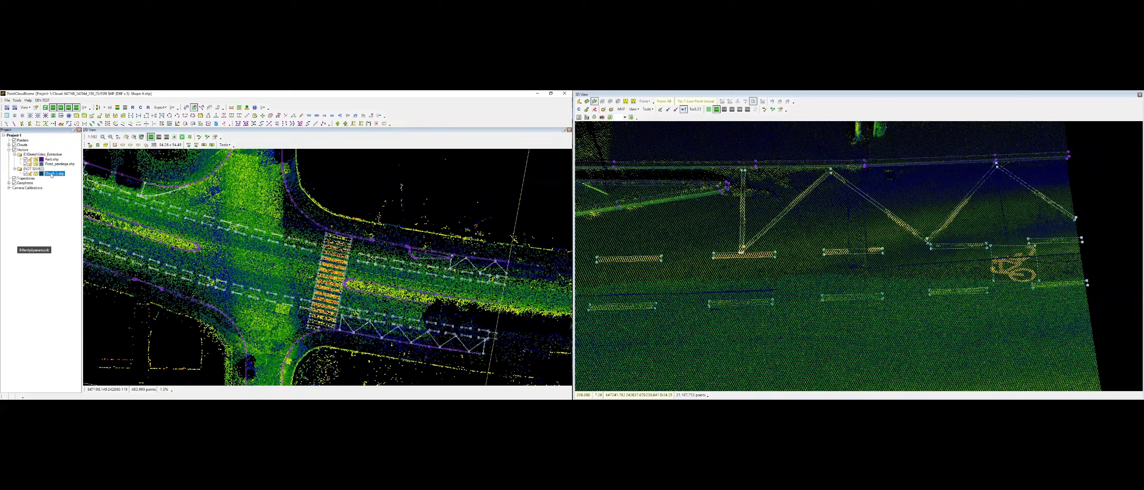
click(68, 303)
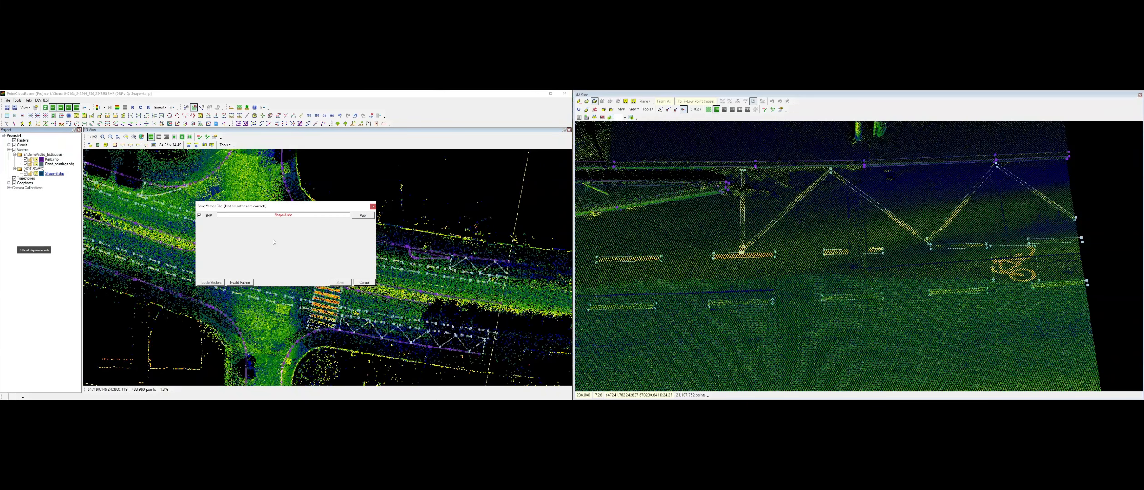
click(362, 216)
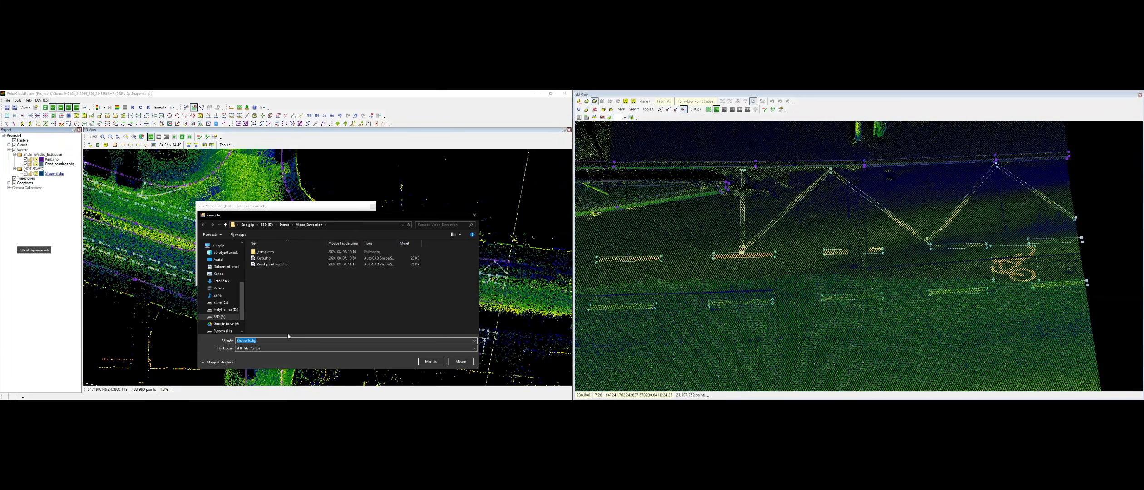
text(Gully)
key(Return)
click(340, 282)
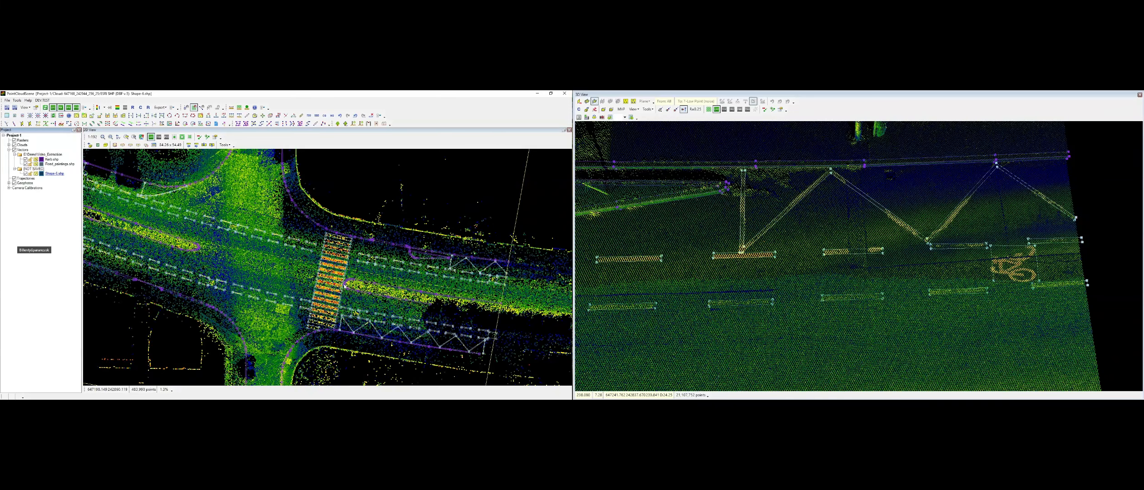
Create a PointZ shape layer and save it as Manhole in the same folder
right_click(22, 150)
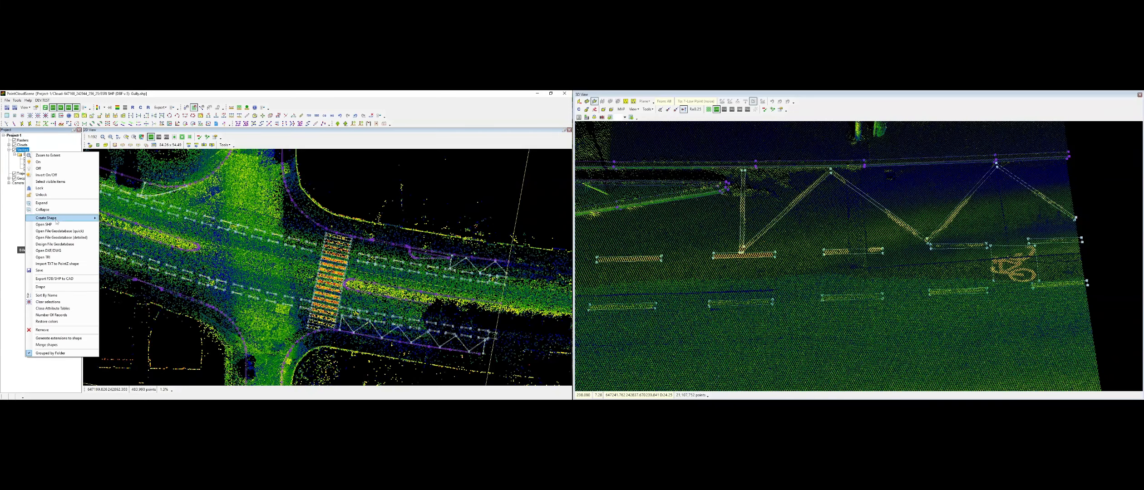
mouse_move(68, 219)
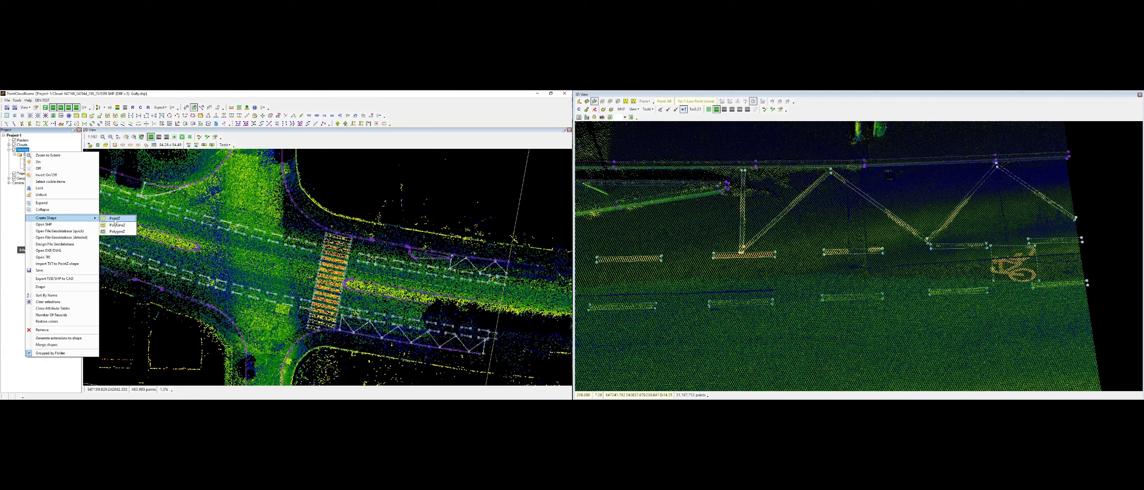
click(114, 218)
click(14, 174)
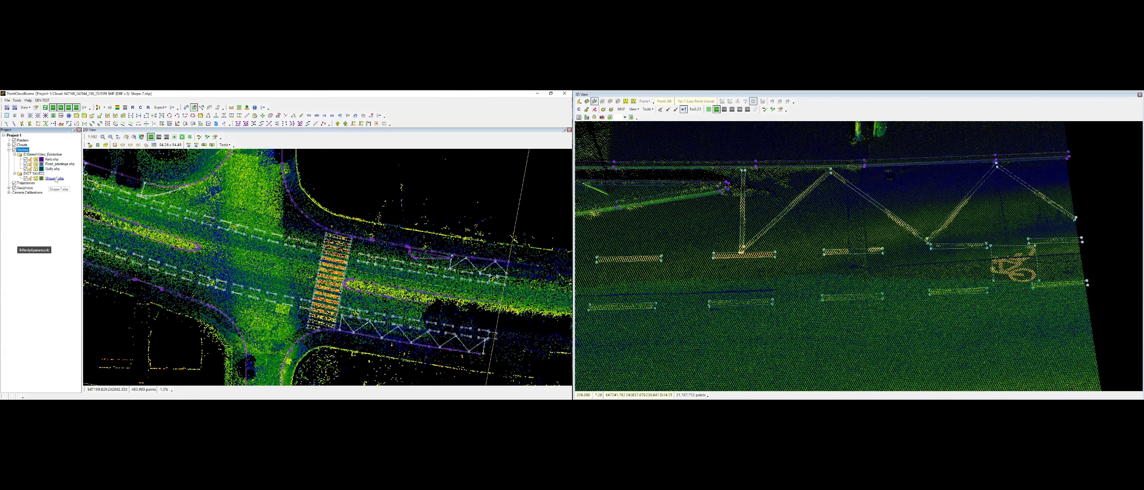
right_click(55, 179)
click(68, 303)
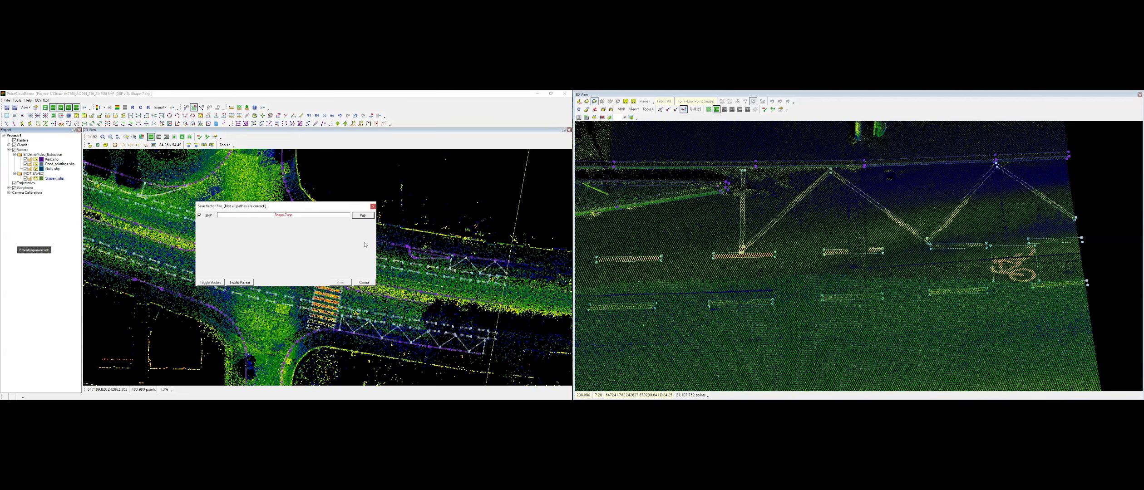
click(363, 216)
text(Manhole)
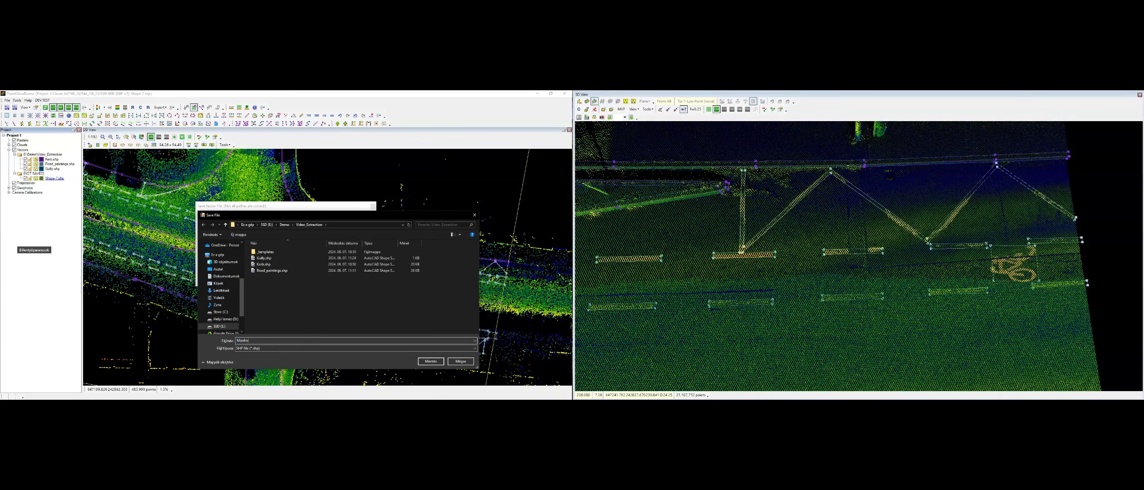
key(Return)
click(332, 285)
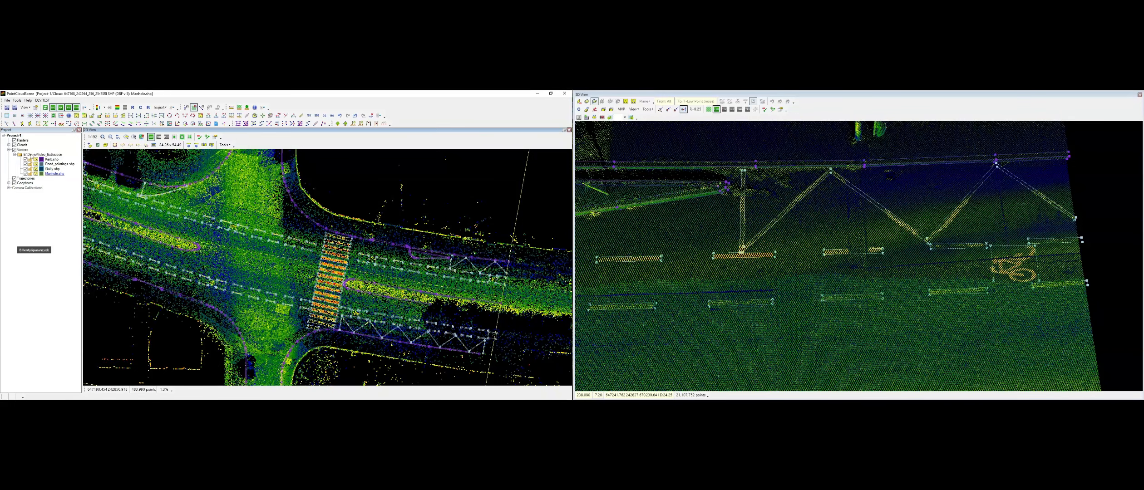
Create another PointZ shape layer and save it as Valve in the same folder
right_click(26, 150)
mouse_move(77, 219)
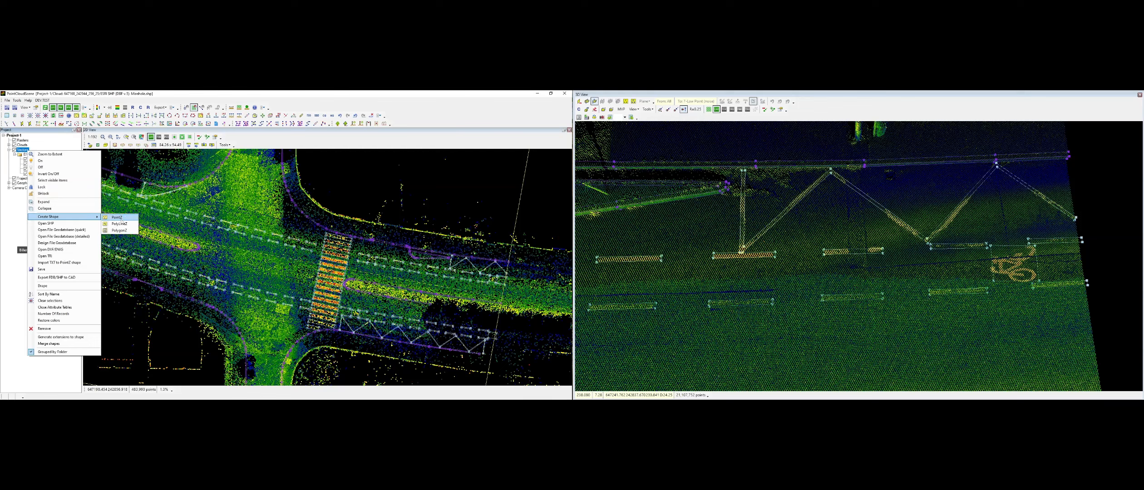
click(117, 217)
right_click(46, 183)
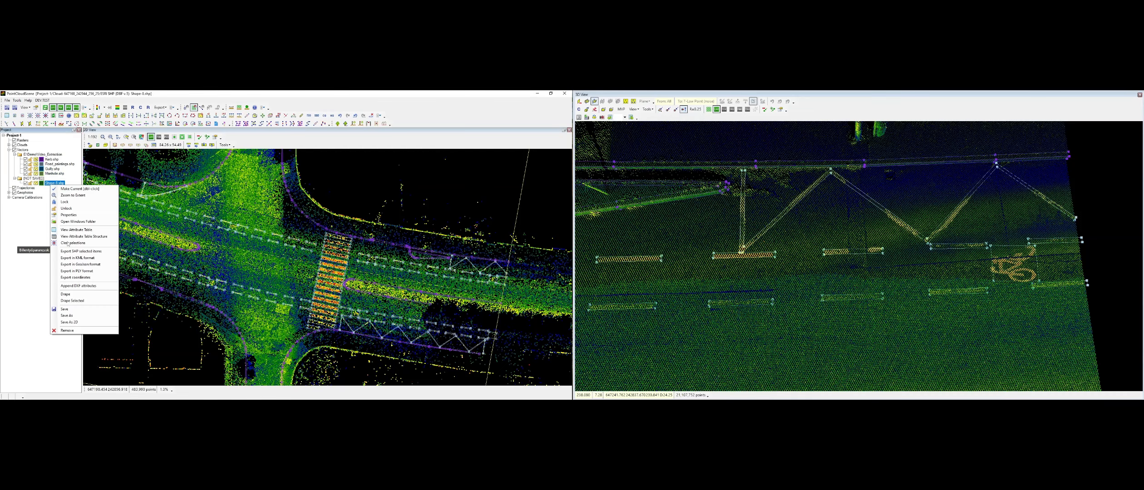
click(79, 311)
click(362, 216)
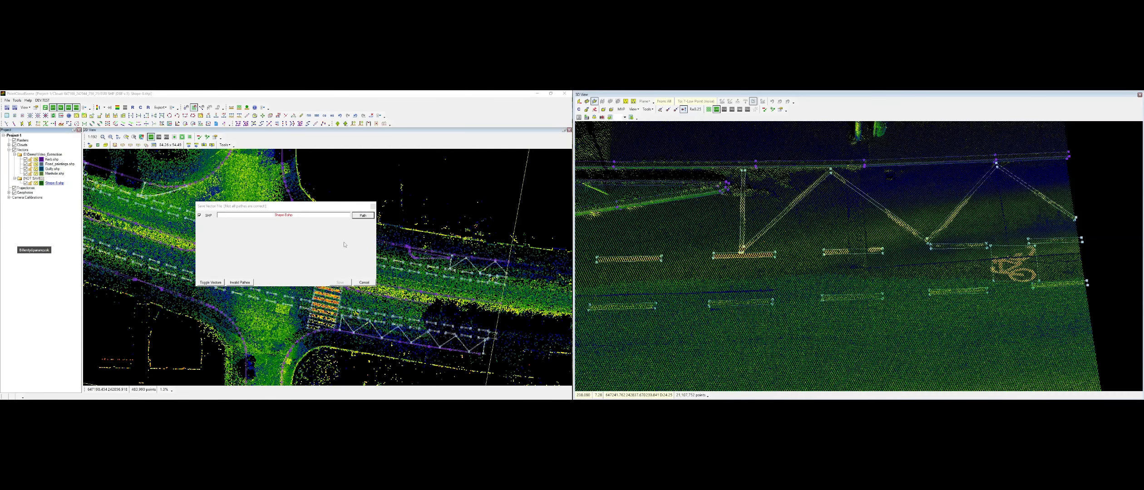
text(Valve)
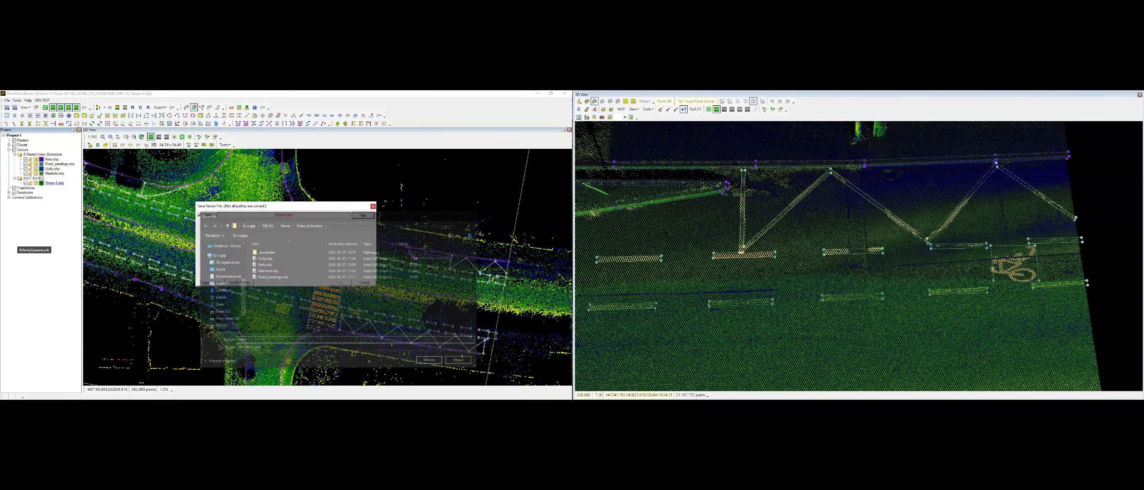
key(Return)
click(341, 283)
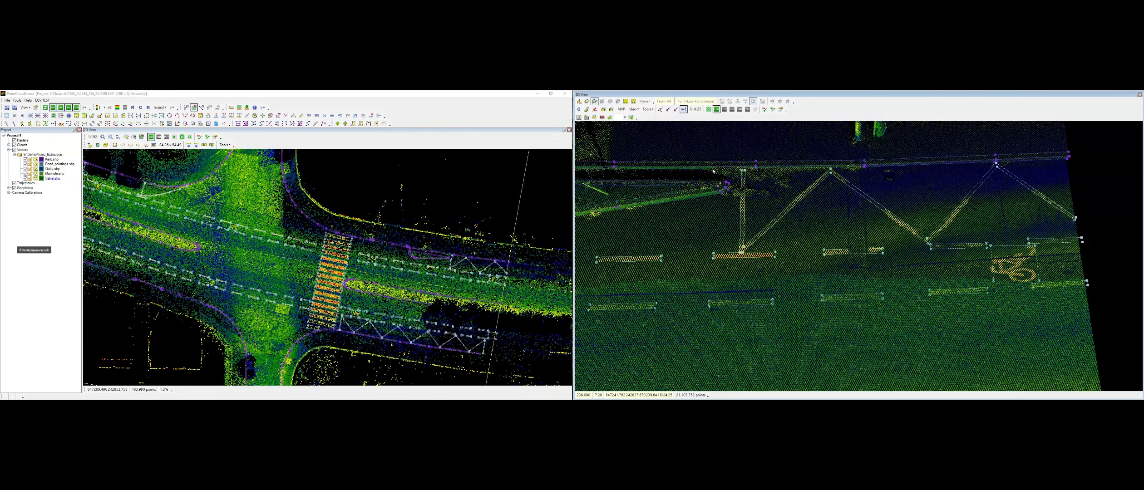
Open a street photo near the bus stop from the 3D view and hide the point cloud to view the gully beside the kerb
click(587, 118)
click(903, 230)
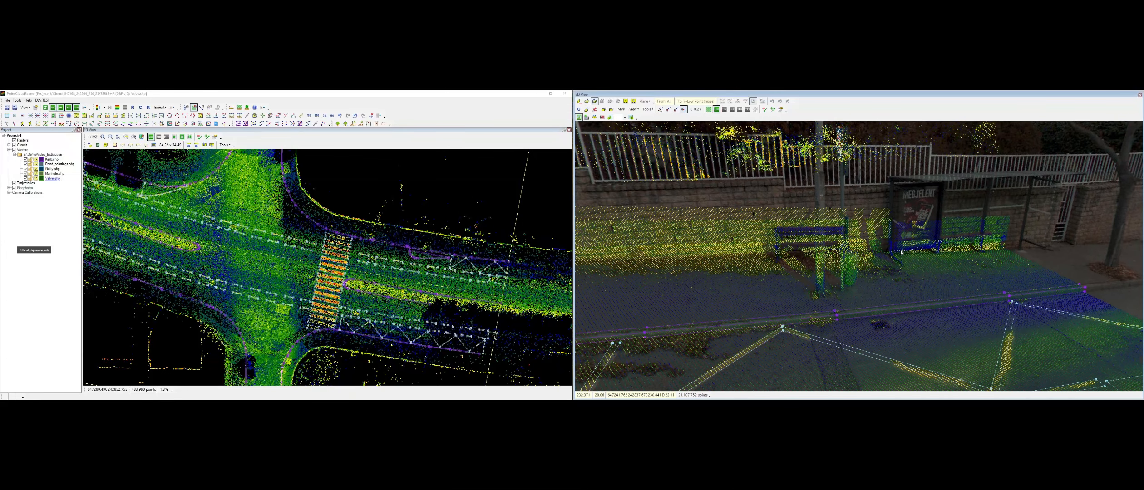
key(c)
middle_drag(901, 252, 882, 264)
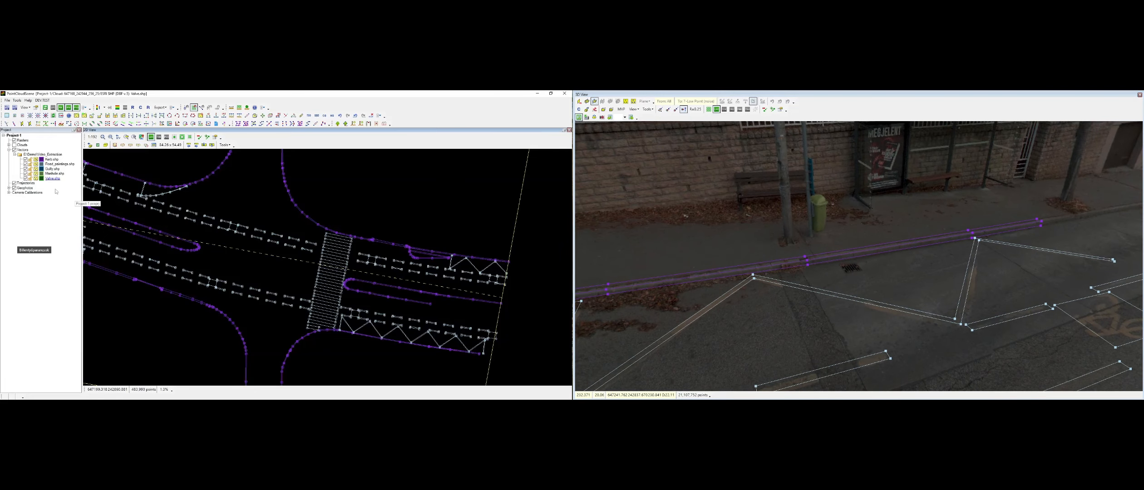
Make the Gully layer current and toggle the point cloud over the photo to compare the gully at the kerb
click(53, 169)
key(n)
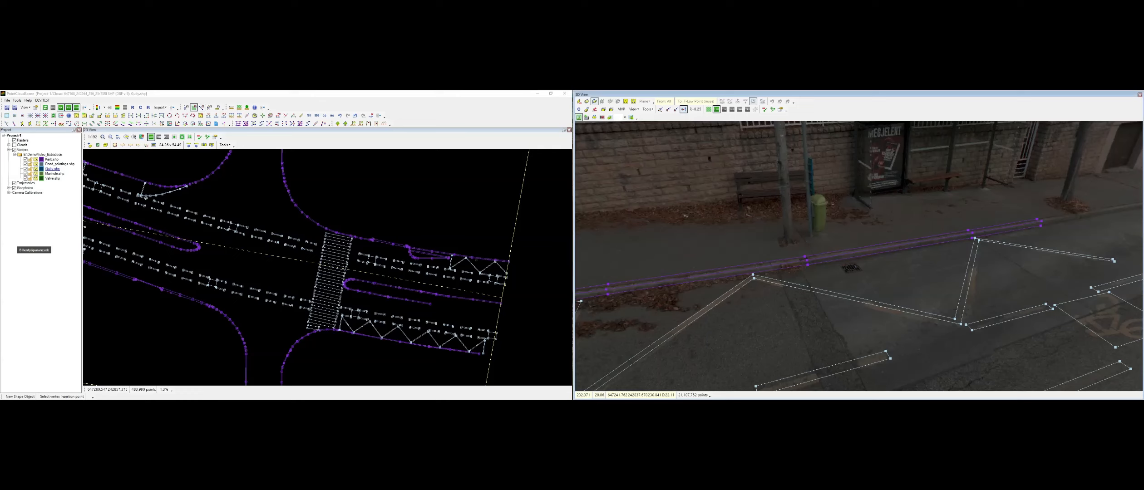
key(Escape)
key(l)
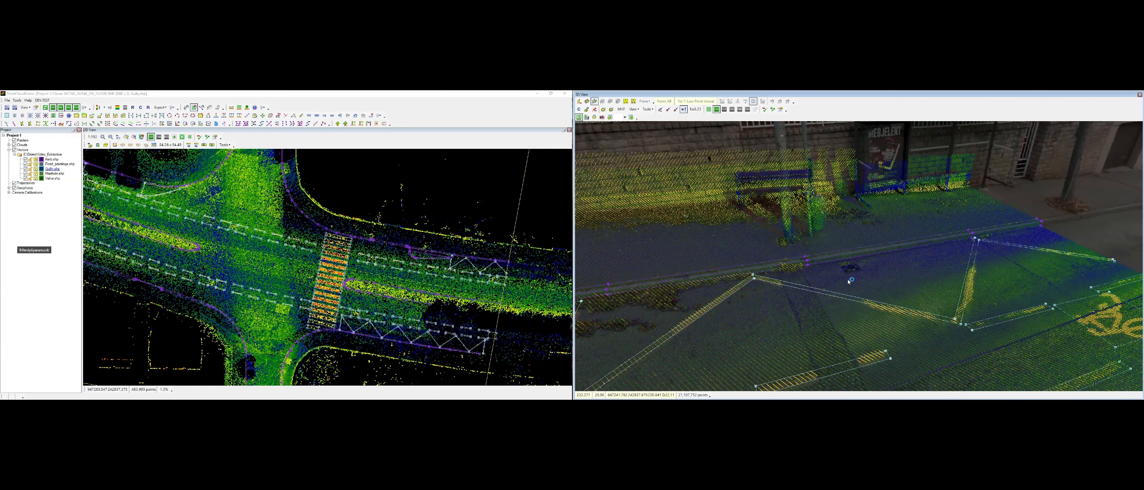
key(l)
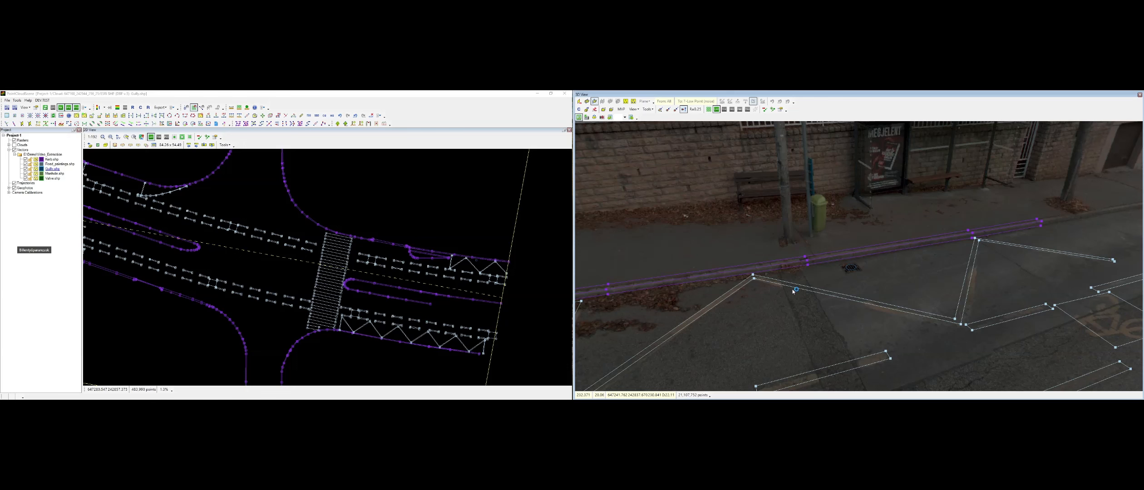
Leave the street photo and frame the gully beside the kerb in the 3D point cloud view
click(579, 118)
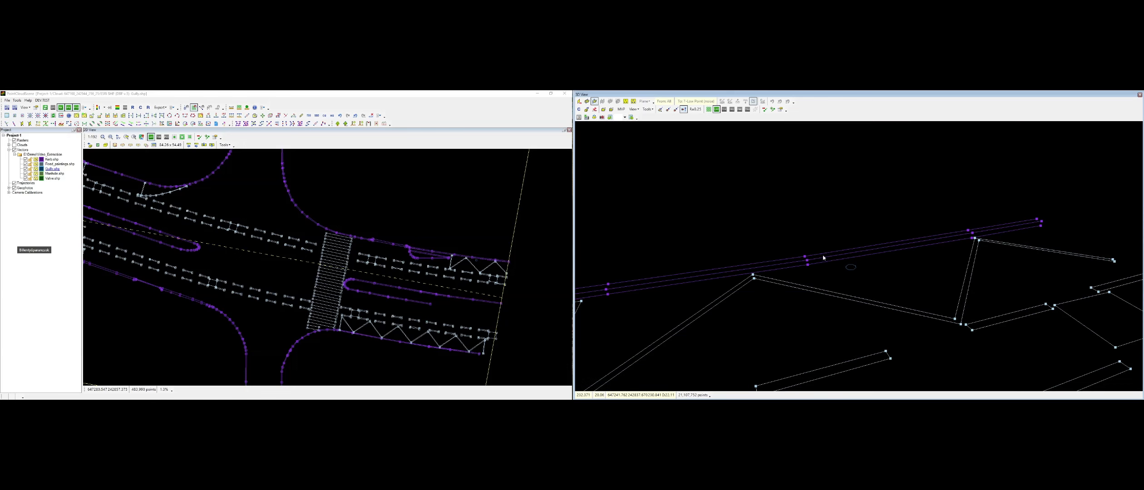
middle_drag(855, 272, 798, 333)
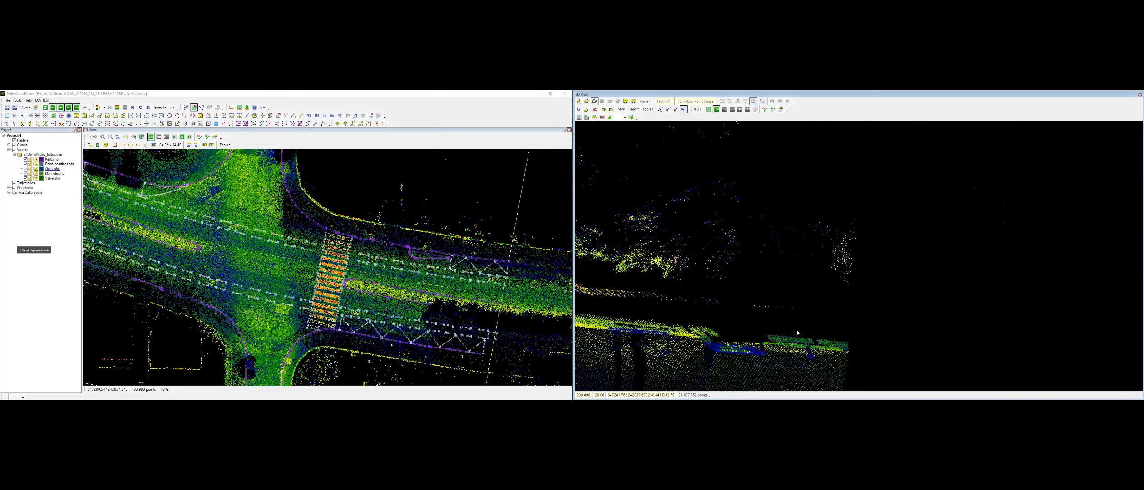
middle_drag(738, 368, 894, 281)
scroll(788, 323, up, 2)
scroll(821, 296, up, 1)
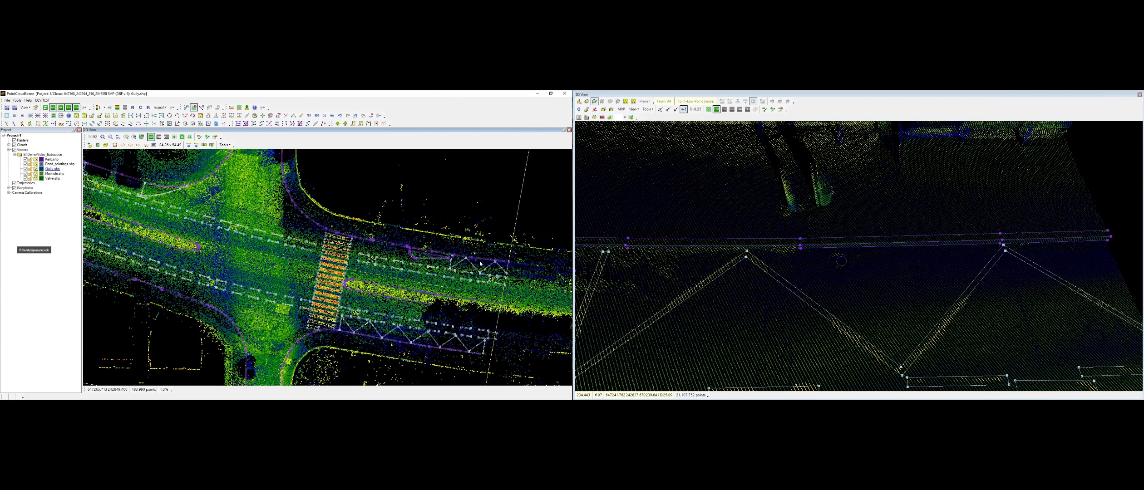
Place the Gully point beside the kerb near the zigzag marking, at the centre of the gully visible in the point cloud
scroll(480, 265, up, 3)
scroll(479, 266, up, 1)
click(421, 258)
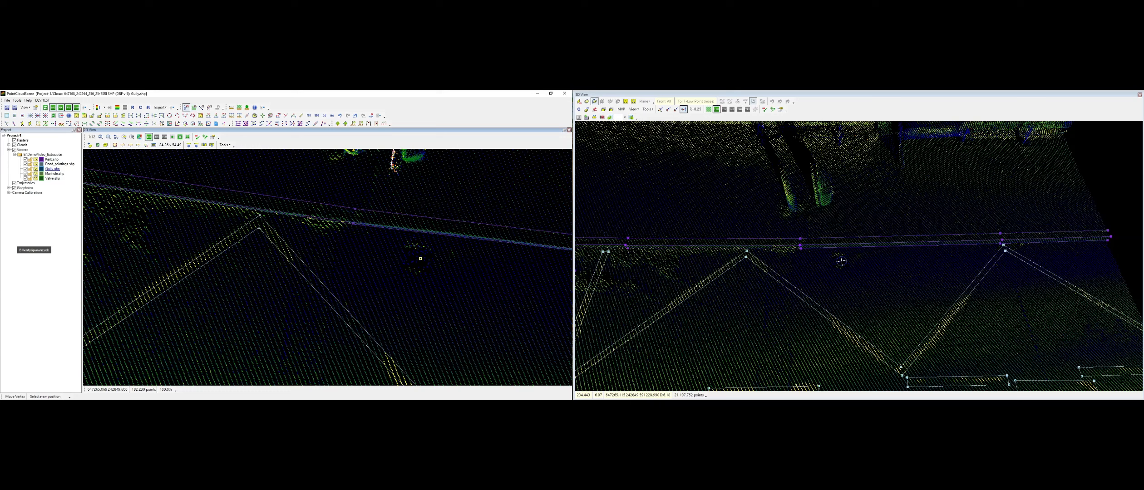
click(840, 261)
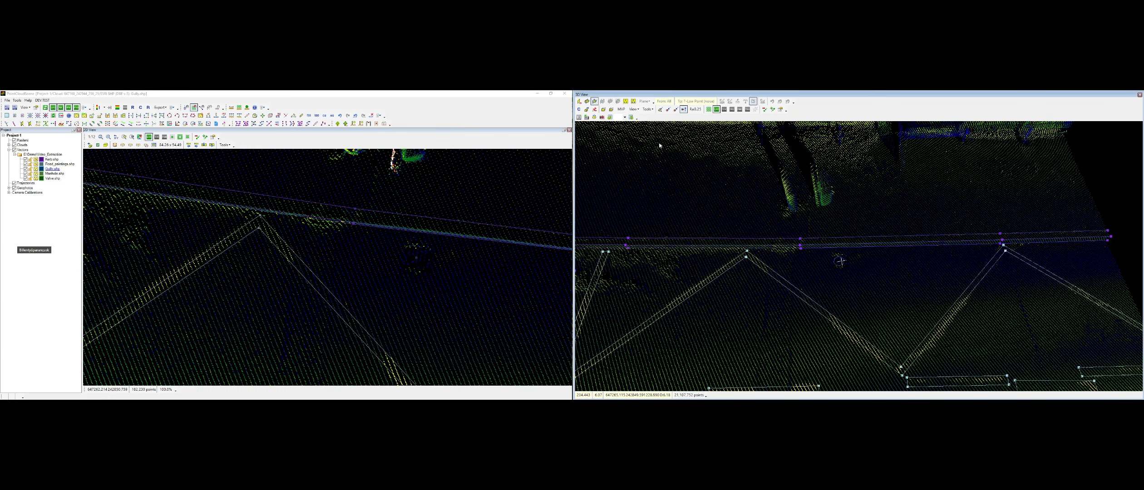
Hide the point cloud and go through successive street photos along the kerb to examine the pavement and carriageway for utility covers
click(579, 117)
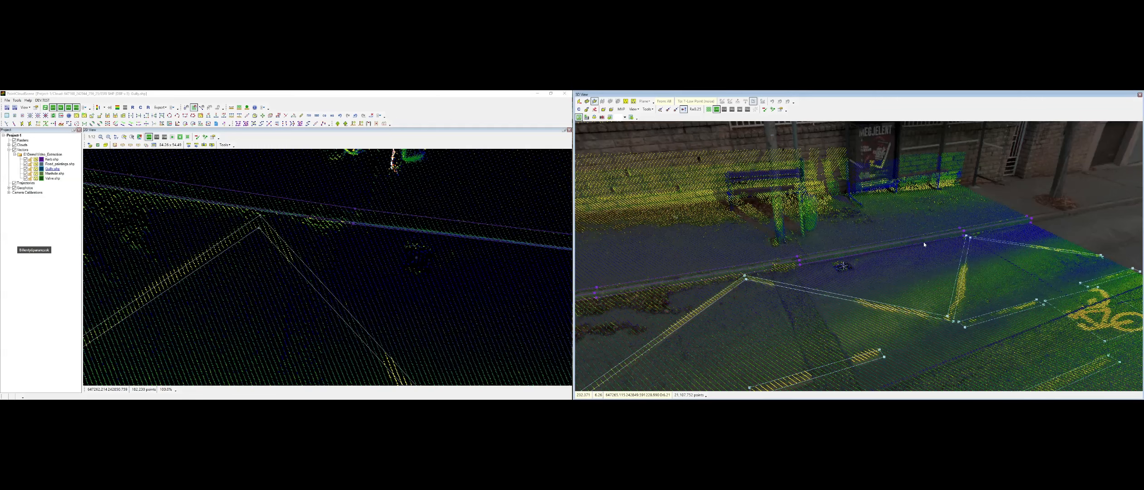
key(1)
scroll(923, 242, down, 6)
middle_drag(923, 242, 976, 250)
click(633, 118)
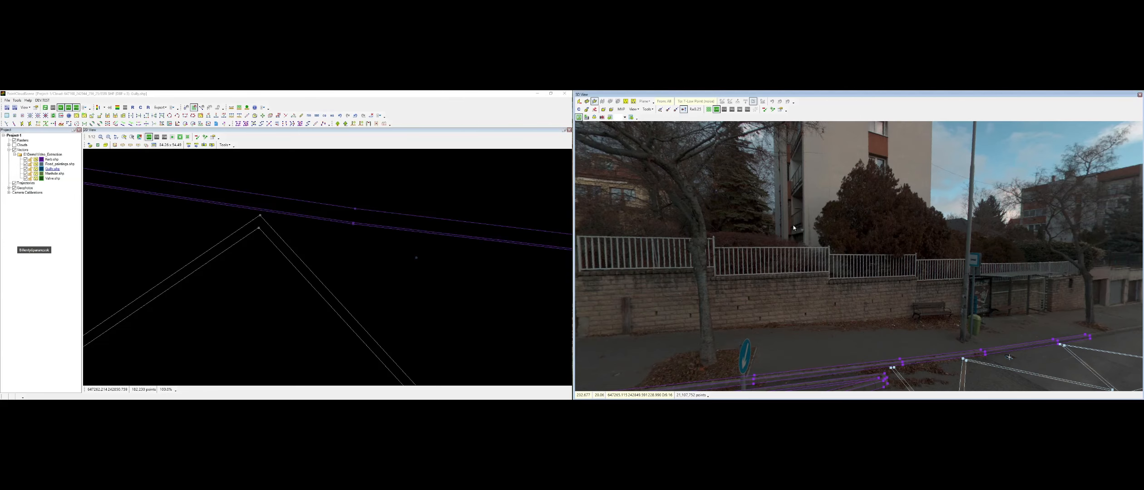
mouse_move(768, 222)
middle_down()
mouse_move(813, 229)
mouse_move(836, 252)
mouse_move(805, 249)
middle_up()
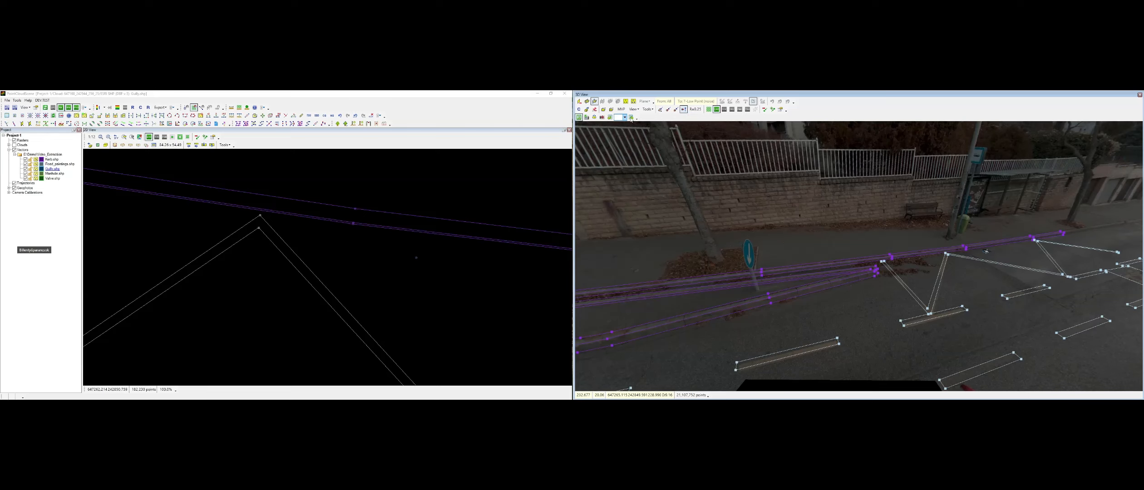
key(Right)
key(Right)
key(Right)
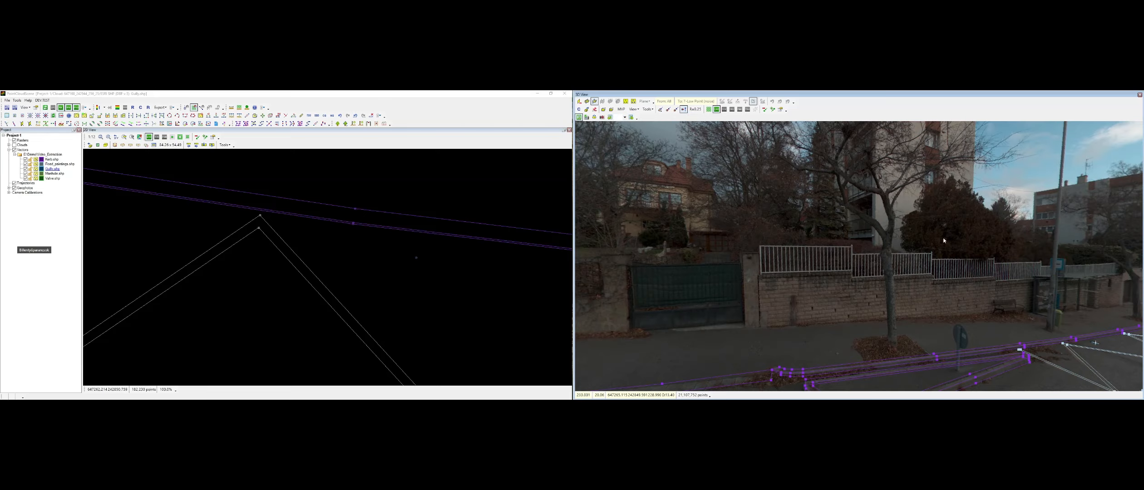
mouse_move(954, 273)
middle_down()
mouse_move(919, 266)
mouse_move(940, 261)
middle_up()
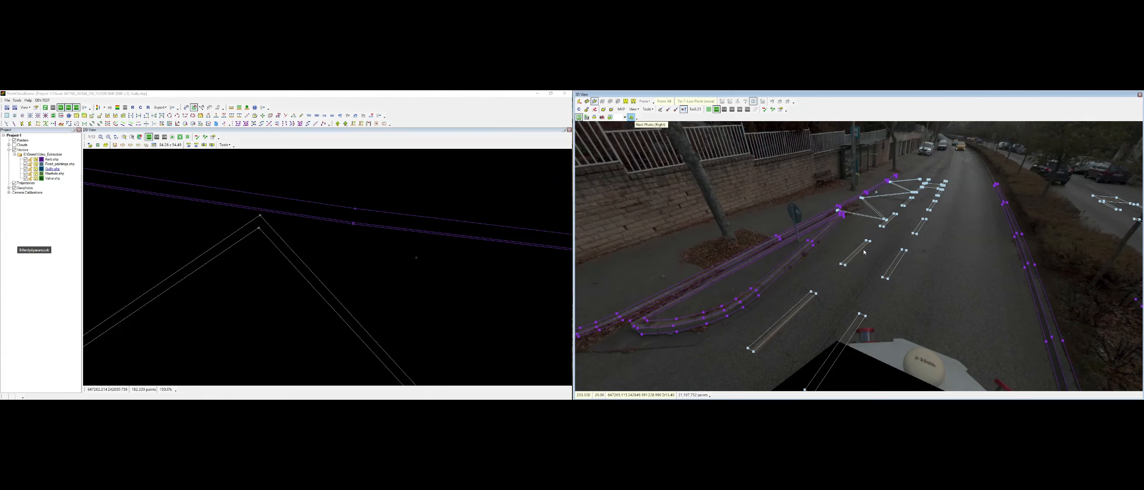
middle_drag(878, 241, 909, 275)
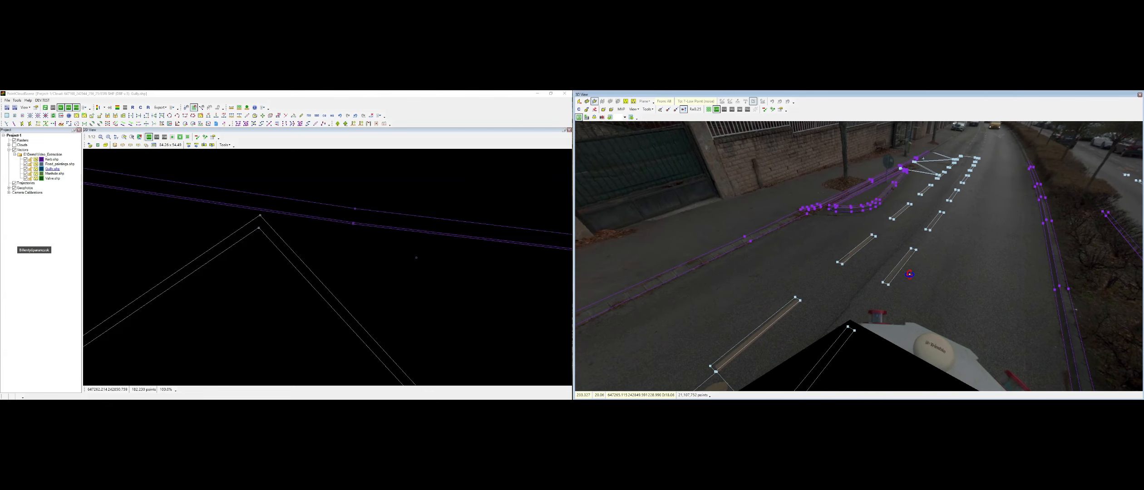
Return to the point cloud at the junction and open a street photo near the pedestrian crossing's dashed lane lines
click(579, 117)
key(F2)
middle_drag(833, 286, 1011, 285)
scroll(1011, 284, down, 3)
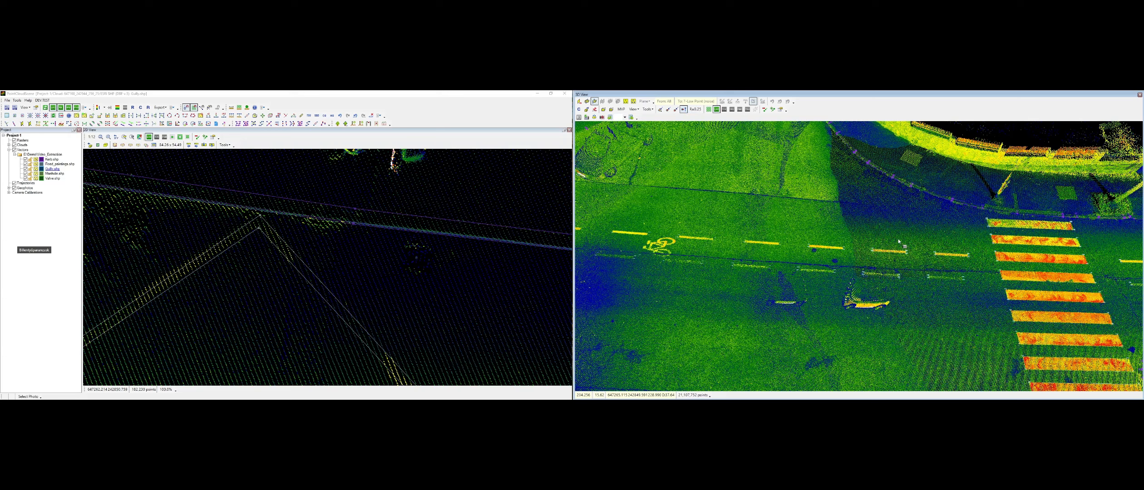
click(869, 260)
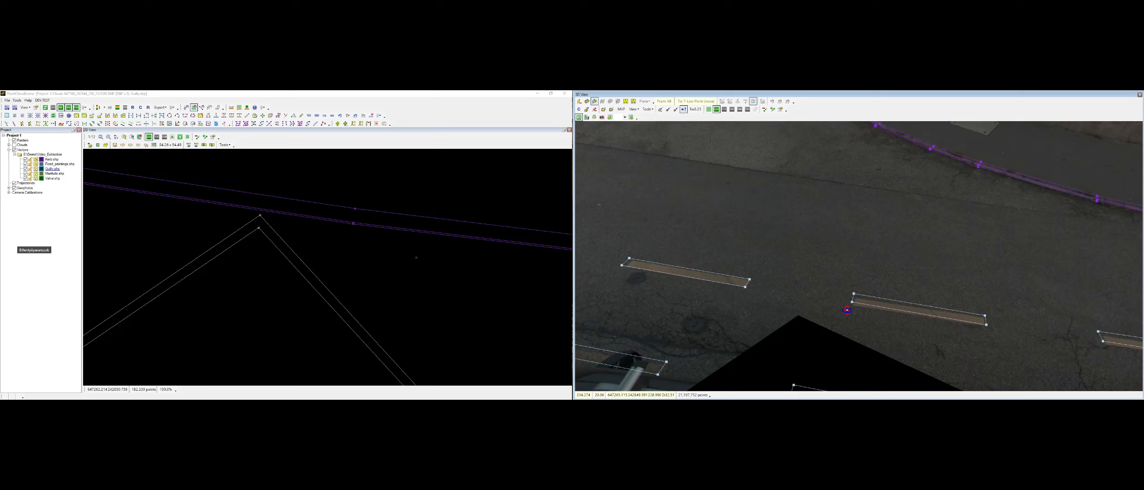
Make the Manhole layer current, inspect the pavement covers near the crossing in the street photo, and return to the point cloud
click(52, 178)
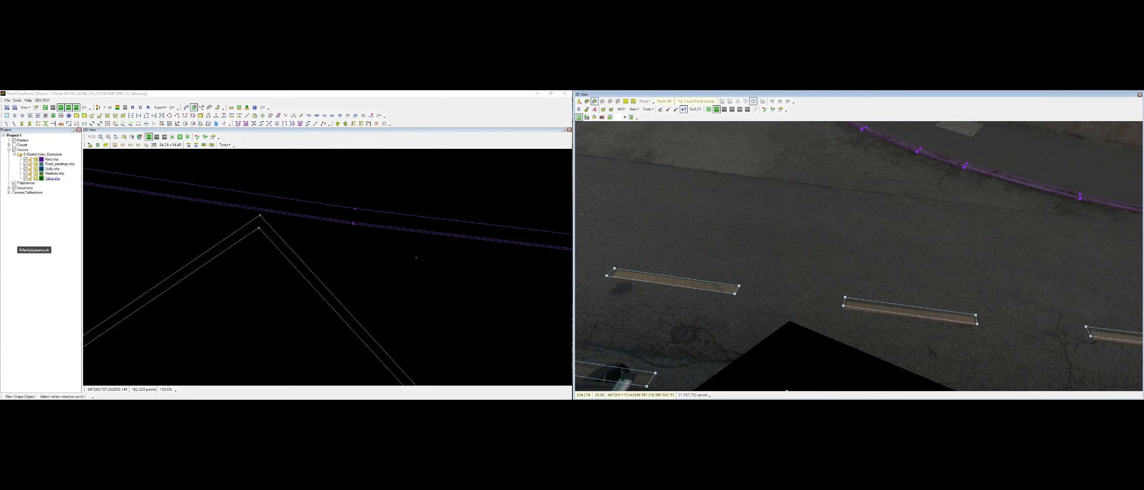
key(Escape)
middle_drag(855, 233, 757, 311)
click(54, 173)
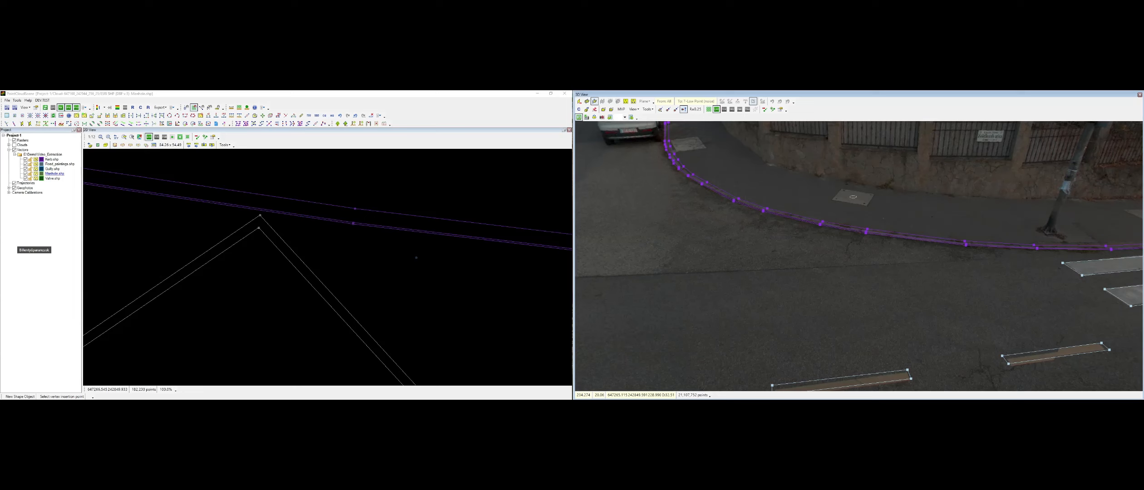
middle_drag(853, 197, 687, 214)
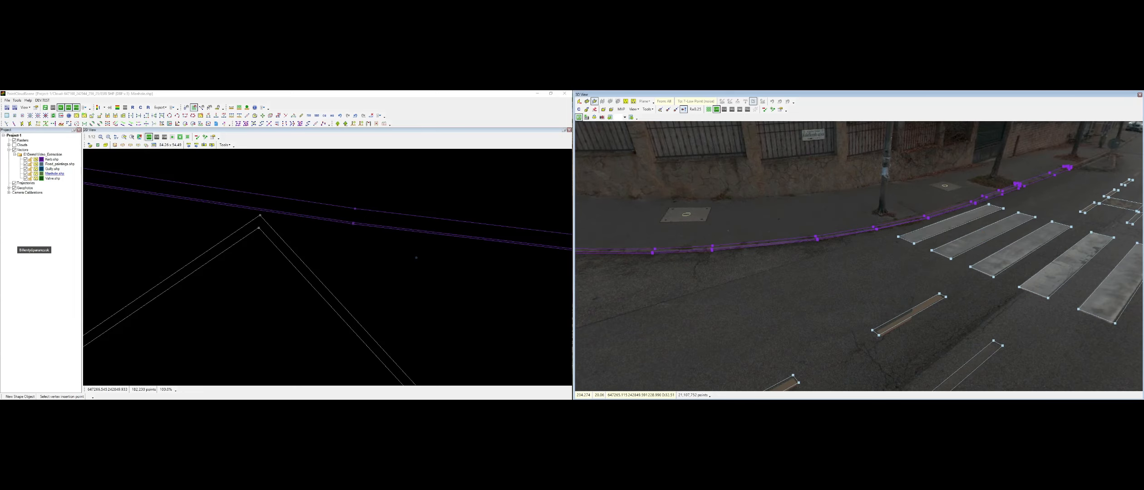
key(Escape)
middle_drag(889, 222, 945, 226)
click(579, 117)
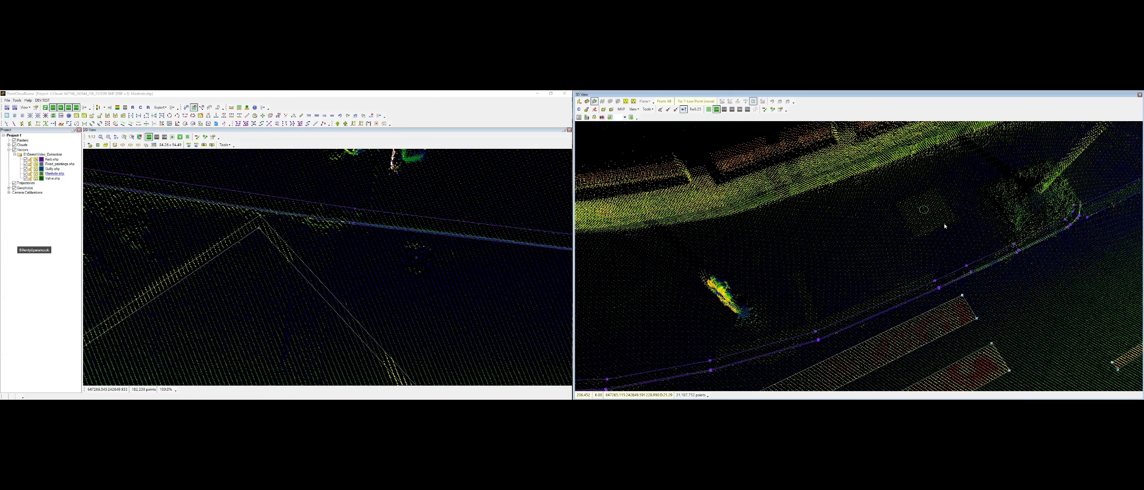
Position the Manhole point at the centre of the square cover on the pavement beside the pedestrian crossing
key(m)
click(923, 209)
click(923, 209)
Make the Valve layer current and place a Valve point on the small round cover between the dashed lane lines
scroll(924, 209, down, 5)
mouse_move(845, 239)
middle_down()
mouse_move(977, 222)
mouse_move(960, 184)
middle_up()
scroll(999, 262, up, 5)
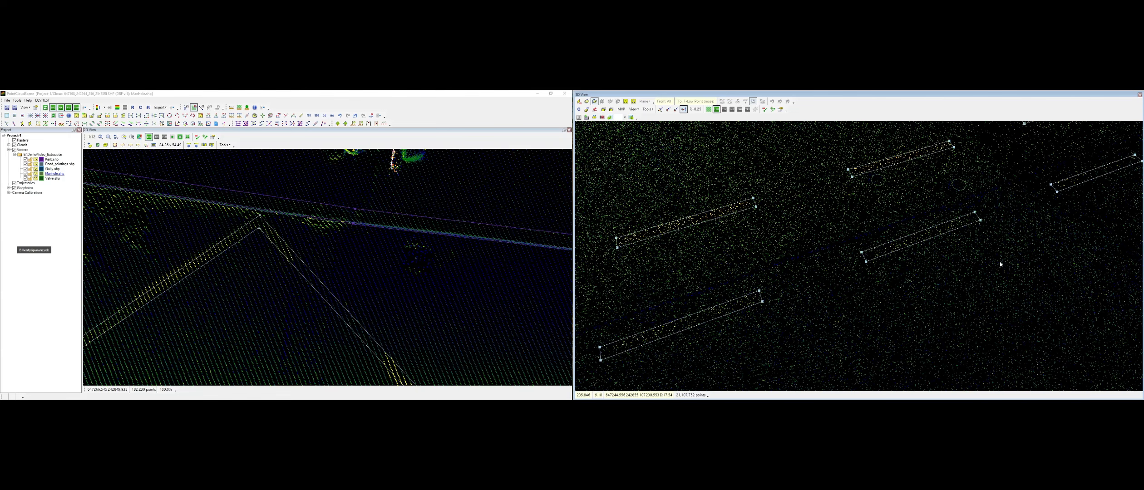
key(l)
scroll(991, 248, down, 4)
key(l)
scroll(985, 235, up, 3)
mouse_move(985, 234)
middle_down()
mouse_move(829, 328)
mouse_move(863, 248)
middle_up()
scroll(864, 248, up, 2)
key(m)
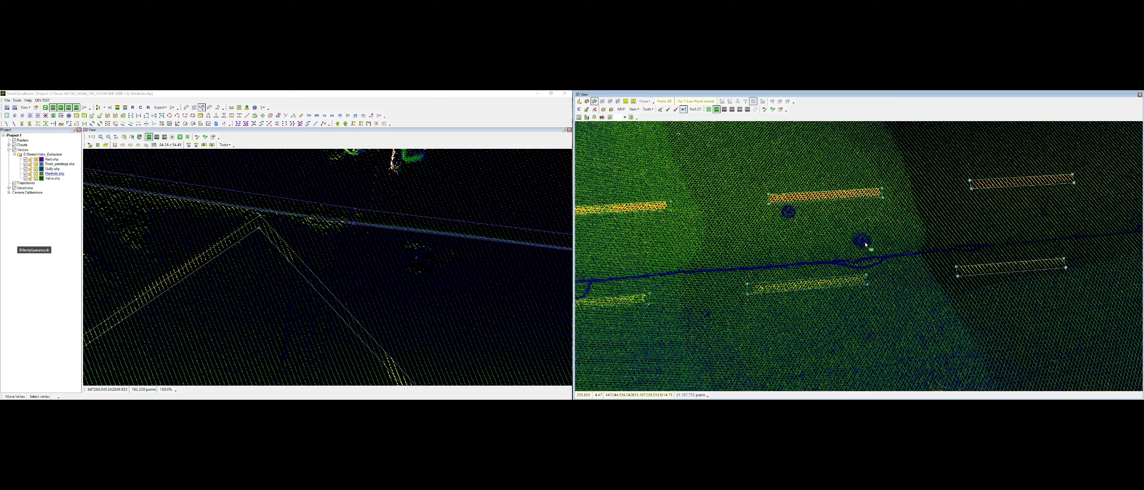
click(56, 179)
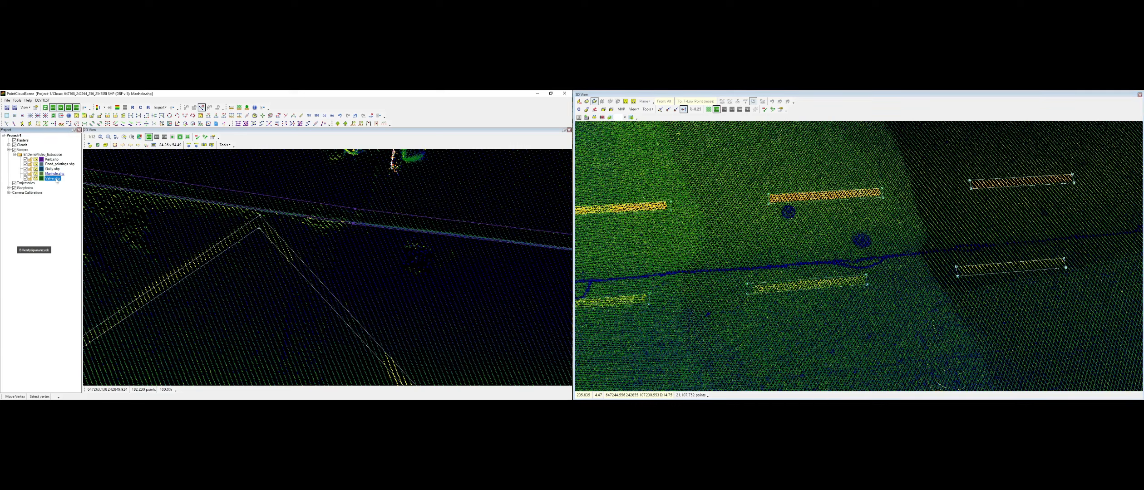
double_click(57, 179)
click(872, 253)
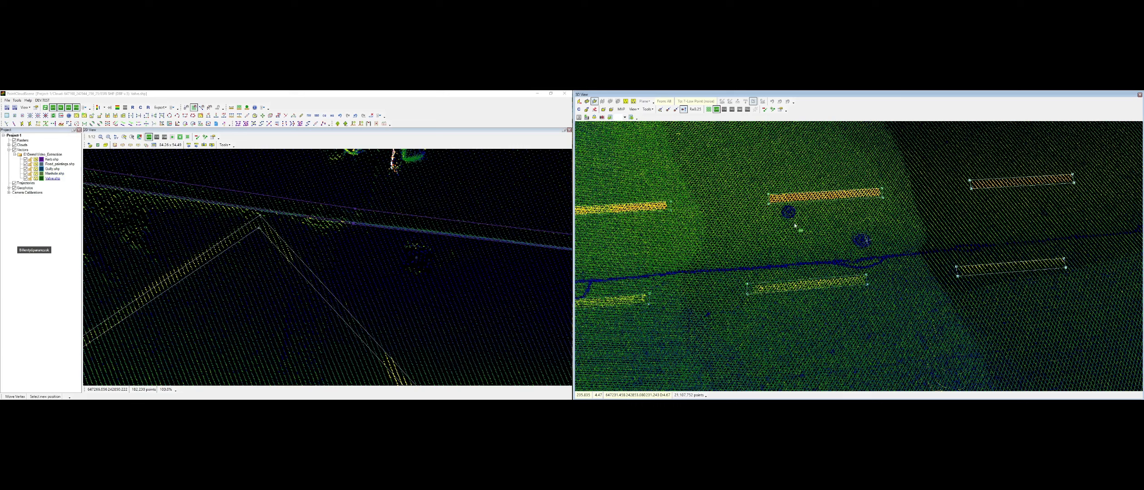
key(Escape)
Make the Manhole layer current, mark the cover in the square patch on the curved pavement, and copy its point for further covers
scroll(871, 245, down, 3)
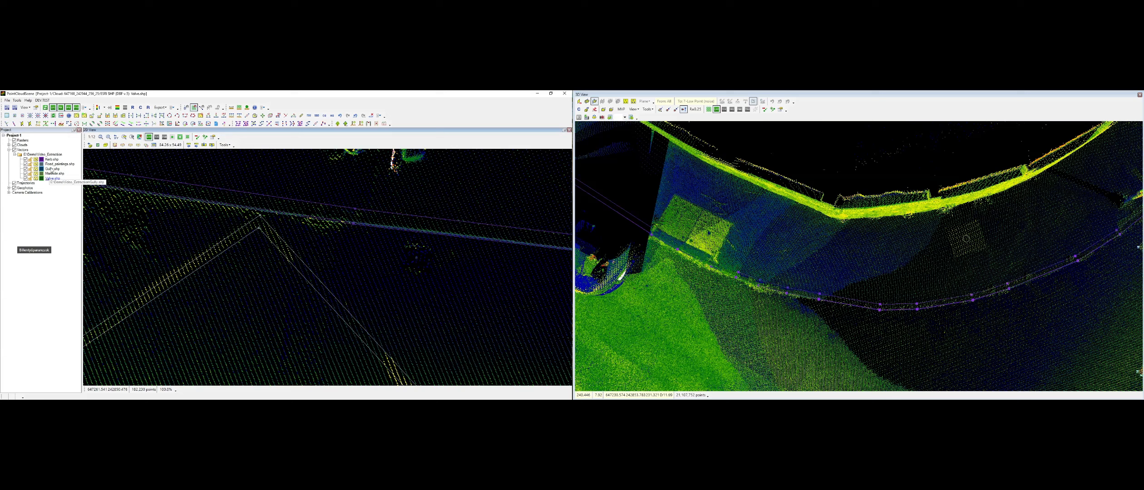
right_click(685, 197)
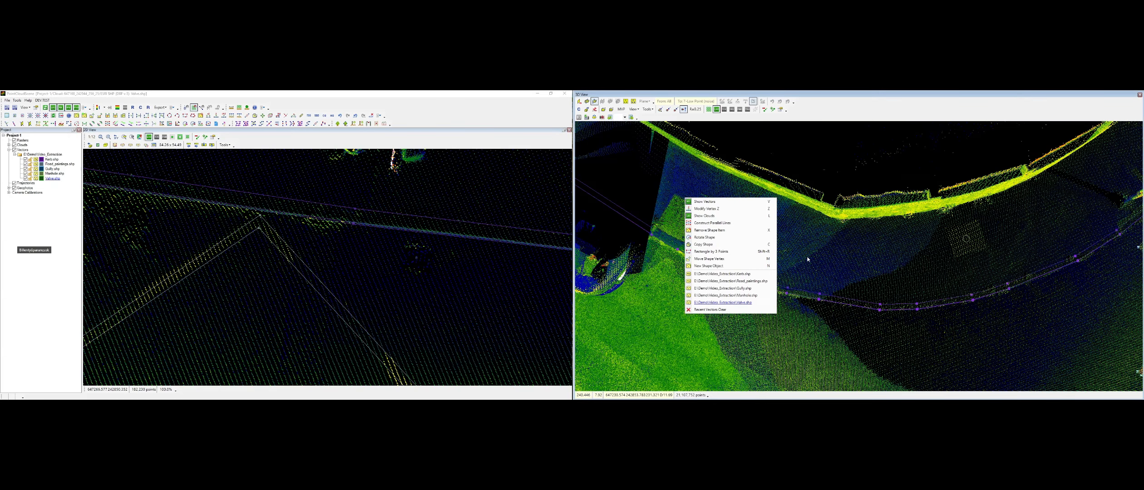
click(725, 295)
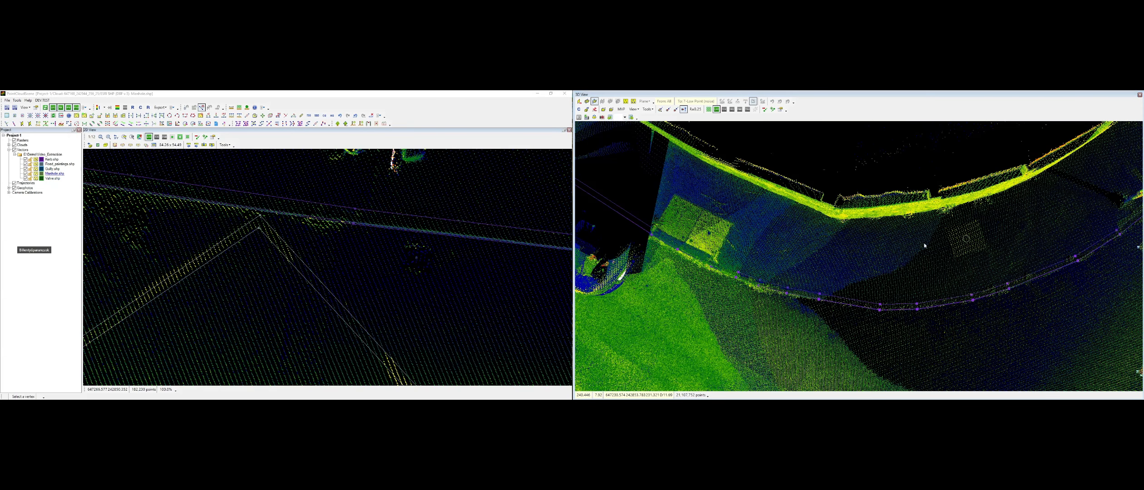
click(967, 238)
key(c)
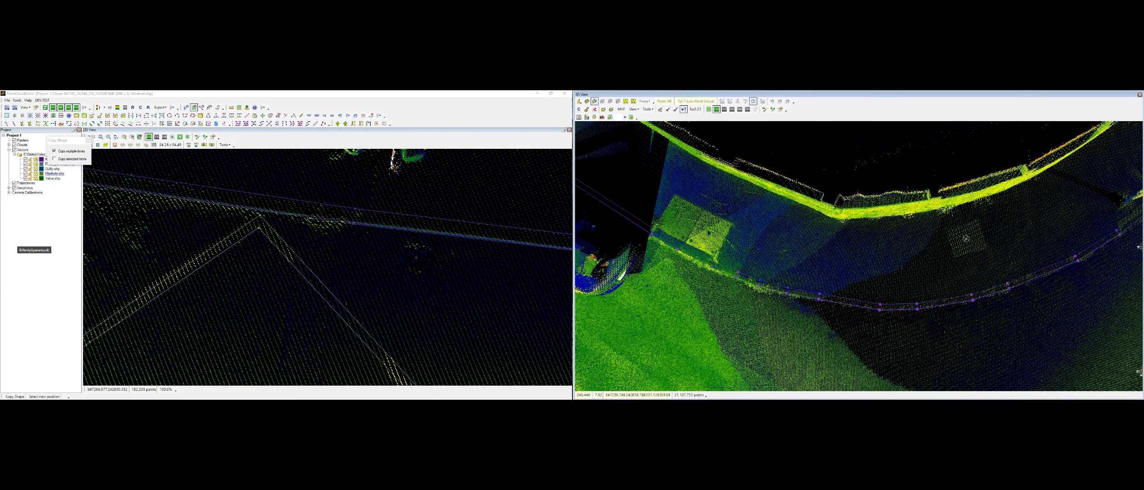
scroll(966, 239, down, 4)
middle_drag(817, 259, 1074, 358)
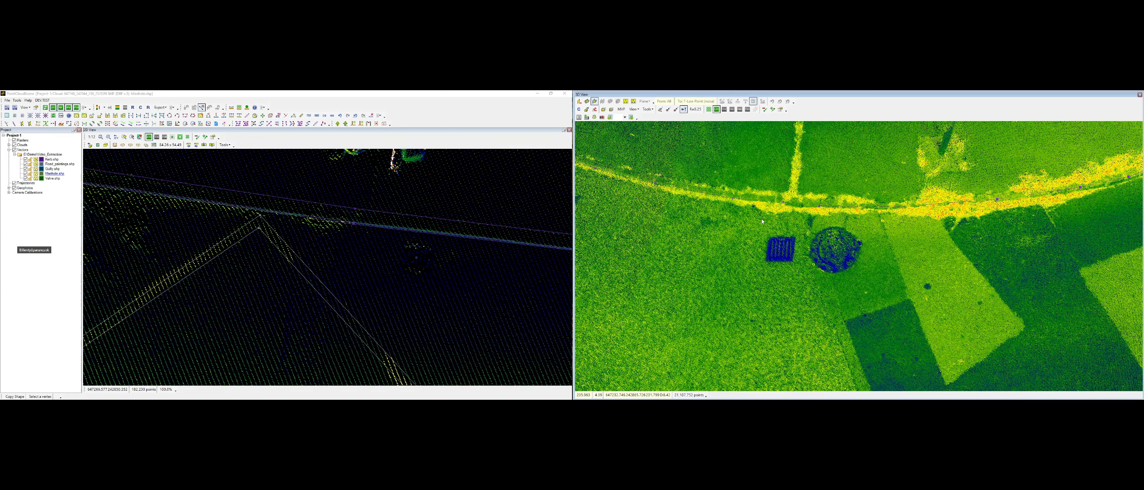
Make the Gully layer current and place a Gully point on the square grate beside the round manhole cover
right_click(789, 283)
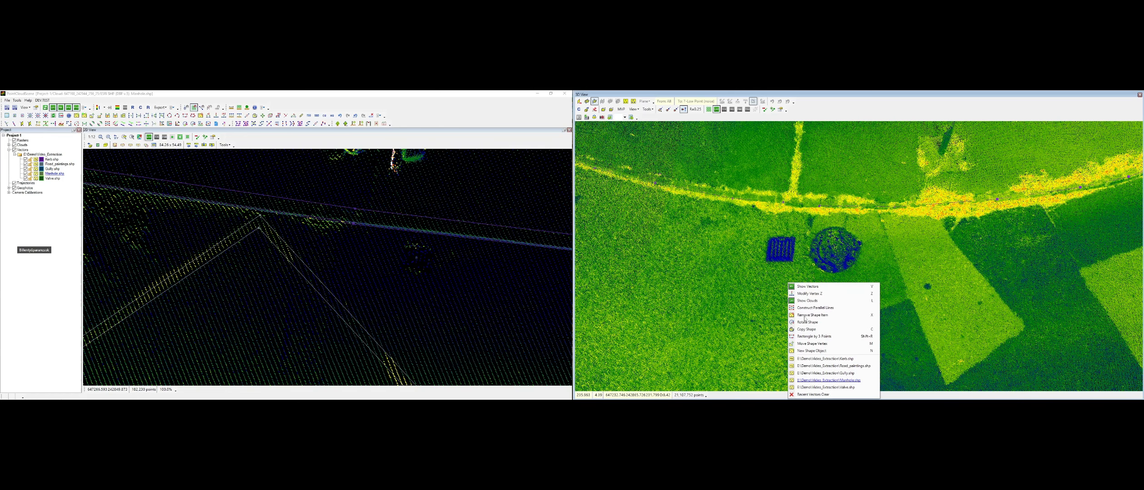
click(825, 373)
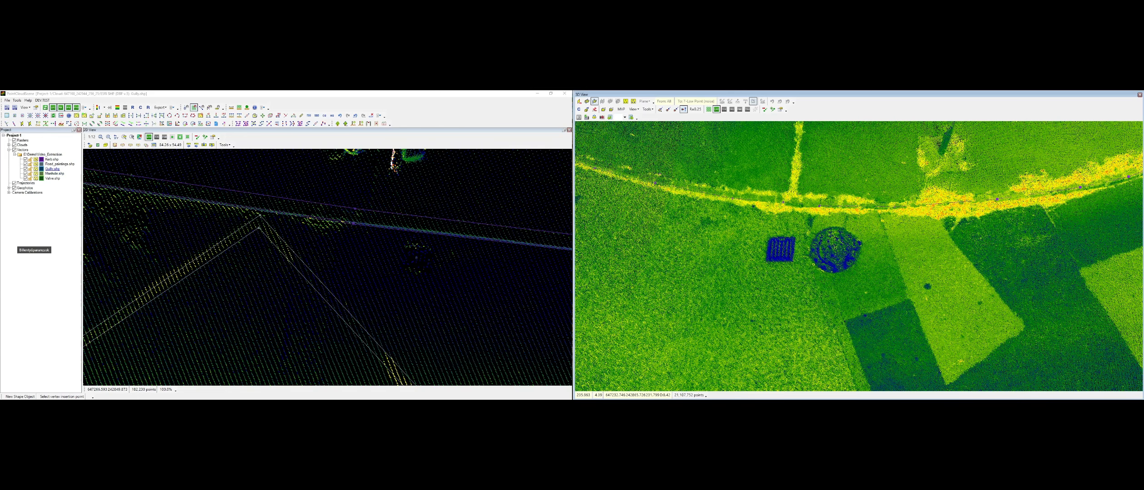
click(780, 250)
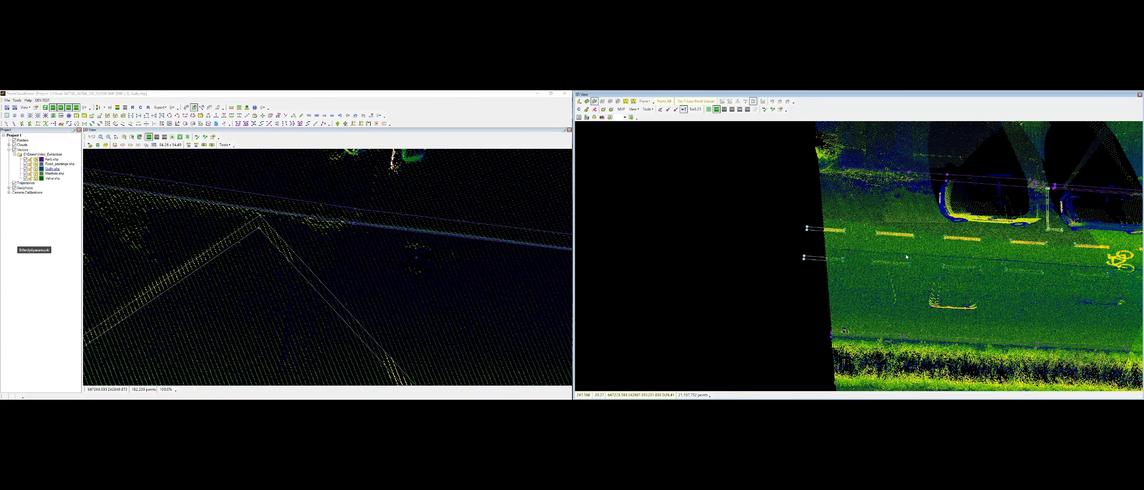
Examine street photos beside the parked van and near the bus stop for utility covers, returning to the point cloud after each
key(p)
click(849, 268)
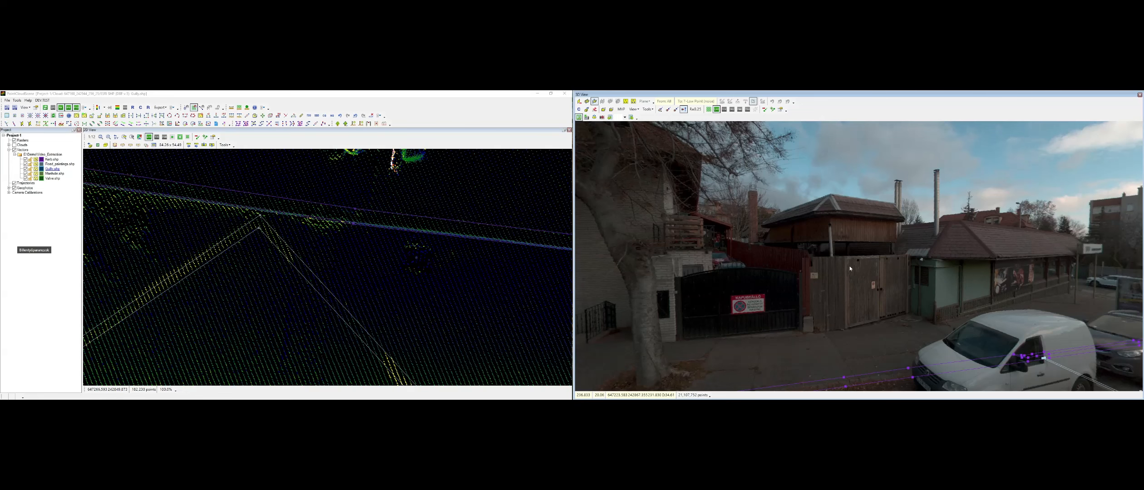
middle_drag(850, 266, 849, 209)
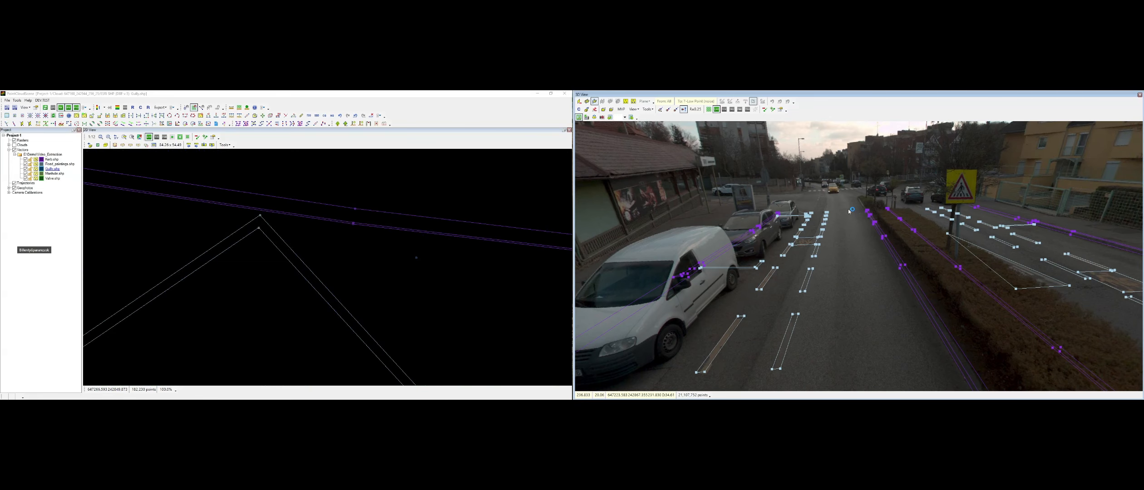
key(Escape)
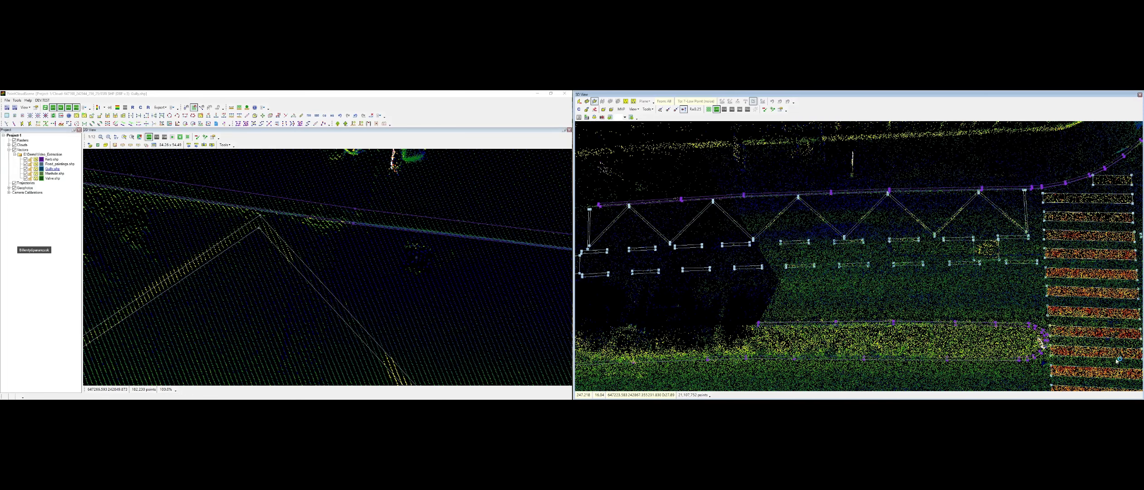
click(595, 117)
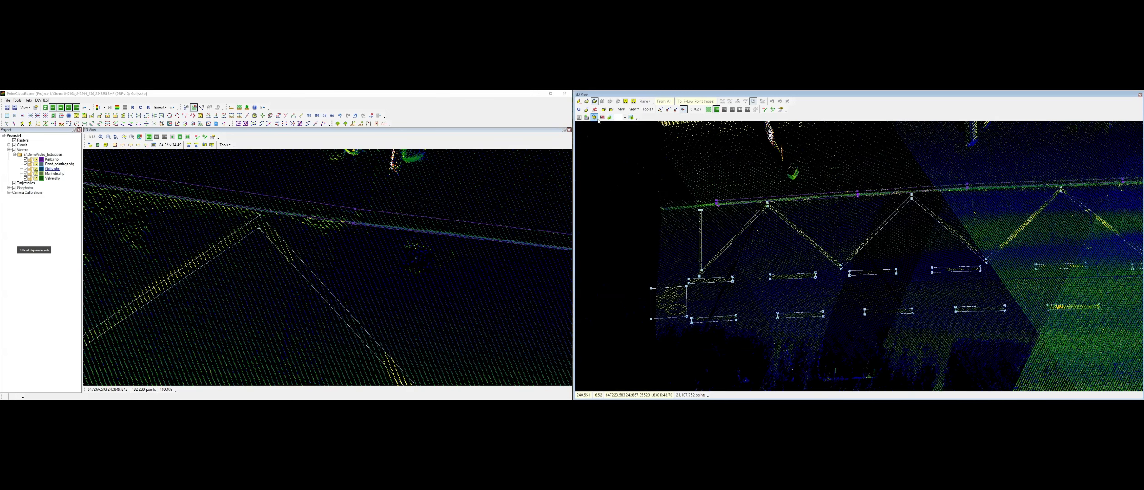
click(595, 117)
click(924, 229)
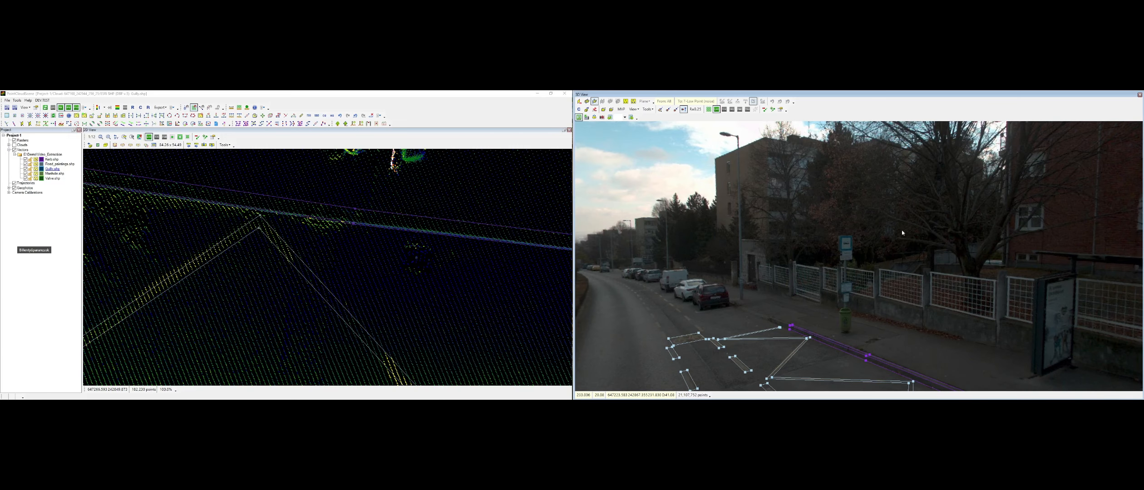
middle_drag(903, 233, 1036, 254)
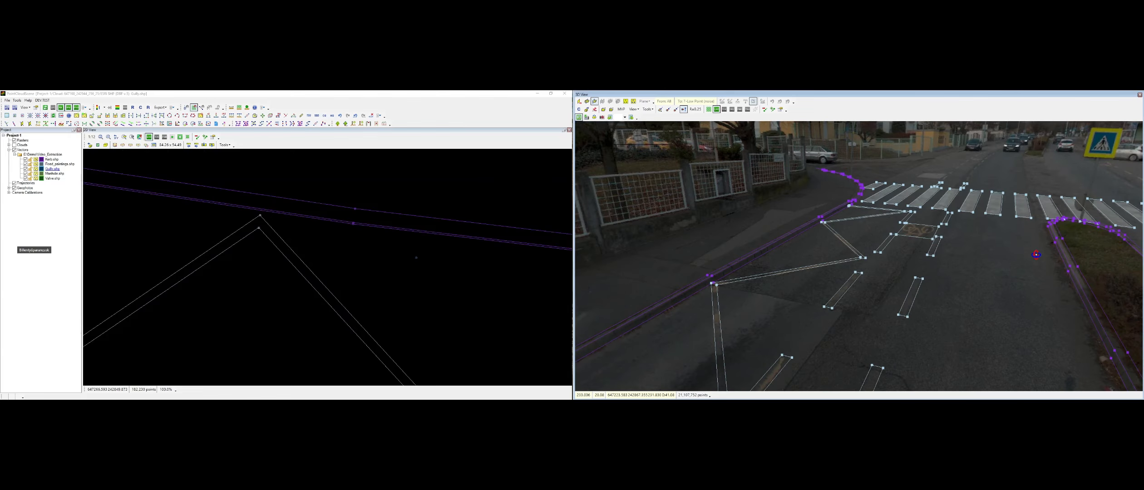
key(Escape)
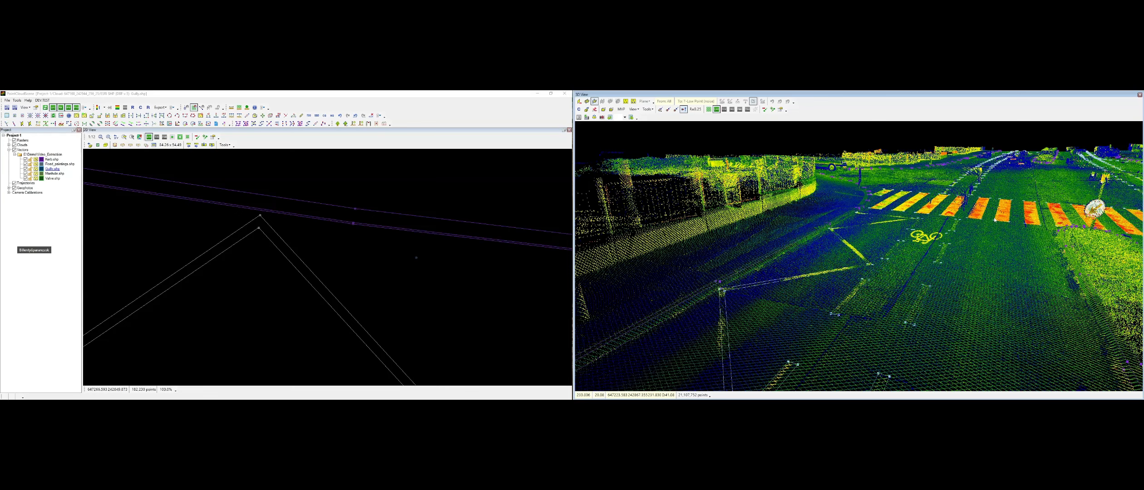
Make the Valve layer current and add a Valve point on a small round cover in the road beyond the pedestrian crossing
mouse_move(994, 220)
middle_down()
mouse_move(796, 299)
mouse_move(1007, 220)
middle_up()
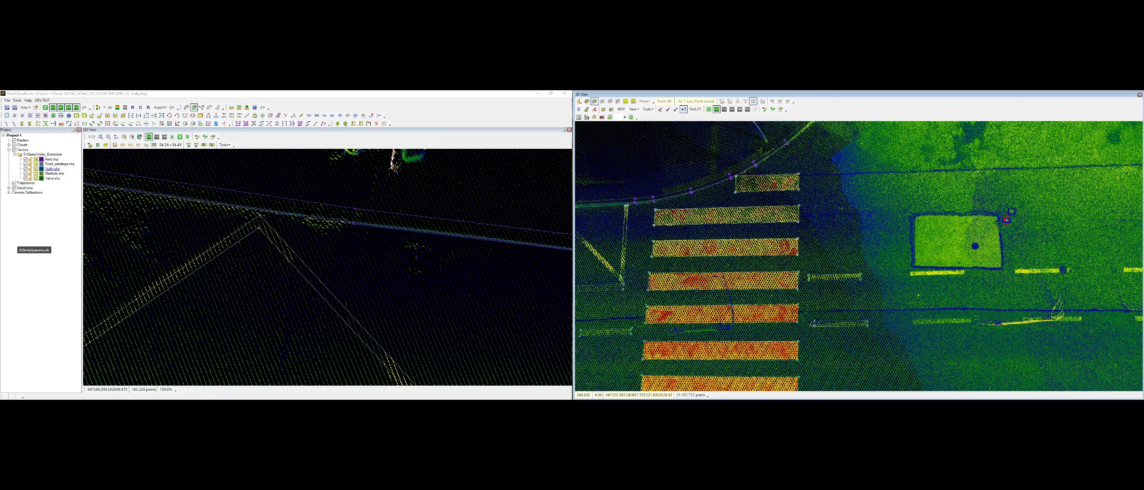
click(53, 179)
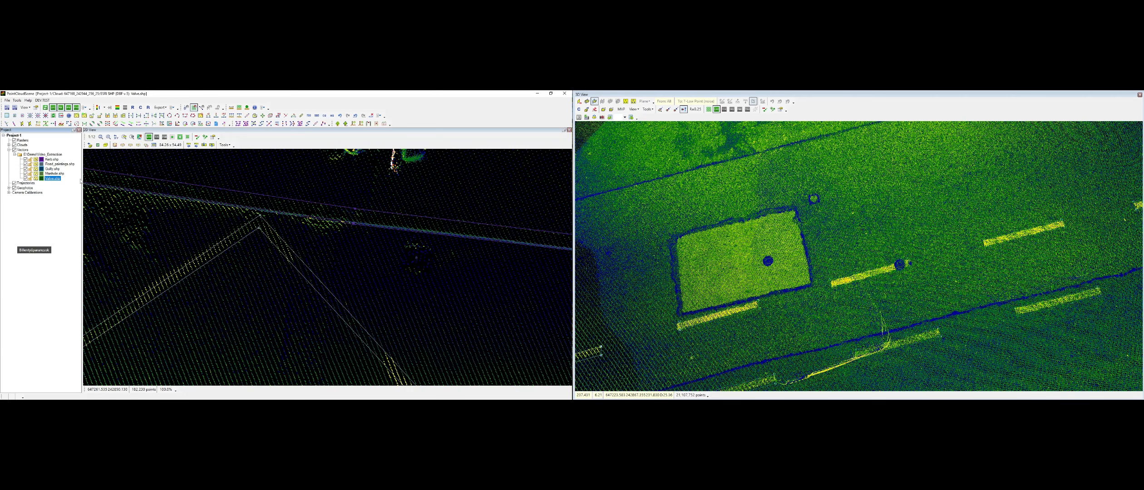
key(n)
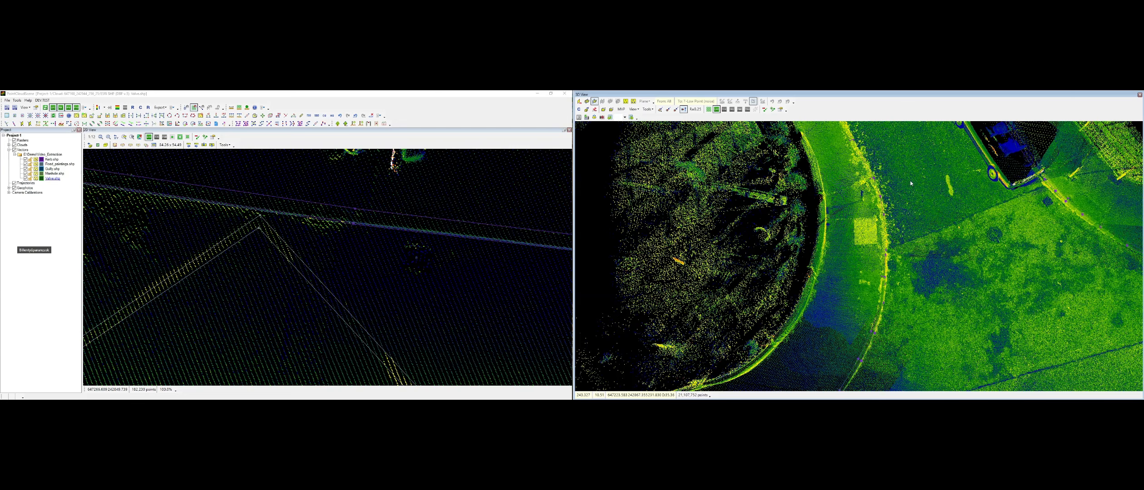
Open a street photo facing the bus shelter to examine the pavement and kerb for utility covers
click(602, 118)
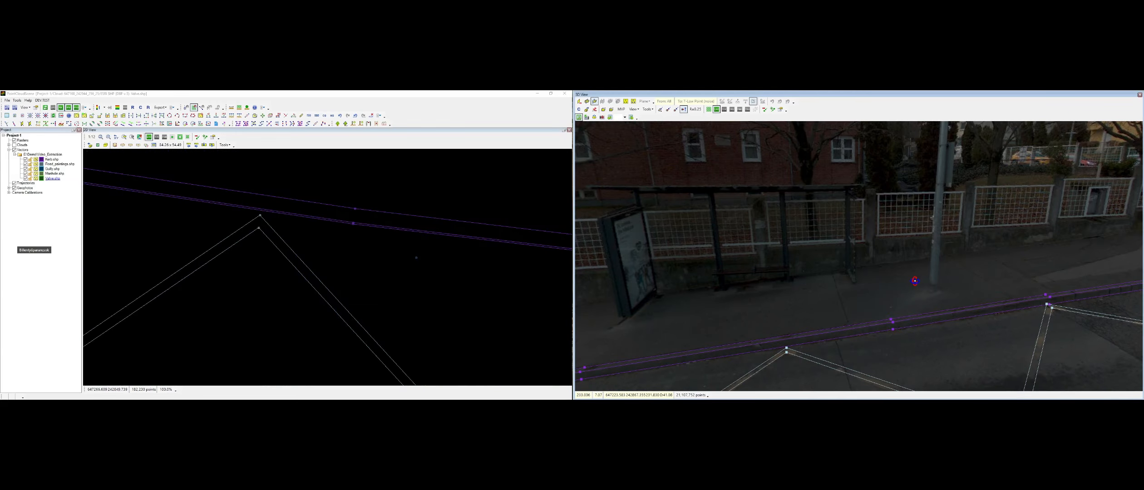
Return from the street photo to the point cloud and make Gully.shp the active vector layer
click(595, 117)
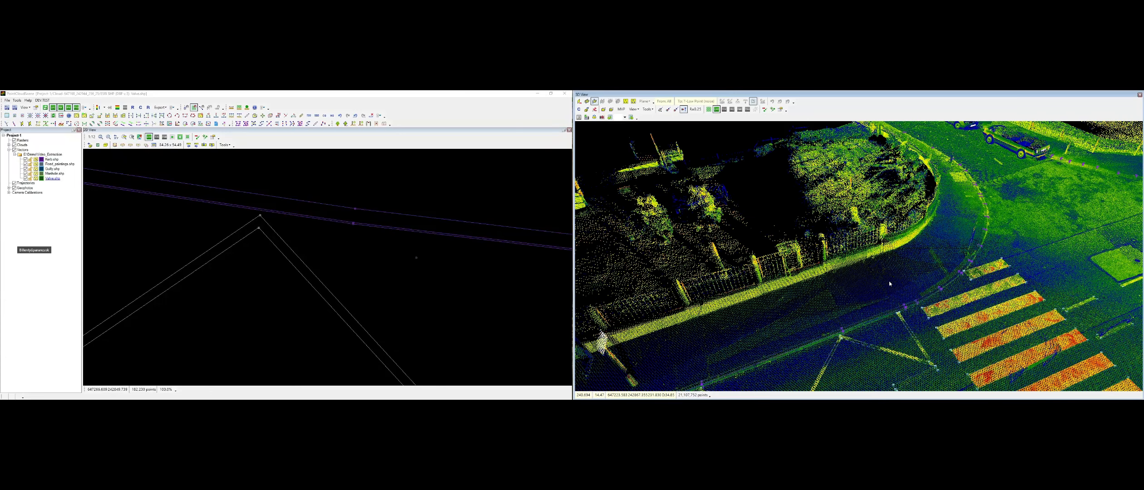
scroll(890, 284, up, 5)
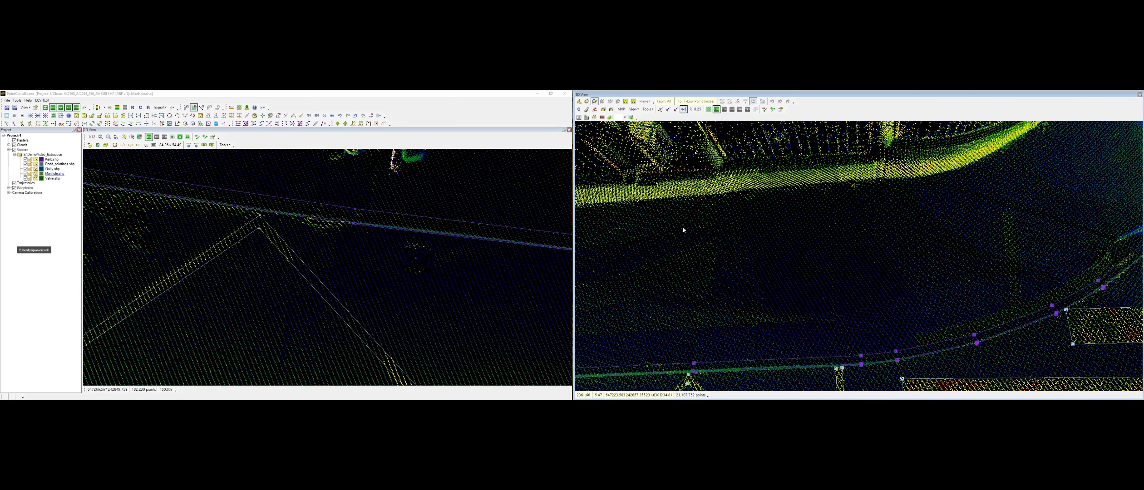
key(n)
mouse_move(852, 216)
middle_down()
mouse_move(708, 263)
mouse_move(854, 237)
middle_up()
click(50, 170)
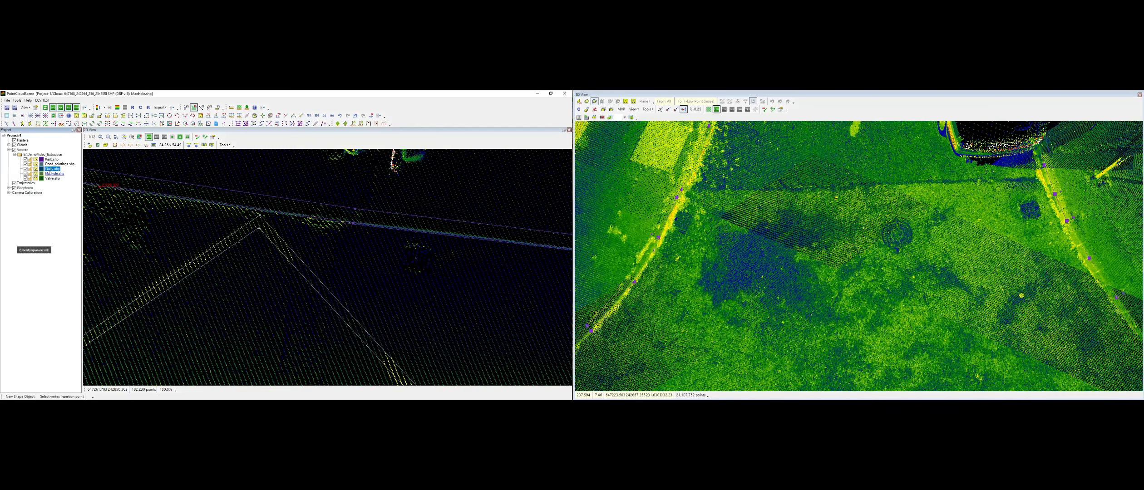
double_click(50, 171)
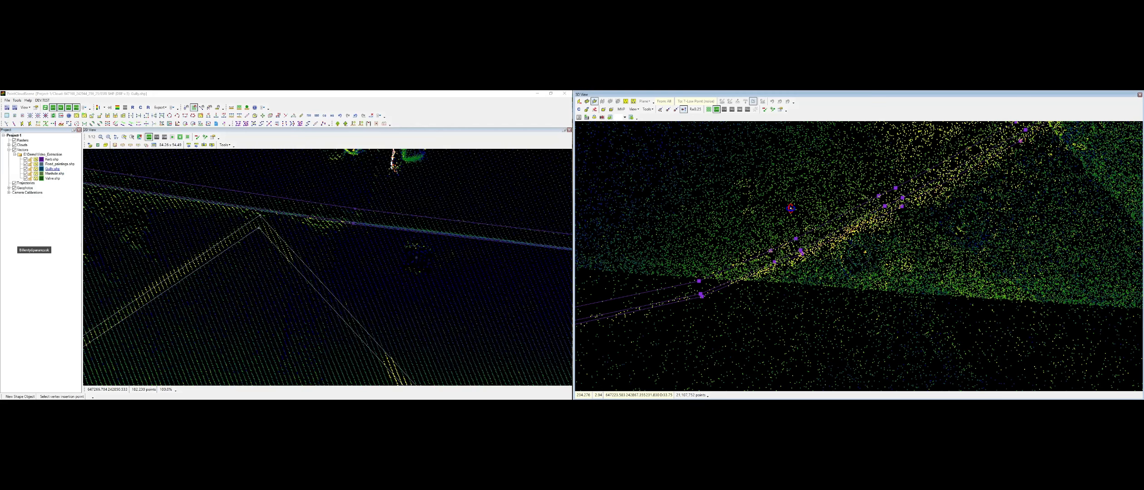
middle_drag(791, 209, 904, 311)
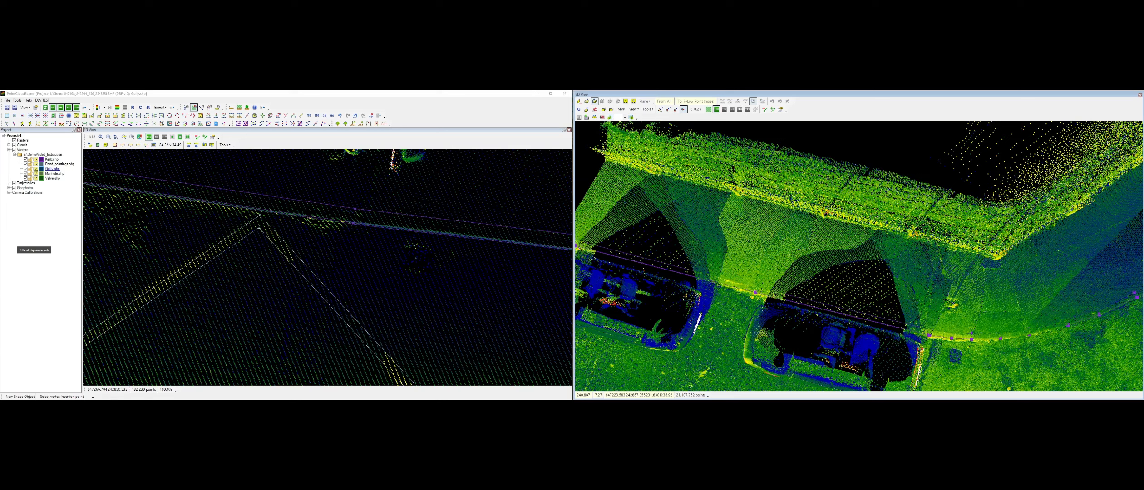
Examine the kerb beside the parked cars and the gated driveway for gullies, using the street photos and the point cloud
key(Escape)
click(864, 296)
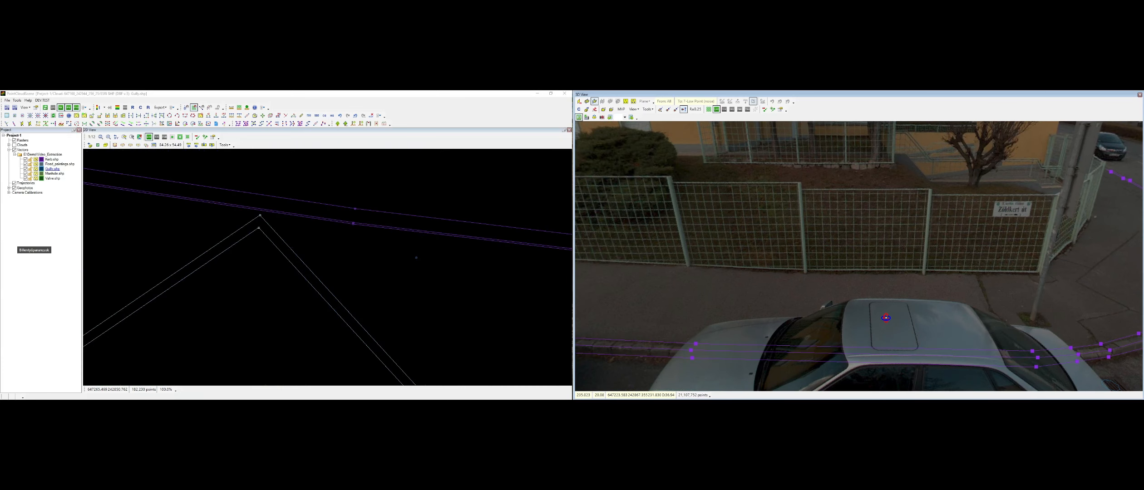
click(931, 221)
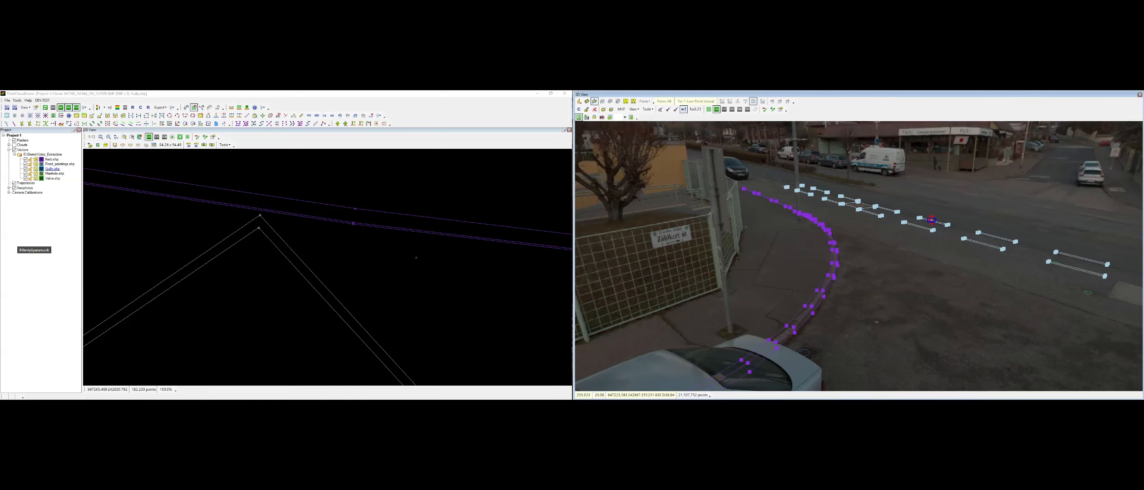
key(Escape)
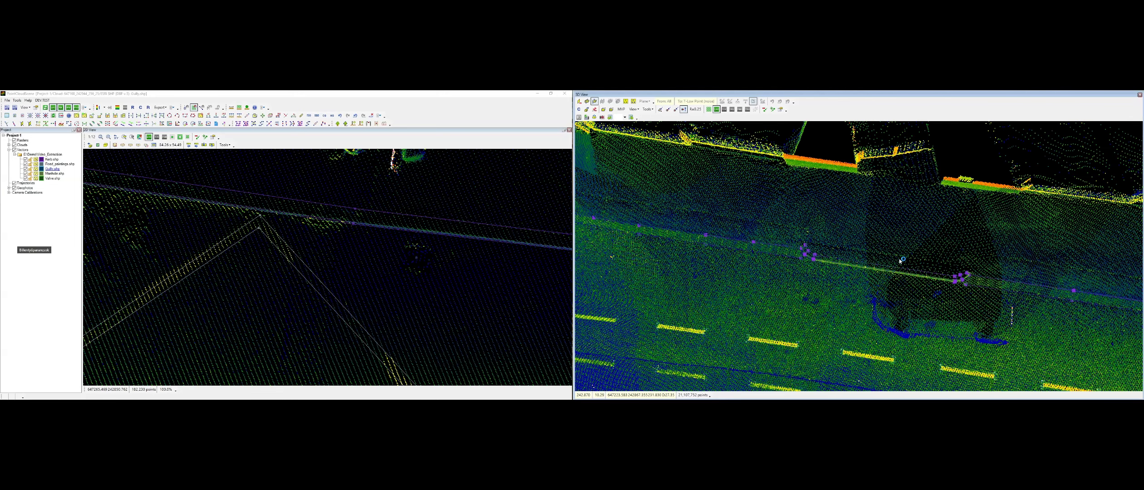
middle_drag(899, 261, 696, 225)
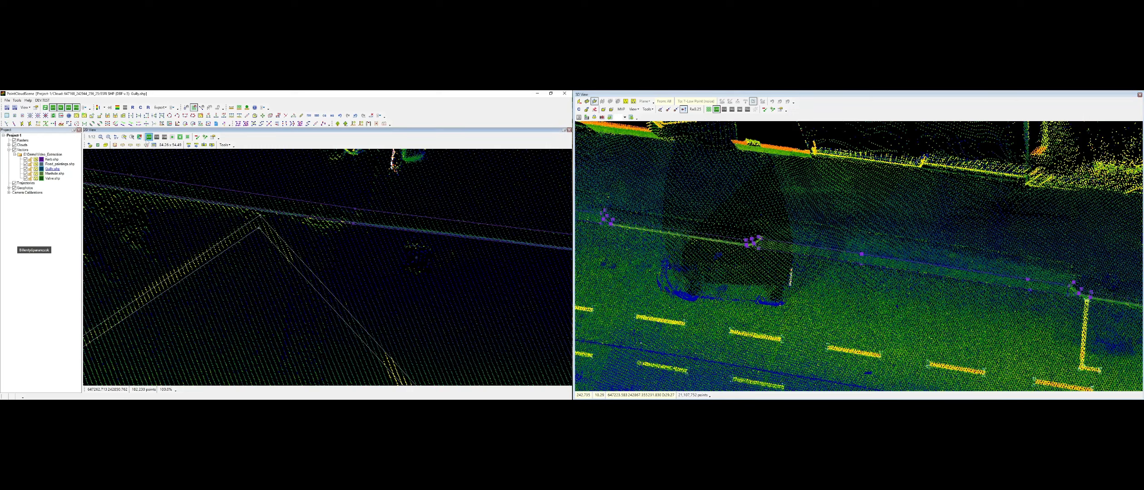
click(186, 108)
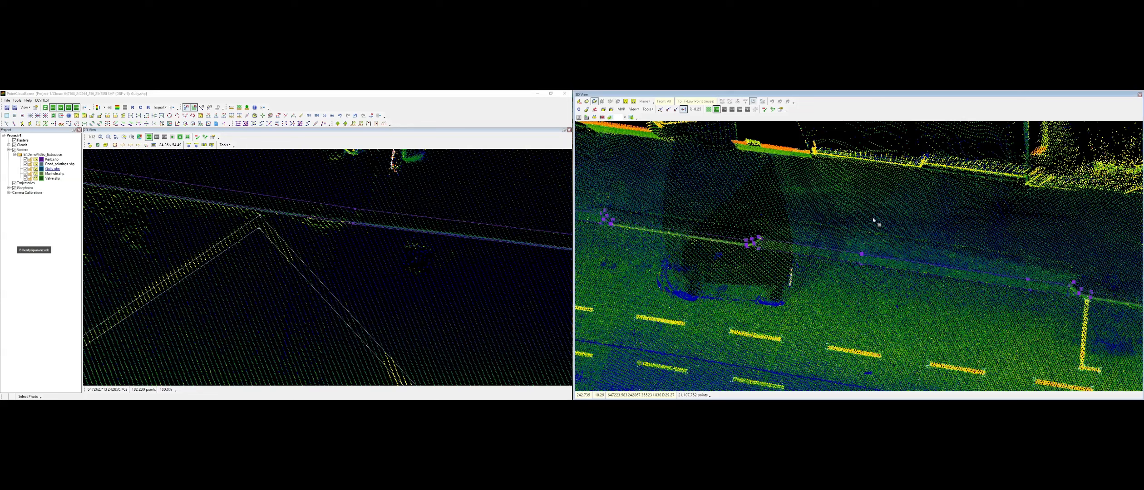
click(902, 283)
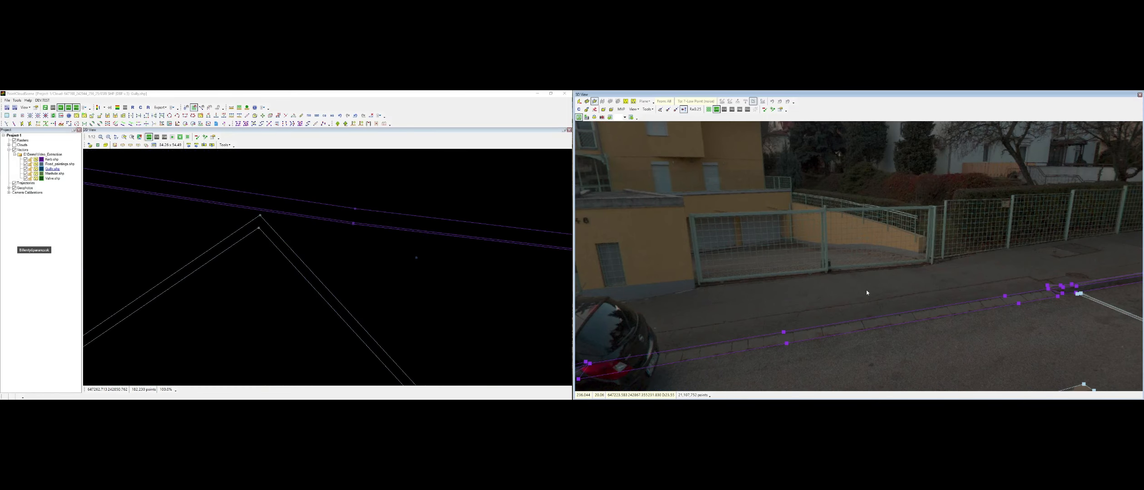
middle_drag(867, 291, 901, 273)
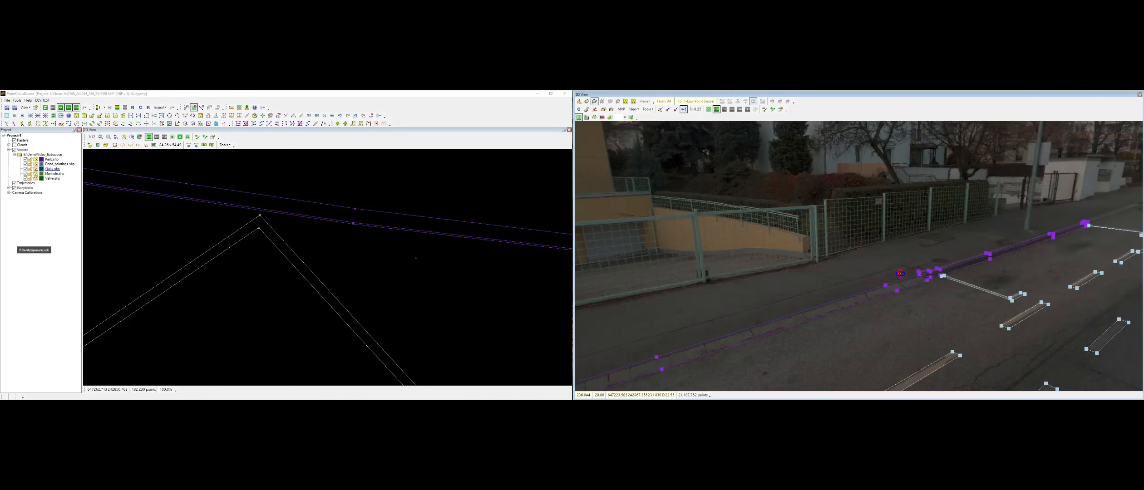
Make Manhole.shp the active vector layer
right_click(863, 221)
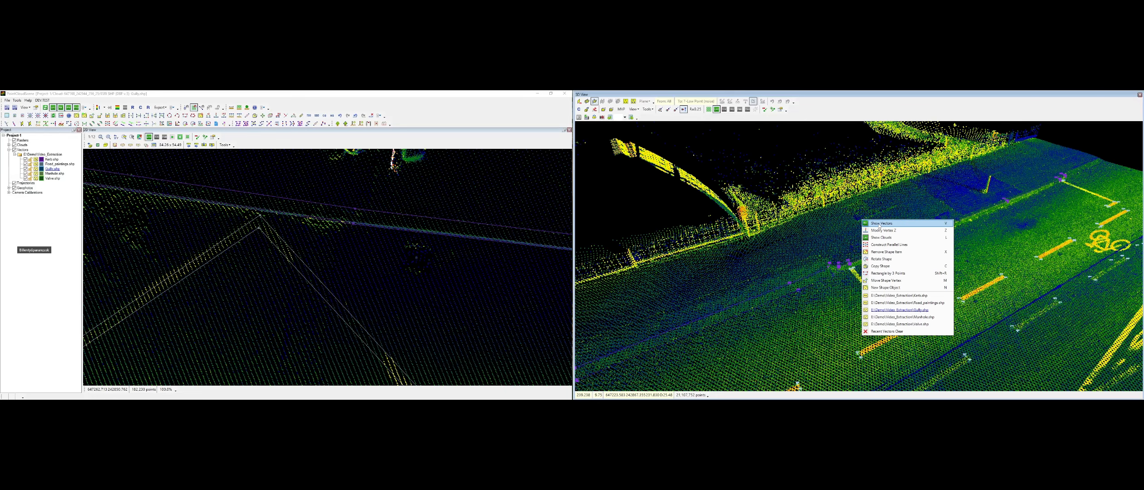
click(903, 317)
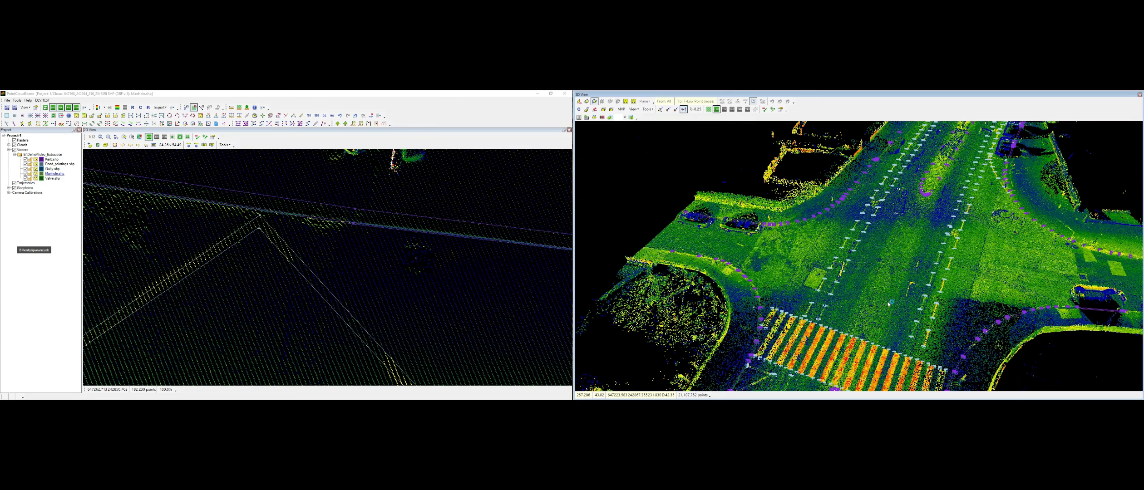
Turn on all point classes for the 3D view and apply the class filter
scroll(888, 301, up, 1)
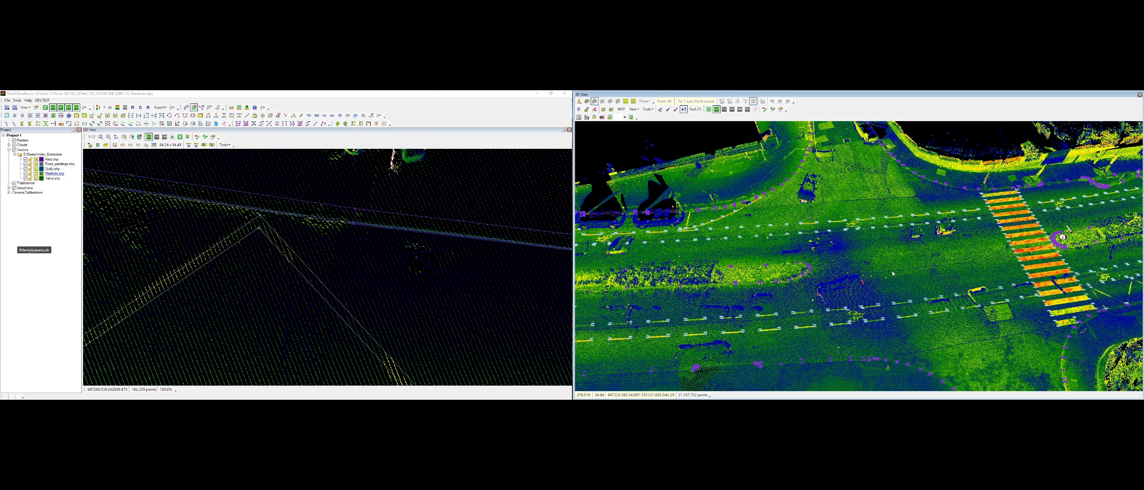
scroll(893, 274, down, 3)
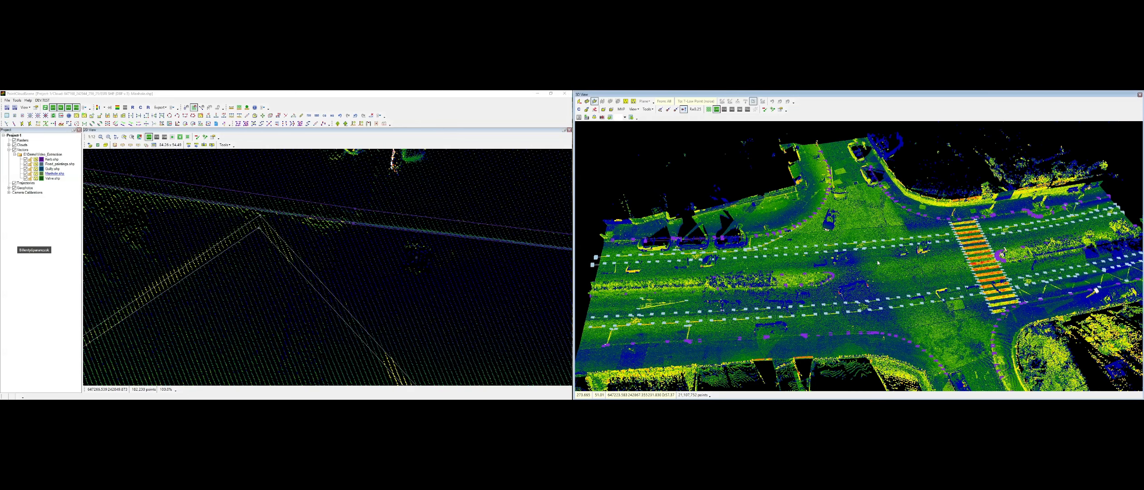
mouse_move(878, 262)
mouse_down()
mouse_move(775, 254)
mouse_move(694, 230)
mouse_move(865, 265)
mouse_up()
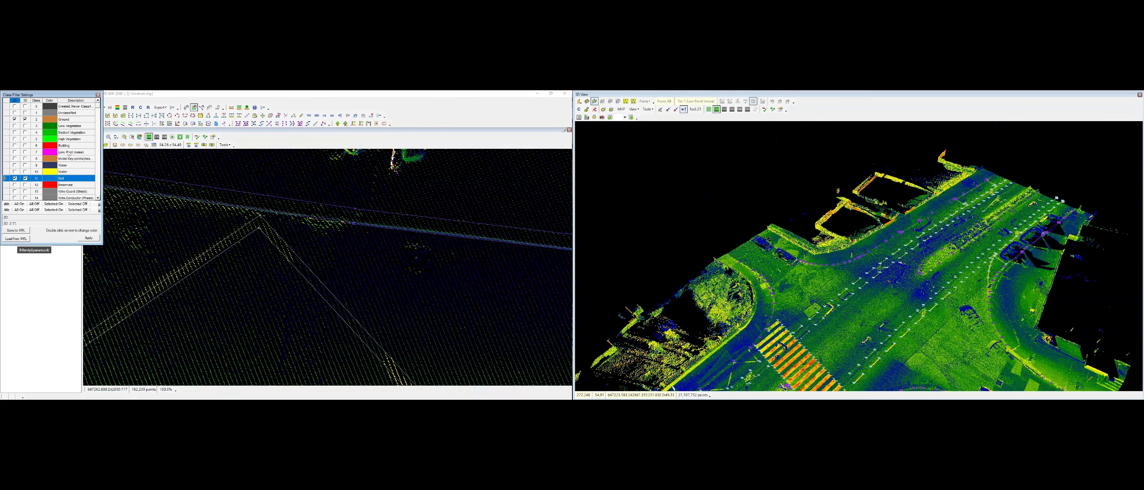
click(20, 211)
click(89, 238)
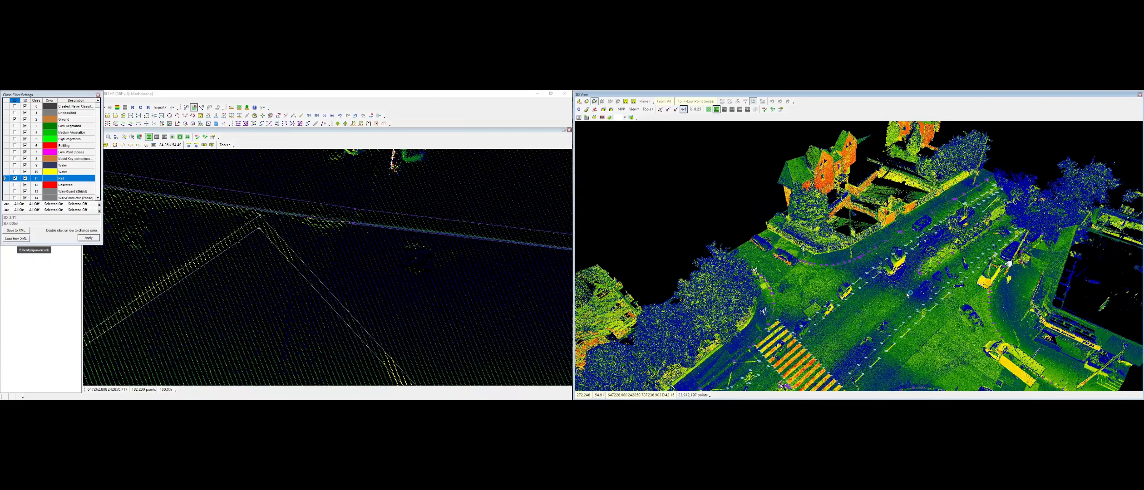
middle_drag(907, 295, 754, 271)
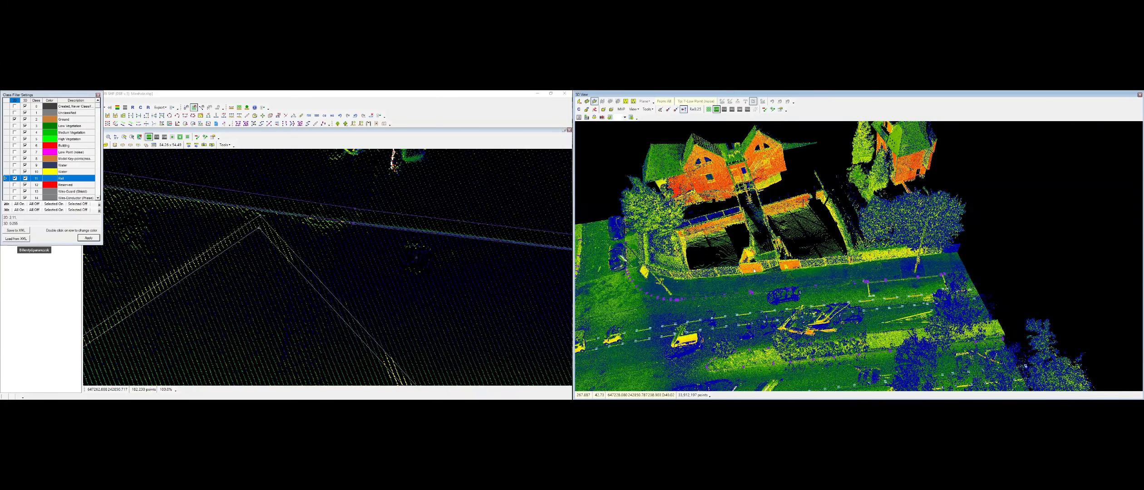
middle_drag(755, 272, 838, 281)
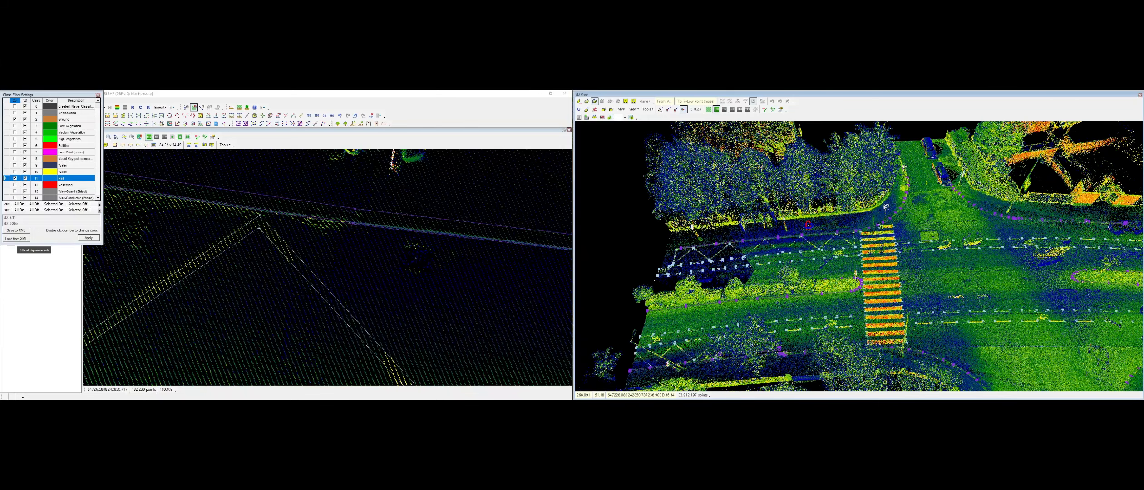
middle_drag(838, 281, 1034, 353)
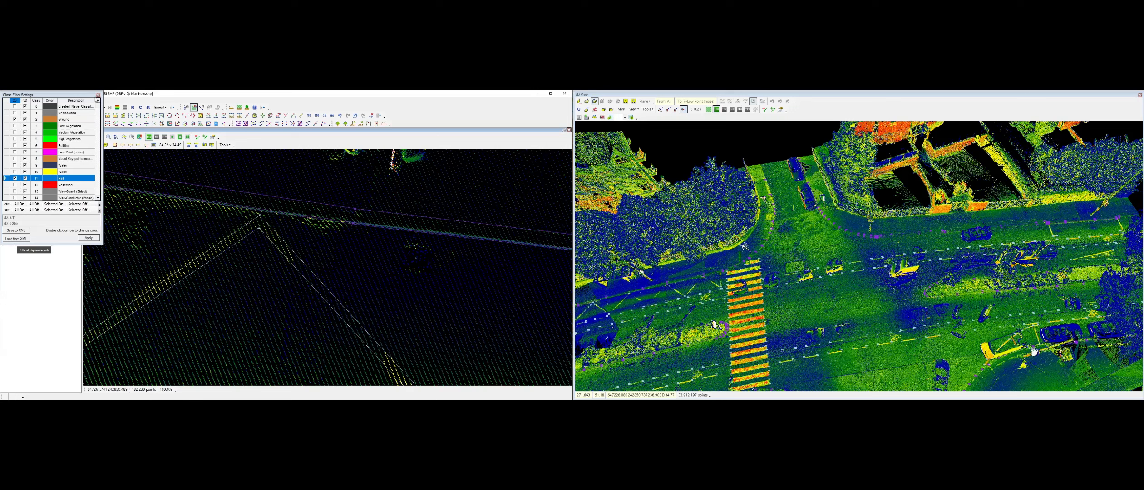
Save the new vector layer as Lamp_post.shp in the Video_Extraction folder
click(53, 187)
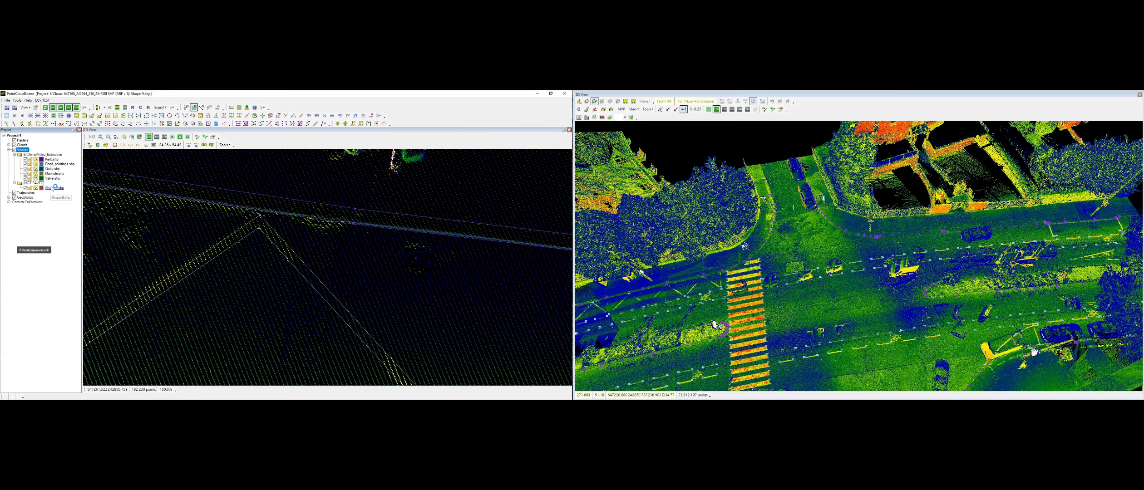
right_click(54, 187)
click(73, 313)
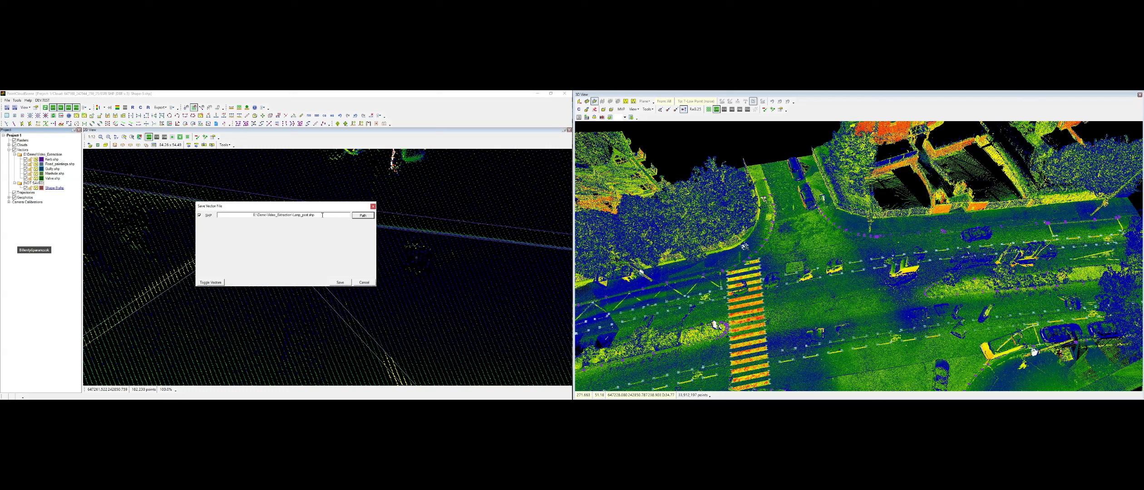
key(Return)
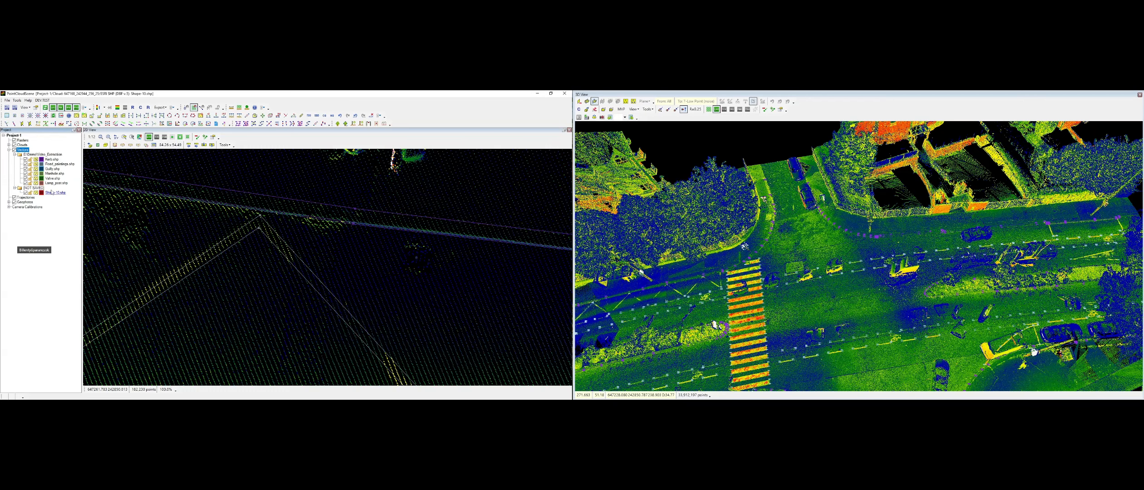
Save another new vector layer as Traffic_sign.shp in the Video_Extraction folder
right_click(46, 194)
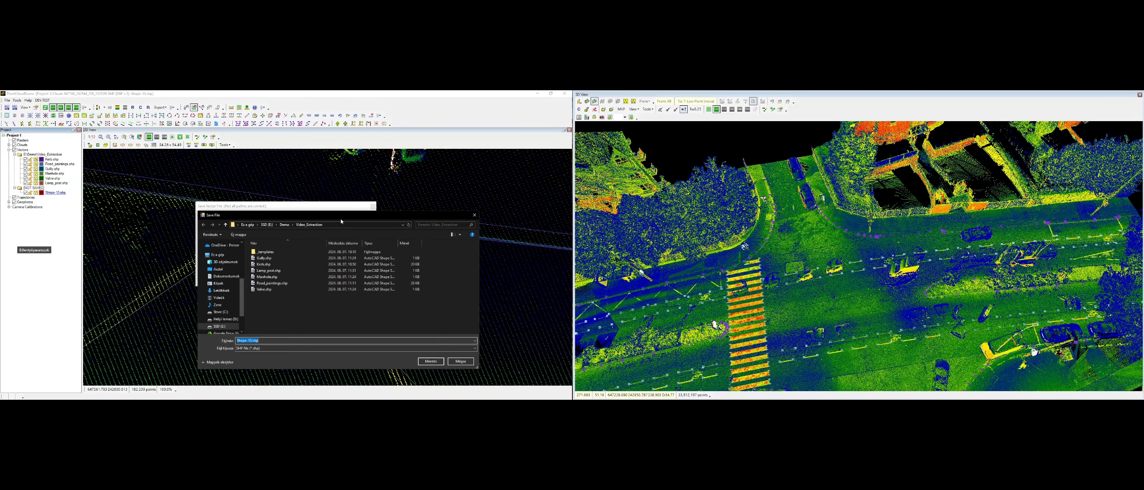
text(Tree)
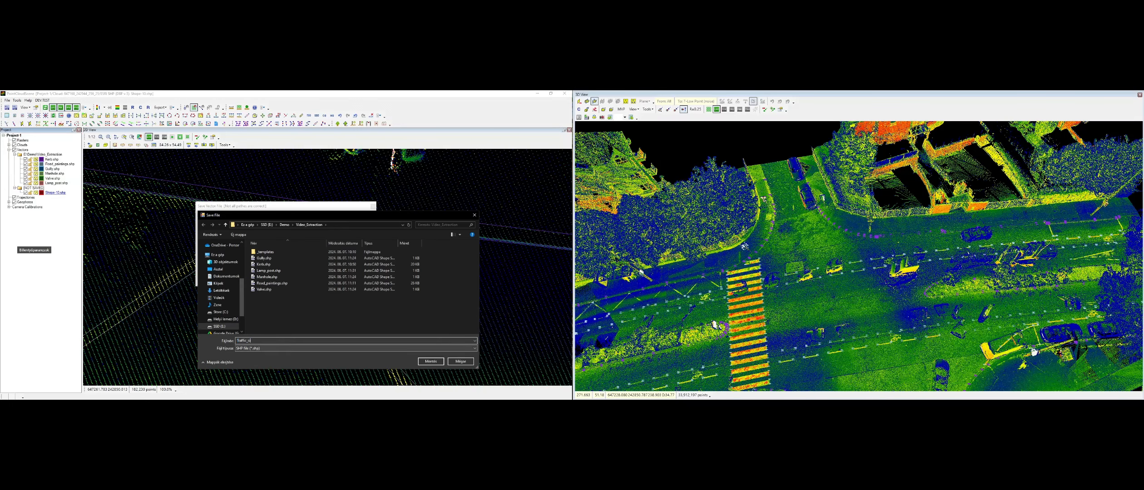
key(Return)
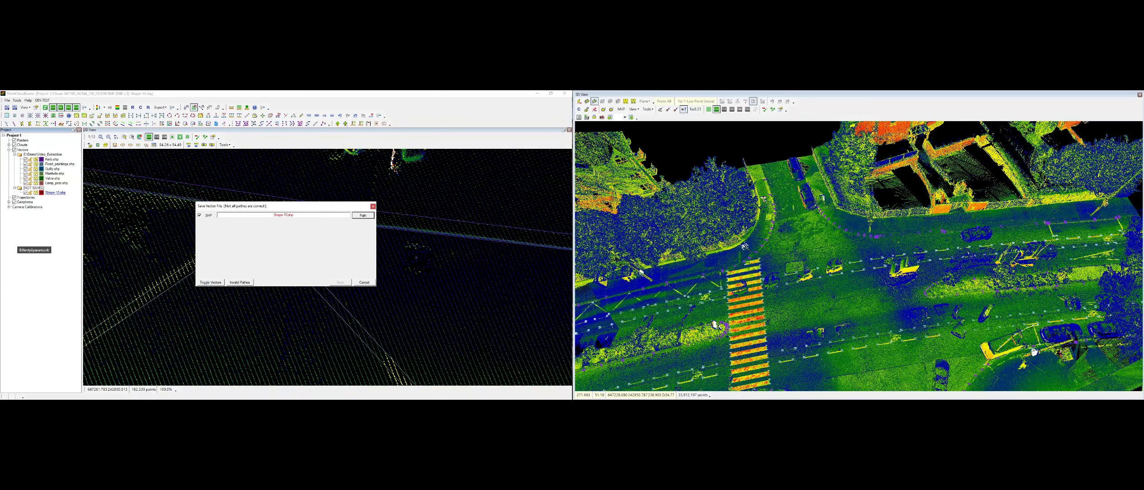
click(341, 282)
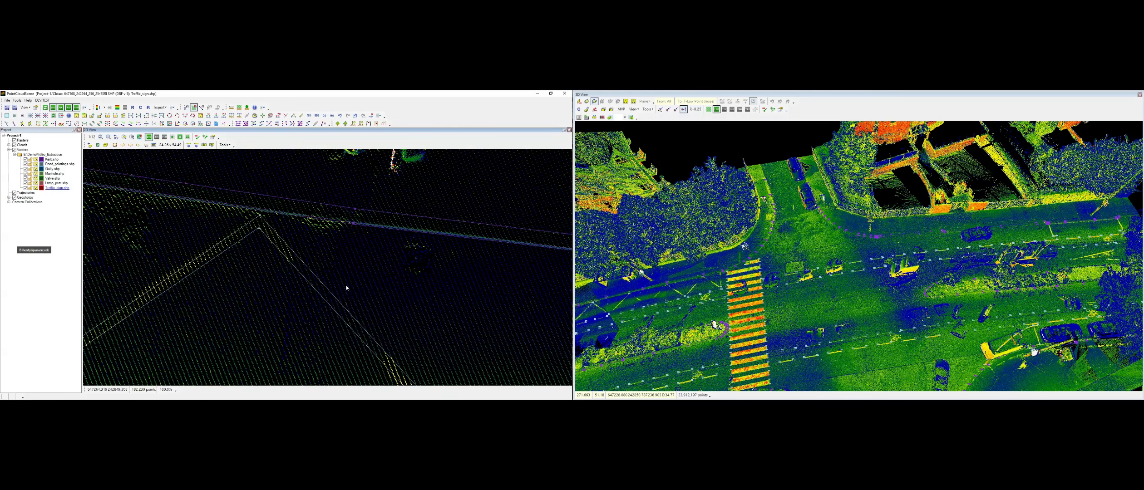
Locate the lamp post beside the kerb in both views and make Lamp_post.shp the active layer
scroll(346, 288, down, 3)
middle_drag(1081, 218, 852, 260)
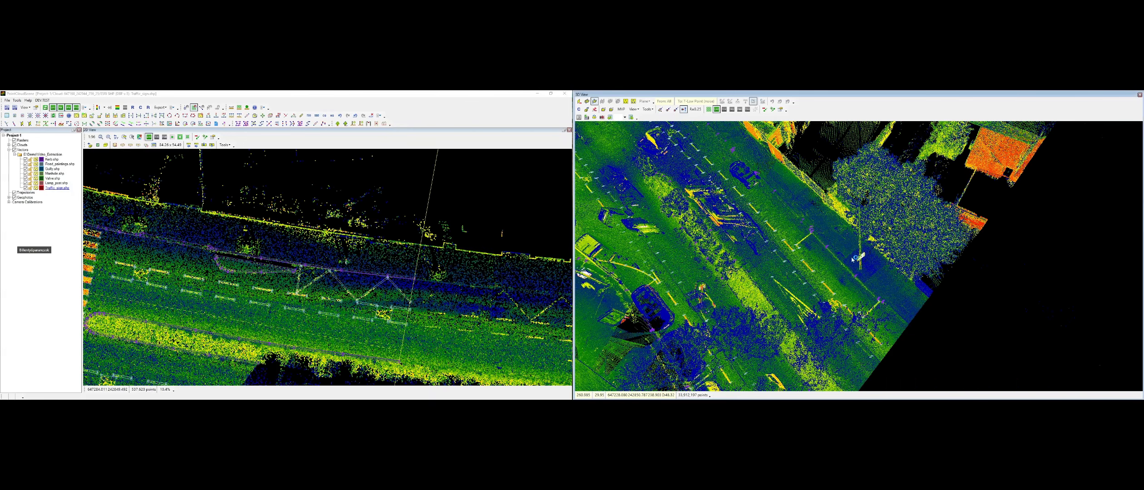
scroll(852, 260, up, 3)
middle_drag(167, 339, 537, 299)
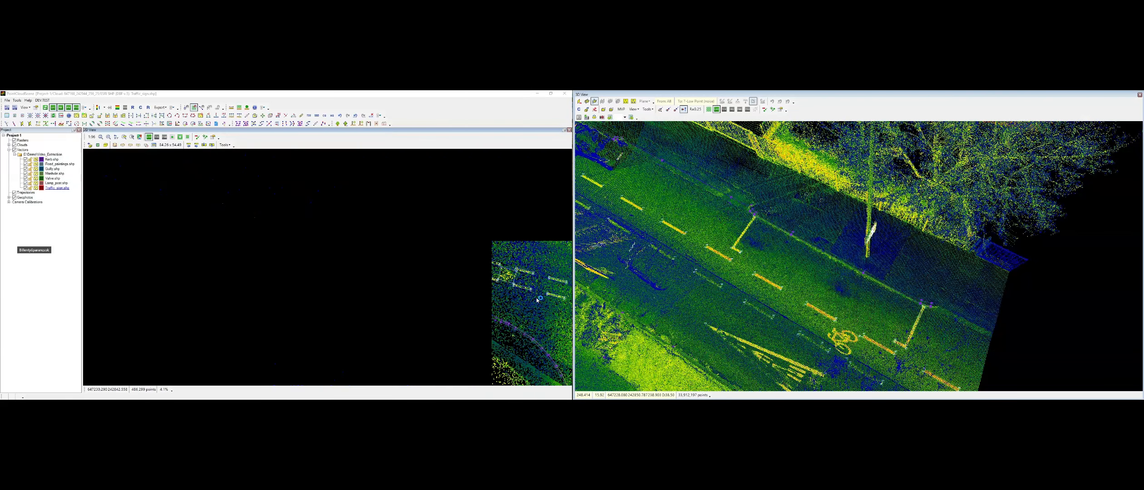
click(59, 184)
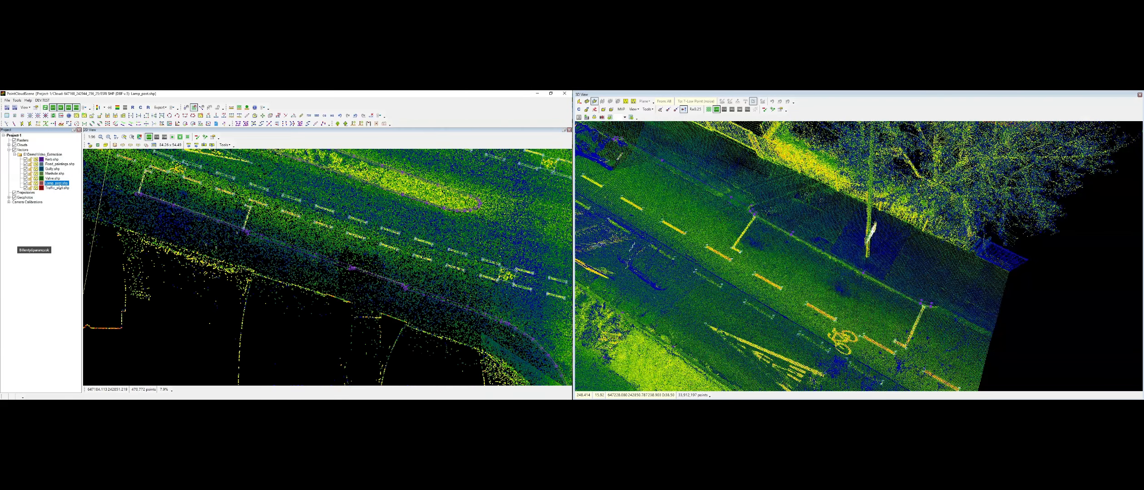
middle_drag(233, 240, 360, 322)
scroll(292, 292, up, 2)
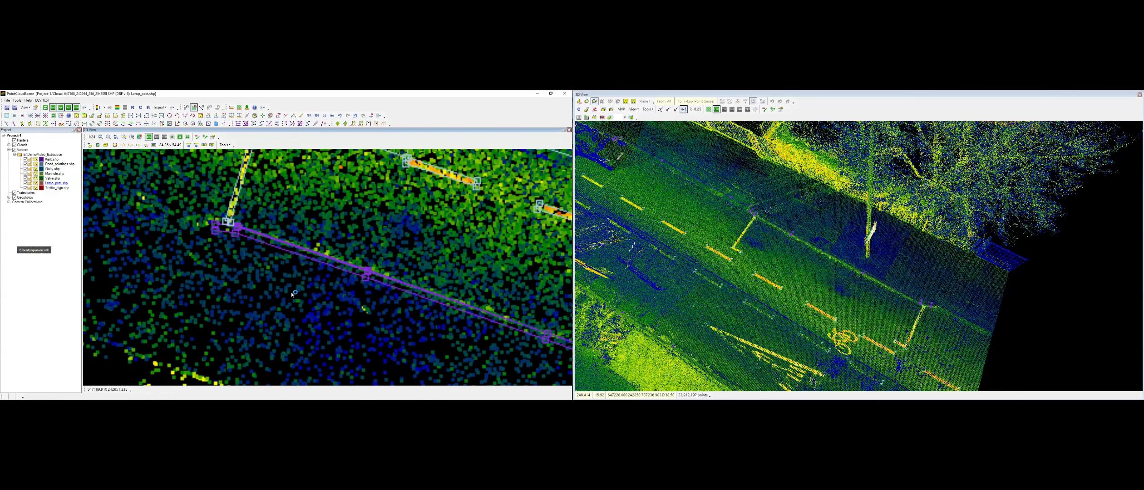
Place a new point object at the centre of the lamp post's circular cross-section in the 2D view
key(n)
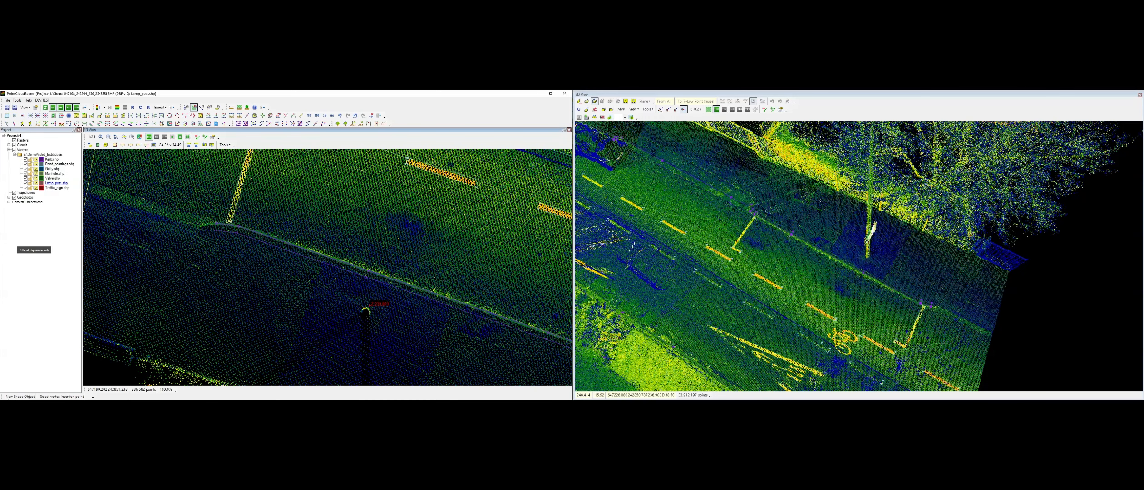
key(z)
scroll(384, 319, up, 2)
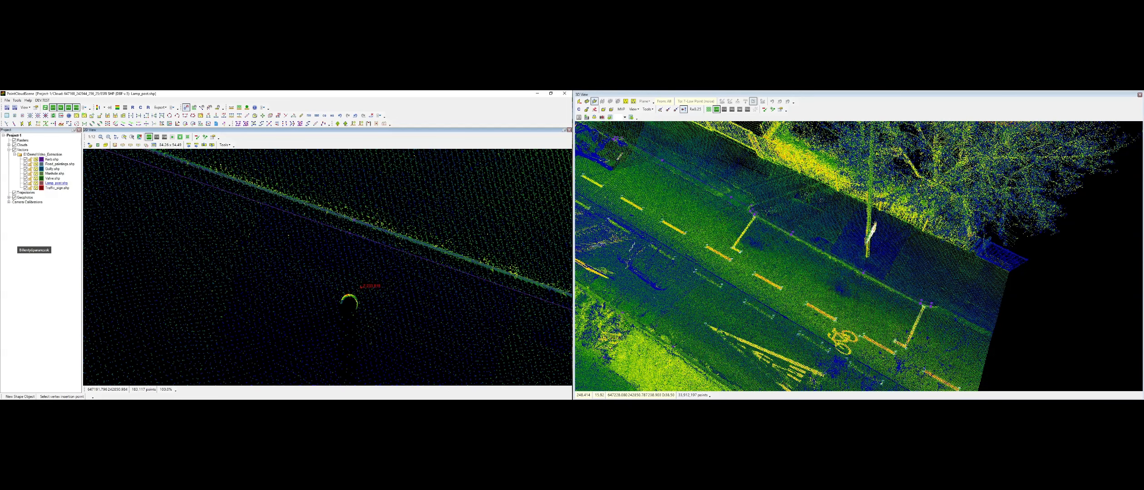
key(c)
key(n)
click(350, 303)
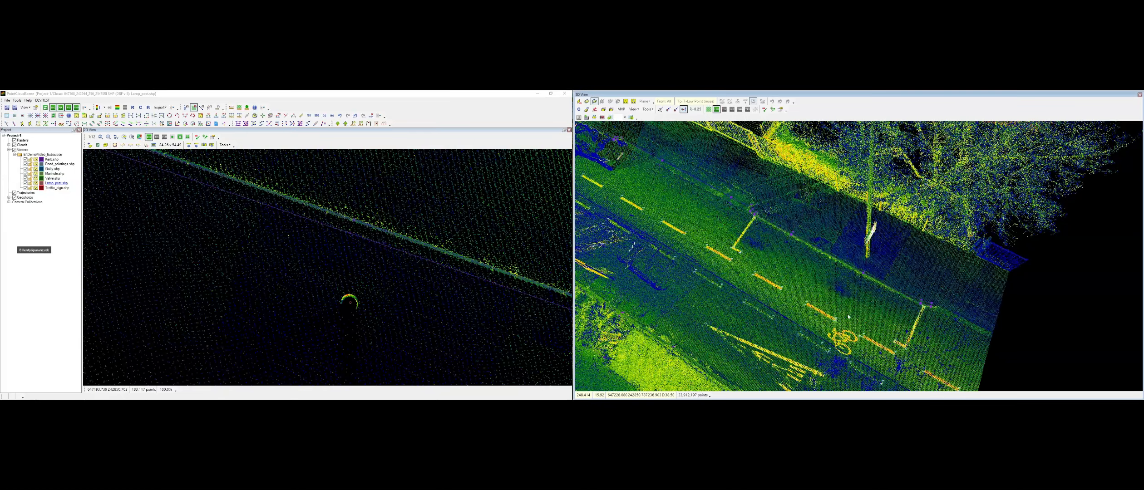
Place a new Lamp_post.shp point at the centre of the next lamp post's circular cross-section beside the kerb in the 2D view
scroll(865, 287, up, 3)
middle_drag(867, 238, 775, 271)
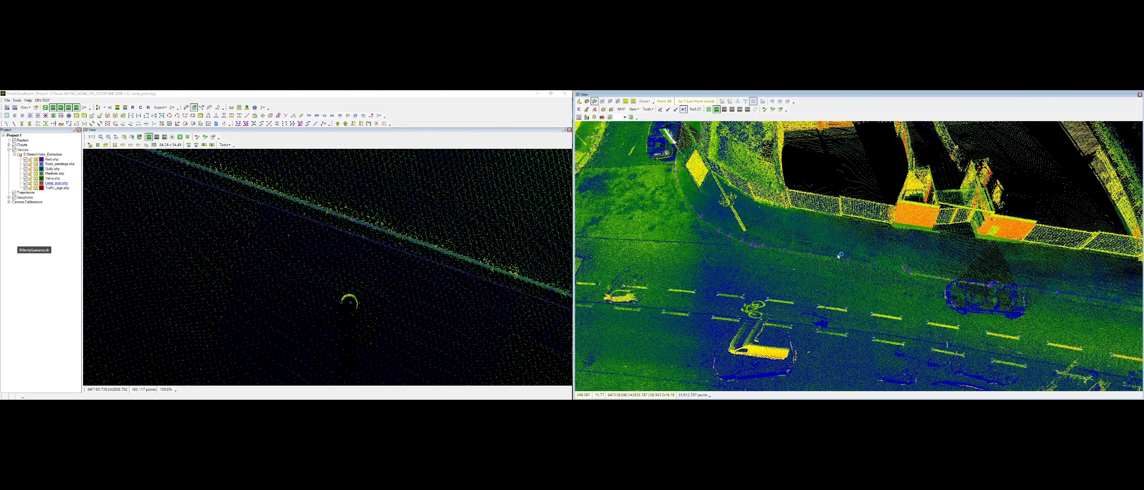
middle_drag(838, 257, 865, 272)
scroll(350, 281, down, 2)
middle_drag(464, 327, 212, 217)
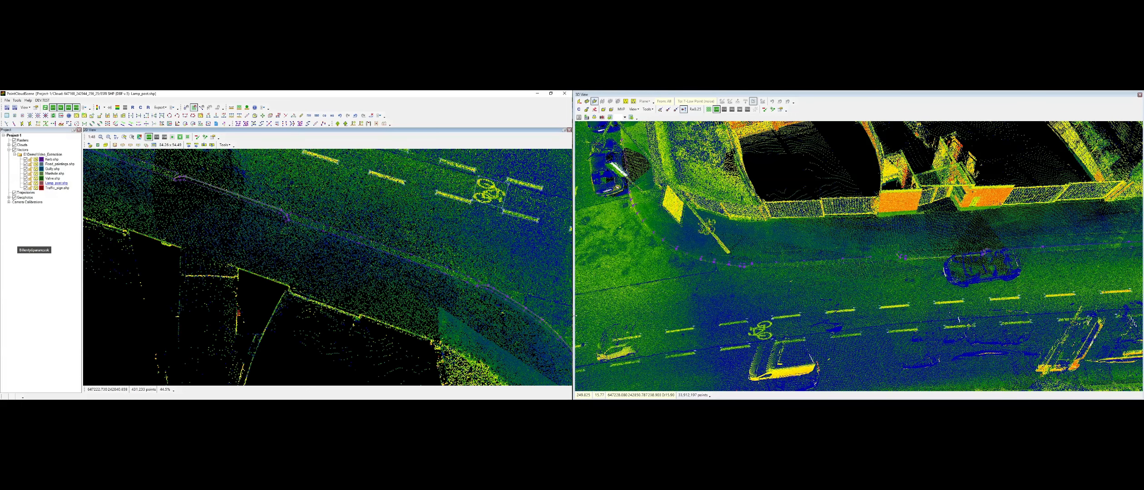
scroll(481, 313, up, 2)
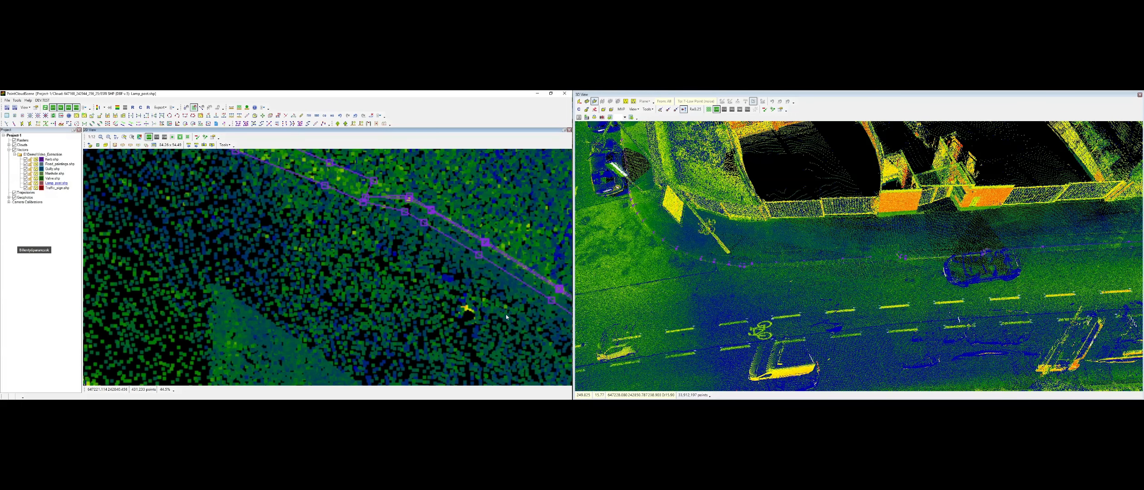
key(n)
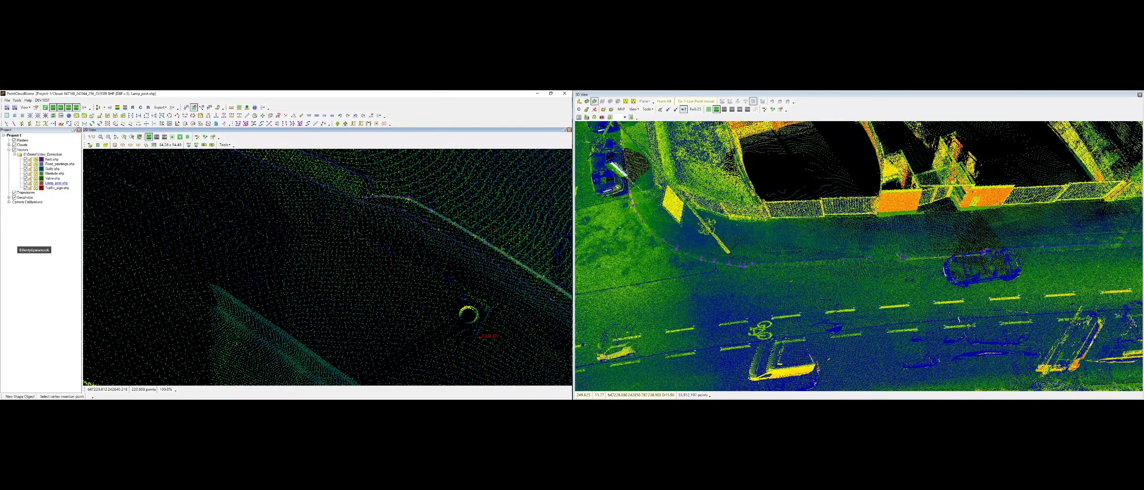
key(z)
click(469, 314)
Make Traffic_sign.shp the active layer and place a point on the sign post near the parked cars in the 2D view
scroll(749, 260, up, 3)
middle_drag(749, 259, 723, 241)
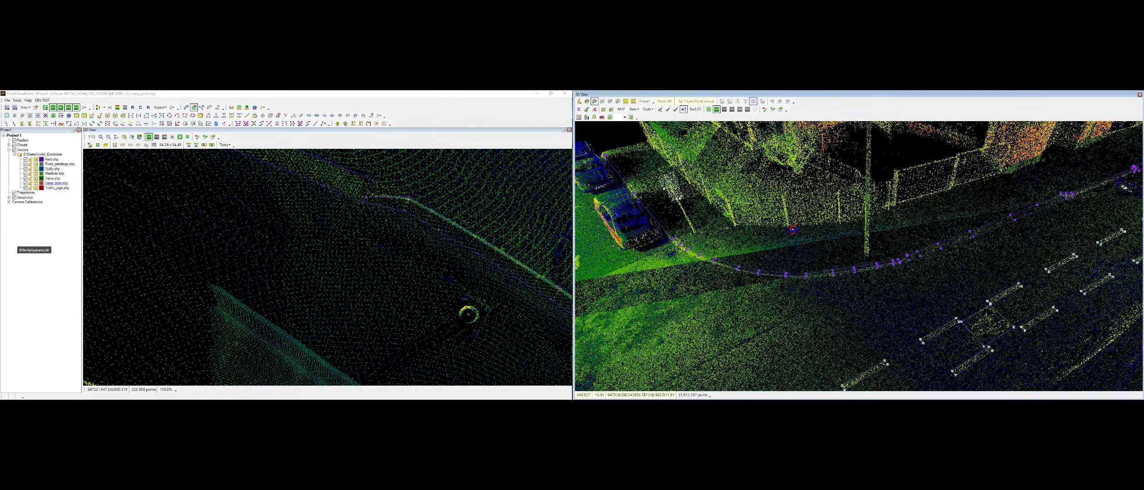
scroll(722, 242, down, 3)
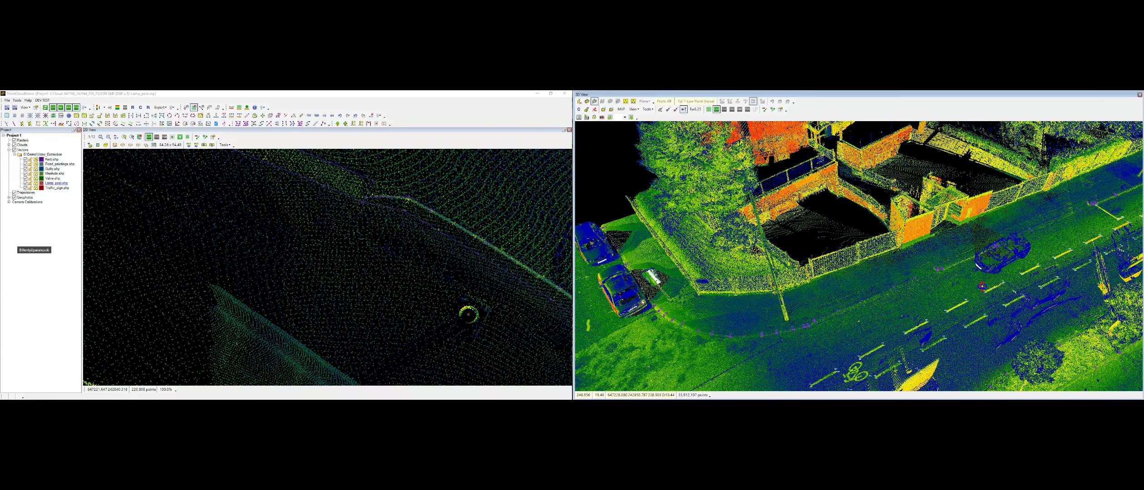
middle_drag(982, 286, 1133, 256)
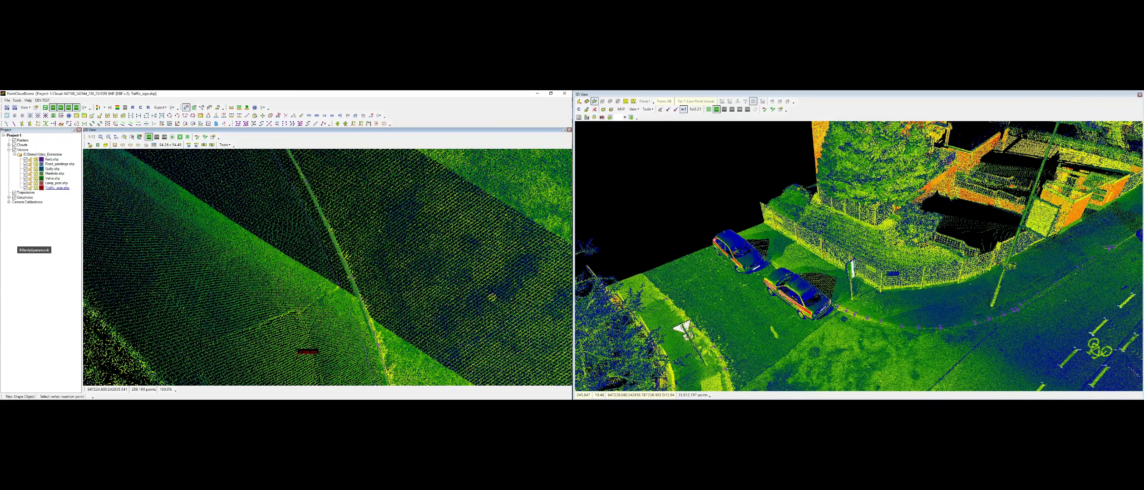
middle_drag(305, 373, 220, 182)
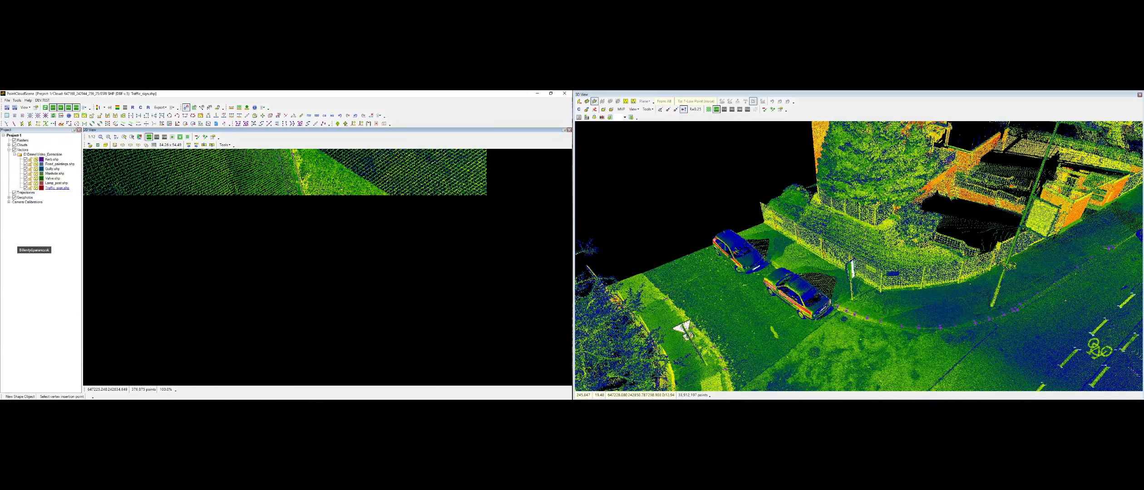
click(242, 294)
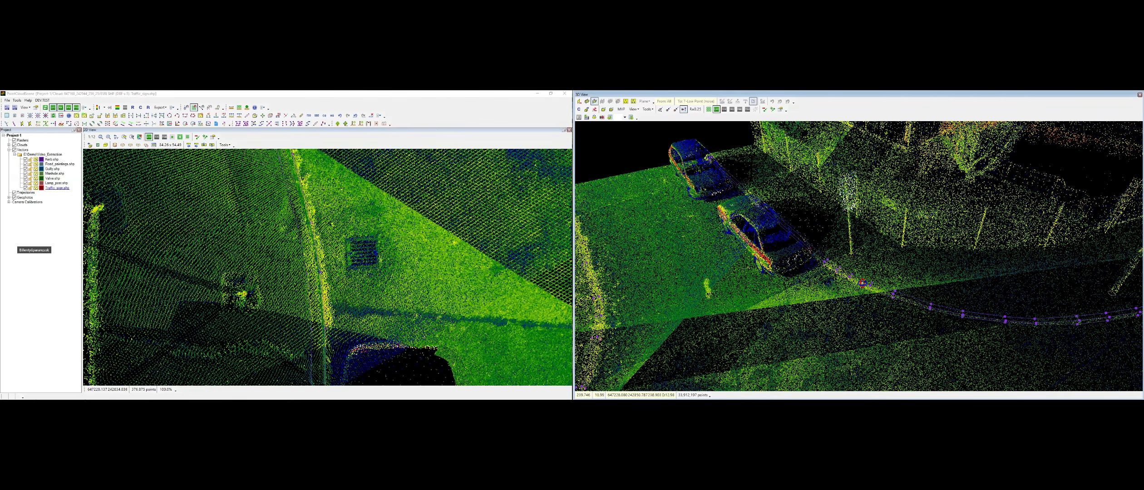
Place a Traffic_sign.shp point at the sign post on the curved pavement near the fence in the 2D view
scroll(432, 290, down, 2)
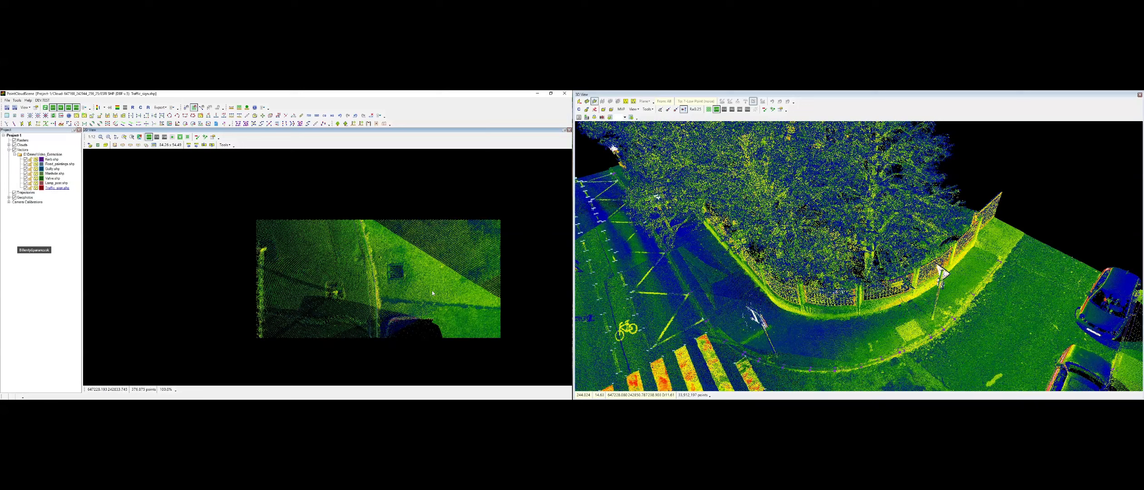
middle_drag(432, 290, 130, 274)
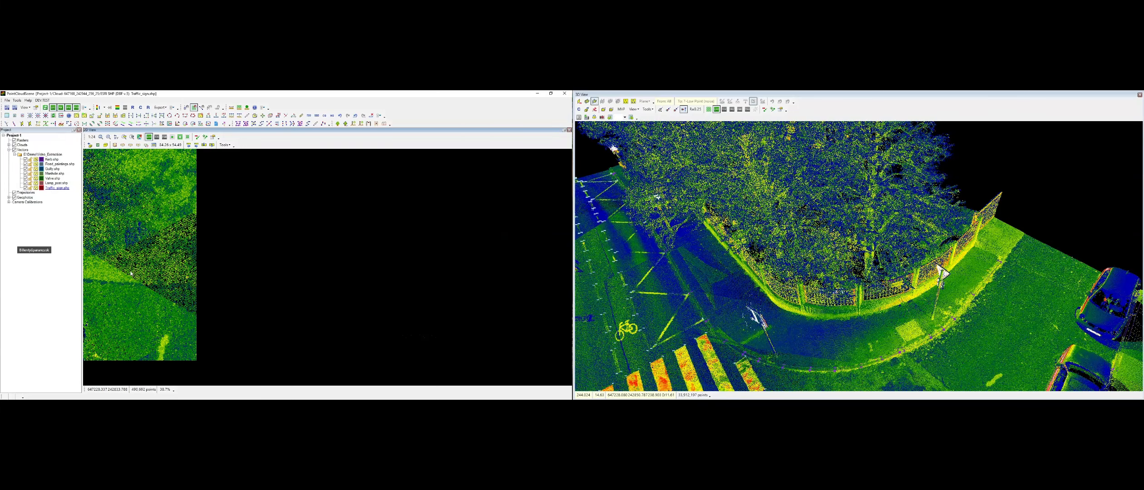
scroll(232, 273, up, 2)
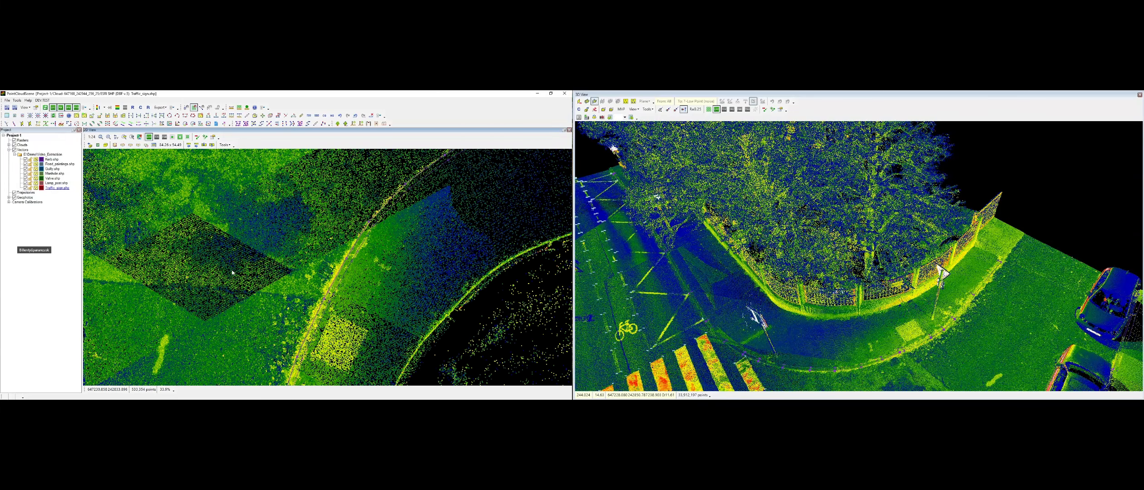
middle_drag(293, 377, 247, 232)
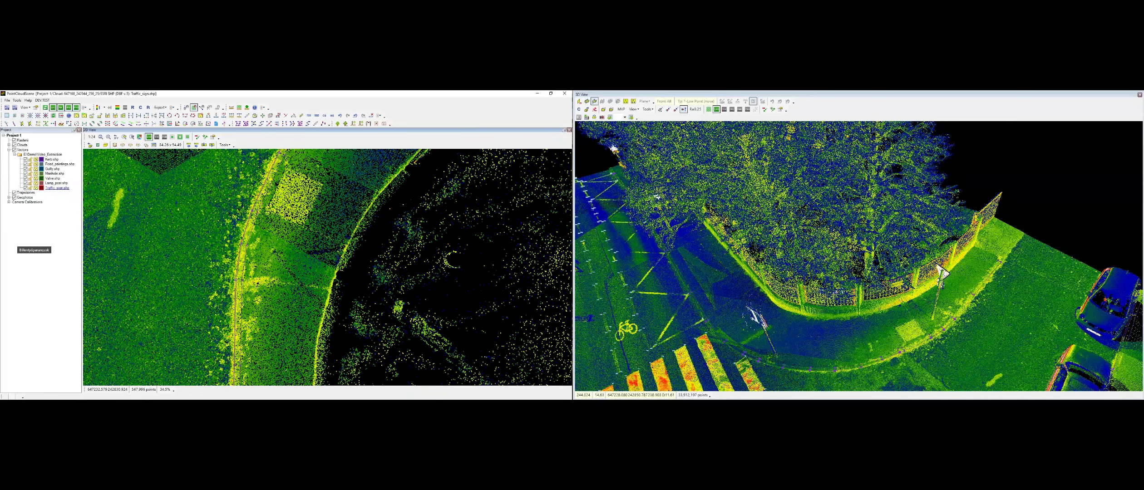
scroll(268, 266, up, 1)
key(n)
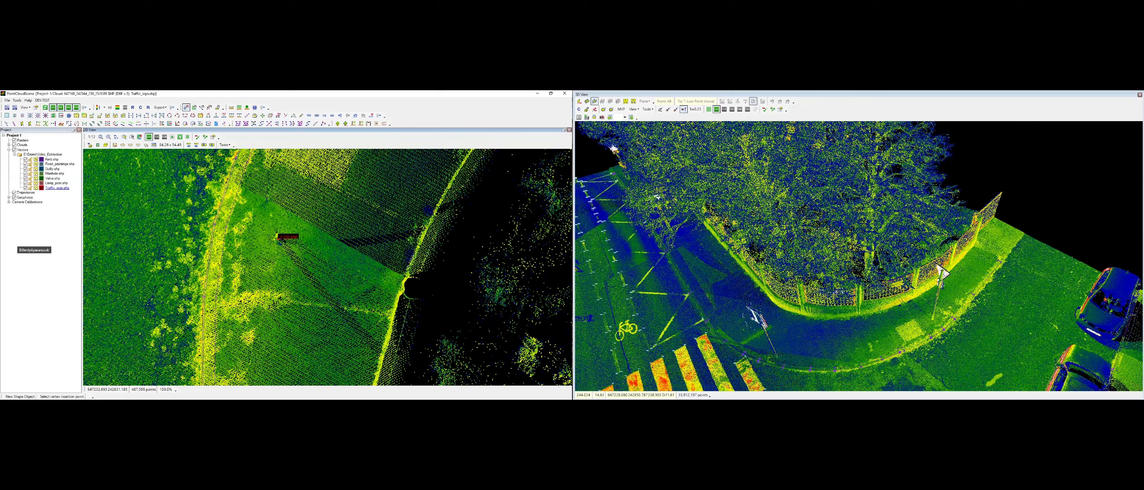
right_click(261, 257)
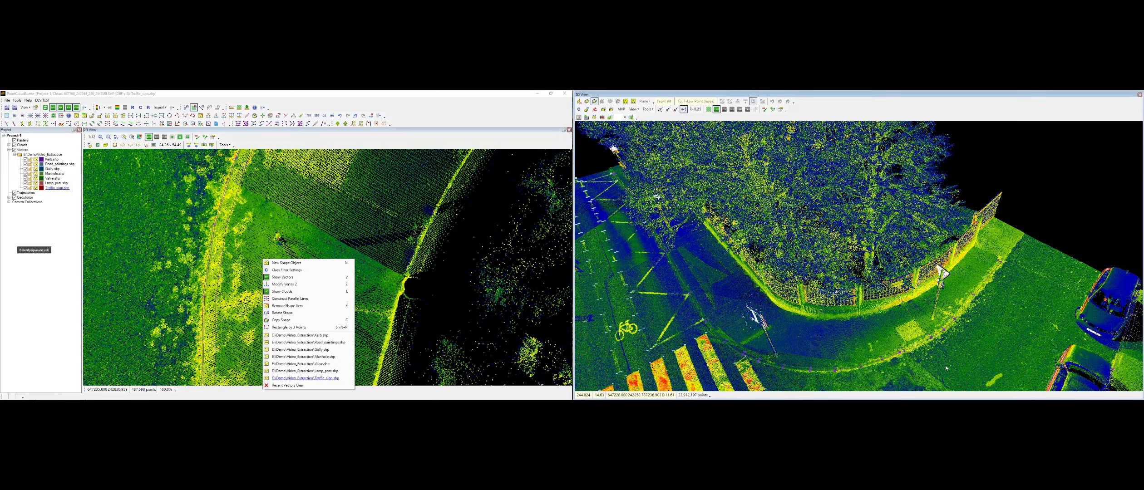
Place a Traffic_sign.shp point on the sign post beside the zebra crossing and move its vertex onto the post
middle_drag(946, 365, 927, 298)
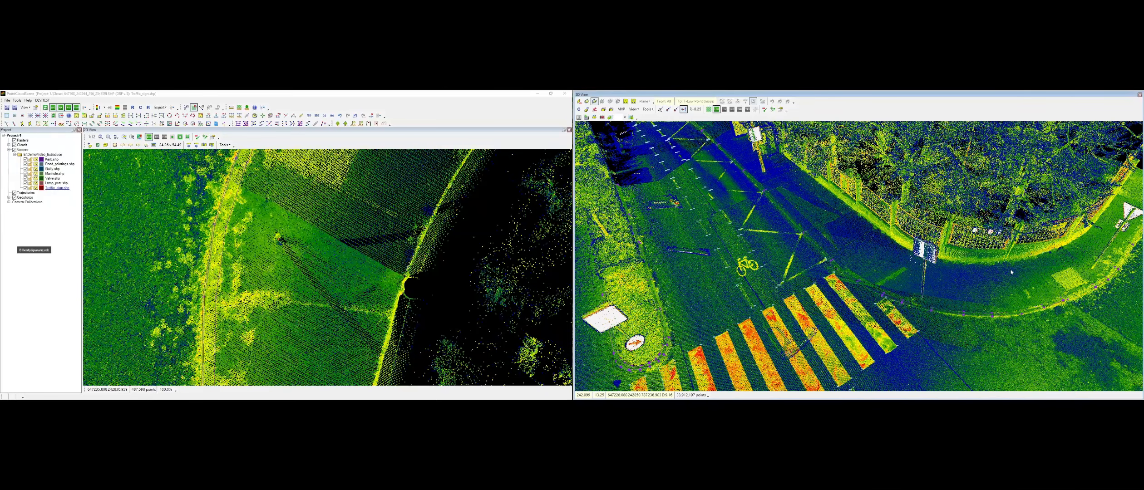
click(1012, 272)
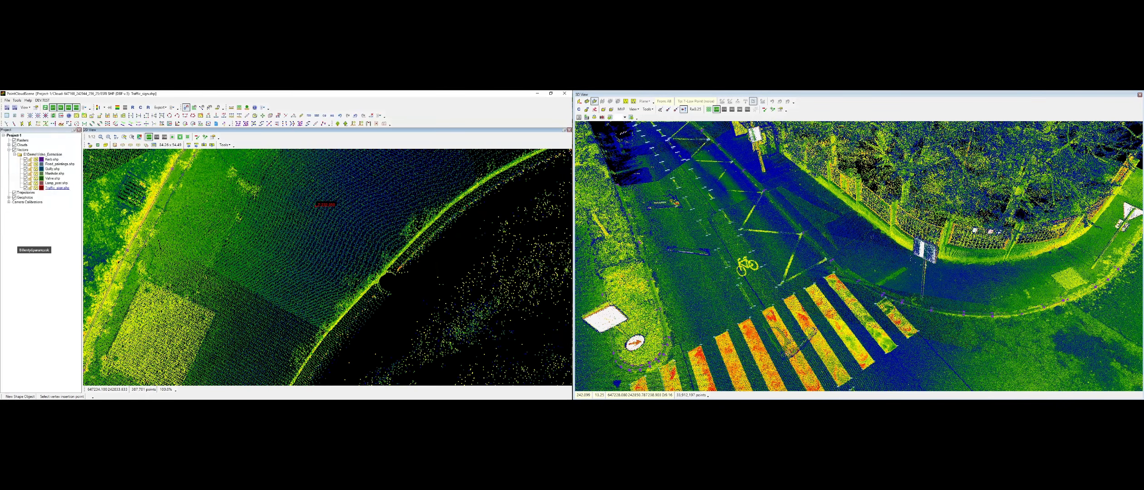
middle_drag(342, 179, 255, 391)
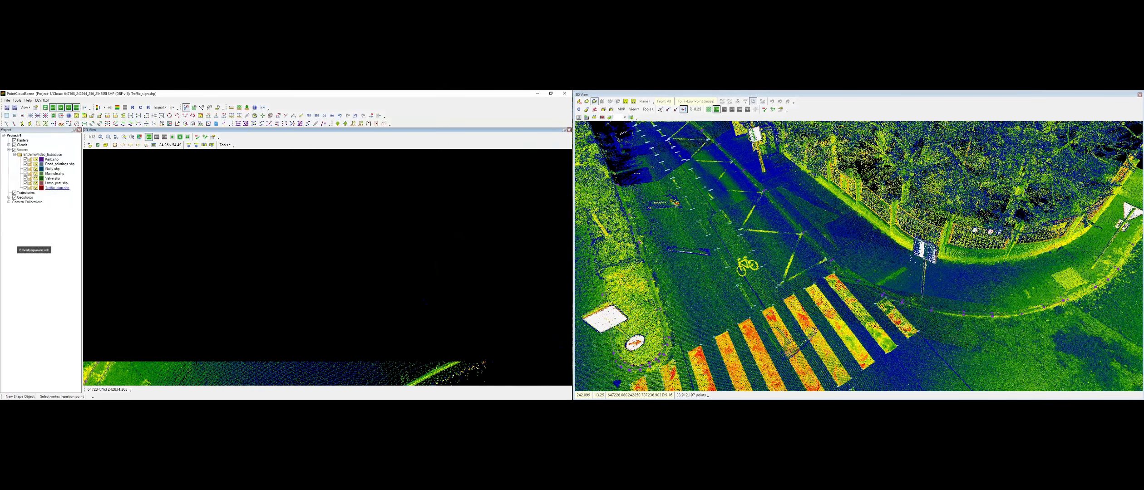
middle_drag(427, 200, 251, 331)
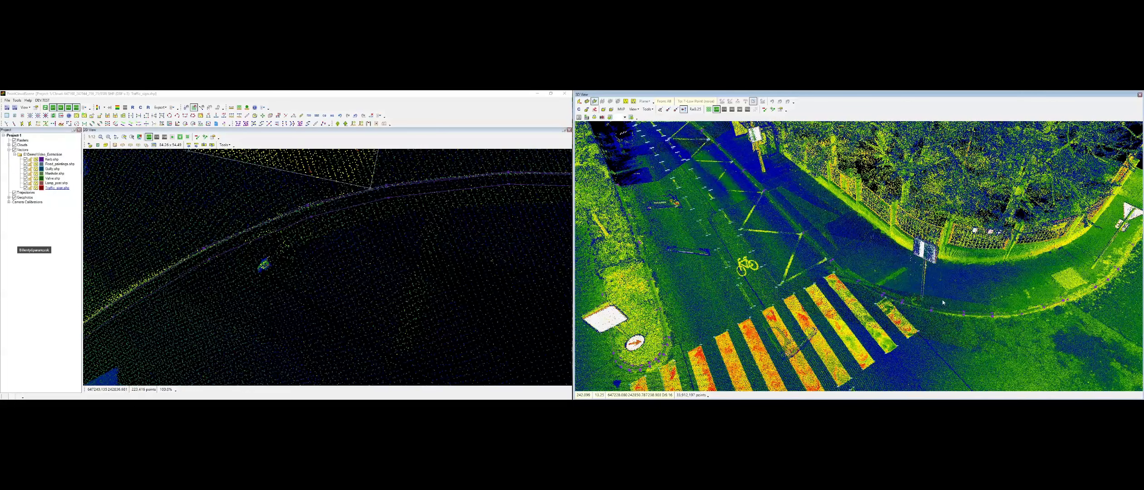
click(269, 266)
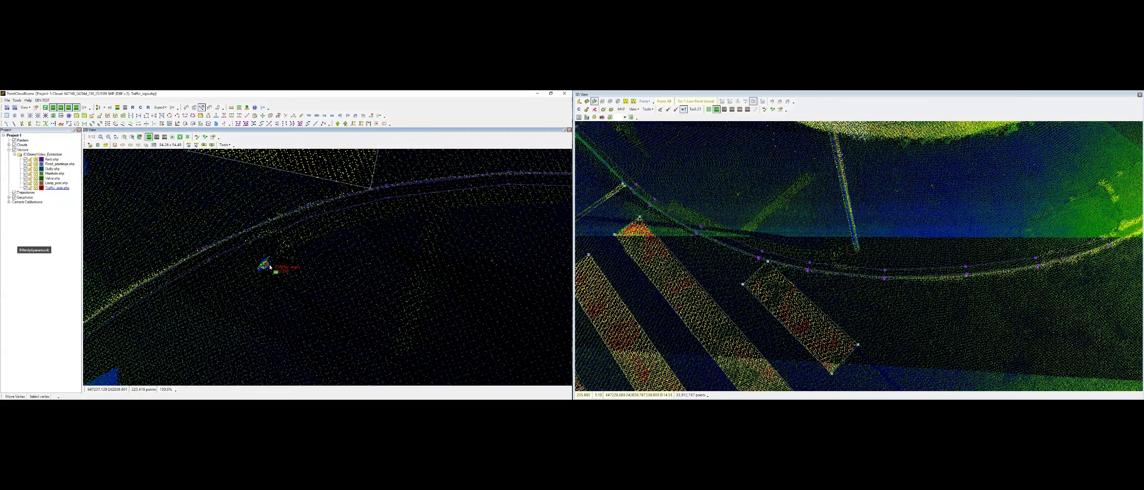
click(268, 265)
Place a Traffic_sign.shp point on the tilted signed pole near the bus shelter in the 2D view
click(419, 274)
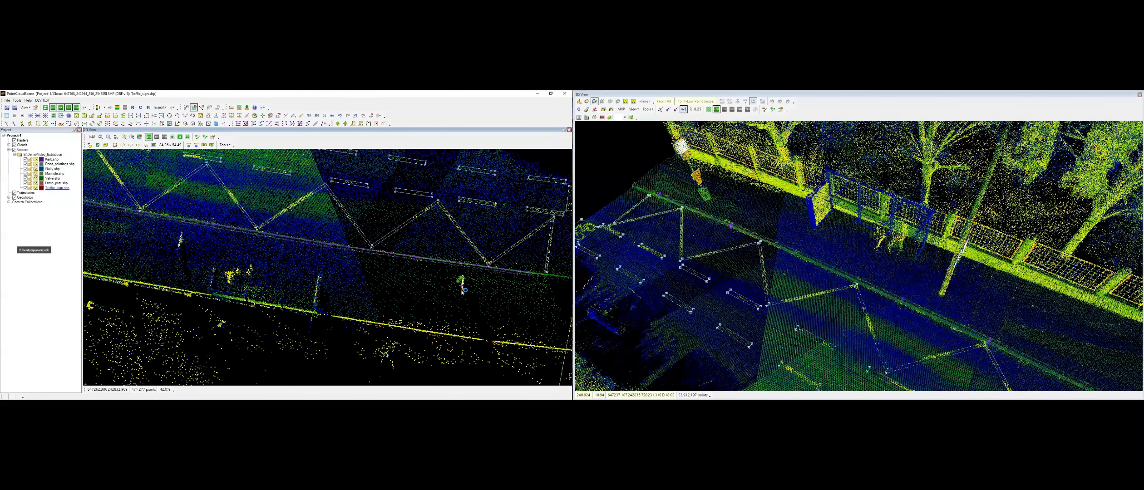
scroll(472, 285, up, 2)
key(space)
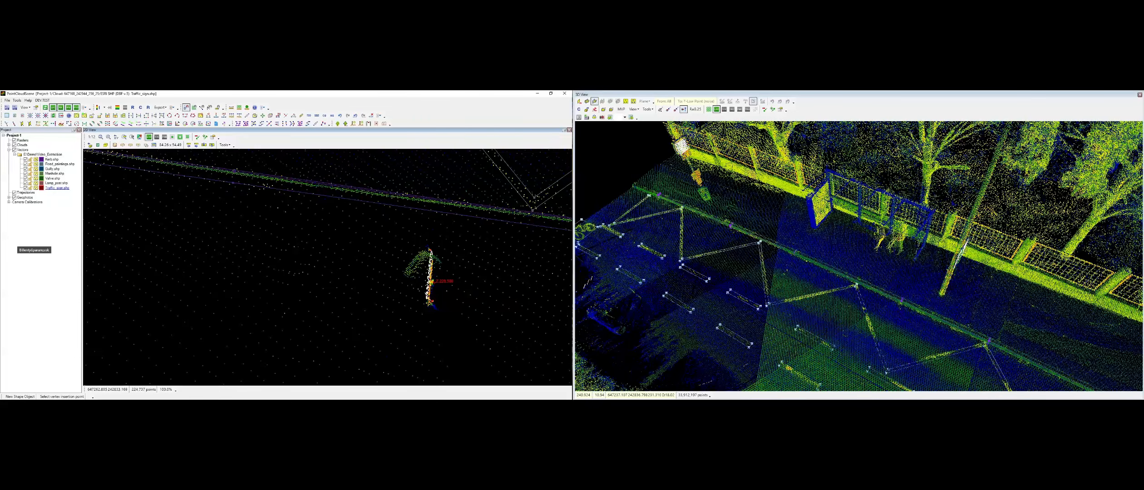
click(432, 283)
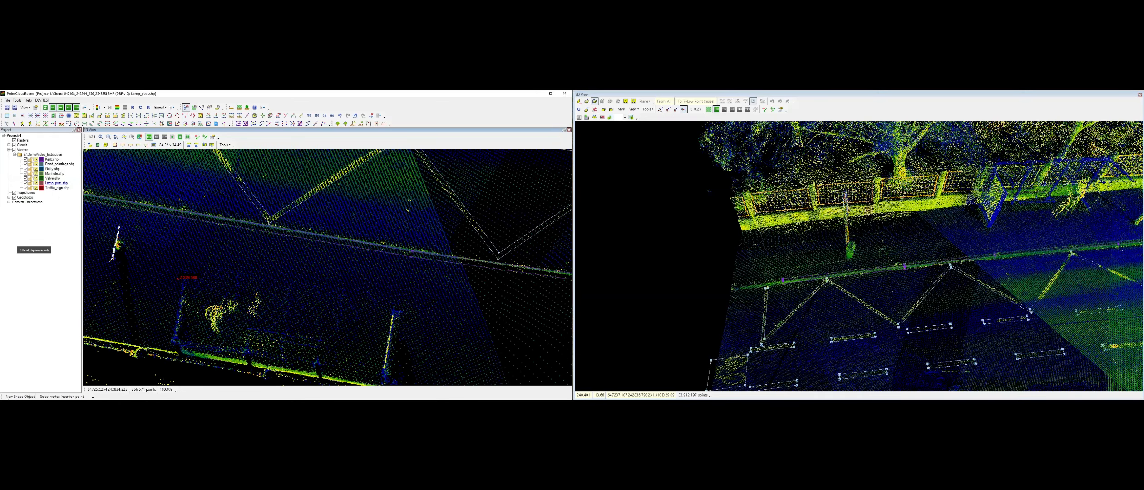
With Lamp_post.shp as the active layer, place a point on the pole beyond the bus shelter in the 2D view
middle_drag(131, 249, 401, 269)
scroll(400, 269, up, 1)
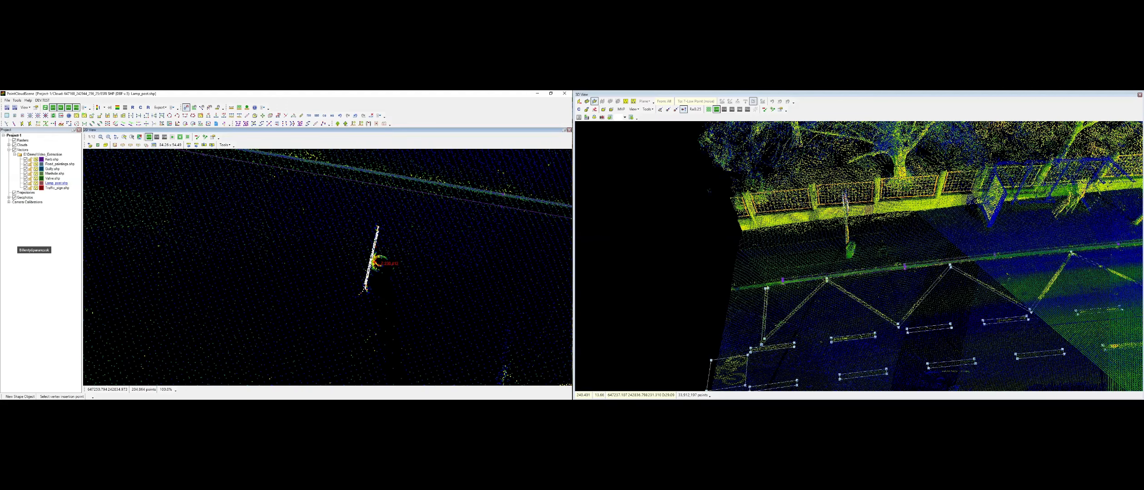
click(375, 262)
Create a new vector layer and save it as Bus_stop.shp in the Video_Extraction folder
middle_drag(943, 270, 858, 238)
scroll(858, 239, up, 3)
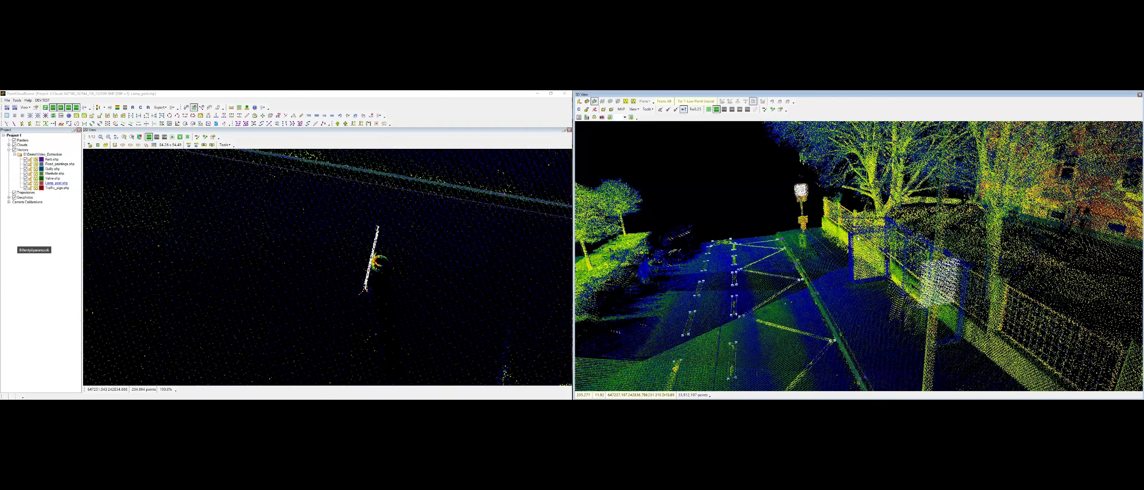
right_click(21, 150)
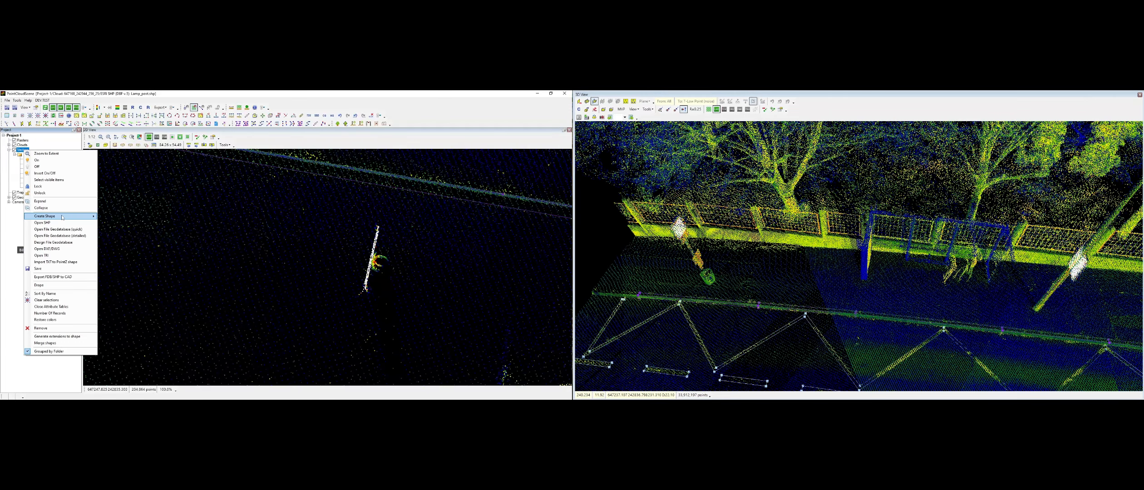
click(63, 218)
right_click(49, 198)
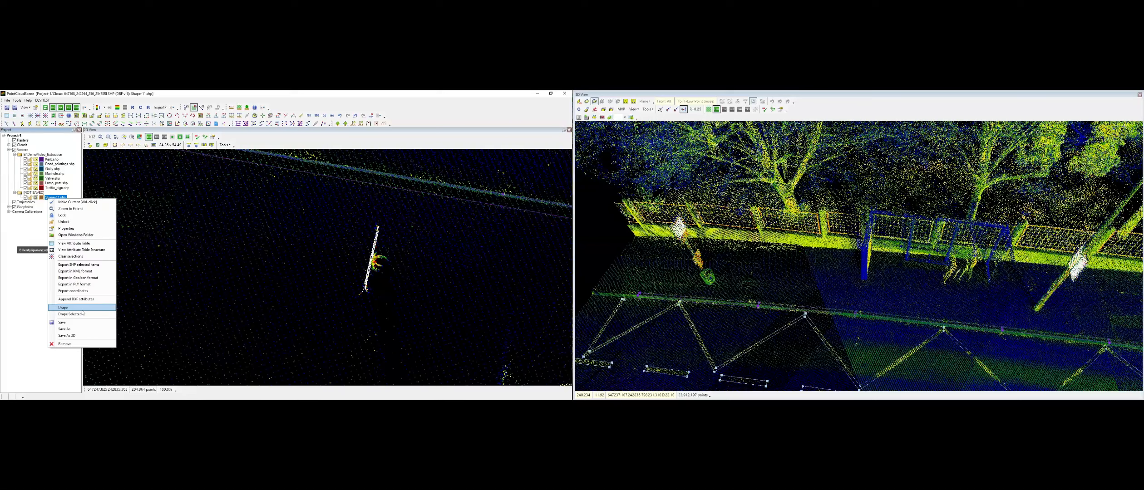
click(81, 309)
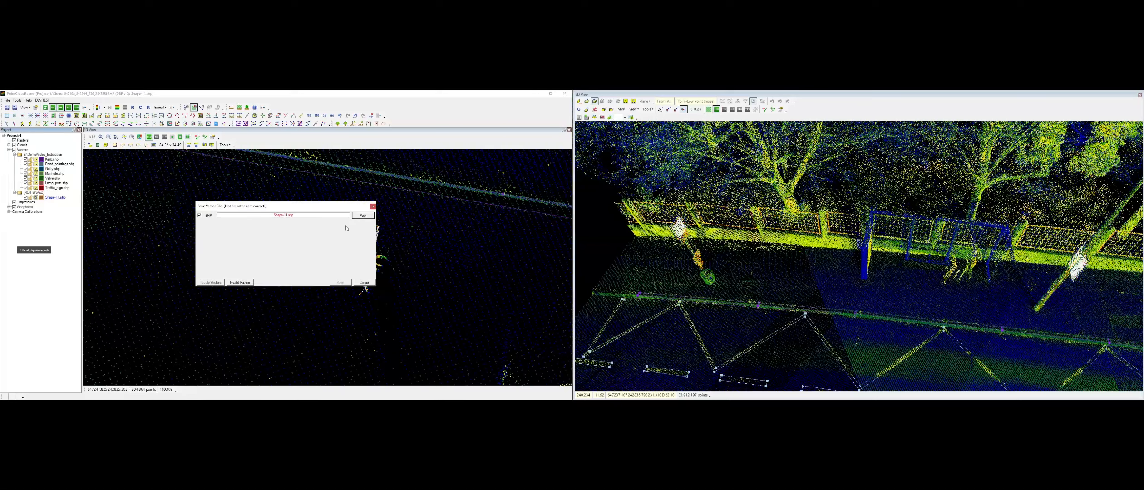
click(363, 215)
text(Bus_stop)
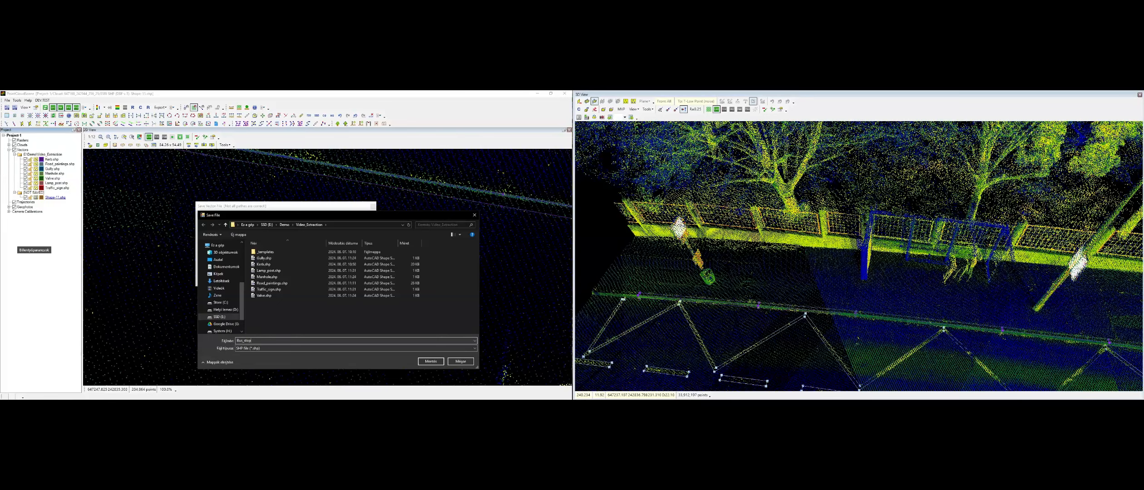
key(Return)
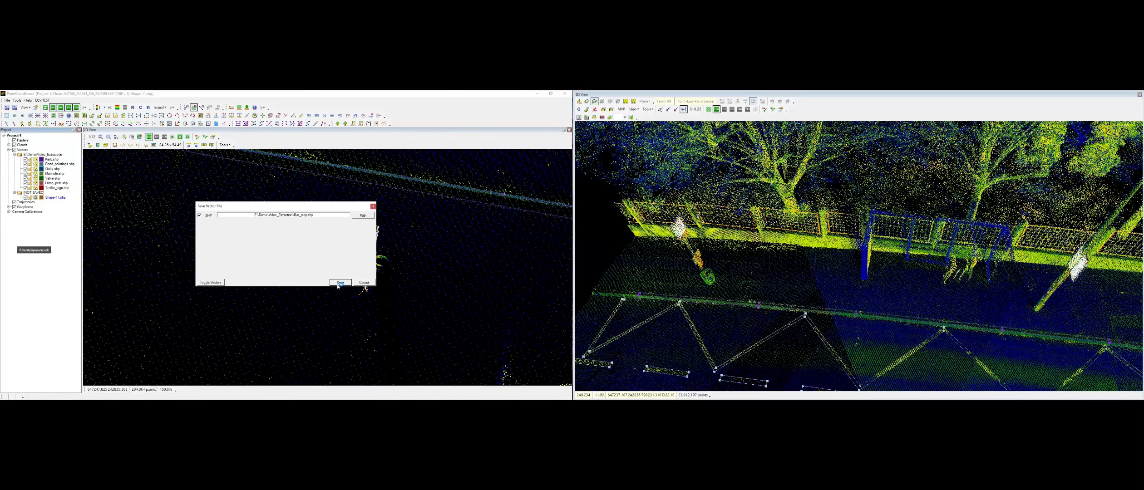
click(338, 283)
Draw a rectangle by three points around the bus shelter's footprint in the 2D view
click(185, 116)
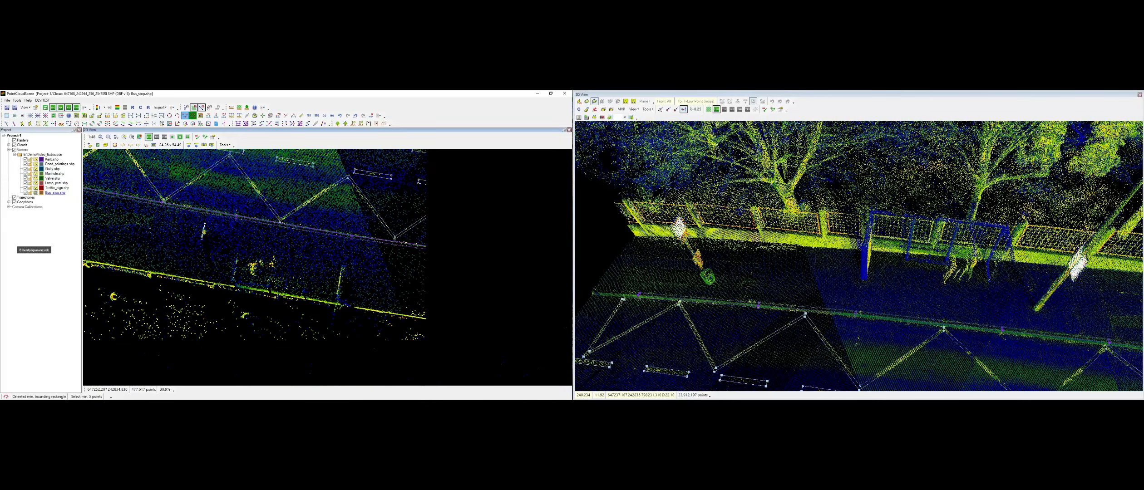
click(186, 117)
scroll(250, 284, up, 1)
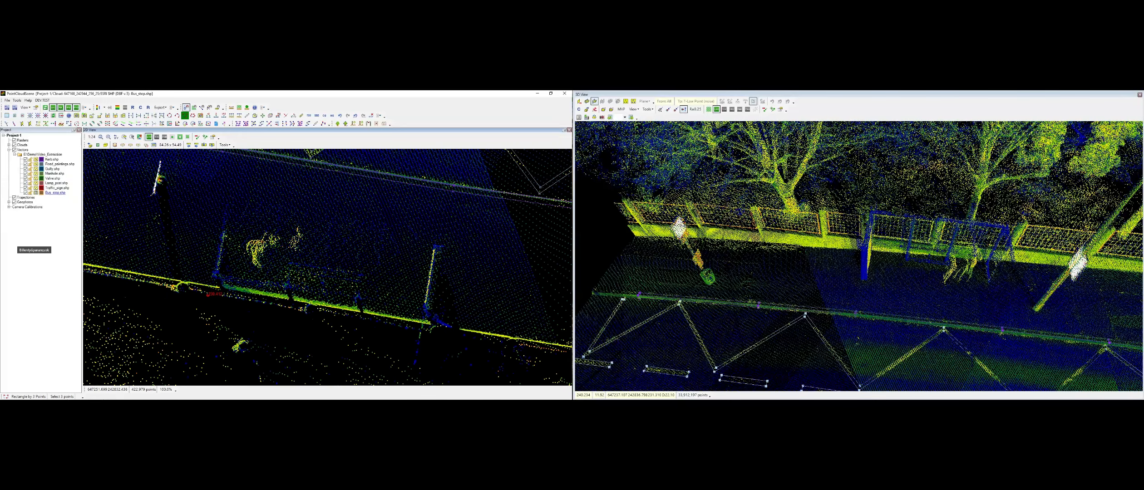
click(429, 314)
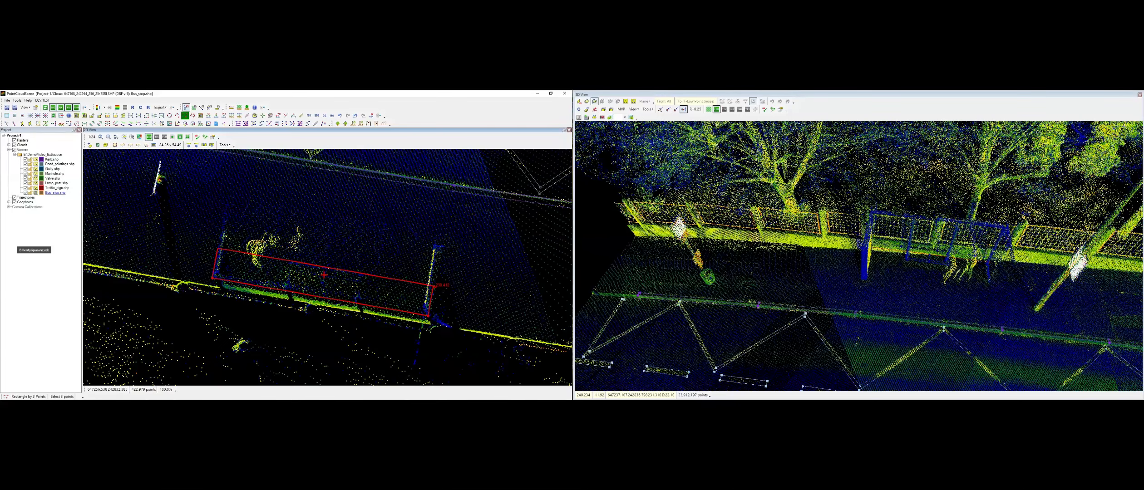
click(329, 227)
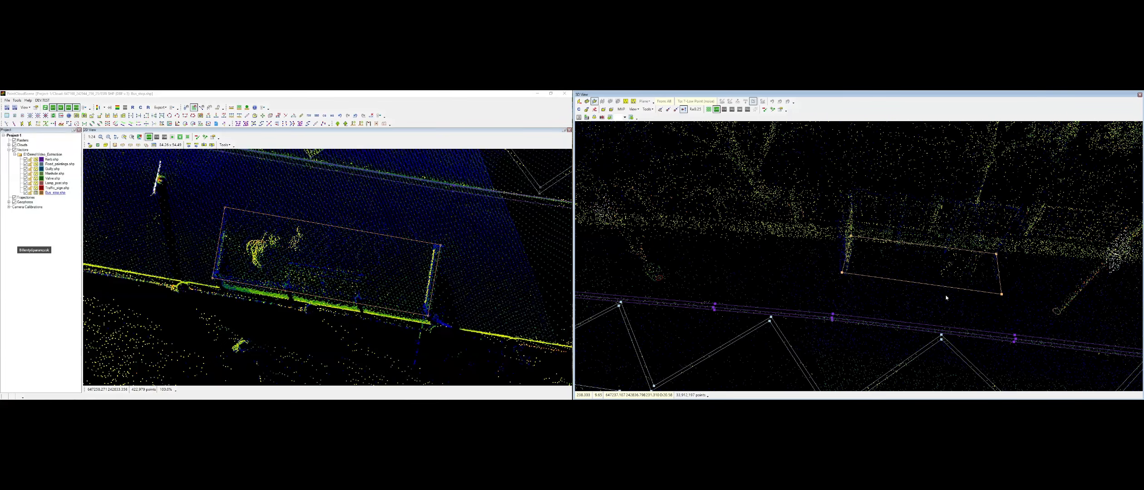
Drape the bus shelter's Bus_stop.shp rectangle onto the ground in the 3D view
middle_drag(947, 298, 890, 254)
right_click(831, 204)
click(878, 283)
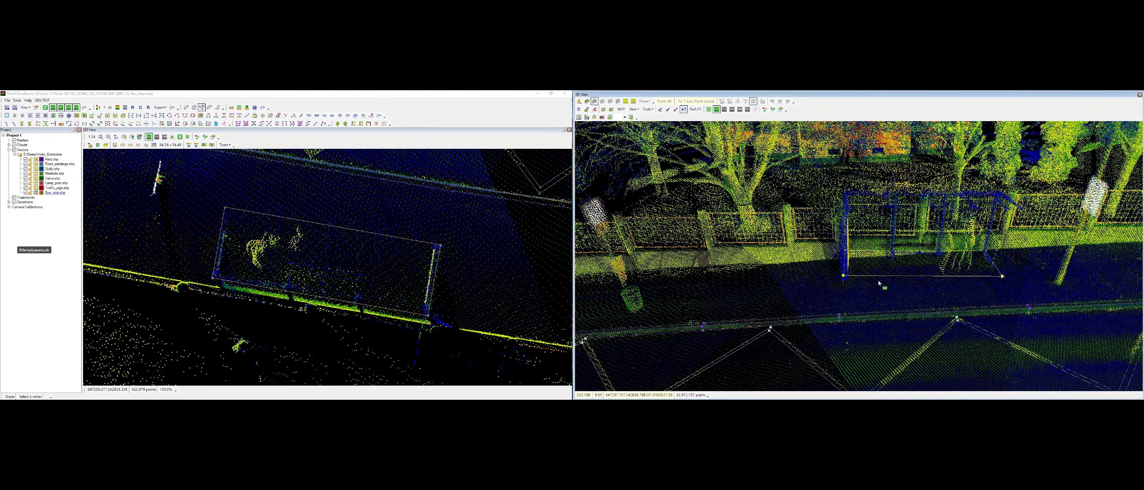
click(939, 270)
key(Escape)
With Traffic_sign.shp as the active layer, place a point on the sign at the traffic island's end beside the zebra crossing in the 2D view
scroll(936, 282, down, 8)
middle_drag(935, 282, 930, 251)
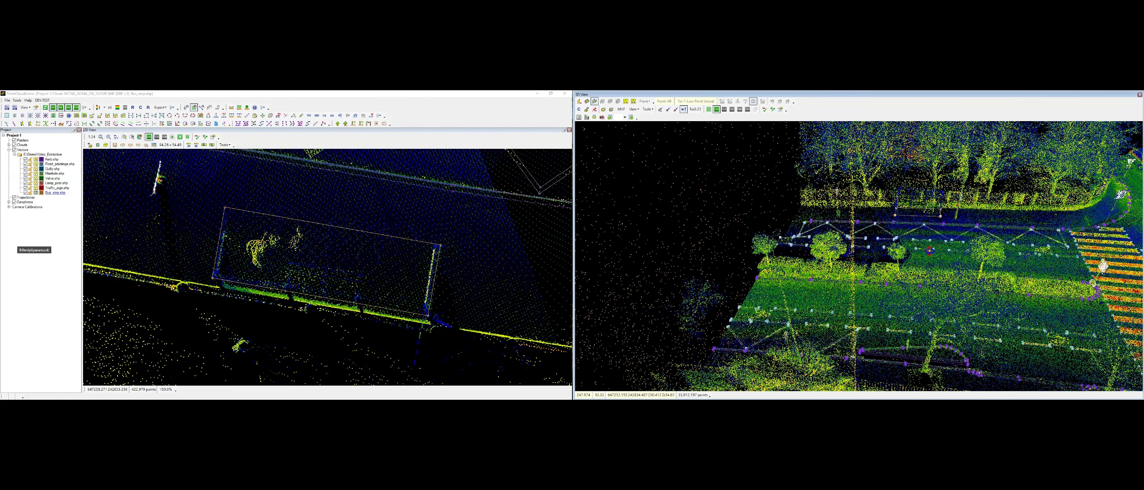
scroll(930, 250, up, 4)
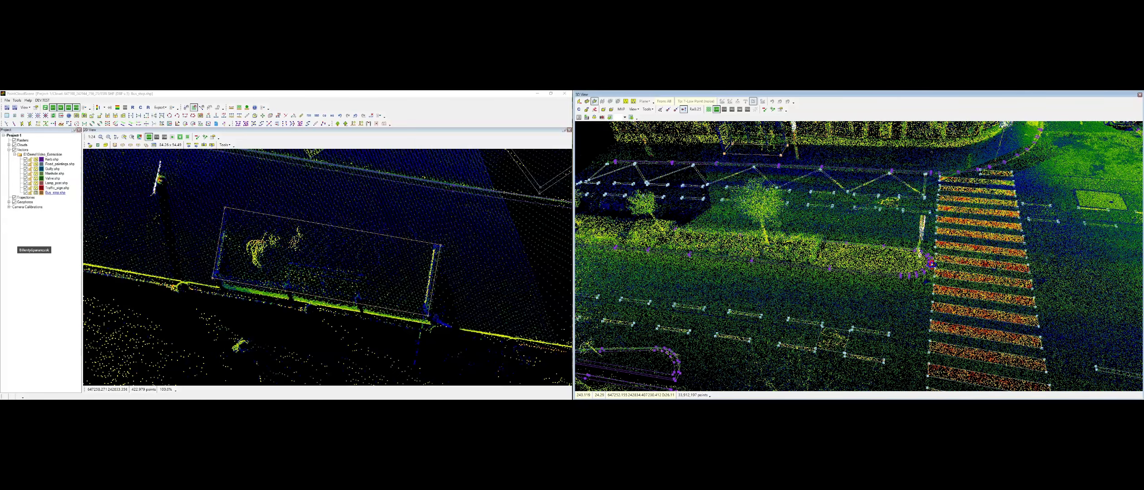
middle_drag(930, 250, 931, 213)
middle_drag(1060, 266, 1060, 258)
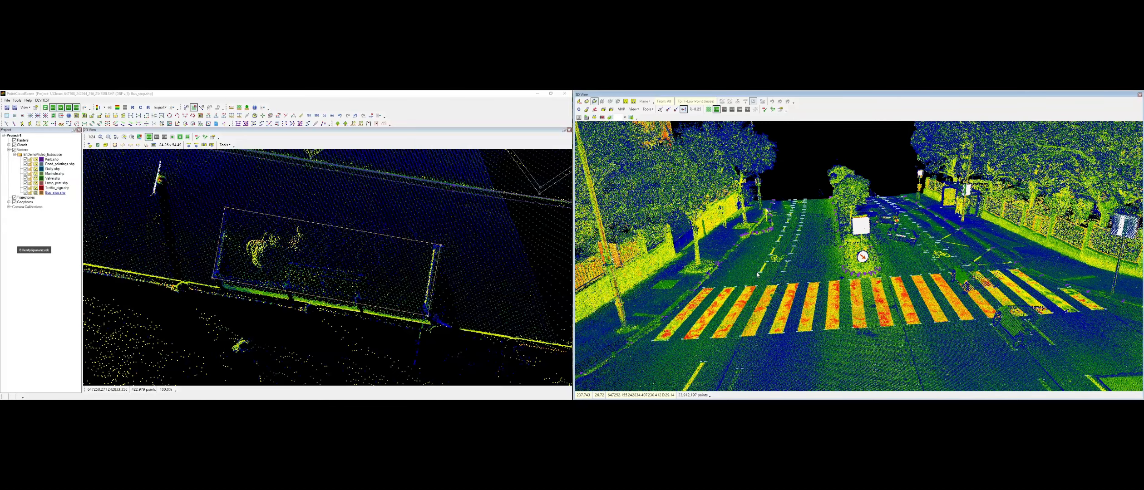
scroll(469, 248, down, 2)
click(48, 189)
scroll(334, 283, up, 2)
key(n)
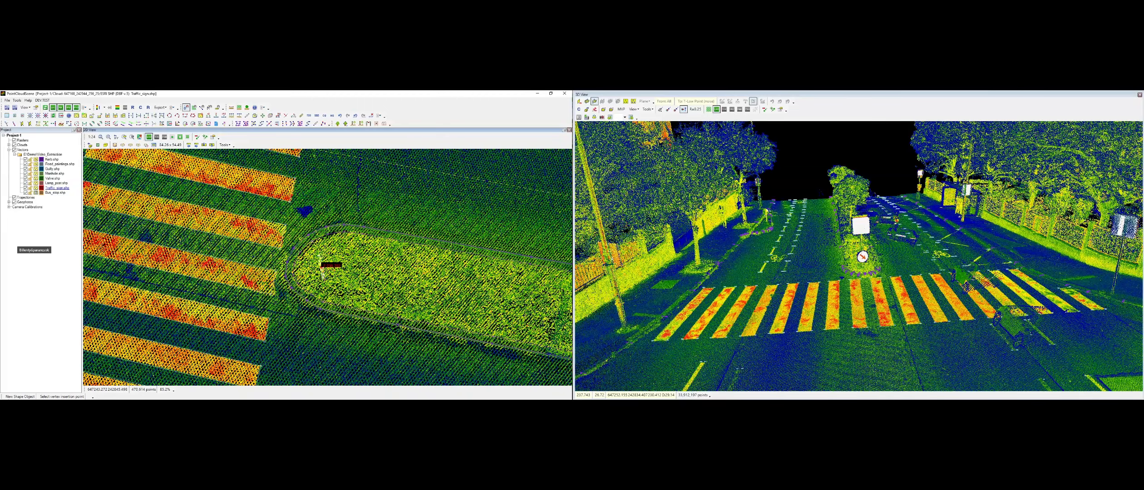
click(322, 267)
Switch the active layer to Manhole.shp and place a point at the centre of the round manhole cover in the 3D view
scroll(855, 260, up, 4)
mouse_move(855, 260)
middle_down()
mouse_move(633, 279)
mouse_move(1040, 285)
mouse_move(894, 232)
mouse_move(850, 244)
middle_up()
scroll(894, 231, up, 3)
right_click(851, 244)
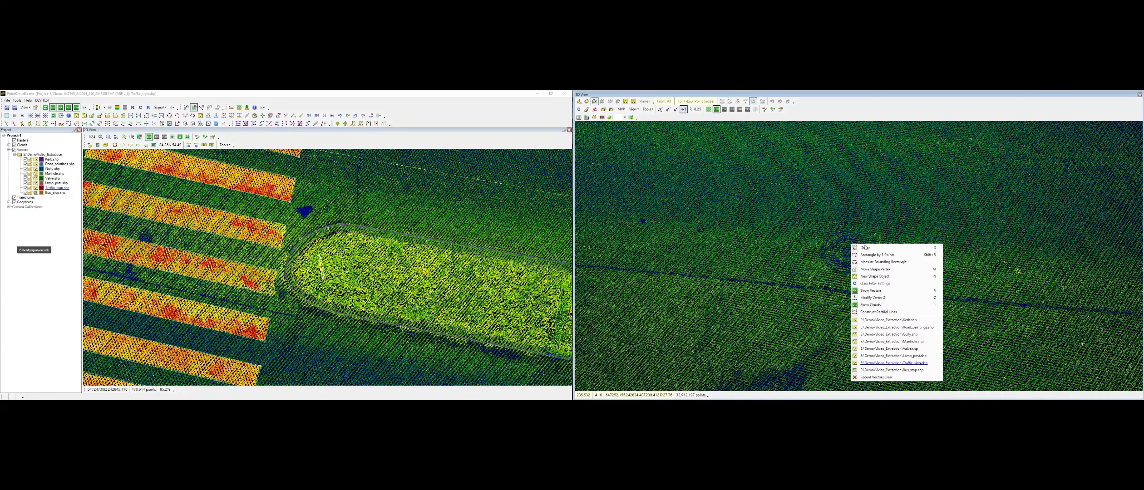
click(932, 345)
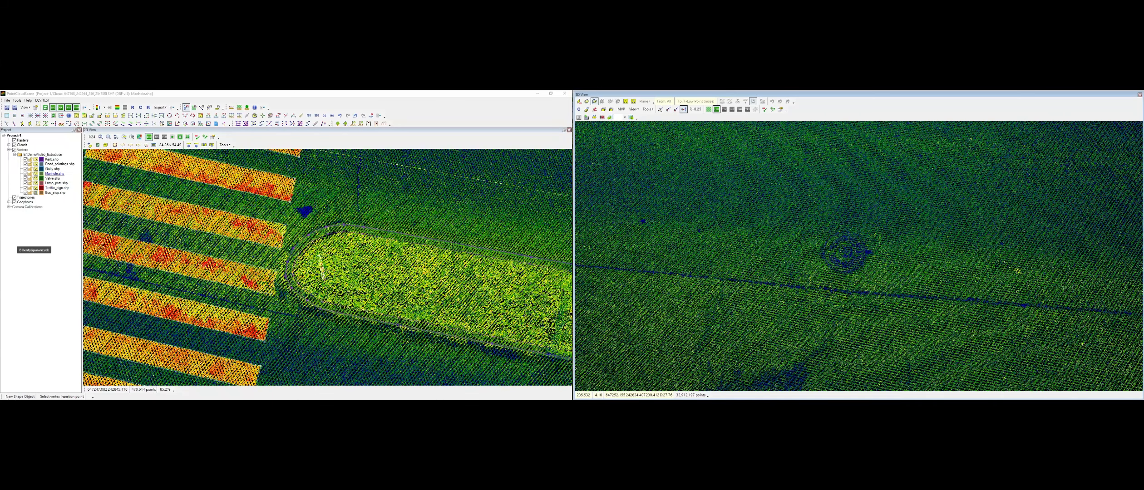
click(846, 252)
With Bus_stop.shp as the active layer, draw a rectangle by three points around the bus shelter on the opposite pavement in the 2D view
scroll(878, 275, down, 4)
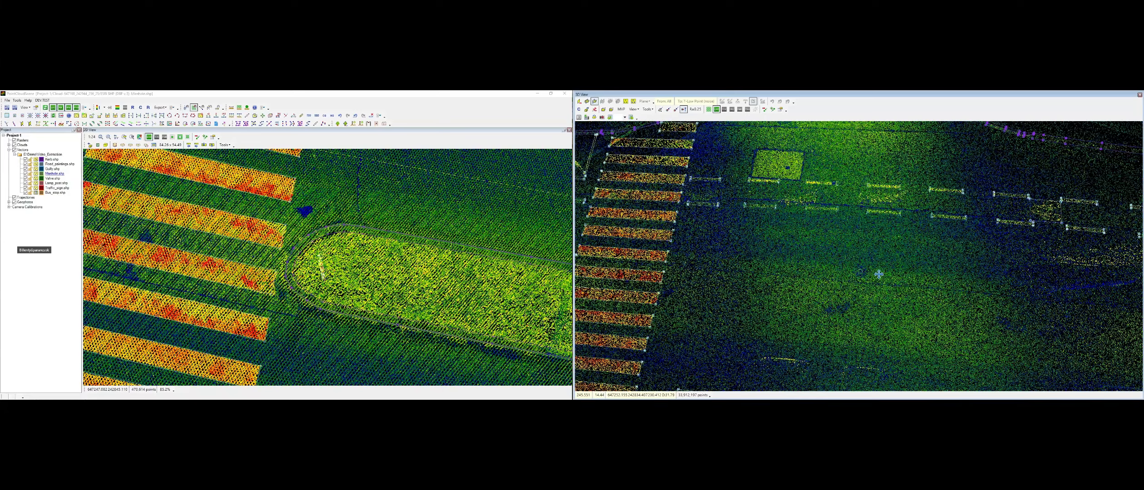
middle_drag(879, 274, 849, 268)
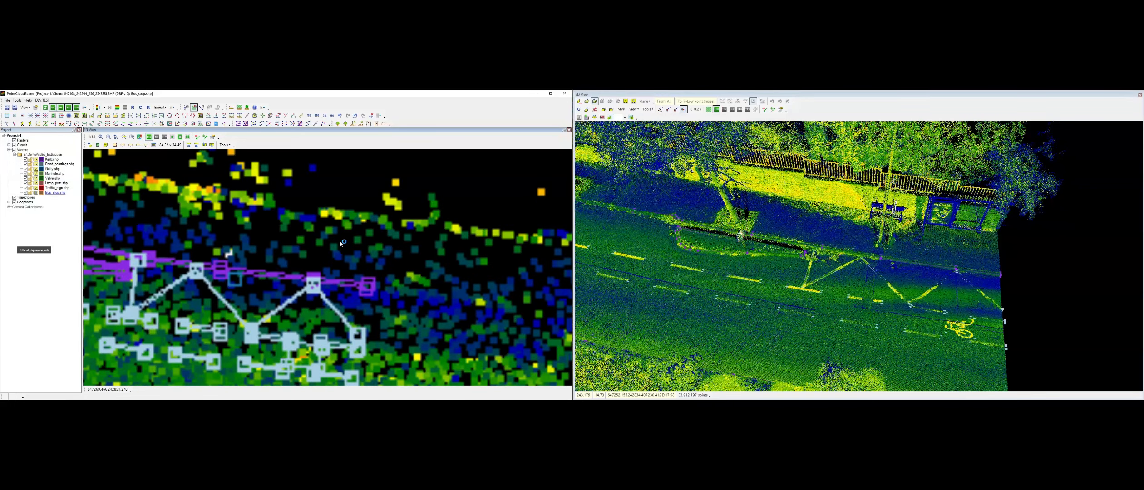
click(184, 116)
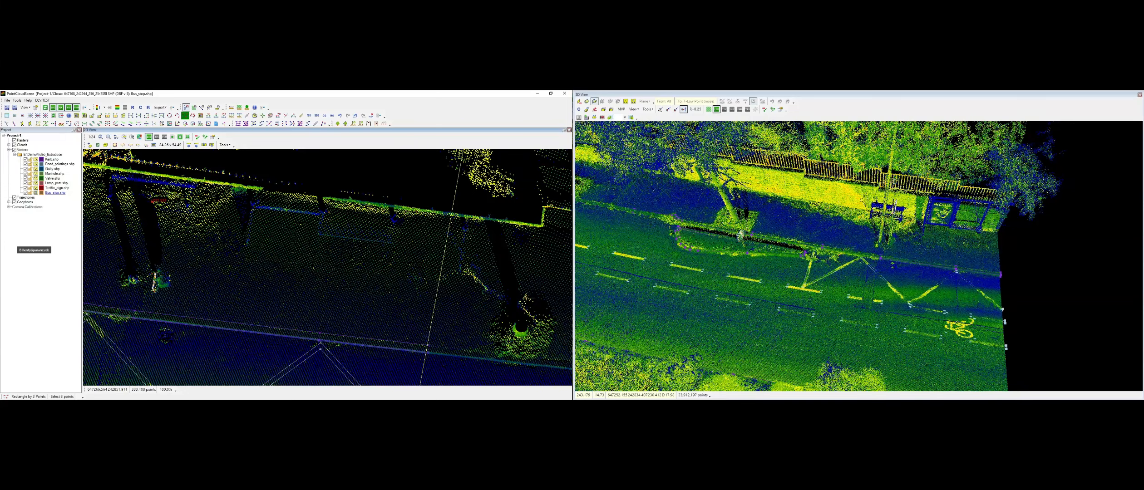
click(251, 199)
click(469, 225)
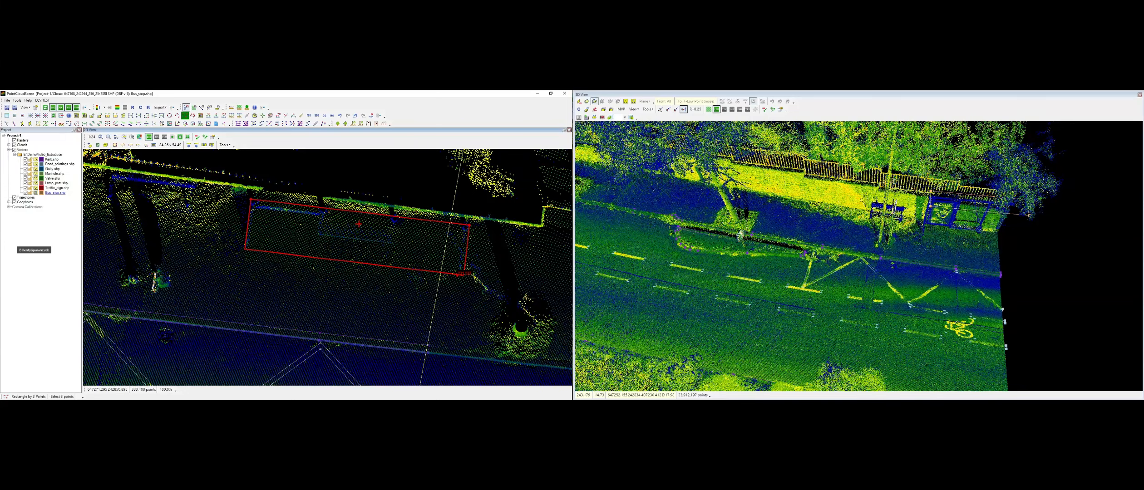
click(463, 274)
click(842, 280)
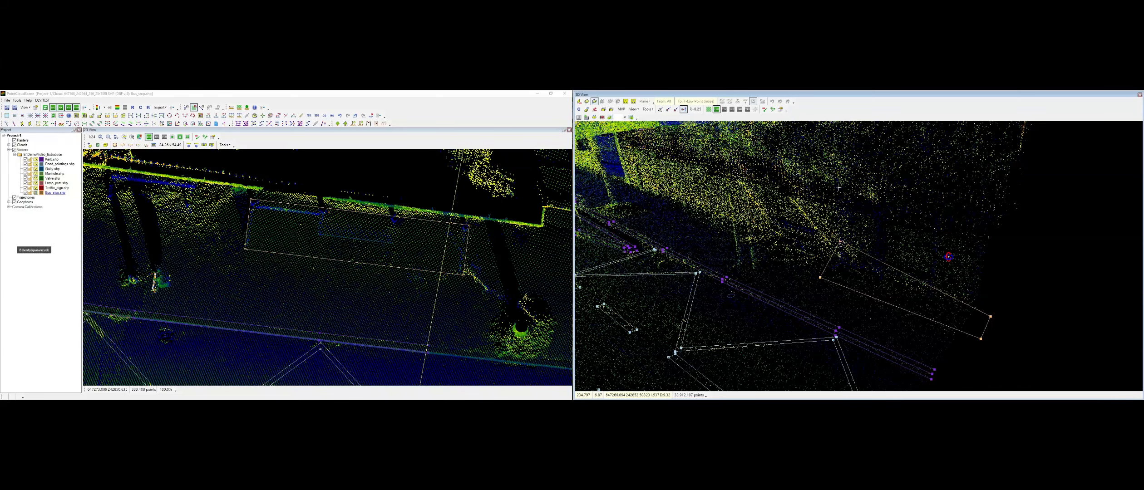
middle_drag(948, 257, 1004, 281)
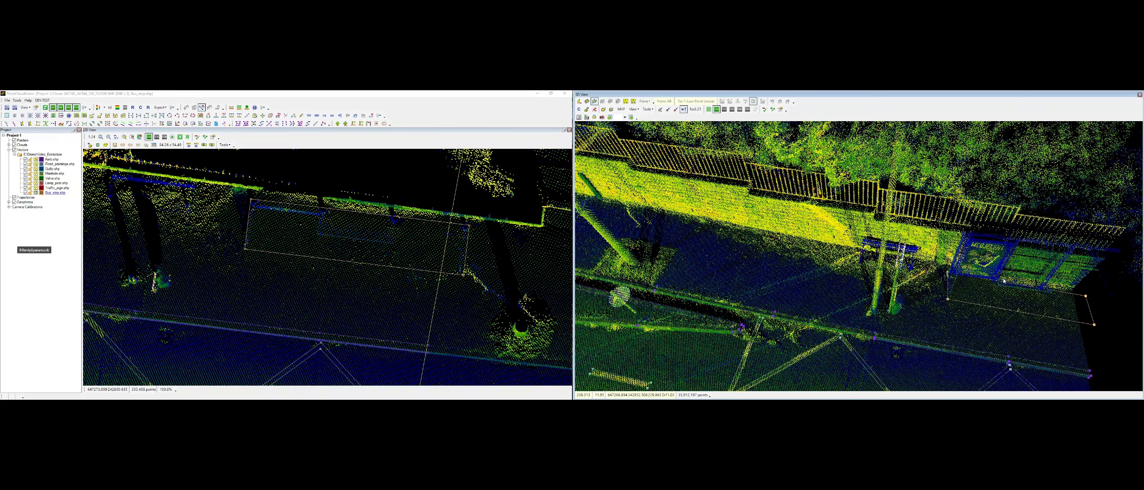
Create a new vector layer and save it as Bench.shp in the Video_Extraction folder
middle_drag(137, 229, 223, 241)
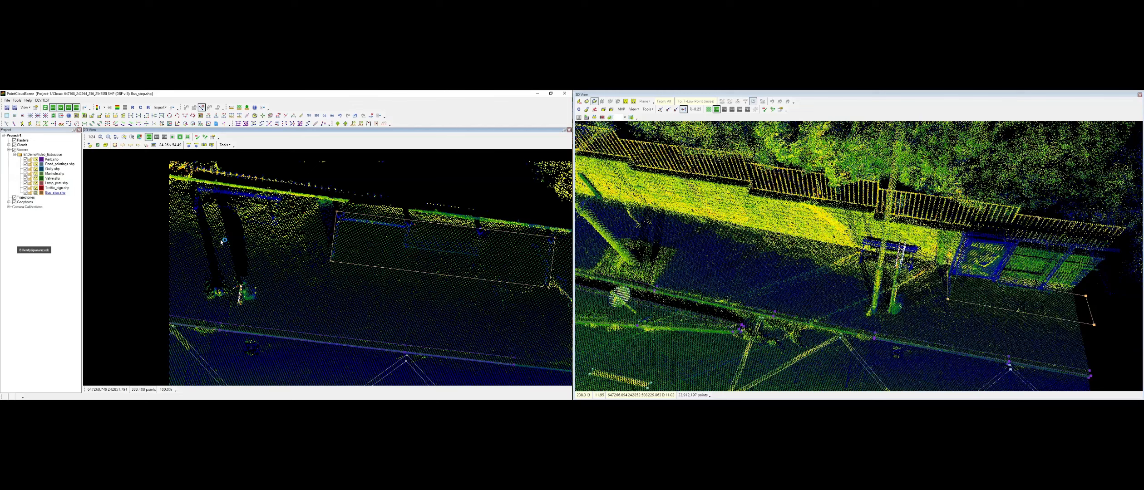
right_click(25, 151)
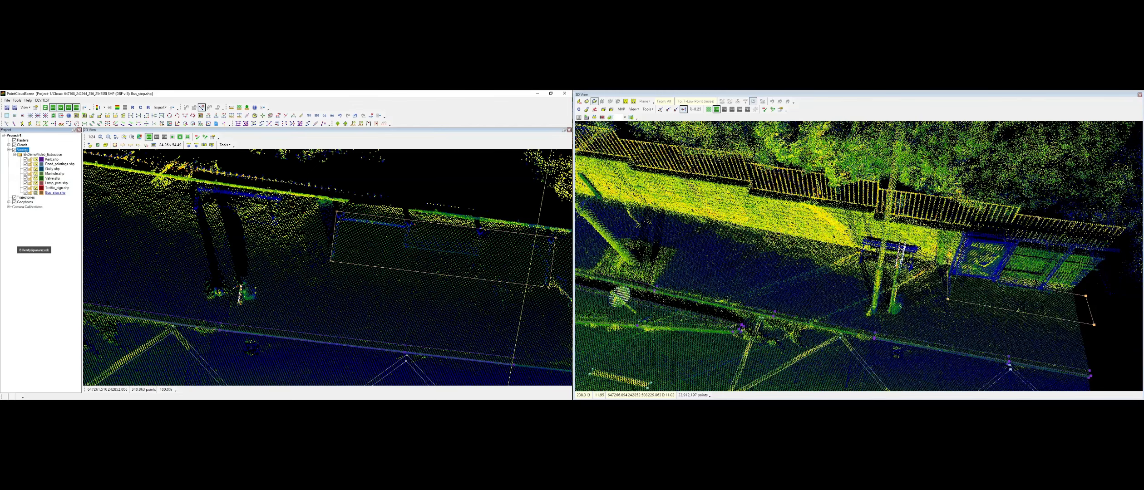
key(ctrl+n)
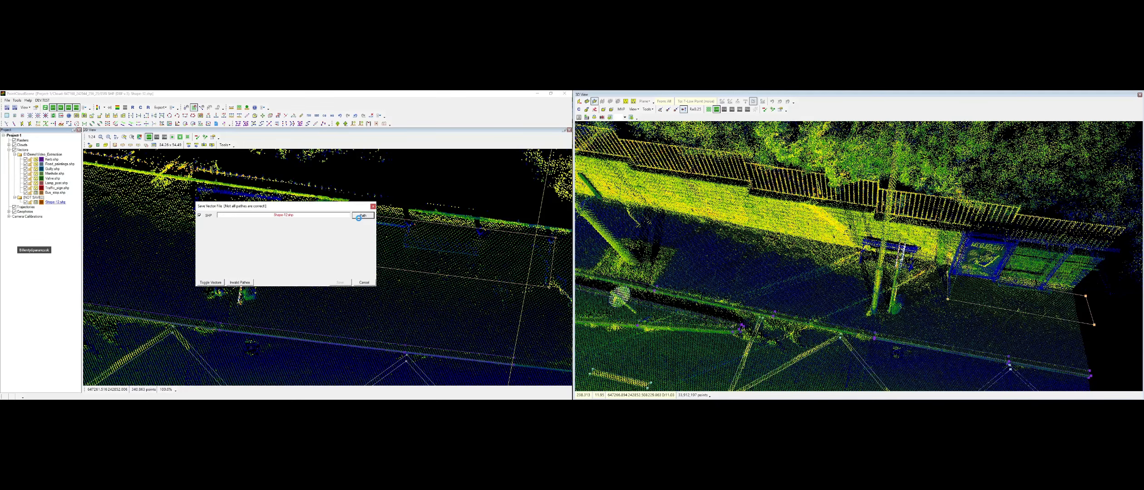
text(Bench)
key(Return)
key(Return)
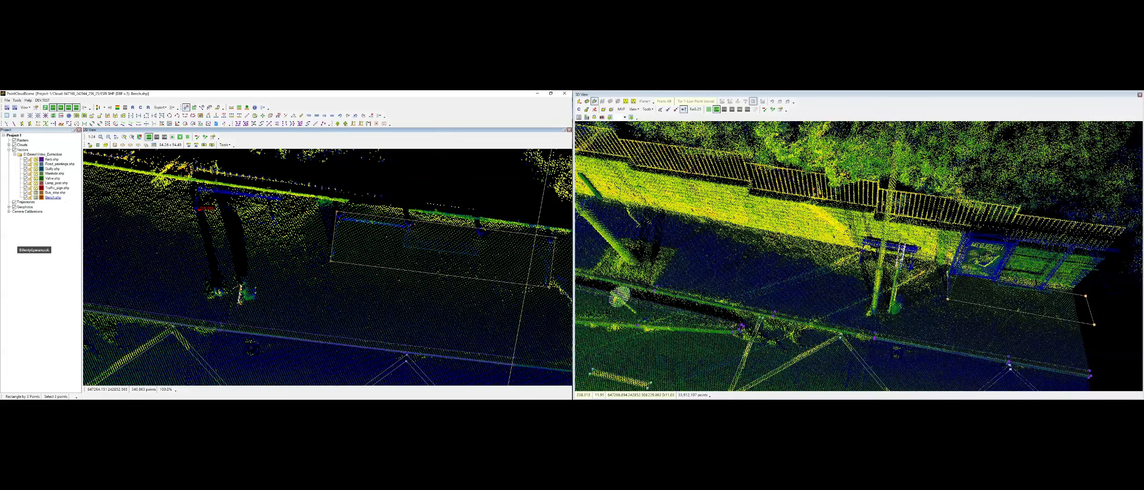
click(195, 214)
click(279, 227)
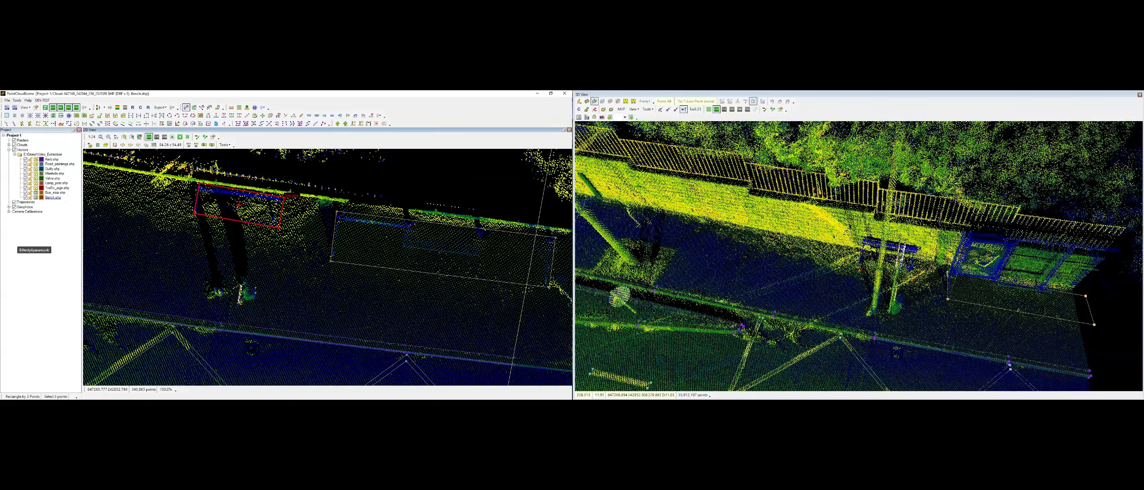
click(285, 197)
key(Delete)
click(194, 215)
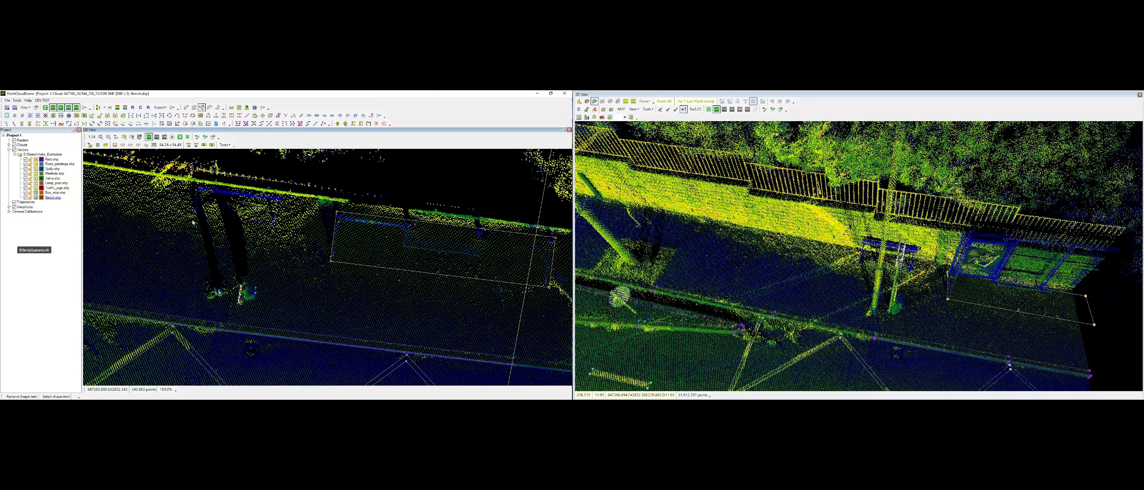
Draw a Bench.shp rectangle by three points around the bench near the shelter and drape it onto the ground in the 3D view
key(r)
click(192, 216)
click(281, 227)
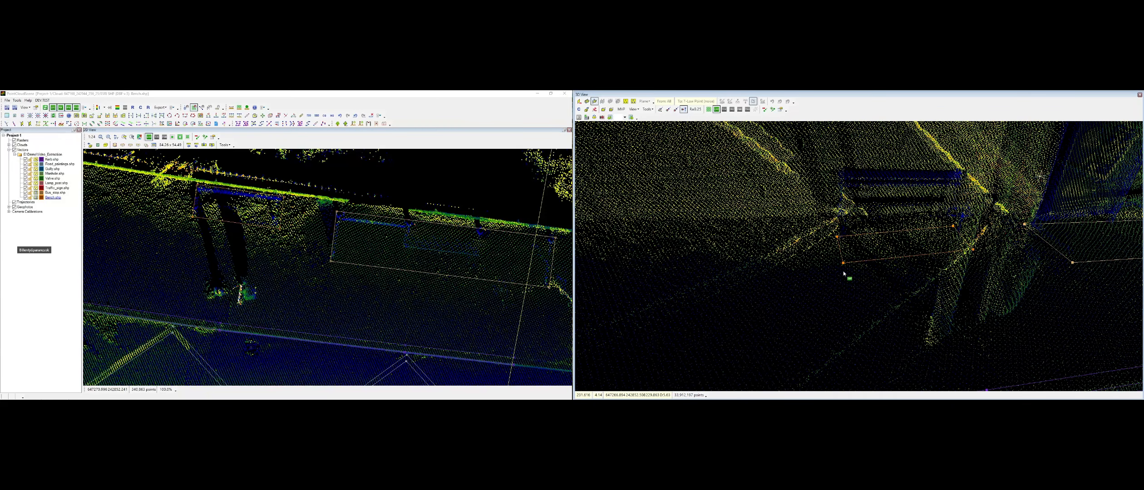
key(d)
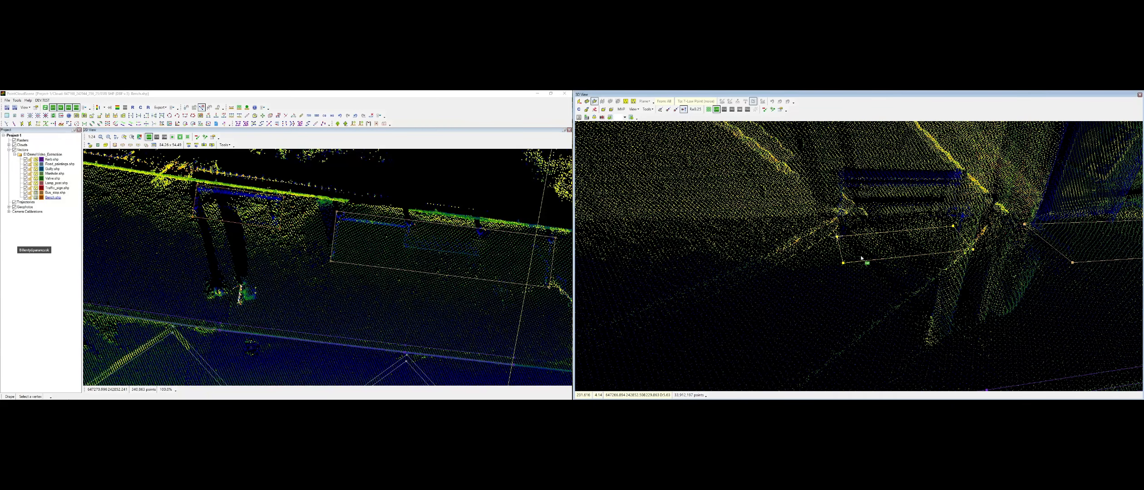
click(879, 235)
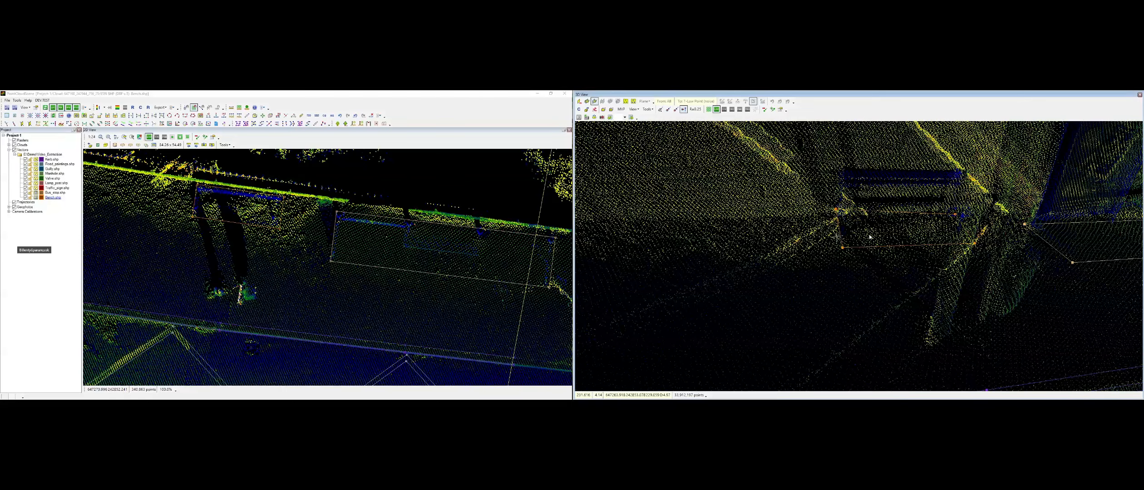
Adjust the Z position of the bench rectangle's front corner vertex in the 3D view
key(z)
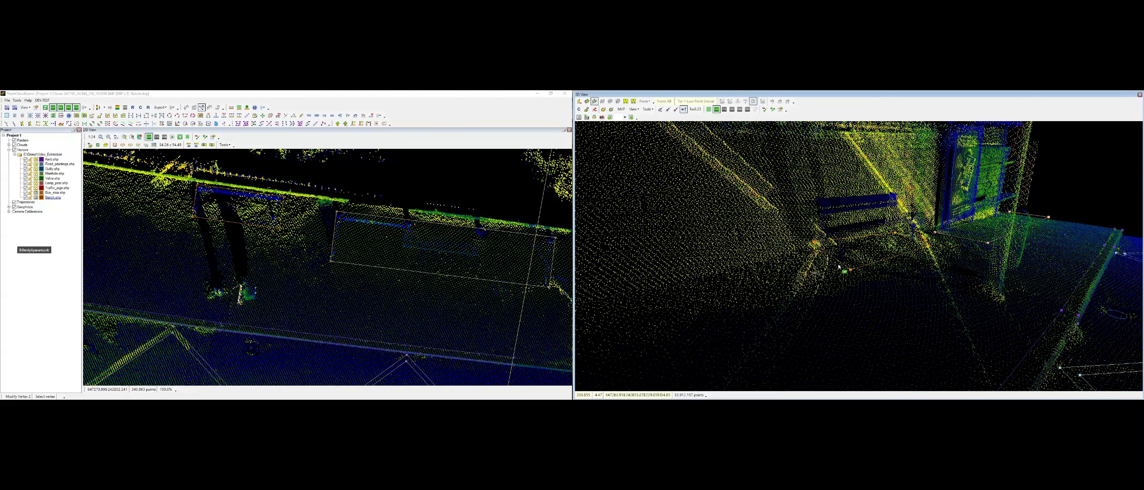
click(845, 271)
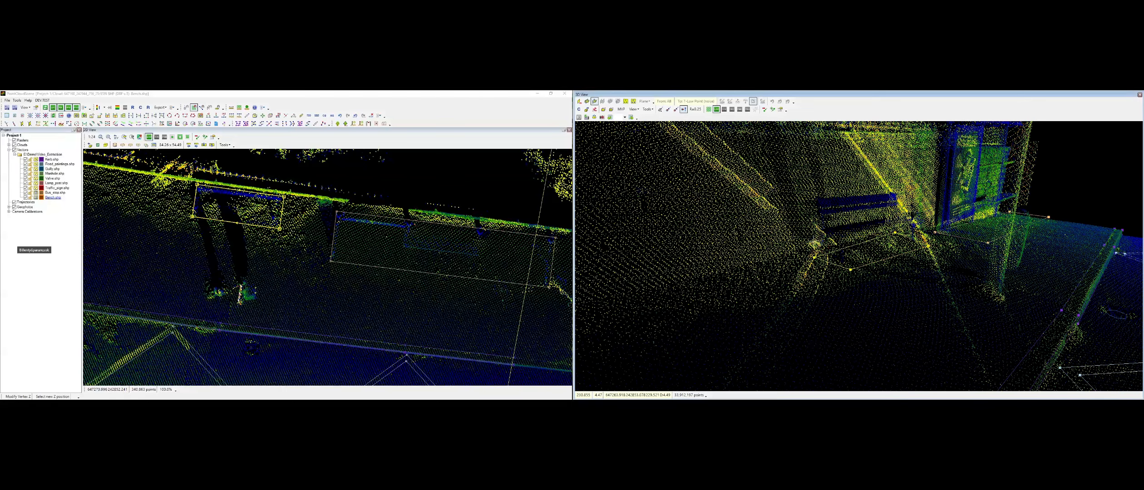
middle_drag(903, 263, 831, 257)
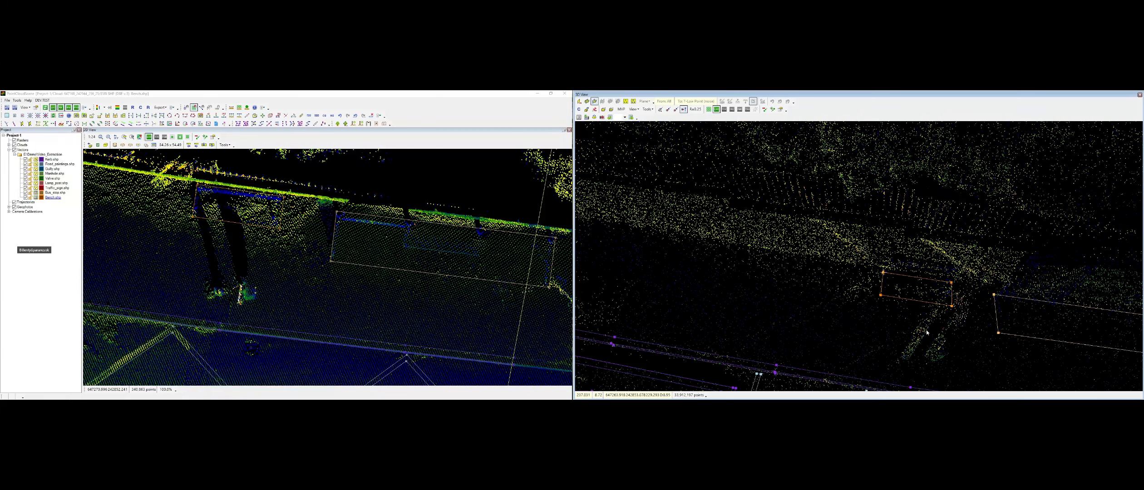
scroll(927, 333, down, 5)
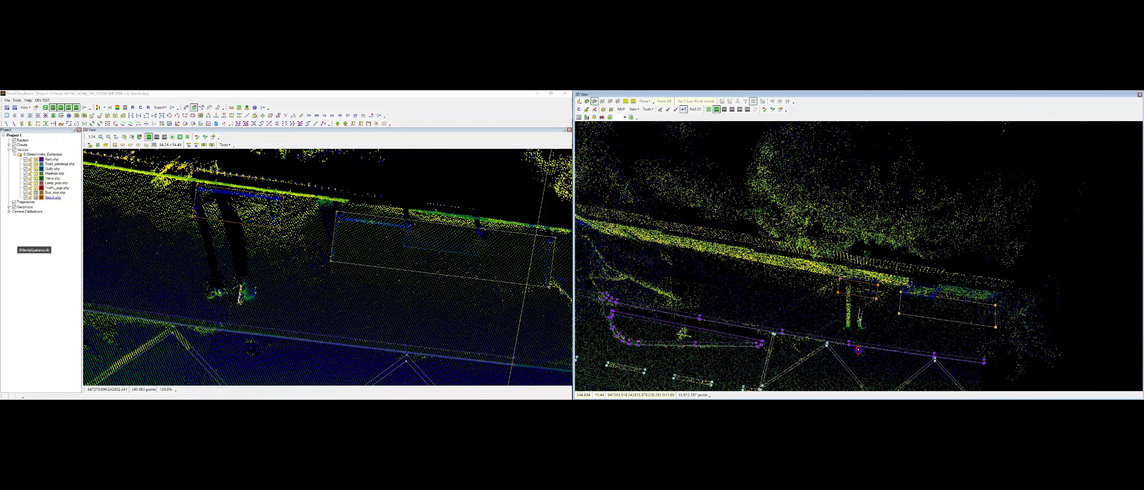
click(57, 184)
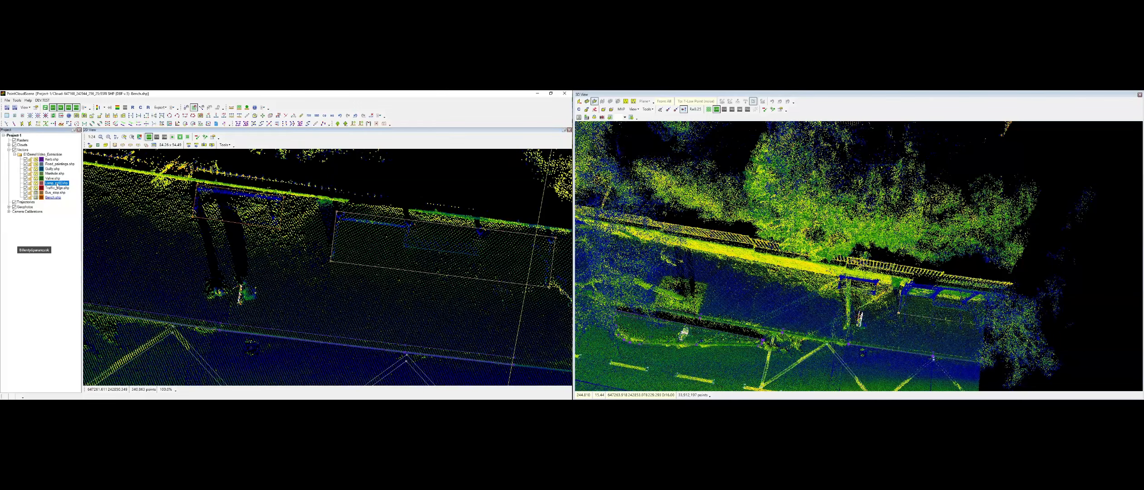
scroll(225, 302, up, 1)
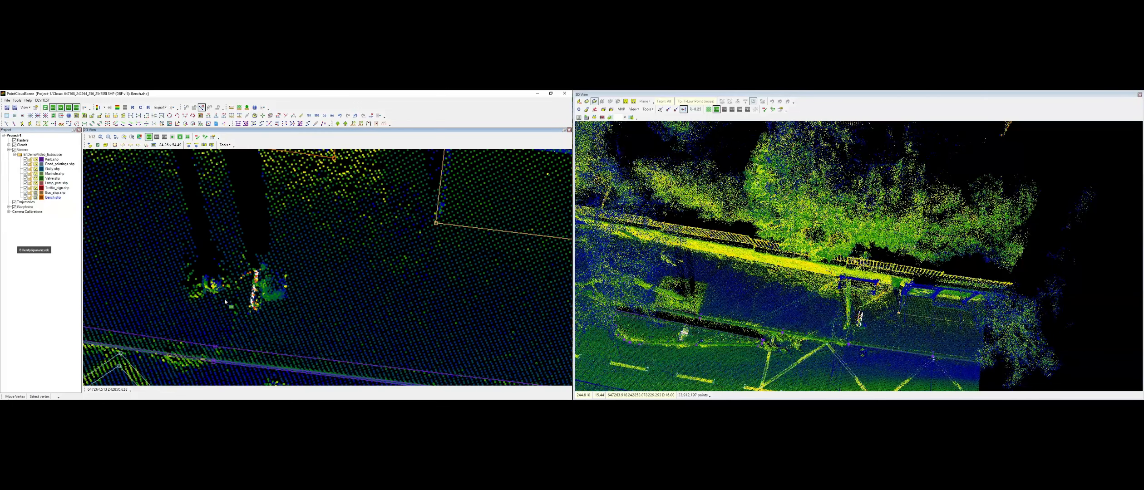
key(n)
click(210, 283)
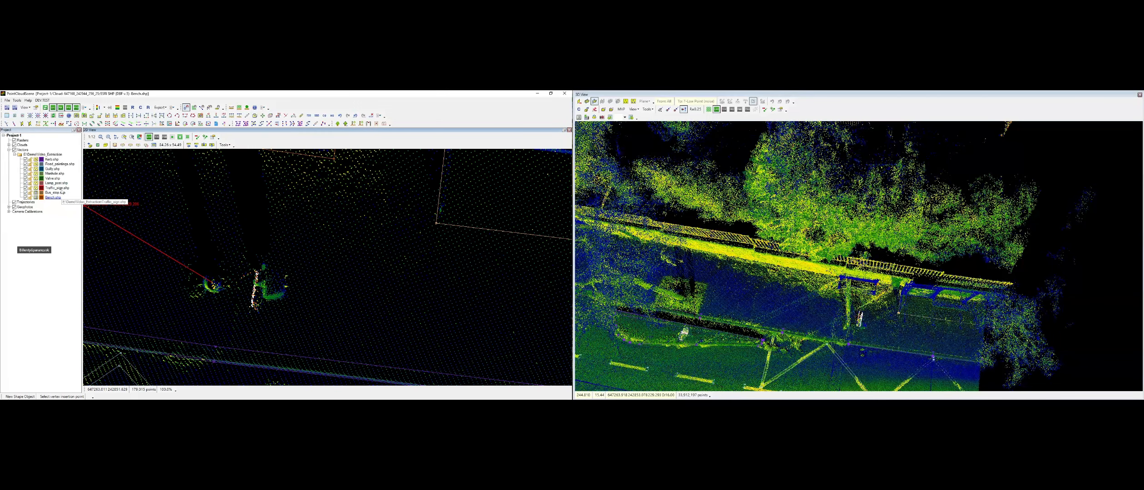
key(Escape)
Place a Lamp_post.shp point on the pole in front of the bench and a Traffic_sign.shp point on the signed pole beside it
click(54, 183)
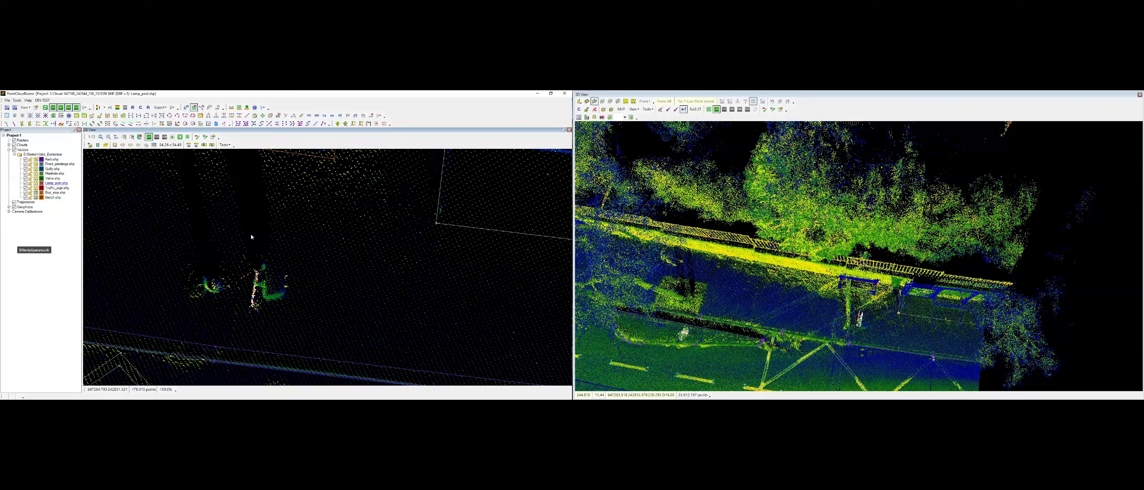
key(n)
click(57, 183)
click(59, 188)
click(847, 324)
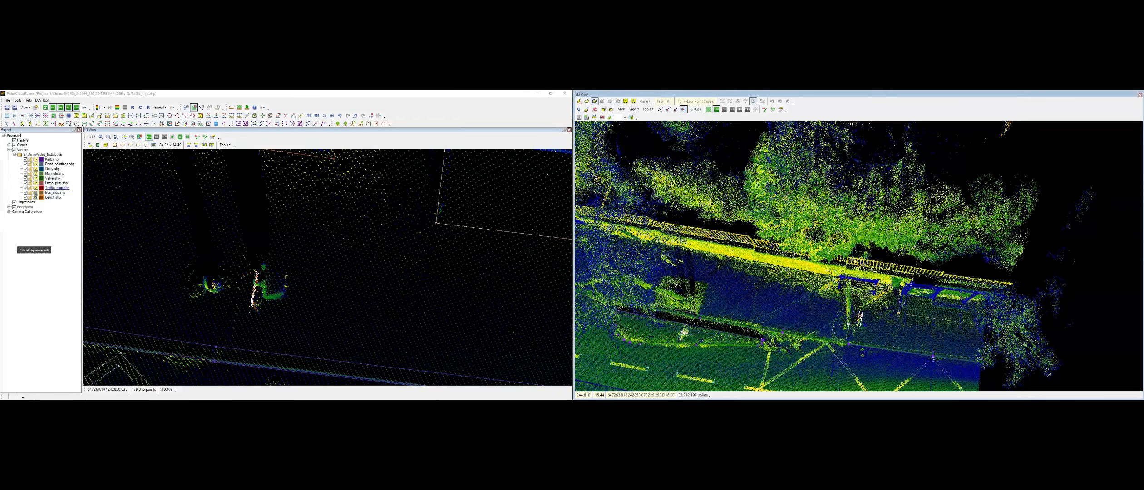
Place a Lamp_post.shp point at the base of the pole on the sidewalk corner beside the zebra crossing
scroll(865, 211, up, 3)
middle_drag(847, 324, 862, 277)
scroll(904, 277, down, 4)
scroll(904, 277, down, 2)
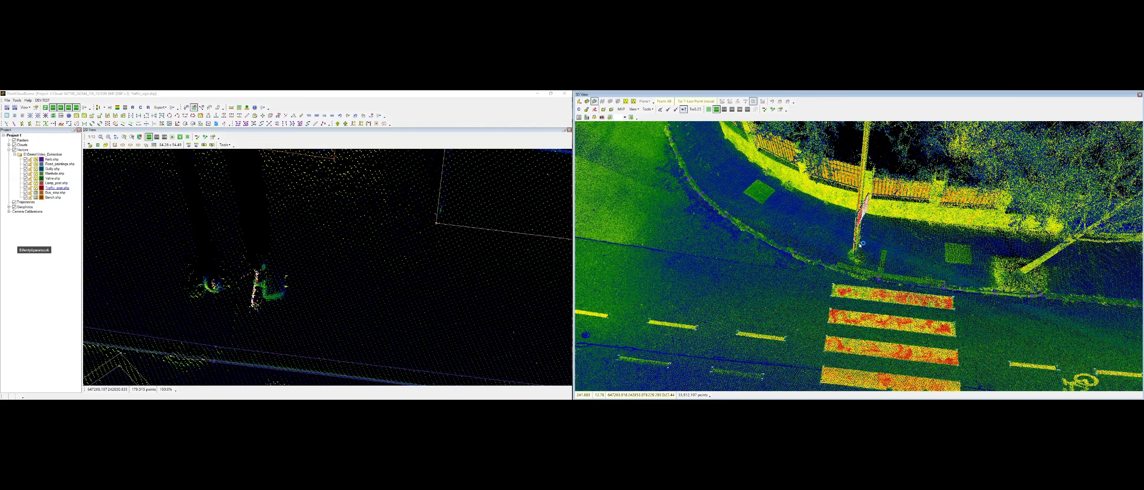
scroll(227, 245, down, 4)
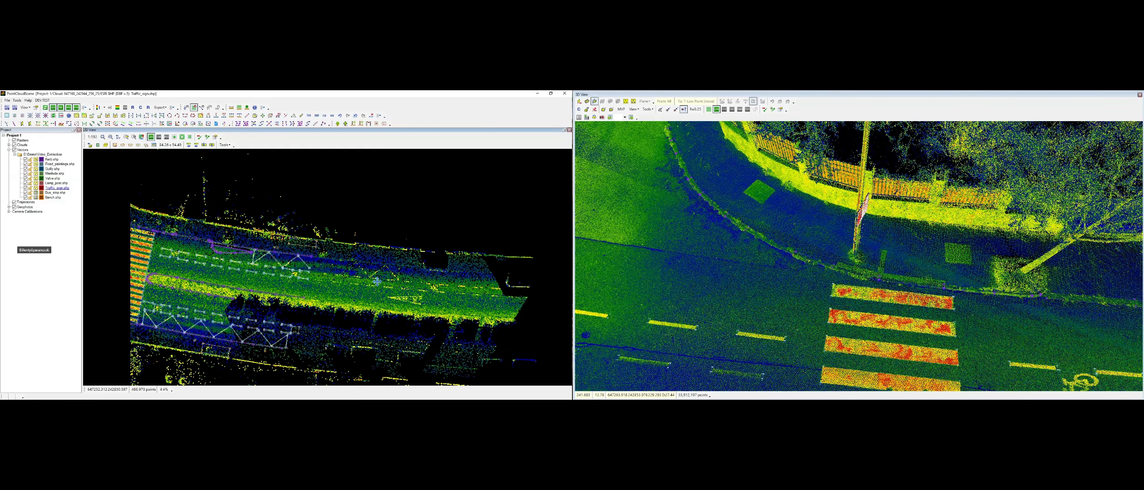
middle_drag(378, 282, 397, 286)
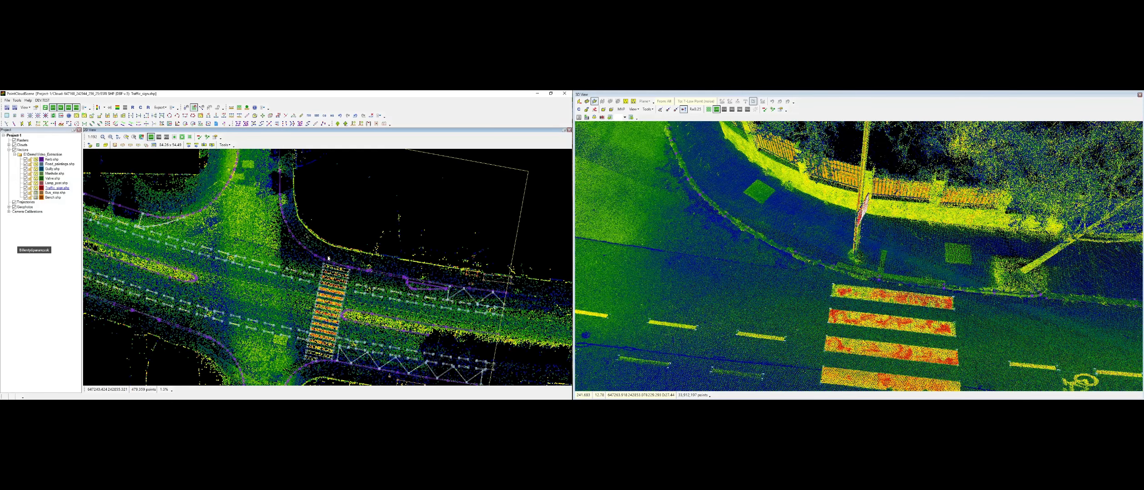
scroll(328, 259, up, 3)
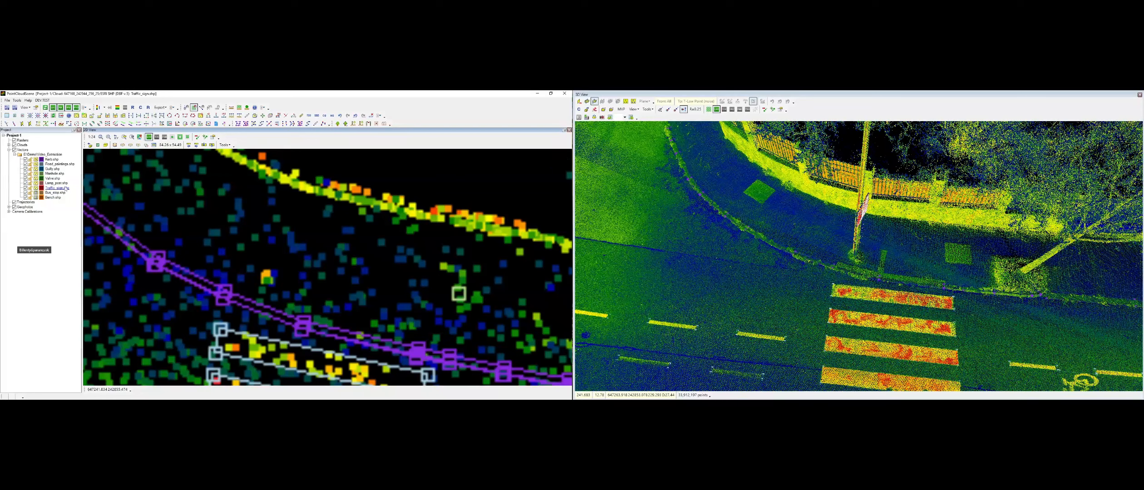
click(56, 183)
key(1)
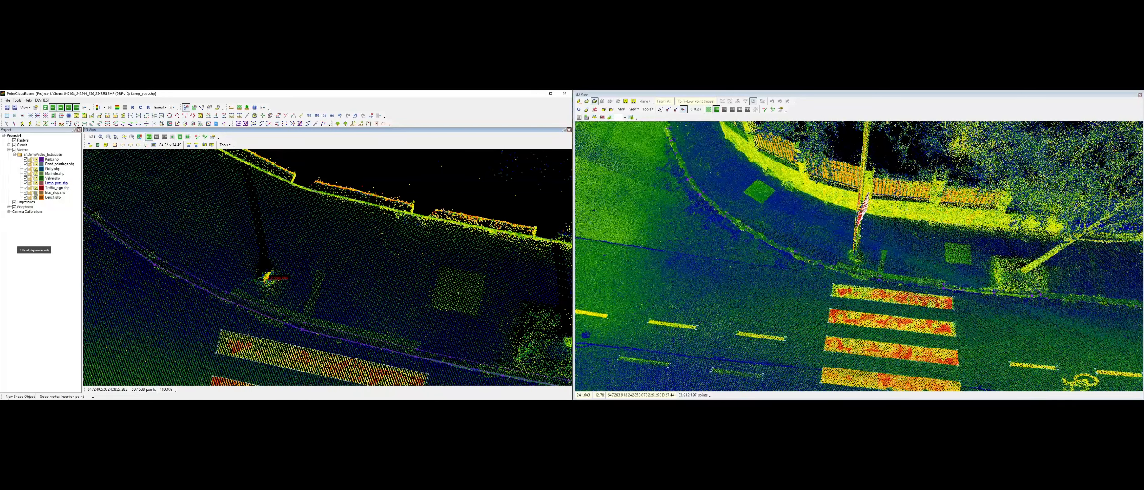
click(268, 278)
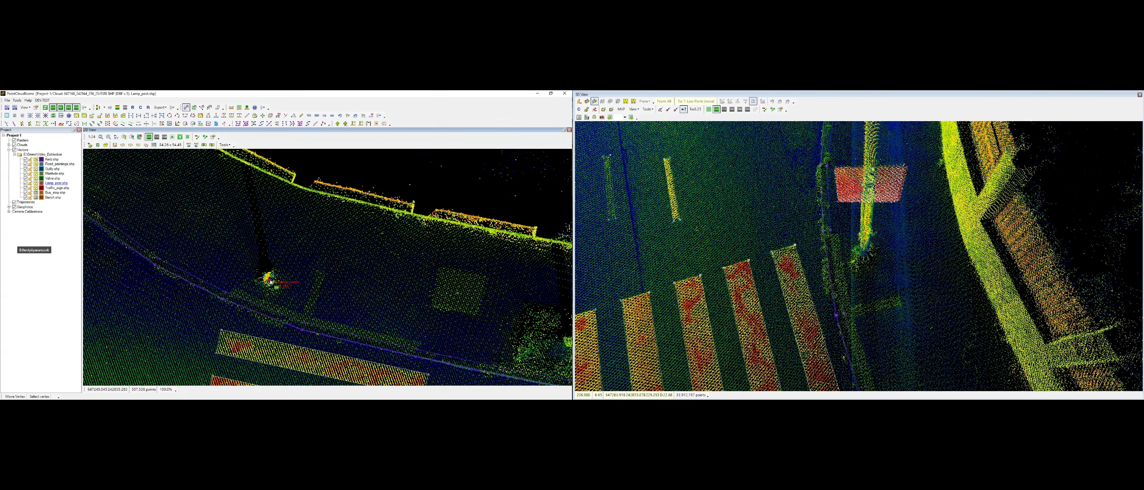
Move the vertex of the lamp post point beside the zebra crossing onto the center of the pole base
click(269, 280)
right_click(273, 280)
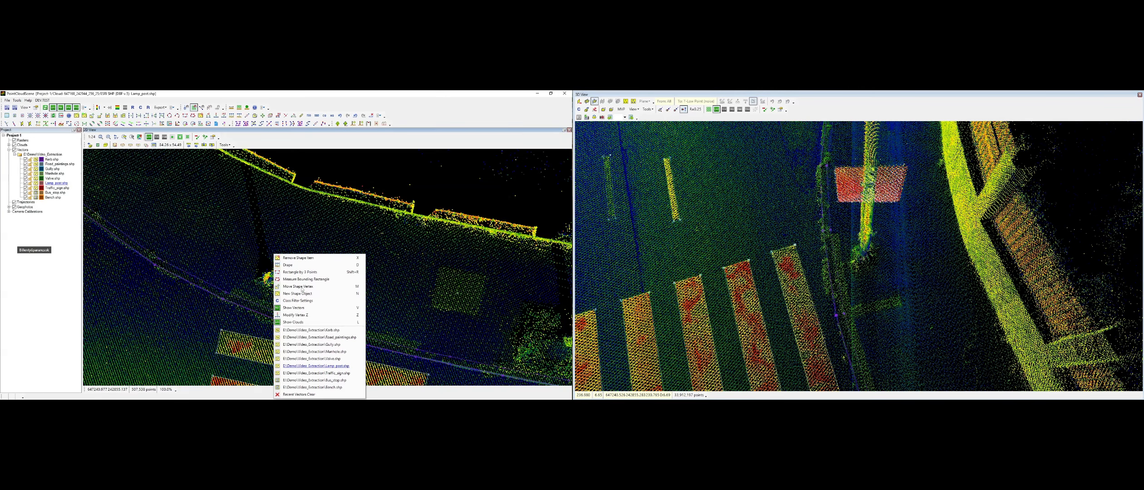
click(299, 287)
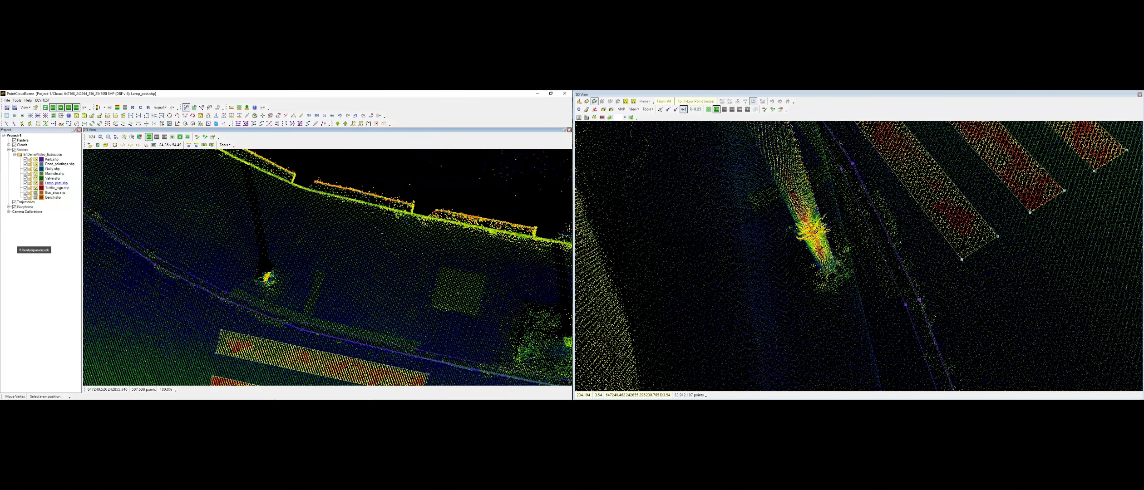
click(296, 285)
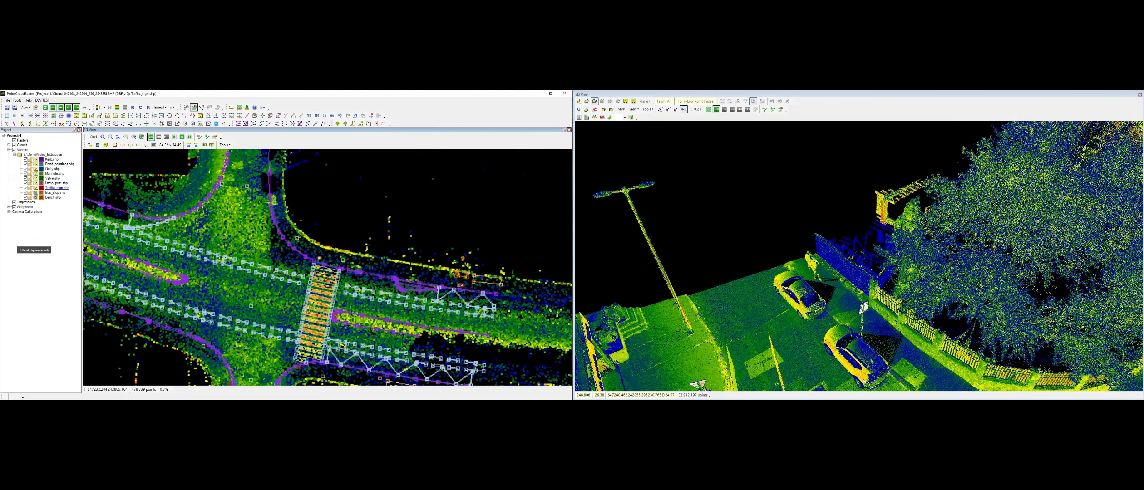
Place a Traffic_sign.shp point on the sign standing beside the parked cars in the side street
scroll(267, 218, up, 2)
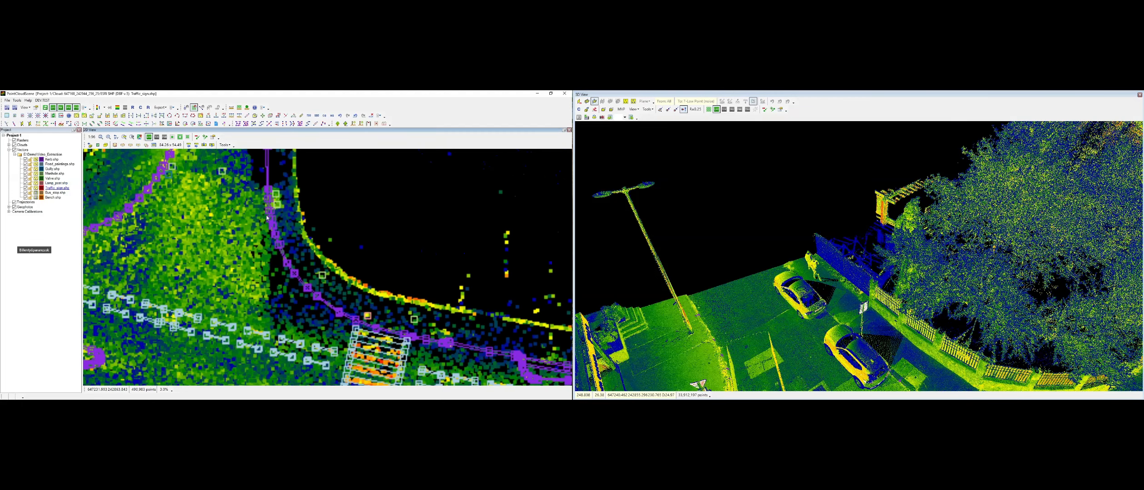
middle_drag(259, 174, 246, 311)
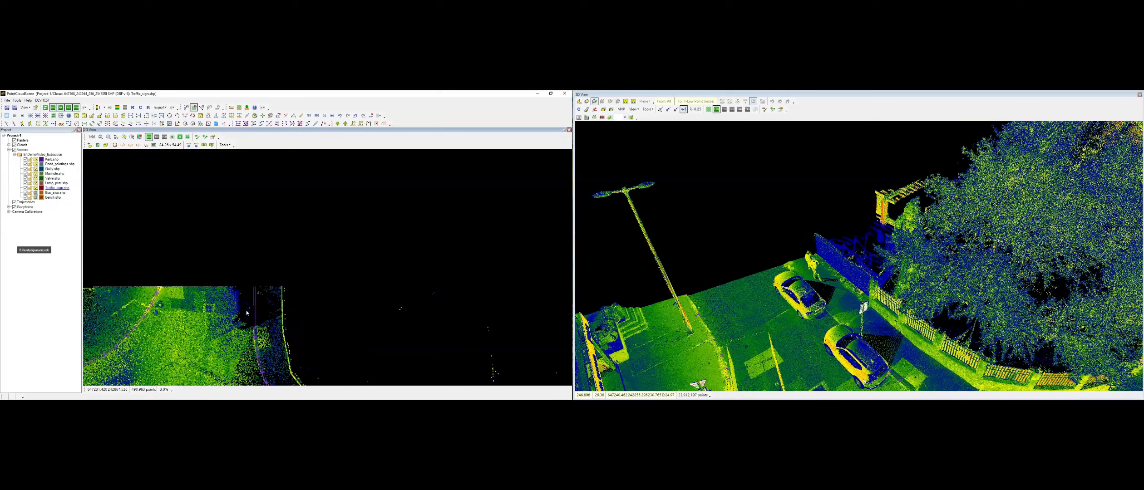
key(n)
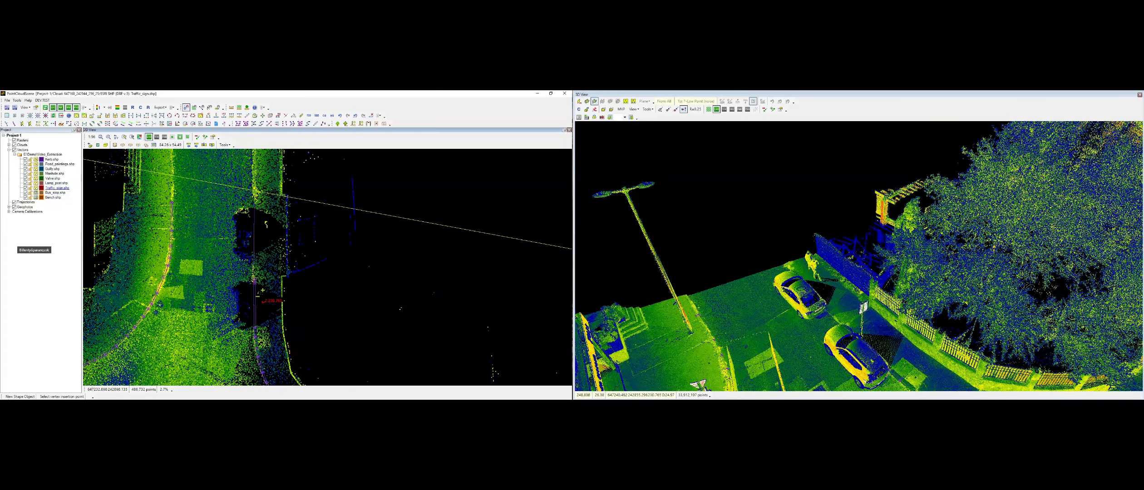
scroll(263, 301, up, 2)
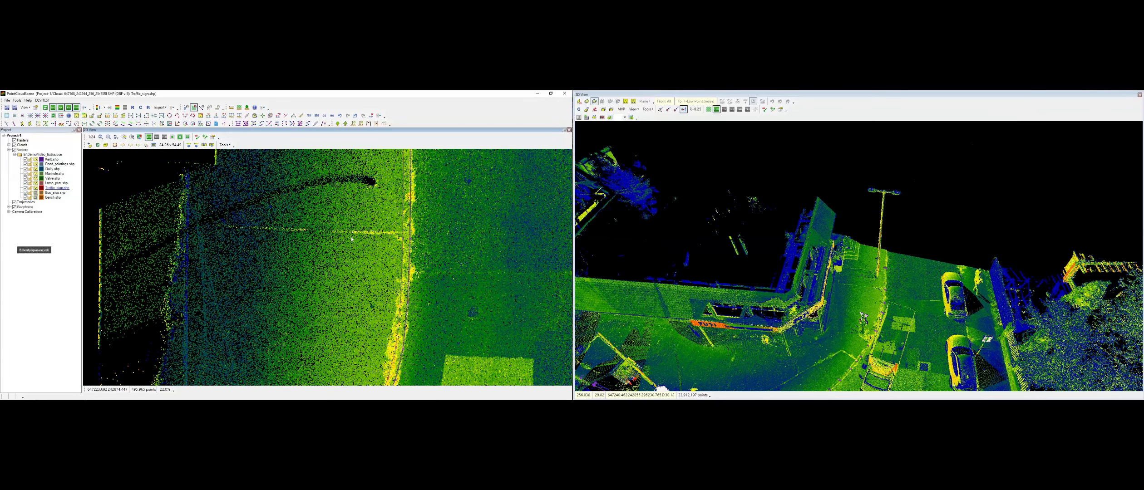
Place feature points on the lamp post and the triangular traffic sign on the opposite sidewalk of the side street
key(6)
key(n)
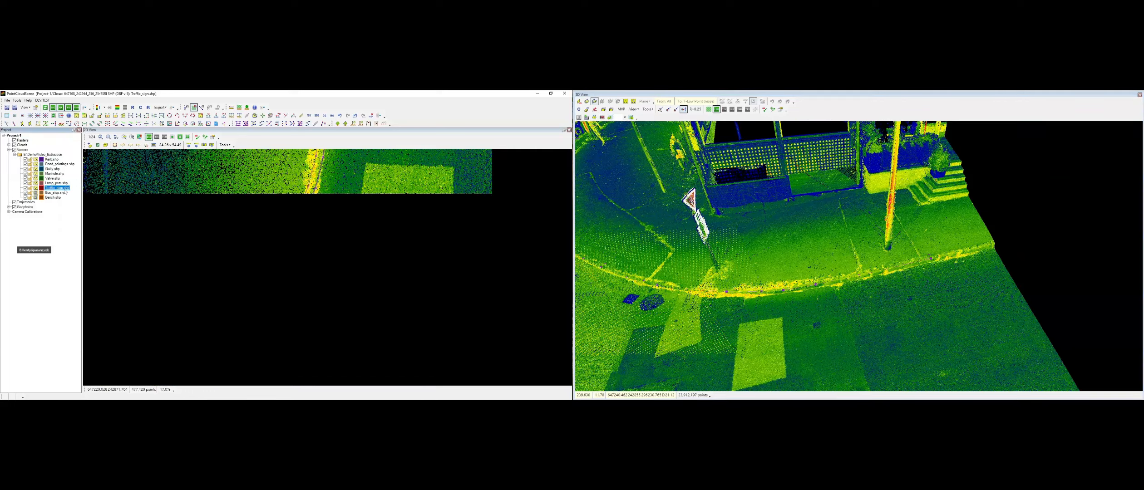
key(n)
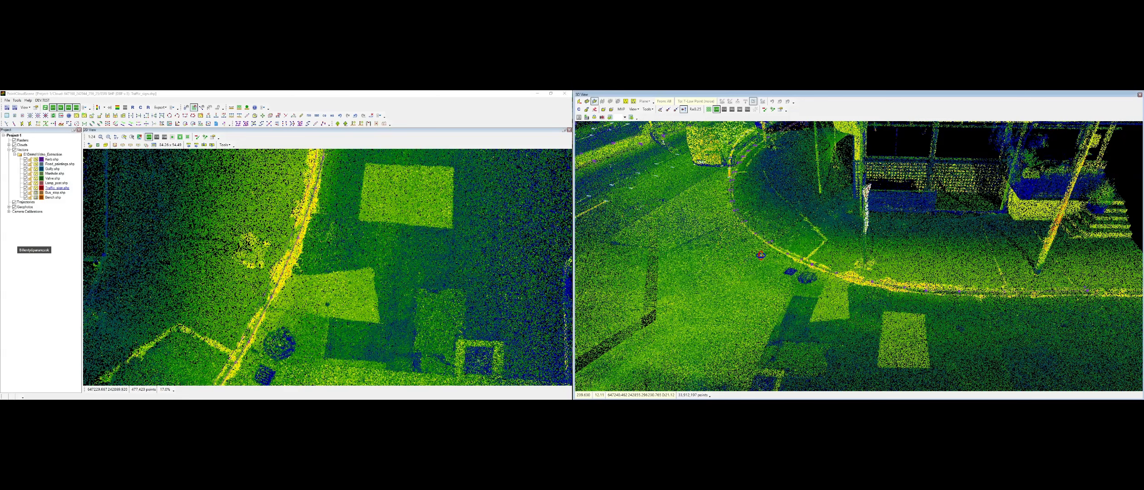
Place a Lamp_post.shp point at the base of the pole on the sidewalk behind the parked van
middle_drag(761, 255, 1049, 202)
scroll(821, 293, up, 3)
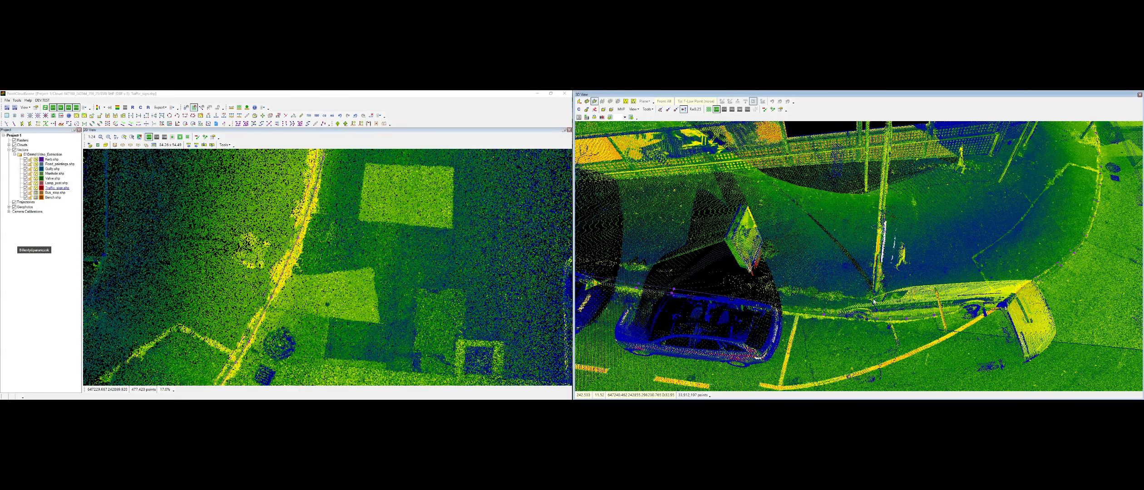
middle_drag(873, 302, 891, 329)
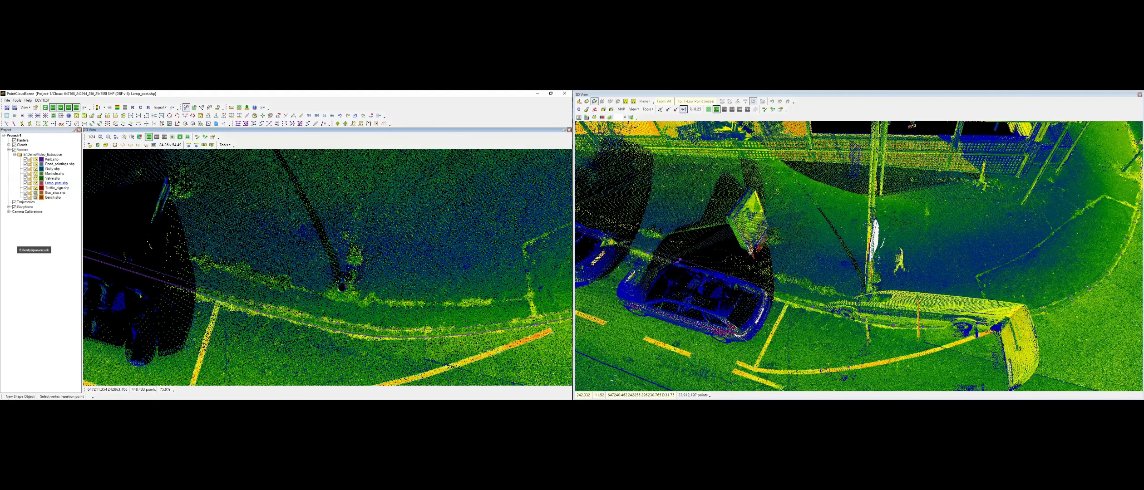
click(342, 288)
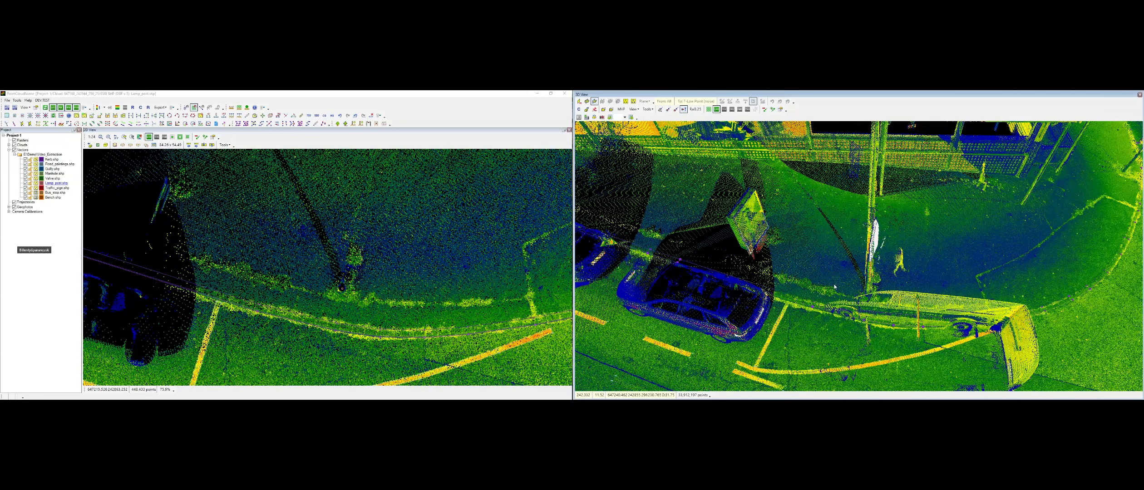
Create a new vector layer and save it as Adv_post.shp in the Video_Extraction folder
right_click(23, 150)
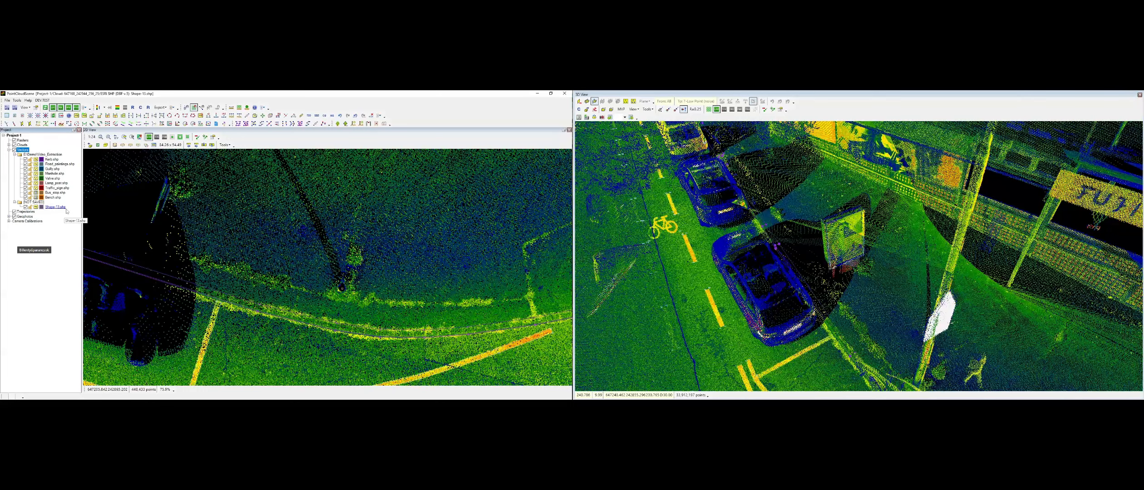
right_click(58, 207)
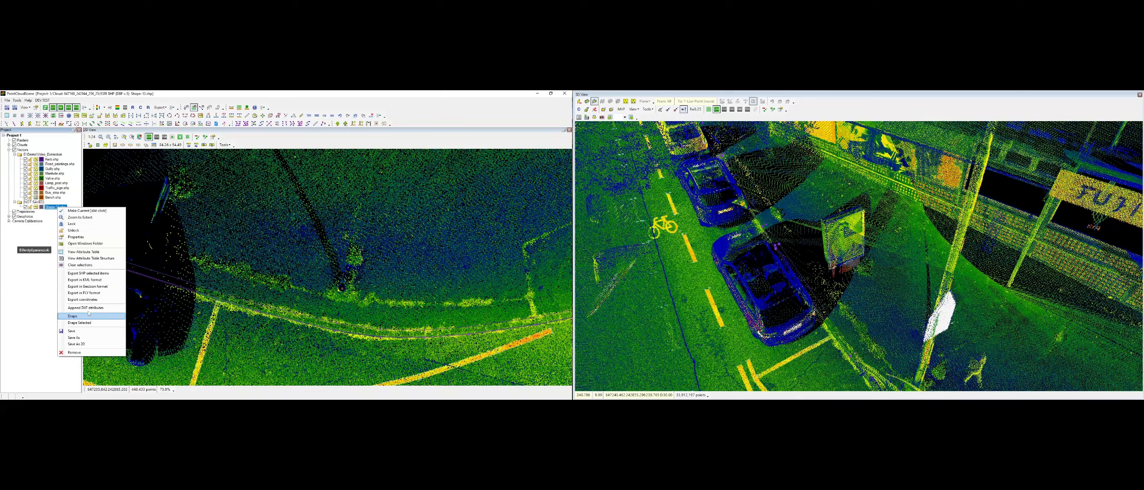
click(89, 315)
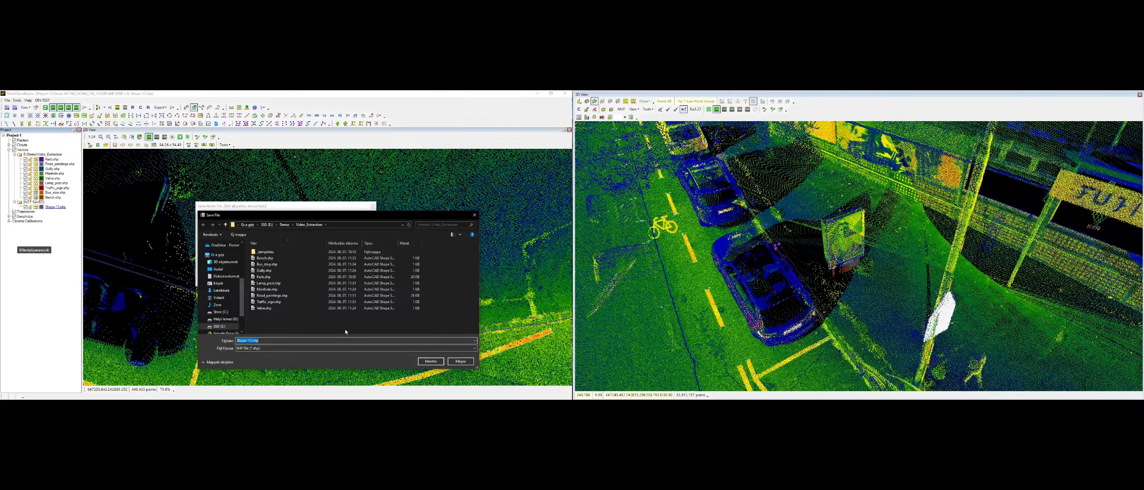
text(Adv_post)
key(Return)
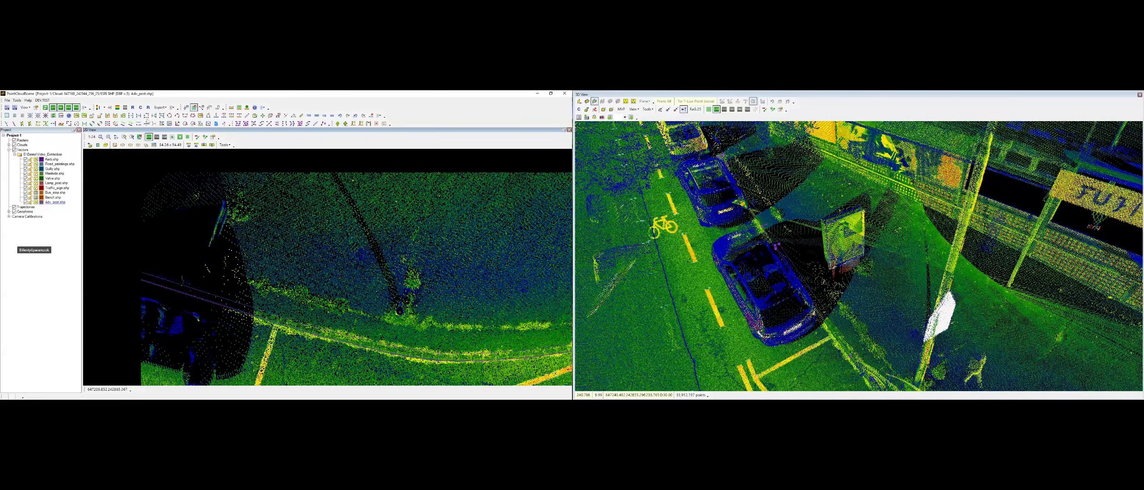
Draw an Adv_post.shp rectangle by three points around the advertising panel beside the parked cars
click(184, 115)
scroll(194, 214, up, 3)
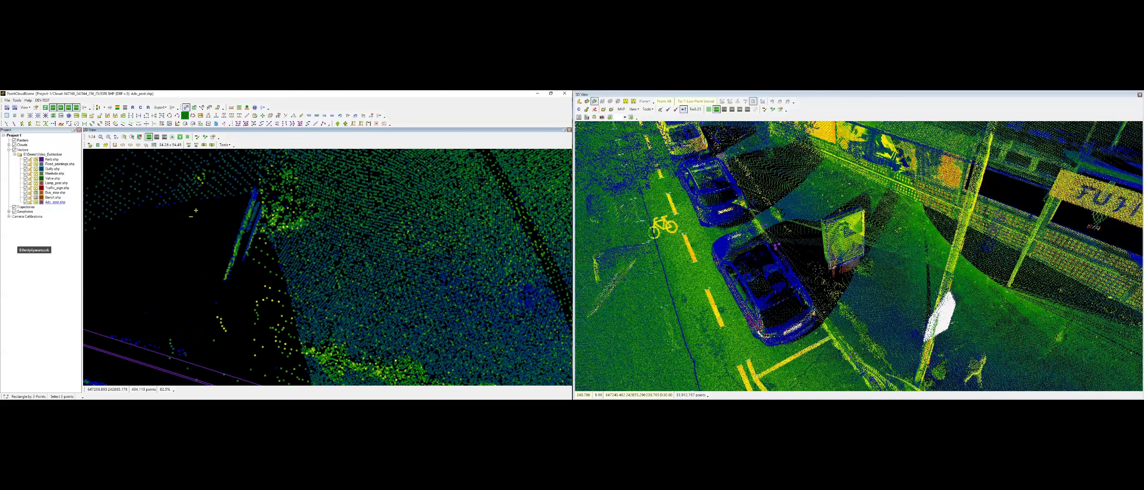
scroll(196, 210, up, 3)
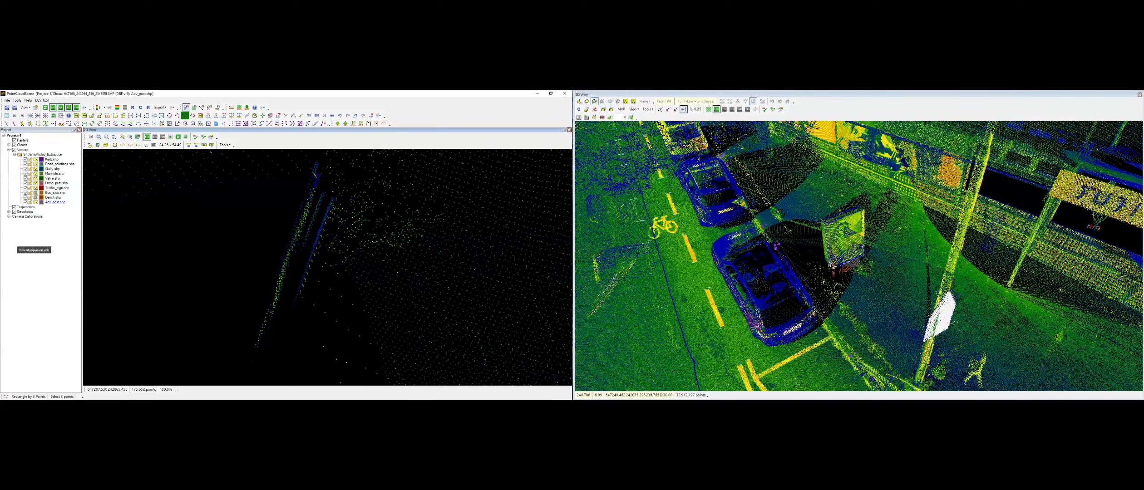
scroll(276, 287, down, 3)
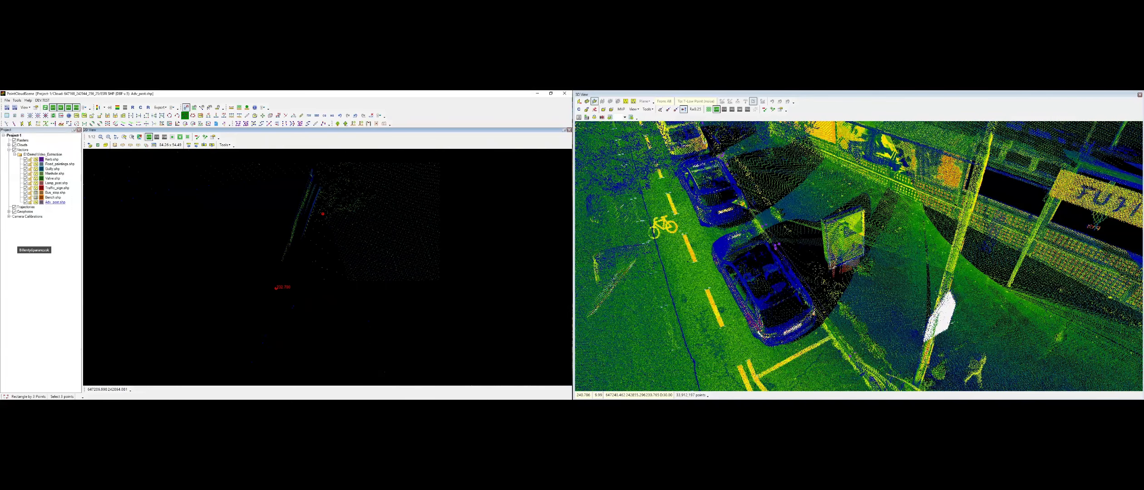
click(836, 266)
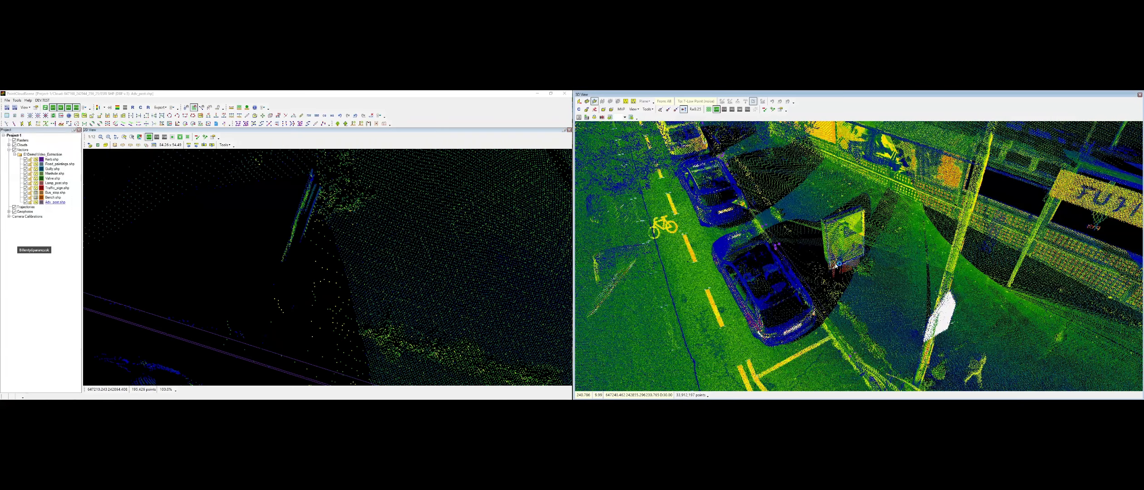
scroll(857, 251, up, 2)
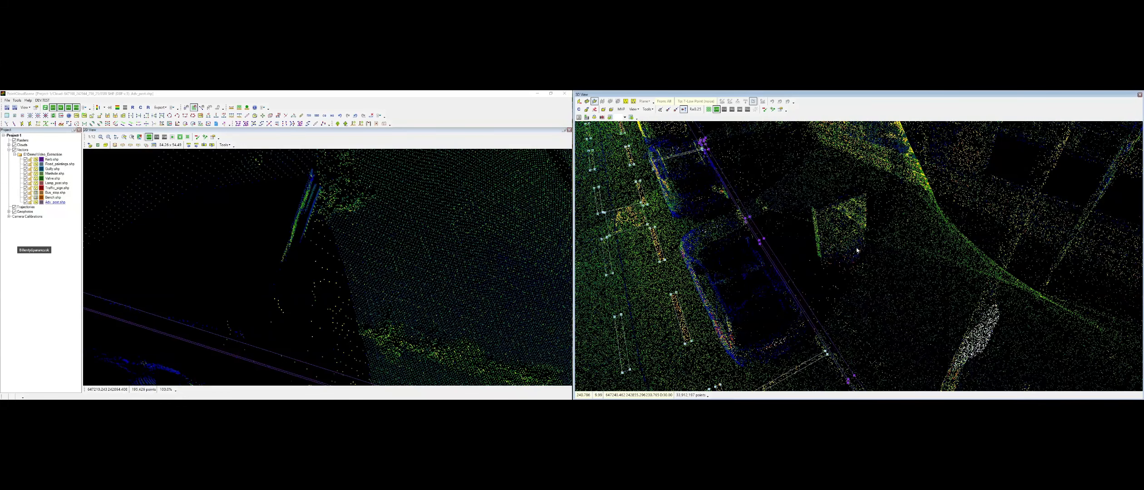
middle_drag(858, 250, 860, 245)
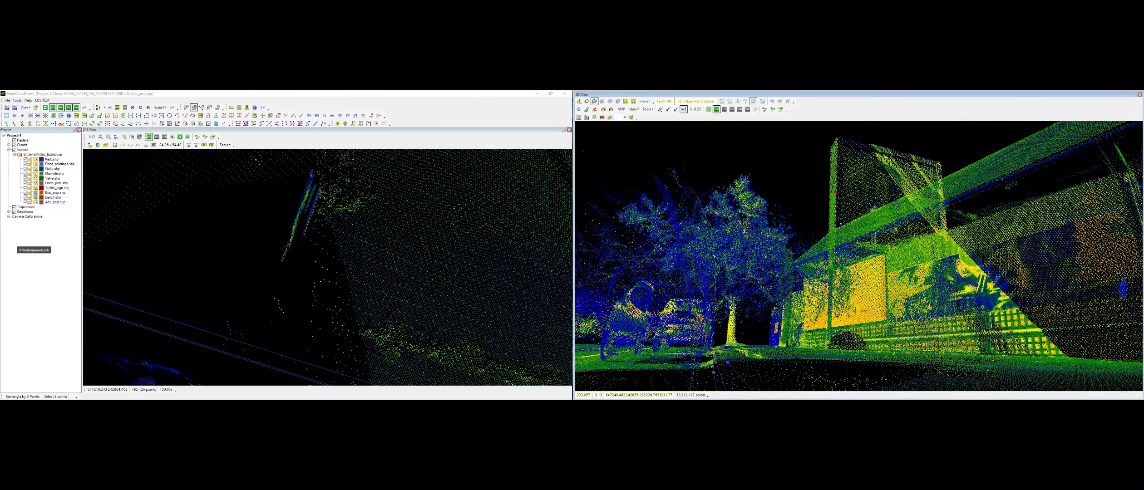
middle_drag(835, 192, 905, 224)
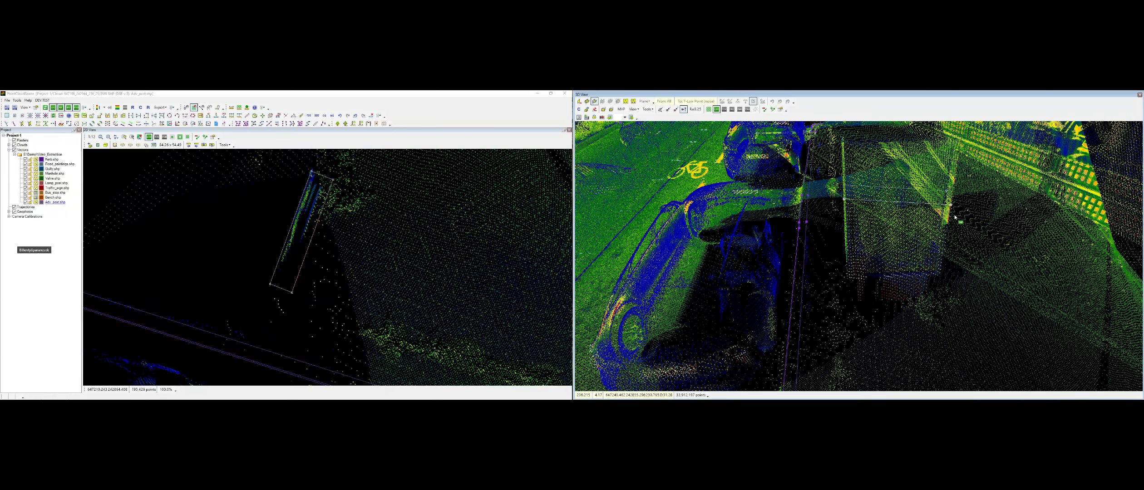
Modify the Z position of the advertising panel rectangle's corner vertex to match the ground in the 3D view
key(z)
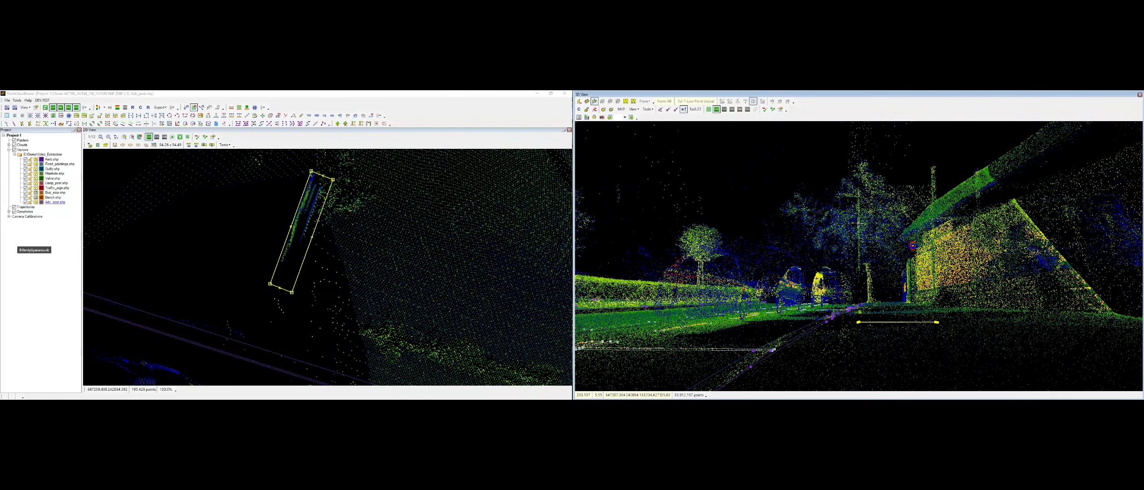
middle_drag(913, 246, 866, 296)
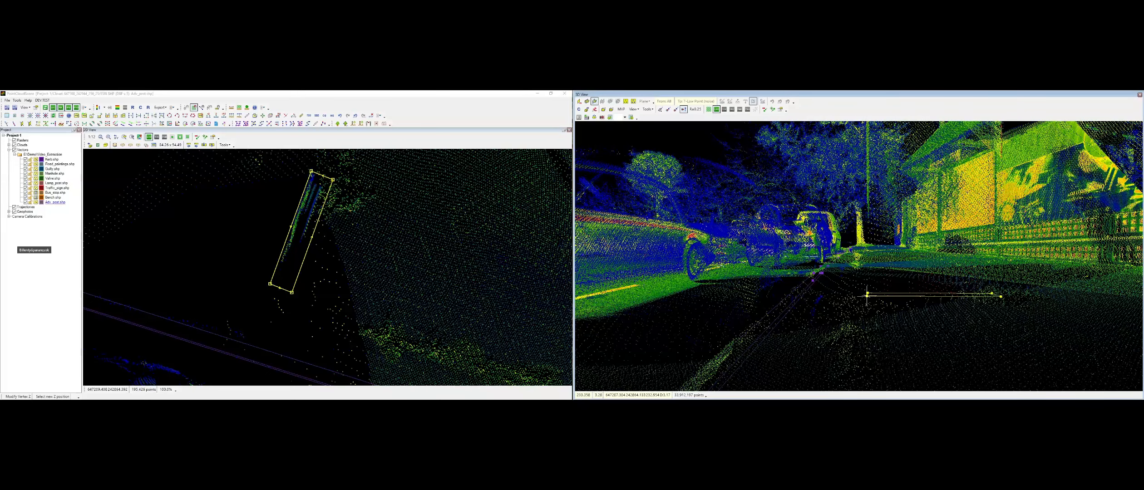
key(v)
click(867, 301)
middle_drag(866, 301, 984, 302)
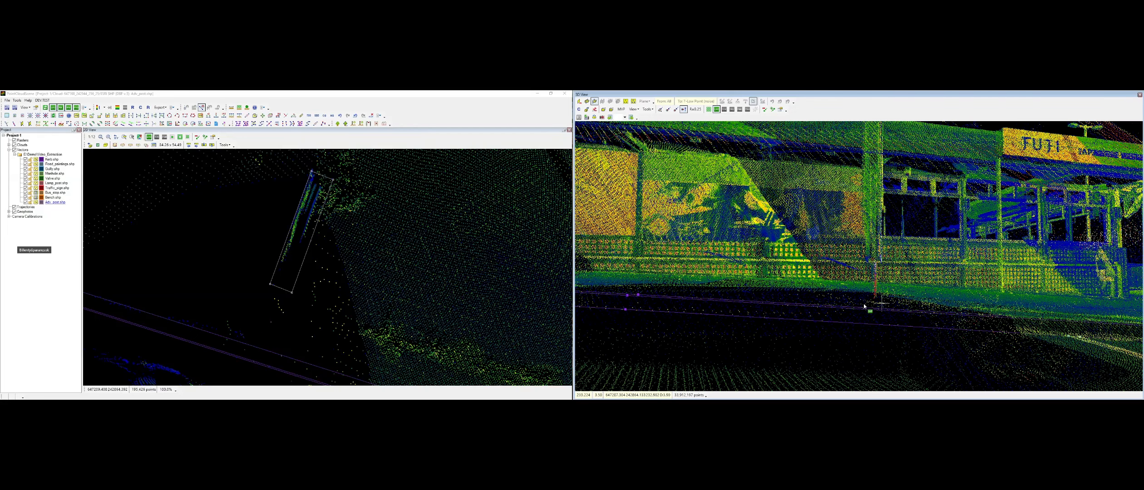
Adjust the Z positions of the remaining corner vertices of the advertising panel rectangle to match the ground
key(z)
middle_drag(882, 302, 824, 305)
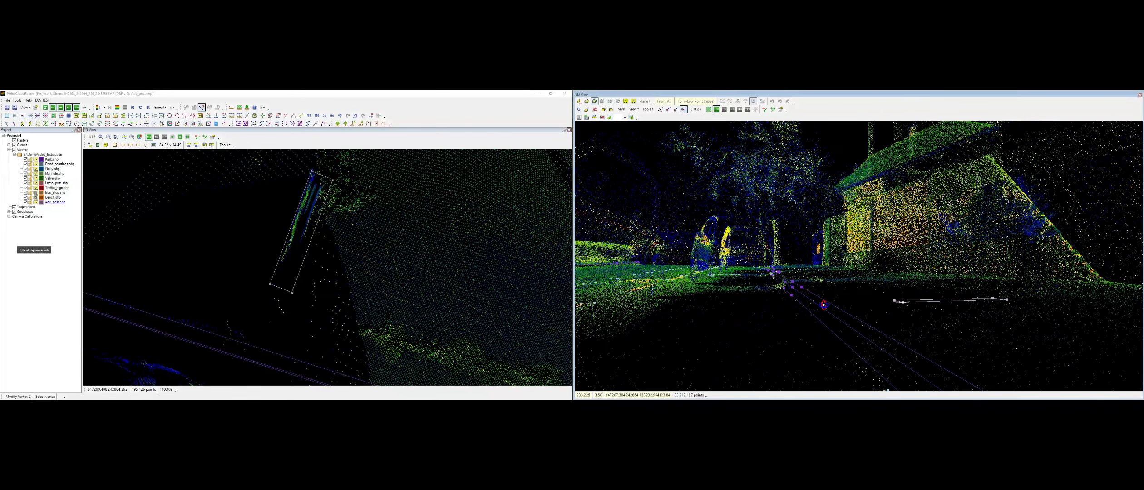
click(902, 302)
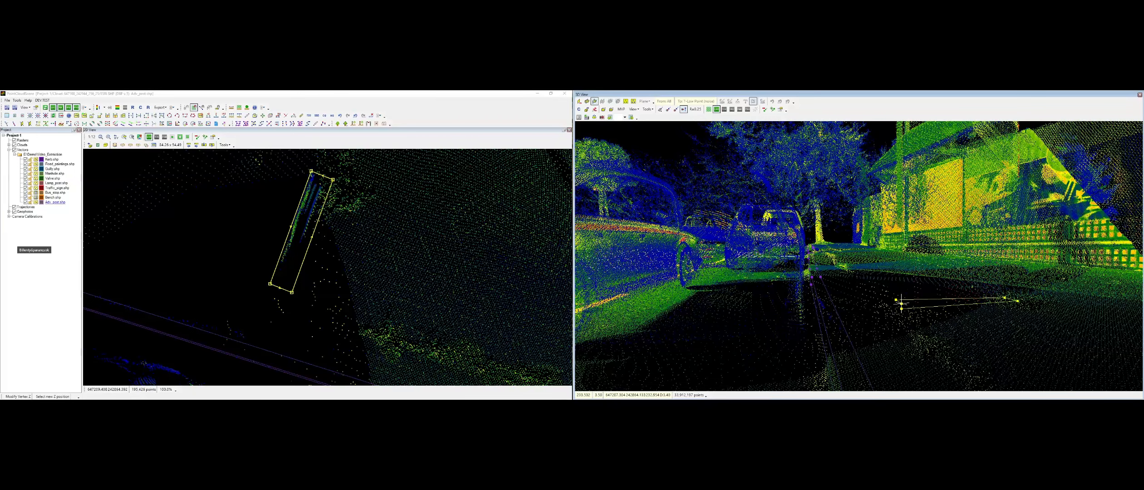
middle_drag(901, 304, 902, 304)
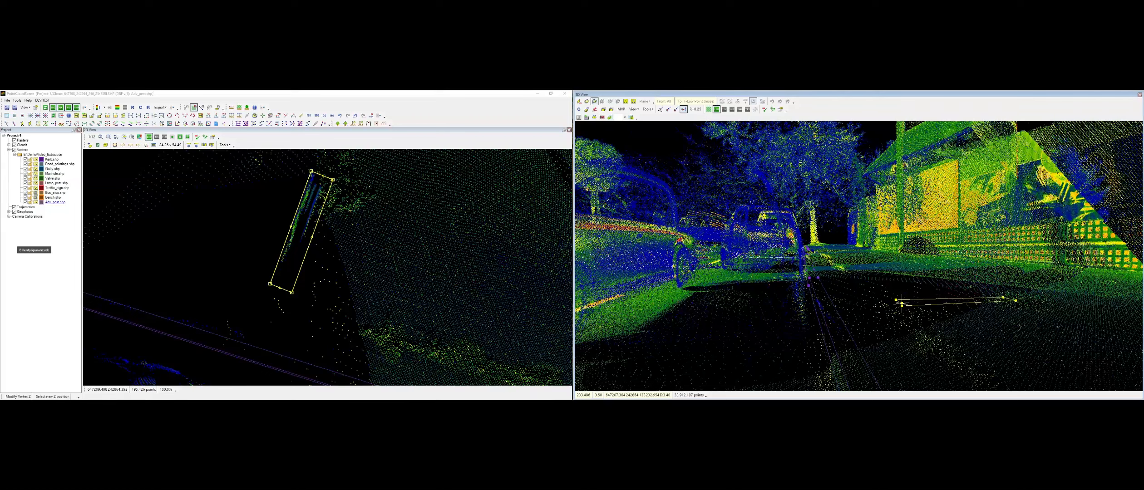
click(902, 304)
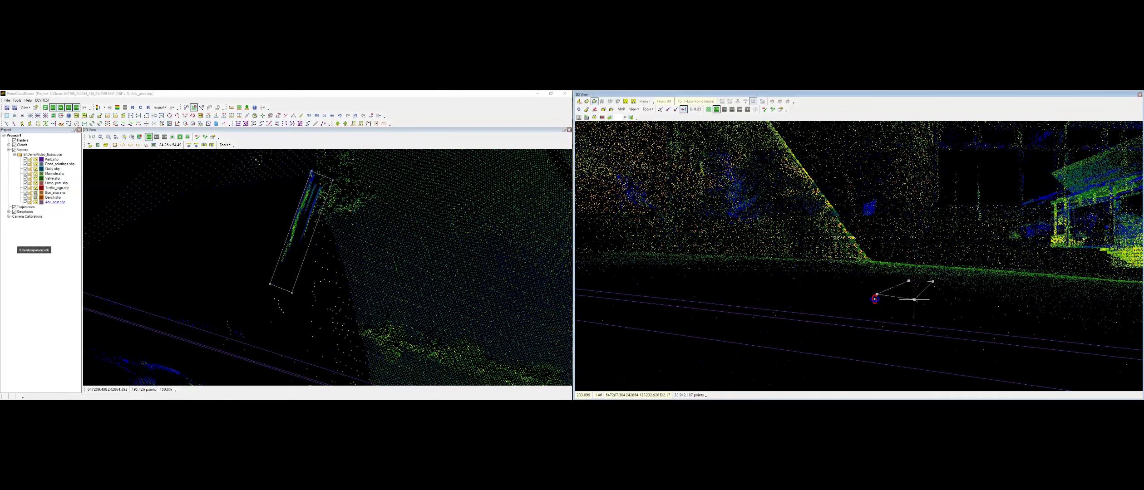
click(875, 300)
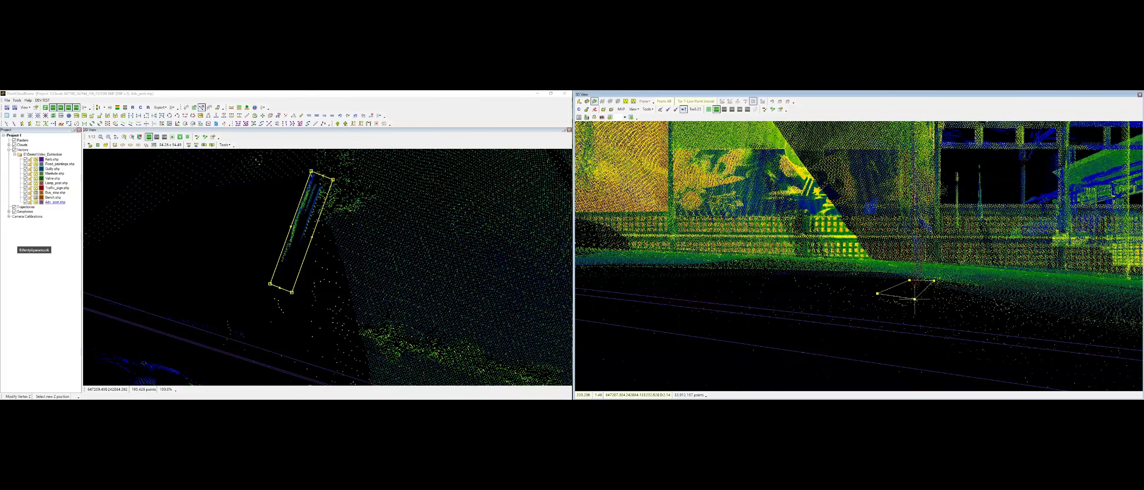
middle_drag(914, 300, 931, 286)
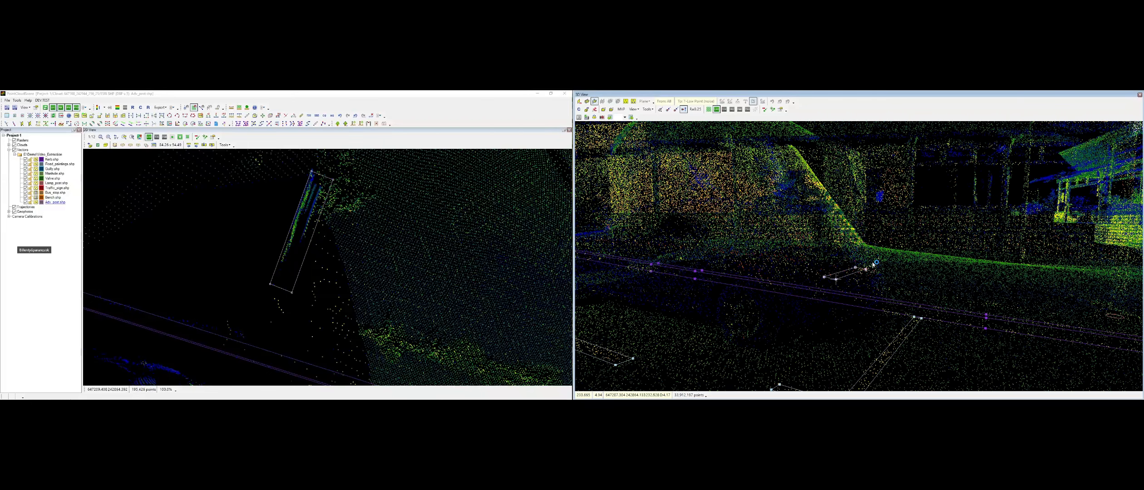
middle_drag(874, 264, 1077, 284)
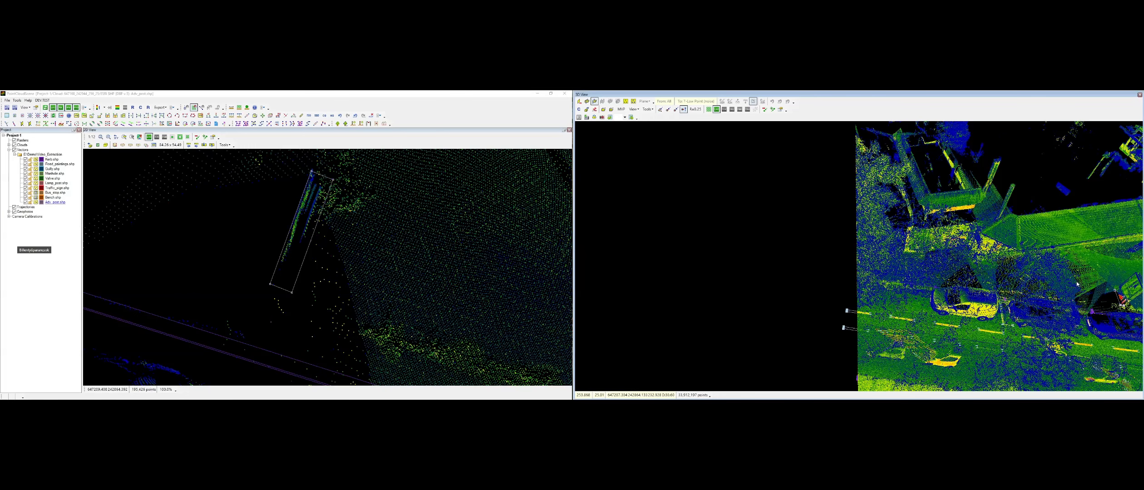
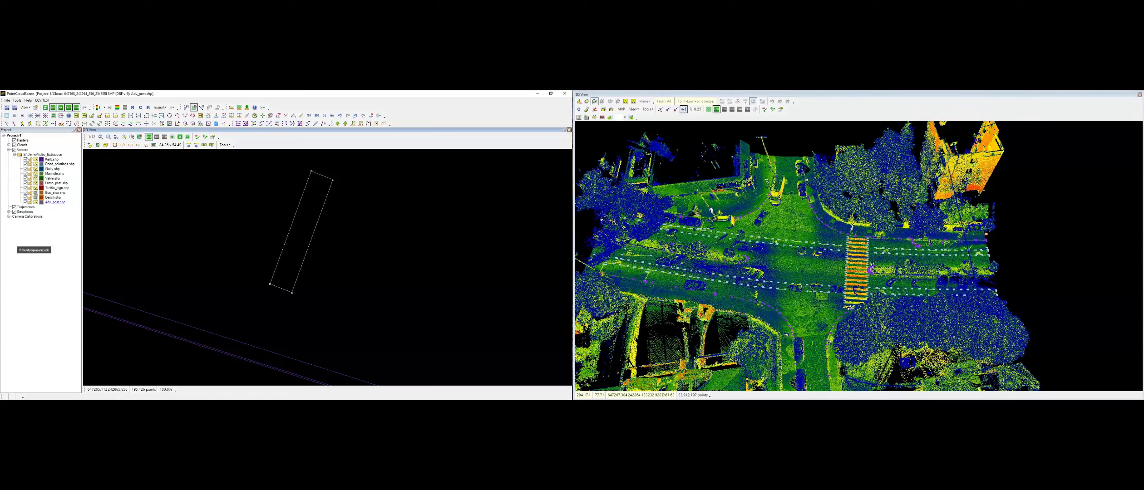
Create a new vector layer and save it as Tree_pit.shp in the Video_Extraction folder
right_click(23, 150)
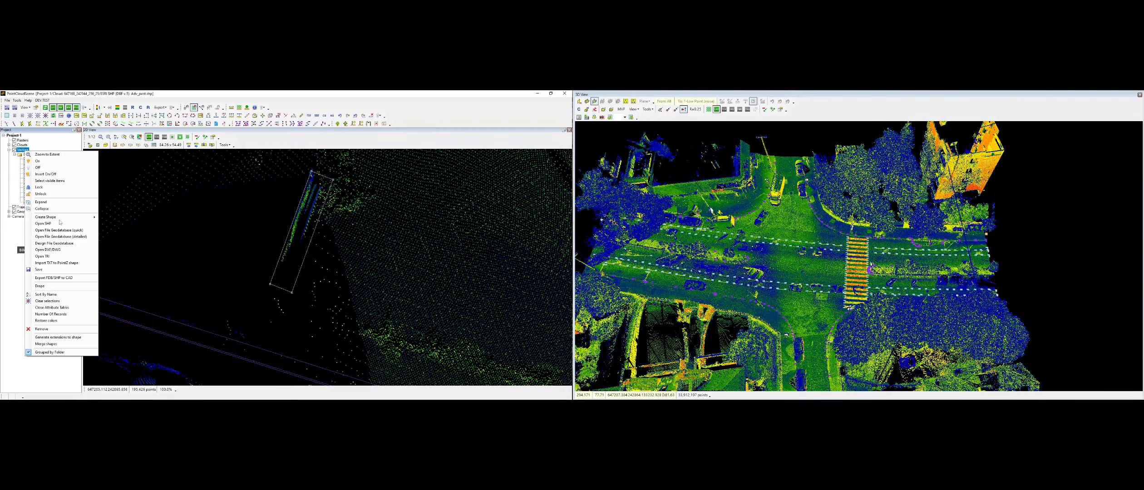
right_click(24, 150)
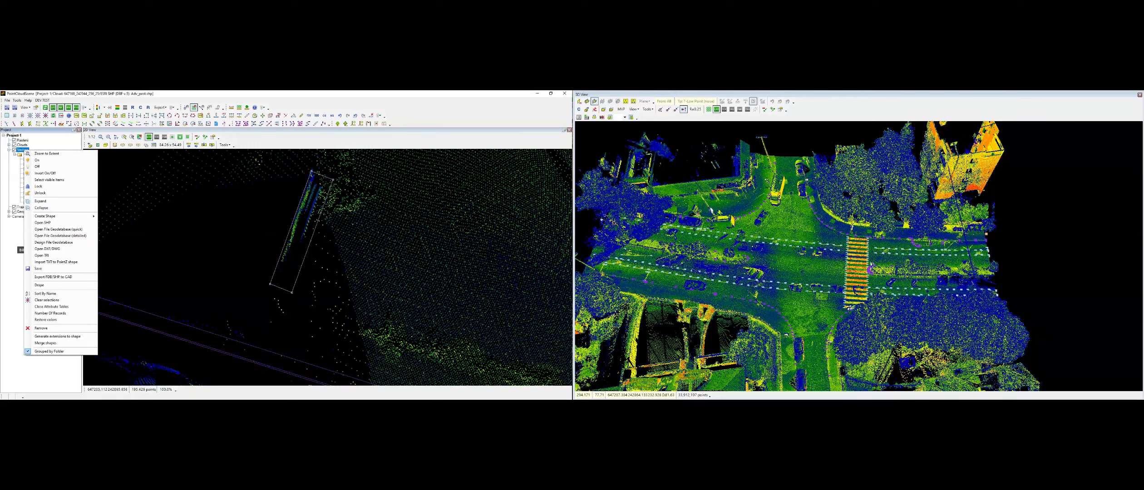
click(116, 219)
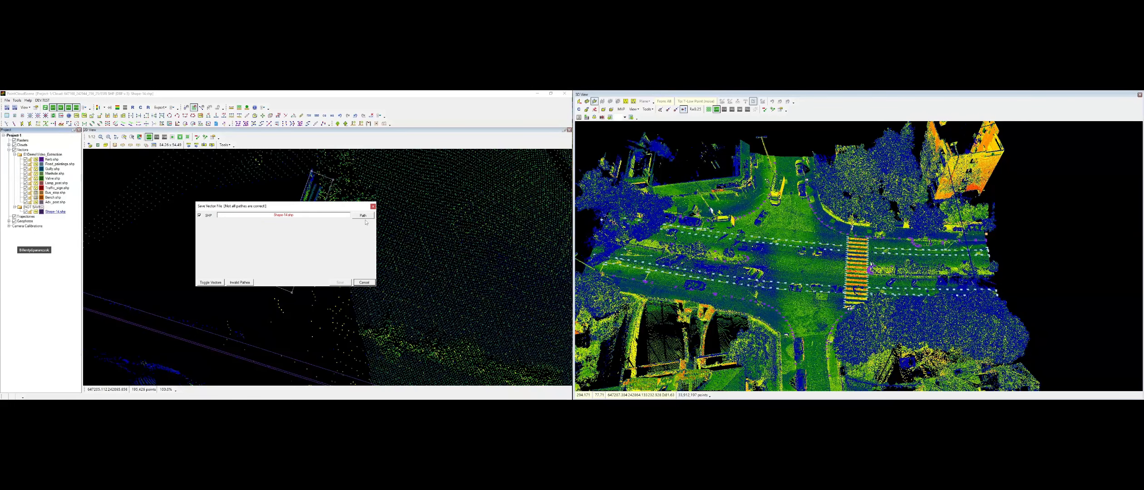
click(363, 216)
text(T)
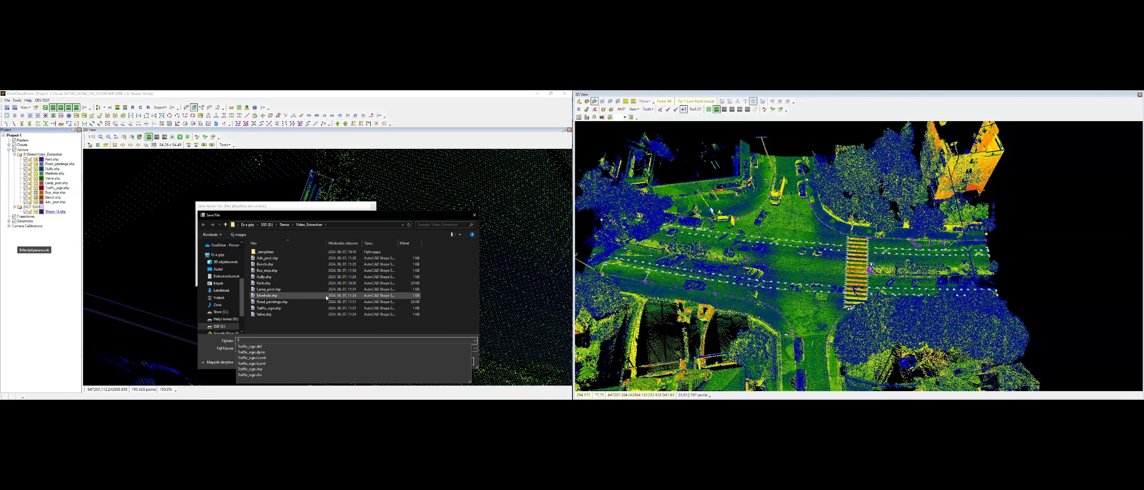
text(ree_po)
key(BackSpace)
text(it)
key(Return)
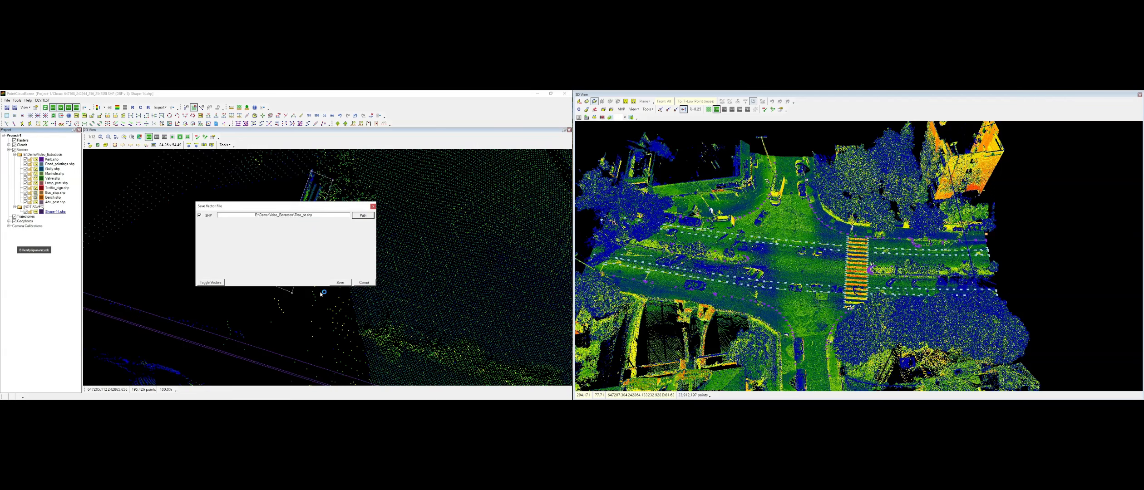
click(338, 283)
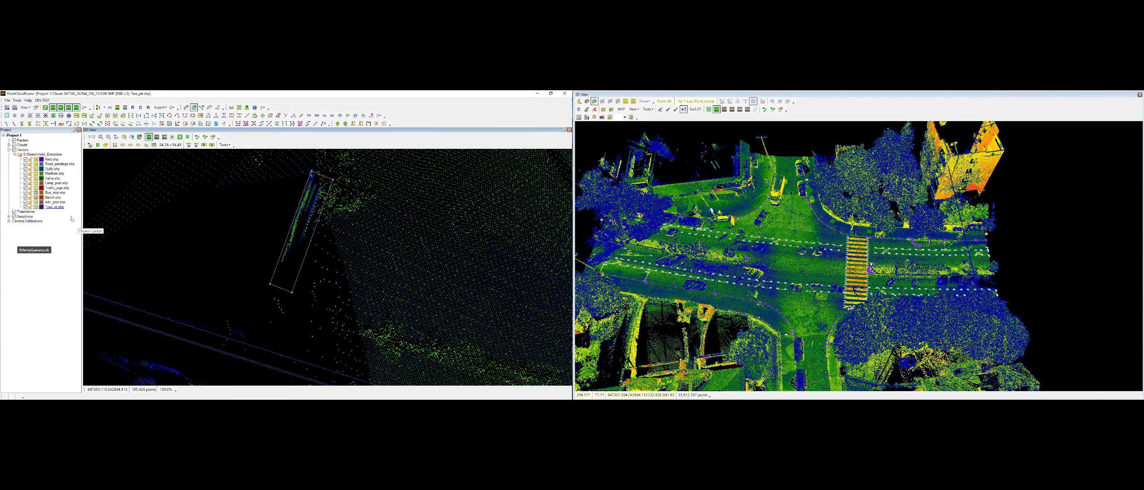
Make Kerb.shp current and insert vertices in the kerb lines where the tree pits' edges meet them
click(140, 137)
click(256, 95)
scroll(917, 241, up, 10)
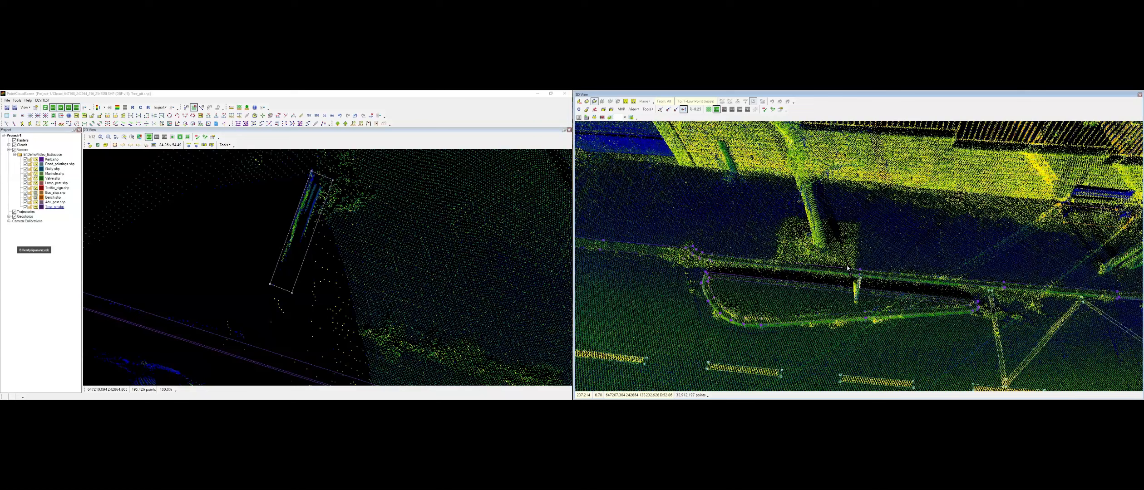
scroll(844, 241, up, 2)
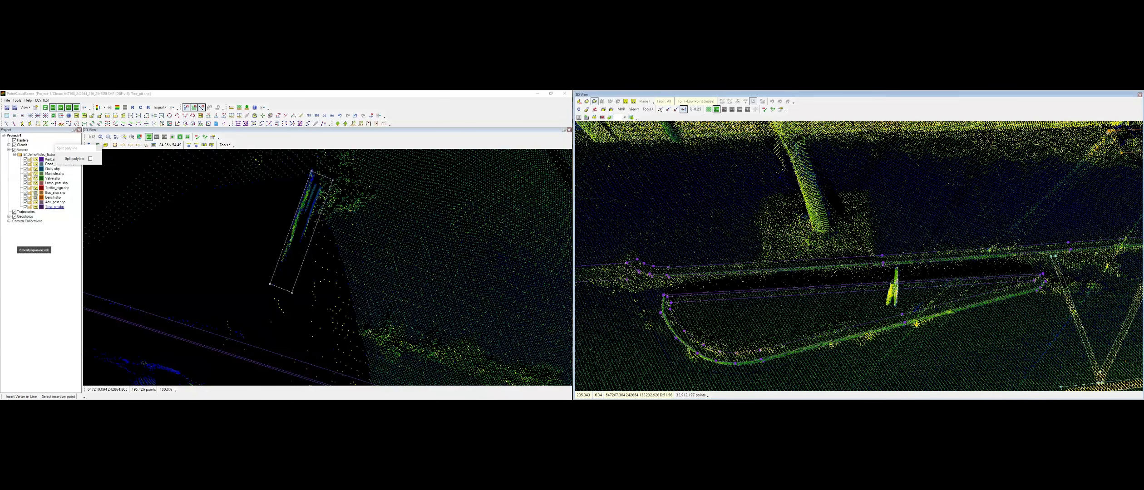
click(49, 159)
scroll(896, 303, down, 3)
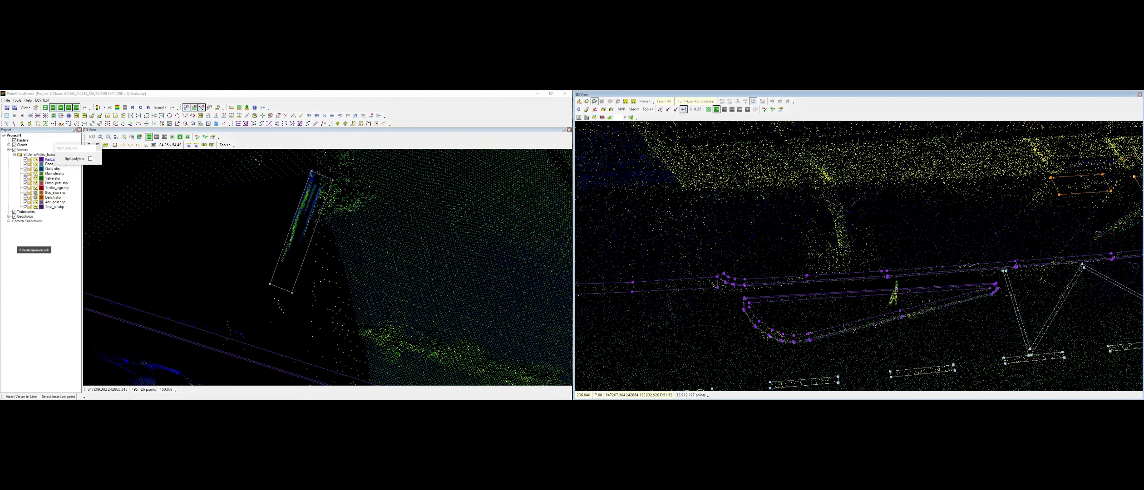
middle_drag(653, 265, 787, 242)
scroll(791, 248, up, 2)
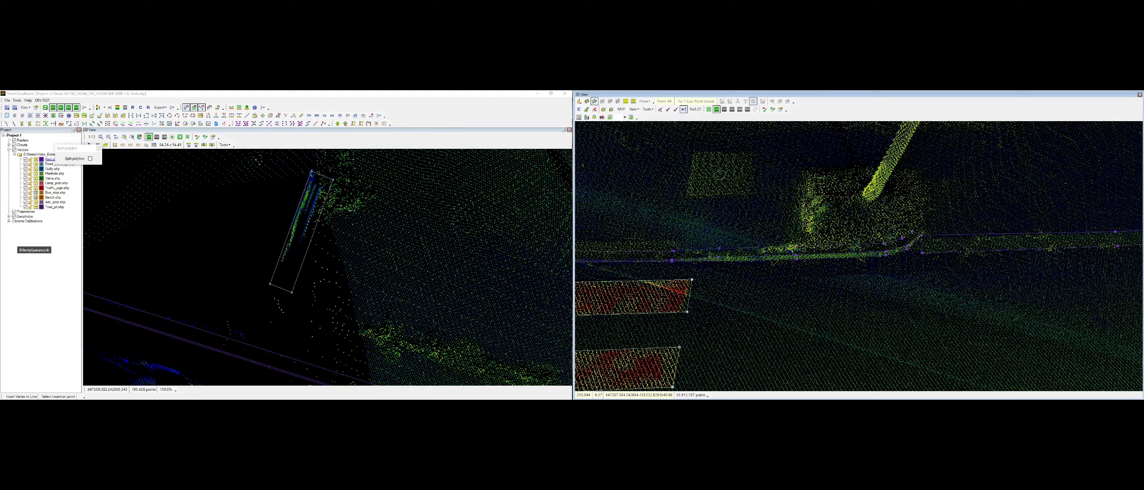
middle_drag(720, 175, 632, 178)
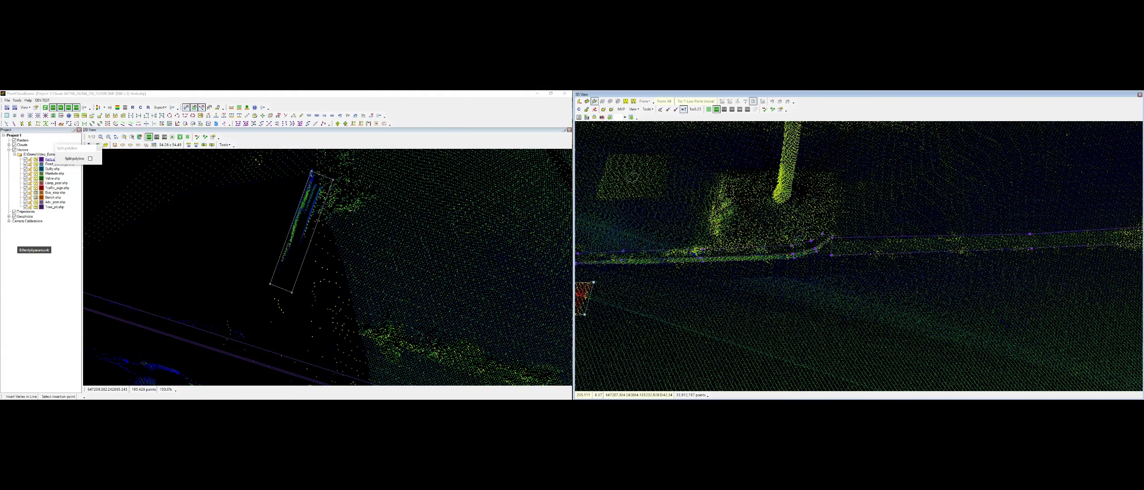
scroll(726, 273, down, 5)
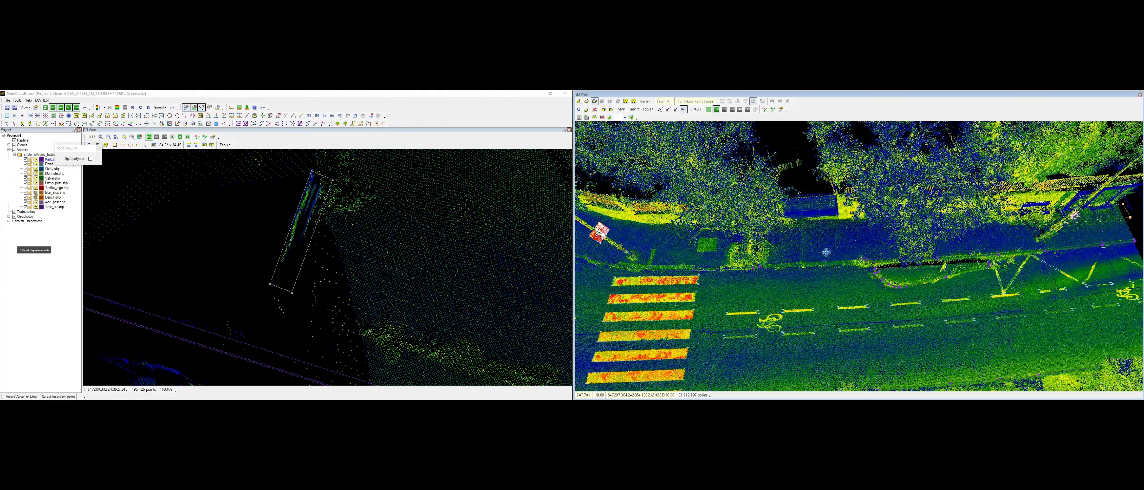
middle_drag(590, 257, 776, 222)
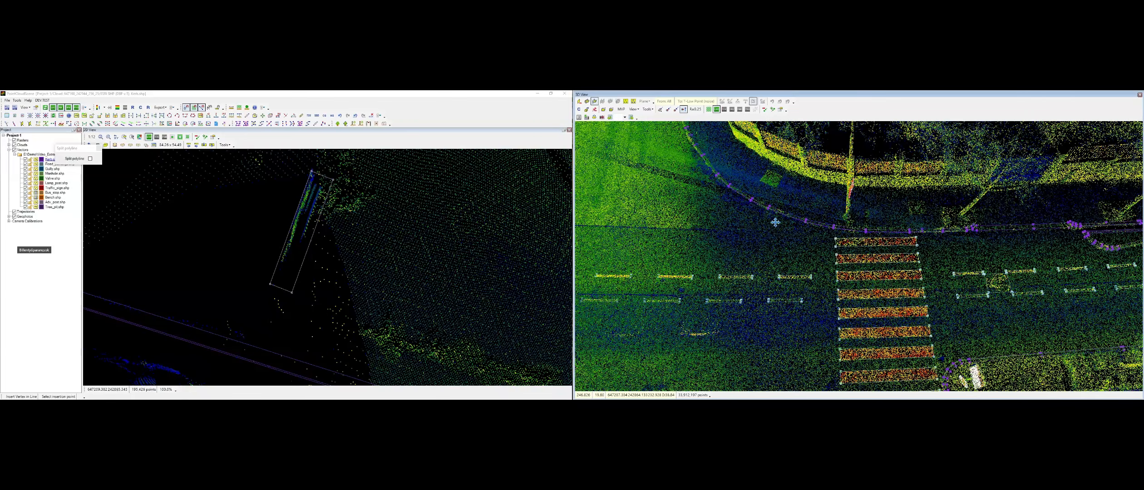
scroll(775, 222, up, 5)
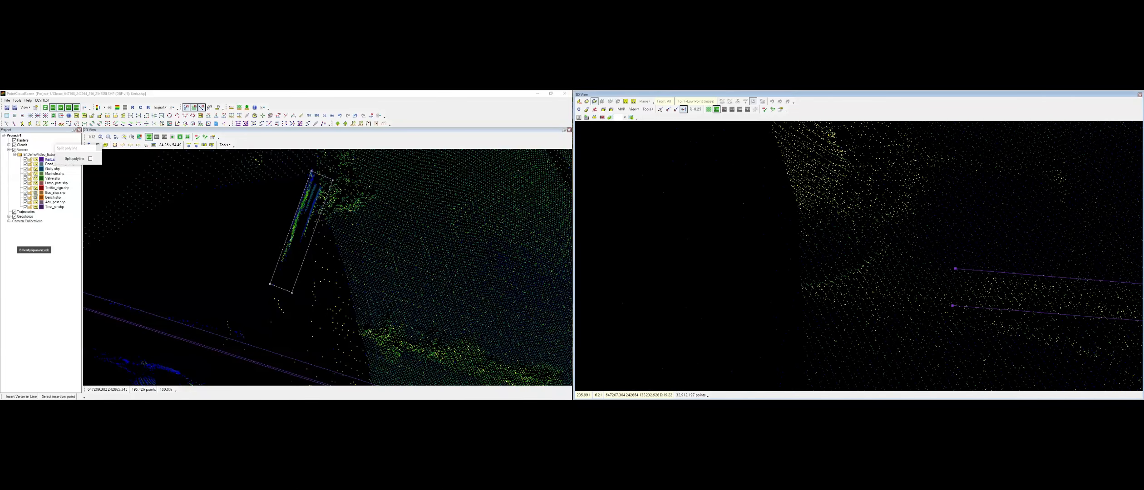
scroll(785, 259, down, 3)
scroll(784, 259, down, 3)
middle_drag(785, 259, 776, 389)
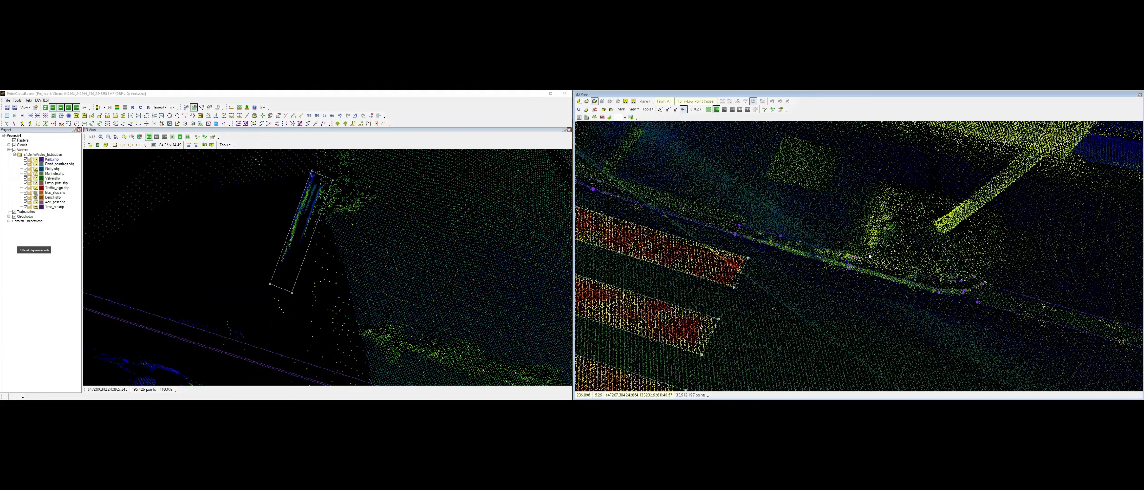
Make Tree_pit.shp current and draw the outline of the square tree pit around the trunk beside the kerb
key(n)
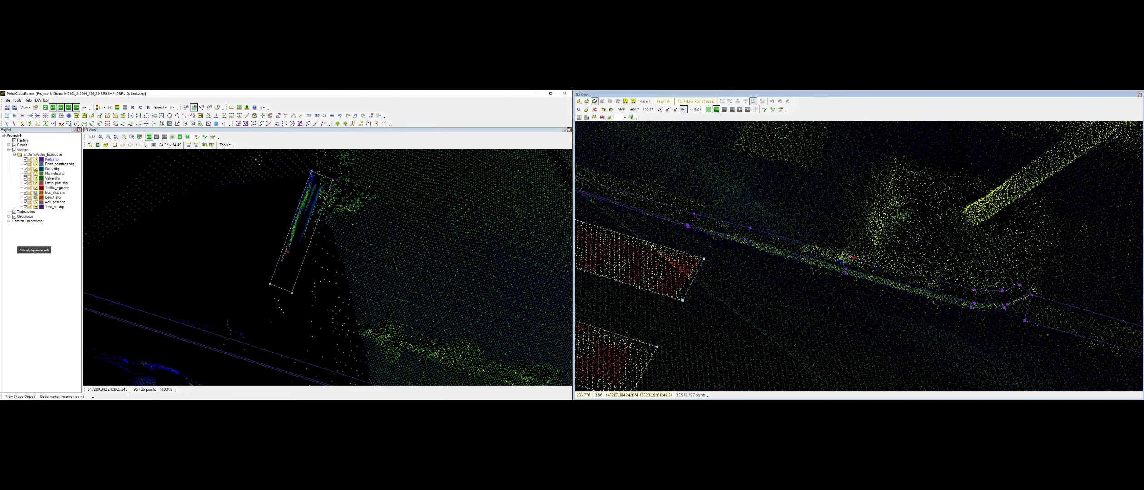
click(55, 207)
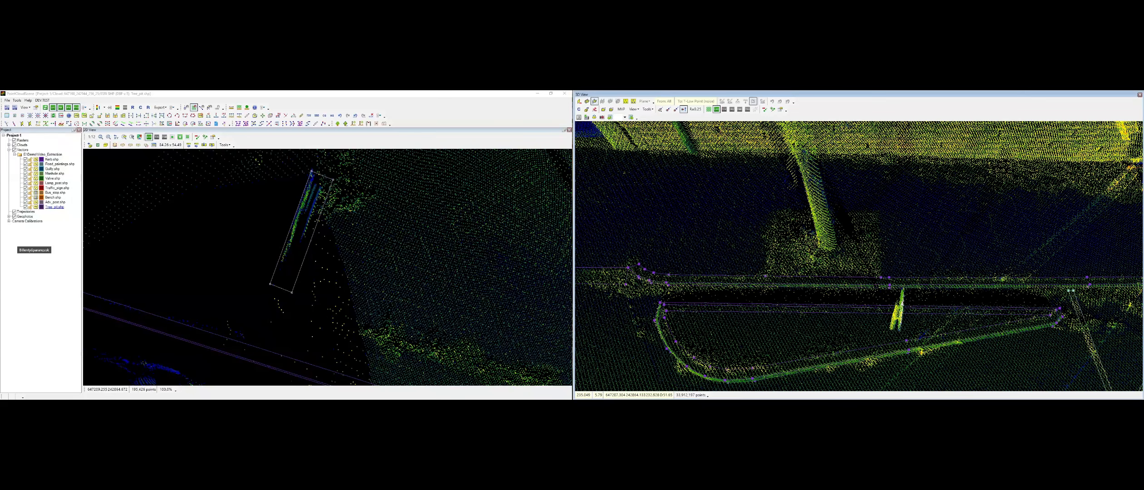
click(766, 276)
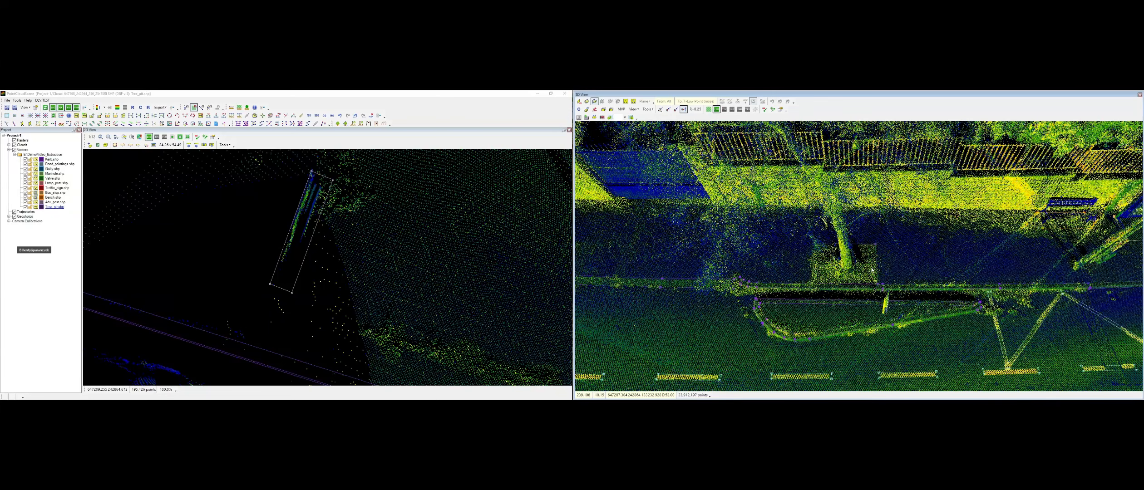
Create a new PointZ vector layer and save it as Tree.shp in the Video_Extraction folder
scroll(909, 272, down, 4)
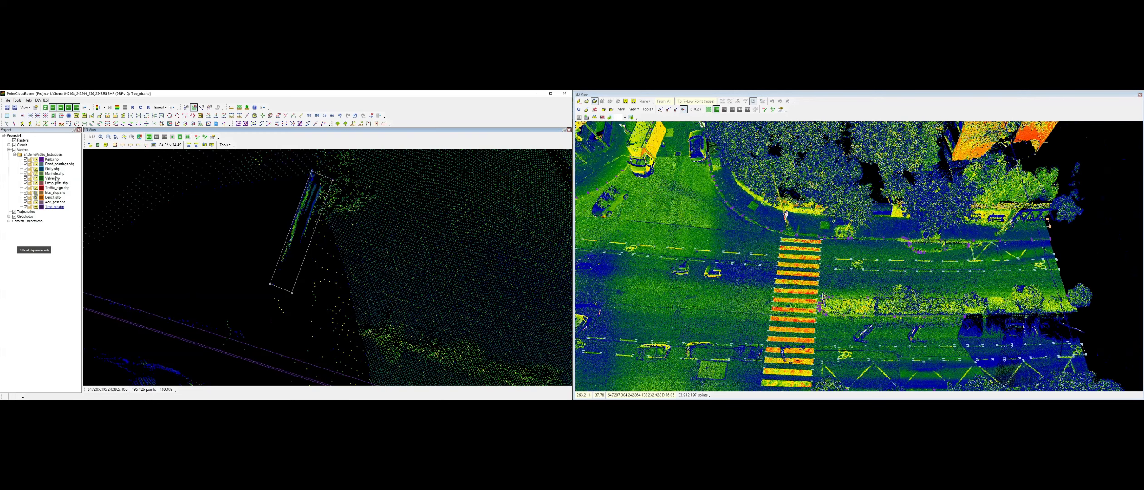
click(22, 149)
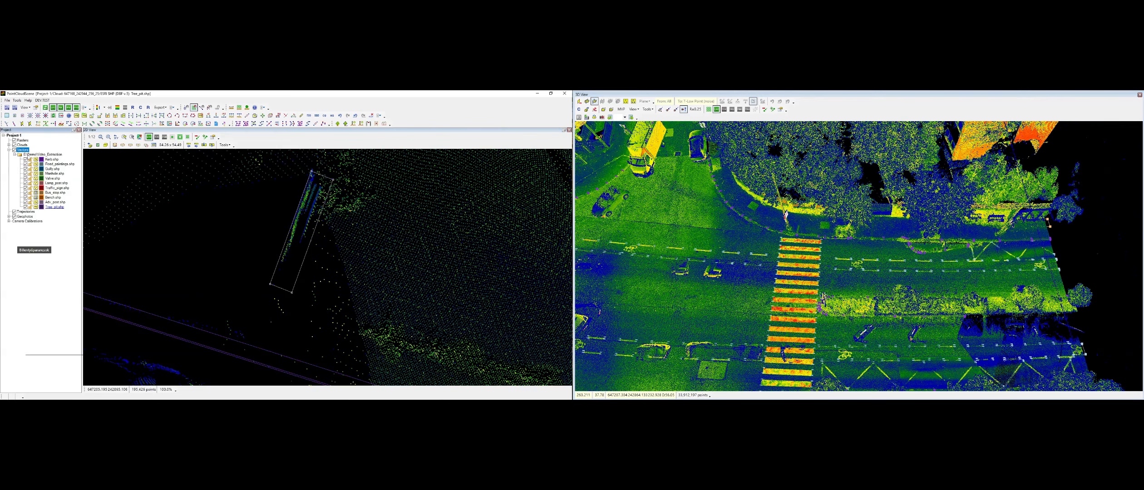
right_click(23, 150)
mouse_move(66, 216)
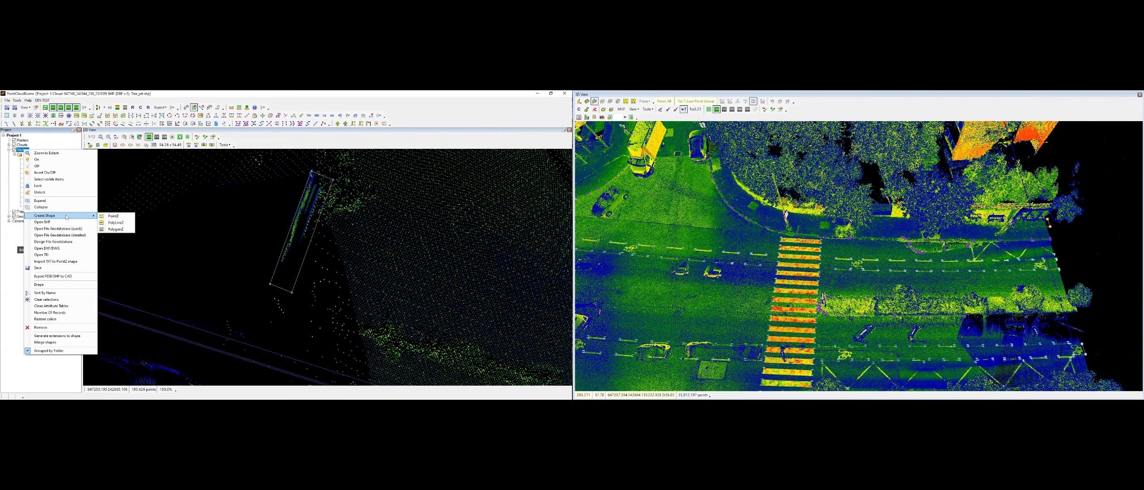
click(112, 216)
right_click(58, 217)
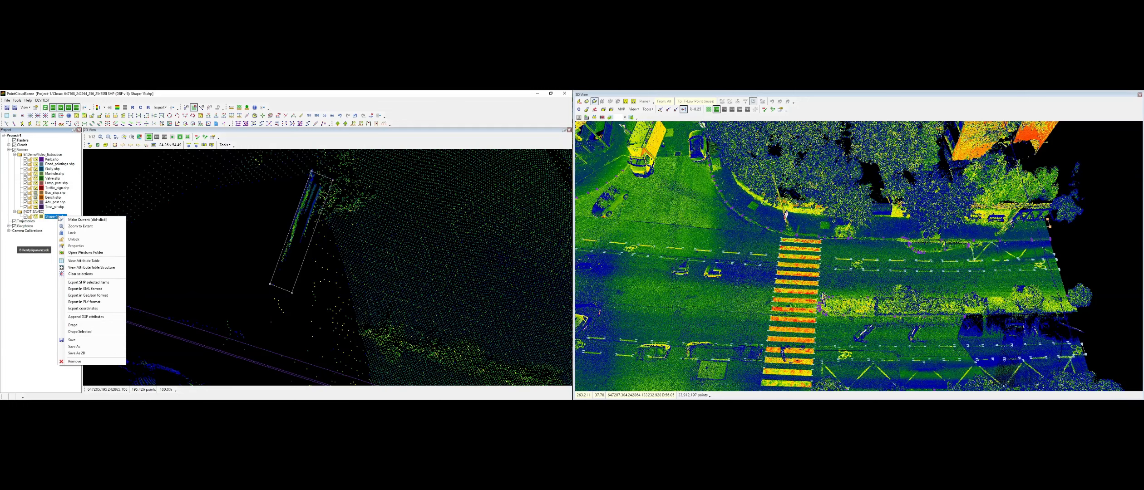
click(89, 342)
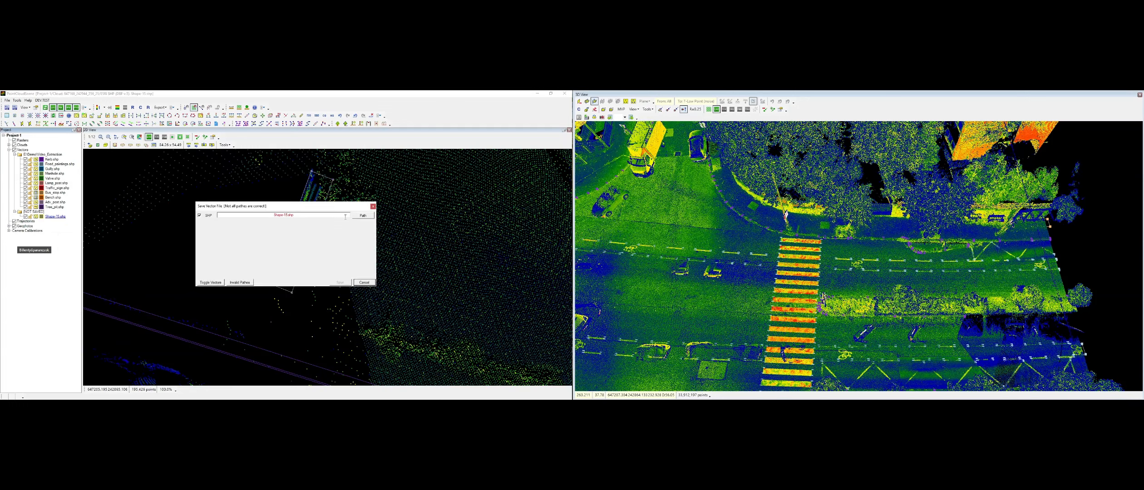
click(363, 215)
text(Tr)
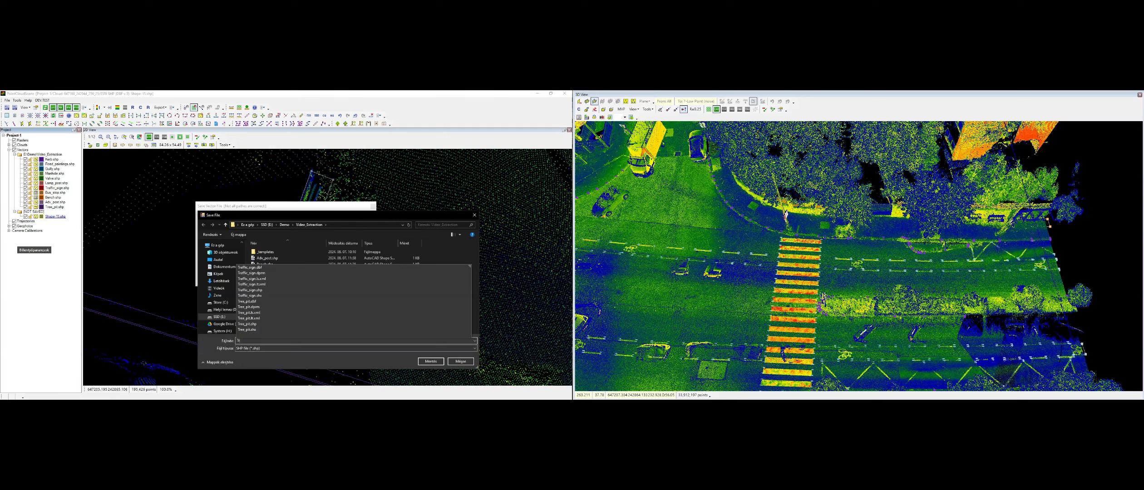
text(ee)
key(Return)
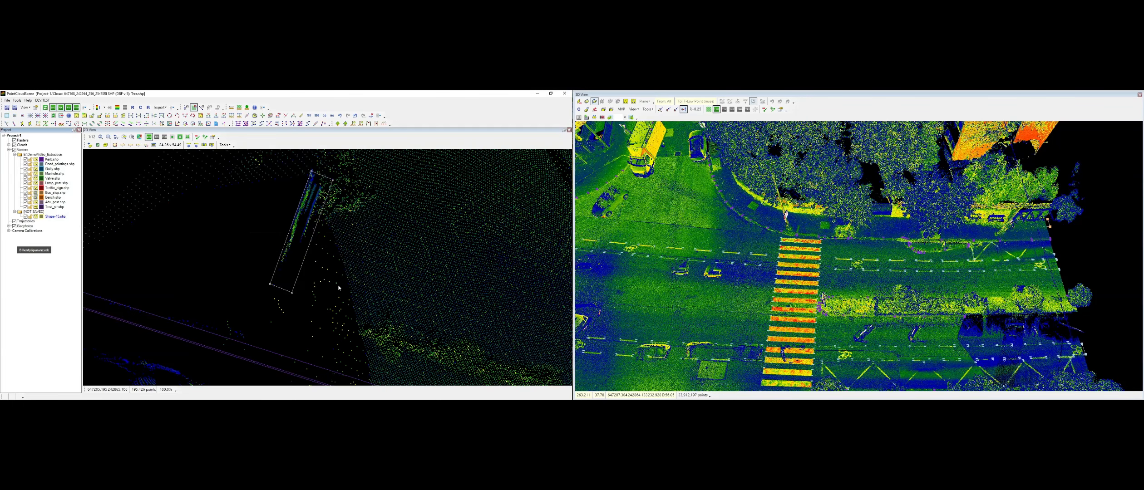
Place tree points on the trunks standing in the tree pits along the pavement beside the pedestrian crossing
scroll(433, 186, down, 4)
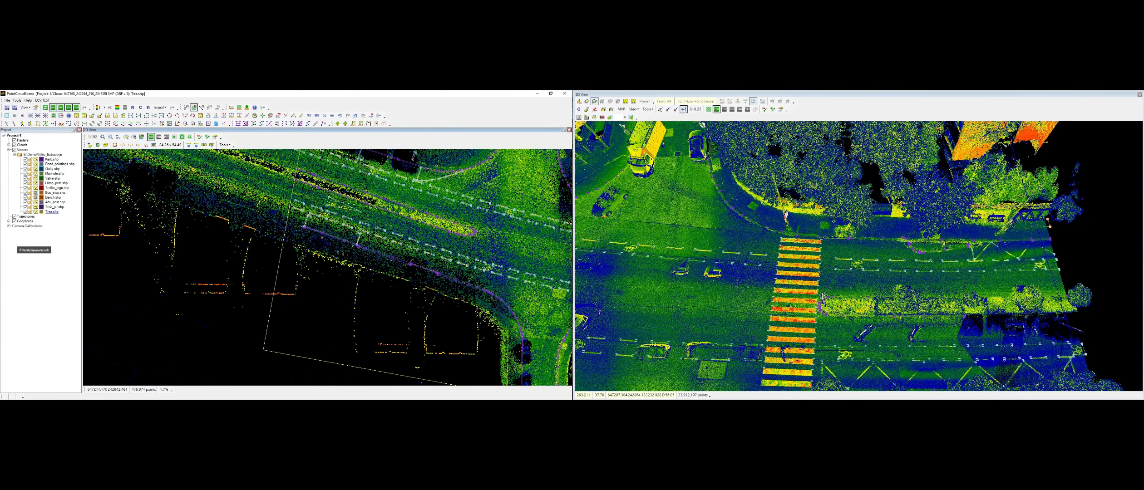
key(n)
middle_drag(420, 166, 364, 289)
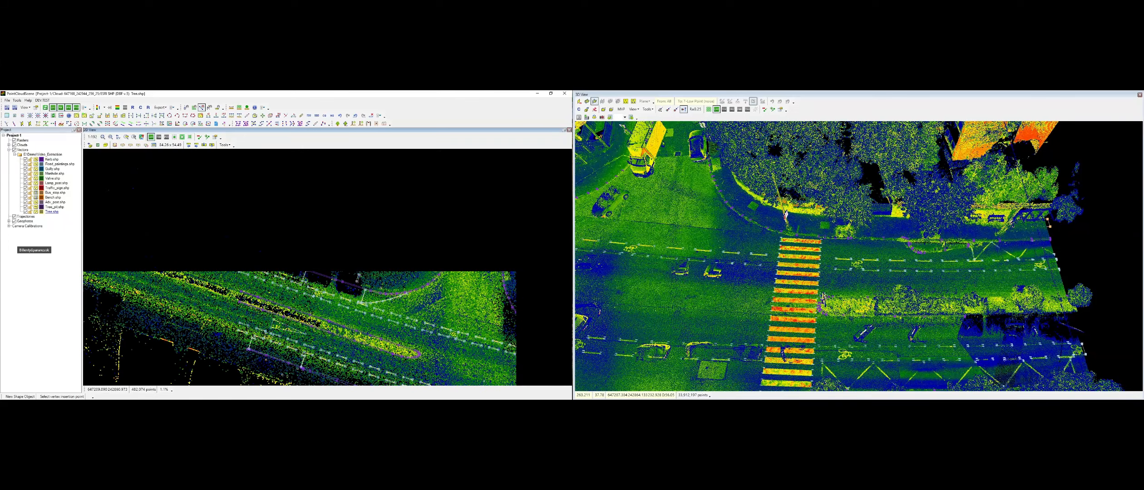
middle_drag(383, 322, 127, 250)
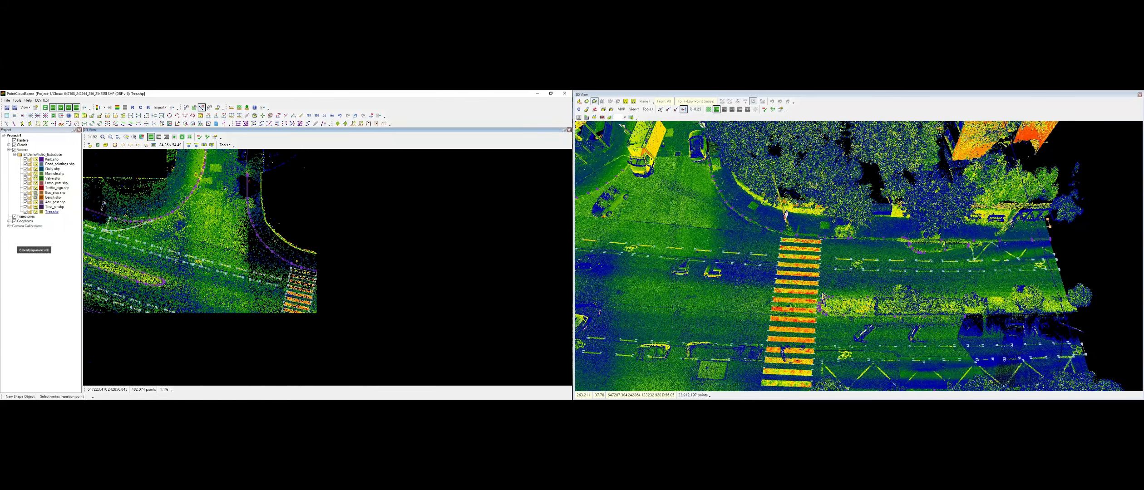
scroll(340, 273, up, 2)
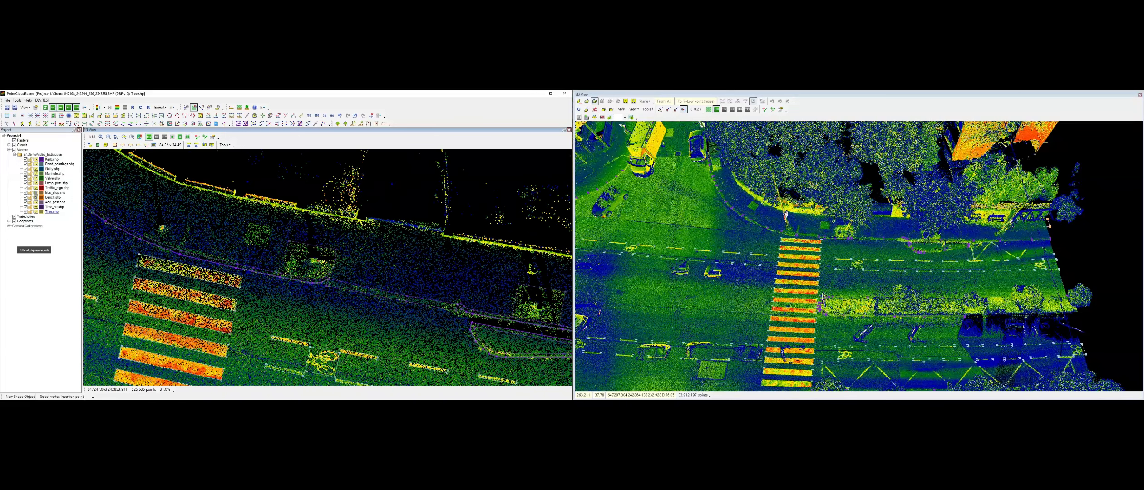
scroll(329, 240, up, 1)
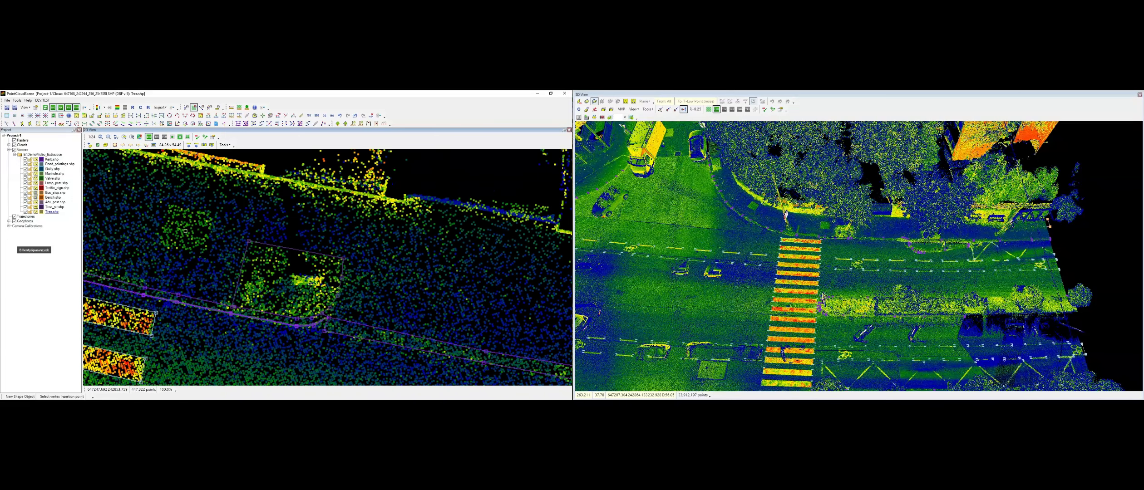
click(310, 283)
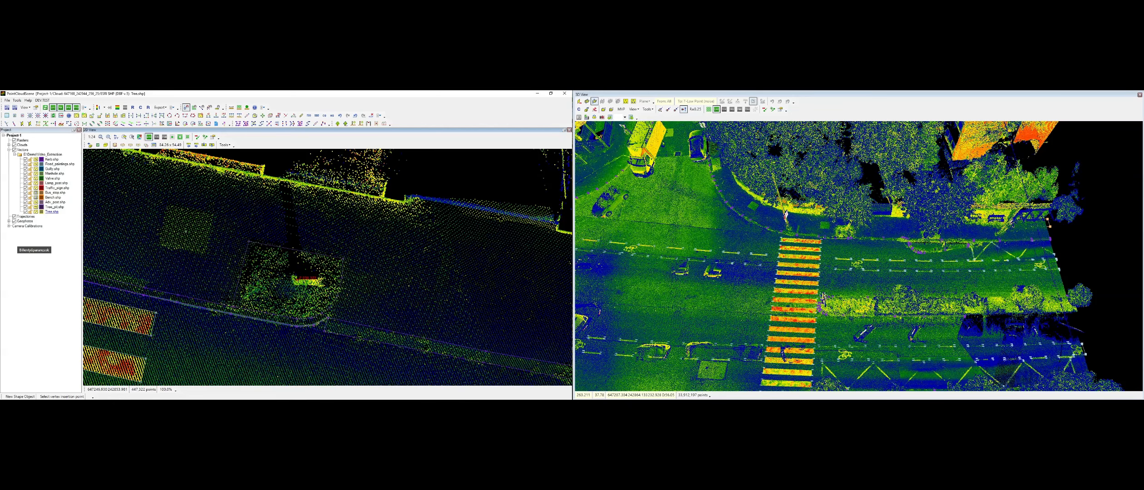
middle_drag(484, 335, 3, 230)
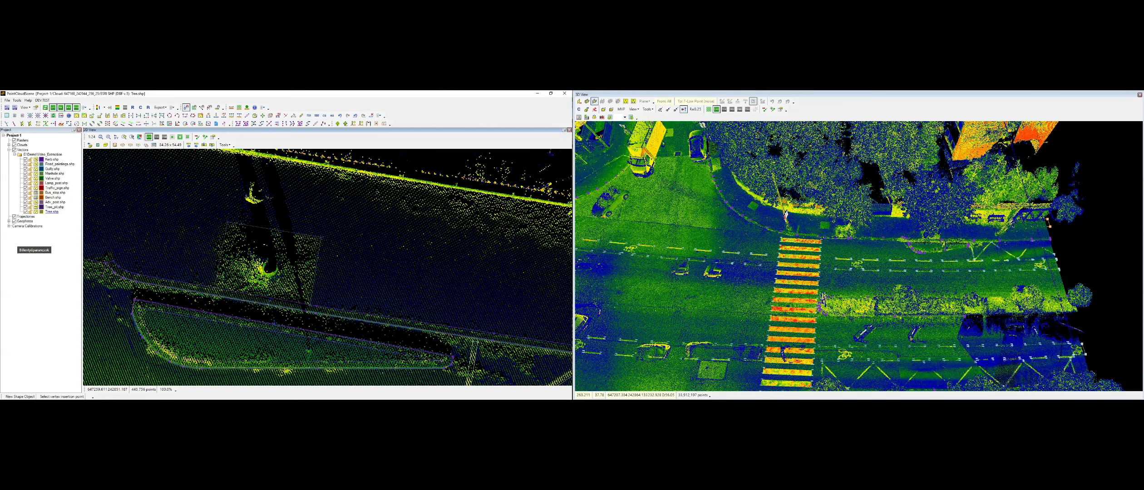
Adjust the height of the tree point in the tree pit to the base of its trunk
scroll(867, 280, up, 10)
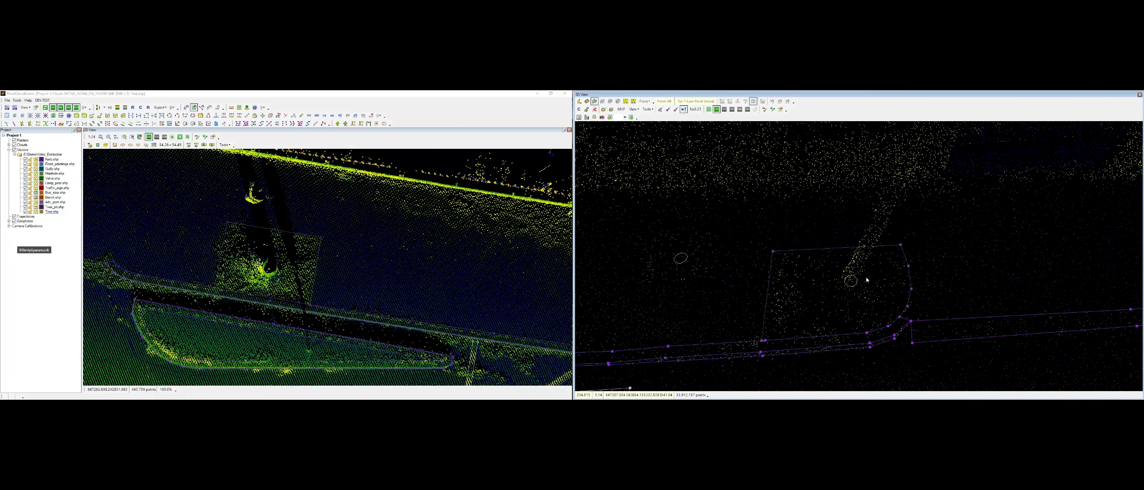
key(z)
middle_drag(867, 280, 853, 254)
click(853, 268)
key(Escape)
Make Traffic_sign.shp current and place a point at the sign pole on the kerbed island near the second tree pit
middle_drag(337, 328, 242, 273)
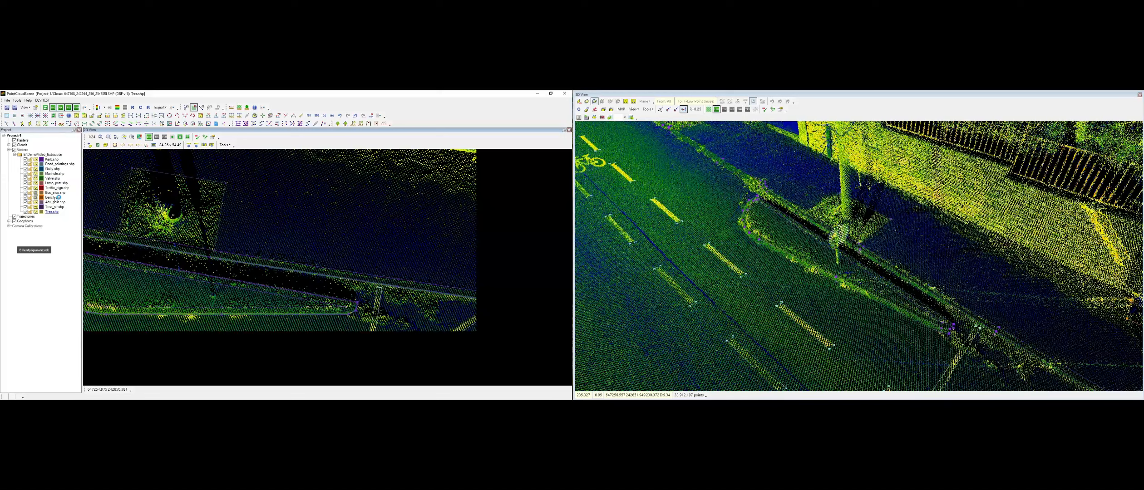
click(58, 188)
key(n)
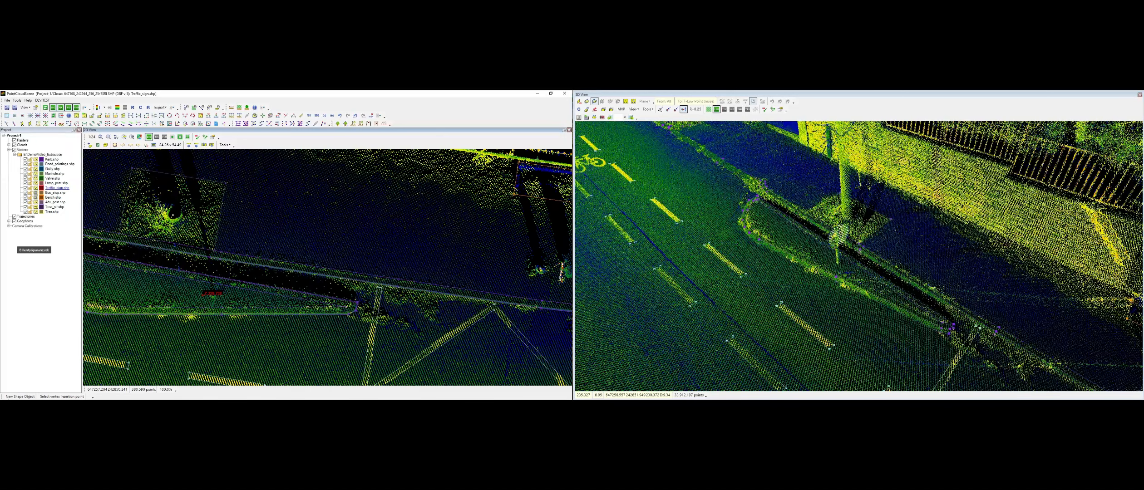
key(s)
click(854, 288)
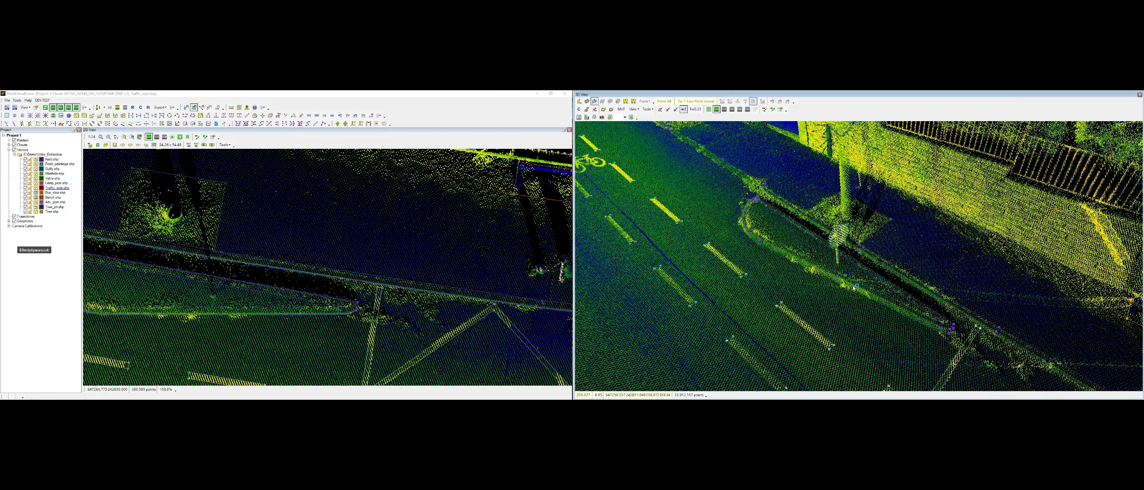
Make Tree.shp current and place points for the trees standing in the hedge of the central median
scroll(854, 288, down, 5)
middle_drag(855, 288, 901, 278)
scroll(342, 249, down, 3)
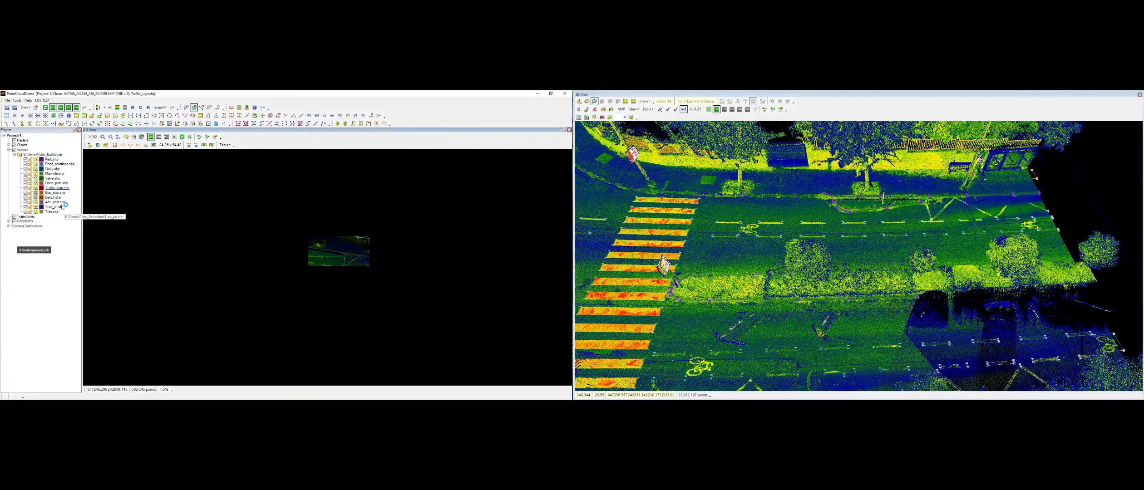
click(52, 211)
scroll(246, 246, up, 4)
key(n)
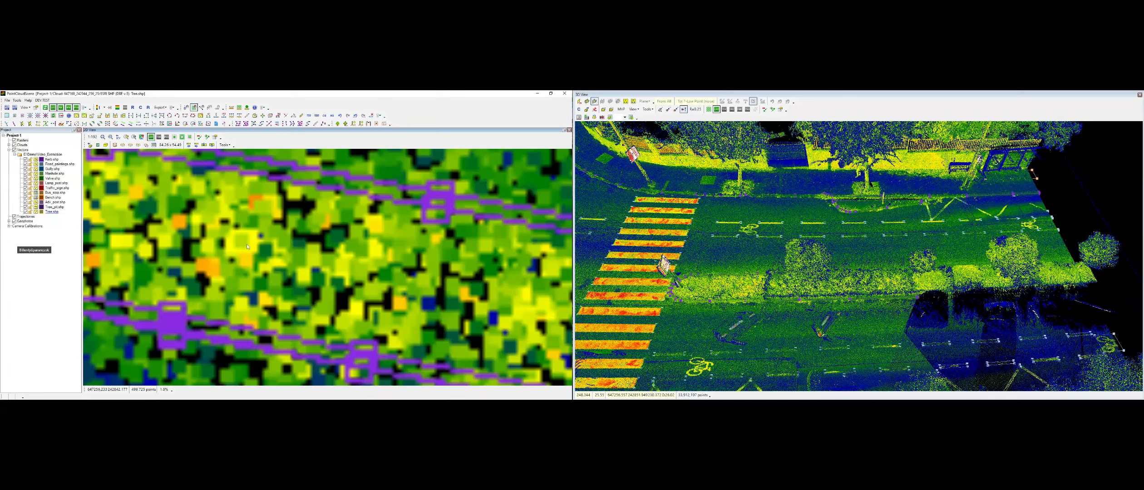
scroll(247, 246, up, 1)
scroll(249, 244, down, 1)
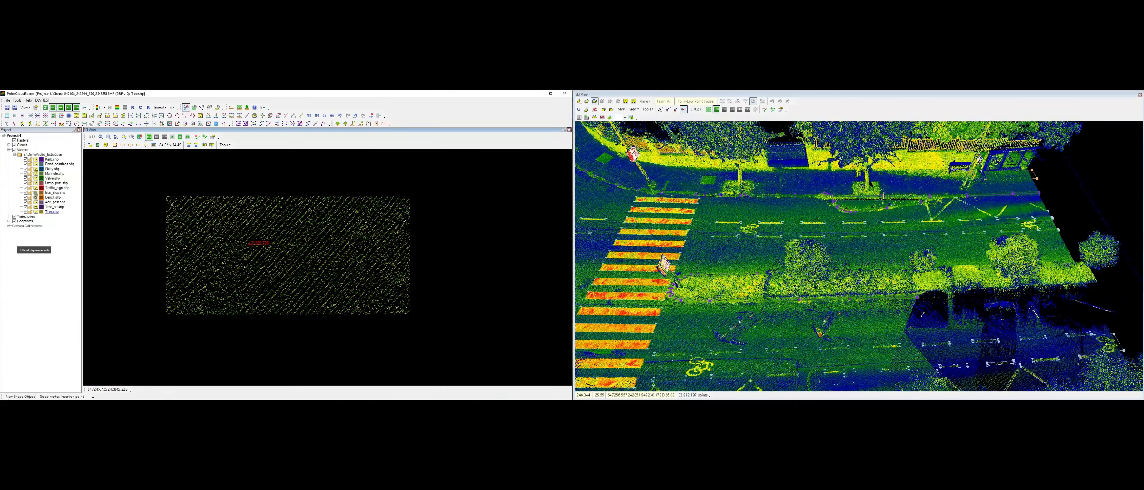
scroll(251, 244, down, 1)
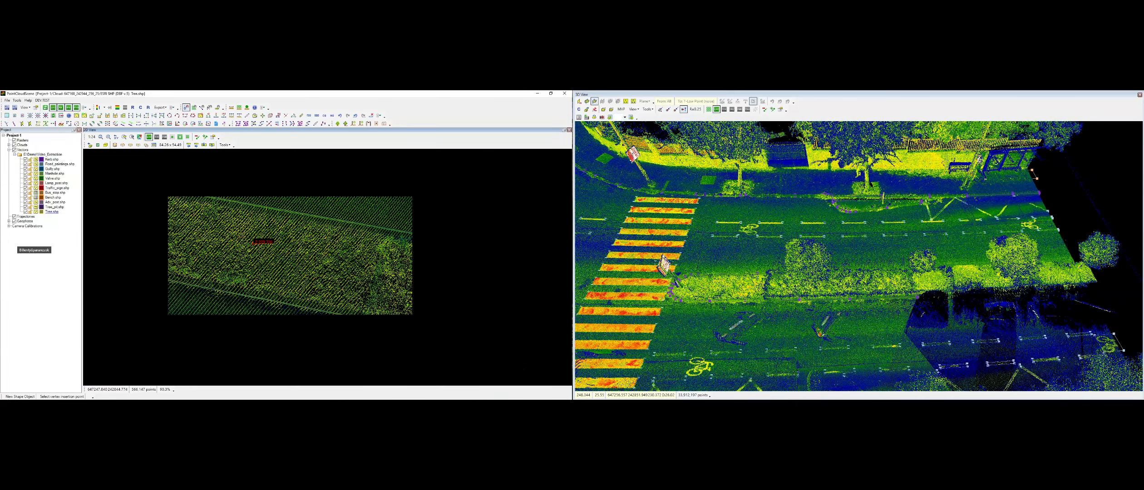
middle_drag(365, 266, 207, 232)
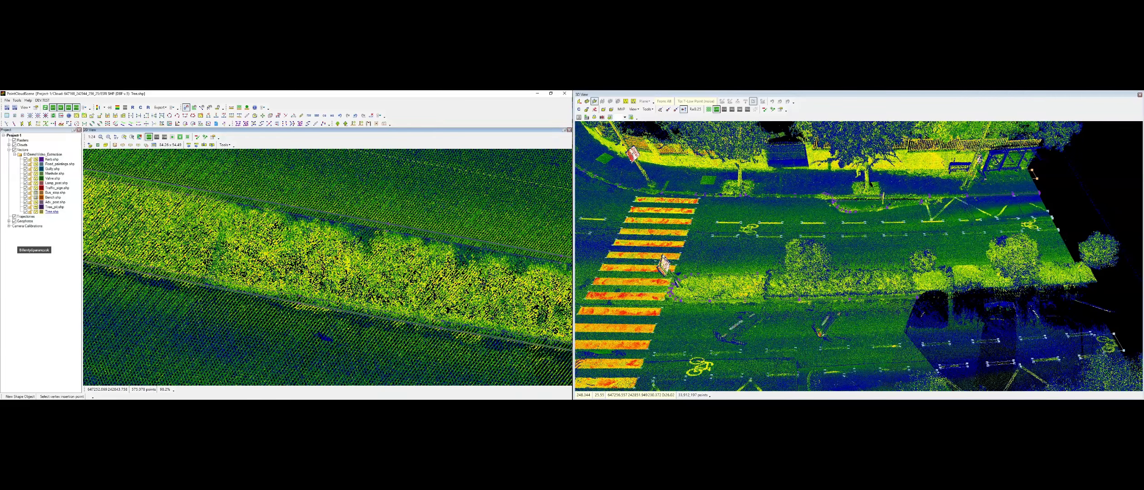
scroll(789, 298, up, 4)
middle_drag(789, 298, 789, 275)
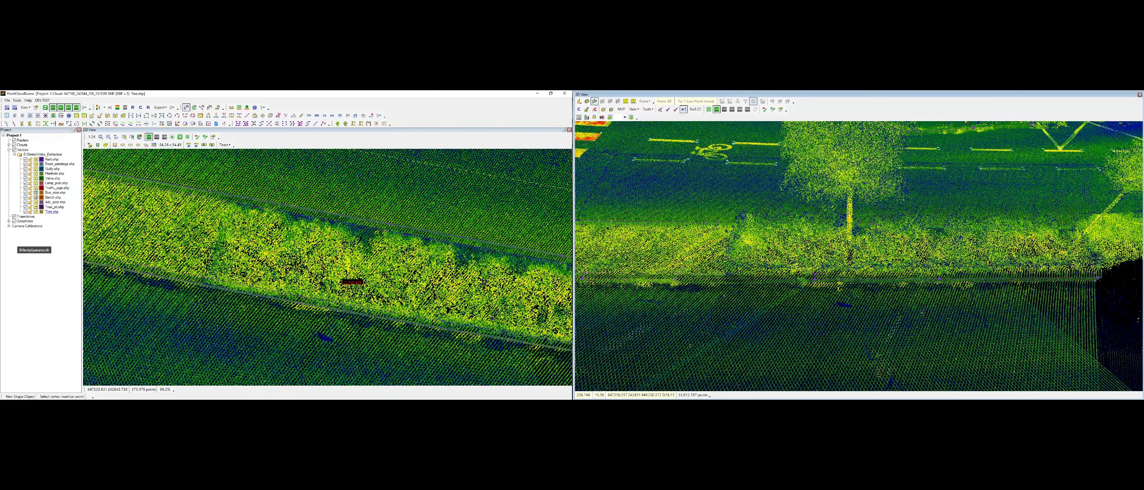
scroll(402, 277, up, 2)
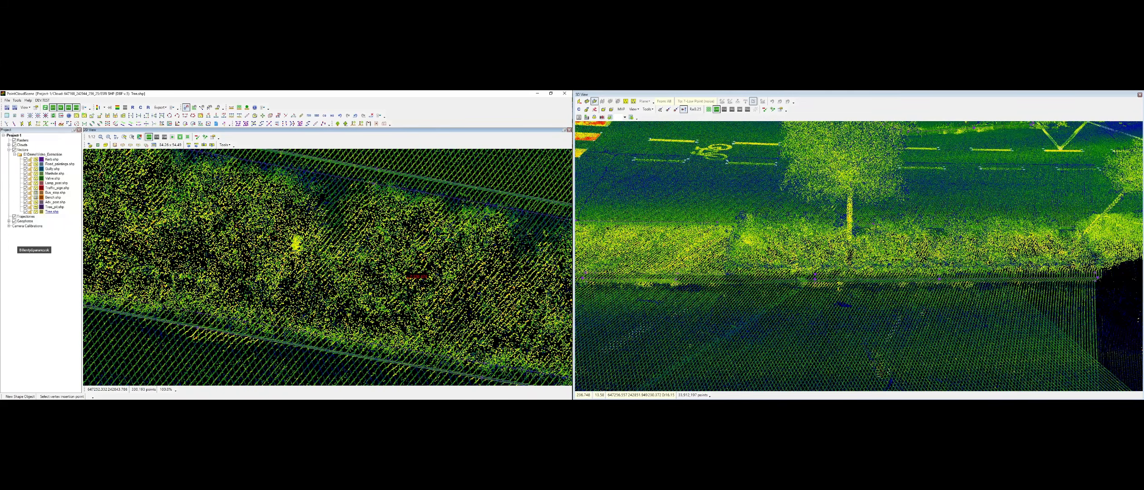
scroll(850, 245, up, 3)
middle_drag(862, 264, 835, 264)
key(Escape)
Set the height of the median tree point at the base of its trunk in the 3D view
middle_drag(461, 295, 453, 293)
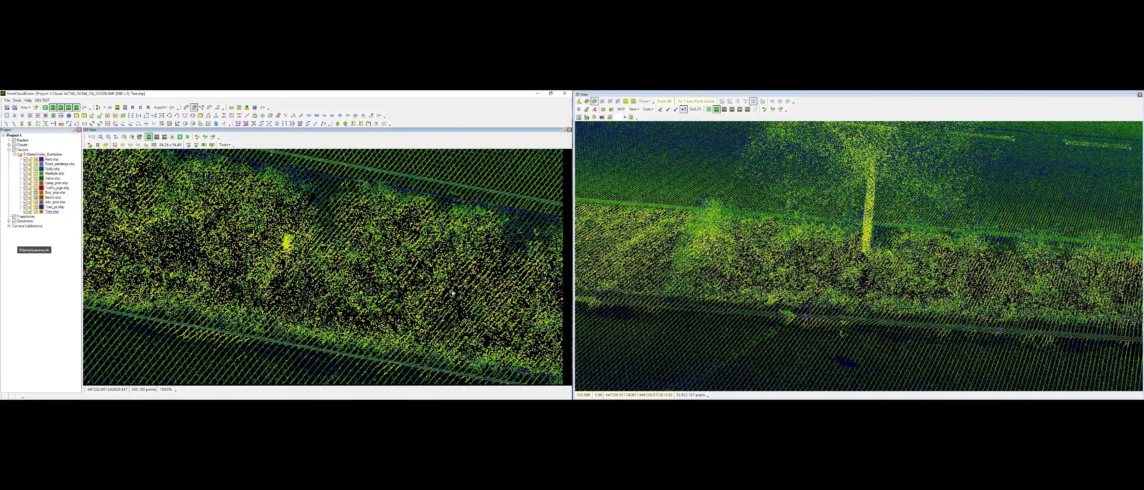
key(c)
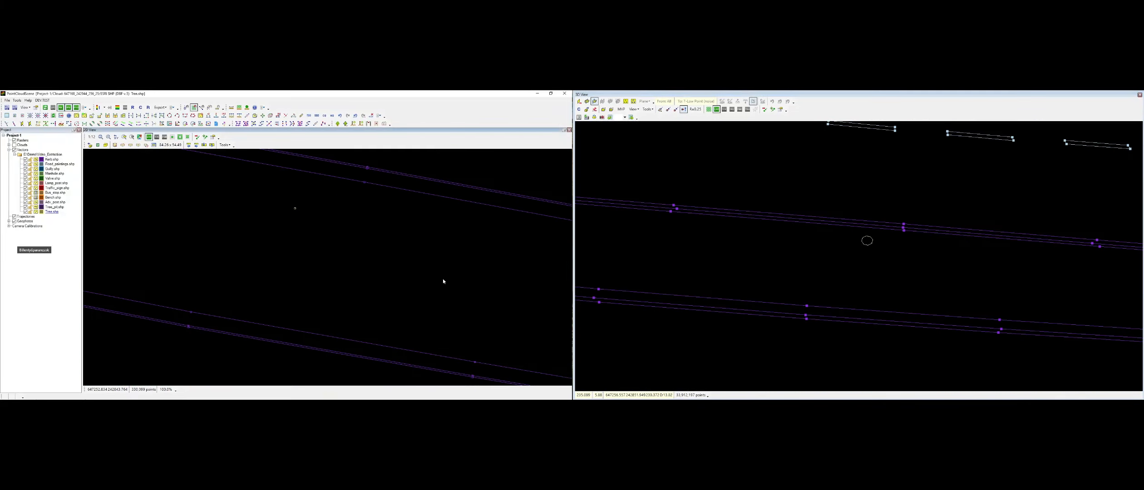
key(c)
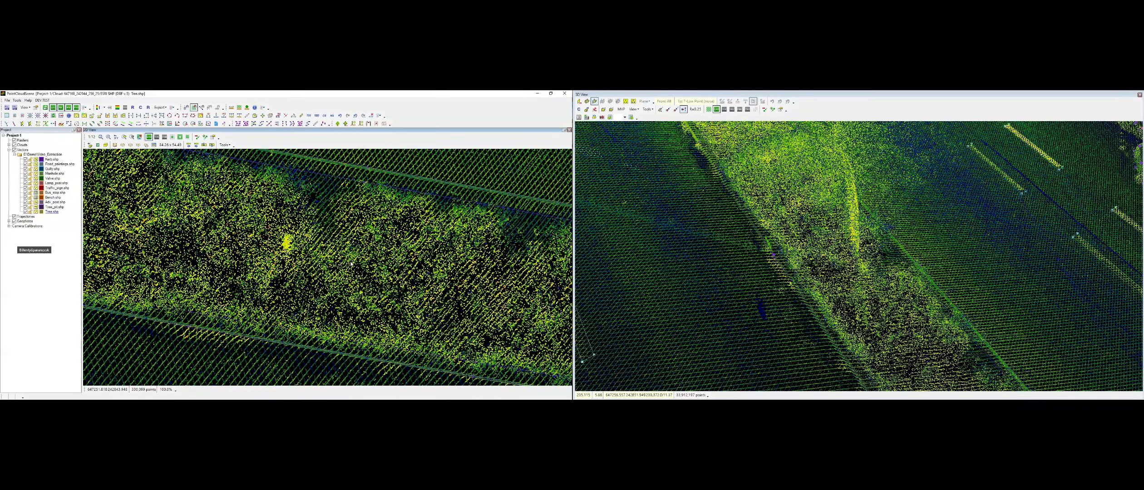
key(s)
click(295, 210)
scroll(918, 278, up, 3)
click(775, 252)
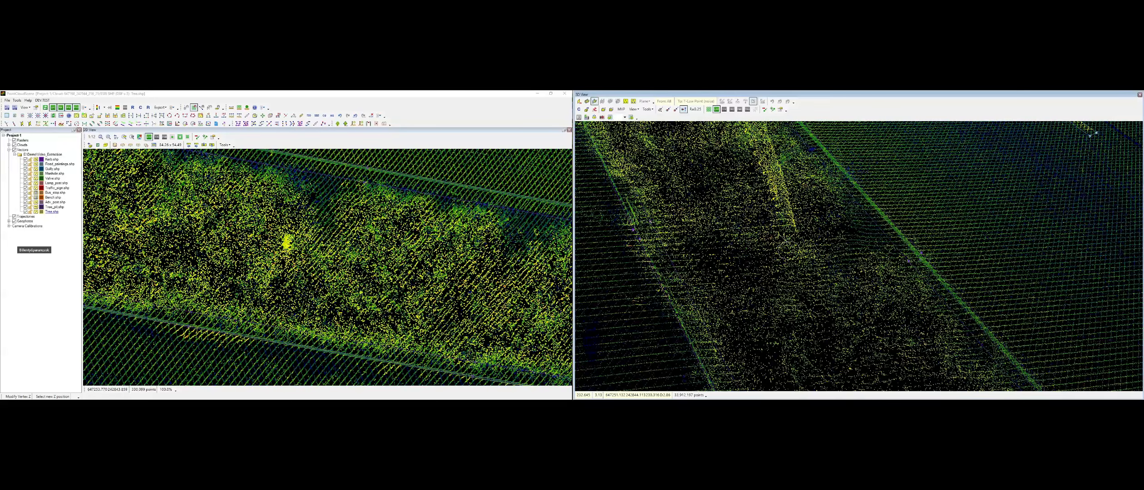
middle_drag(786, 249, 893, 307)
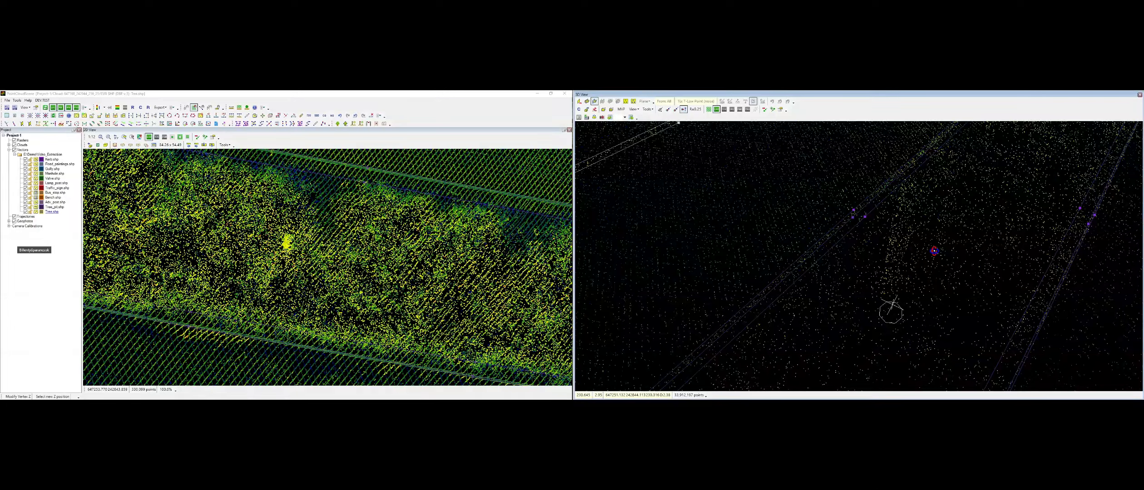
click(934, 251)
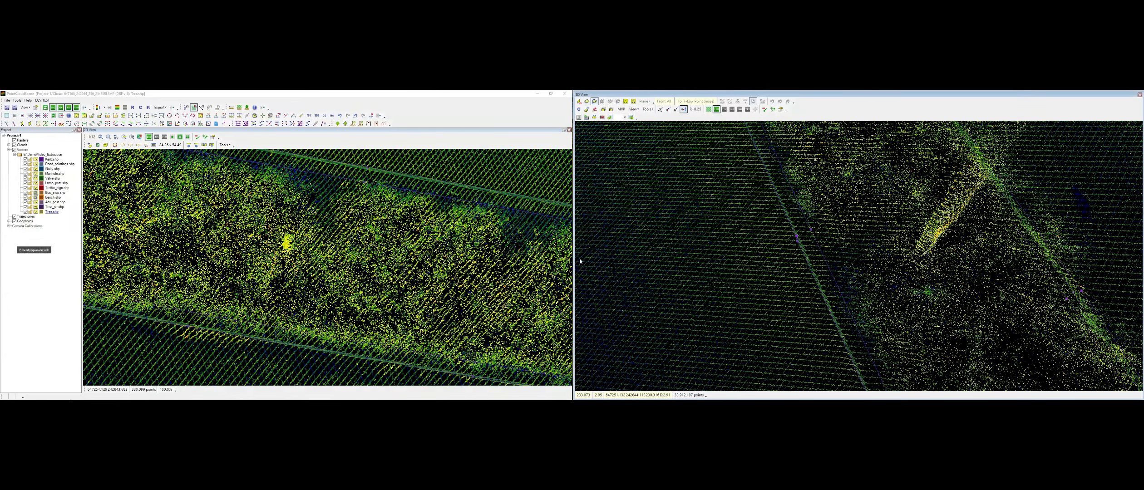
Move the tree point near the broken end of the median kerb onto its trunk
scroll(924, 209, down, 5)
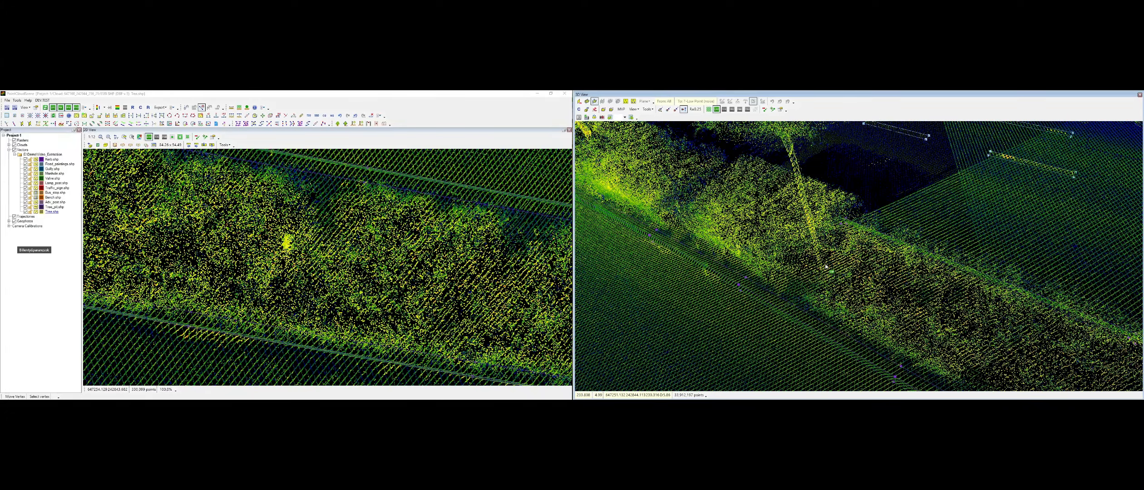
key(n)
middle_drag(827, 267, 1080, 300)
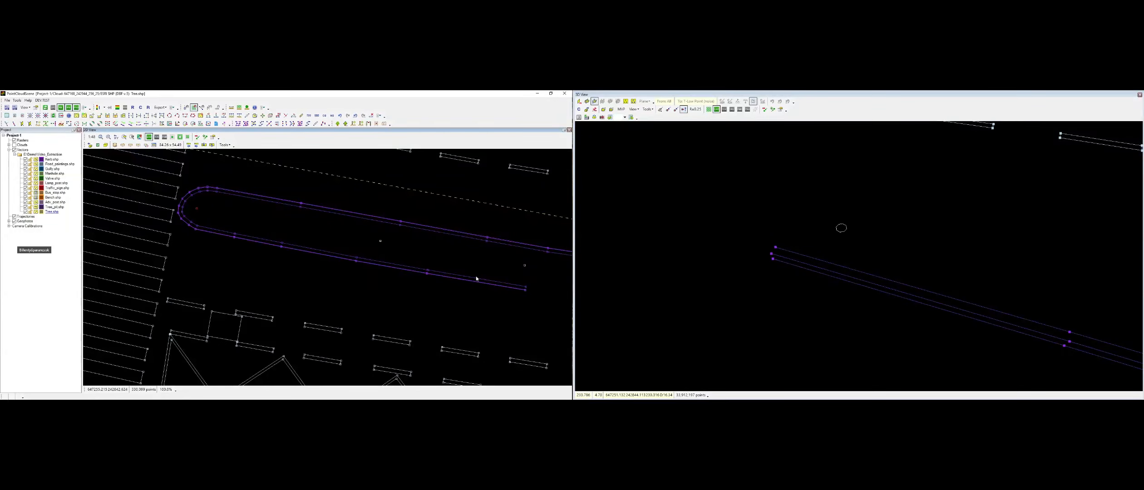
scroll(529, 263, up, 2)
middle_drag(529, 263, 299, 229)
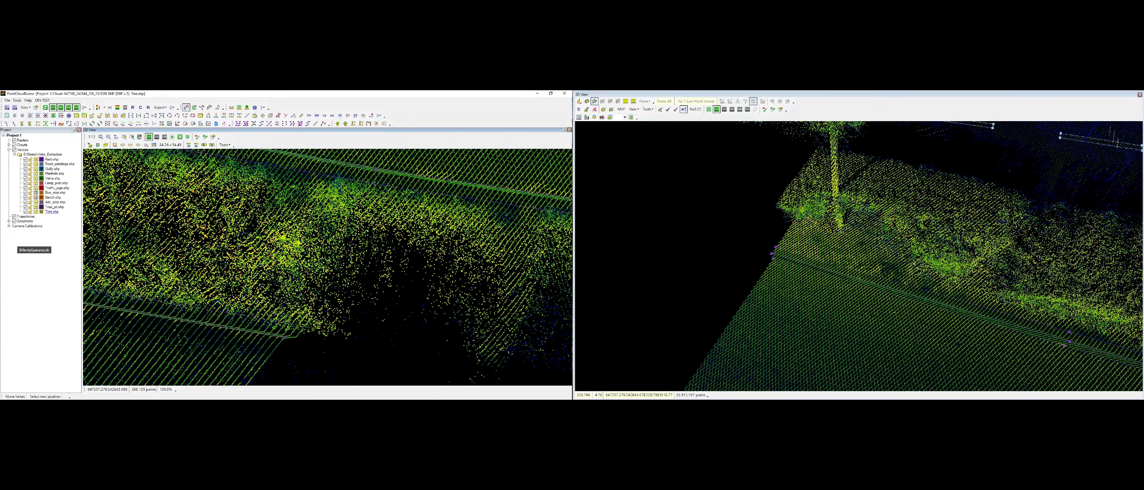
click(297, 237)
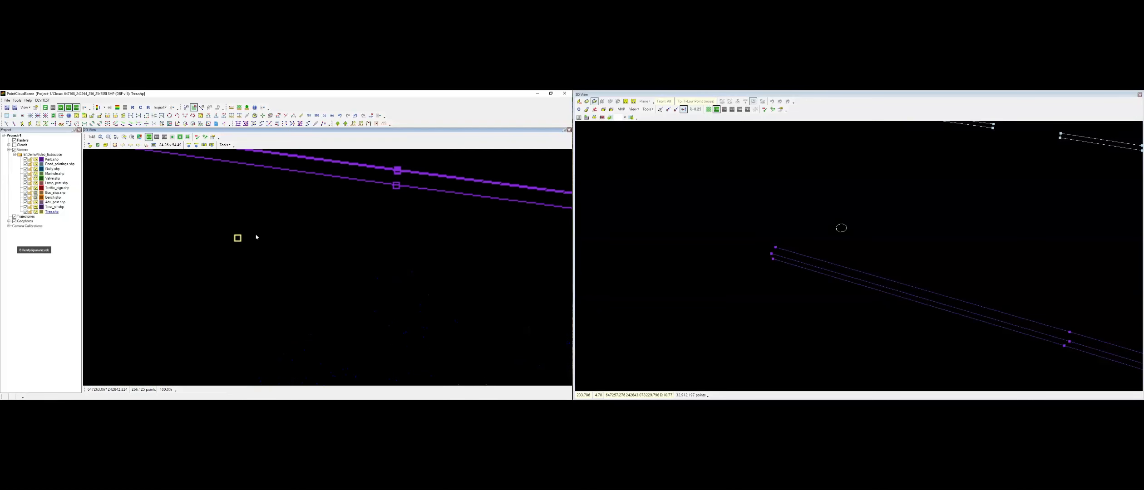
Move the remaining tree points farther along the median hedge onto the centres of their trunks
scroll(255, 234, up, 1)
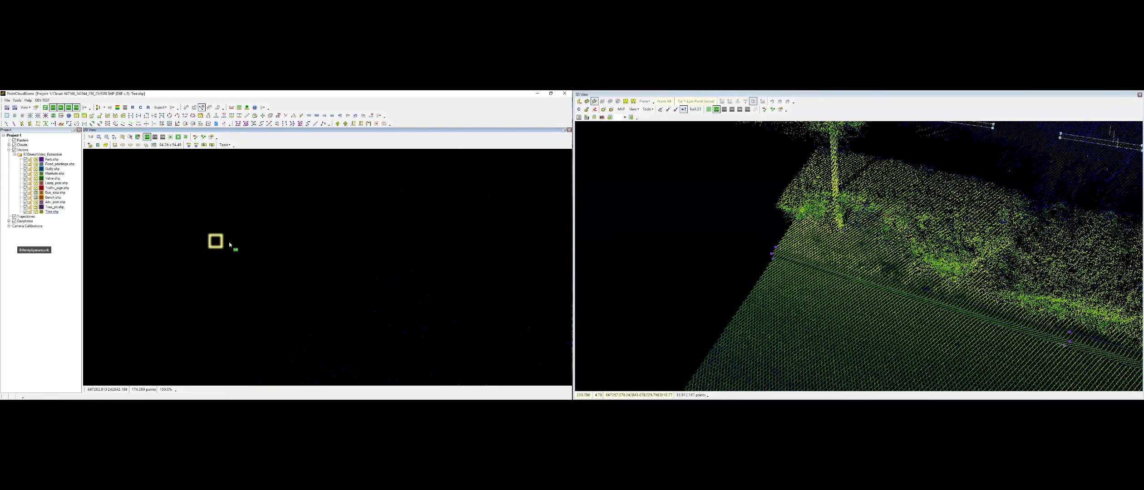
scroll(229, 244, up, 1)
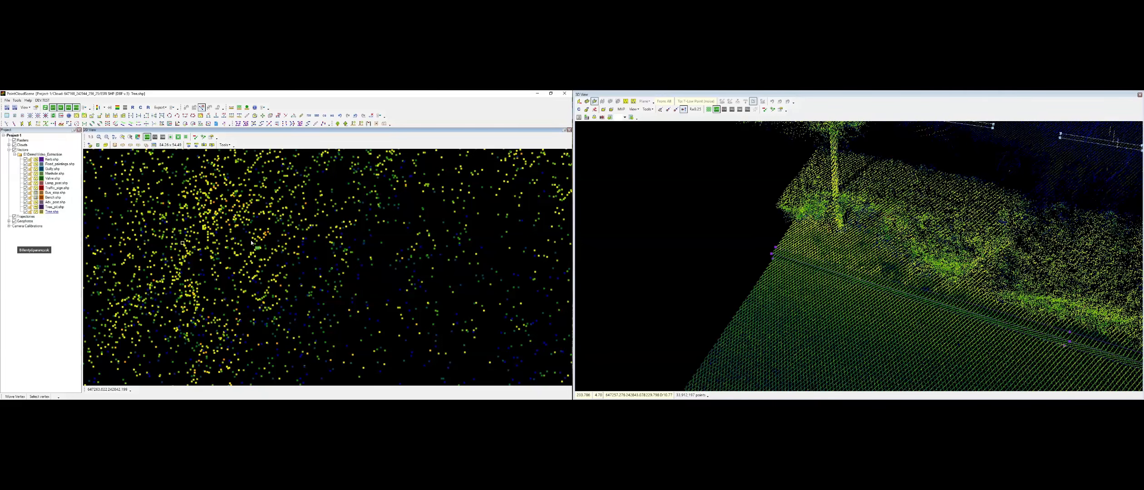
scroll(233, 254, down, 2)
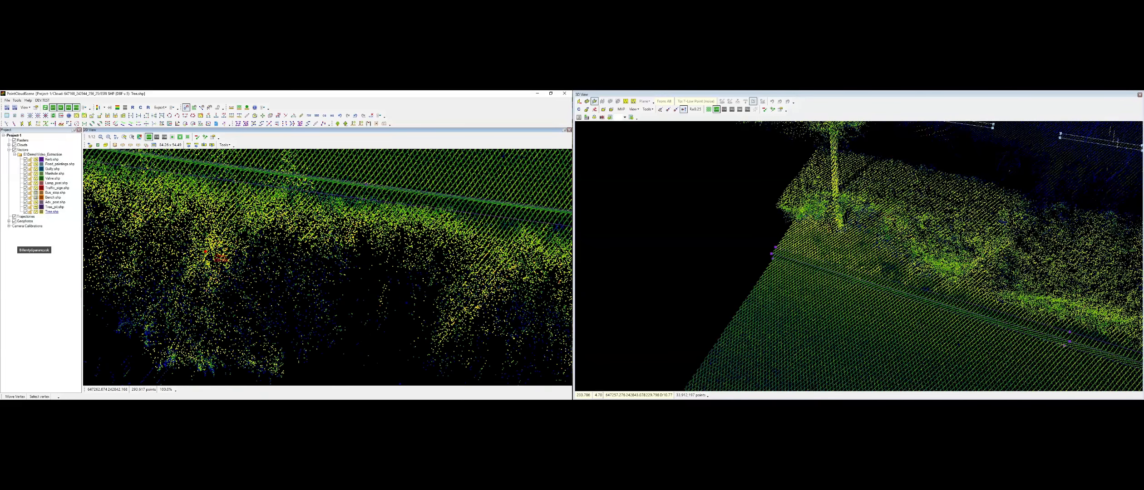
scroll(227, 265, down, 2)
scroll(351, 295, up, 2)
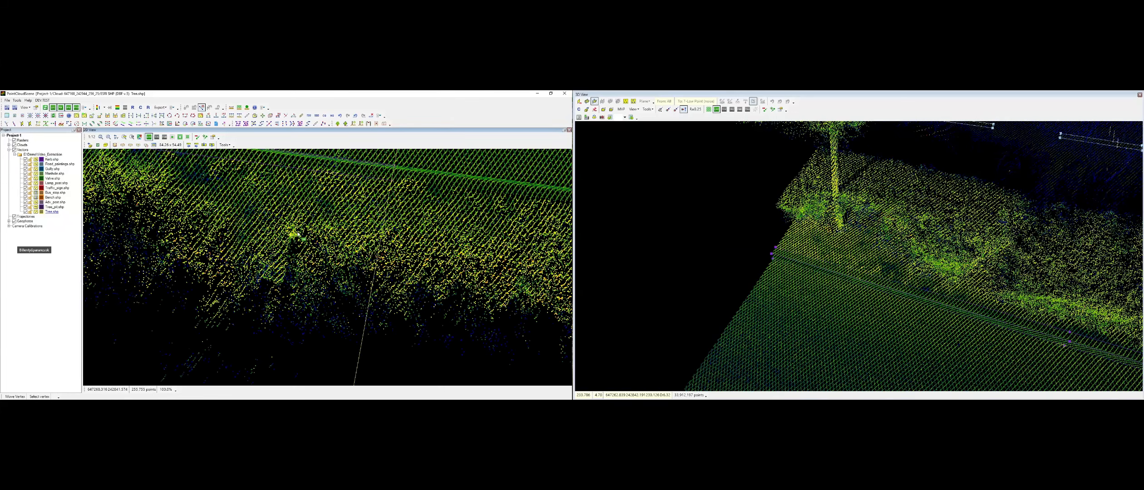
scroll(845, 227, up, 2)
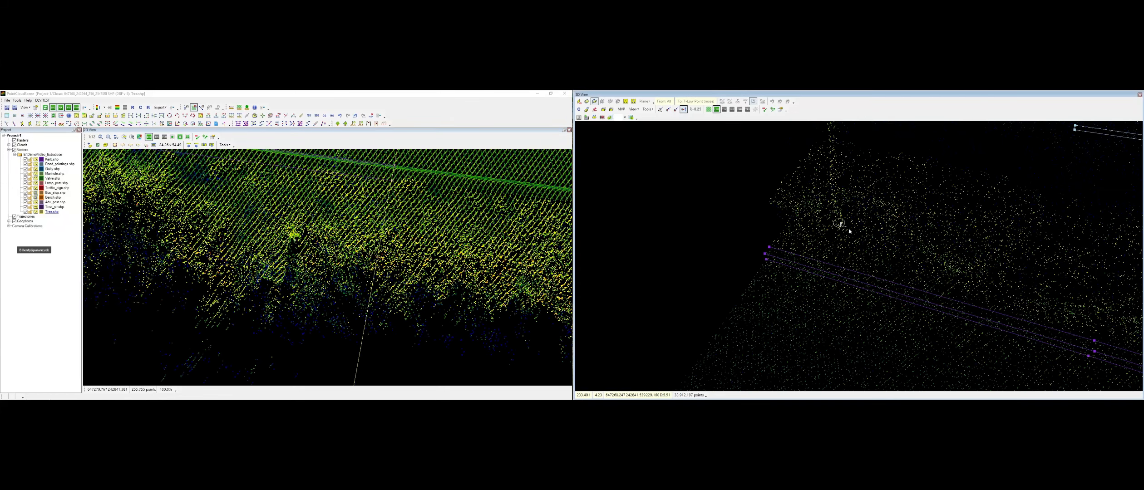
Modify the height of the tree point farthest along the median hedge, matching it to the ground at its trunk in the 3D view
key(z)
mouse_move(850, 231)
middle_down()
mouse_move(834, 270)
mouse_move(840, 233)
middle_up()
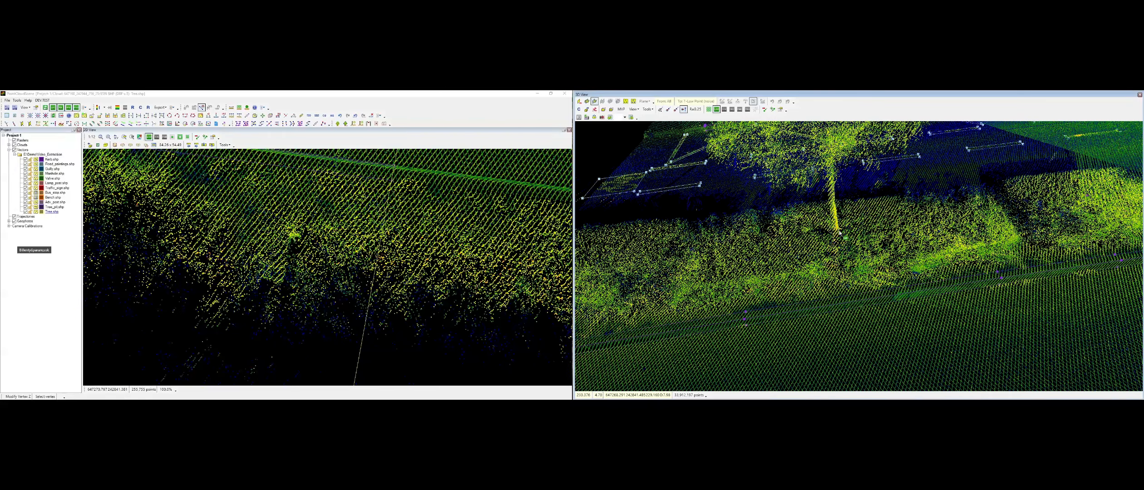
click(840, 233)
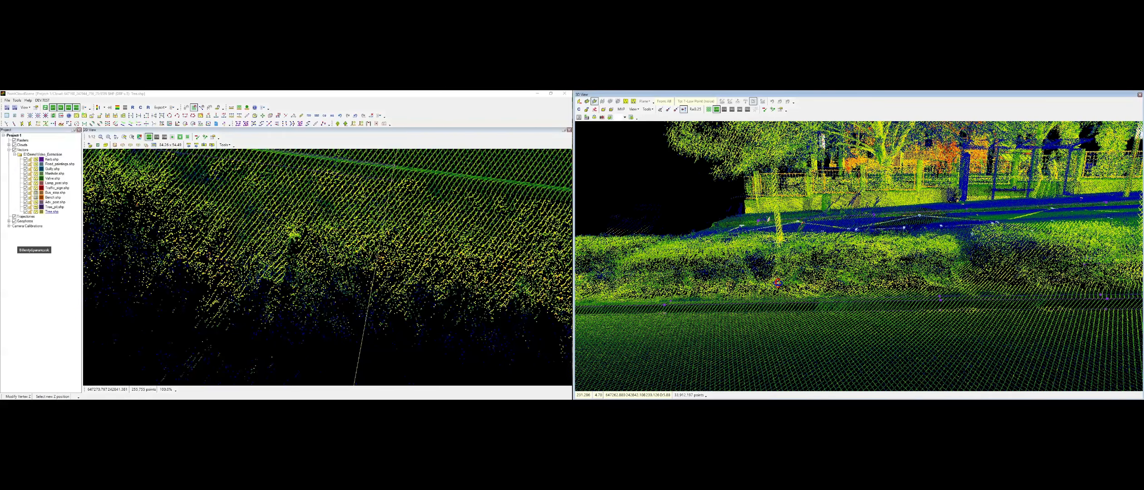
middle_drag(777, 283, 838, 262)
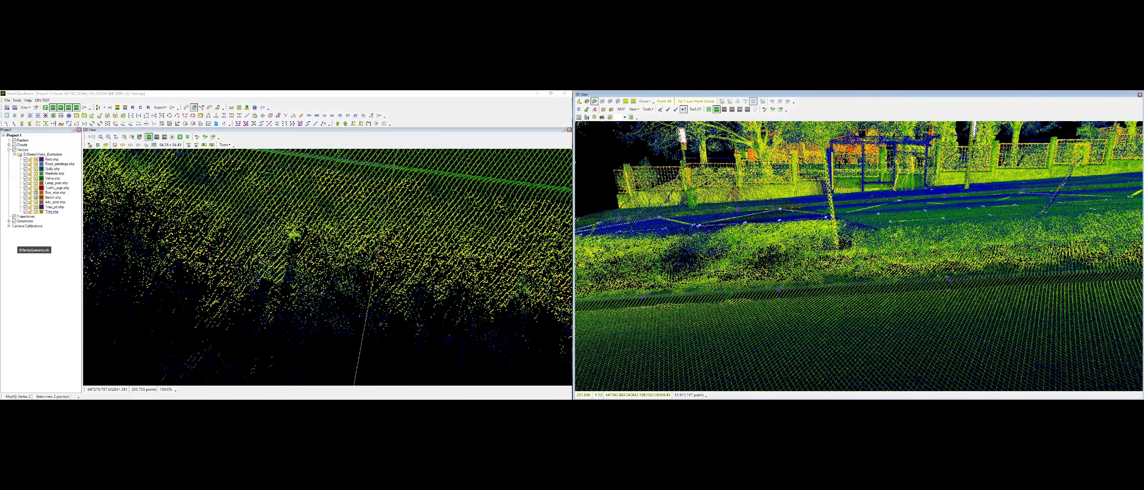
click(777, 283)
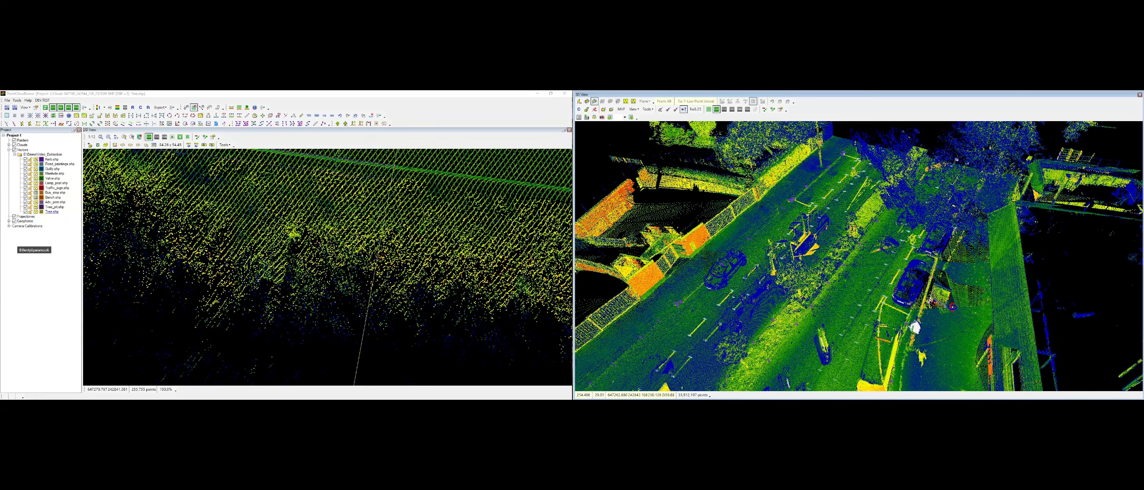
Place a tree point in the median hedge beside the triangular road marking on the other side of the crossing
scroll(260, 251, down, 2)
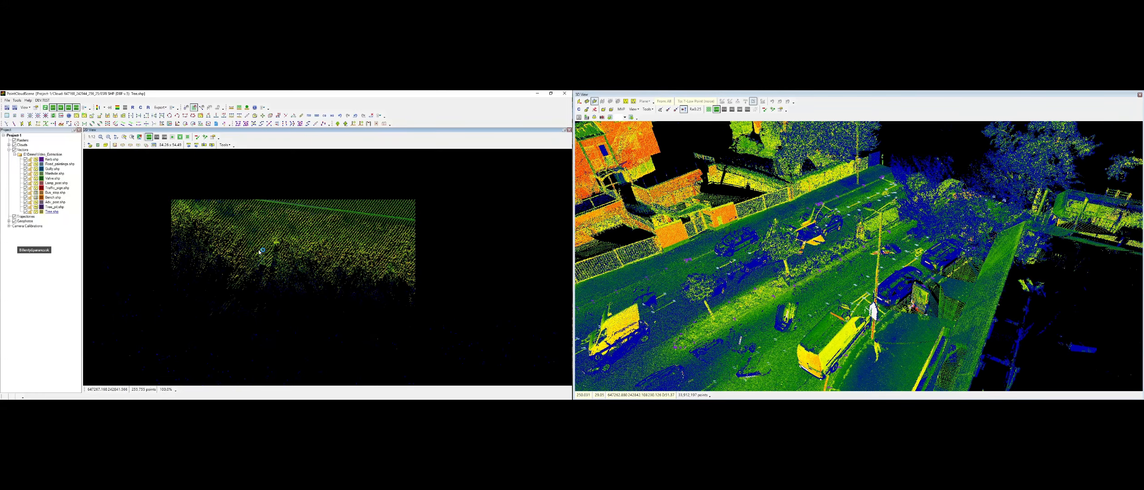
scroll(260, 253, down, 4)
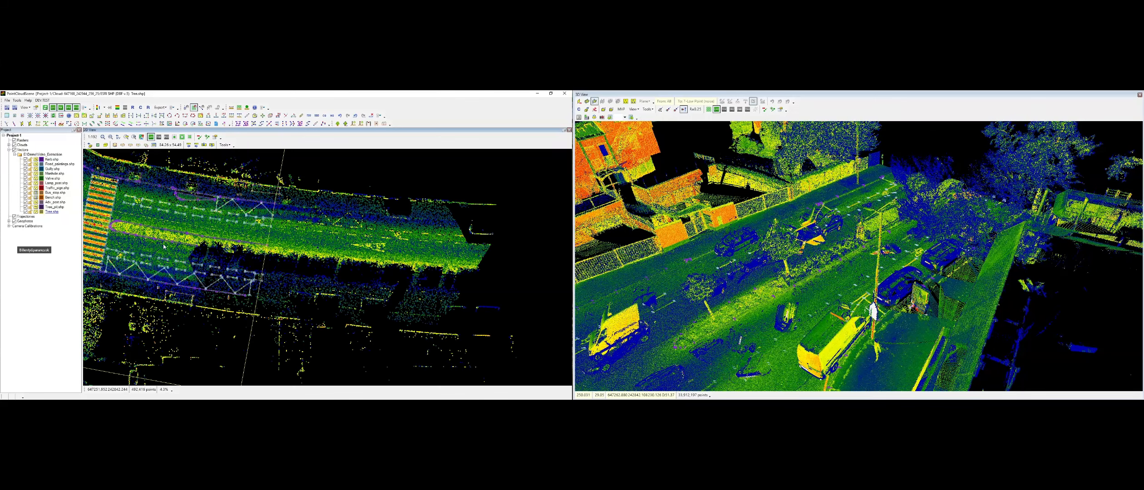
scroll(164, 247, up, 3)
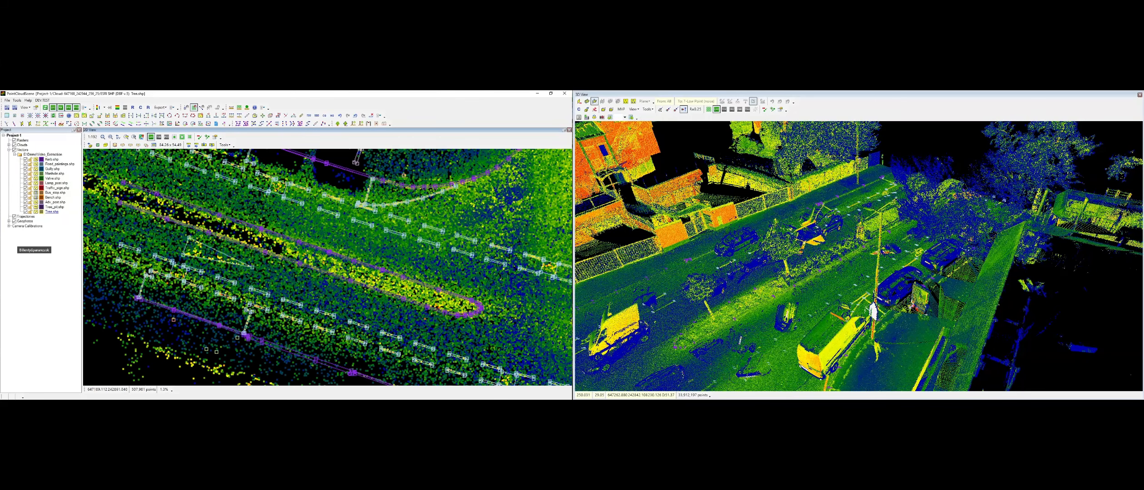
scroll(143, 199, up, 2)
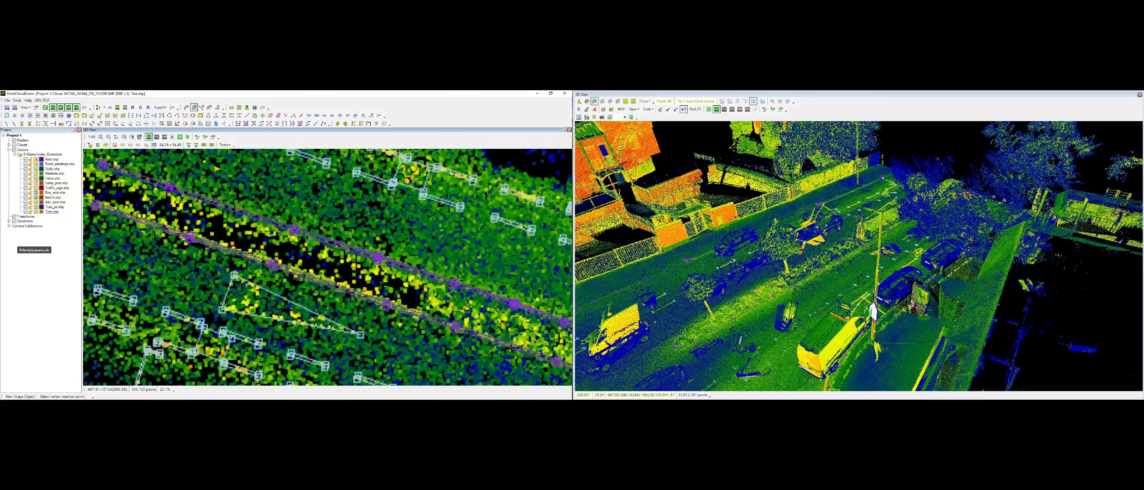
scroll(193, 211, up, 1)
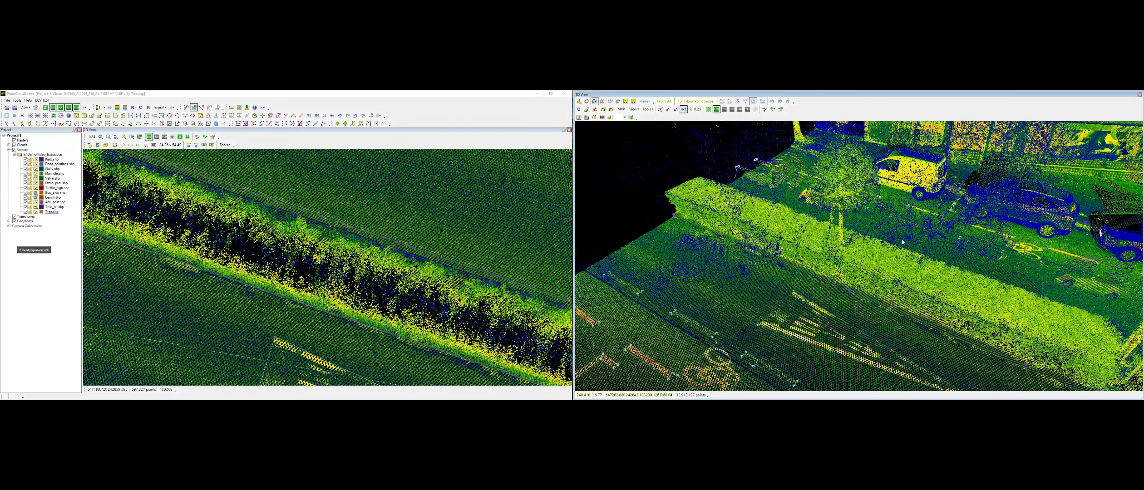
click(453, 301)
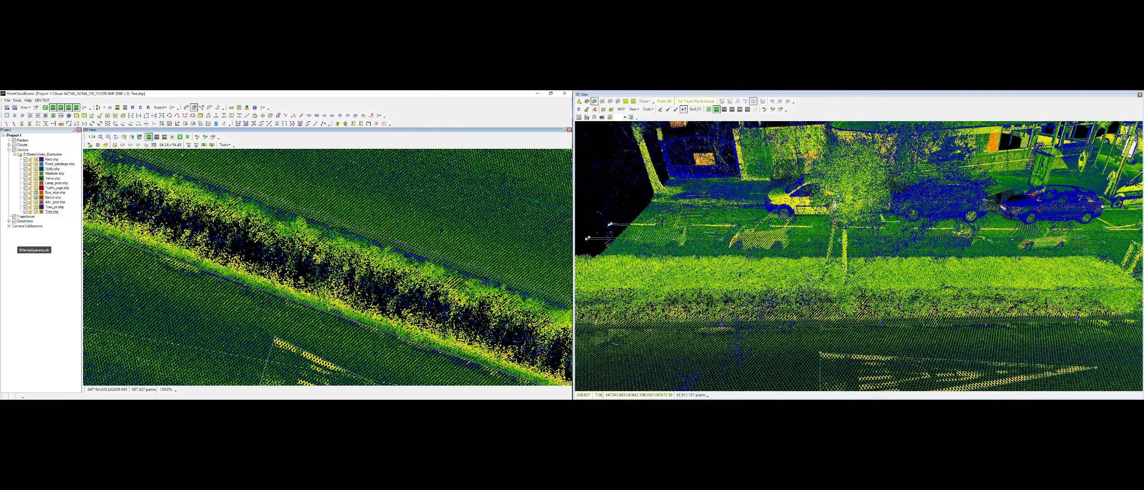
Move the tree point beside the triangular road marking onto the centre of its trunk in the hedge
scroll(335, 259, up, 1)
key(m)
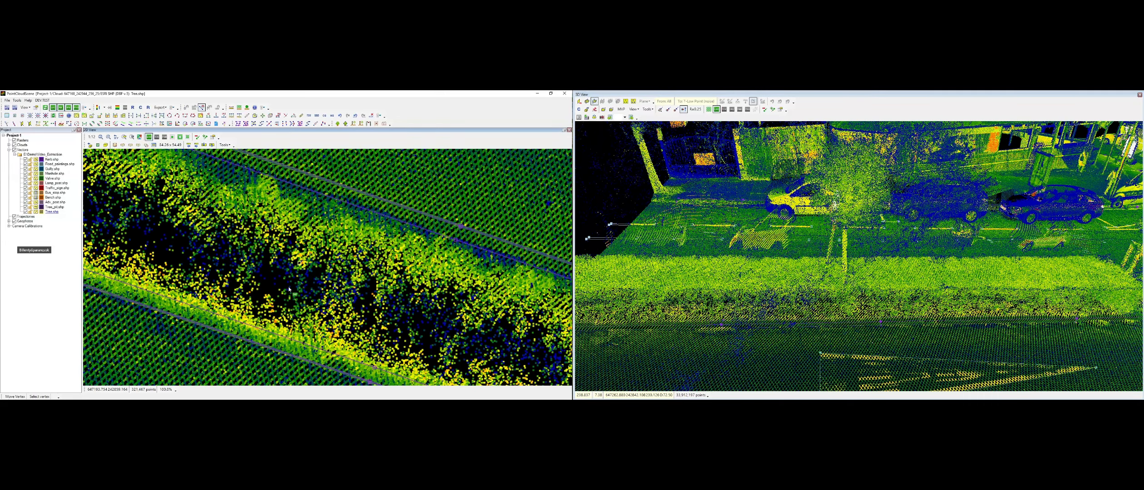
click(290, 288)
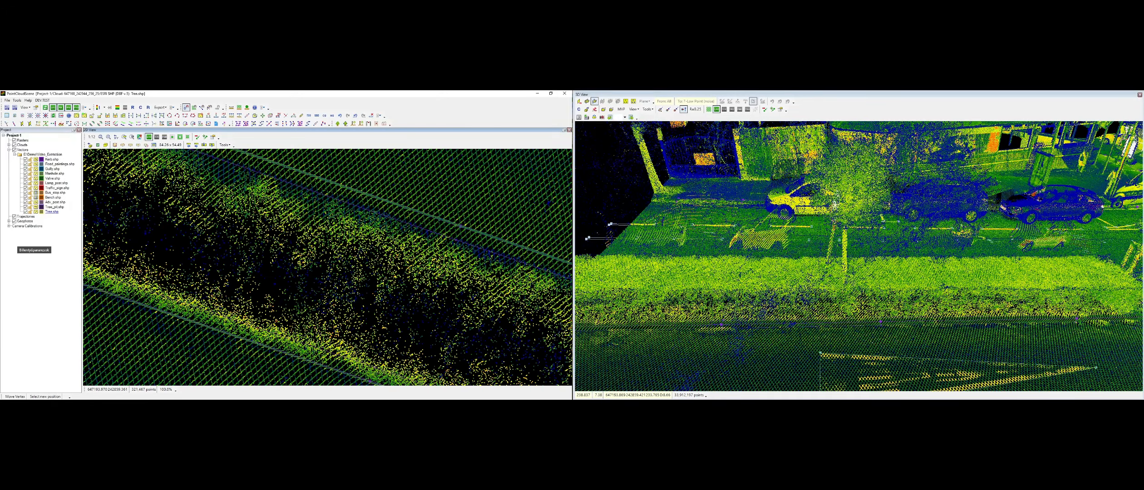
click(309, 269)
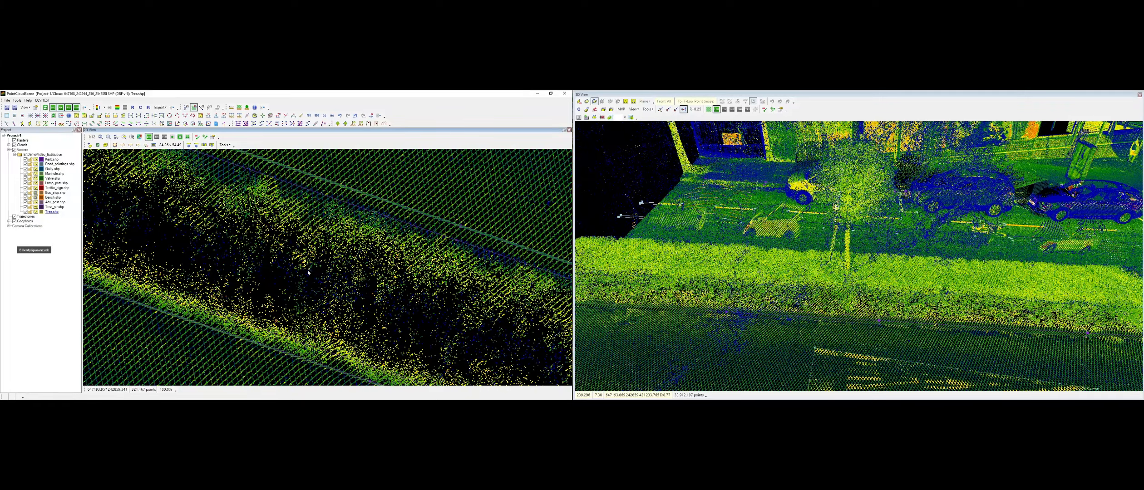
key(m)
click(309, 270)
click(320, 281)
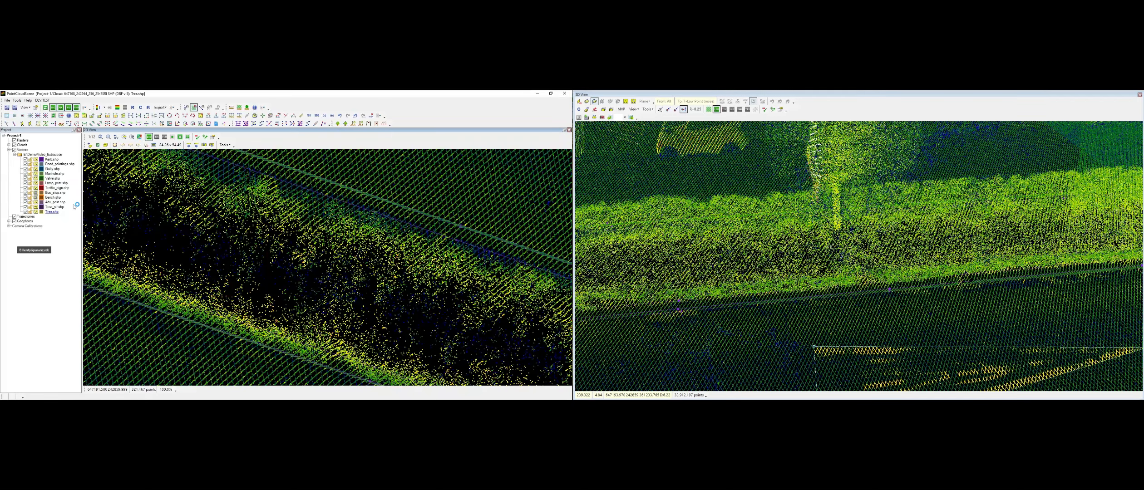
Make Traffic_sign.shp current and adjust the position of the sign point beside the tree in the median hedge
click(59, 188)
key(m)
key(m)
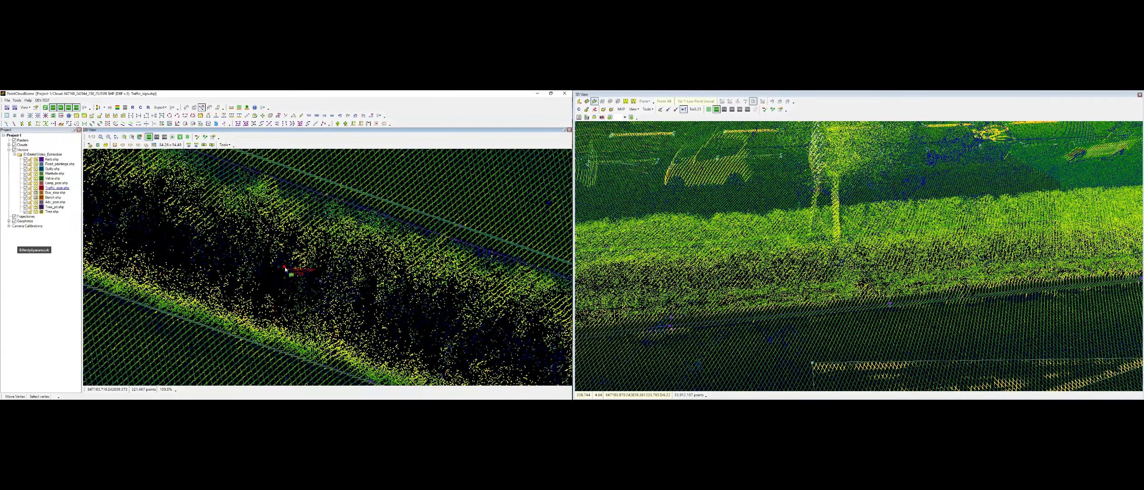
click(285, 267)
key(Escape)
Place a tree point on the trunk near the rounded end of the median hedge and check the surrounding trees in 3D
scroll(877, 273, down, 2)
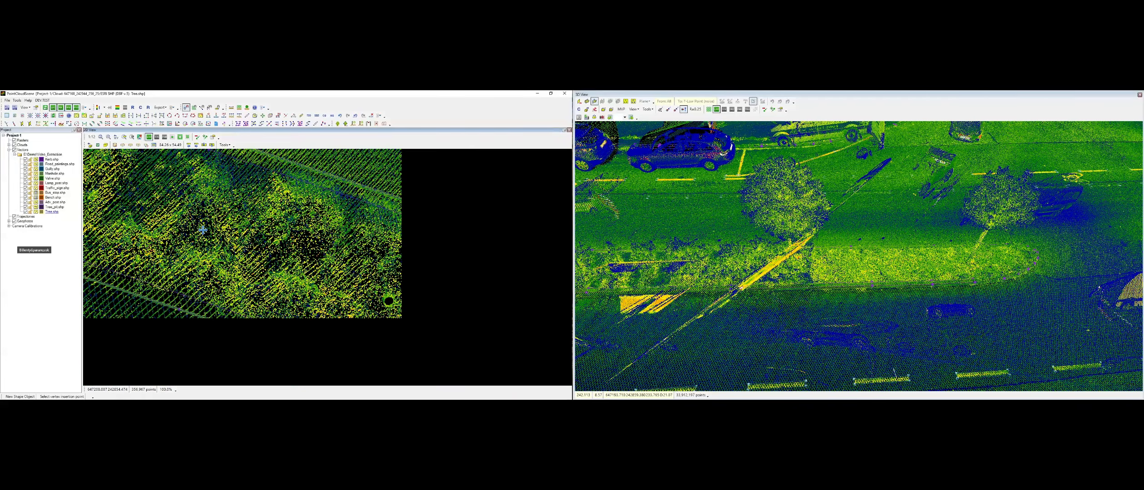
middle_drag(203, 230, 123, 199)
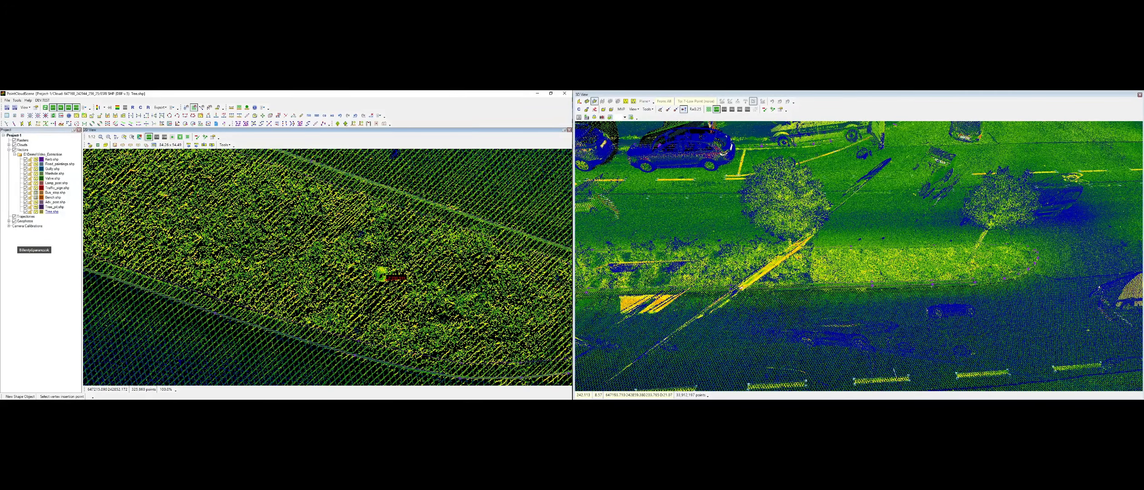
click(383, 276)
mouse_move(873, 235)
middle_down()
mouse_move(981, 256)
mouse_move(1013, 167)
middle_up()
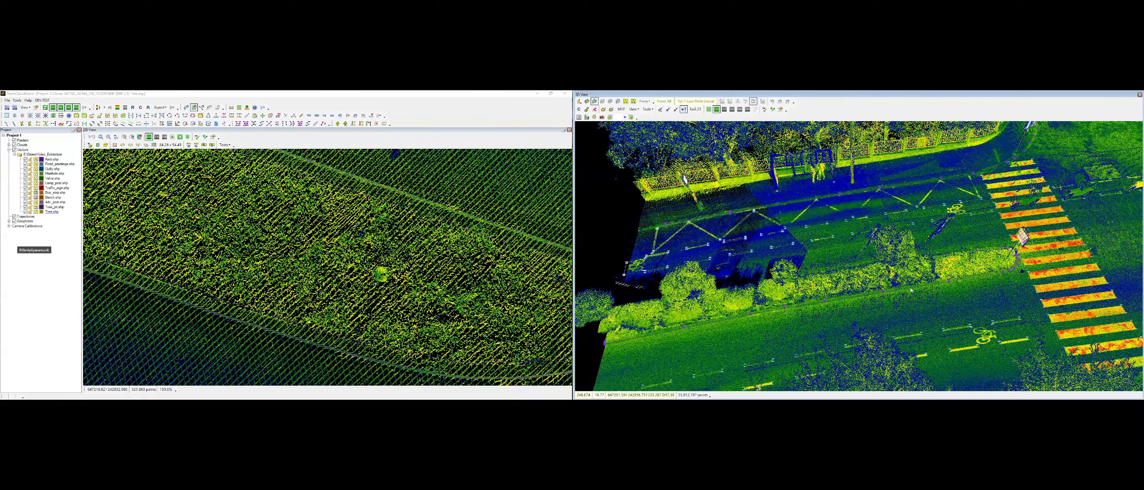
middle_drag(911, 291, 681, 277)
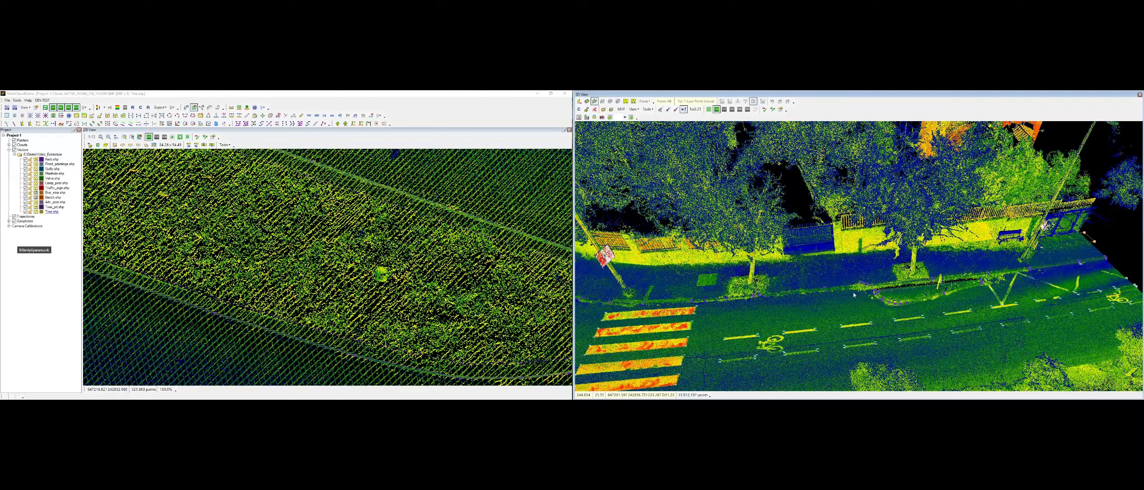
Create a new shape layer and save it as Building.shp in the Video_Extraction folder
scroll(272, 266, down, 4)
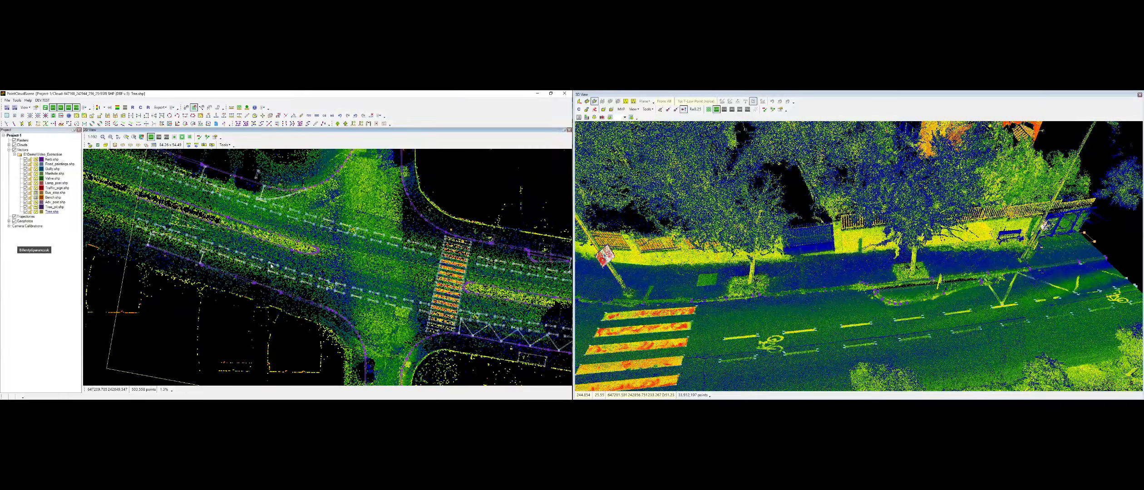
right_click(26, 150)
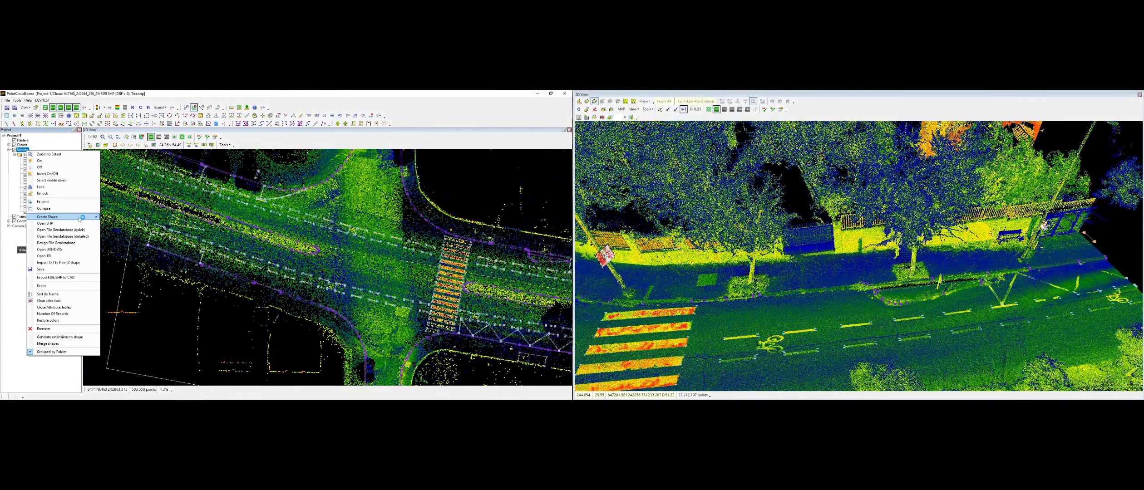
click(15, 217)
key(ctrl+s)
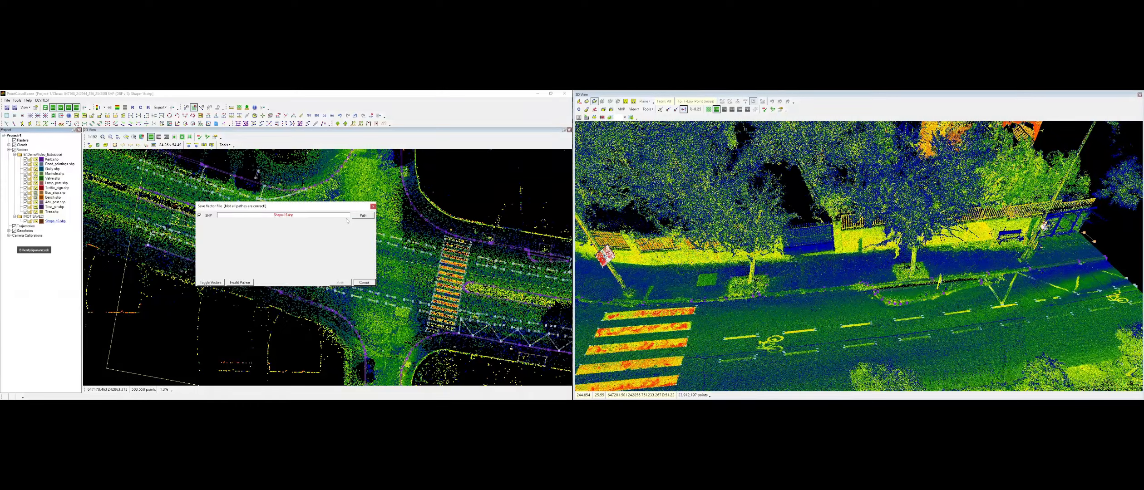
click(363, 215)
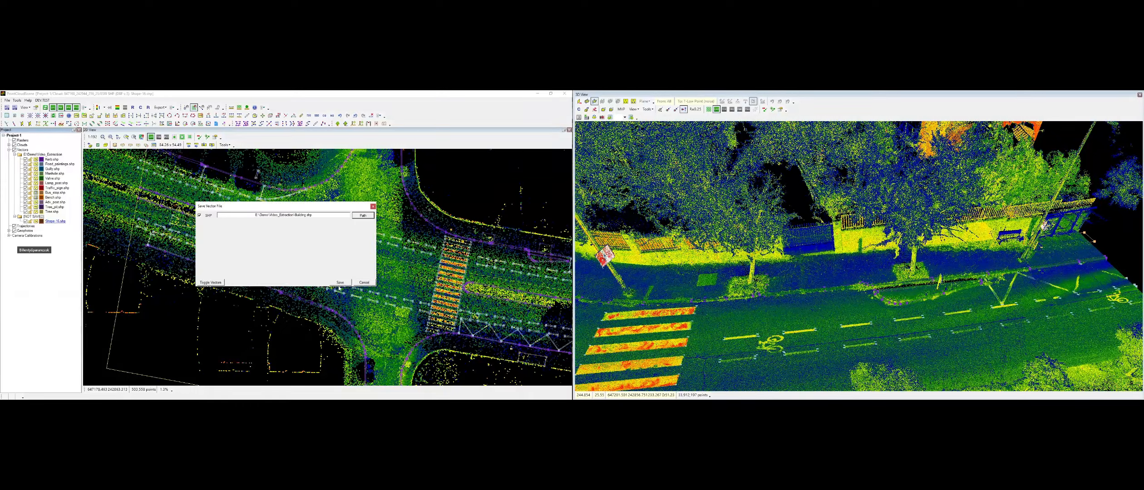
click(340, 283)
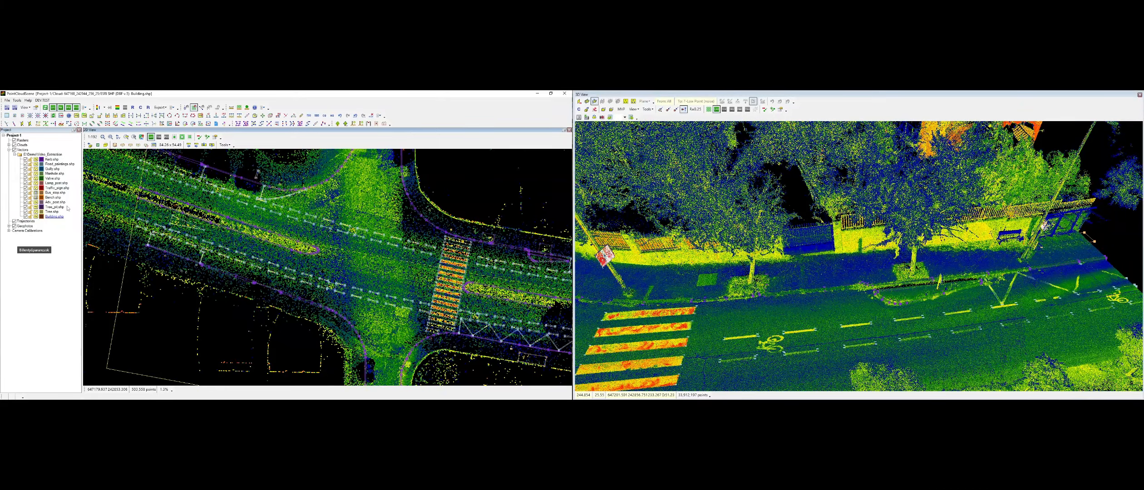
Create another shape layer and save it as Fence.shp
click(22, 150)
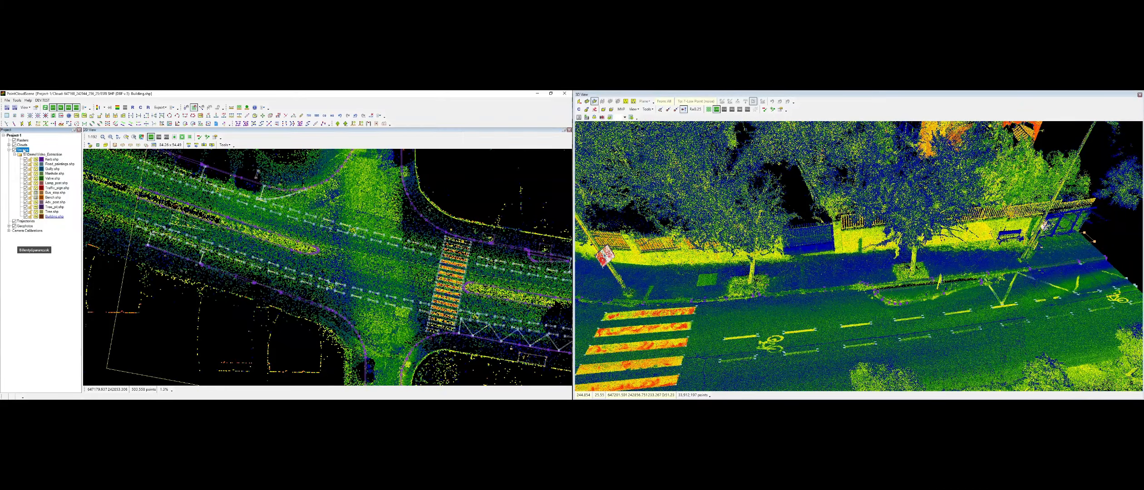
key(Insert)
key(ctrl+s)
text(Fence)
click(340, 283)
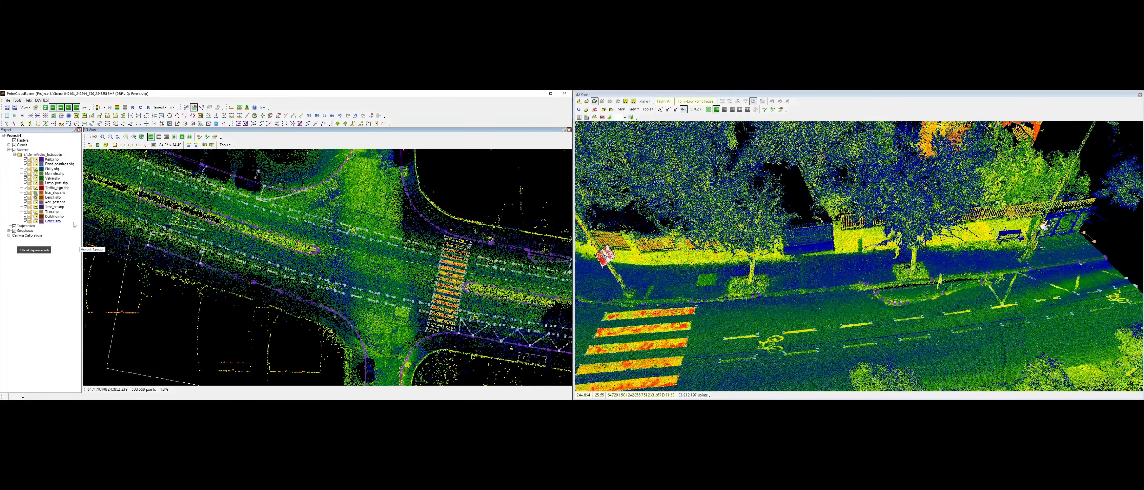
Create a further shape layer and save it as Gates.shp in the Video_Extraction folder
right_click(23, 150)
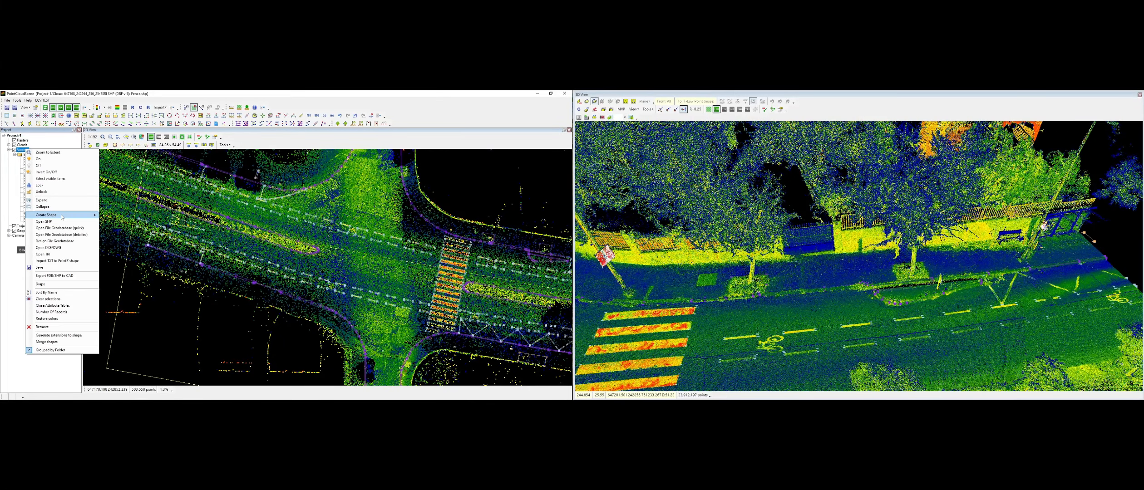
click(62, 217)
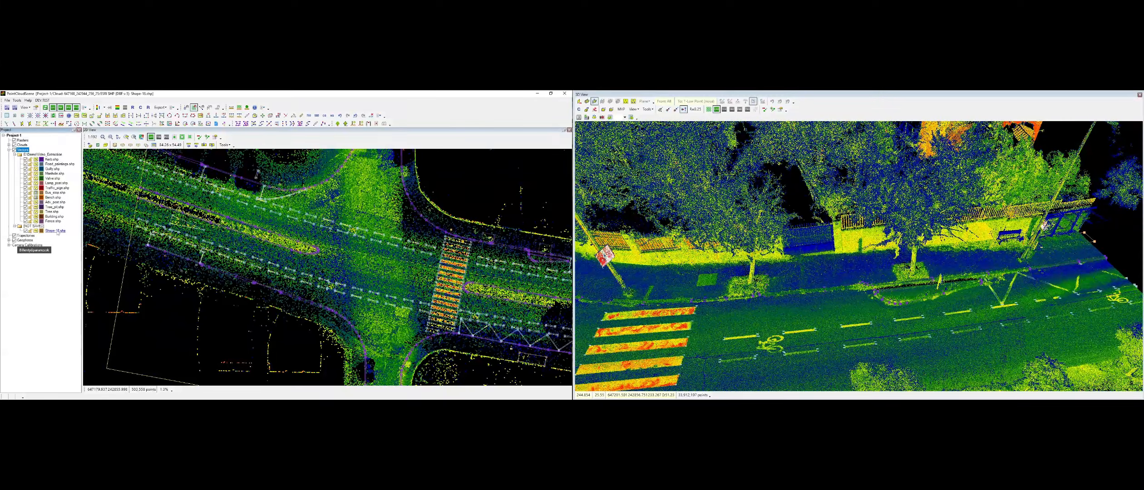
right_click(57, 232)
click(73, 338)
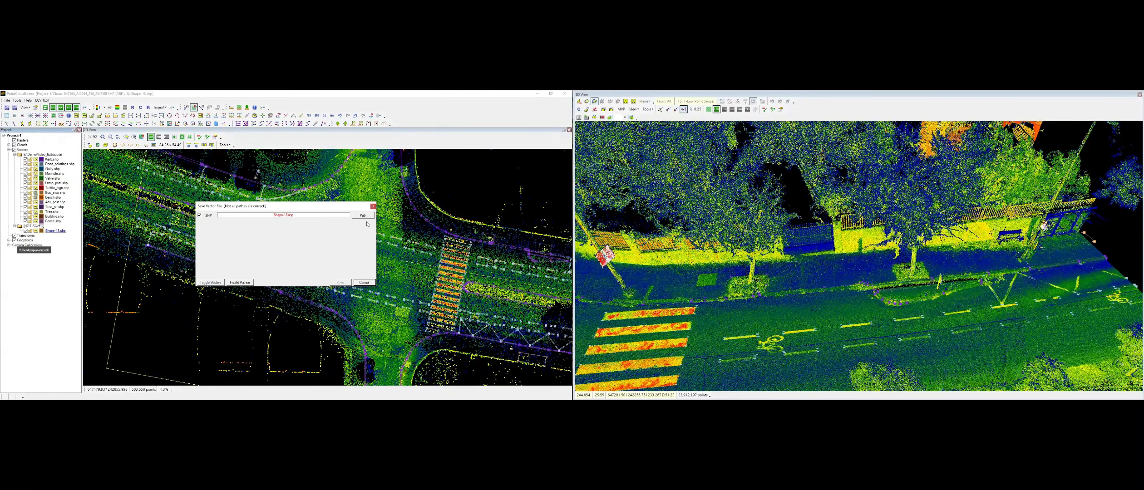
click(363, 215)
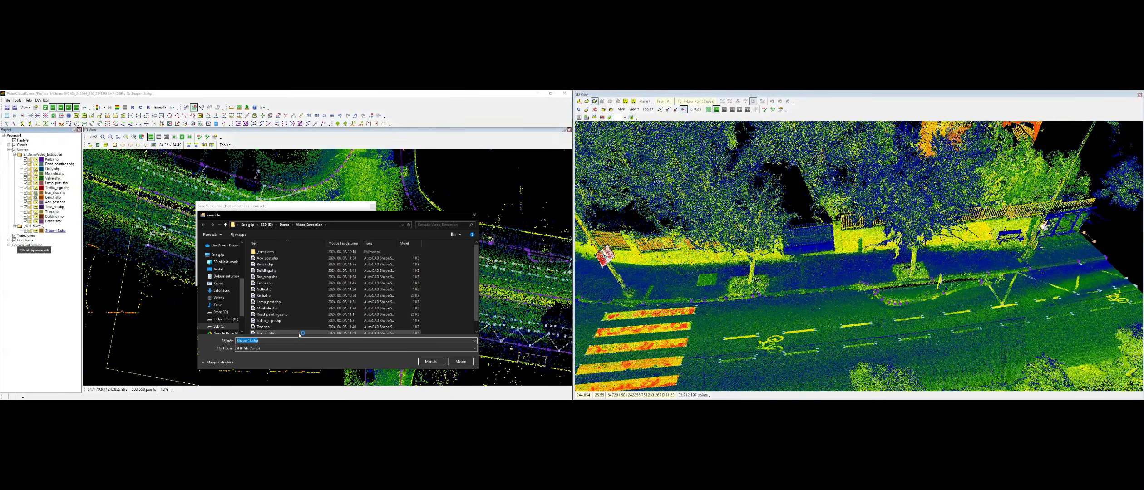
text(Gates)
key(Return)
click(341, 284)
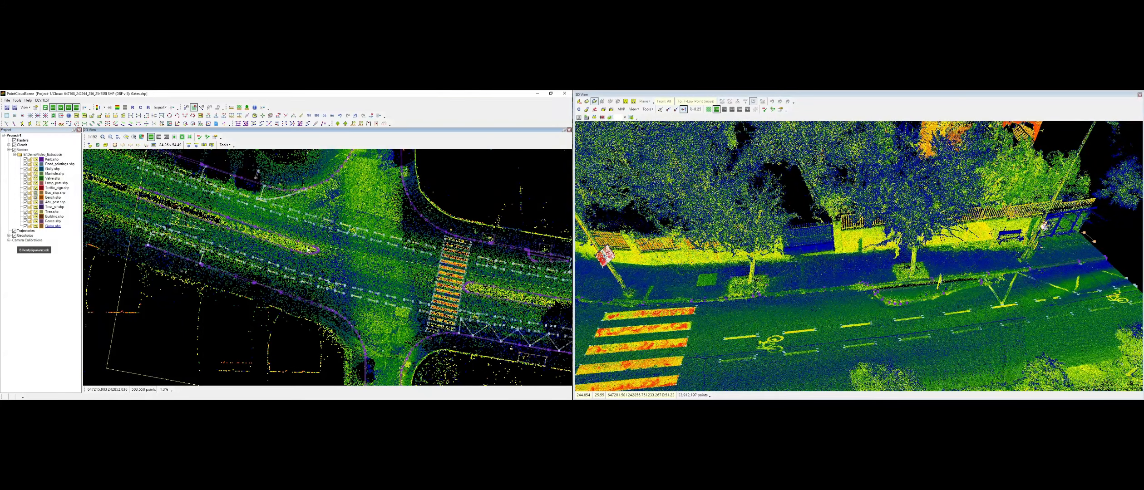
Draw a gate line in the Gates layer along the blue gate at the property edge, from post to post
middle_drag(303, 207, 306, 334)
scroll(200, 271, up, 1)
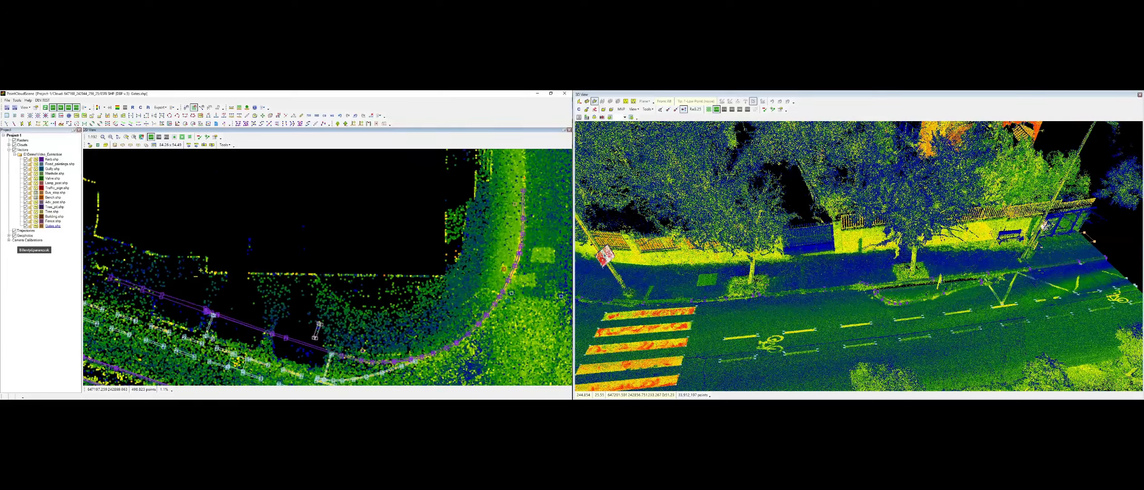
scroll(200, 271, up, 2)
middle_drag(746, 231, 790, 190)
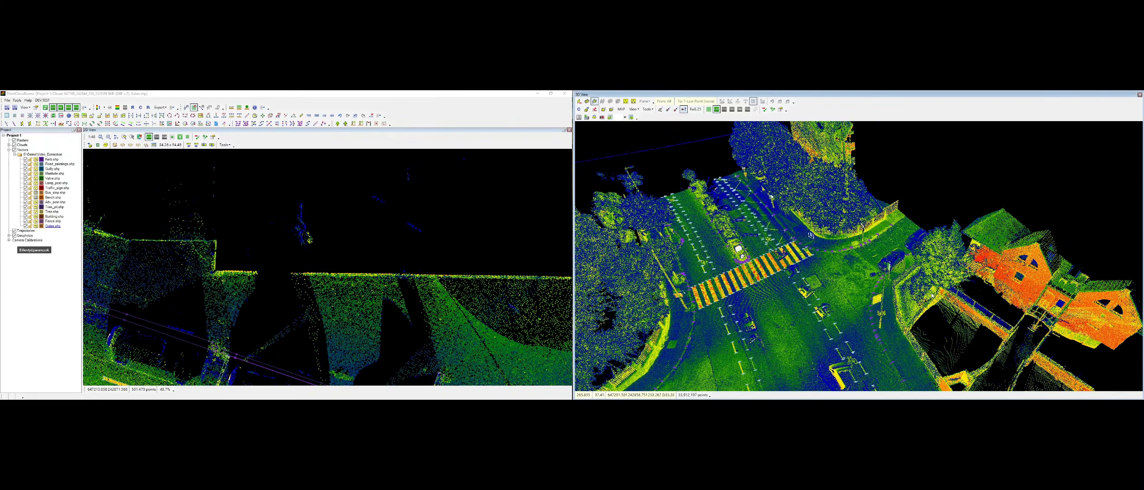
mouse_move(932, 296)
middle_down()
mouse_move(717, 247)
mouse_move(695, 211)
mouse_move(807, 249)
middle_up()
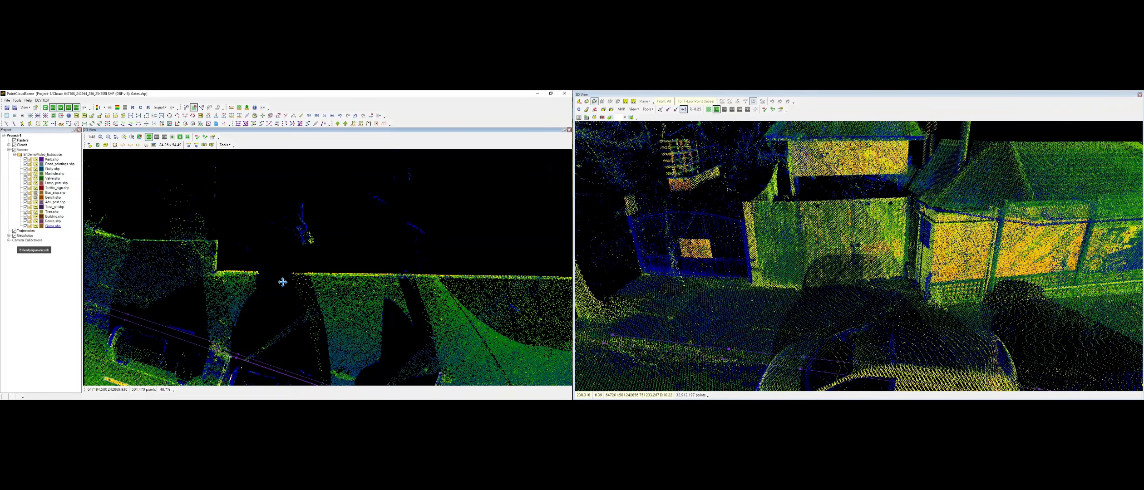
middle_drag(282, 282, 514, 312)
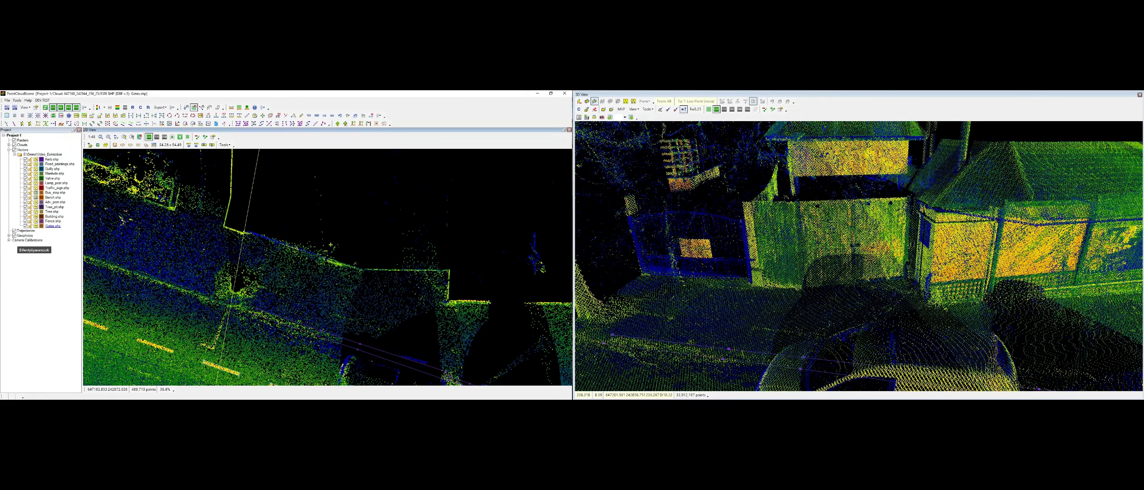
scroll(331, 244, up, 2)
key(n)
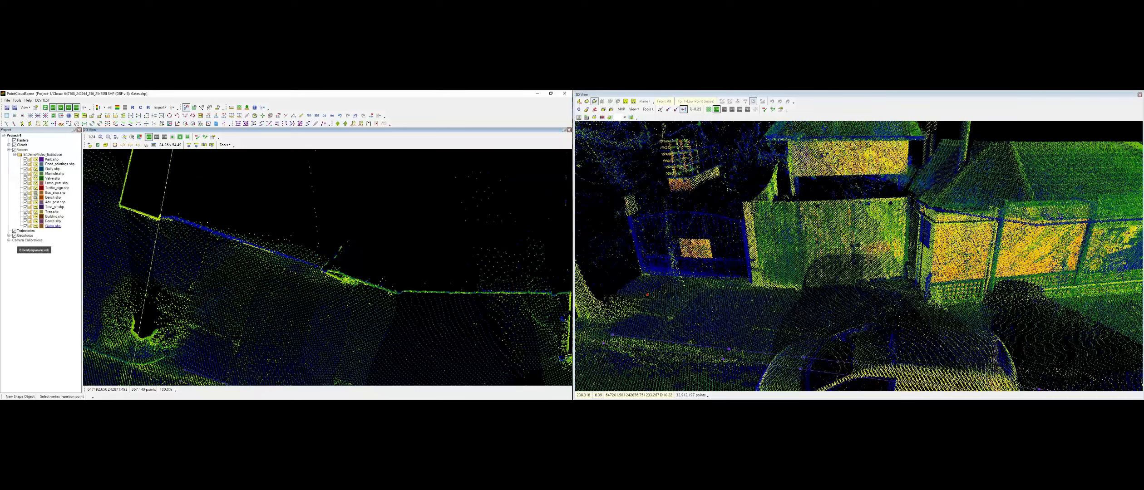
click(161, 218)
click(347, 274)
key(Escape)
Drape the blue gate's line onto the point cloud and inspect its end vertex in 3D
key(d)
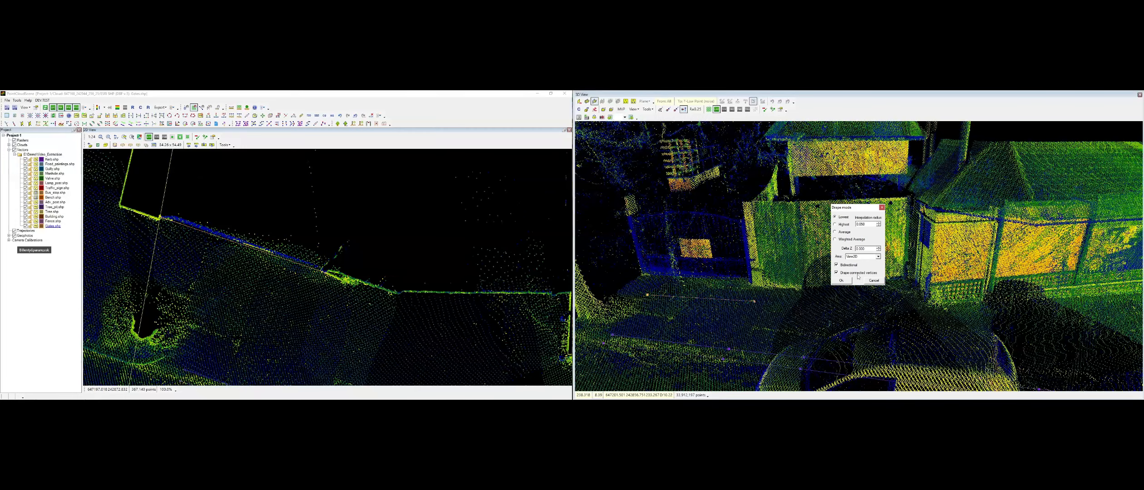
click(841, 281)
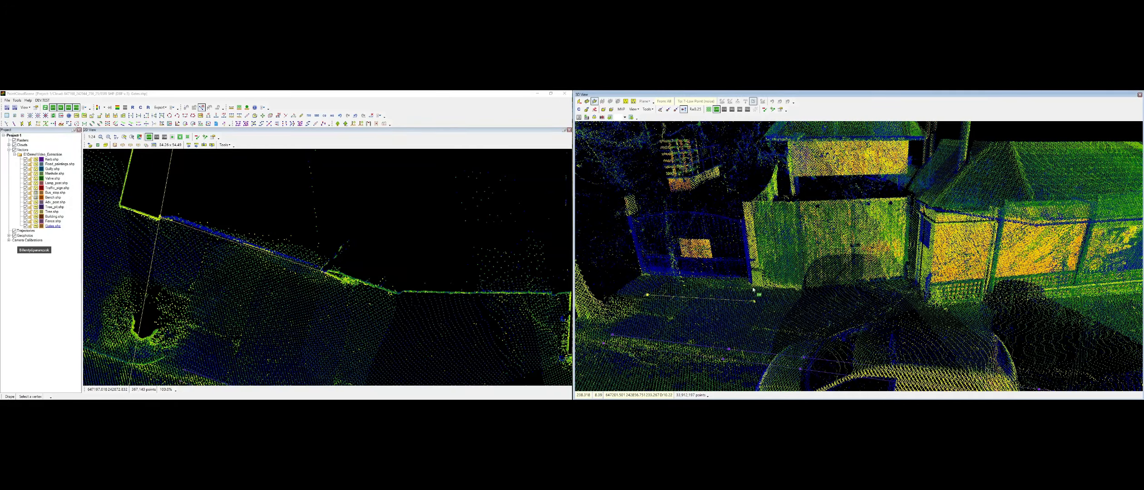
click(755, 301)
scroll(815, 278, up, 5)
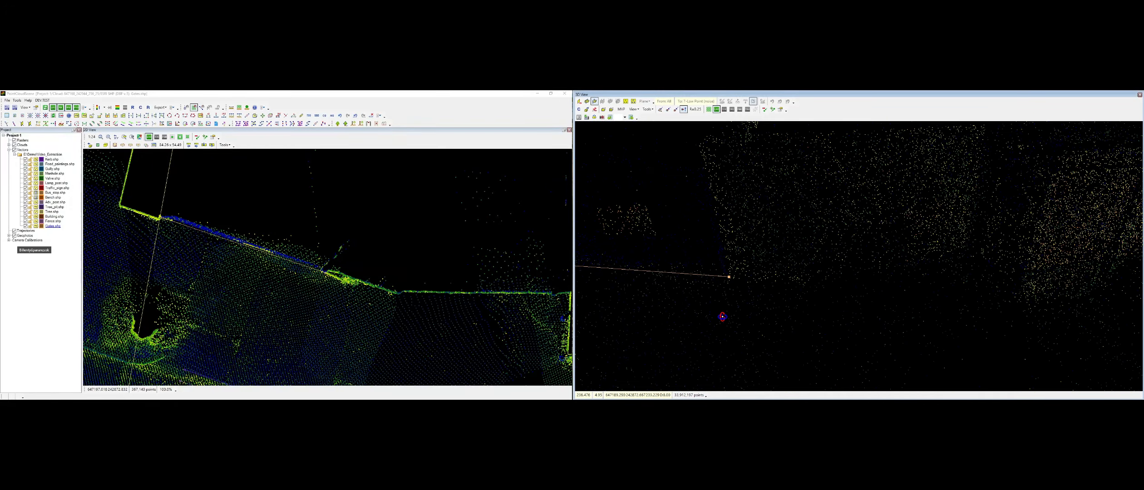
Activate the Fence layer and draw a fence line from the end of the blue gate to the next wall bend
right_click(321, 327)
click(359, 380)
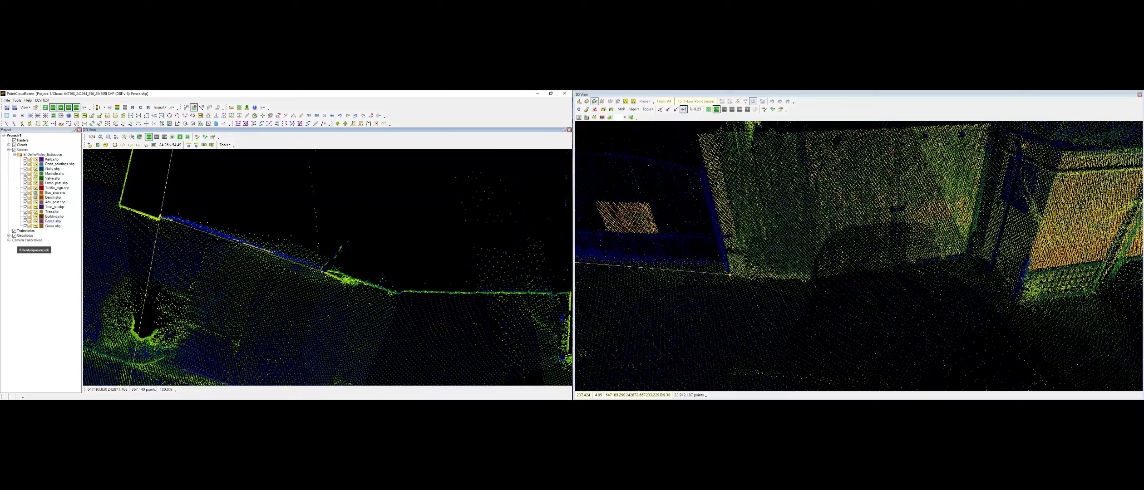
click(325, 273)
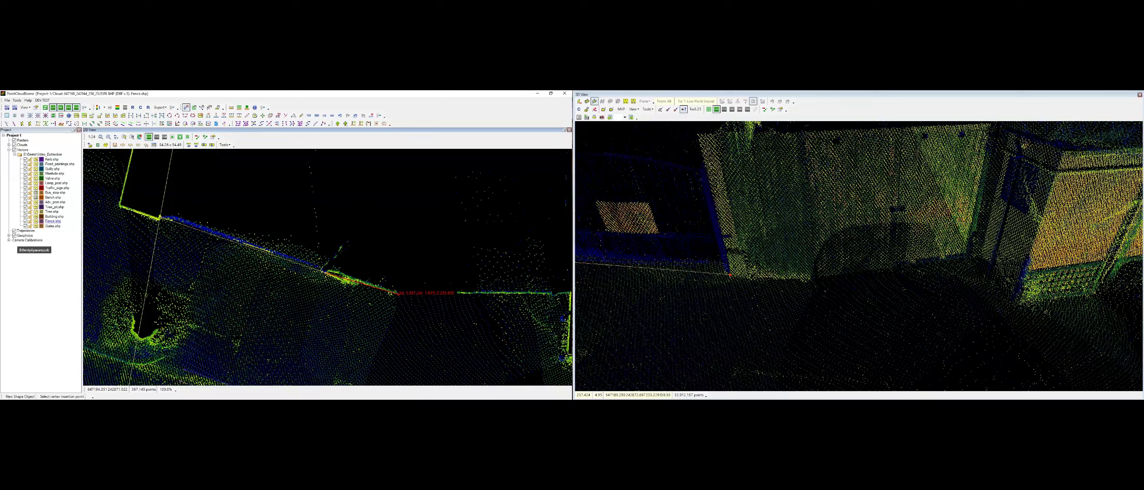
click(399, 294)
right_click(410, 305)
Drape the vertices of the short fence line beside the blue gate onto the ground points
key(space)
click(274, 282)
click(403, 296)
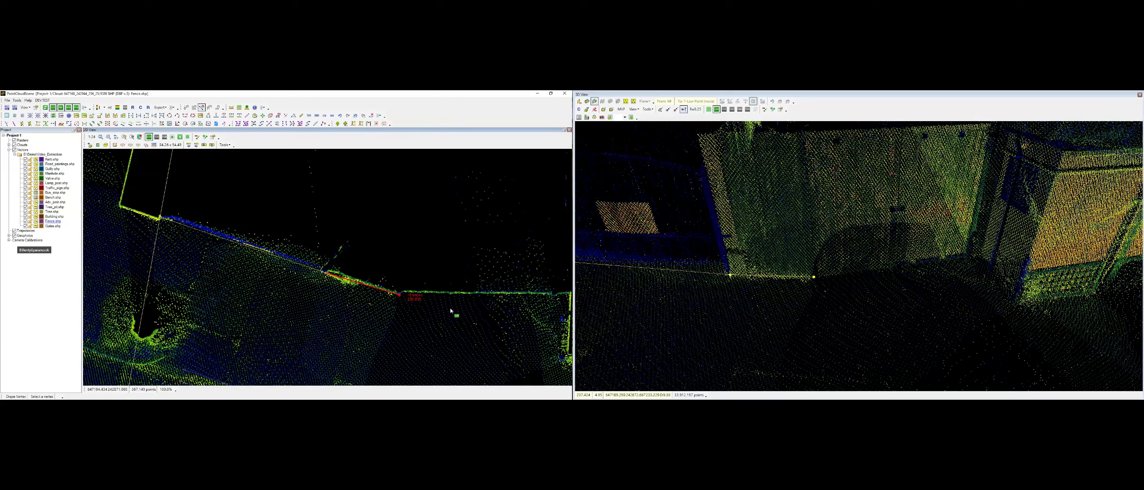
click(450, 310)
right_click(447, 310)
Switch to the Gates layer and draw a line along the wide panelled gate, starting from the fence line's end
middle_drag(449, 309, 248, 308)
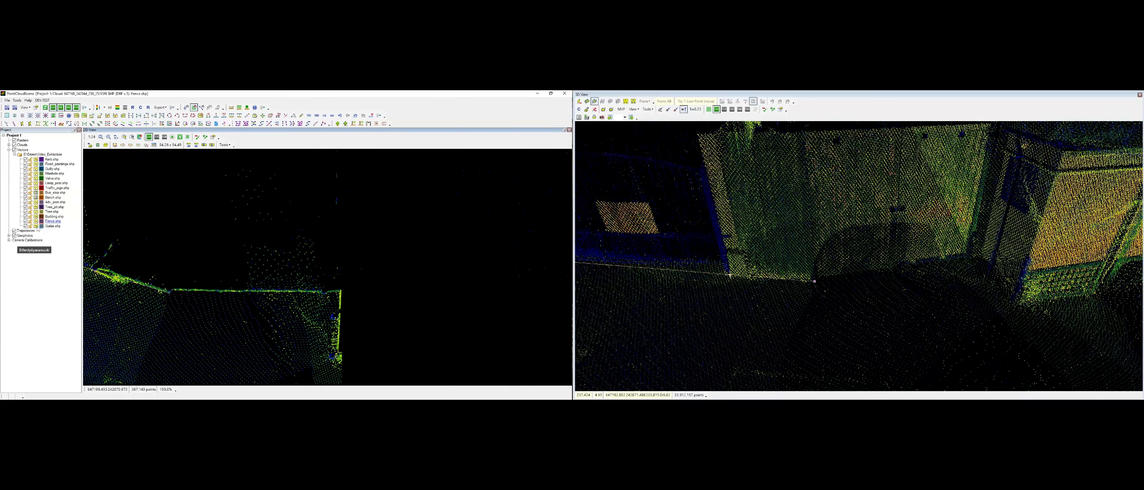
click(53, 226)
key(n)
key(v)
click(169, 293)
click(327, 294)
right_click(327, 294)
Drape the wide panelled gate's line and both its end vertices onto the ground points
click(847, 278)
key(d)
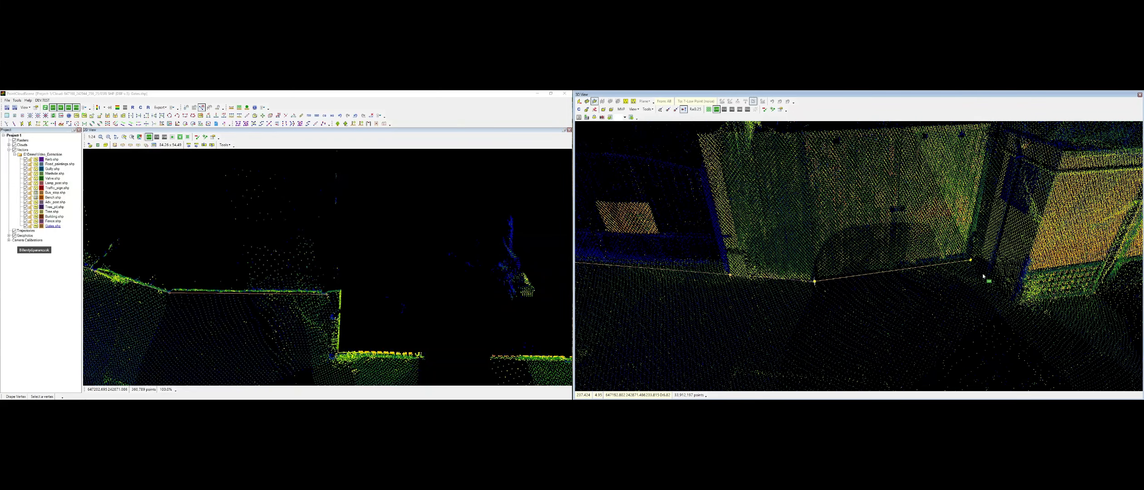
click(974, 264)
click(815, 282)
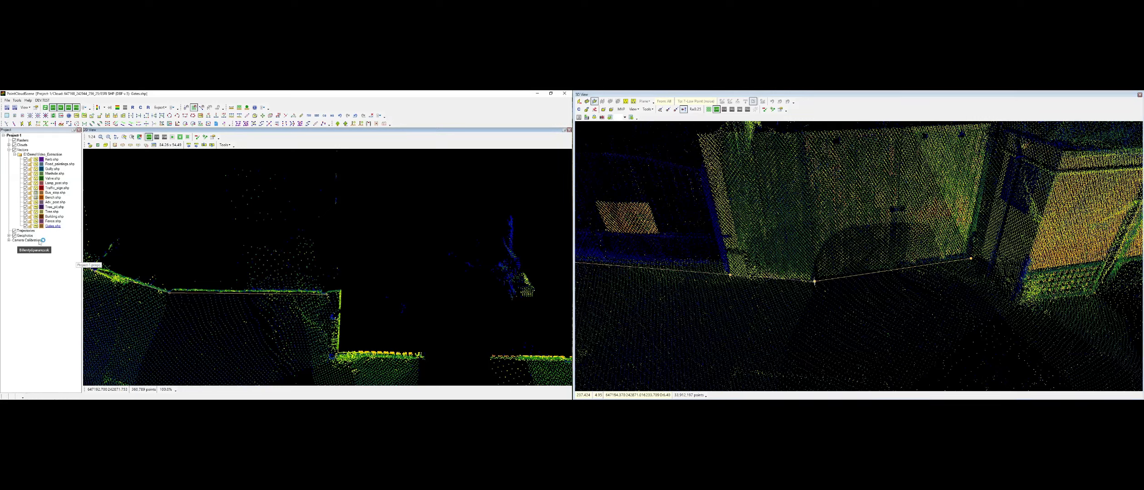
Draw a short fence segment in the Fence layer from the wide gate's end to the building corner and check it in 3D
click(53, 221)
key(n)
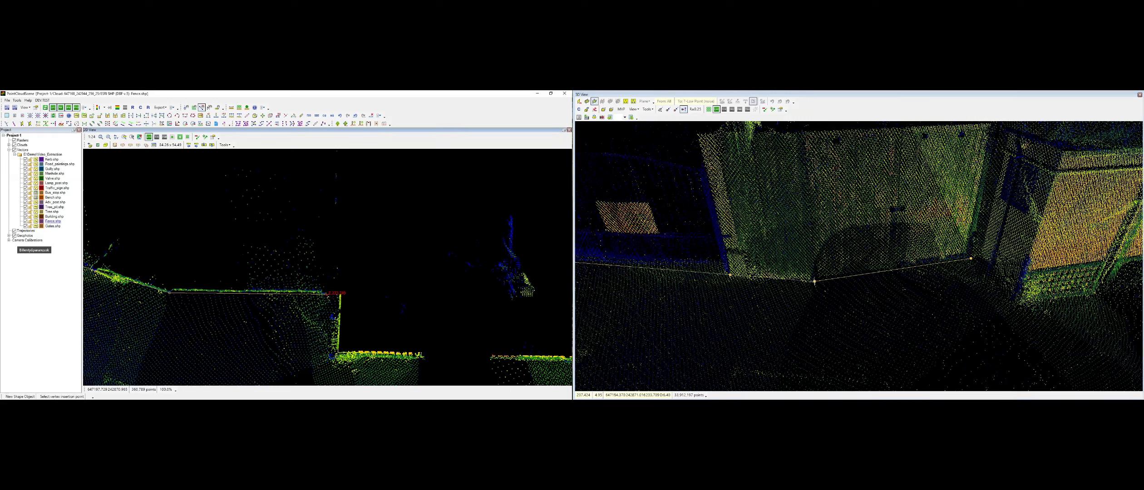
click(327, 295)
right_click(343, 296)
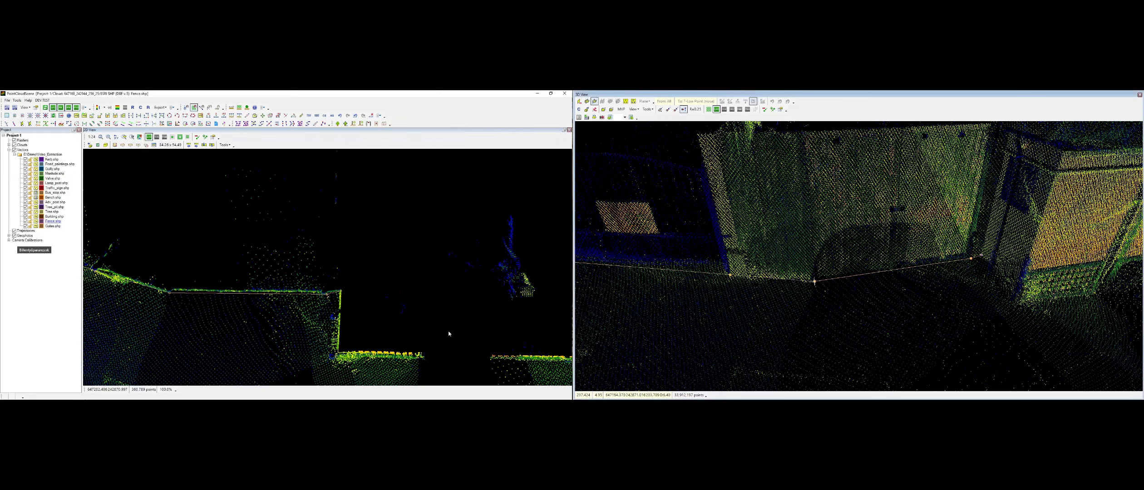
scroll(340, 292, up, 2)
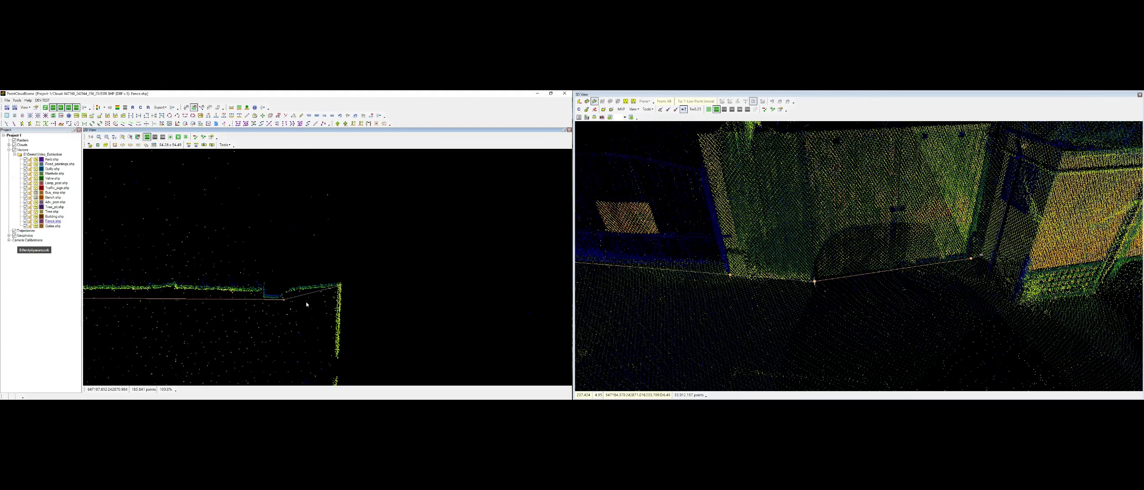
middle_drag(970, 258, 868, 268)
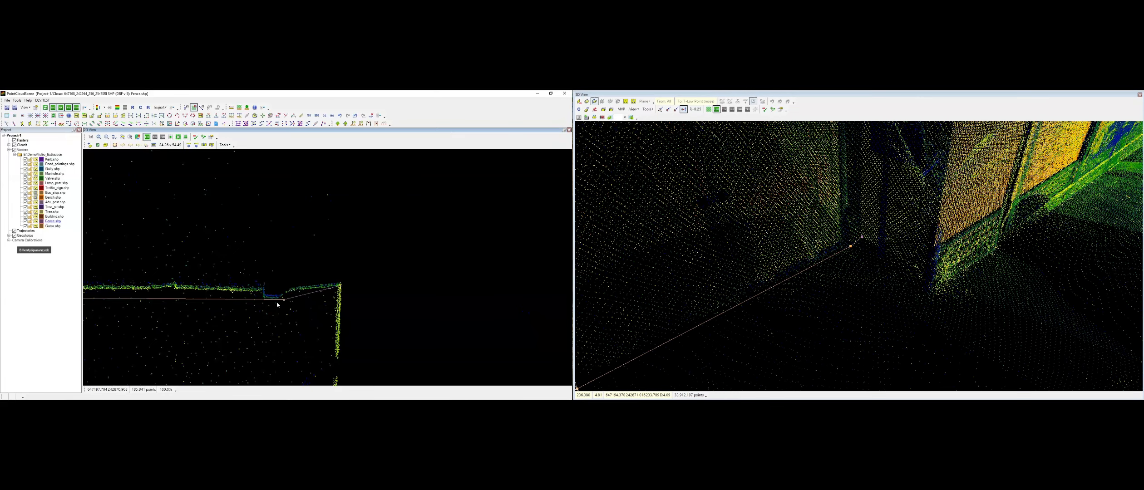
scroll(331, 303, down, 2)
middle_drag(861, 237, 865, 244)
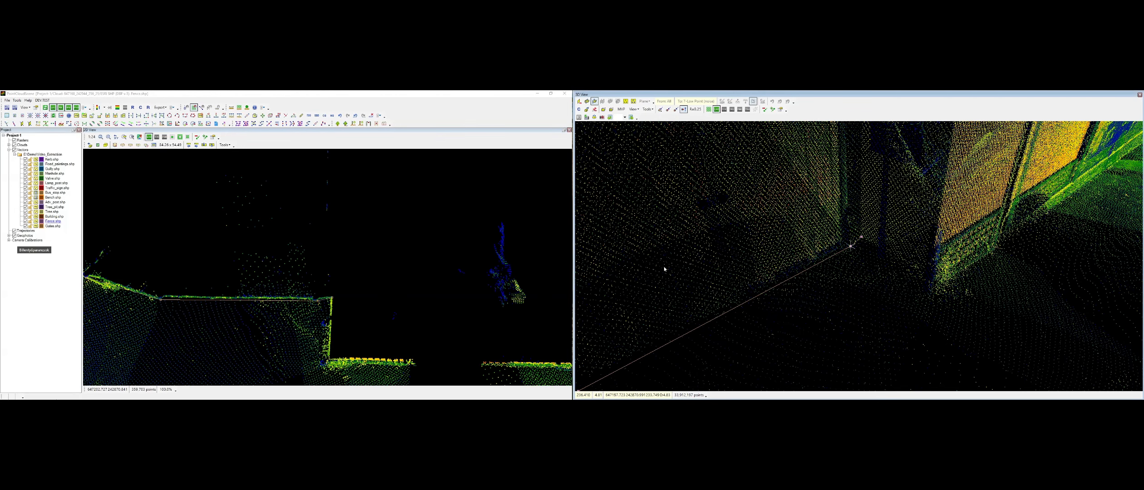
Activate the Building layer and start an outline at the corner beside the gate, tracing the short side wall
click(54, 217)
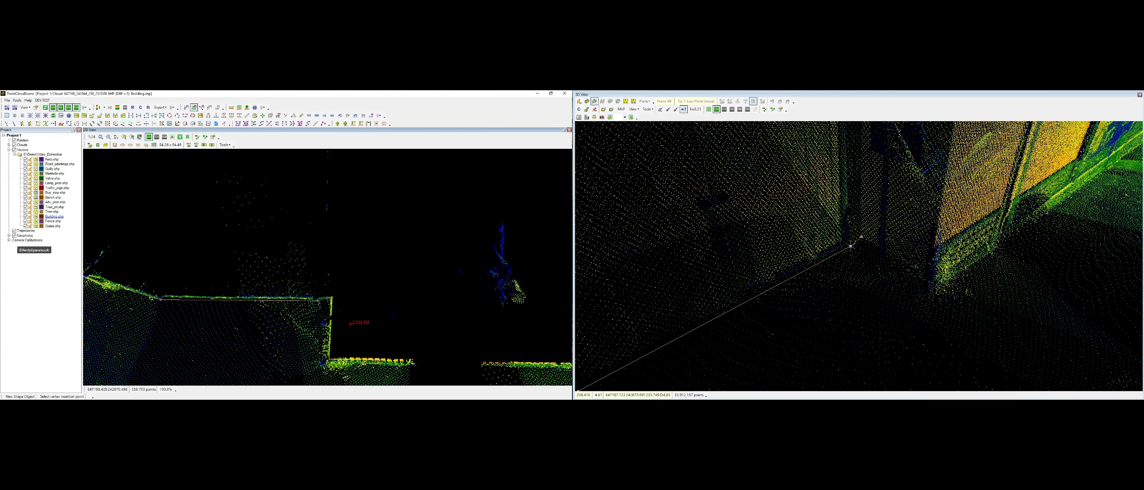
middle_drag(319, 267, 312, 251)
key(v)
click(319, 269)
click(317, 332)
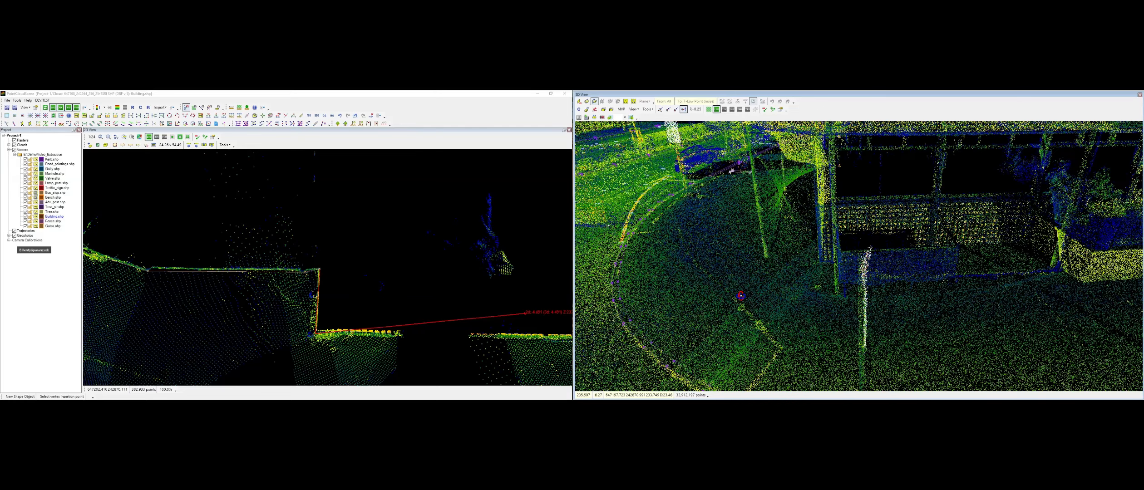
Continue the building outline along the restaurant's street facade and around the planter by the entrance steps, and finish it
middle_drag(462, 328, 99, 302)
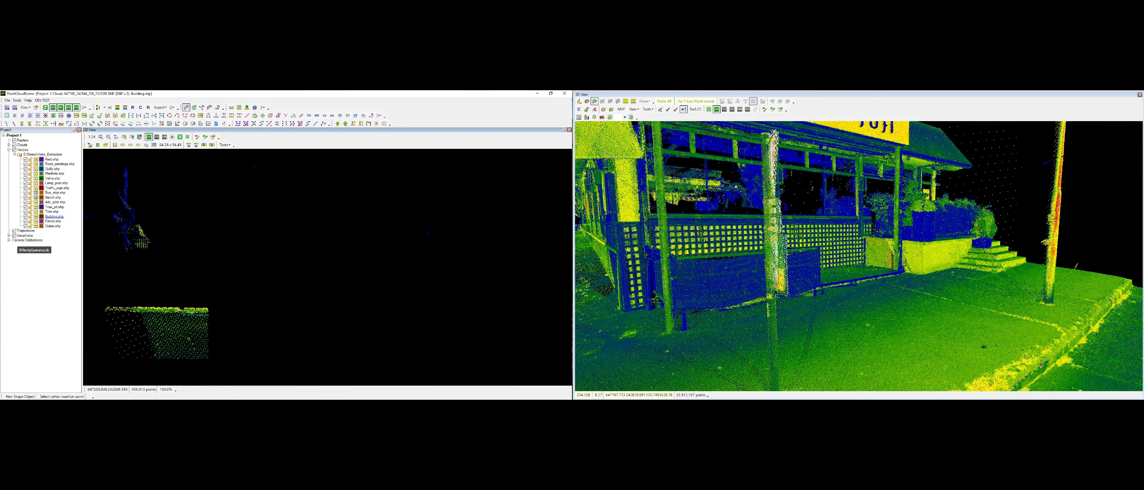
middle_drag(192, 335, 30, 316)
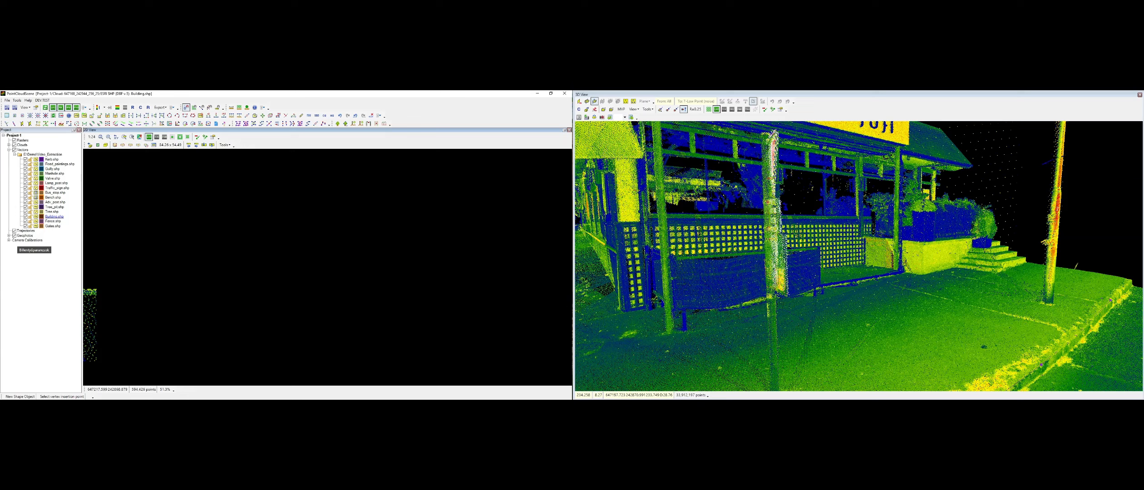
middle_drag(458, 295, 190, 298)
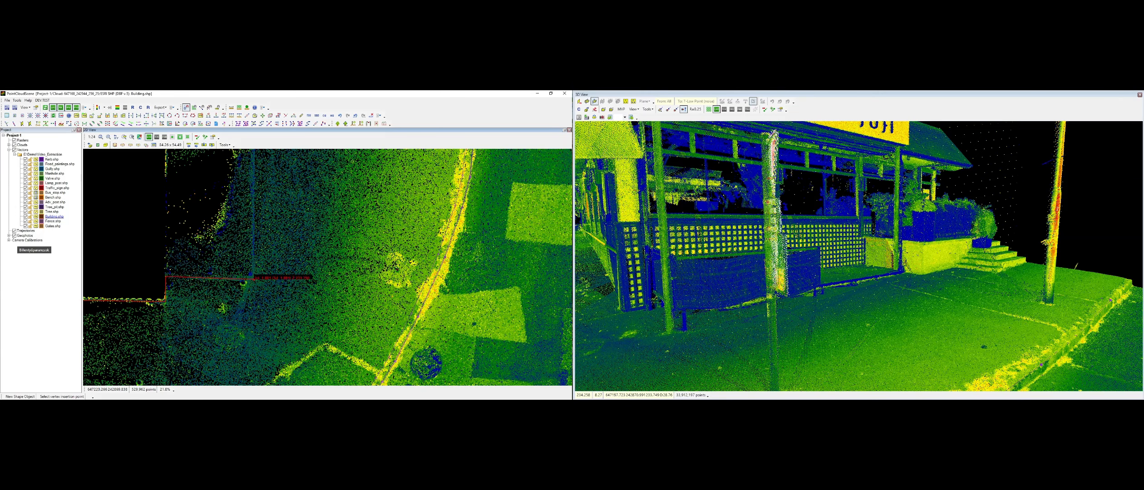
middle_drag(268, 192, 252, 395)
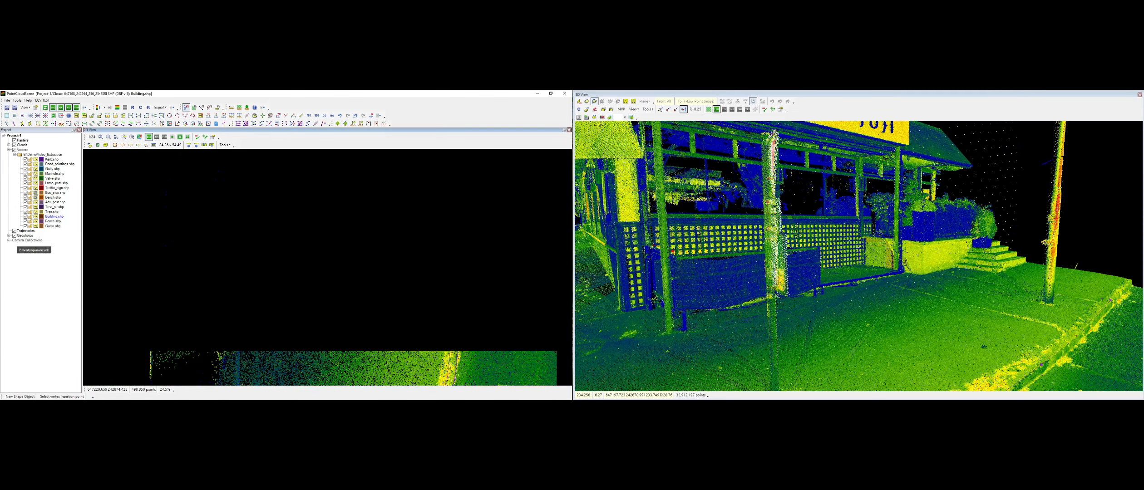
middle_drag(844, 227, 740, 282)
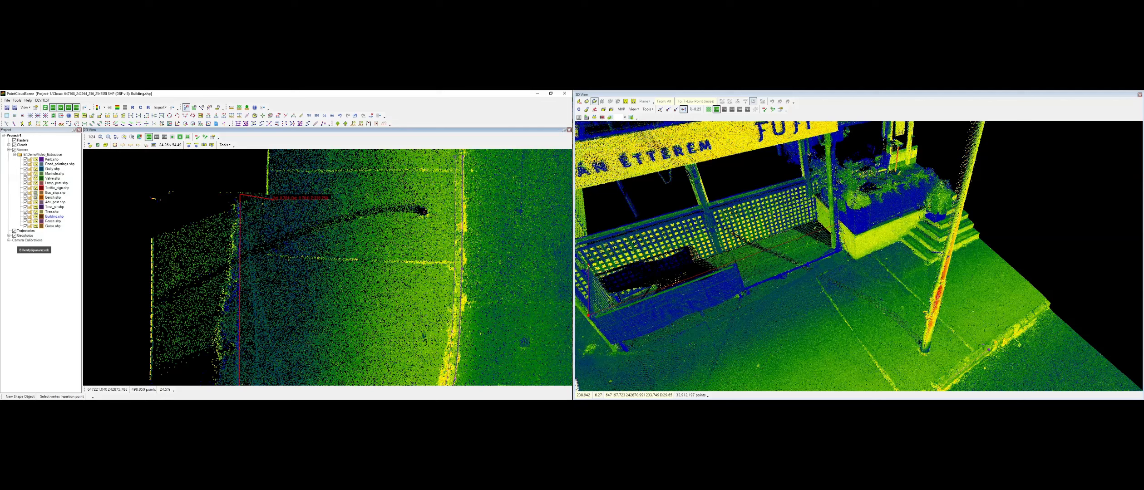
click(269, 195)
middle_drag(269, 195, 232, 376)
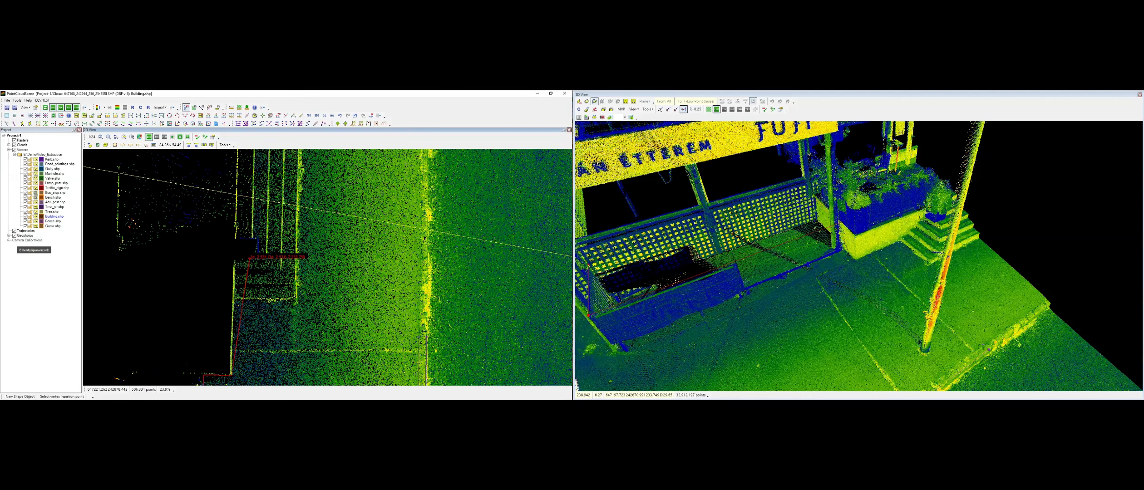
click(235, 298)
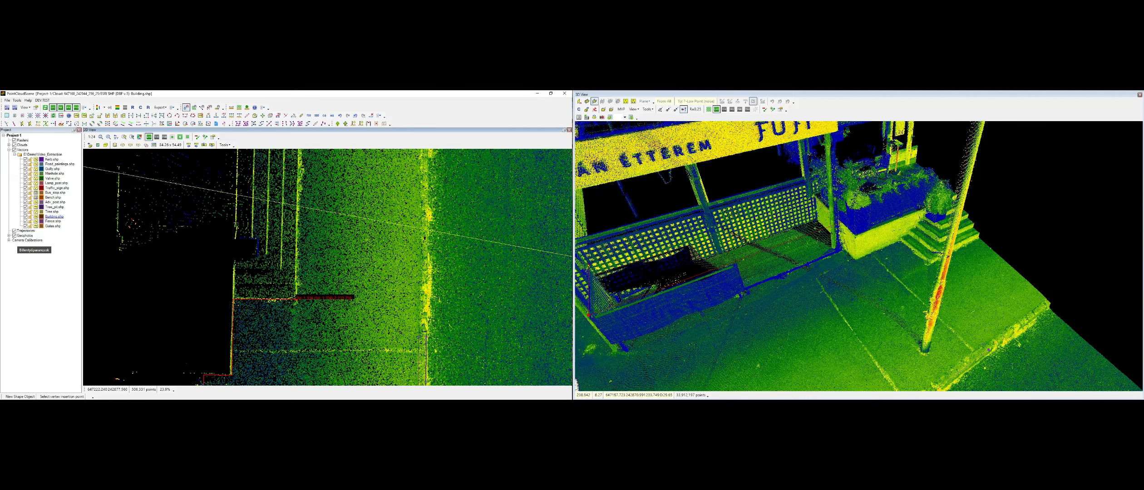
click(296, 299)
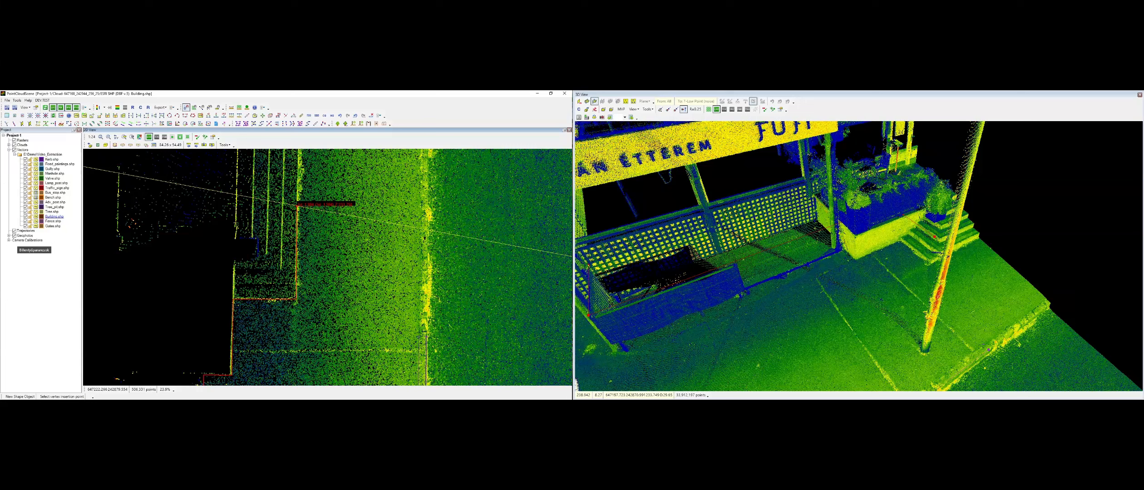
click(297, 205)
right_click(298, 206)
Reposition the building outline's corner vertex on the facade and run the drape on the outline
click(231, 376)
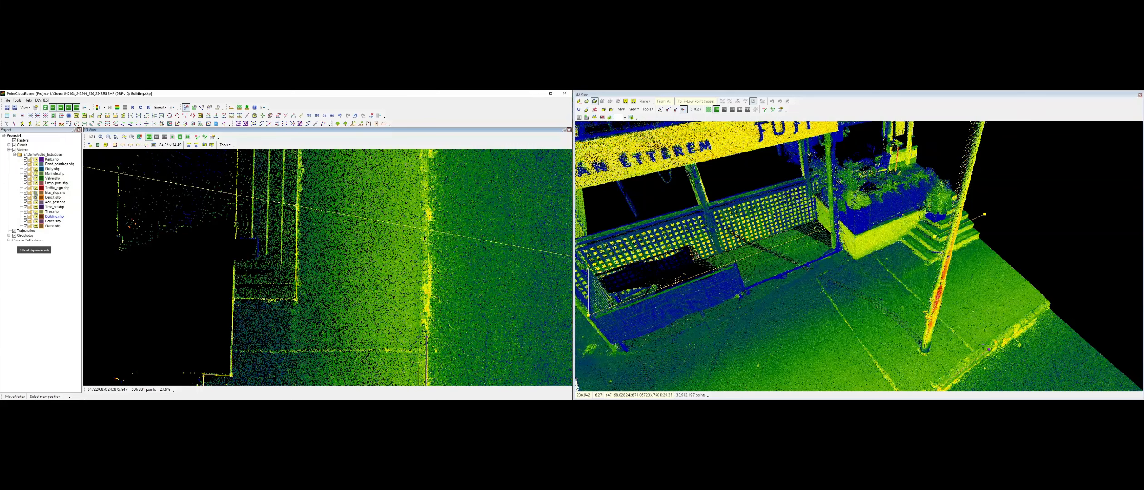
click(232, 375)
right_click(231, 376)
key(d)
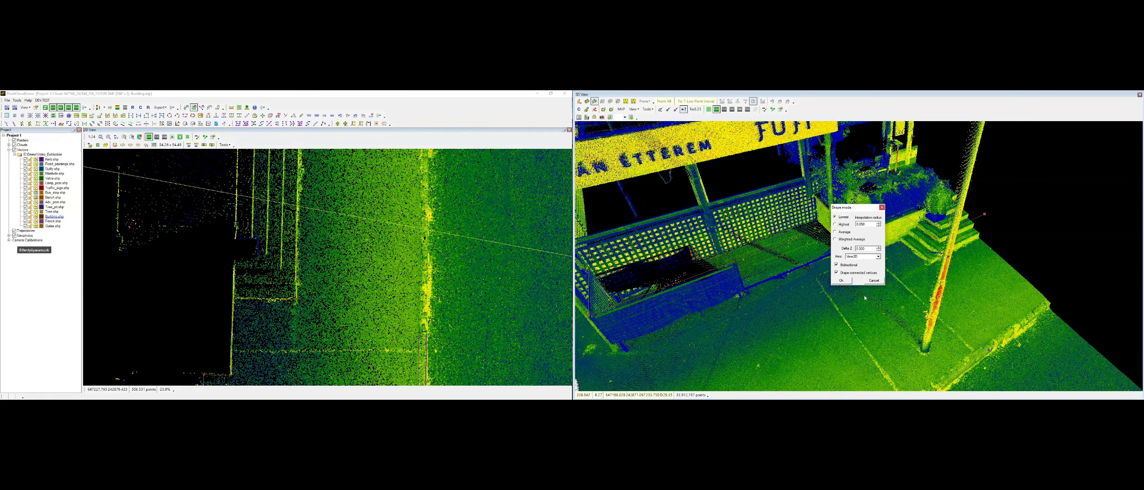
click(841, 281)
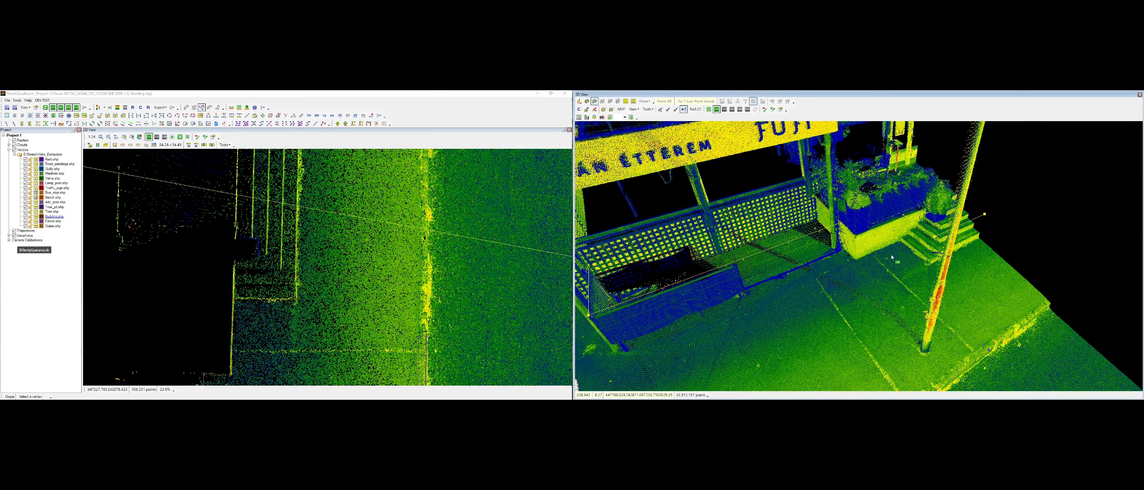
right_click(907, 259)
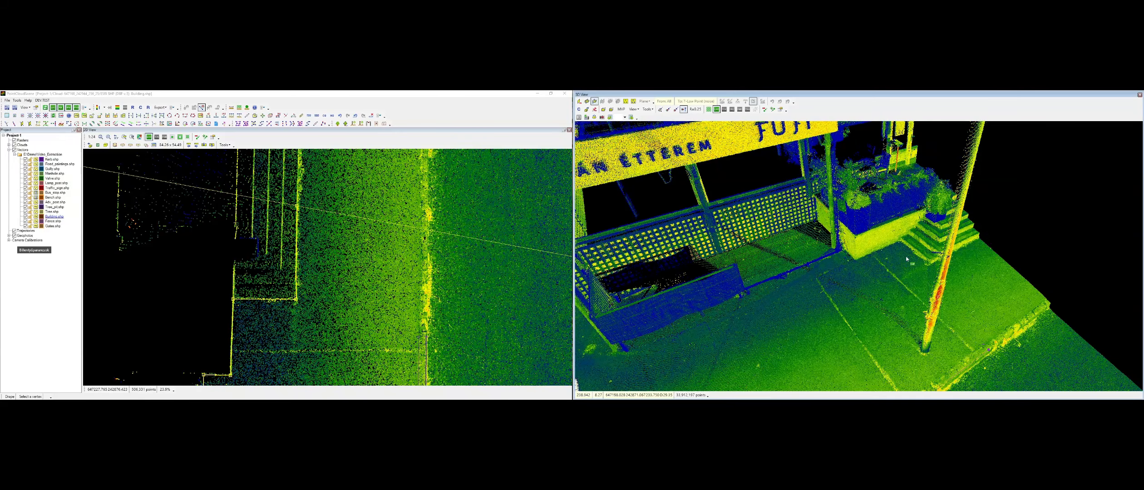
right_click(907, 259)
Examine the restaurant building and the surrounding street corner from several angles in 3D
middle_drag(906, 259, 866, 286)
scroll(879, 283, up, 2)
scroll(878, 281, up, 3)
scroll(962, 299, down, 5)
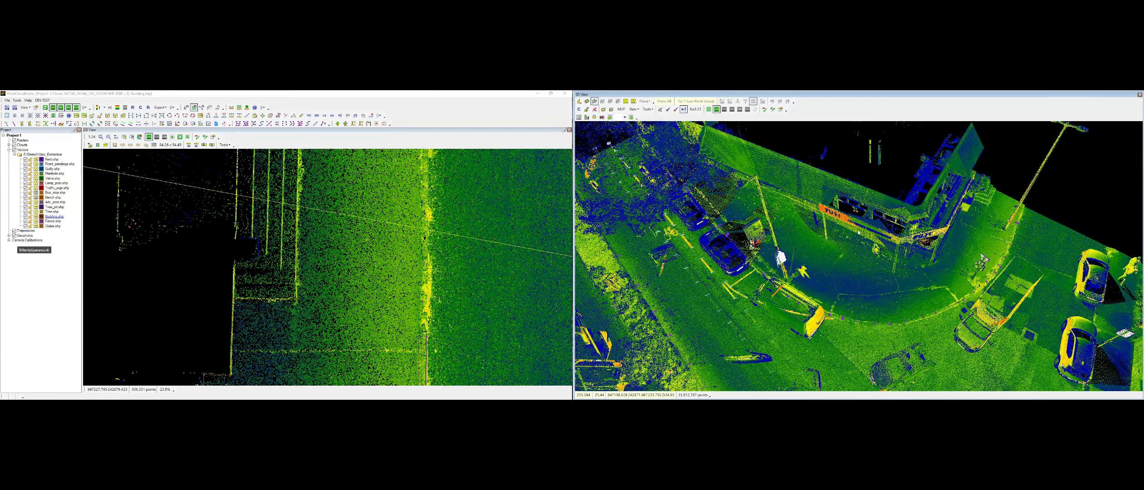
scroll(939, 249, down, 2)
middle_drag(876, 245, 909, 286)
scroll(939, 249, down, 2)
scroll(908, 286, up, 1)
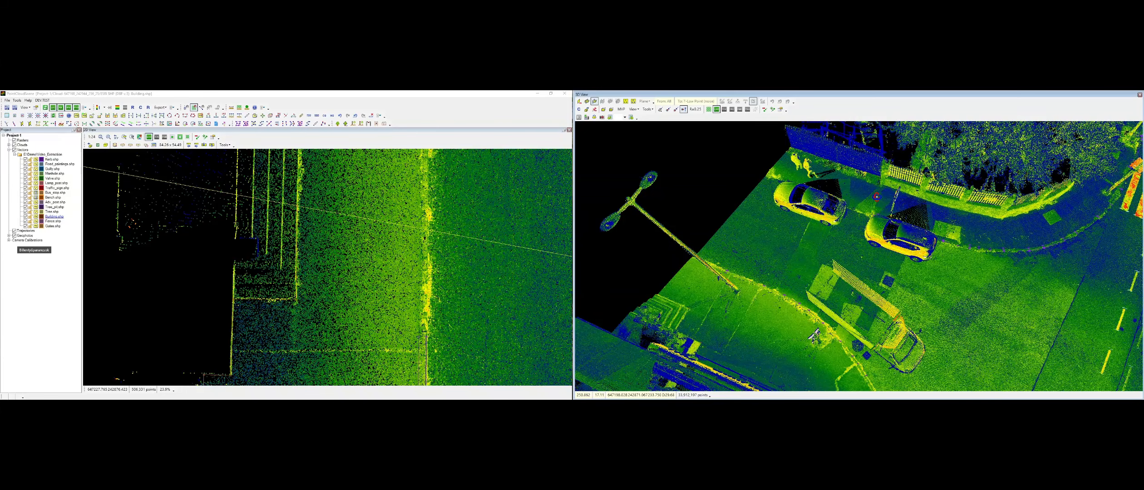
Activate the Gates layer and draw a line along the base of the gate beside the parked cars
middle_drag(877, 197, 825, 280)
scroll(871, 202, up, 3)
scroll(203, 244, down, 2)
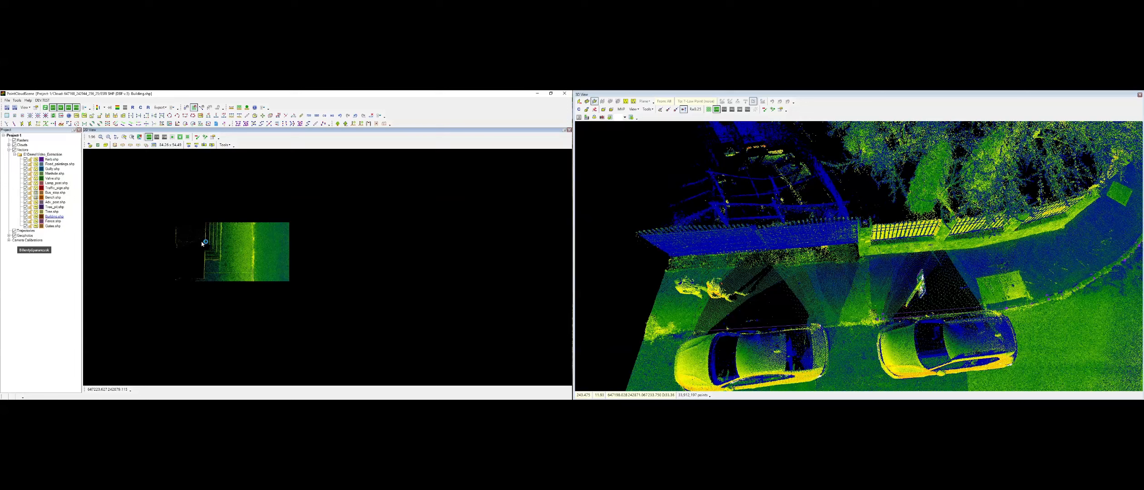
scroll(202, 244, up, 2)
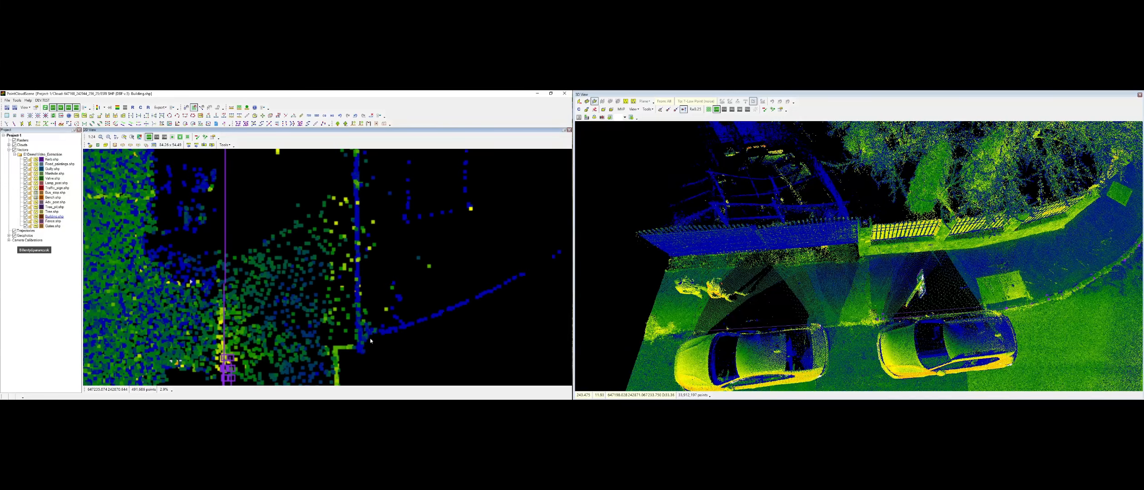
click(53, 227)
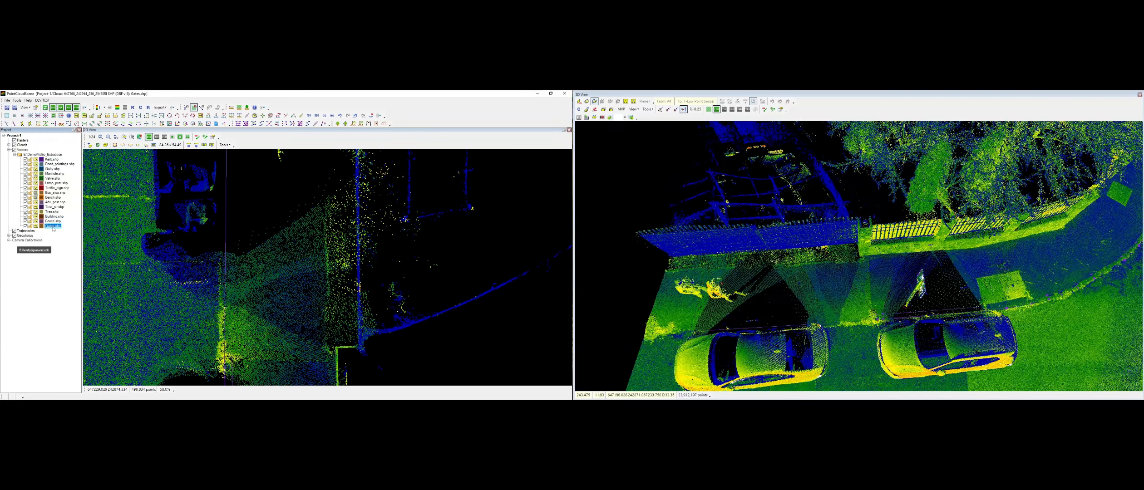
key(n)
click(357, 153)
click(360, 347)
right_click(360, 347)
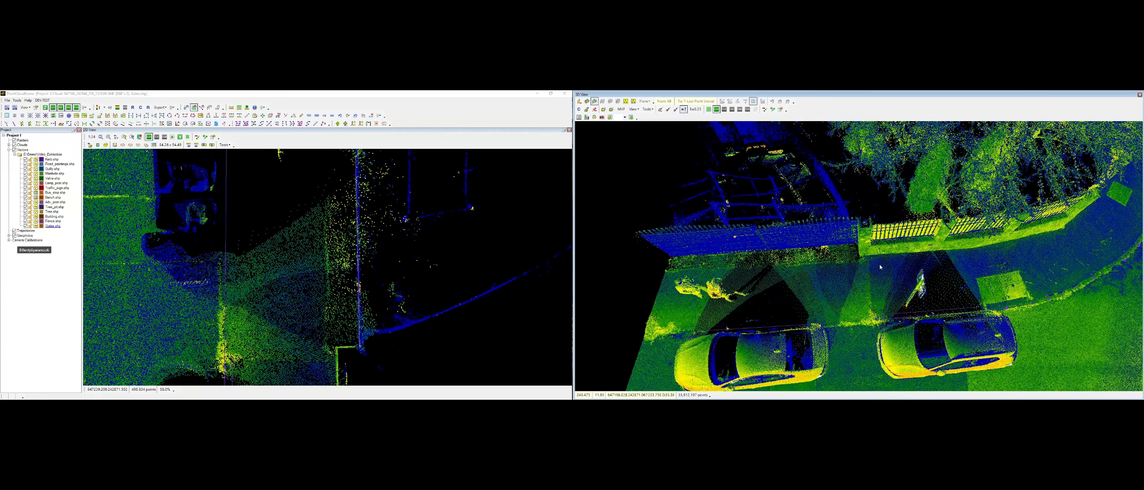
Reposition the gate line's end vertex at the wall corner and adjust its height to the ground
scroll(879, 267, up, 3)
key(d)
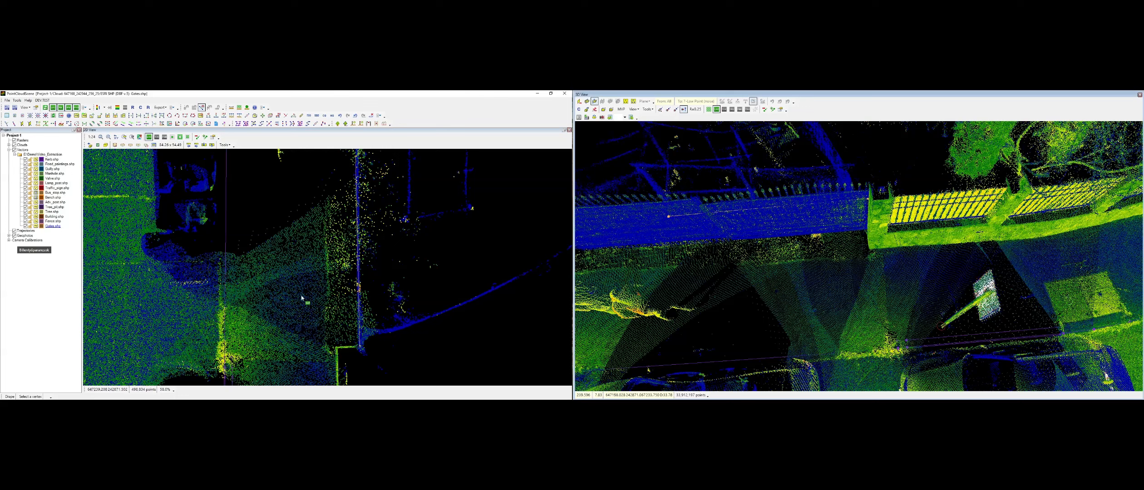
click(359, 347)
click(849, 228)
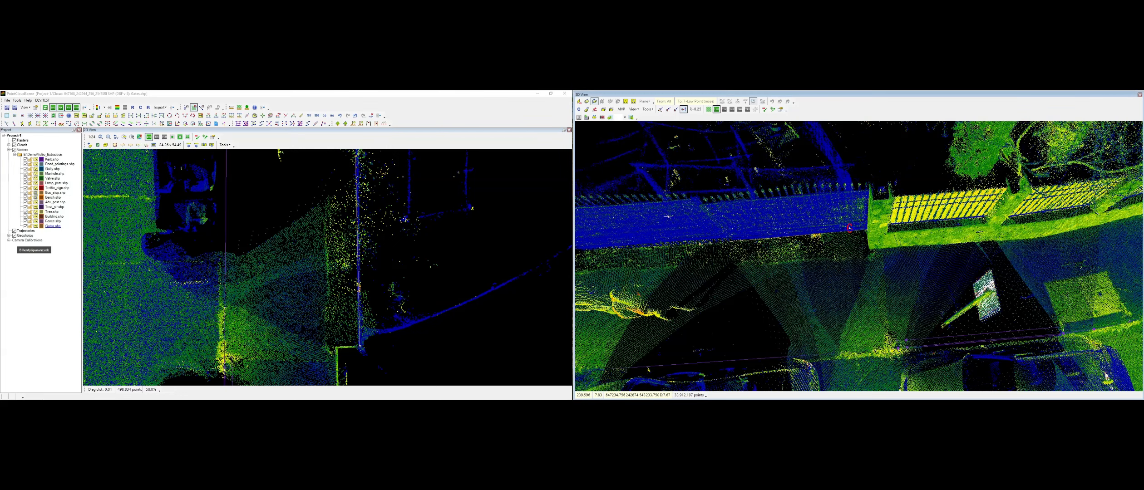
middle_drag(850, 228, 874, 258)
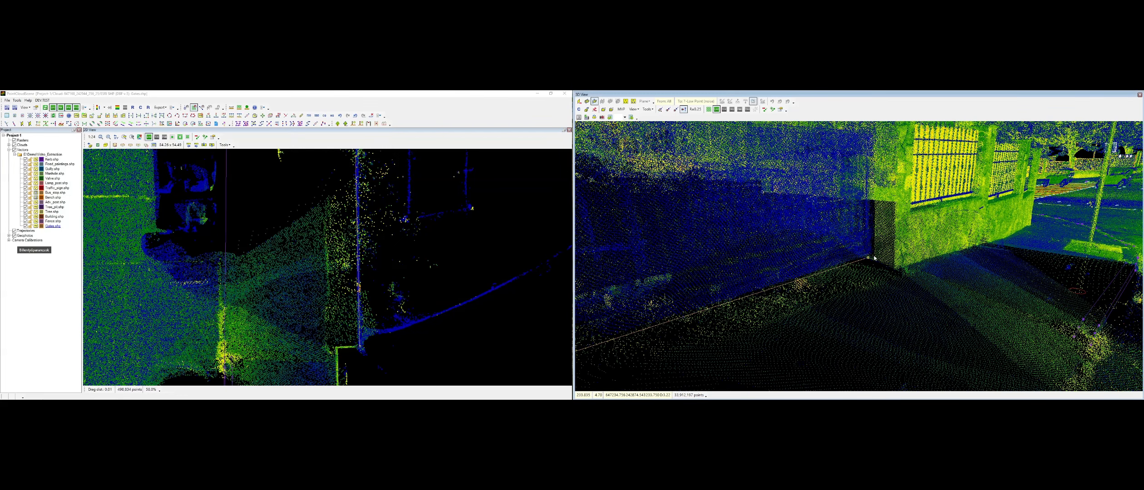
scroll(874, 258, up, 3)
key(z)
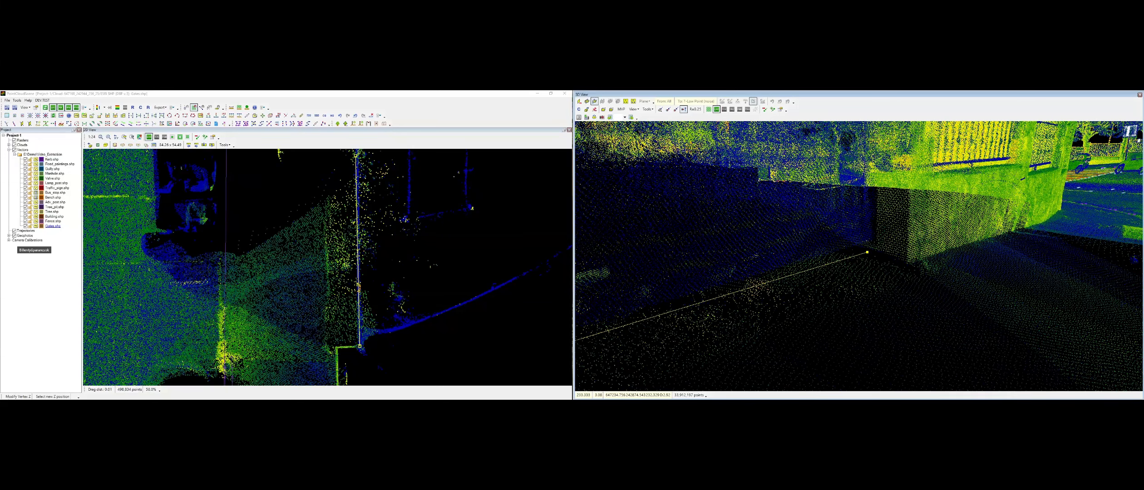
click(874, 252)
middle_drag(874, 252, 891, 268)
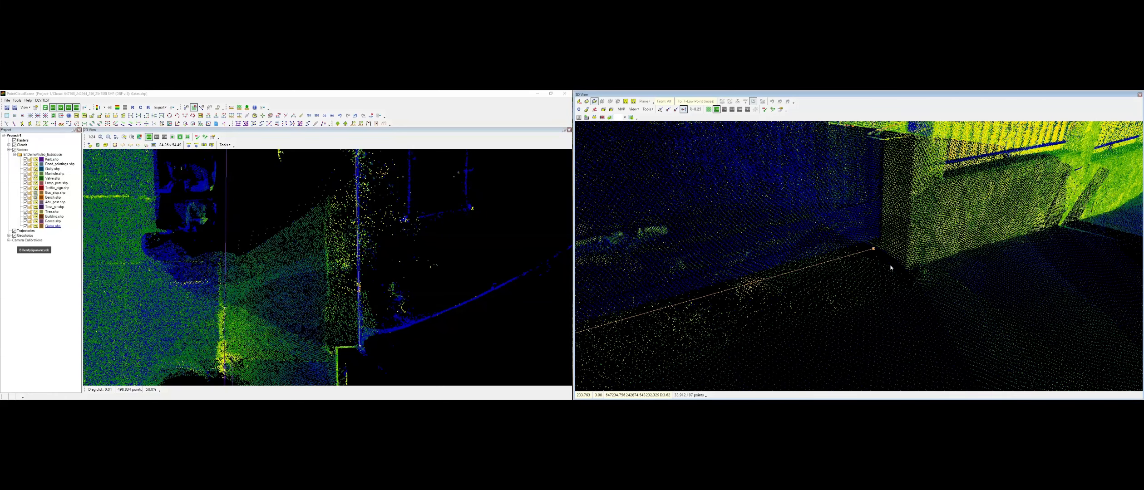
Activate the Fence layer and start a line at the gate's end corner, tracing the wall base toward the bend
double_click(54, 222)
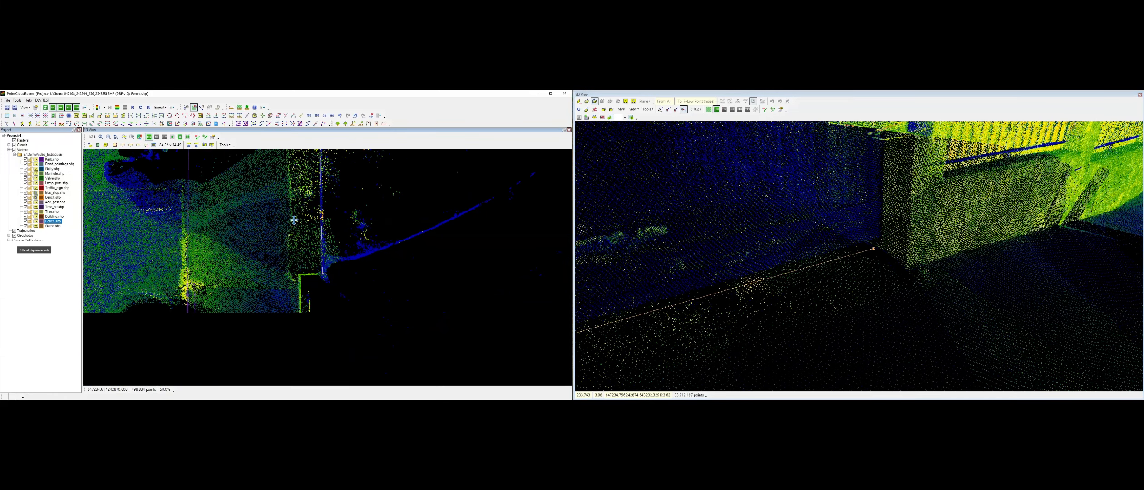
middle_drag(295, 220, 278, 172)
key(n)
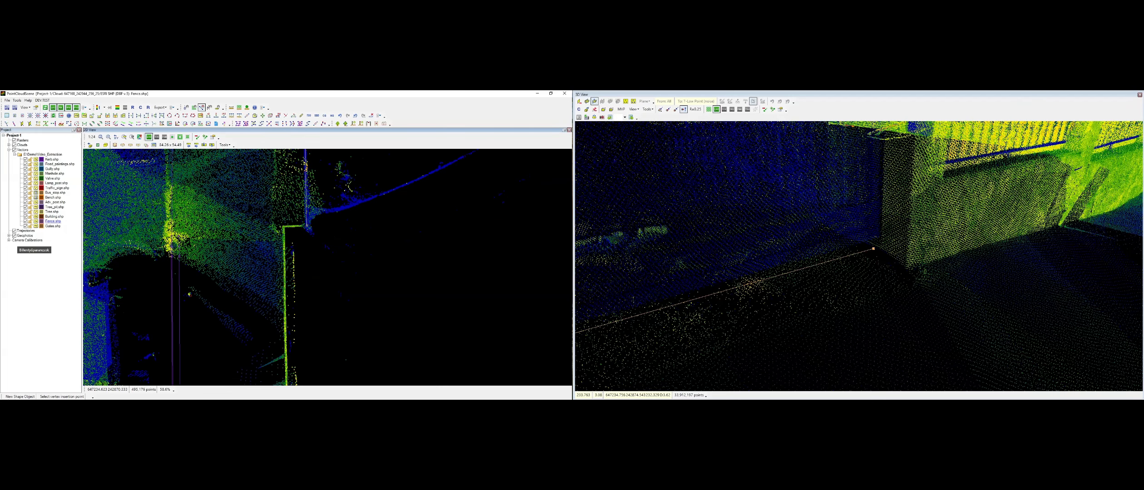
click(306, 225)
key(s)
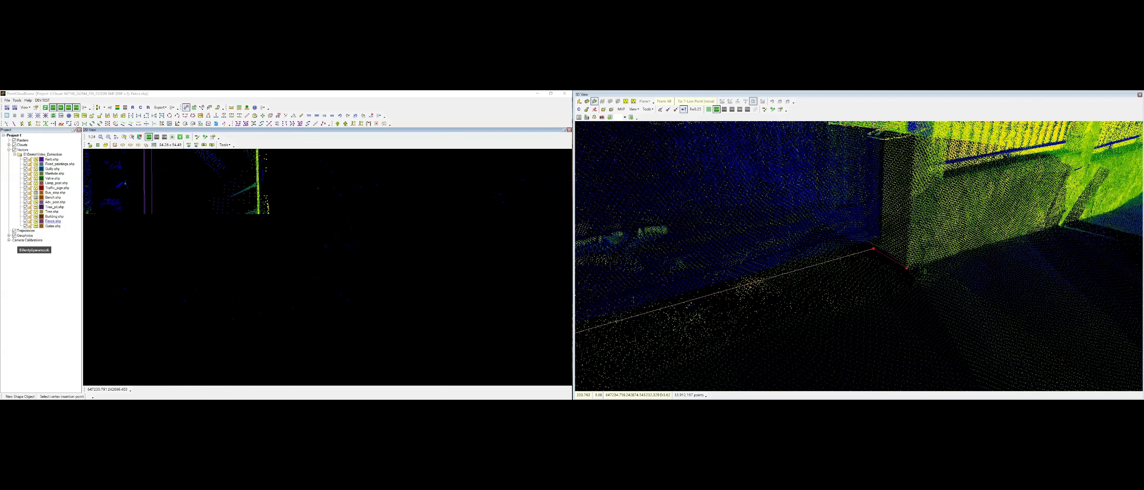
middle_drag(860, 282, 773, 309)
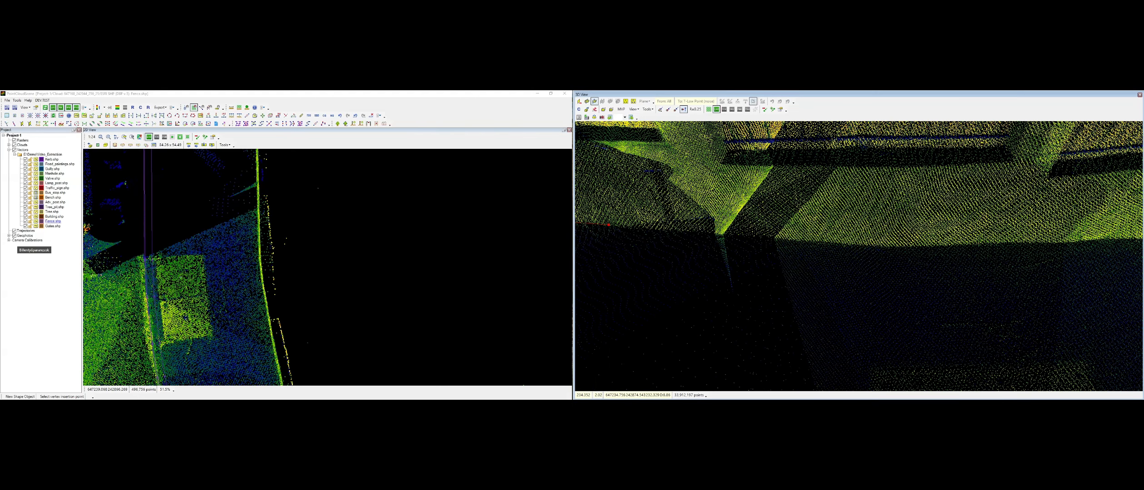
click(802, 242)
click(1097, 240)
click(792, 242)
click(870, 242)
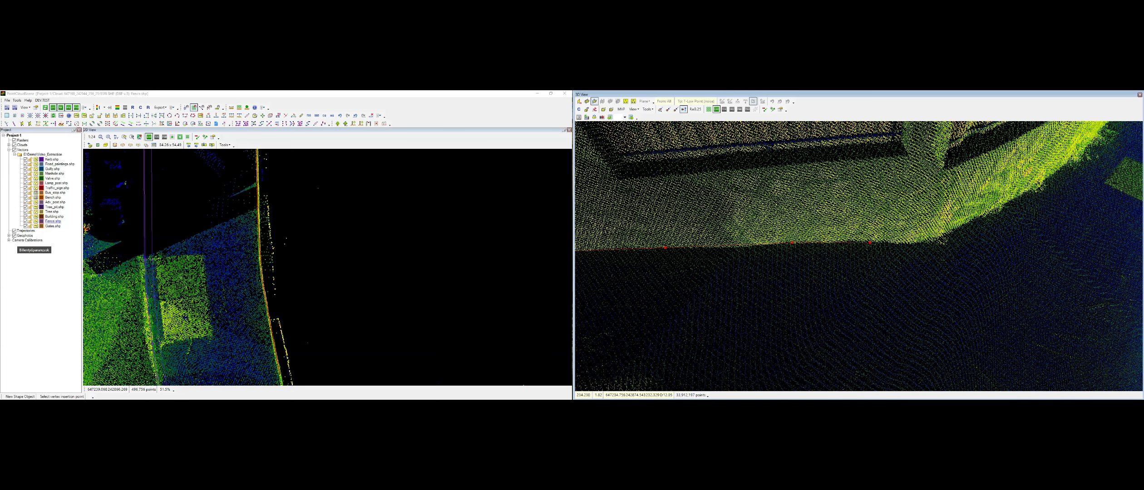
Continue the fence line around the bend and along the base of the curved wall past the manhole
middle_drag(936, 238, 862, 236)
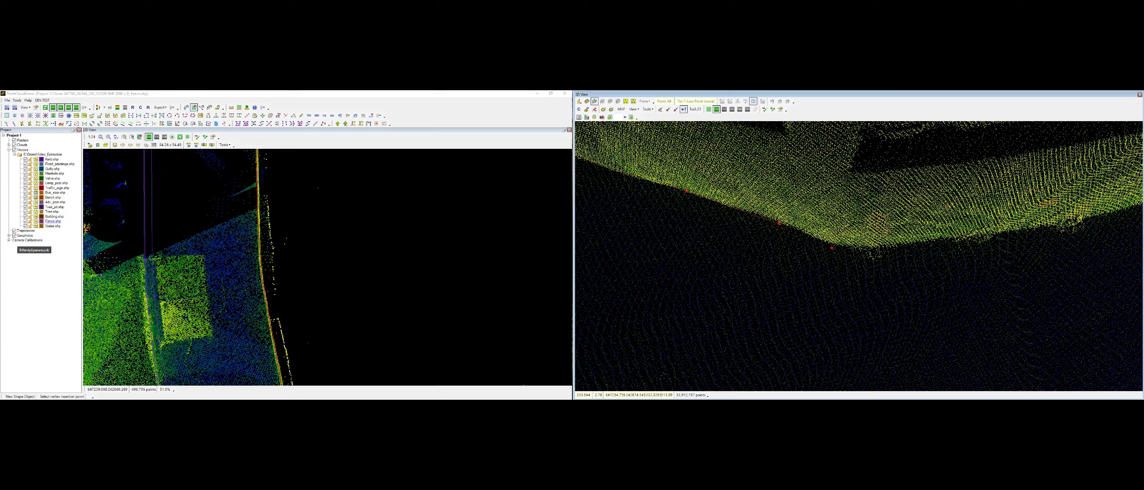
click(915, 243)
middle_drag(260, 241, 226, 166)
middle_drag(246, 380, 184, 295)
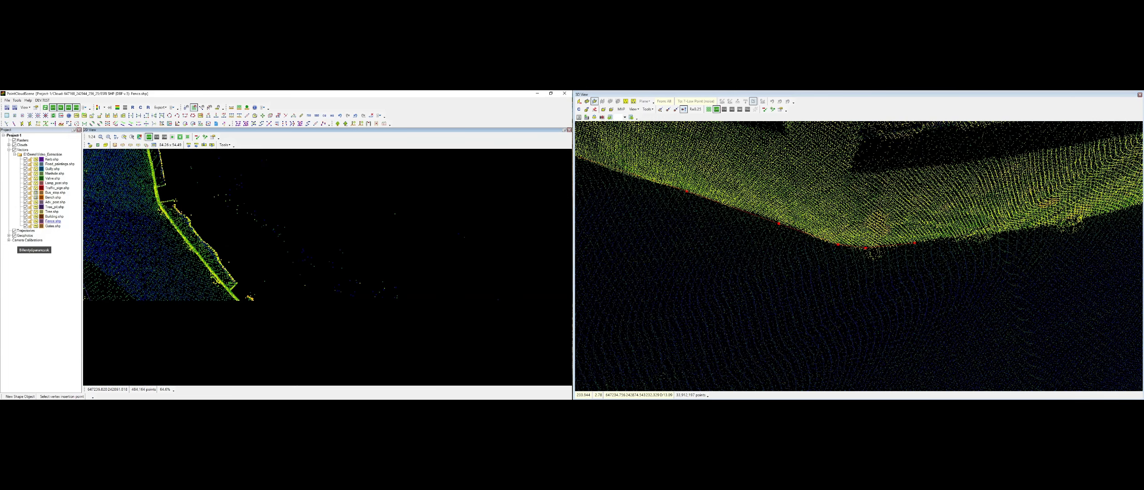
middle_drag(994, 299, 711, 316)
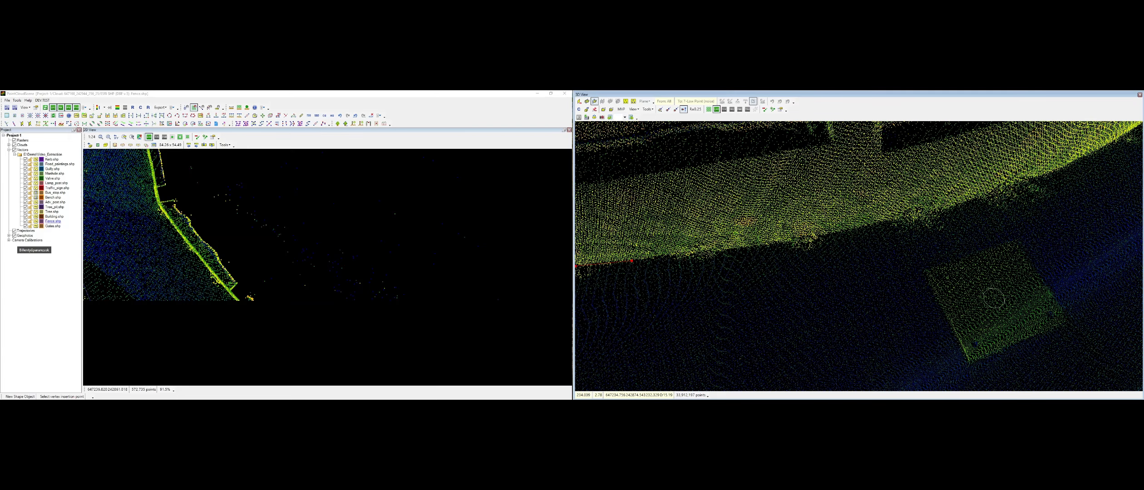
right_drag(994, 298, 984, 339)
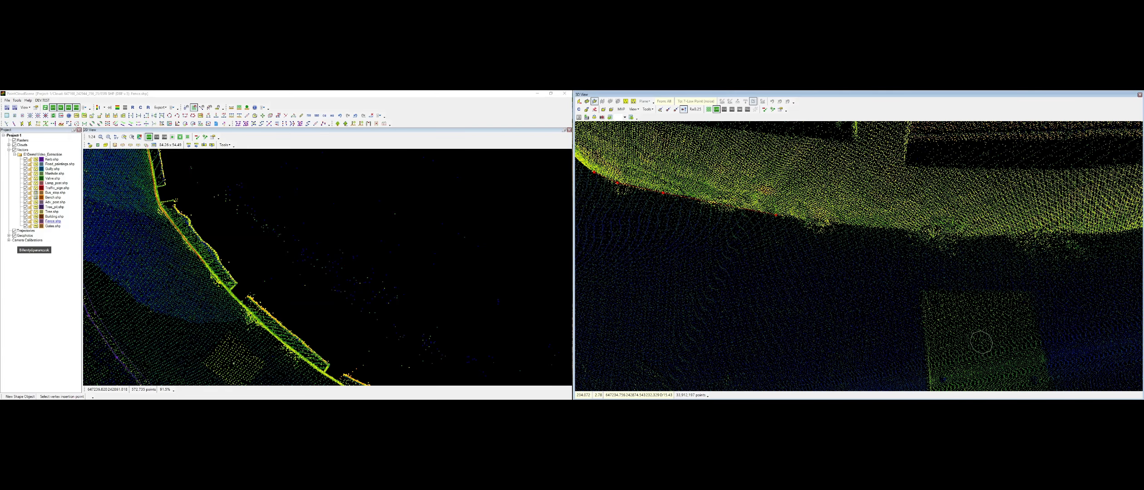
middle_drag(982, 342, 880, 344)
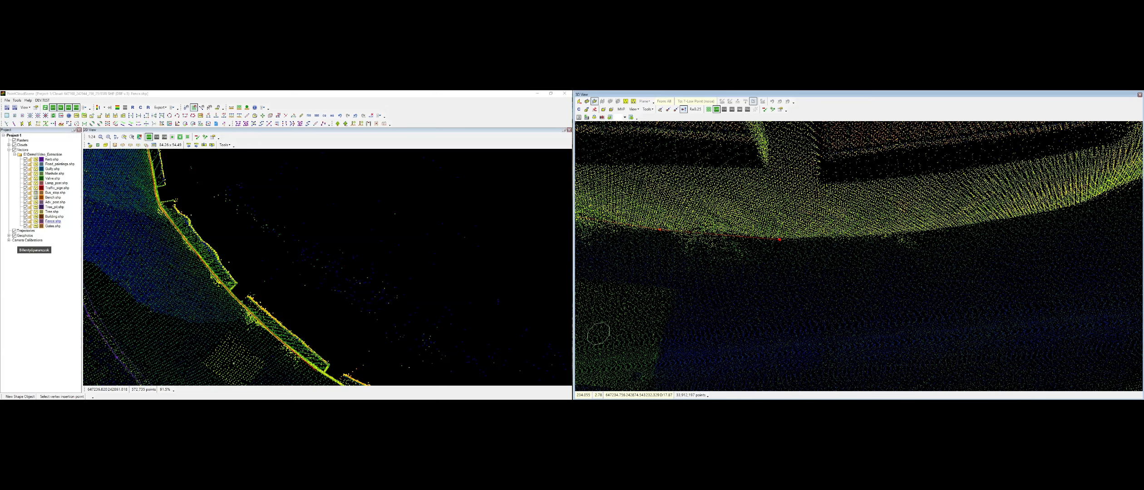
click(979, 226)
middle_drag(979, 226, 839, 231)
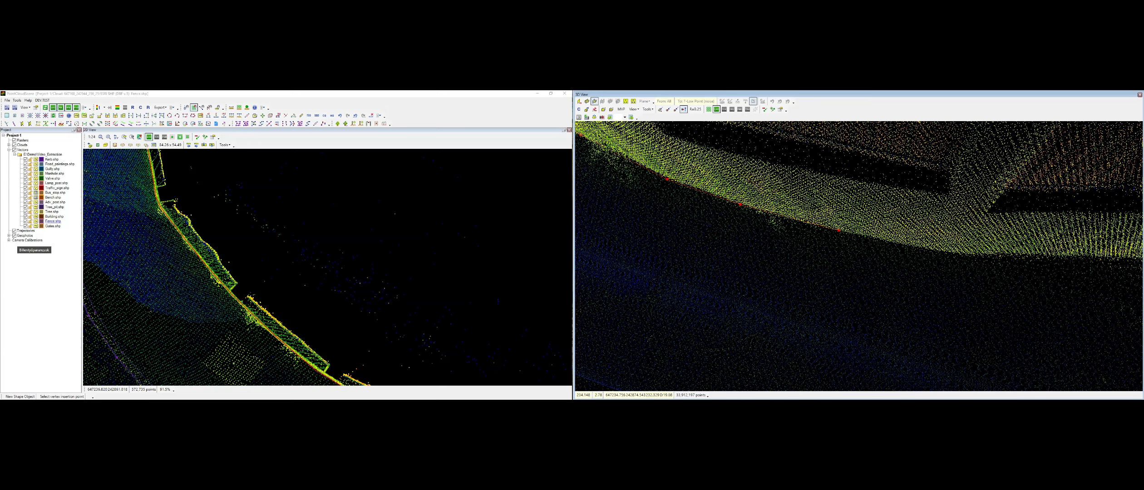
Trace the remaining straight stretch of wall base up to the next gate opening and finish the fence line
click(939, 251)
middle_drag(939, 251, 775, 211)
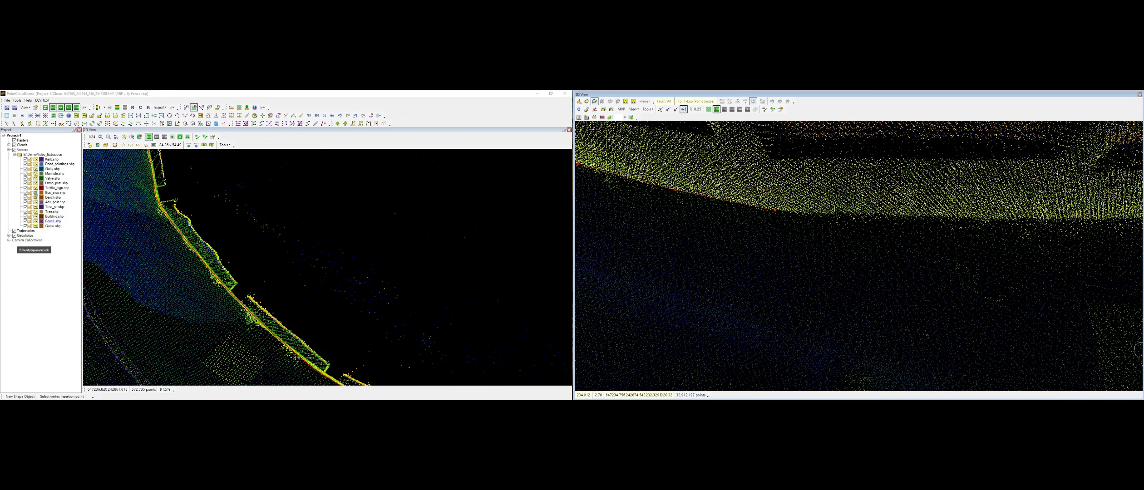
middle_drag(1139, 349, 911, 345)
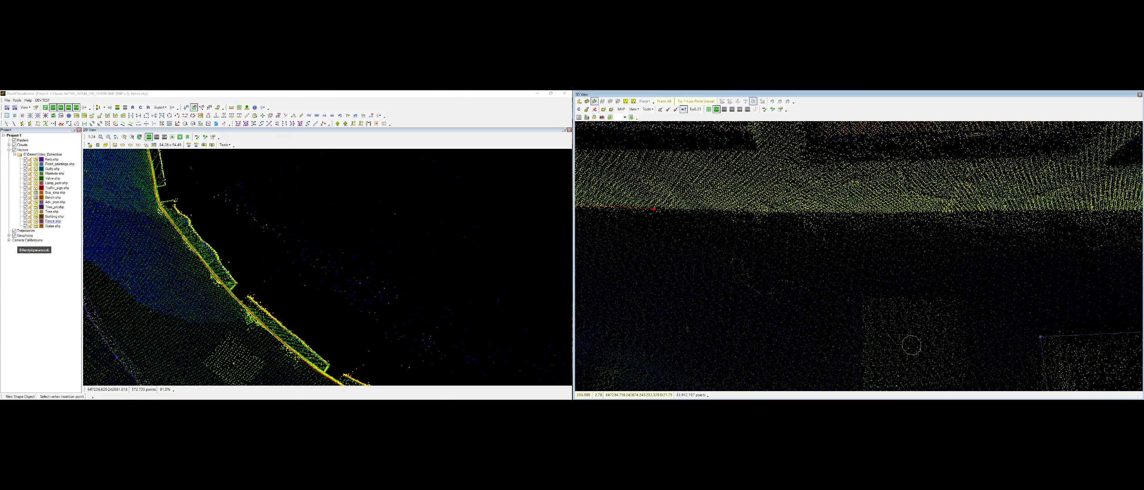
click(881, 212)
middle_drag(881, 212, 662, 214)
click(859, 212)
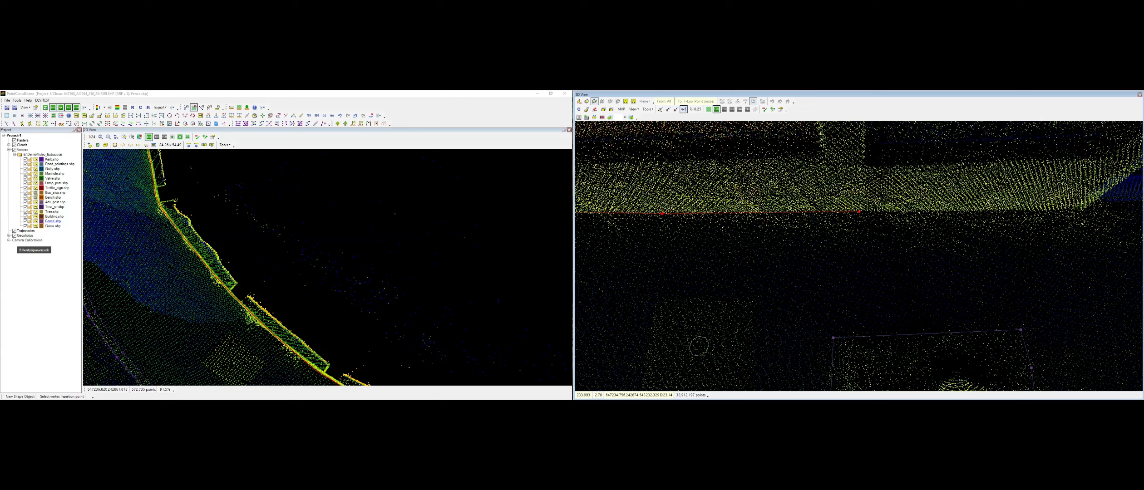
middle_drag(859, 212, 669, 199)
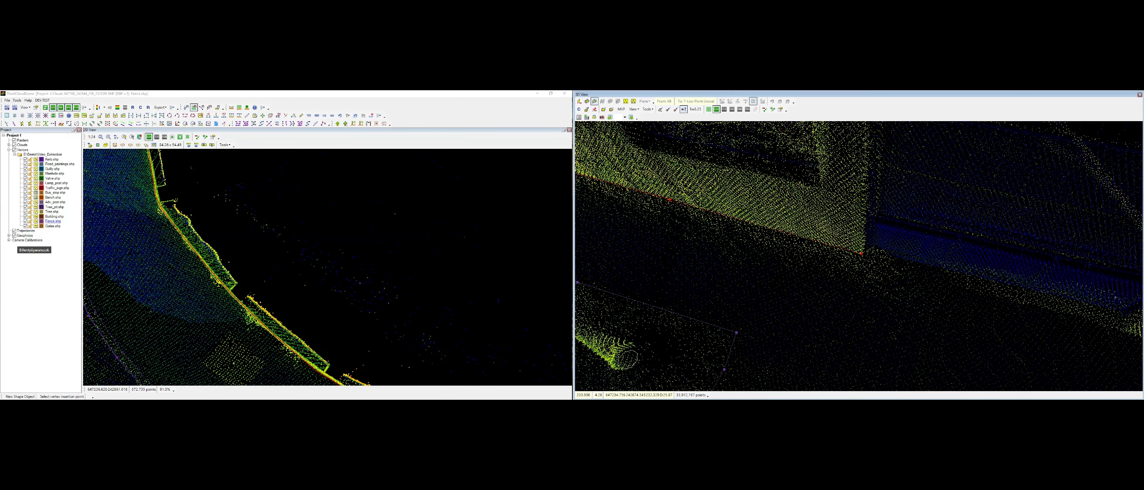
right_click(328, 275)
Reposition the fence line's end vertex at the wall's end corner beside the next gate in the plan view
middle_drag(327, 276, 82, 145)
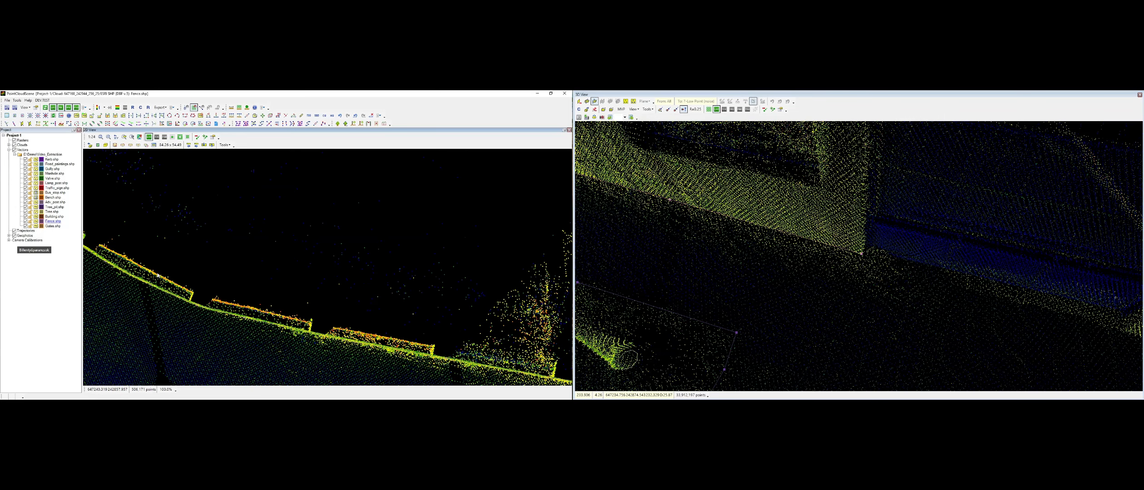
middle_drag(158, 275, 301, 279)
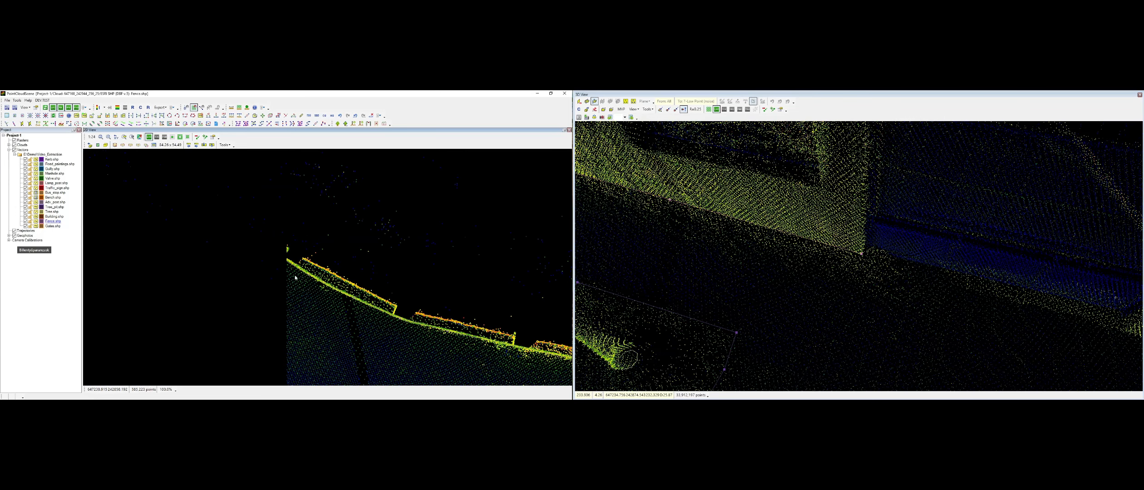
click(275, 255)
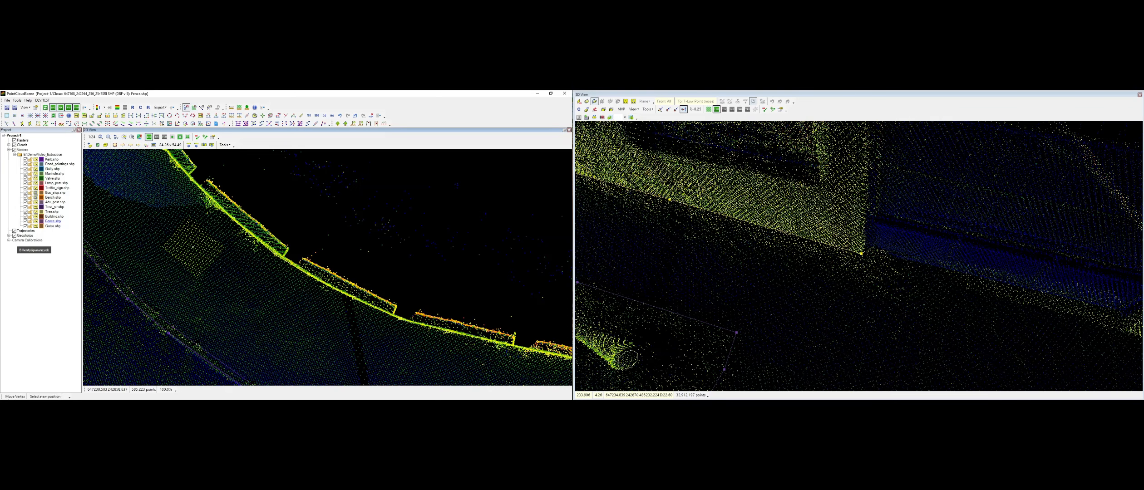
click(277, 254)
right_click(283, 273)
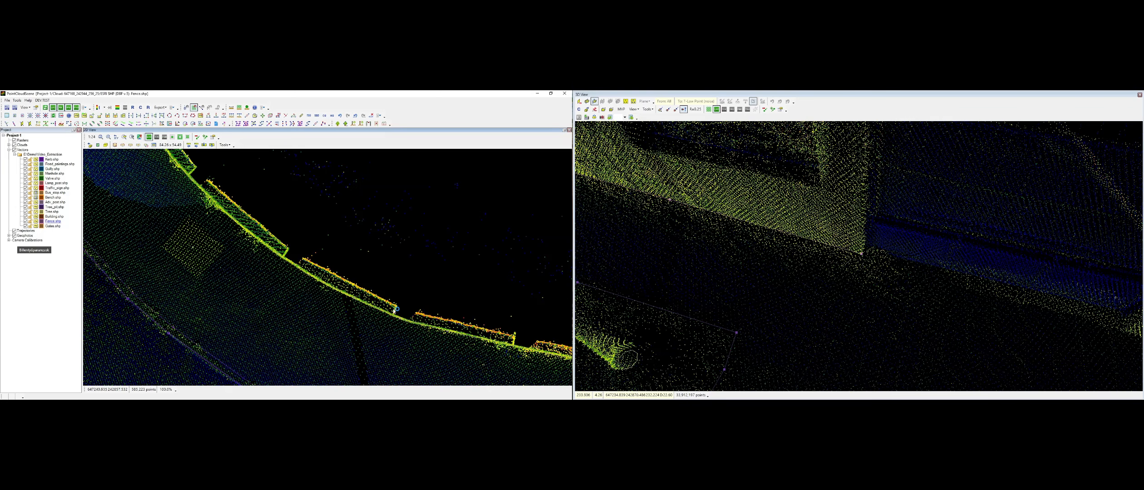
middle_drag(556, 367, 183, 269)
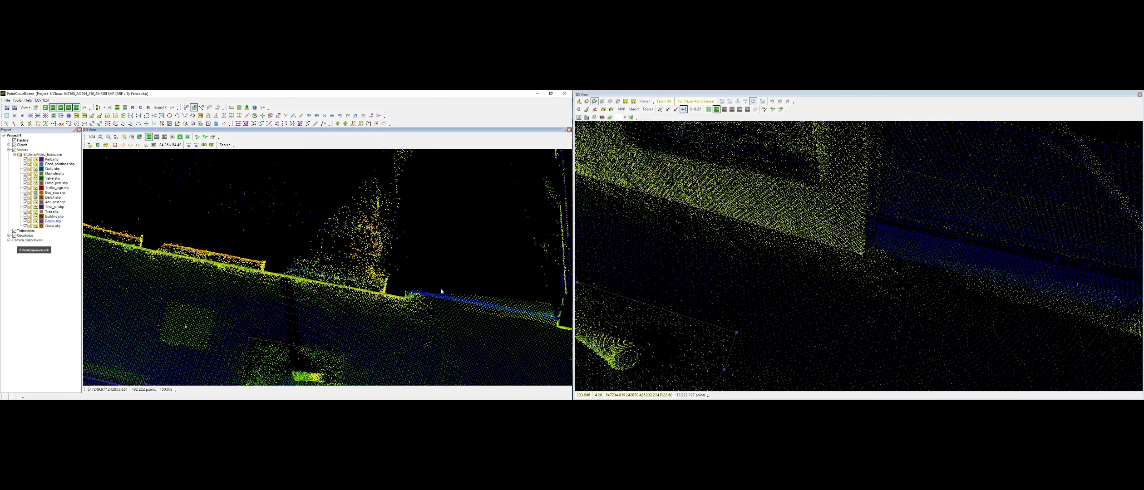
scroll(422, 305, up, 1)
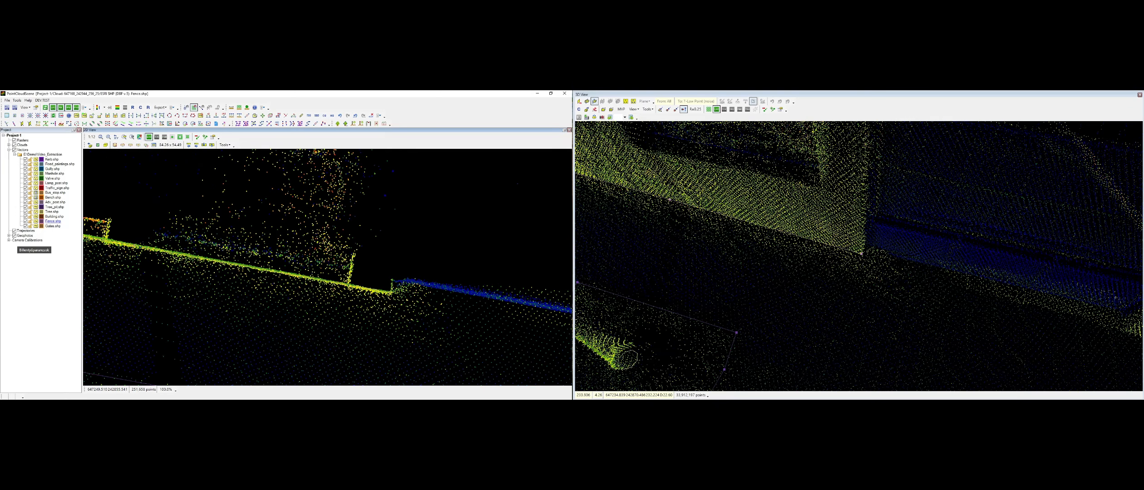
key(i)
click(391, 293)
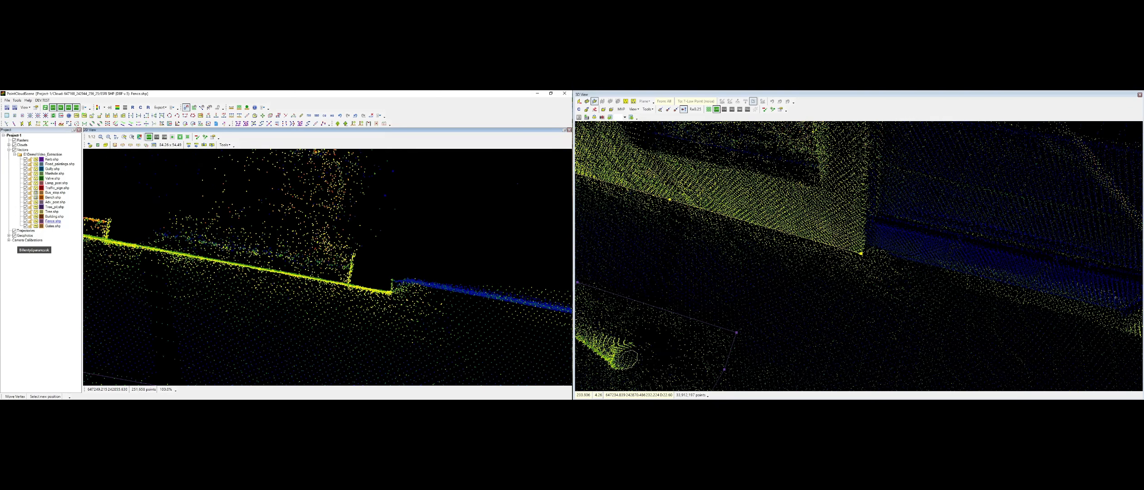
click(396, 299)
right_click(396, 299)
click(418, 358)
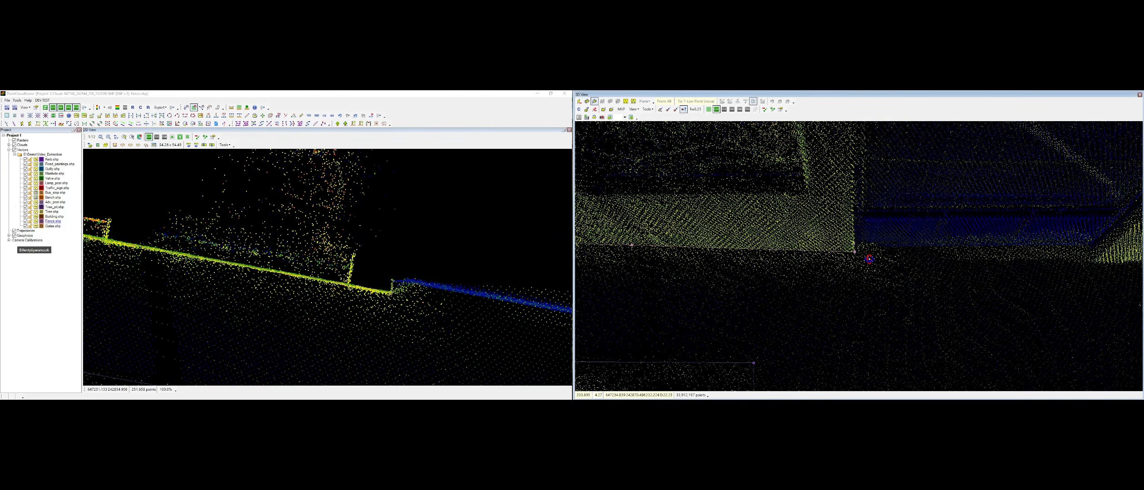
Modify the elevation of the fence line's end vertices so they sit on the wall base at the corner beside the gate
middle_drag(805, 182, 809, 241)
key(z)
click(867, 251)
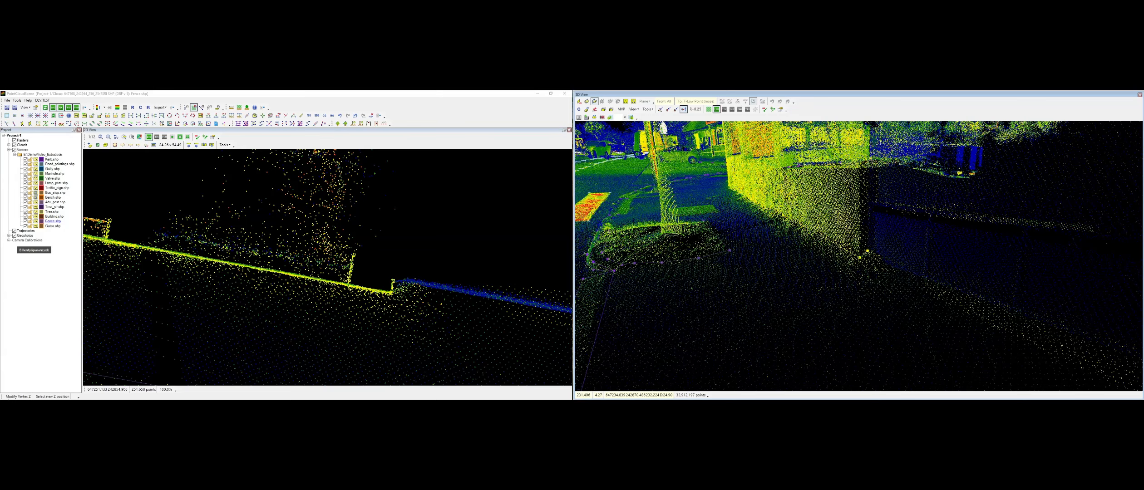
click(868, 251)
click(860, 257)
middle_drag(860, 257, 902, 234)
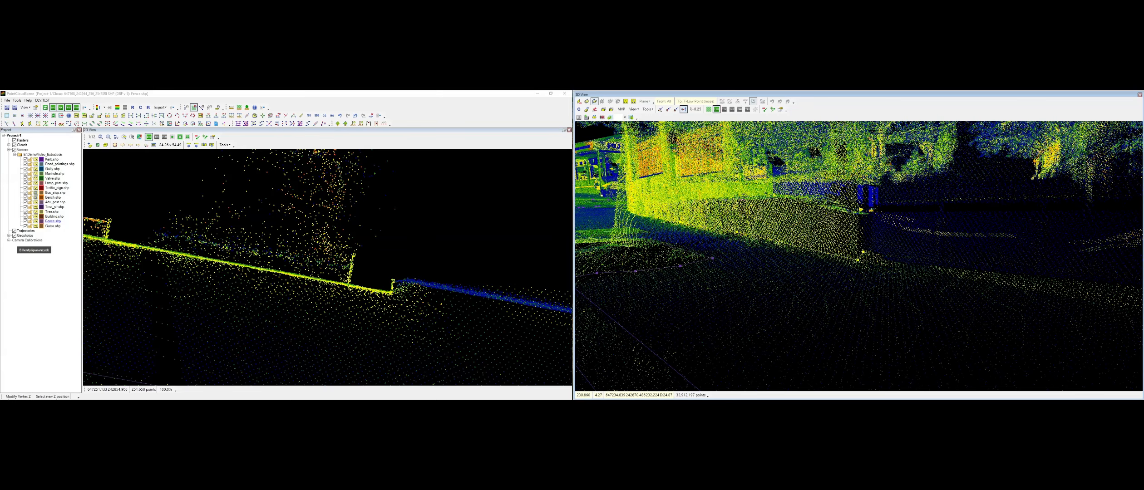
click(863, 252)
click(858, 258)
middle_drag(857, 258, 856, 291)
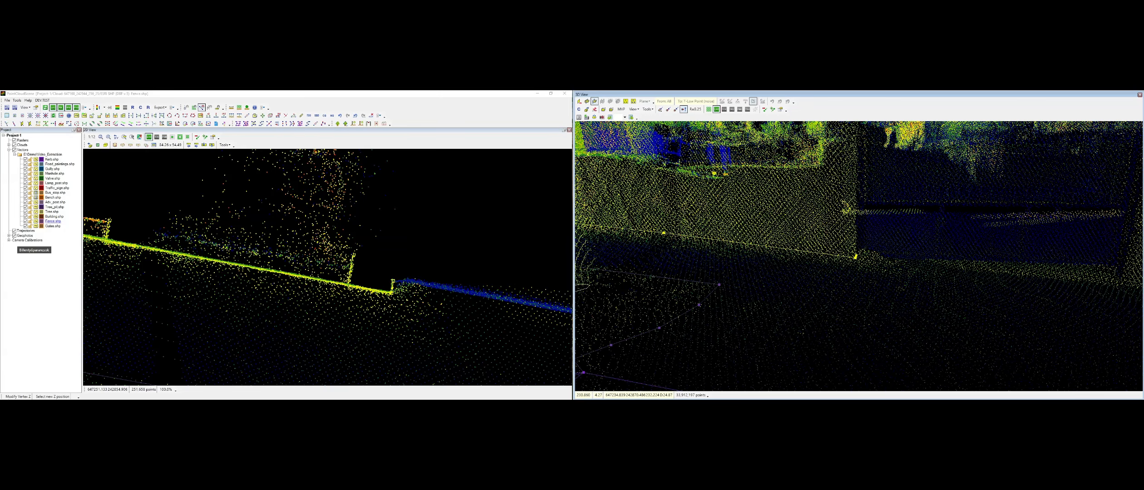
Adjust the elevation of the next fence vertices along the straight wall base near the manhole
click(856, 257)
middle_drag(727, 258, 837, 240)
click(972, 232)
middle_drag(636, 239, 832, 227)
click(869, 238)
click(692, 227)
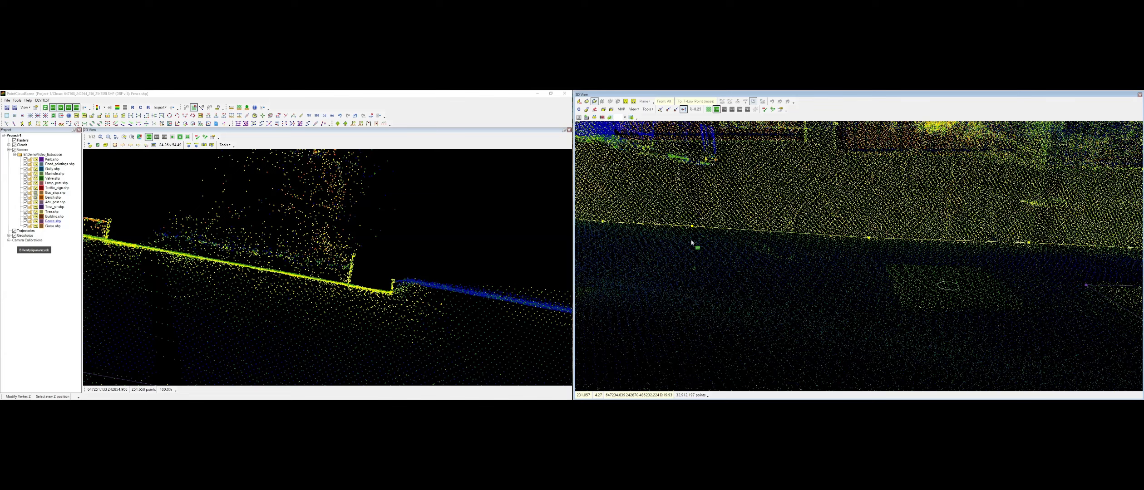
click(692, 240)
Correct the elevation of the remaining fence vertices around the bend and back to the first gate's end corner
middle_drag(695, 242, 923, 245)
mouse_move(828, 248)
middle_down()
mouse_move(924, 258)
mouse_move(764, 239)
mouse_move(669, 266)
mouse_move(806, 247)
mouse_move(928, 252)
mouse_move(792, 242)
mouse_move(657, 257)
mouse_move(871, 259)
mouse_move(938, 247)
mouse_move(968, 260)
middle_up()
click(764, 239)
click(653, 250)
click(873, 257)
click(873, 257)
click(870, 259)
click(938, 246)
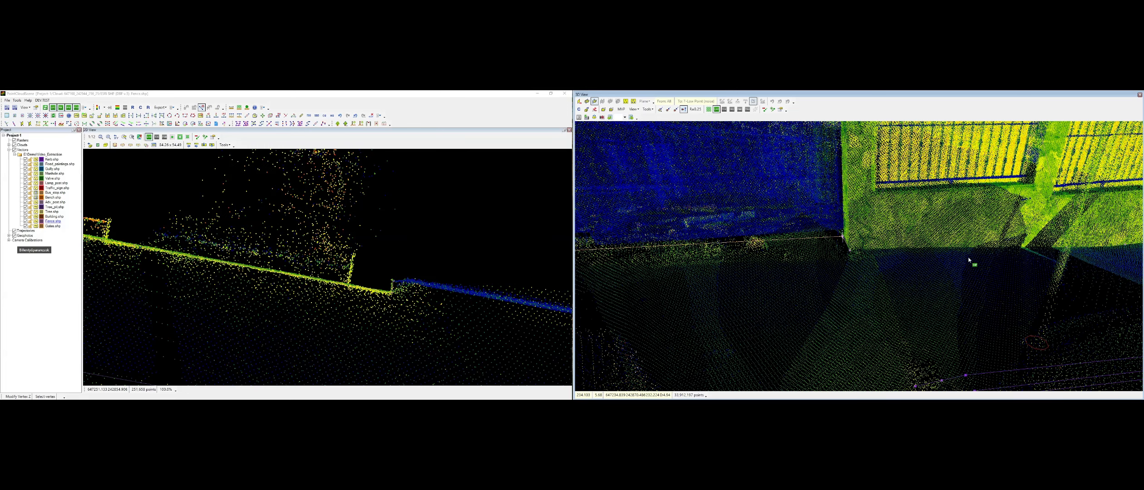
click(969, 260)
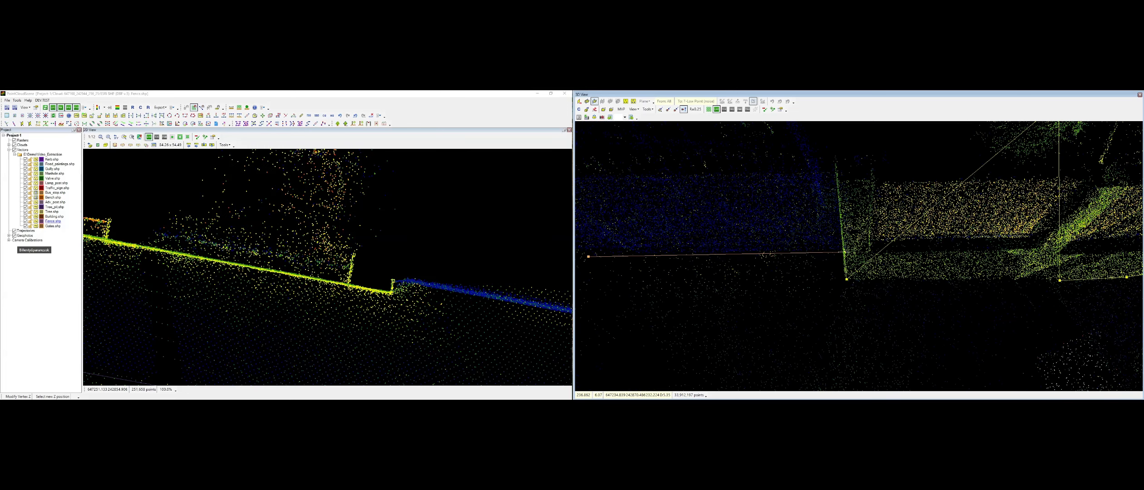
Activate the Gates layer and draw a line across the next gate opening between its two wall ends
middle_drag(845, 252, 934, 251)
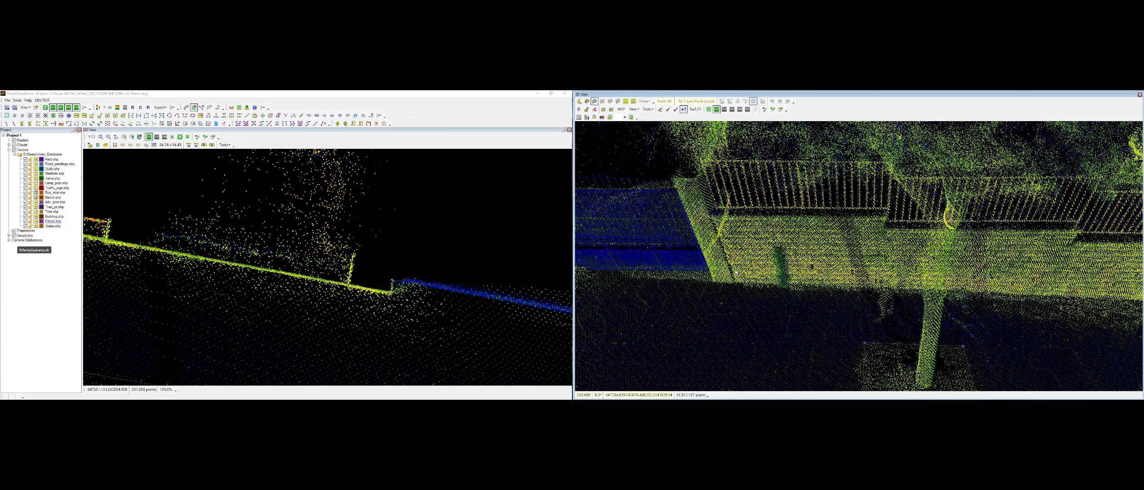
click(59, 228)
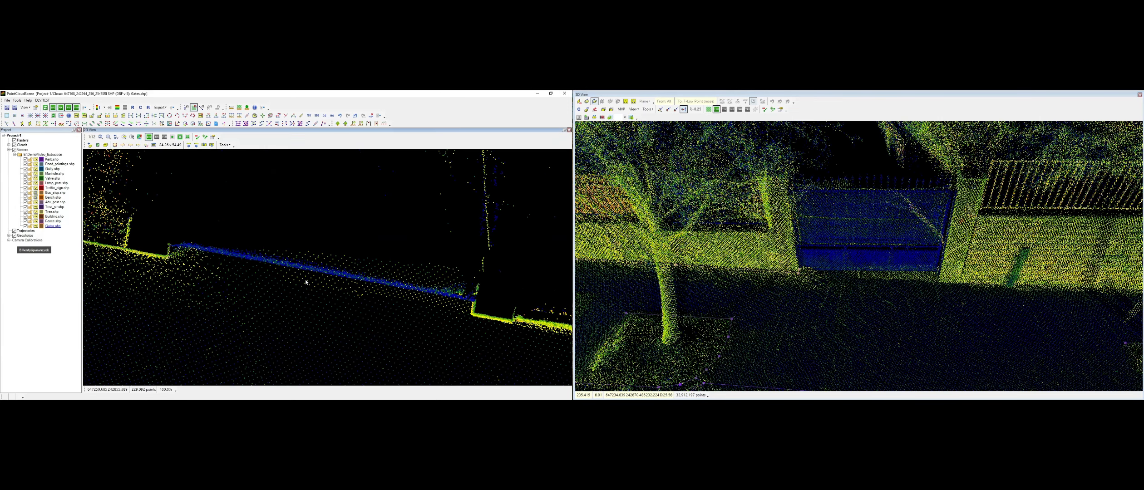
key(n)
click(168, 246)
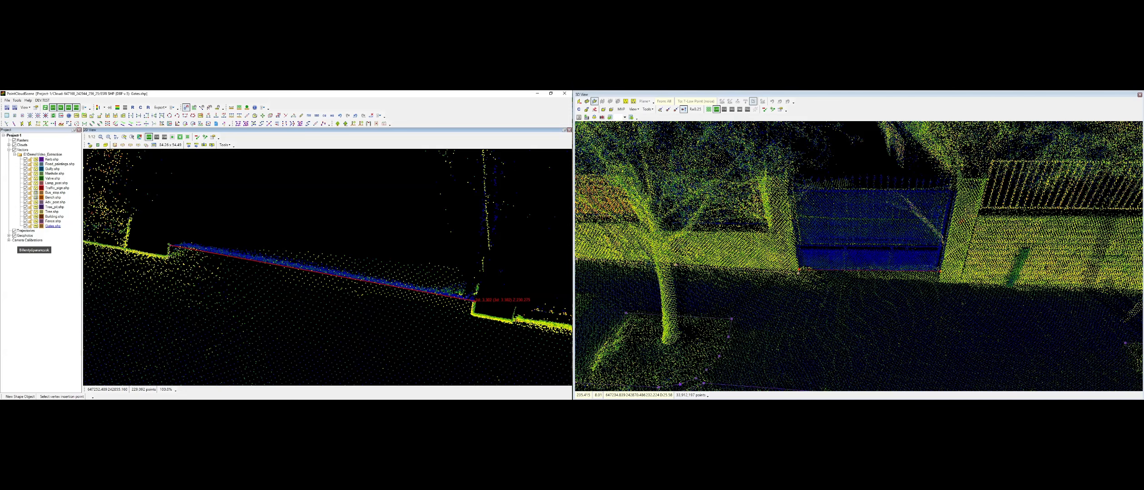
click(475, 301)
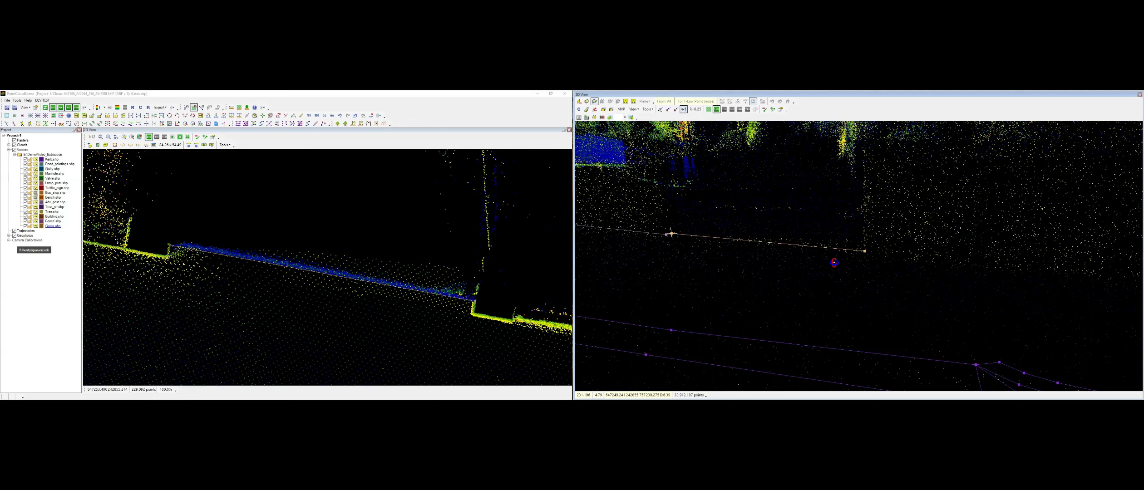
Activate the Fence layer and start a line at the gate's far end, following the wall's corner onto its street face
right_click(473, 313)
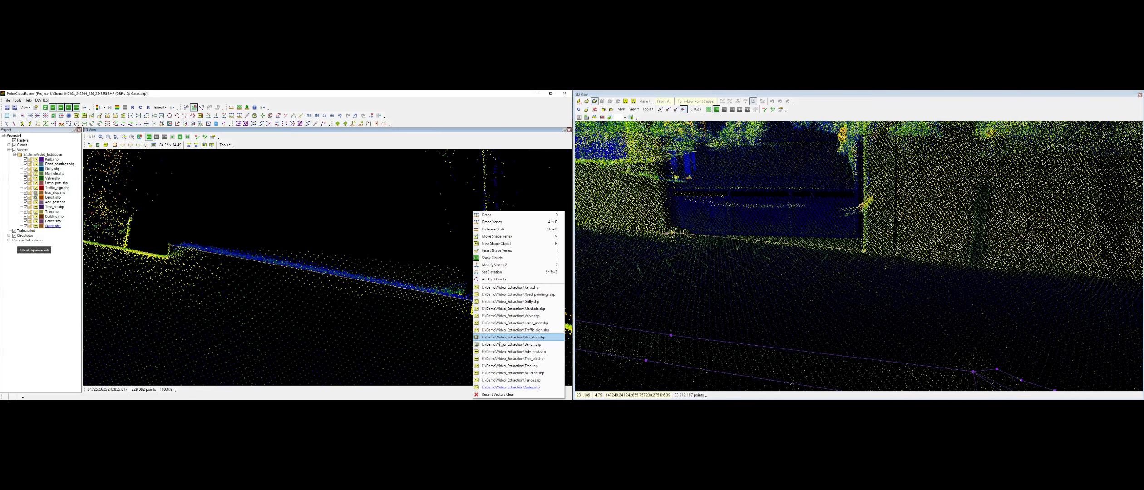
click(511, 380)
click(276, 245)
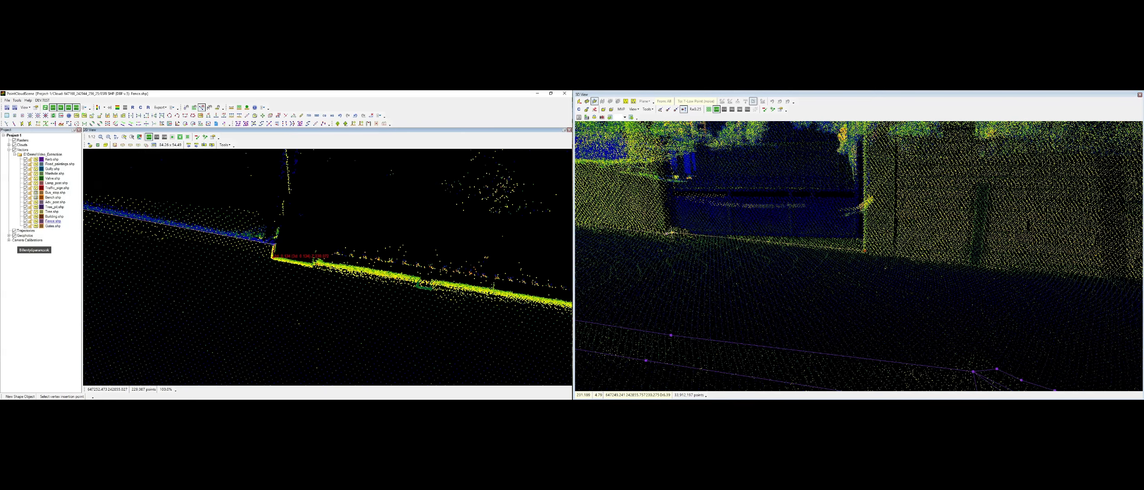
click(273, 258)
scroll(327, 267, down, 2)
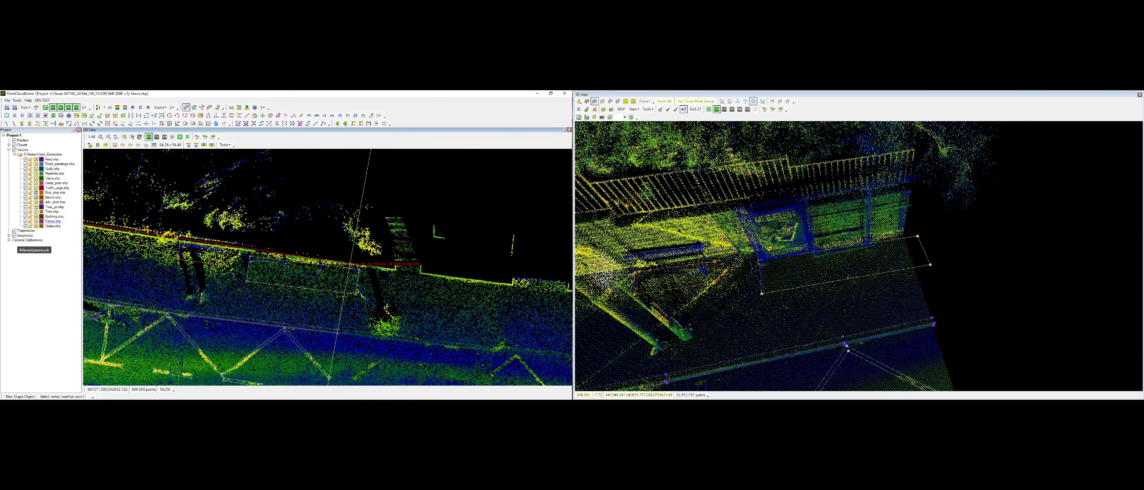
Continue the fence line along the straight wall behind the street furniture and finish it at the point cloud's edge
middle_drag(116, 259, 361, 273)
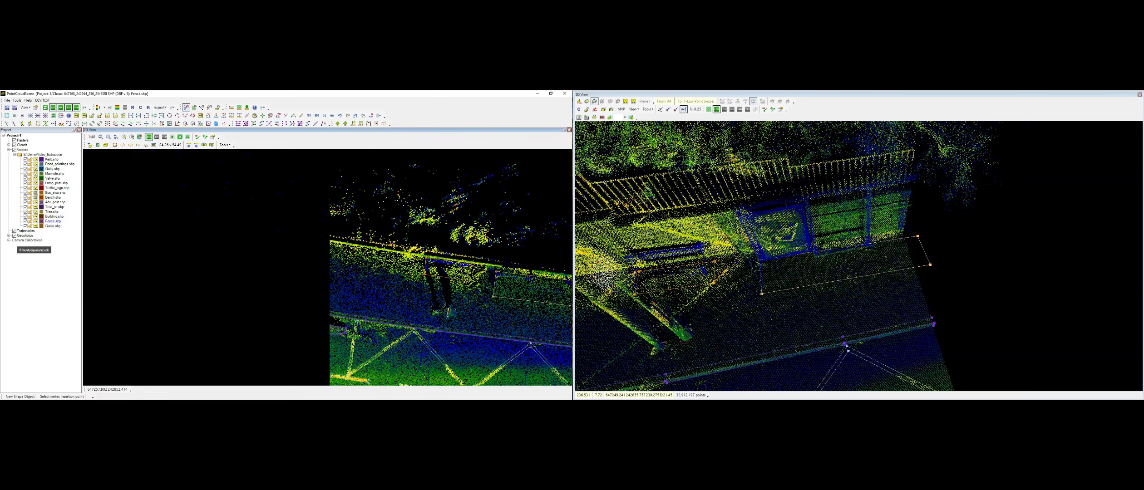
scroll(275, 235, up, 2)
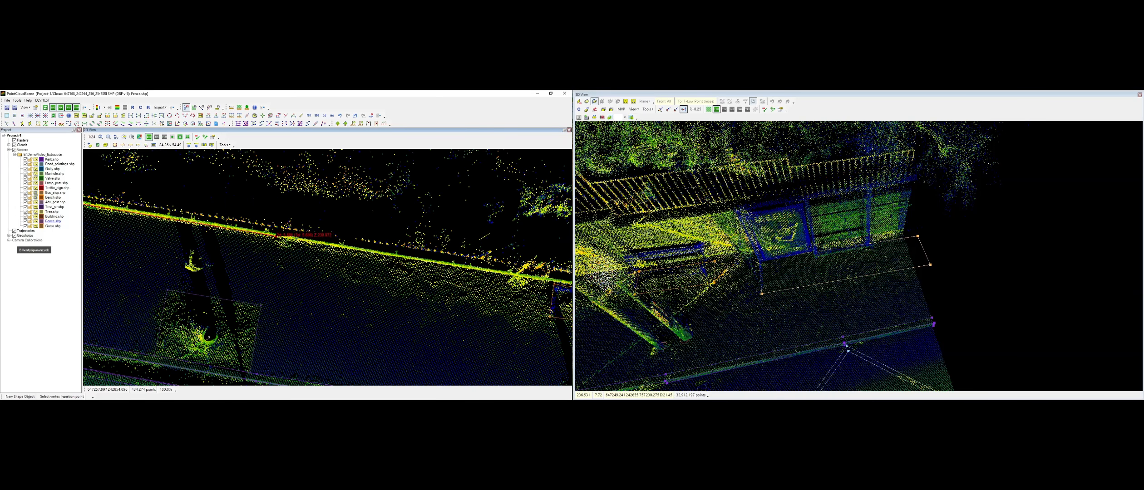
click(511, 274)
middle_drag(512, 273, 109, 225)
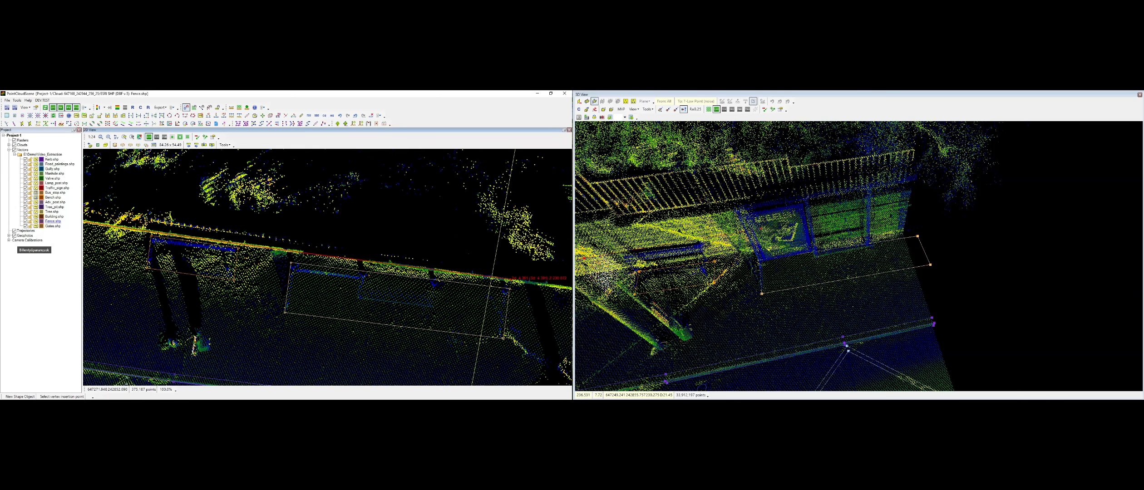
click(509, 279)
right_click(510, 279)
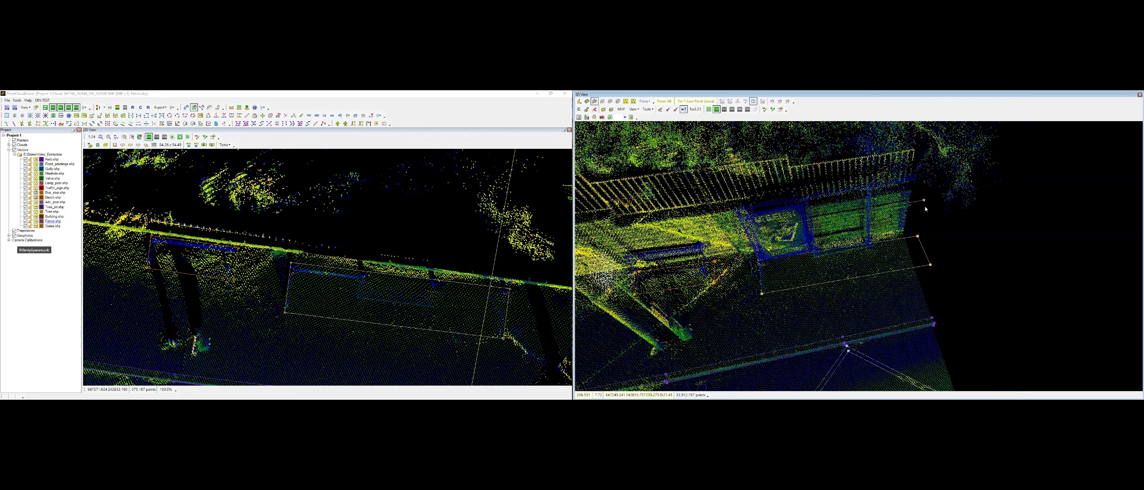
Modify the elevation of the new fence line's vertices to match the wall base in the 3D view
key(z)
scroll(925, 209, up, 3)
middle_drag(925, 209, 832, 229)
click(832, 230)
middle_drag(727, 243, 828, 258)
scroll(827, 259, down, 5)
key(Escape)
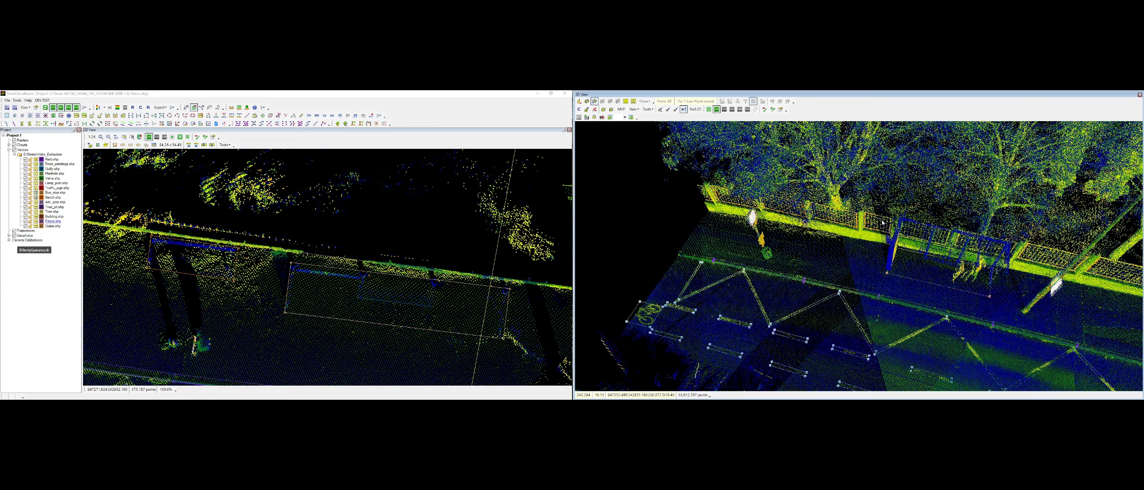
Start a new fence line on the opposite sidewalk and trace the straight wall past the bus shelter
middle_drag(882, 222, 837, 237)
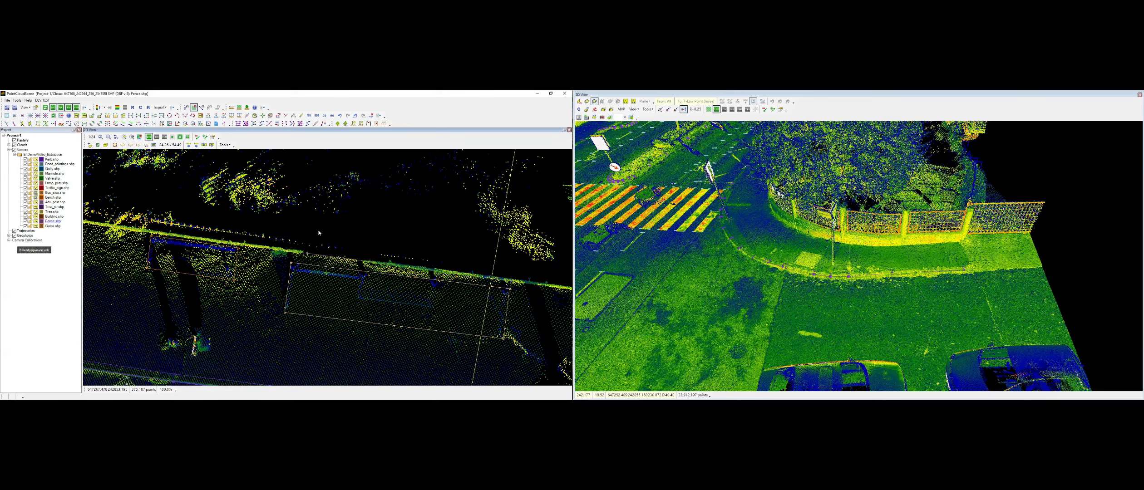
scroll(319, 233, down, 3)
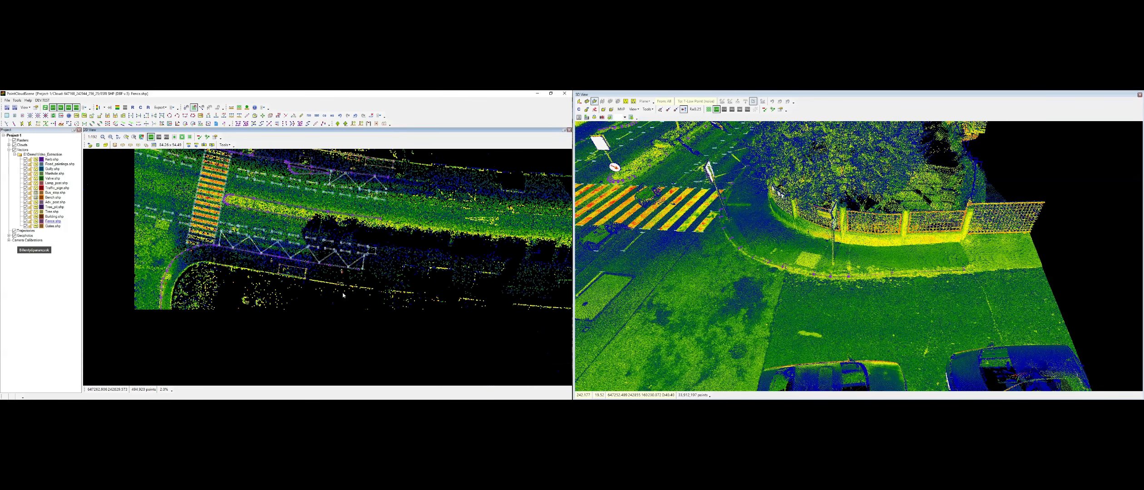
scroll(344, 295, up, 3)
key(n)
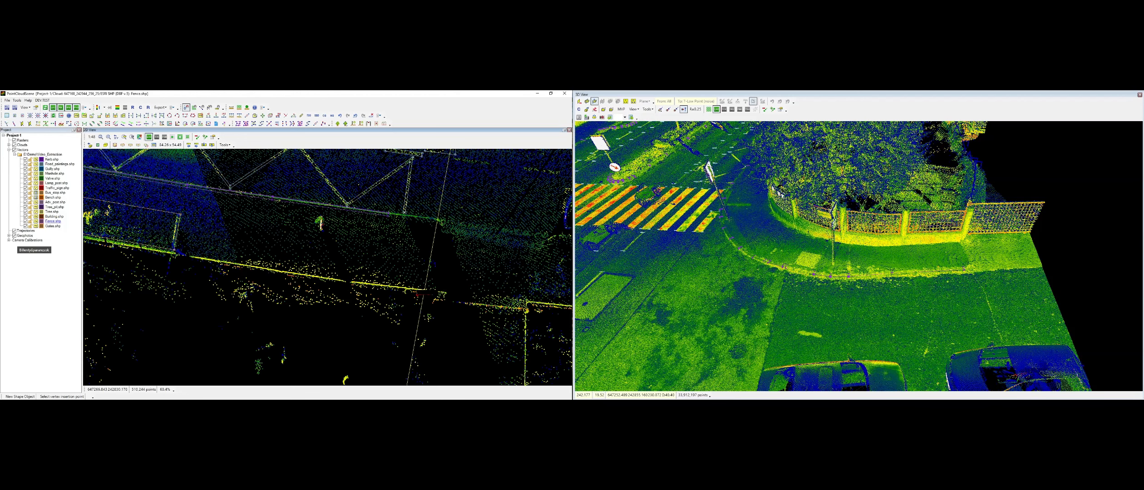
scroll(327, 278, up, 1)
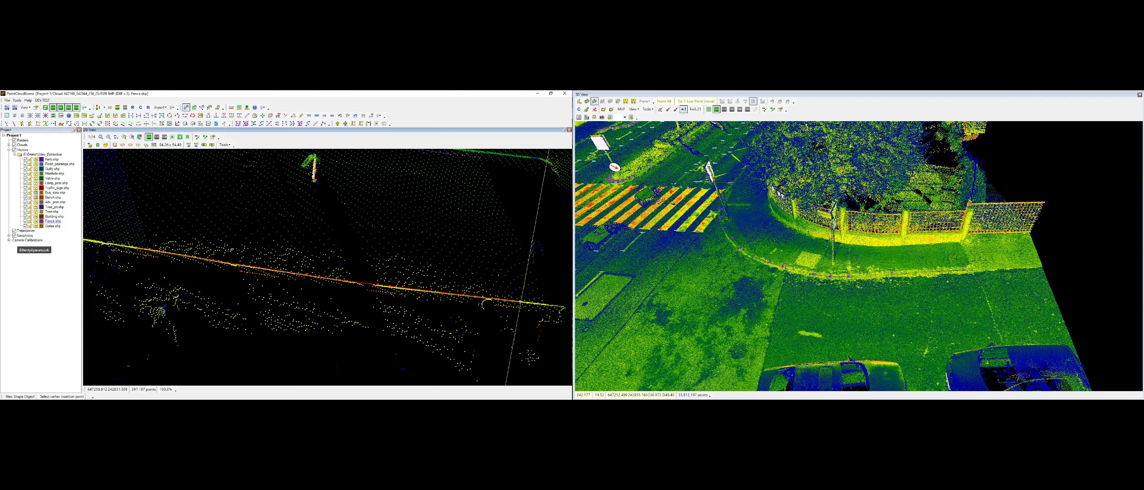
middle_drag(137, 248, 539, 296)
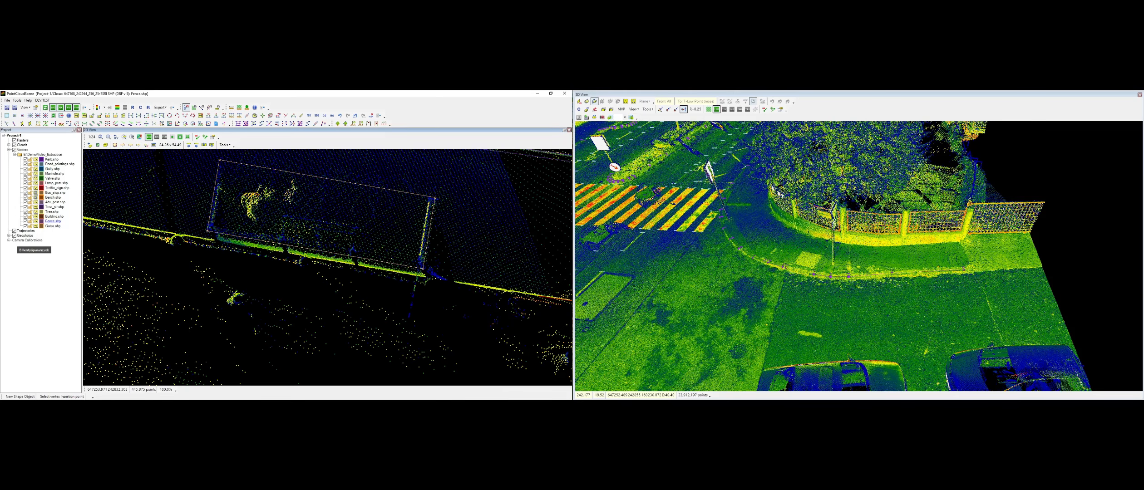
middle_drag(103, 216, 513, 244)
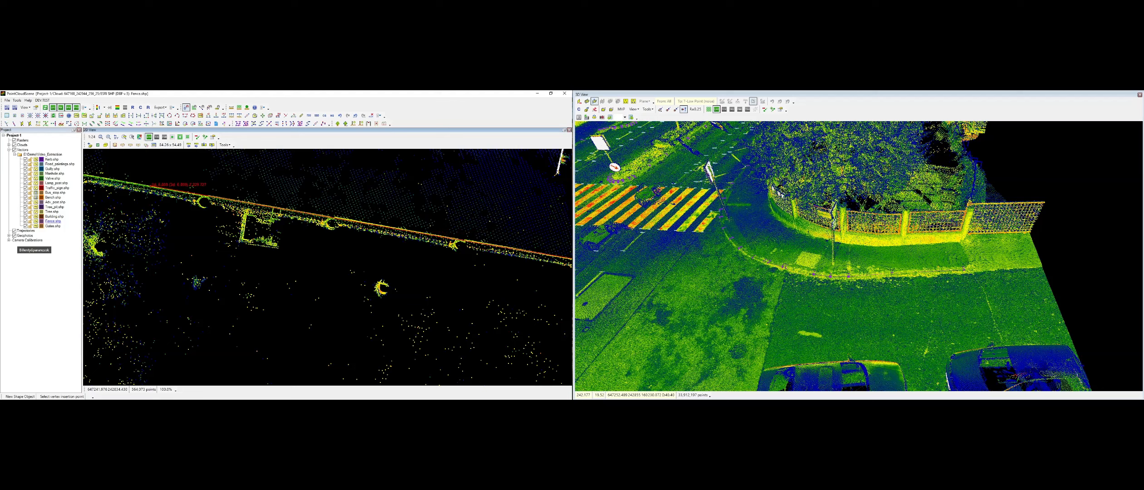
Continue the fence line around the curved street corner and finish it around the round end pillar
middle_drag(127, 182, 549, 295)
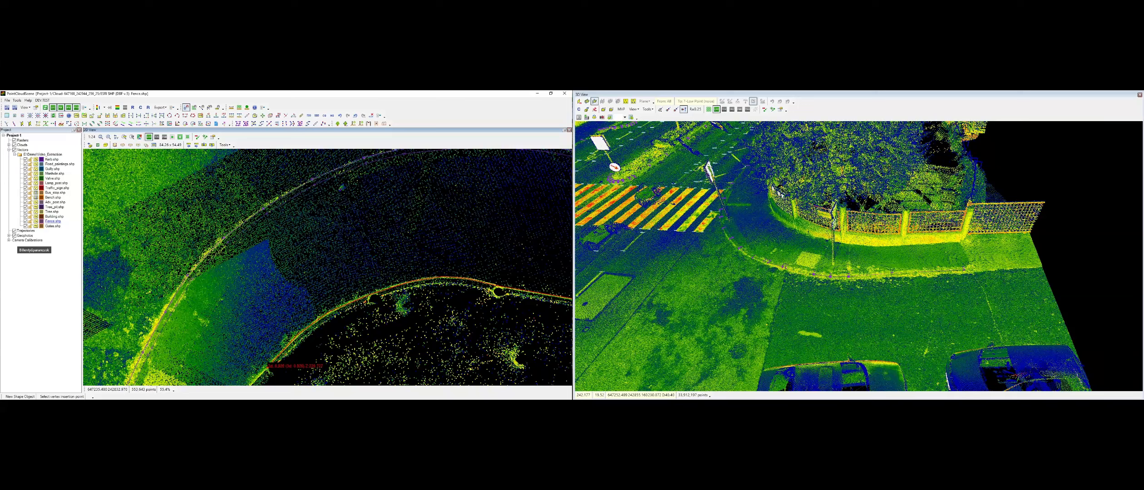
middle_drag(257, 372, 451, 175)
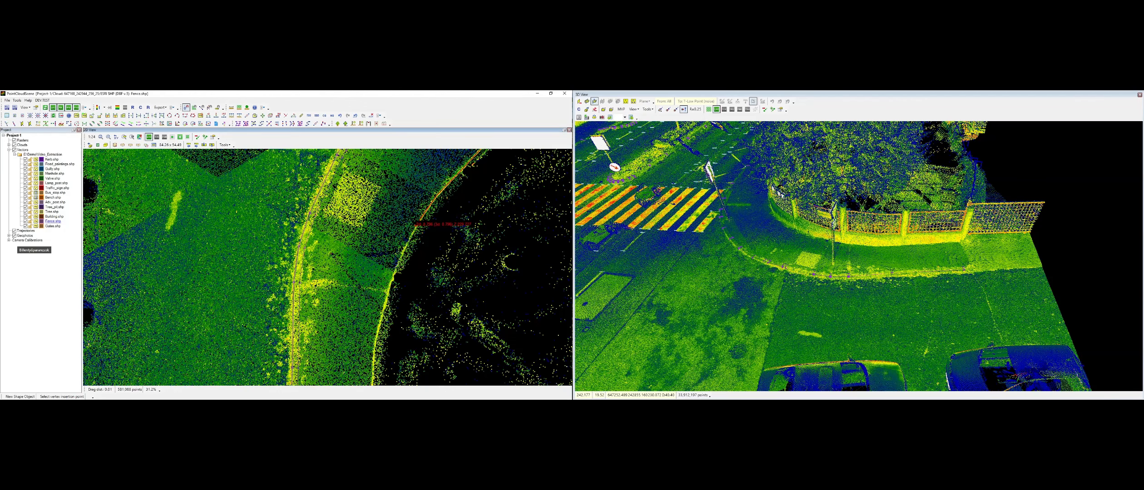
middle_drag(403, 375, 352, 228)
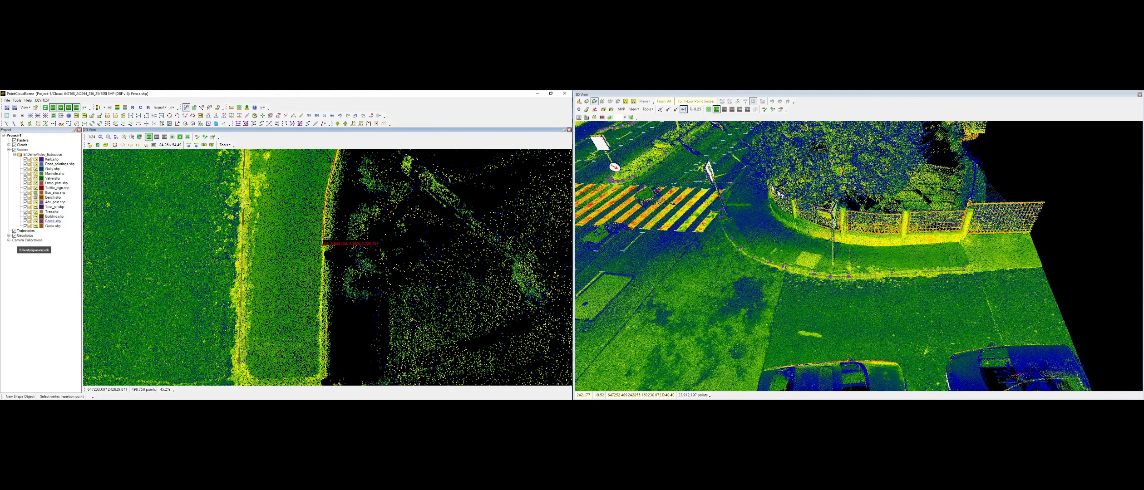
middle_drag(323, 256, 343, 132)
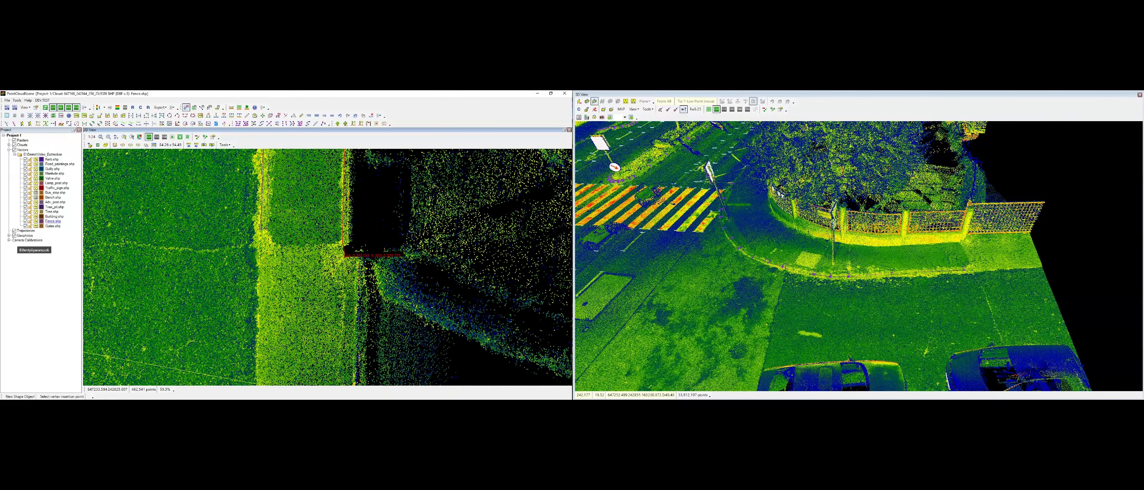
scroll(346, 251, up, 2)
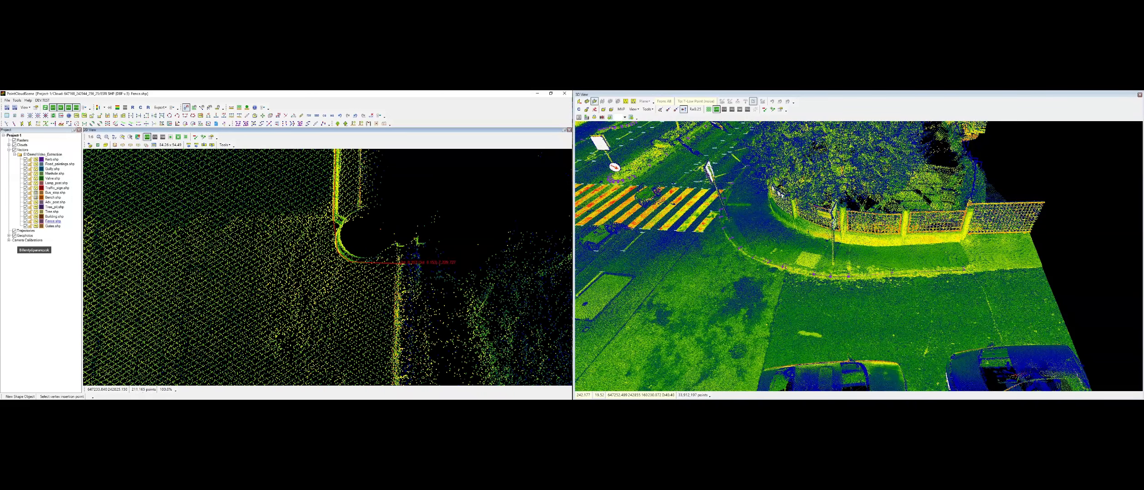
right_click(400, 263)
Drape the new fence line with the Lowest option, including its connected vertices, and fit its end at the pillar base
key(d)
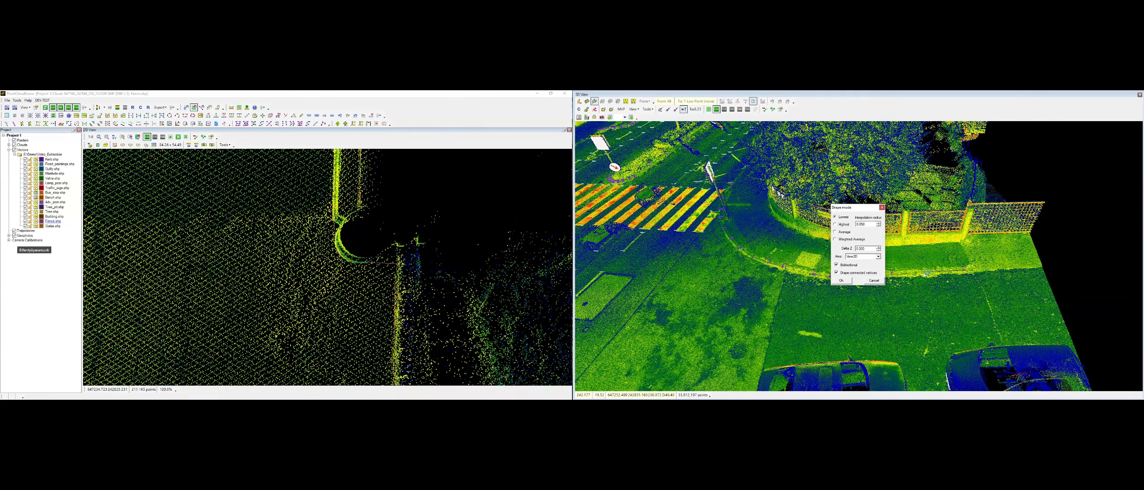
click(842, 280)
scroll(972, 235, up, 3)
scroll(948, 235, up, 3)
click(892, 335)
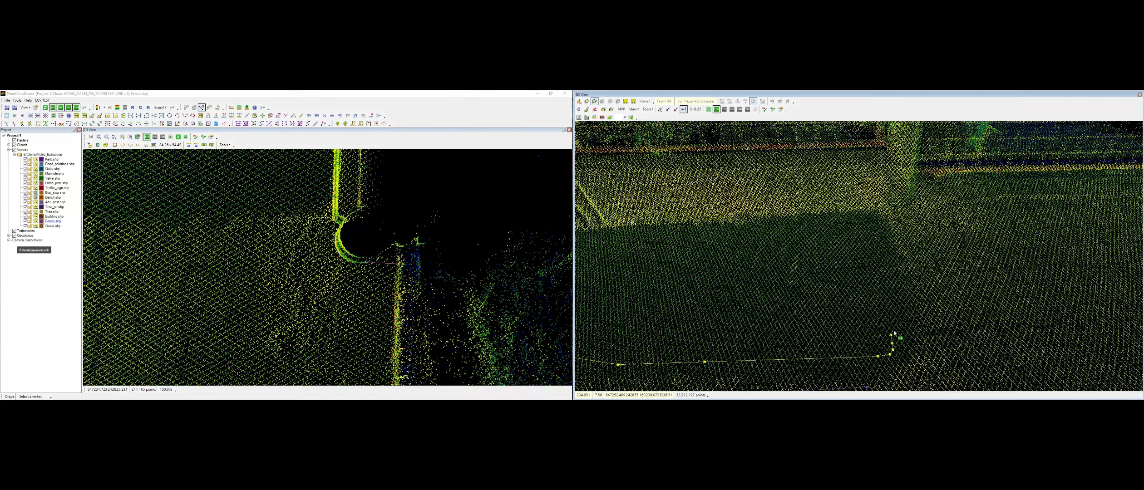
click(909, 201)
right_click(909, 201)
Examine the draped fence vertices from the end pillar around the curved wall in the 3D view
middle_drag(909, 202, 840, 270)
scroll(841, 270, up, 5)
key(s)
click(829, 271)
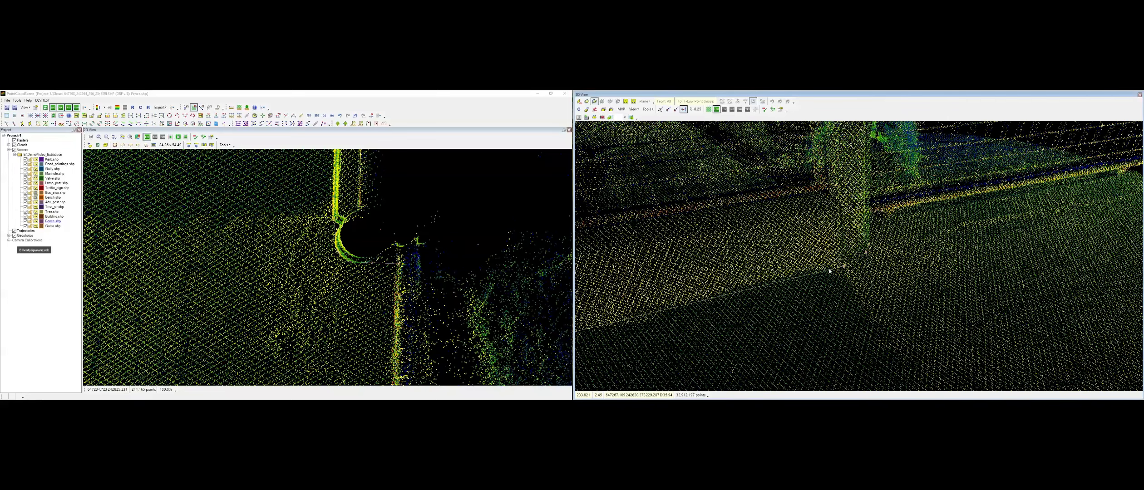
mouse_move(829, 272)
middle_down()
mouse_move(749, 256)
mouse_move(756, 319)
mouse_move(903, 188)
mouse_move(822, 263)
mouse_move(845, 276)
middle_up()
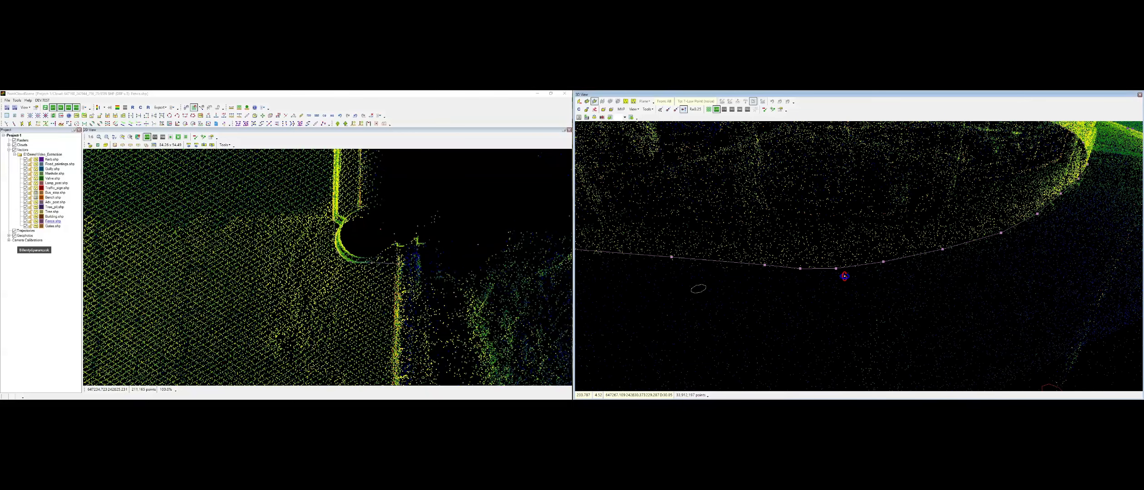
middle_drag(844, 276, 956, 212)
Activate the Gates layer and draw a gate line from the fence's end pillar along the edge of the sidewalk
right_click(955, 212)
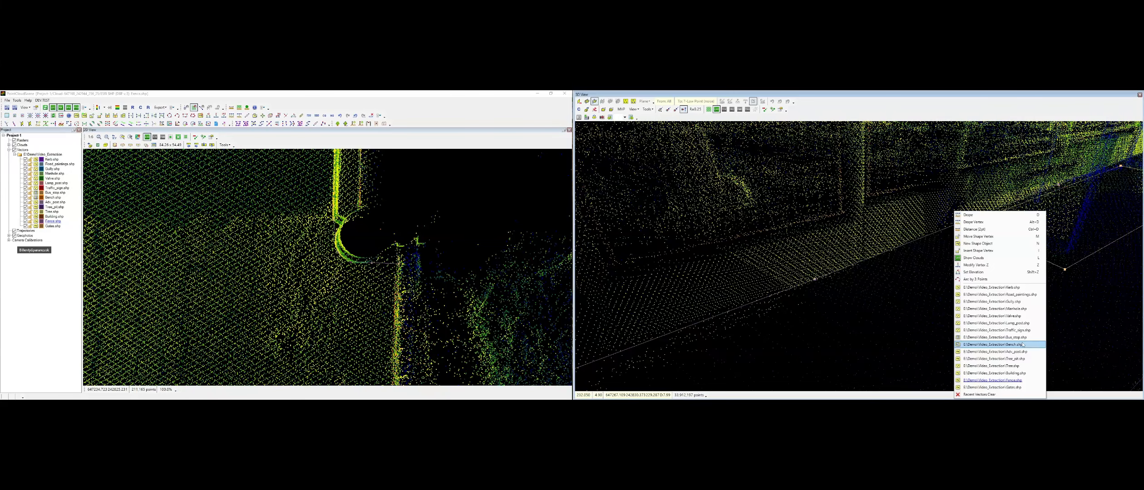
click(999, 337)
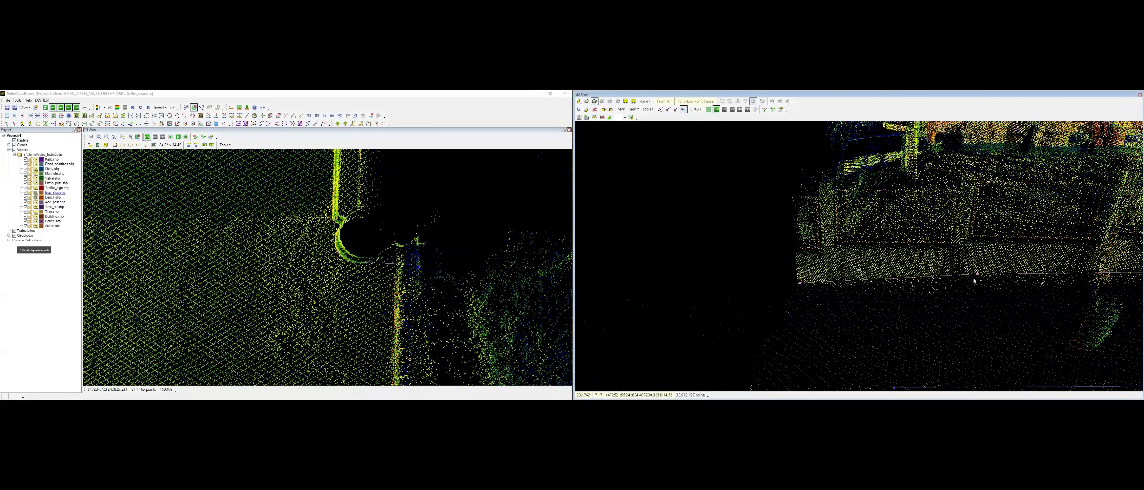
right_click(959, 279)
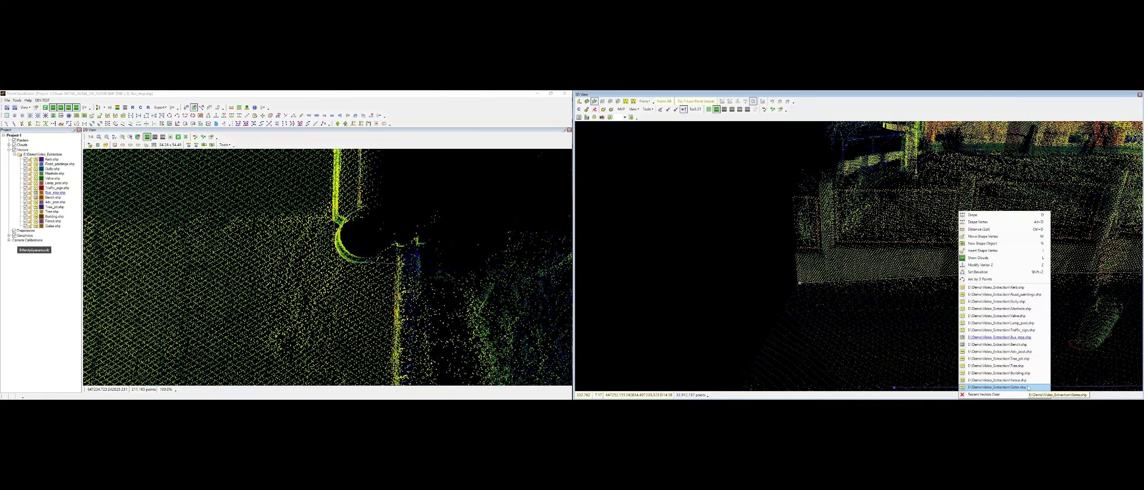
click(997, 381)
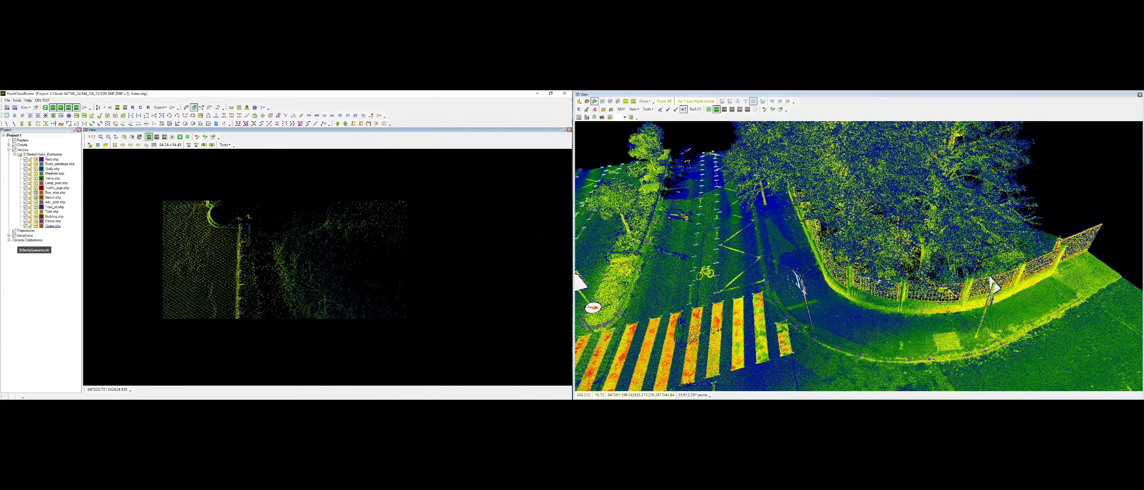
key(n)
click(239, 228)
middle_drag(237, 363, 238, 231)
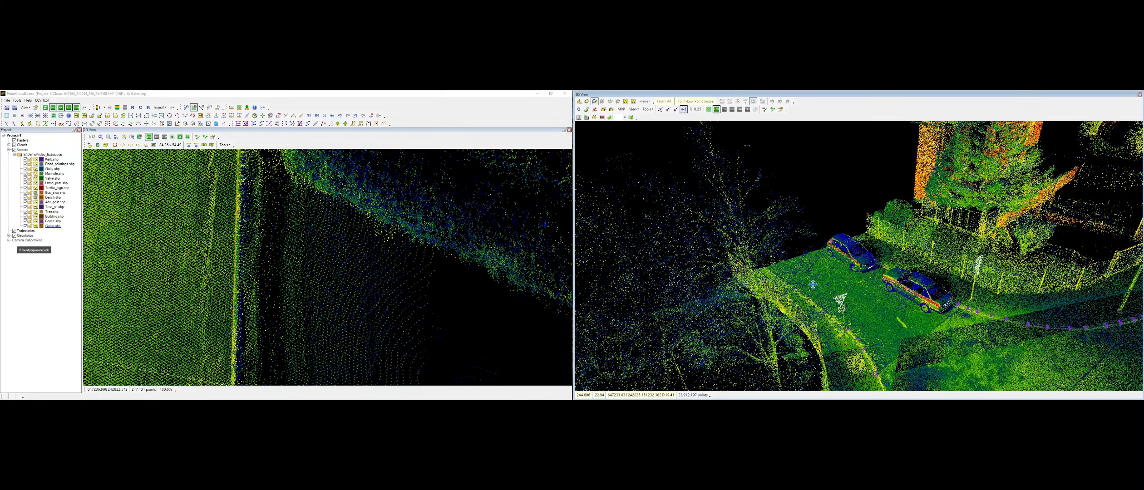
middle_drag(799, 267, 893, 276)
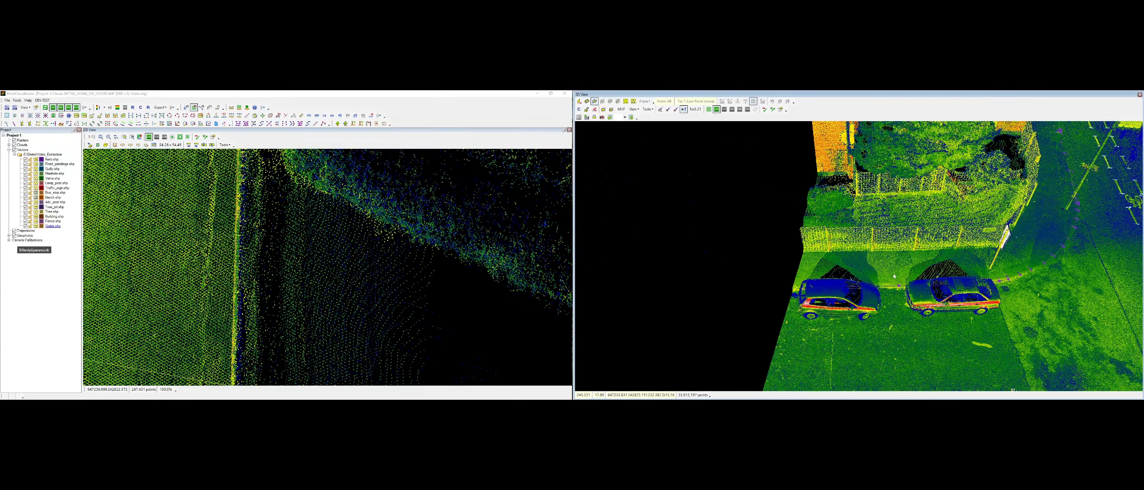